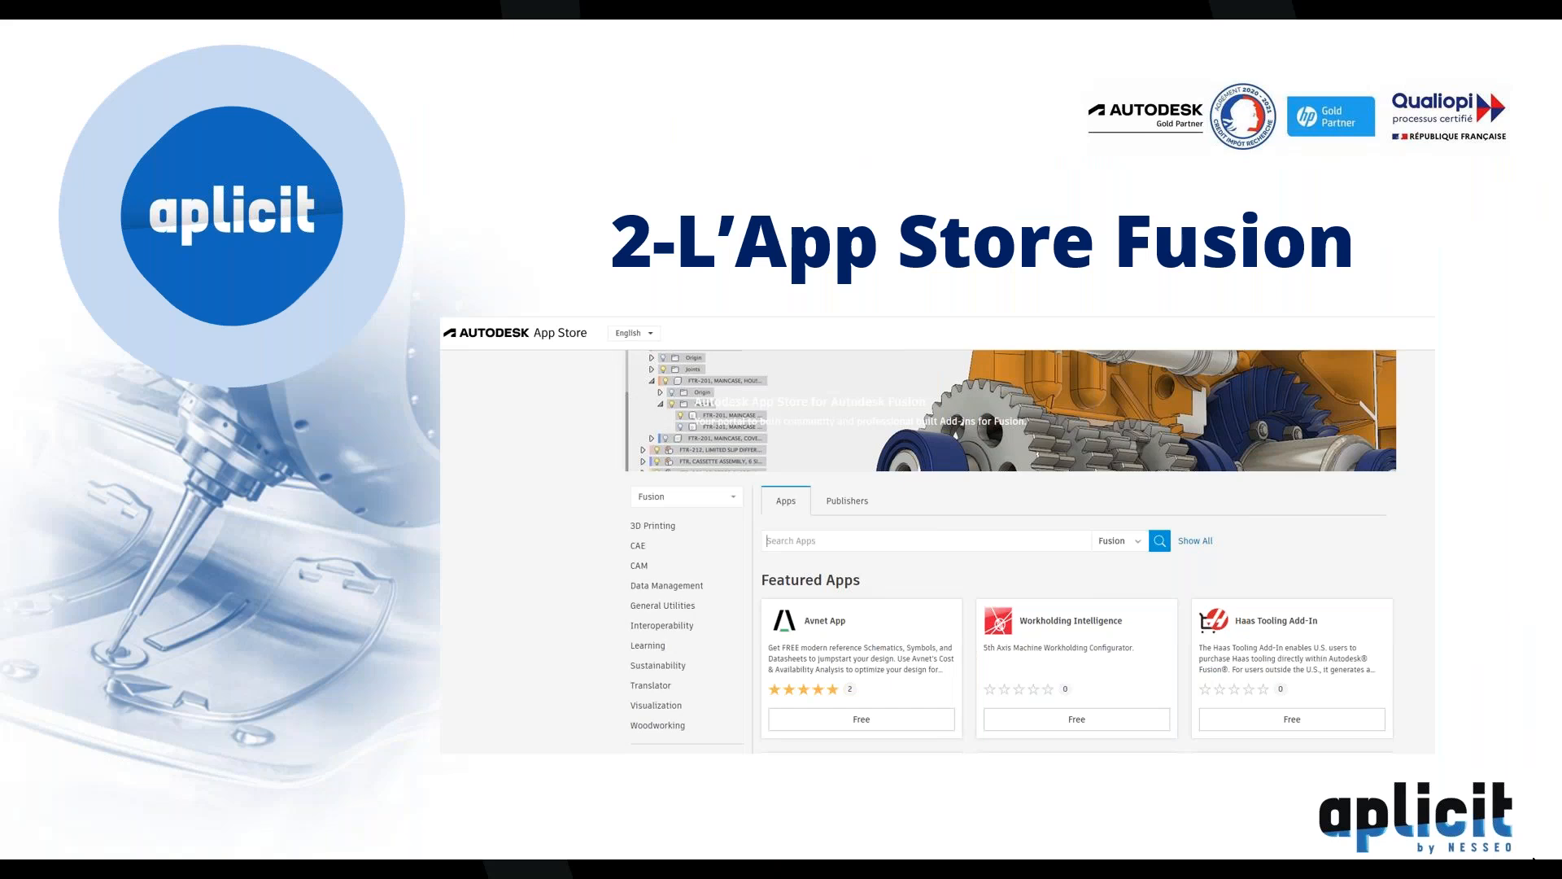
Advance the slideshow past the '2-L'App Store Fusion' title slide
{"action": "left_click", "coordinate": [1533, 858]}
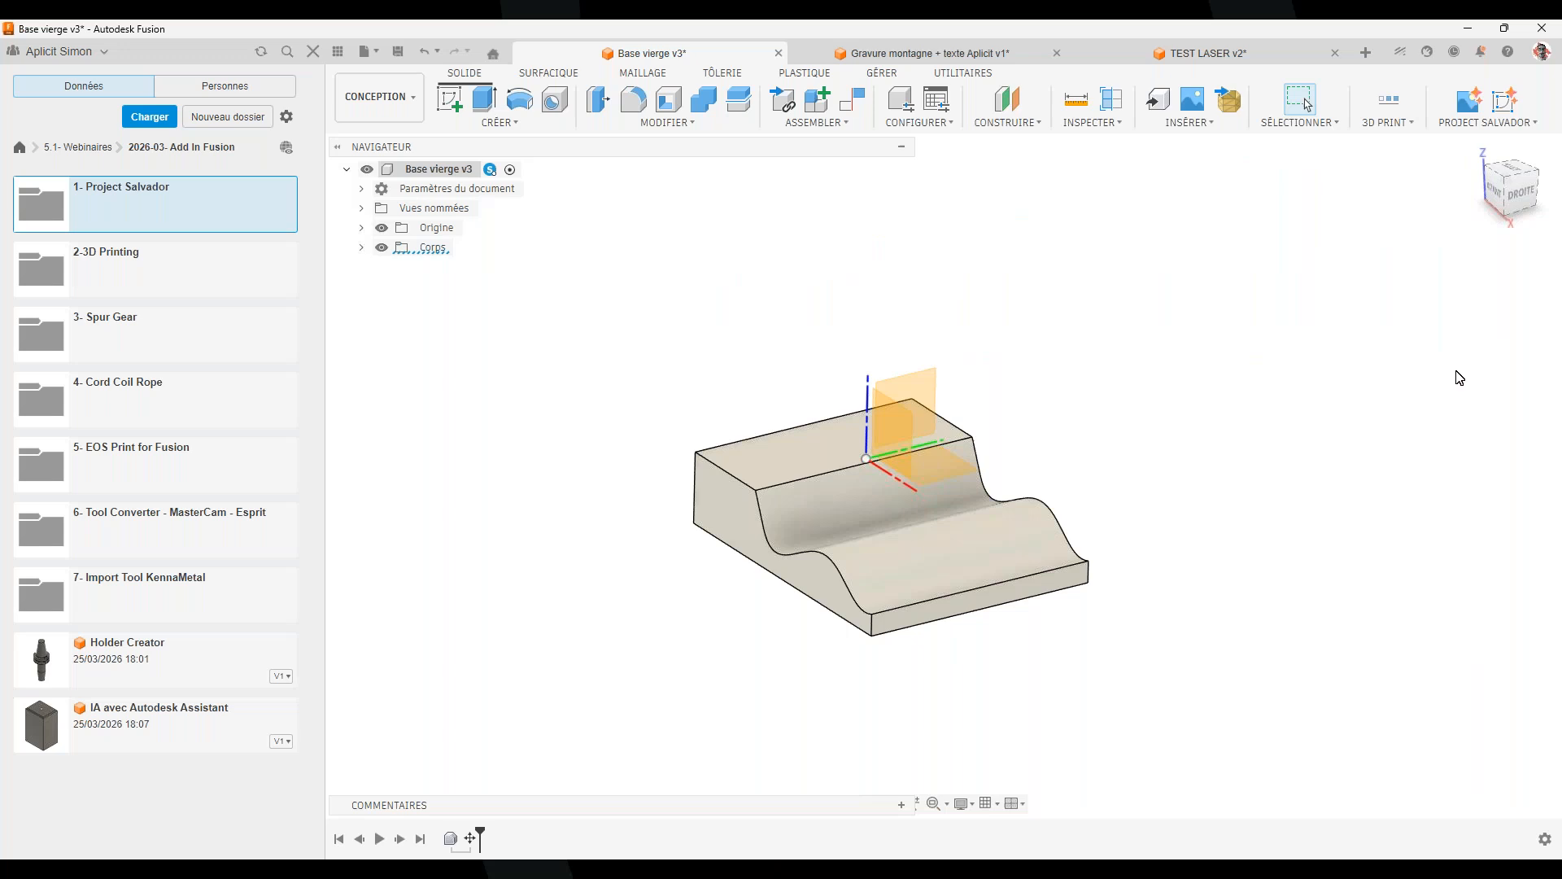
Switch to the FABRICATION workspace and launch the Fusion App Store from UTILITAIRES > COMPLÉMENTS
{"action": "left_click", "coordinate": [415, 103]}
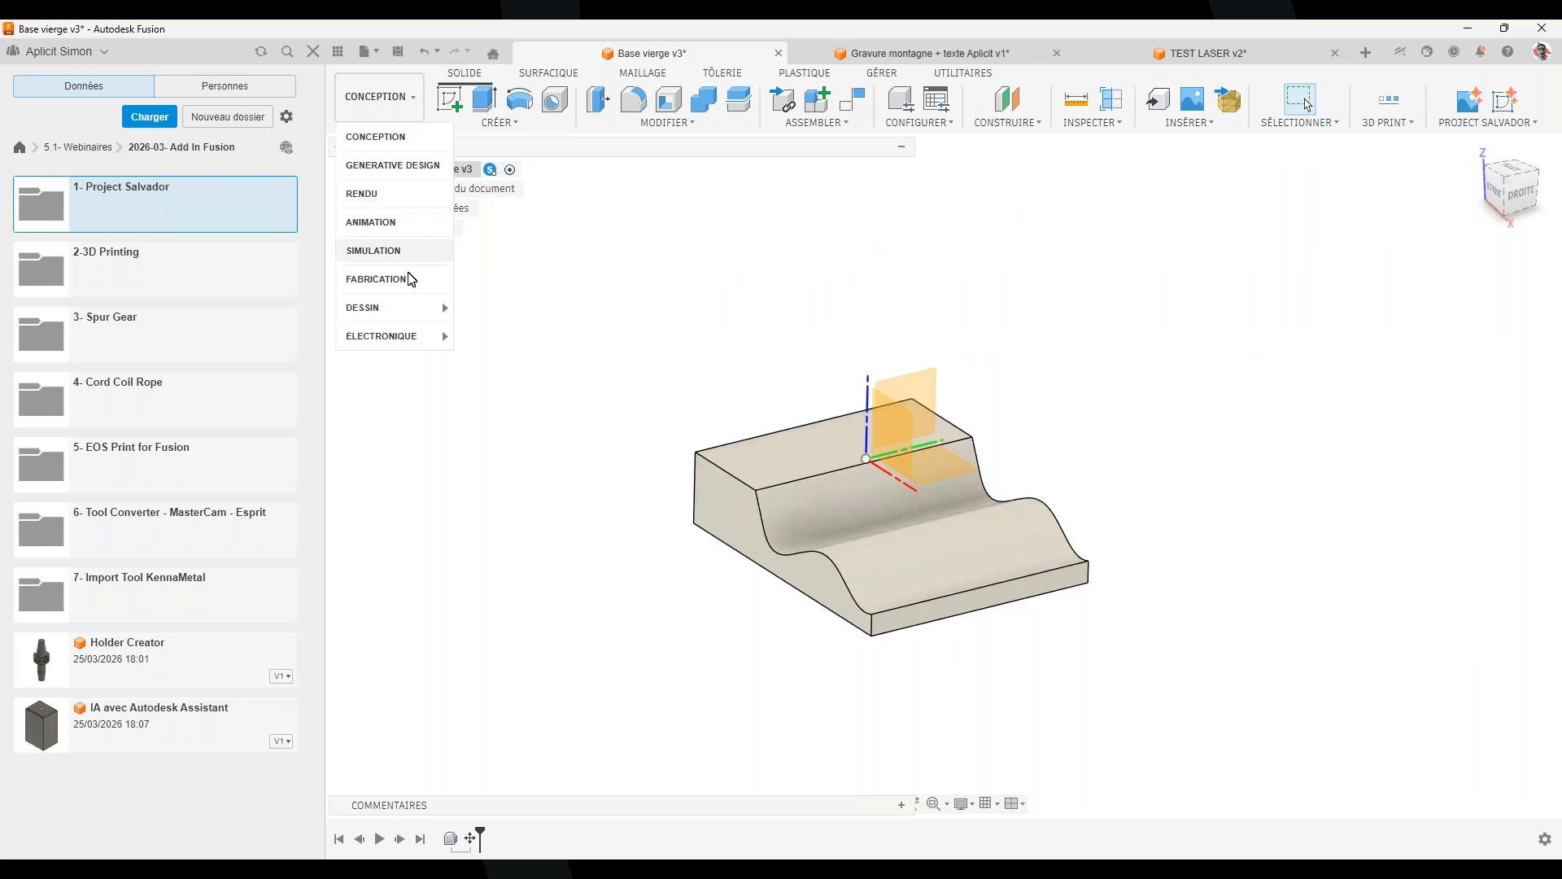
{"action": "left_click", "coordinate": [403, 280]}
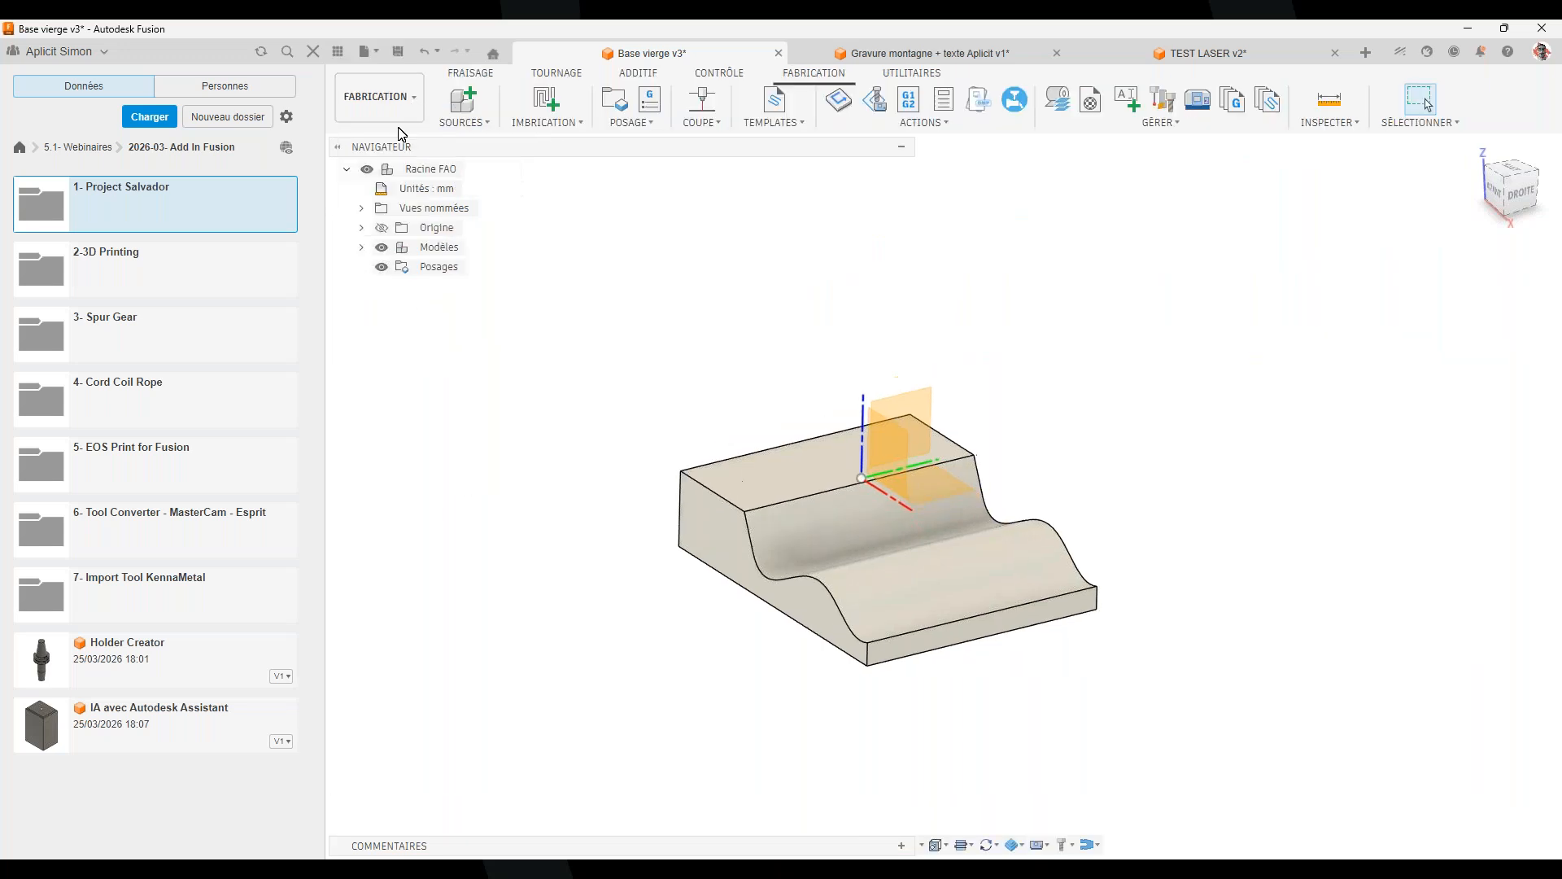
{"action": "left_click", "coordinate": [910, 75]}
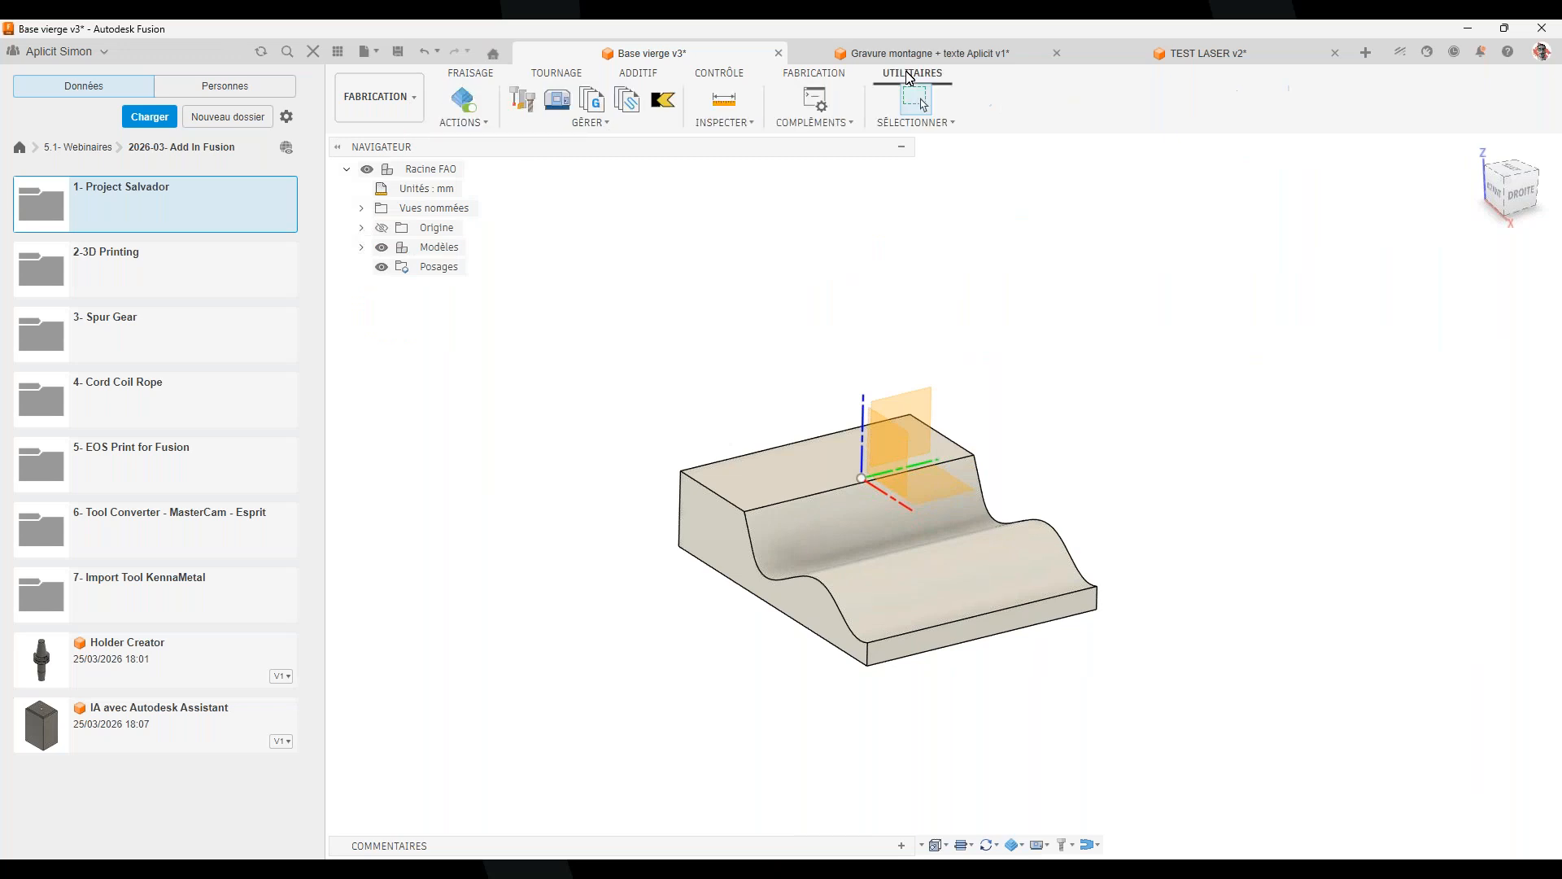
{"action": "left_click", "coordinate": [855, 131]}
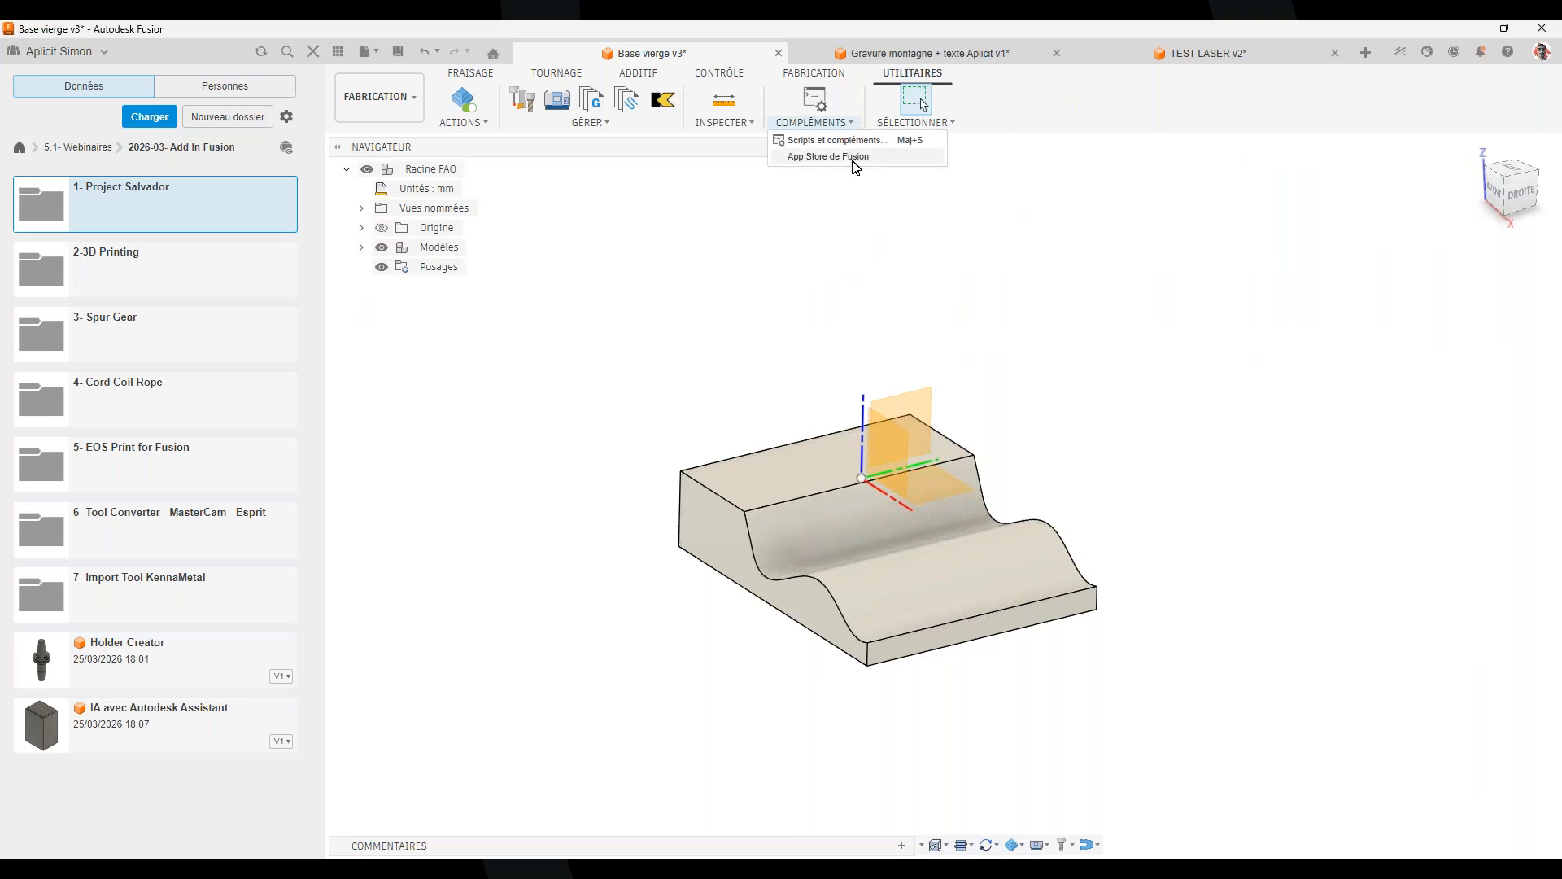
{"action": "left_click", "coordinate": [854, 159]}
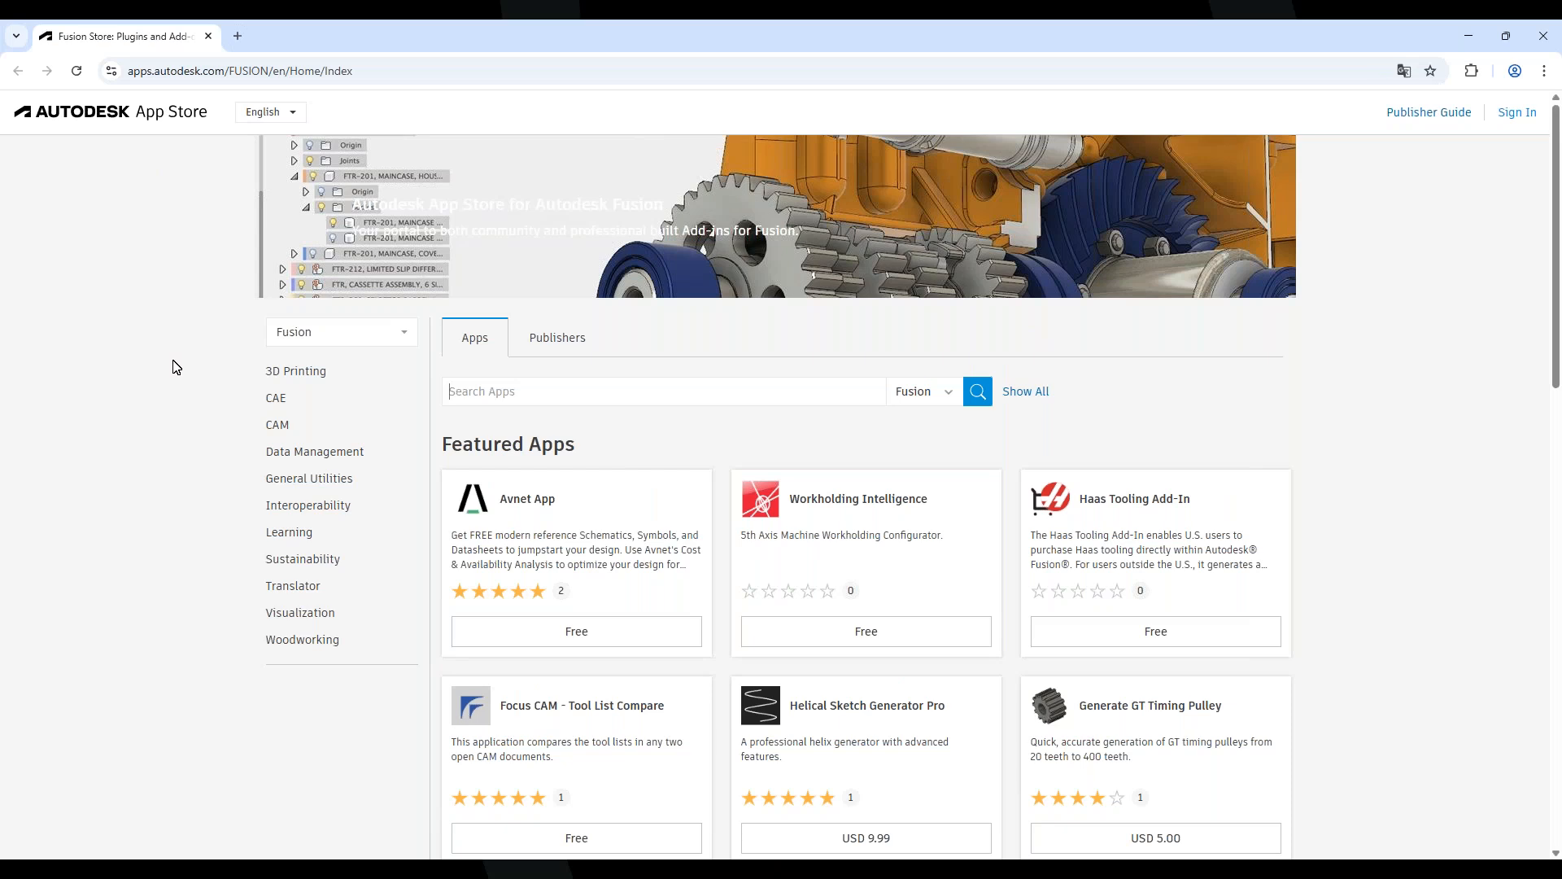
{"action": "left_click", "coordinate": [347, 330]}
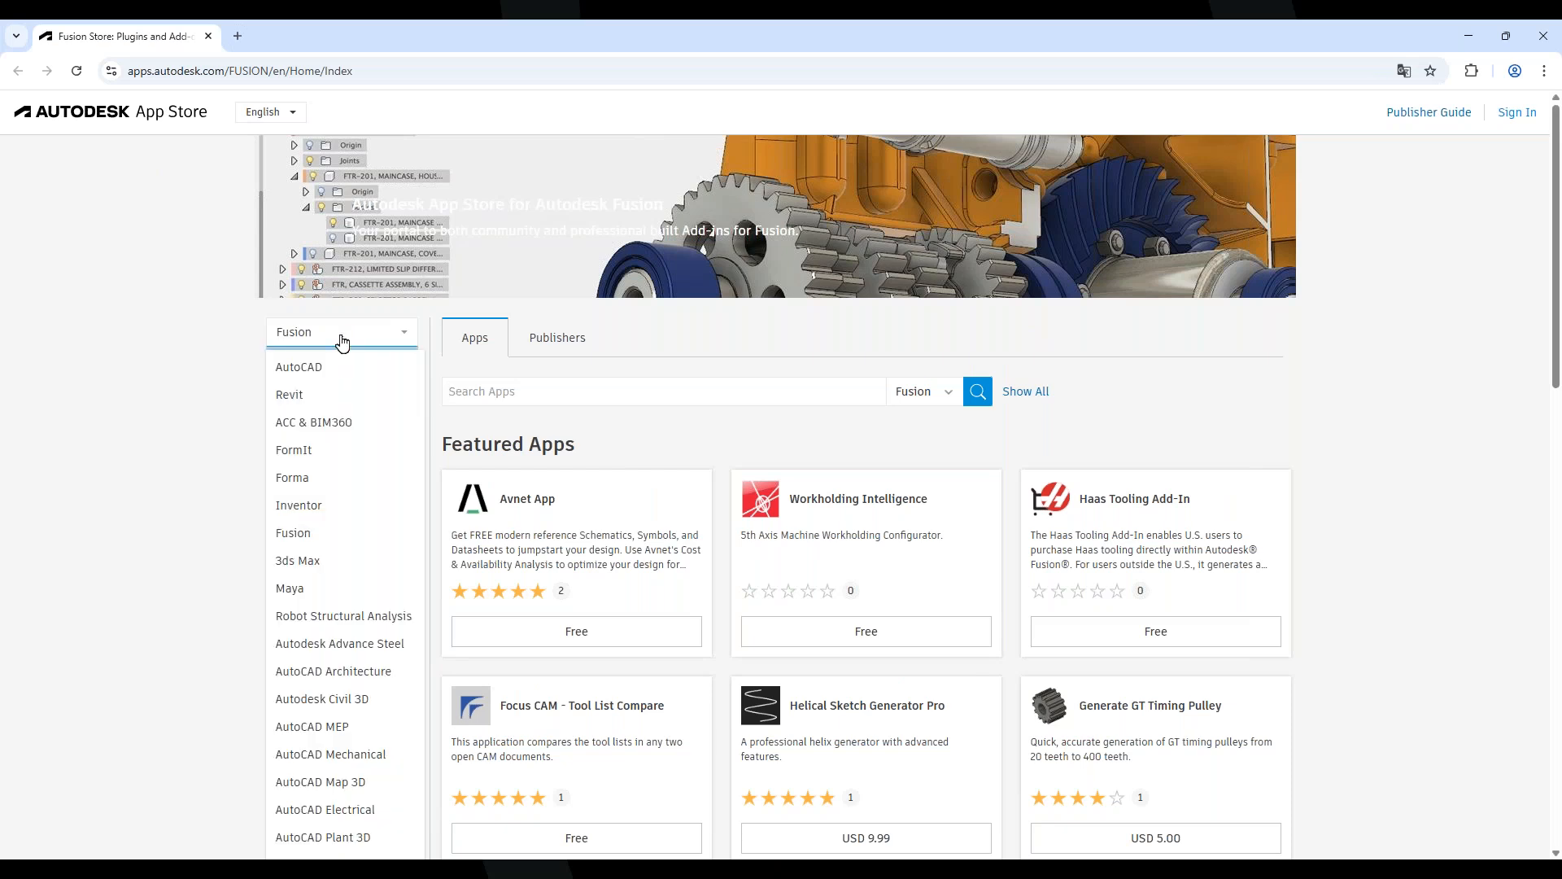
{"action": "left_click", "coordinate": [195, 366]}
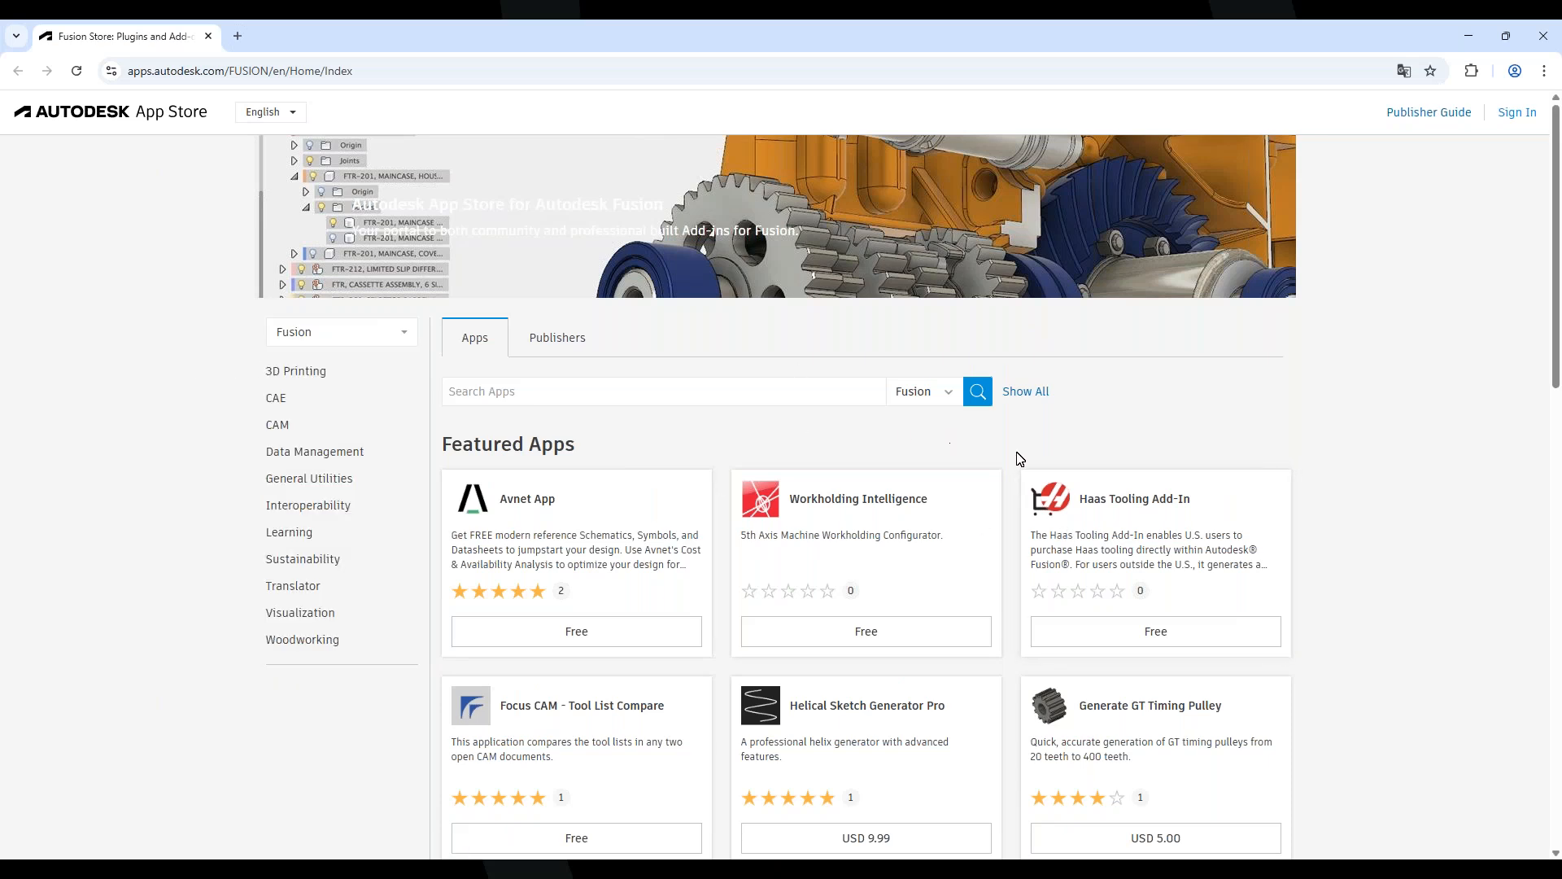
{"action": "left_click", "coordinate": [1302, 537]}
{"action": "scroll", "coordinate": [1420, 478], "scroll_direction": "down", "scroll_amount": 1}
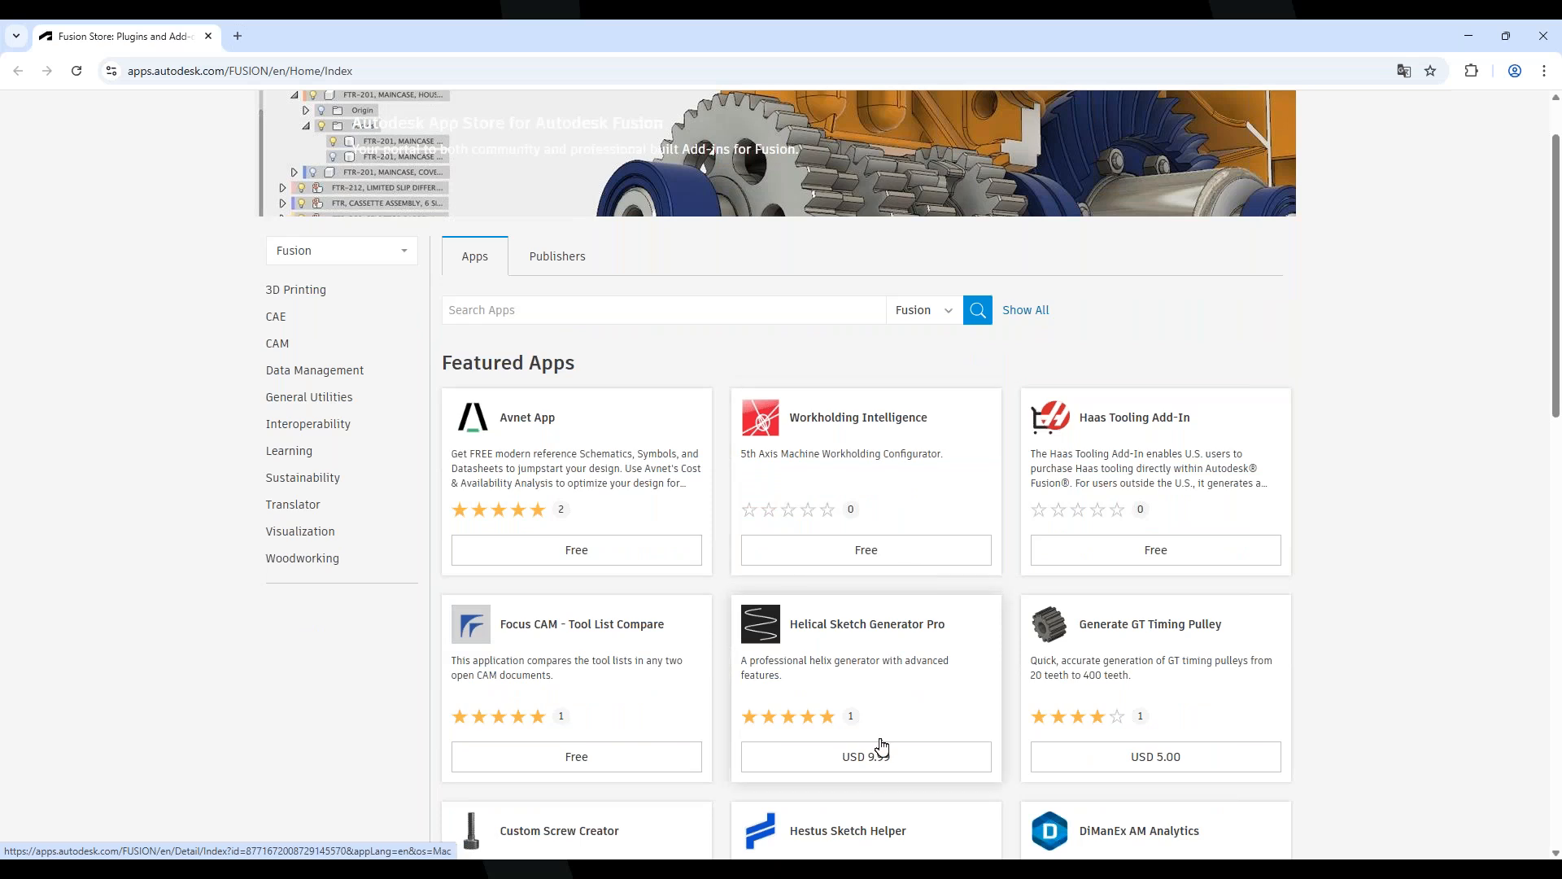
{"action": "scroll", "coordinate": [1320, 592], "scroll_direction": "up", "scroll_amount": 1}
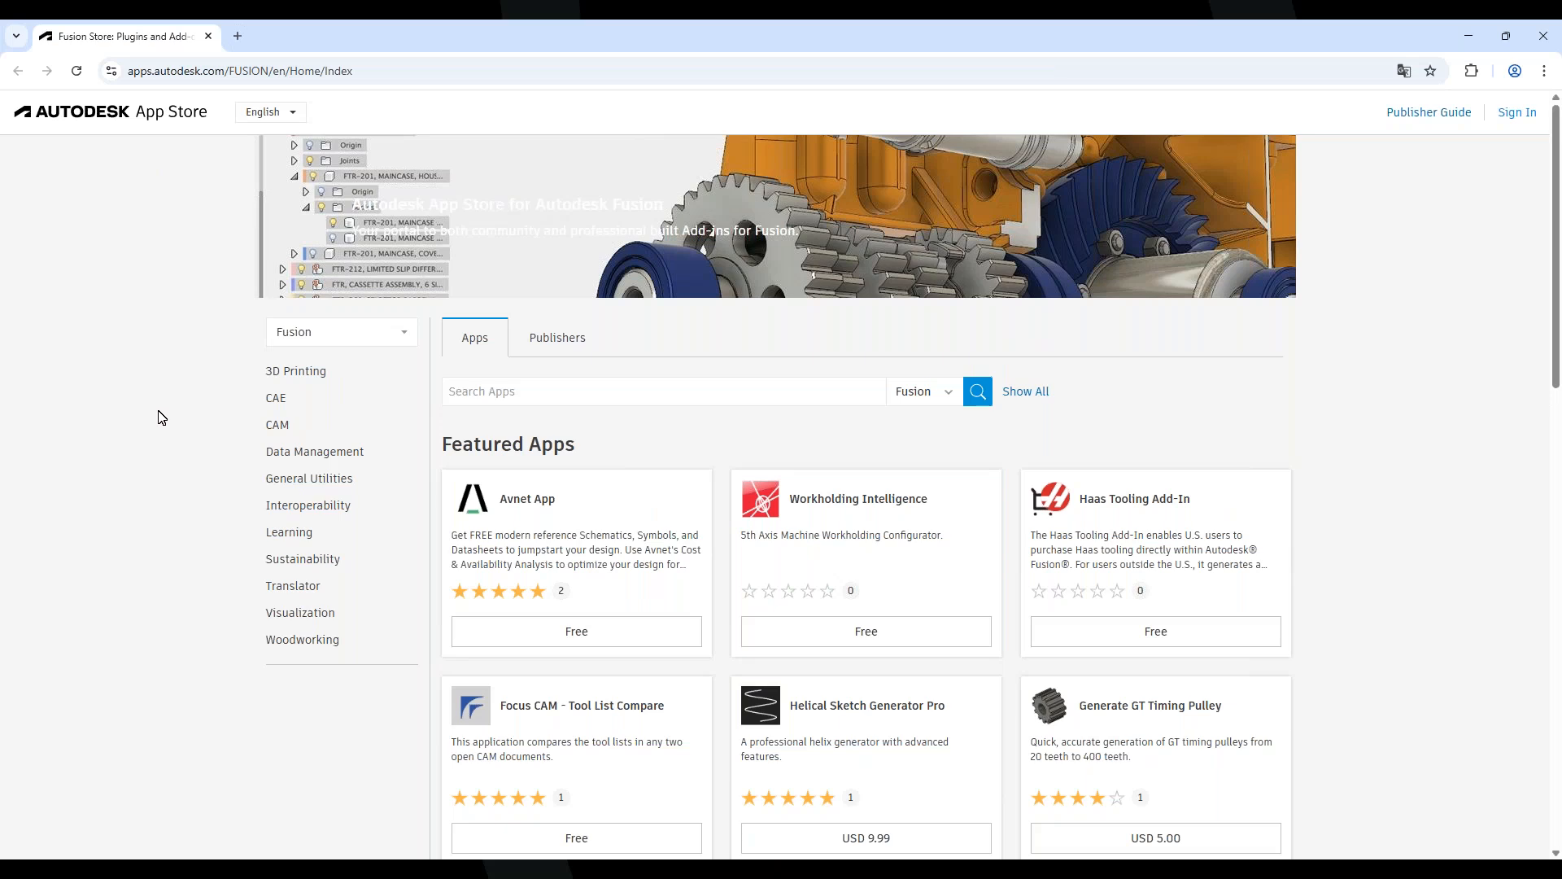
Browse the Fusion apps filtered to the 3D Printing category
{"action": "left_click", "coordinate": [311, 374]}
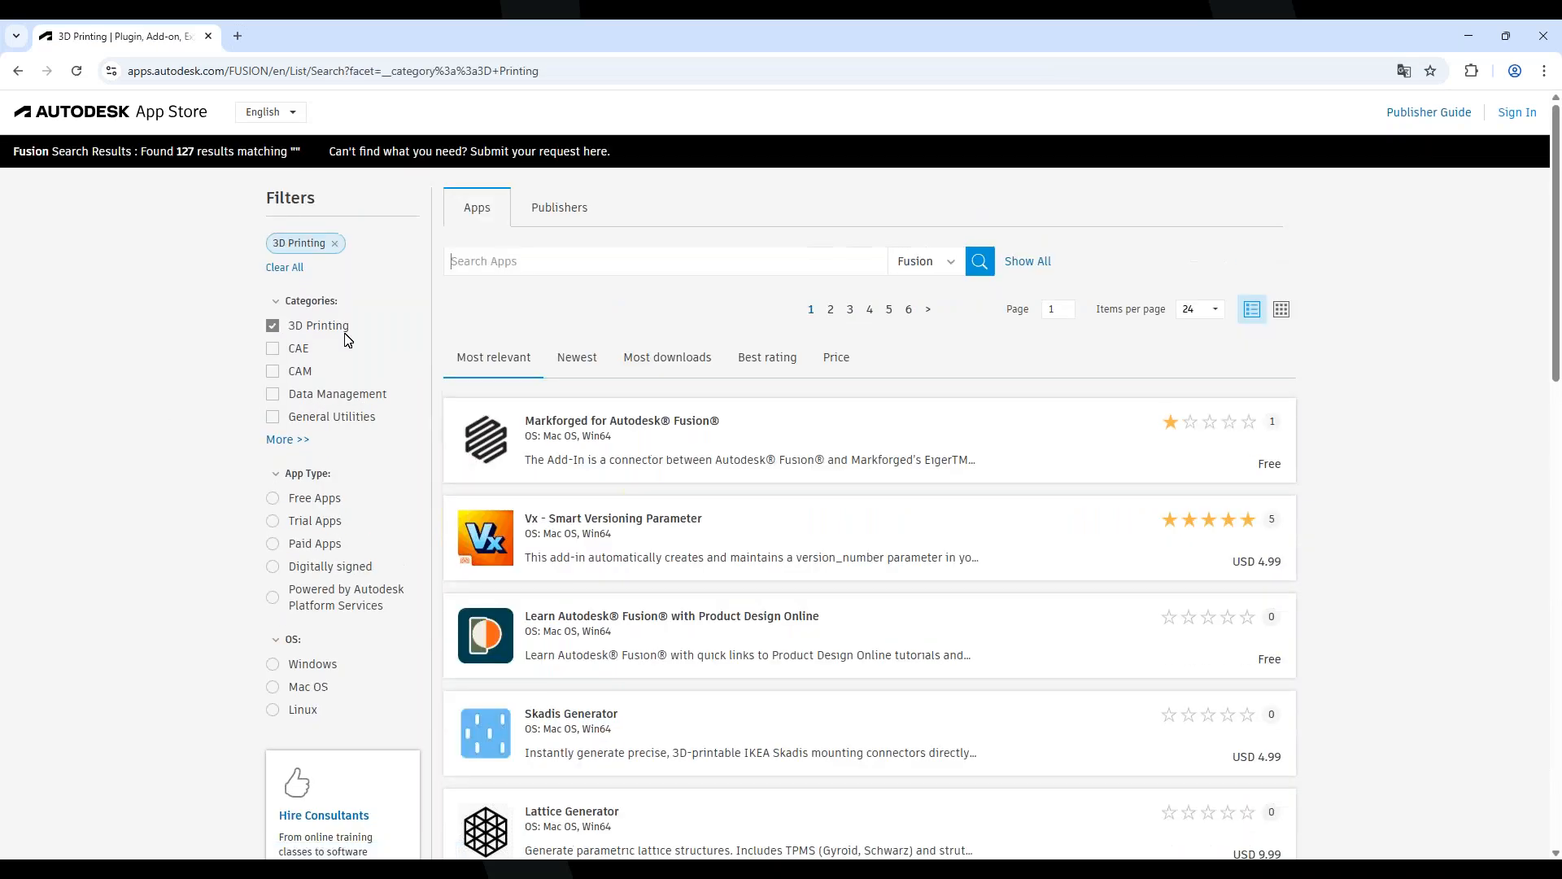
{"action": "scroll", "coordinate": [810, 740], "scroll_direction": "down", "scroll_amount": 5}
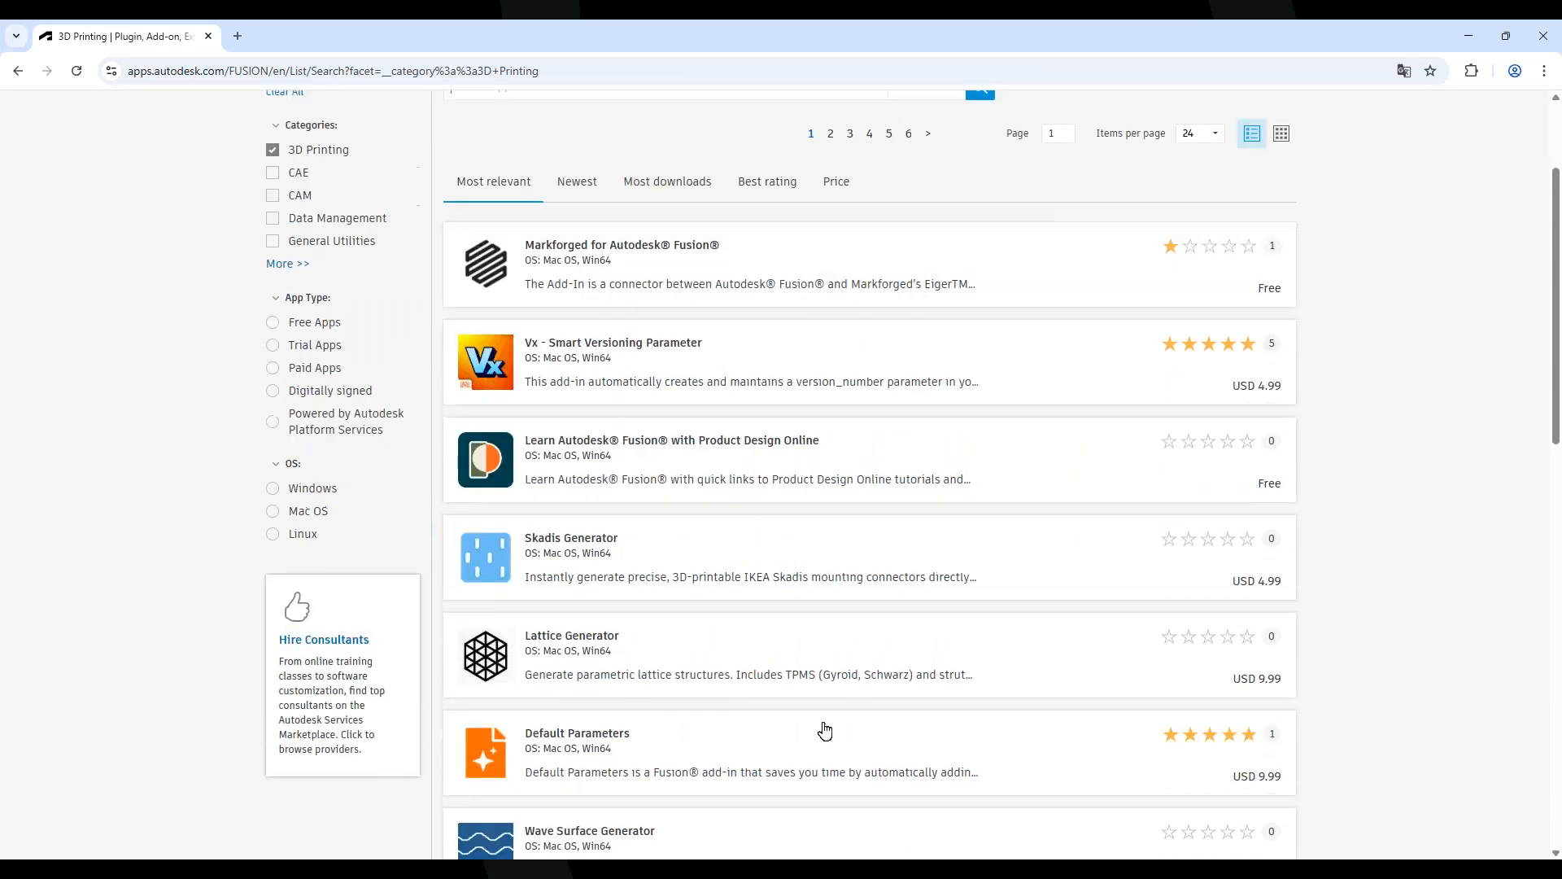
{"action": "scroll", "coordinate": [831, 415], "scroll_direction": "down", "scroll_amount": 7}
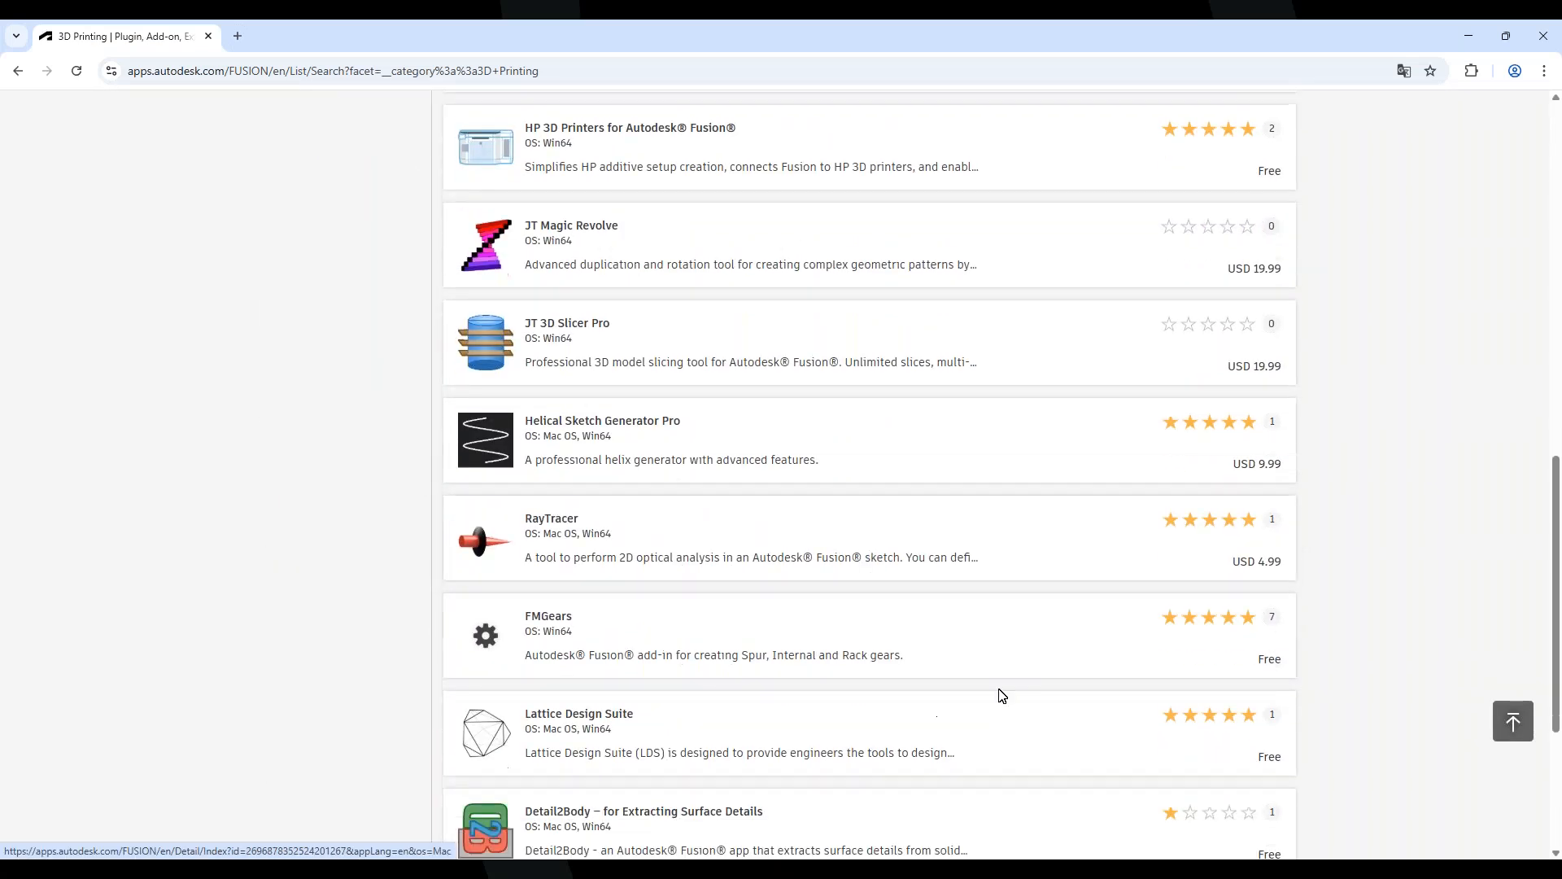
{"action": "scroll", "coordinate": [1001, 694], "scroll_direction": "up", "scroll_amount": 10}
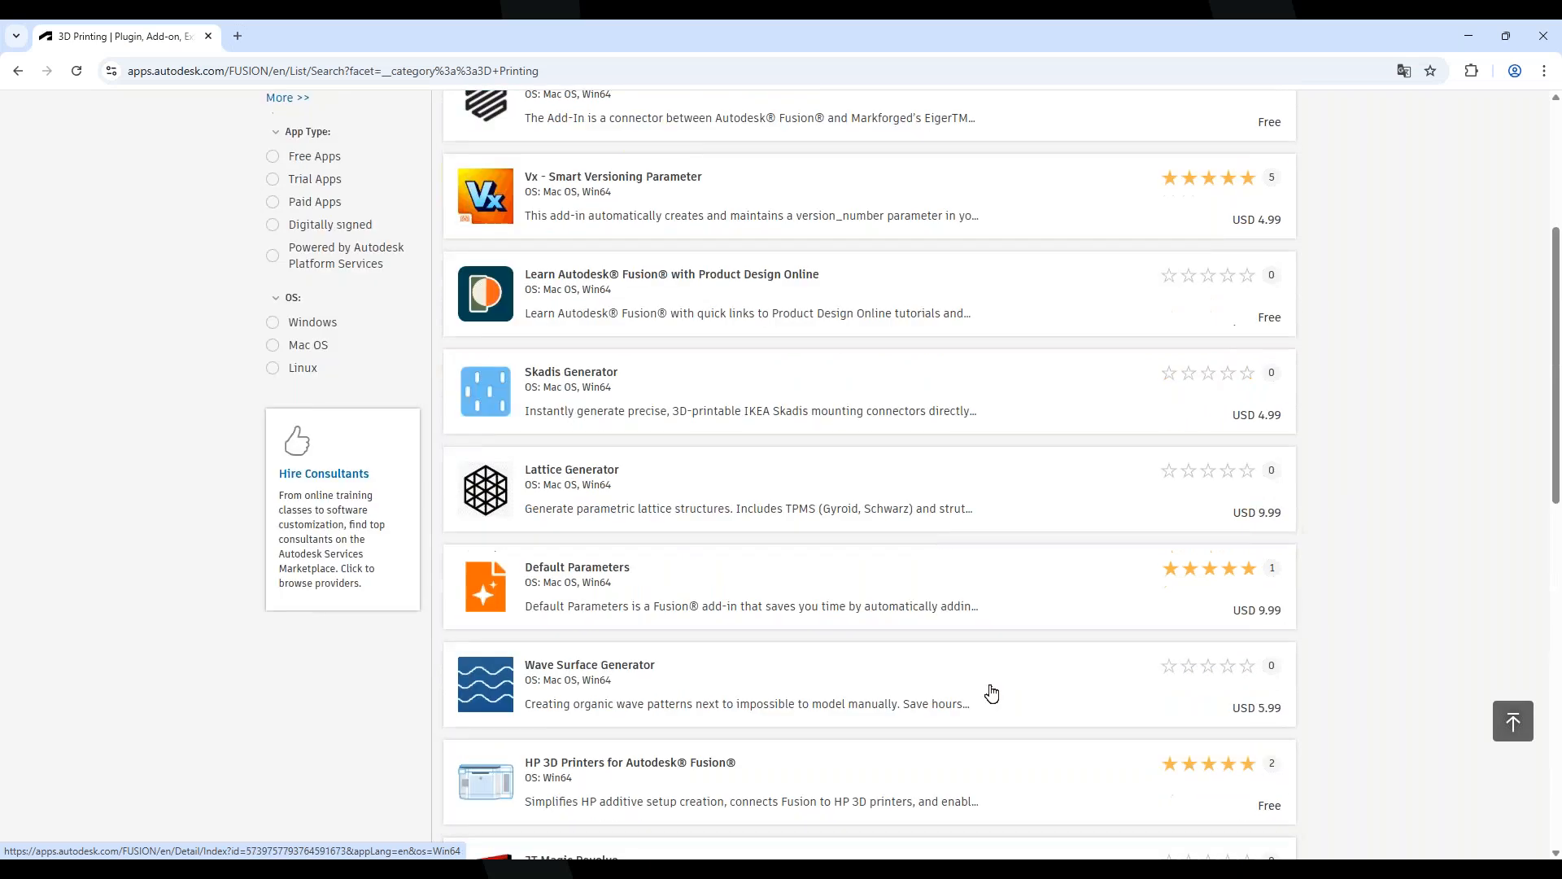
{"action": "scroll", "coordinate": [580, 411], "scroll_direction": "up", "scroll_amount": 3}
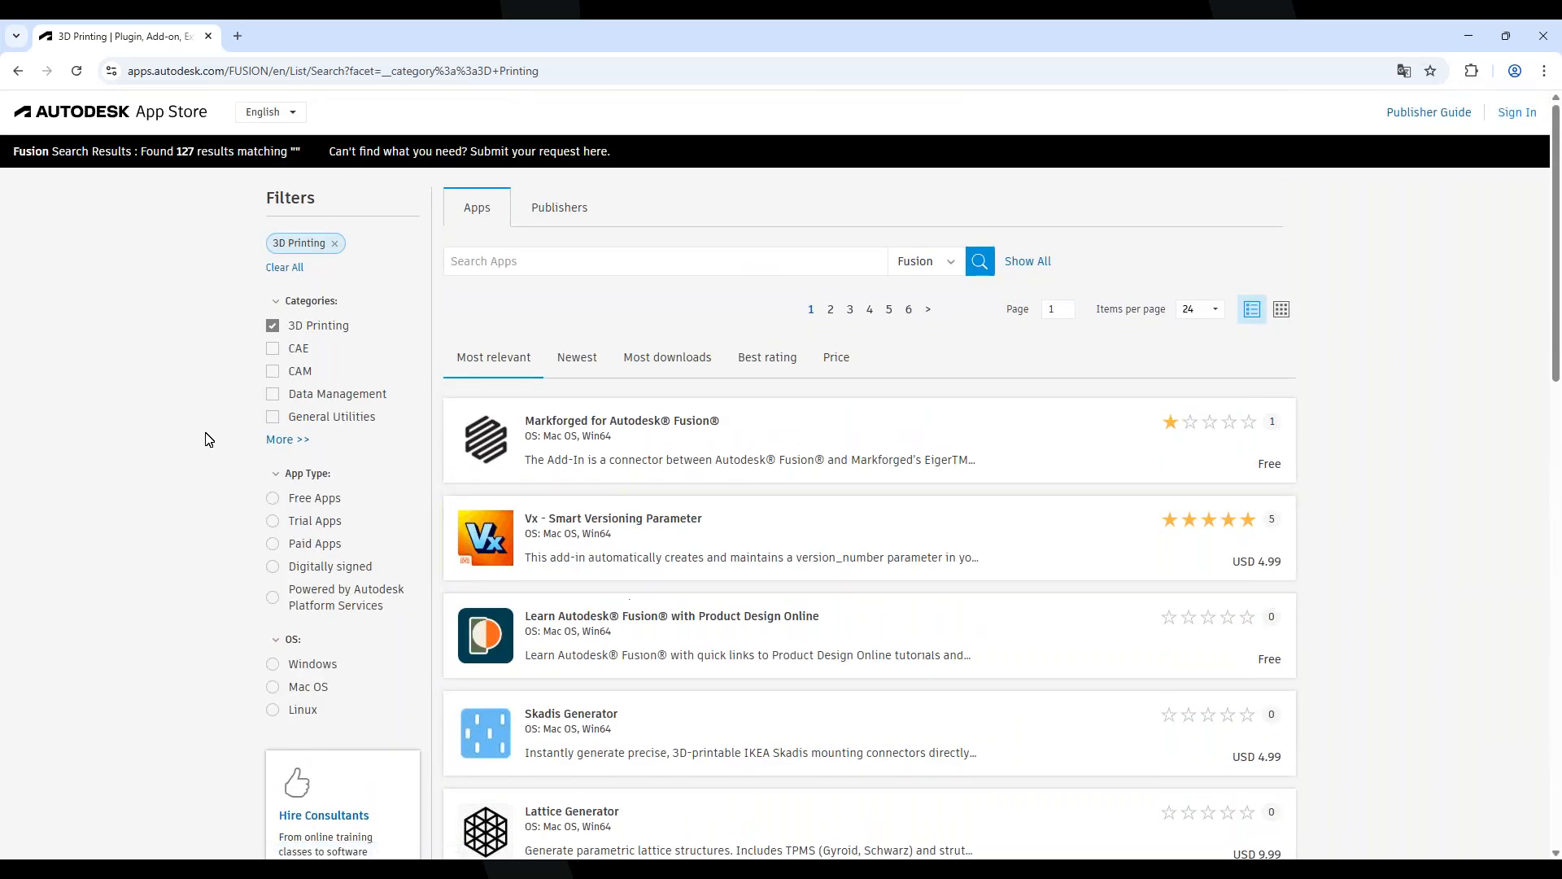
Swap the filter to the CAM category only, showing 167 results
{"action": "left_click", "coordinate": [272, 372]}
{"action": "left_click", "coordinate": [273, 325]}
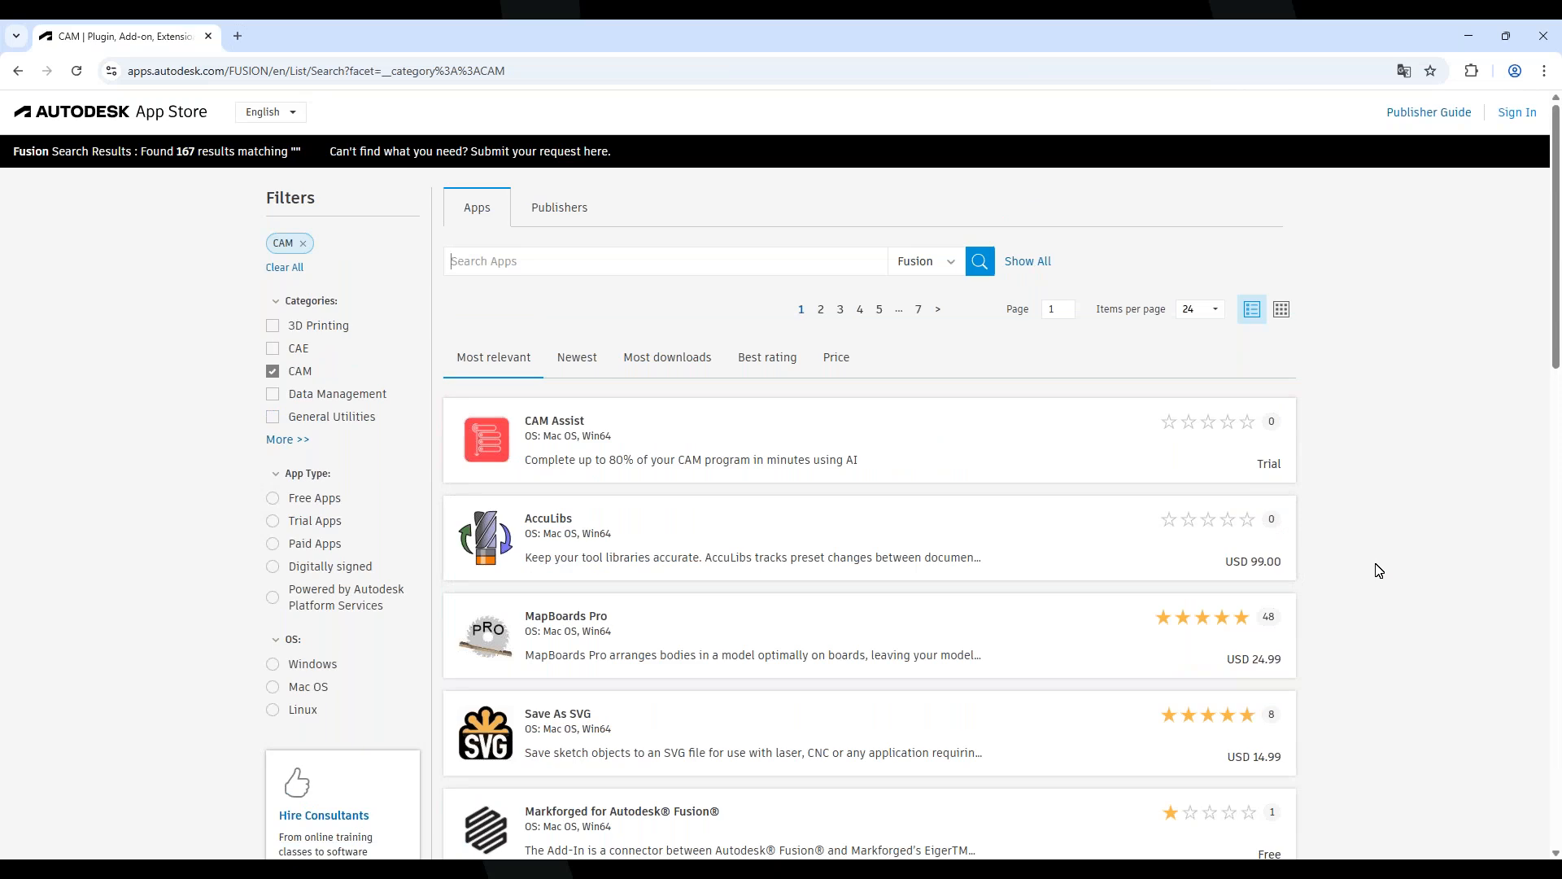
{"action": "scroll", "coordinate": [1148, 659], "scroll_direction": "down", "scroll_amount": 5}
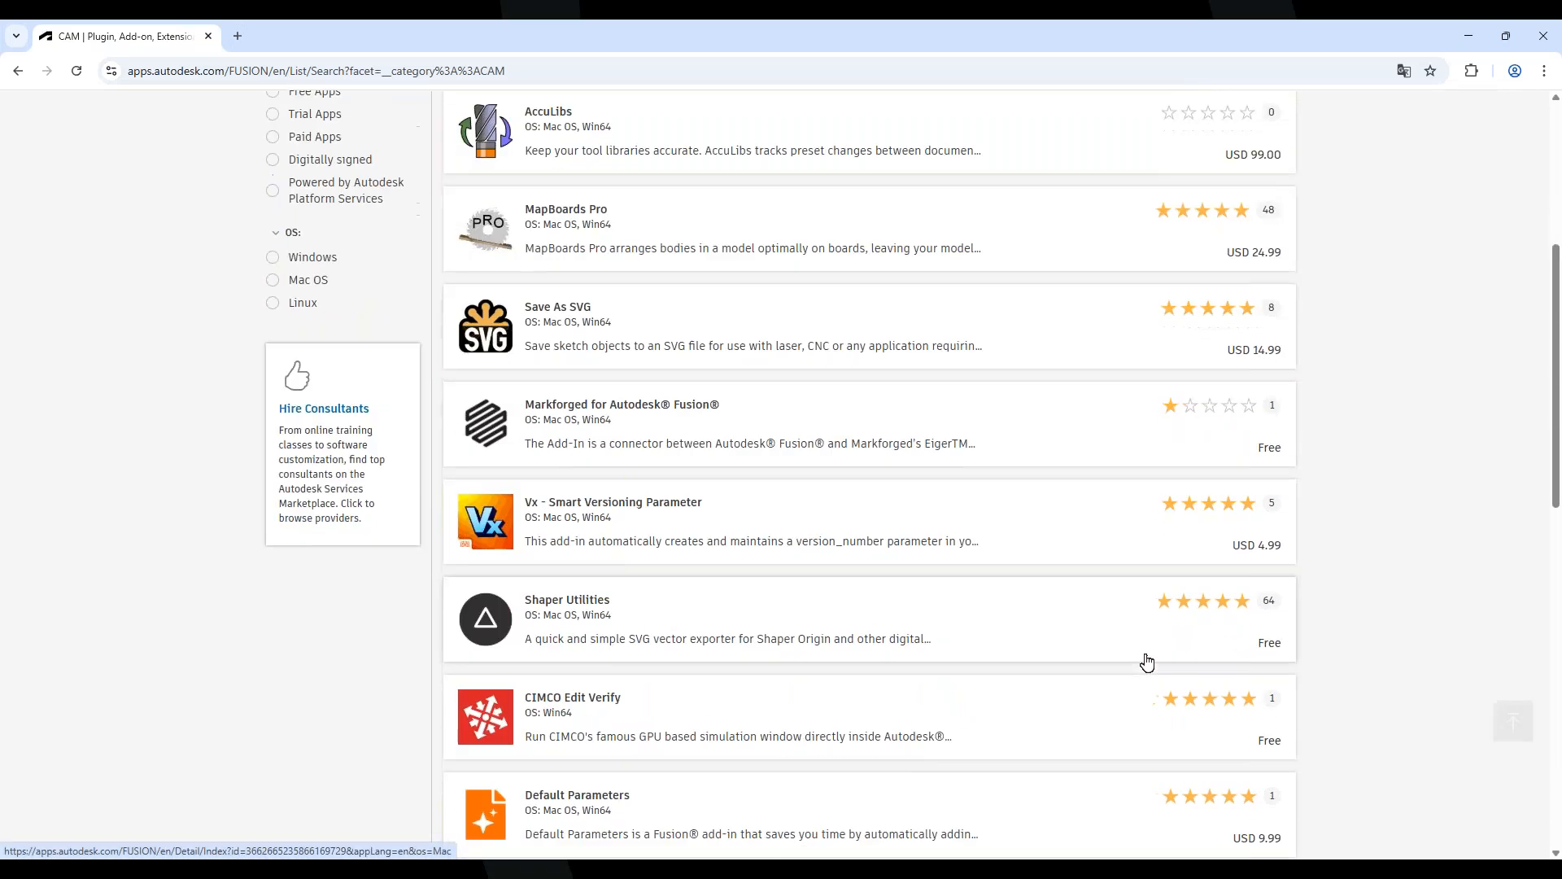
{"action": "scroll", "coordinate": [1145, 646], "scroll_direction": "up", "scroll_amount": 5}
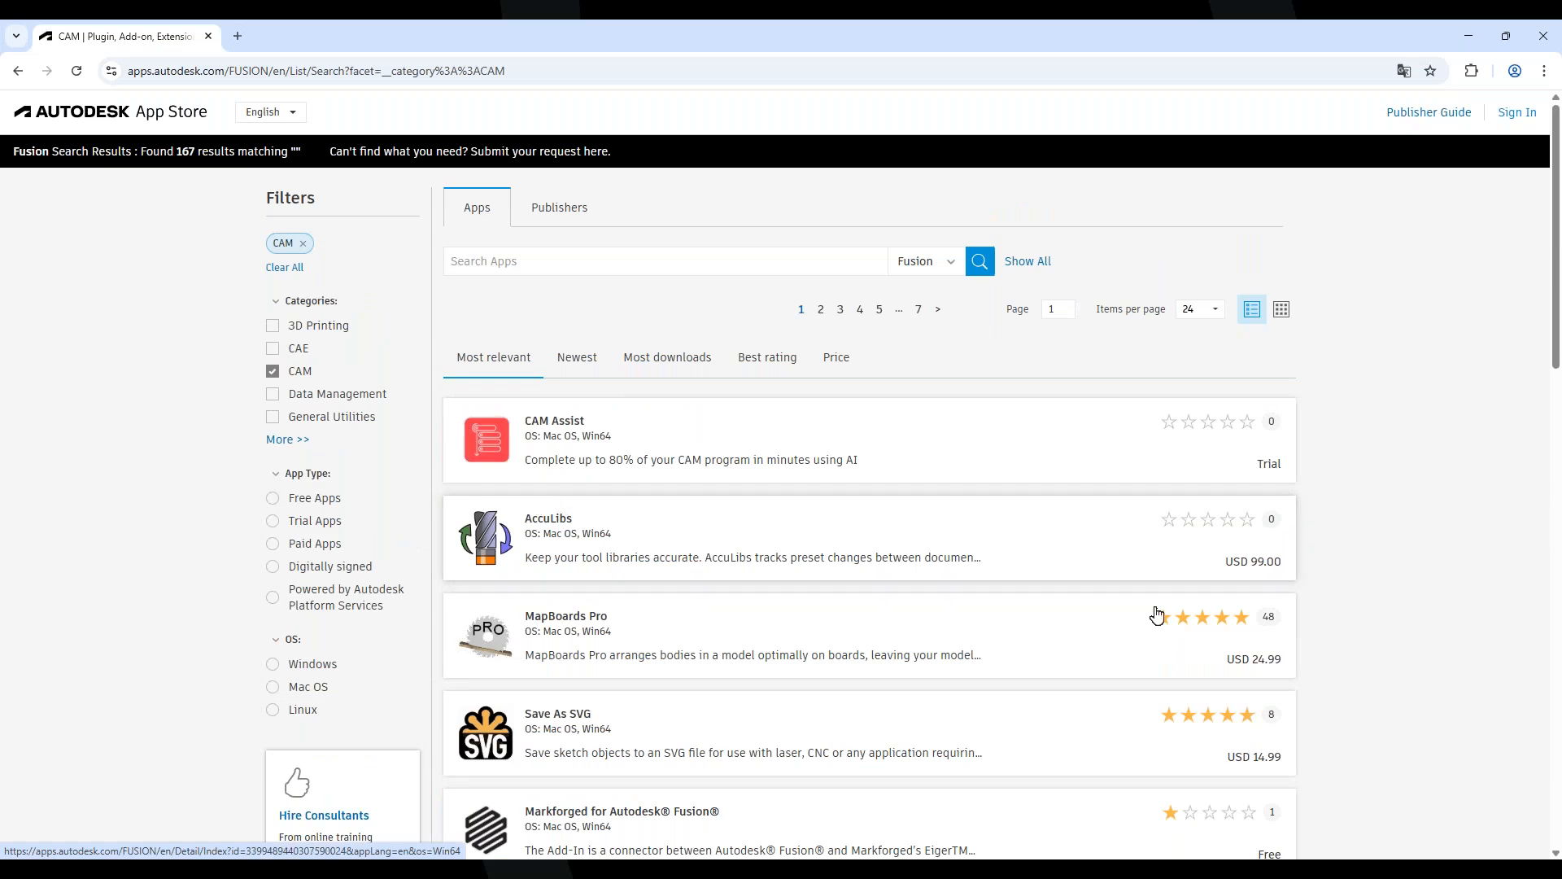
{"action": "scroll", "coordinate": [1147, 610], "scroll_direction": "down", "scroll_amount": 5}
{"action": "scroll", "coordinate": [902, 597], "scroll_direction": "down", "scroll_amount": 3}
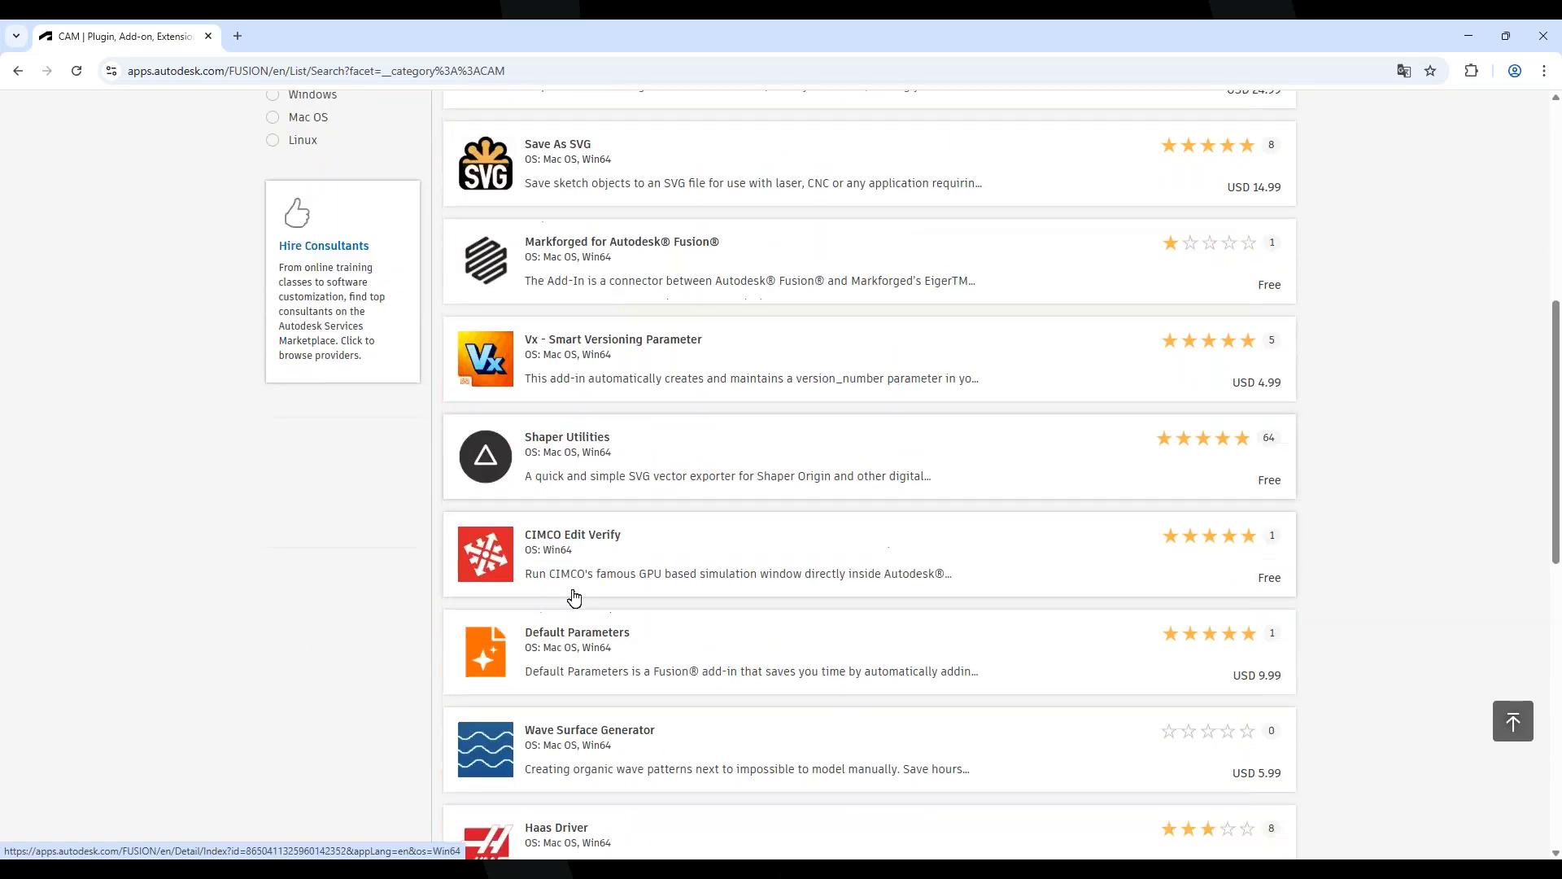
Open the Haas Driver app page and attempt its download, checking the recent downloads list
{"action": "left_click", "coordinate": [604, 751]}
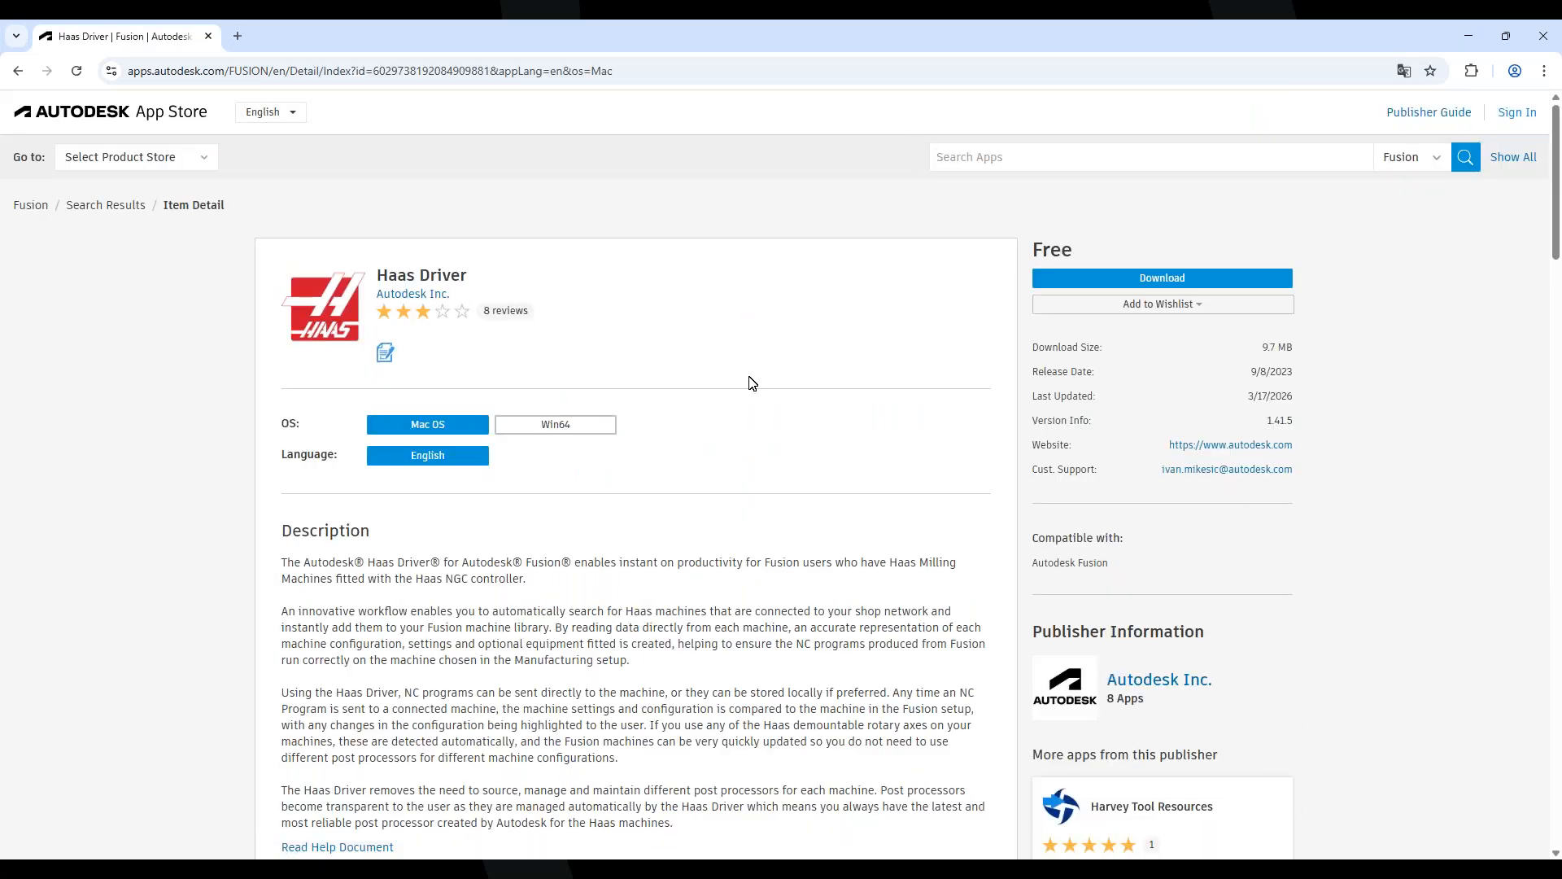
{"action": "left_click", "coordinate": [1177, 279]}
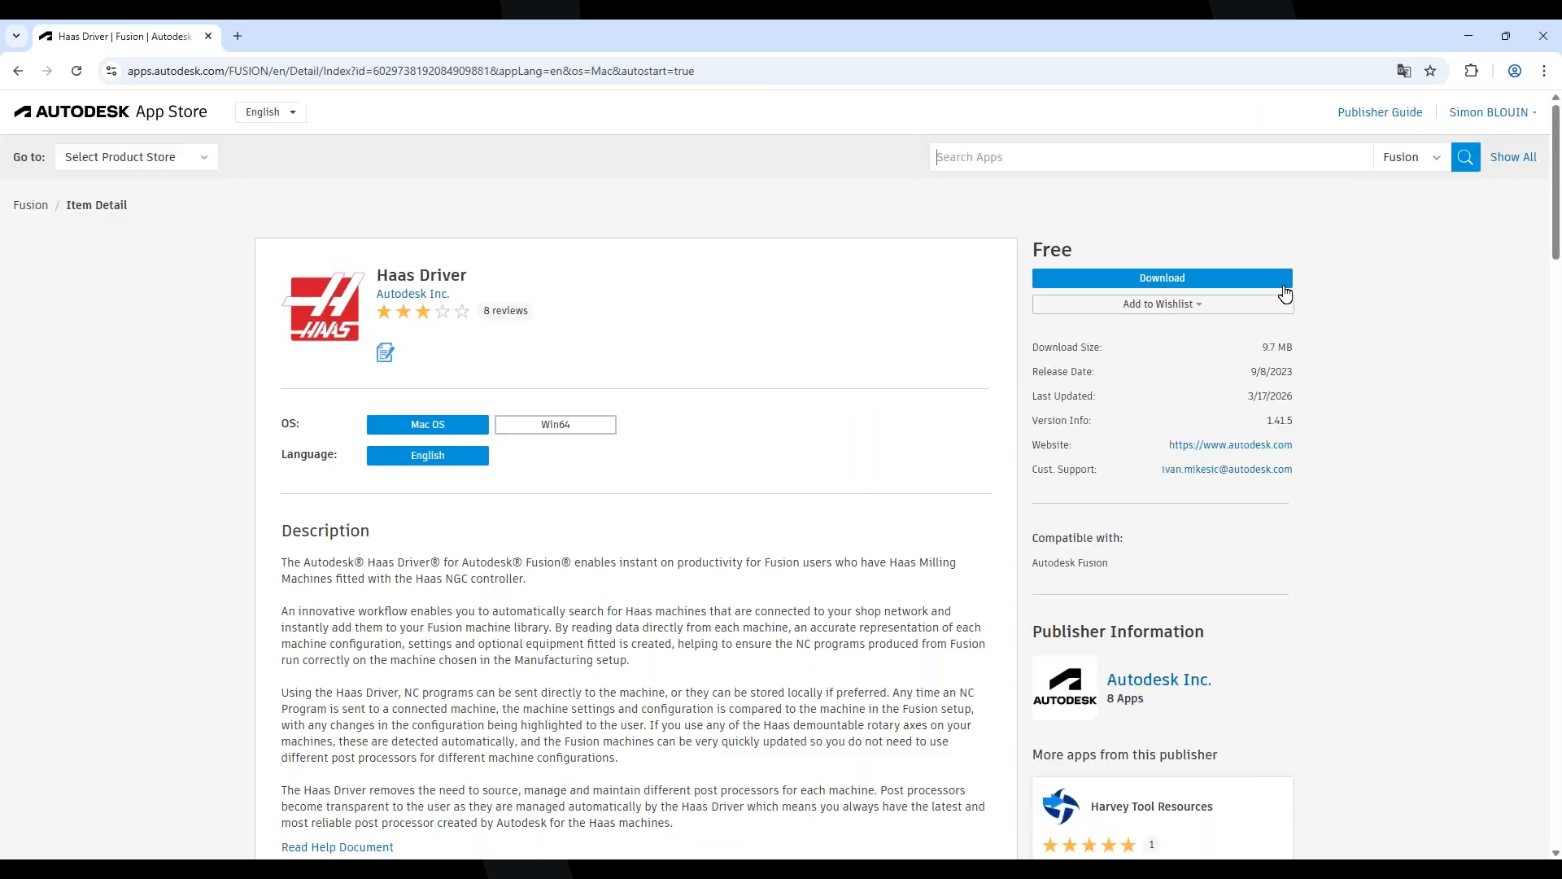
{"action": "left_click", "coordinate": [1131, 281]}
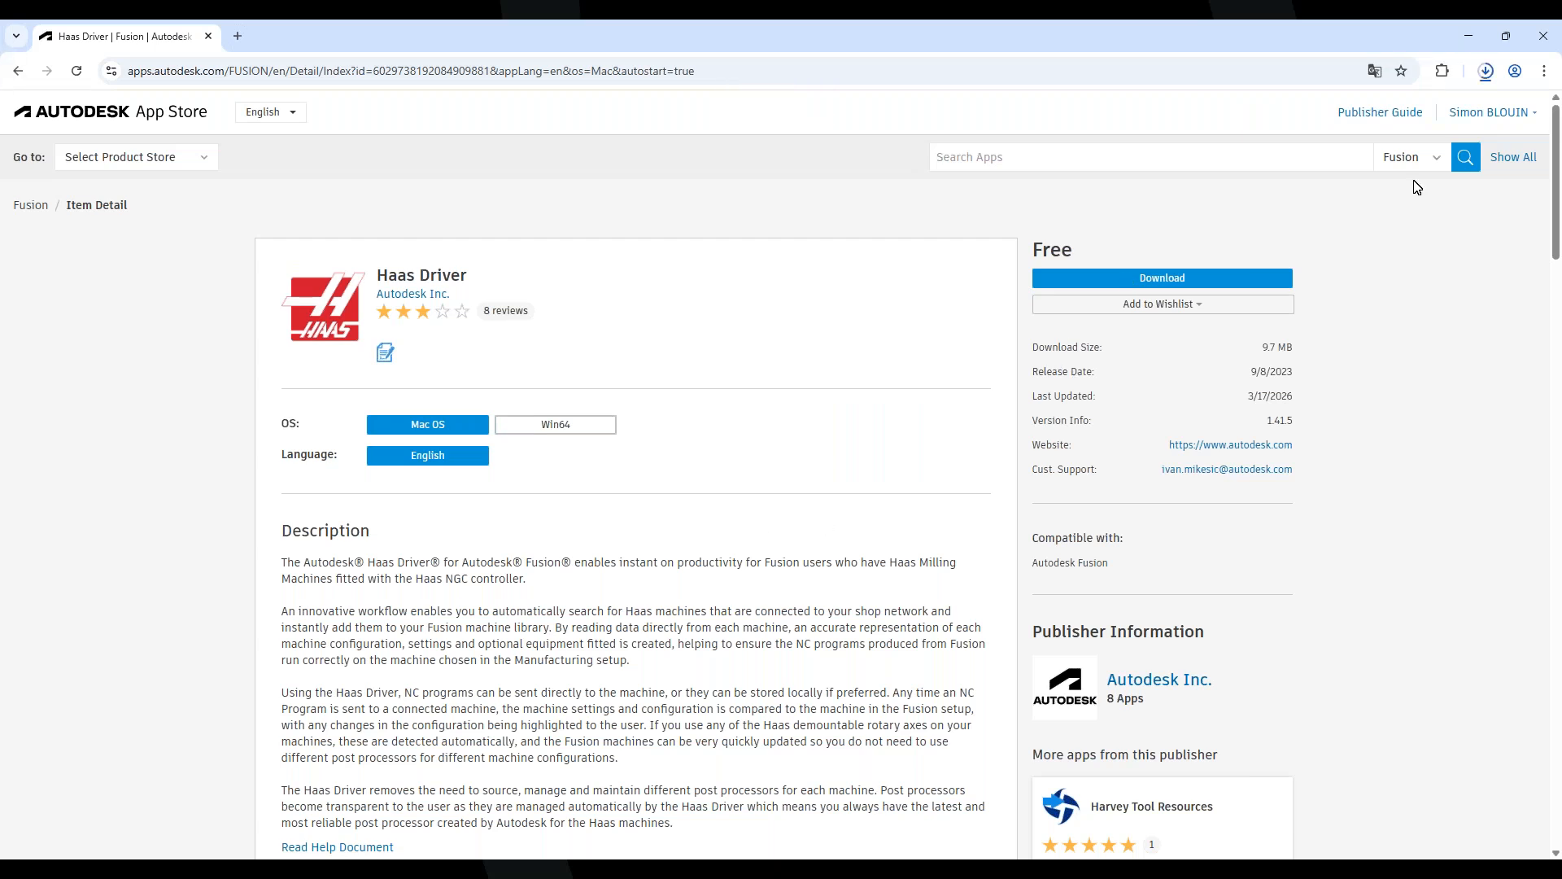
{"action": "left_click", "coordinate": [1489, 73]}
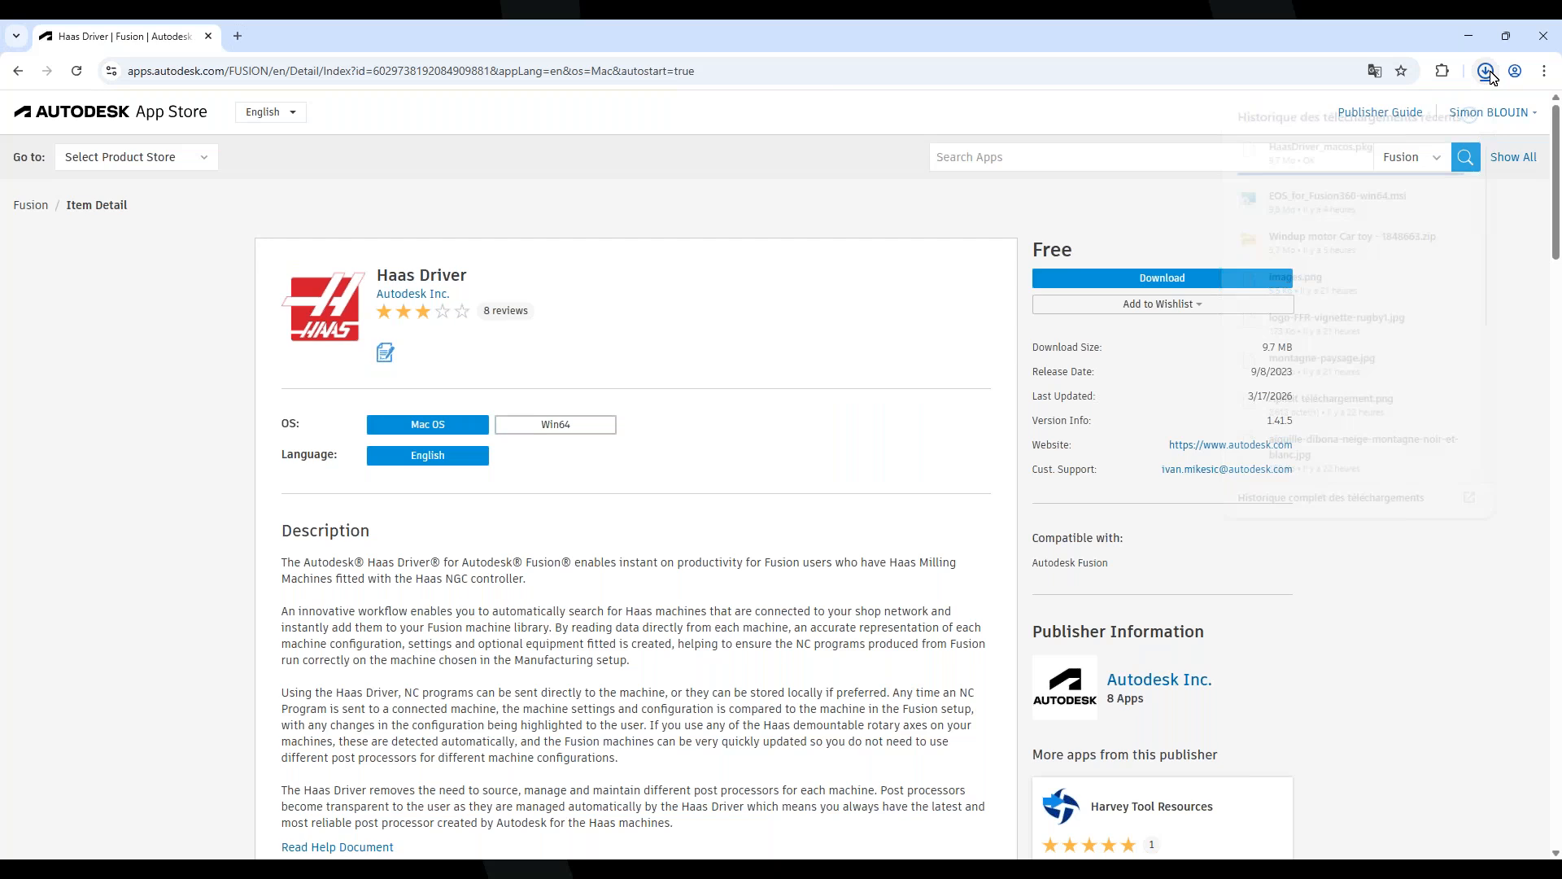
{"action": "left_click", "coordinate": [1400, 623]}
Step through the Haas Driver screenshots to the tutorial video, then return to the page top
{"action": "scroll", "coordinate": [521, 611], "scroll_direction": "down", "scroll_amount": 5}
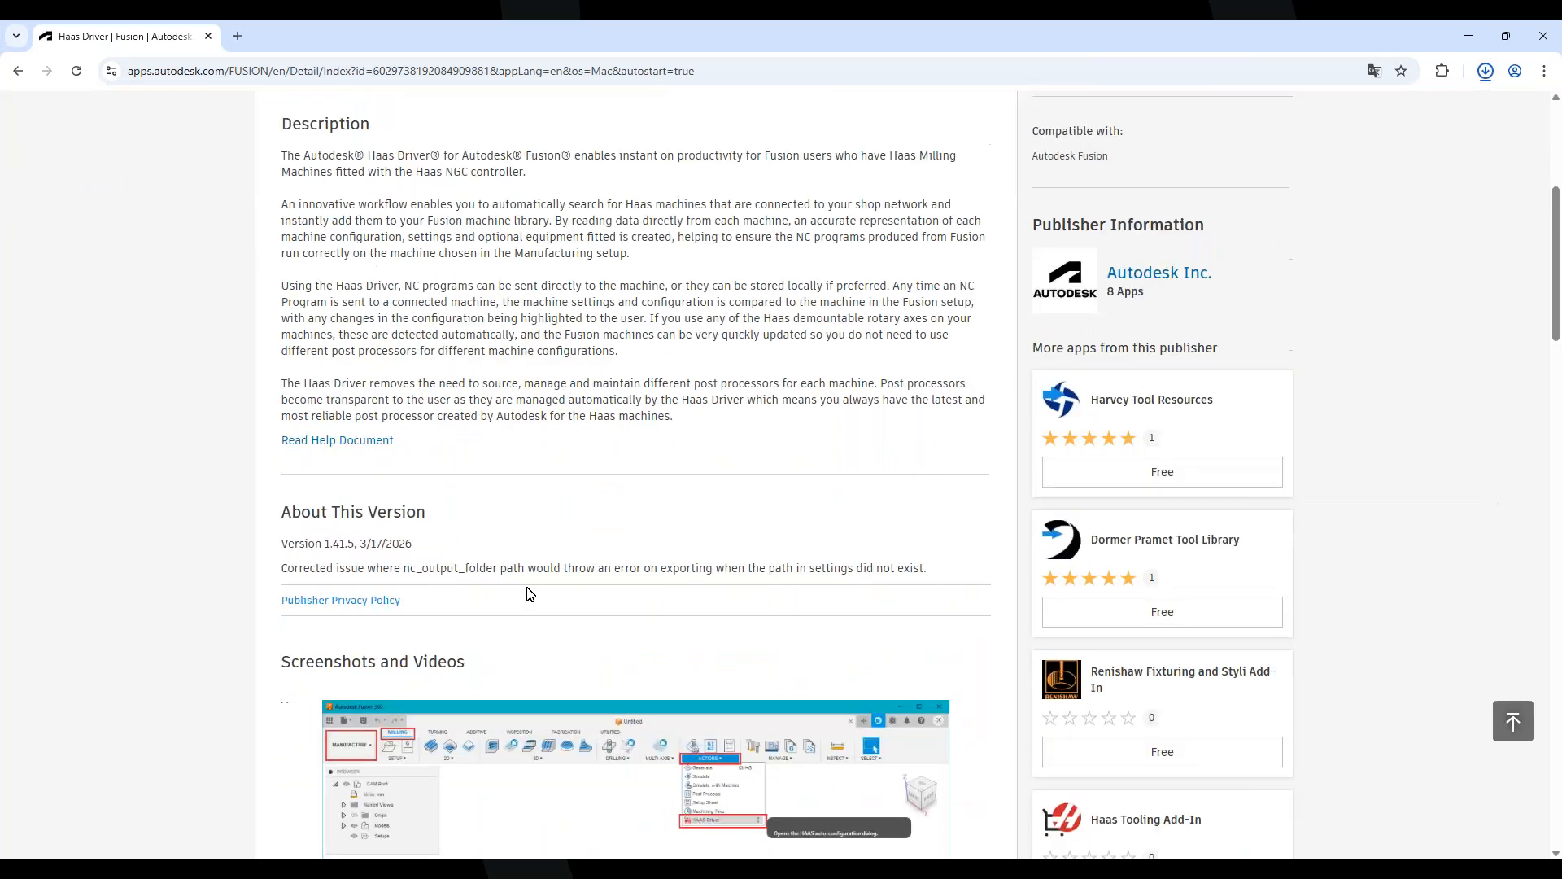
{"action": "scroll", "coordinate": [529, 593], "scroll_direction": "down", "scroll_amount": 4}
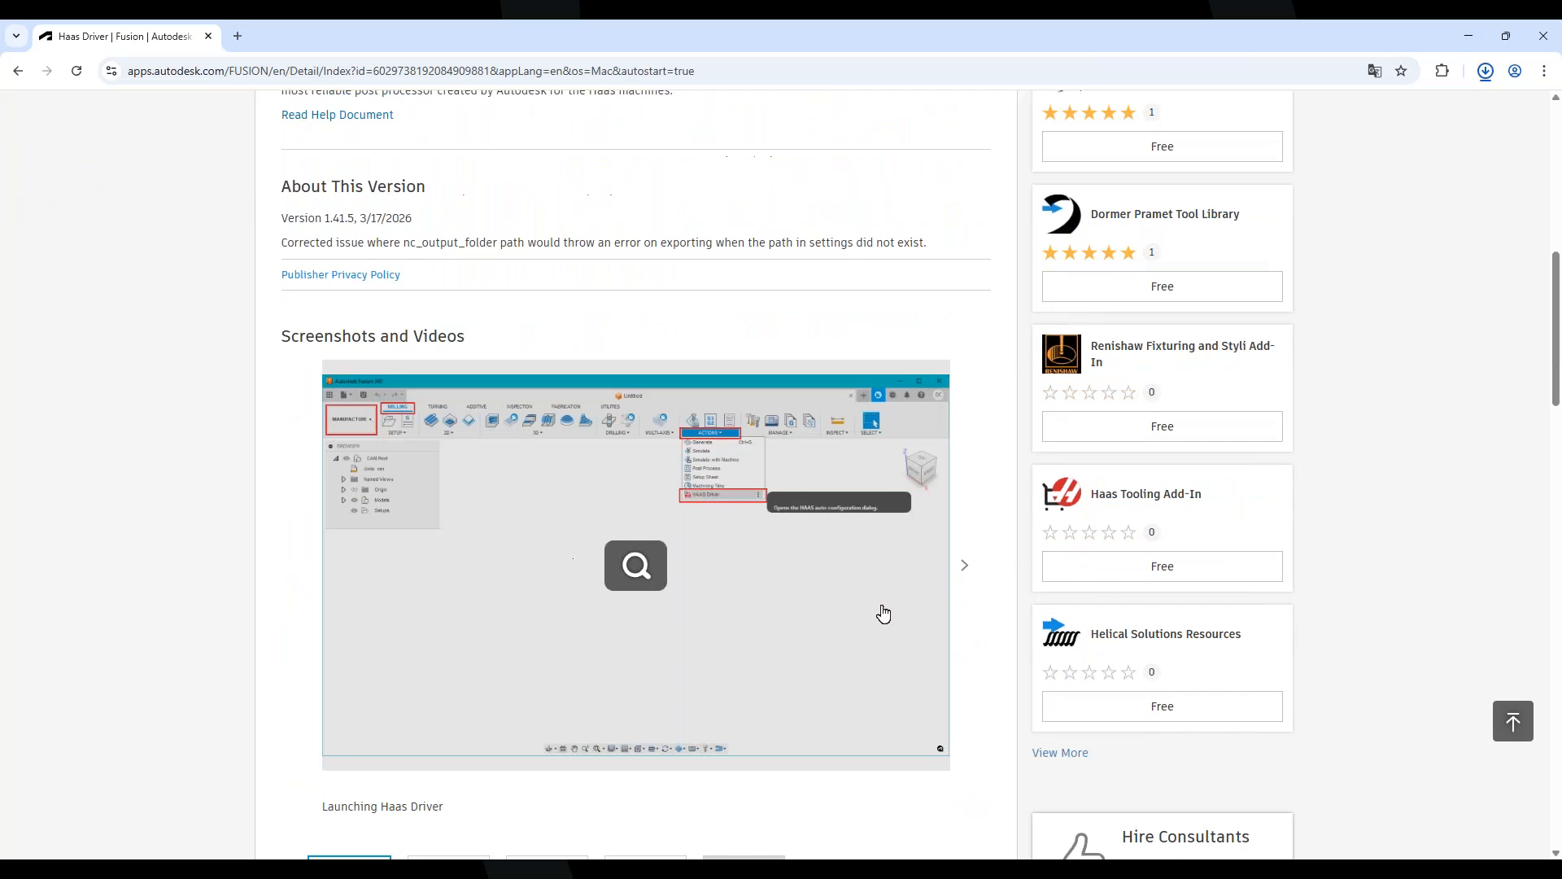
{"action": "scroll", "coordinate": [883, 614], "scroll_direction": "down", "scroll_amount": 1}
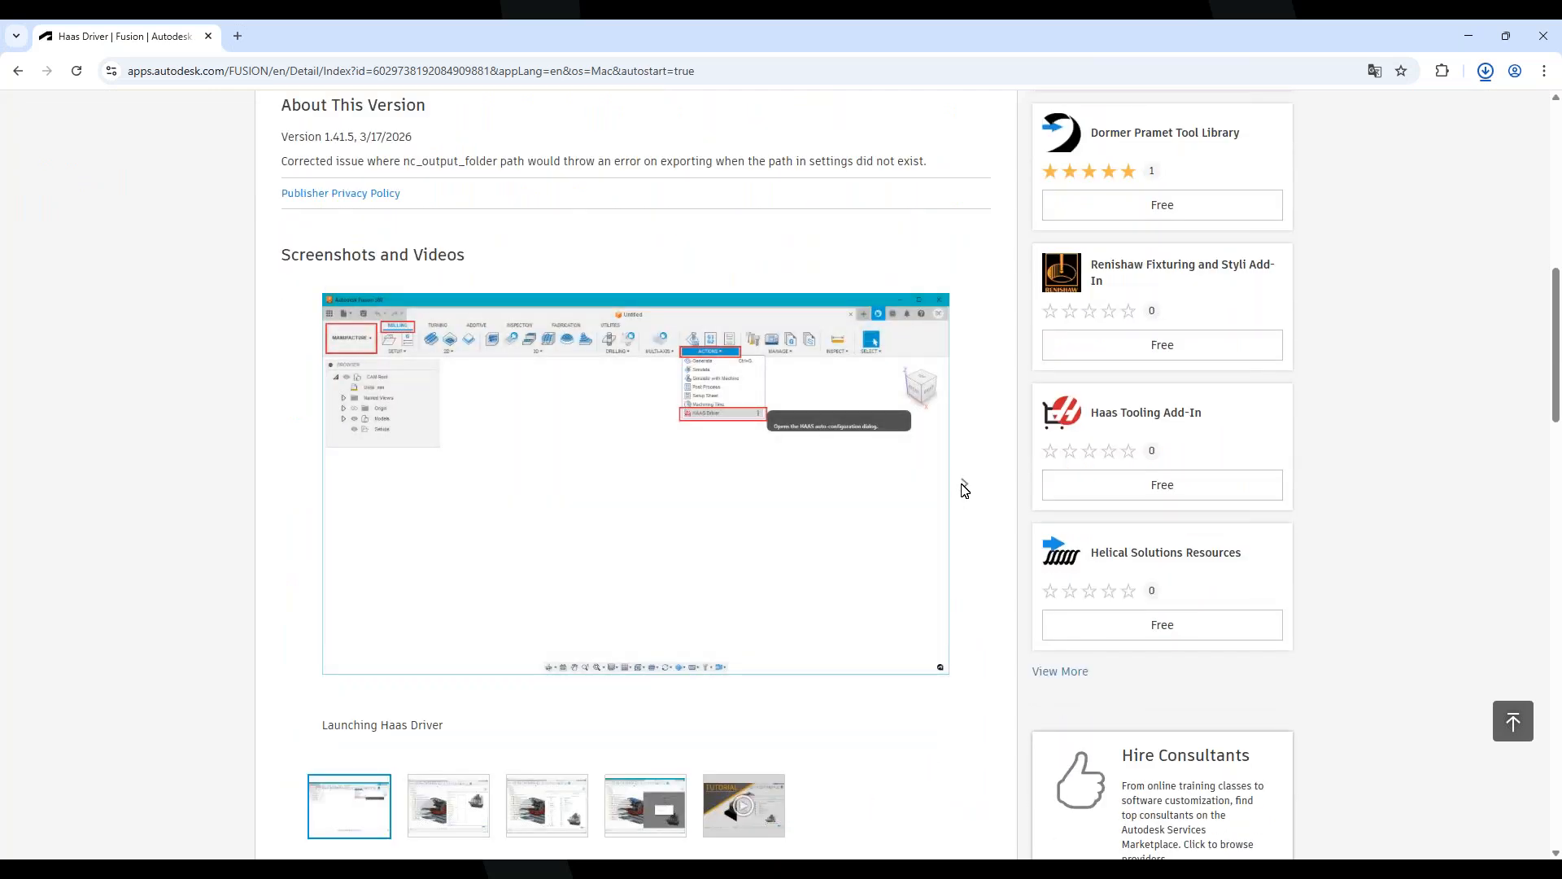
{"action": "scroll", "coordinate": [964, 492], "scroll_direction": "up", "scroll_amount": 7}
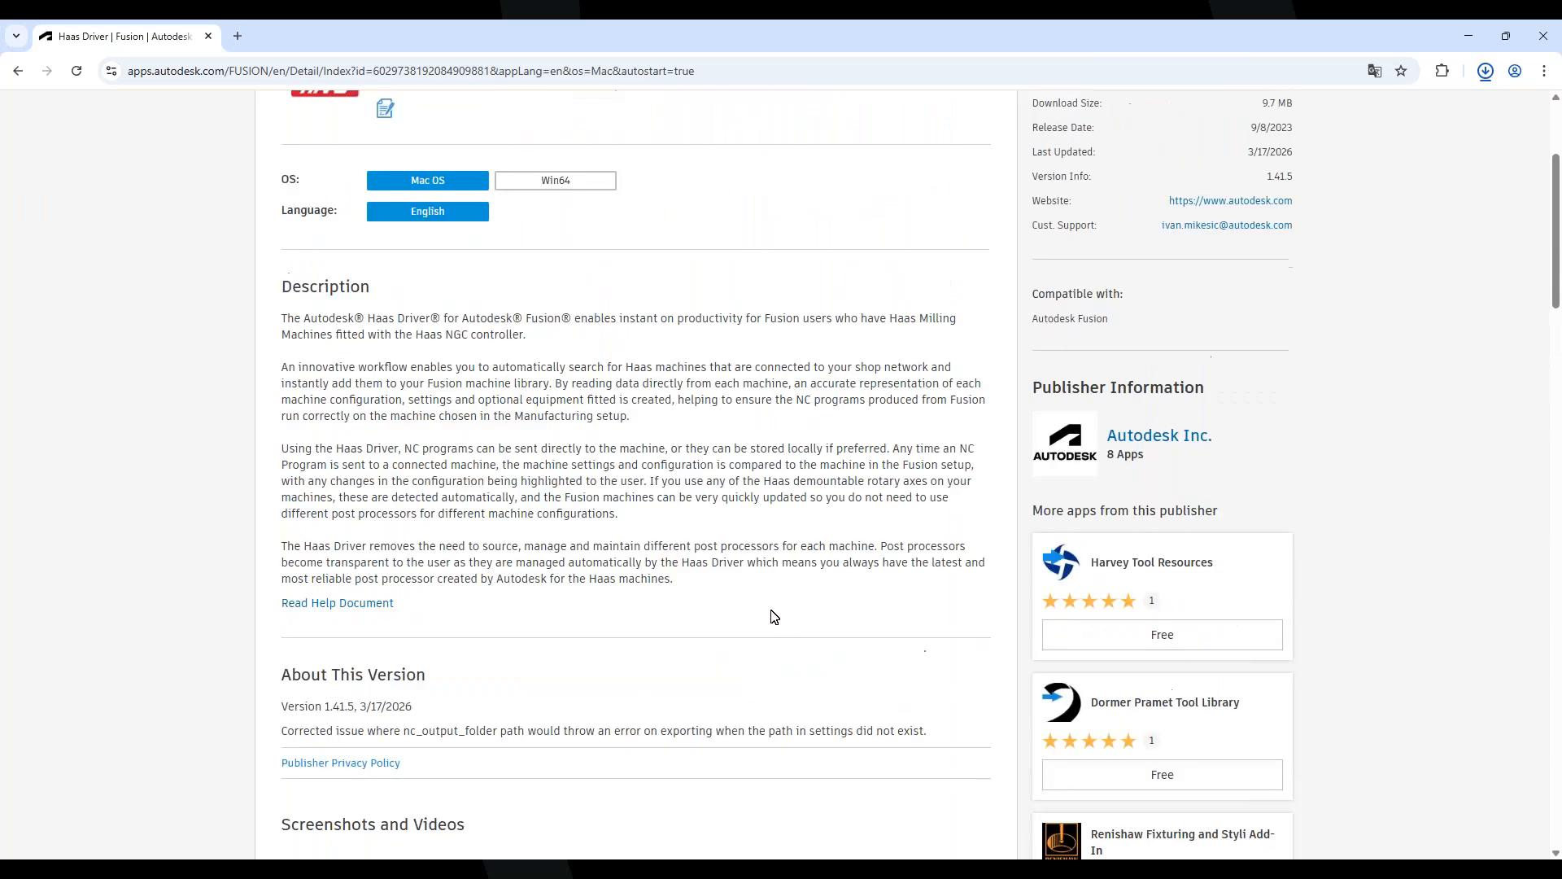
{"action": "scroll", "coordinate": [767, 586], "scroll_direction": "down", "scroll_amount": 7}
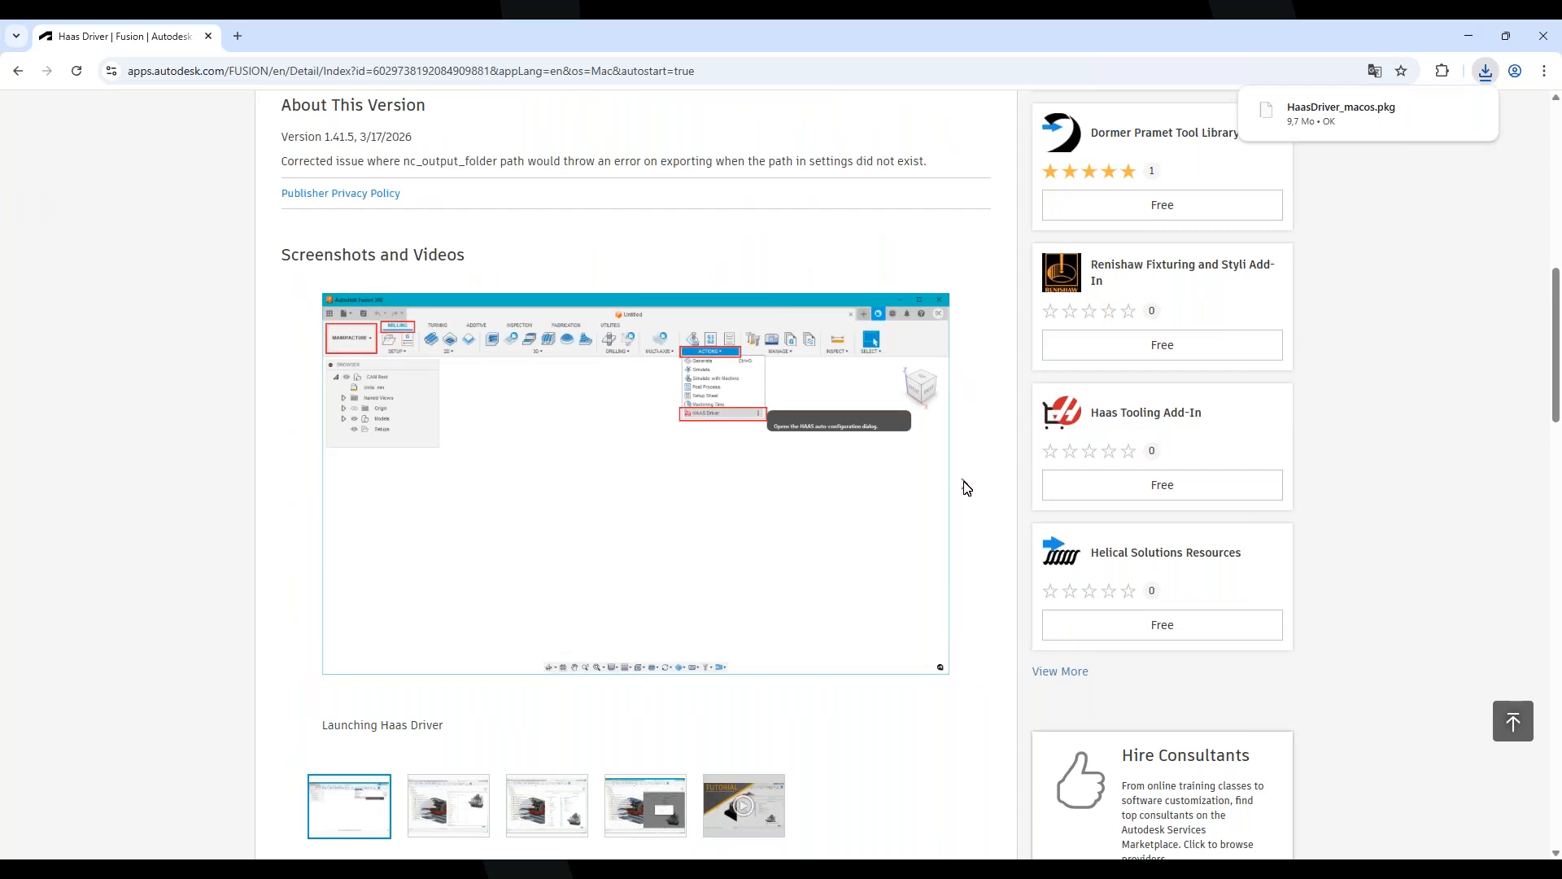
{"action": "left_click", "coordinate": [965, 484]}
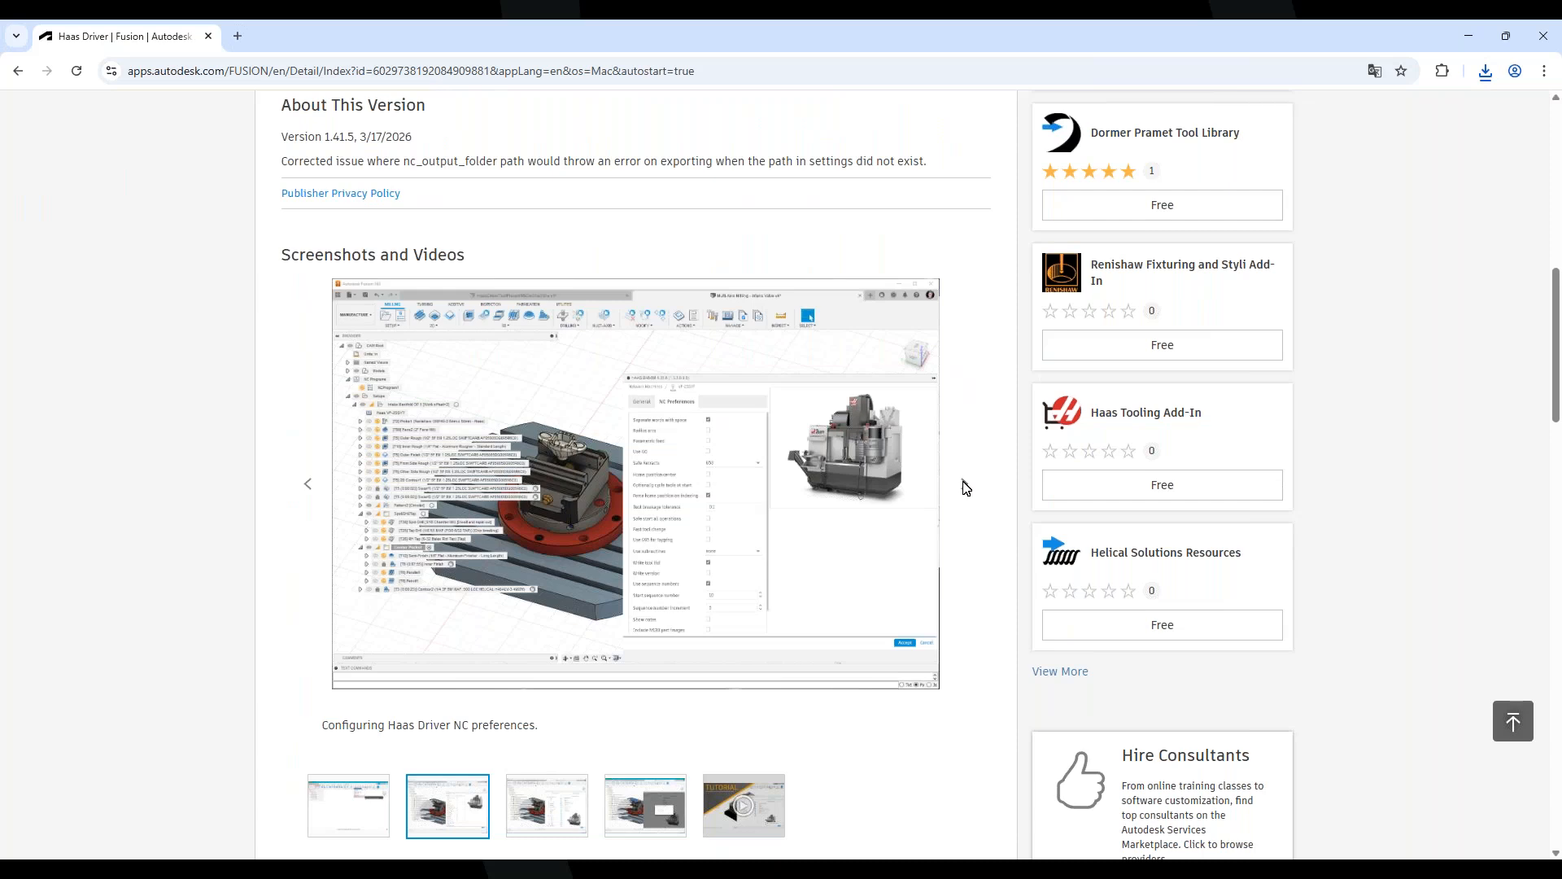
{"action": "left_click", "coordinate": [965, 485]}
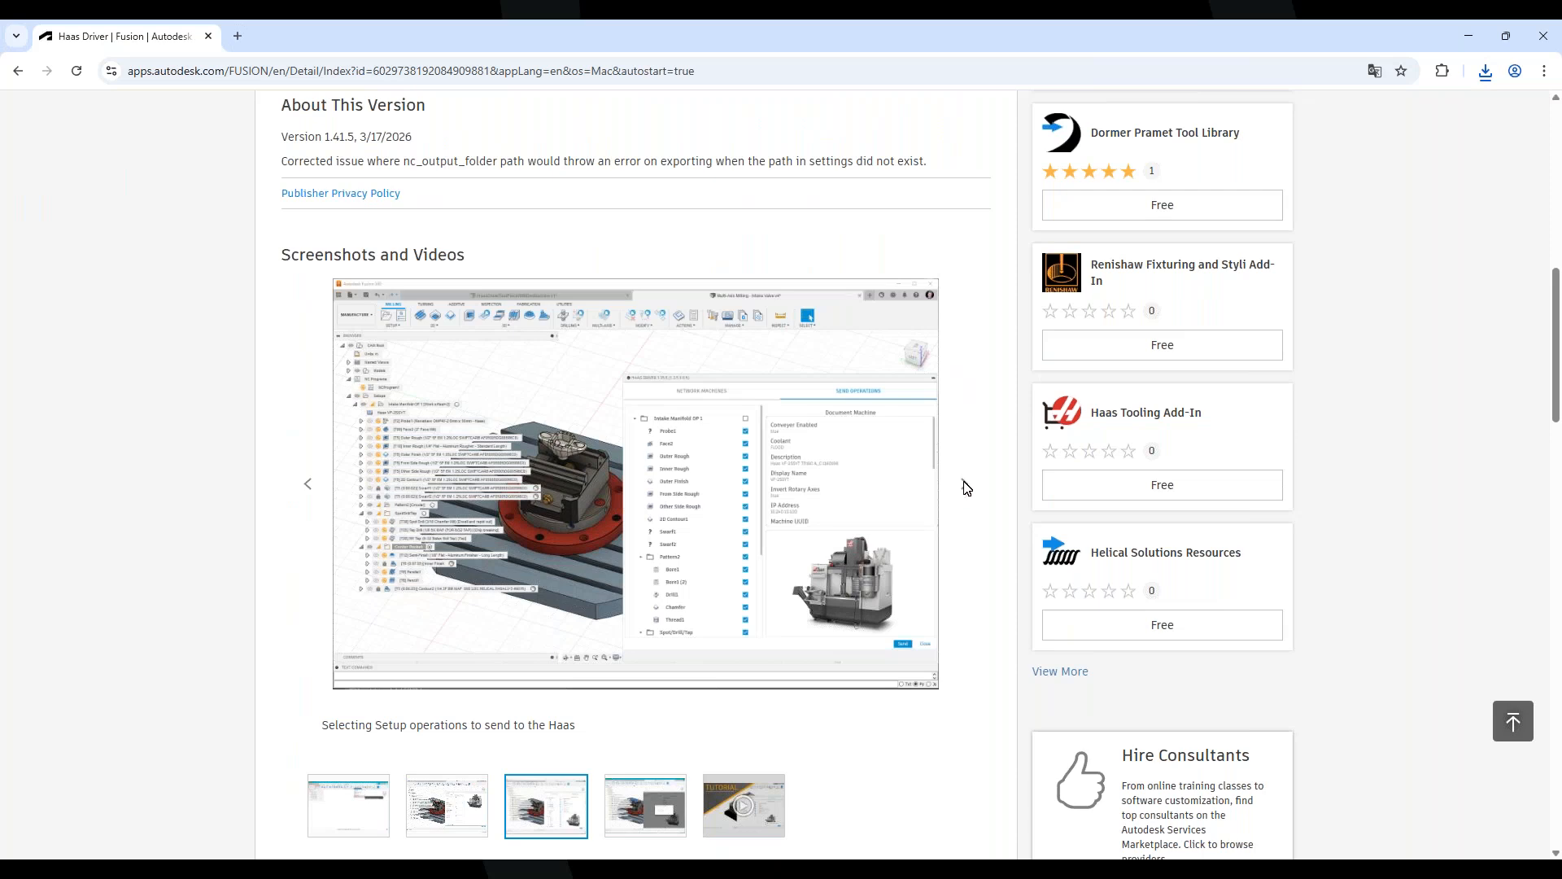
{"action": "left_click", "coordinate": [967, 487]}
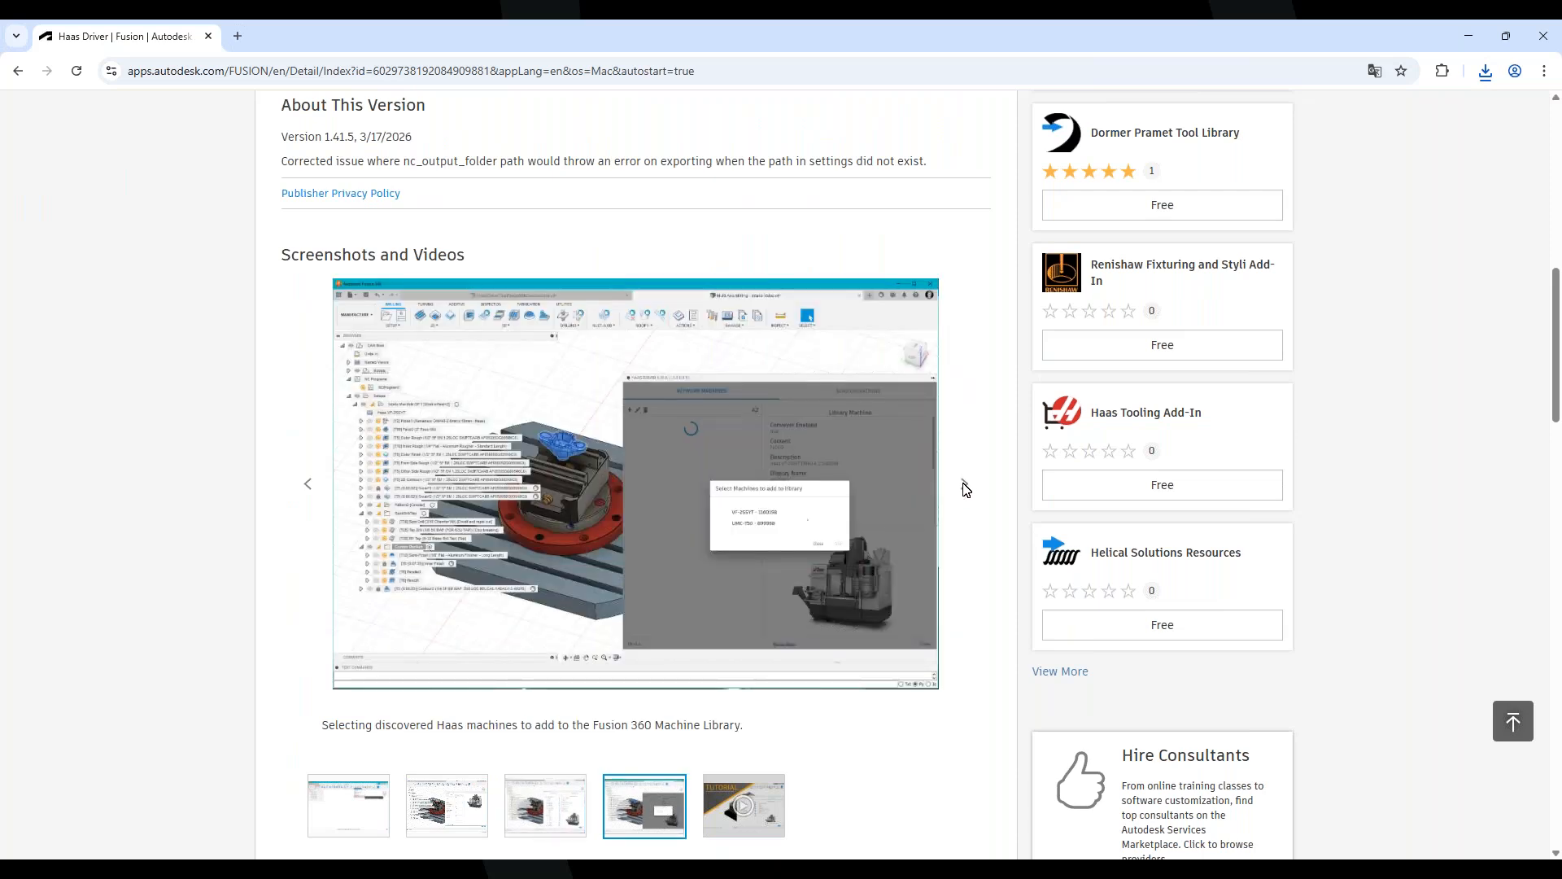
{"action": "left_click", "coordinate": [965, 486]}
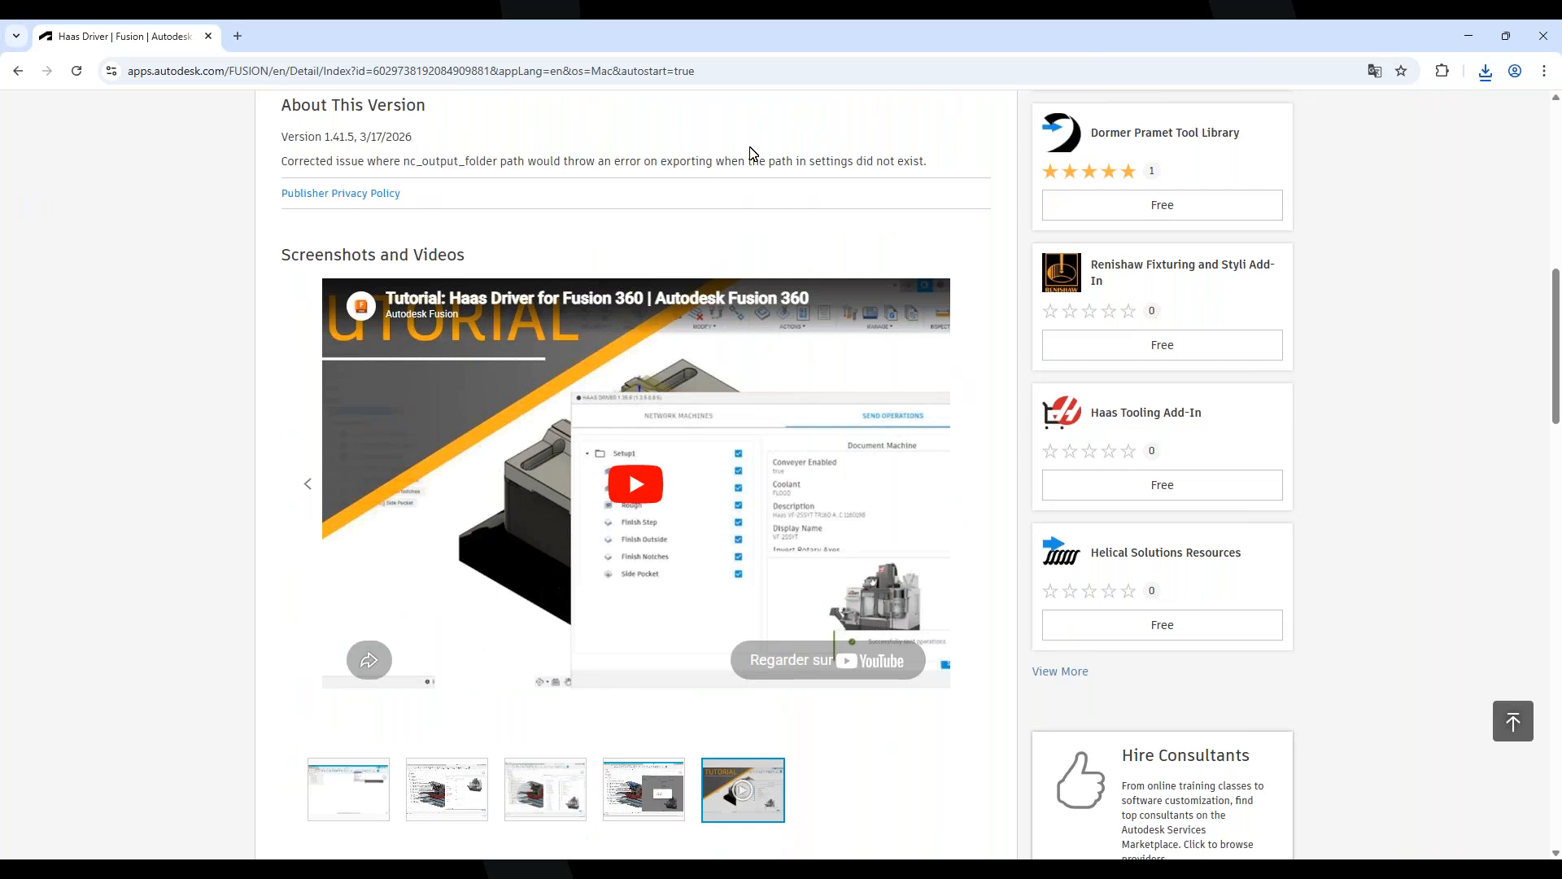
{"action": "scroll", "coordinate": [754, 154], "scroll_direction": "up", "scroll_amount": 10}
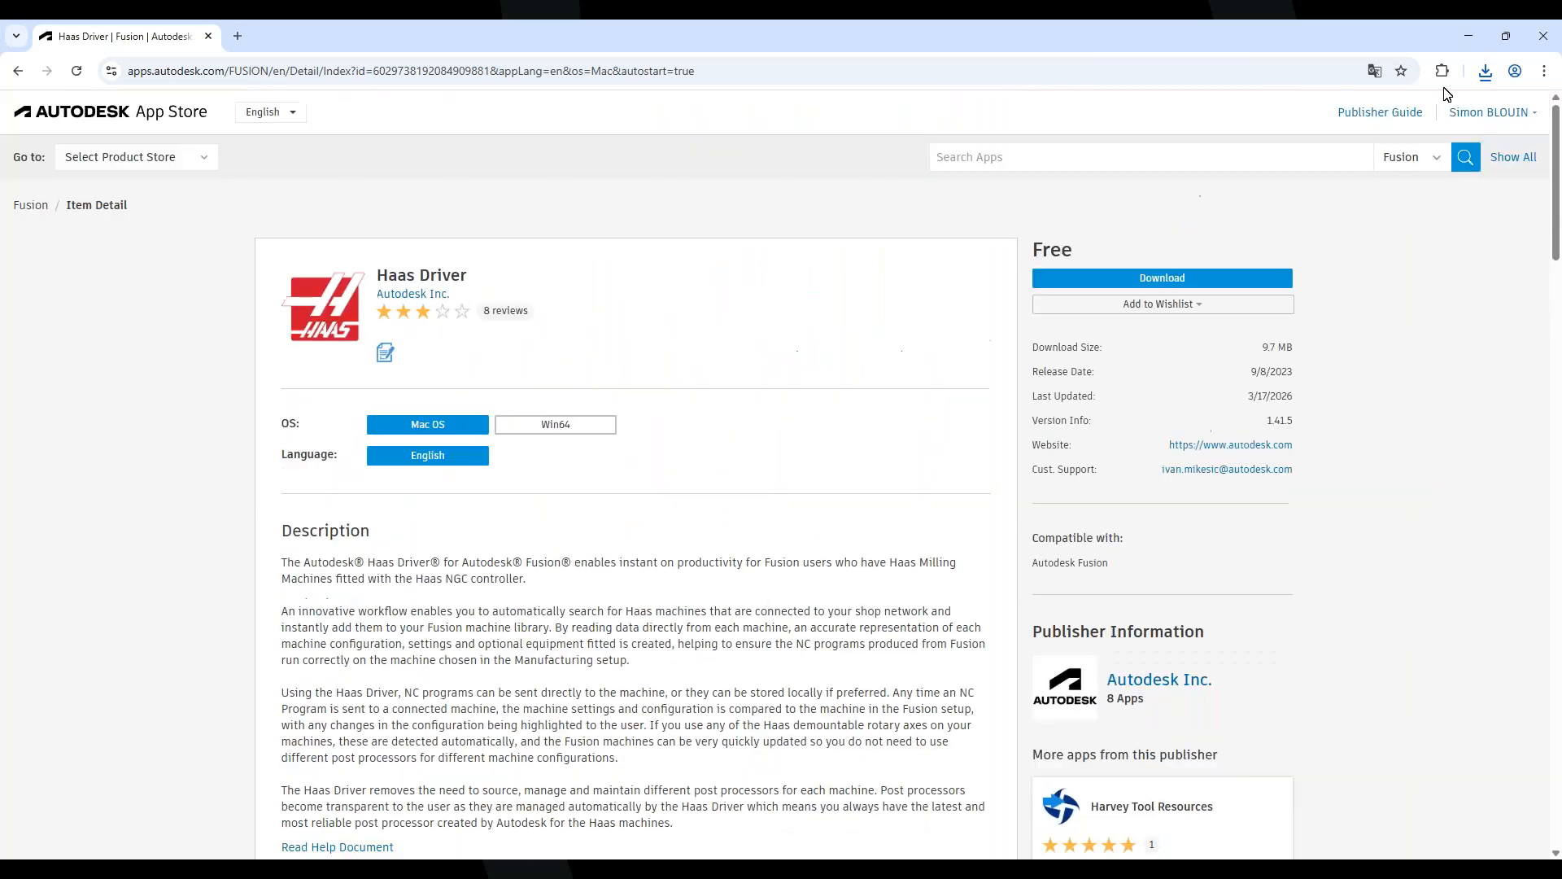
Present the PowerPoint slide listing the seven Fusion add-ins full screen, then return to Fusion
{"action": "left_click", "coordinate": [1469, 36]}
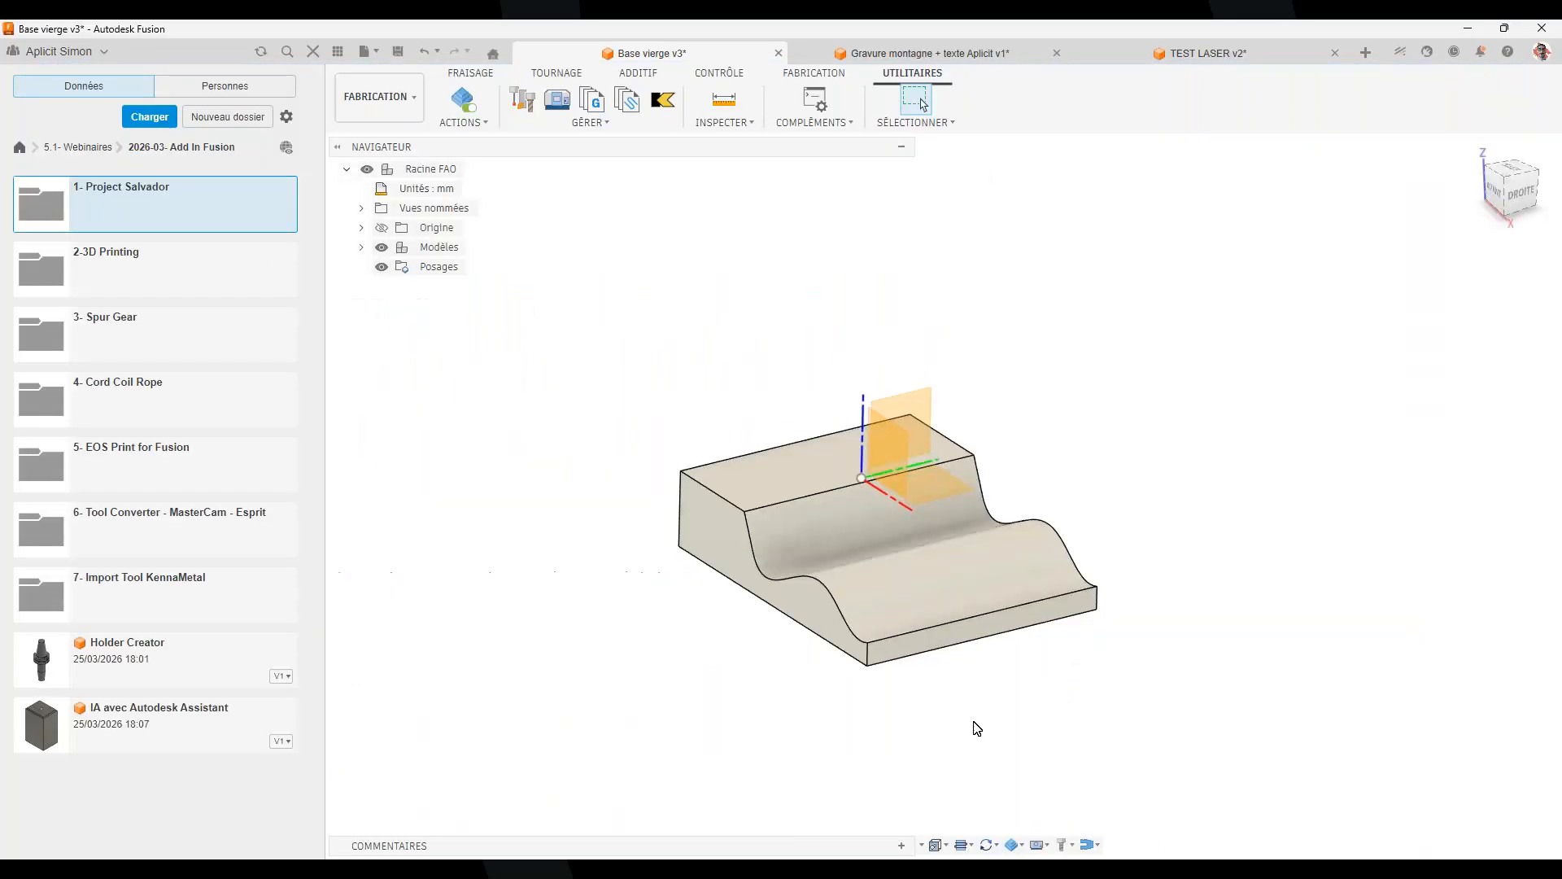
{"action": "left_click", "coordinate": [1141, 874]}
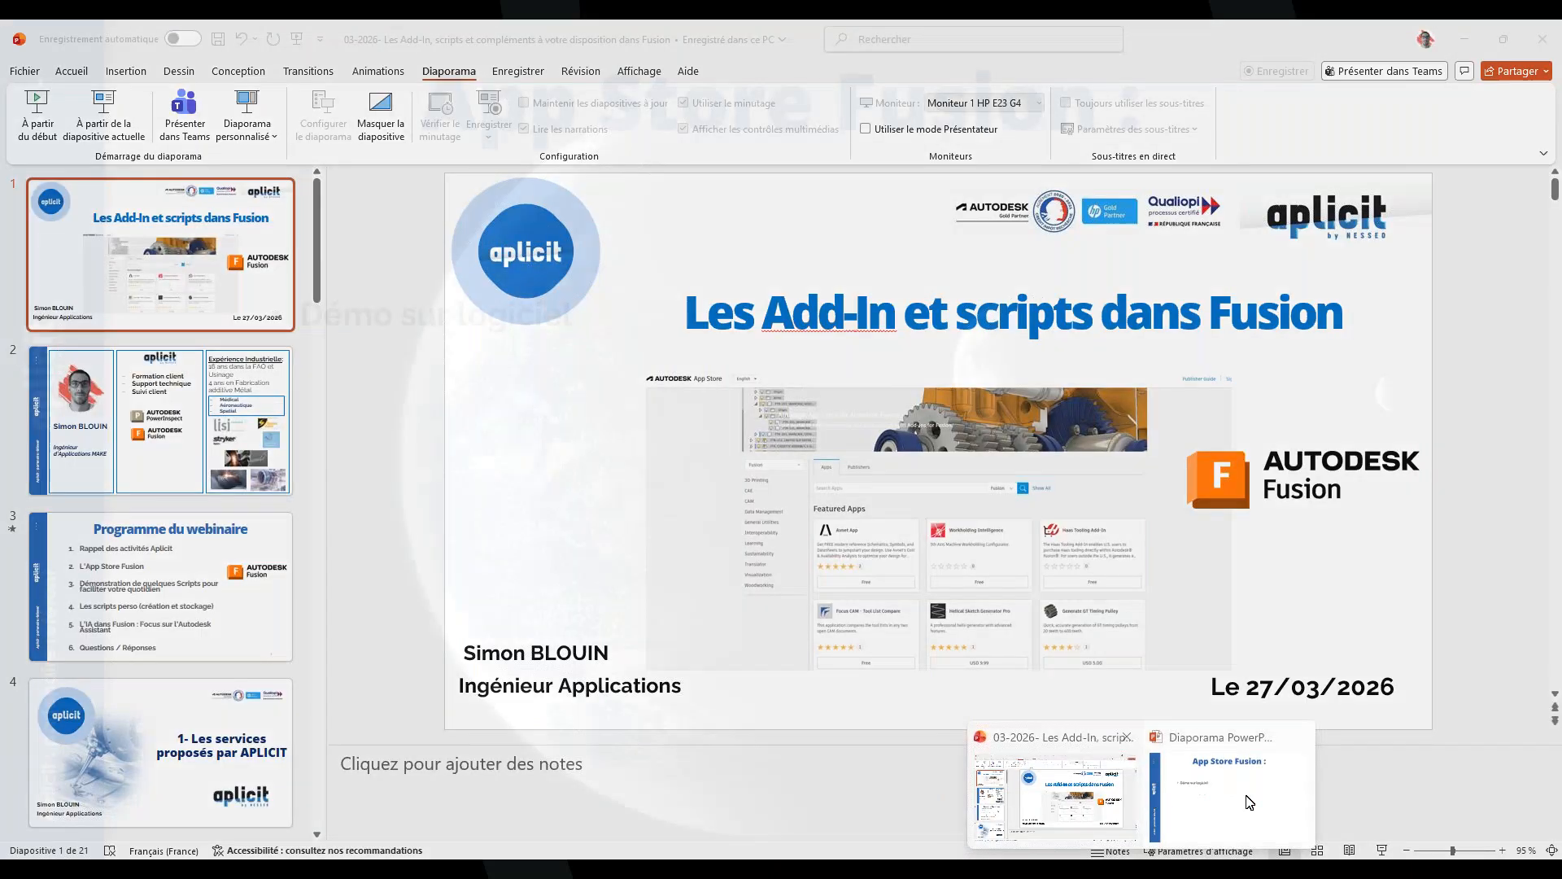
{"action": "left_click", "coordinate": [1249, 802]}
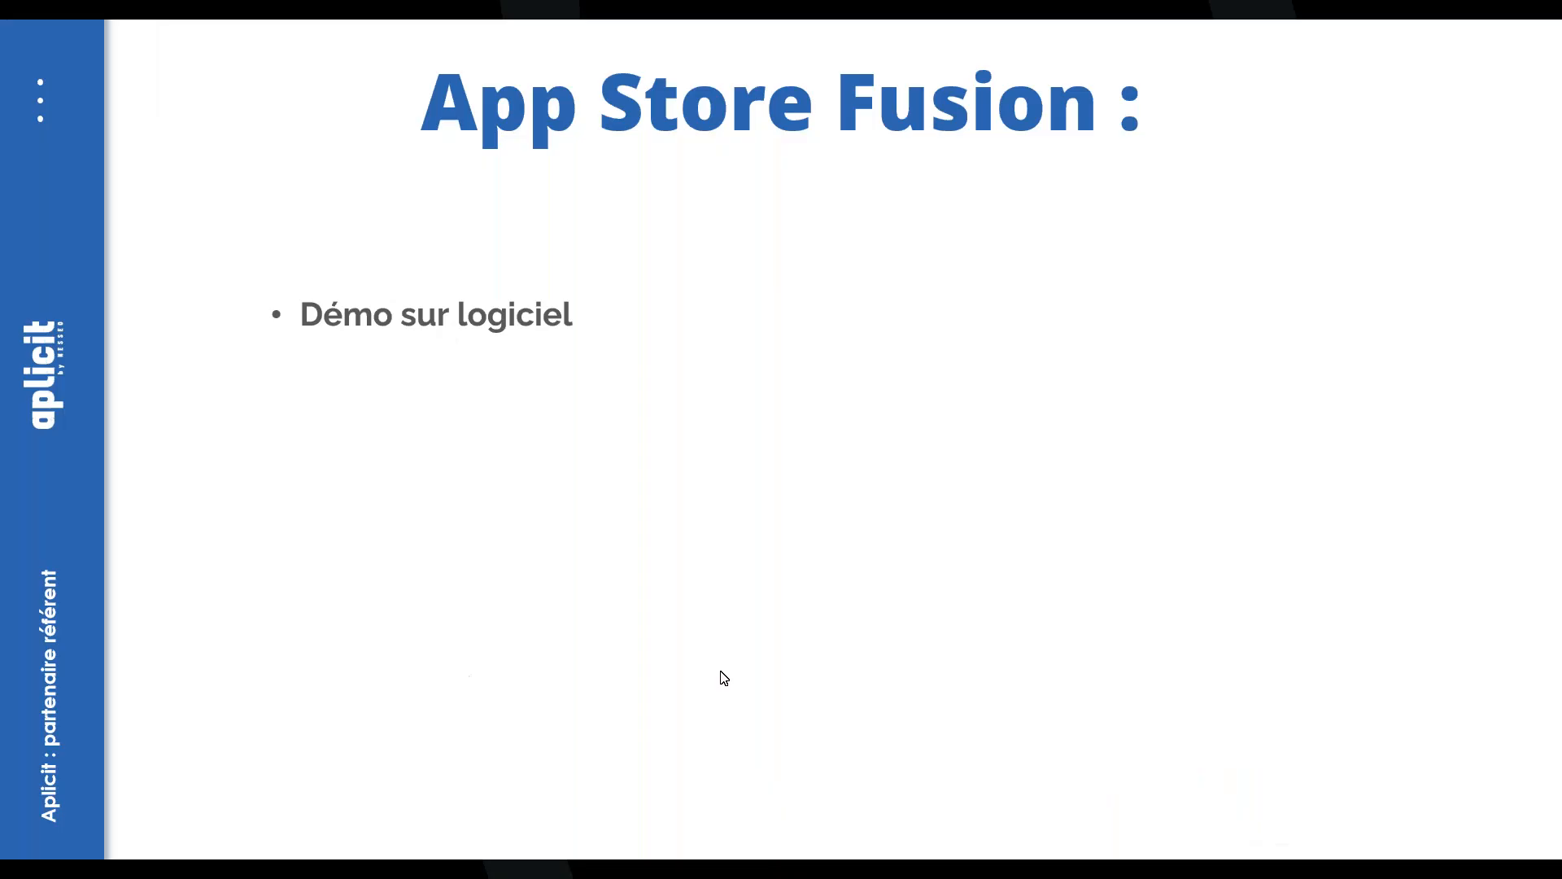
{"action": "left_click", "coordinate": [735, 546]}
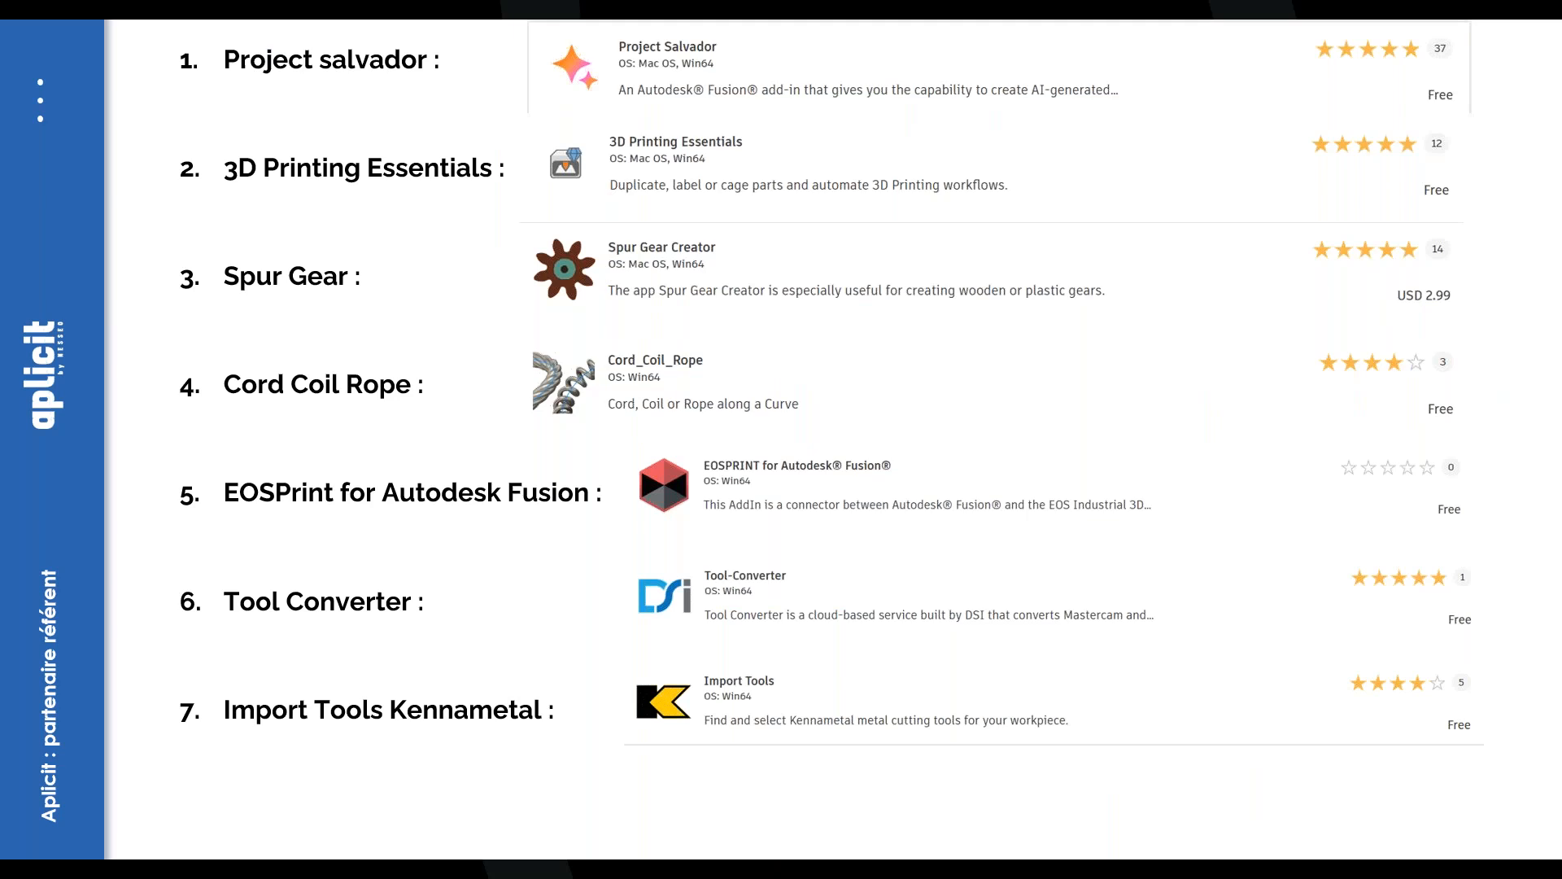
{"action": "key", "text": "alt+Tab"}
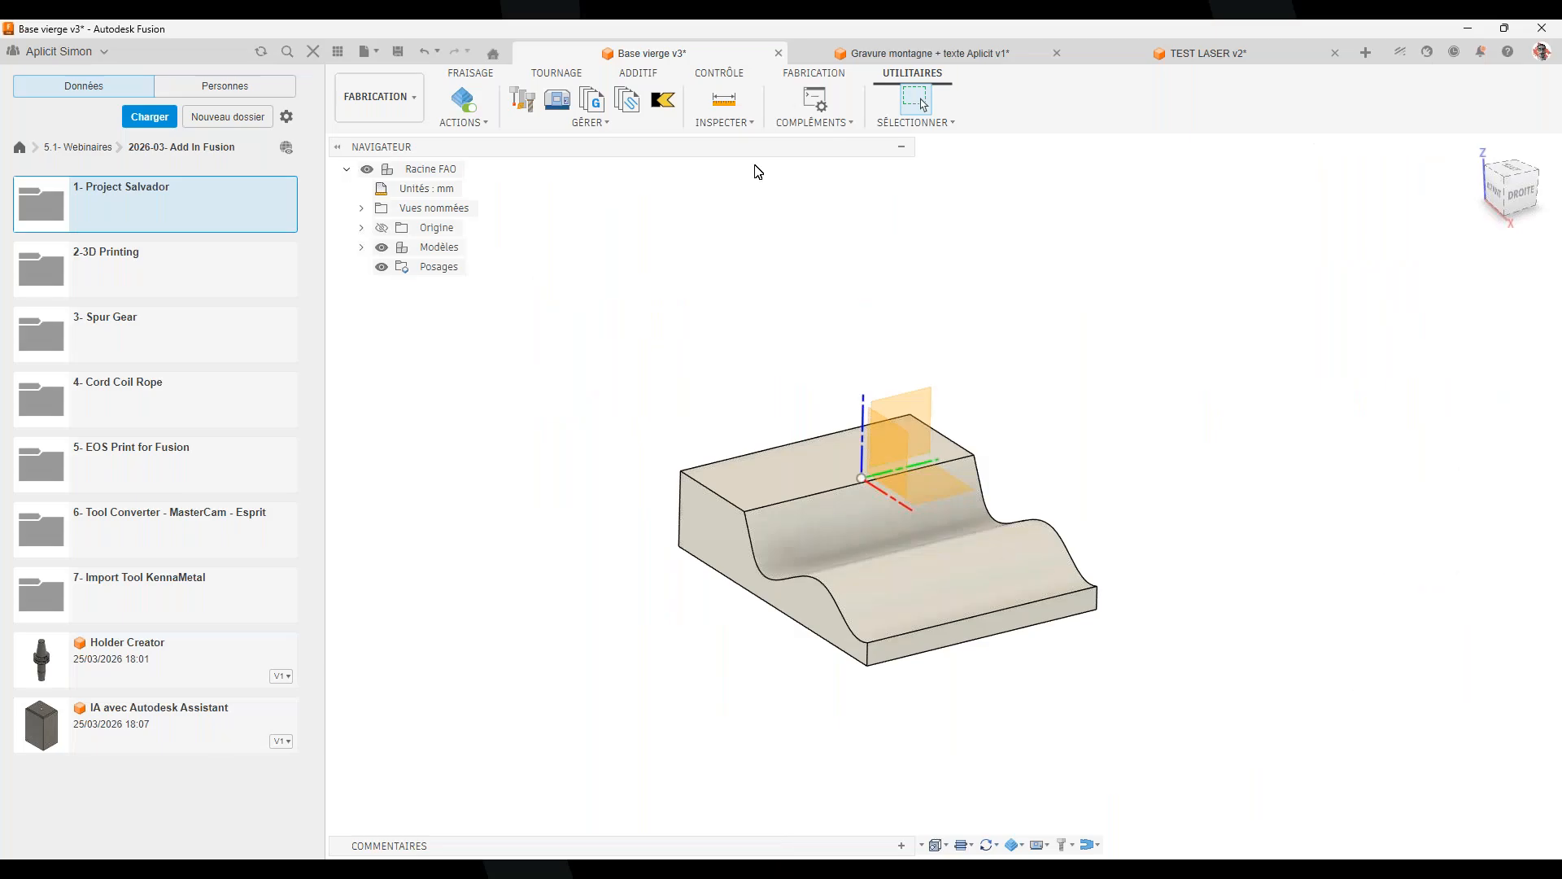
Reopen the Fusion App Store and enter 'project salvador' in the app search
{"action": "left_click", "coordinate": [828, 124]}
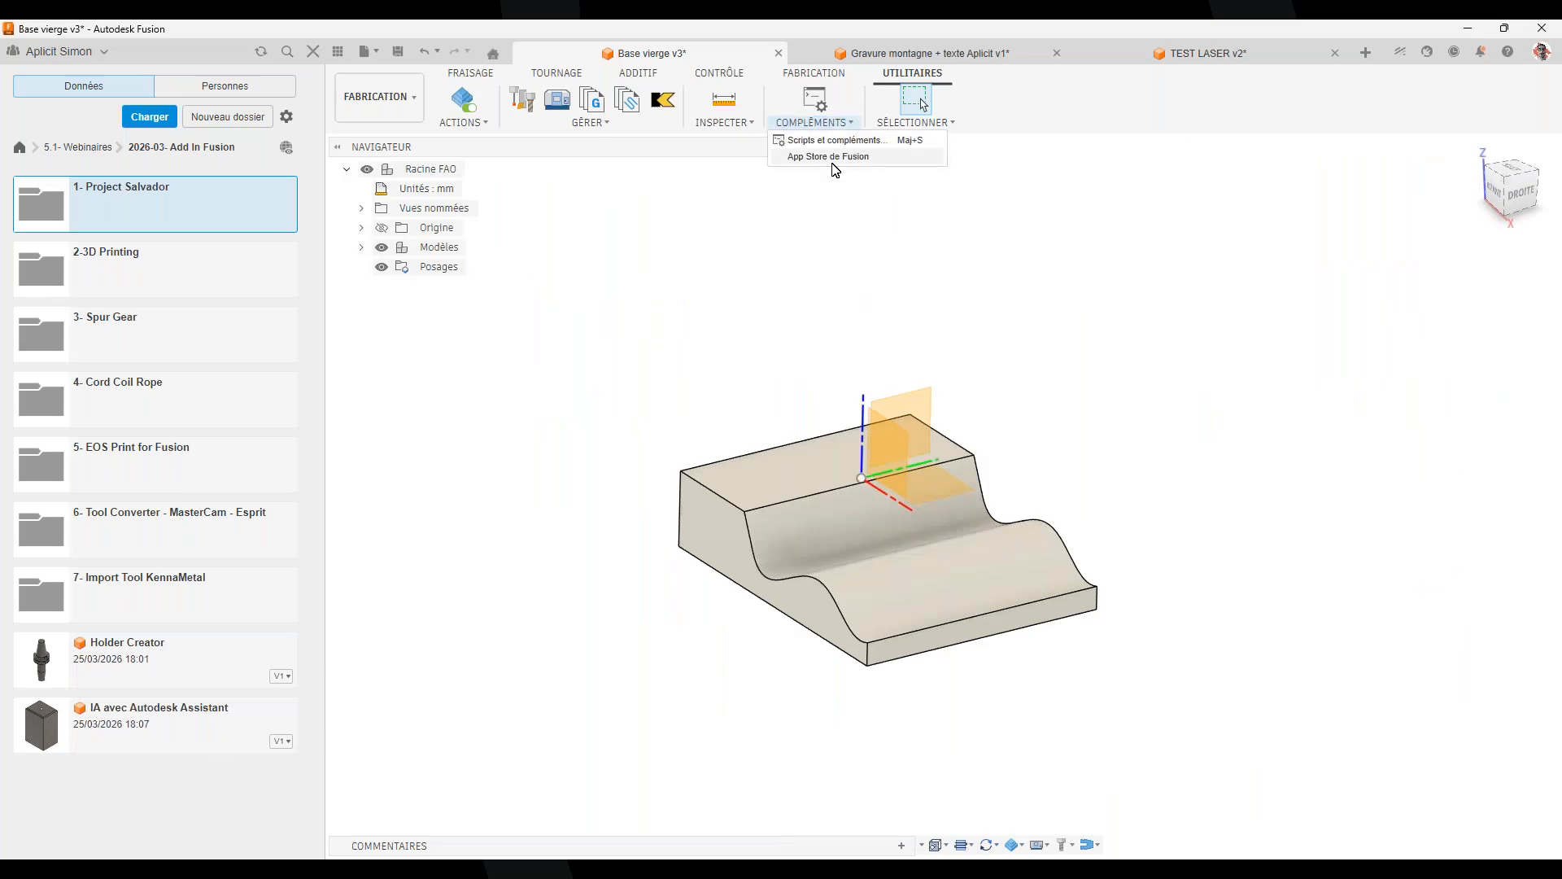
{"action": "left_click", "coordinate": [1362, 662]}
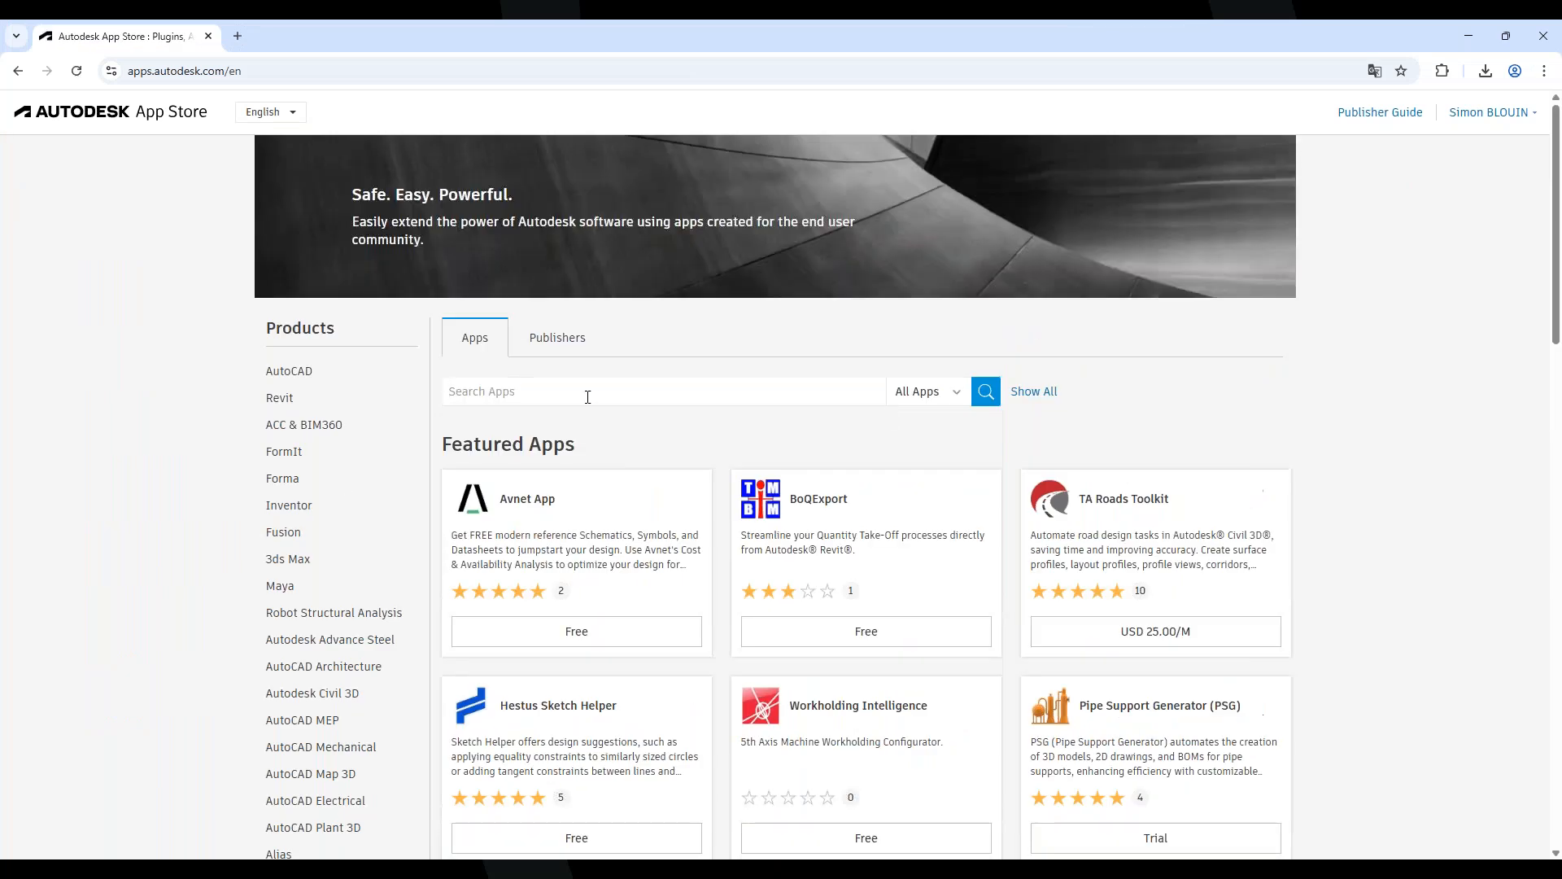
{"action": "type", "text": "project salvado"}
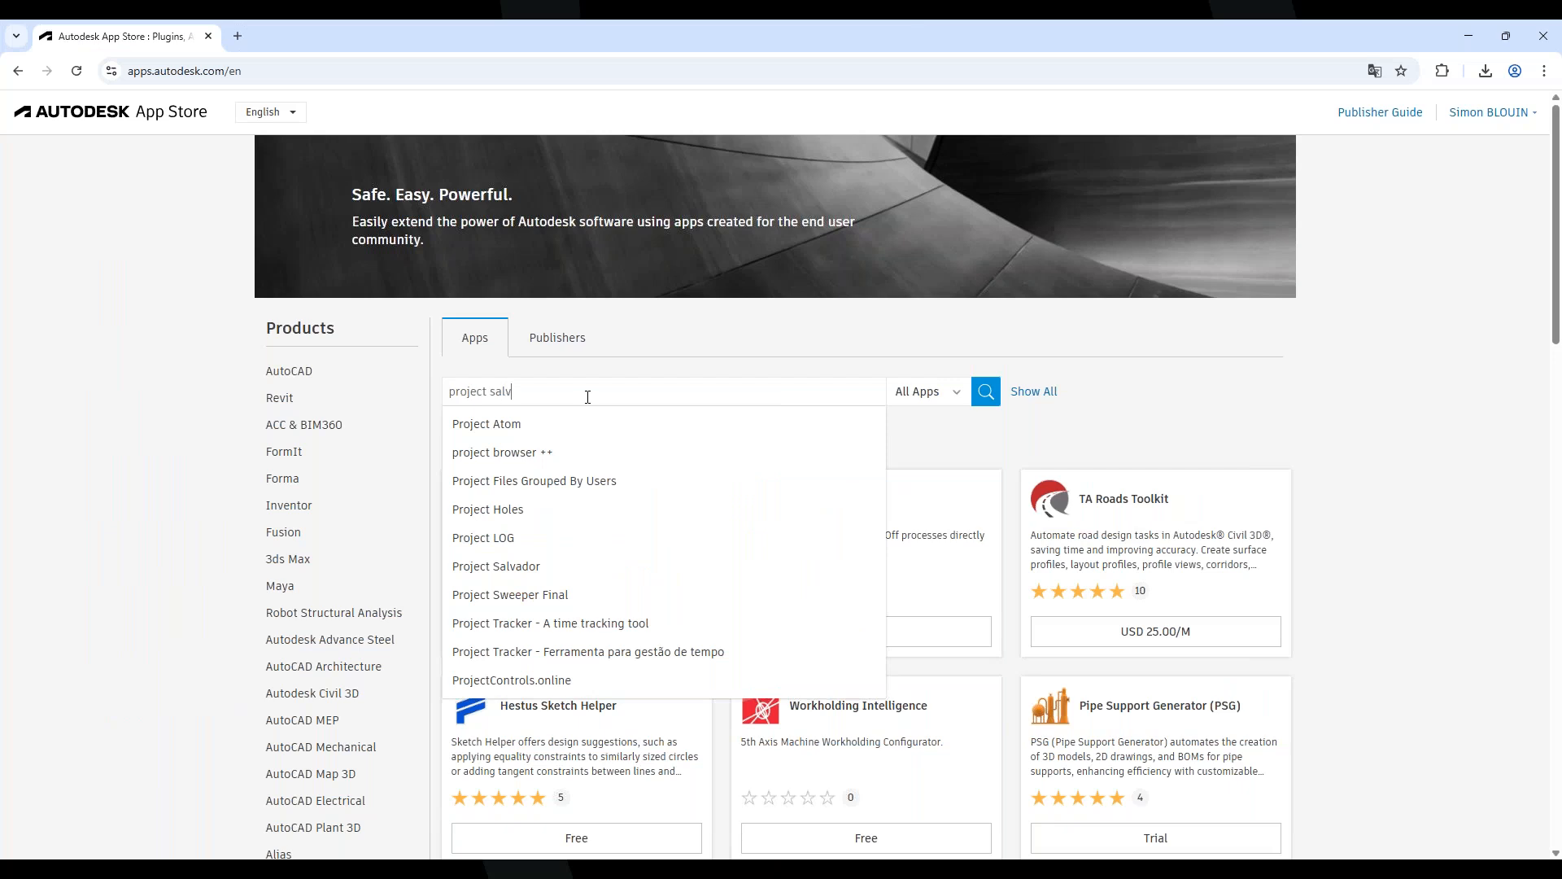
{"action": "type", "text": "r"}
Search for 'project salvador' and open the Project Salvador version 1.1.0 page
{"action": "key", "text": "Return"}
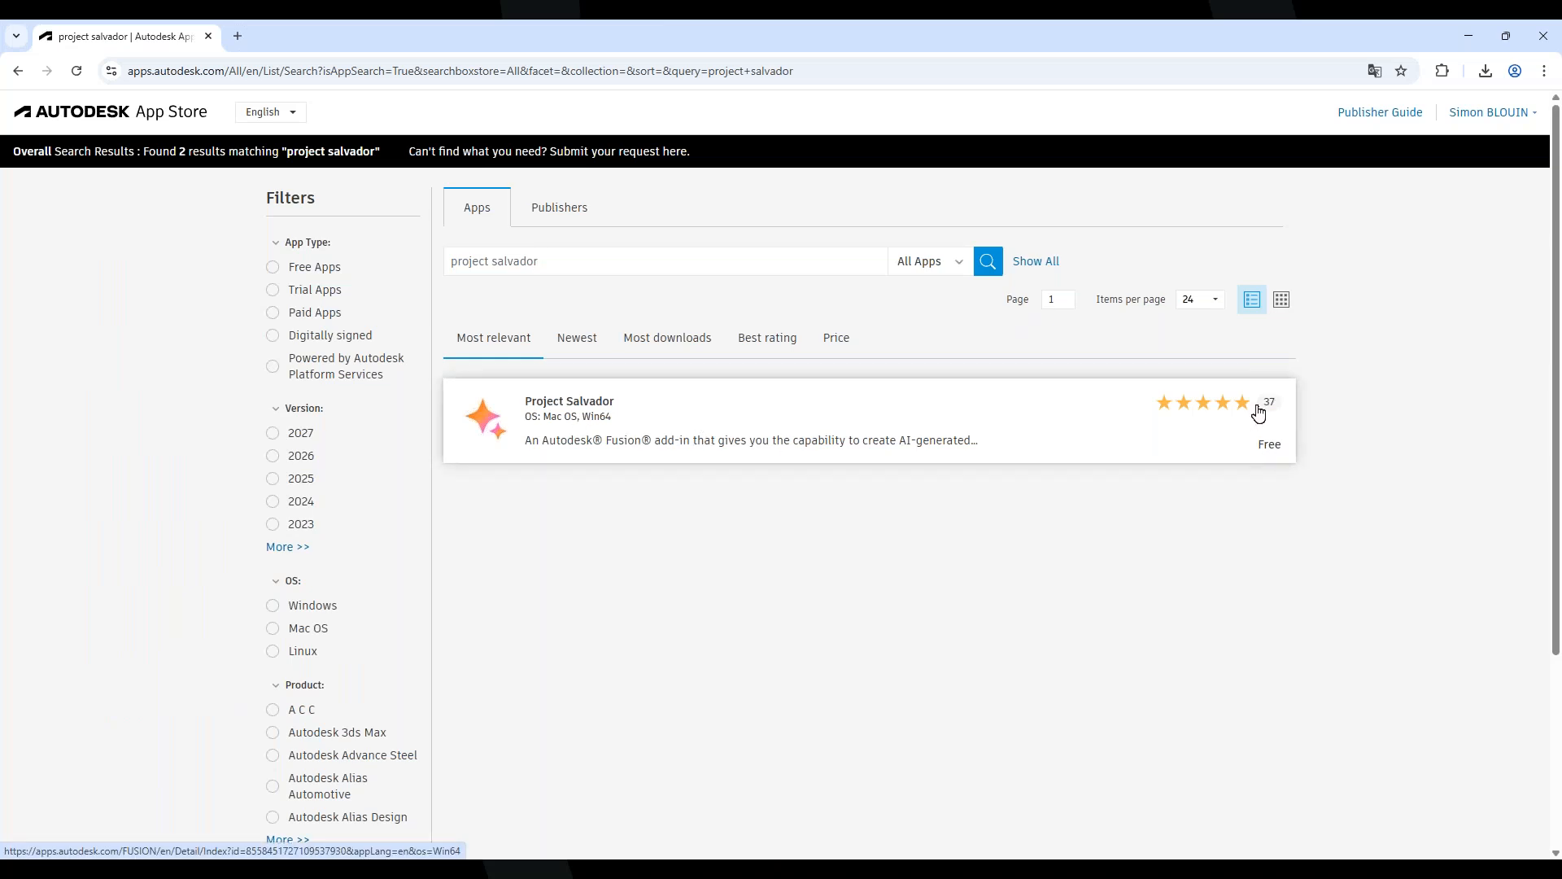
{"action": "left_click", "coordinate": [957, 428]}
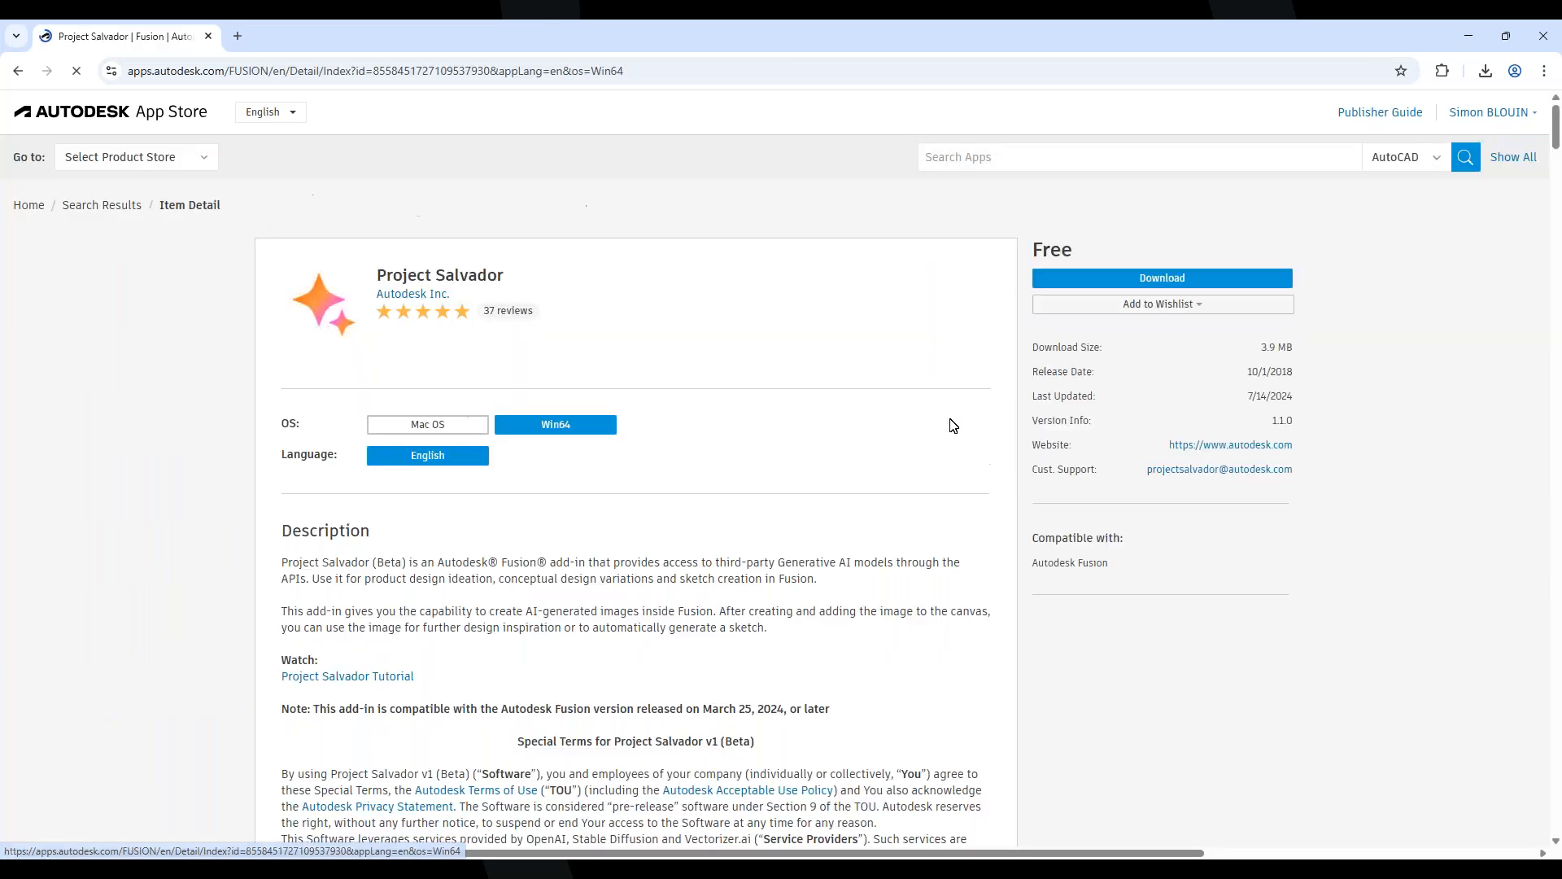
{"action": "scroll", "coordinate": [742, 608], "scroll_direction": "down", "scroll_amount": 15}
{"action": "scroll", "coordinate": [742, 608], "scroll_direction": "down", "scroll_amount": 2}
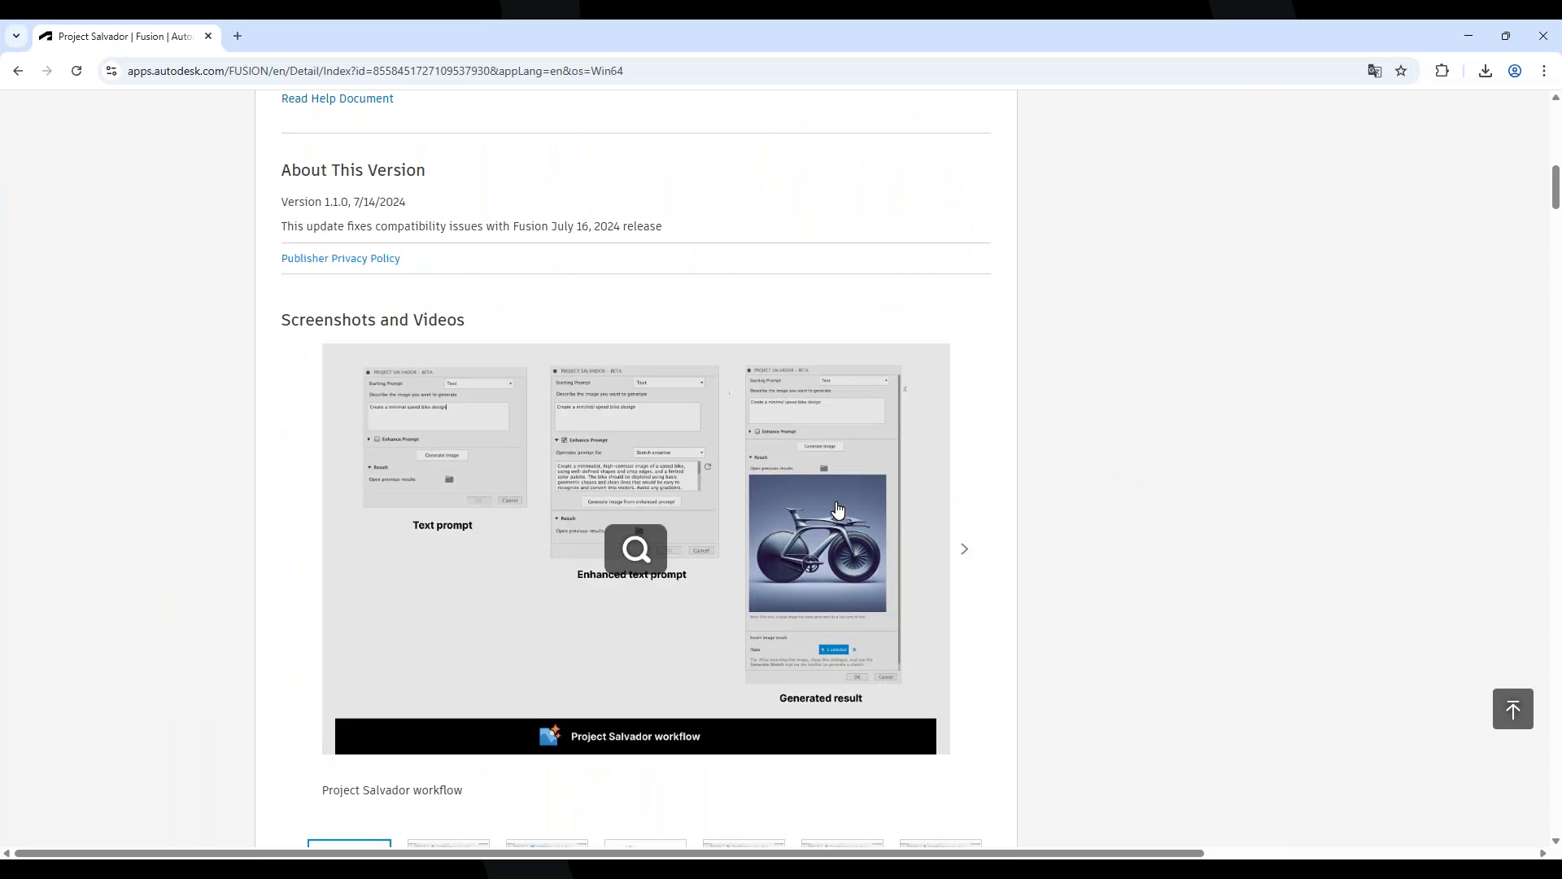
Step through the Project Salvador screenshots to 'Generate image through text', then return to Fusion
{"action": "left_click", "coordinate": [963, 550]}
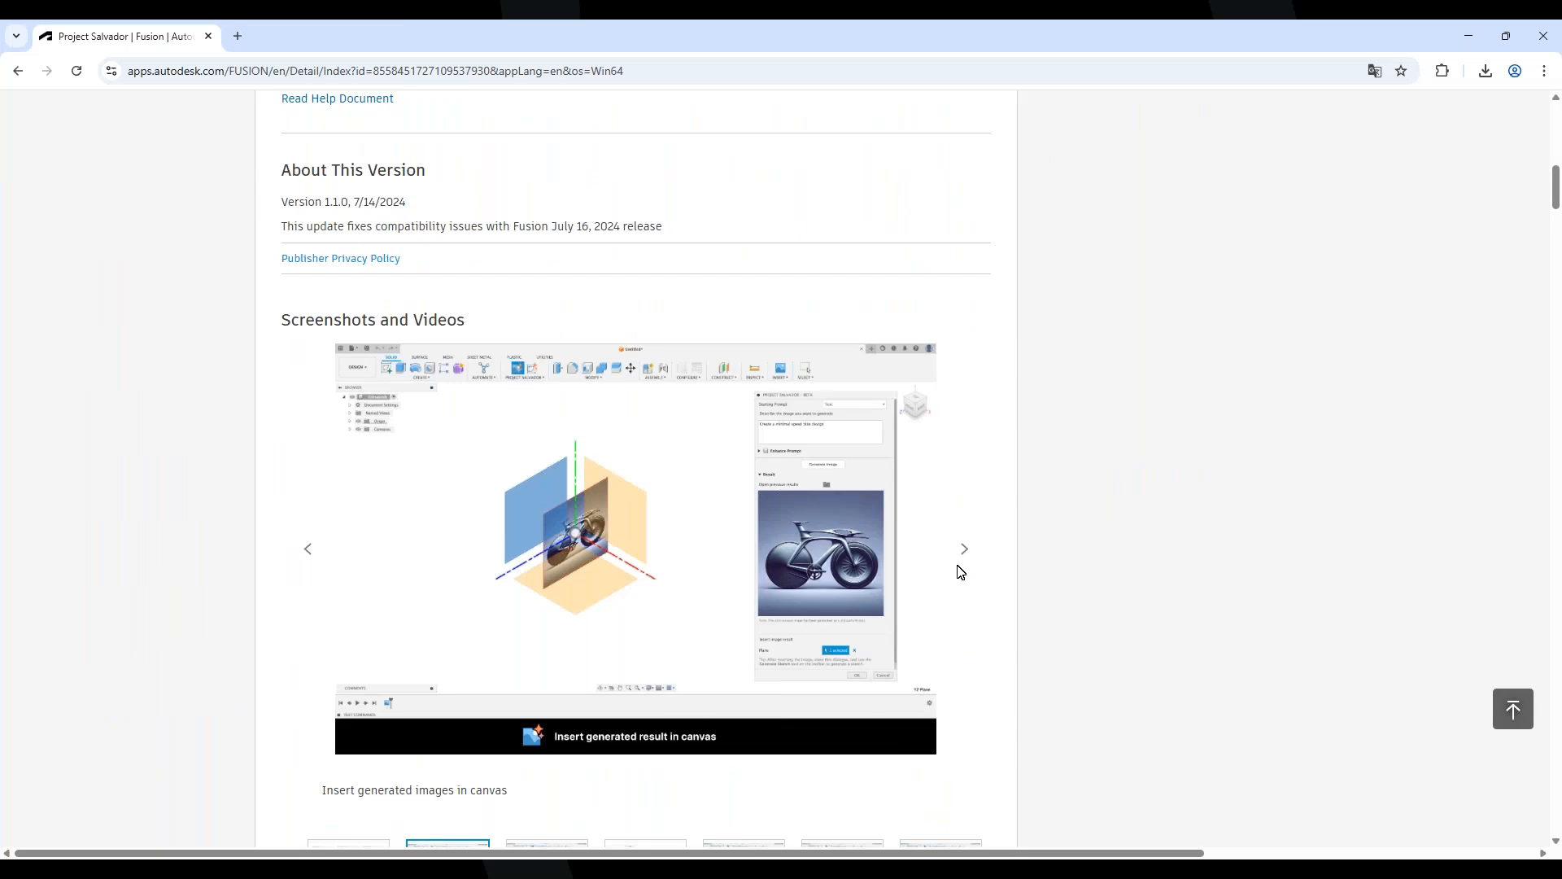
{"action": "scroll", "coordinate": [1070, 572], "scroll_direction": "down", "scroll_amount": 1}
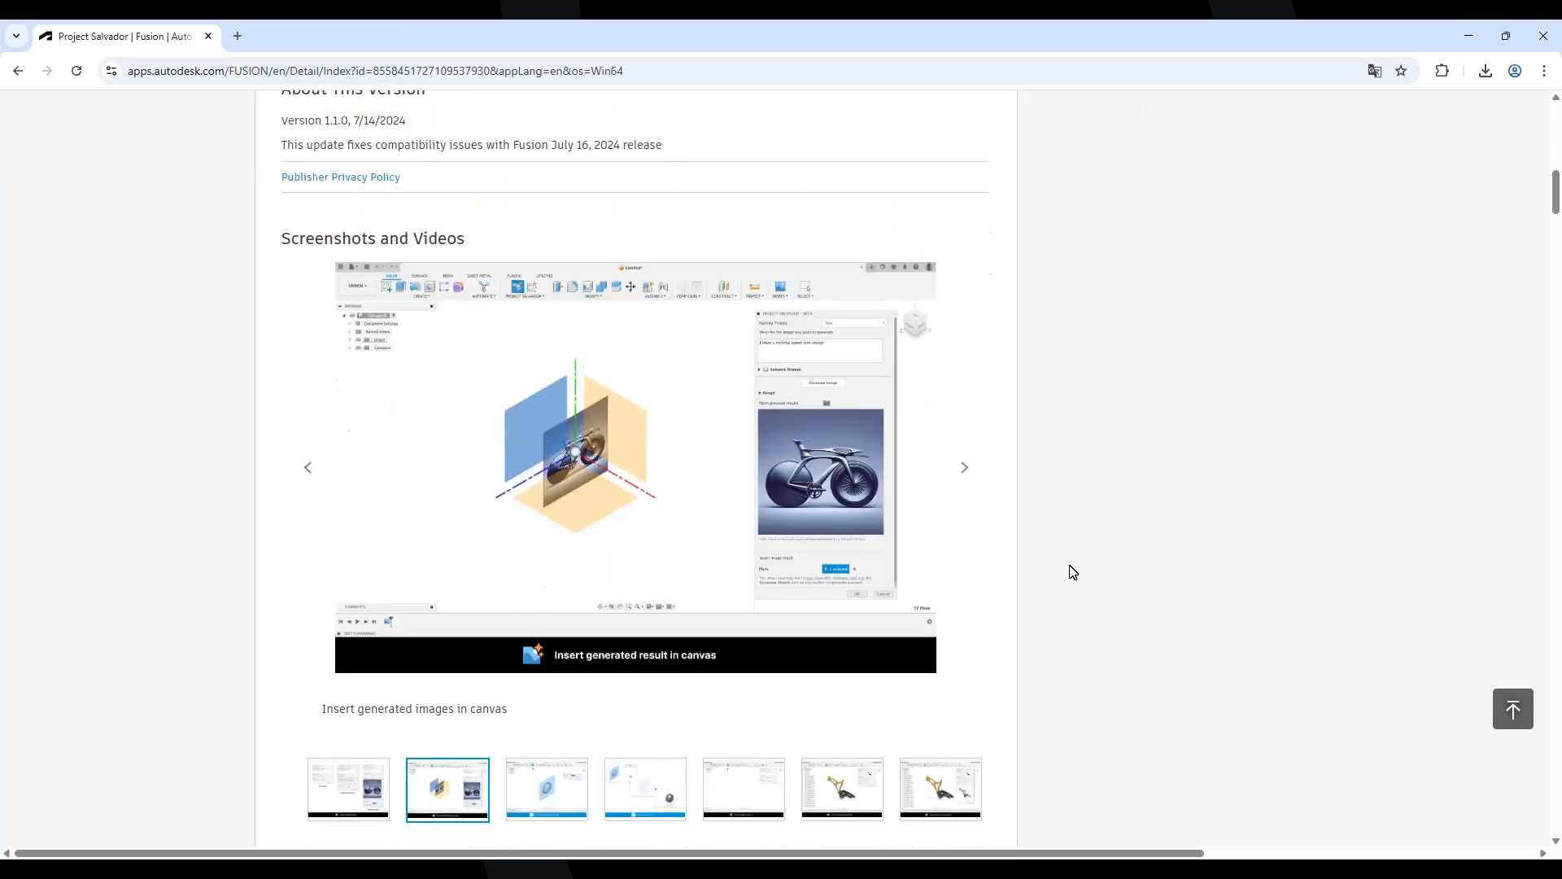
{"action": "left_click", "coordinate": [966, 468]}
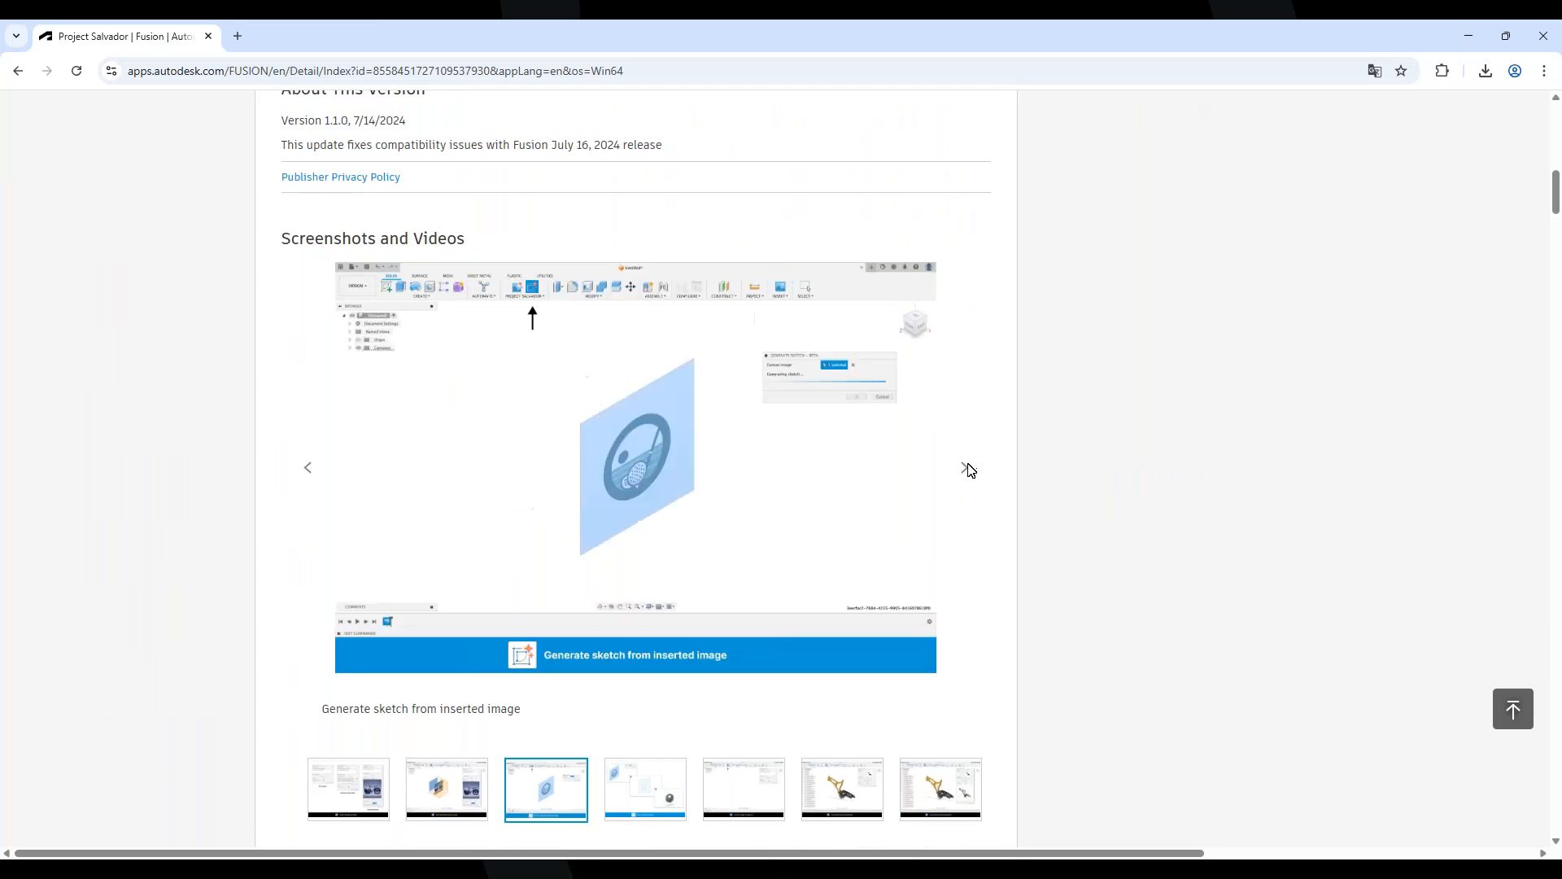
{"action": "left_click", "coordinate": [966, 468]}
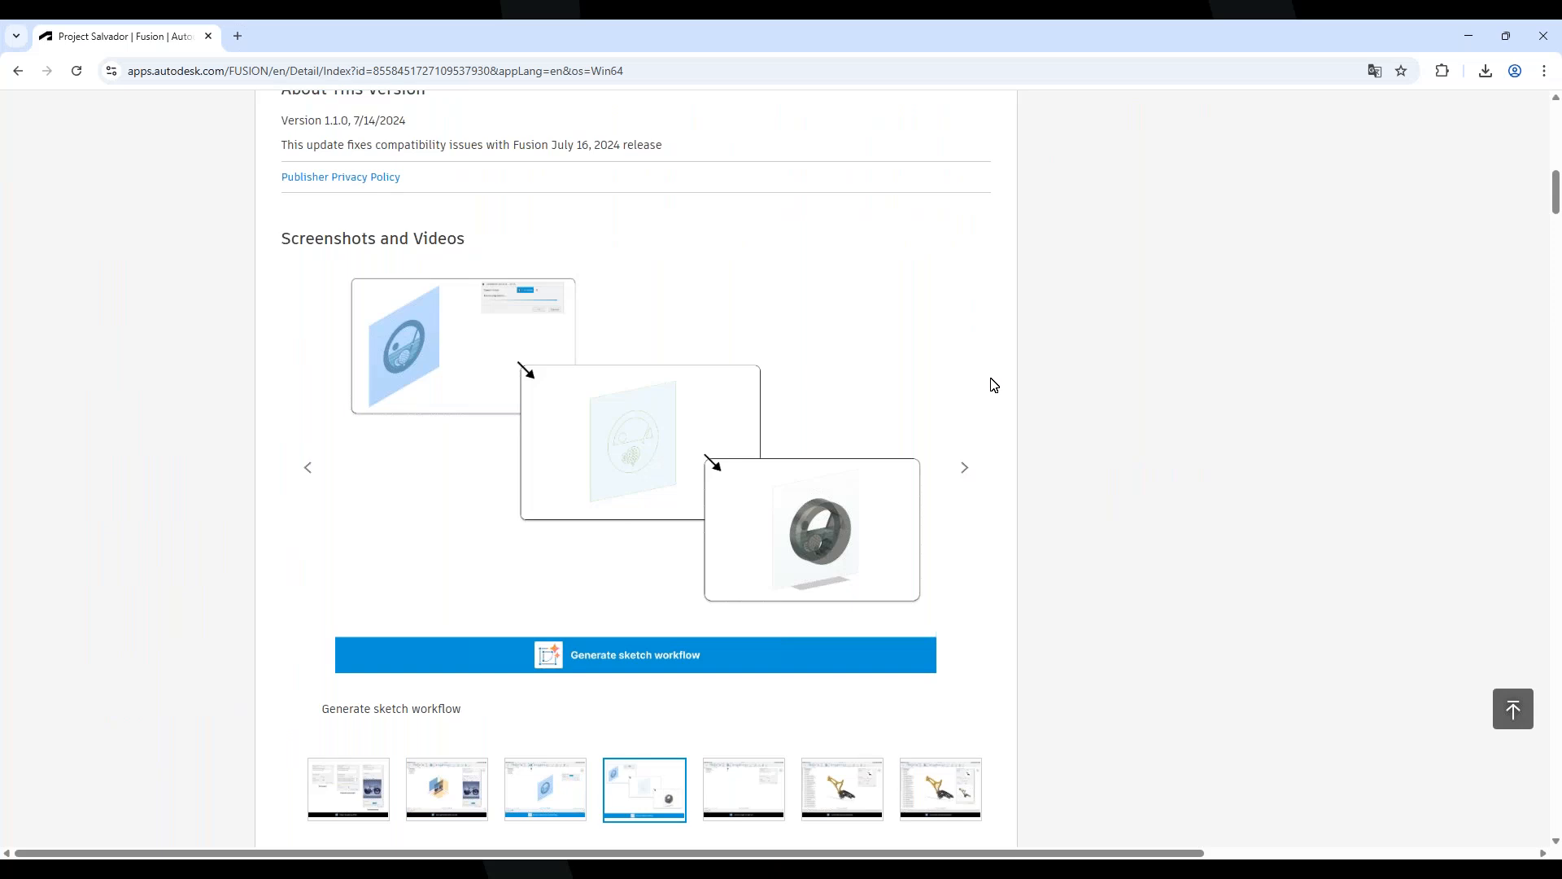
{"action": "left_click", "coordinate": [965, 476]}
{"action": "left_click", "coordinate": [965, 480]}
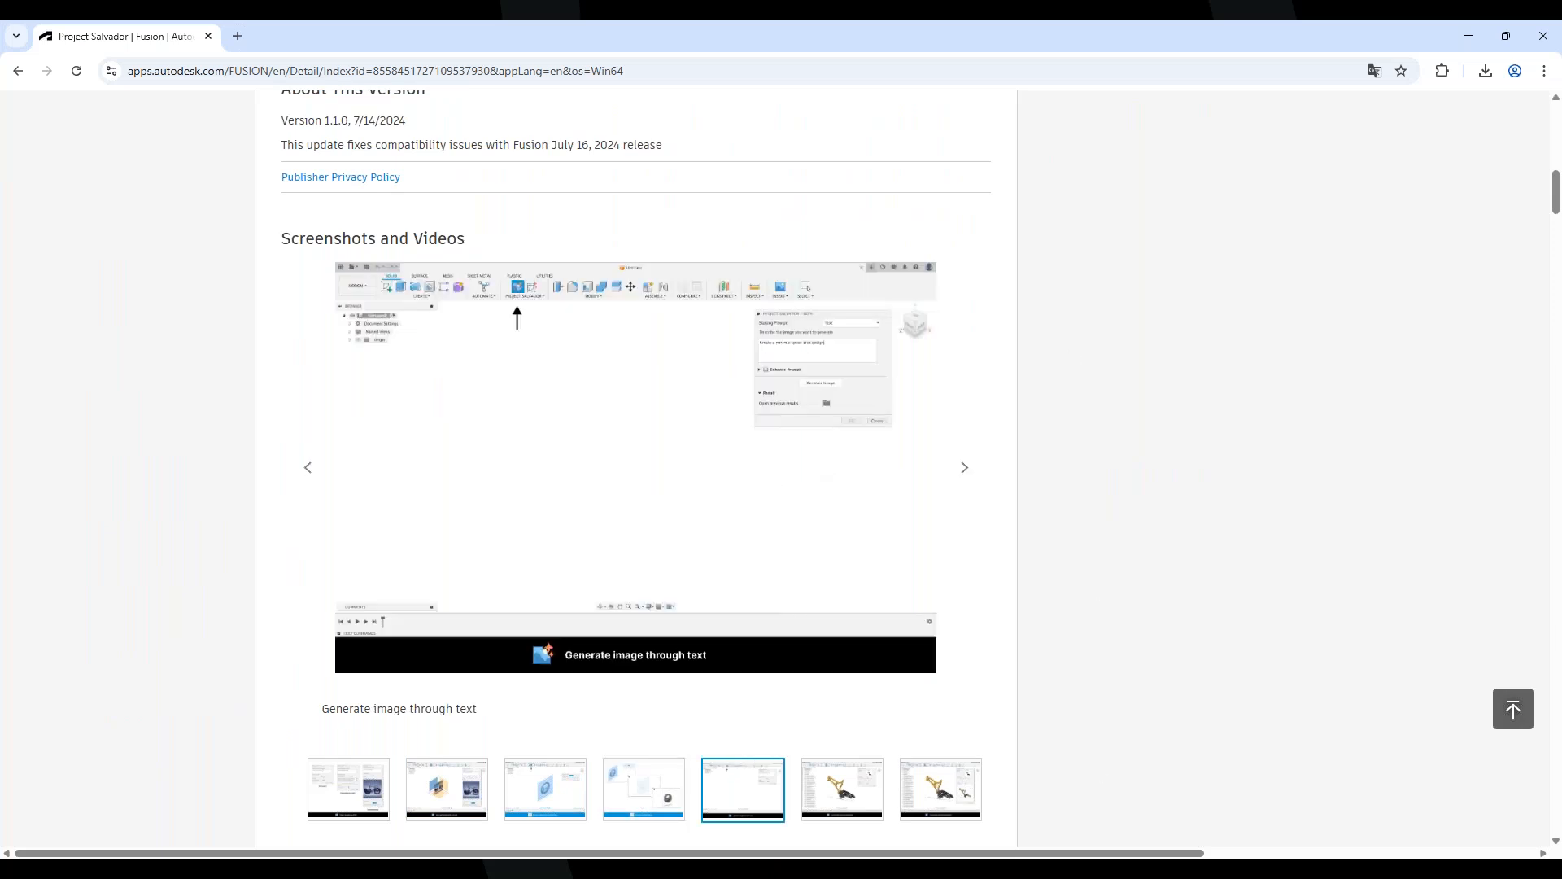
{"action": "key", "text": "alt+Tab"}
{"action": "middle_click_drag", "start_coordinate": [597, 275], "coordinate": [611, 303], "text": "shift"}
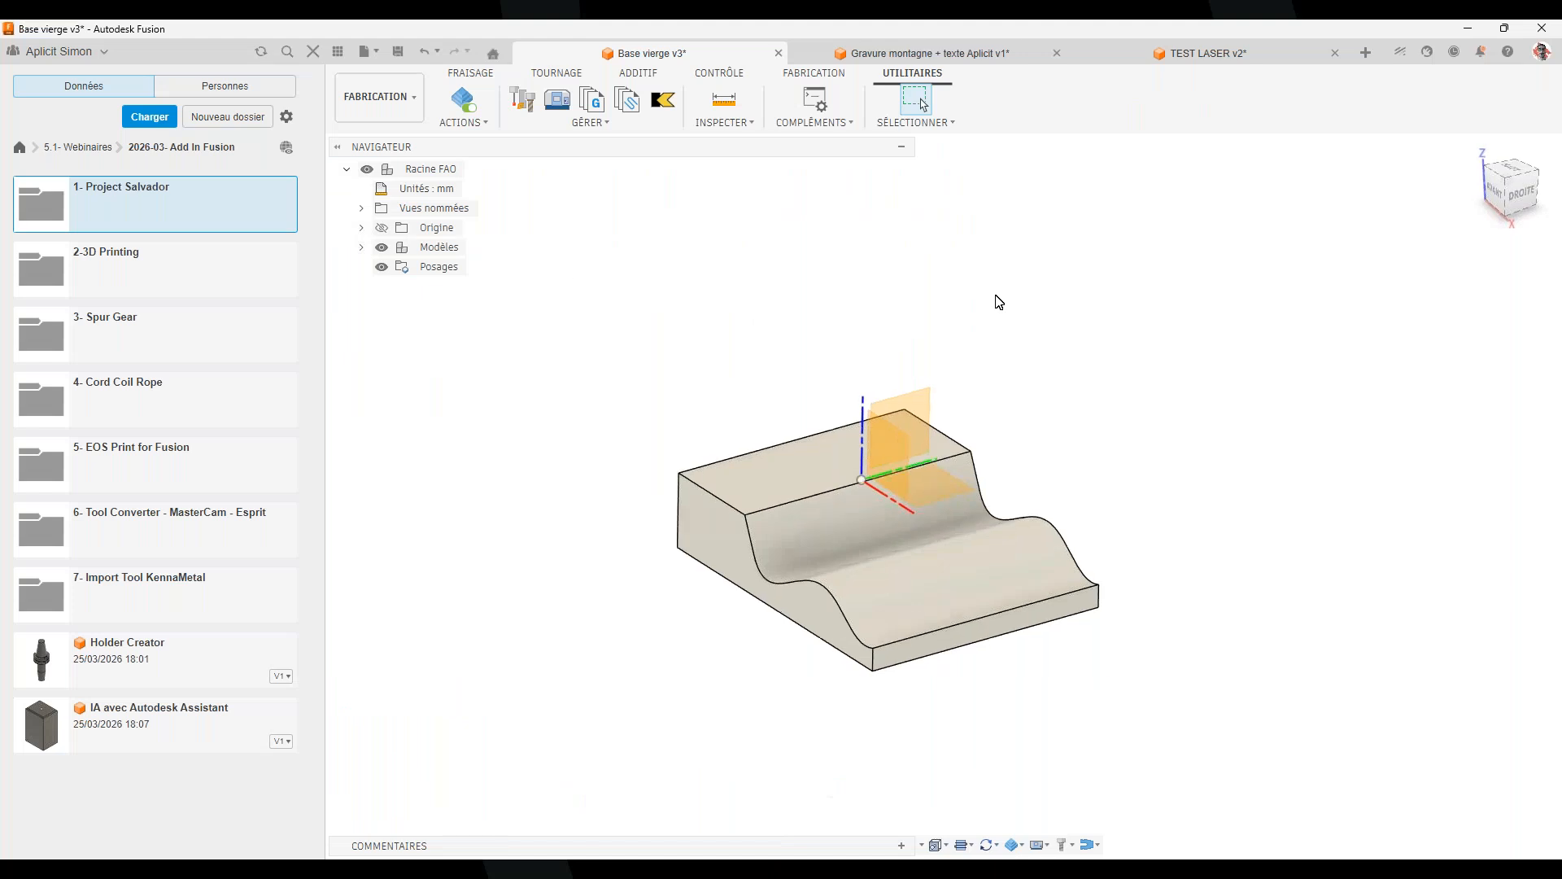
Switch to the CONCEPTION workspace and launch Project Salvador - Beta from the PROJECT SALVADOR menu
{"action": "left_click", "coordinate": [481, 74]}
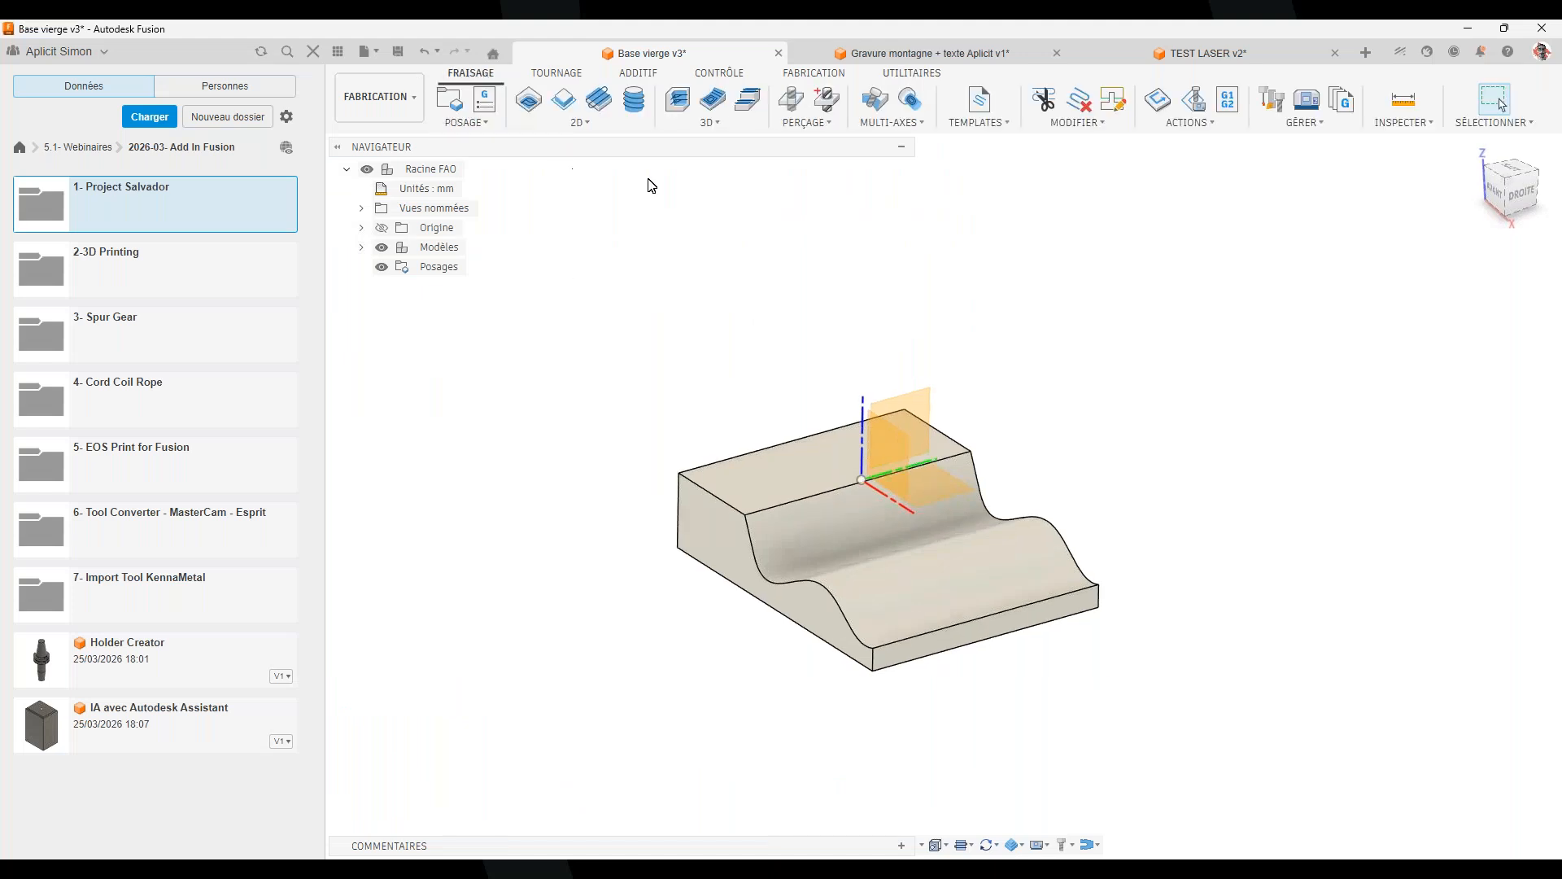
{"action": "left_click", "coordinate": [389, 101]}
{"action": "left_click", "coordinate": [384, 140]}
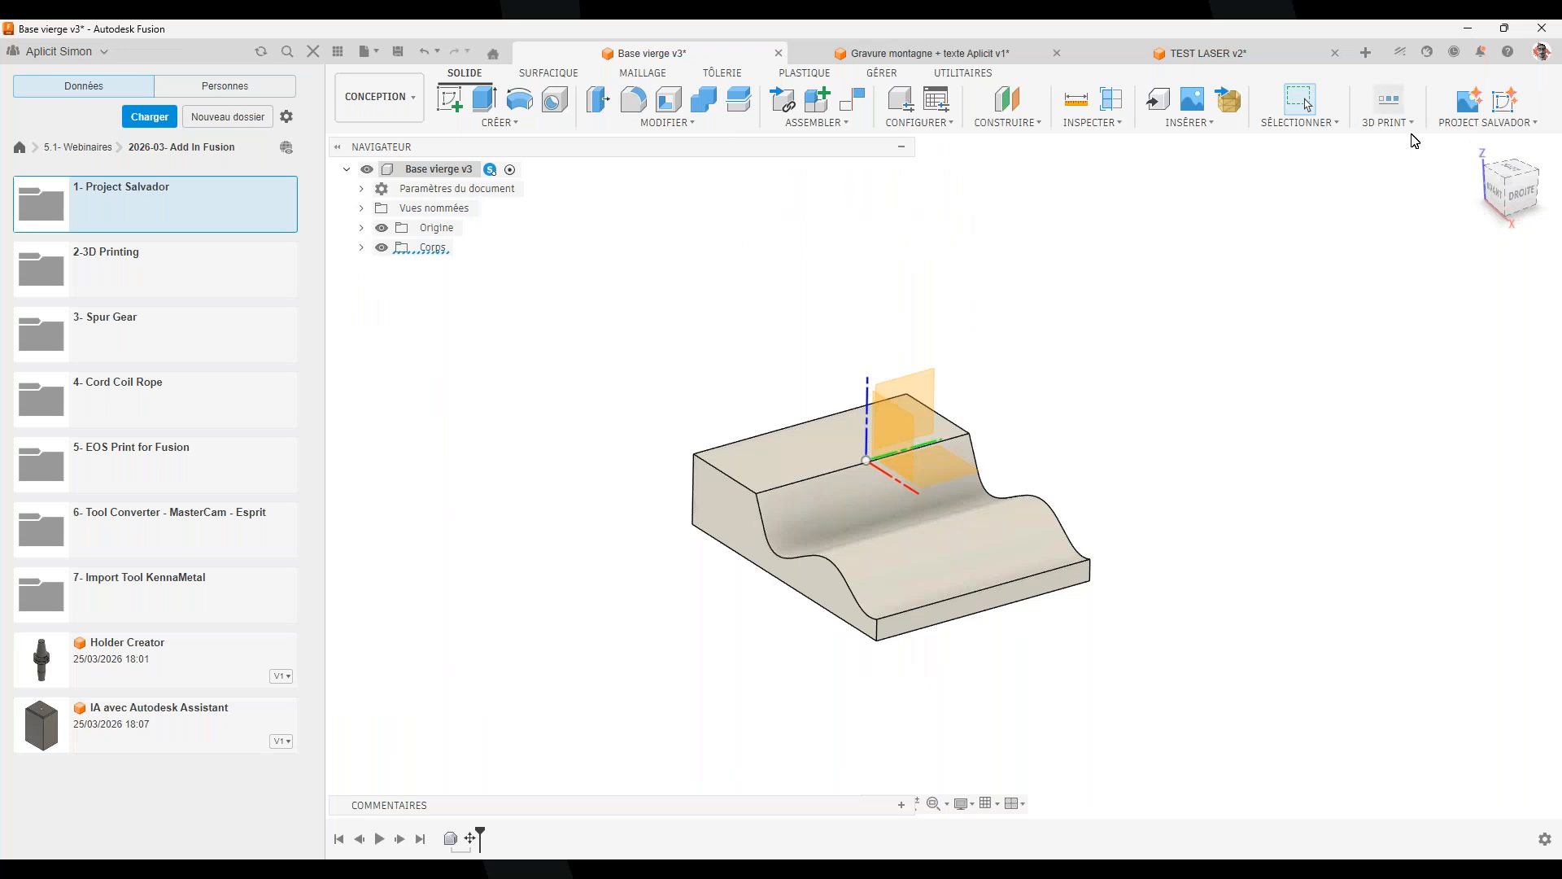
{"action": "left_click", "coordinate": [1535, 126]}
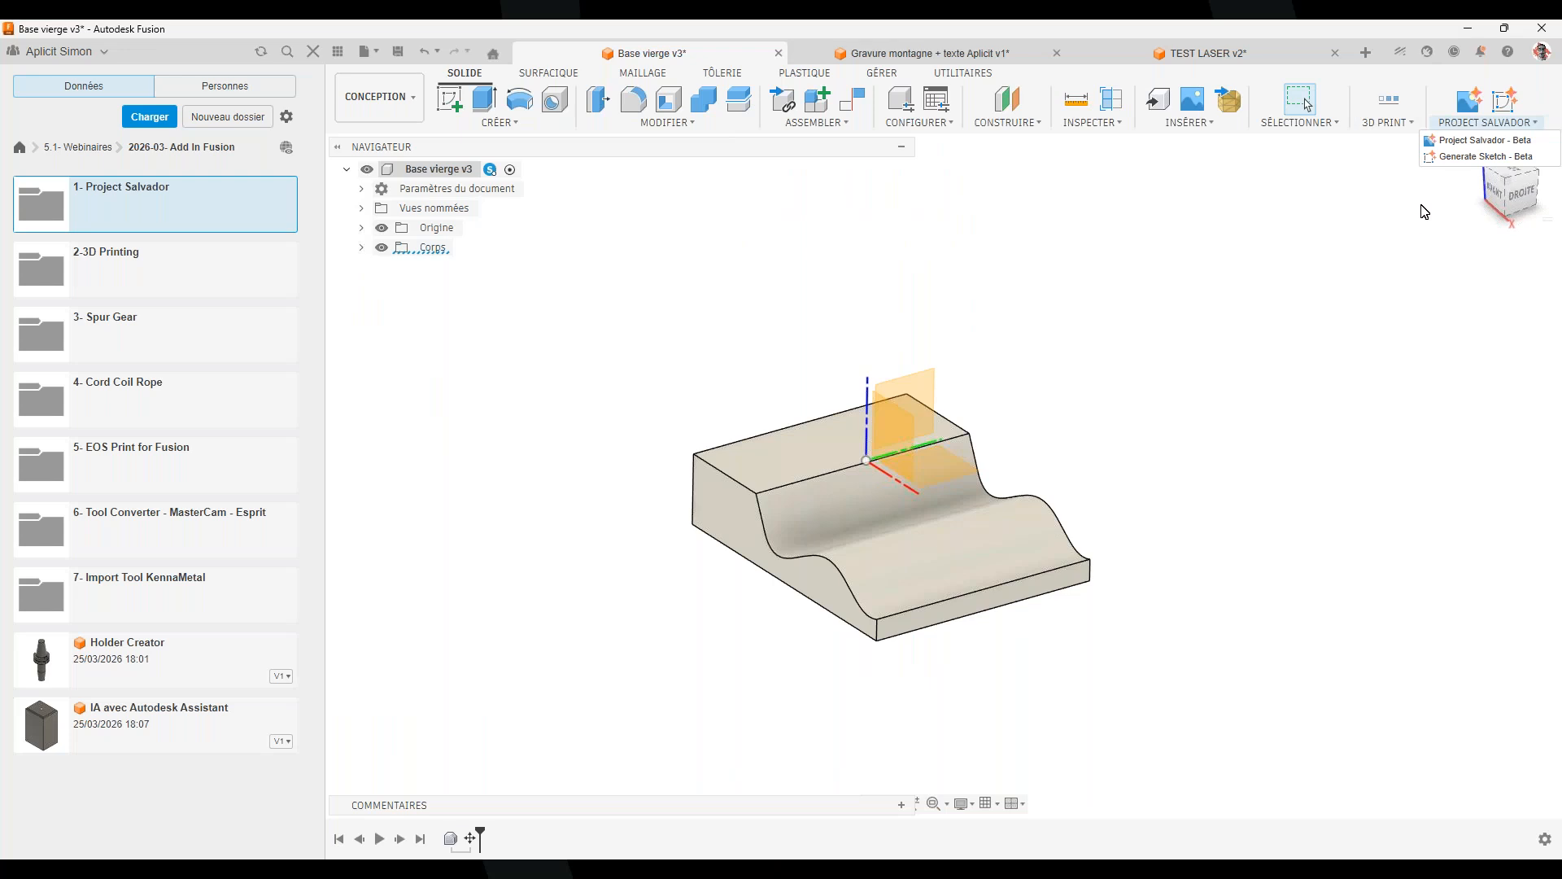
{"action": "left_click", "coordinate": [1486, 141]}
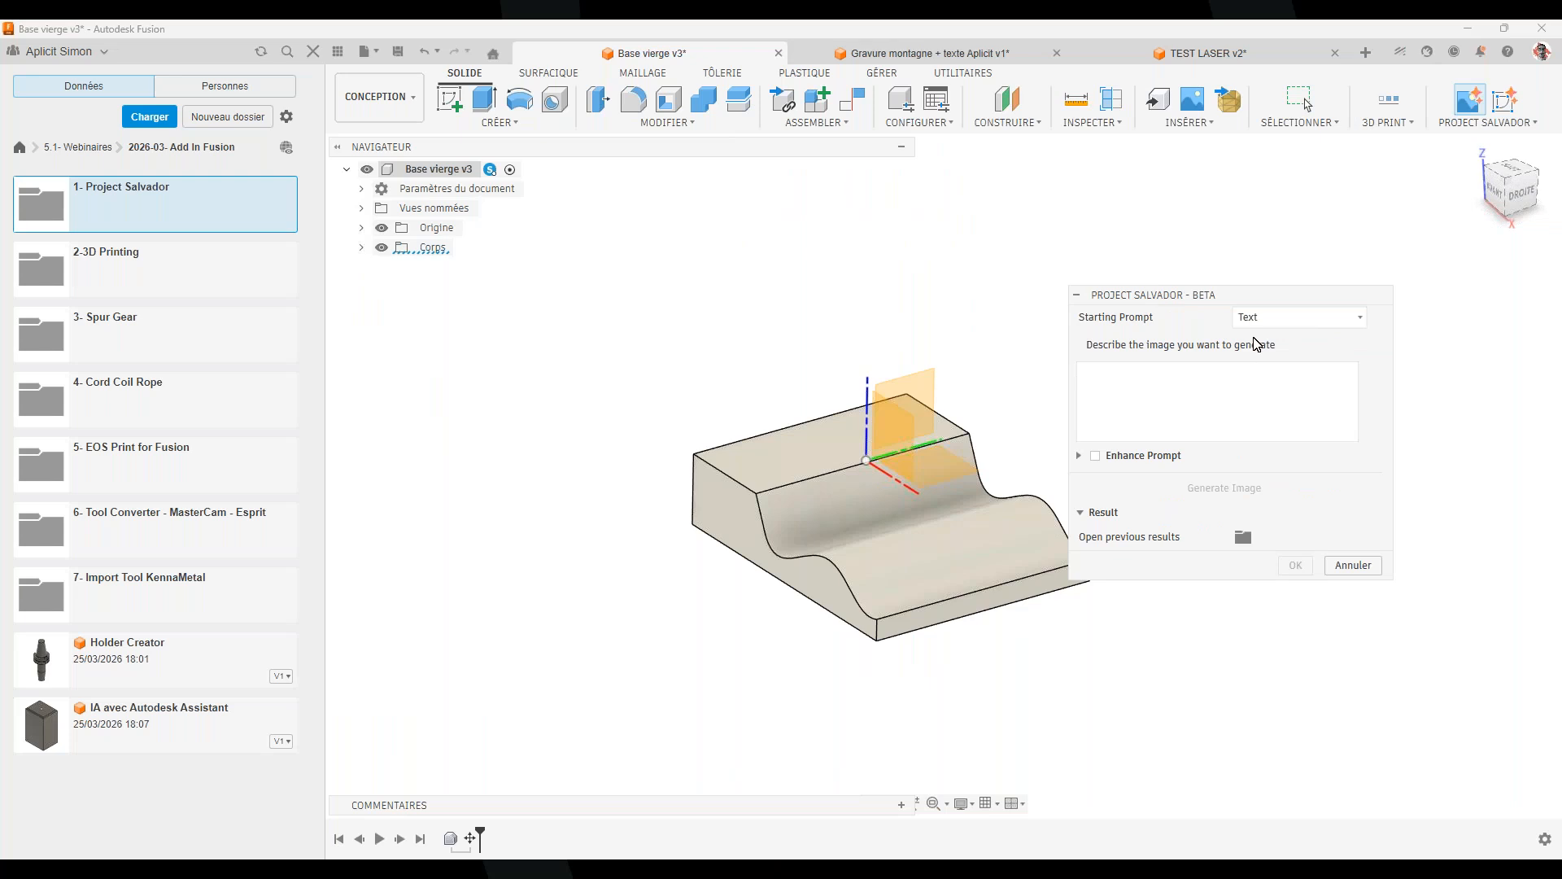
Set the Project Salvador starting prompt to Text after briefly trying Image
{"action": "left_click", "coordinate": [1271, 327]}
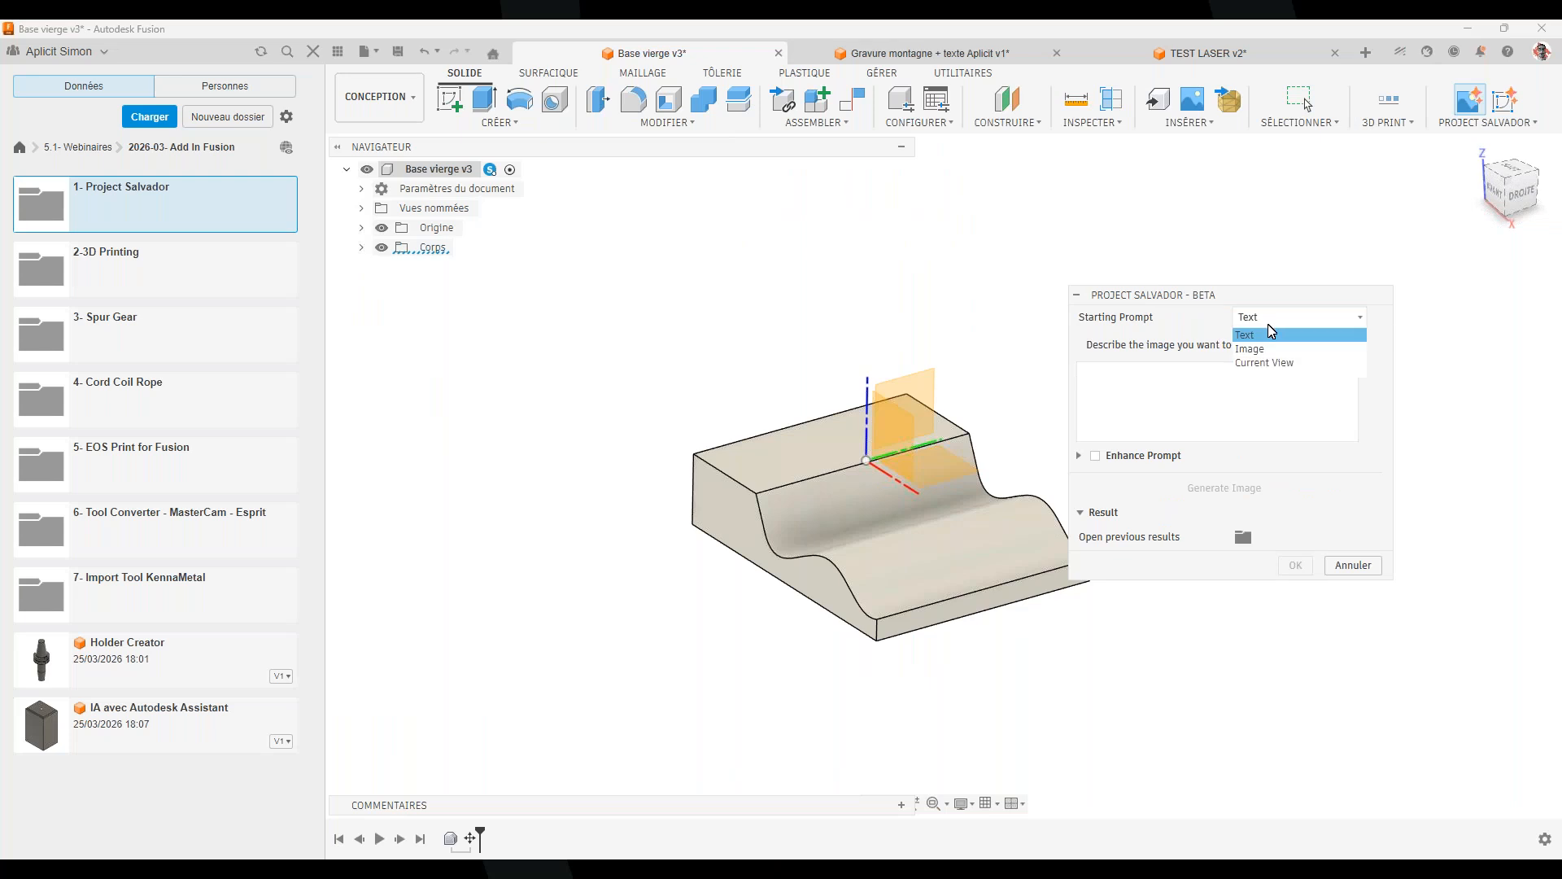
{"action": "left_click", "coordinate": [1267, 351]}
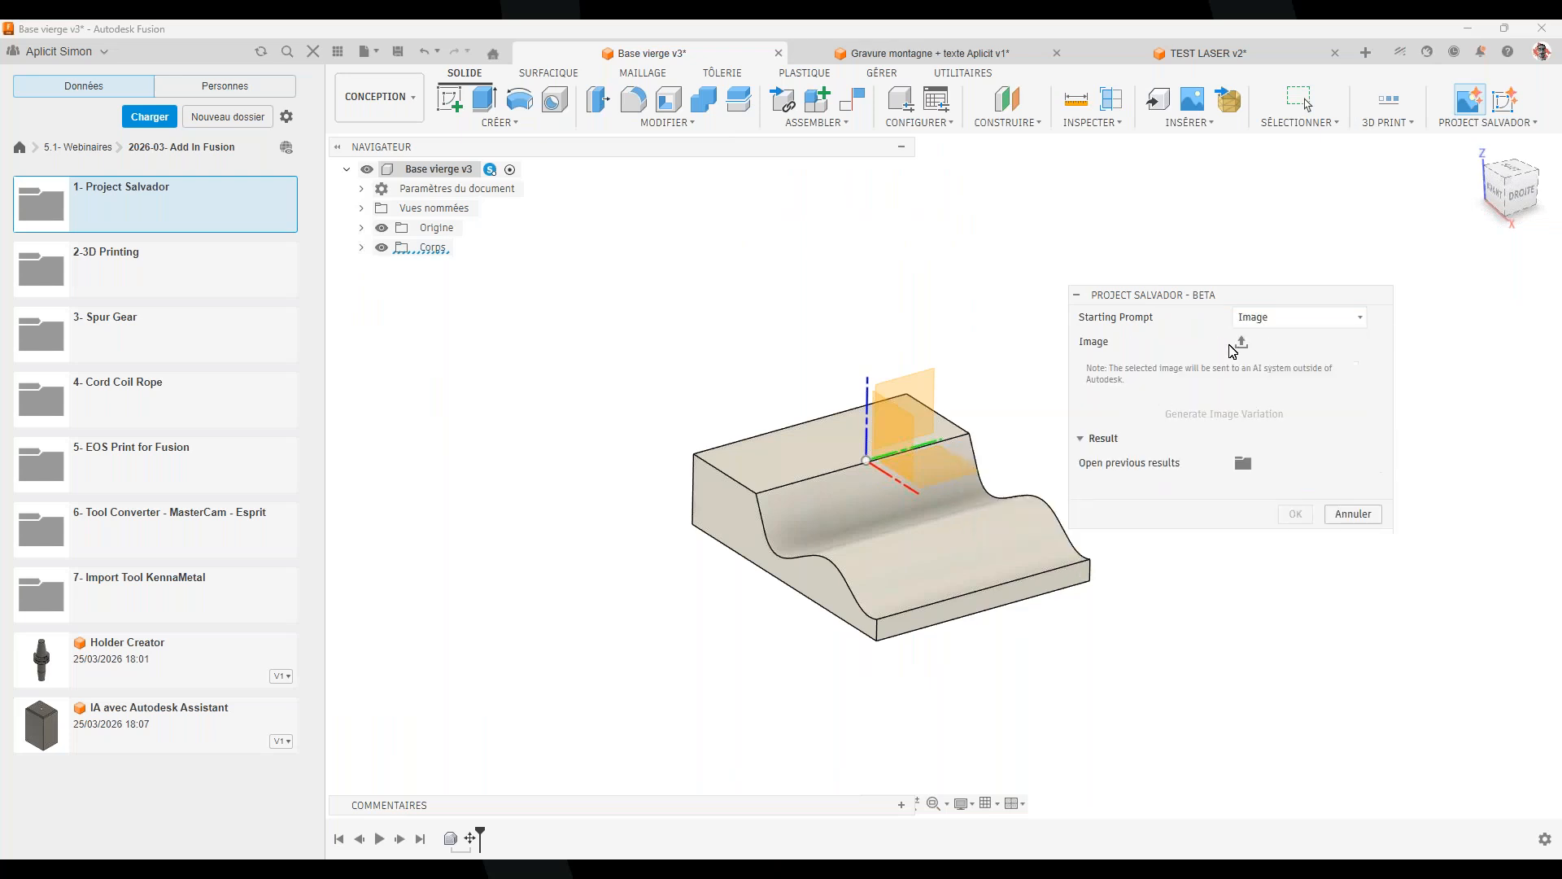
{"action": "left_click", "coordinate": [1292, 321]}
{"action": "left_click", "coordinate": [1283, 336]}
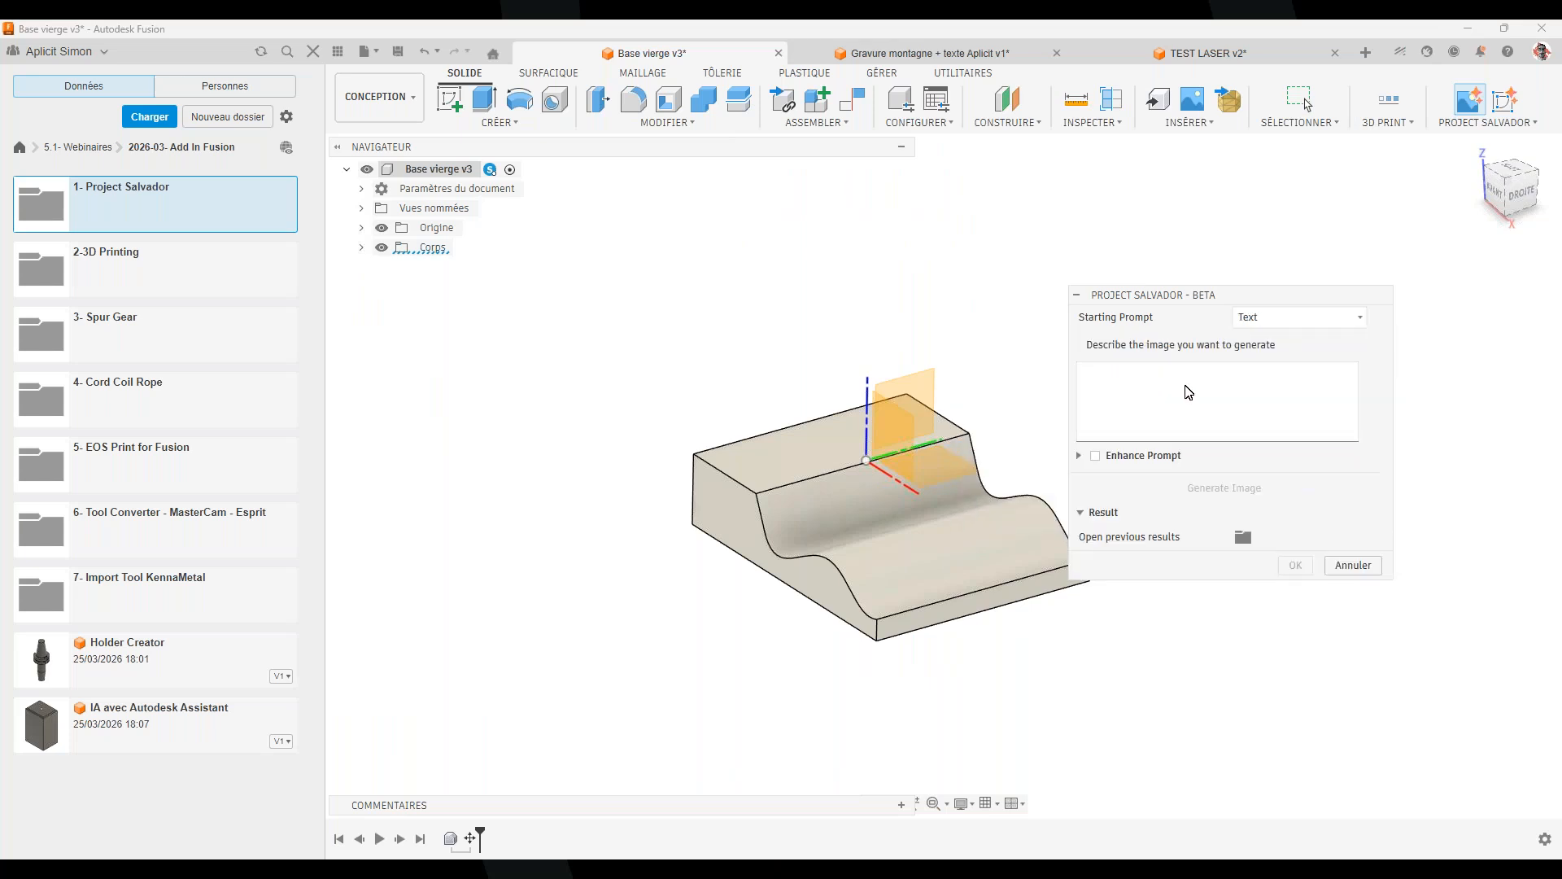
Generate an image from the prompt 'mug' and place it as a canvas on the XY plane
{"action": "left_click", "coordinate": [1187, 390]}
{"action": "type", "text": "mug"}
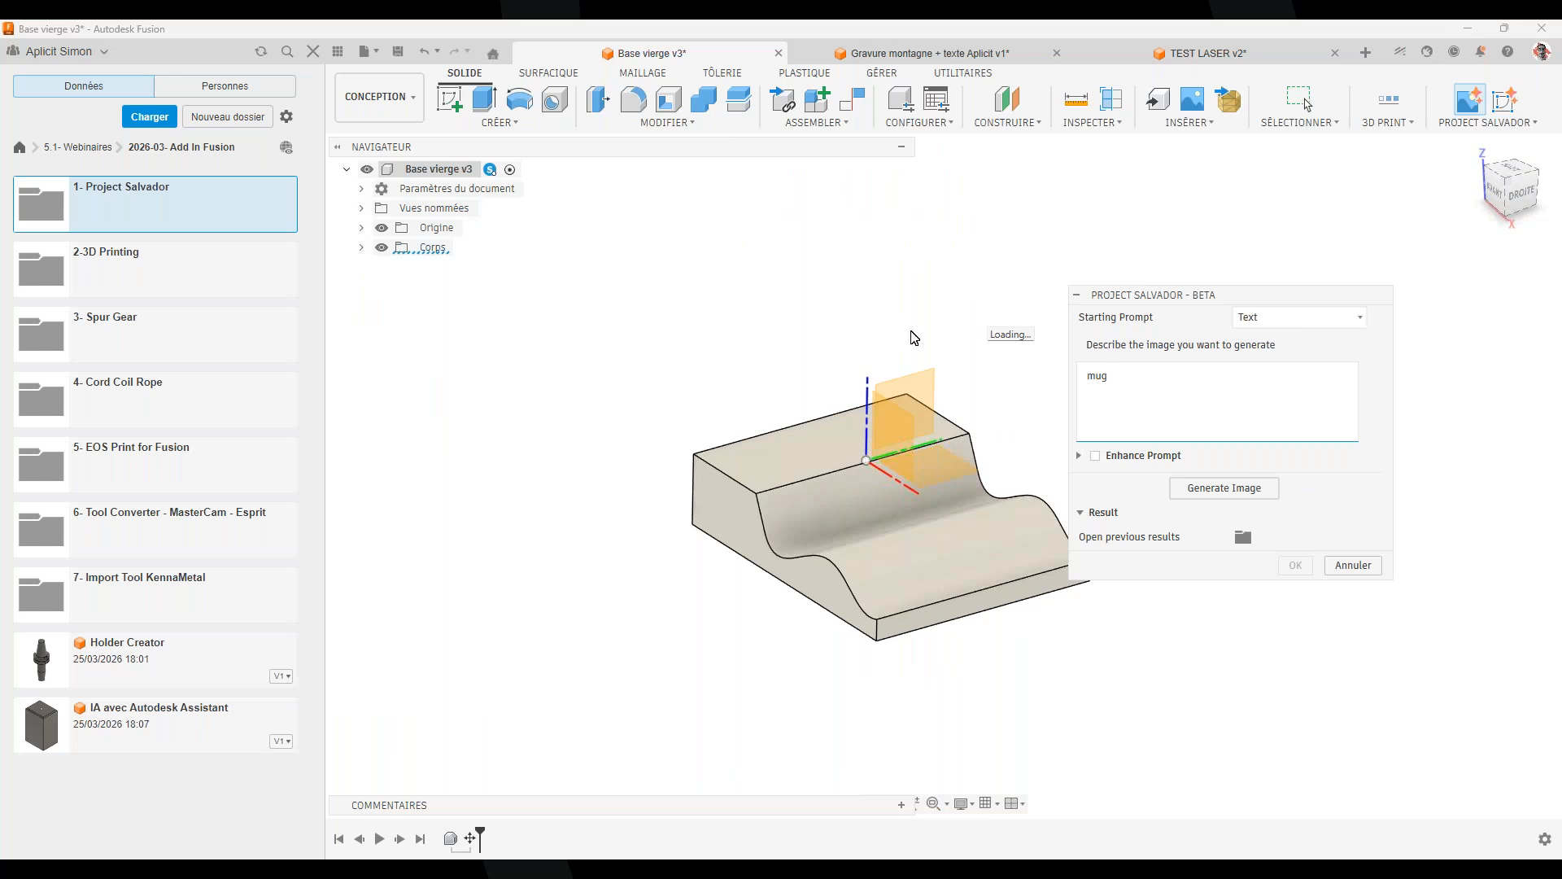
{"action": "left_click", "coordinate": [1232, 489]}
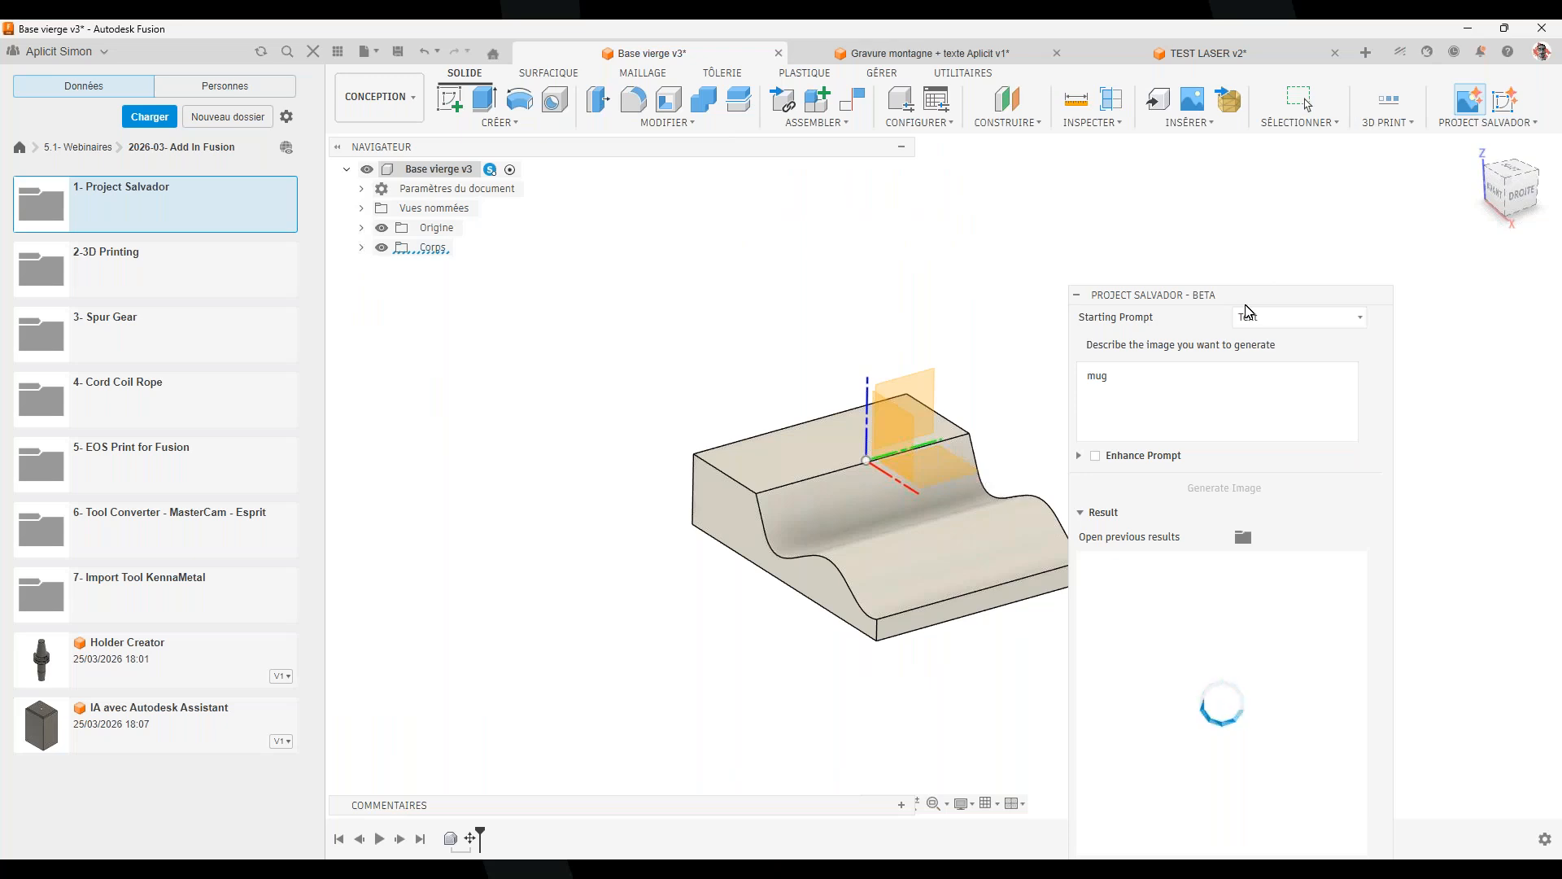
{"action": "left_click_drag", "start_coordinate": [1246, 307], "coordinate": [1202, 199]}
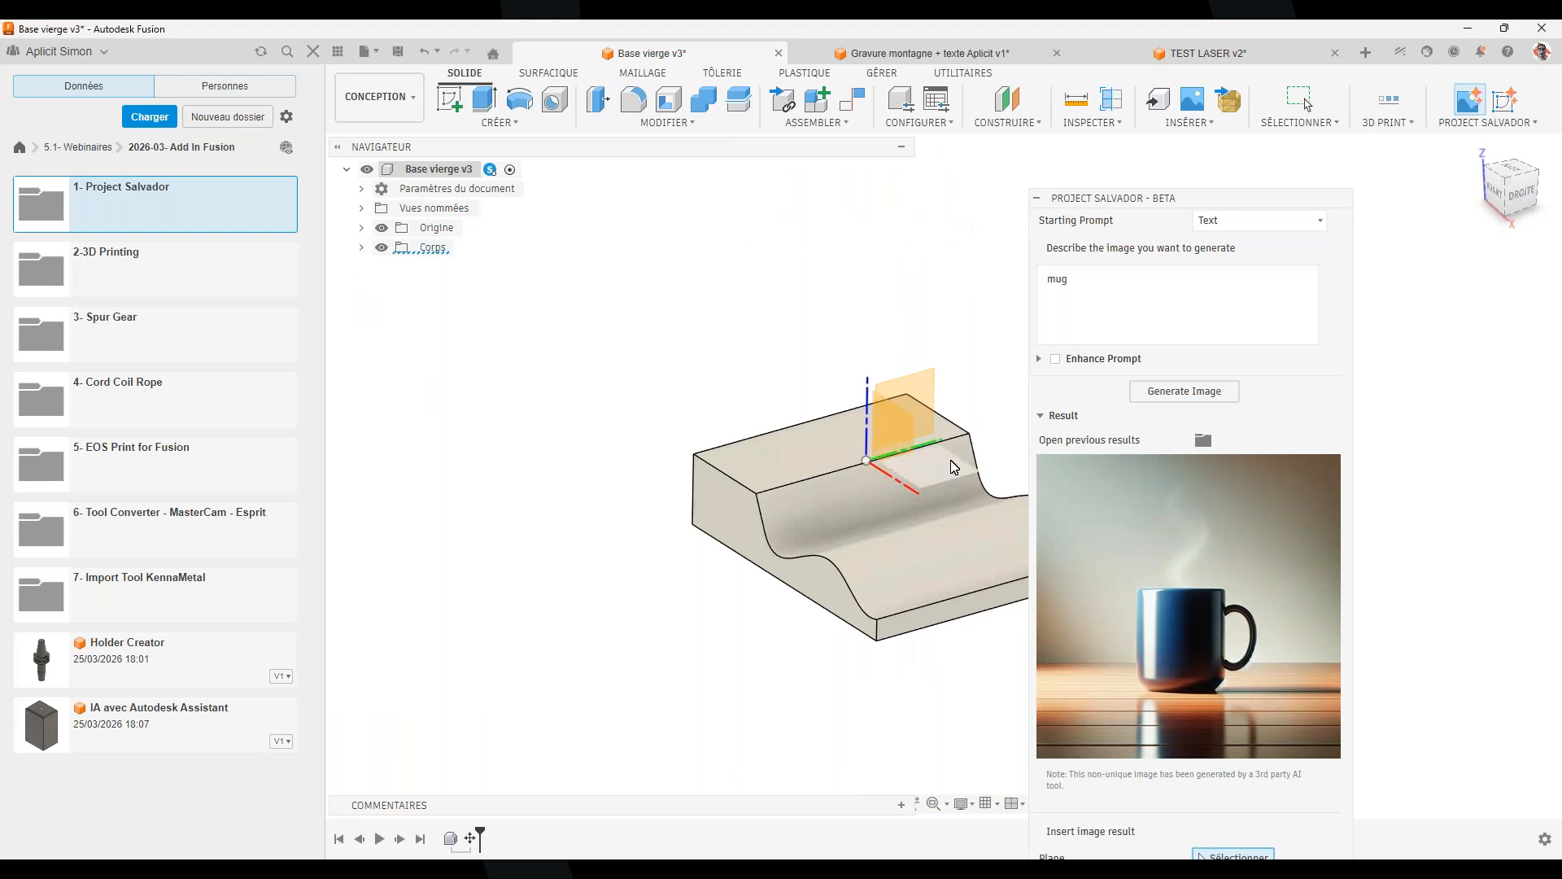
{"action": "left_click", "coordinate": [963, 493]}
{"action": "middle_click_drag", "start_coordinate": [876, 541], "coordinate": [969, 509], "text": "shift"}
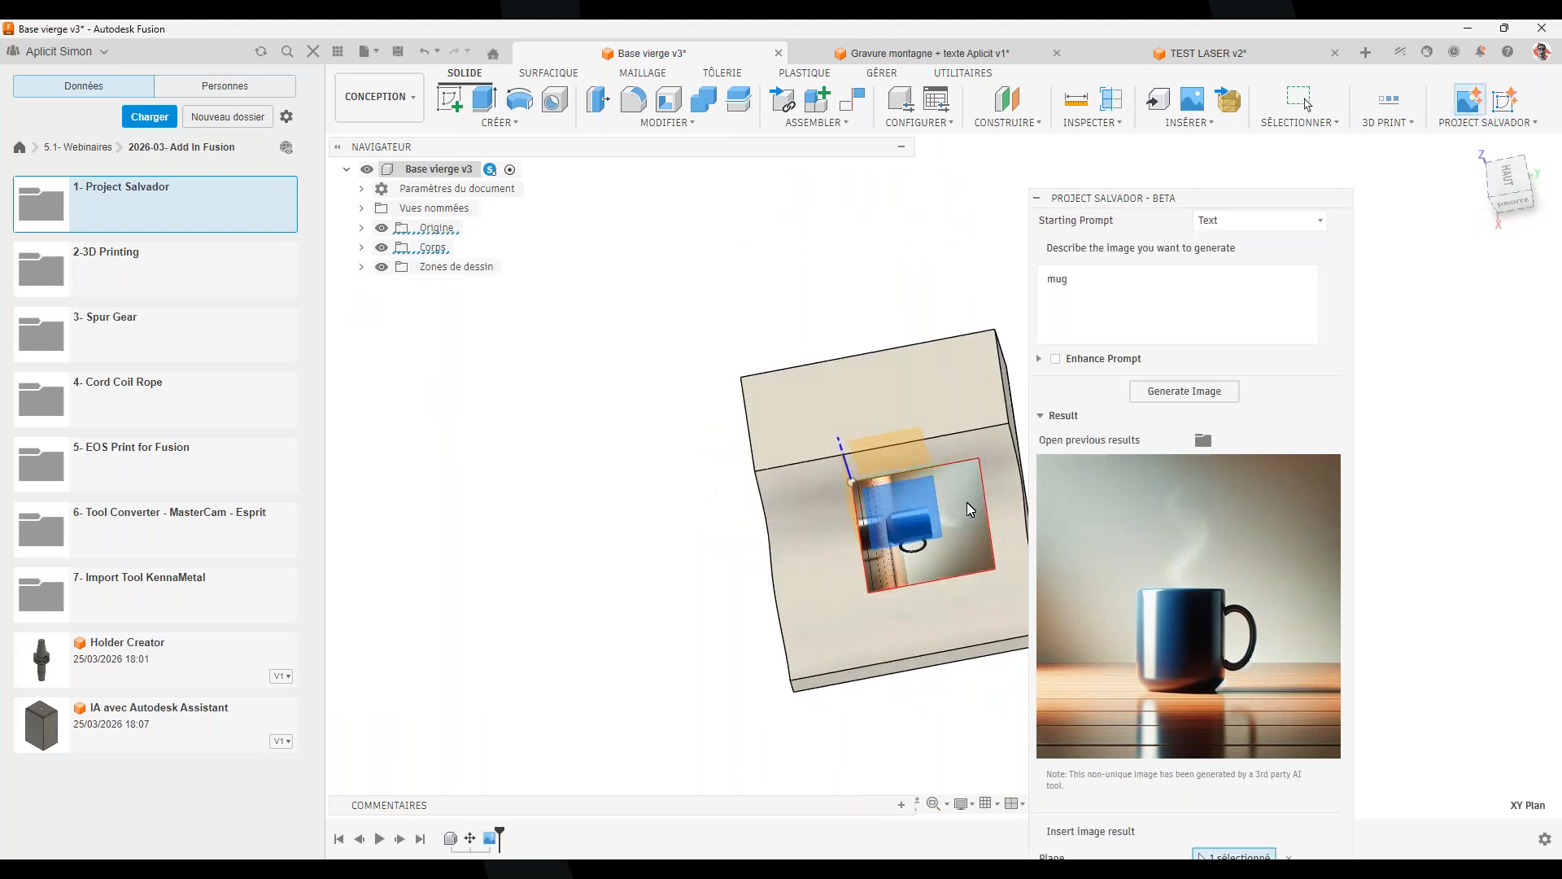
Rotate the mug image canvas a quarter turn, shift it 45 mm along the face, and commit it
{"action": "left_click_drag", "start_coordinate": [1283, 195], "coordinate": [1228, 79]}
{"action": "left_click", "coordinate": [1201, 838]}
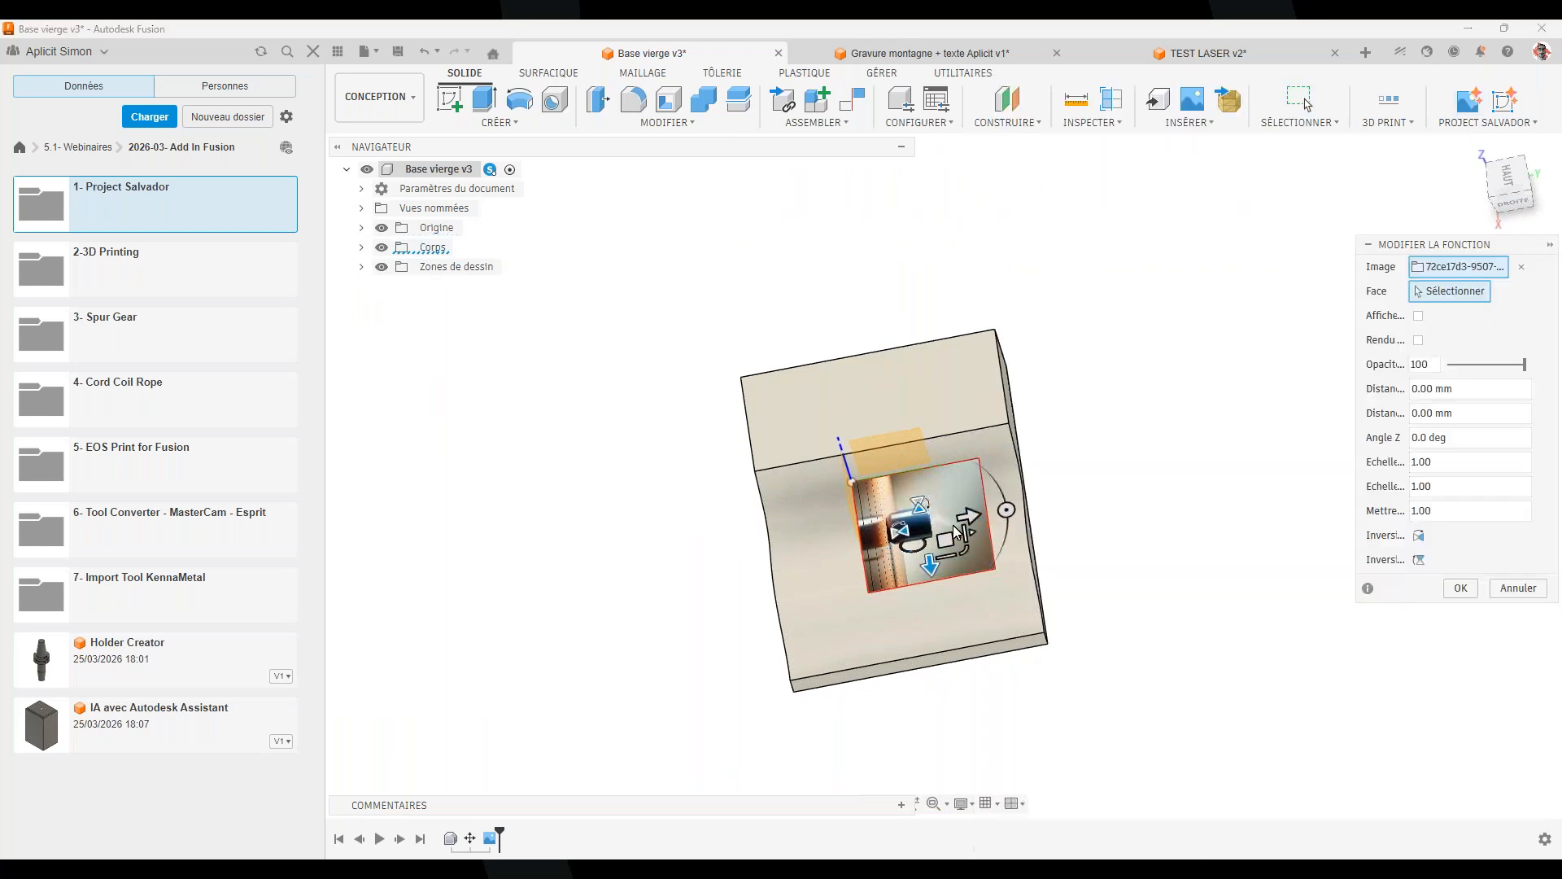
{"action": "left_click_drag", "start_coordinate": [1005, 511], "coordinate": [910, 427]}
{"action": "middle_click_drag", "start_coordinate": [936, 604], "coordinate": [1067, 436], "text": "shift"}
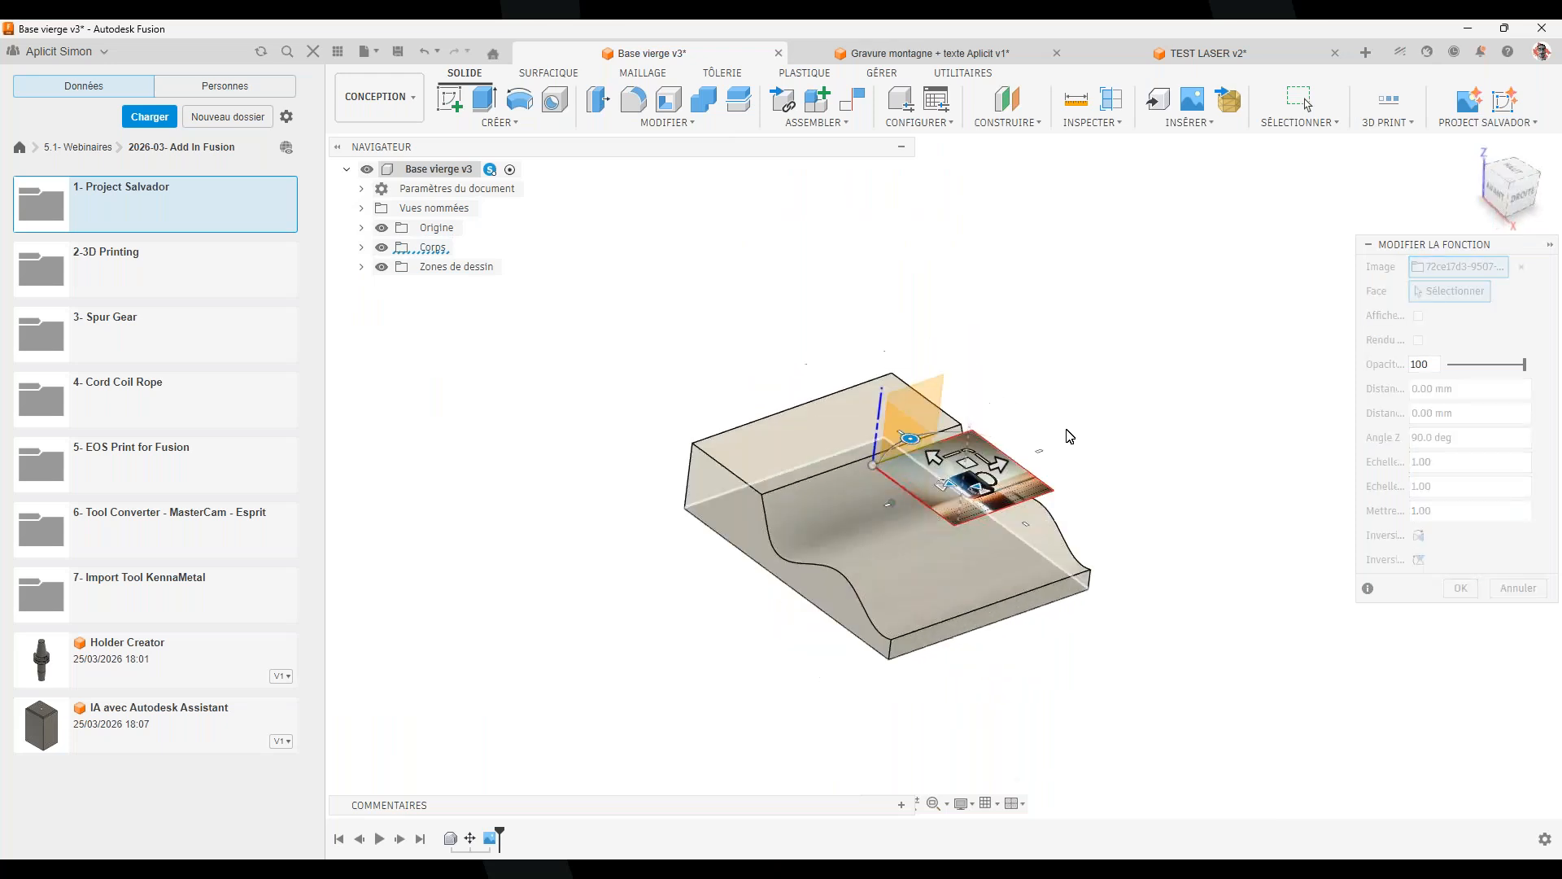
{"action": "scroll", "coordinate": [999, 497], "scroll_direction": "up", "scroll_amount": 7}
{"action": "left_click_drag", "start_coordinate": [984, 490], "coordinate": [872, 529]}
{"action": "left_click", "coordinate": [1460, 587]}
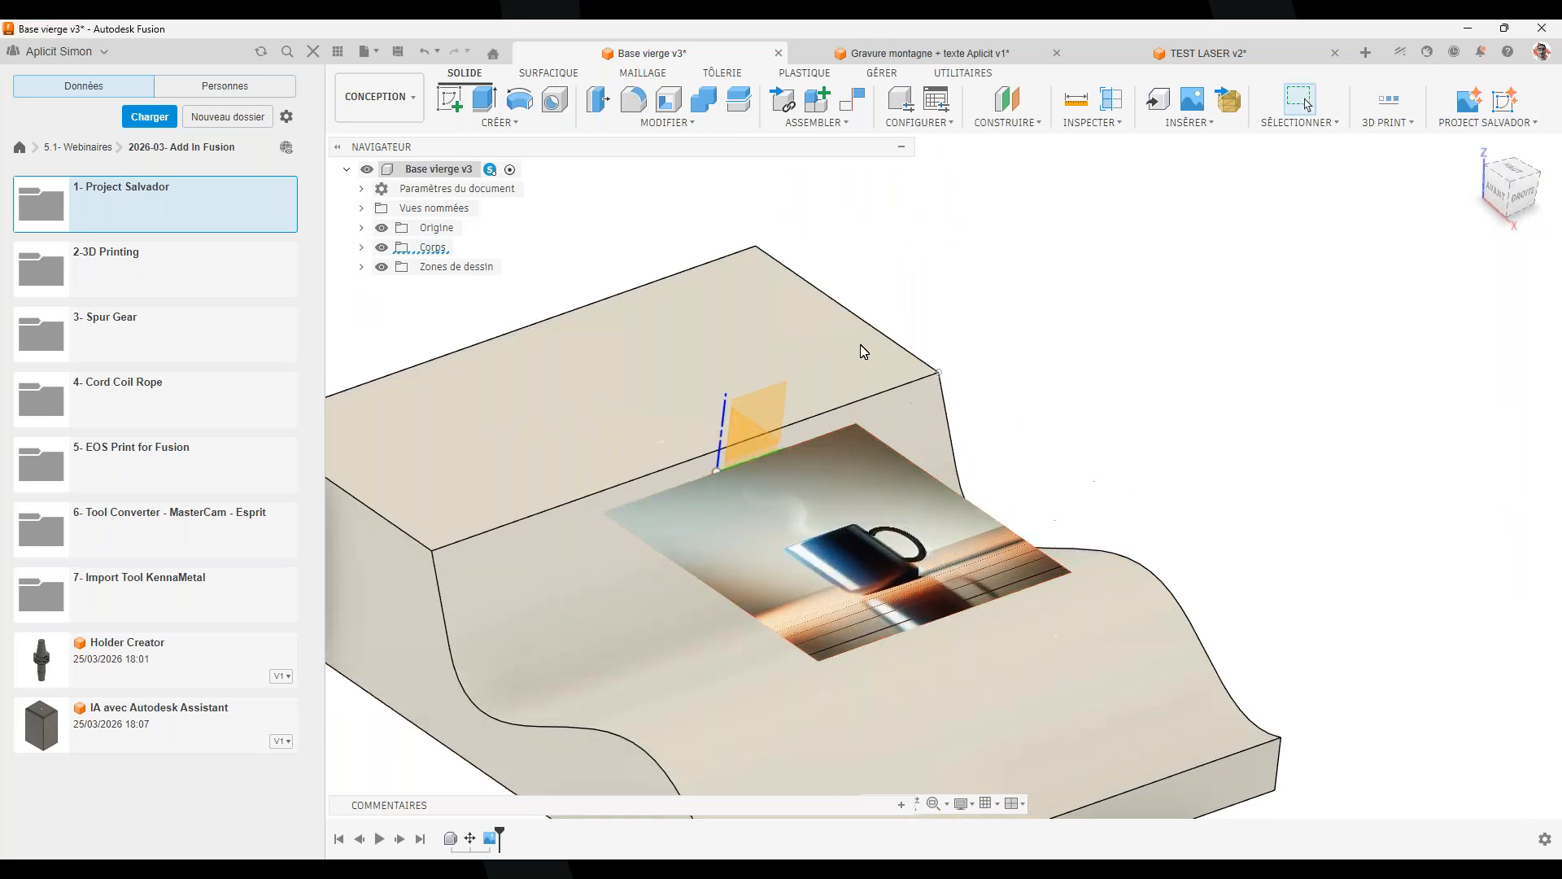
Delete the mug image canvas from the Zones de dessin folder in the browser
{"action": "left_click", "coordinate": [362, 267]}
{"action": "left_click", "coordinate": [445, 285]}
{"action": "scroll", "coordinate": [1216, 490], "scroll_direction": "down", "scroll_amount": 4}
{"action": "middle_click_drag", "start_coordinate": [1197, 478], "coordinate": [1237, 487], "text": "shift"}
{"action": "scroll", "coordinate": [1363, 378], "scroll_direction": "up", "scroll_amount": 4}
{"action": "left_click", "coordinate": [1364, 378]}
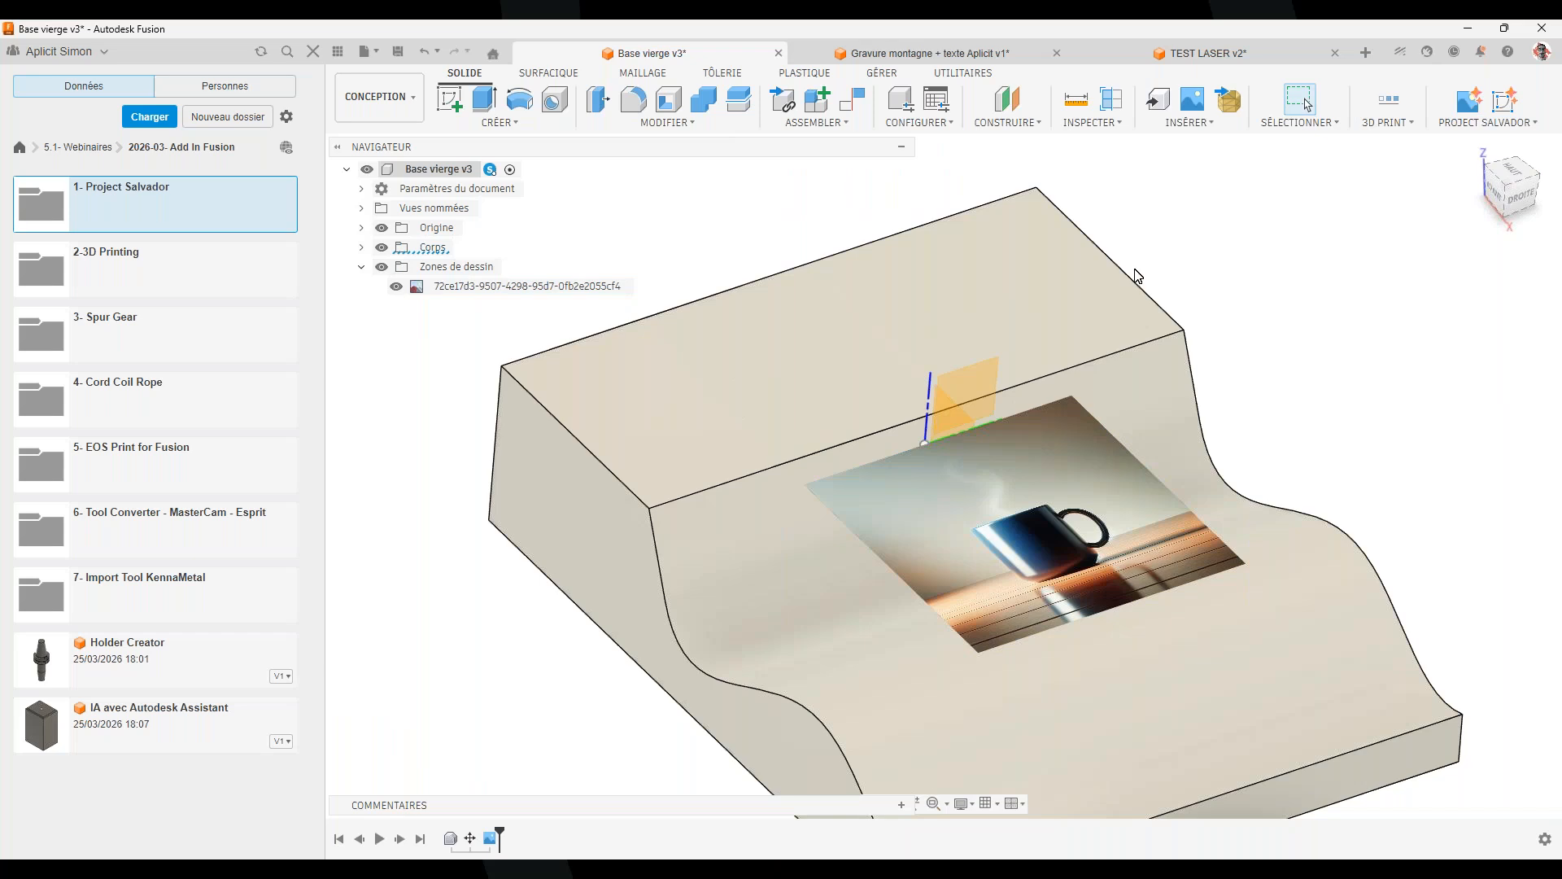
{"action": "right_click", "coordinate": [453, 288]}
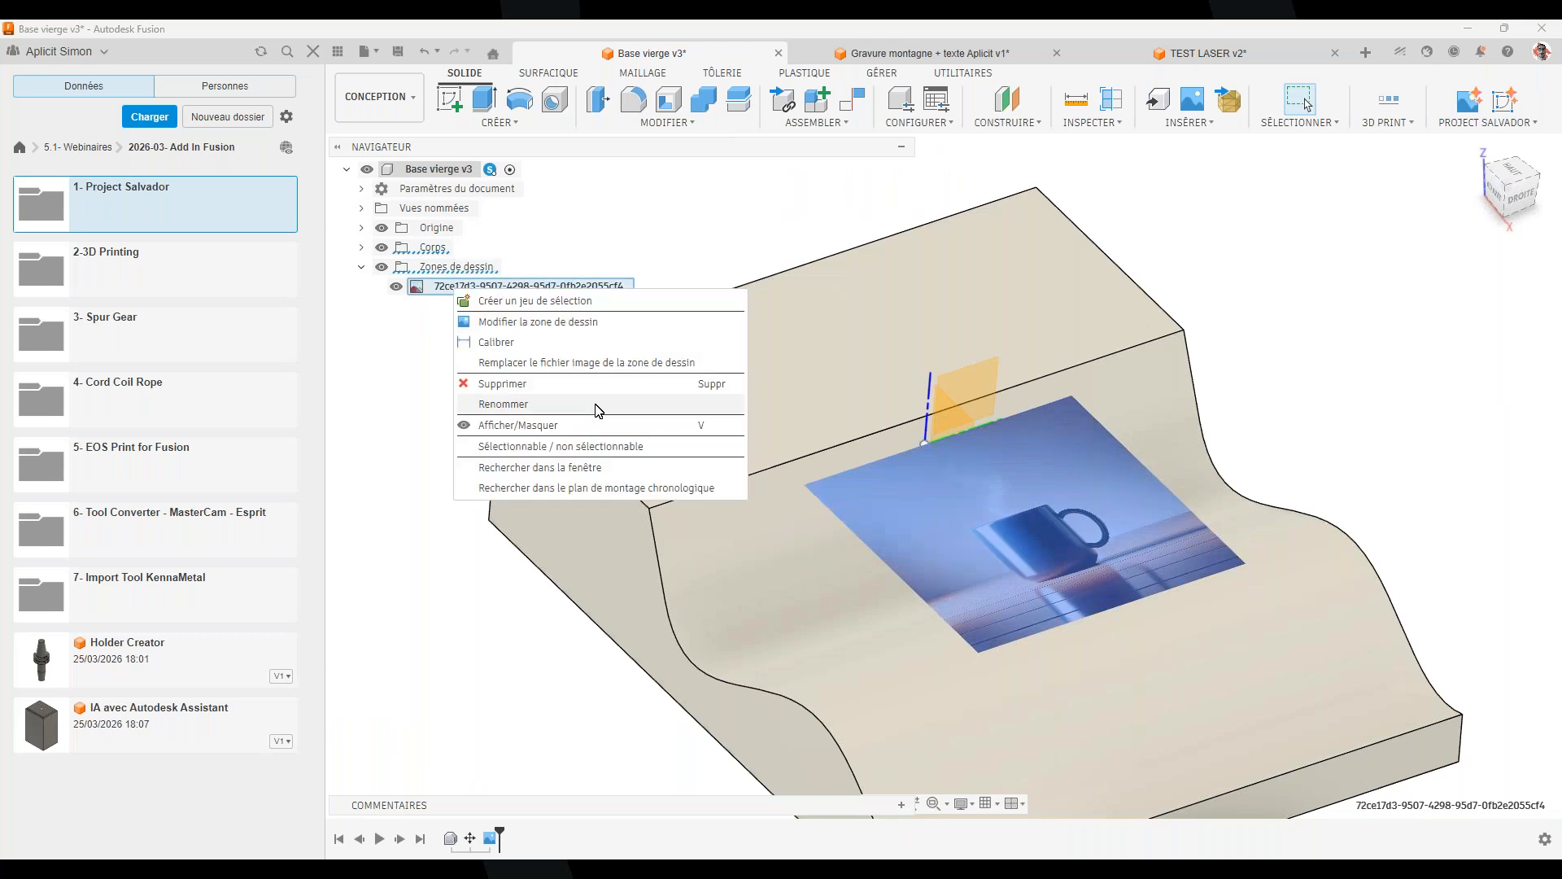
{"action": "left_click", "coordinate": [557, 383]}
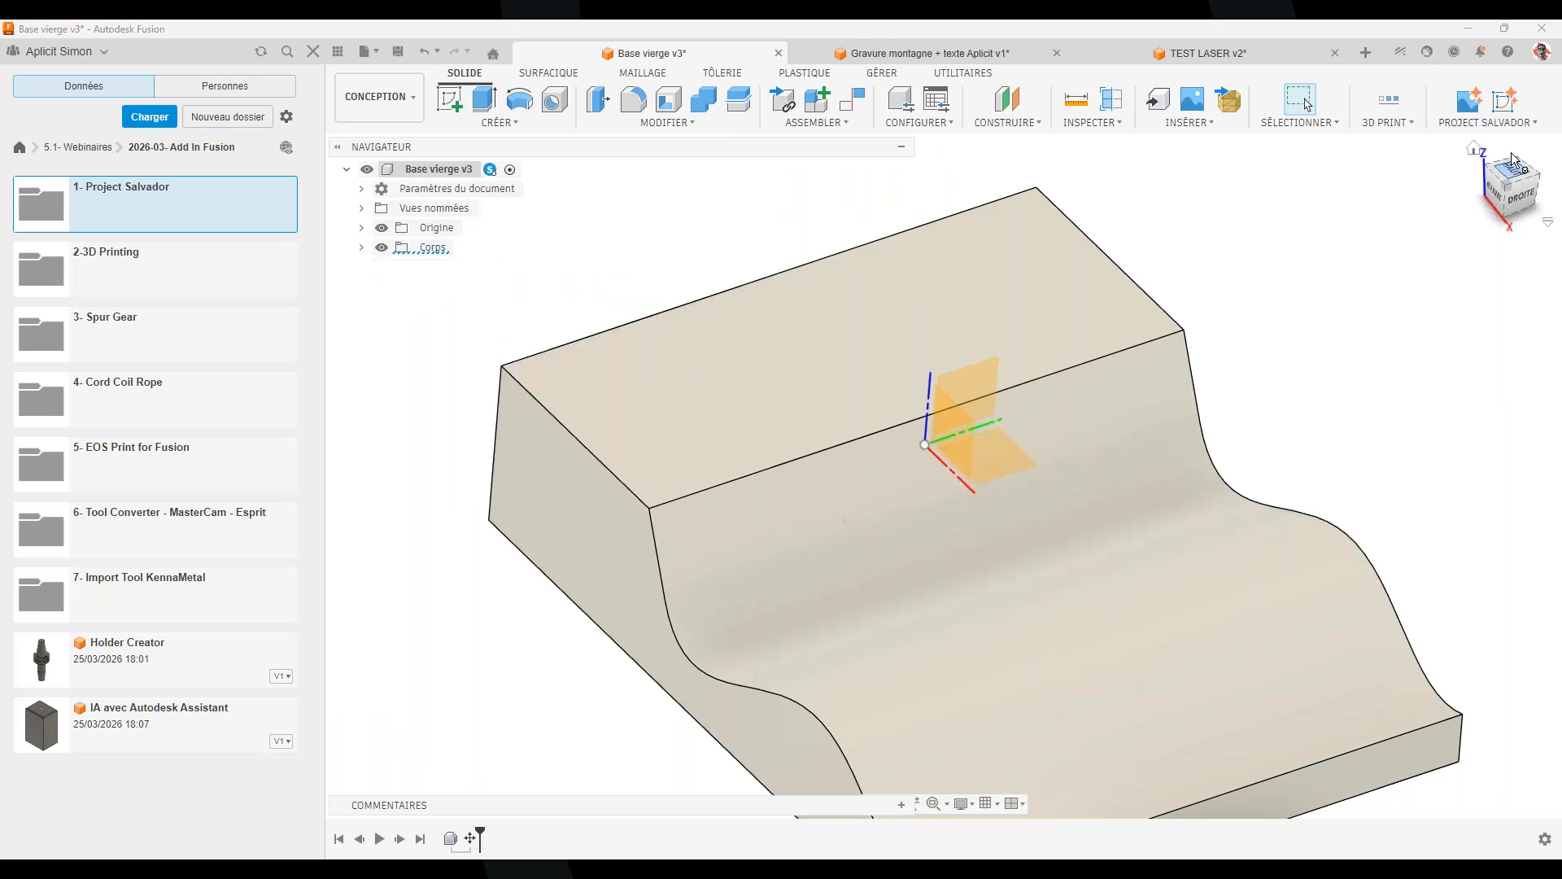
Start Project Salvador's Generate Sketch - Beta, cancel it, and bring up the Insert list
{"action": "left_click", "coordinate": [1519, 123]}
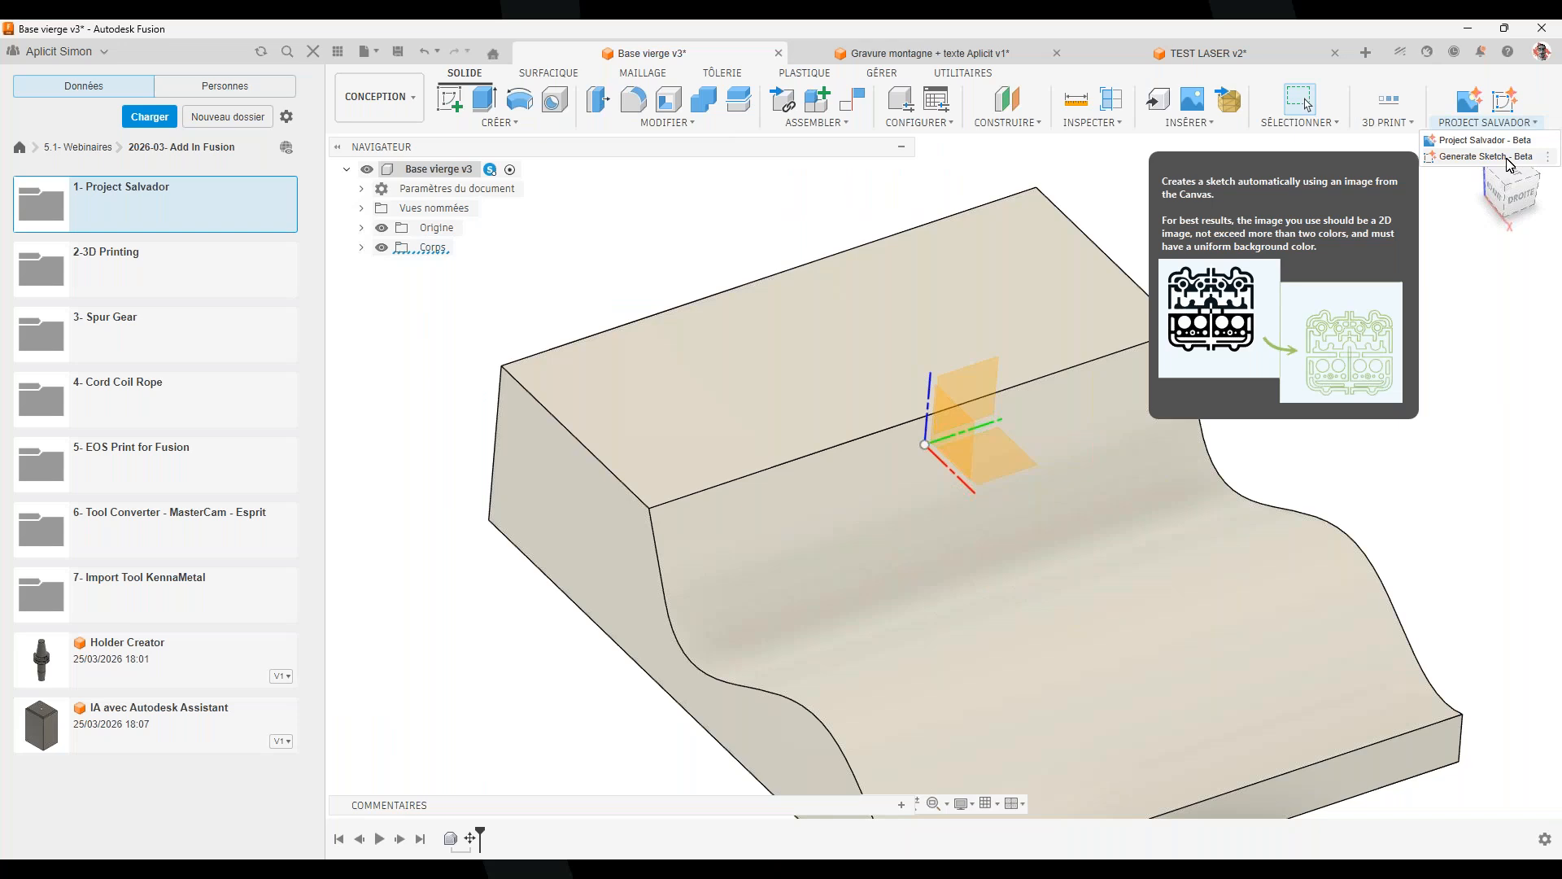
{"action": "left_click", "coordinate": [1507, 157]}
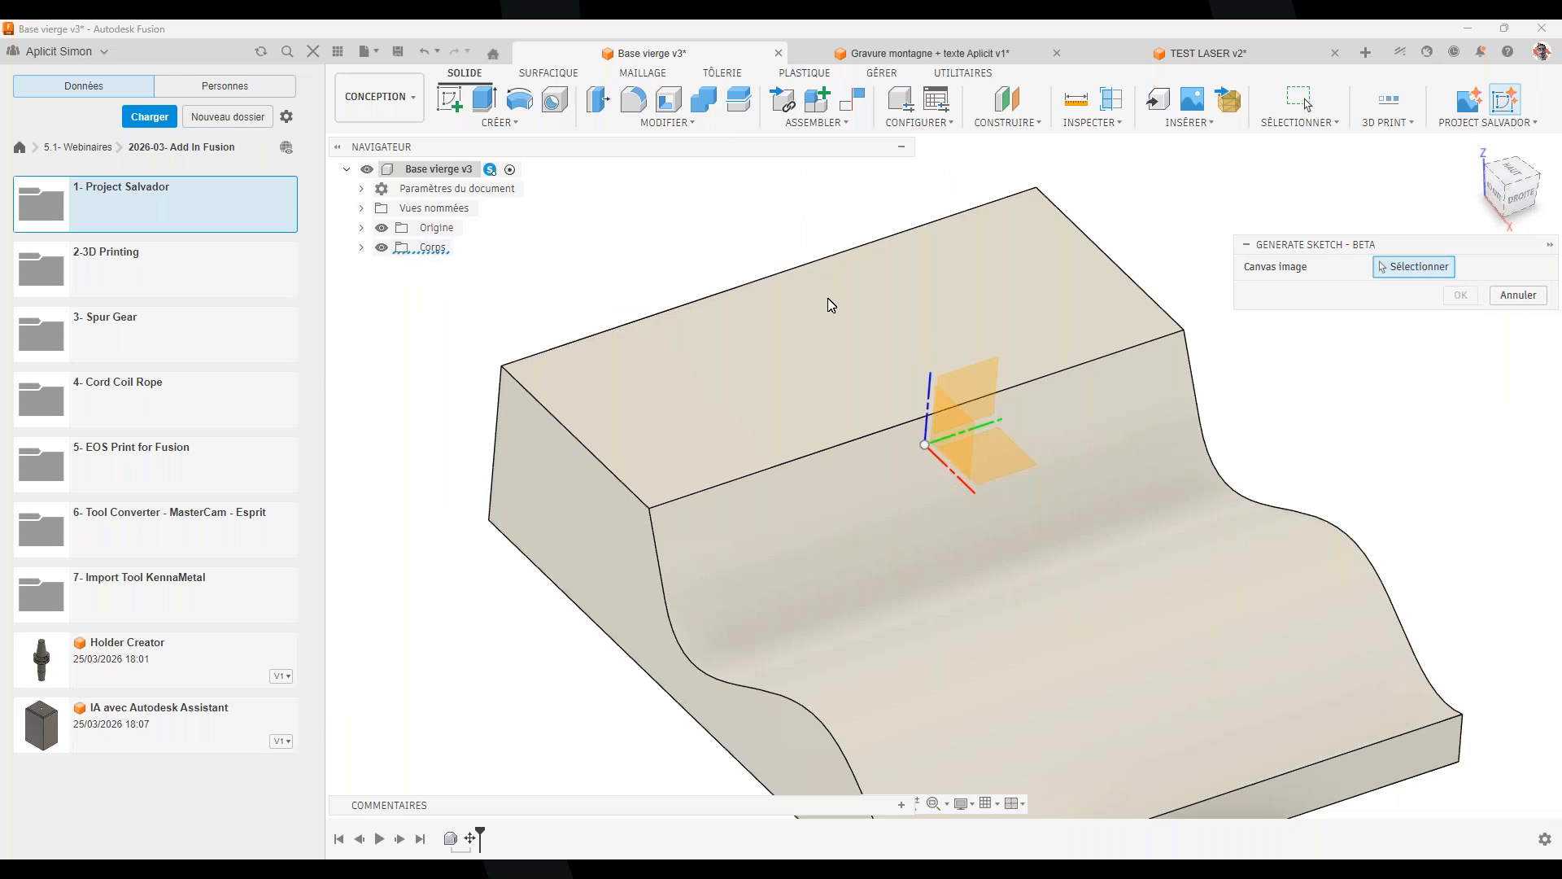
{"action": "left_click", "coordinate": [1518, 294]}
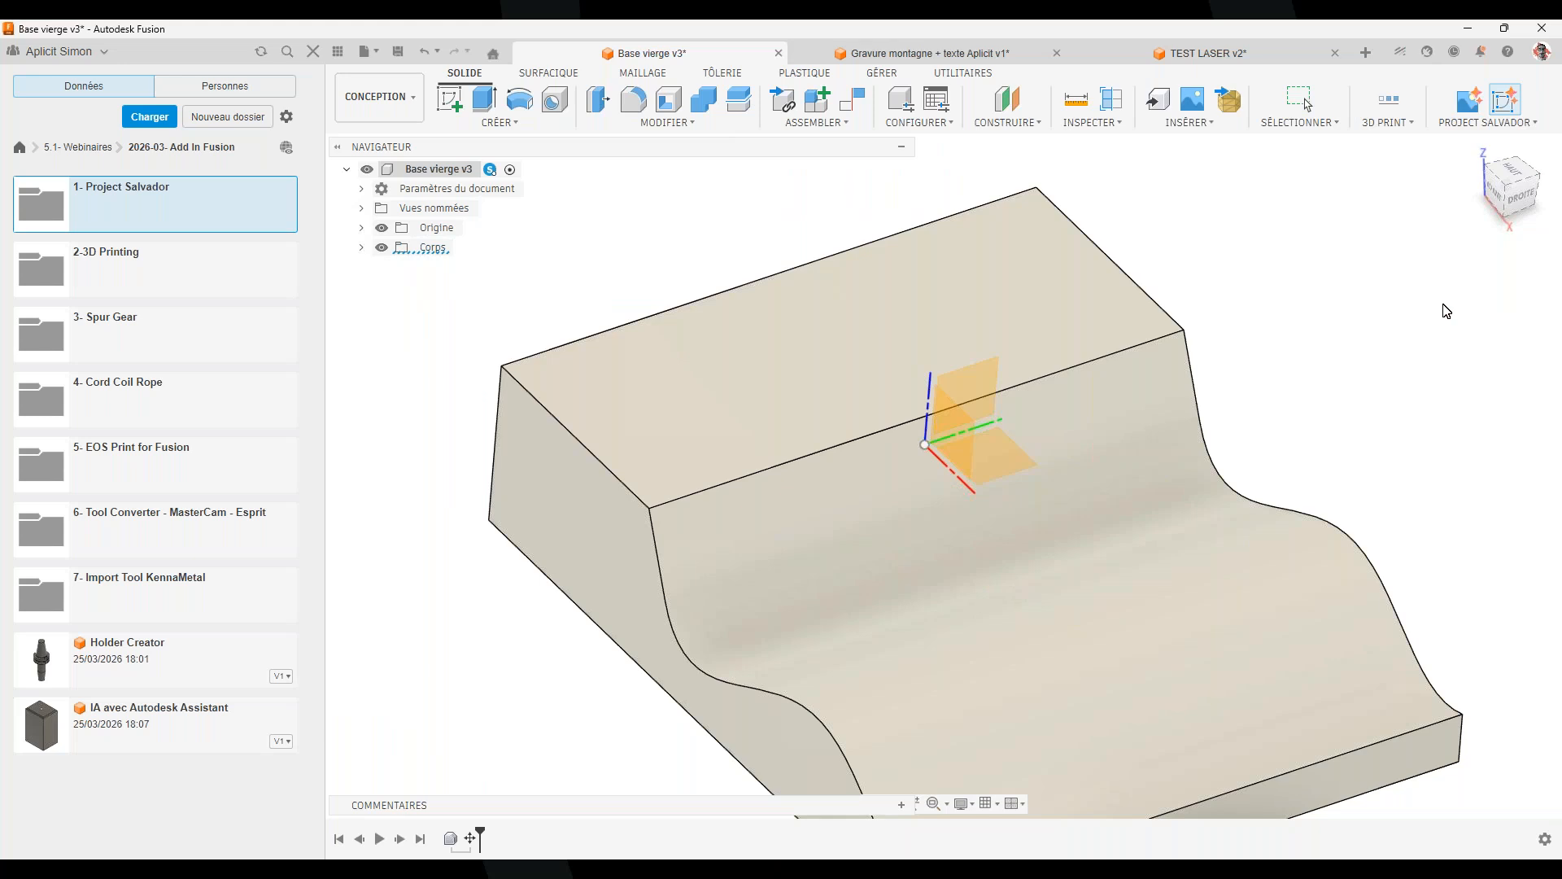
{"action": "scroll", "coordinate": [1139, 342], "scroll_direction": "down", "scroll_amount": 2}
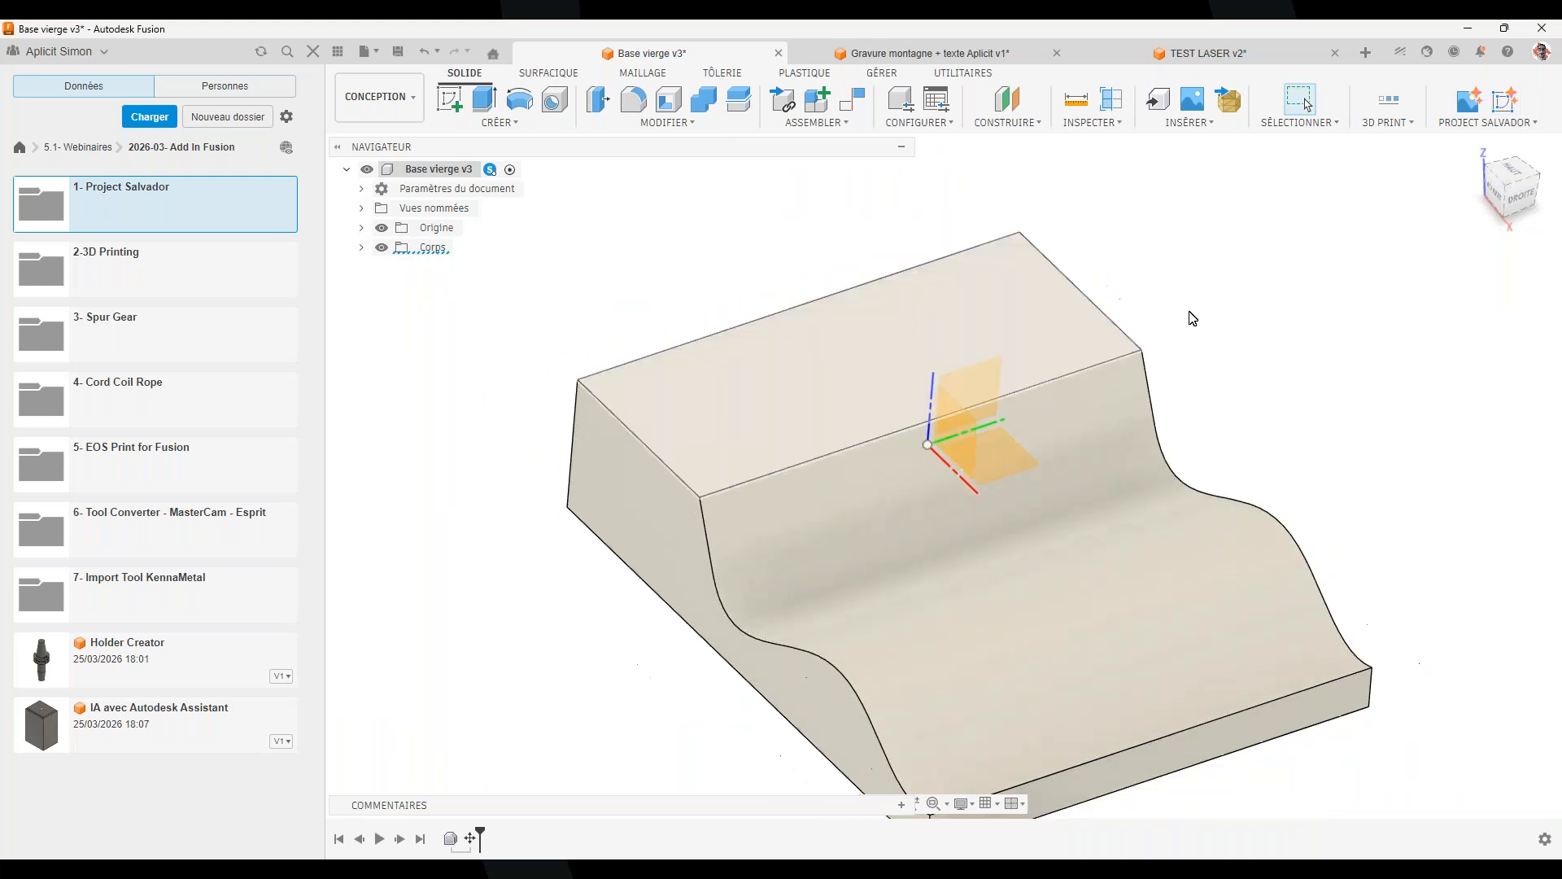
{"action": "left_click", "coordinate": [1190, 123]}
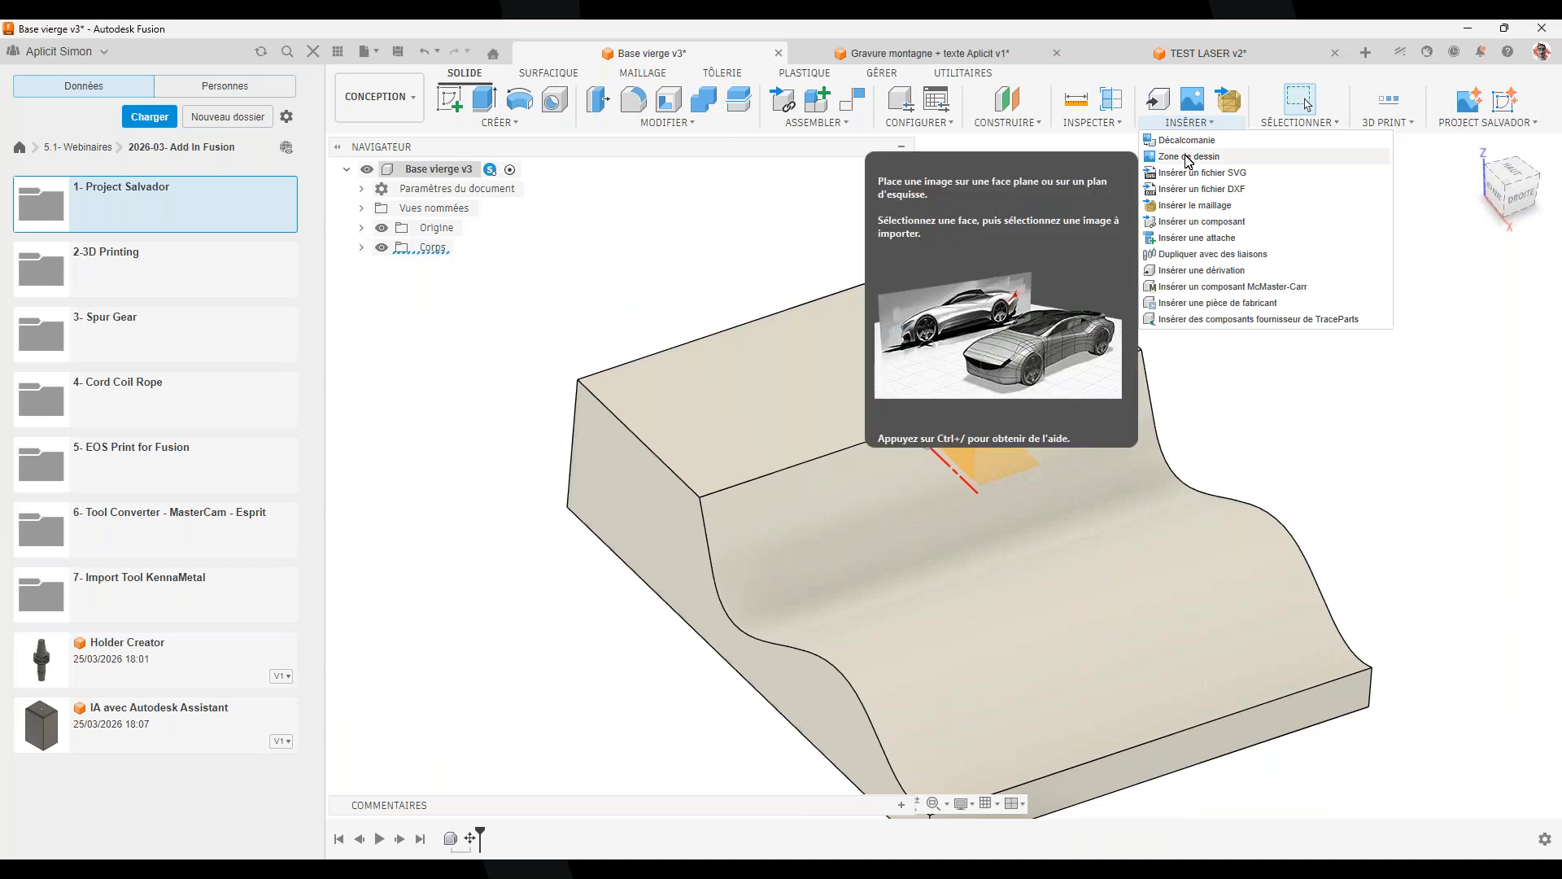
Insert the montagne-paysage image from the Desktop's Webinaire 03-2026 folder as a new canvas
{"action": "left_click", "coordinate": [1193, 157]}
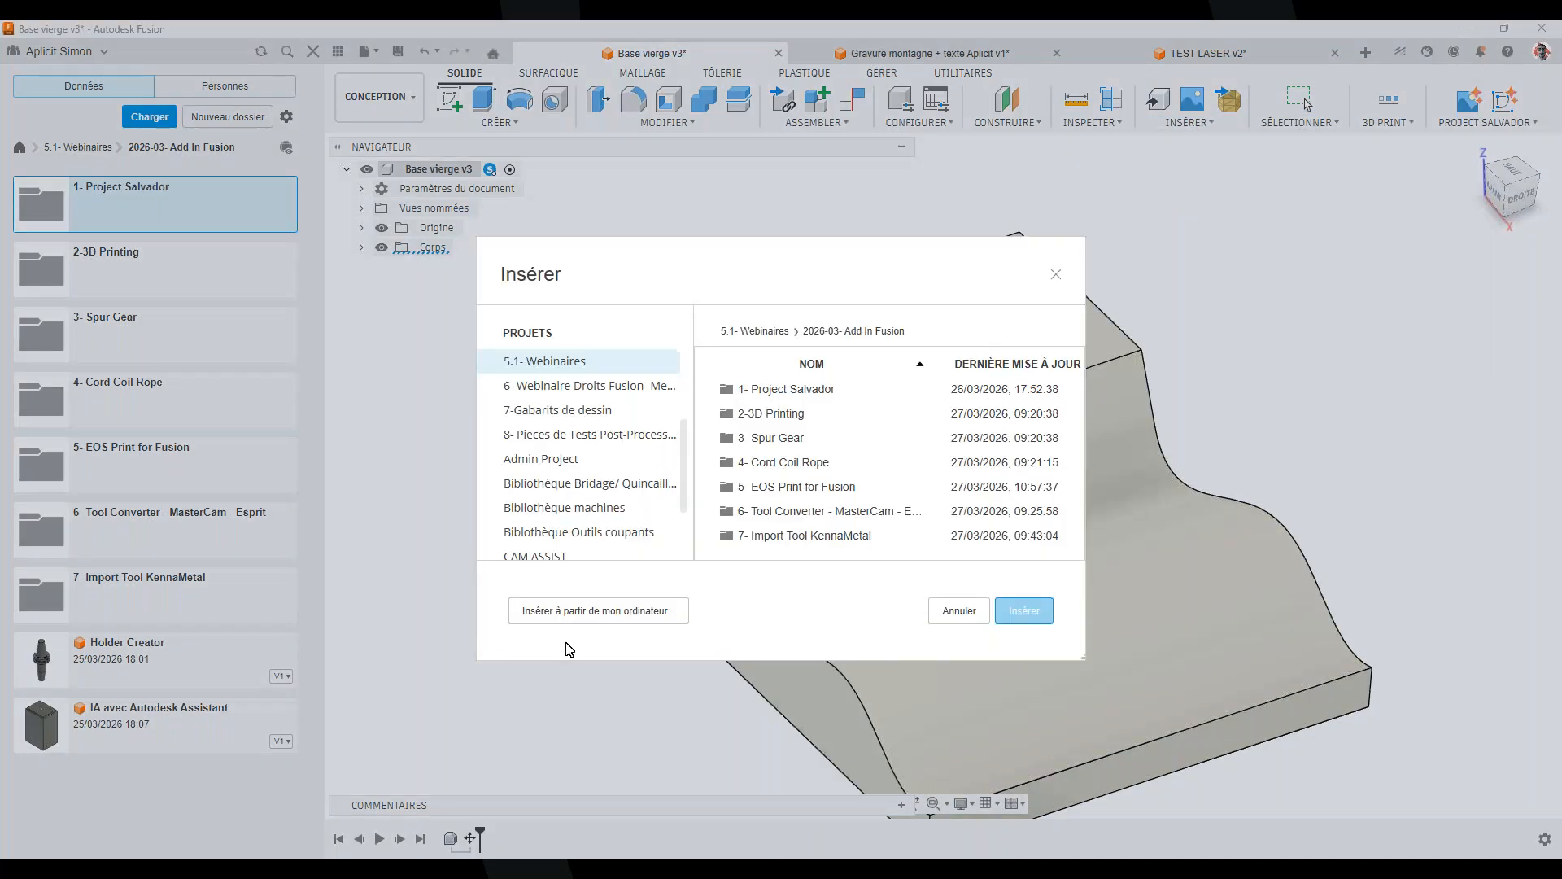
{"action": "left_click", "coordinate": [572, 612]}
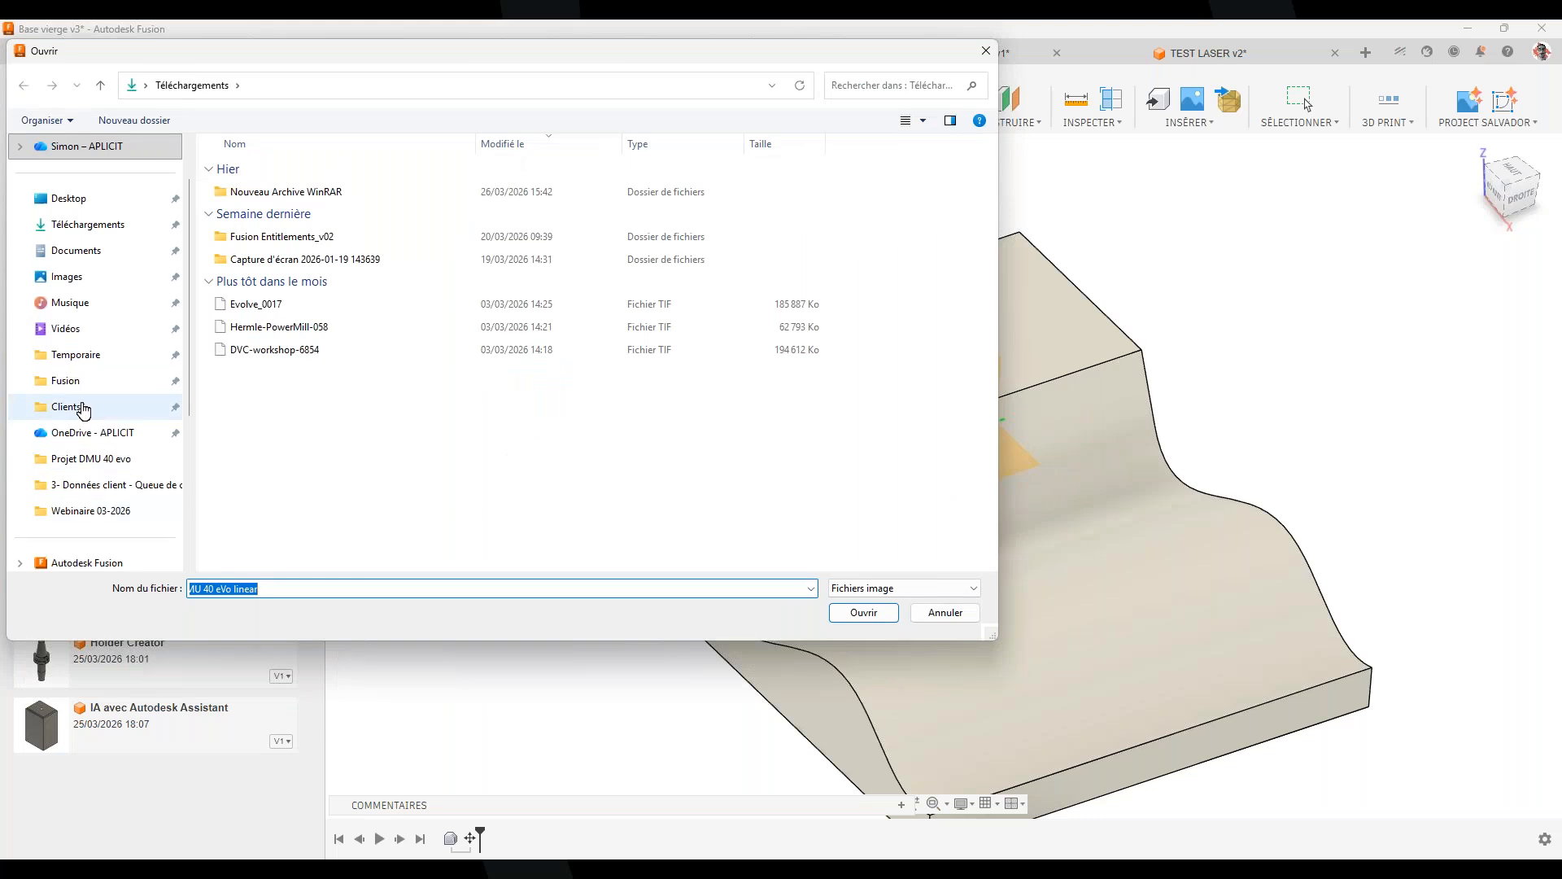
{"action": "scroll", "coordinate": [85, 342], "scroll_direction": "up", "scroll_amount": 2}
{"action": "left_click", "coordinate": [69, 255]}
{"action": "scroll", "coordinate": [430, 403], "scroll_direction": "down", "scroll_amount": 5}
{"action": "double_click", "coordinate": [289, 305]}
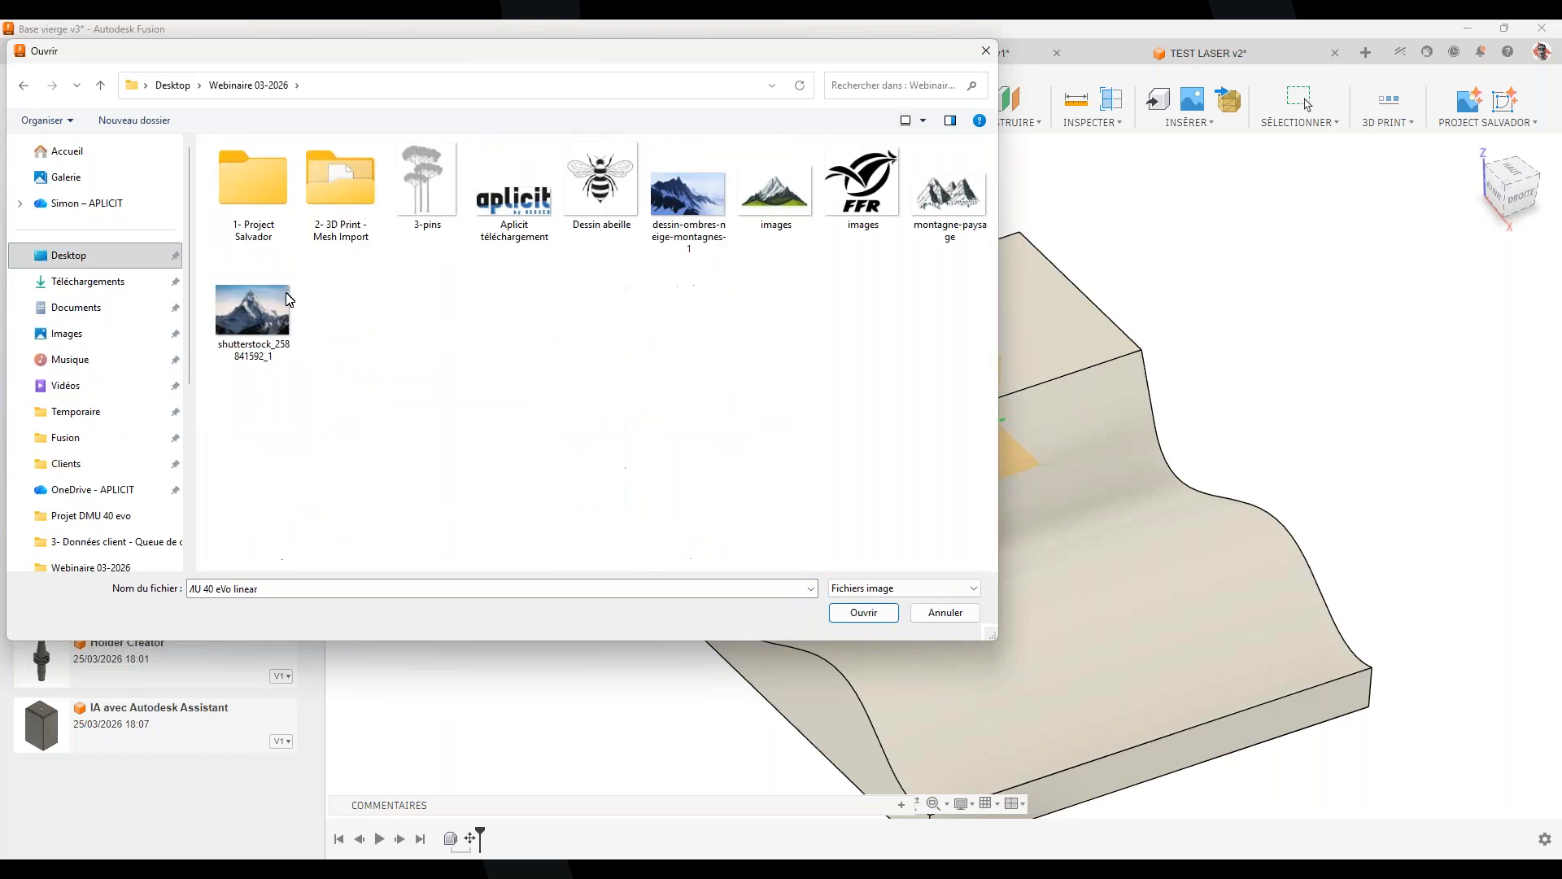
{"action": "left_click", "coordinate": [264, 200]}
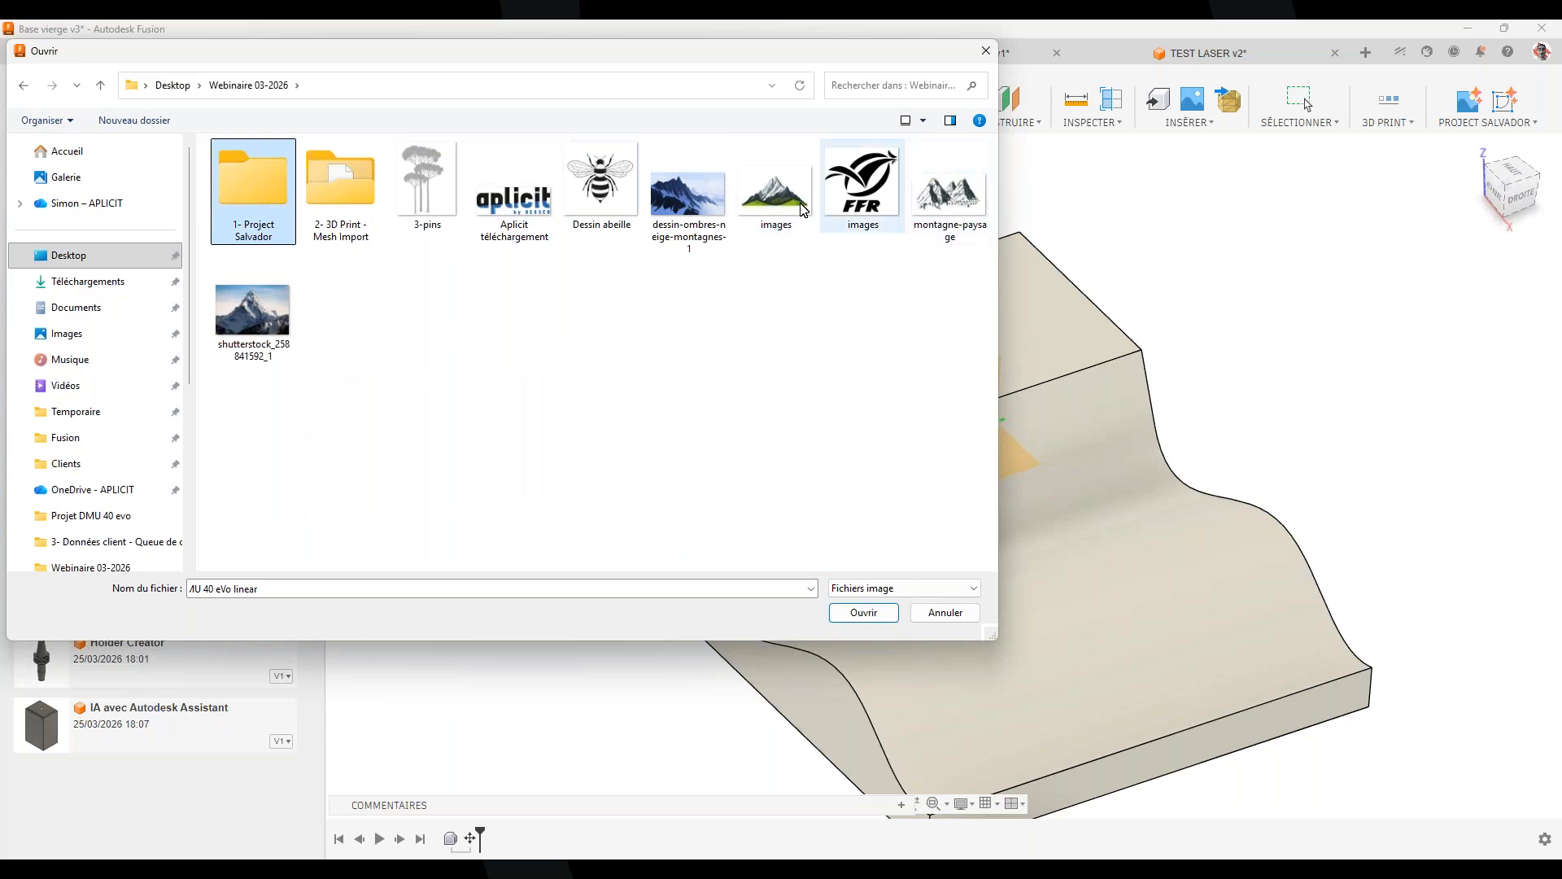
{"action": "double_click", "coordinate": [932, 202]}
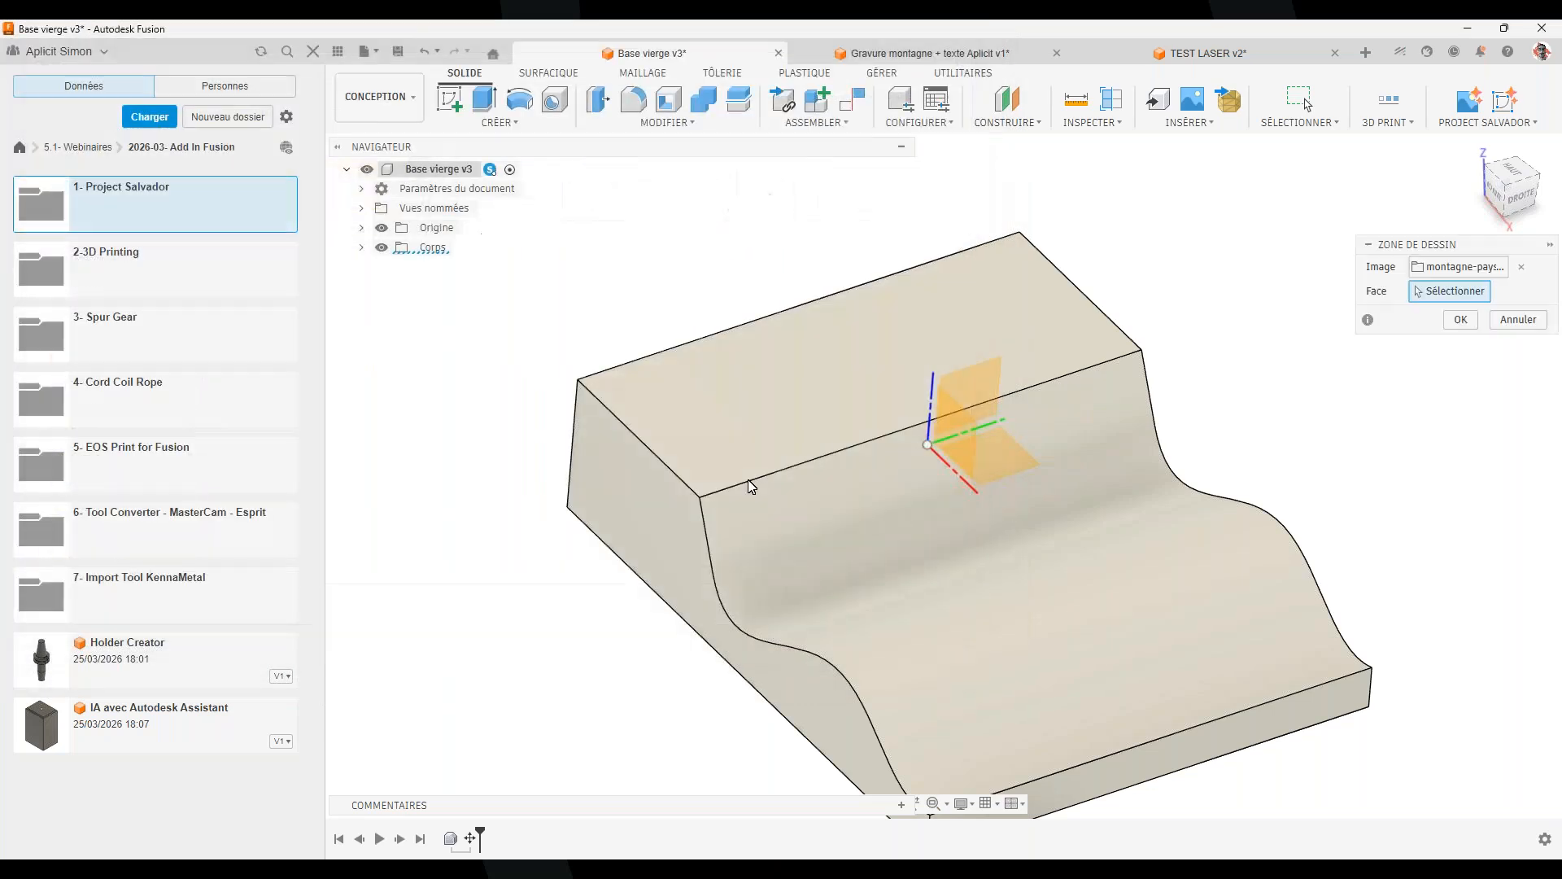
Put the mountain image on the block face, rotated 90°, enlarged, slid 35 mm, and offset -5 mm
{"action": "middle_click_drag", "start_coordinate": [1184, 519], "coordinate": [1213, 359], "text": "shift"}
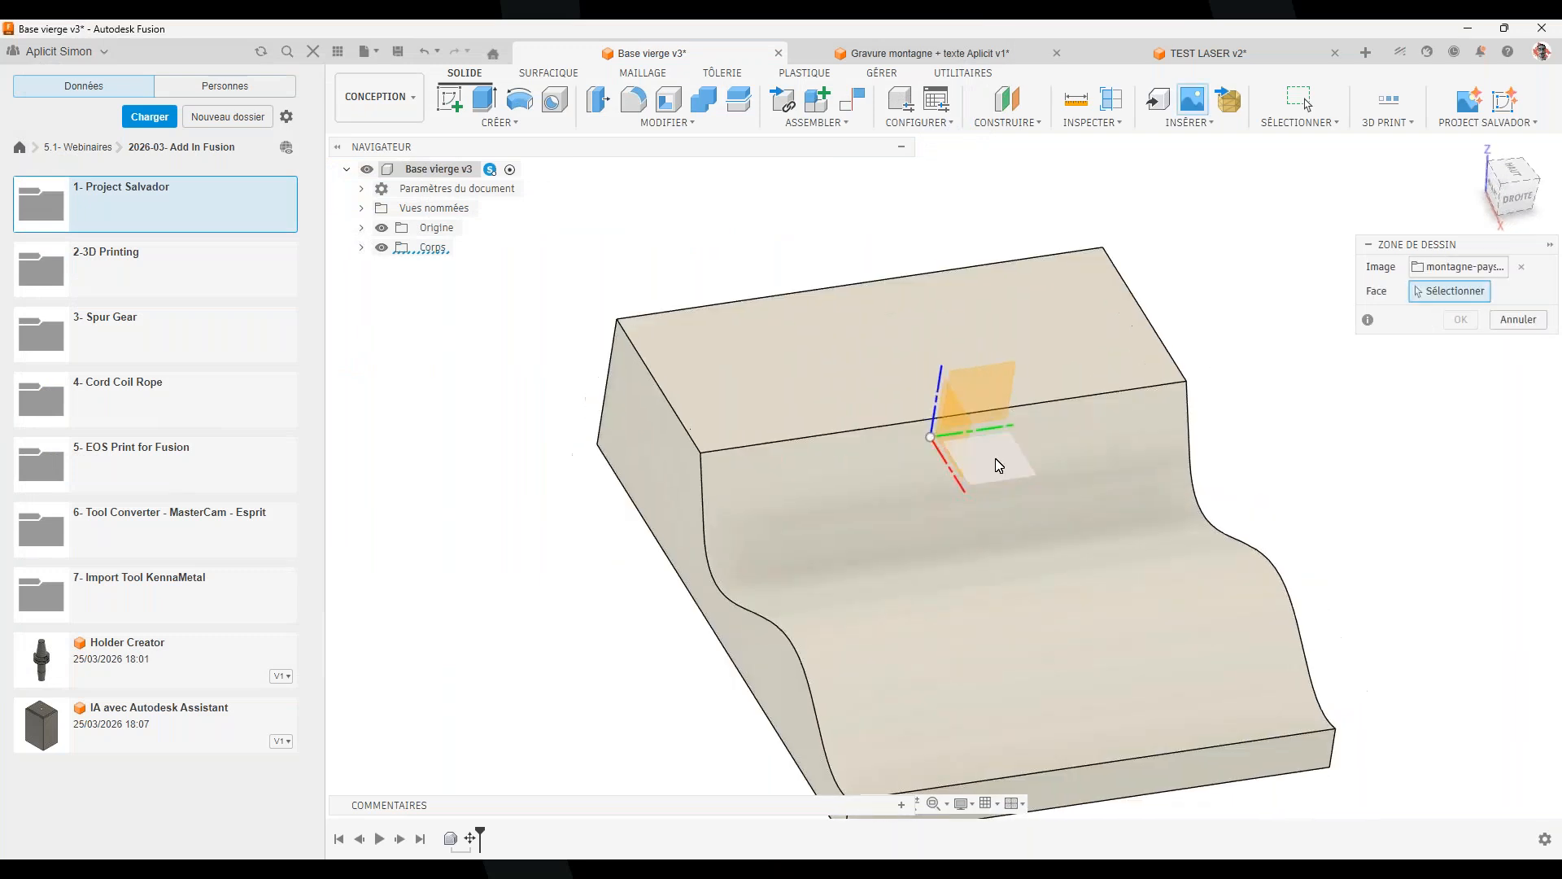
{"action": "left_click", "coordinate": [999, 465]}
{"action": "left_click_drag", "start_coordinate": [1013, 428], "coordinate": [883, 379]}
{"action": "scroll", "coordinate": [933, 433], "scroll_direction": "up", "scroll_amount": 3}
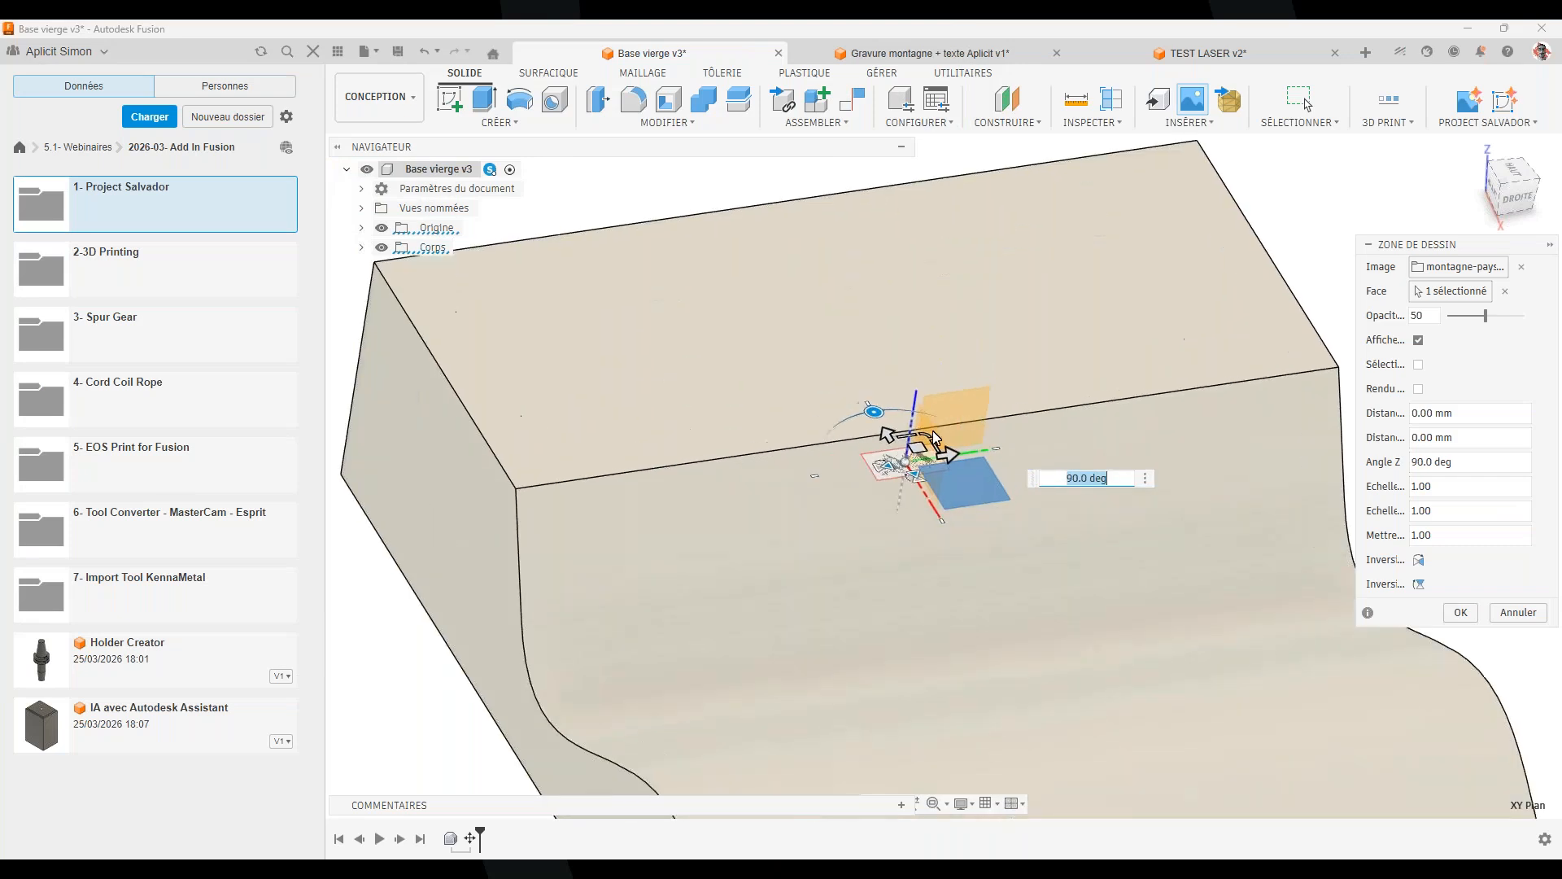
{"action": "left_click_drag", "start_coordinate": [926, 433], "coordinate": [1080, 121]}
{"action": "left_click", "coordinate": [1515, 184]}
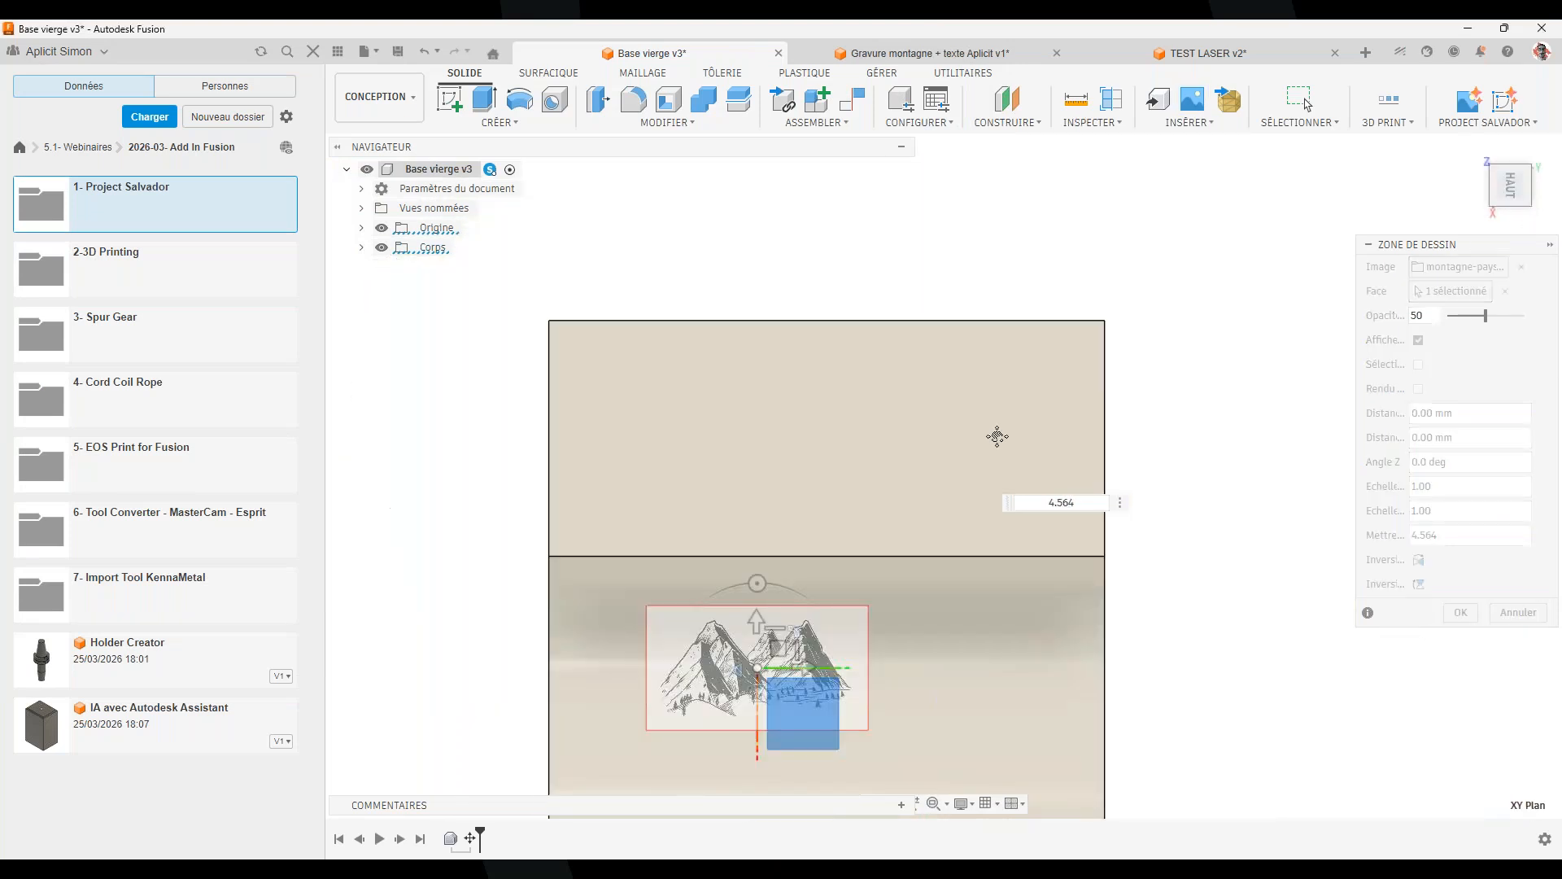
{"action": "left_click_drag", "start_coordinate": [857, 387], "coordinate": [883, 471]}
{"action": "left_click_drag", "start_coordinate": [871, 523], "coordinate": [852, 525]}
Confirm the mountain canvas placement and reframe the block from the front
{"action": "middle_click_drag", "start_coordinate": [913, 659], "coordinate": [1138, 529], "text": "shift"}
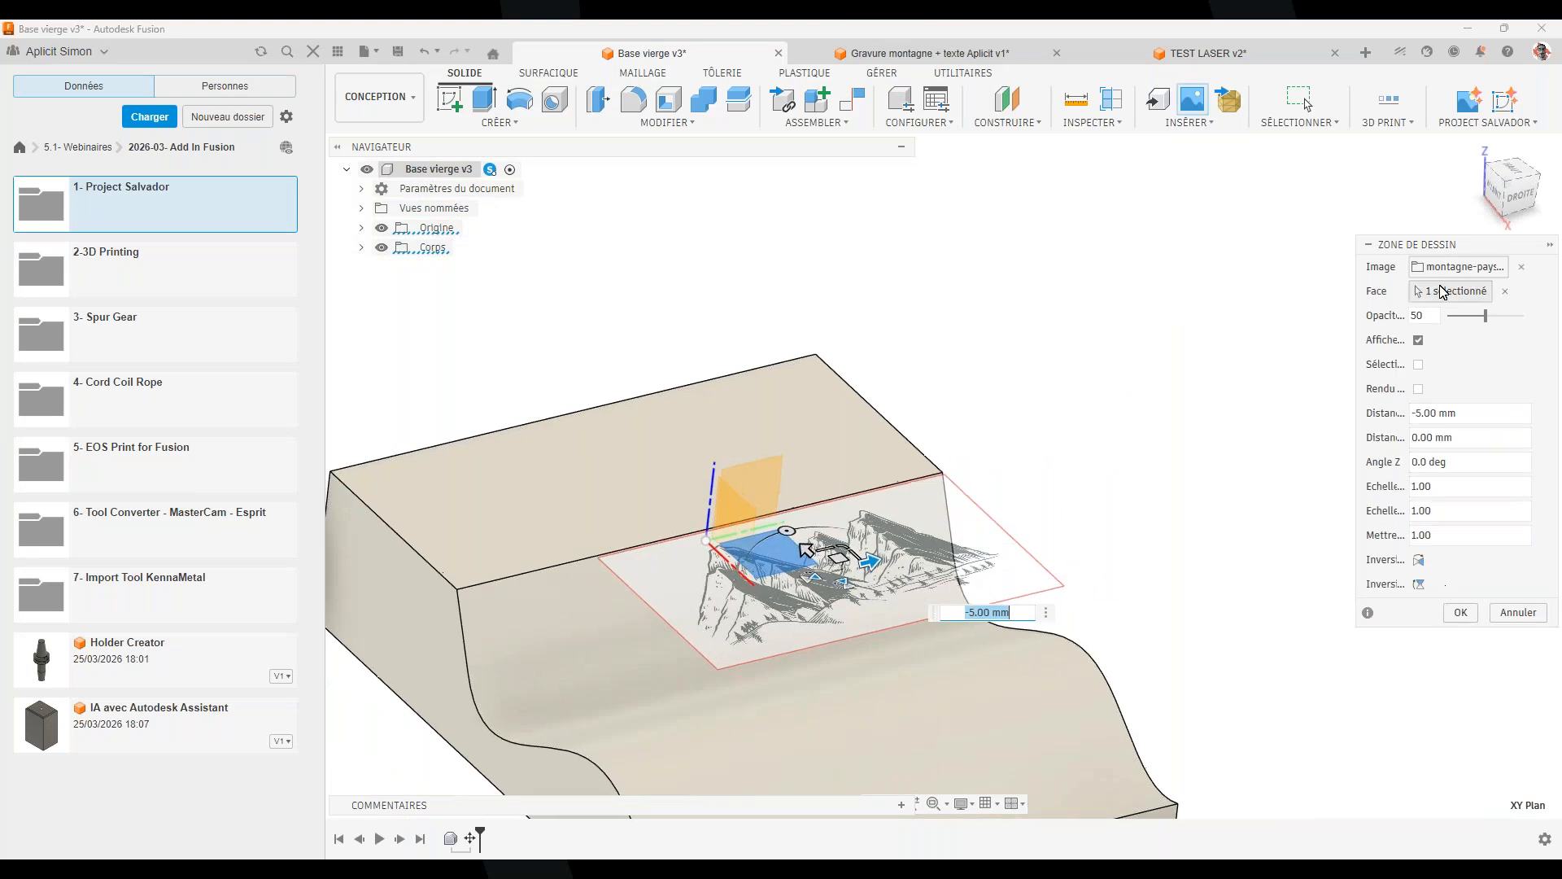
{"action": "left_click", "coordinate": [1460, 614]}
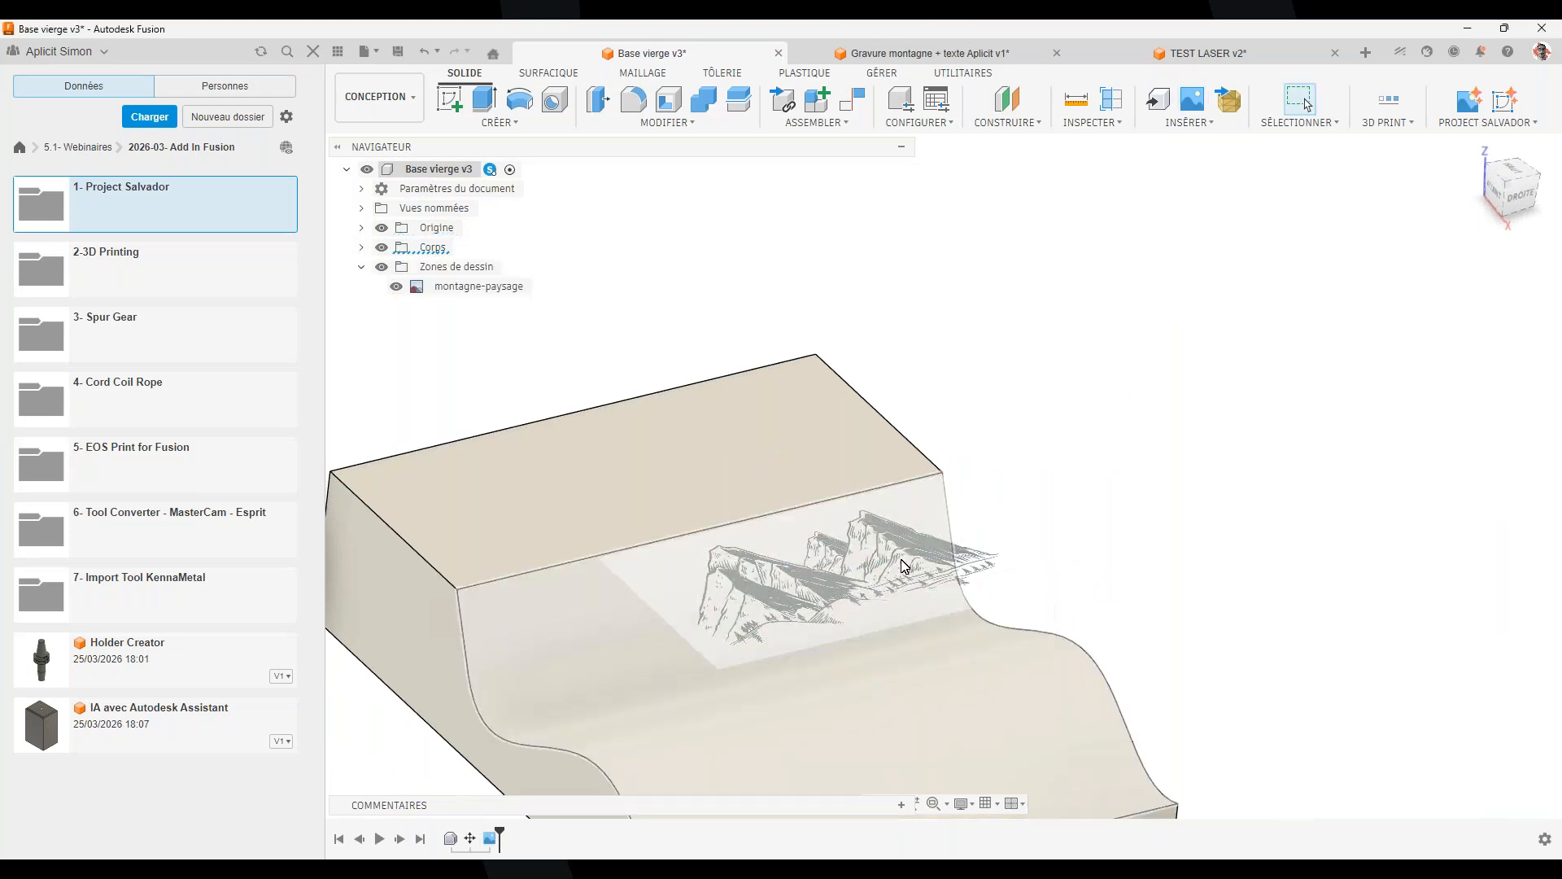
{"action": "scroll", "coordinate": [910, 544], "scroll_direction": "down", "scroll_amount": 3}
{"action": "middle_click_drag", "start_coordinate": [899, 608], "coordinate": [866, 675], "text": "shift"}
{"action": "middle_click", "coordinate": [872, 541], "text": "shift"}
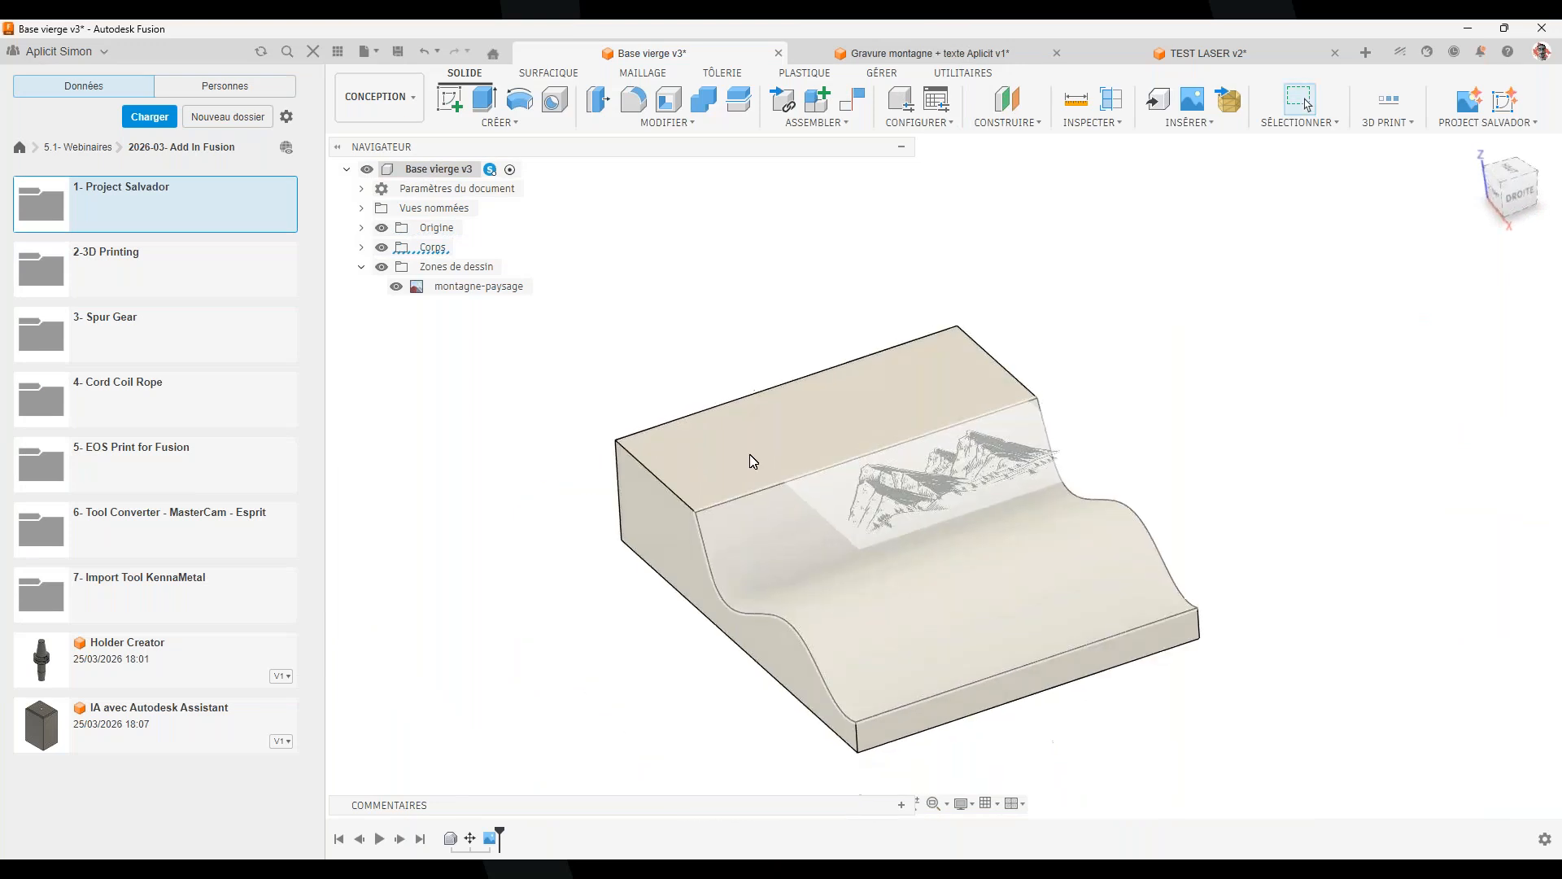
{"action": "left_click", "coordinate": [1495, 122]}
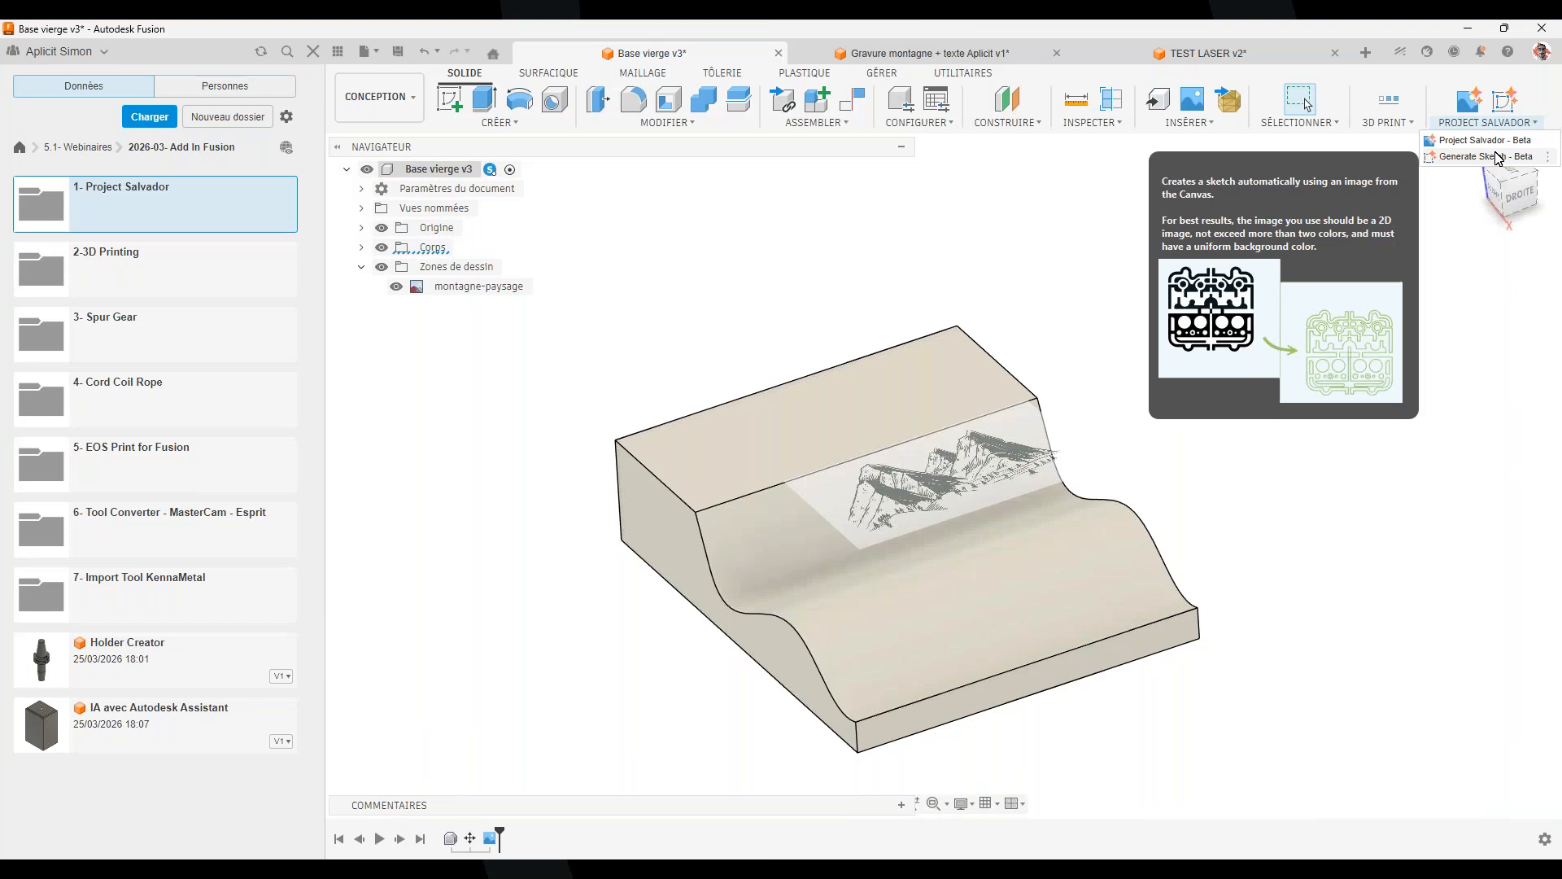
Run Generate Sketch - Beta on the montagne-paysage canvas to trace the mountain outlines
{"action": "left_click", "coordinate": [1496, 157]}
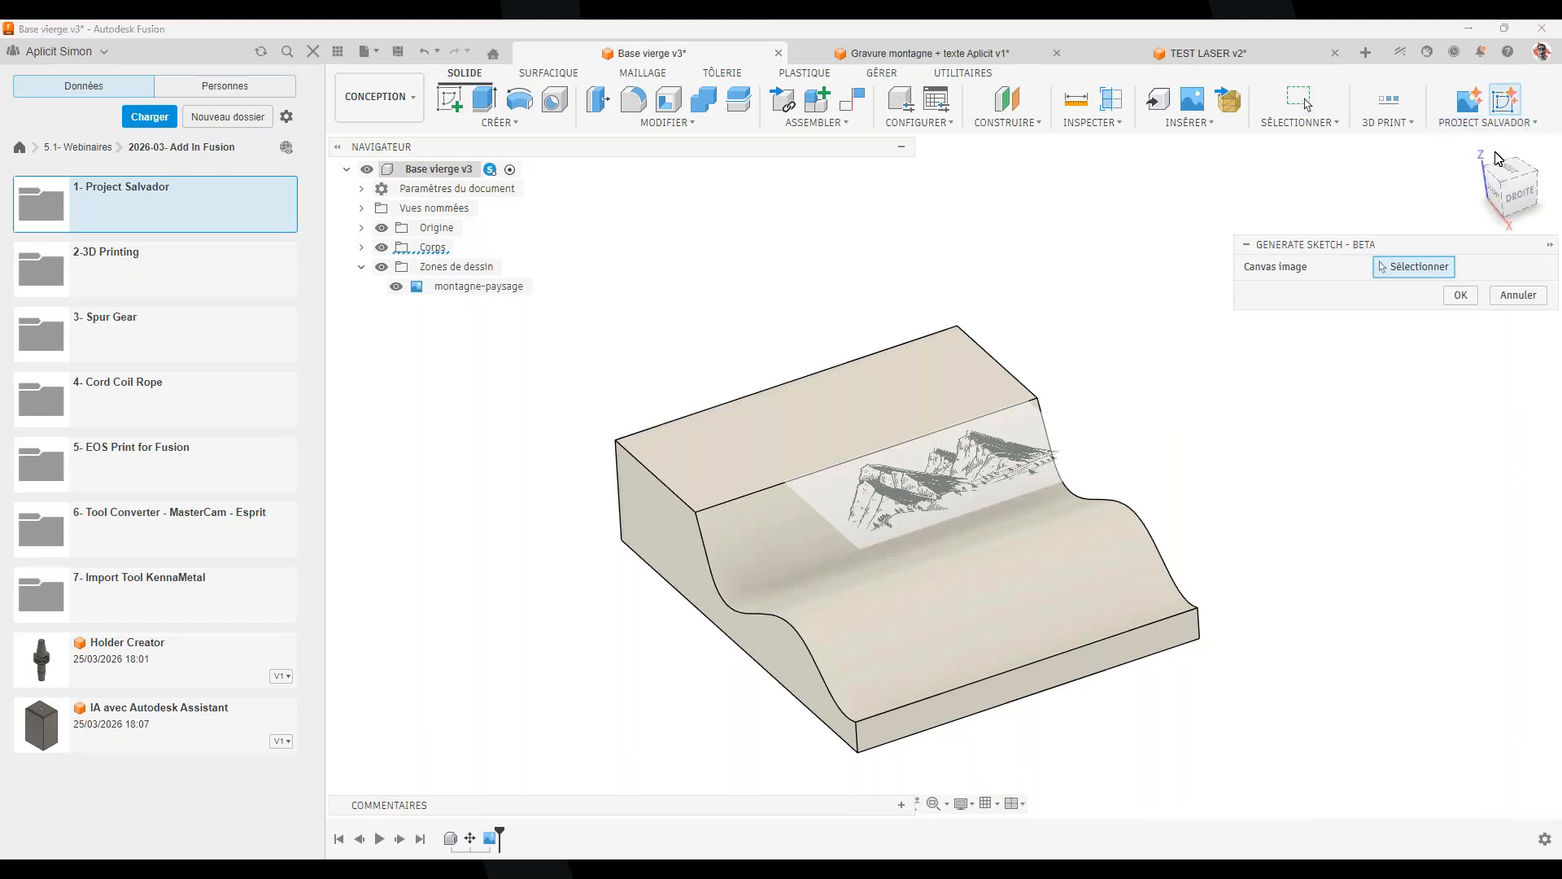
{"action": "left_click", "coordinate": [935, 476]}
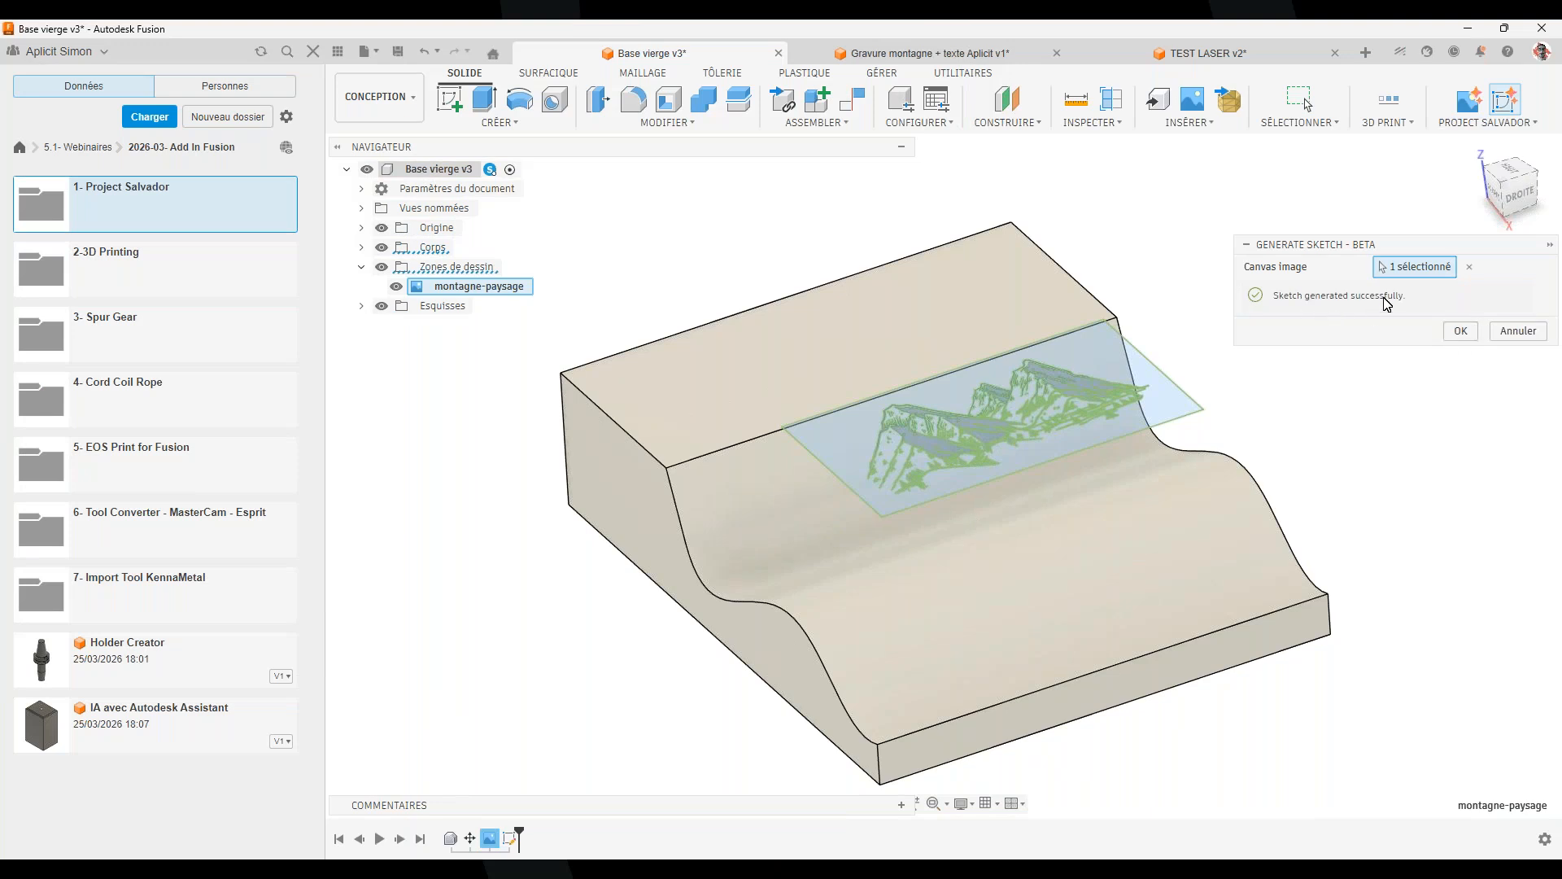
{"action": "left_click", "coordinate": [1461, 332]}
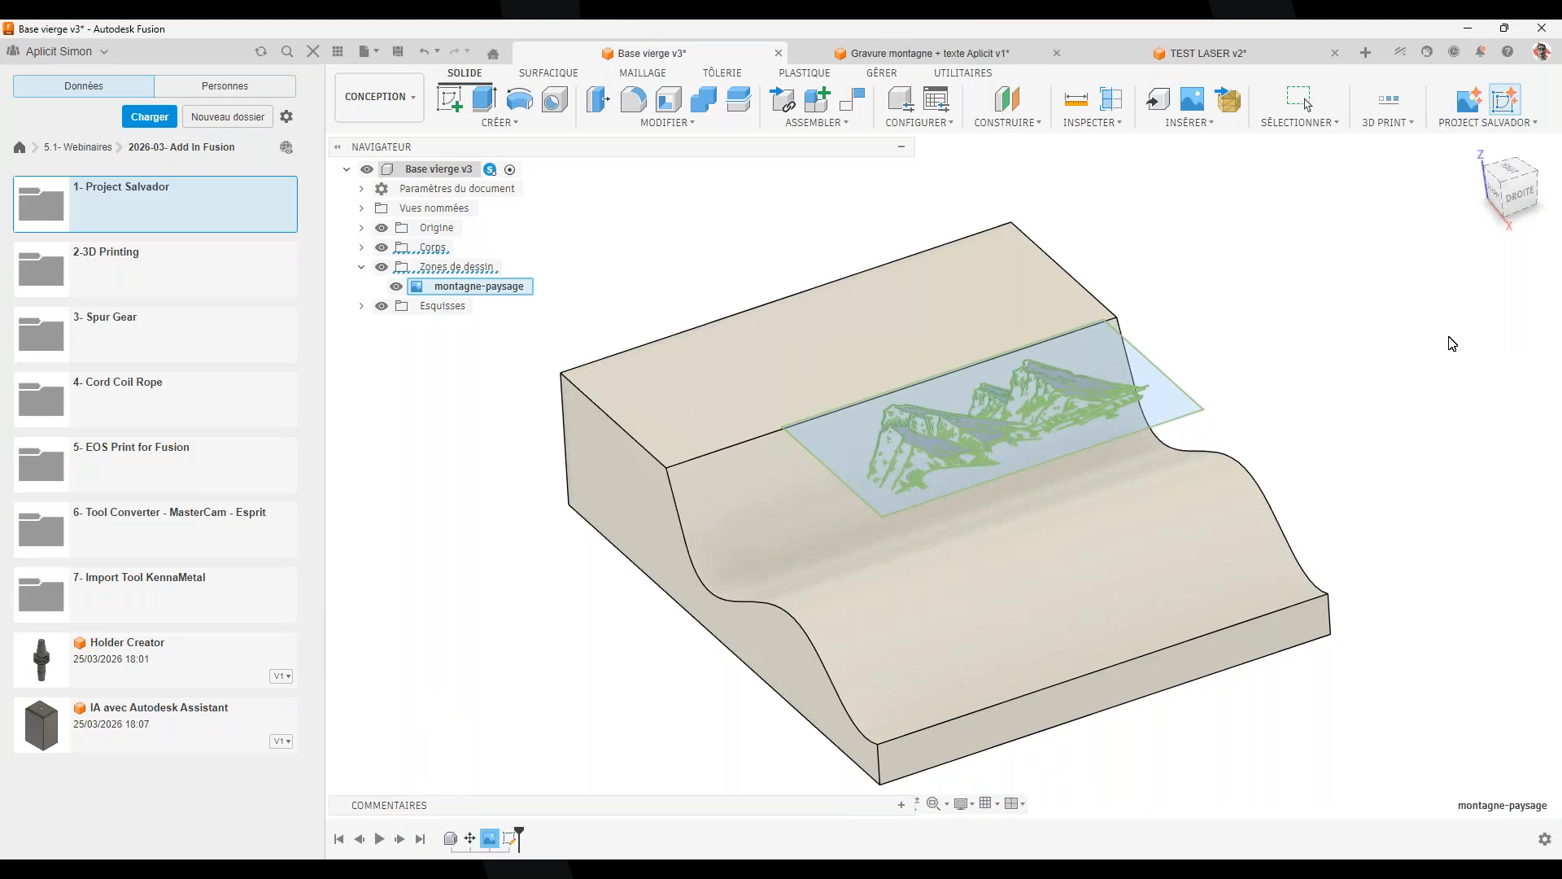
{"action": "middle_click_drag", "start_coordinate": [1235, 550], "coordinate": [1188, 553], "text": "shift"}
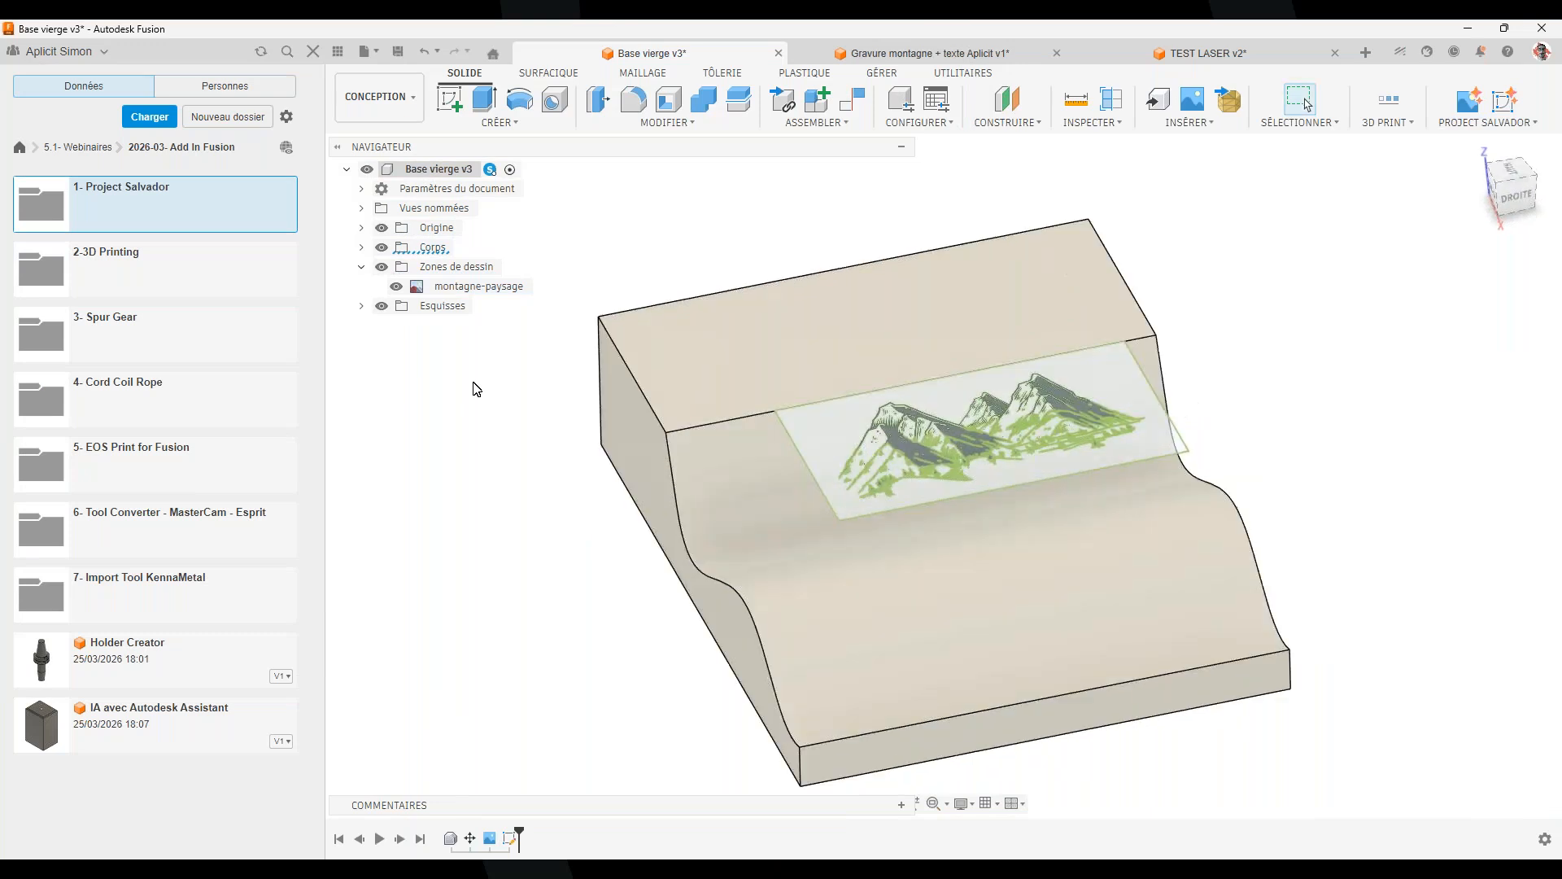
{"action": "left_click", "coordinate": [400, 290]}
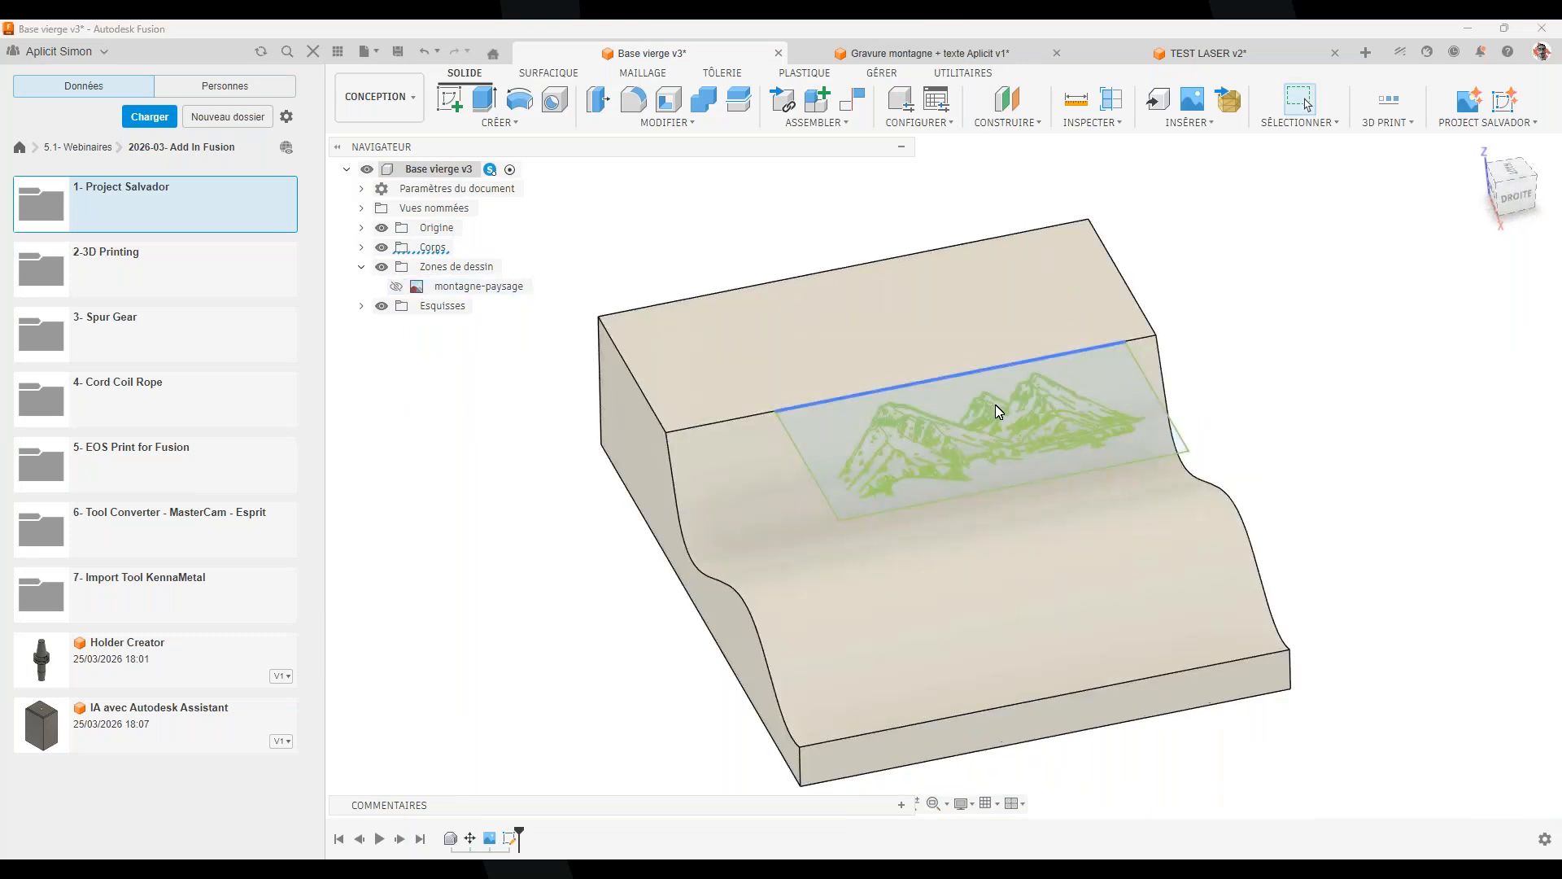
{"action": "scroll", "coordinate": [994, 404], "scroll_direction": "up", "scroll_amount": 4}
{"action": "middle_click_drag", "start_coordinate": [1002, 629], "coordinate": [1074, 607], "text": "shift"}
{"action": "left_click", "coordinate": [1506, 181]}
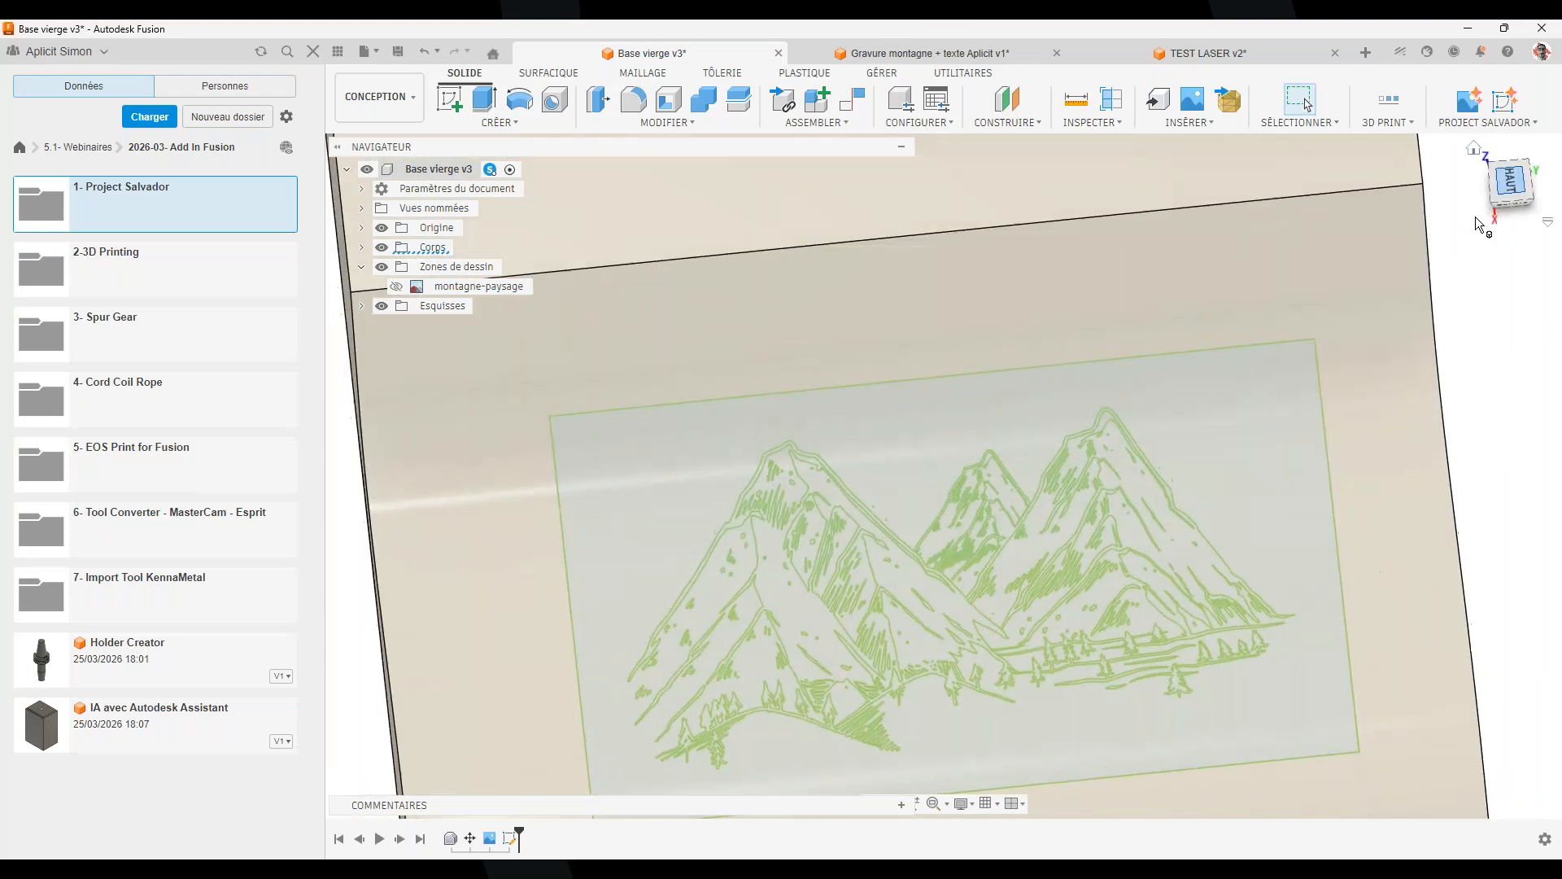
{"action": "middle_click_drag", "start_coordinate": [1084, 531], "coordinate": [955, 511], "text": "shift"}
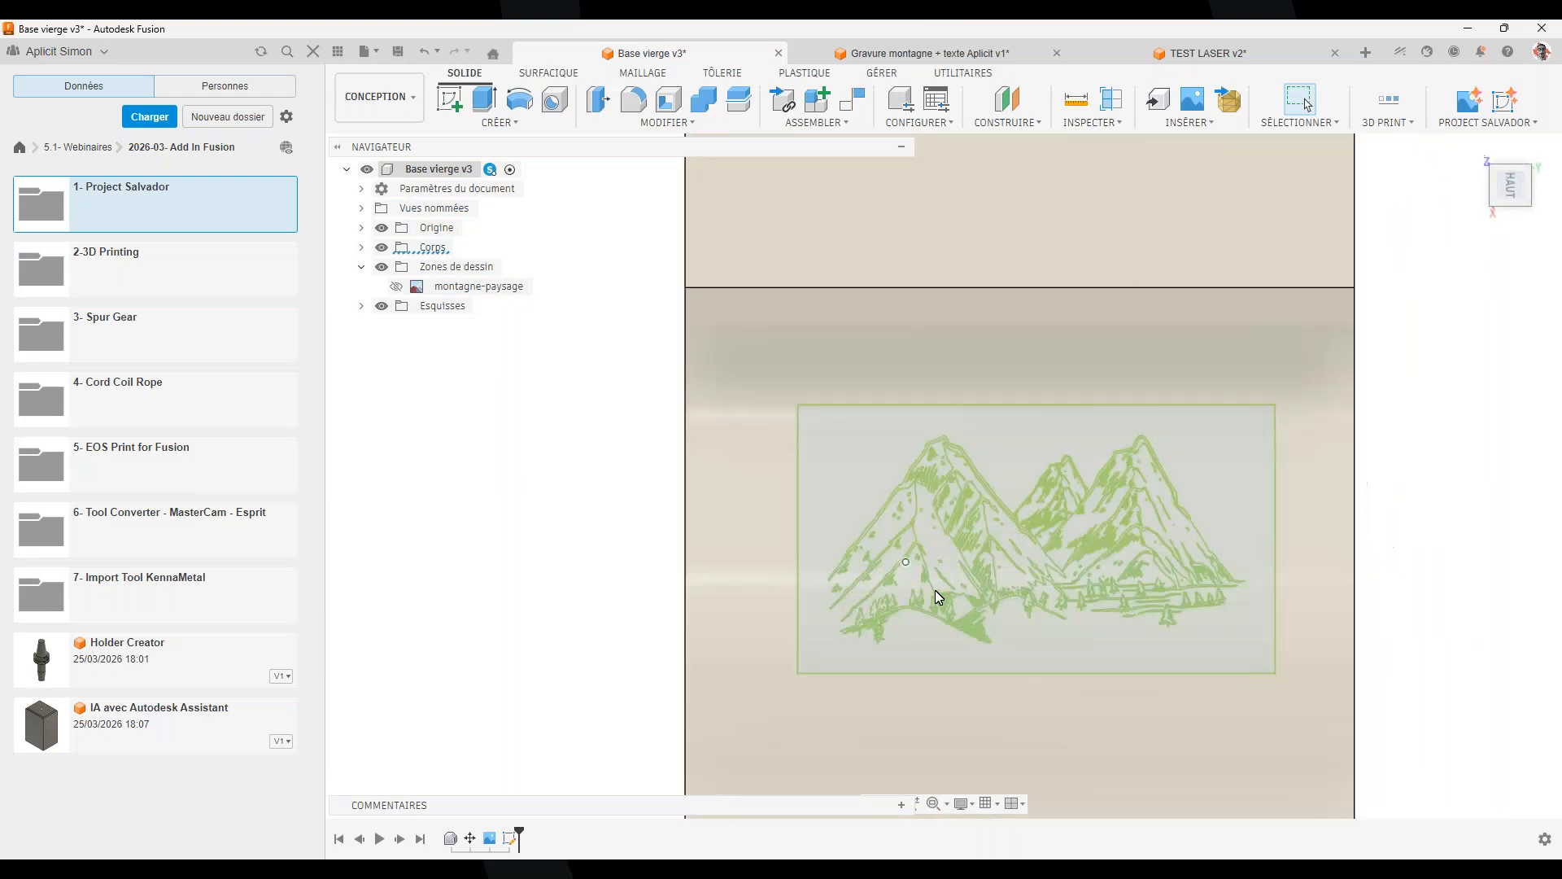
{"action": "middle_click_drag", "start_coordinate": [1029, 725], "coordinate": [1045, 594], "text": "shift"}
{"action": "scroll", "coordinate": [1062, 547], "scroll_direction": "up", "scroll_amount": 3}
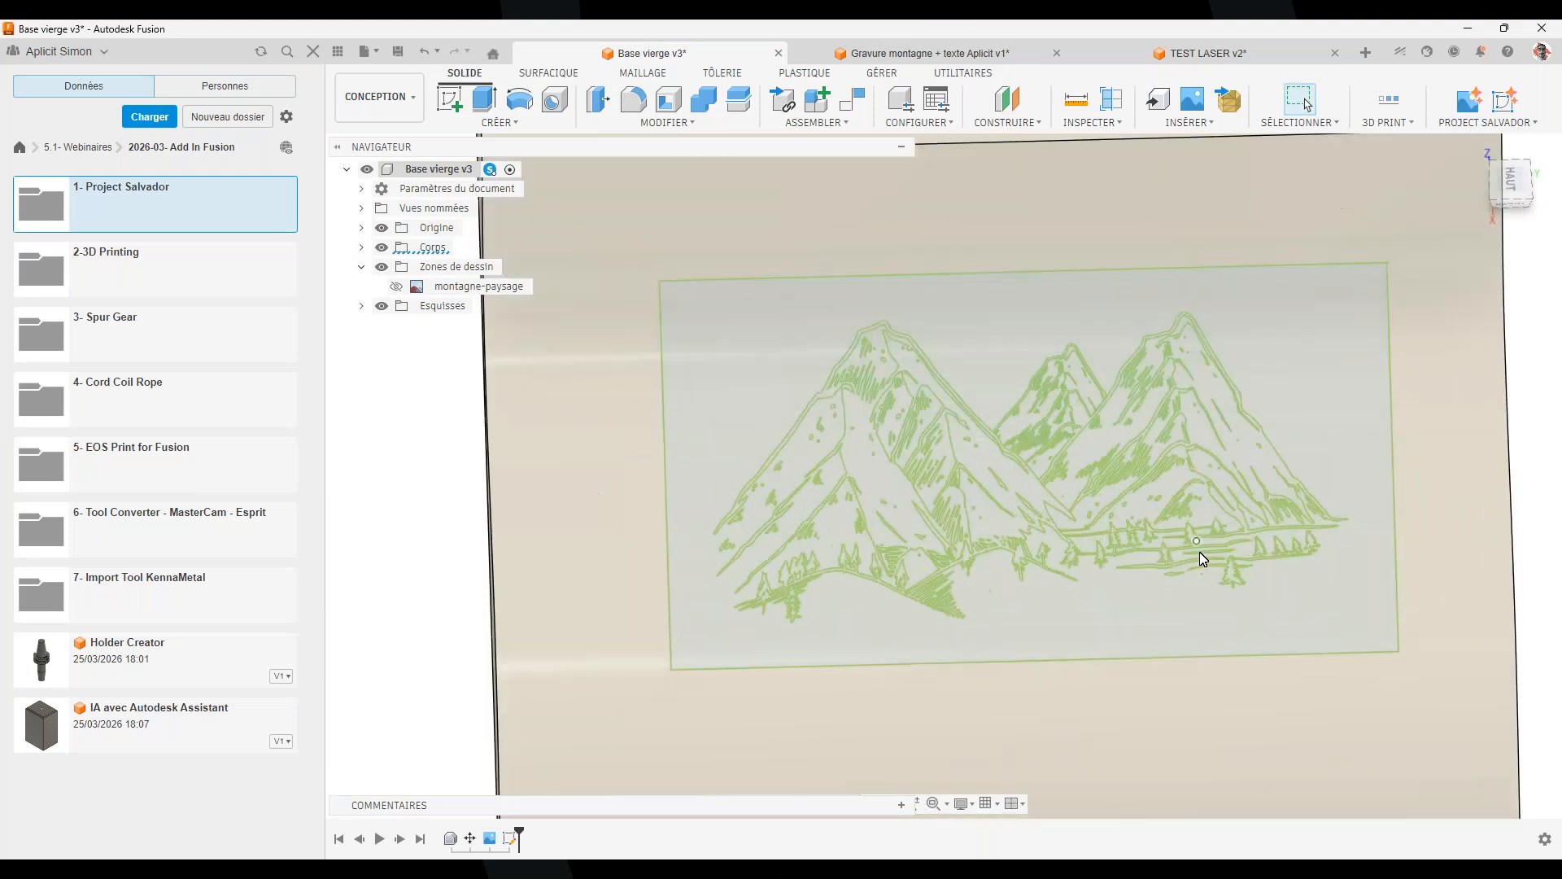
{"action": "scroll", "coordinate": [1203, 557], "scroll_direction": "down", "scroll_amount": 5}
{"action": "mouse_move", "coordinate": [1106, 715]}
{"action": "middle_mouse_down", "text": "shift"}
{"action": "mouse_move", "coordinate": [1126, 505]}
{"action": "mouse_move", "coordinate": [1022, 768]}
{"action": "mouse_move", "coordinate": [1148, 722]}
{"action": "mouse_move", "coordinate": [962, 673]}
{"action": "mouse_move", "coordinate": [791, 550]}
{"action": "middle_mouse_up", "text": "shift"}
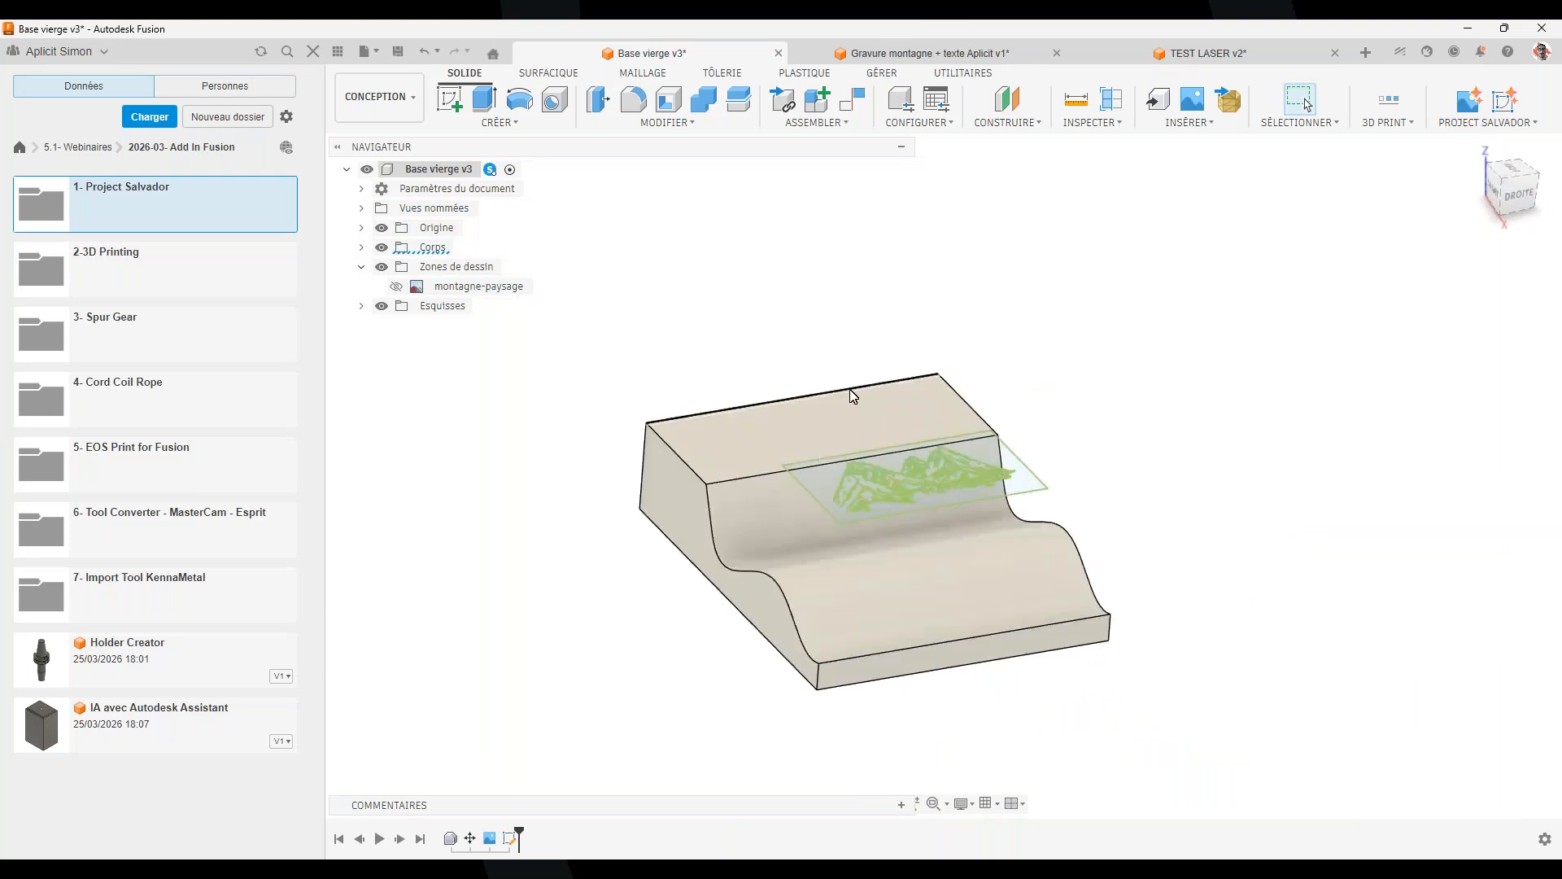
{"action": "scroll", "coordinate": [853, 397], "scroll_direction": "up", "scroll_amount": 2}
Start an Emboss (Gravure en relief) feature from the Create menu
{"action": "left_click", "coordinate": [499, 122]}
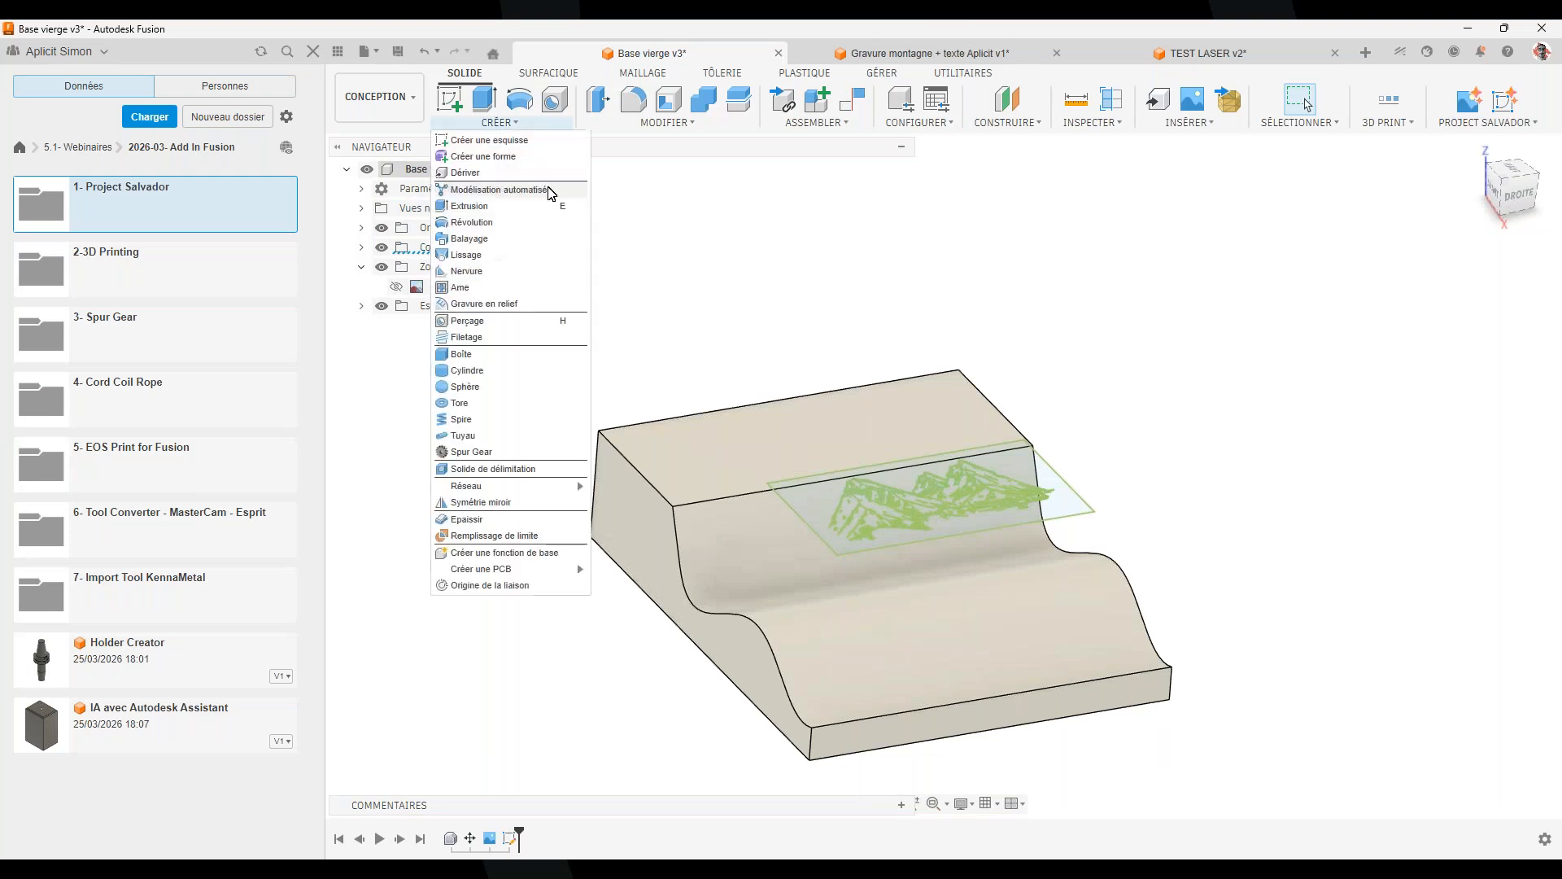
{"action": "left_click", "coordinate": [1328, 376]}
{"action": "scroll", "coordinate": [960, 464], "scroll_direction": "up", "scroll_amount": 2}
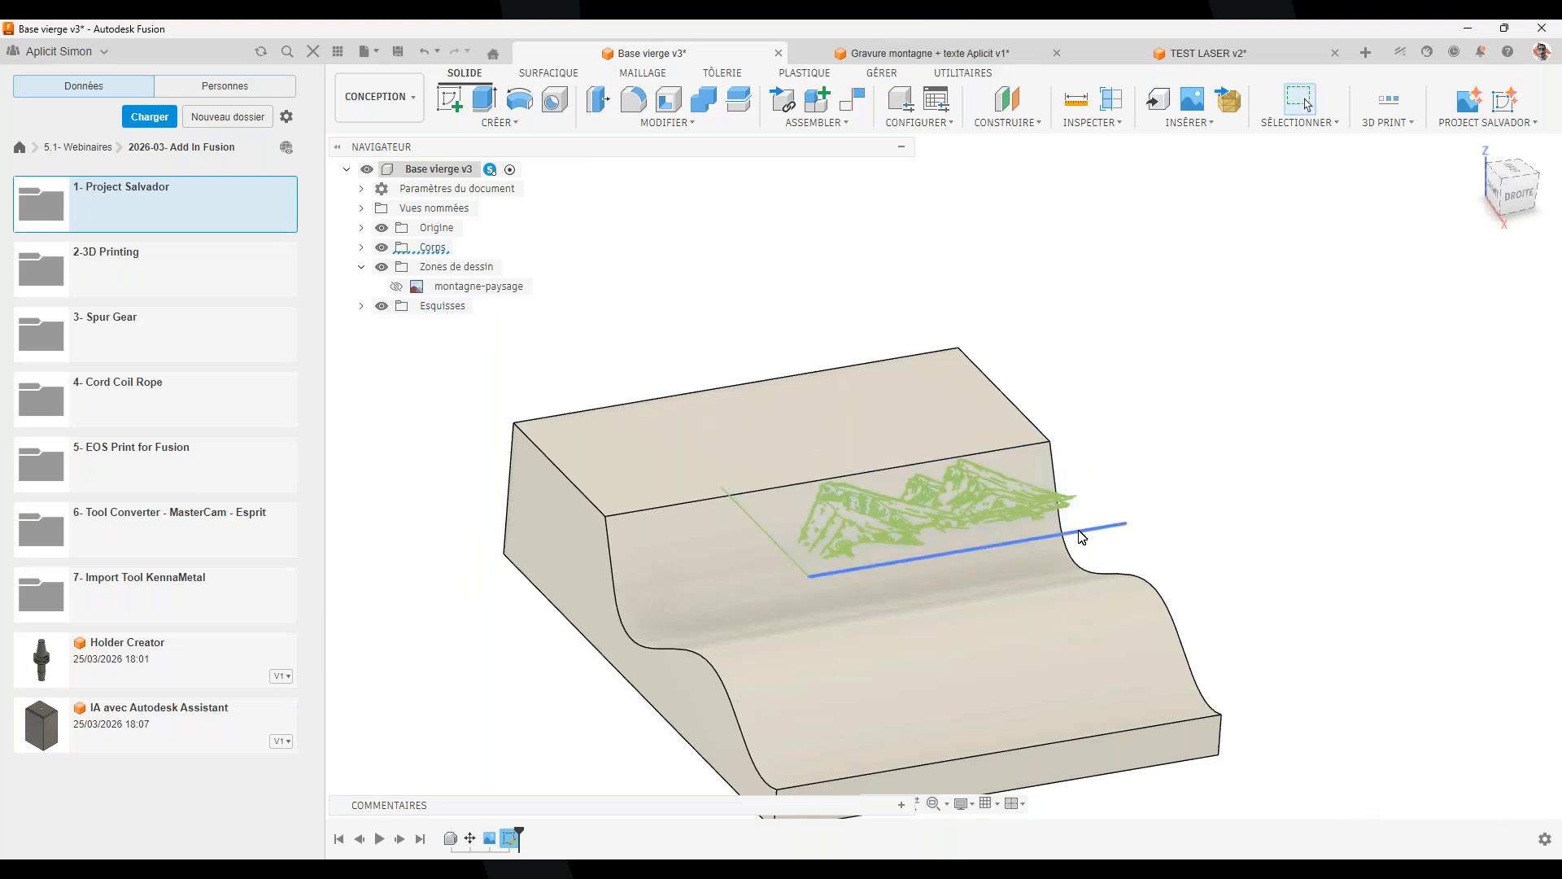
{"action": "left_click", "coordinate": [765, 533]}
{"action": "left_click", "coordinate": [1123, 401]}
{"action": "left_click", "coordinate": [491, 124]}
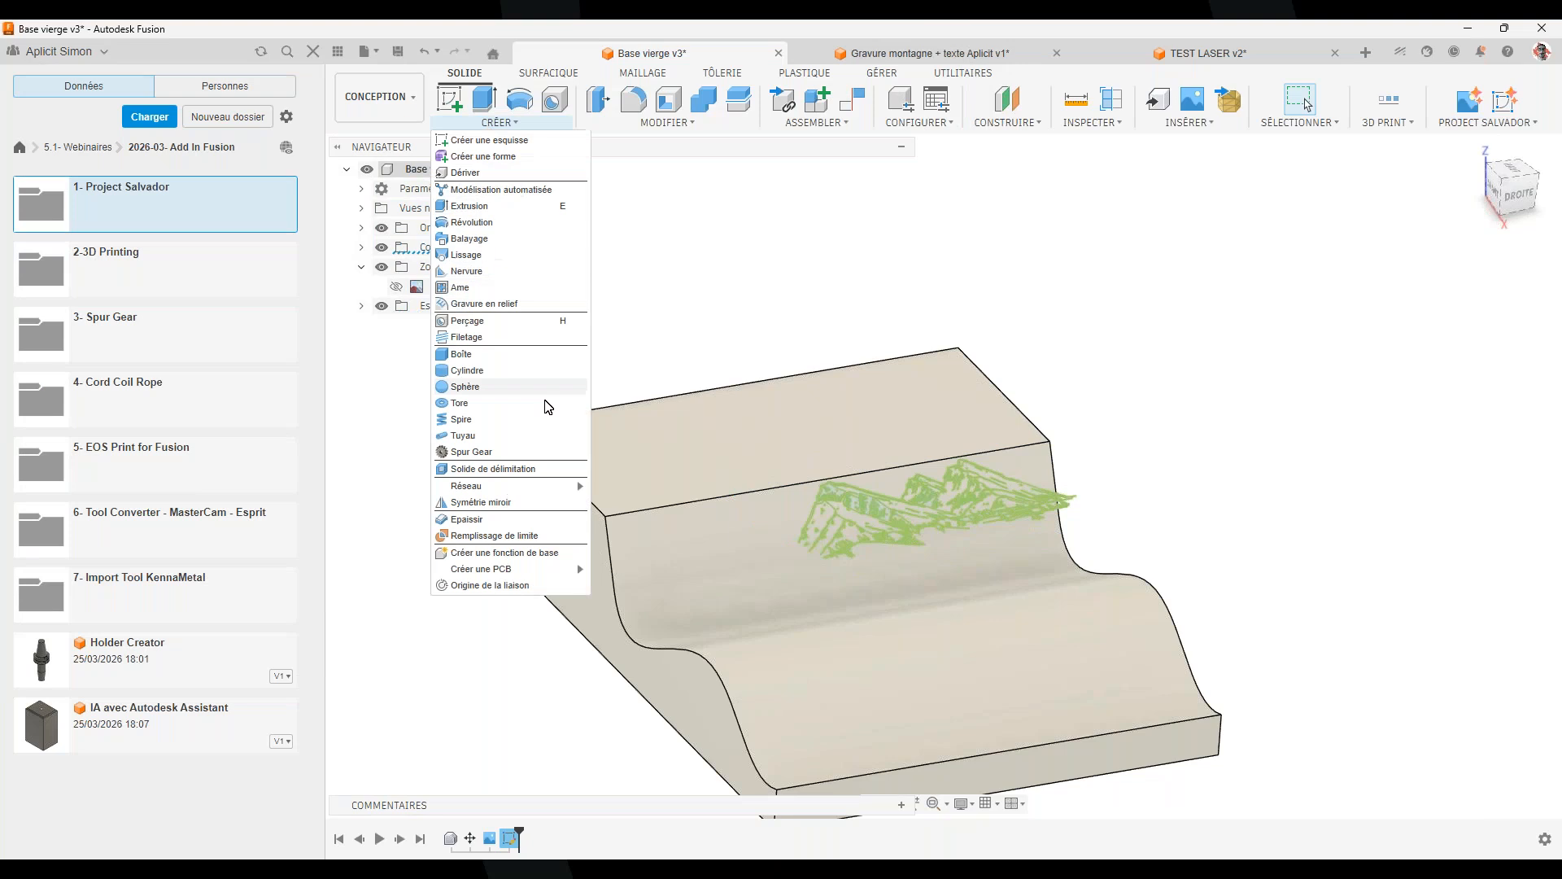
{"action": "left_click", "coordinate": [521, 307]}
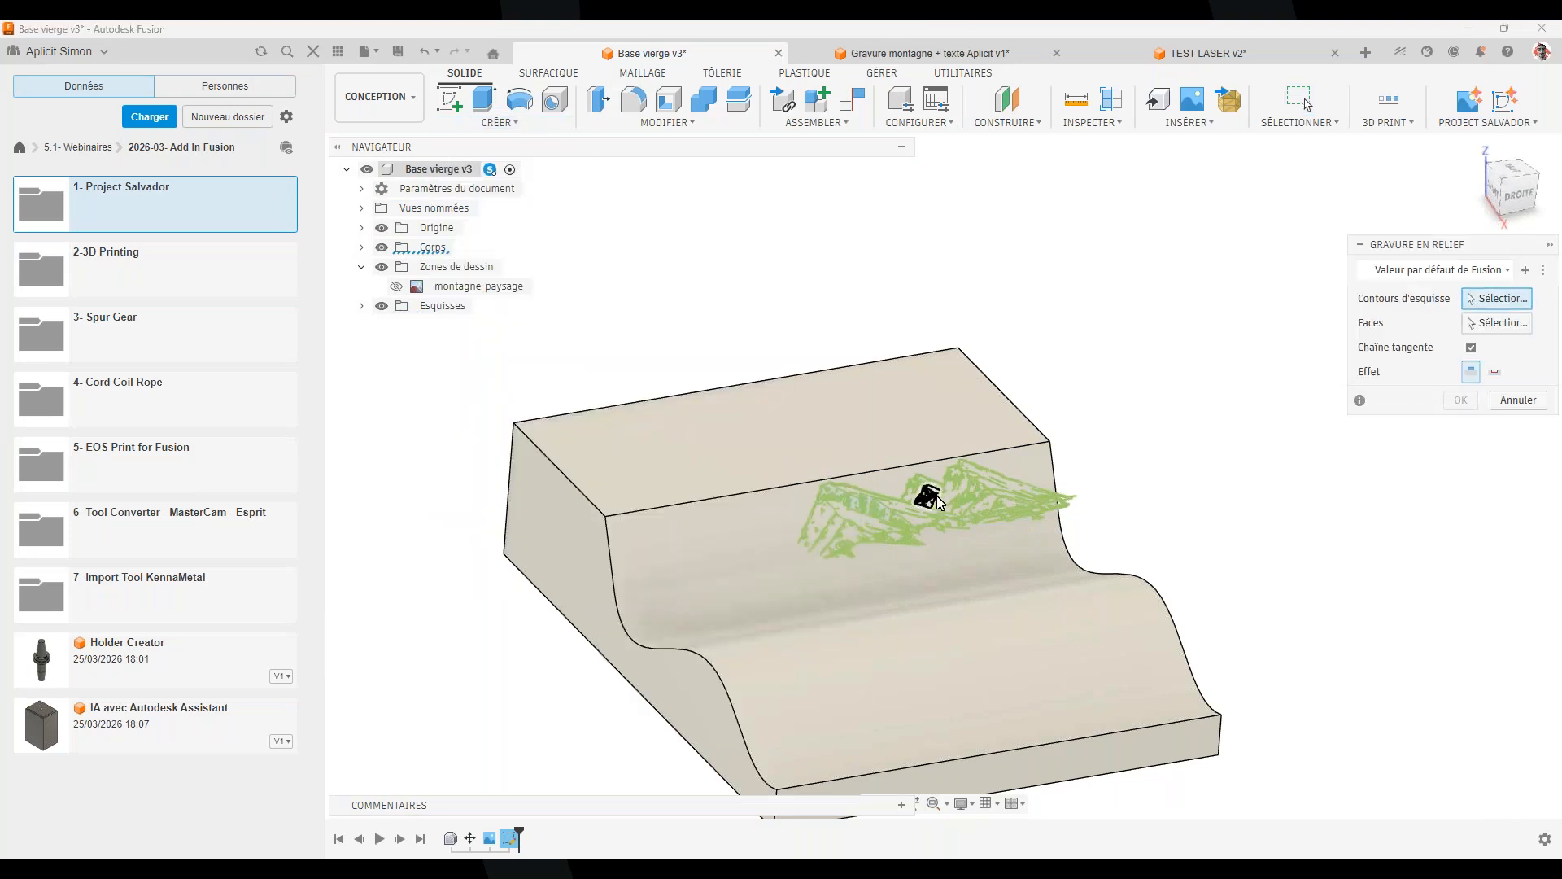
Window-select the mountain sketch contours, then clear the selection to start over
{"action": "left_click_drag", "start_coordinate": [705, 414], "coordinate": [1152, 587]}
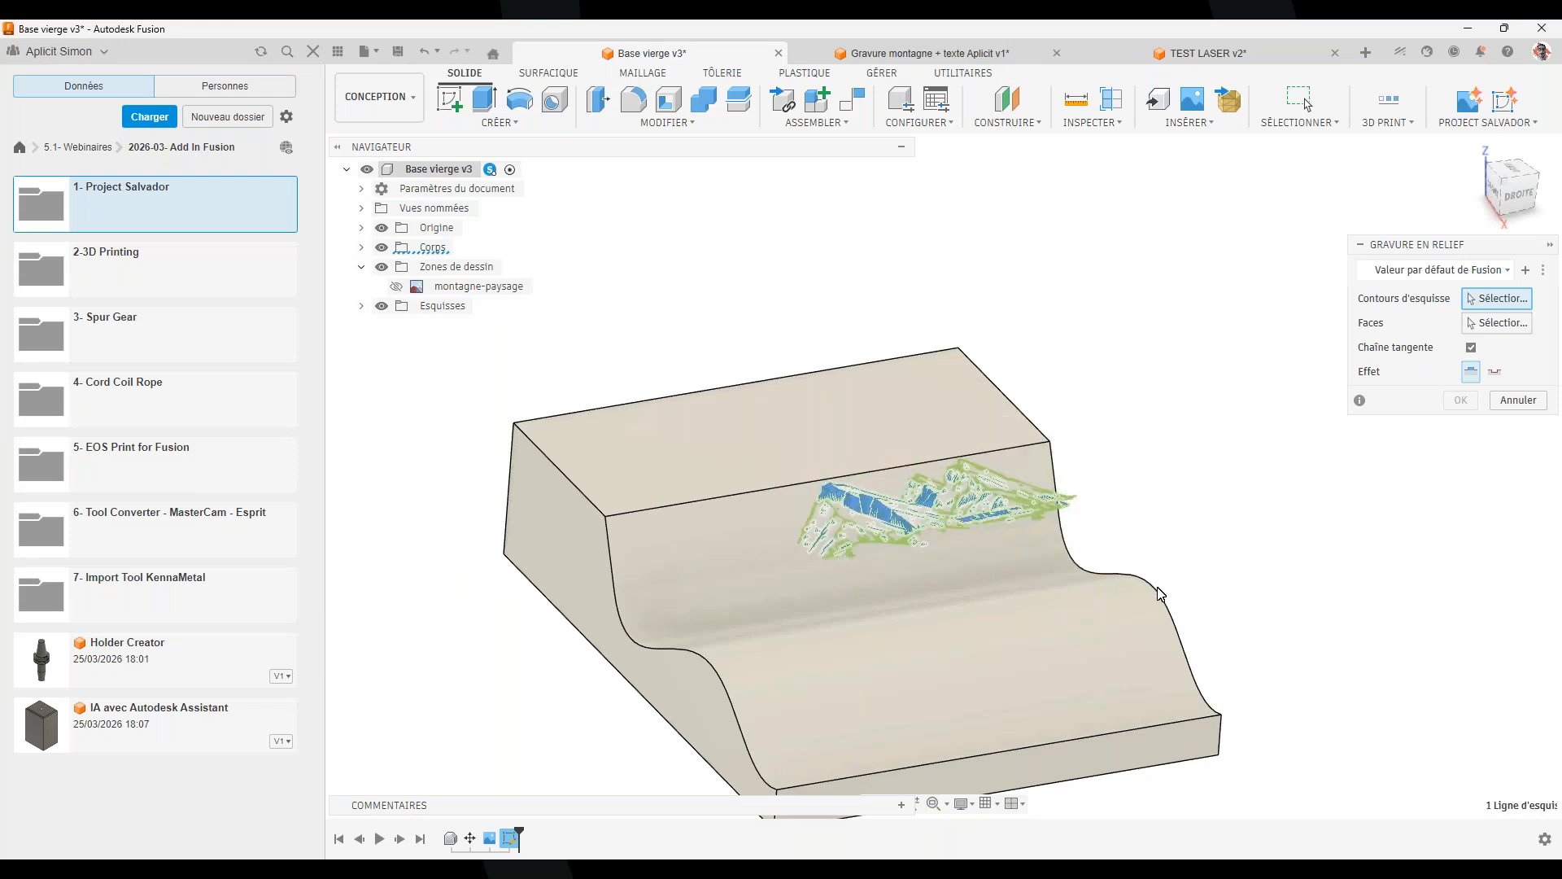
{"action": "left_click", "coordinate": [1484, 326]}
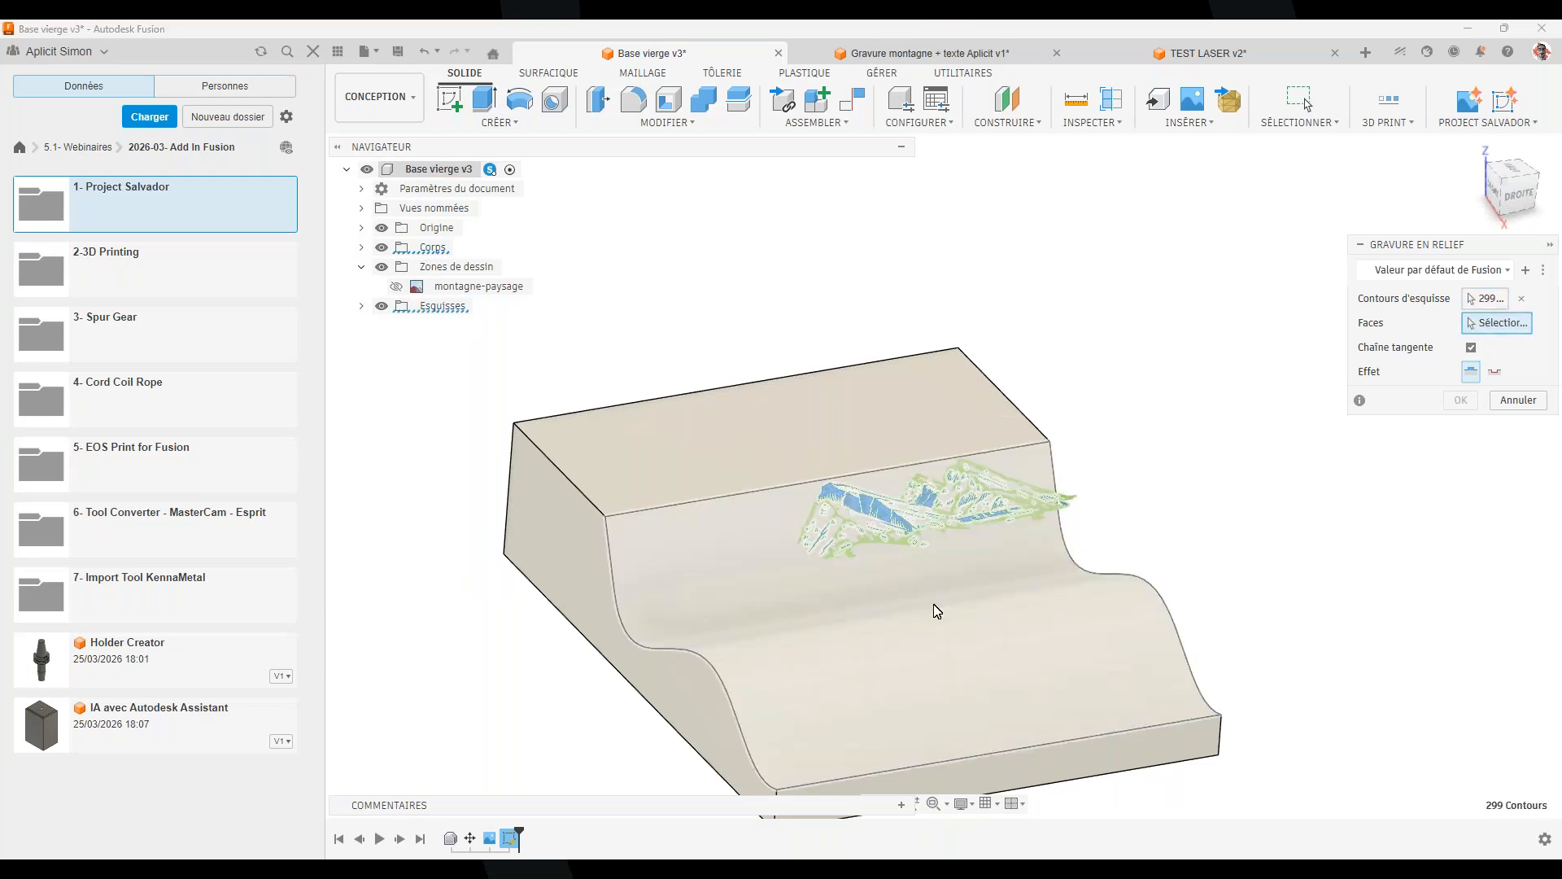
{"action": "left_click", "coordinate": [1485, 299]}
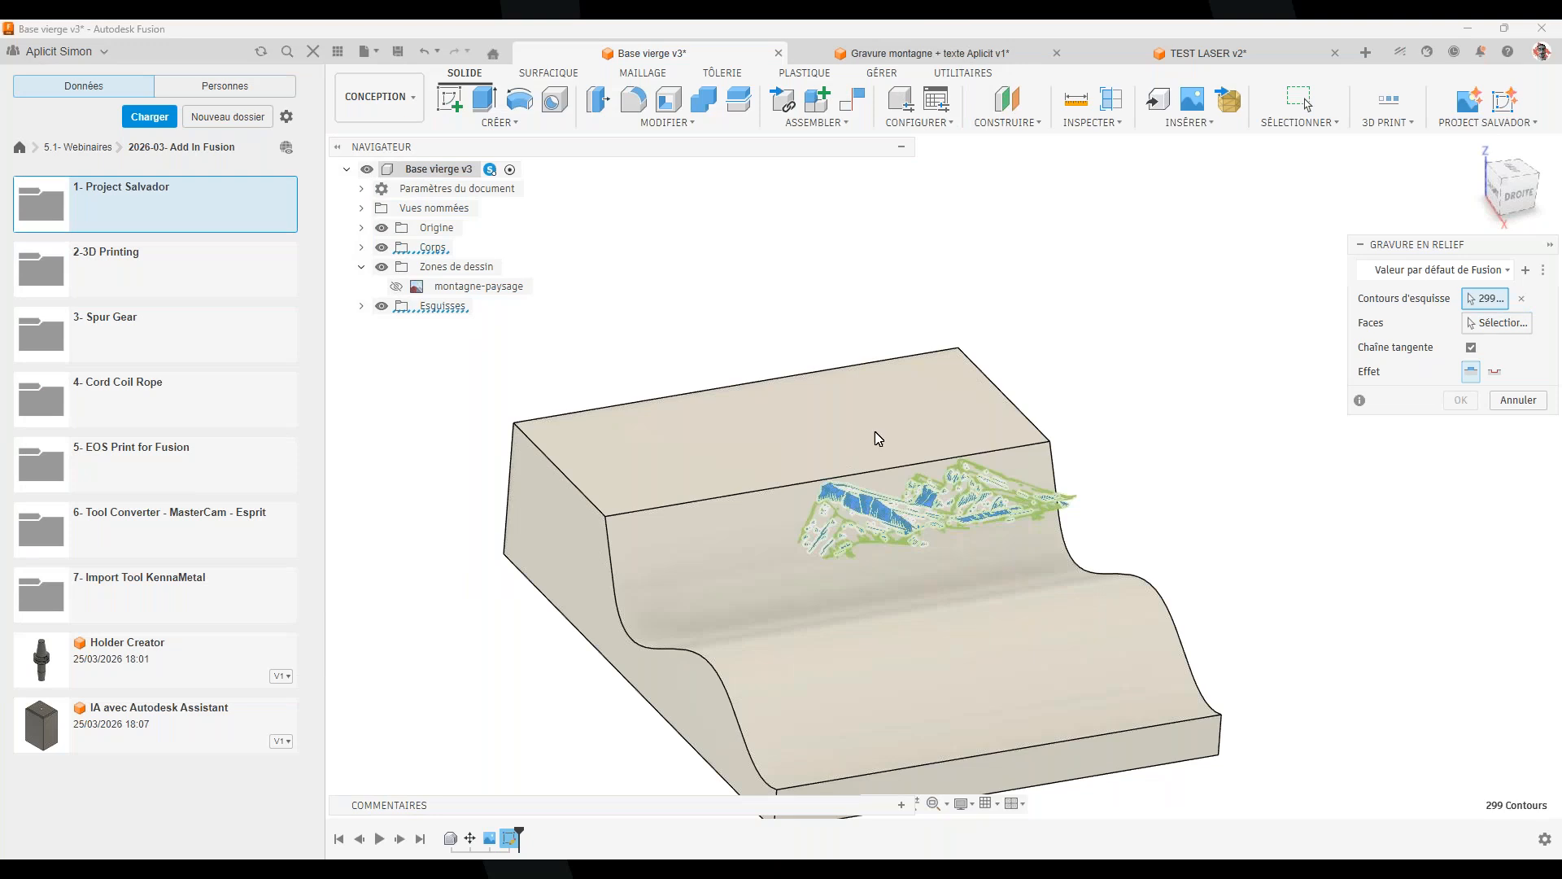
{"action": "scroll", "coordinate": [877, 496], "scroll_direction": "up", "scroll_amount": 3}
{"action": "left_click", "coordinate": [877, 537]}
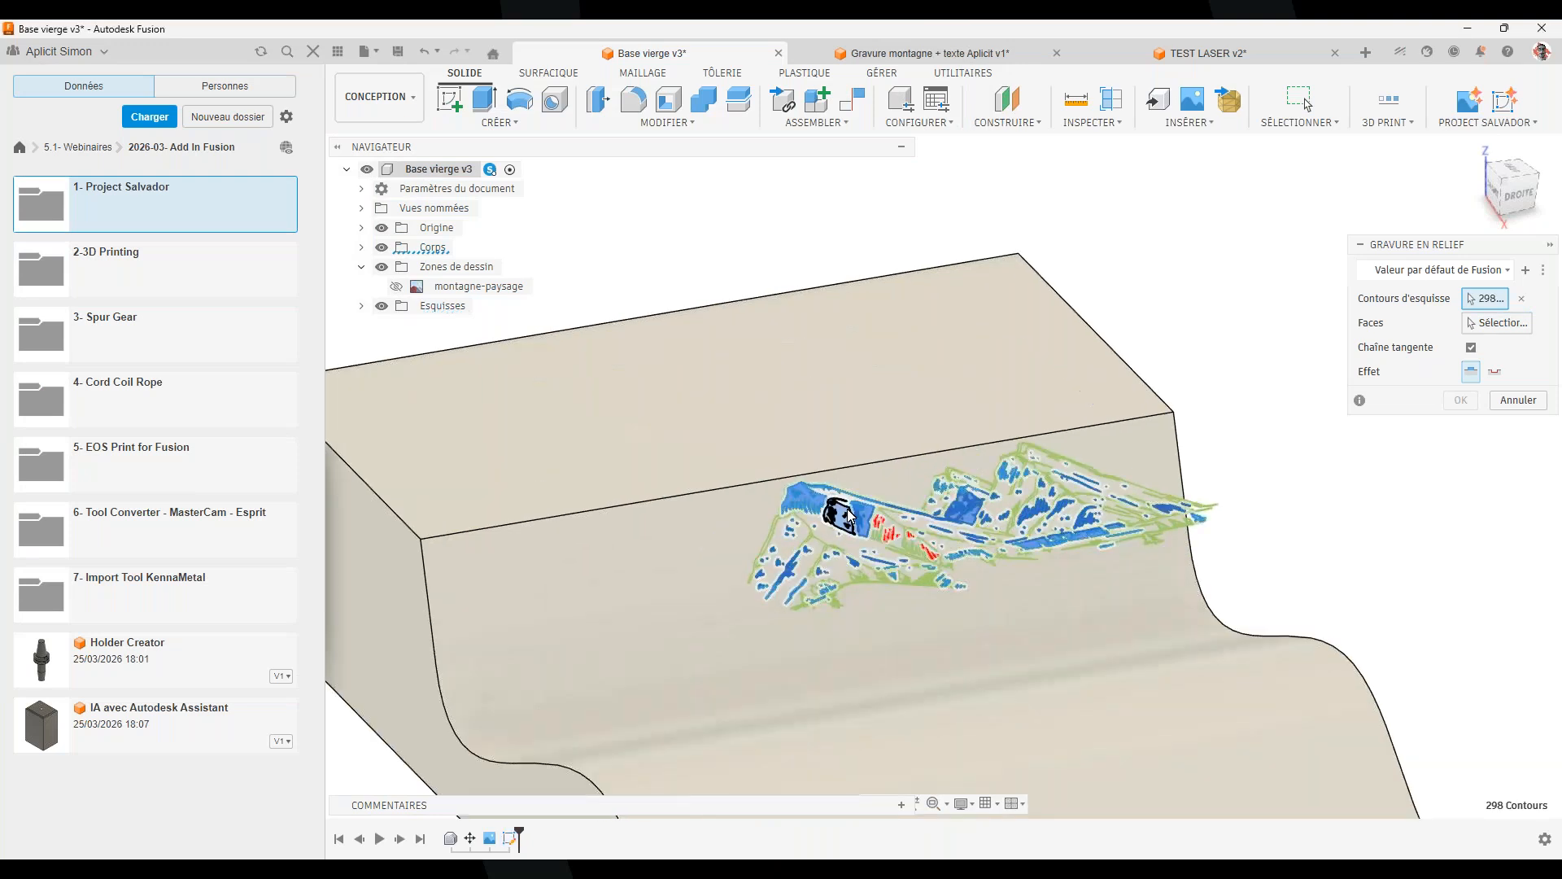
{"action": "left_click", "coordinate": [1521, 298]}
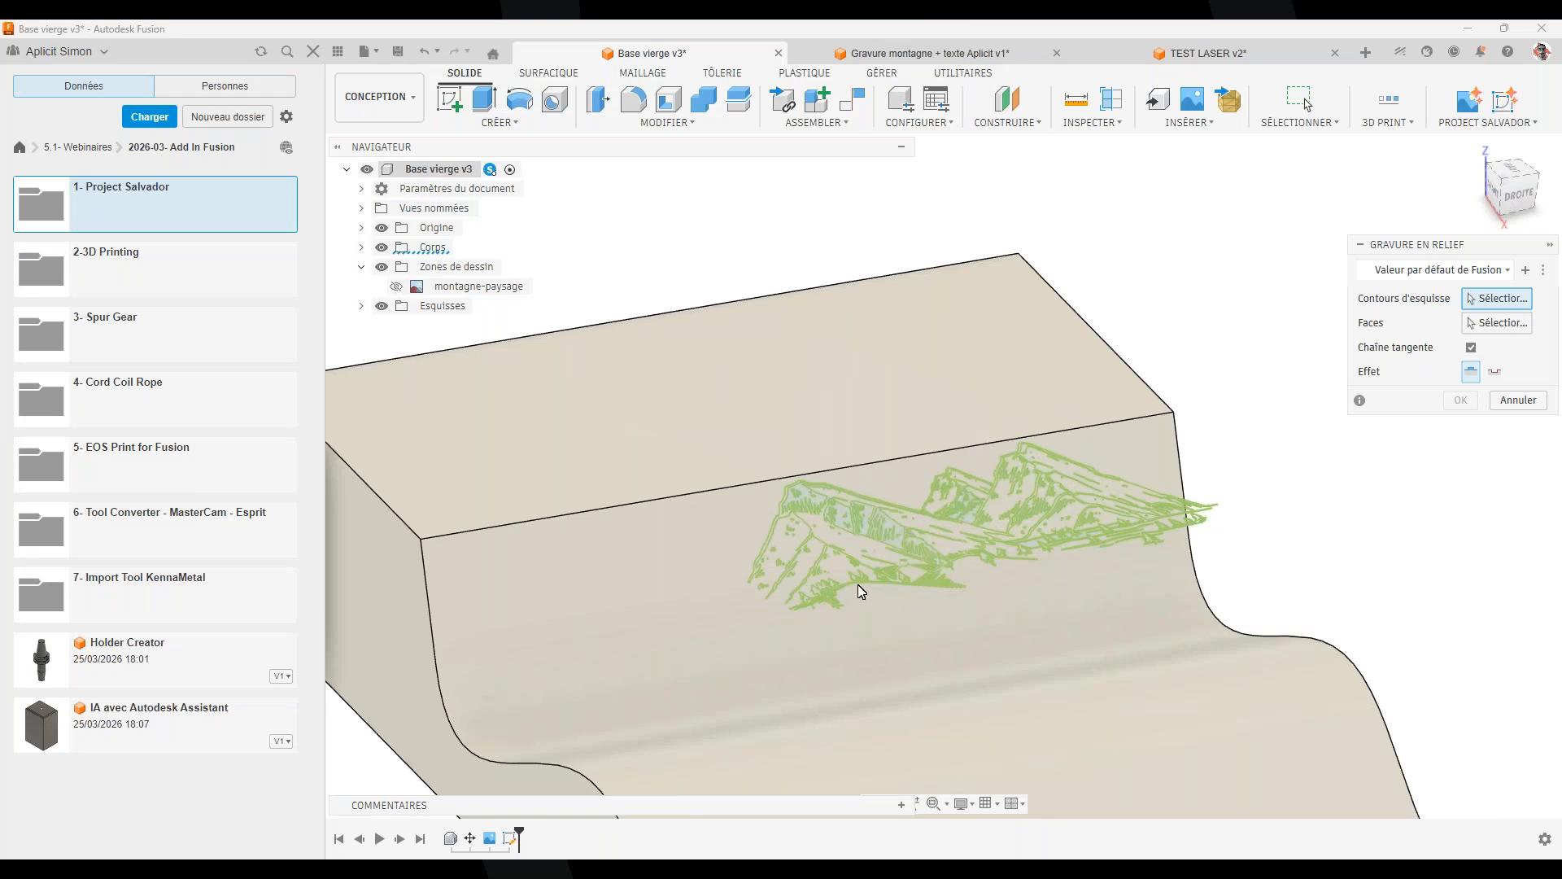
Reselect all mountain contours and deselect the stray pieces and unwanted blocks
{"action": "left_click_drag", "start_coordinate": [652, 404], "coordinate": [1371, 646]}
{"action": "scroll", "coordinate": [869, 506], "scroll_direction": "up", "scroll_amount": 5}
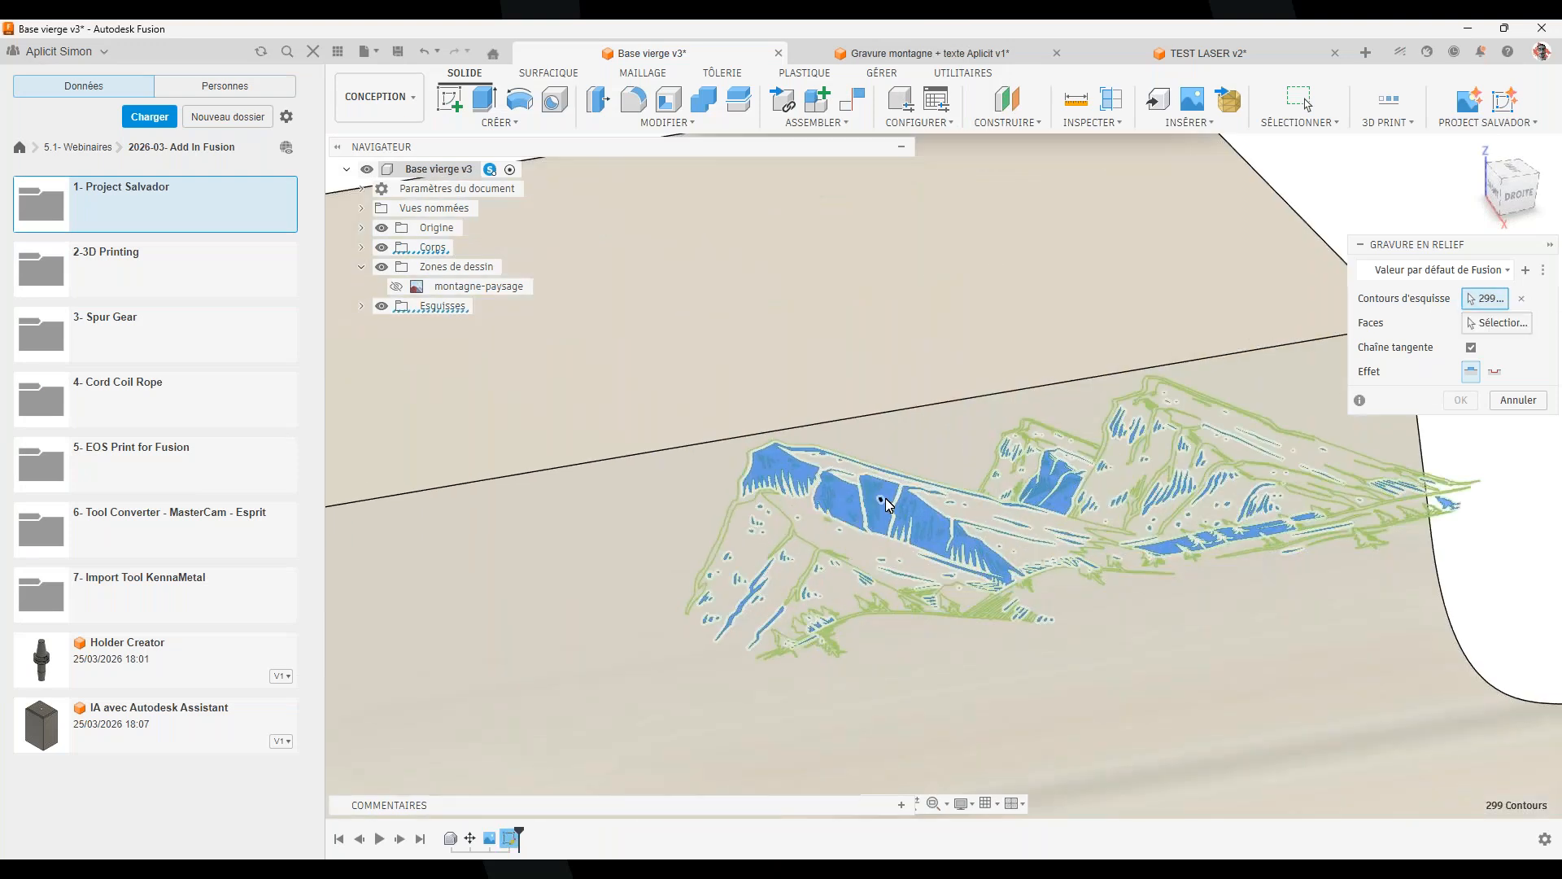
{"action": "left_click", "coordinate": [890, 490]}
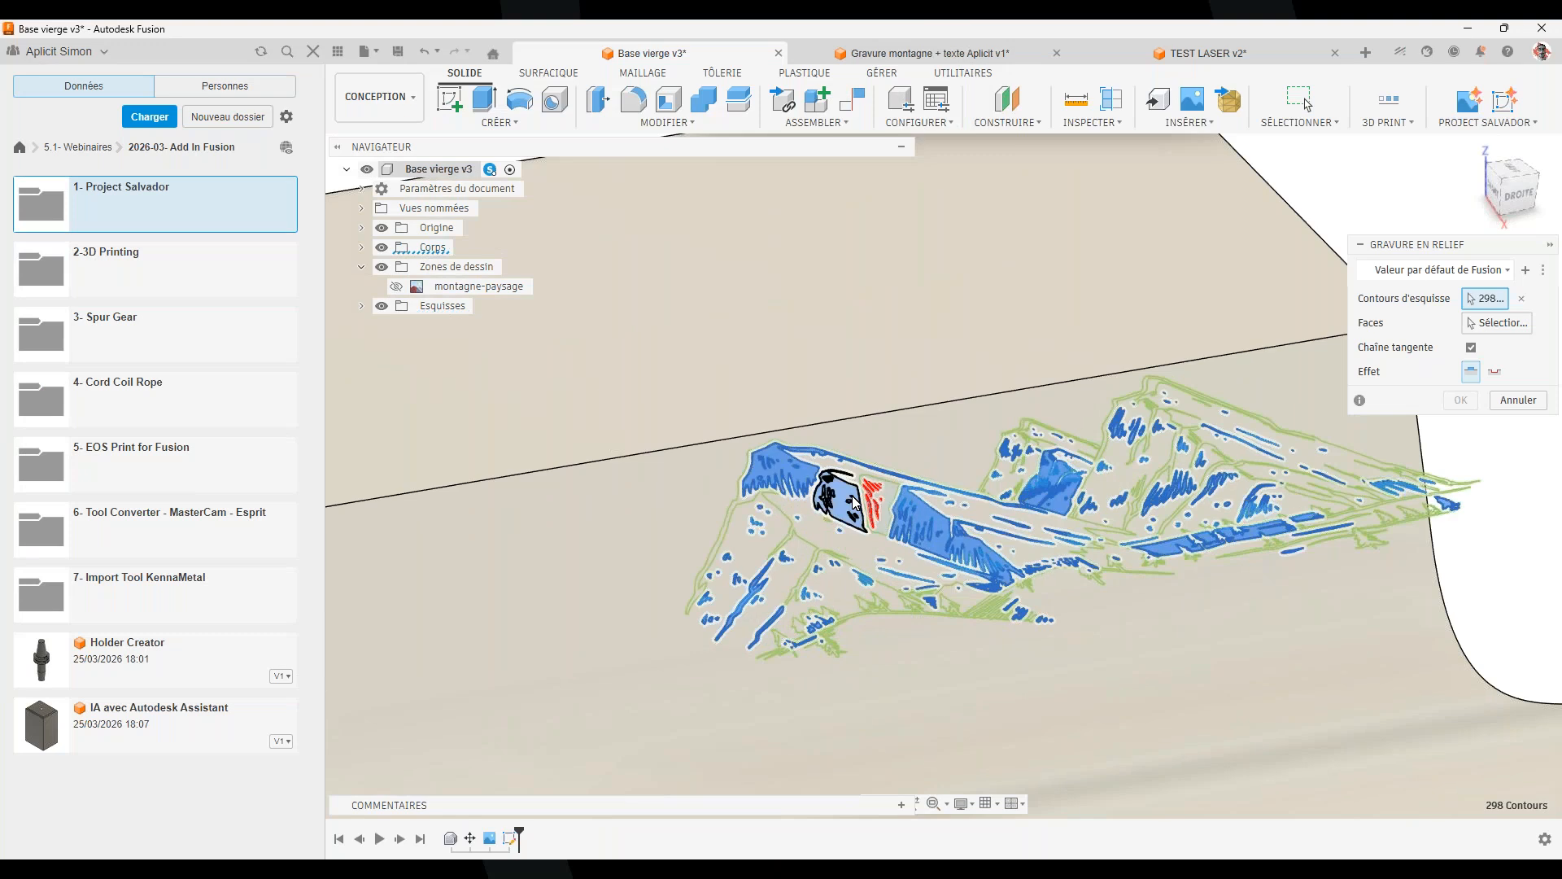
{"action": "left_click", "coordinate": [793, 488]}
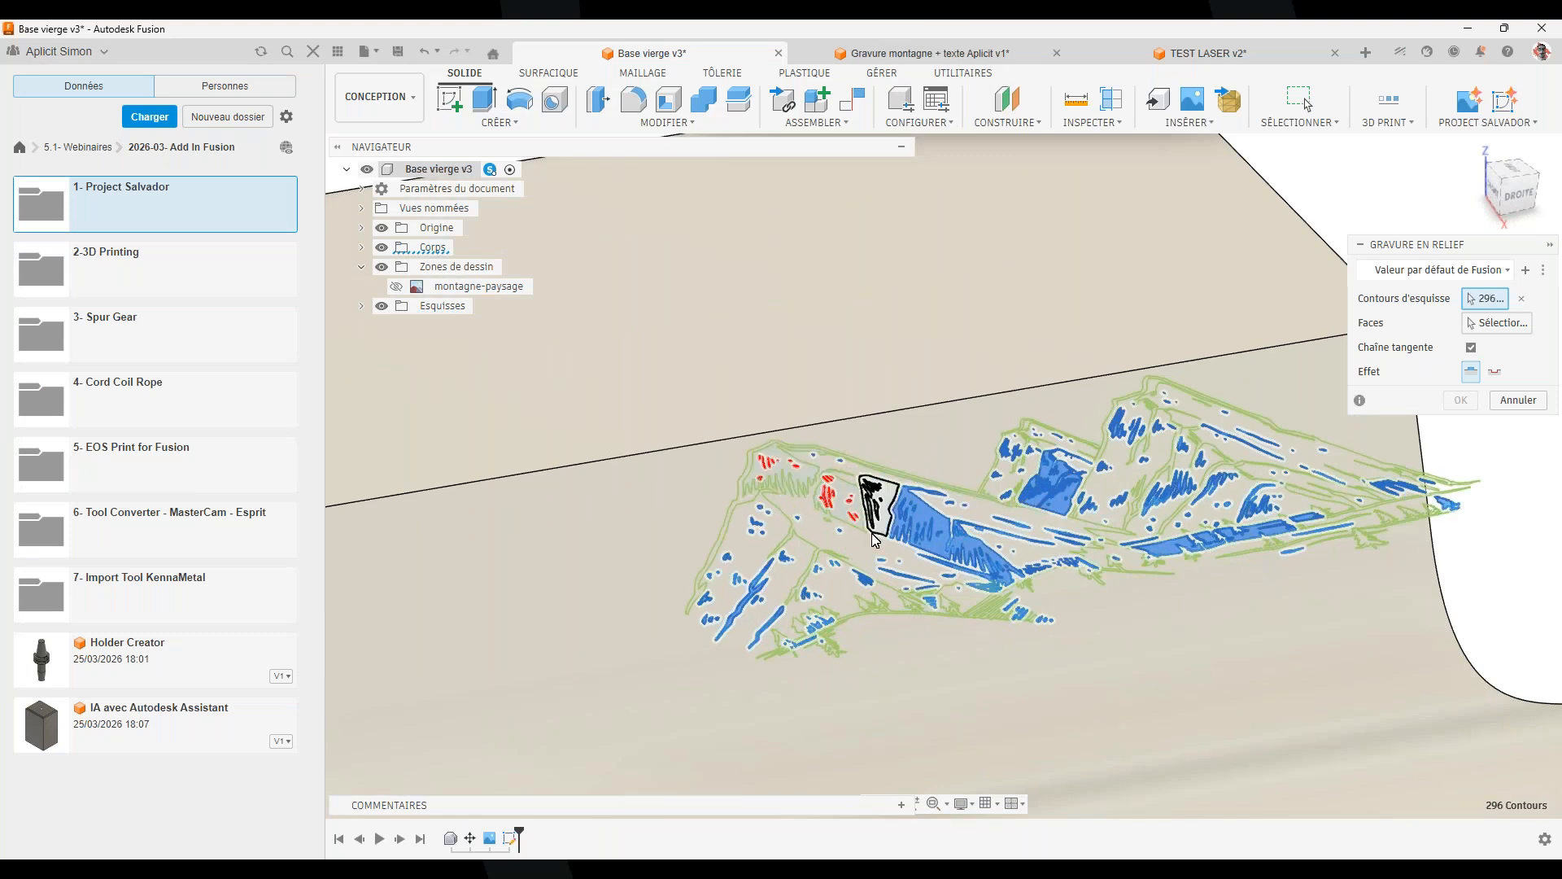
{"action": "left_click", "coordinate": [924, 511]}
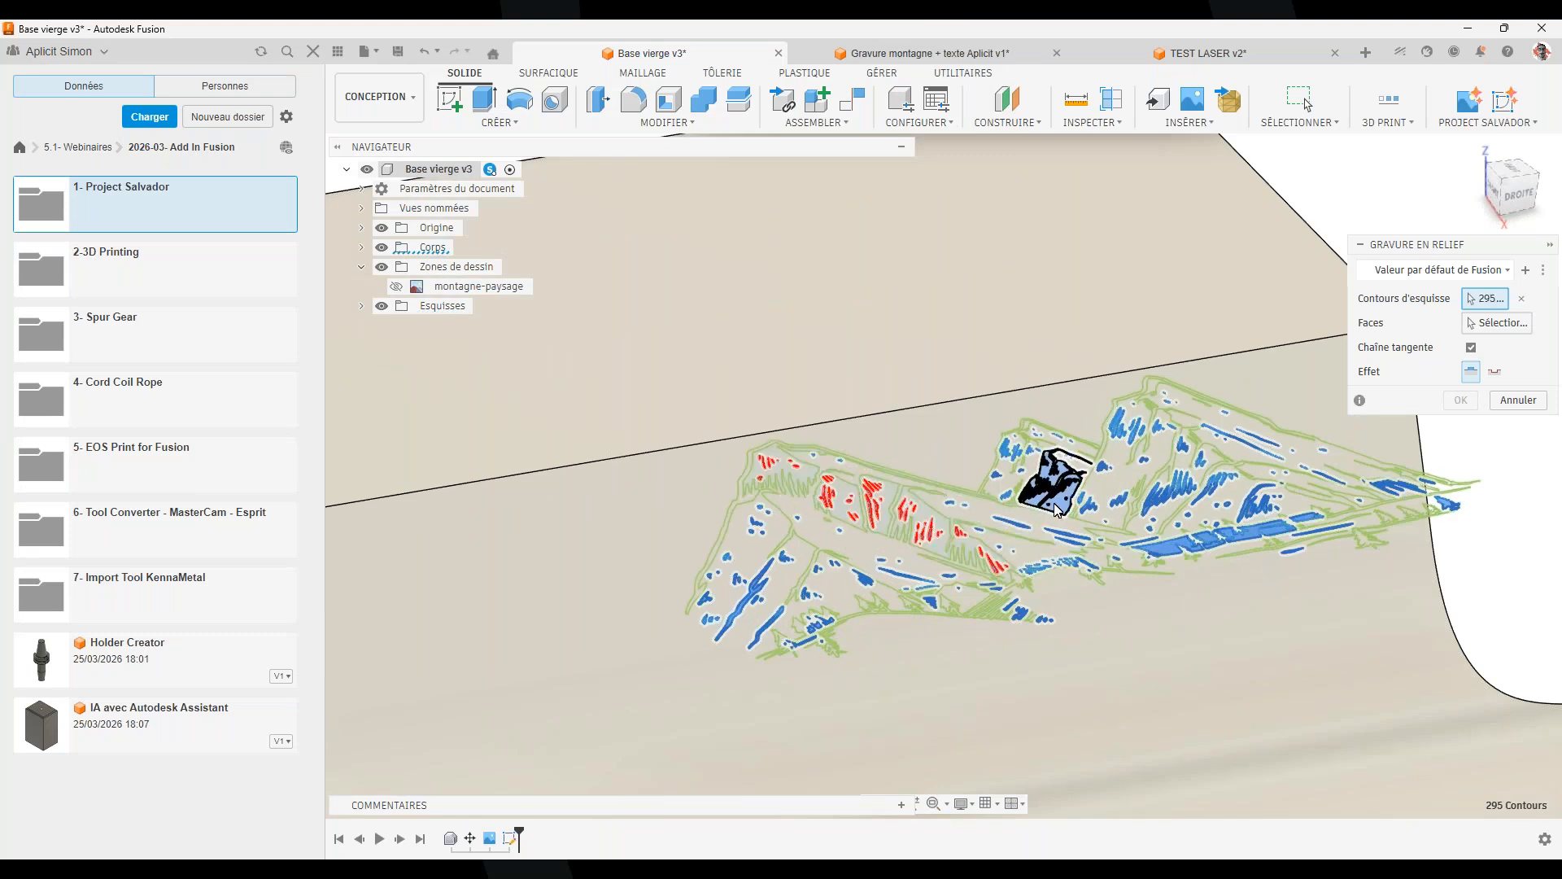
{"action": "left_click", "coordinate": [1059, 506]}
{"action": "left_click", "coordinate": [1175, 545]}
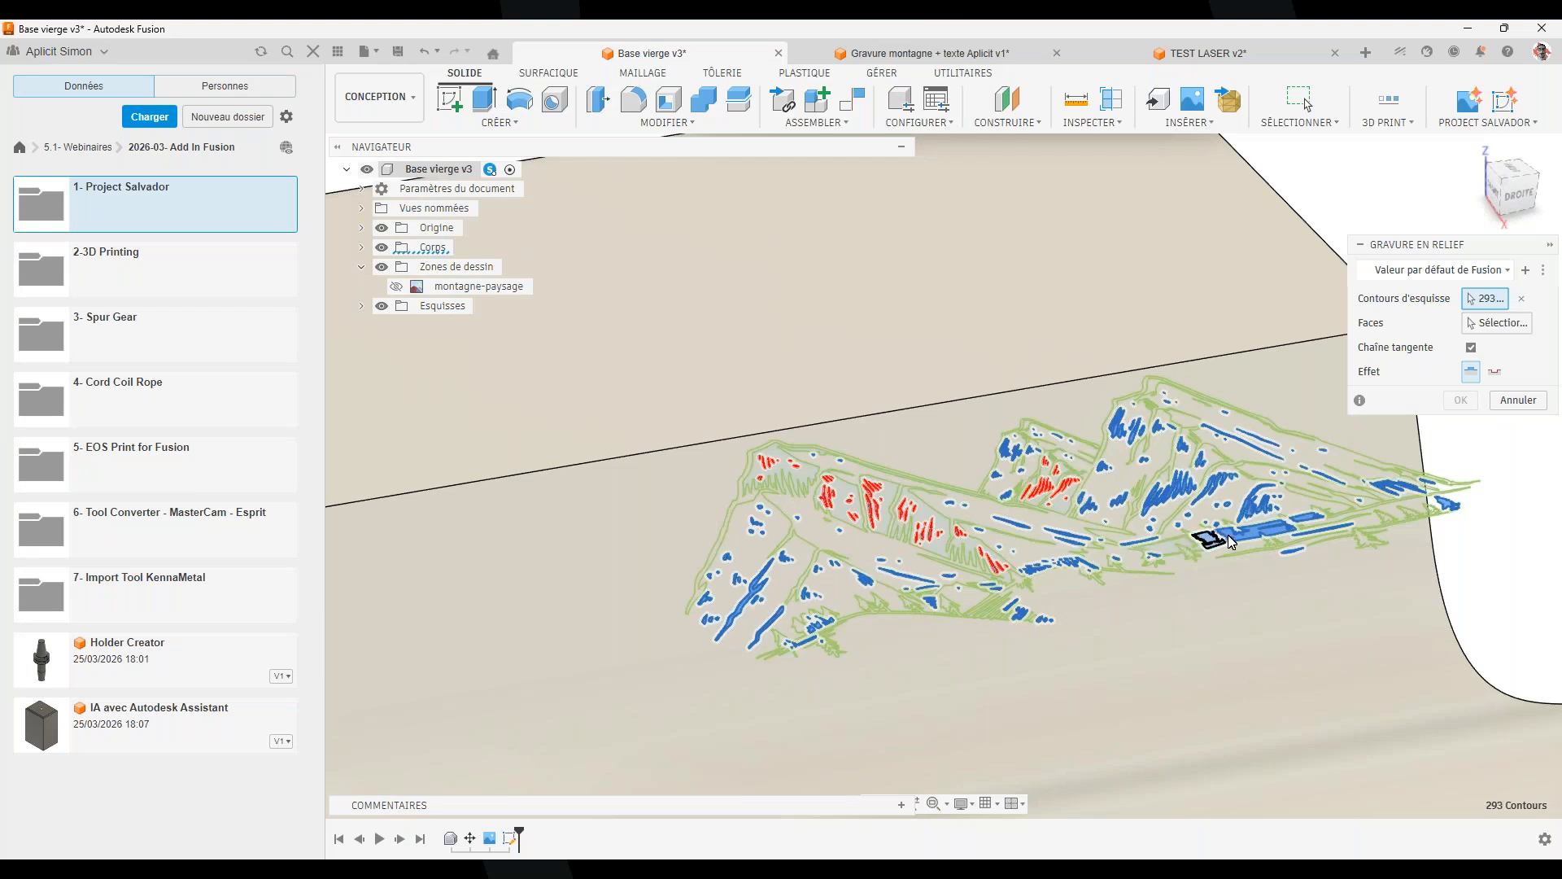
{"action": "left_click", "coordinate": [1256, 532]}
{"action": "left_click", "coordinate": [1307, 517]}
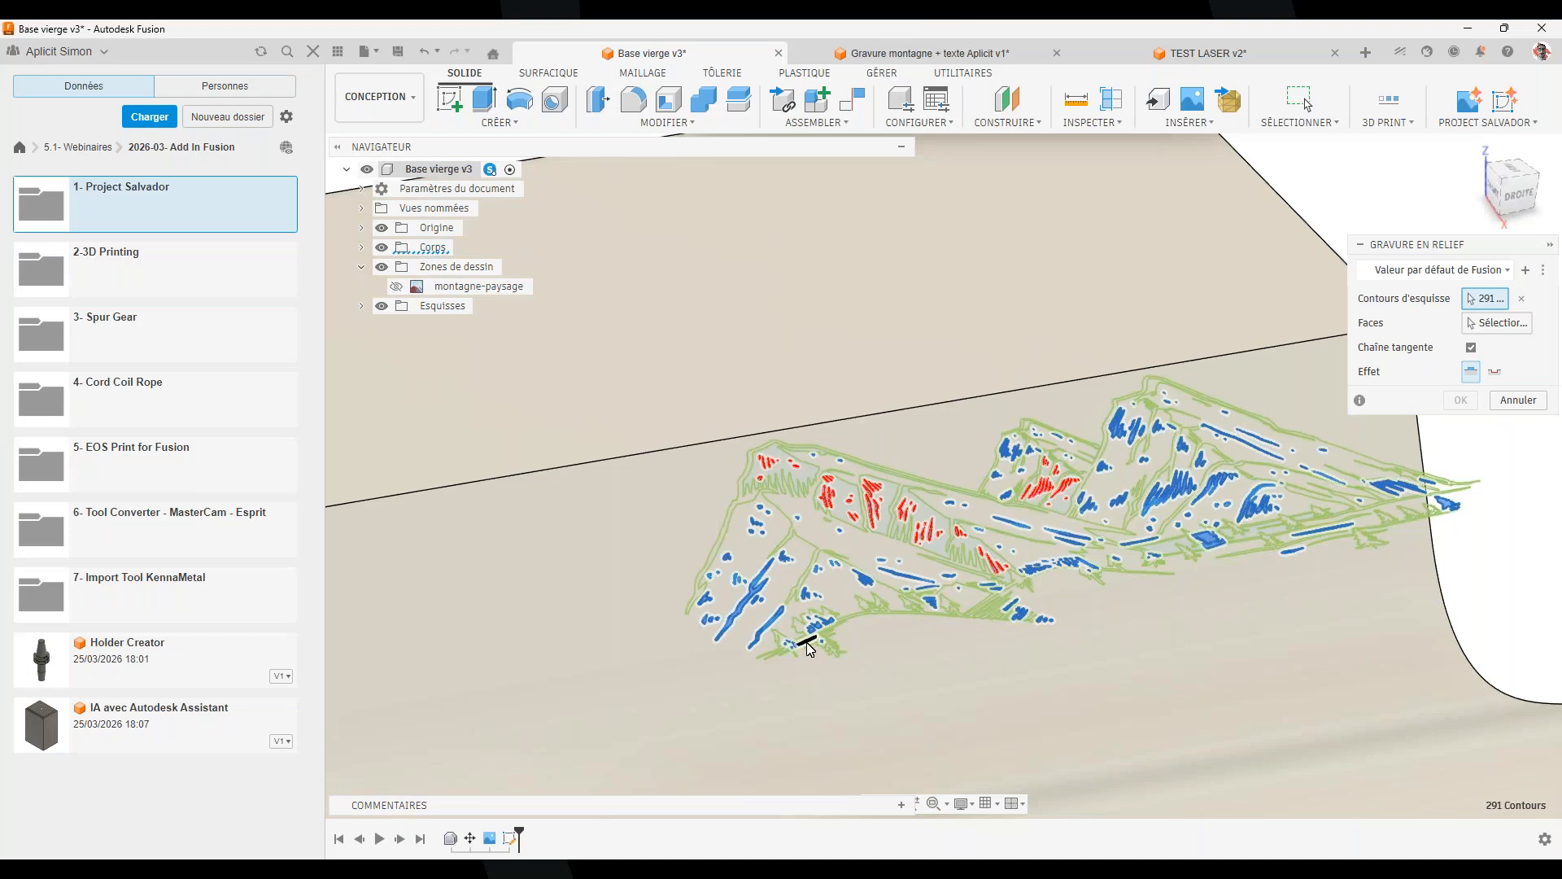
Deselect the last small contour at the far right, leaving 290 profiles selected
{"action": "scroll", "coordinate": [1462, 502], "scroll_direction": "up", "scroll_amount": 1}
{"action": "scroll", "coordinate": [1462, 502], "scroll_direction": "up", "scroll_amount": 2}
{"action": "left_click", "coordinate": [1423, 505]}
{"action": "scroll", "coordinate": [1213, 634], "scroll_direction": "down", "scroll_amount": 2}
{"action": "scroll", "coordinate": [1213, 635], "scroll_direction": "down", "scroll_amount": 1}
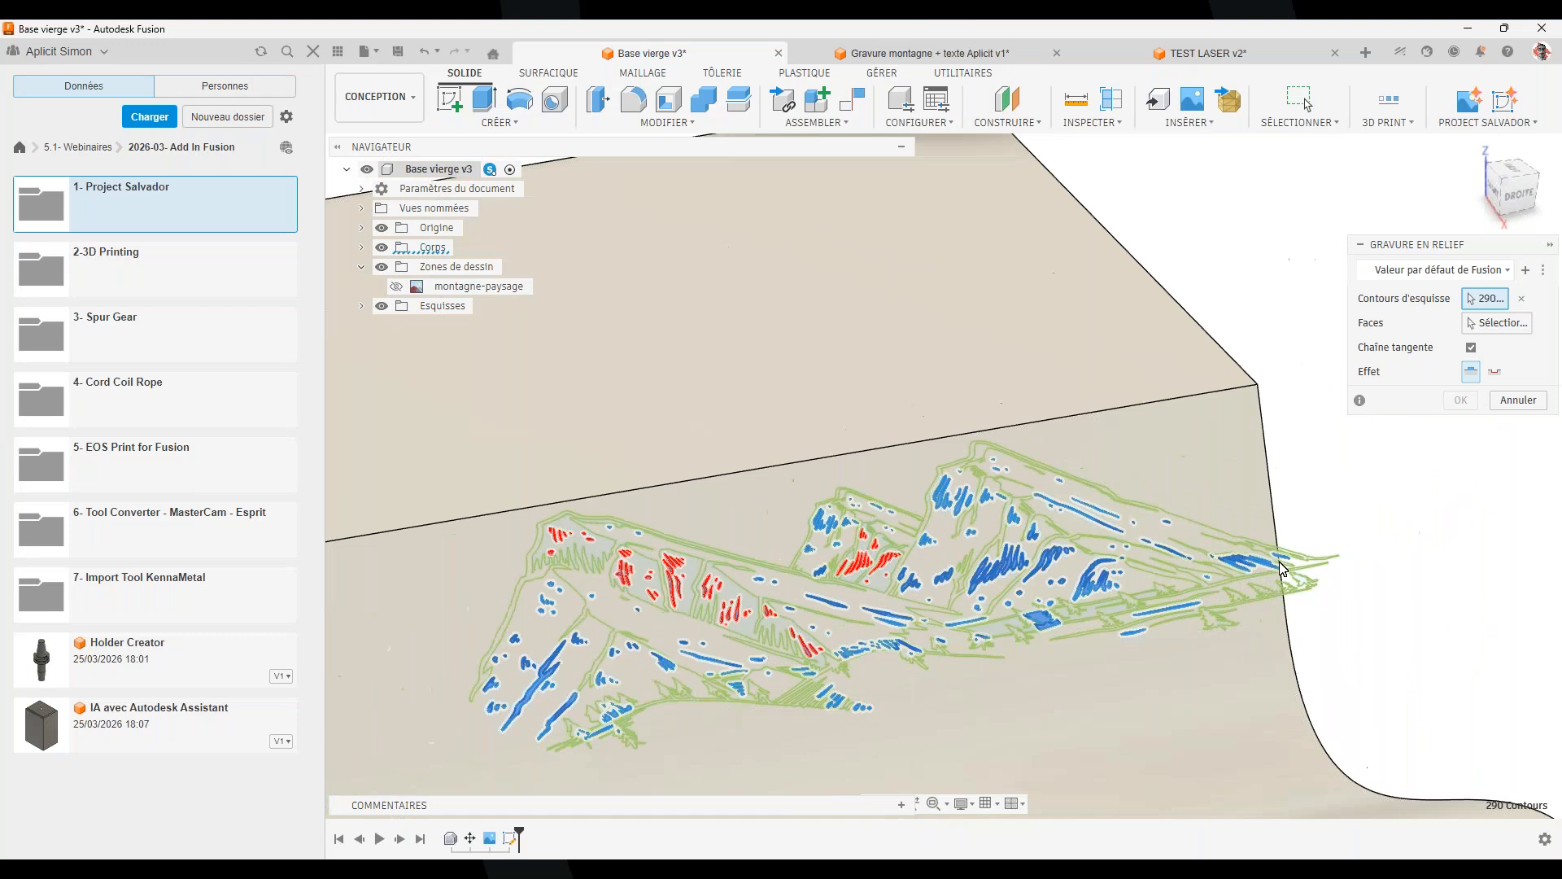
{"action": "scroll", "coordinate": [1222, 587], "scroll_direction": "up", "scroll_amount": 1}
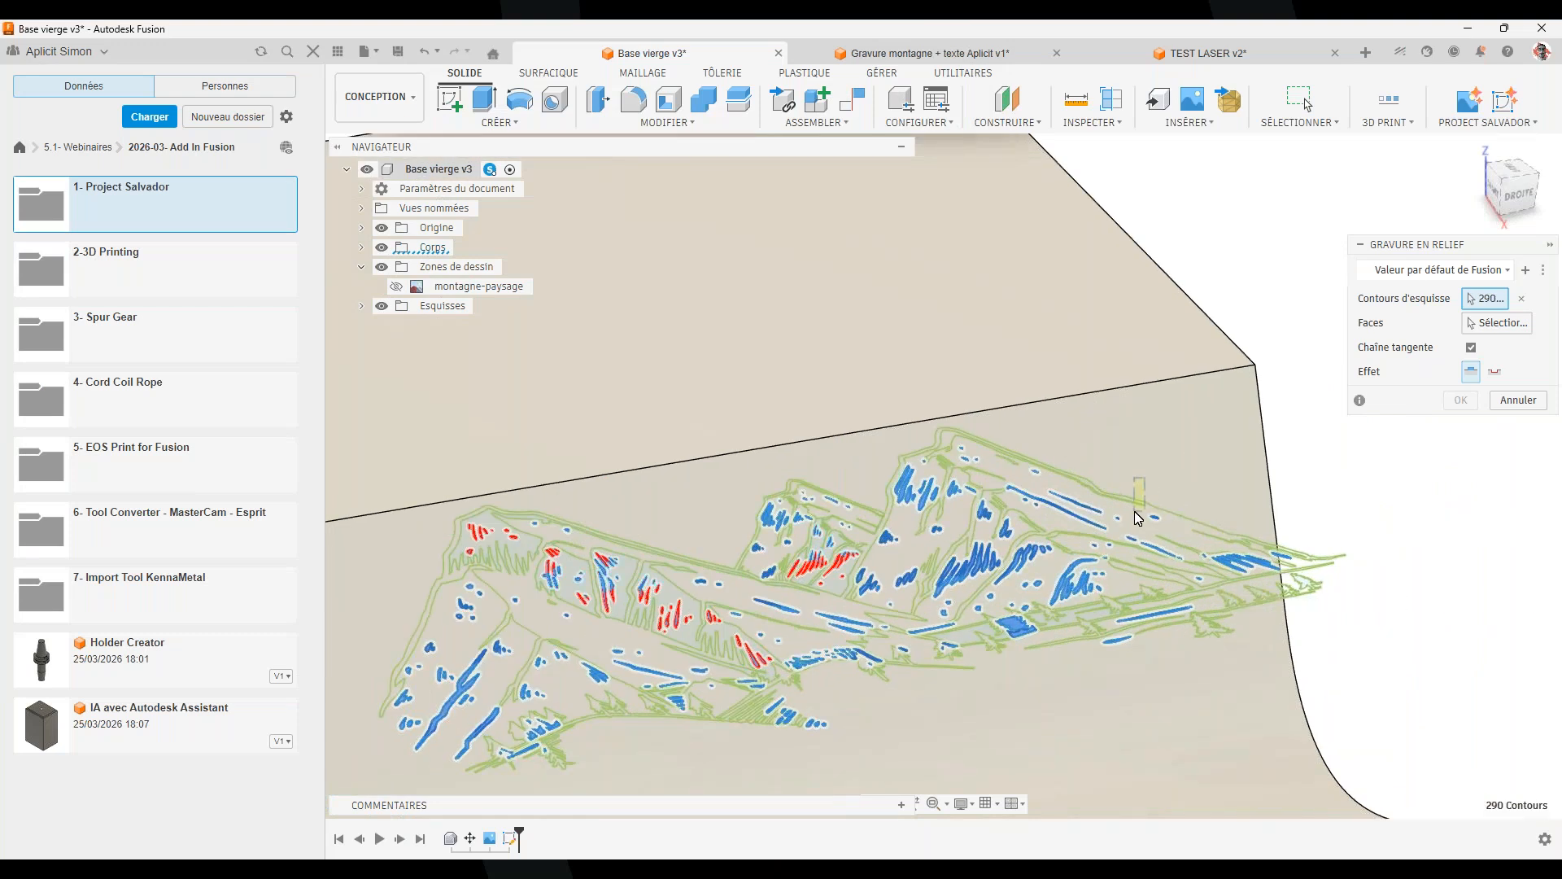
{"action": "left_click", "coordinate": [1497, 322]}
Emboss the mountain contours into the wavy front face as a -2.00 mm recess
{"action": "scroll", "coordinate": [854, 609], "scroll_direction": "down", "scroll_amount": 5}
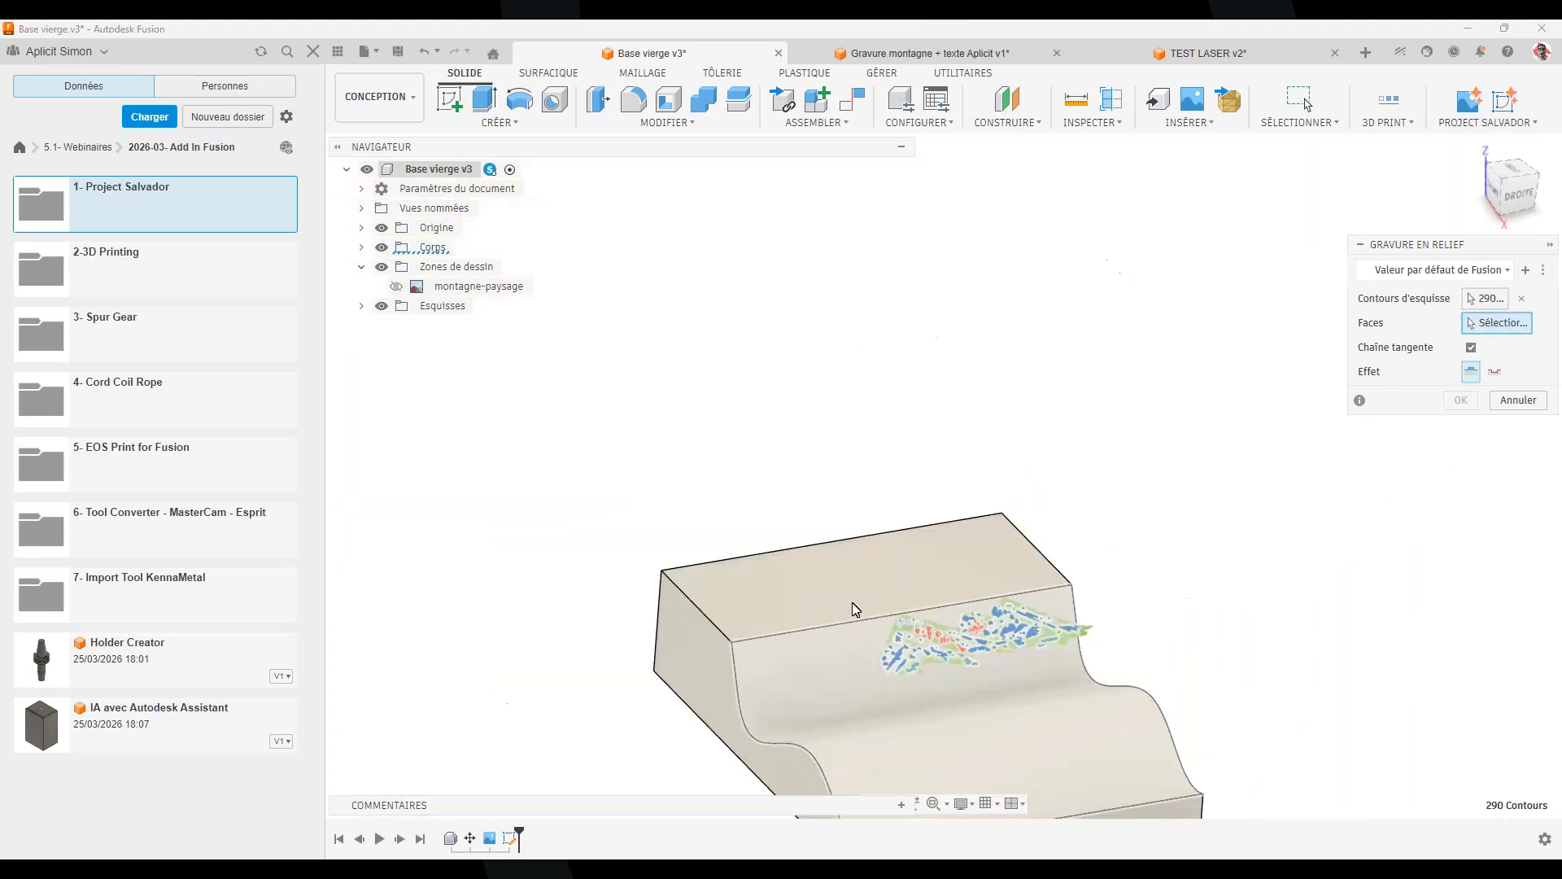
{"action": "mouse_move", "coordinate": [908, 742]}
{"action": "middle_mouse_down", "text": "shift"}
{"action": "mouse_move", "coordinate": [976, 649]}
{"action": "mouse_move", "coordinate": [973, 731]}
{"action": "mouse_move", "coordinate": [934, 649]}
{"action": "mouse_move", "coordinate": [946, 661]}
{"action": "middle_mouse_up", "text": "shift"}
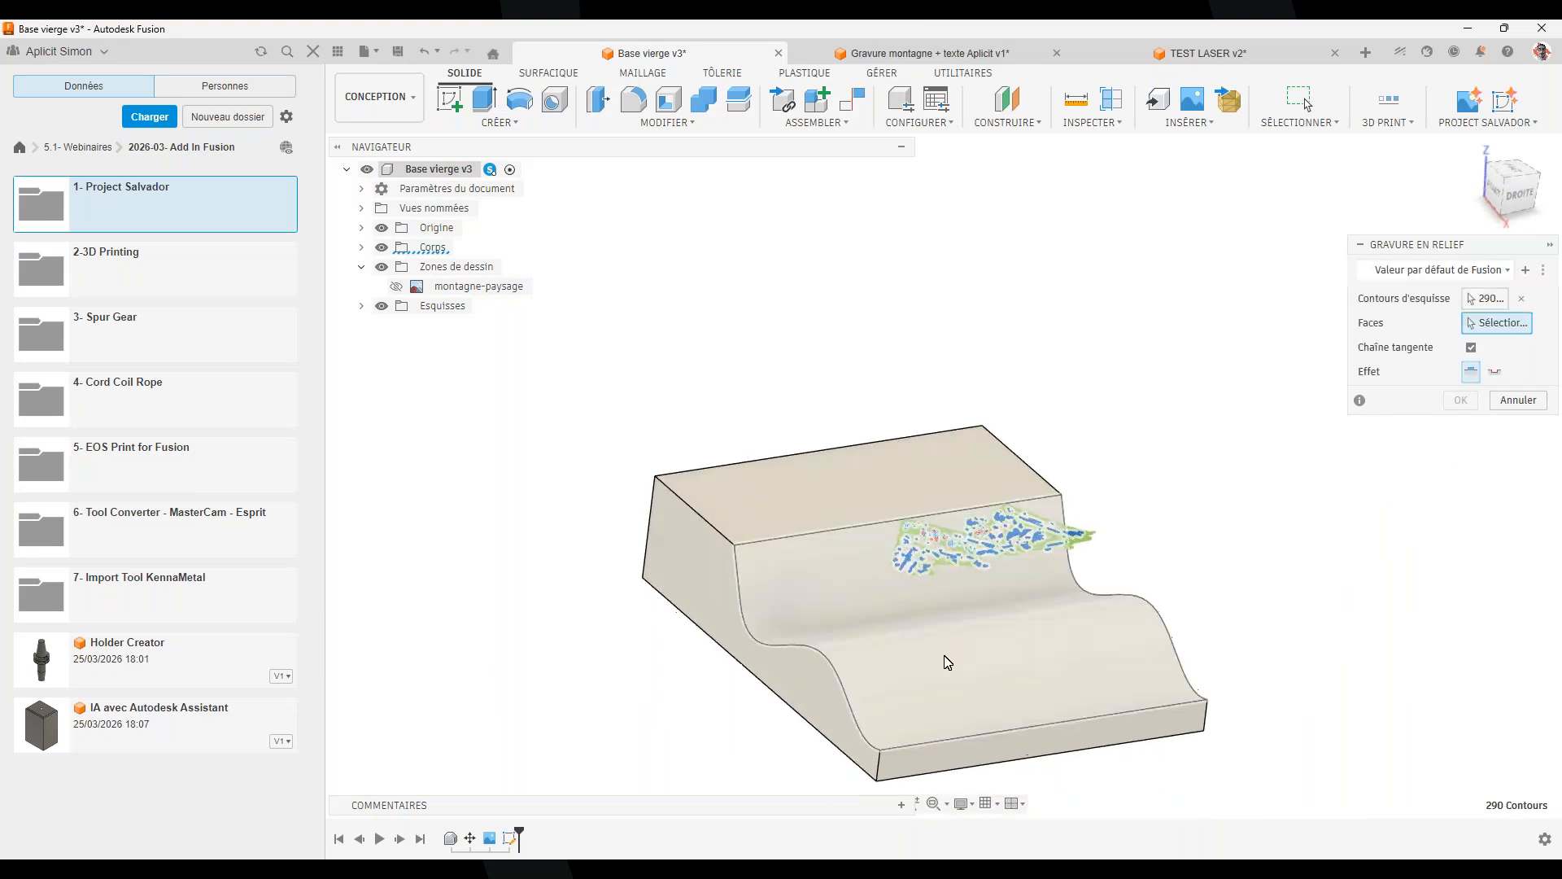
{"action": "left_click", "coordinate": [1043, 671]}
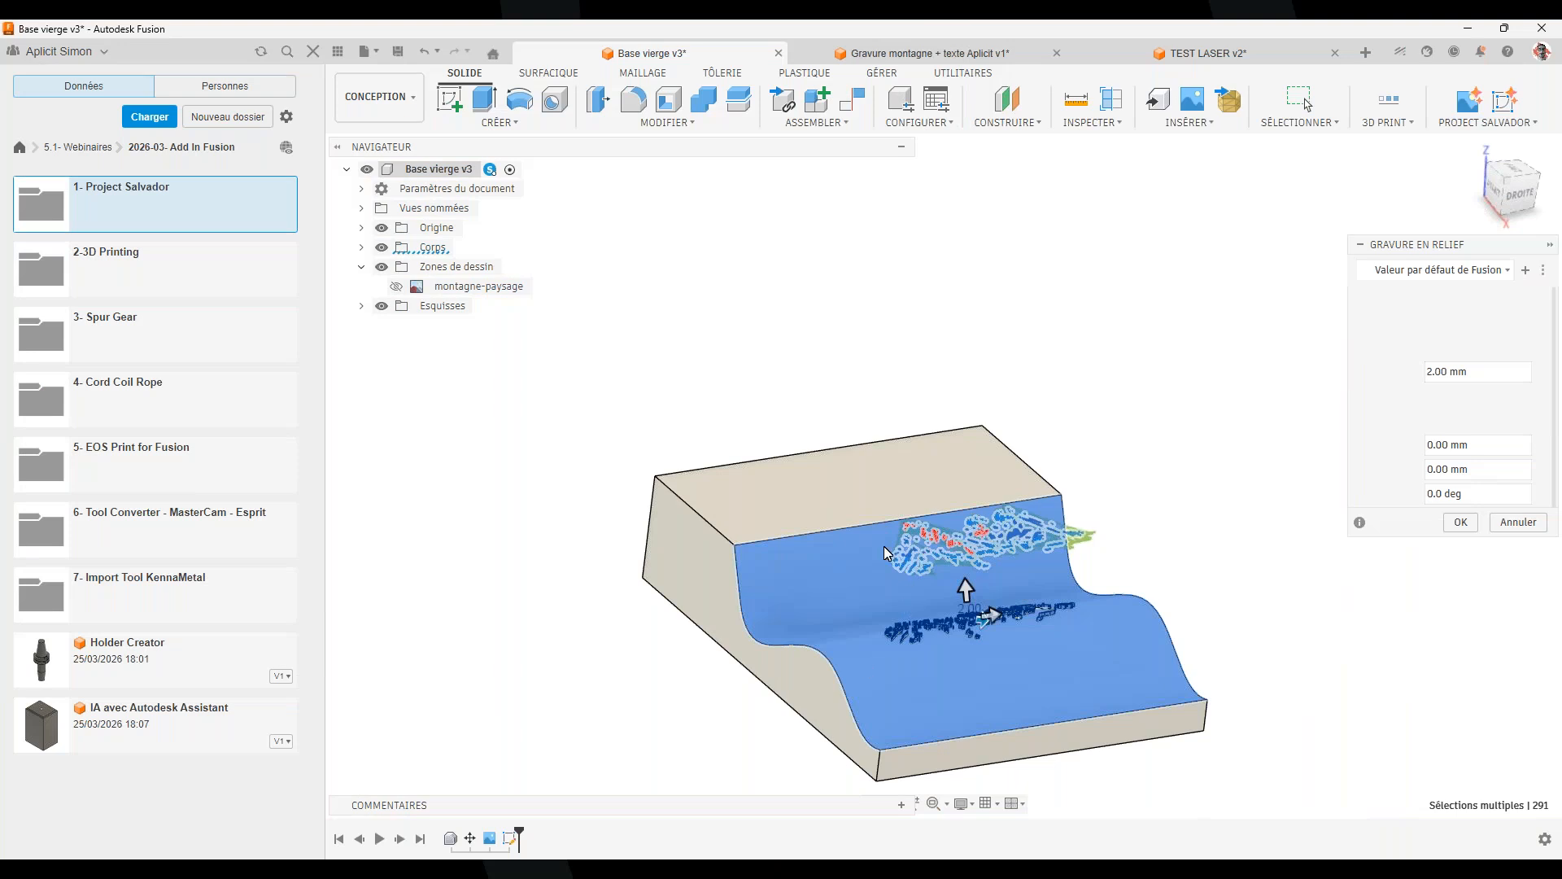
{"action": "scroll", "coordinate": [883, 545], "scroll_direction": "up", "scroll_amount": 2}
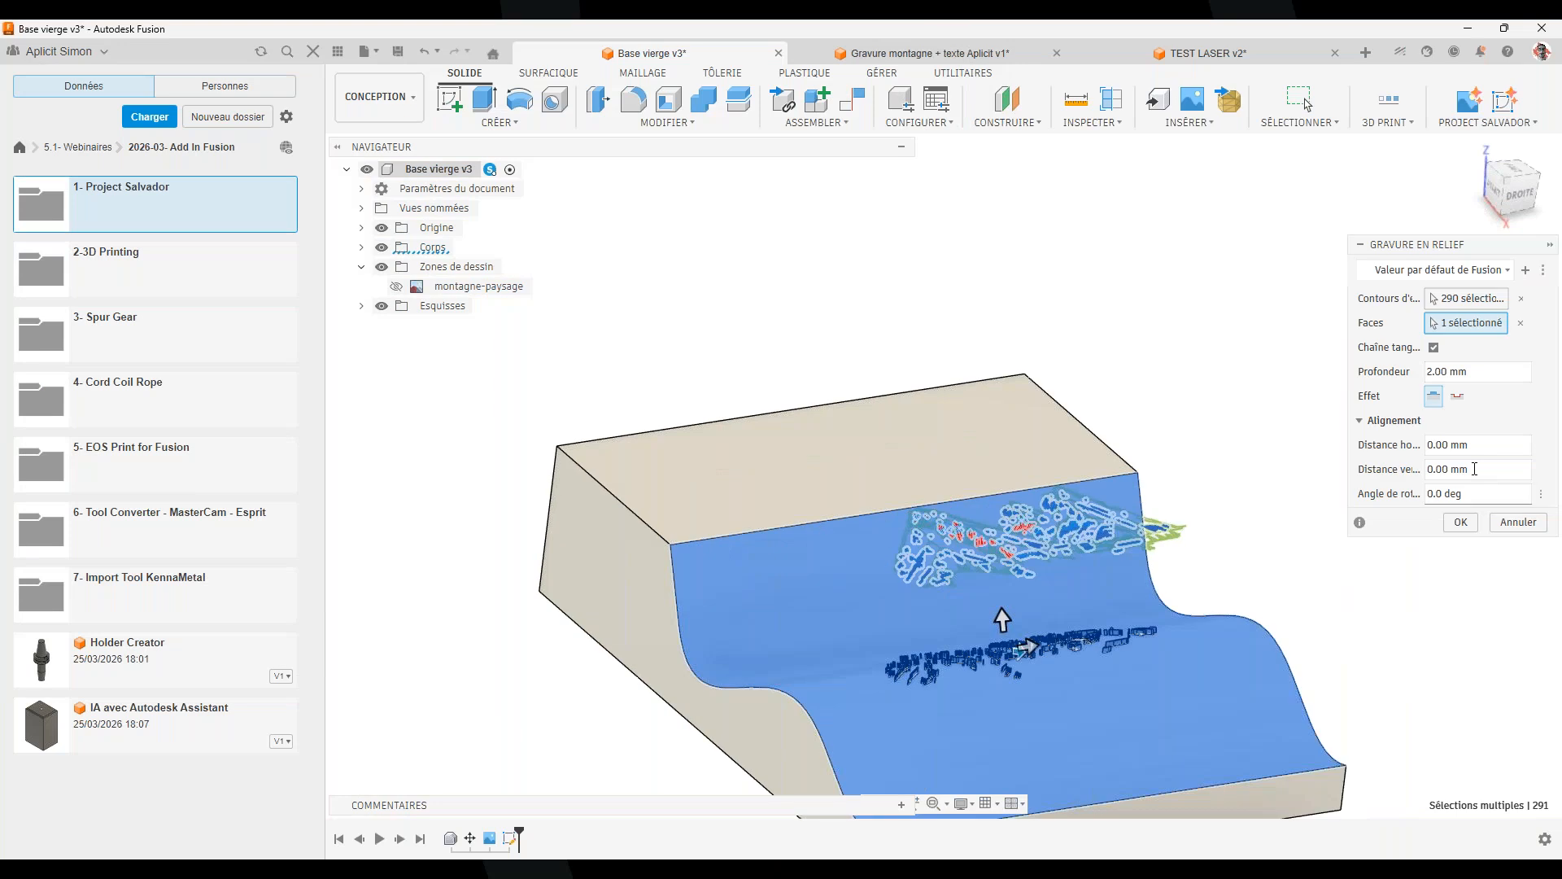
{"action": "left_click", "coordinate": [1456, 396]}
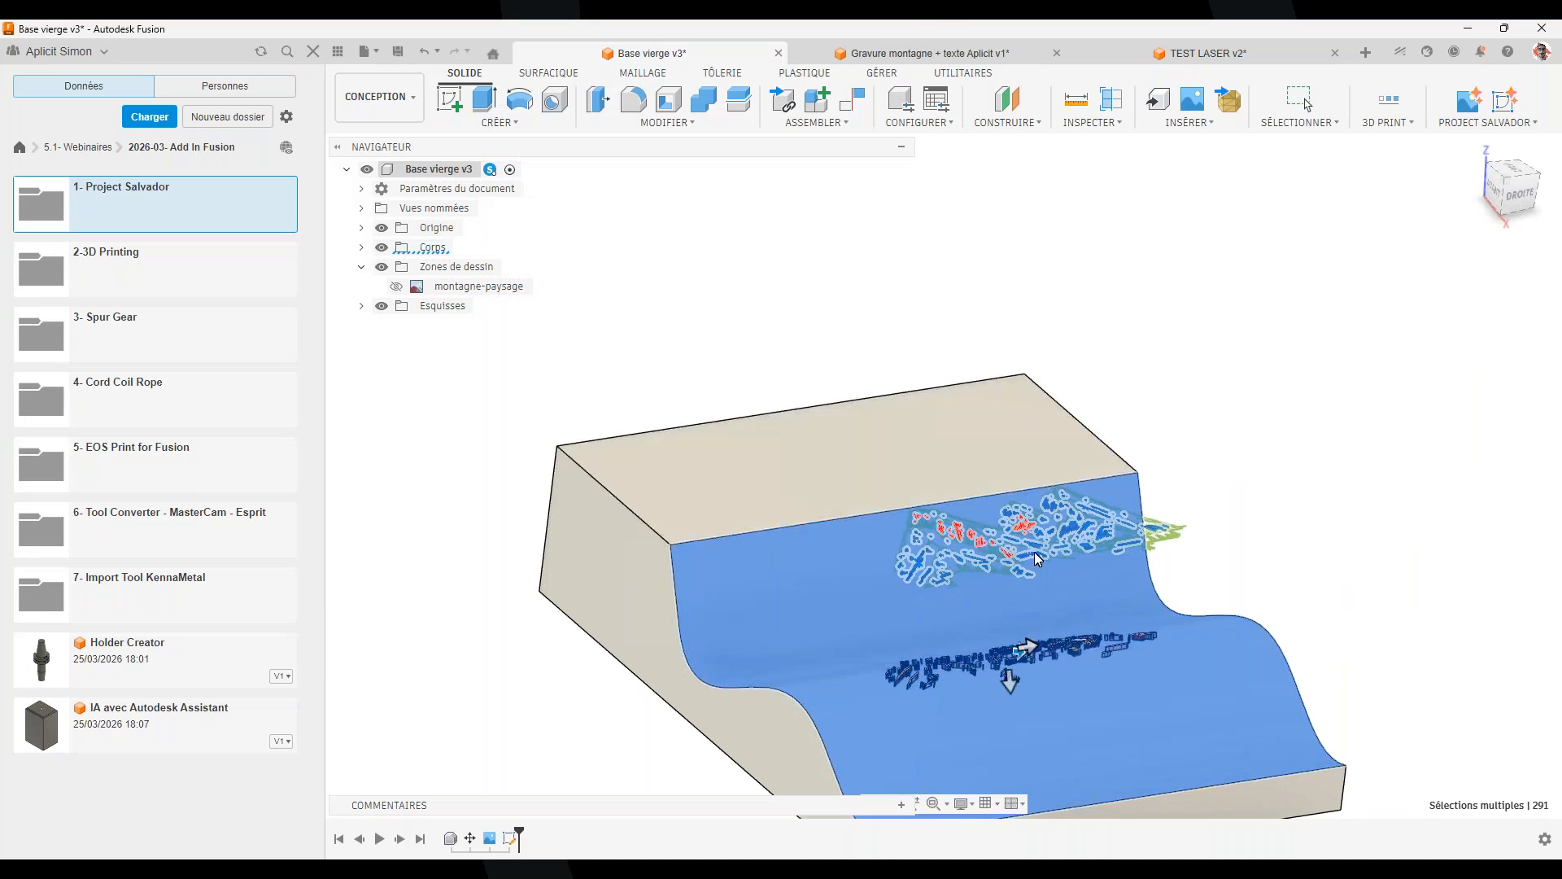
{"action": "middle_click_drag", "start_coordinate": [1033, 541], "coordinate": [1020, 578], "text": "shift"}
{"action": "scroll", "coordinate": [988, 669], "scroll_direction": "up", "scroll_amount": 2}
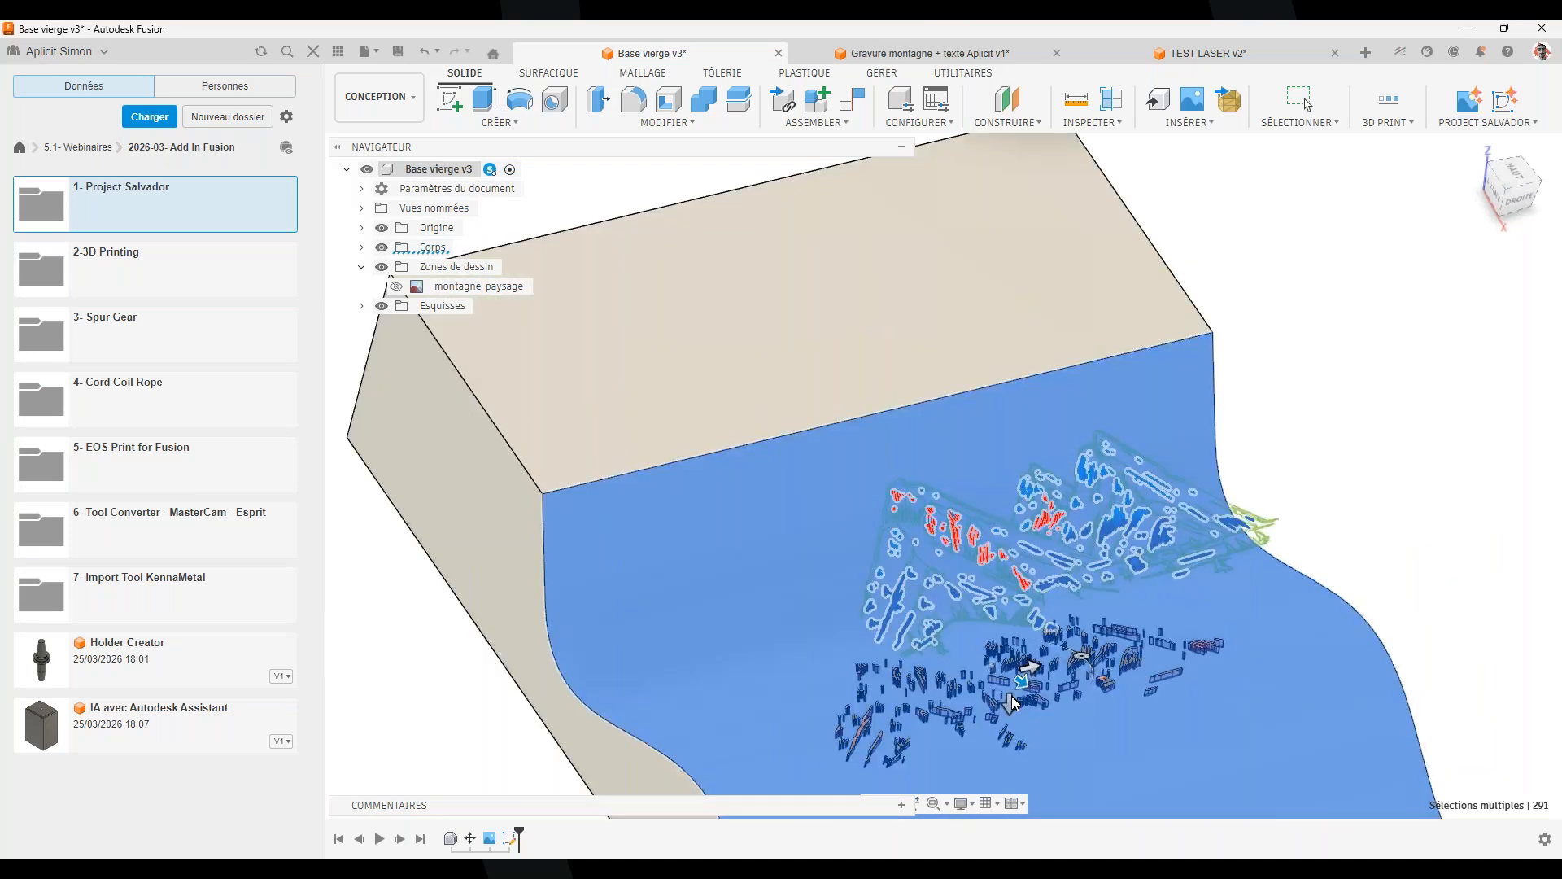
{"action": "scroll", "coordinate": [851, 488], "scroll_direction": "up", "scroll_amount": 2}
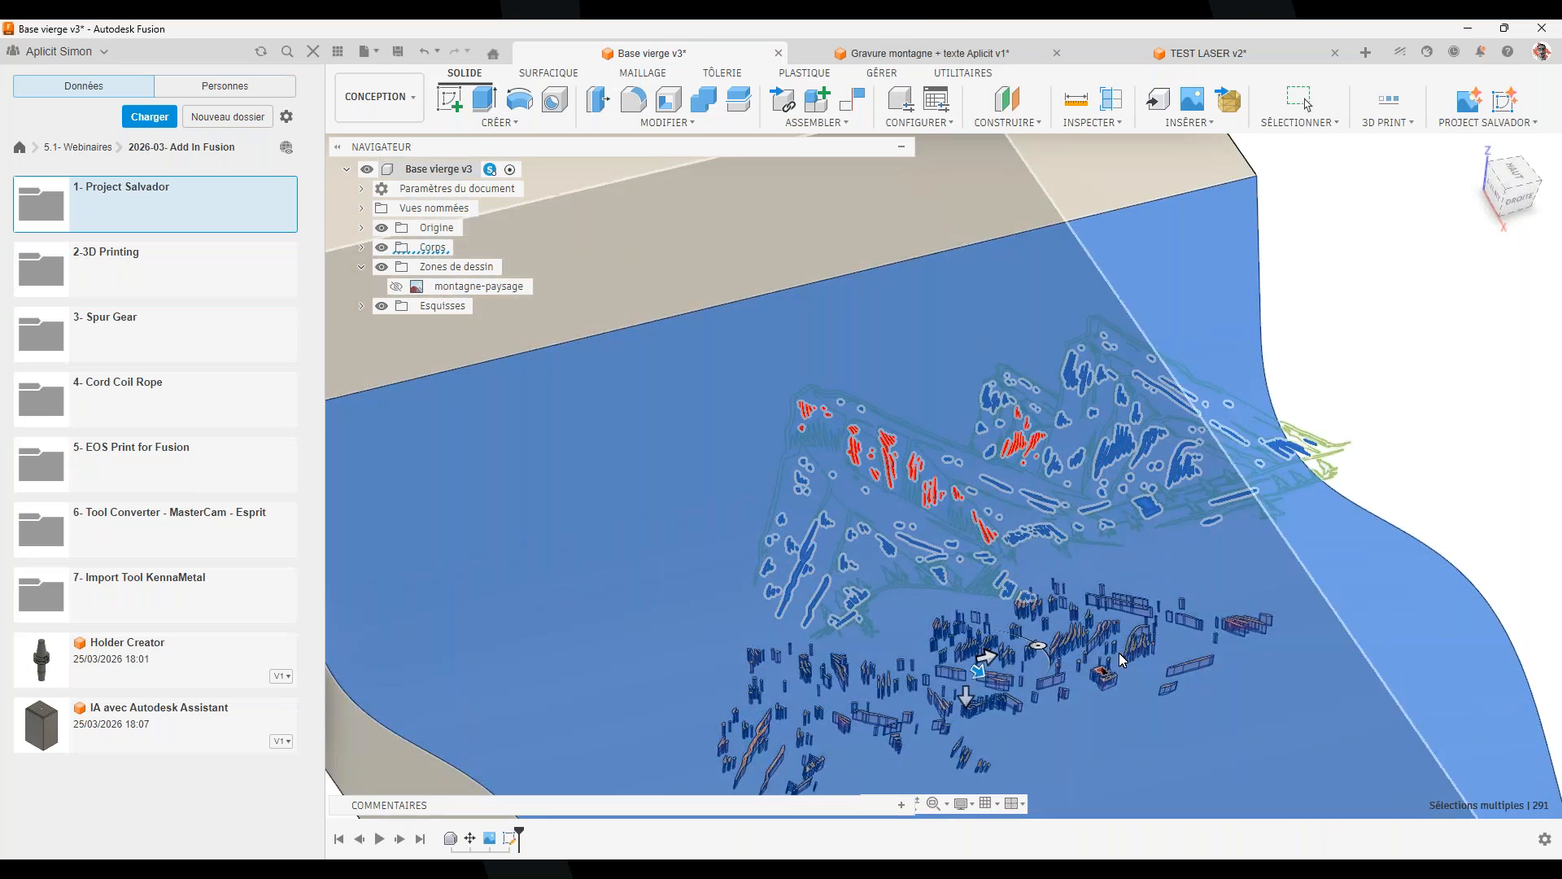
{"action": "scroll", "coordinate": [1119, 651], "scroll_direction": "down", "scroll_amount": 2}
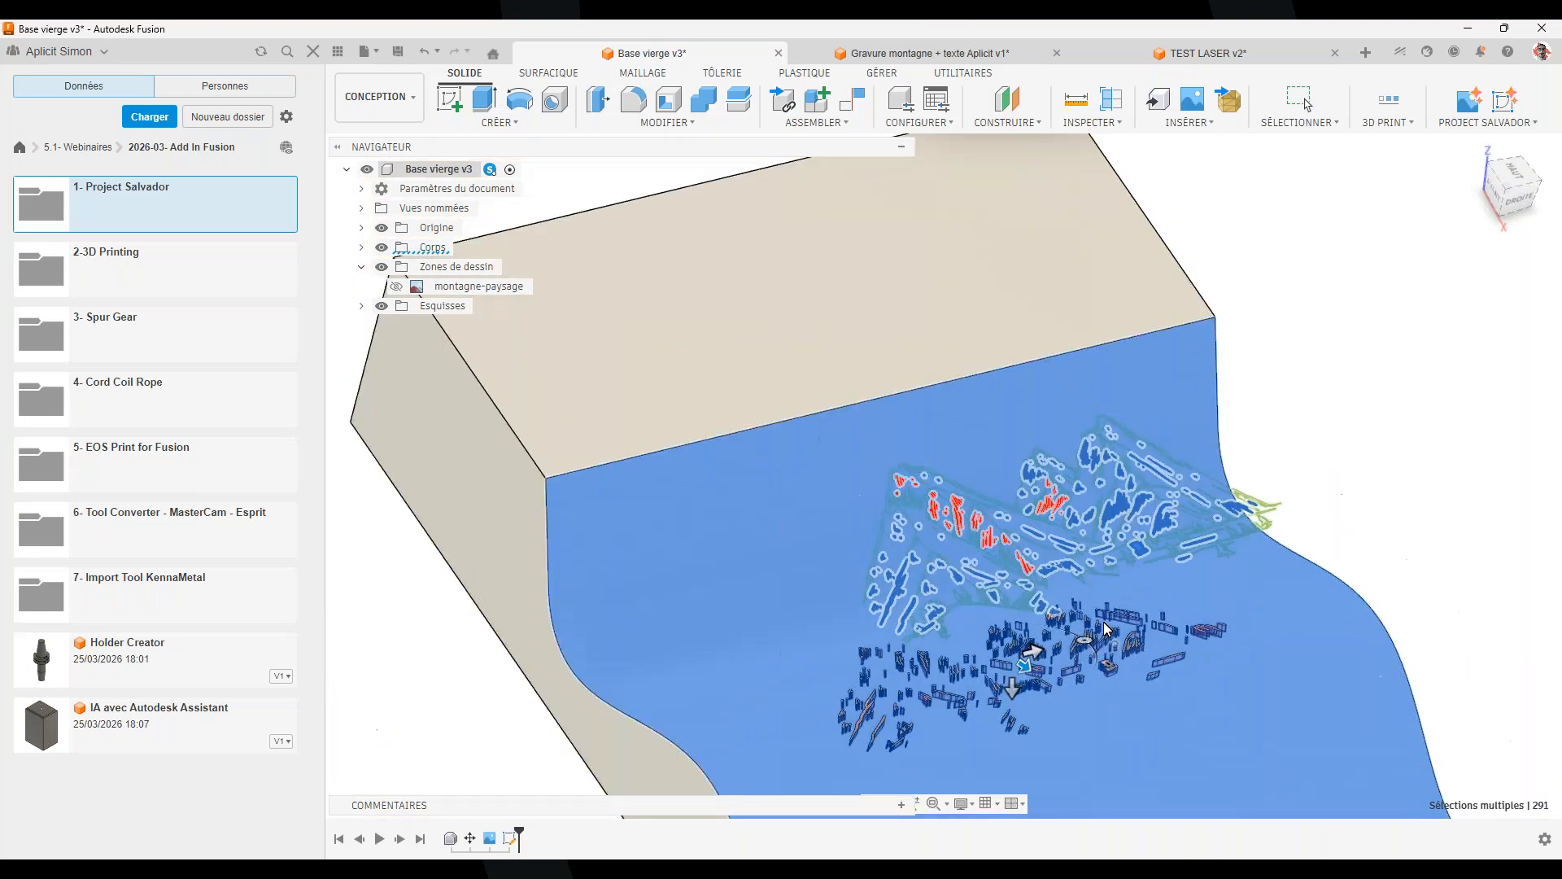
{"action": "scroll", "coordinate": [1098, 594], "scroll_direction": "down", "scroll_amount": 2}
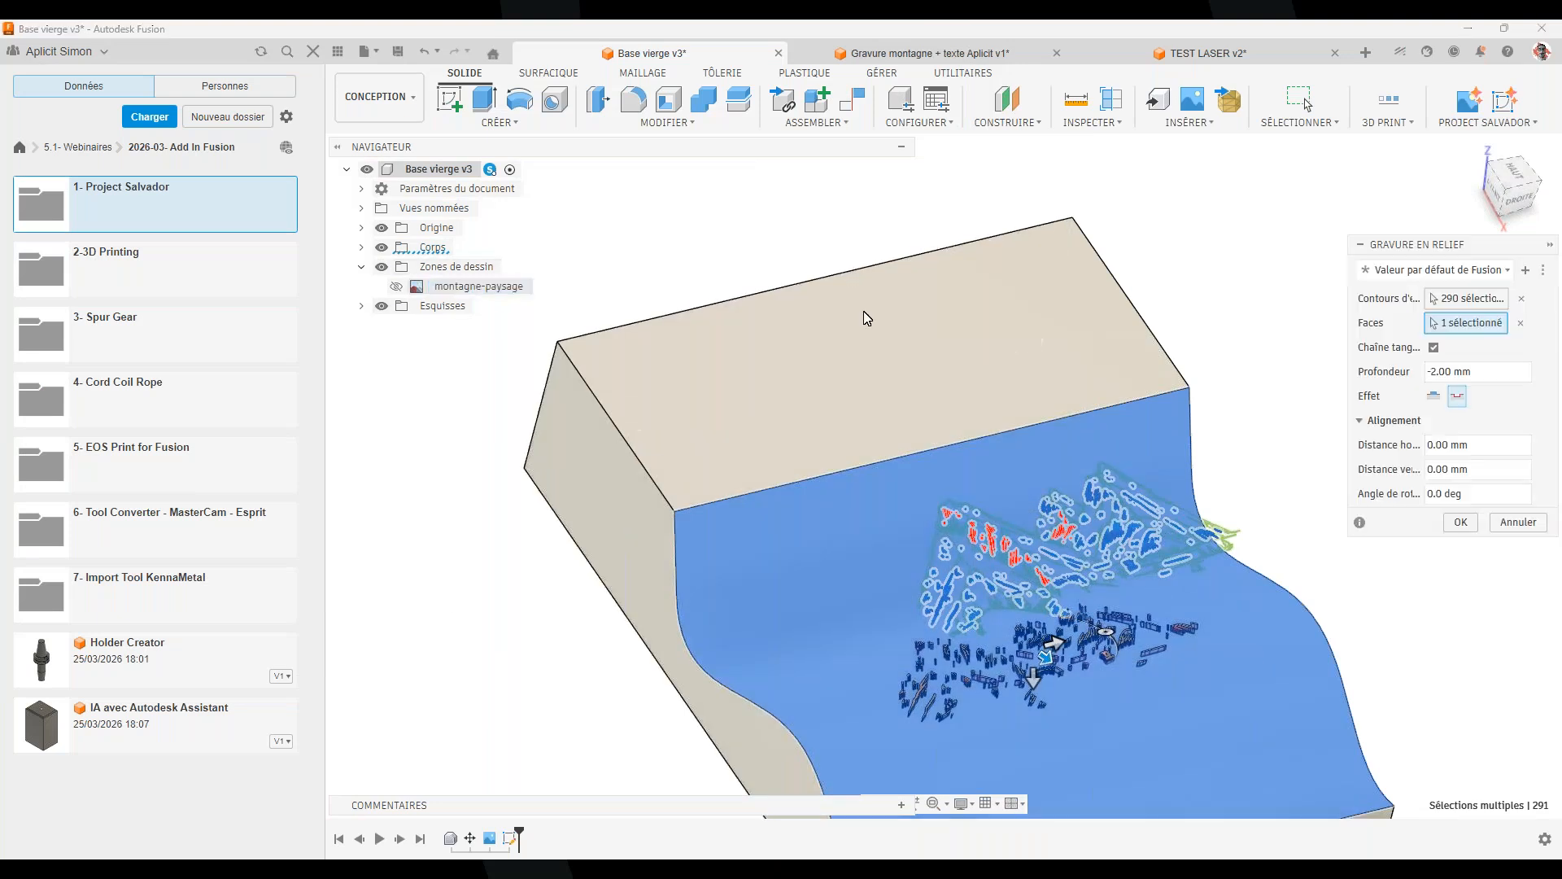
{"action": "left_click", "coordinate": [1518, 522]}
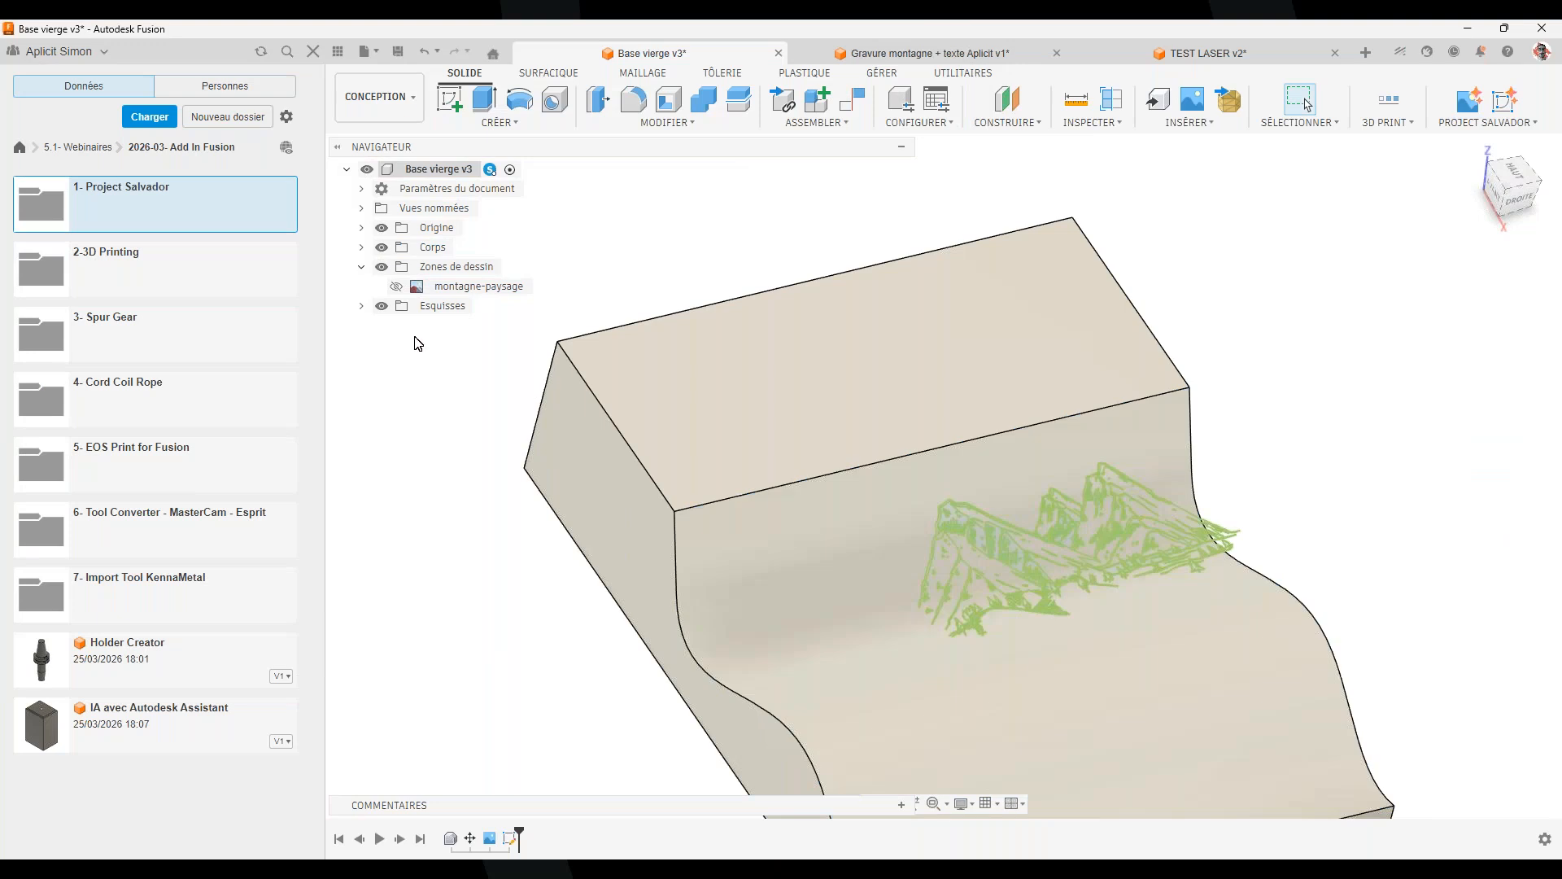
Delete the Esquisse3 sketch and bring up the montagne-paysage canvas options
{"action": "left_click", "coordinate": [361, 305]}
{"action": "right_click", "coordinate": [446, 327]}
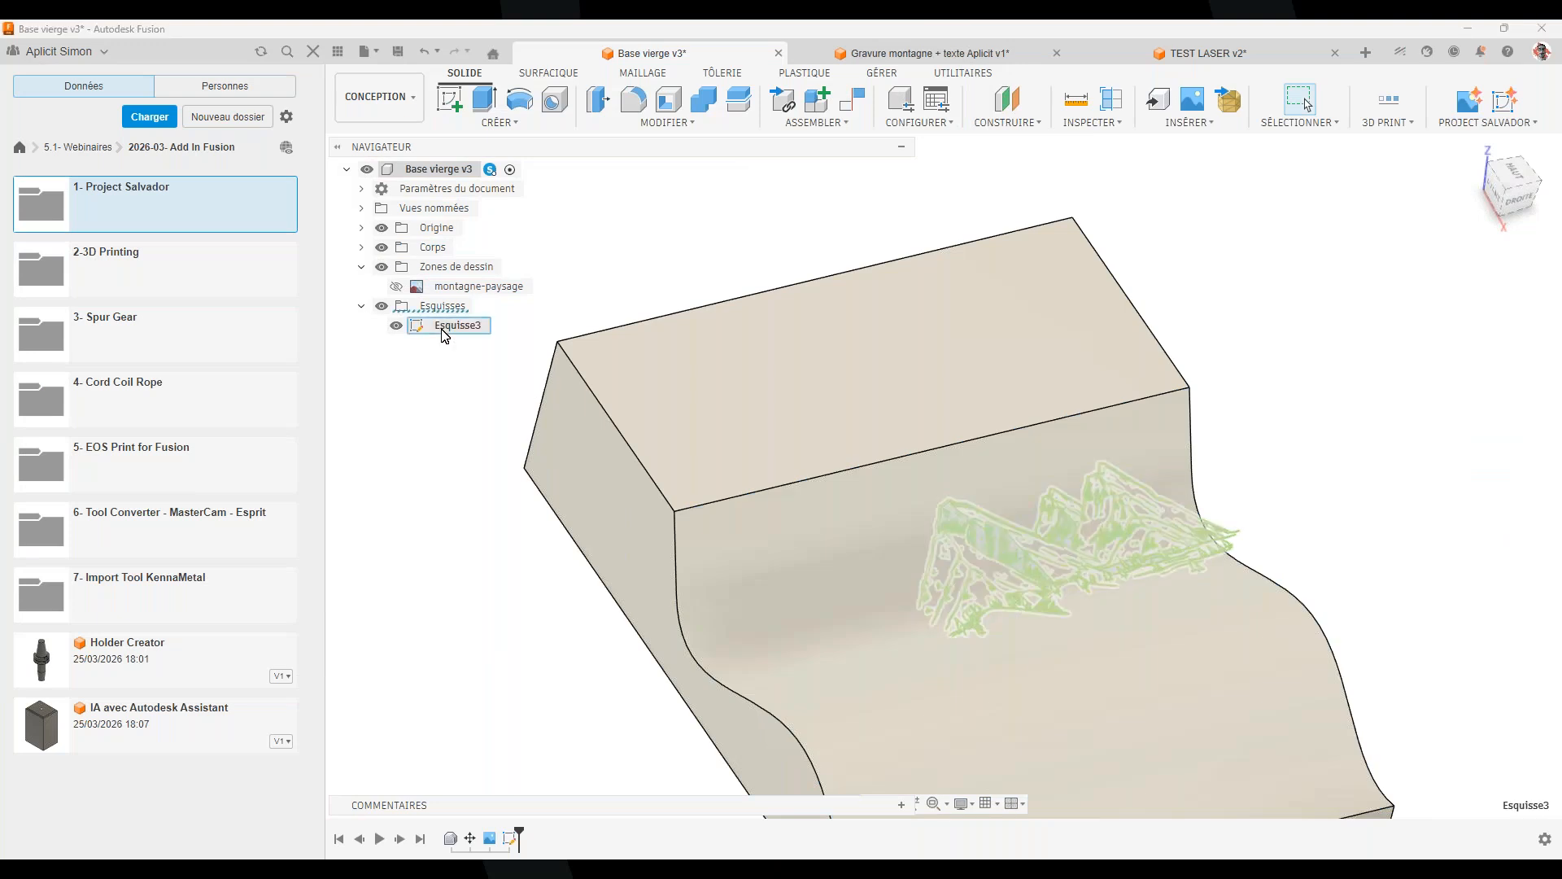
{"action": "left_click", "coordinate": [506, 512]}
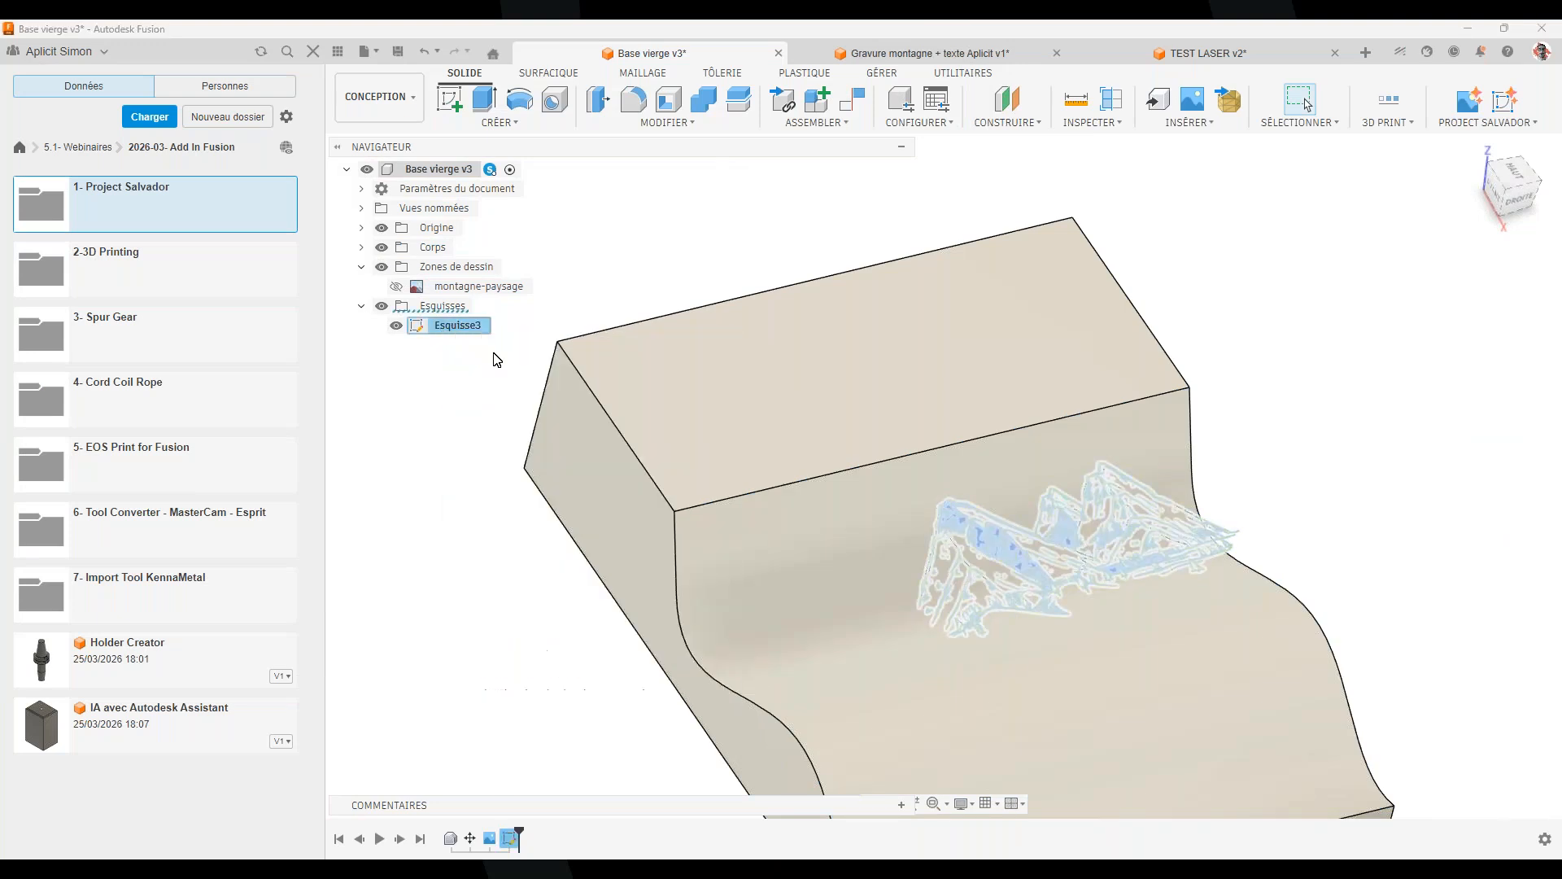
{"action": "right_click", "coordinate": [476, 287]}
Delete the montagne-paysage canvas and load the Dessin abeille image for a new canvas
{"action": "left_click", "coordinate": [550, 388]}
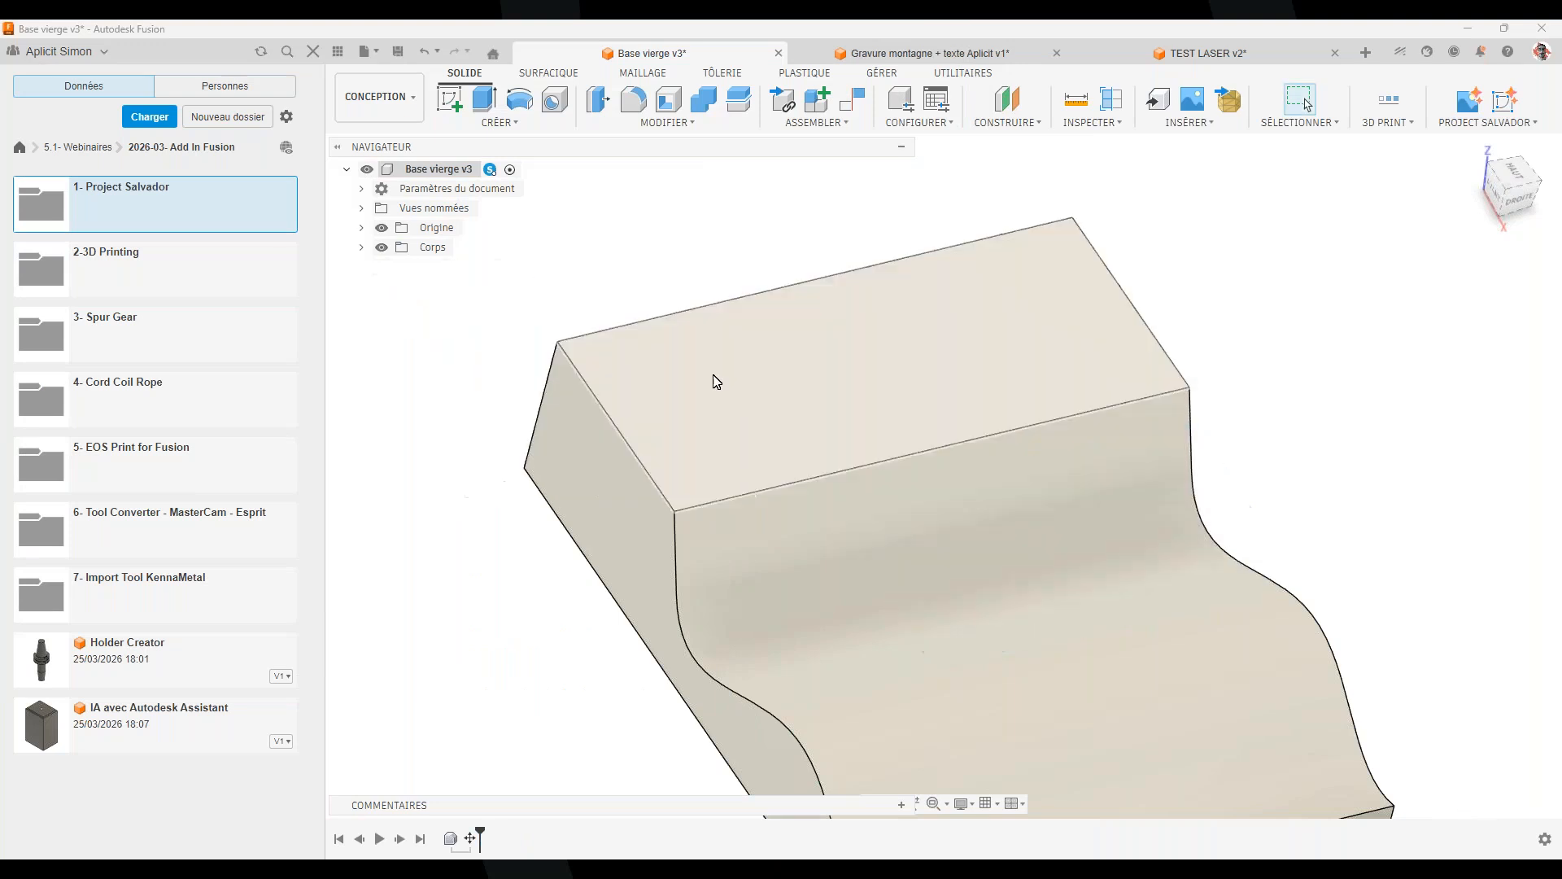
{"action": "left_click", "coordinate": [1182, 124]}
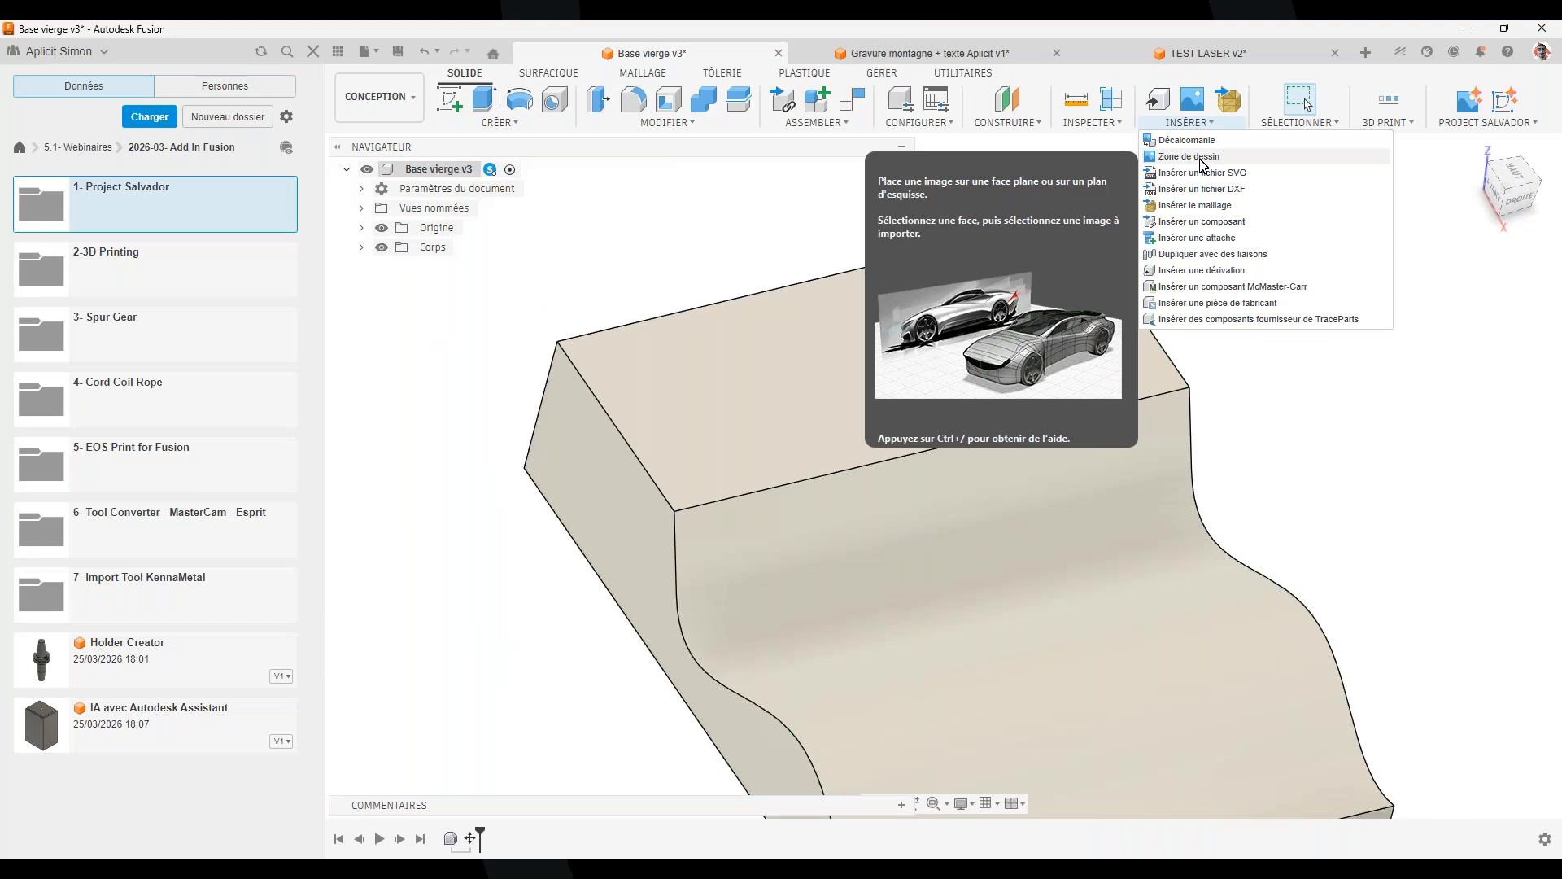
{"action": "left_click", "coordinate": [1202, 159]}
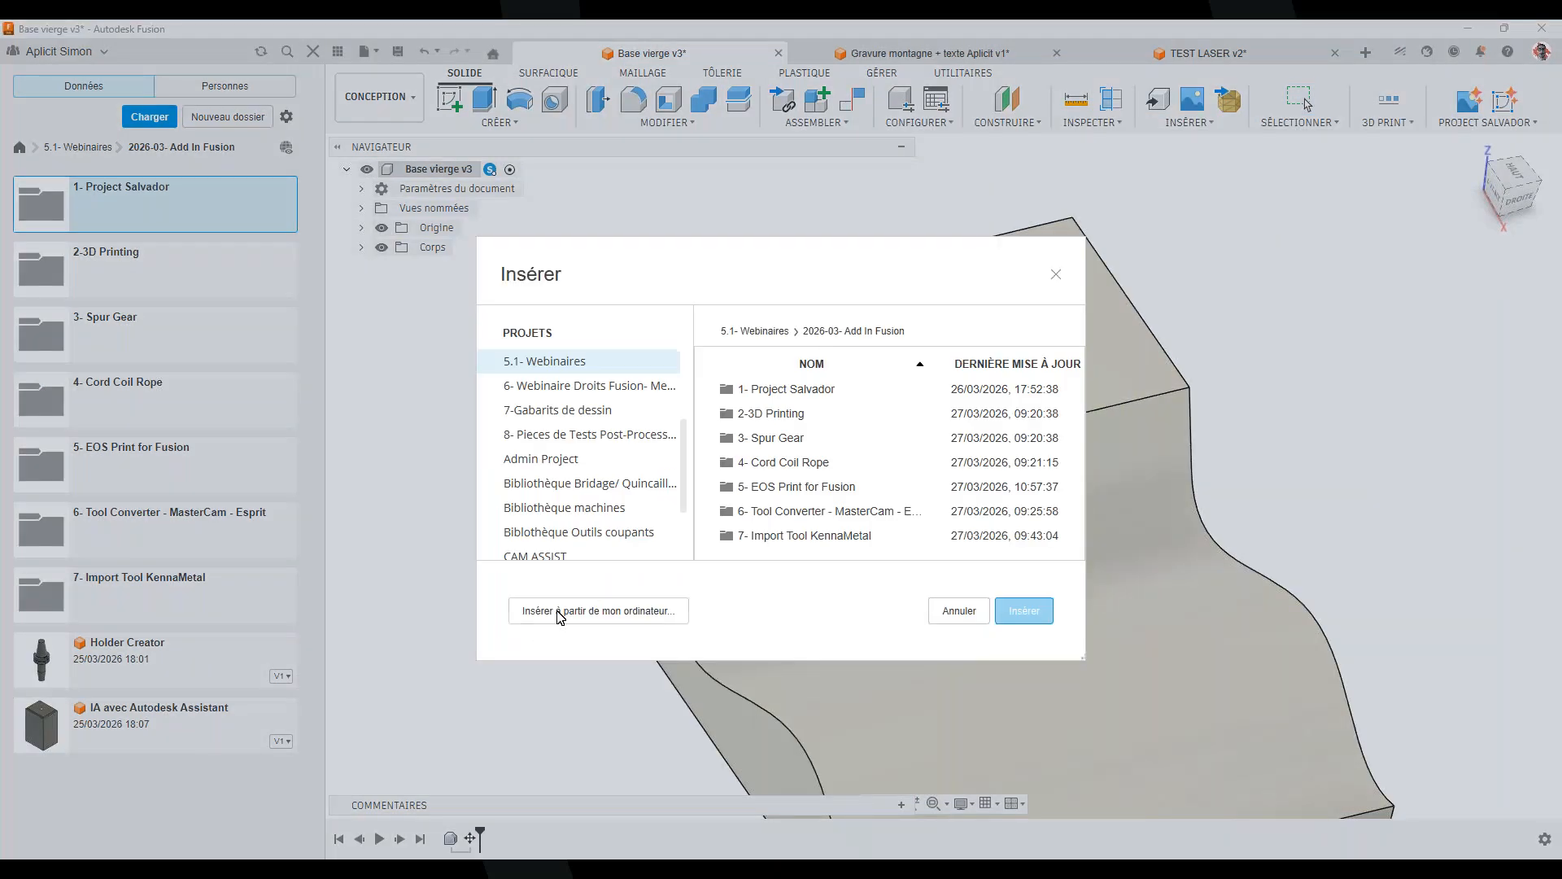
{"action": "left_click", "coordinate": [560, 612]}
{"action": "left_click", "coordinate": [610, 188]}
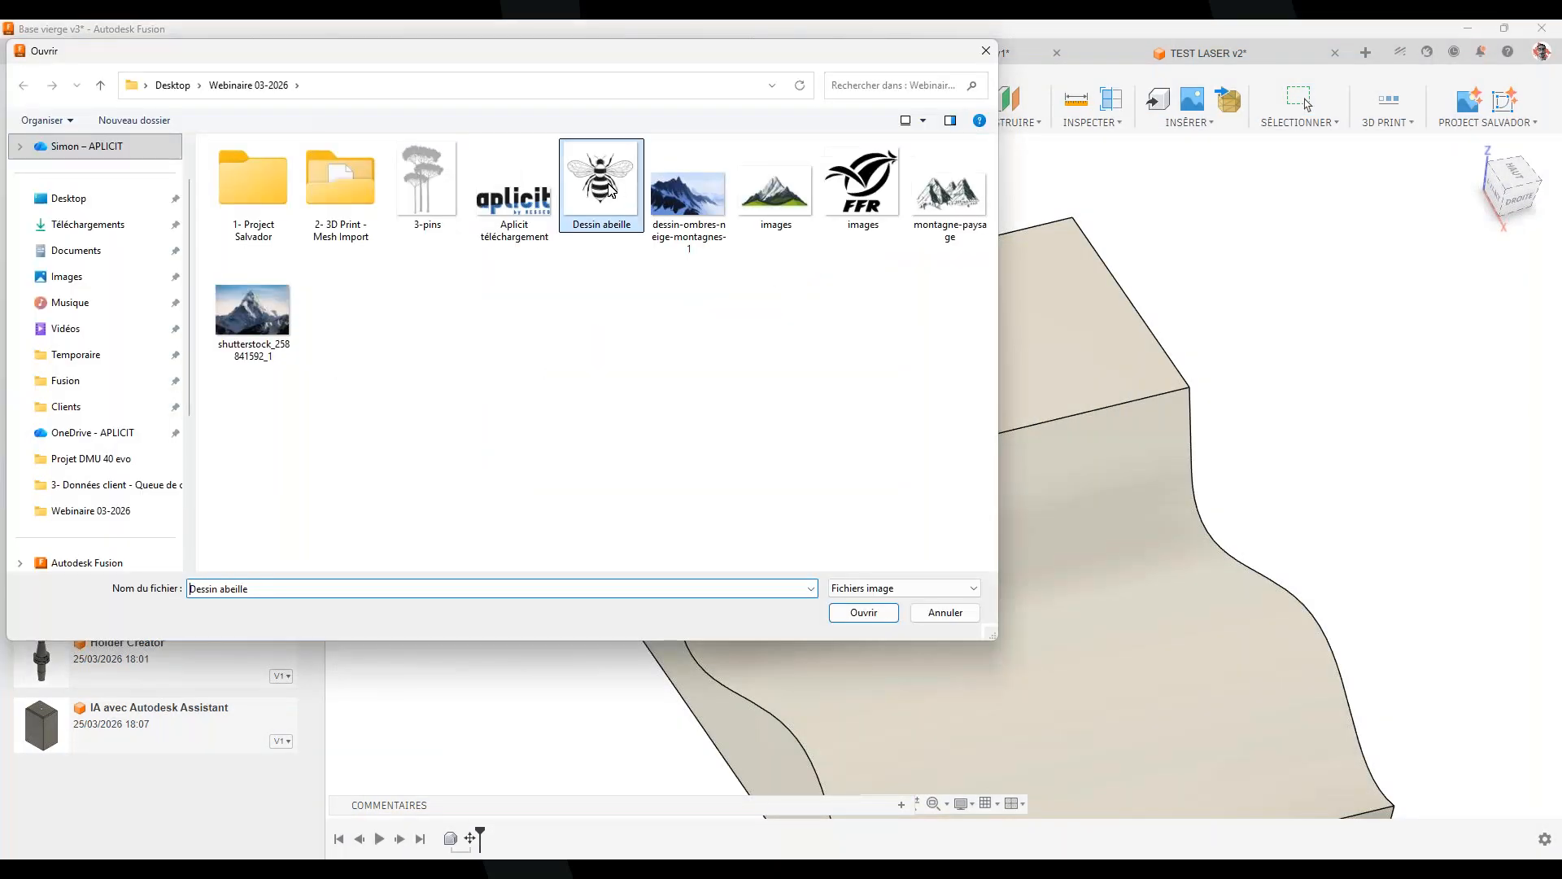
{"action": "double_click", "coordinate": [610, 189]}
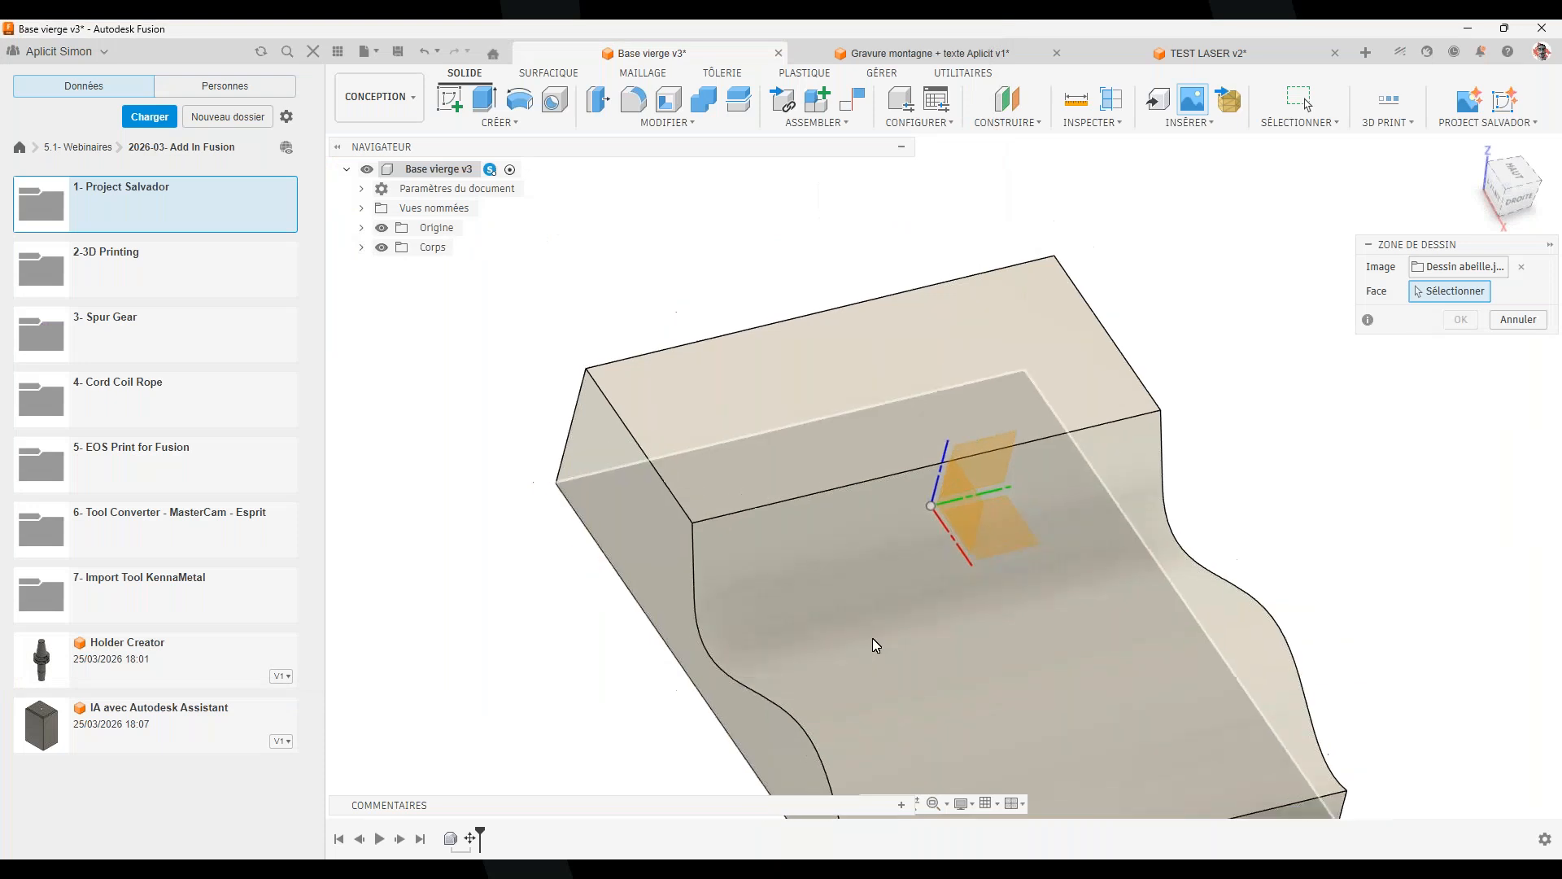
{"action": "scroll", "coordinate": [872, 644], "scroll_direction": "down", "scroll_amount": 3}
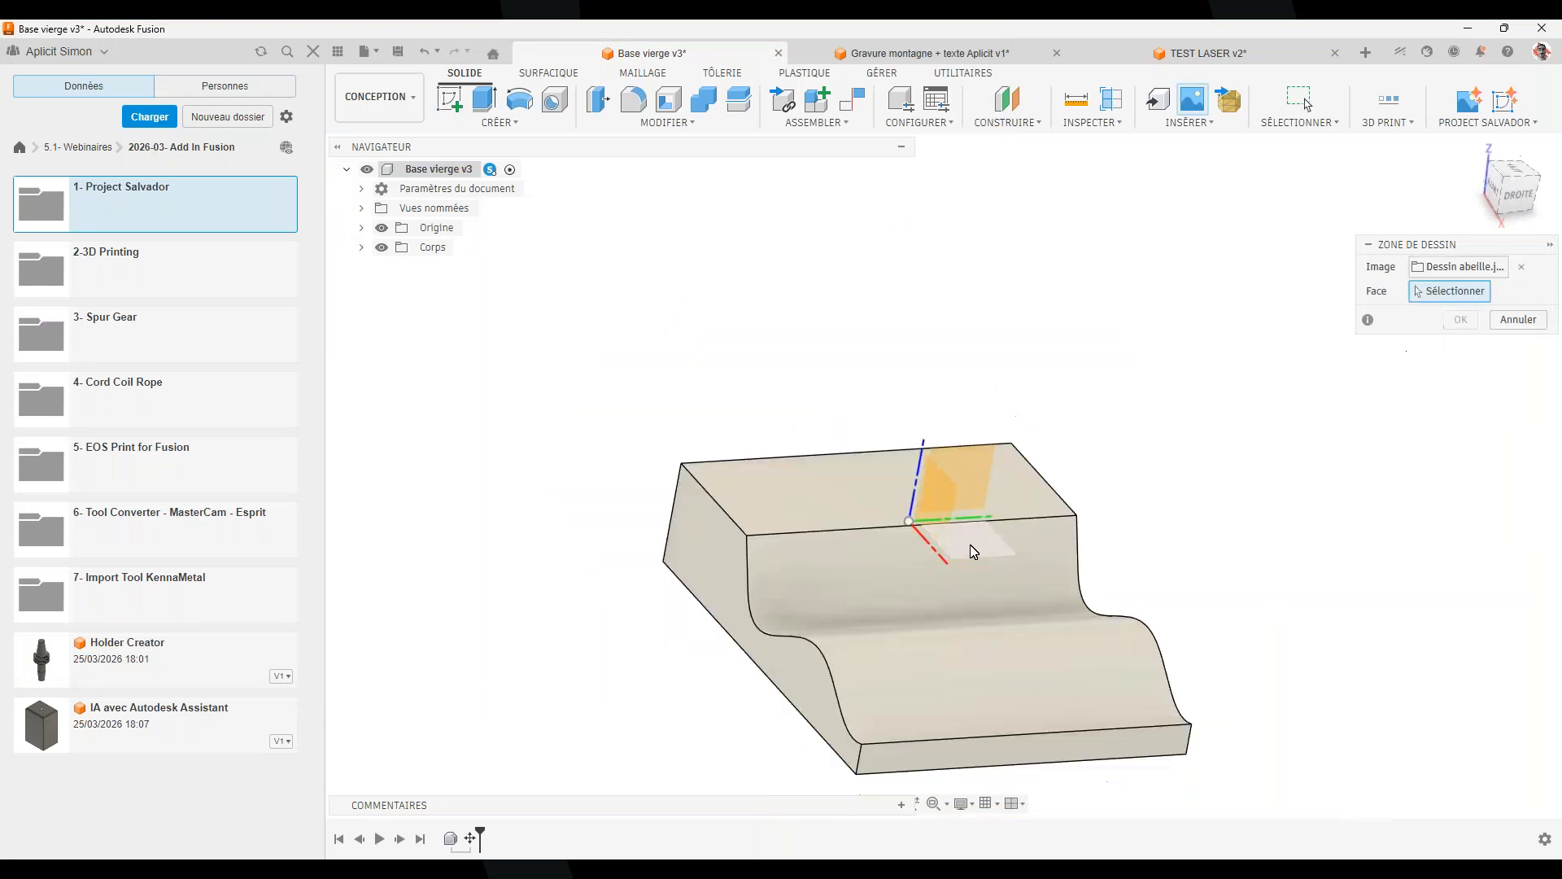
Place the Dessin abeille canvas on the block face, rotated, scaled to 3.103, shifted 20 mm sideways
{"action": "left_click", "coordinate": [969, 543]}
{"action": "scroll", "coordinate": [943, 527], "scroll_direction": "up", "scroll_amount": 3}
{"action": "left_click_drag", "start_coordinate": [962, 513], "coordinate": [846, 476]}
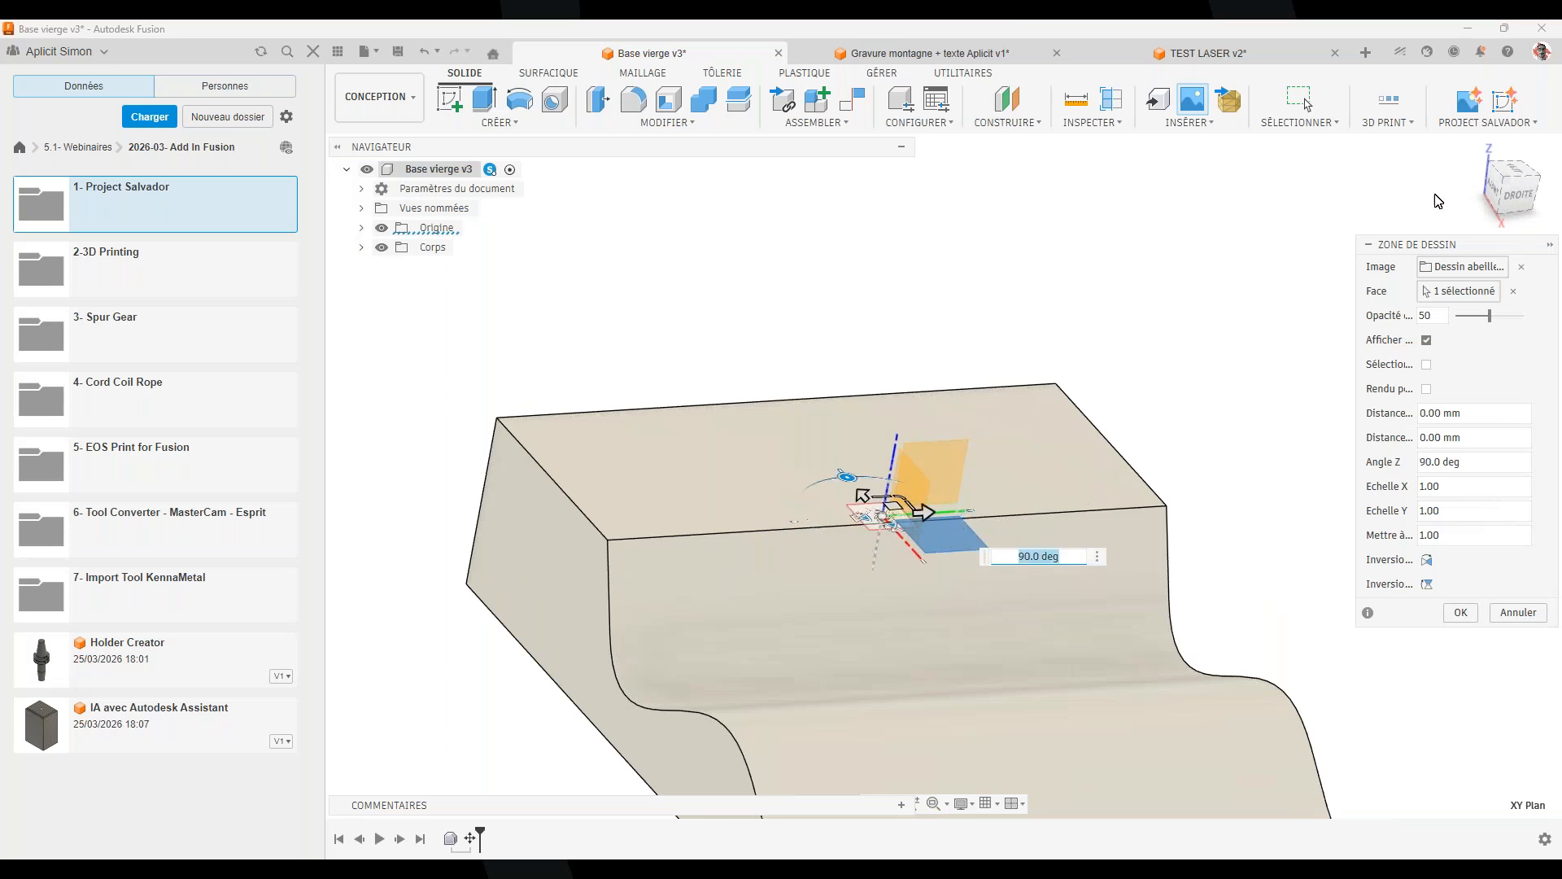
{"action": "left_click", "coordinate": [1509, 176]}
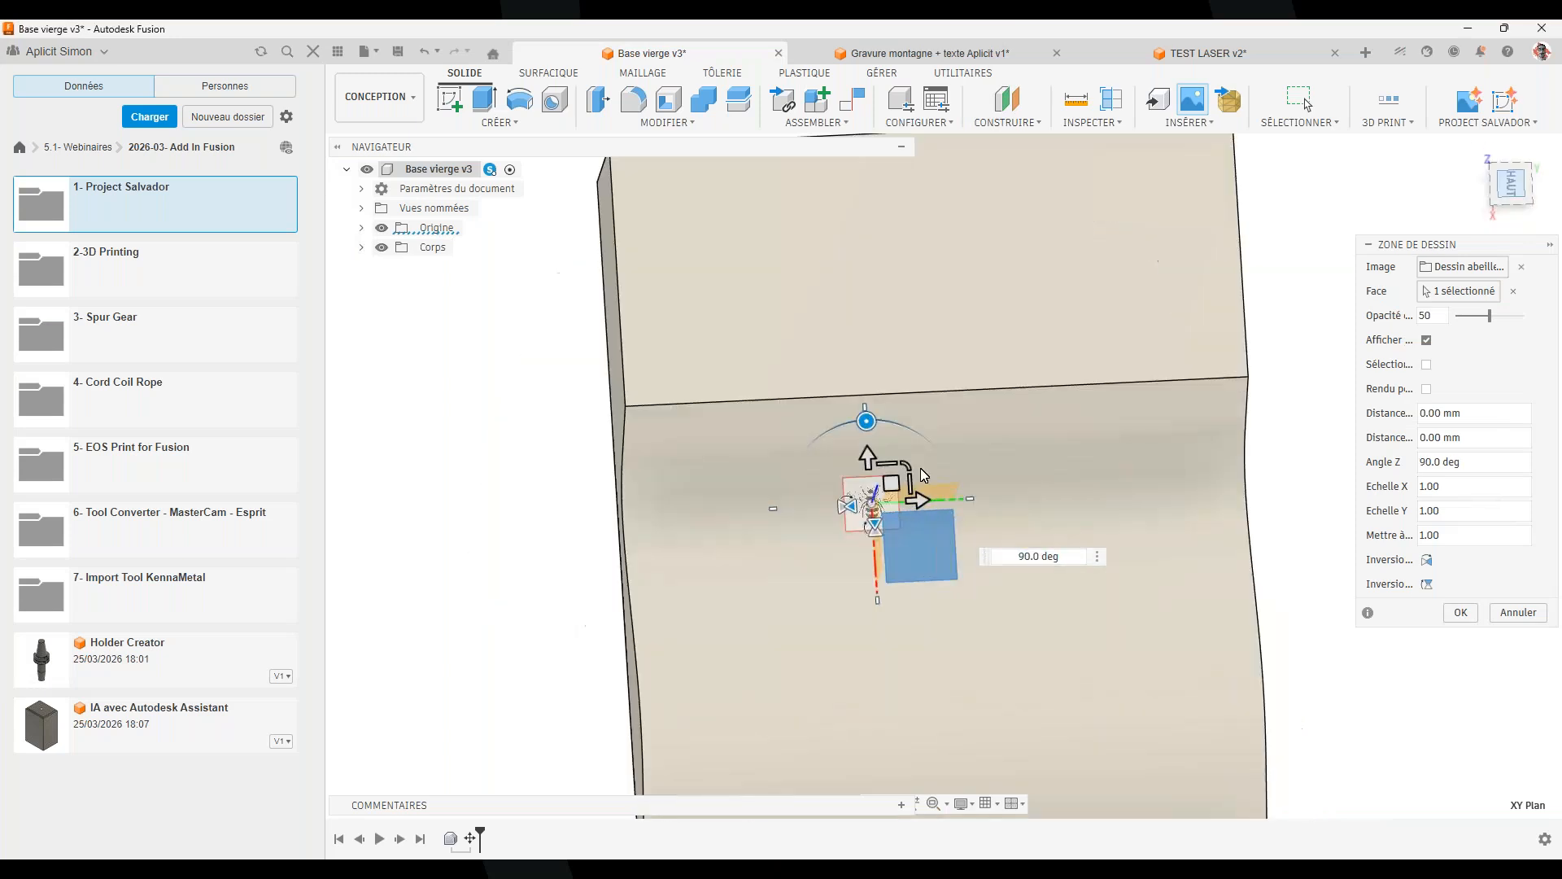
{"action": "left_click_drag", "start_coordinate": [892, 464], "coordinate": [1022, 393]}
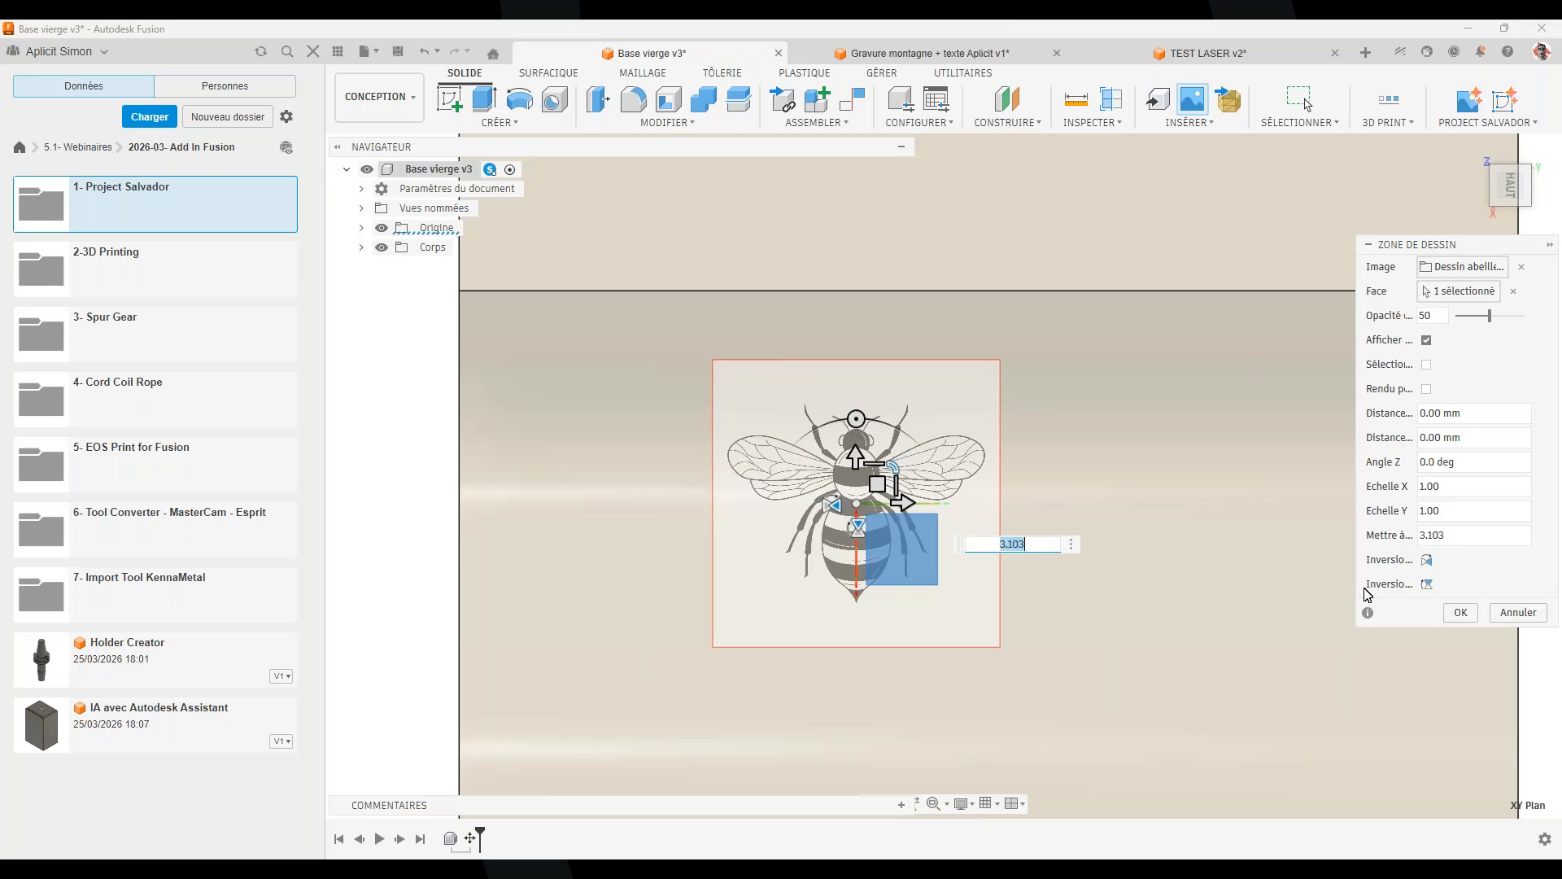
{"action": "left_click_drag", "start_coordinate": [905, 502], "coordinate": [799, 450]}
{"action": "left_click", "coordinate": [1462, 612]}
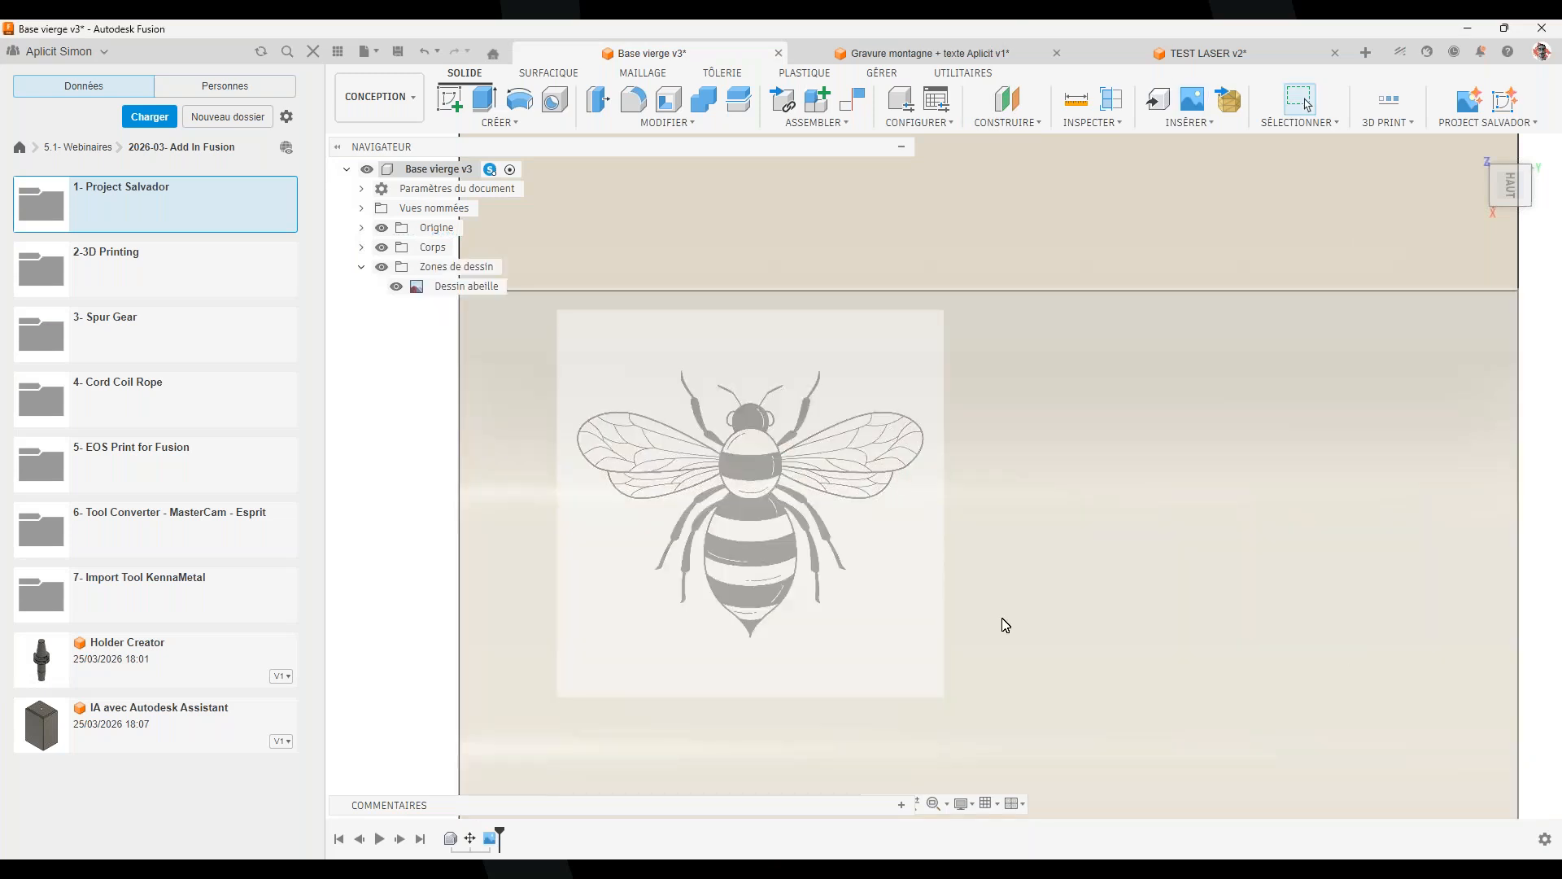
{"action": "left_click", "coordinate": [1495, 123]}
Generate Esquisse4 from the Dessin abeille canvas with Project Salvador and accept it
{"action": "left_click", "coordinate": [1512, 141]}
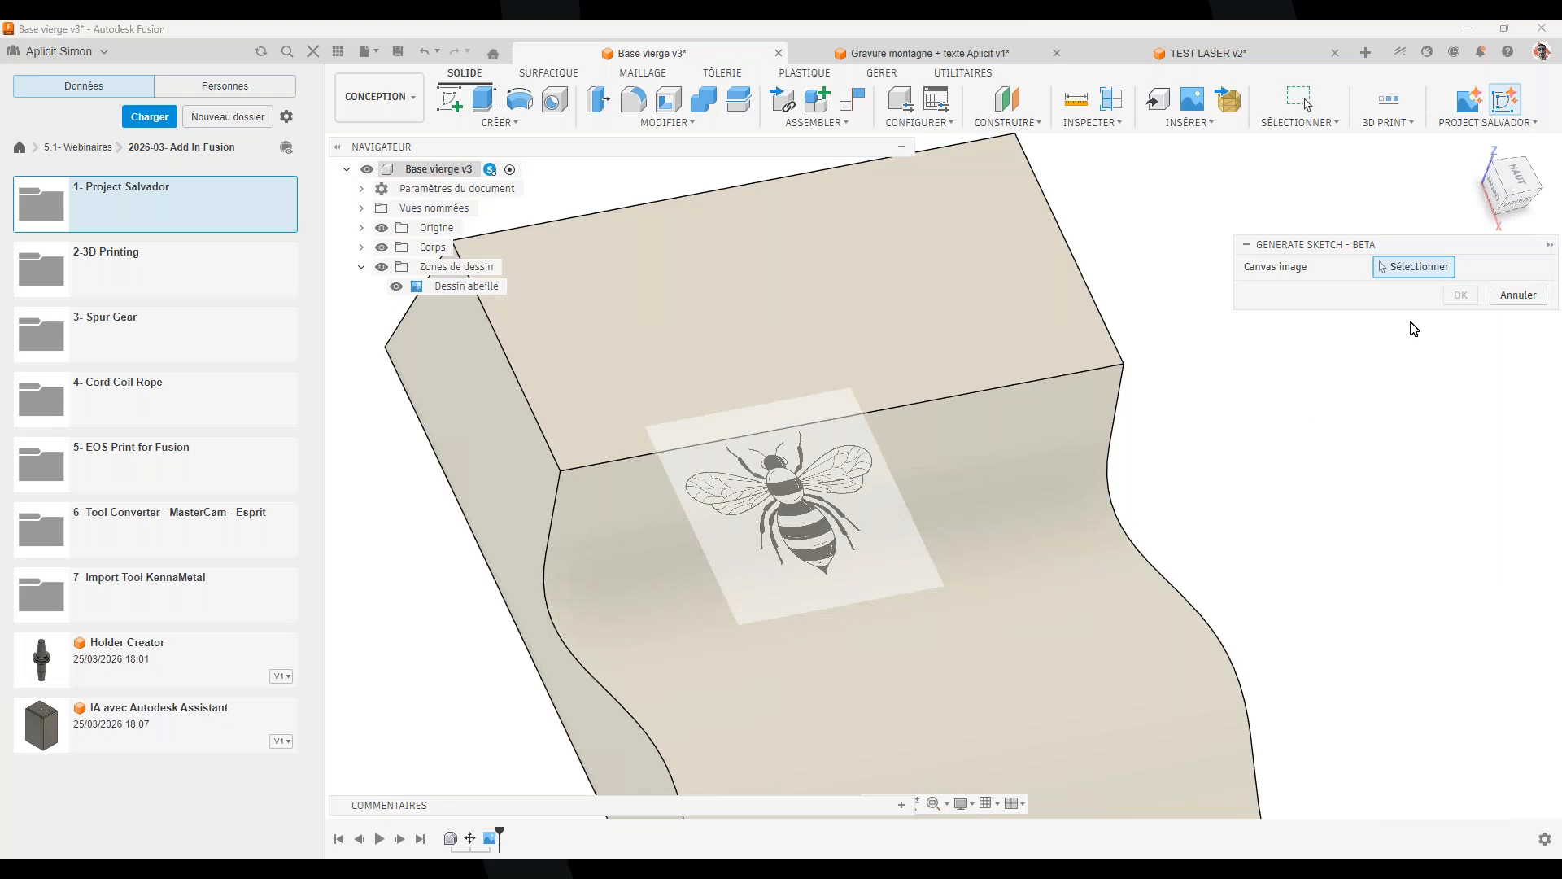
{"action": "left_click", "coordinate": [842, 515]}
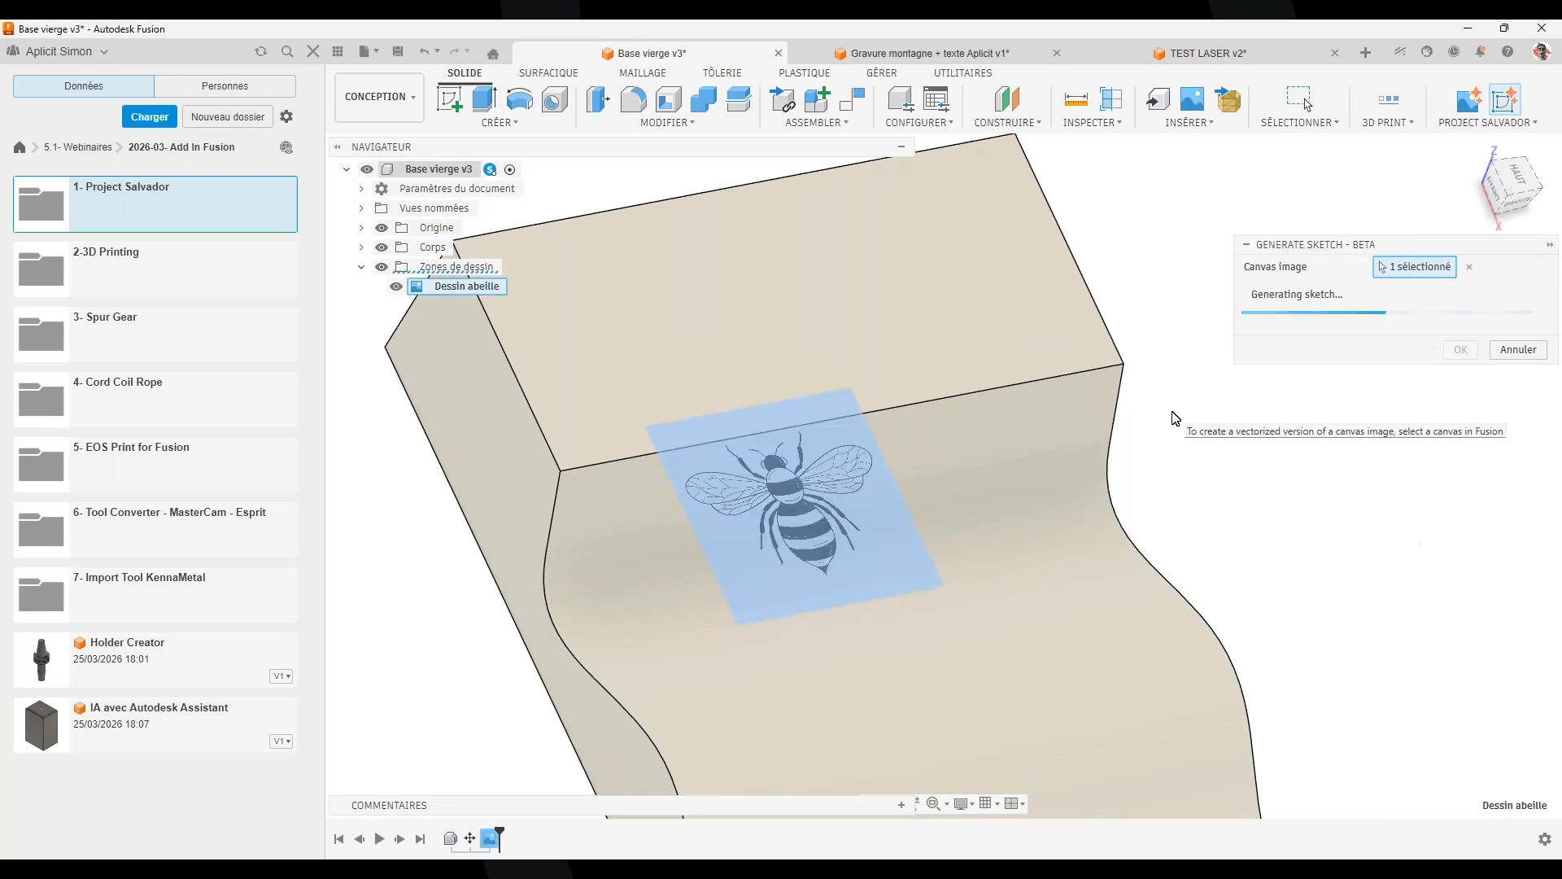
{"action": "scroll", "coordinate": [928, 732], "scroll_direction": "down", "scroll_amount": 4}
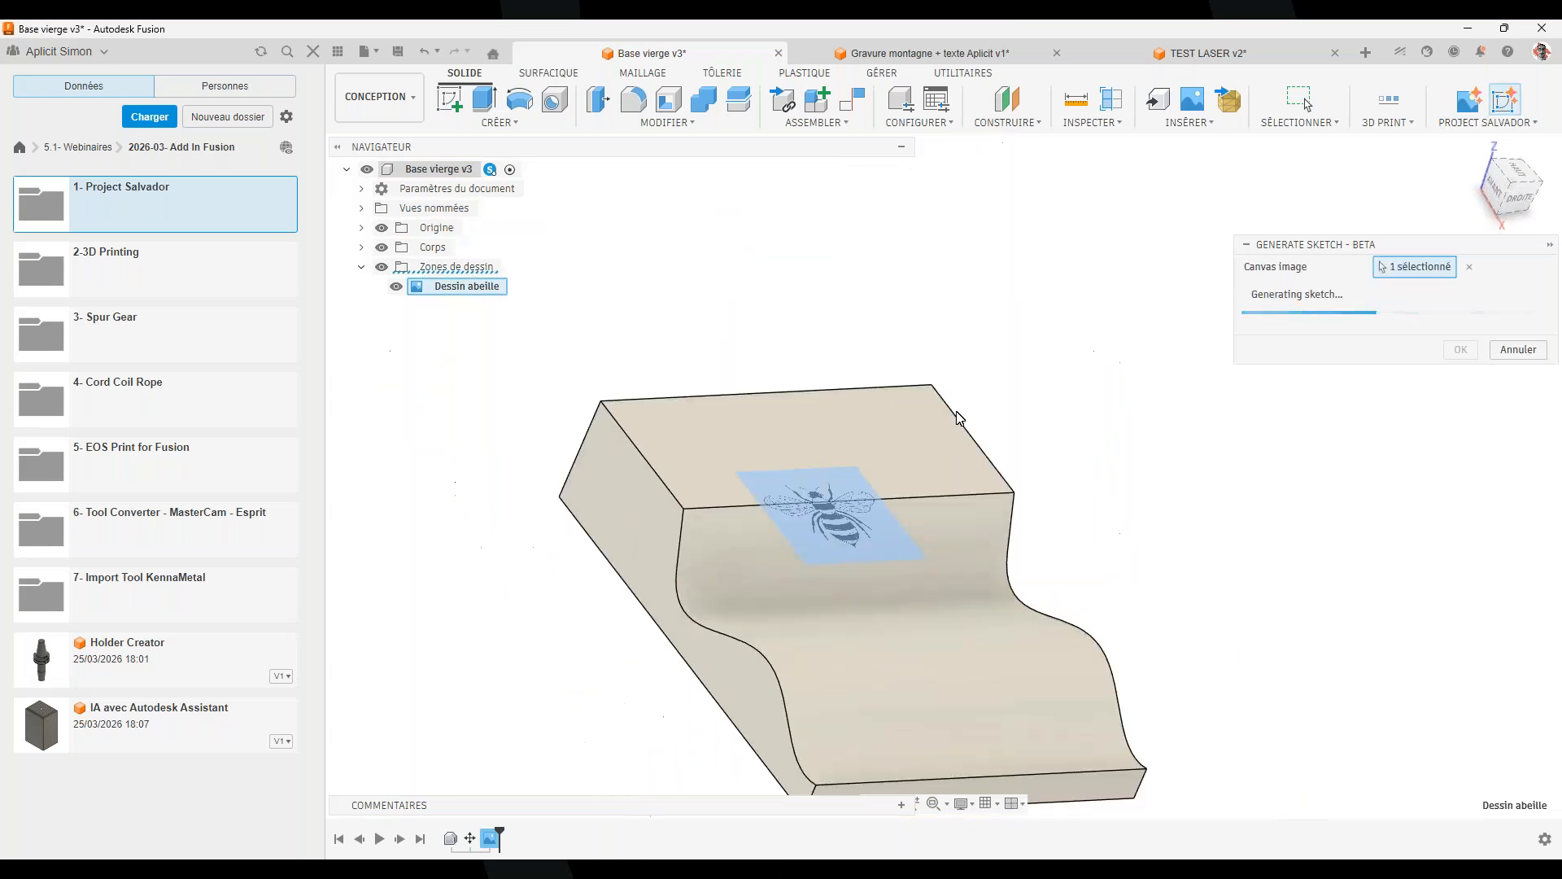
{"action": "middle_click_drag", "start_coordinate": [858, 681], "coordinate": [782, 430], "text": "shift"}
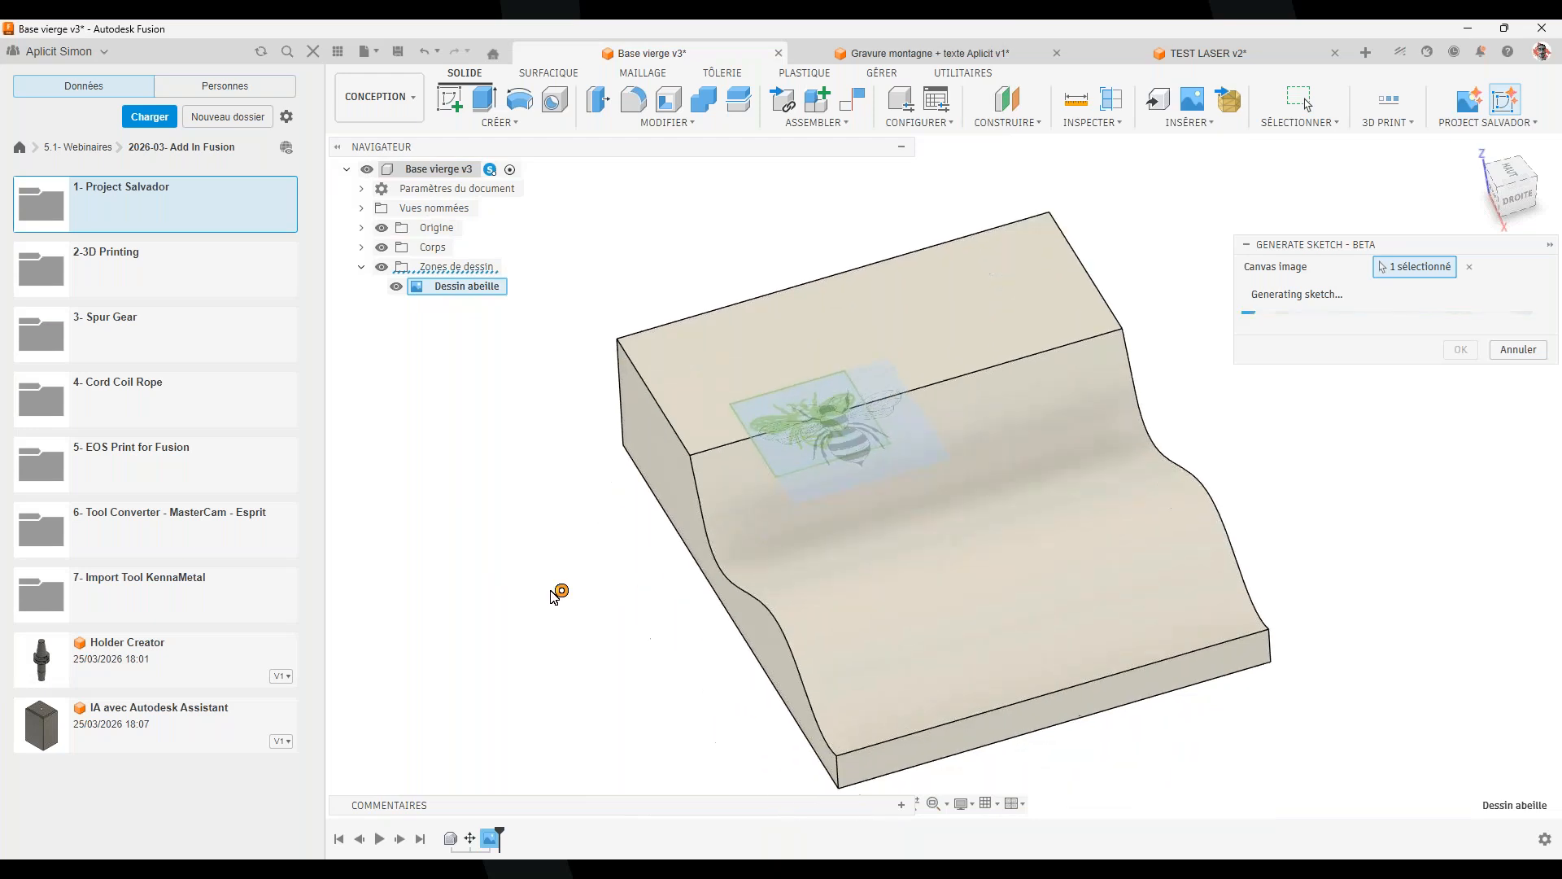
{"action": "left_click", "coordinate": [1461, 331]}
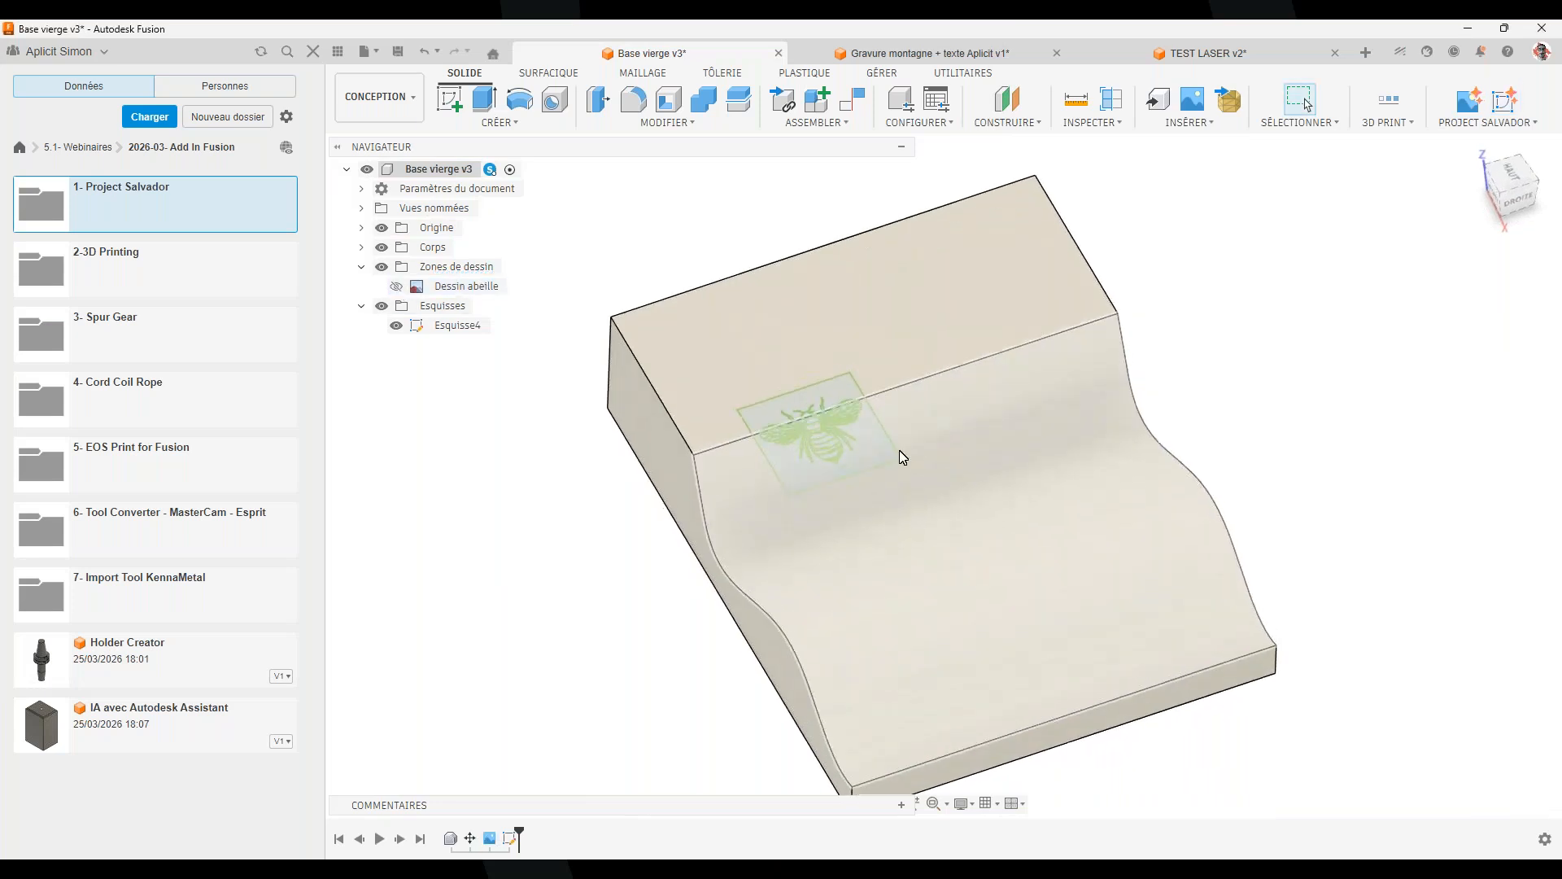
{"action": "scroll", "coordinate": [895, 431], "scroll_direction": "up", "scroll_amount": 2}
Delete the square border lines around the bee in the sketch
{"action": "left_click", "coordinate": [747, 394]}
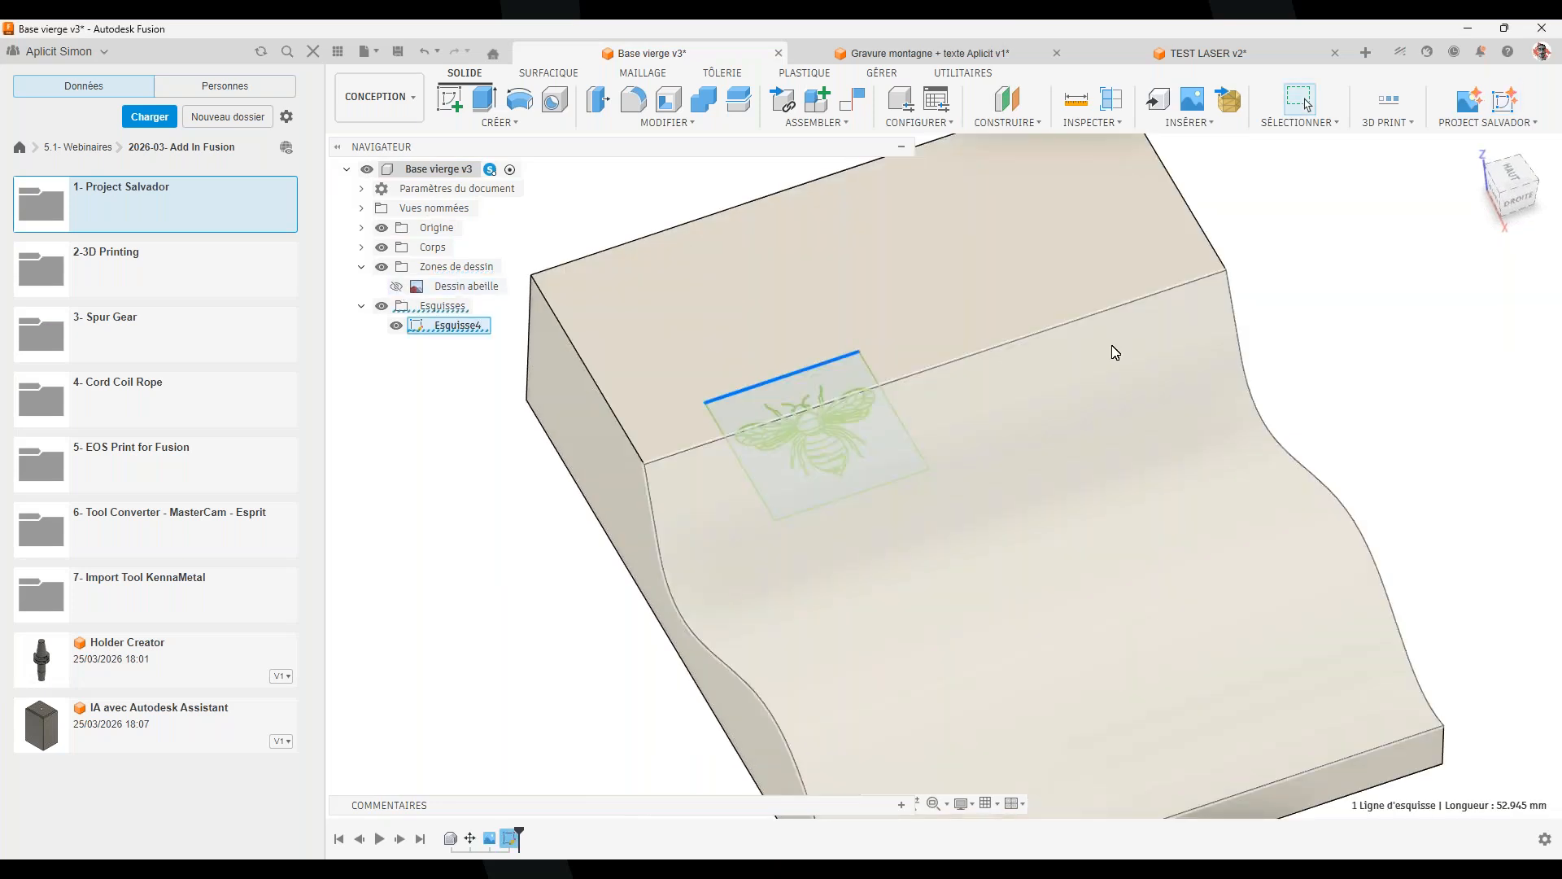
{"action": "left_click", "coordinate": [910, 441]}
{"action": "key", "text": "Delete"}
{"action": "left_click", "coordinate": [895, 480]}
{"action": "key", "text": "Delete"}
{"action": "left_click", "coordinate": [767, 505]}
{"action": "key", "text": "Delete"}
Set up an emboss using the bee contour as profile, with the effect switched to recess
{"action": "left_click", "coordinate": [512, 124]}
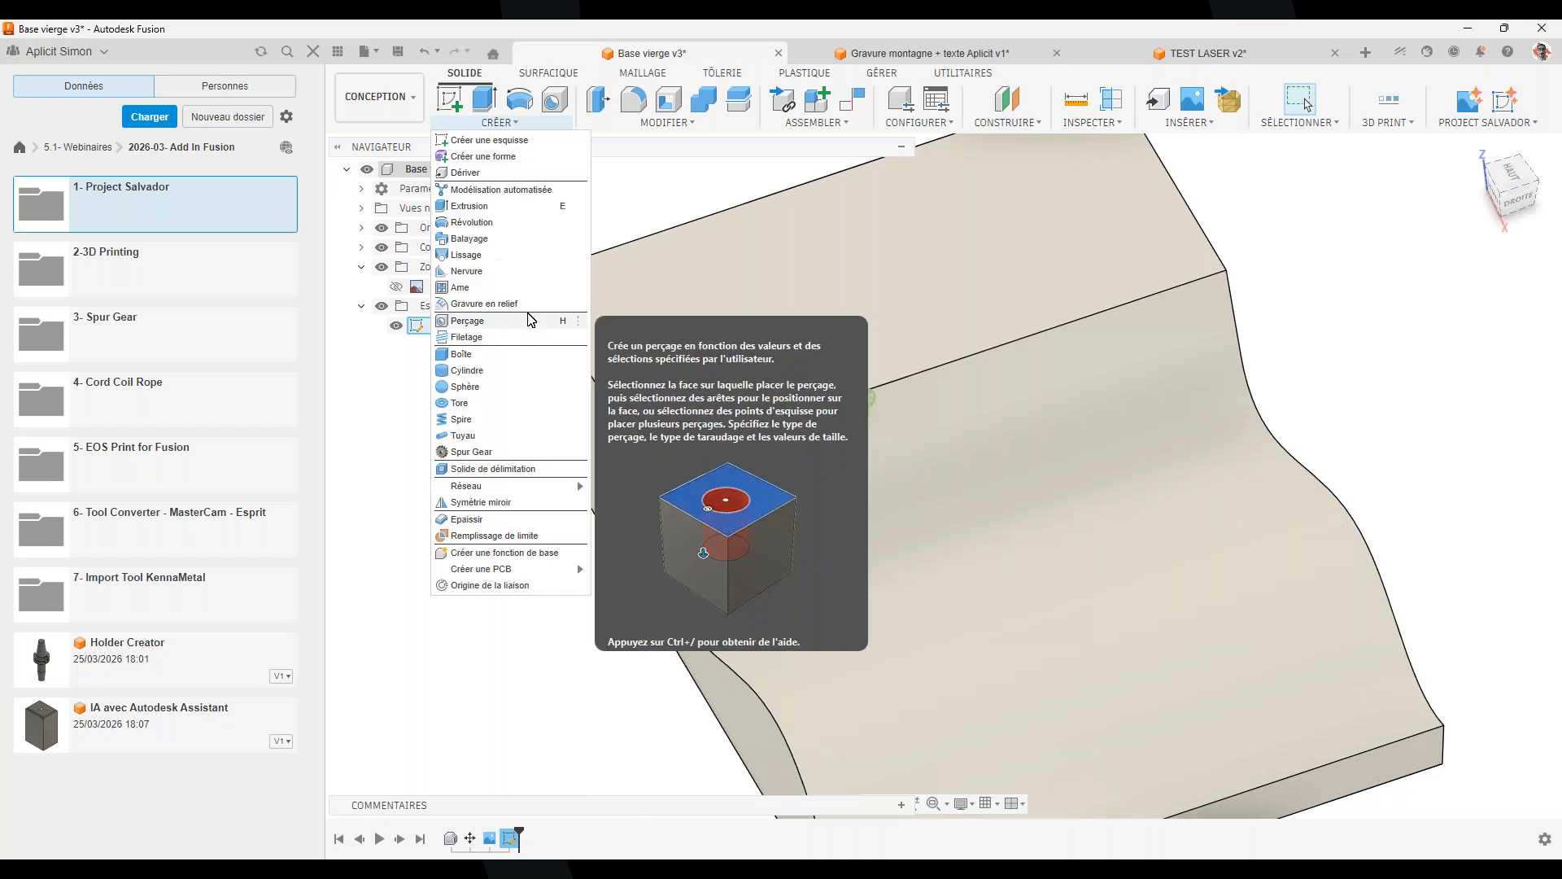
{"action": "left_click", "coordinate": [488, 319]}
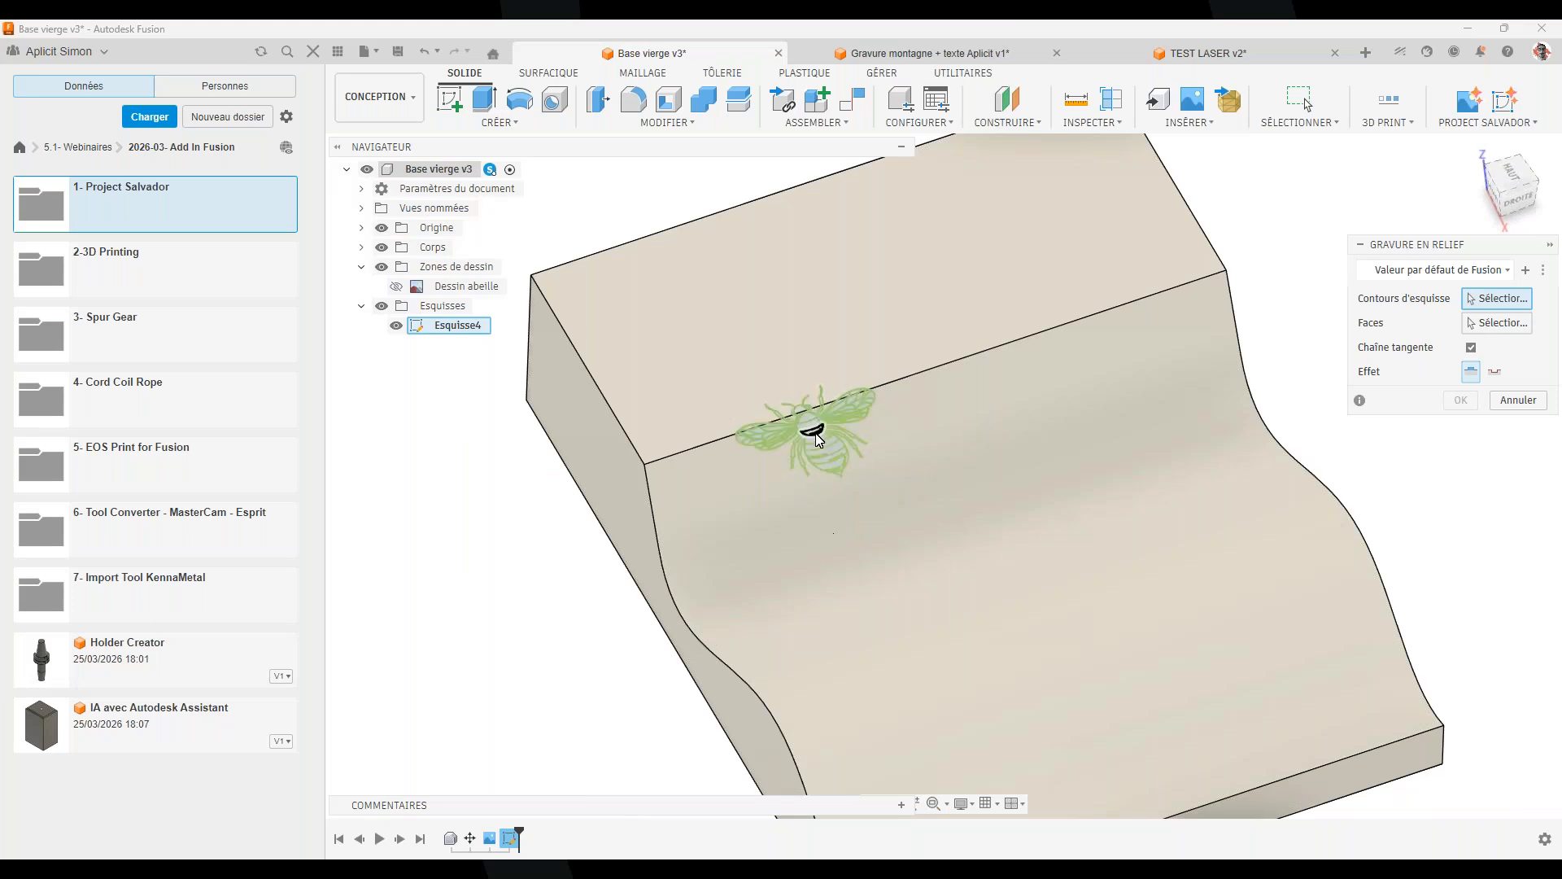
{"action": "left_click", "coordinate": [813, 426]}
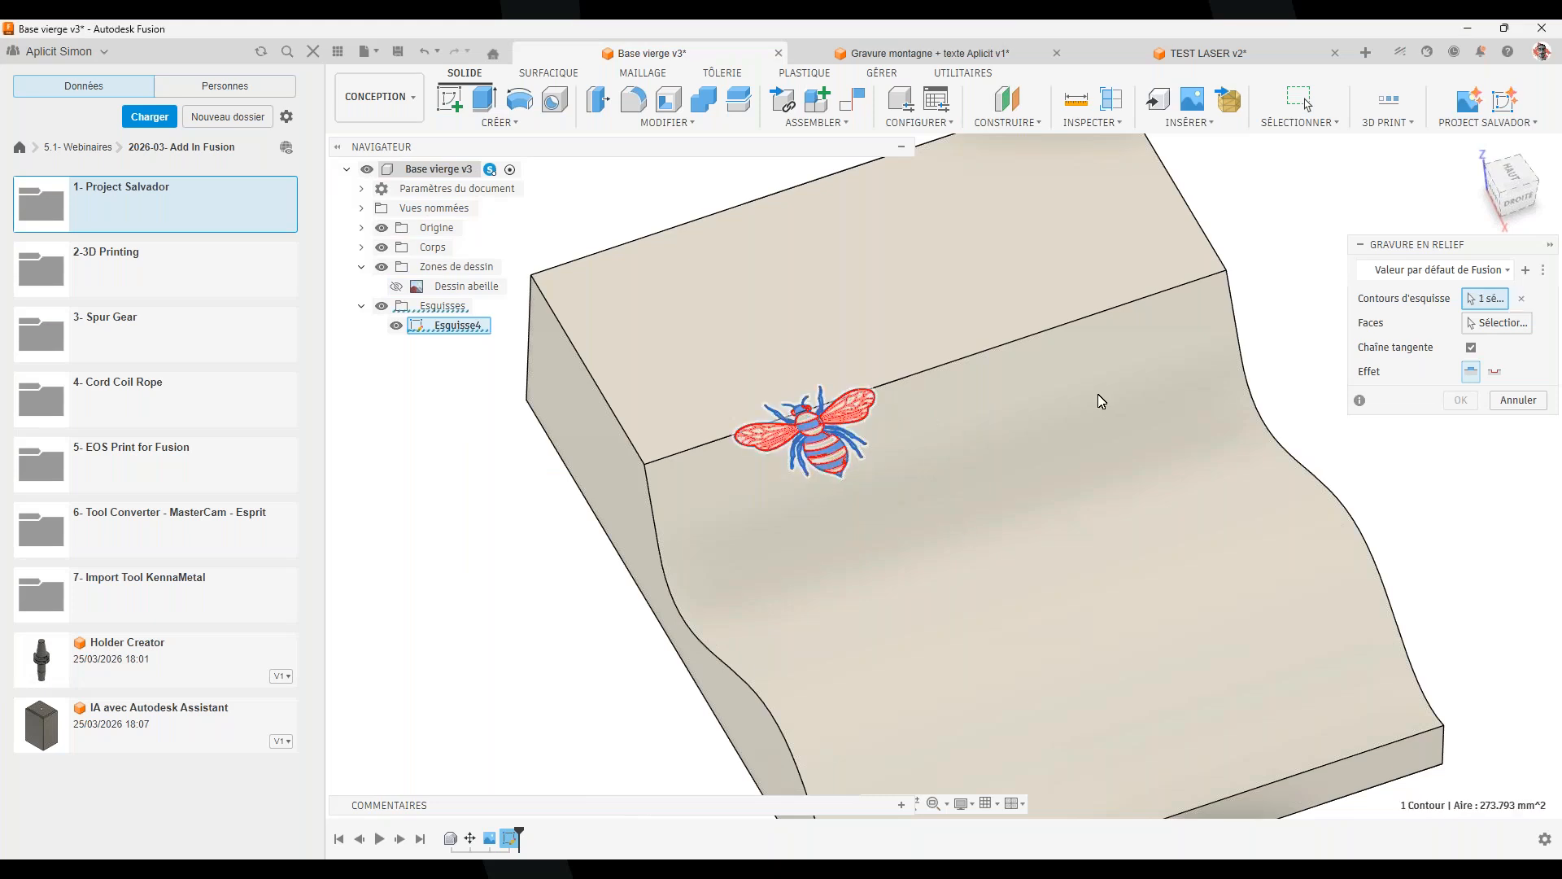
{"action": "scroll", "coordinate": [917, 387], "scroll_direction": "up", "scroll_amount": 2}
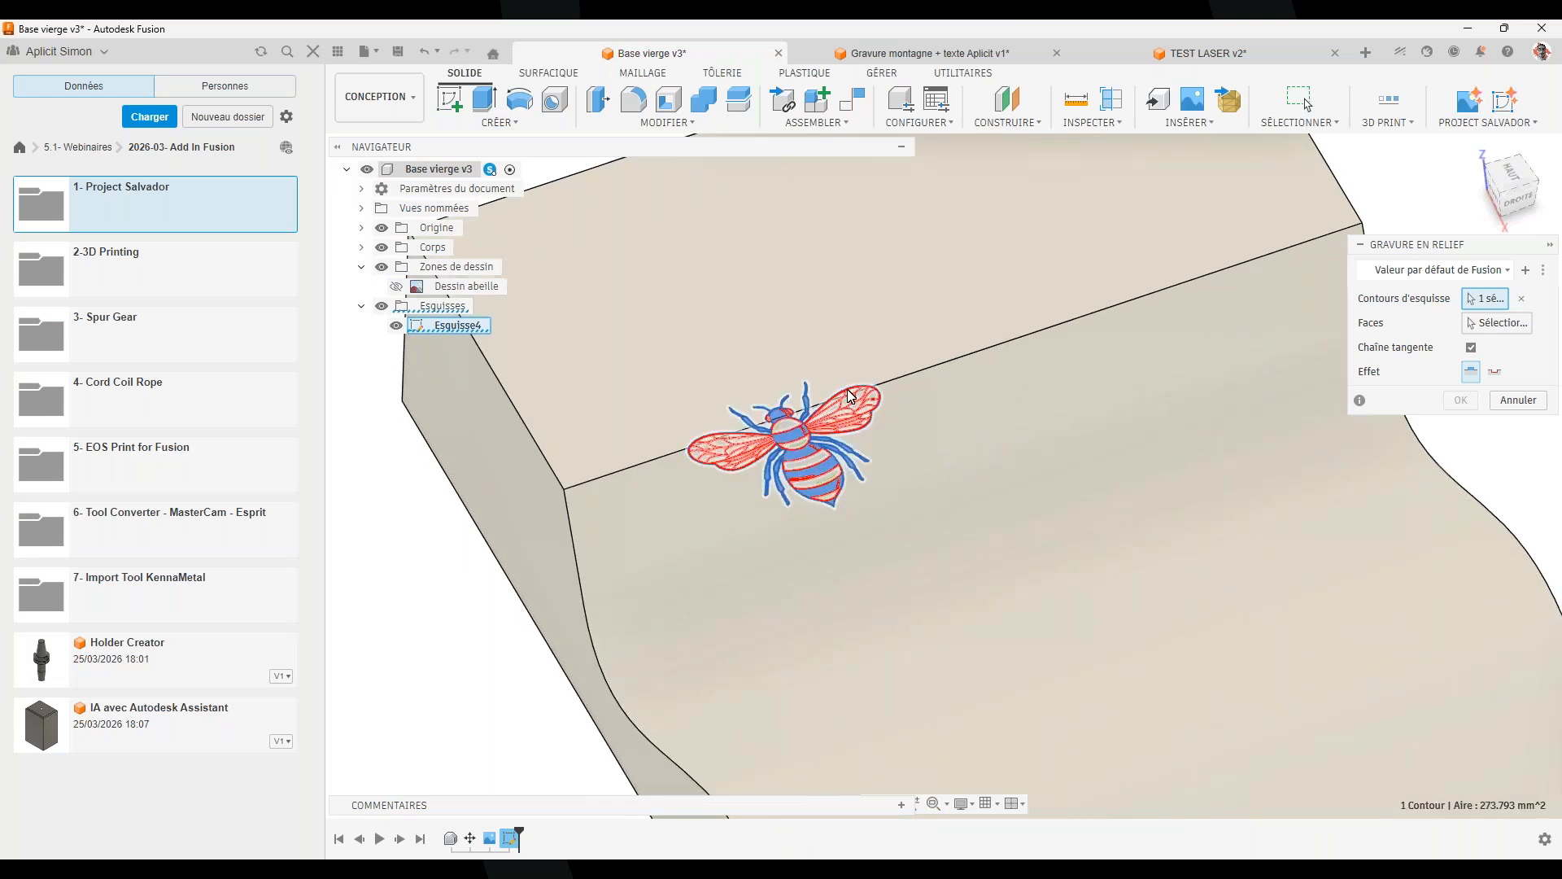
{"action": "scroll", "coordinate": [919, 392], "scroll_direction": "up", "scroll_amount": 3}
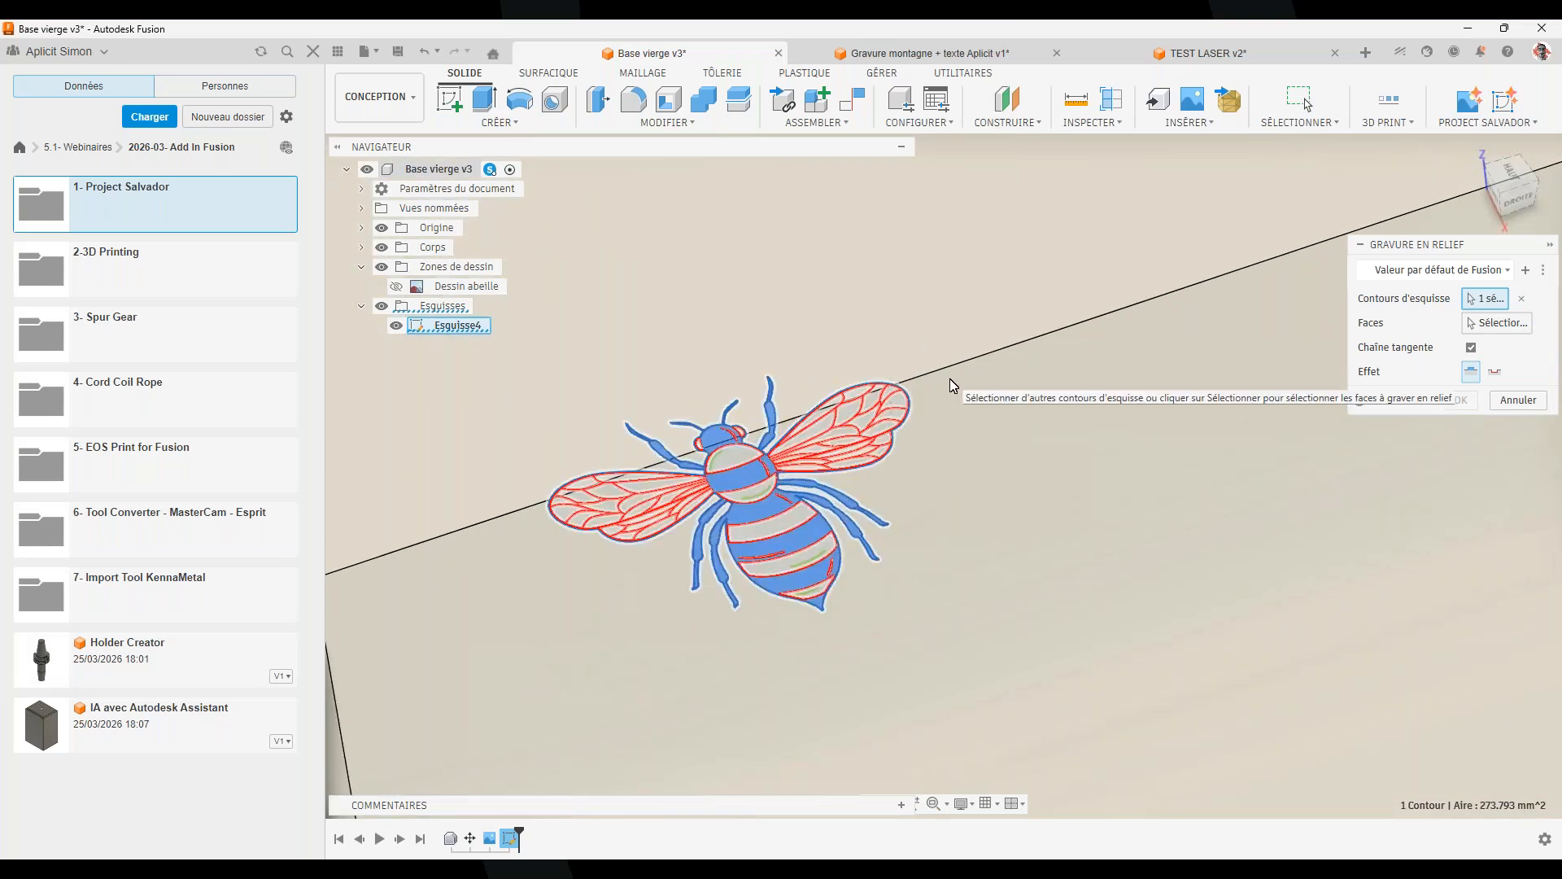
{"action": "left_click", "coordinate": [1497, 323]}
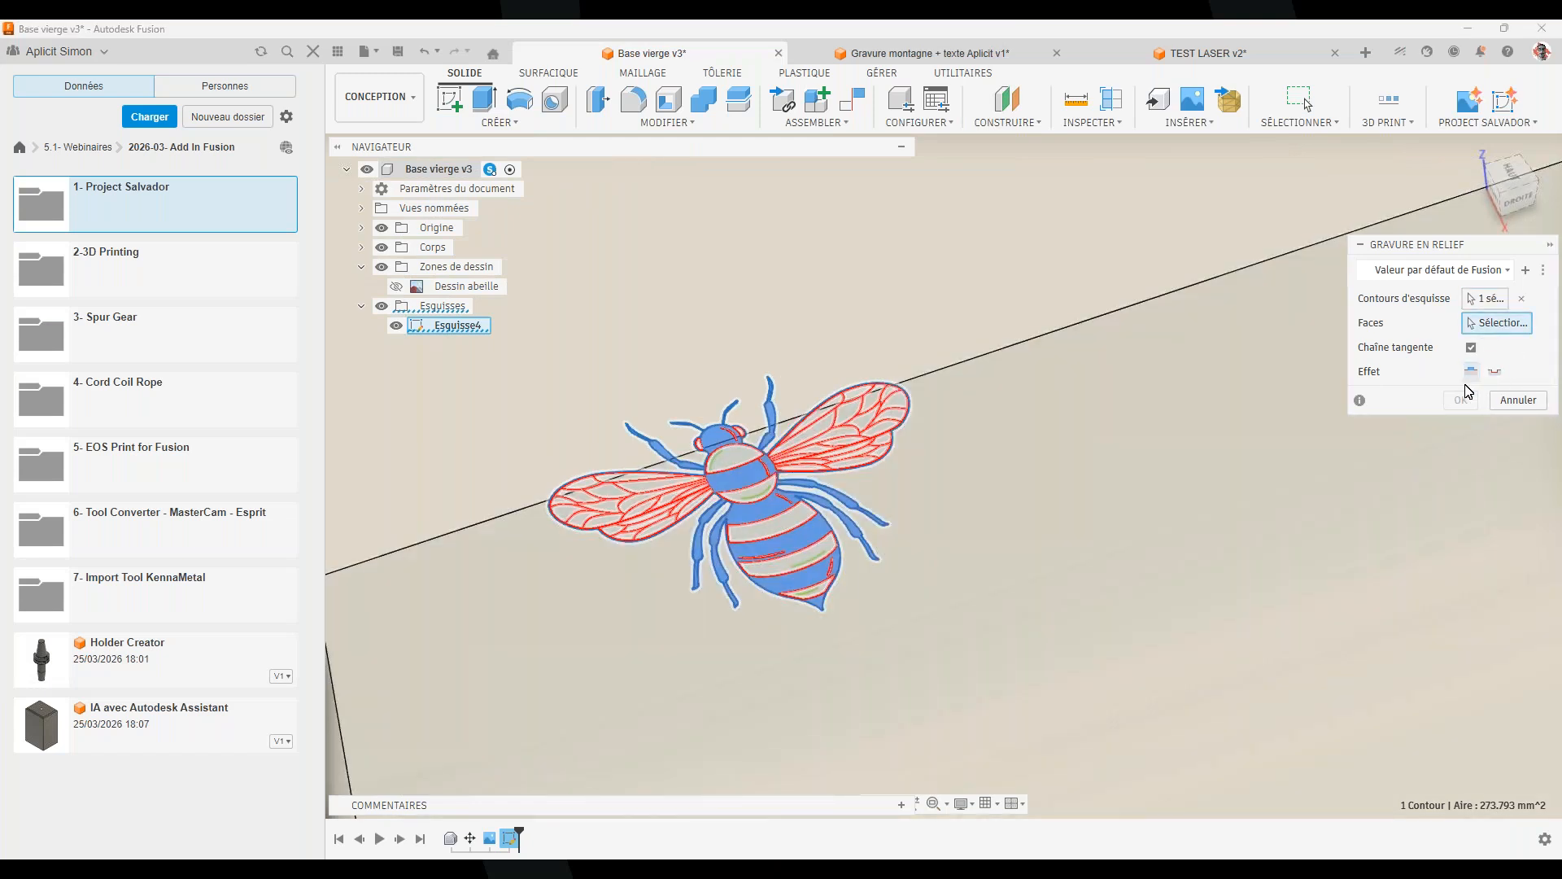
{"action": "left_click", "coordinate": [1495, 372]}
{"action": "scroll", "coordinate": [1088, 586], "scroll_direction": "down", "scroll_amount": 5}
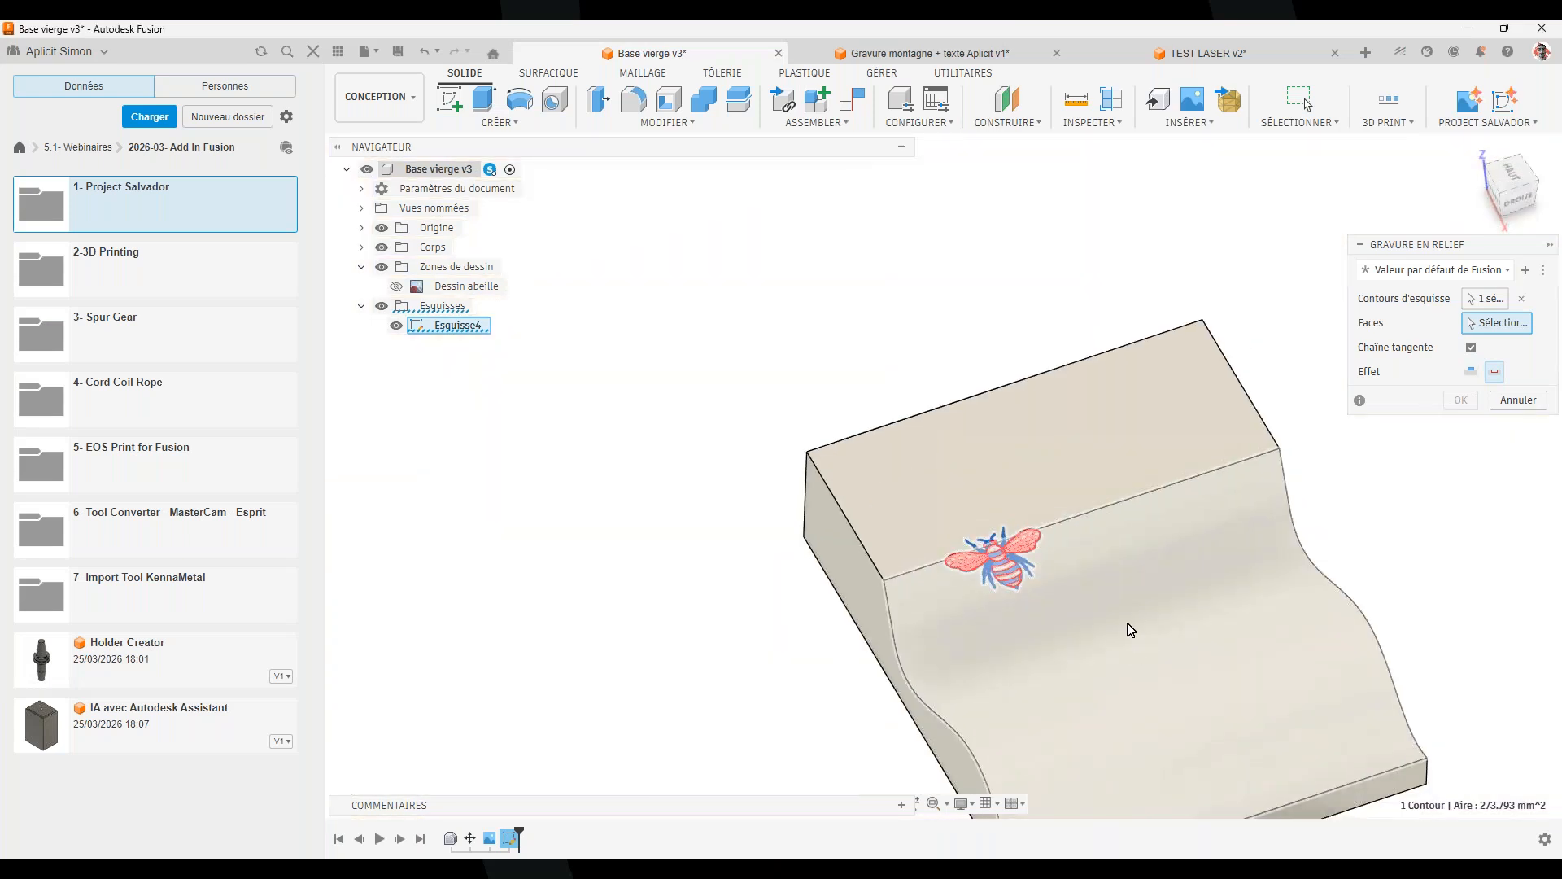
Emboss the bee onto the block's wavy front face with a 0.5 mm depth
{"action": "left_click", "coordinate": [1221, 613]}
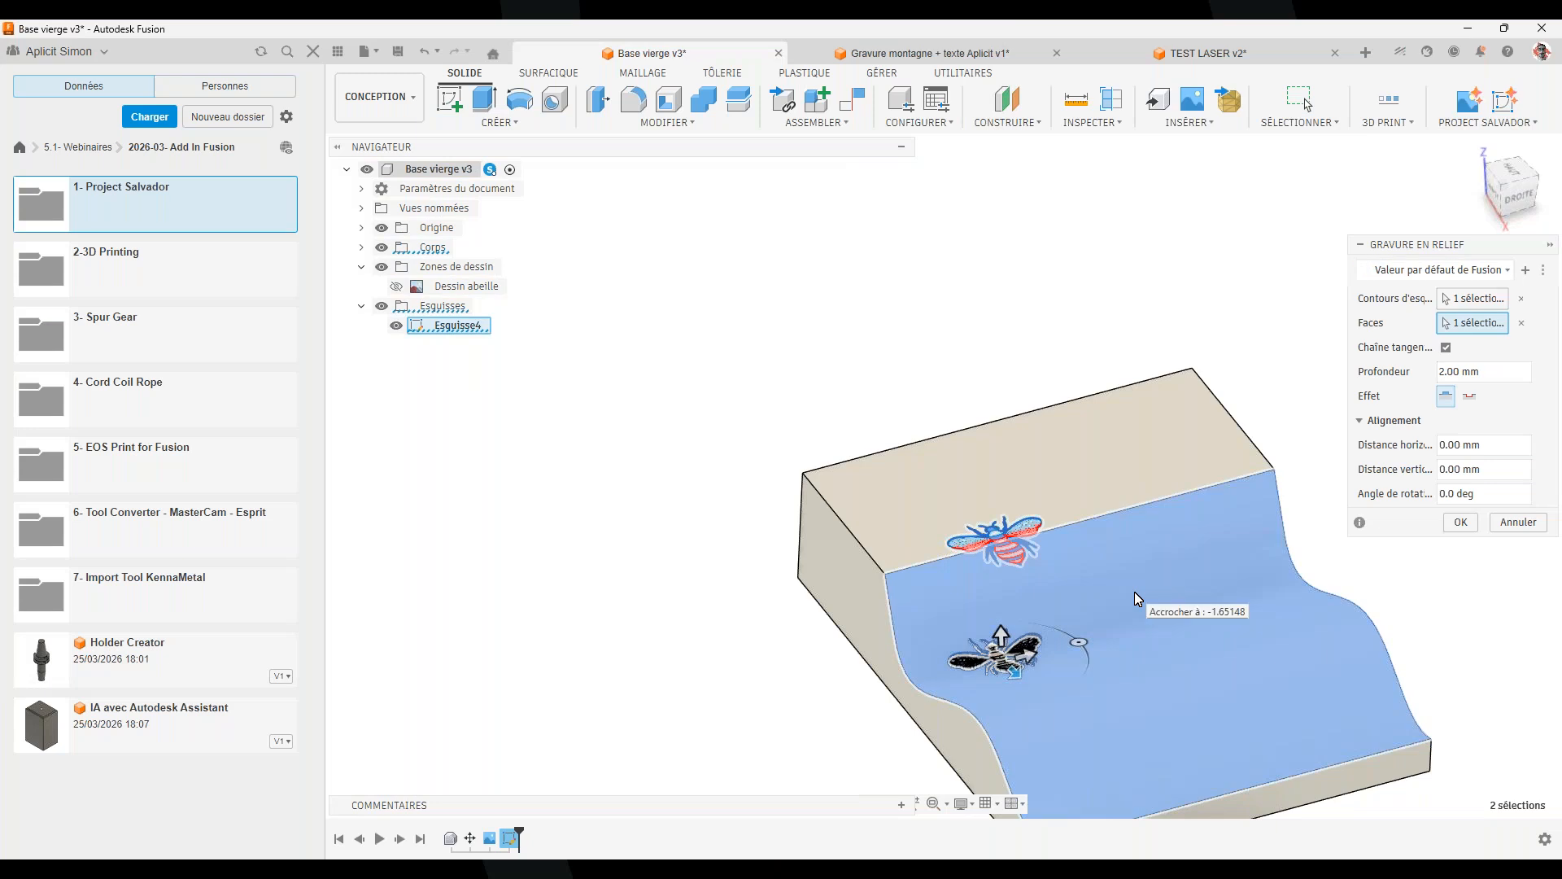
{"action": "left_click_drag", "start_coordinate": [1480, 372], "coordinate": [1341, 367]}
{"action": "type", "text": "0.5"}
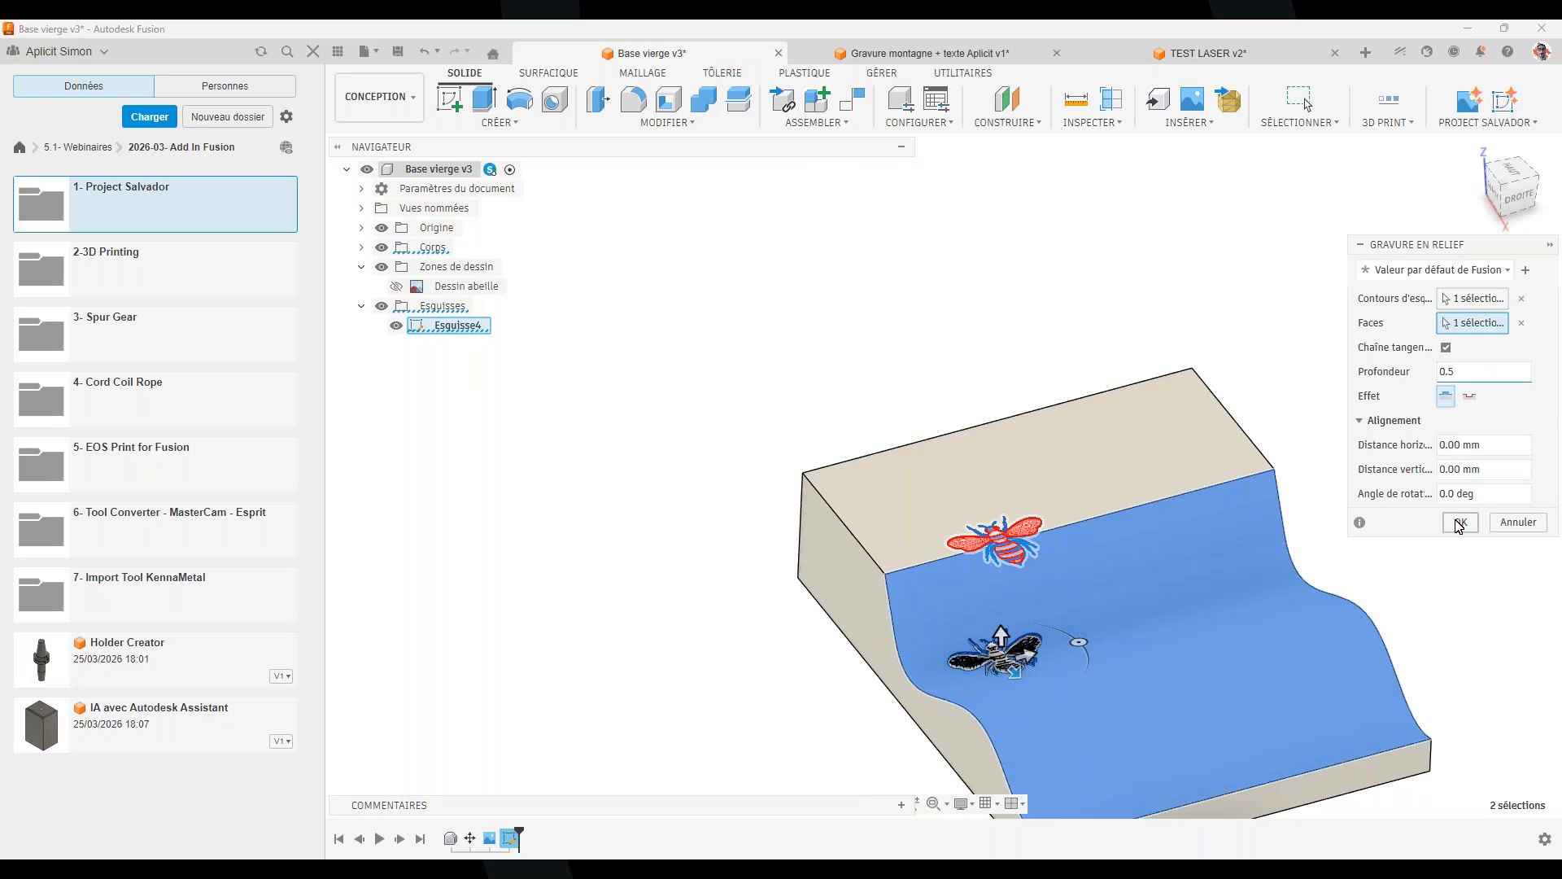
{"action": "left_click", "coordinate": [1460, 524]}
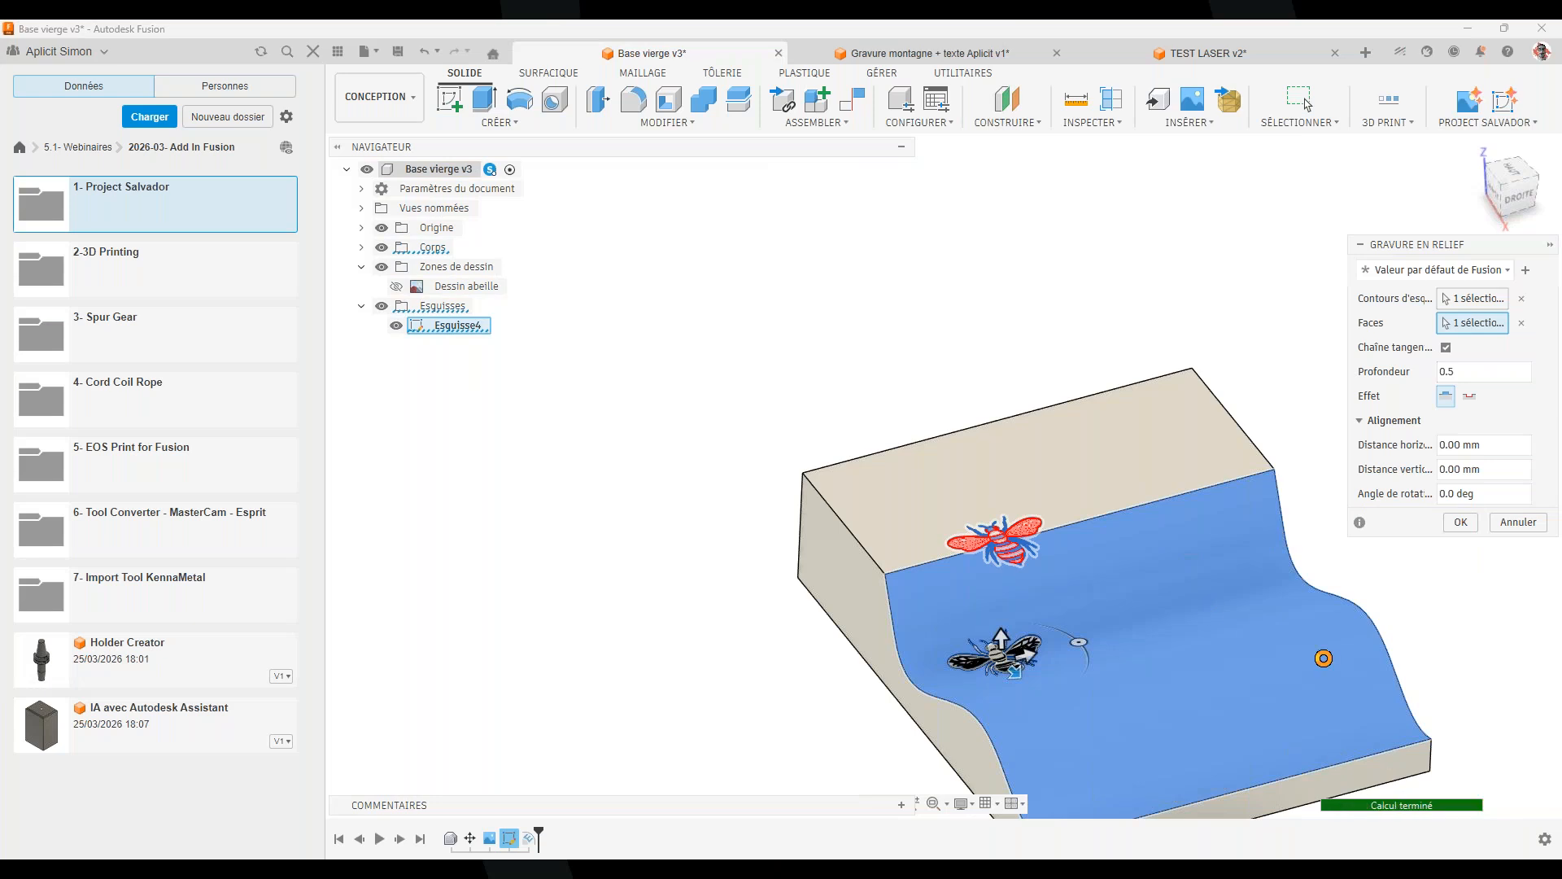
{"action": "key", "text": "Return"}
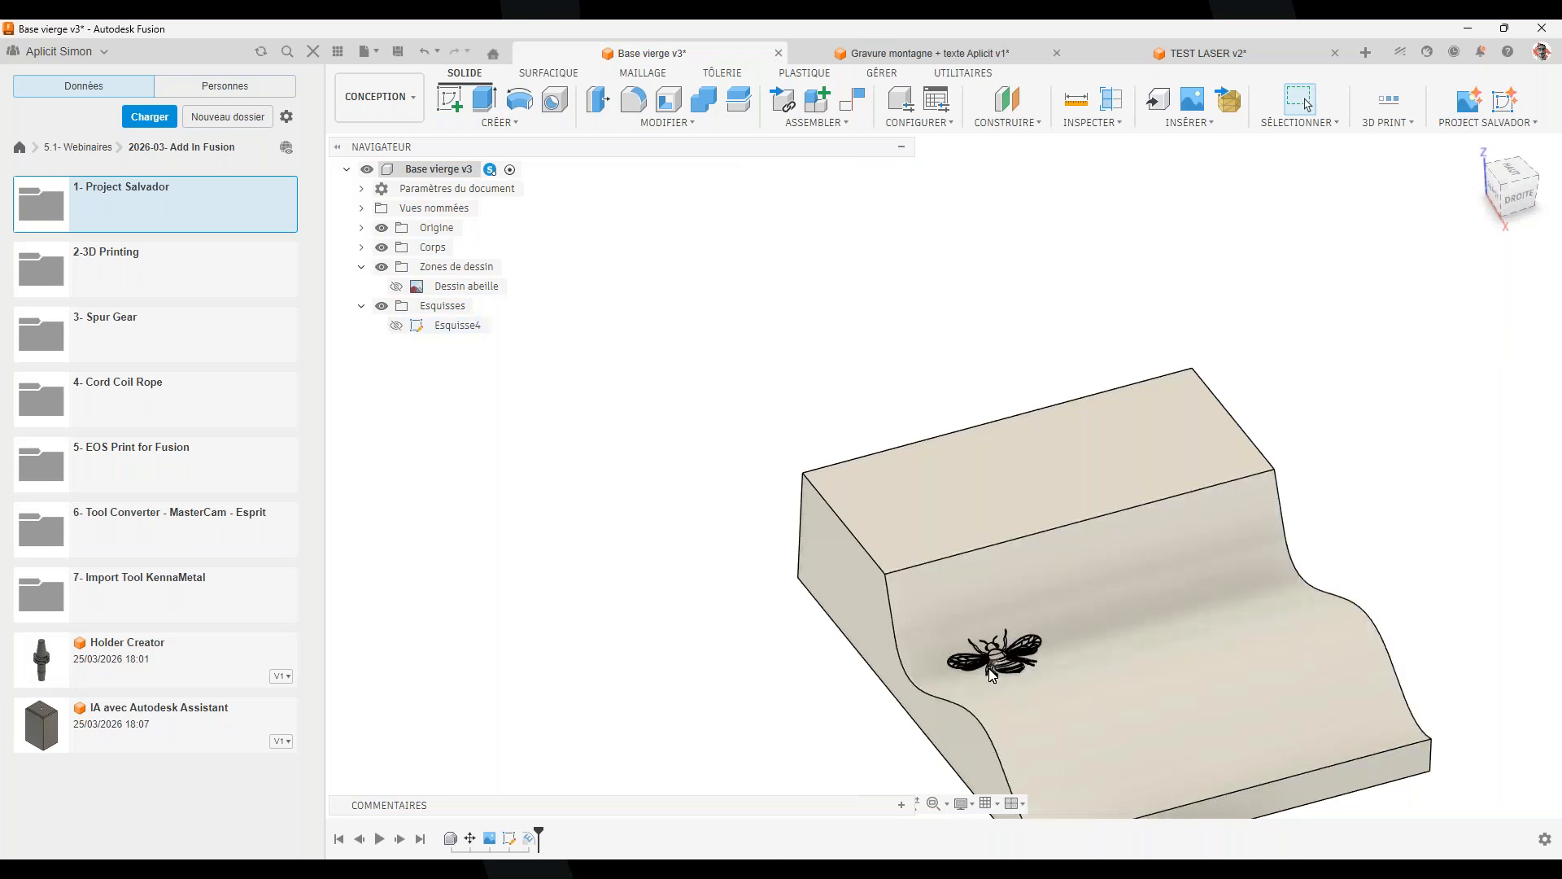
Zoom in on the bee and select its relief edges to confirm the 0.50 mm height
{"action": "scroll", "coordinate": [991, 674], "scroll_direction": "up", "scroll_amount": 10}
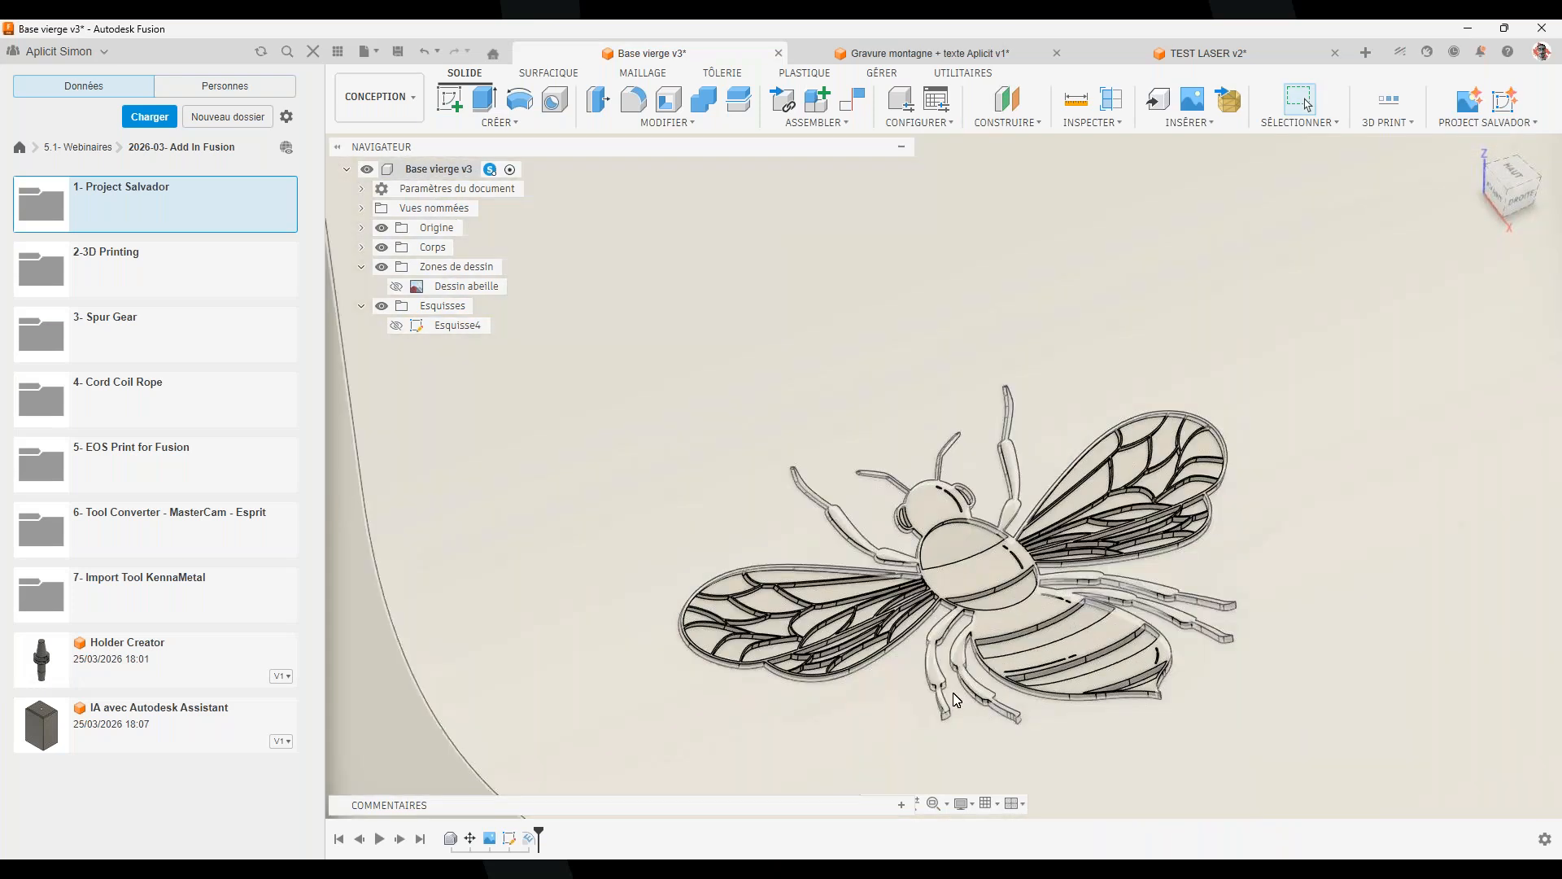
{"action": "middle_click_drag", "start_coordinate": [956, 700], "coordinate": [981, 642], "text": "shift"}
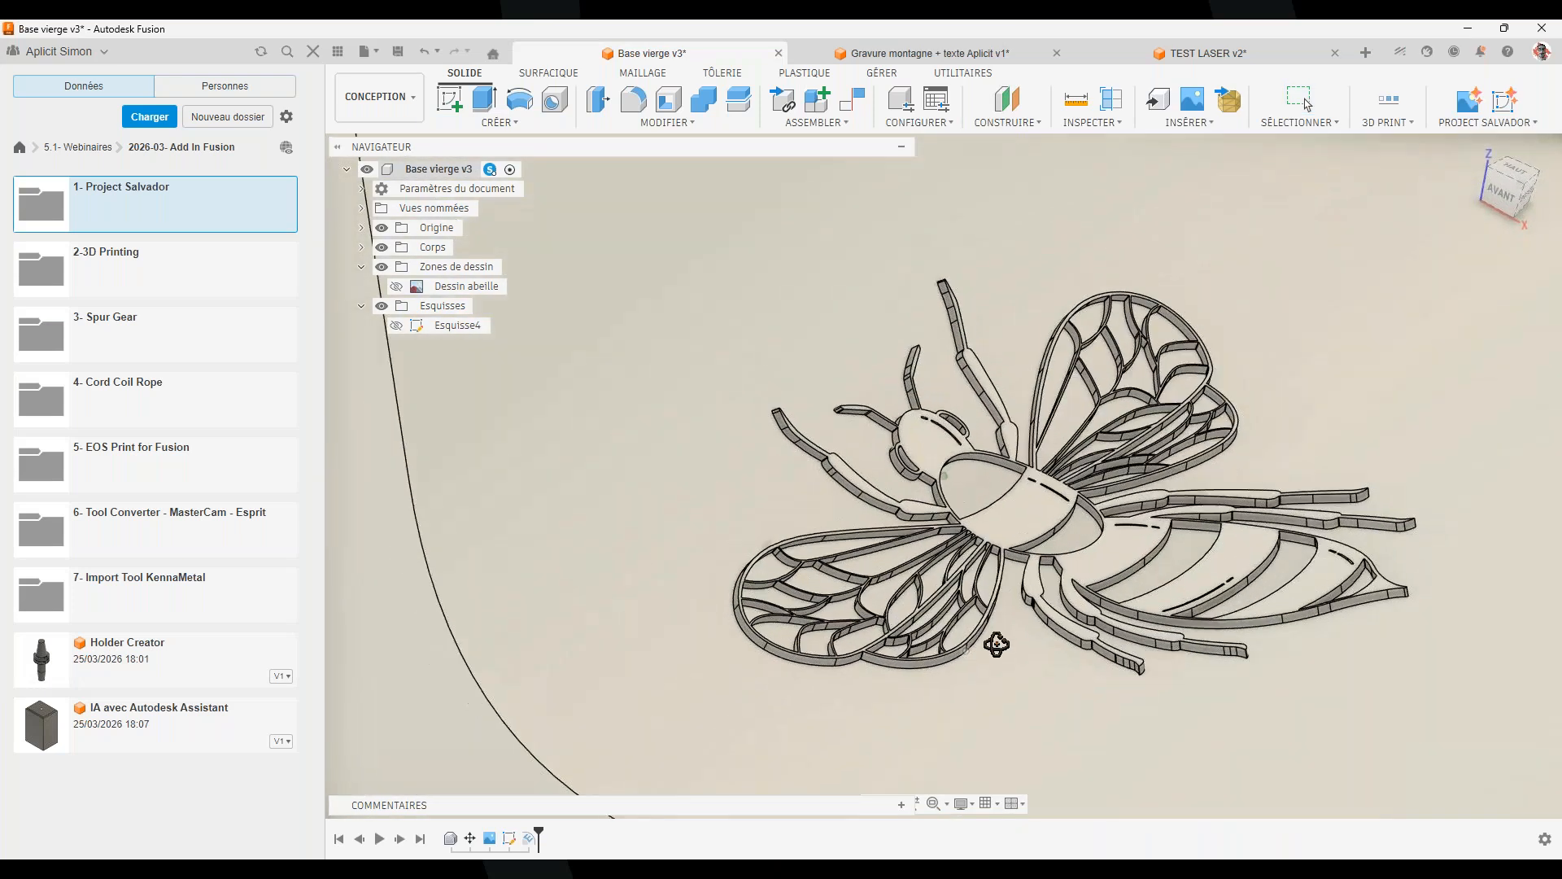
{"action": "scroll", "coordinate": [1000, 630], "scroll_direction": "up", "scroll_amount": 8}
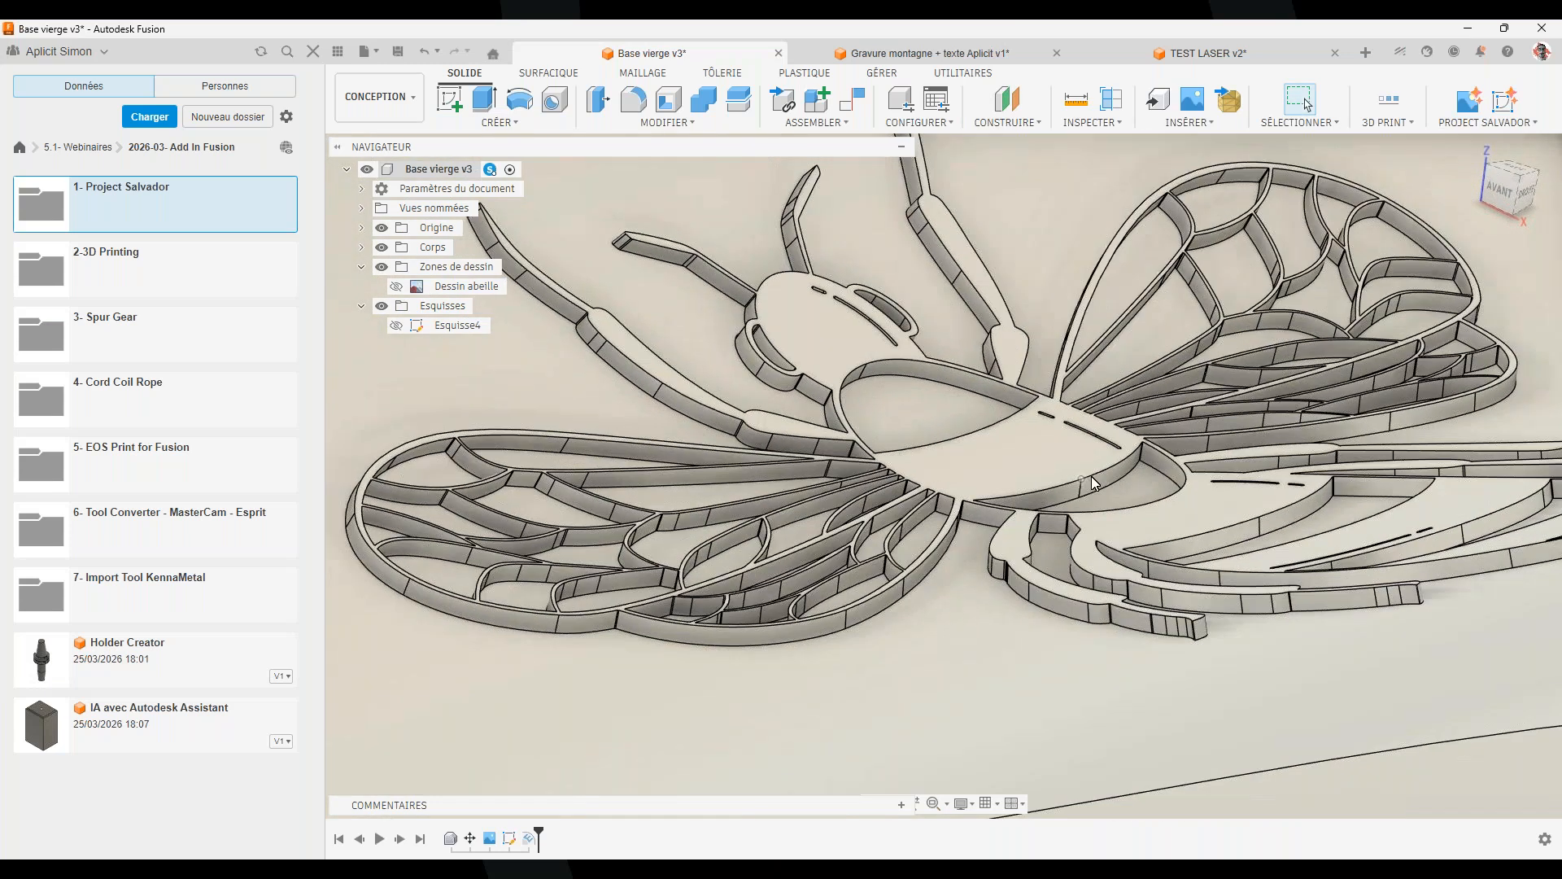
{"action": "scroll", "coordinate": [1090, 484], "scroll_direction": "up", "scroll_amount": 5}
{"action": "left_click", "coordinate": [1076, 487]}
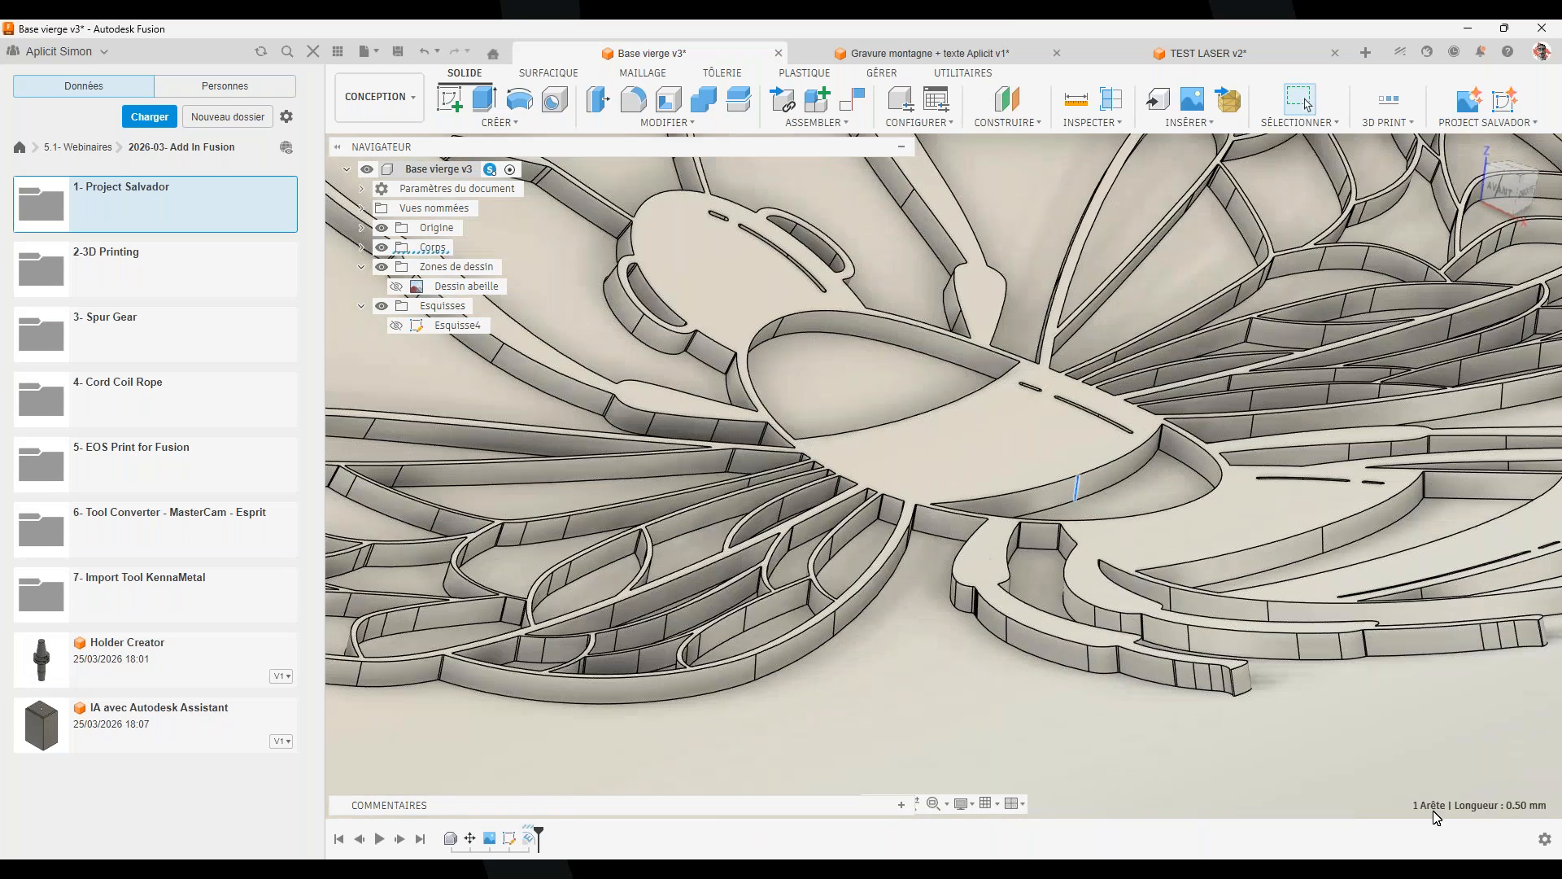
{"action": "scroll", "coordinate": [1516, 807], "scroll_direction": "down", "scroll_amount": 1}
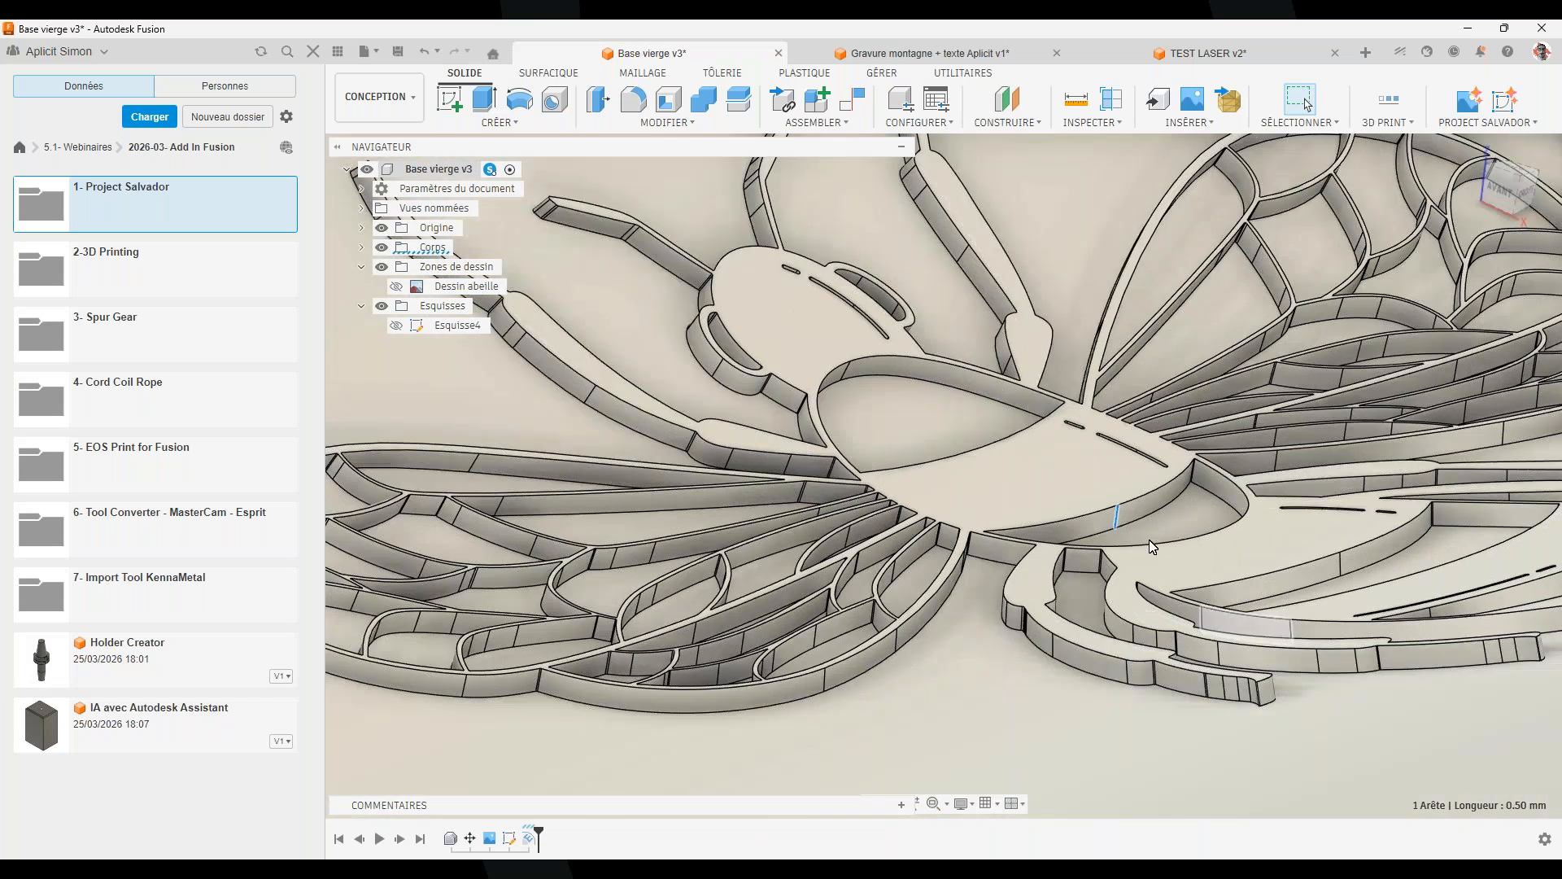
{"action": "left_click", "coordinate": [842, 381]}
Zoom back out to the whole block and open the workspace list
{"action": "scroll", "coordinate": [857, 410], "scroll_direction": "down", "scroll_amount": 2}
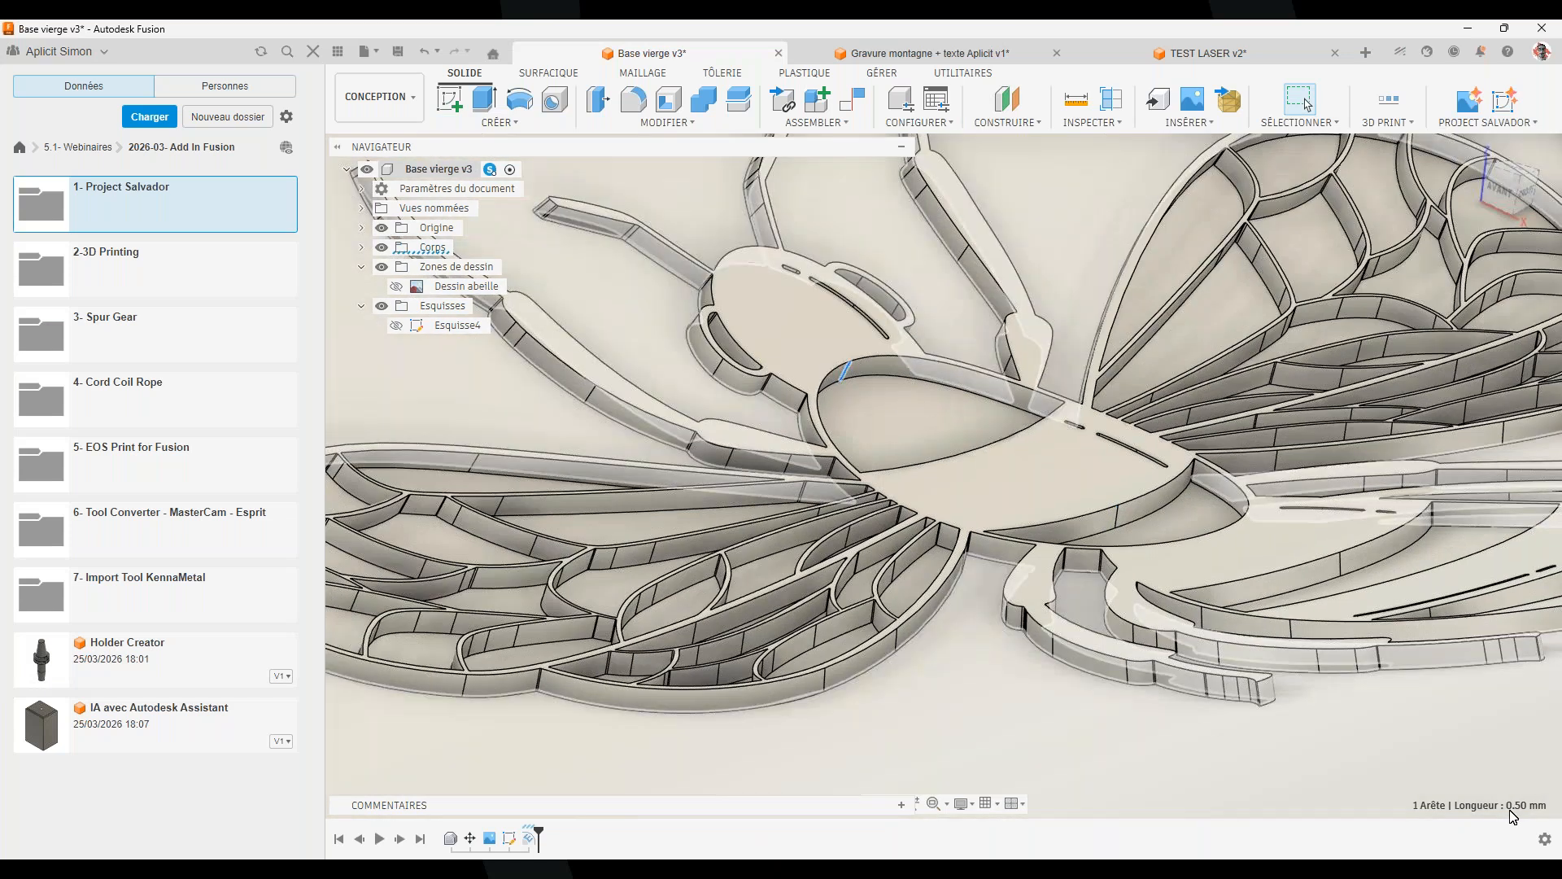
{"action": "scroll", "coordinate": [1034, 593], "scroll_direction": "down", "scroll_amount": 5}
{"action": "middle_click_drag", "start_coordinate": [1023, 609], "coordinate": [850, 716], "text": "shift"}
{"action": "middle_click_drag", "start_coordinate": [1115, 639], "coordinate": [973, 596]}
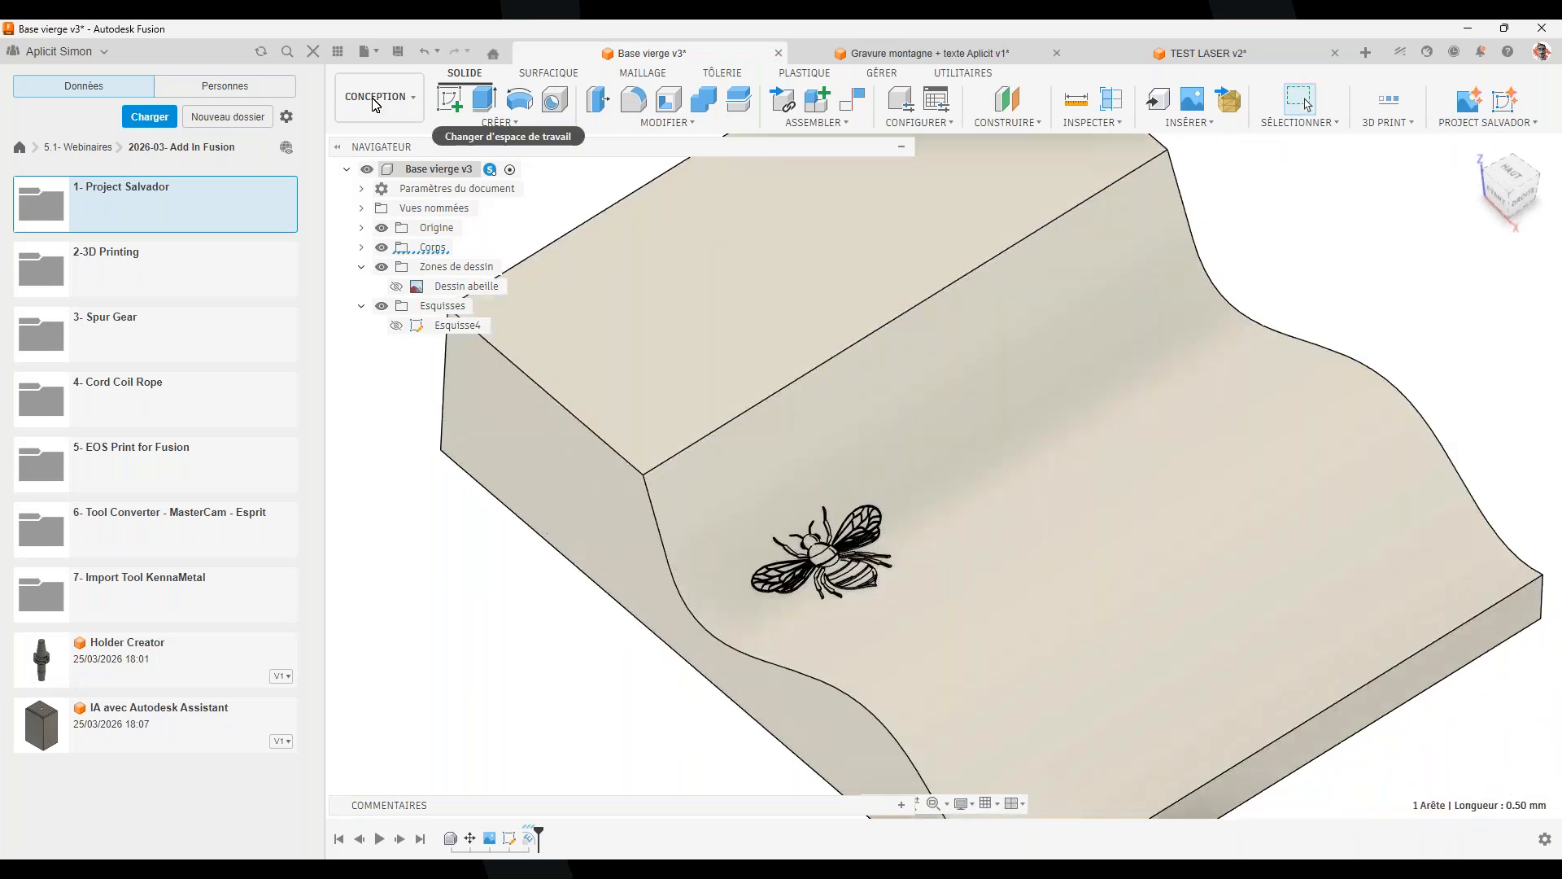
{"action": "left_click", "coordinate": [374, 96]}
Switch to the Manufacture workspace, then bring up the Gravure montagne + texte Aplicit v1 document
{"action": "left_click", "coordinate": [376, 279]}
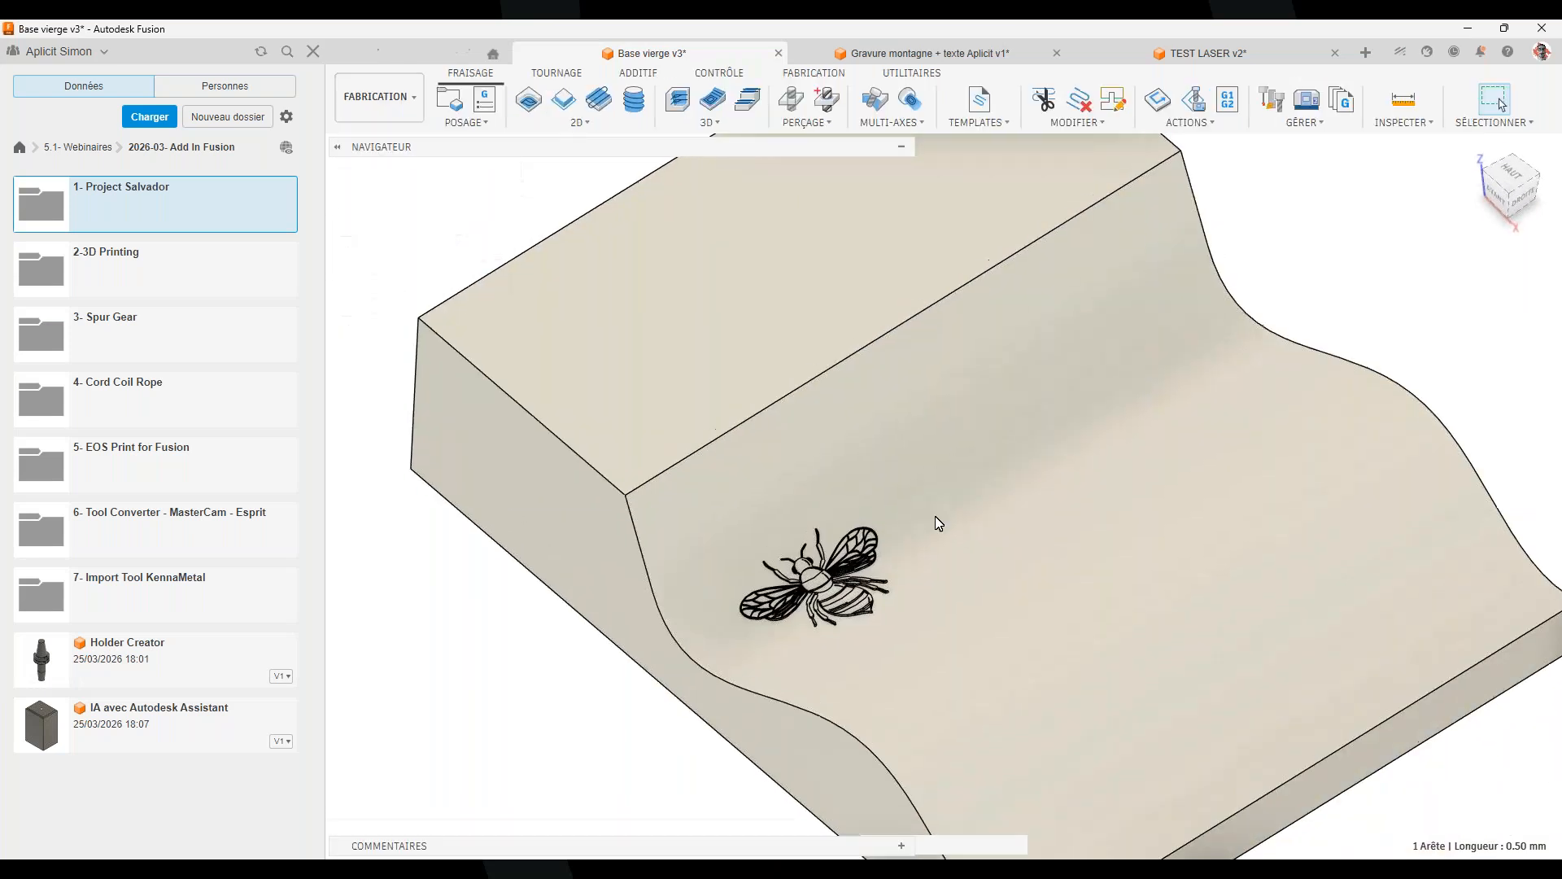
{"action": "middle_click_drag", "start_coordinate": [847, 703], "coordinate": [768, 653], "text": "shift"}
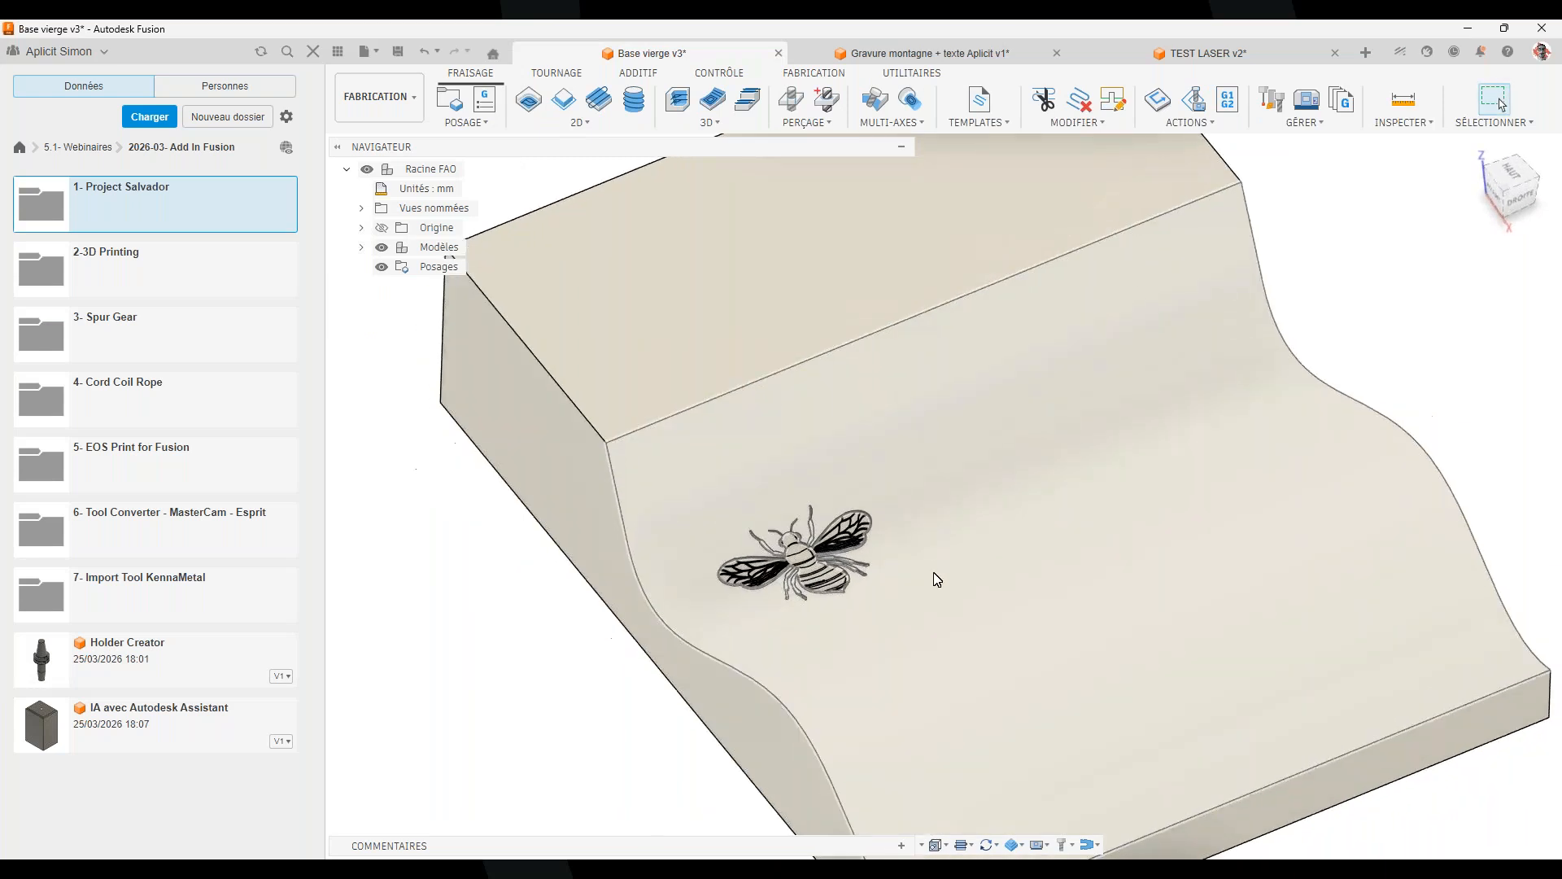
{"action": "left_click", "coordinate": [927, 53]}
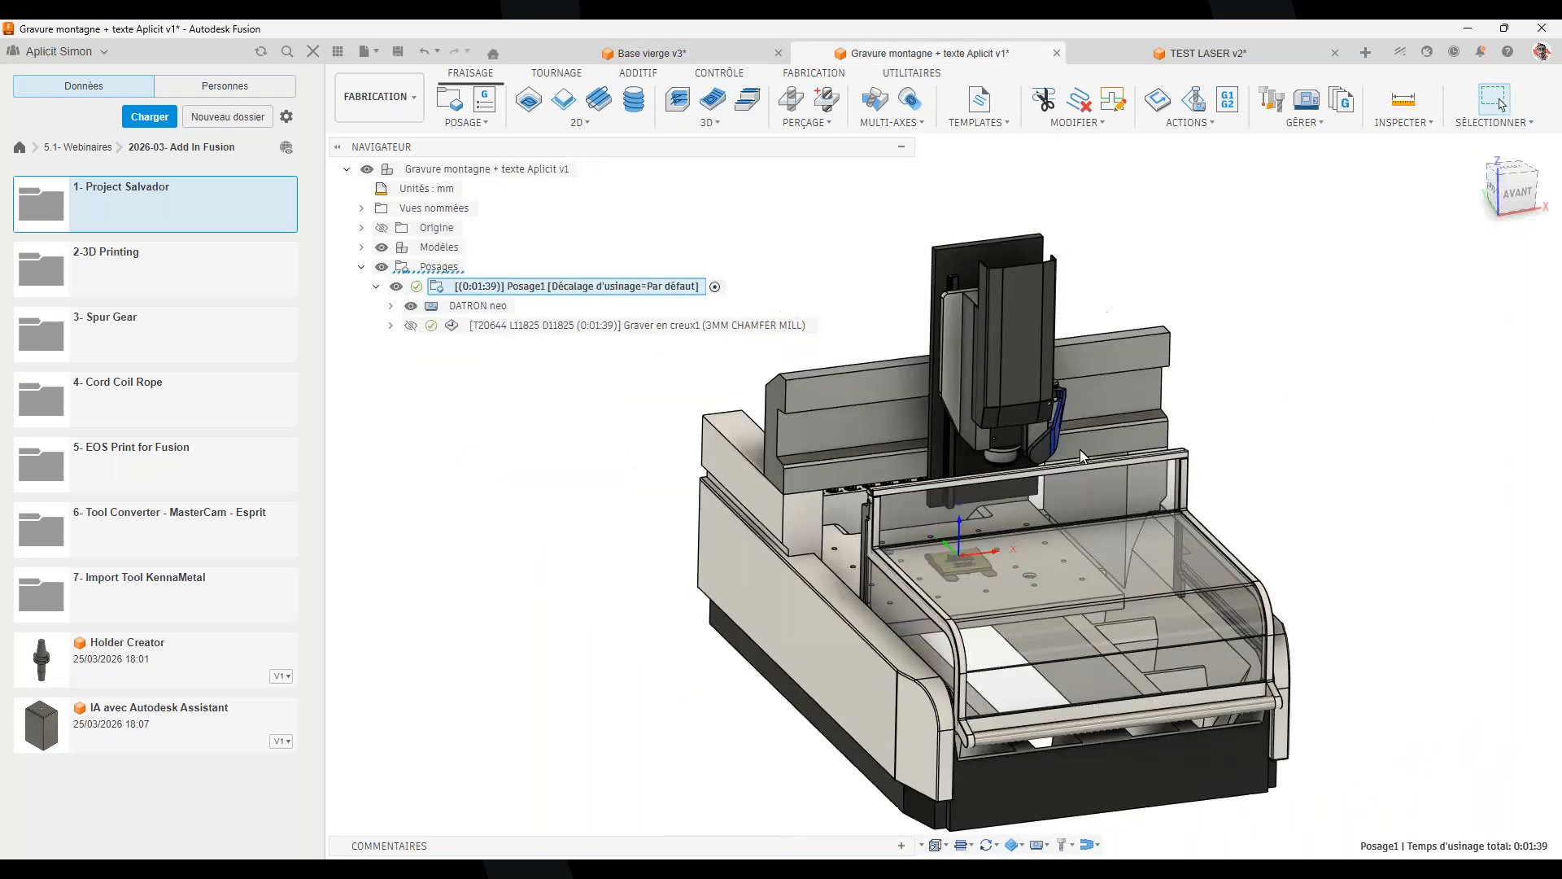
{"action": "middle_click_drag", "start_coordinate": [1261, 517], "coordinate": [1256, 520], "text": "shift"}
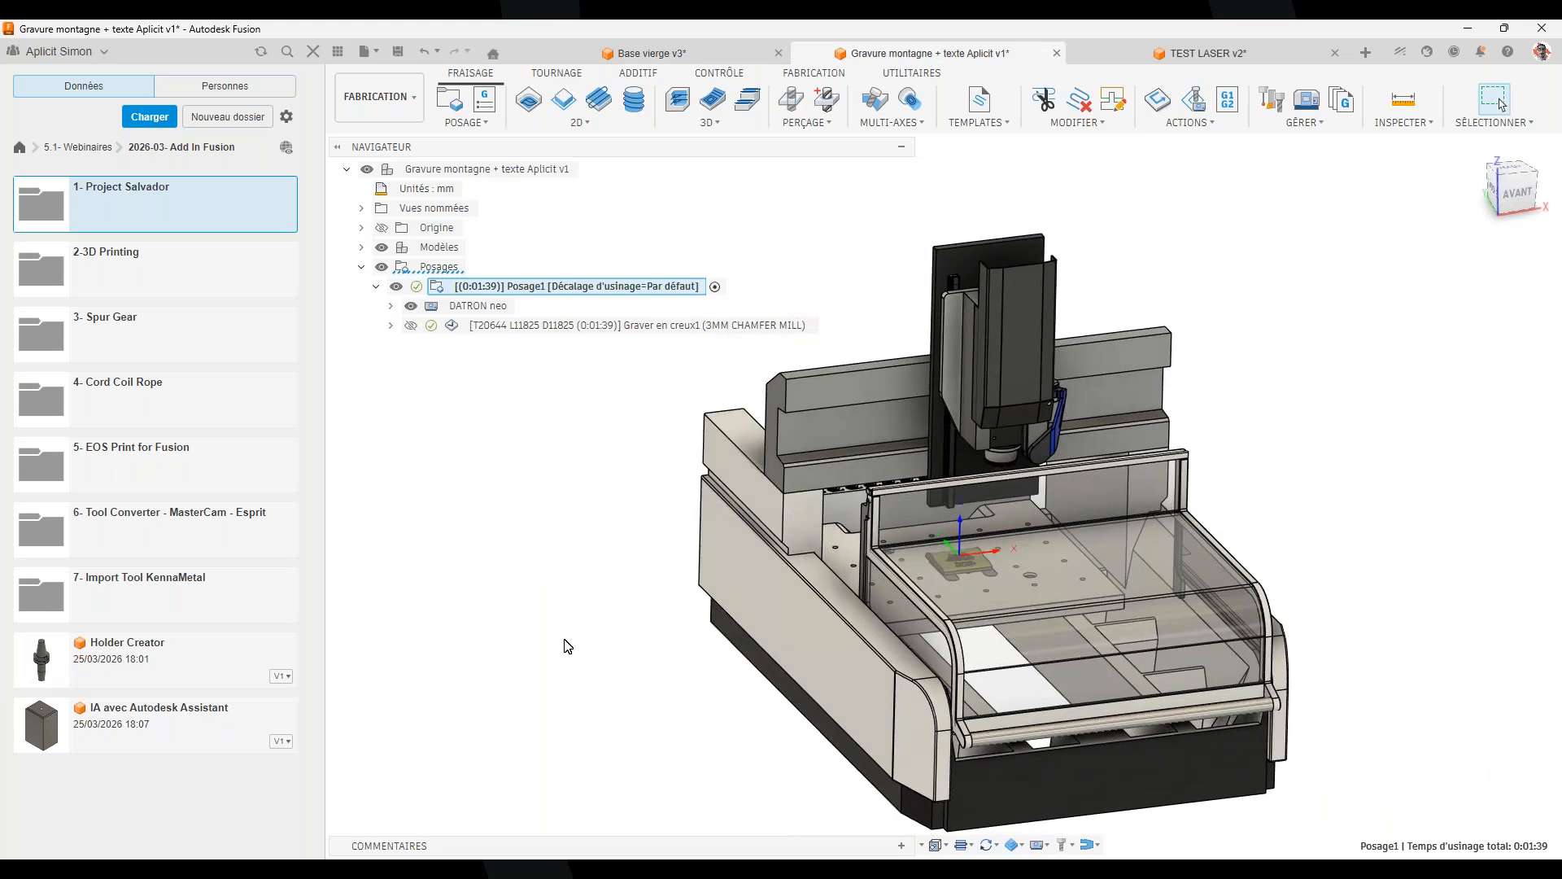
Simulate Graver en creux1 on the machine at reduced playback speed, inspect it, then exit
{"action": "right_click", "coordinate": [541, 325]}
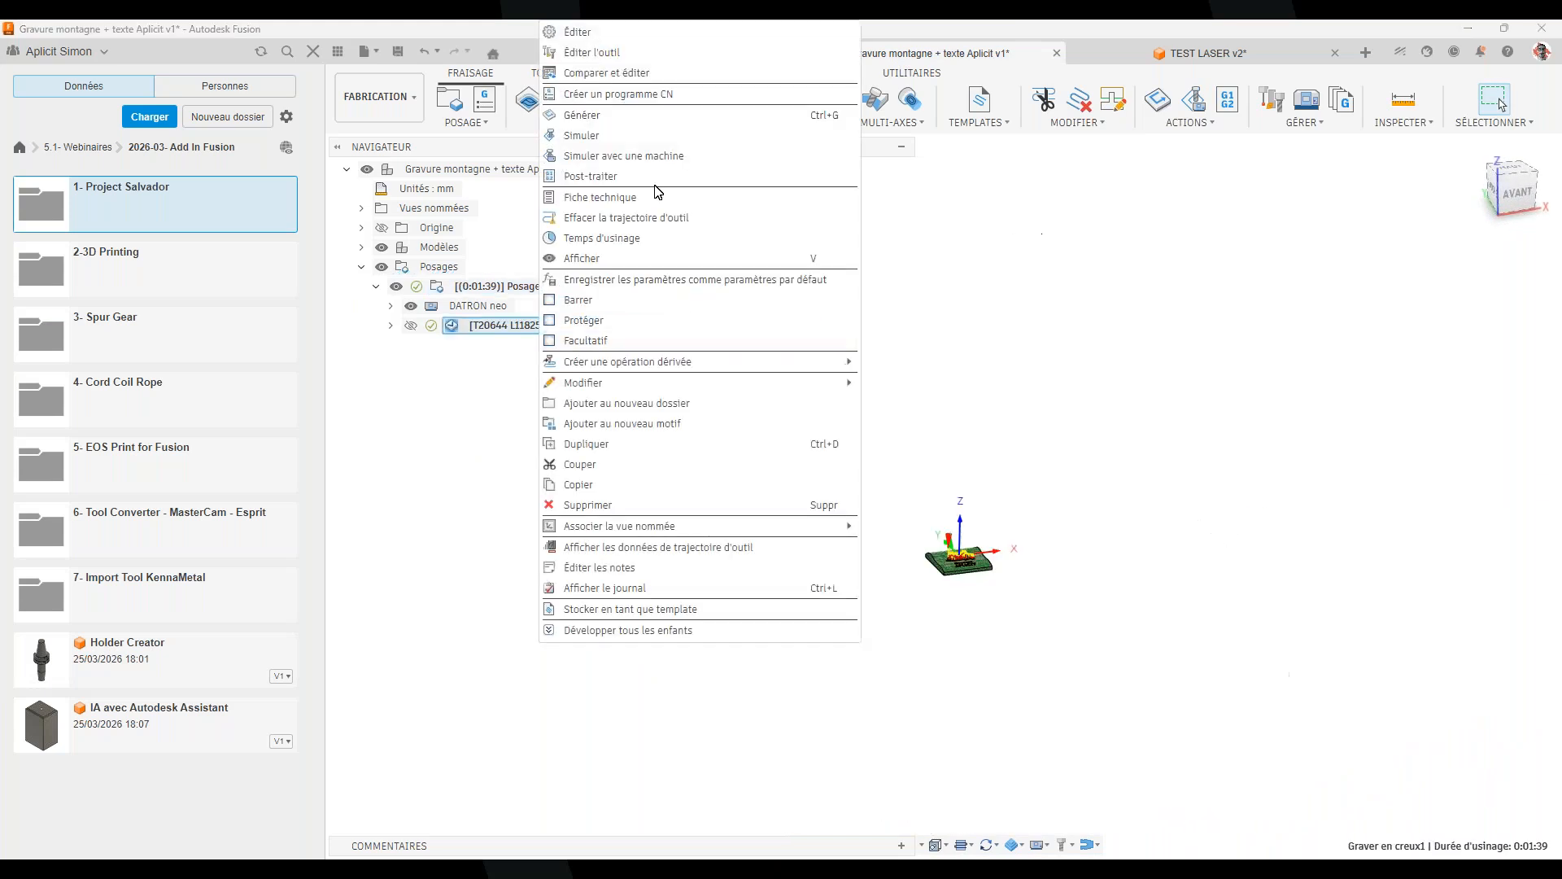
{"action": "left_click", "coordinate": [667, 155]}
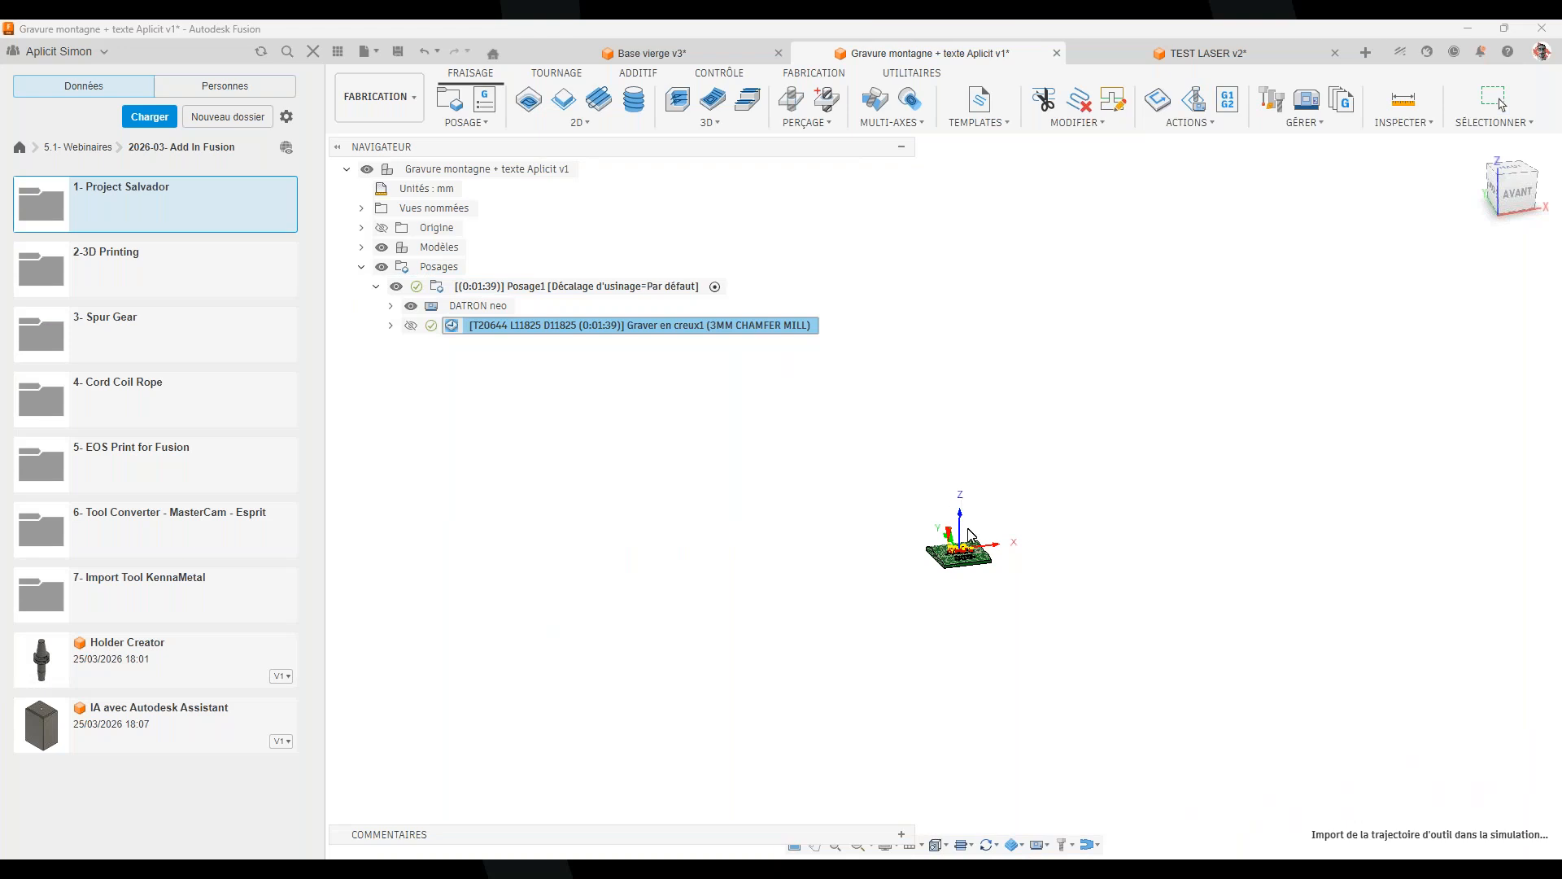
{"action": "scroll", "coordinate": [968, 540], "scroll_direction": "up", "scroll_amount": 8}
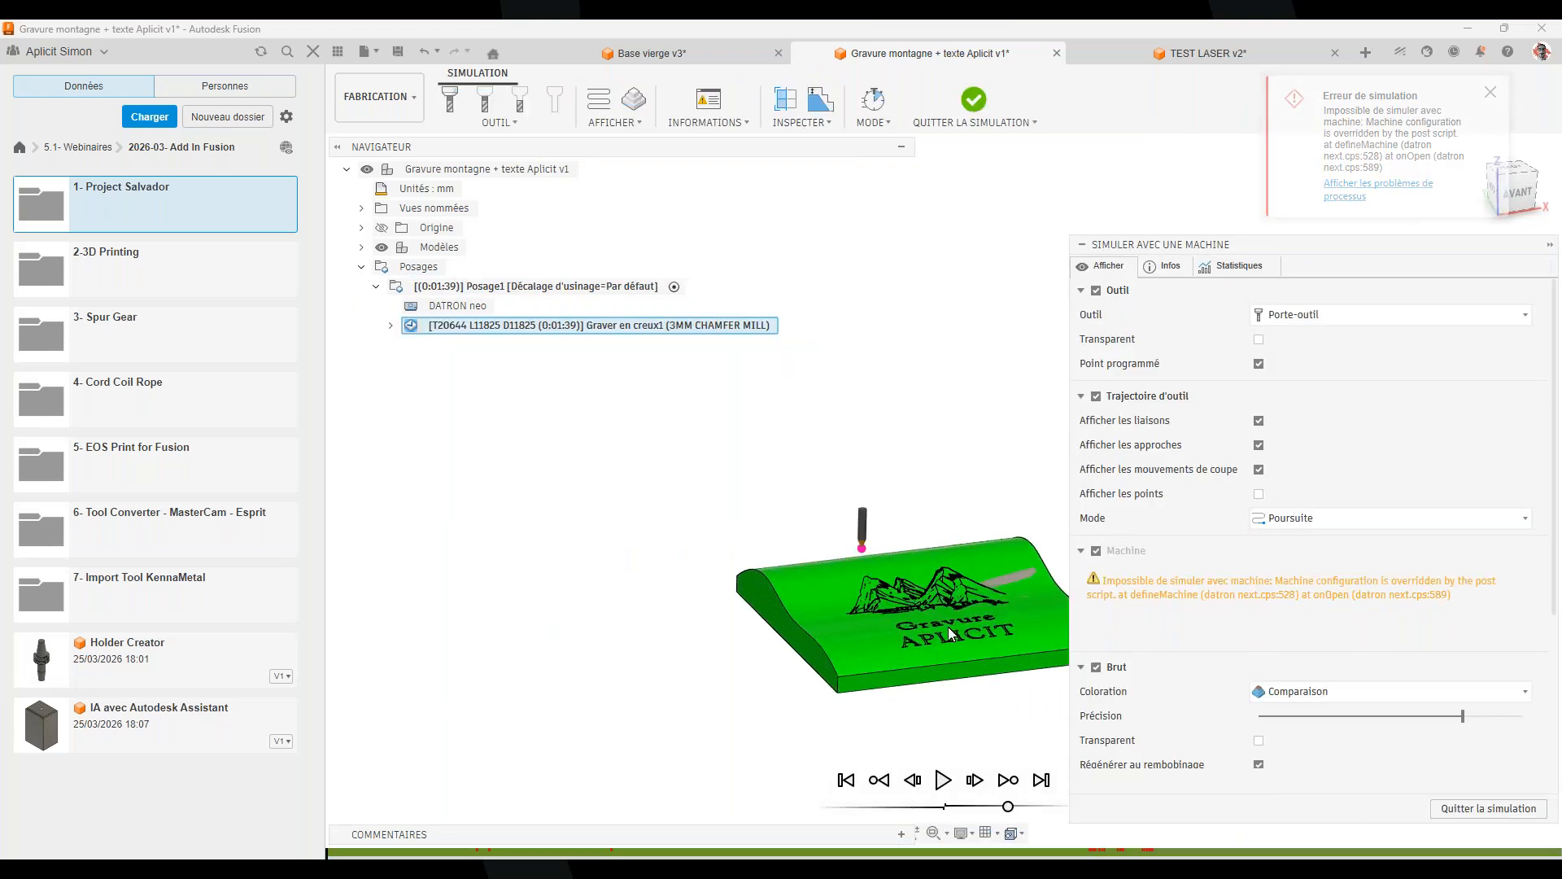
{"action": "middle_click_drag", "start_coordinate": [895, 610], "coordinate": [843, 594]}
{"action": "left_click_drag", "start_coordinate": [1008, 806], "coordinate": [959, 805]}
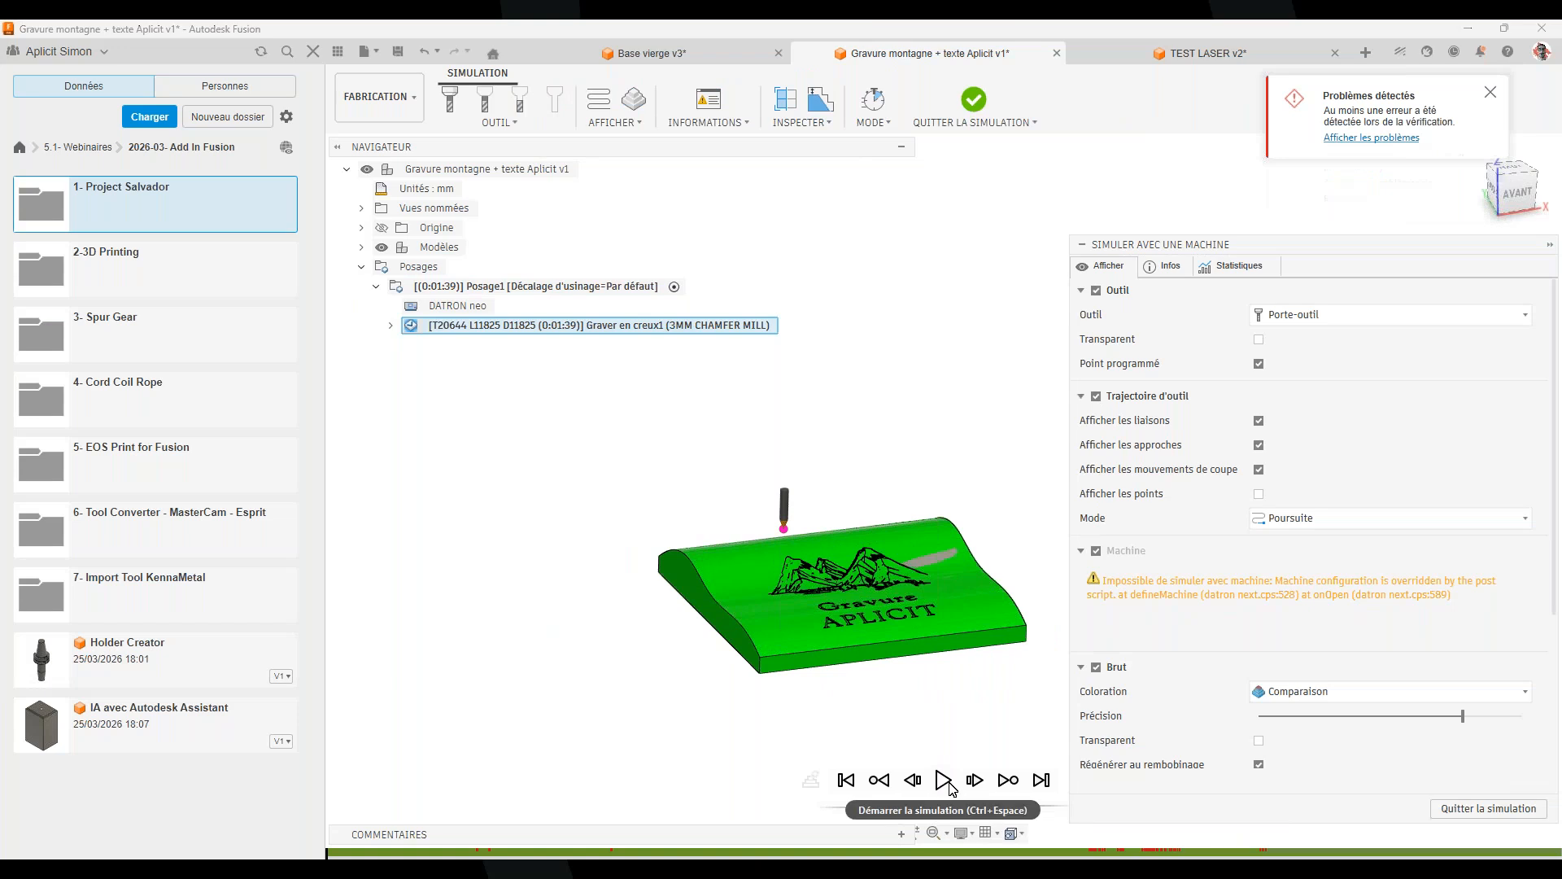
{"action": "left_click", "coordinate": [944, 780]}
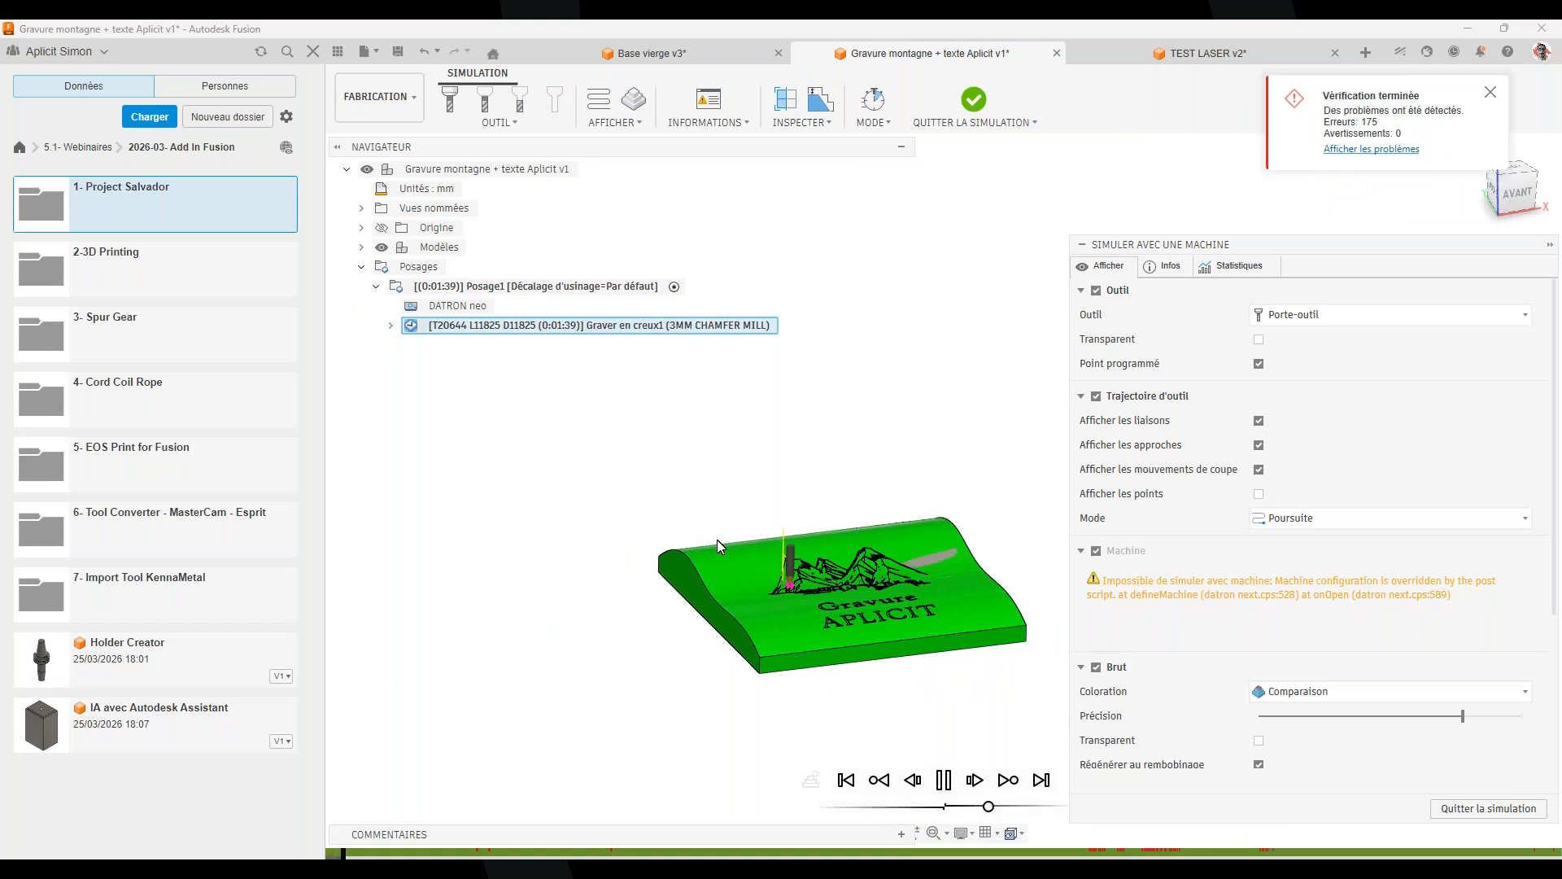
{"action": "scroll", "coordinate": [836, 618], "scroll_direction": "up", "scroll_amount": 3}
{"action": "scroll", "coordinate": [833, 612], "scroll_direction": "up", "scroll_amount": 5}
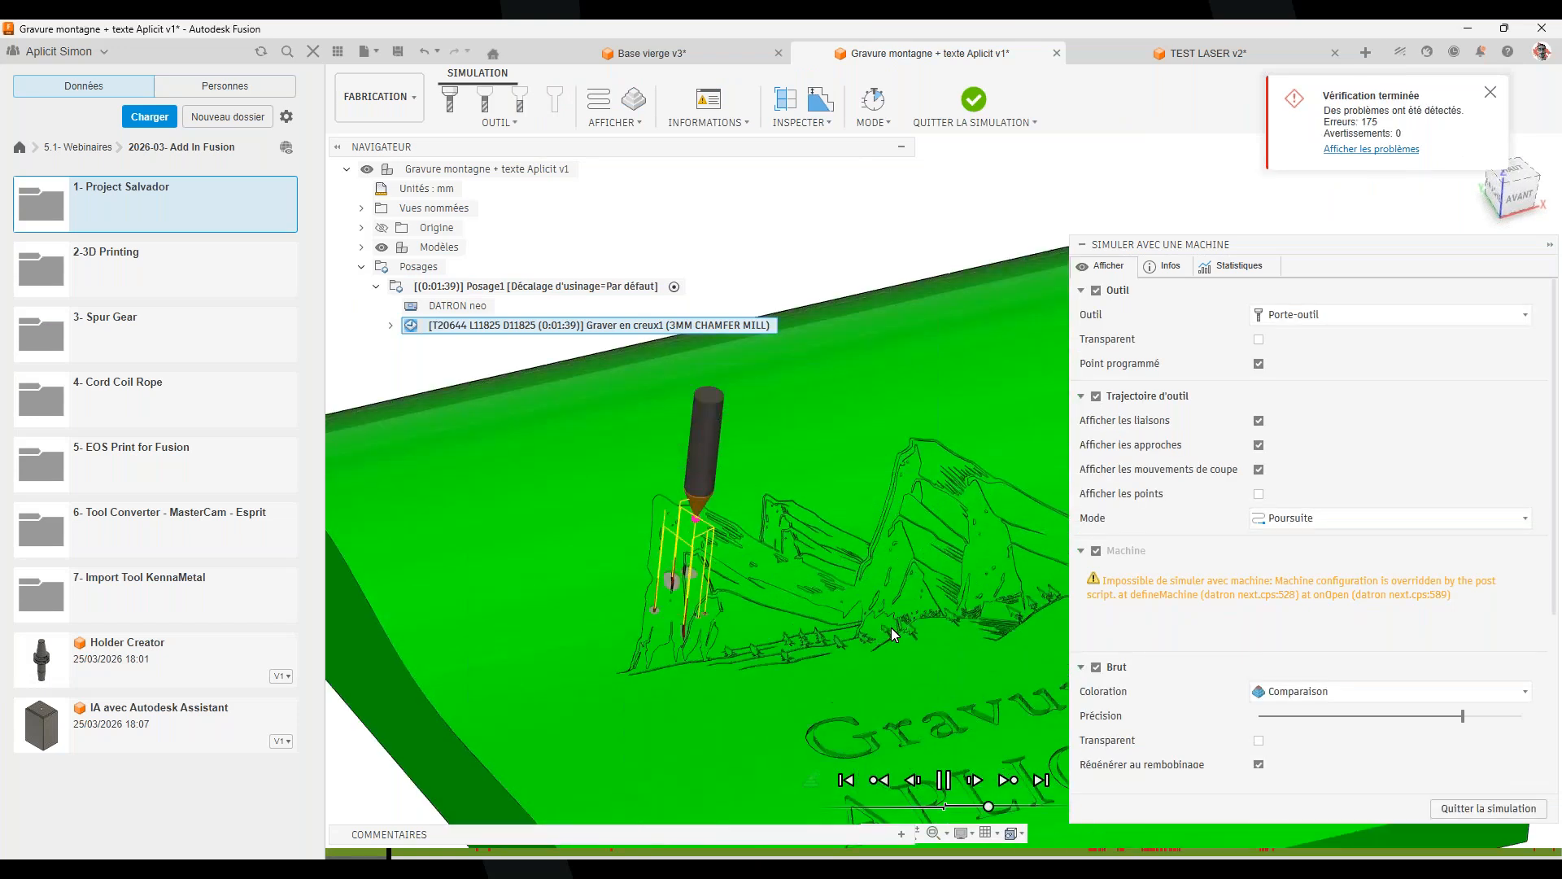
{"action": "scroll", "coordinate": [937, 627], "scroll_direction": "down", "scroll_amount": 6}
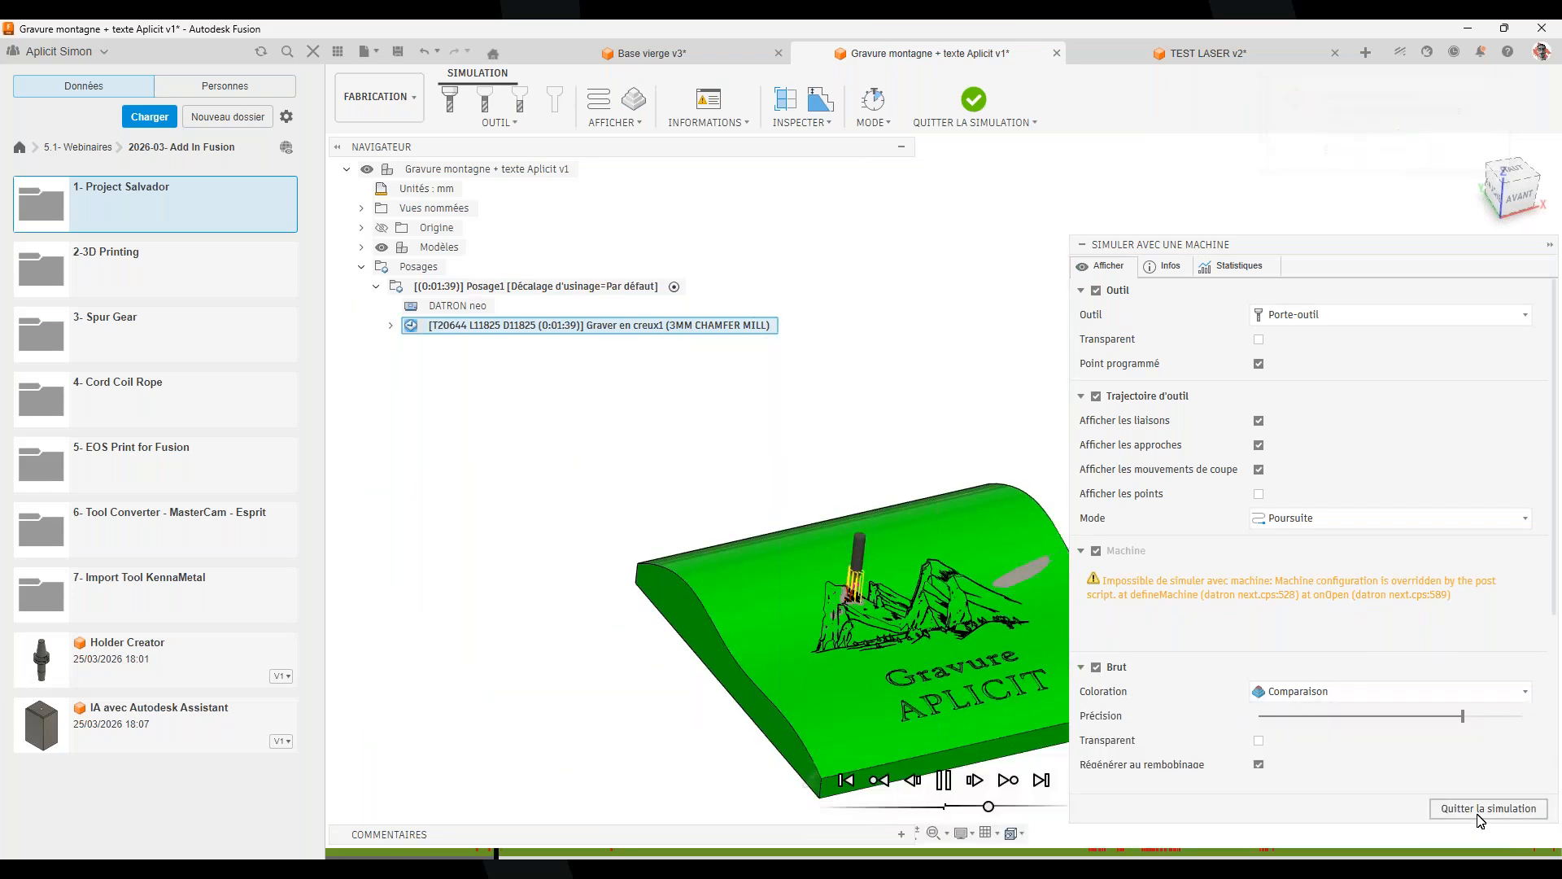
{"action": "left_click", "coordinate": [1448, 807]}
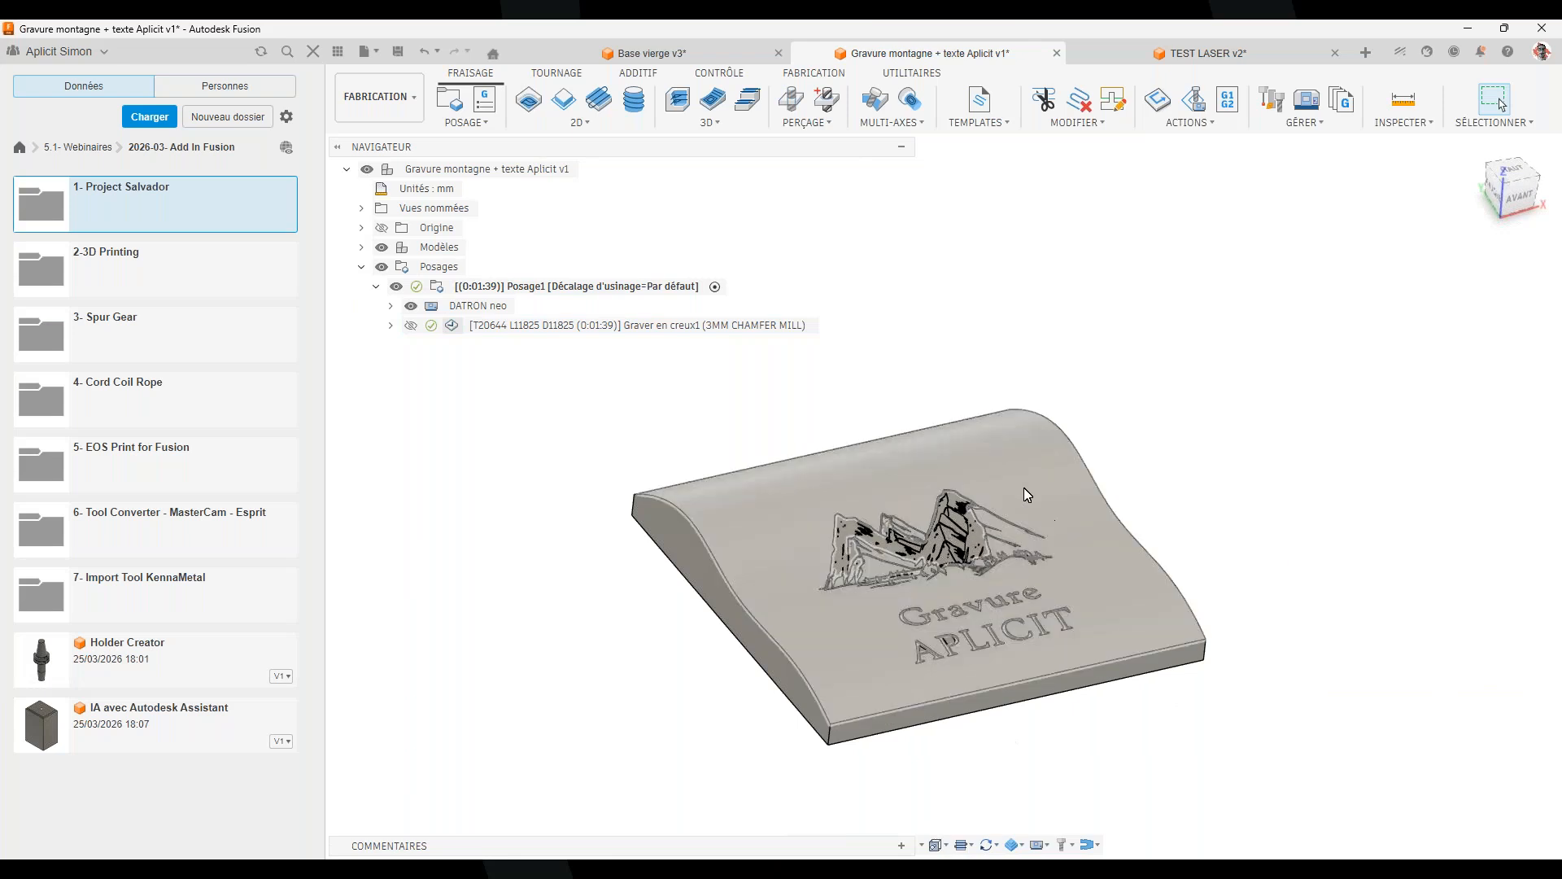
In TEST LASER v2, preview Posage1's Découpe profil exter and Gravure laser toolpaths
{"action": "left_click", "coordinate": [1213, 54]}
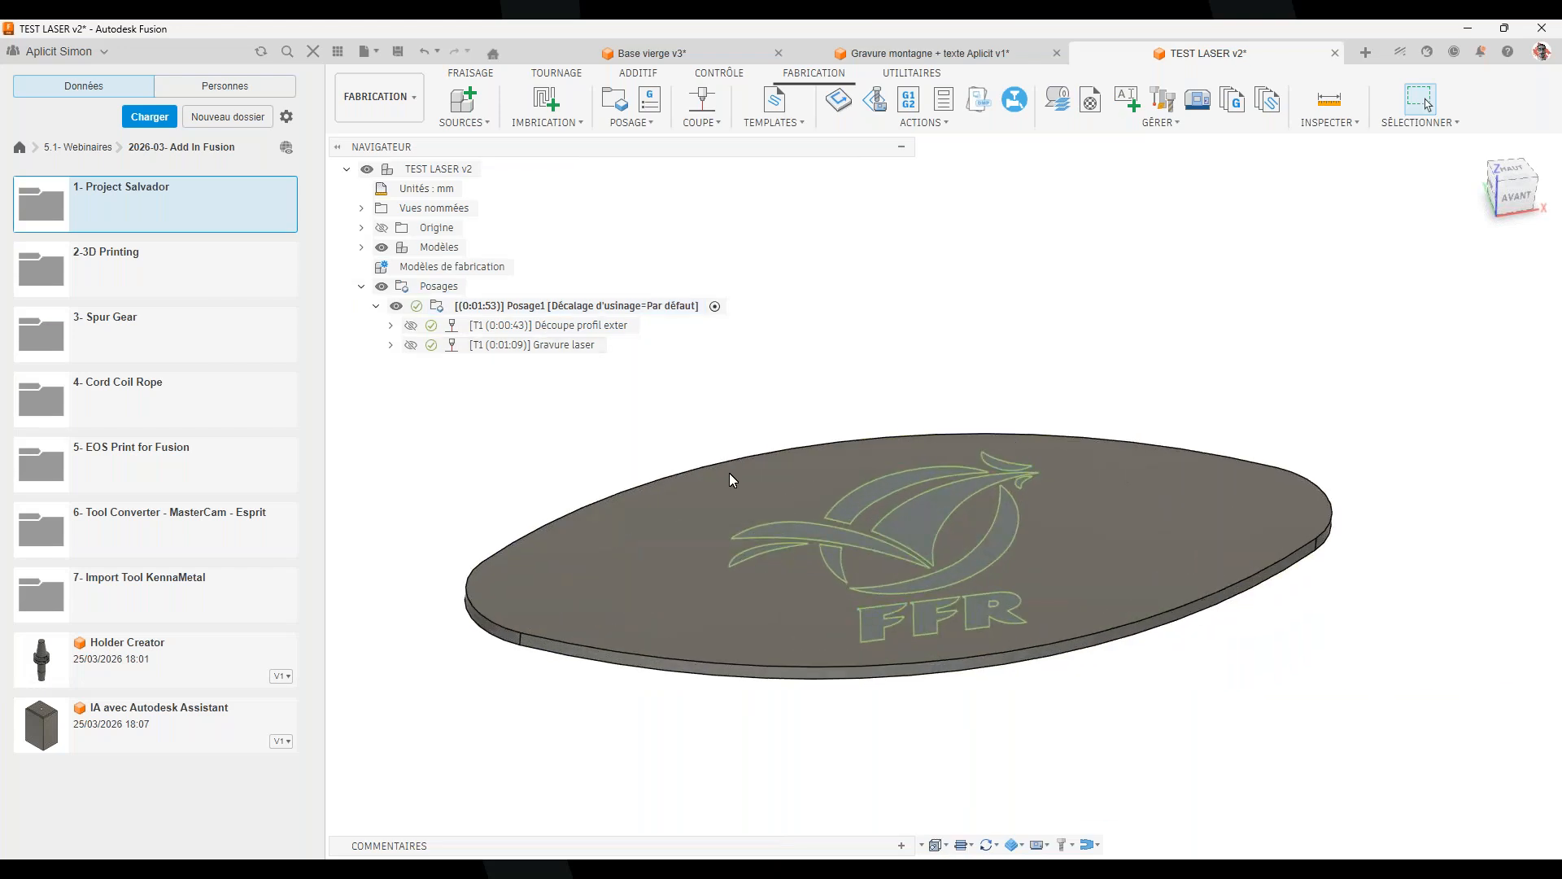
{"action": "left_click", "coordinate": [525, 306]}
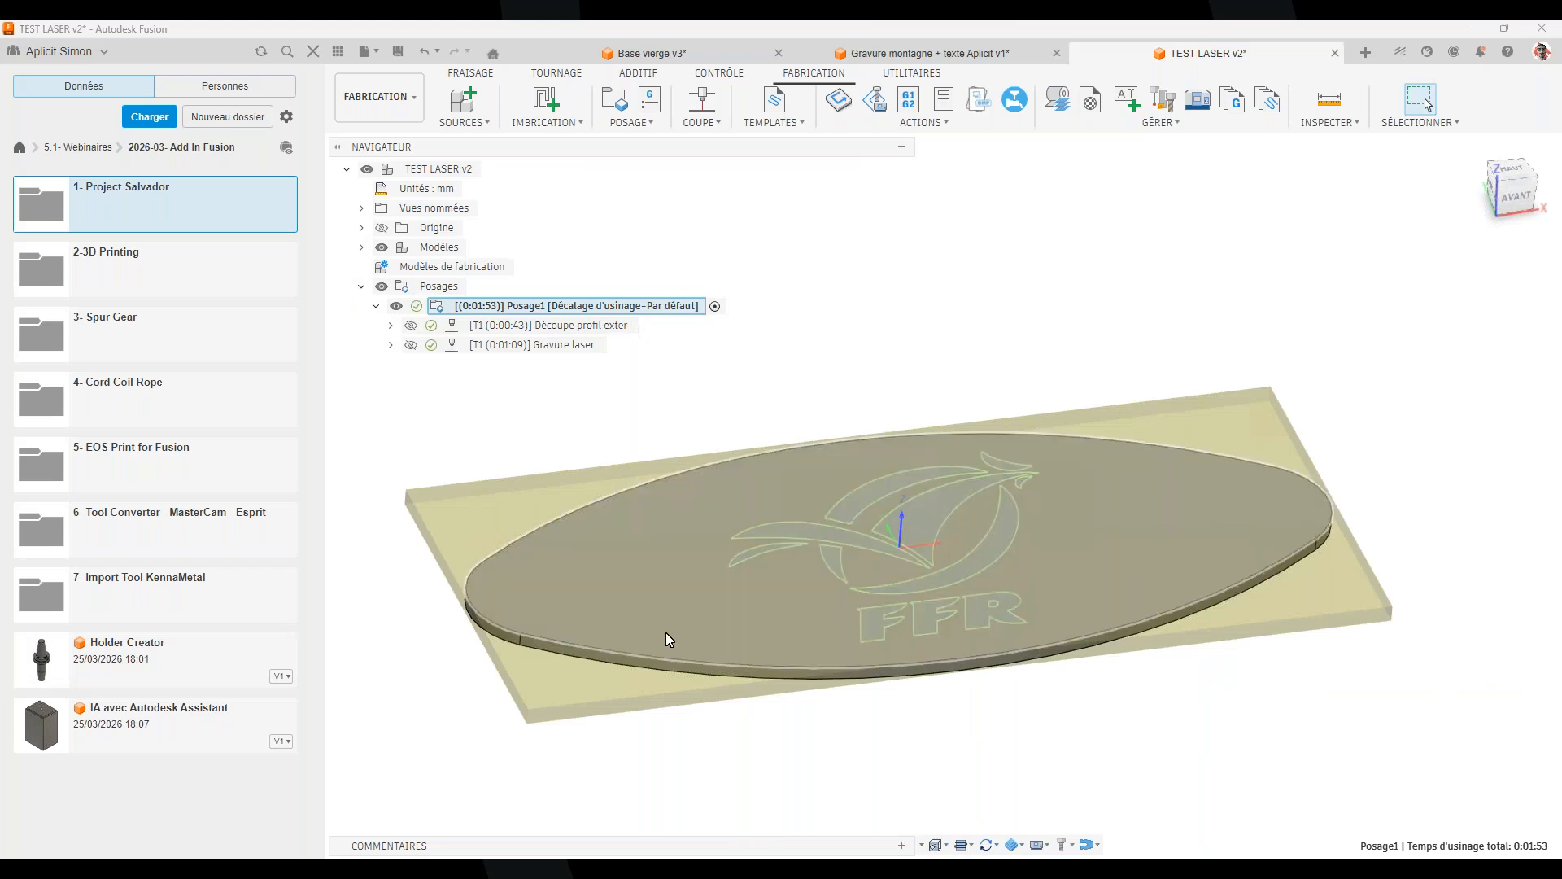
{"action": "scroll", "coordinate": [864, 574], "scroll_direction": "up", "scroll_amount": 2}
{"action": "scroll", "coordinate": [863, 566], "scroll_direction": "down", "scroll_amount": 2}
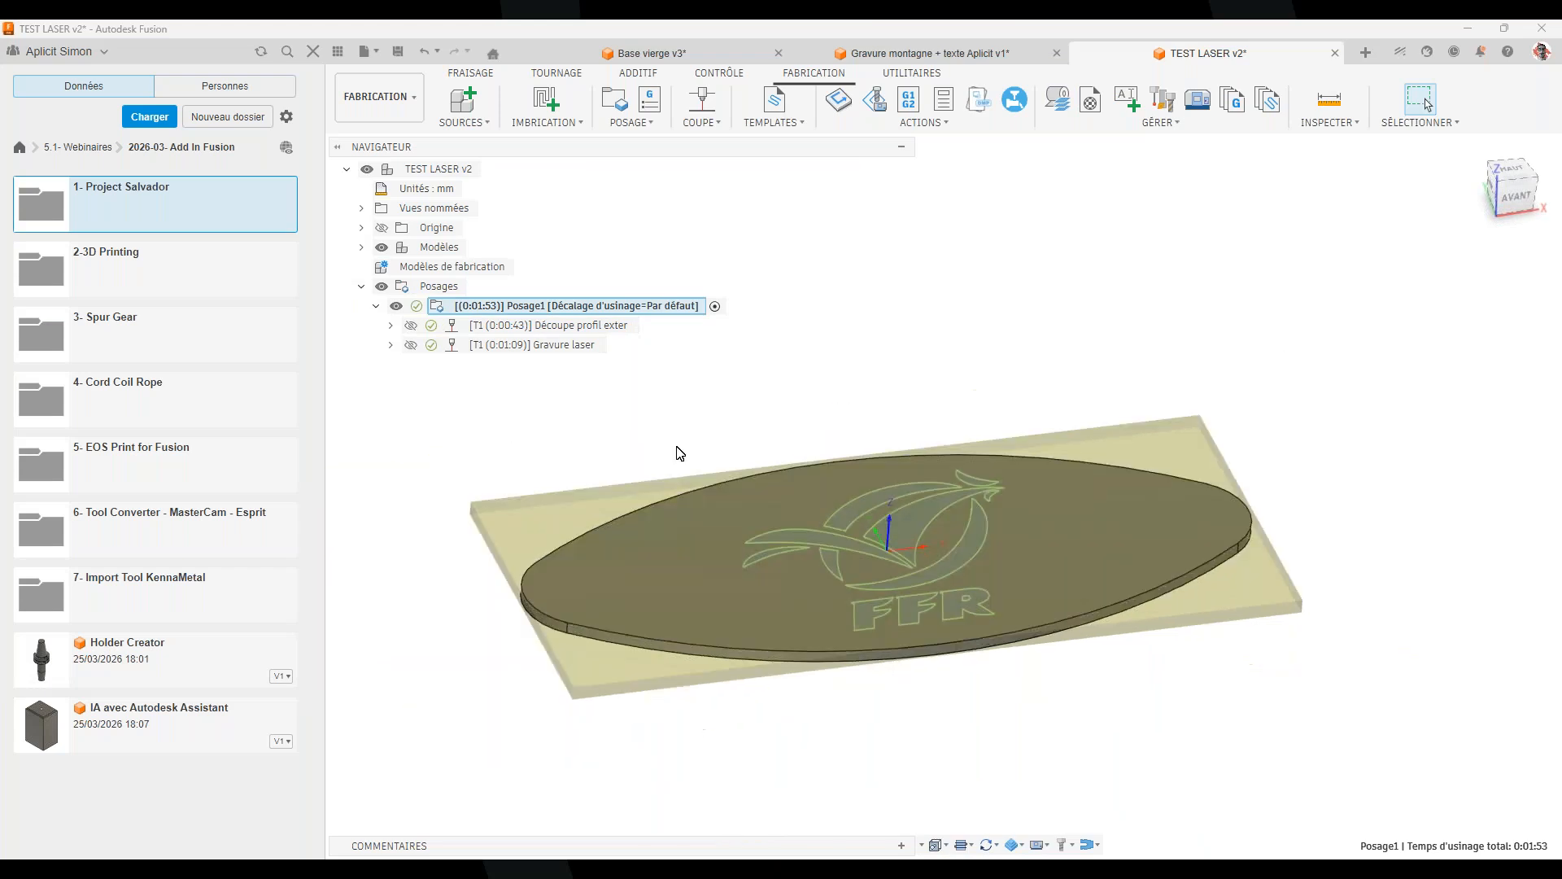
{"action": "left_click", "coordinate": [576, 327]}
{"action": "left_click", "coordinate": [553, 345]}
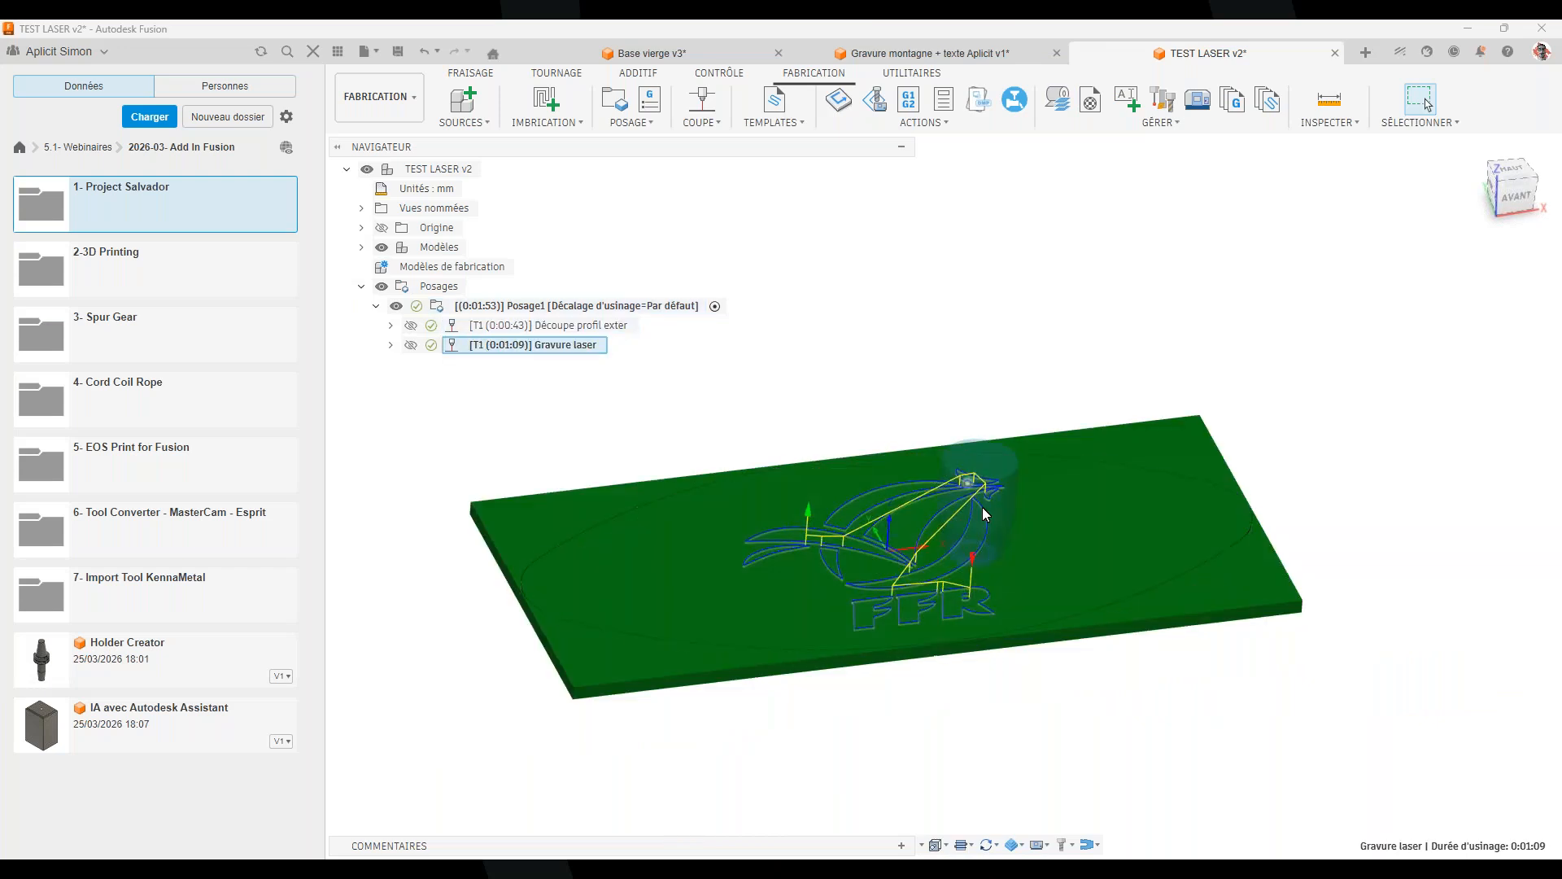
{"action": "scroll", "coordinate": [894, 581], "scroll_direction": "up", "scroll_amount": 3}
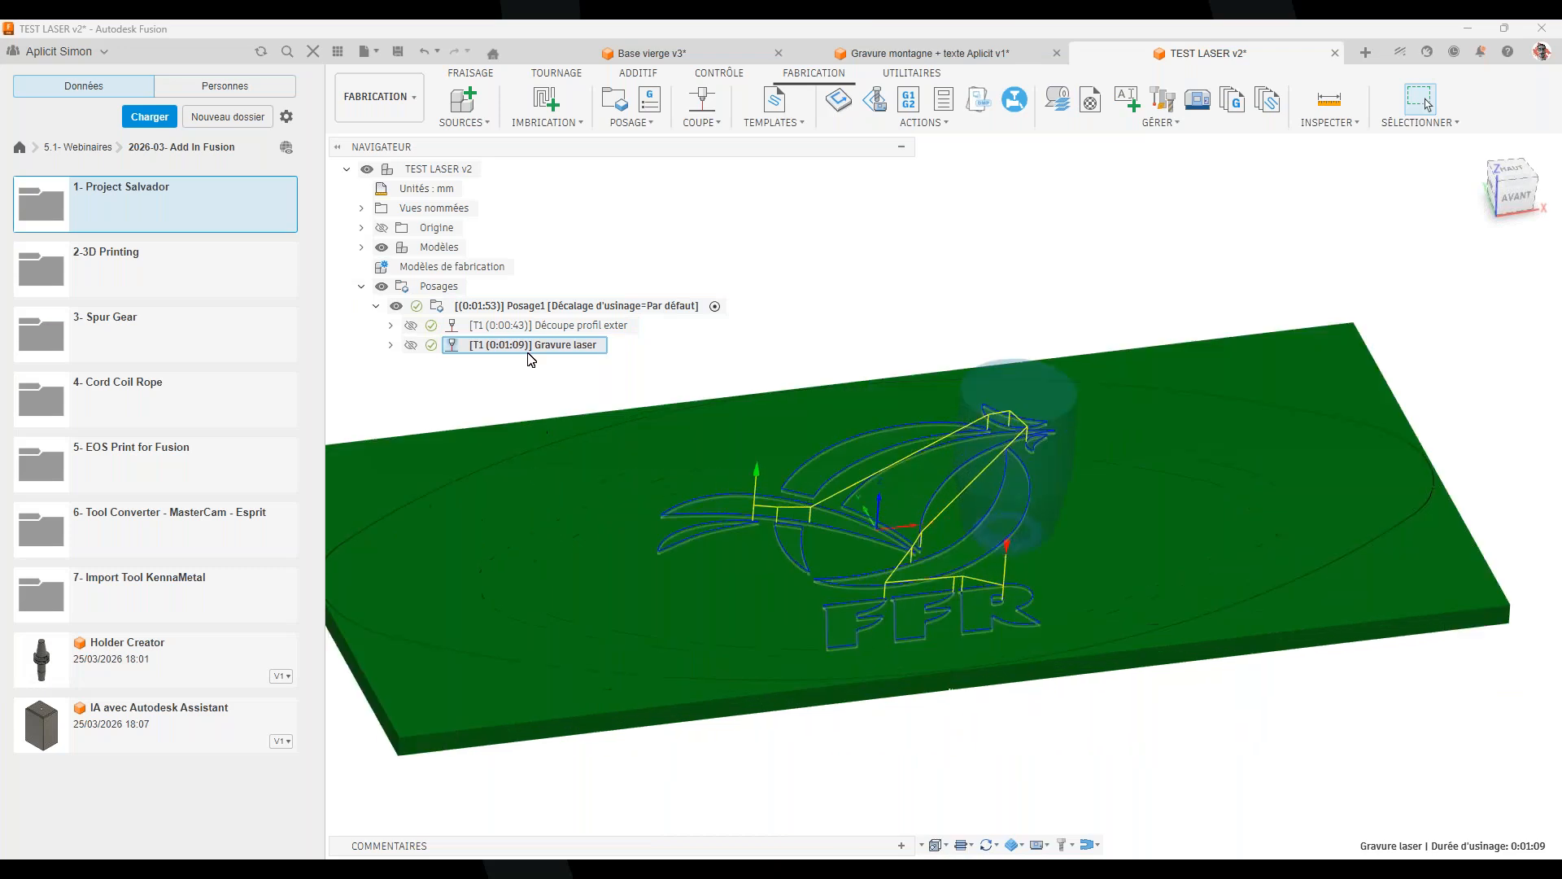
{"action": "right_click", "coordinate": [524, 307]}
Run the Posage1 laser simulation, orbiting around the plate as it cuts, then exit
{"action": "left_click", "coordinate": [655, 460]}
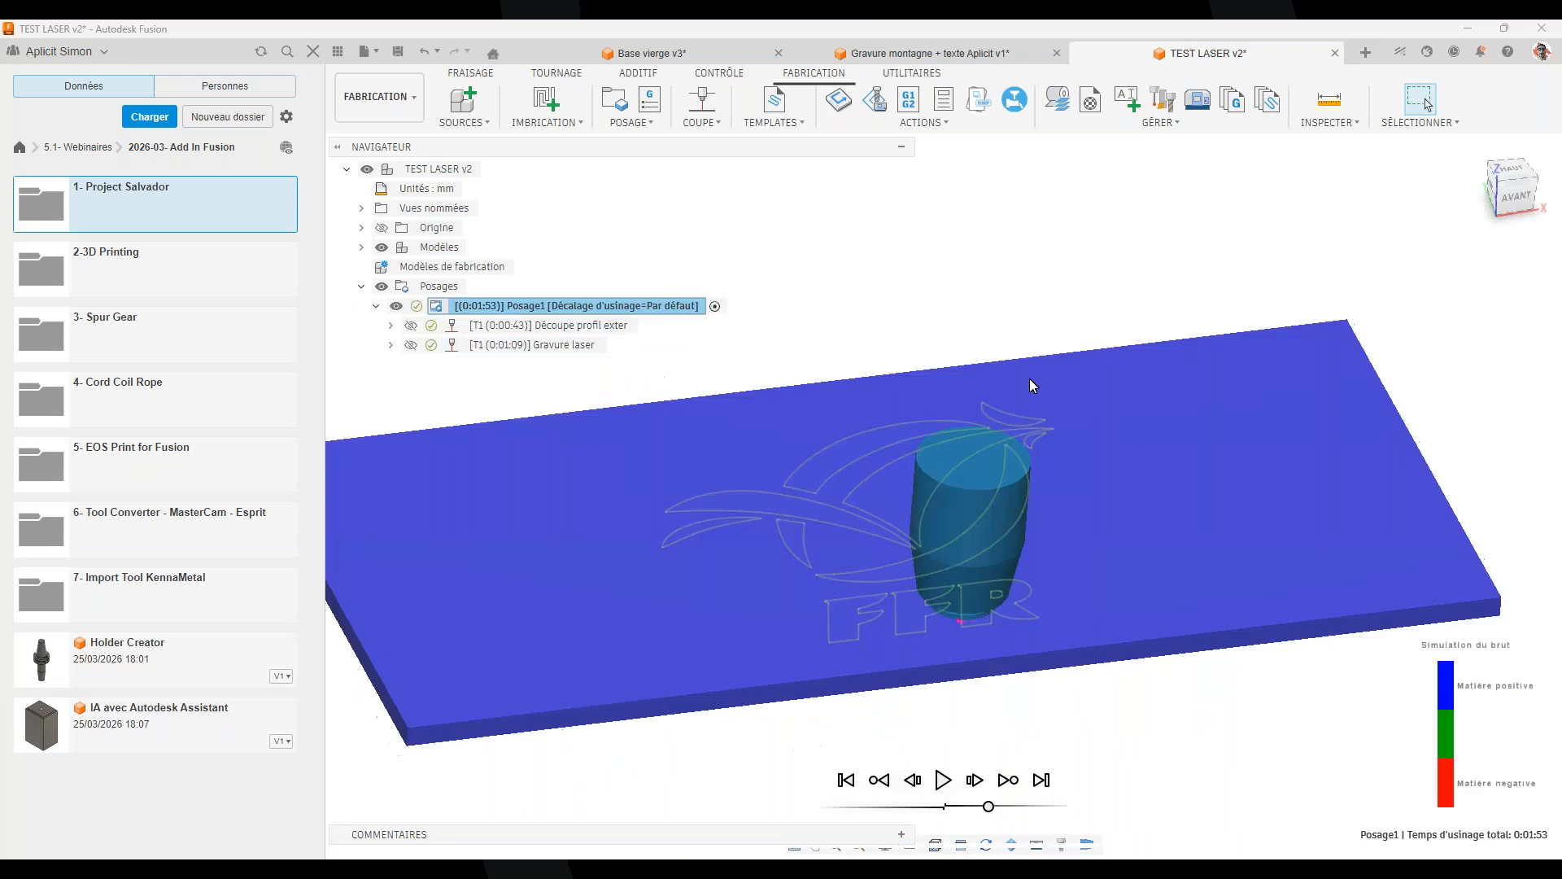
{"action": "middle_click_drag", "start_coordinate": [931, 657], "coordinate": [794, 664], "text": "shift"}
{"action": "left_click", "coordinate": [943, 779]}
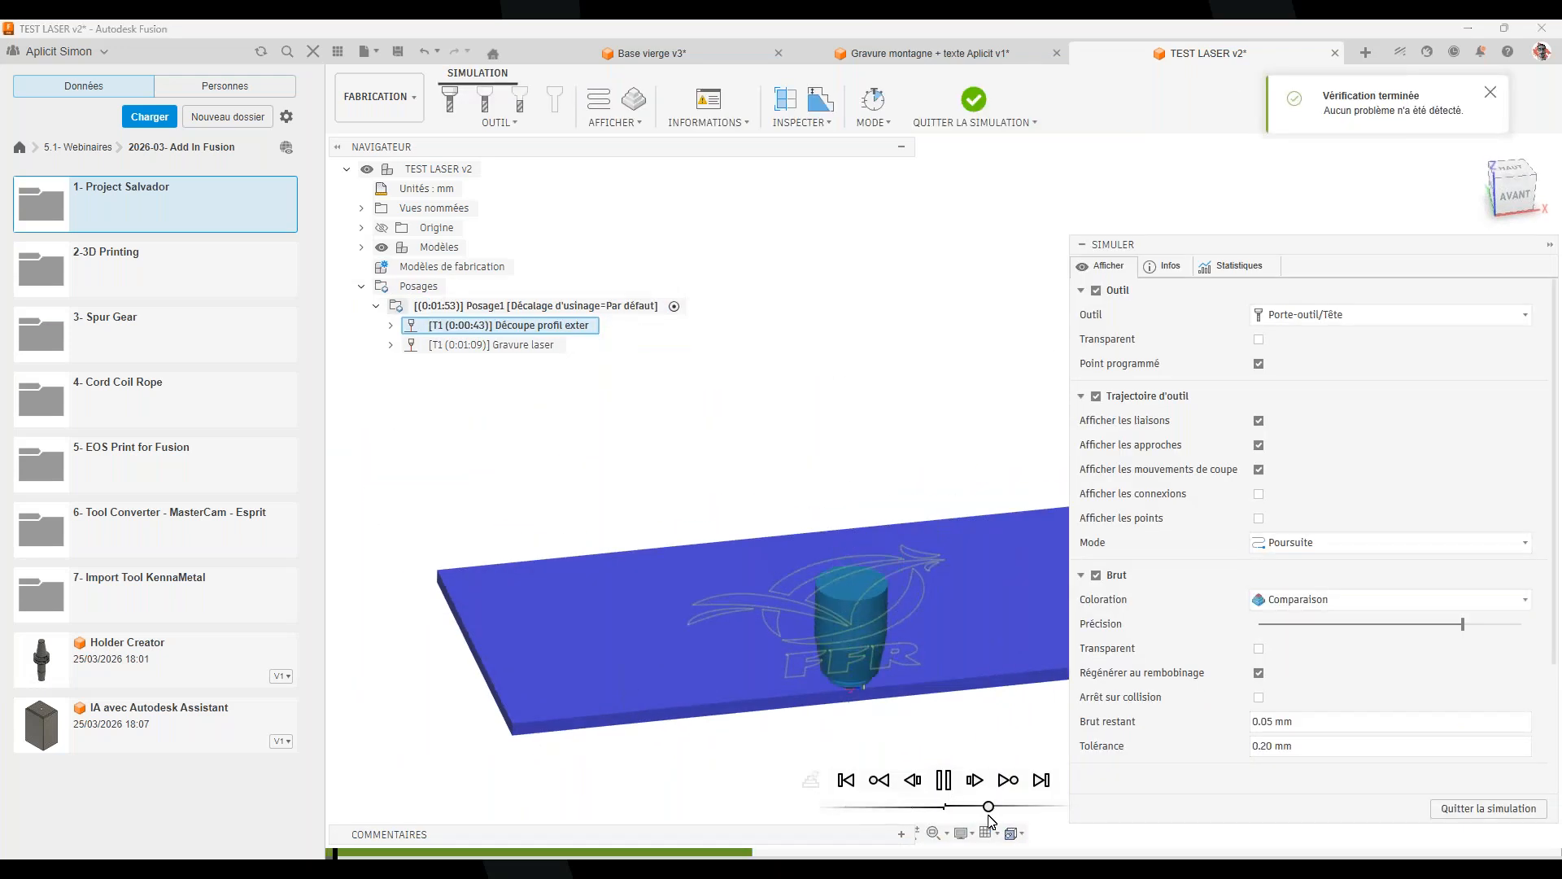
{"action": "middle_click_drag", "start_coordinate": [837, 716], "coordinate": [453, 738], "text": "shift"}
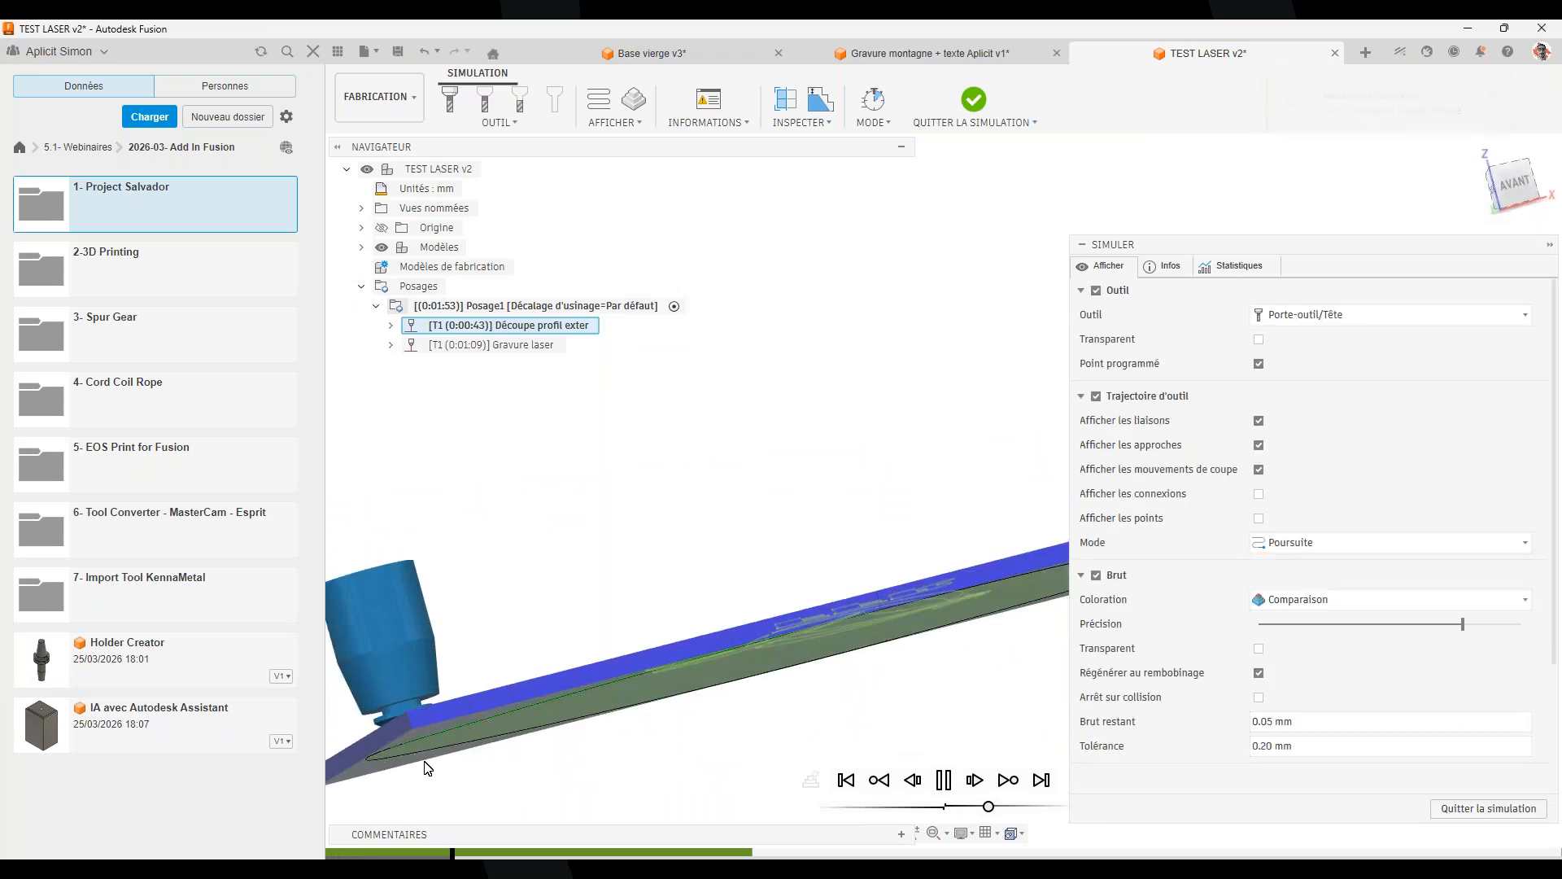
{"action": "middle_click_drag", "start_coordinate": [968, 521], "coordinate": [580, 691], "text": "shift"}
{"action": "middle_click_drag", "start_coordinate": [984, 630], "coordinate": [573, 607], "text": "shift"}
{"action": "scroll", "coordinate": [573, 607], "scroll_direction": "up", "scroll_amount": 2}
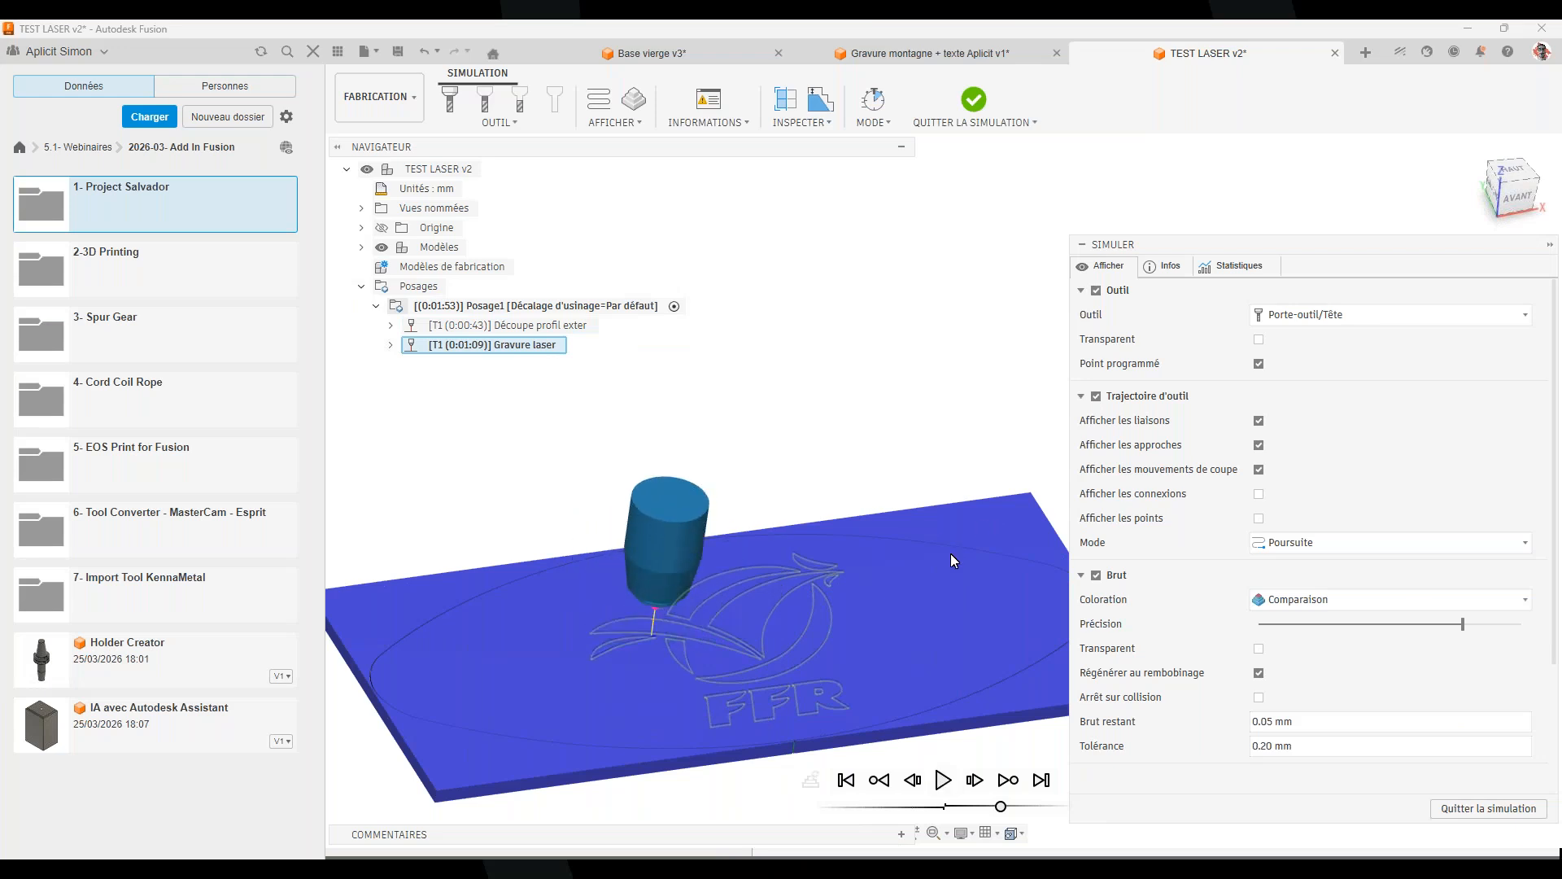
{"action": "left_click", "coordinate": [1456, 808]}
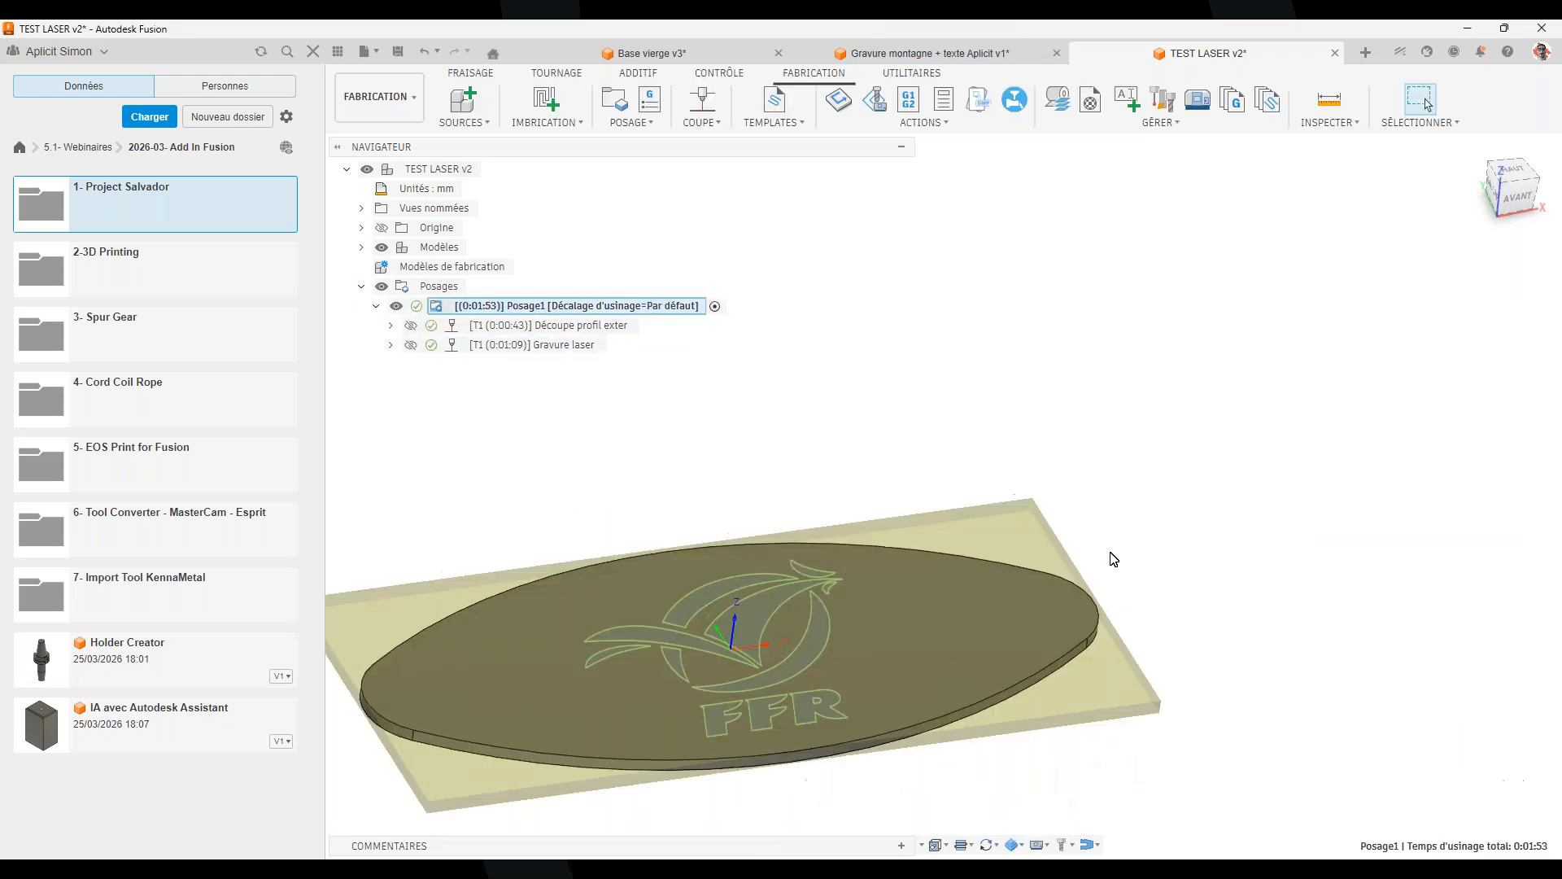
Return to the Design workspace and briefly open the Project Salvador add-in menu
{"action": "left_click", "coordinate": [380, 96]}
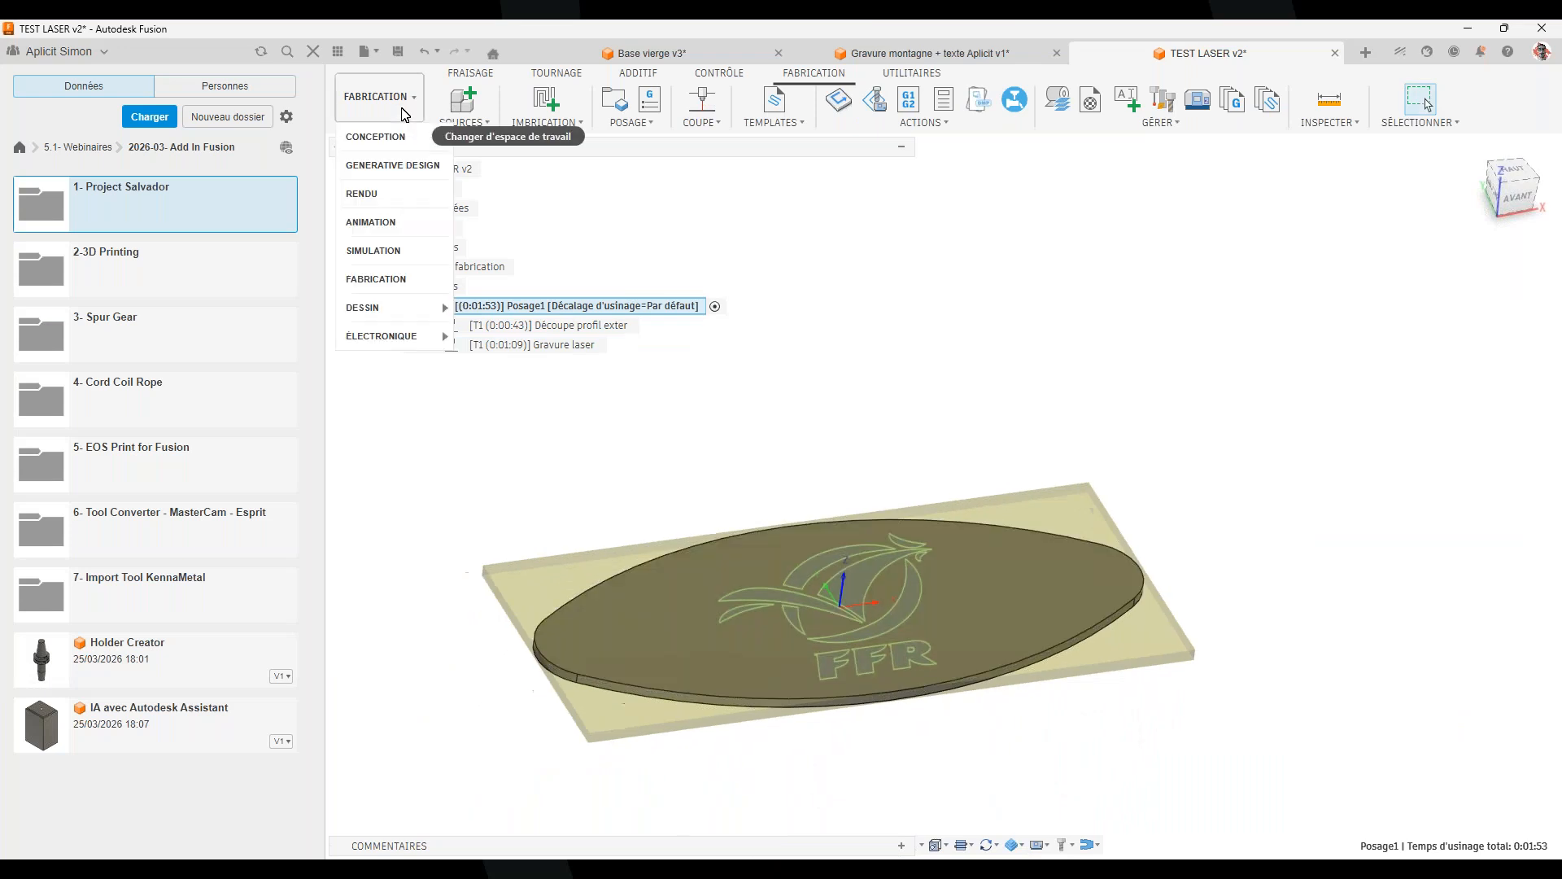
{"action": "left_click", "coordinate": [373, 133]}
{"action": "left_click", "coordinate": [1507, 122]}
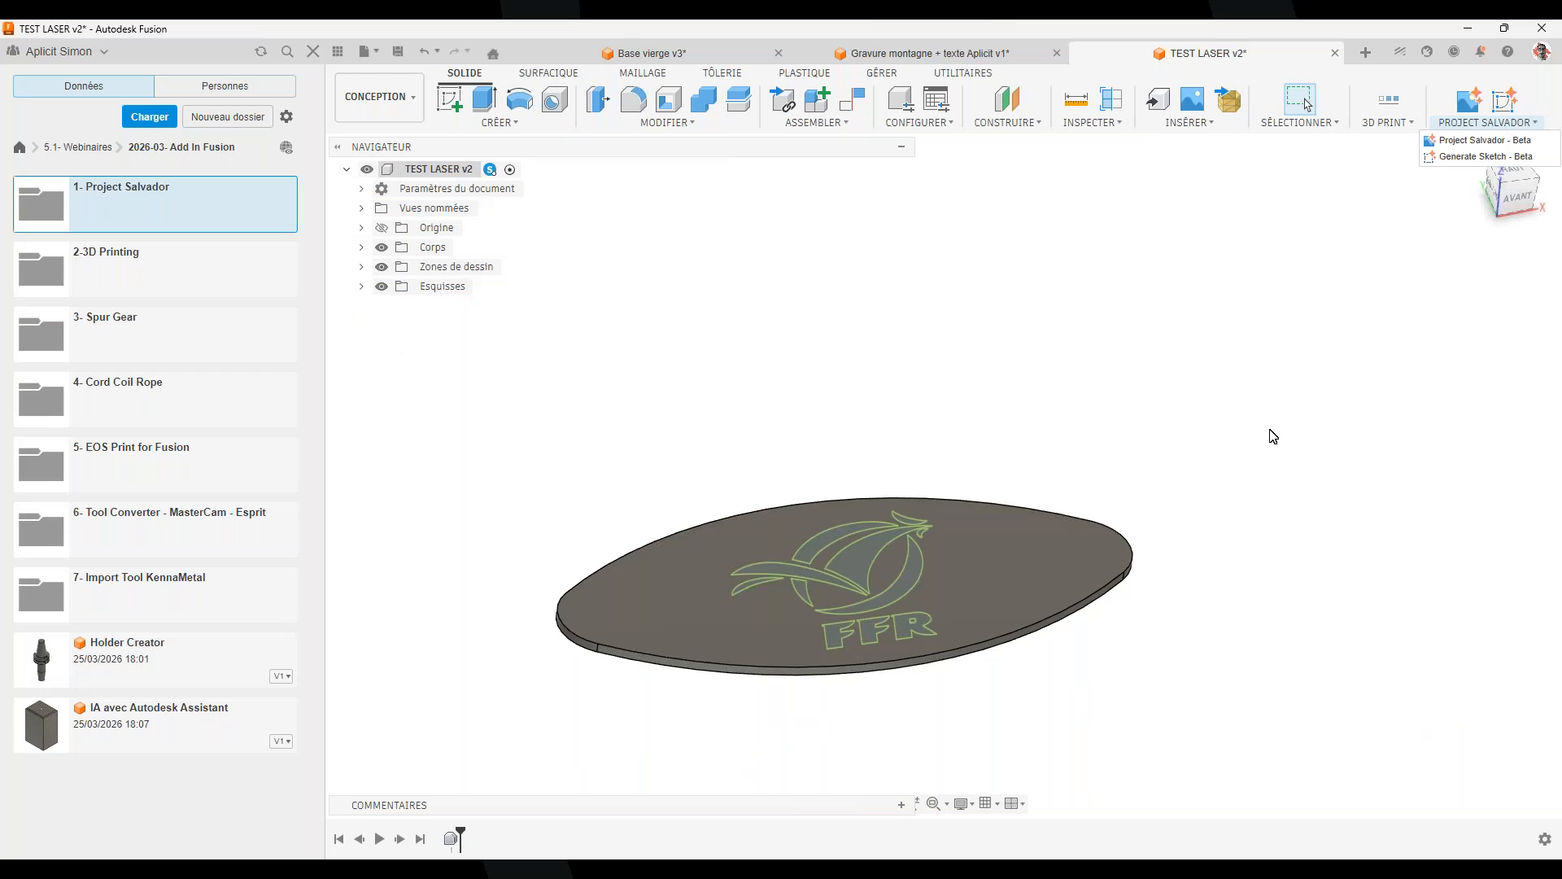
{"action": "left_click", "coordinate": [1091, 352]}
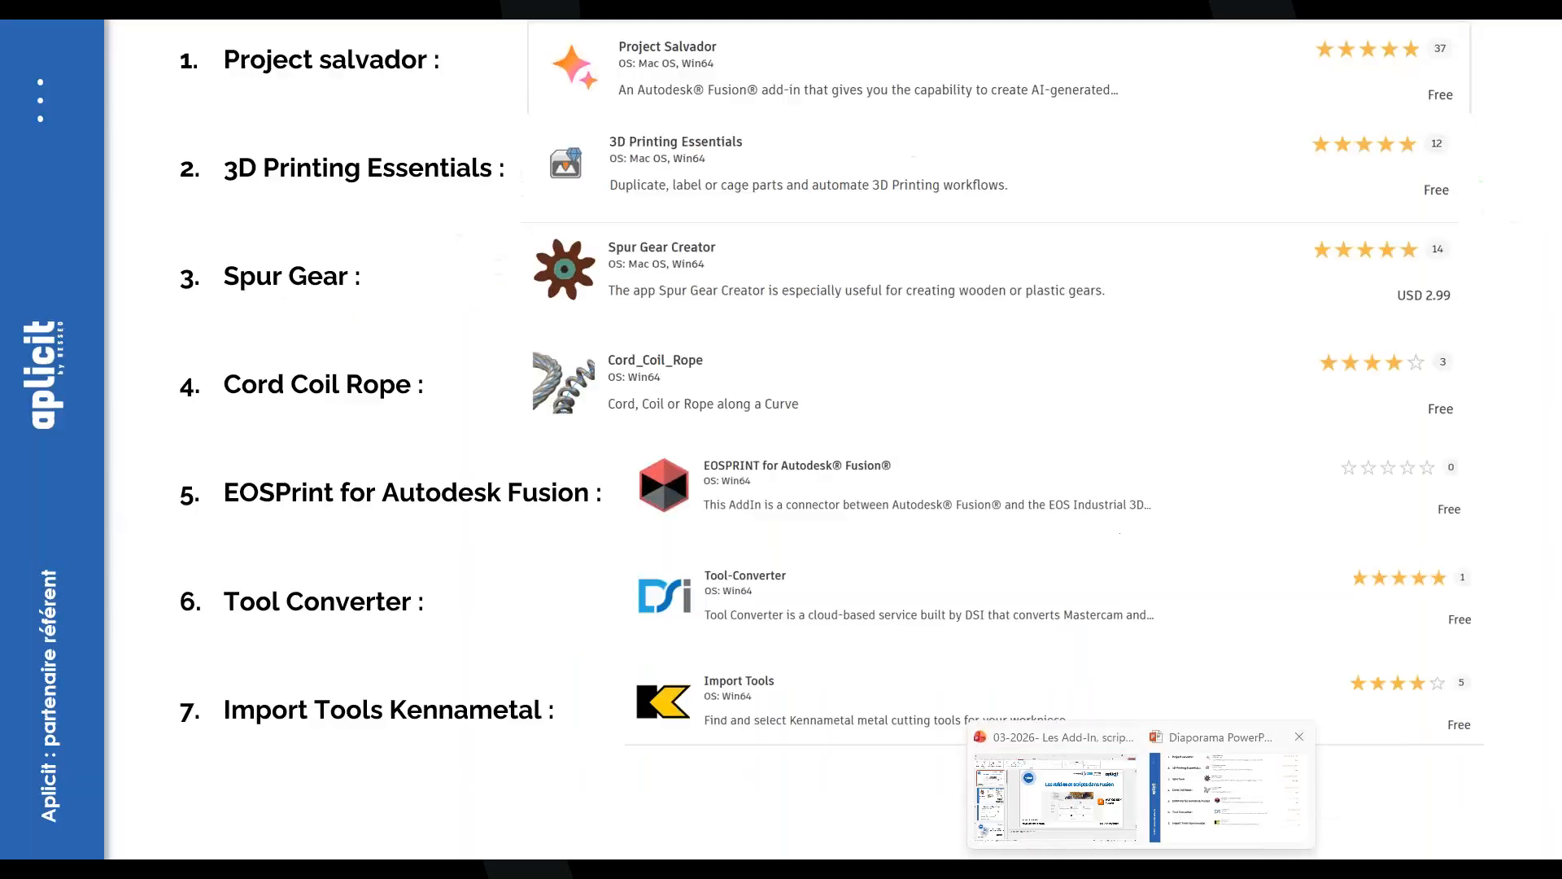
{"action": "left_click", "coordinate": [1233, 789]}
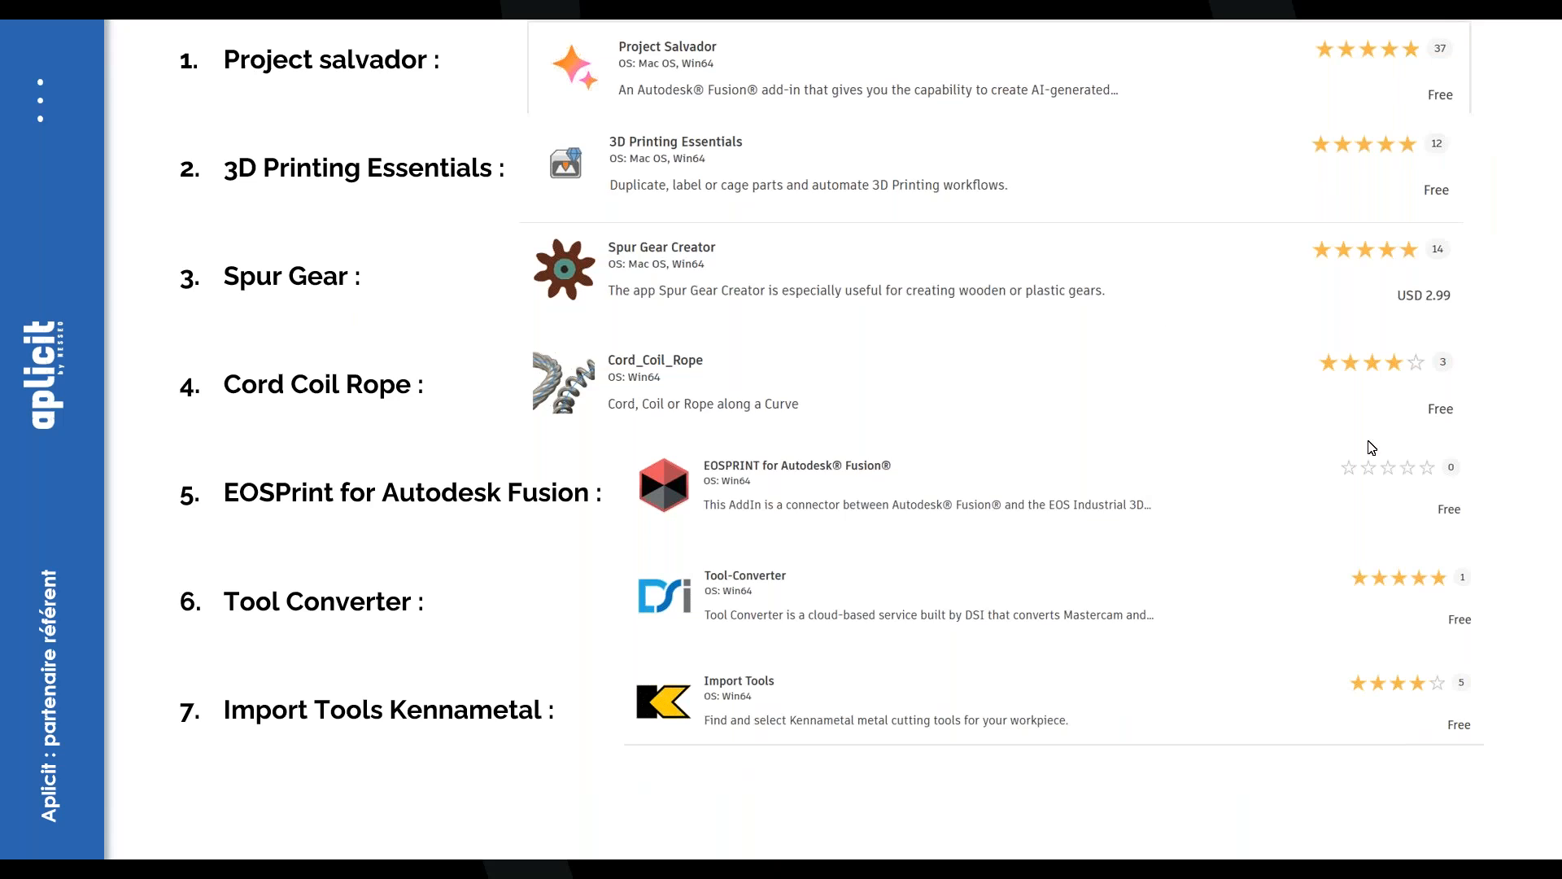
{"action": "key", "text": "alt+Tab"}
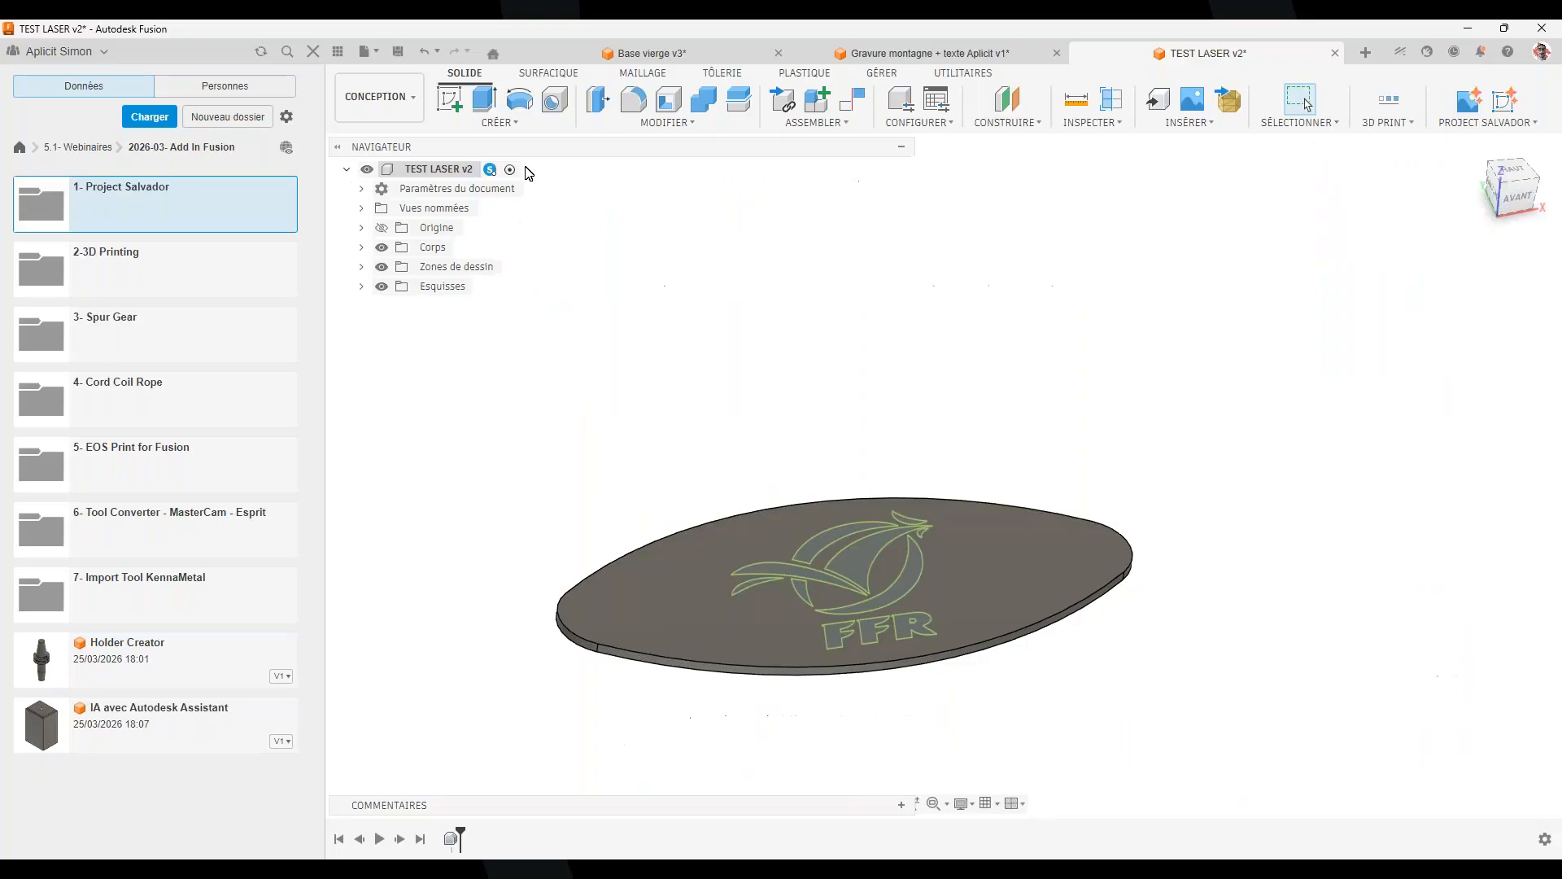
Close TEST LASER v2, Gravure montagne and Base vierge v3 unsaved, then open 2-3D Printing
{"action": "left_click", "coordinate": [1334, 53]}
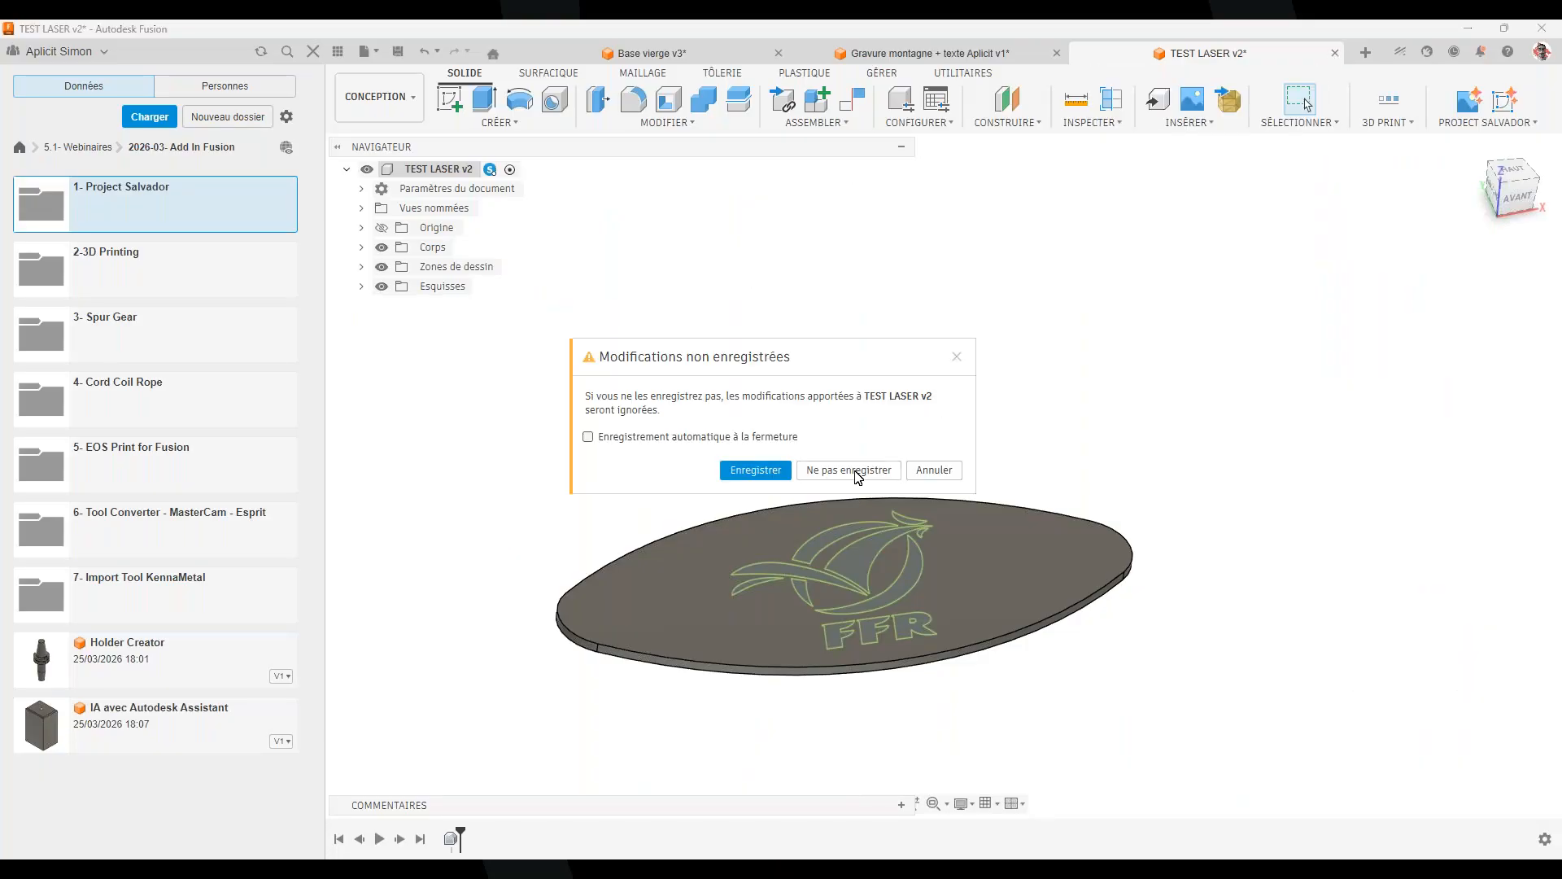
{"action": "left_click", "coordinate": [858, 478]}
{"action": "left_click", "coordinate": [1334, 52]}
{"action": "left_click", "coordinate": [813, 472]}
{"action": "left_click", "coordinate": [1334, 53]}
{"action": "left_click", "coordinate": [846, 465]}
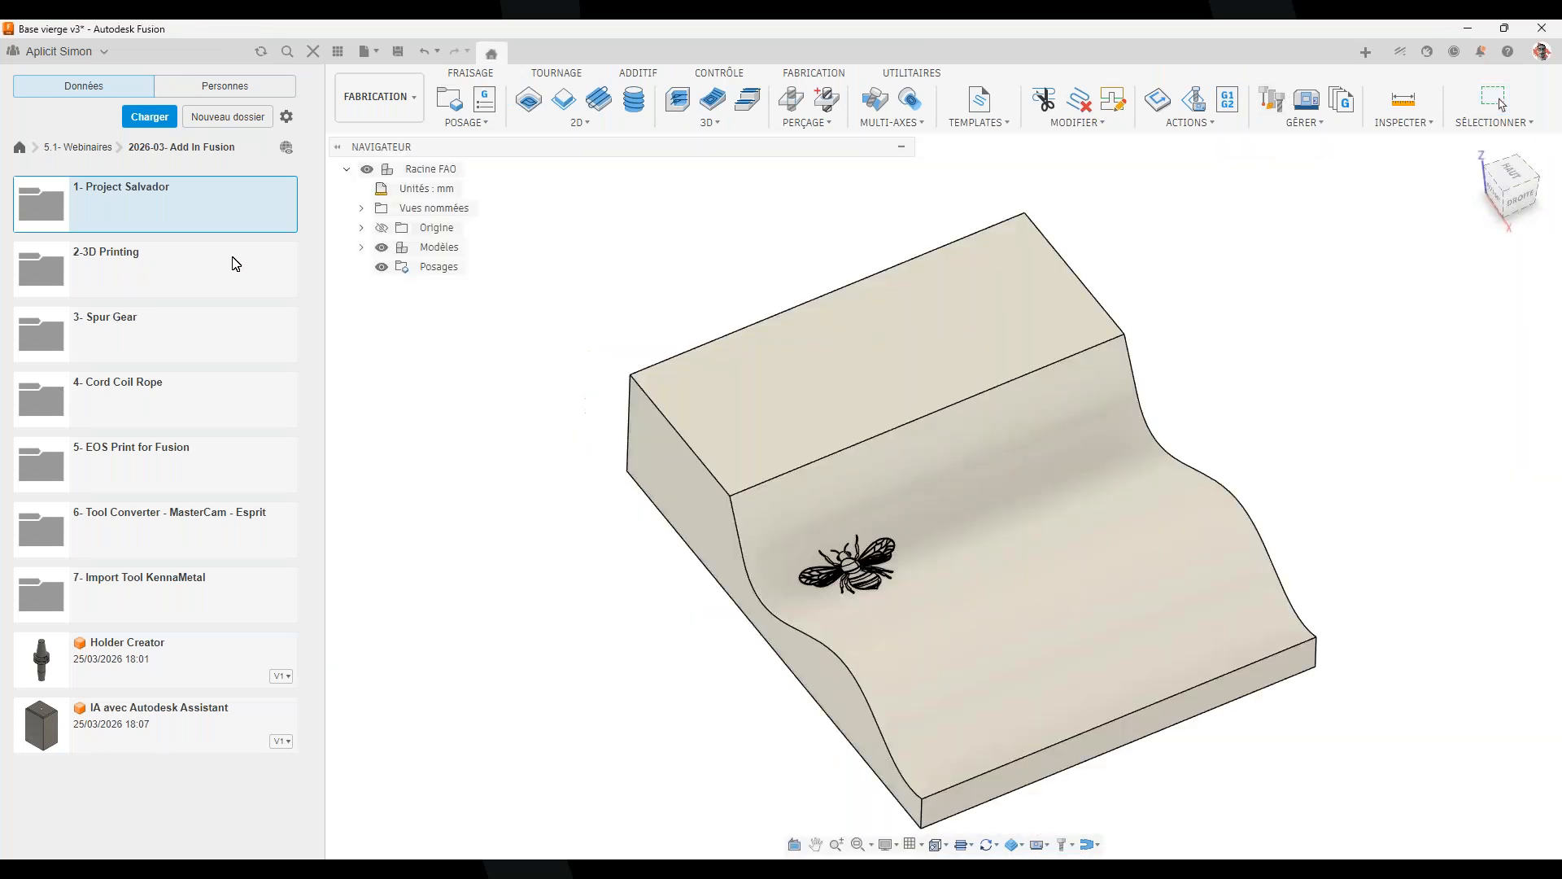
{"action": "left_click", "coordinate": [235, 263]}
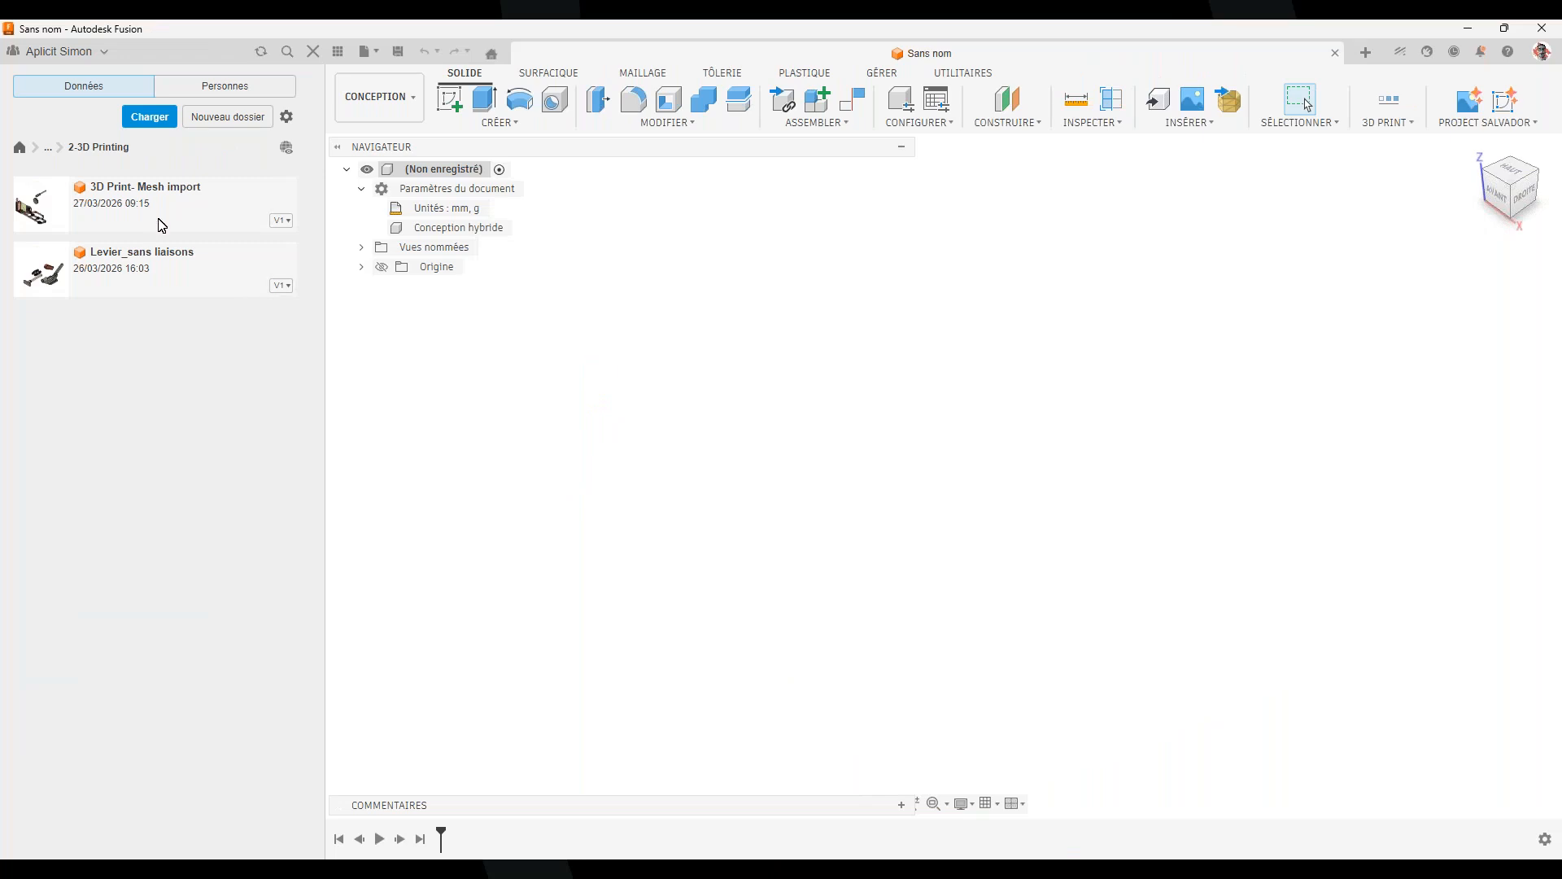
Open Levier_sans liaisons v1 and orbit and zoom to view its components
{"action": "double_click", "coordinate": [164, 272]}
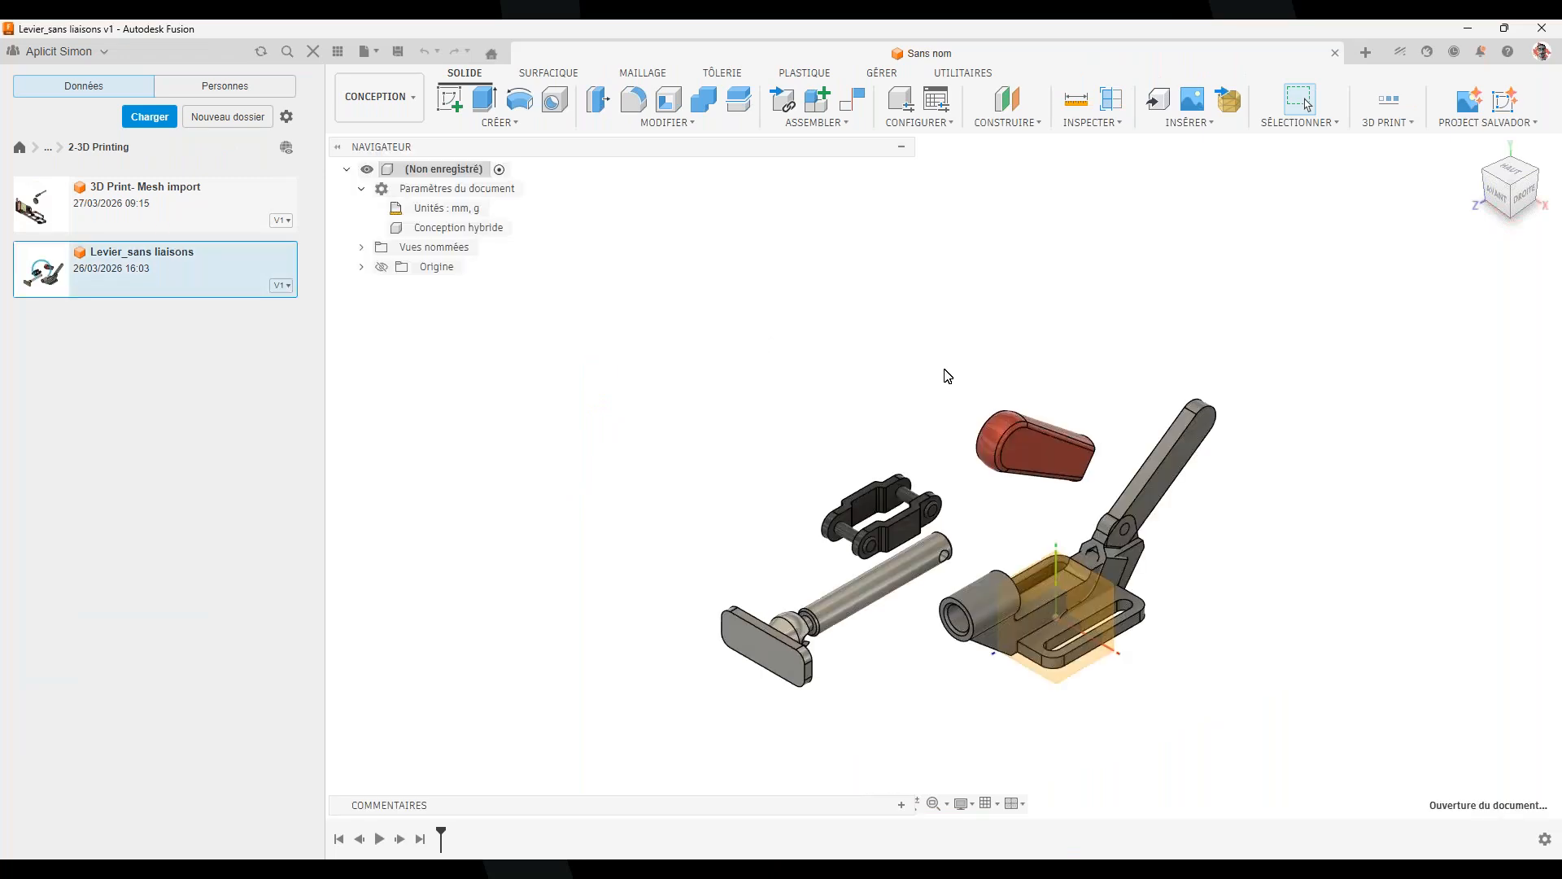
{"action": "middle_click_drag", "start_coordinate": [1155, 704], "coordinate": [1025, 622], "text": "shift"}
{"action": "middle_click_drag", "start_coordinate": [1025, 622], "coordinate": [994, 552]}
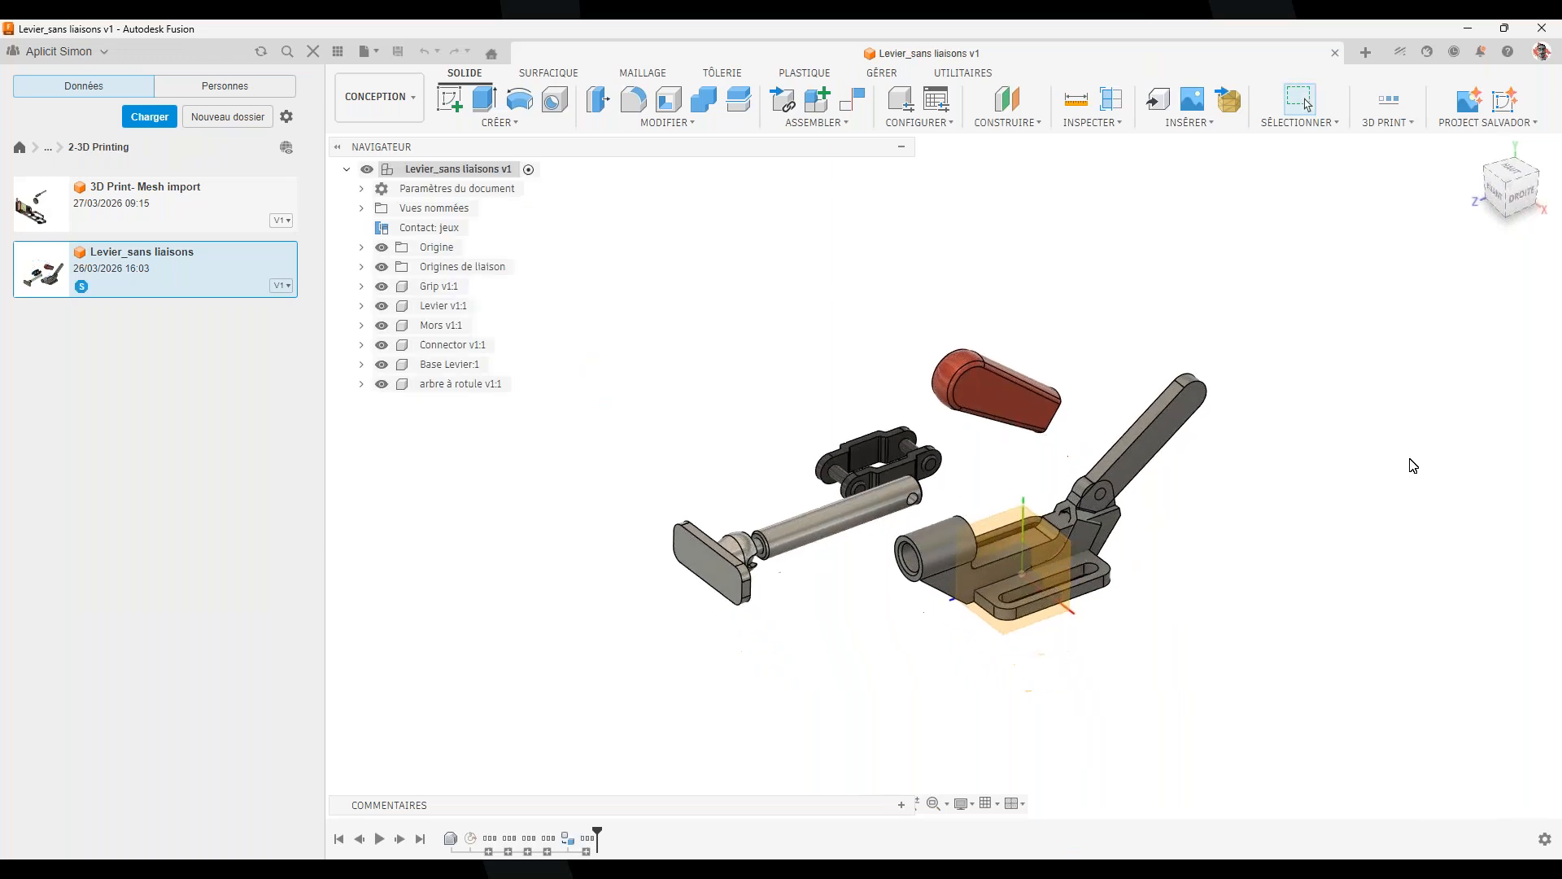
{"action": "scroll", "coordinate": [802, 447], "scroll_direction": "up", "scroll_amount": 2}
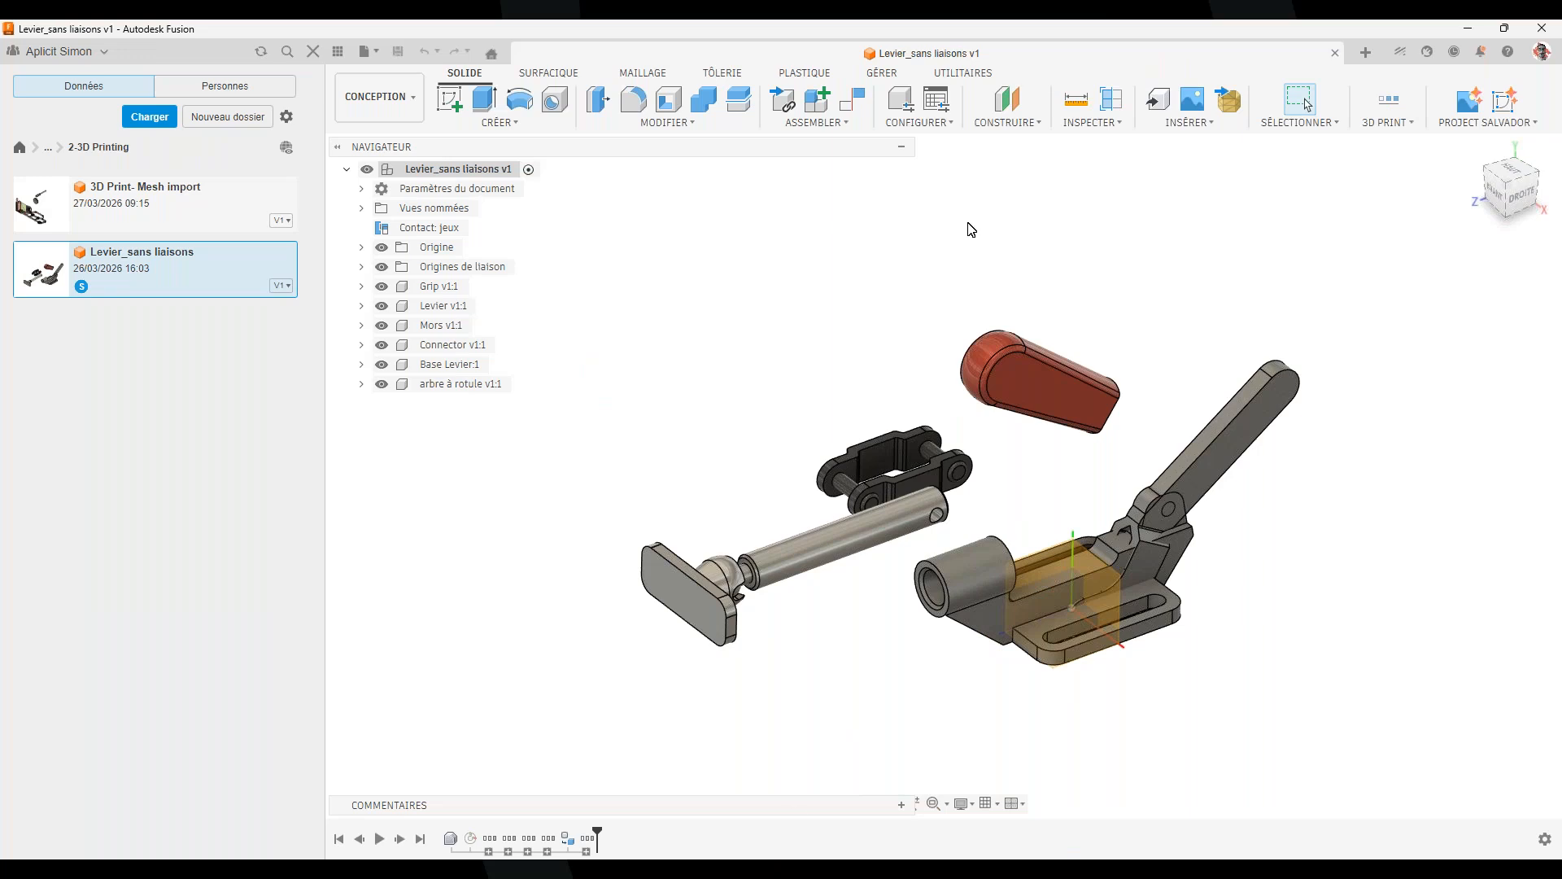
{"action": "left_click", "coordinate": [1411, 126]}
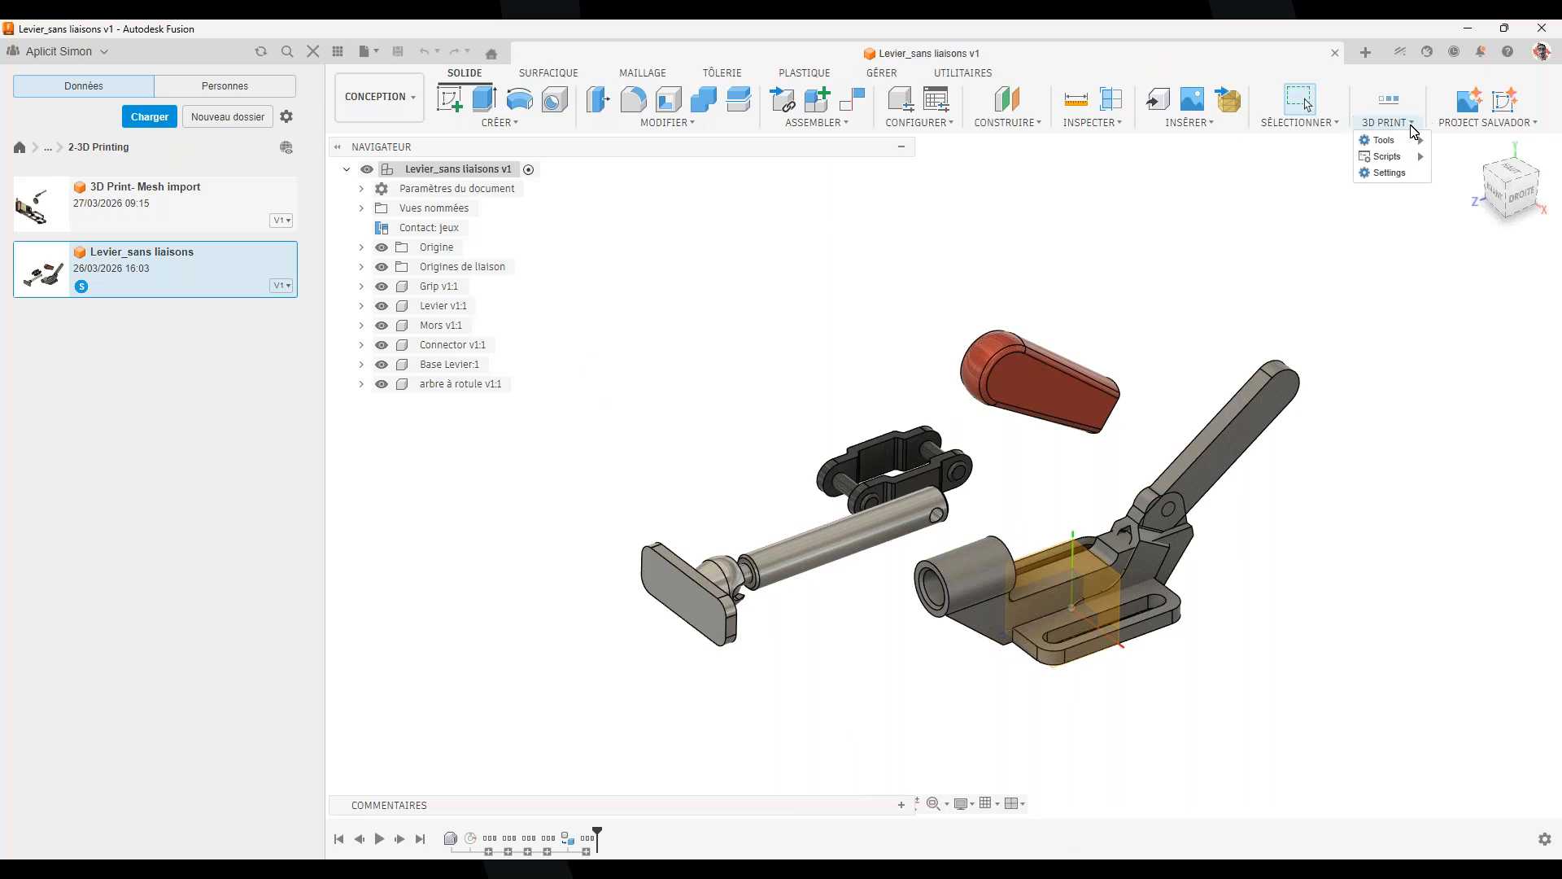
{"action": "mouse_move", "coordinate": [1410, 140]}
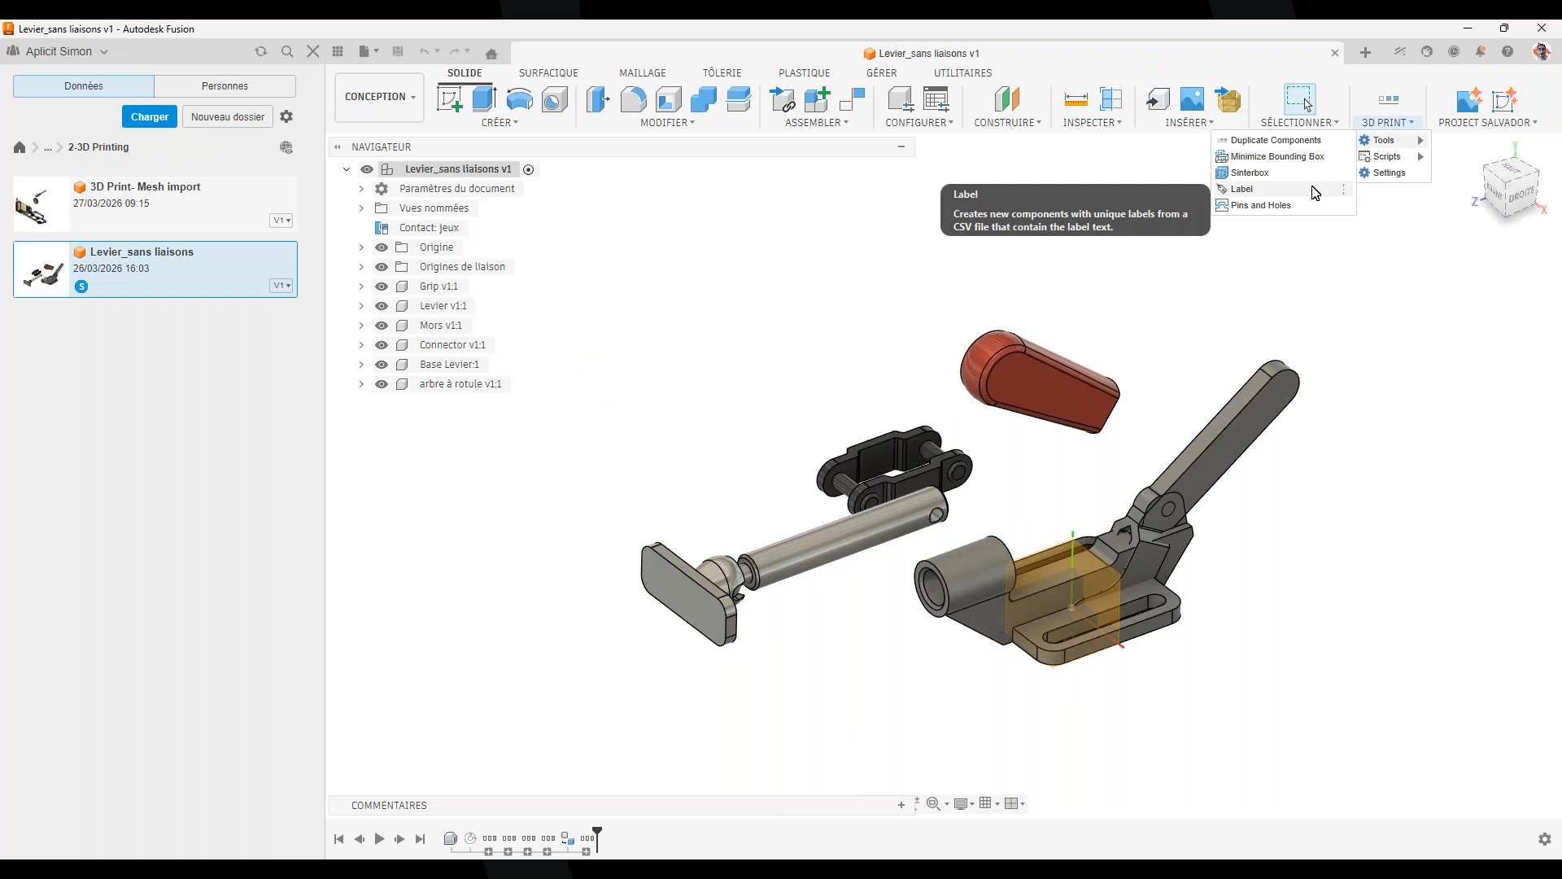
{"action": "left_click", "coordinate": [1490, 509]}
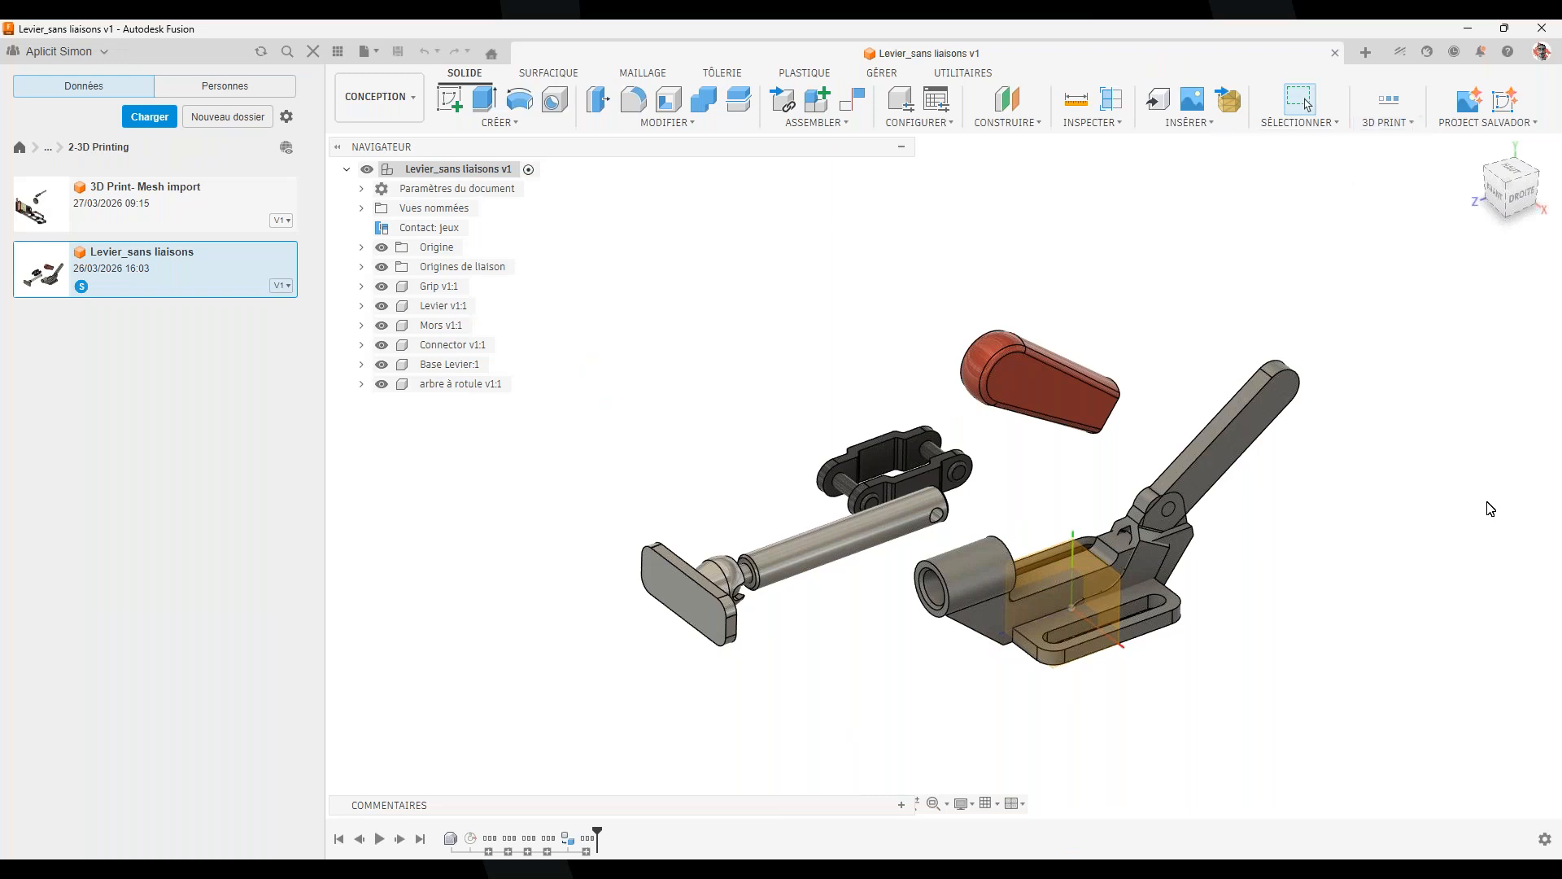
{"action": "middle_click_drag", "start_coordinate": [1312, 573], "coordinate": [1147, 646]}
{"action": "scroll", "coordinate": [1185, 593], "scroll_direction": "up", "scroll_amount": 1}
{"action": "scroll", "coordinate": [1147, 643], "scroll_direction": "down", "scroll_amount": 1}
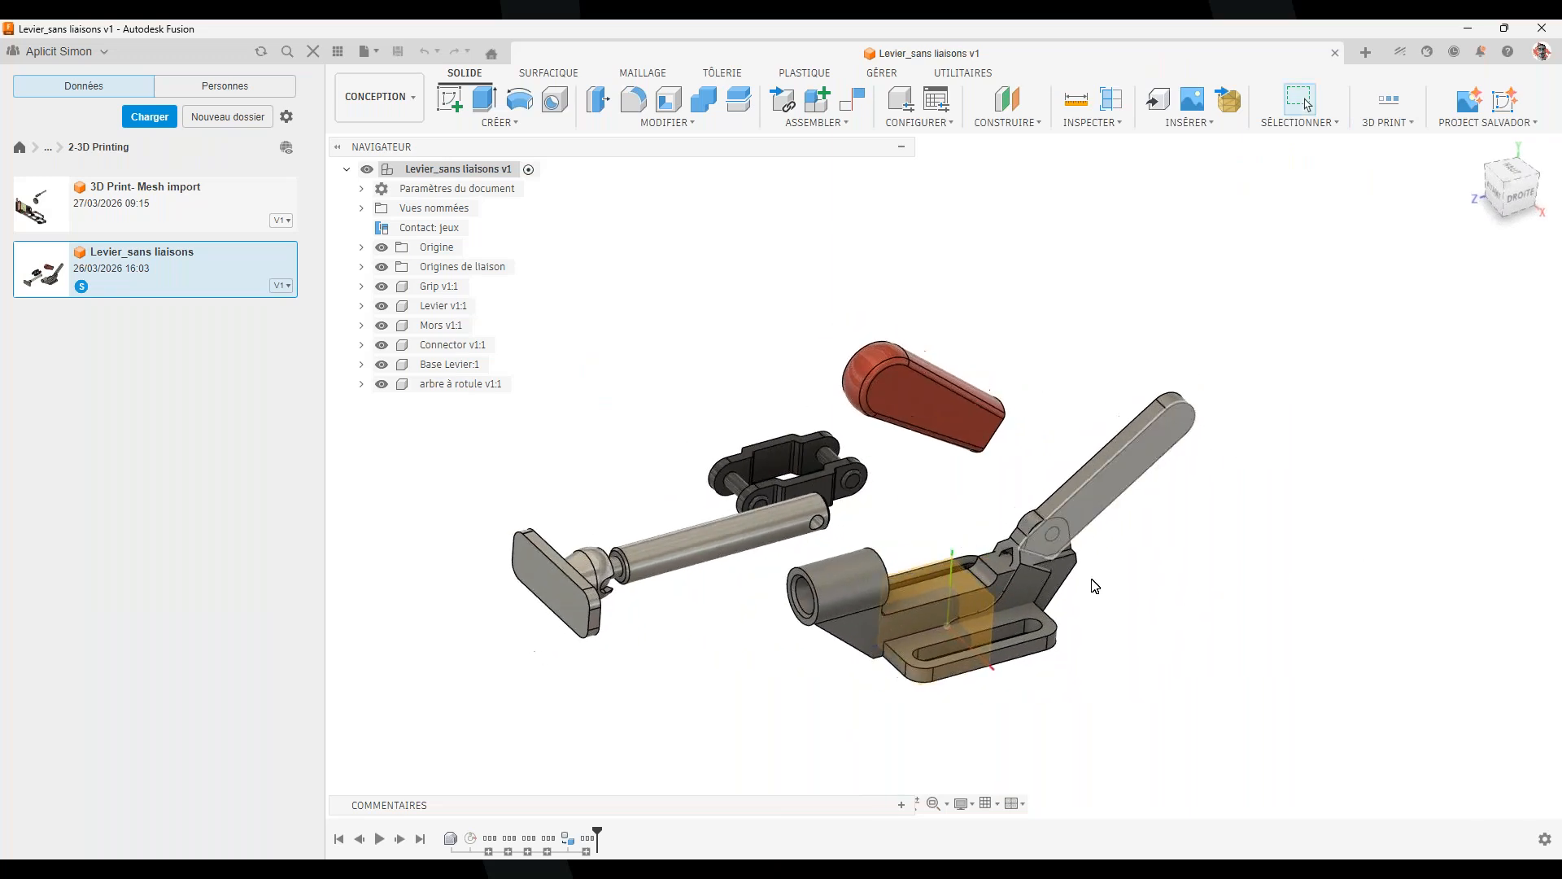
{"action": "left_click", "coordinate": [943, 410]}
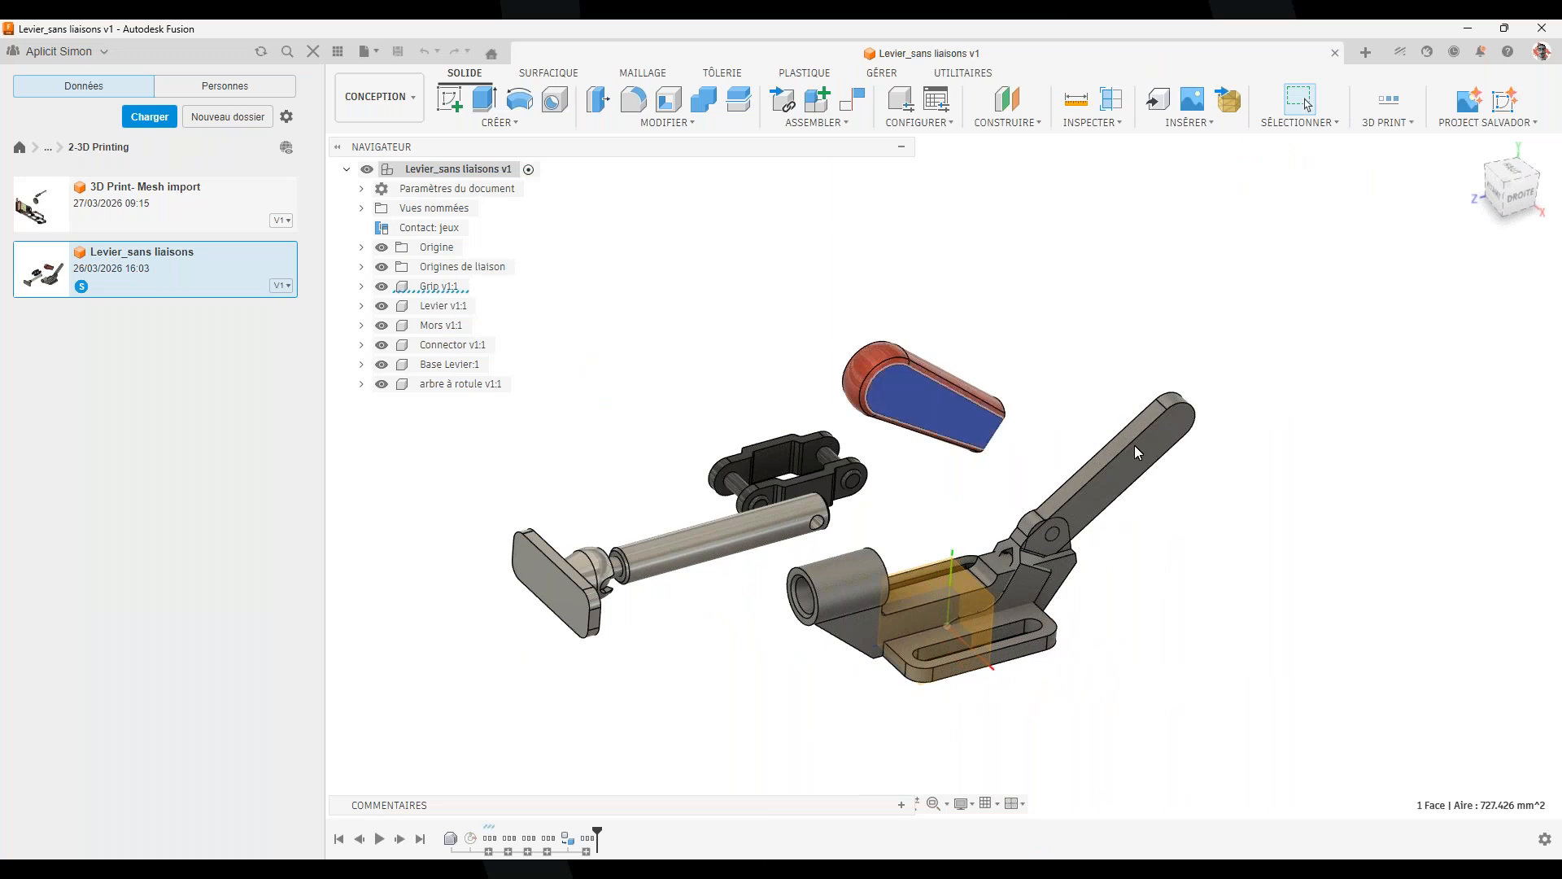
{"action": "left_click", "coordinate": [1052, 327]}
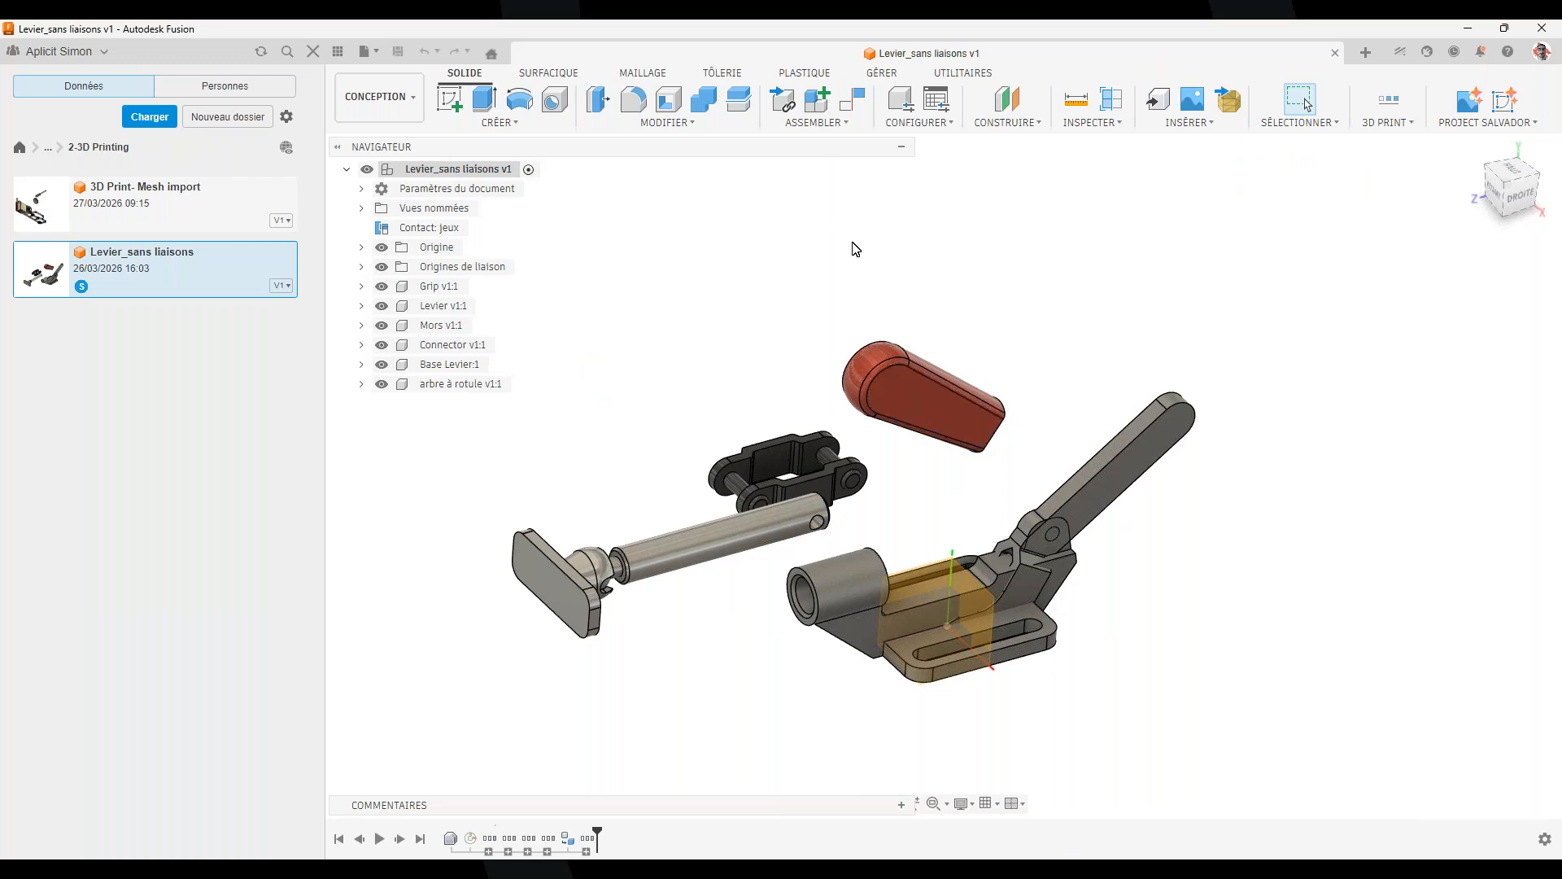
{"action": "scroll", "coordinate": [930, 411], "scroll_direction": "up", "scroll_amount": 3}
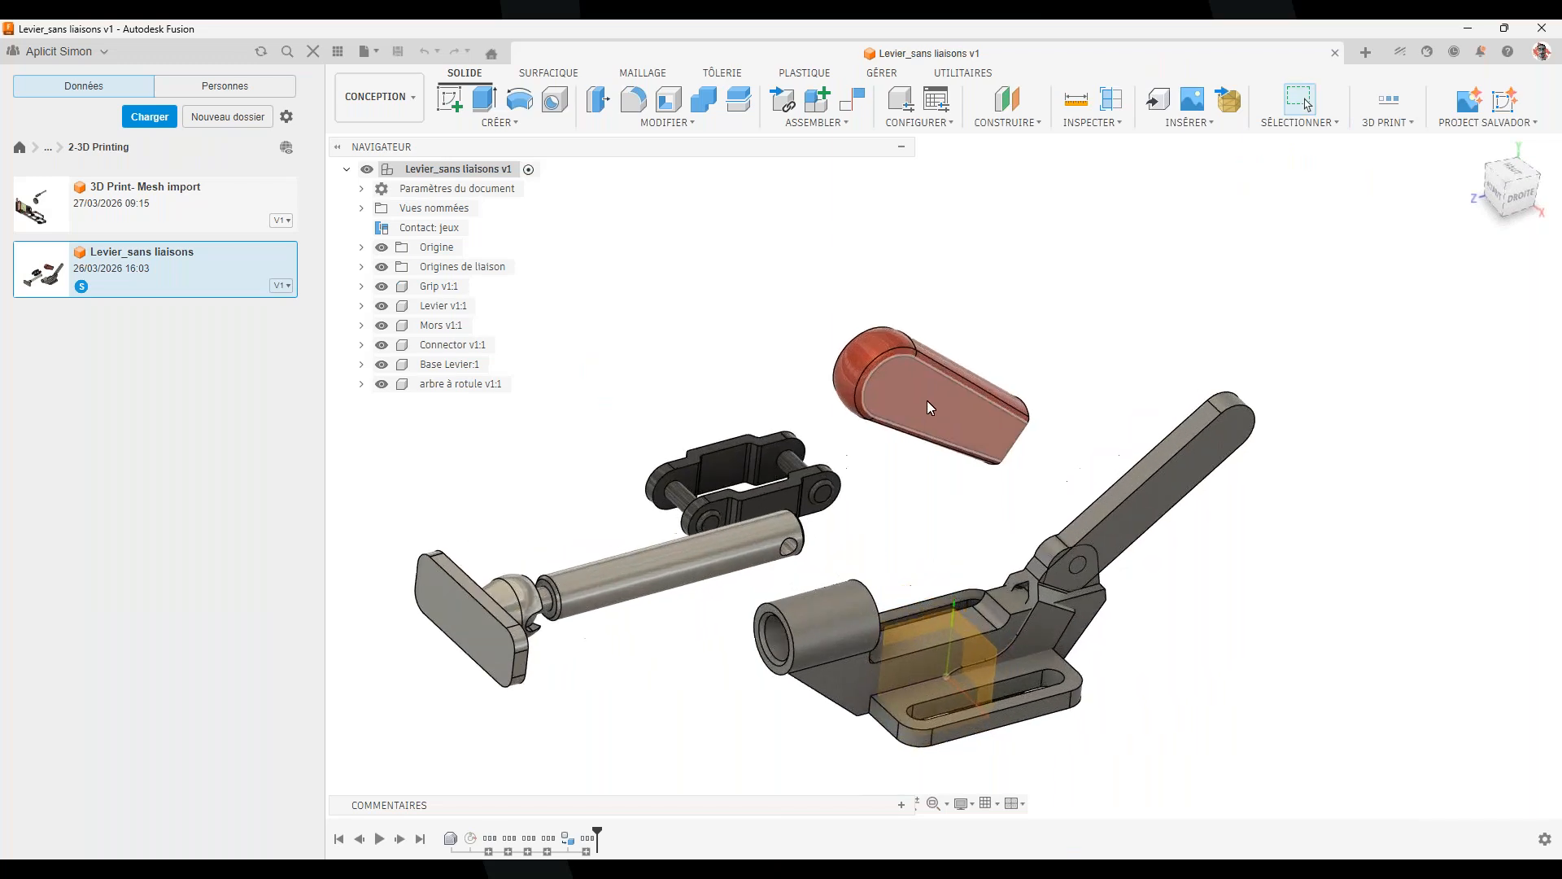
{"action": "left_click", "coordinate": [925, 394]}
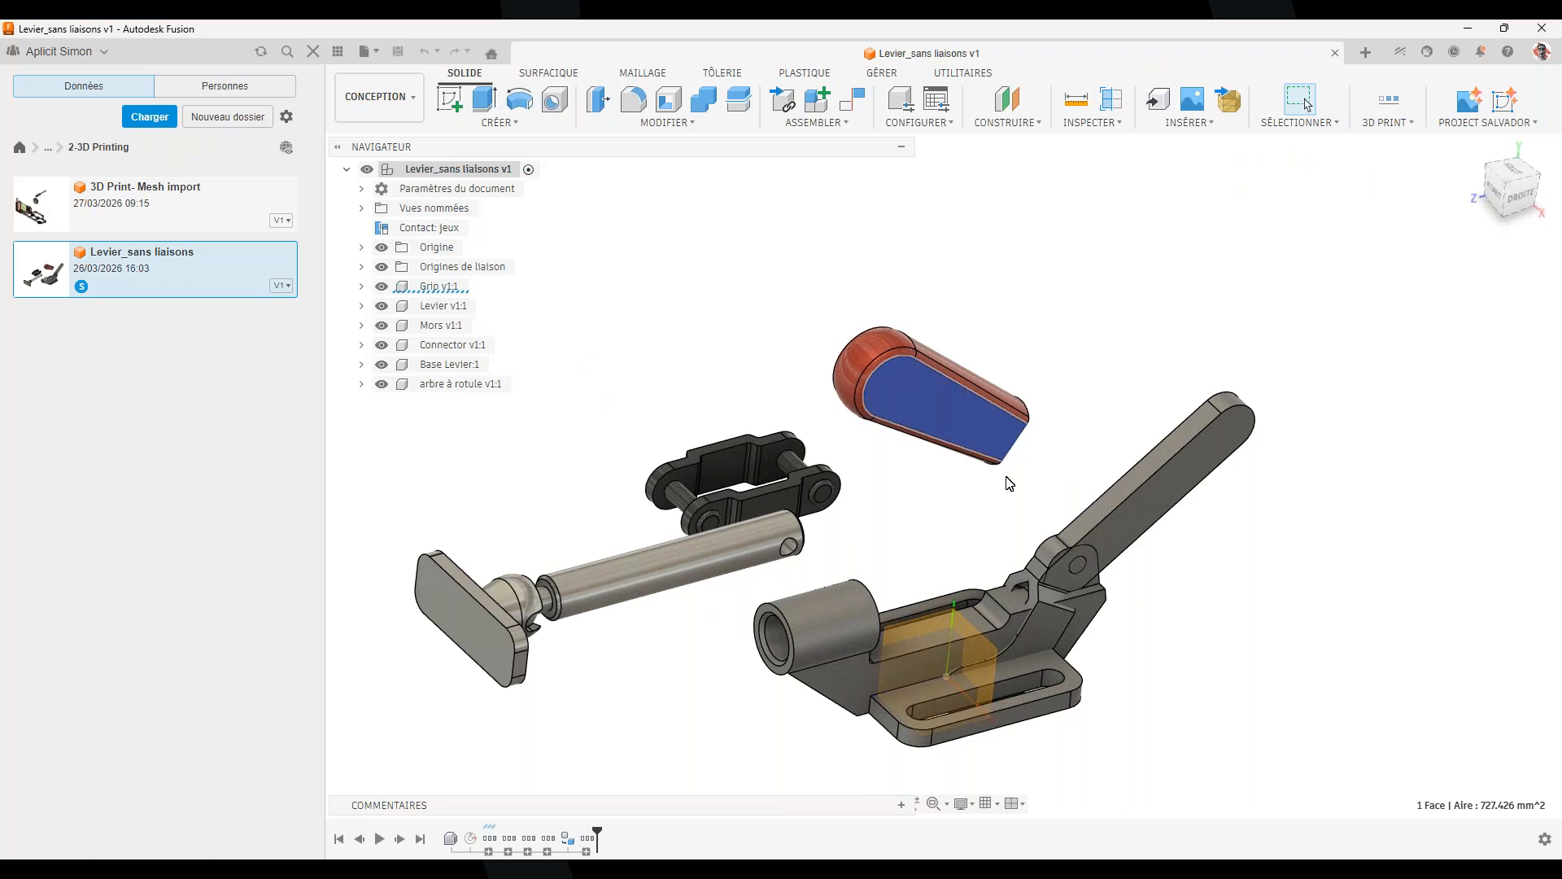
{"action": "left_click", "coordinate": [1096, 231]}
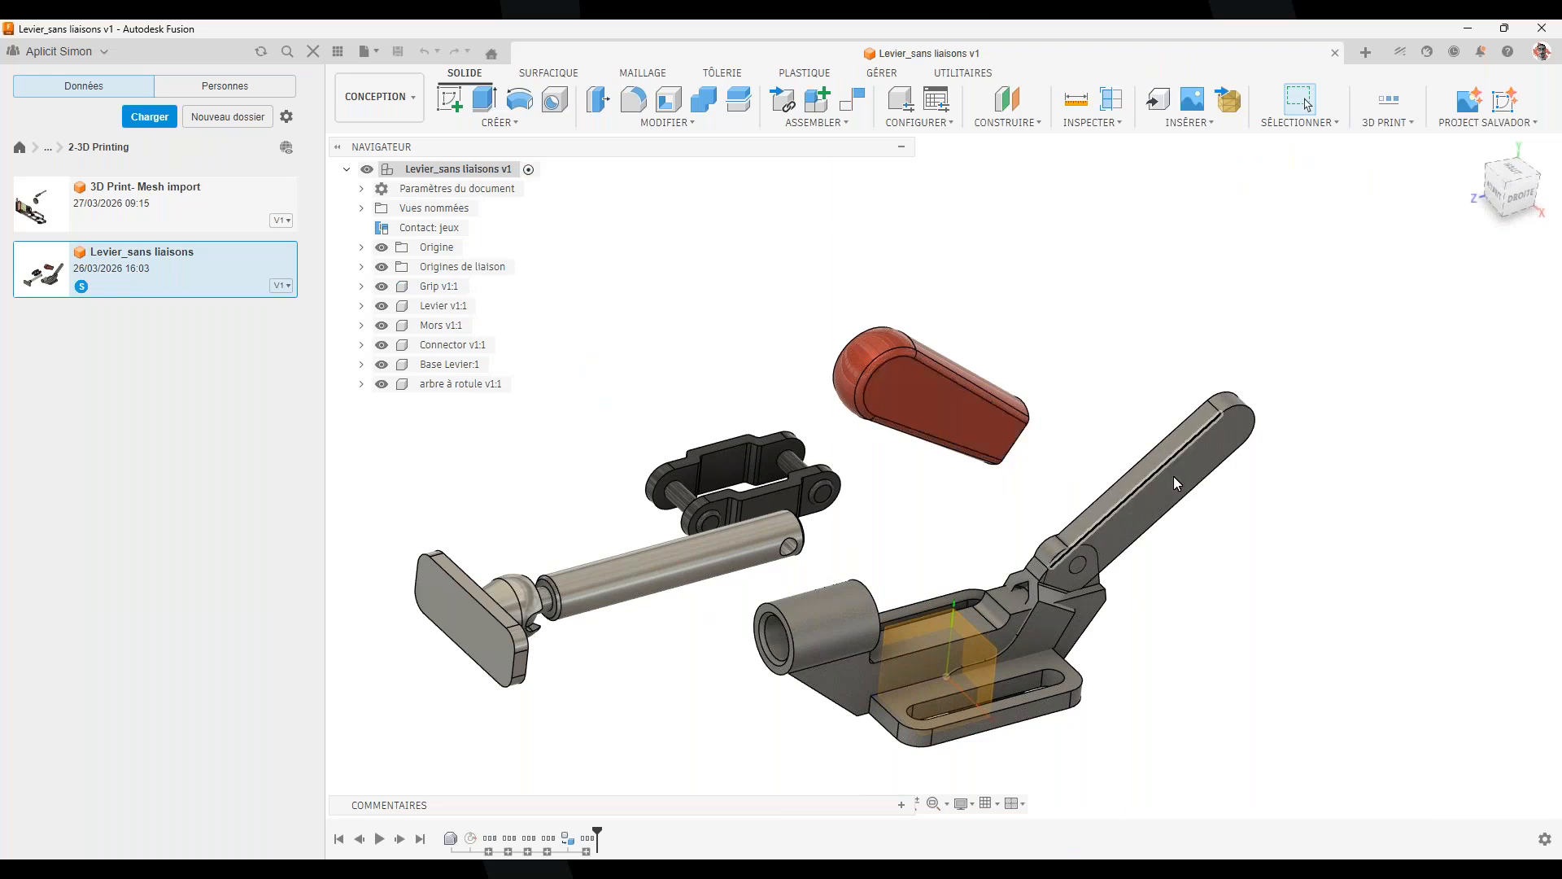
{"action": "middle_click_drag", "start_coordinate": [902, 620], "coordinate": [872, 546]}
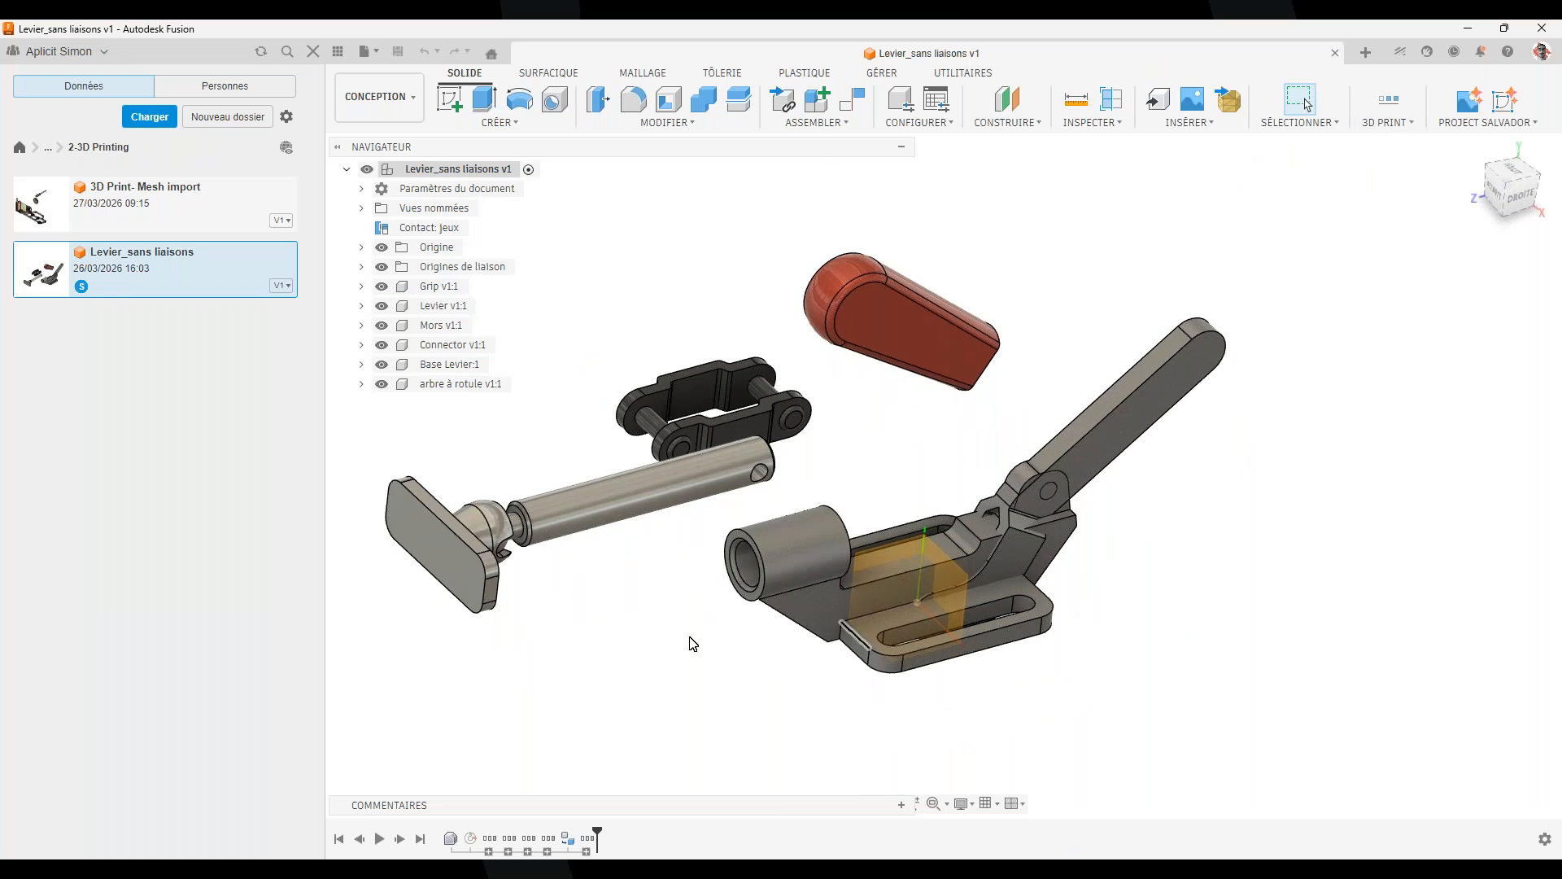
{"action": "scroll", "coordinate": [1288, 624], "scroll_direction": "down", "scroll_amount": 1}
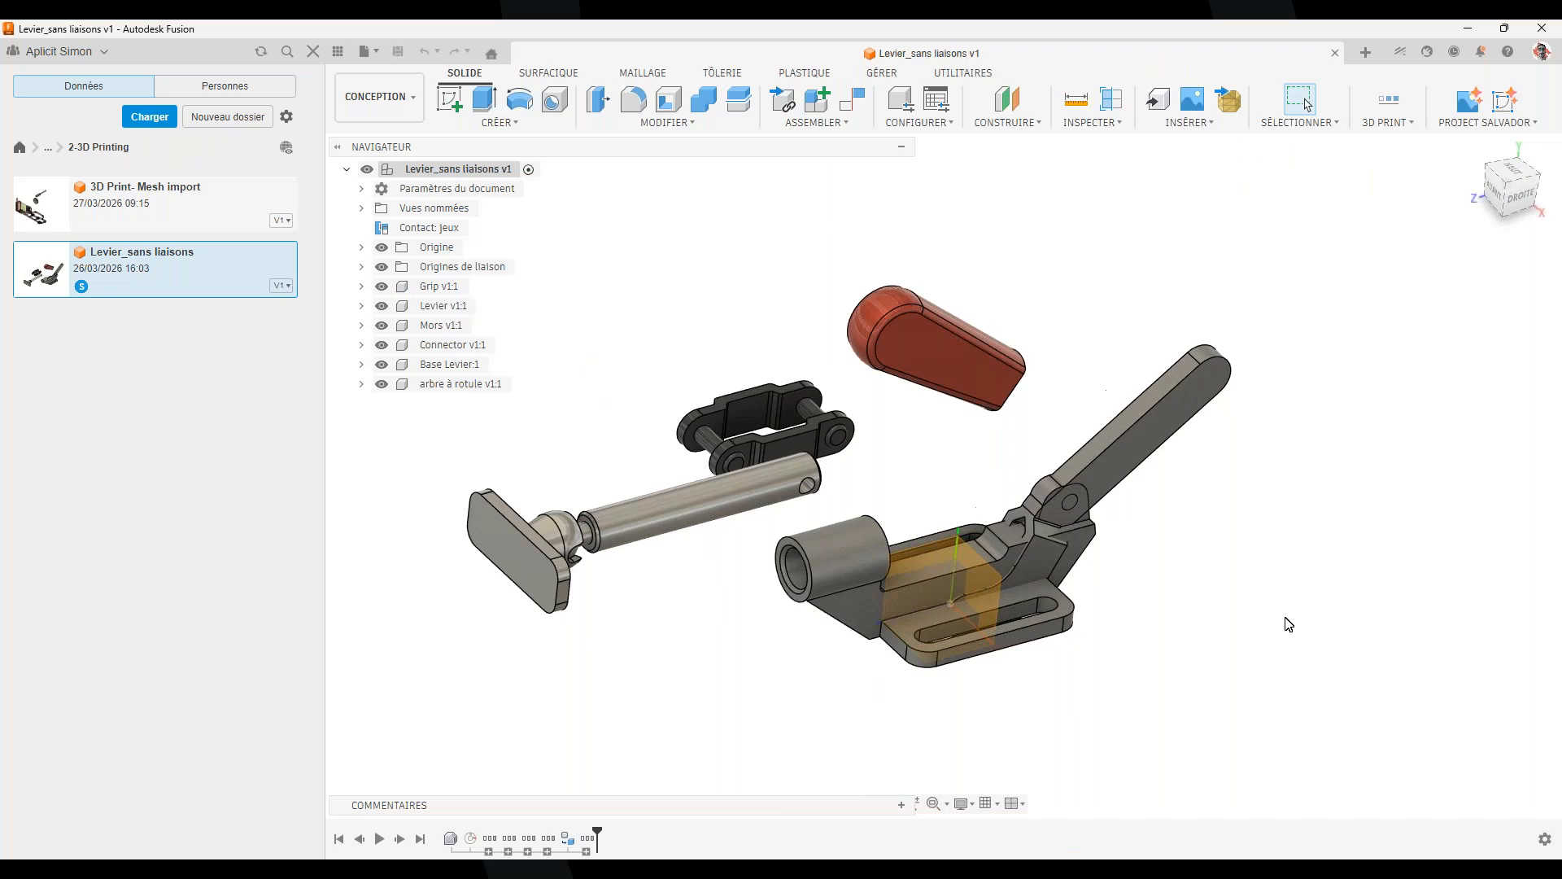
Launch the 3D Print Label tool and bring the serial-number Excel workbook over Fusion
{"action": "left_click", "coordinate": [1413, 126]}
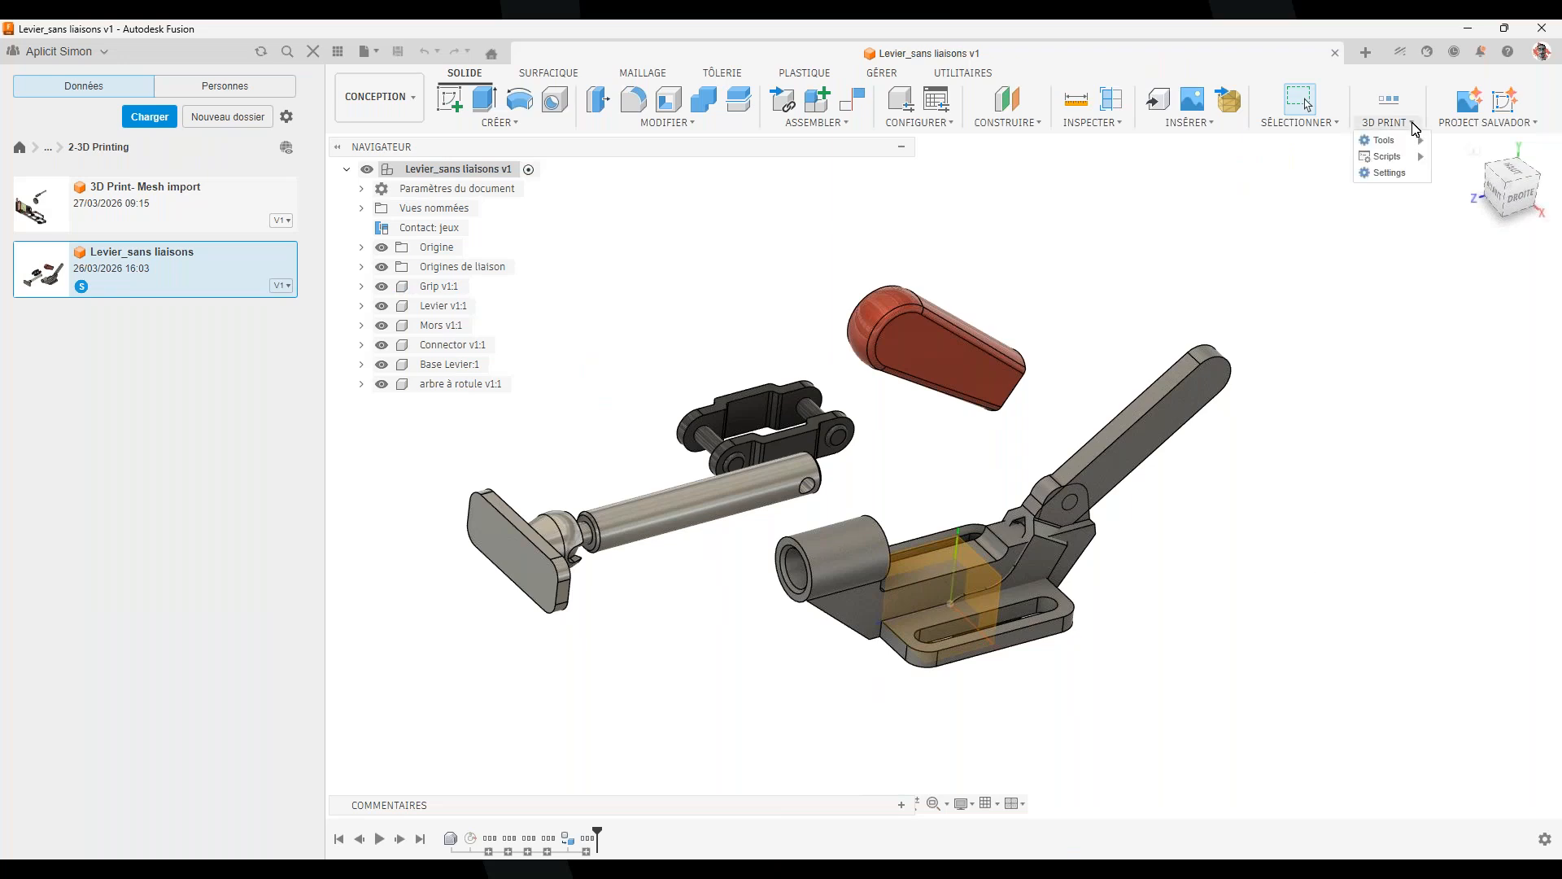
{"action": "mouse_move", "coordinate": [1383, 140]}
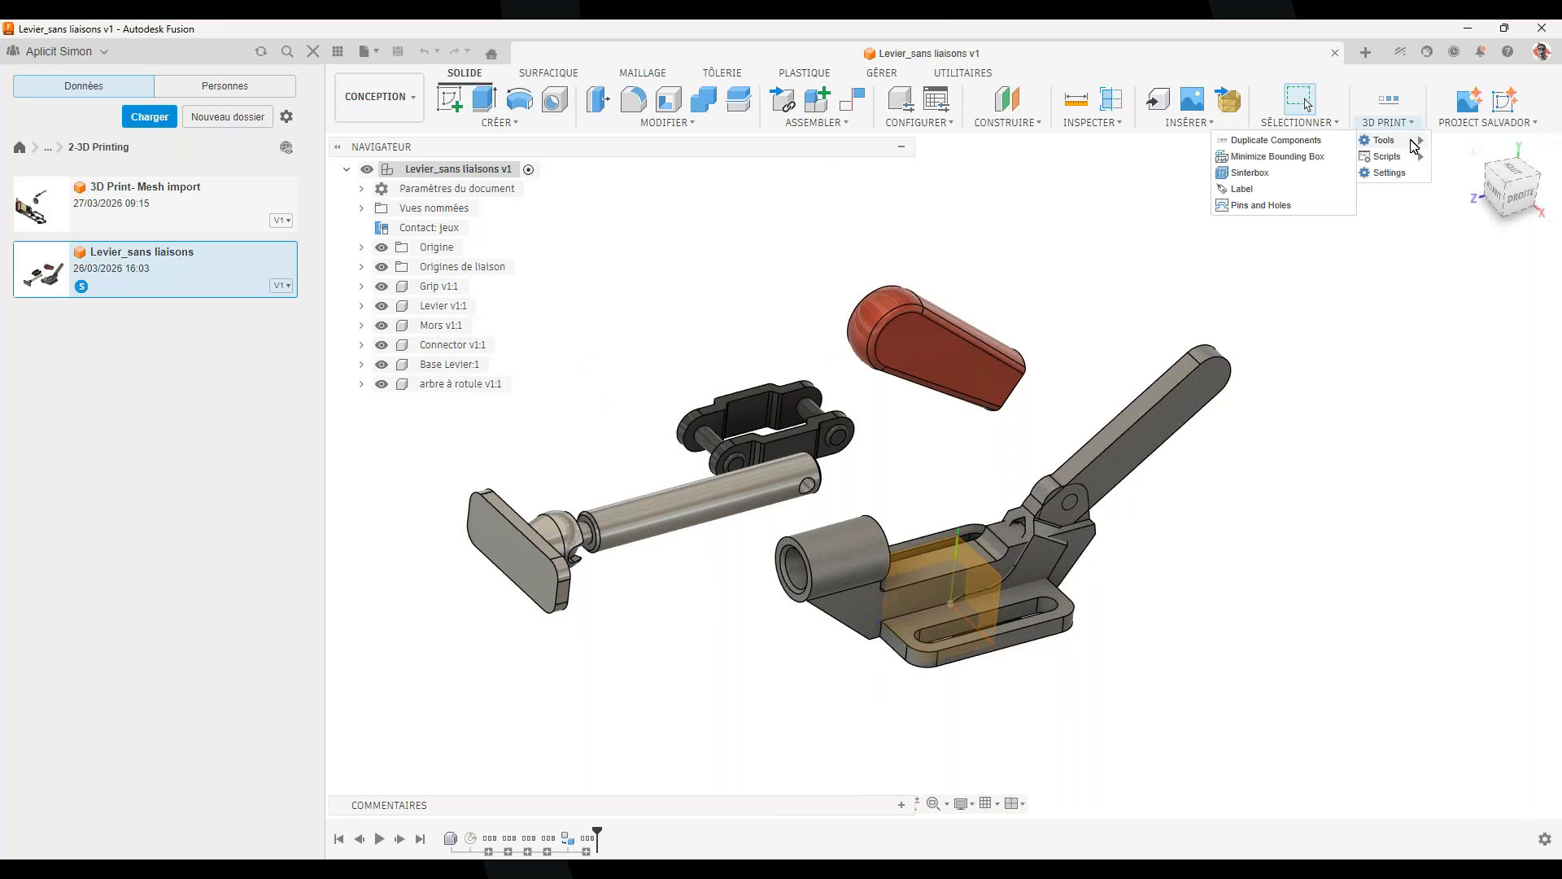
{"action": "left_click", "coordinate": [1287, 193]}
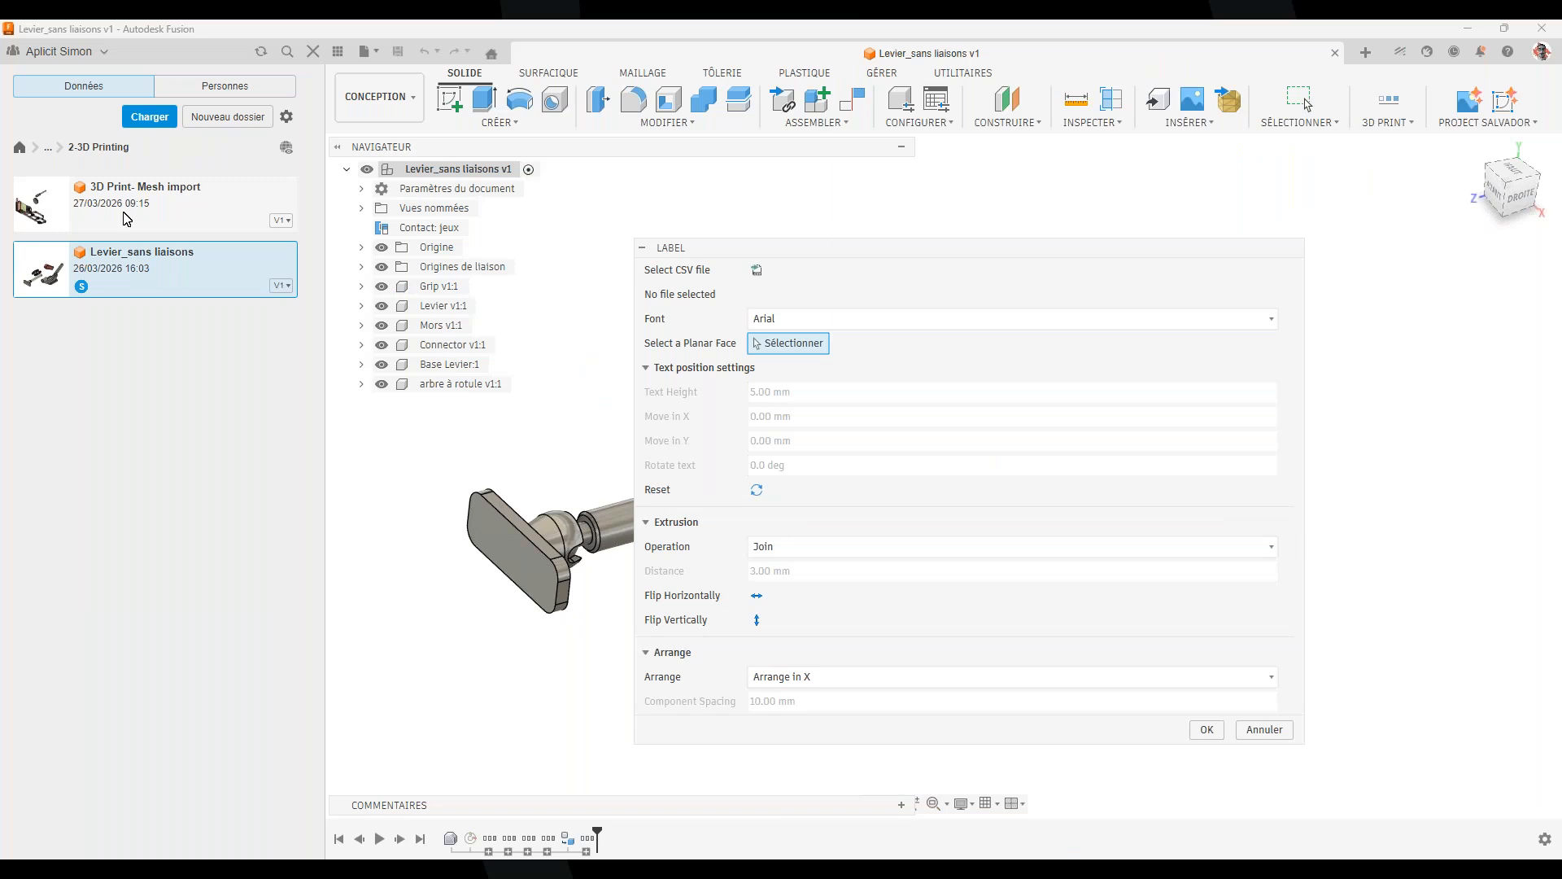
{"action": "left_click_drag", "start_coordinate": [0, 61], "coordinate": [1031, 168]}
Maximize Excel and change cell A1 from Num to SN 1200-01
{"action": "left_click", "coordinate": [1352, 168]}
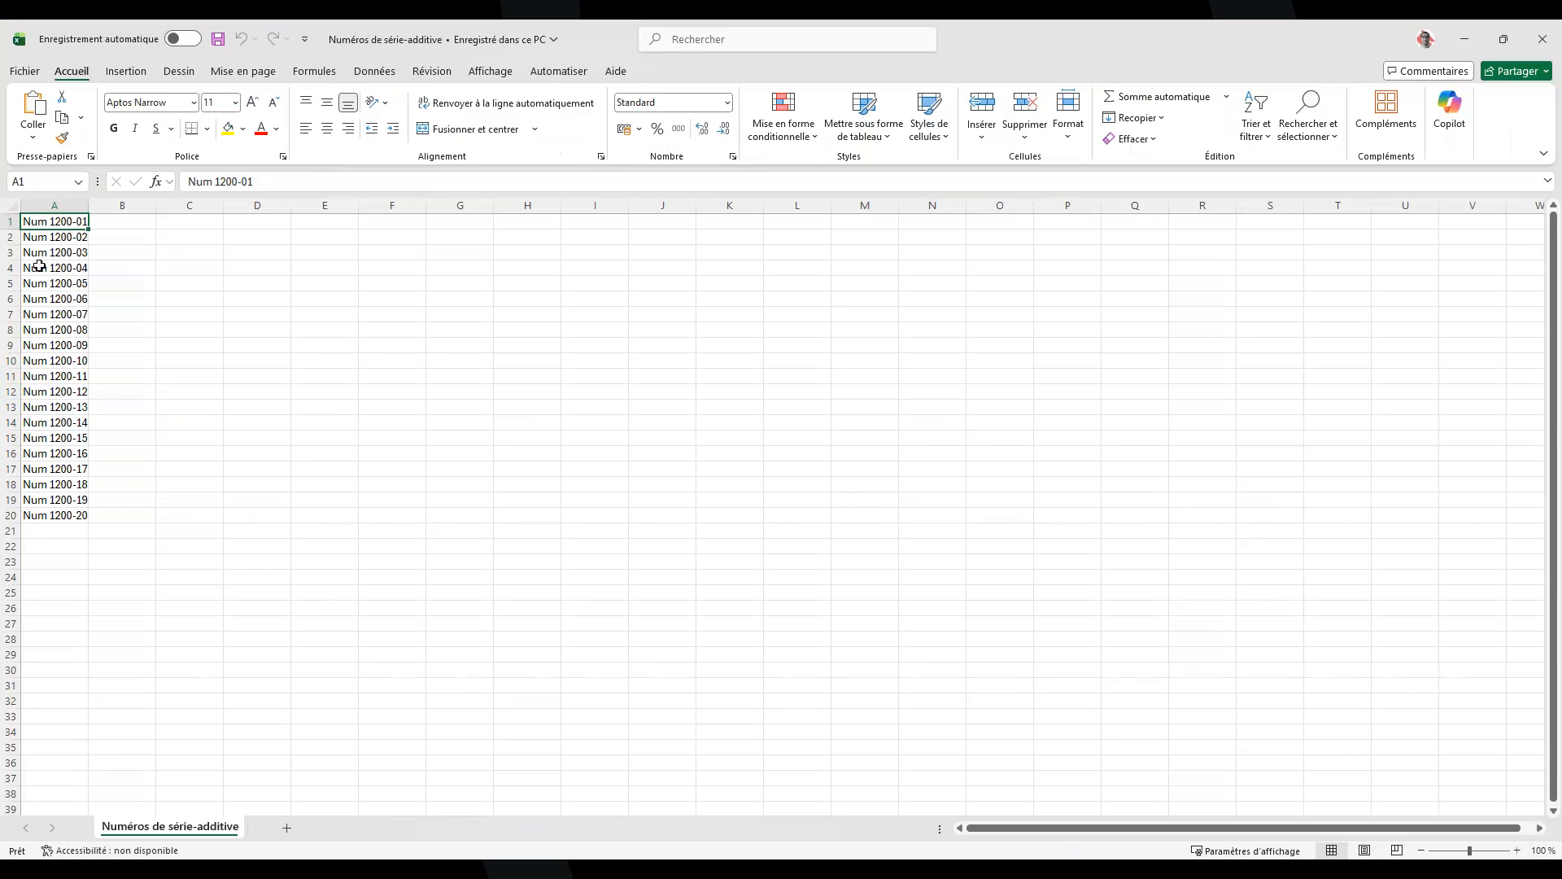
{"action": "double_click", "coordinate": [50, 223]}
{"action": "key", "text": "BackSpace"}
{"action": "key", "text": "BackSpace"}
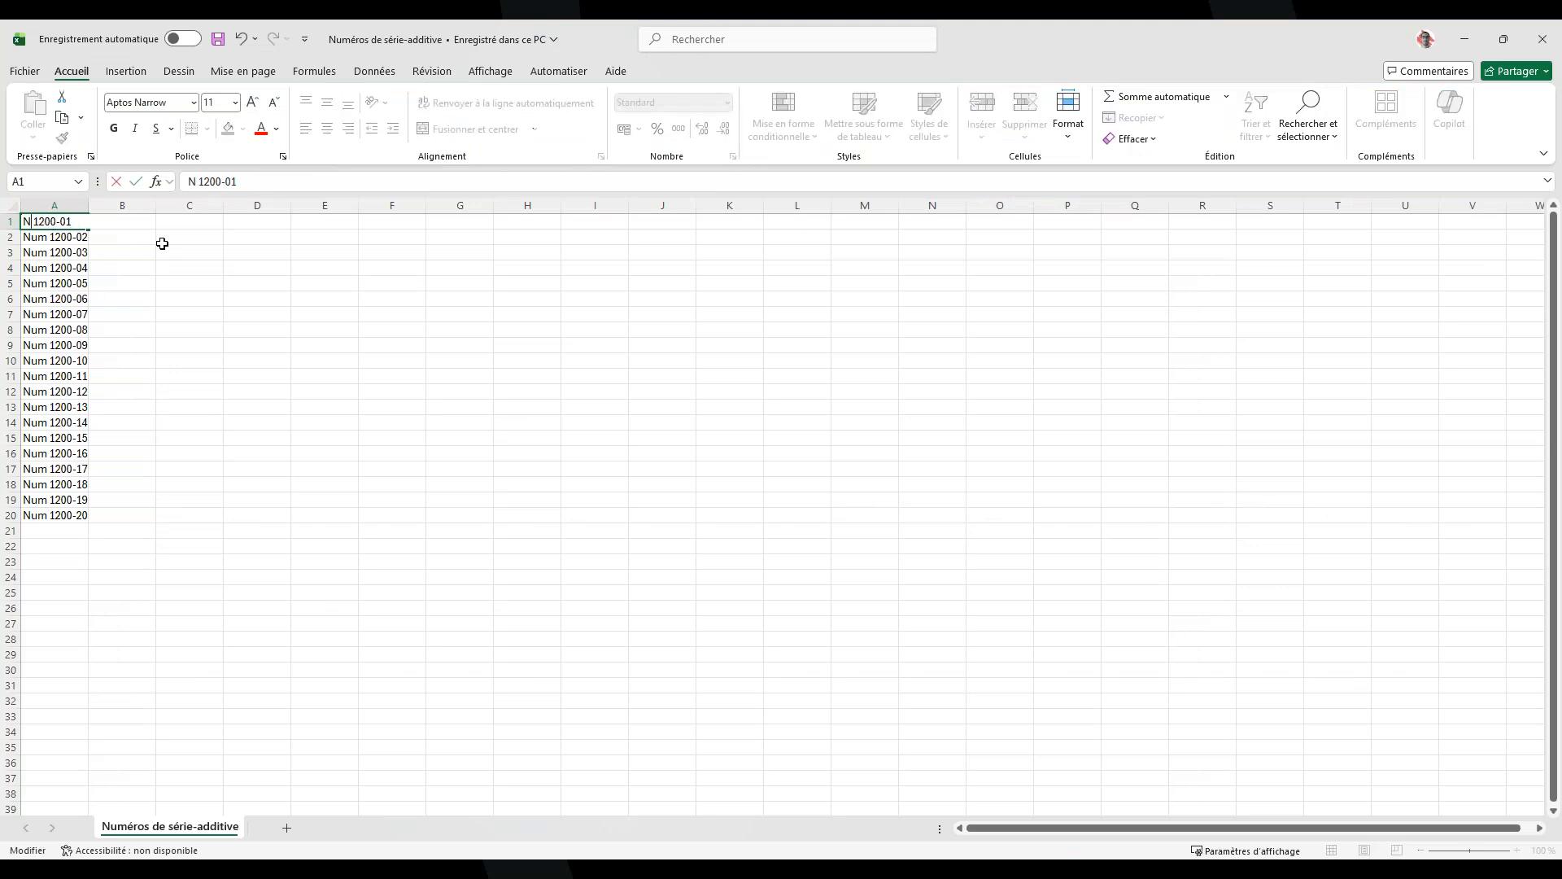
{"action": "left_click", "coordinate": [366, 327]}
{"action": "double_click", "coordinate": [25, 223]}
{"action": "type", "text": "s"}
{"action": "key", "text": "BackSpace"}
{"action": "type", "text": "S"}
{"action": "left_click", "coordinate": [116, 281]}
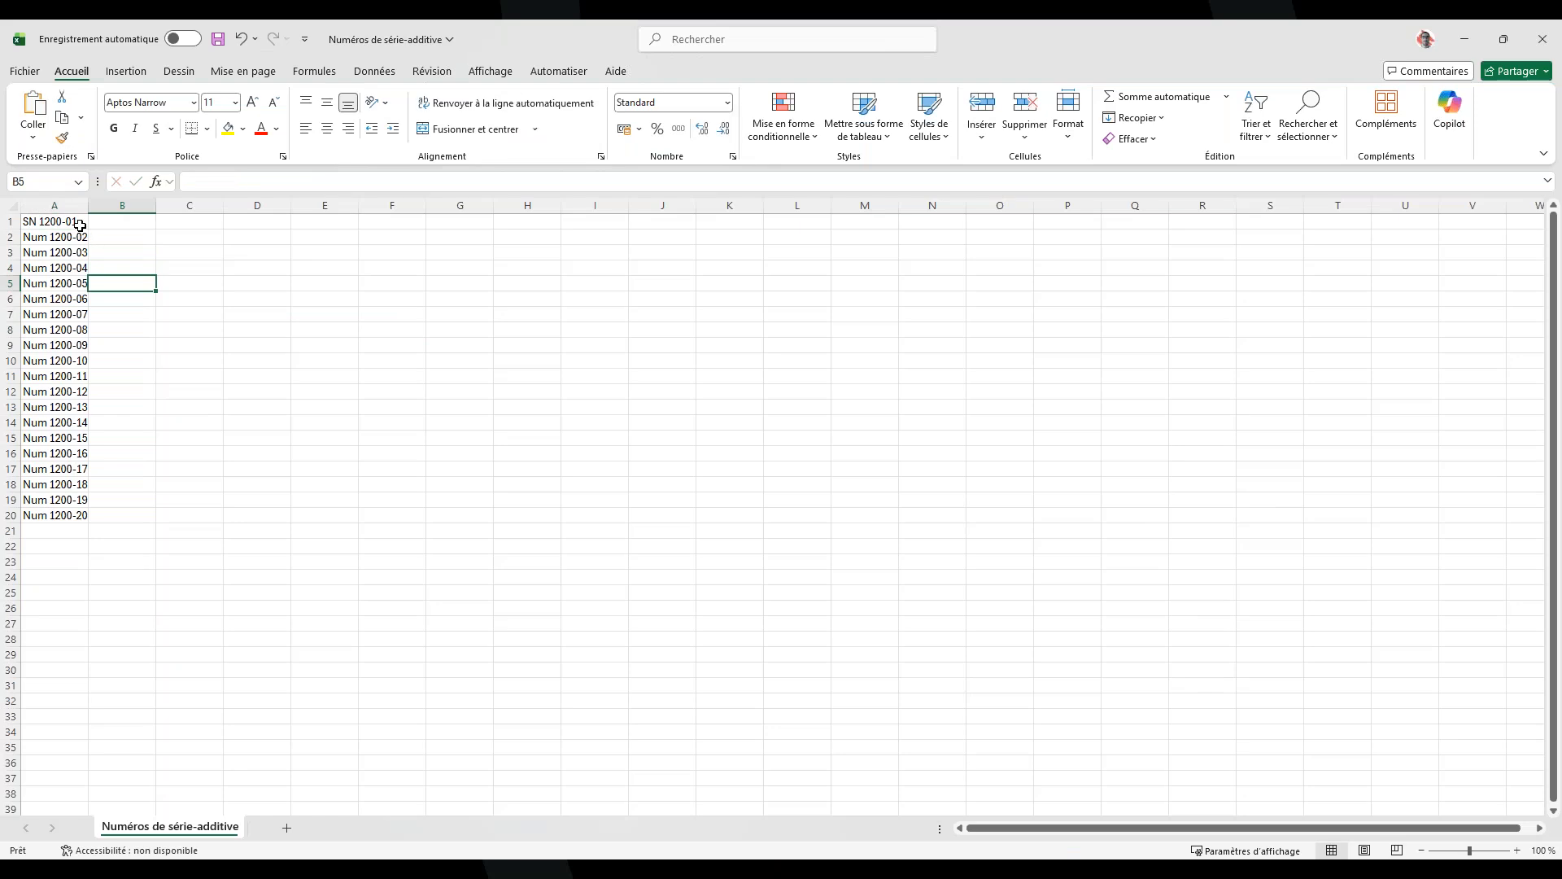
Fill column A down to row 20 with SN 1200-01 to SN 1200-20, then save the workbook
{"action": "left_click", "coordinate": [73, 222]}
{"action": "left_click_drag", "start_coordinate": [88, 228], "coordinate": [139, 531]}
{"action": "left_click", "coordinate": [207, 389]}
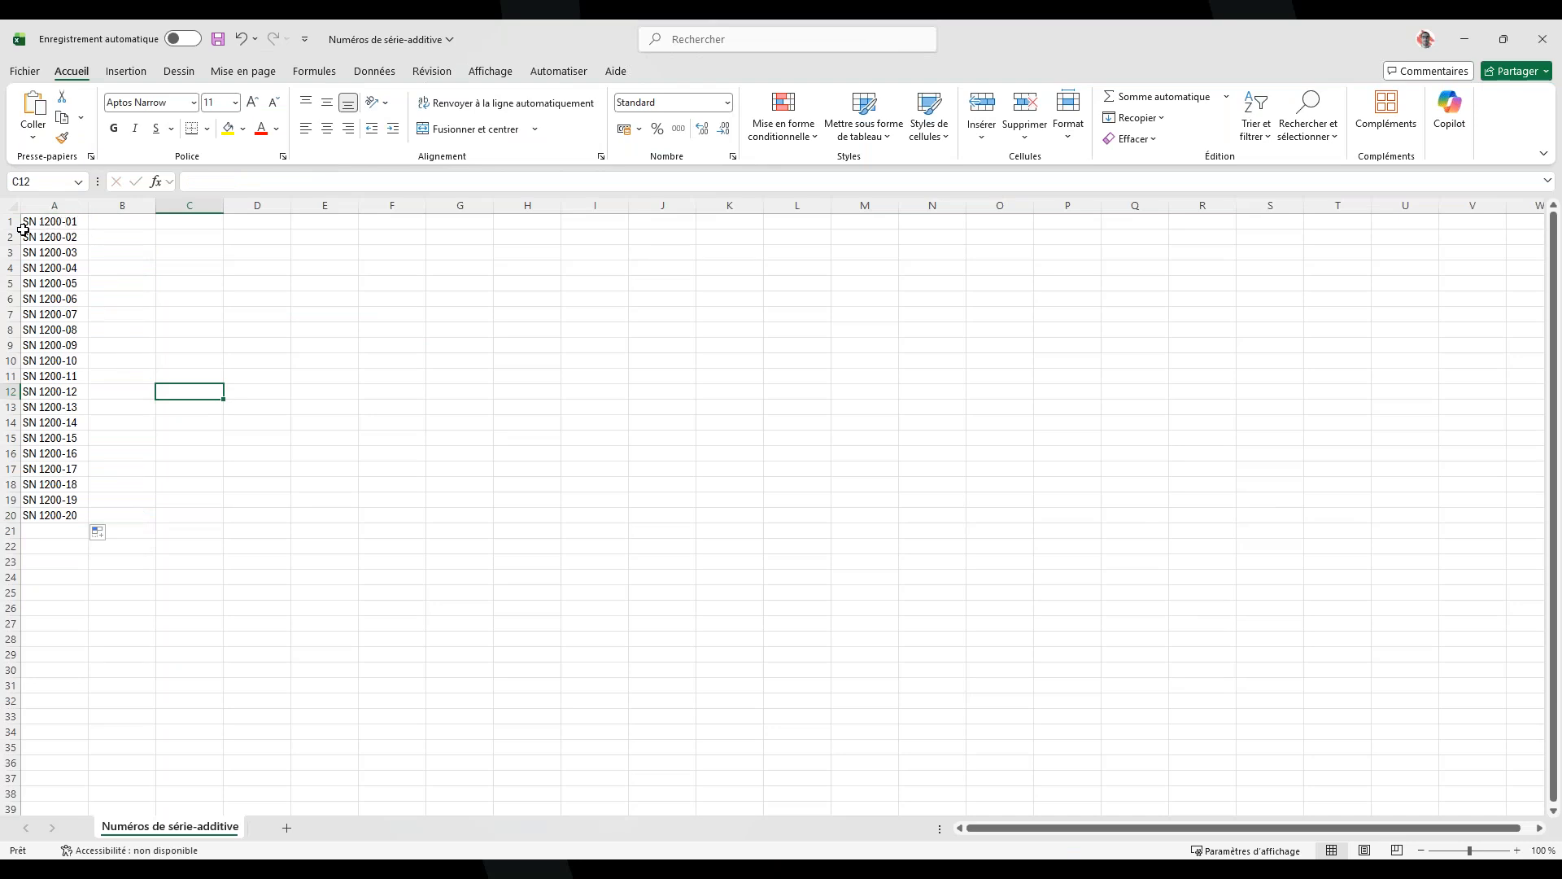
{"action": "left_click", "coordinate": [79, 219]}
{"action": "left_click", "coordinate": [78, 237]}
{"action": "left_click", "coordinate": [77, 252]}
{"action": "left_click", "coordinate": [78, 268]}
{"action": "left_click", "coordinate": [303, 518]}
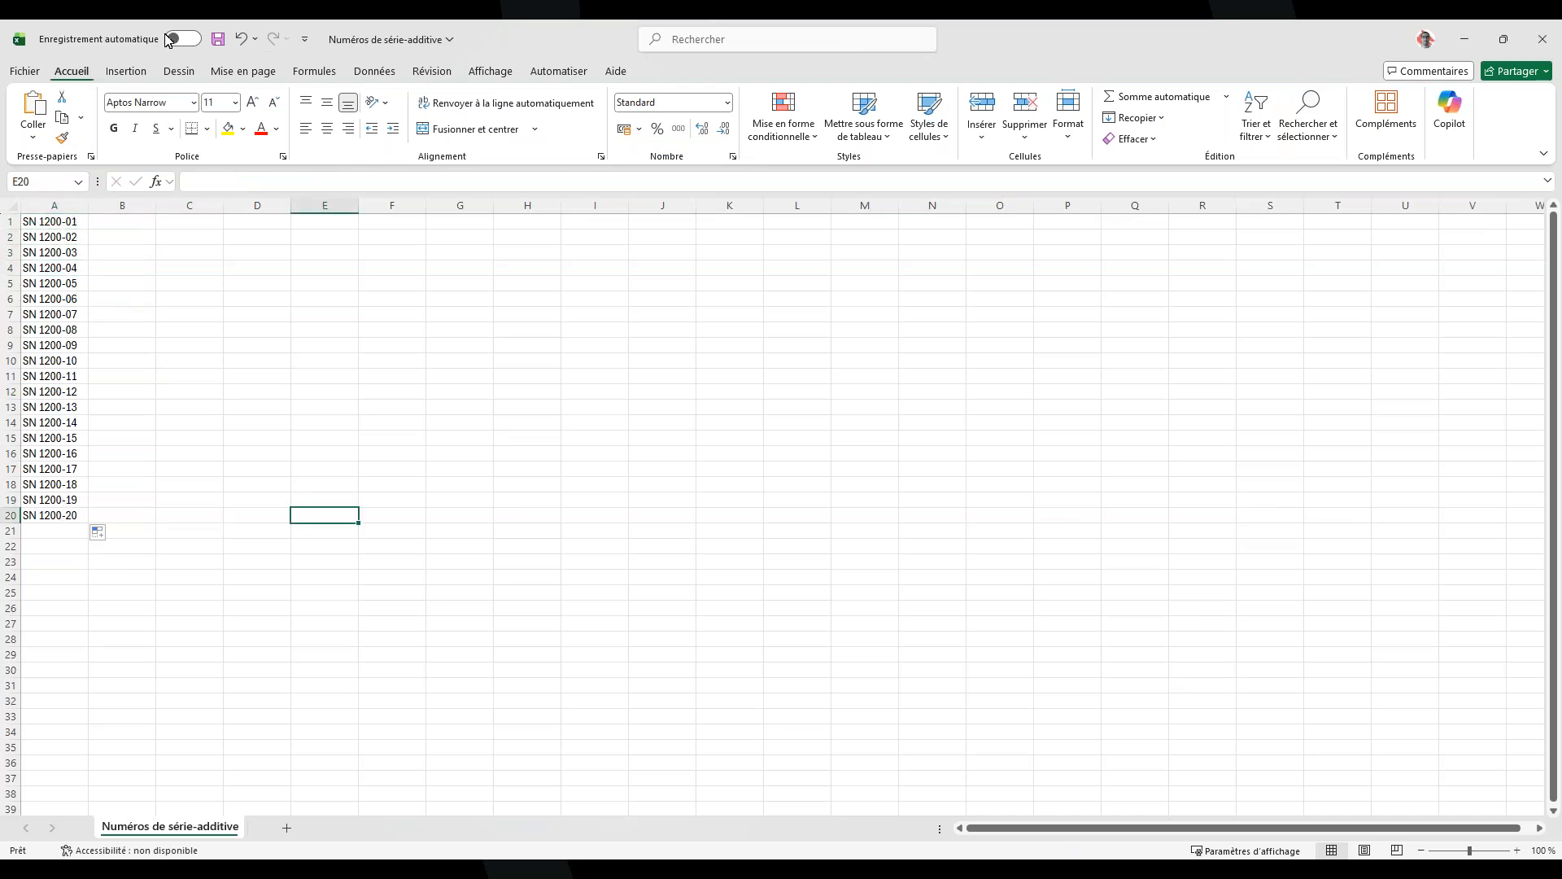
{"action": "left_click", "coordinate": [216, 39]}
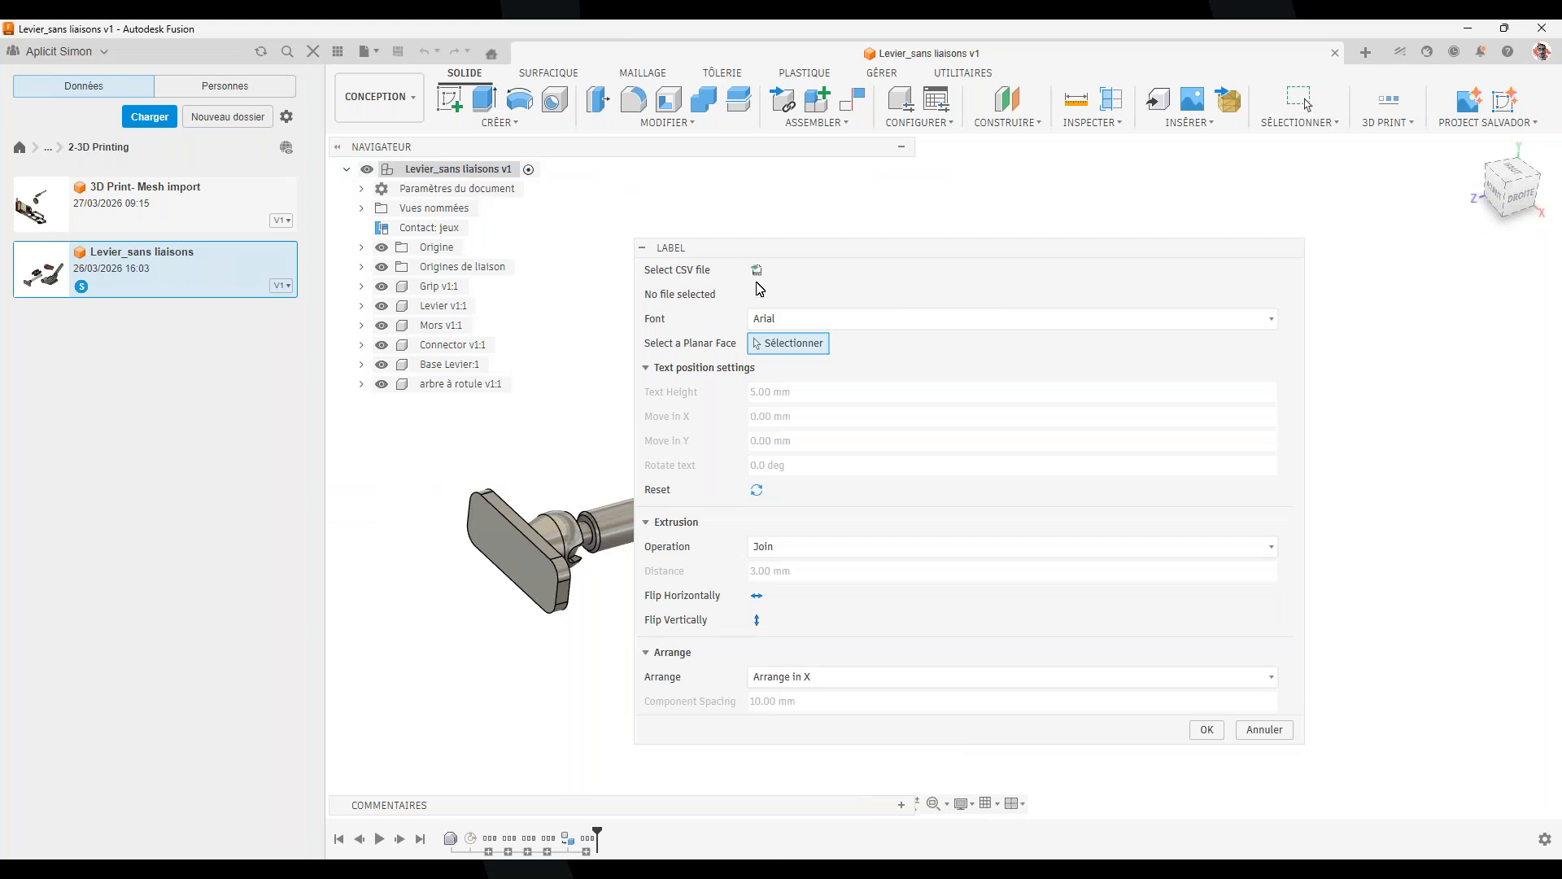
Load Numéros de série-additive.csv from the Desktop as the label CSV source
{"action": "left_click", "coordinate": [756, 273]}
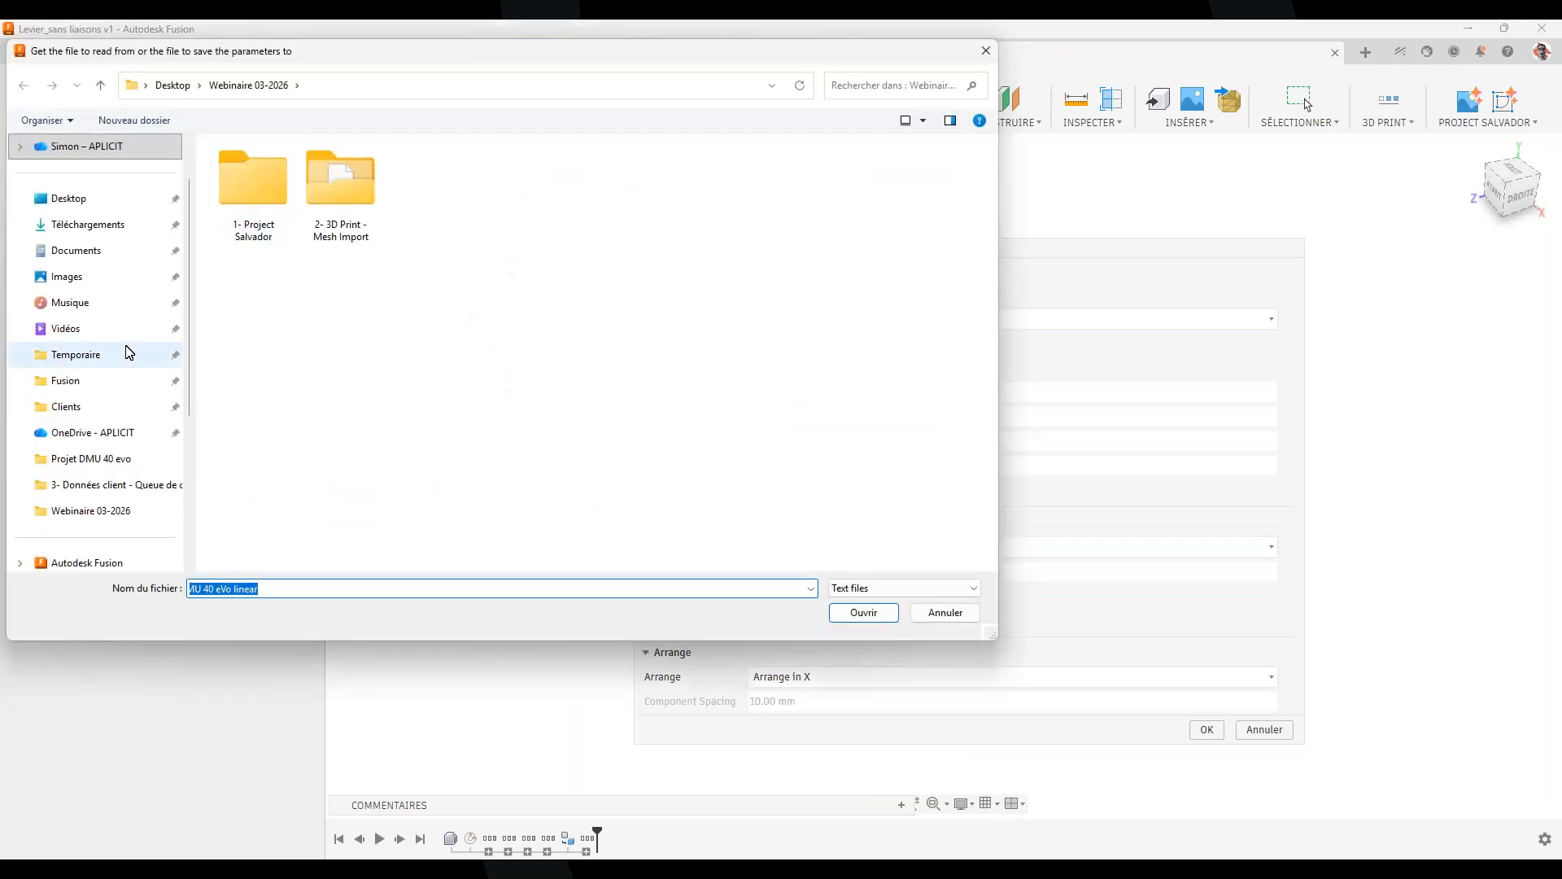
{"action": "left_click", "coordinate": [69, 198]}
{"action": "scroll", "coordinate": [568, 359], "scroll_direction": "down", "scroll_amount": 5}
{"action": "left_click", "coordinate": [367, 540]}
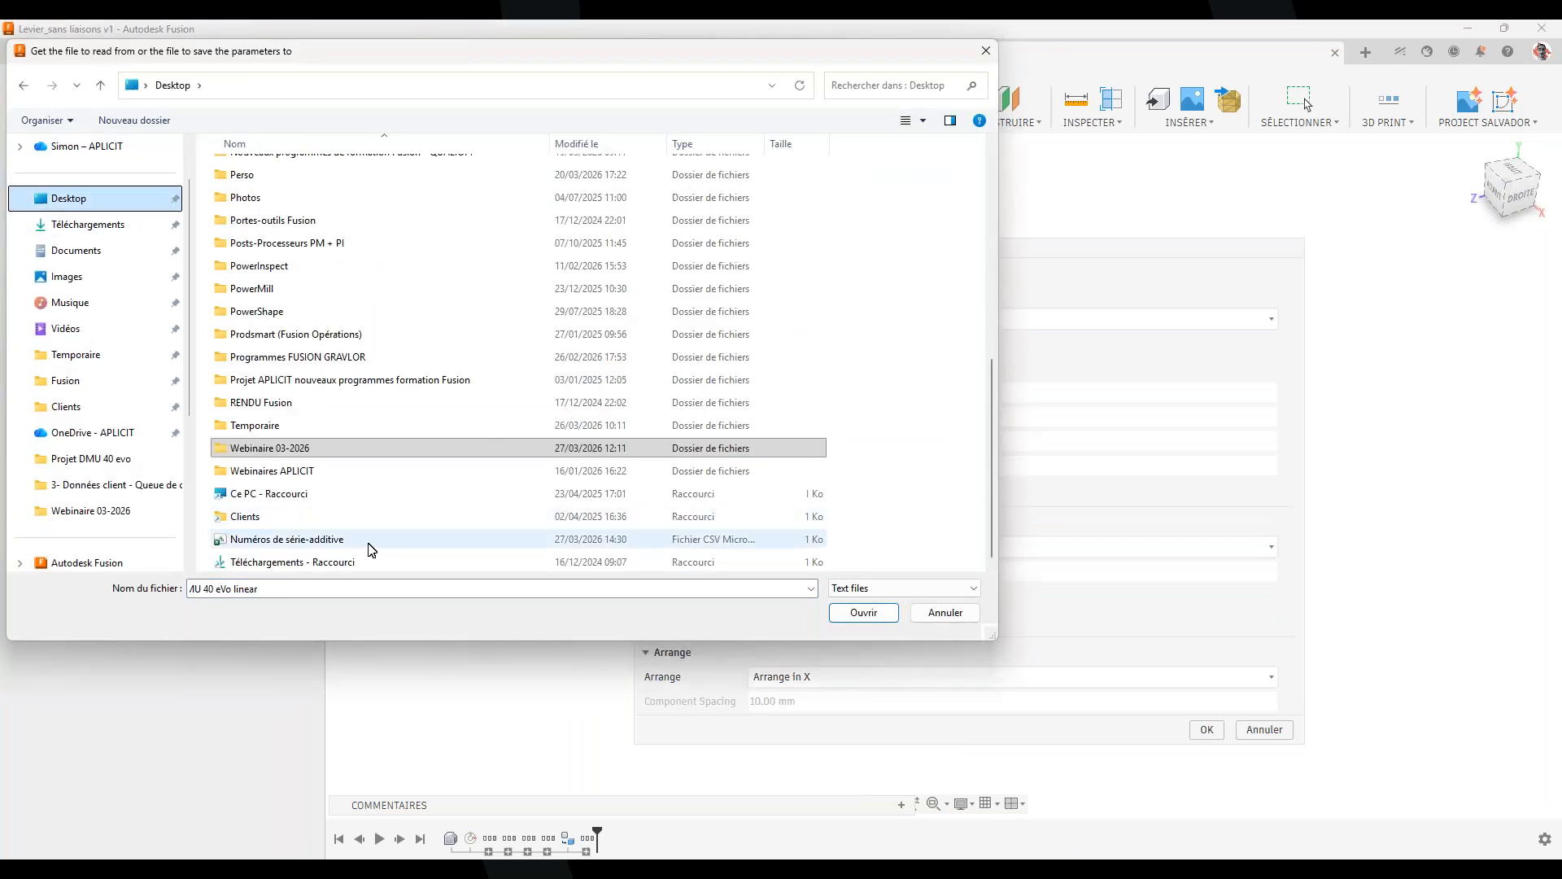
{"action": "double_click", "coordinate": [368, 539]}
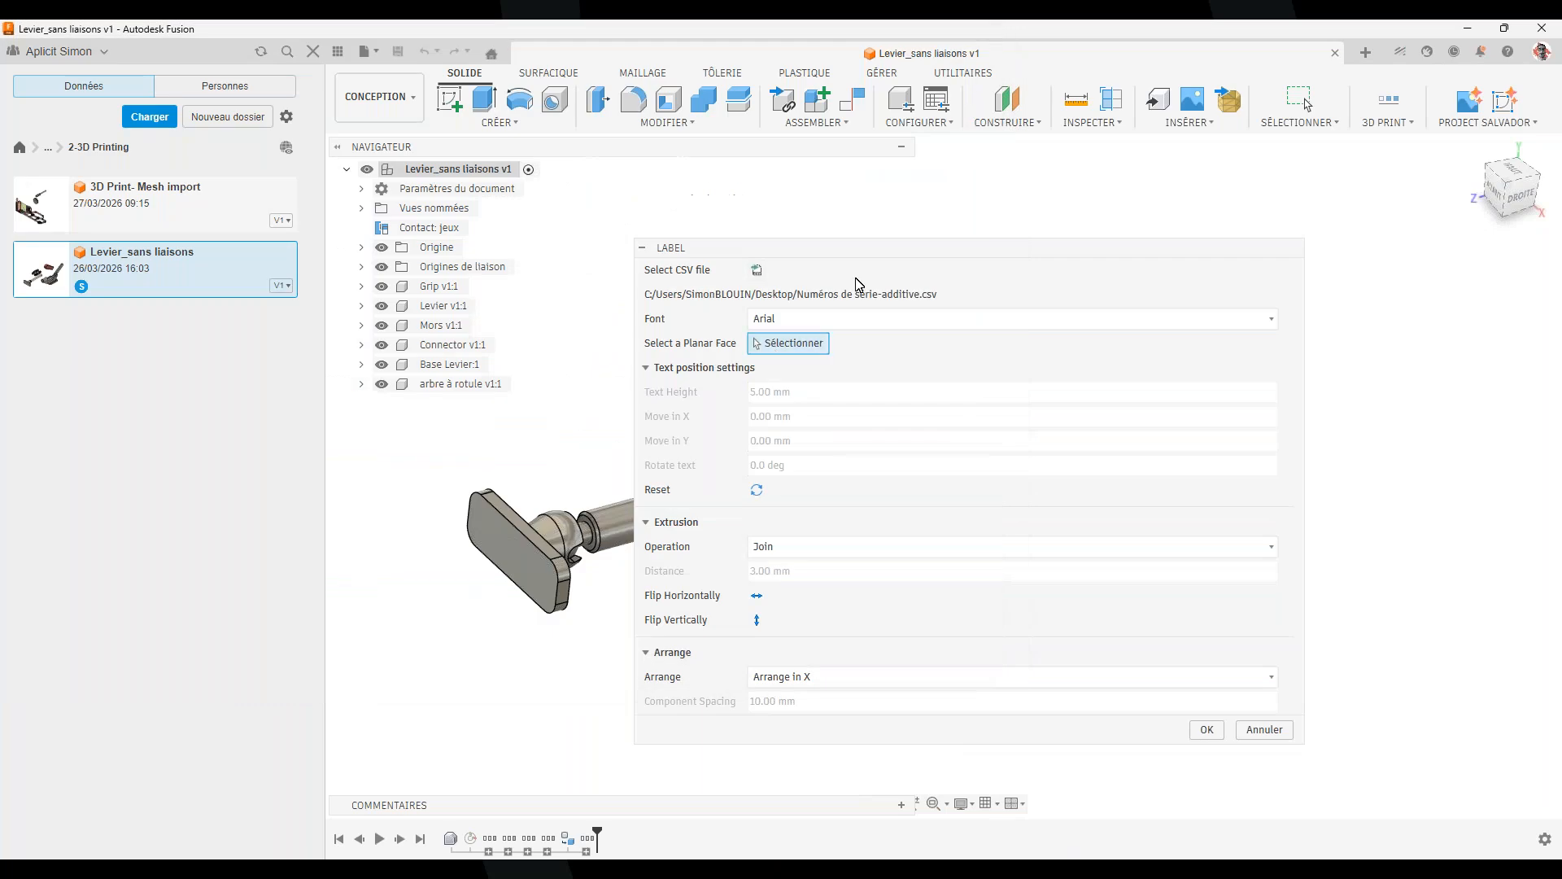
Move the Label dialog aside, zoom in on the lever base, and hide the Origin planes and axes
{"action": "left_click_drag", "start_coordinate": [863, 251], "coordinate": [1197, 251]}
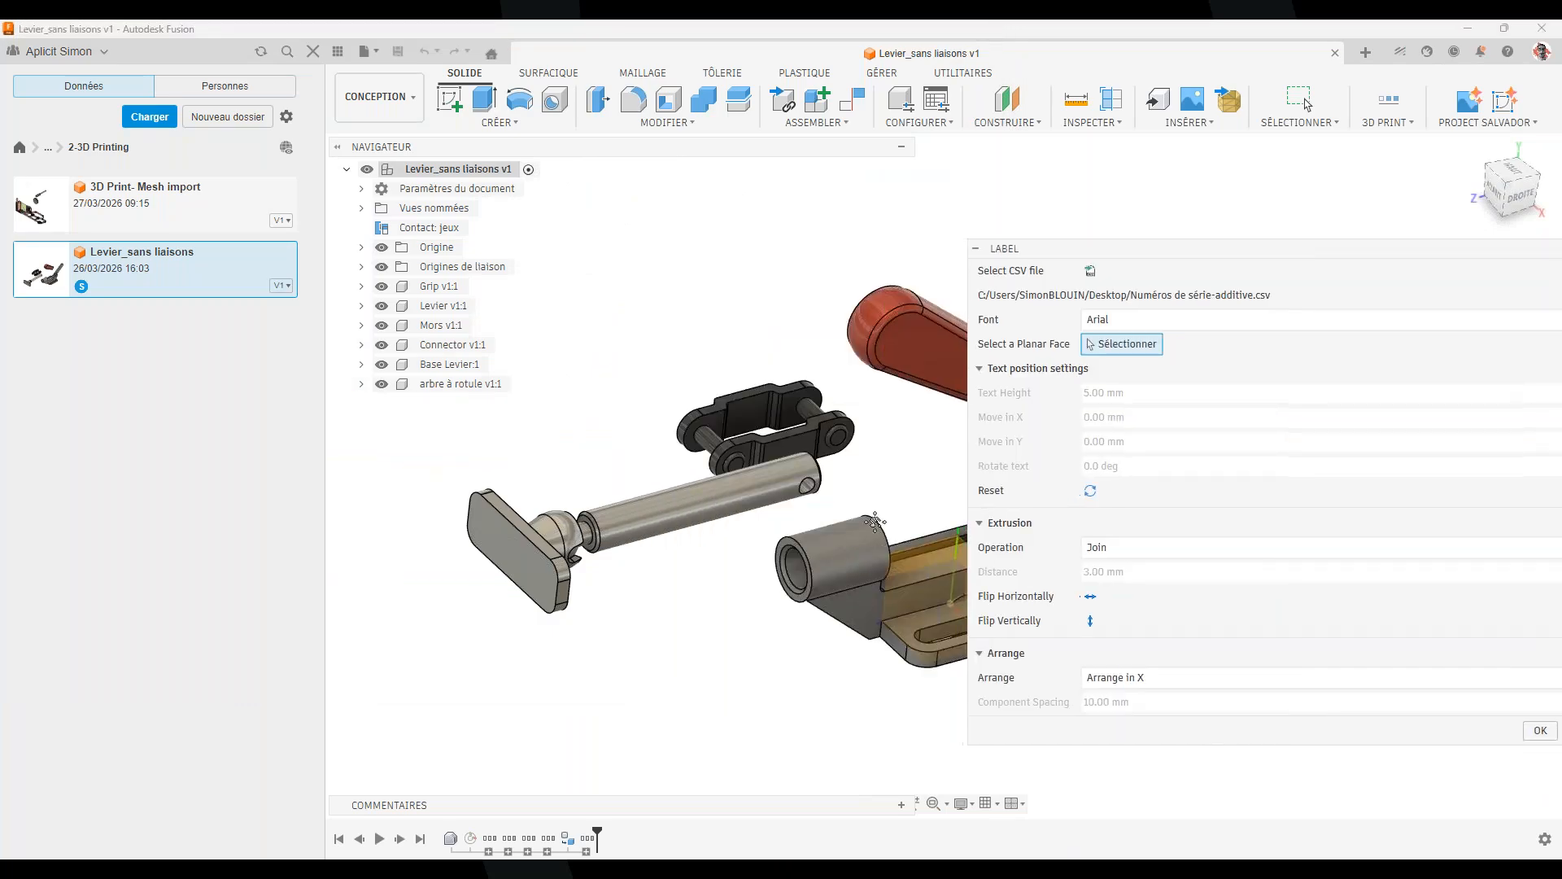
{"action": "middle_click_drag", "start_coordinate": [787, 497], "coordinate": [535, 437]}
{"action": "scroll", "coordinate": [606, 574], "scroll_direction": "up", "scroll_amount": 4}
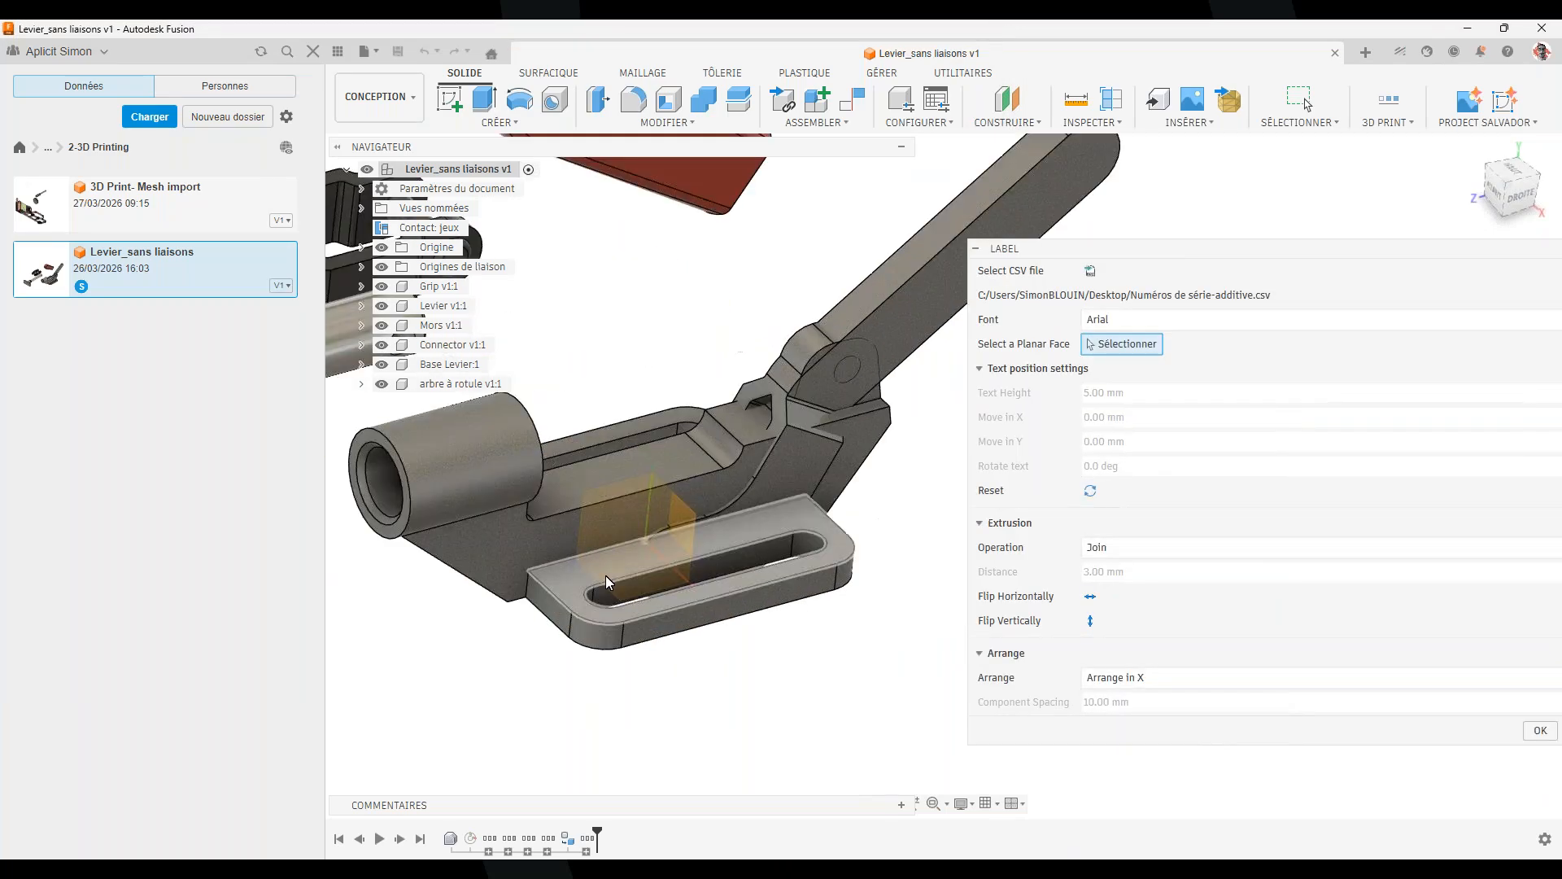
{"action": "left_click", "coordinate": [381, 248]}
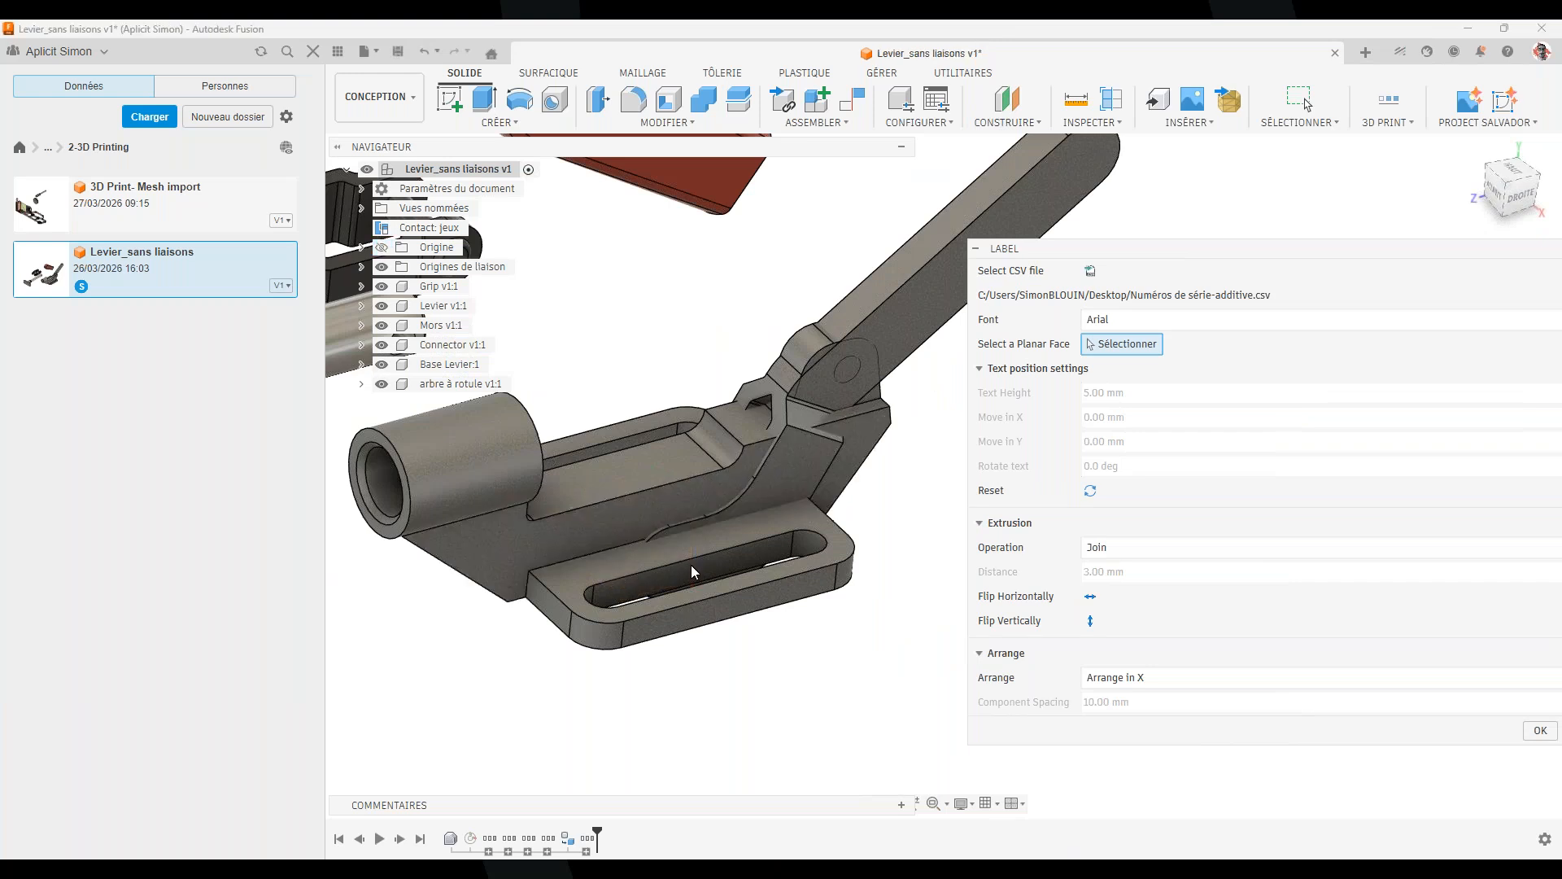
Place the label on the base's side face with a text height of 2
{"action": "left_click", "coordinate": [611, 523]}
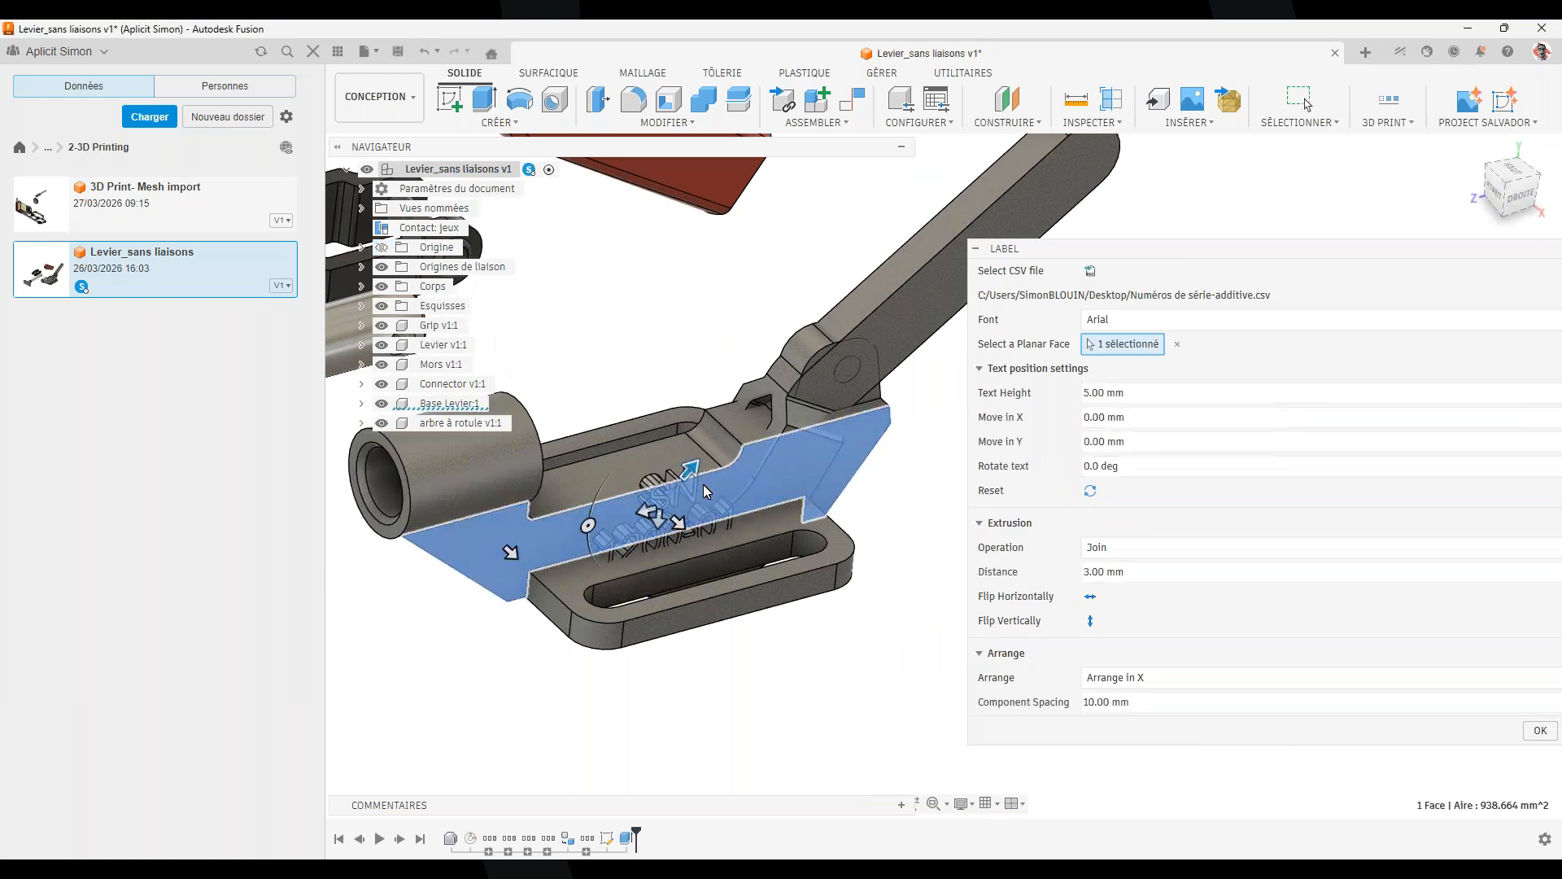
{"action": "left_click_drag", "start_coordinate": [706, 489], "coordinate": [682, 478]}
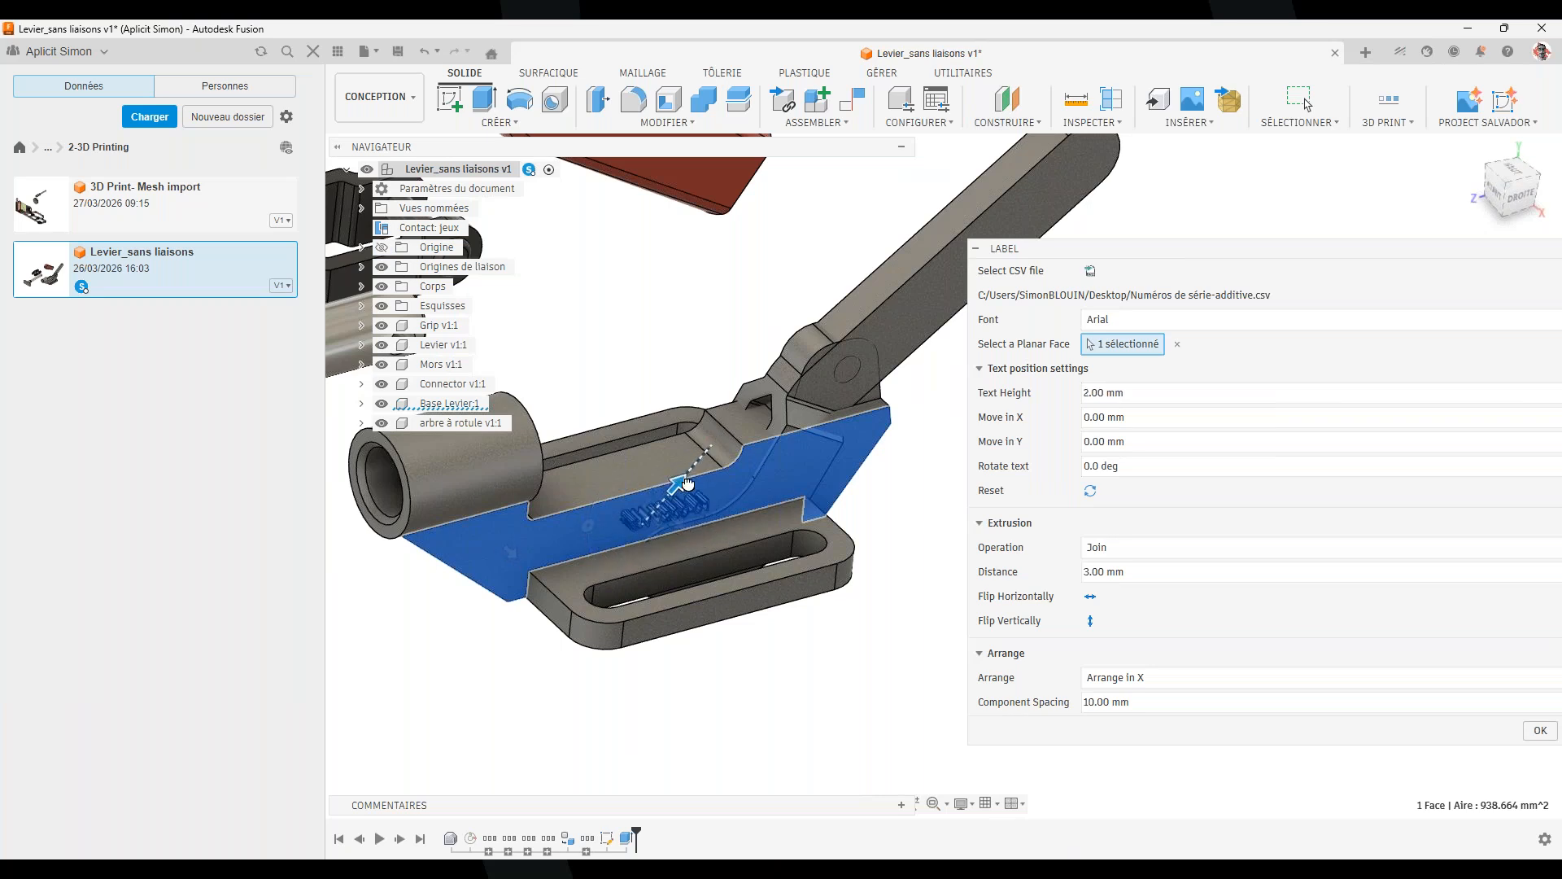
{"action": "left_click", "coordinate": [1139, 394]}
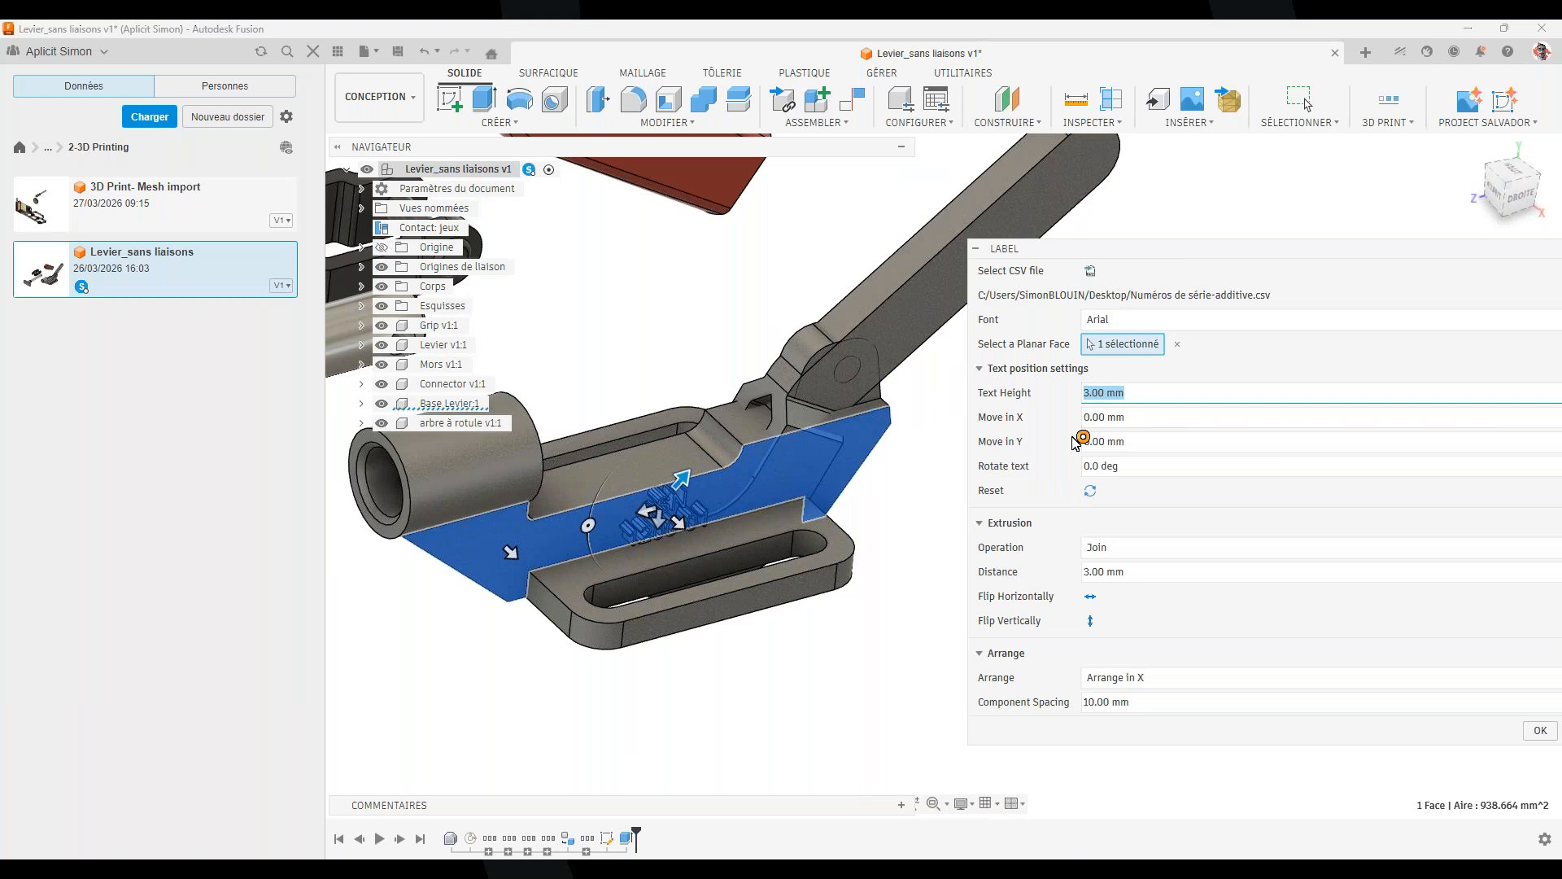
{"action": "type", "text": "2"}
{"action": "scroll", "coordinate": [619, 522], "scroll_direction": "up", "scroll_amount": 3}
Shift the label so it sits 12.00 mm along X
{"action": "left_click_drag", "start_coordinate": [643, 507], "coordinate": [519, 529]}
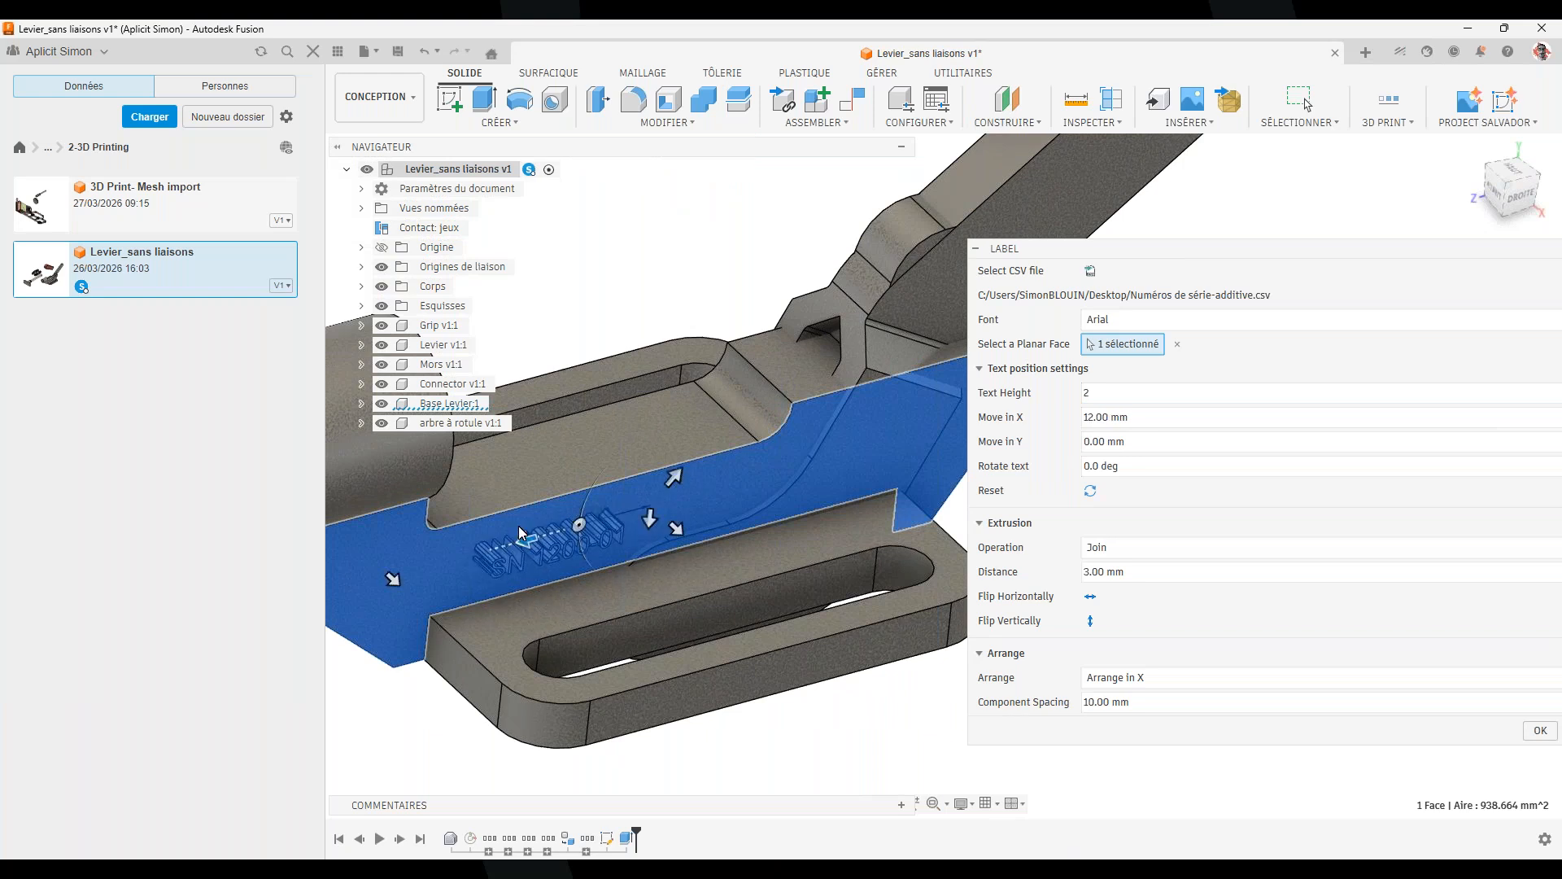
{"action": "middle_click_drag", "start_coordinate": [741, 610], "coordinate": [745, 573], "text": "shift"}
{"action": "scroll", "coordinate": [746, 573], "scroll_direction": "down", "scroll_amount": 5}
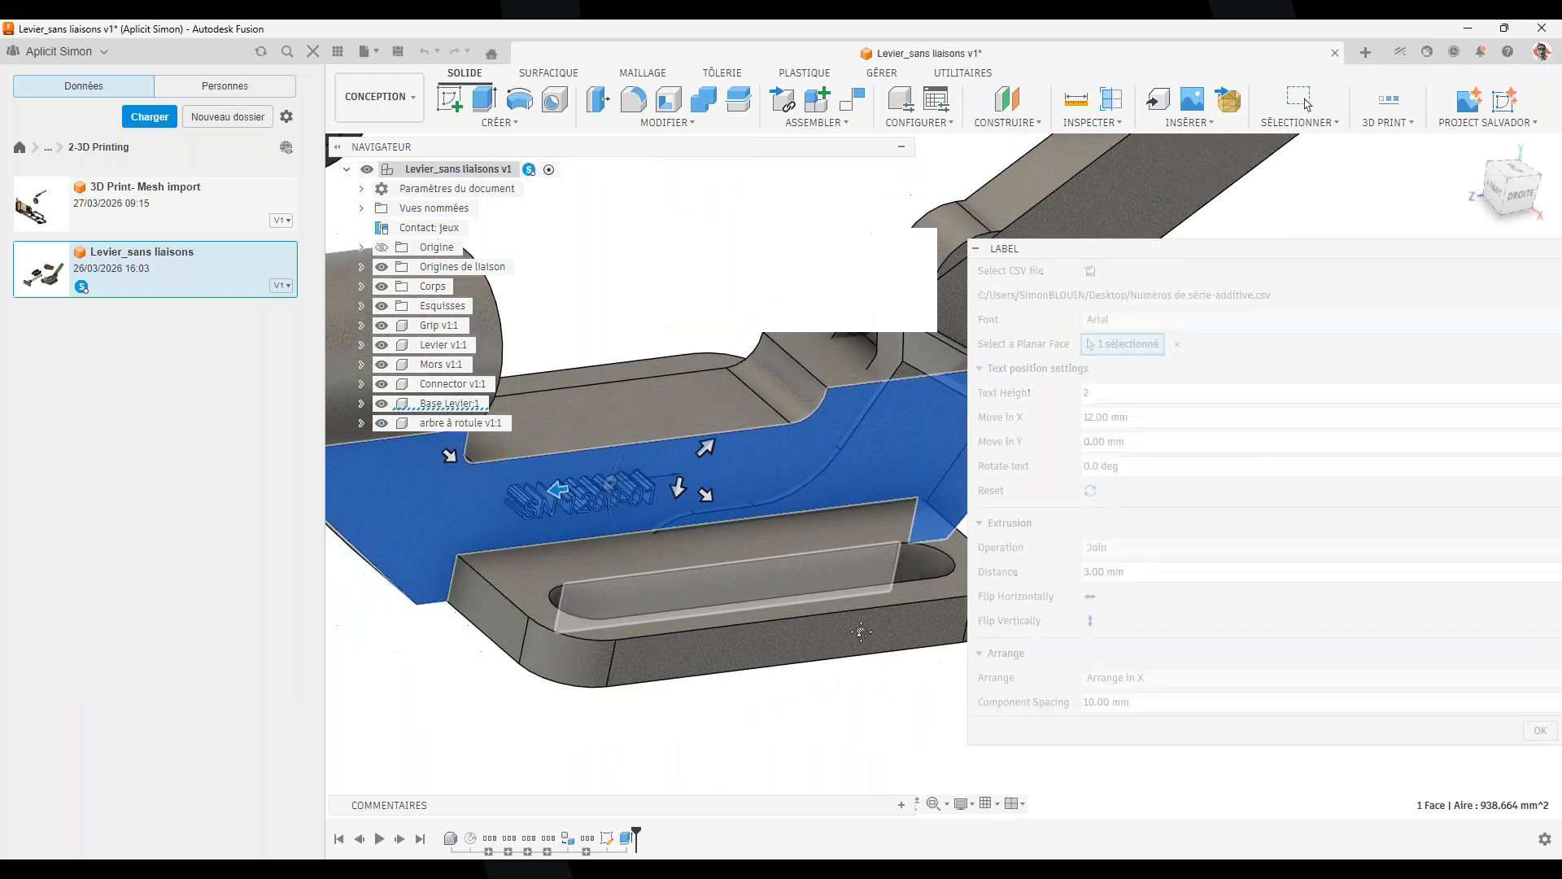
{"action": "middle_click_drag", "start_coordinate": [827, 620], "coordinate": [757, 442]}
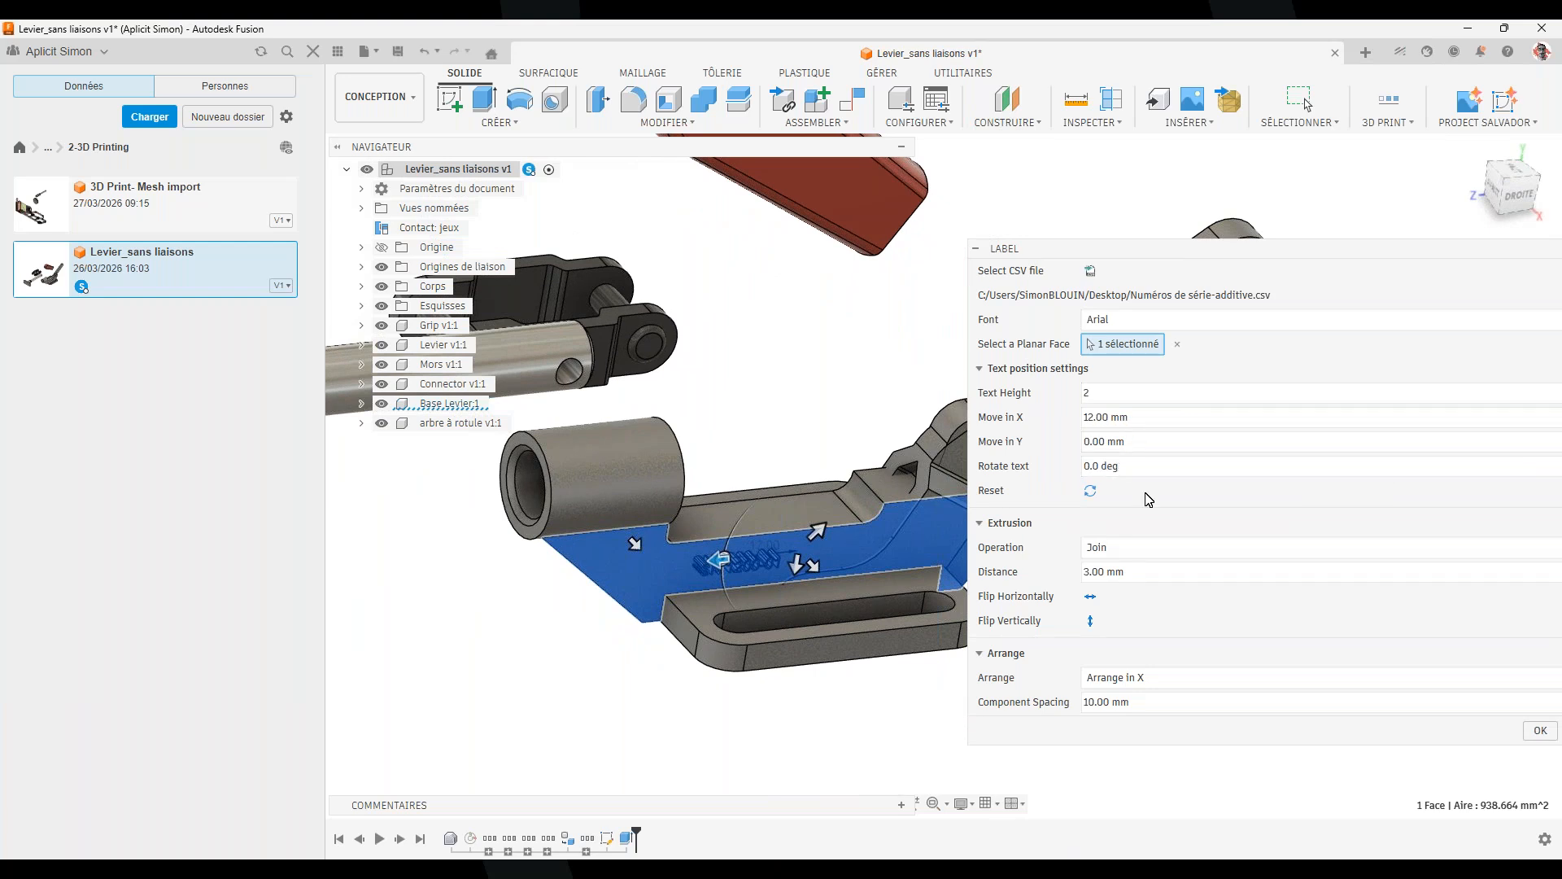
Keep the Join operation and set the label extrusion distance to 1 mm
{"action": "left_click", "coordinate": [1118, 555]}
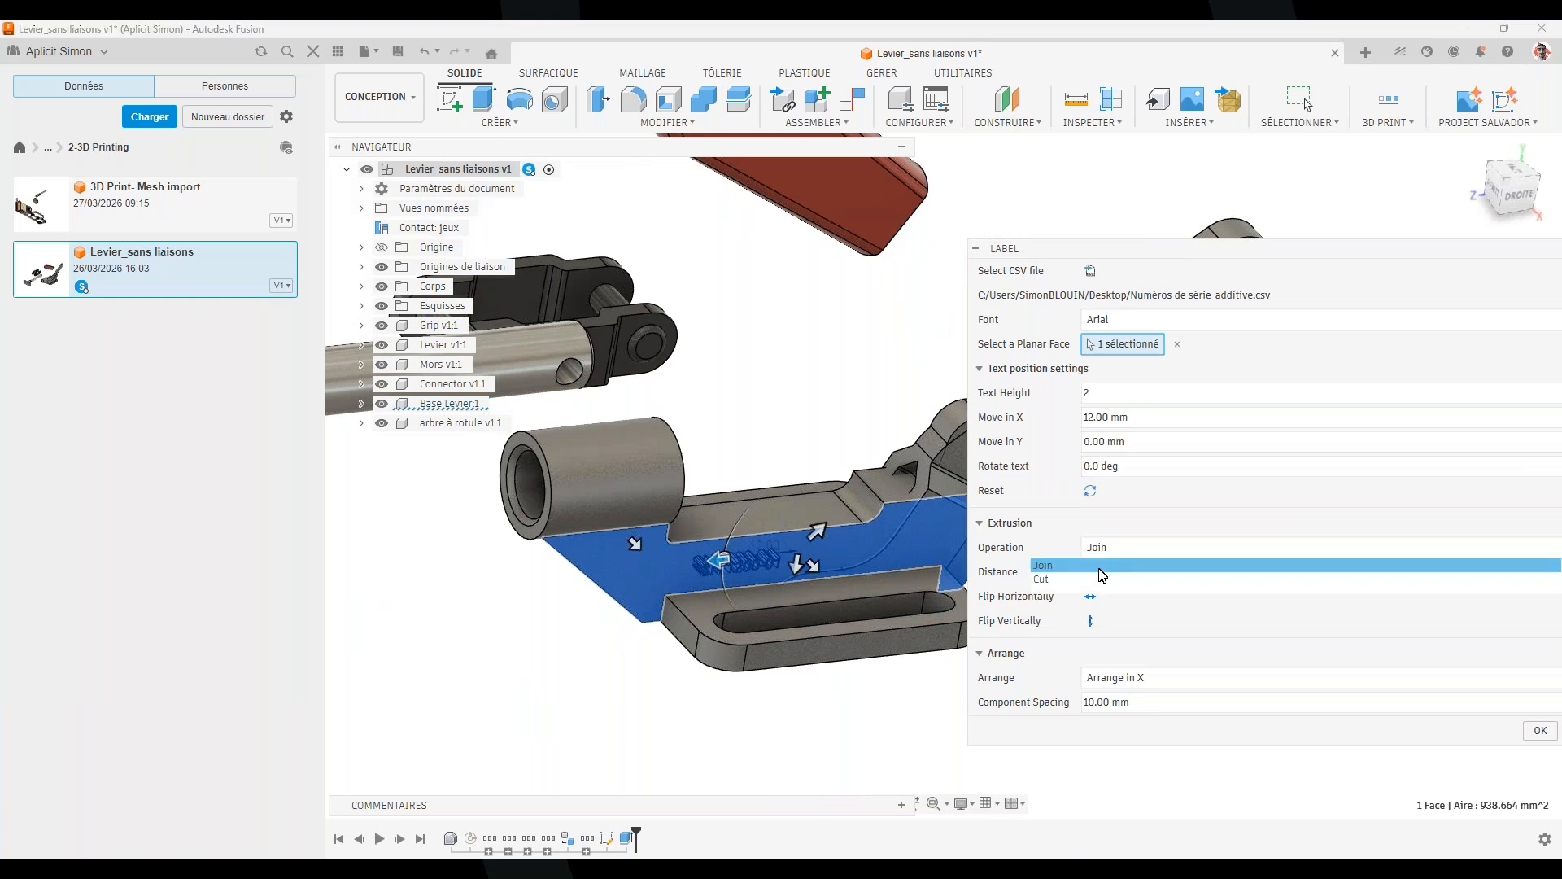
{"action": "left_click", "coordinate": [1119, 554]}
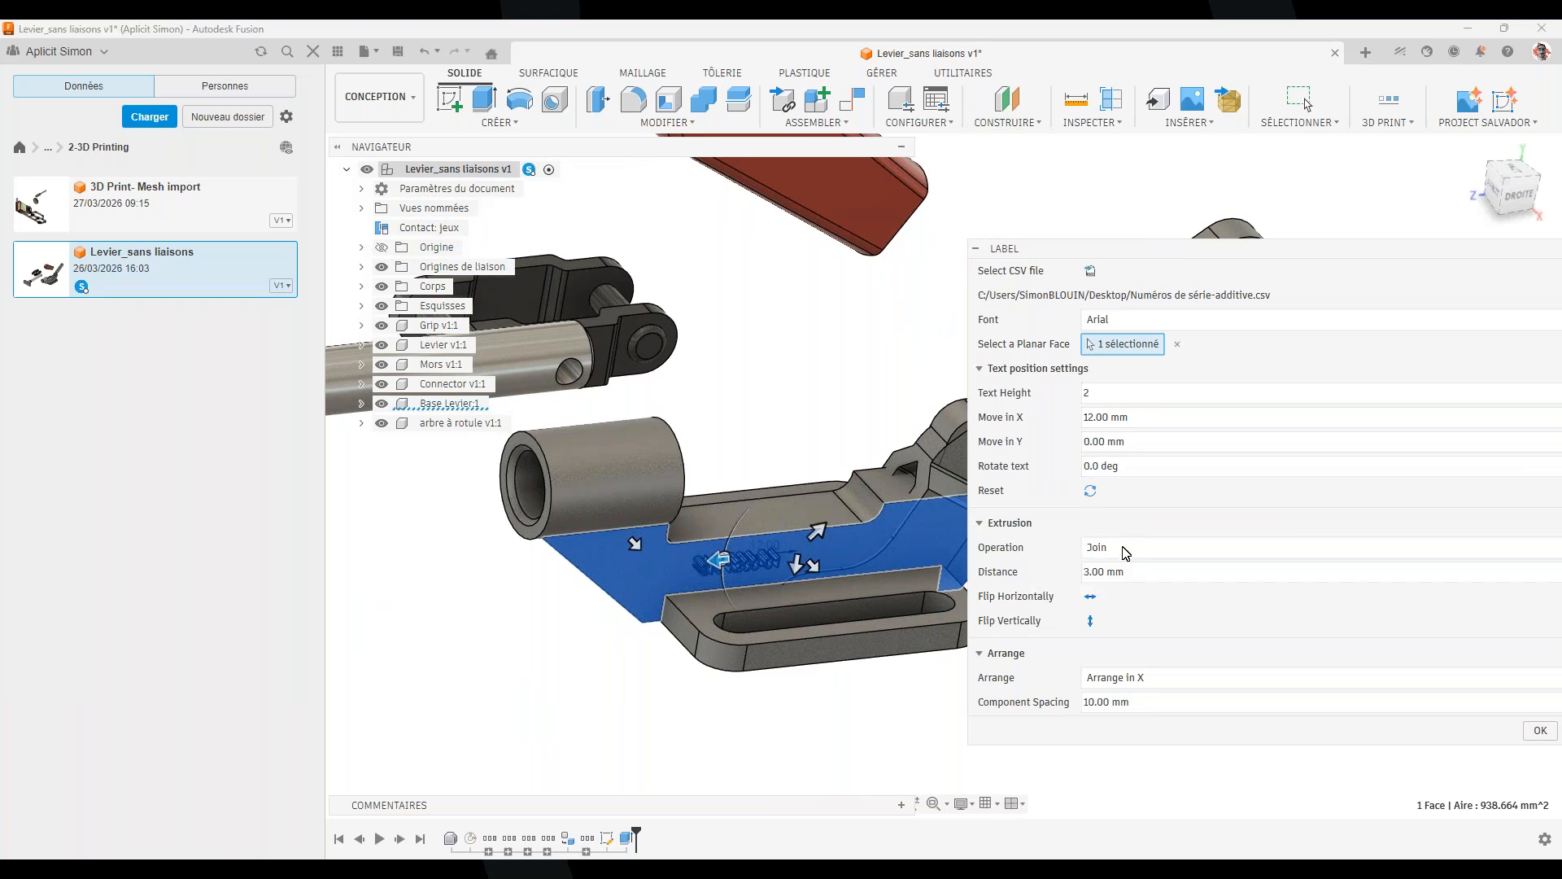
{"action": "left_click_drag", "start_coordinate": [1134, 576], "coordinate": [994, 581]}
{"action": "type", "text": "0"}
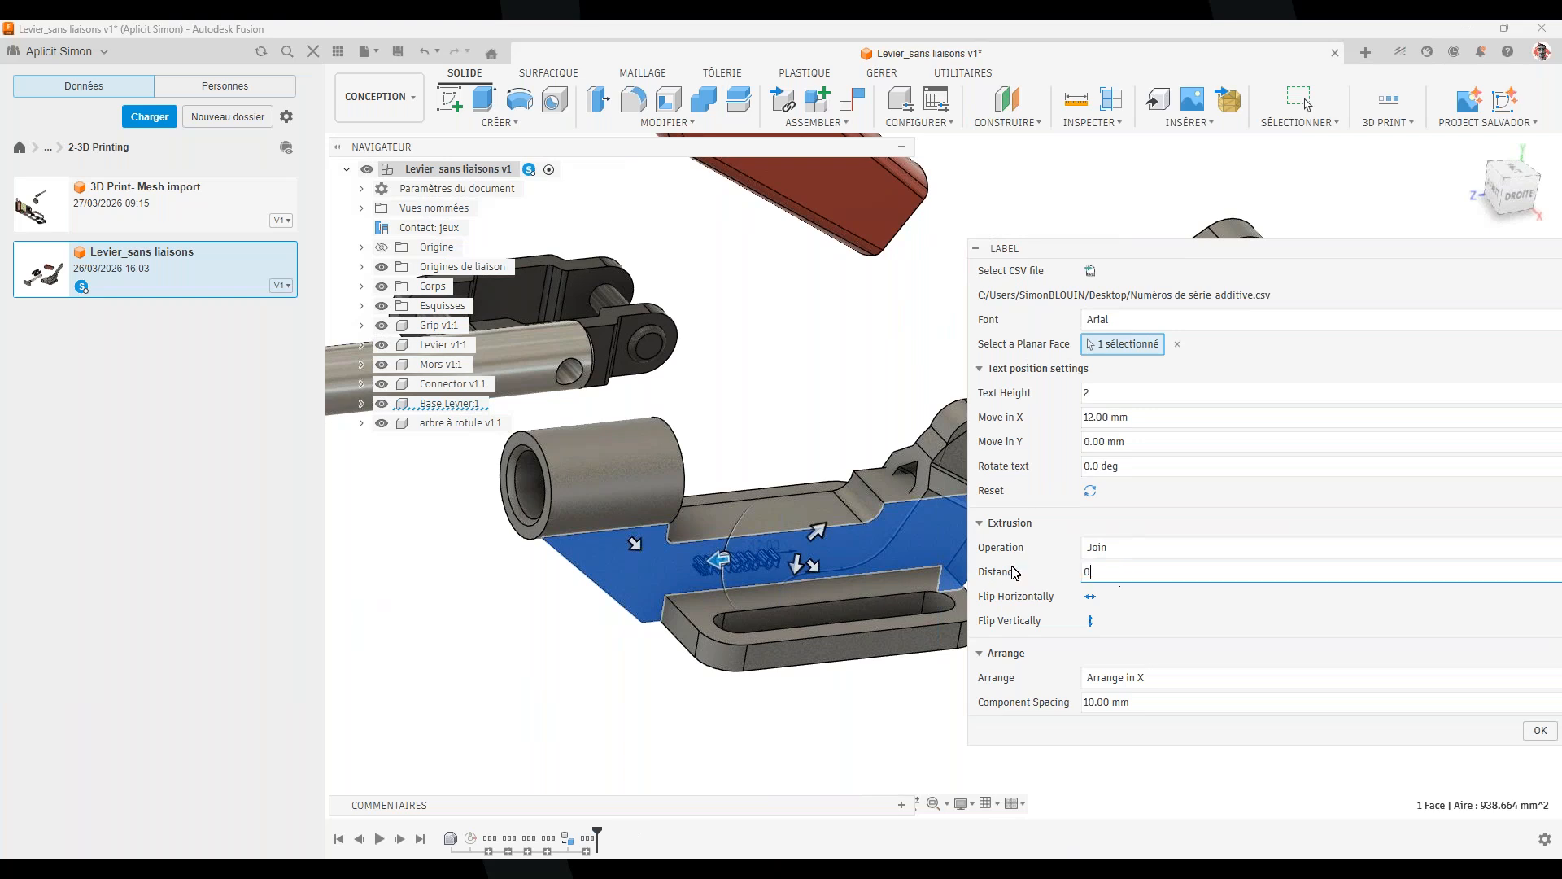
{"action": "type", "text": "1"}
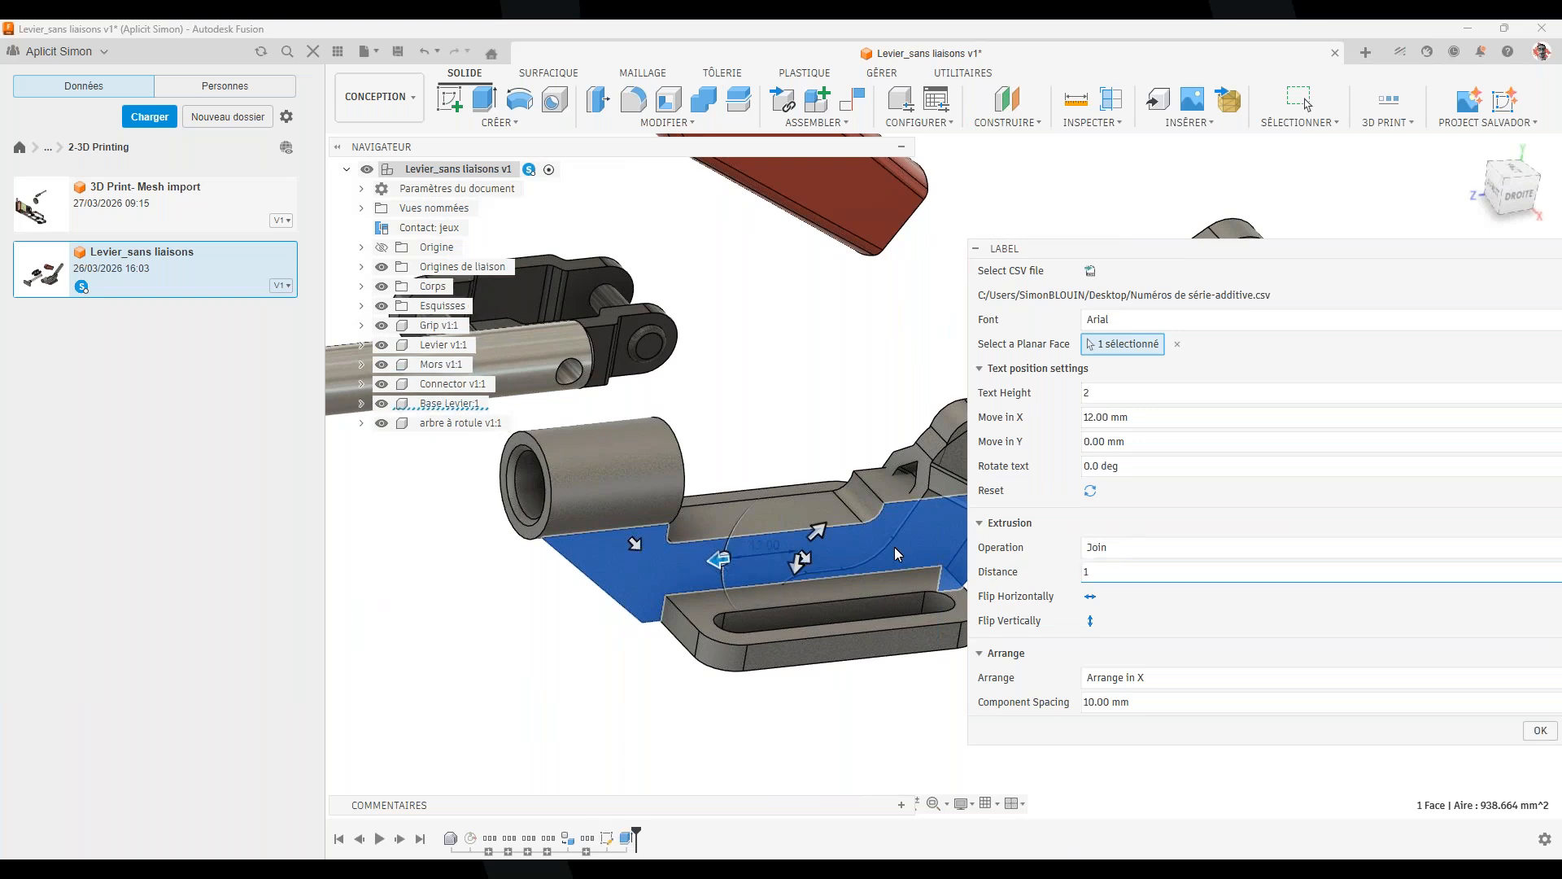
{"action": "scroll", "coordinate": [710, 545], "scroll_direction": "up", "scroll_amount": 2}
{"action": "scroll", "coordinate": [710, 545], "scroll_direction": "up", "scroll_amount": 2}
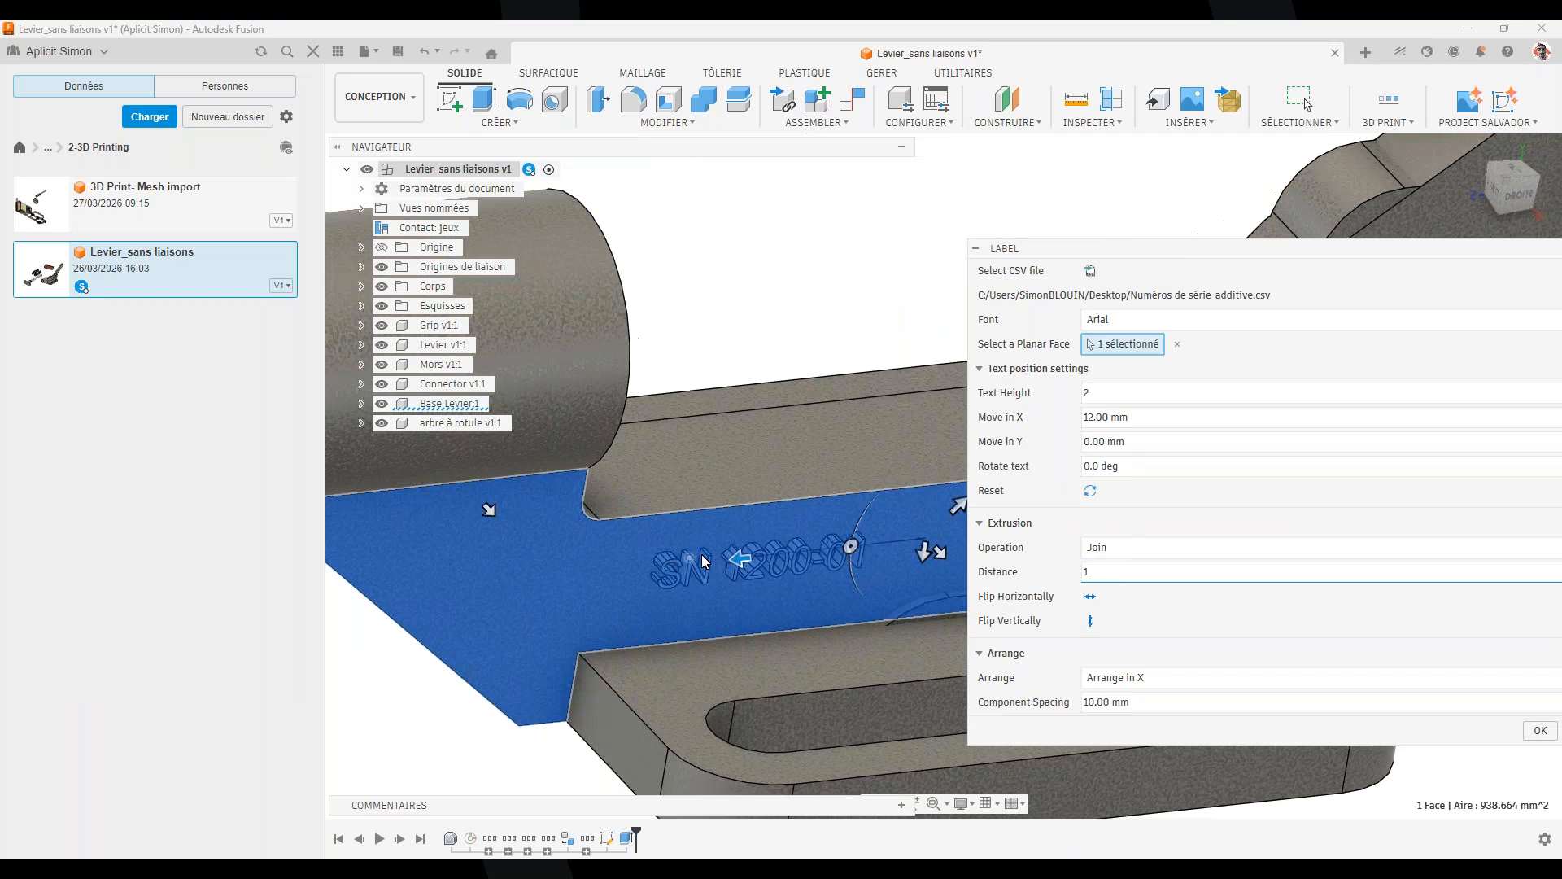
{"action": "scroll", "coordinate": [792, 571], "scroll_direction": "down", "scroll_amount": 2}
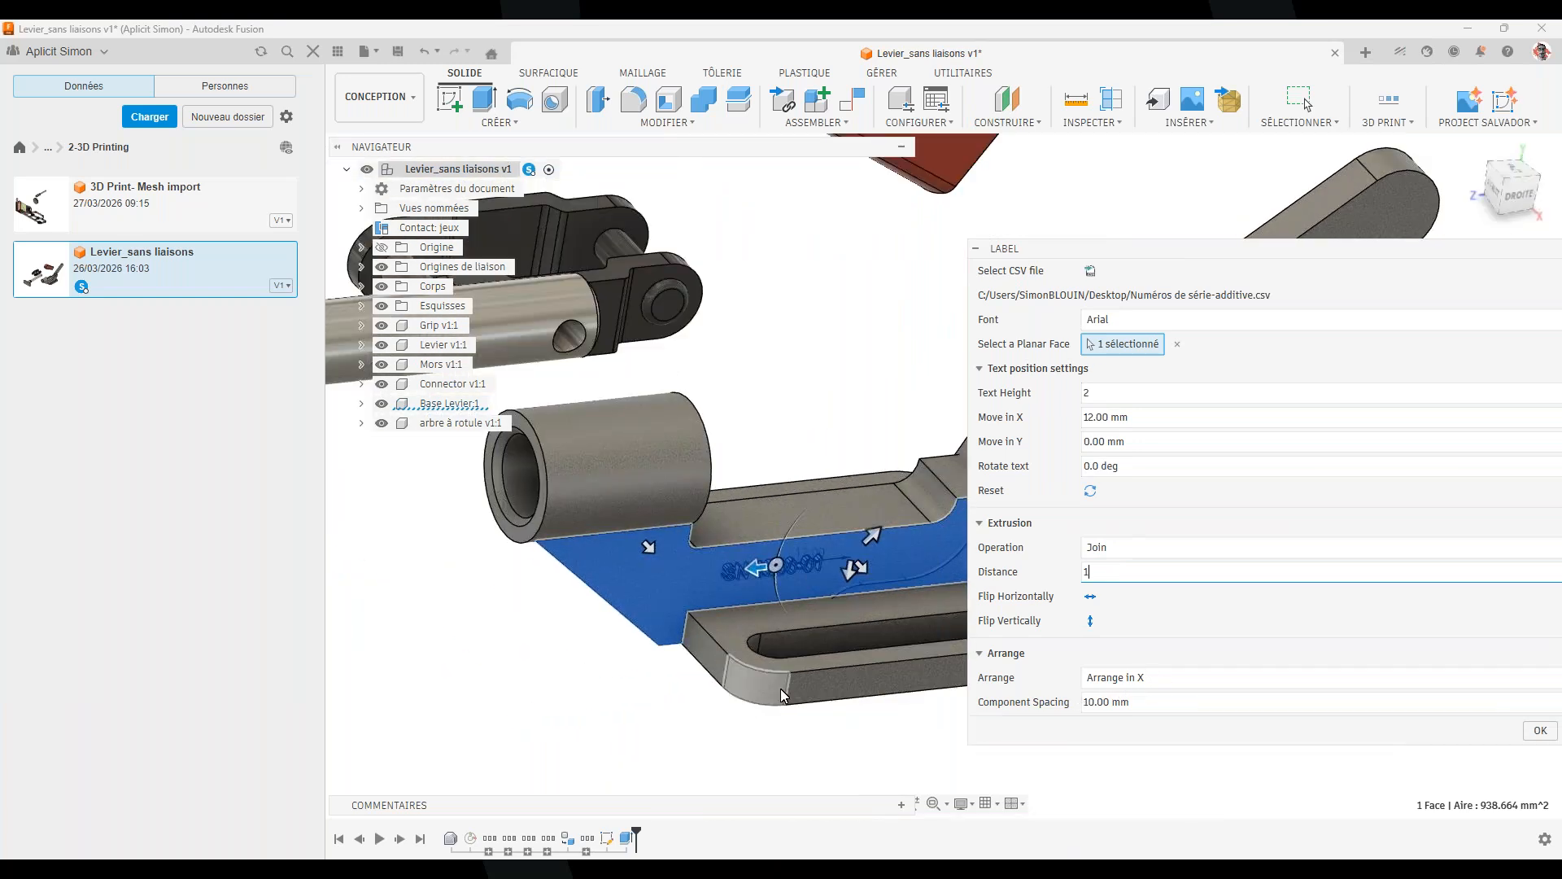
{"action": "scroll", "coordinate": [780, 689], "scroll_direction": "down", "scroll_amount": 6}
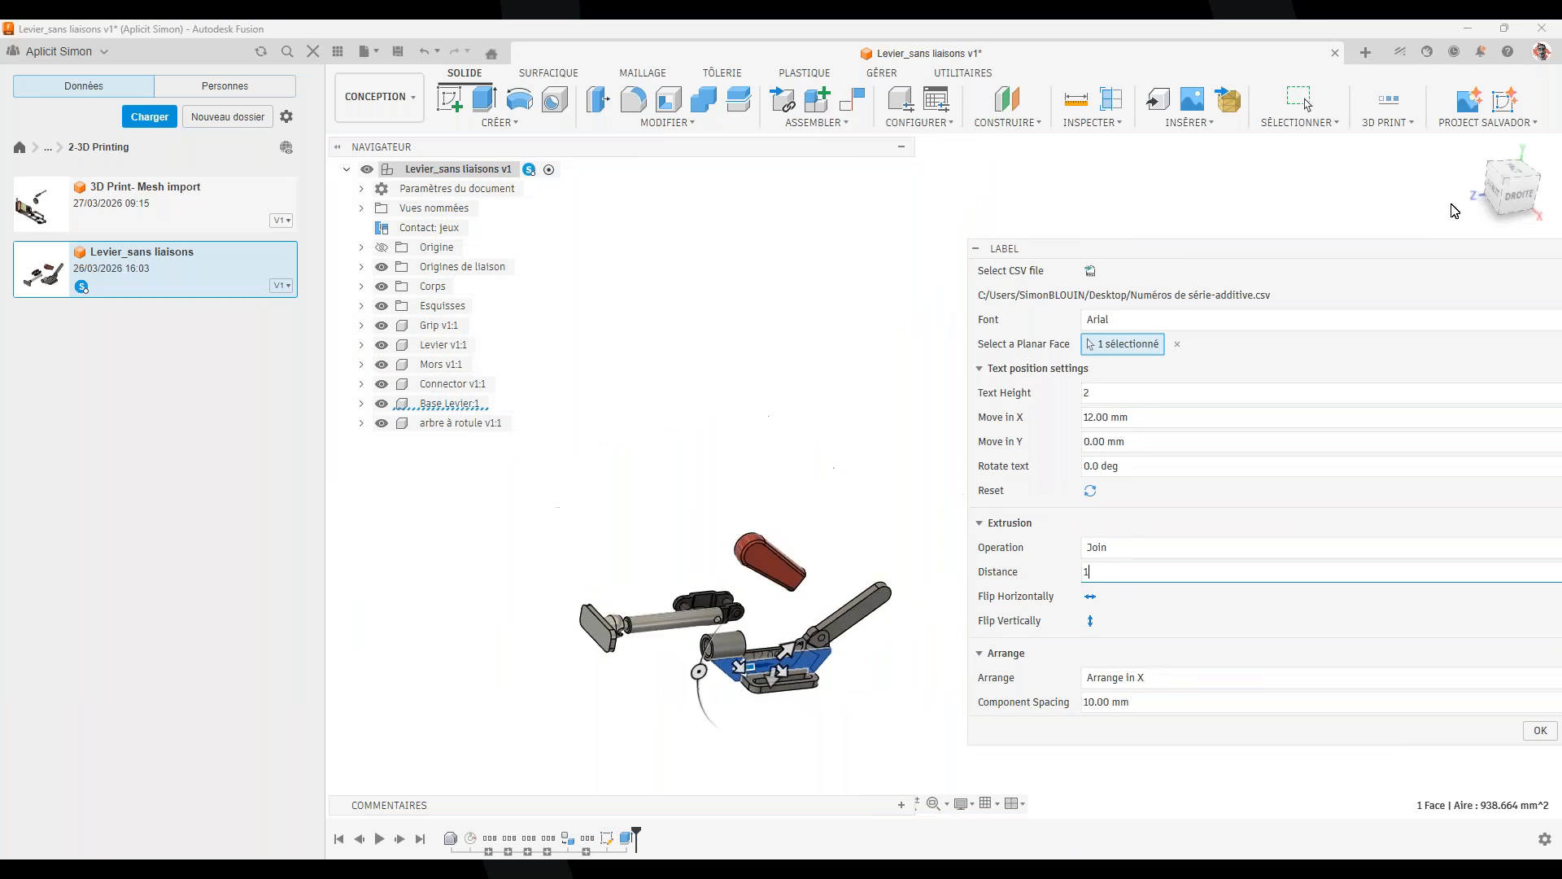
Arrange the component copies in Z with a component spacing of 15
{"action": "mouse_move", "coordinate": [1472, 196]}
{"action": "left_click", "coordinate": [1141, 678]}
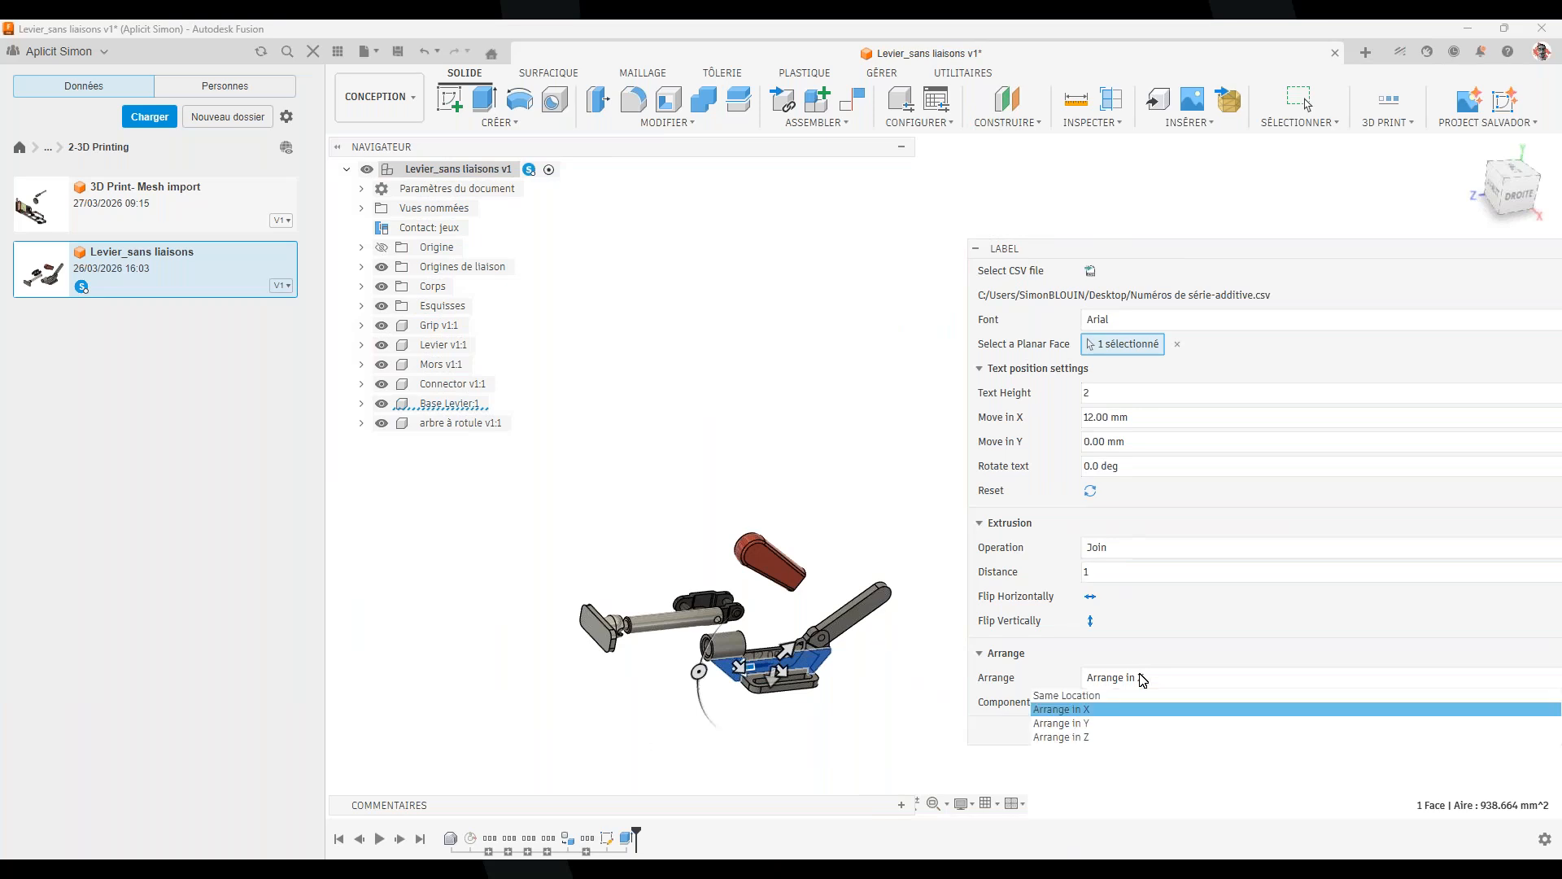
{"action": "left_click", "coordinate": [1135, 738]}
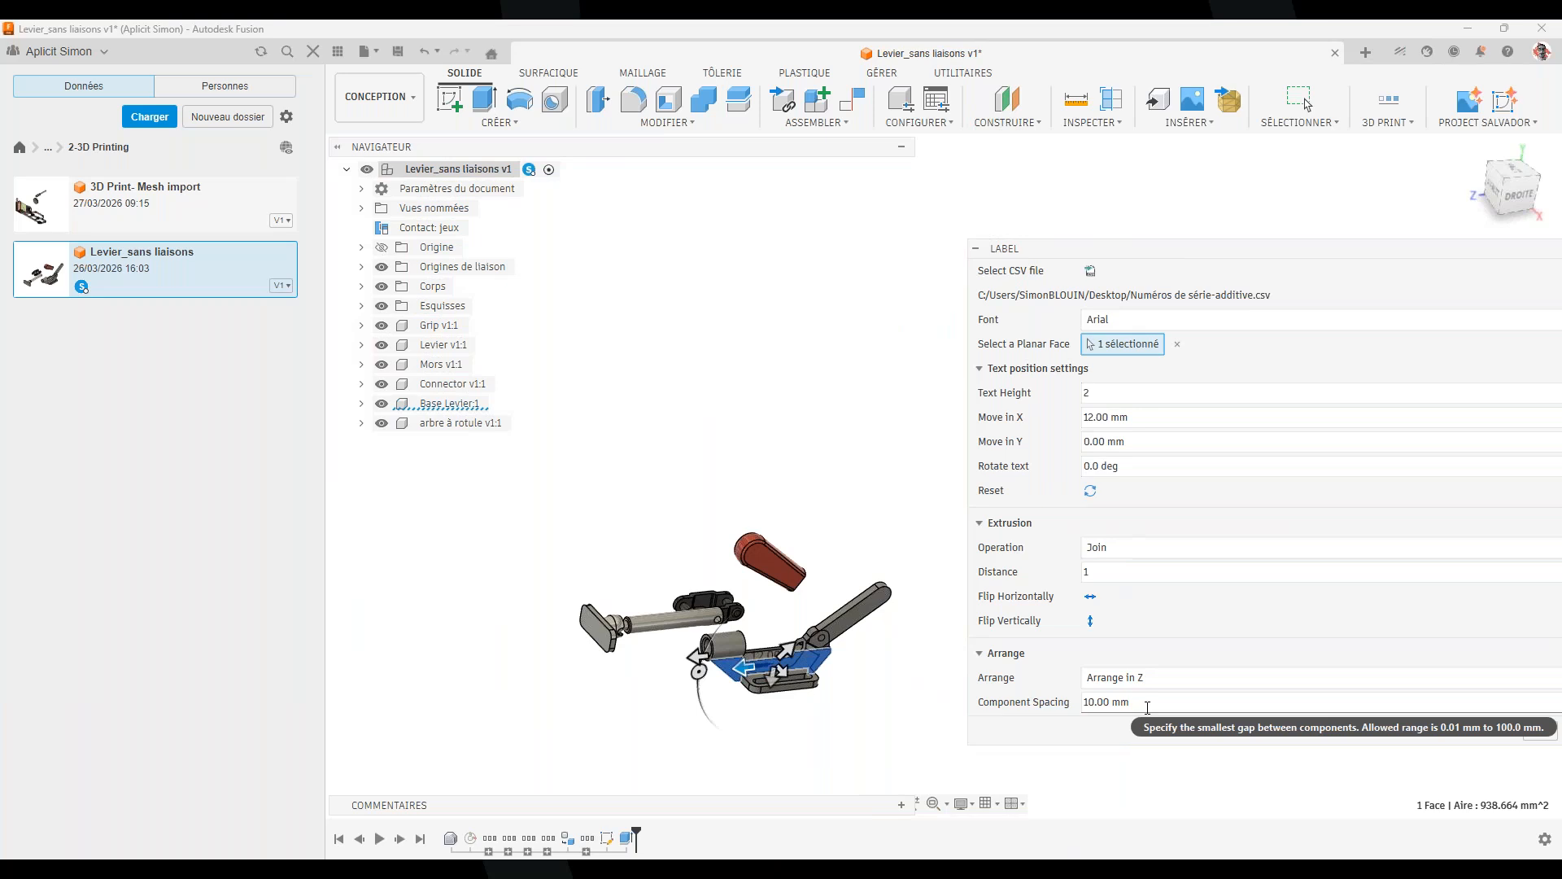
{"action": "left_click_drag", "start_coordinate": [1147, 702], "coordinate": [944, 698]}
{"action": "type", "text": "15"}
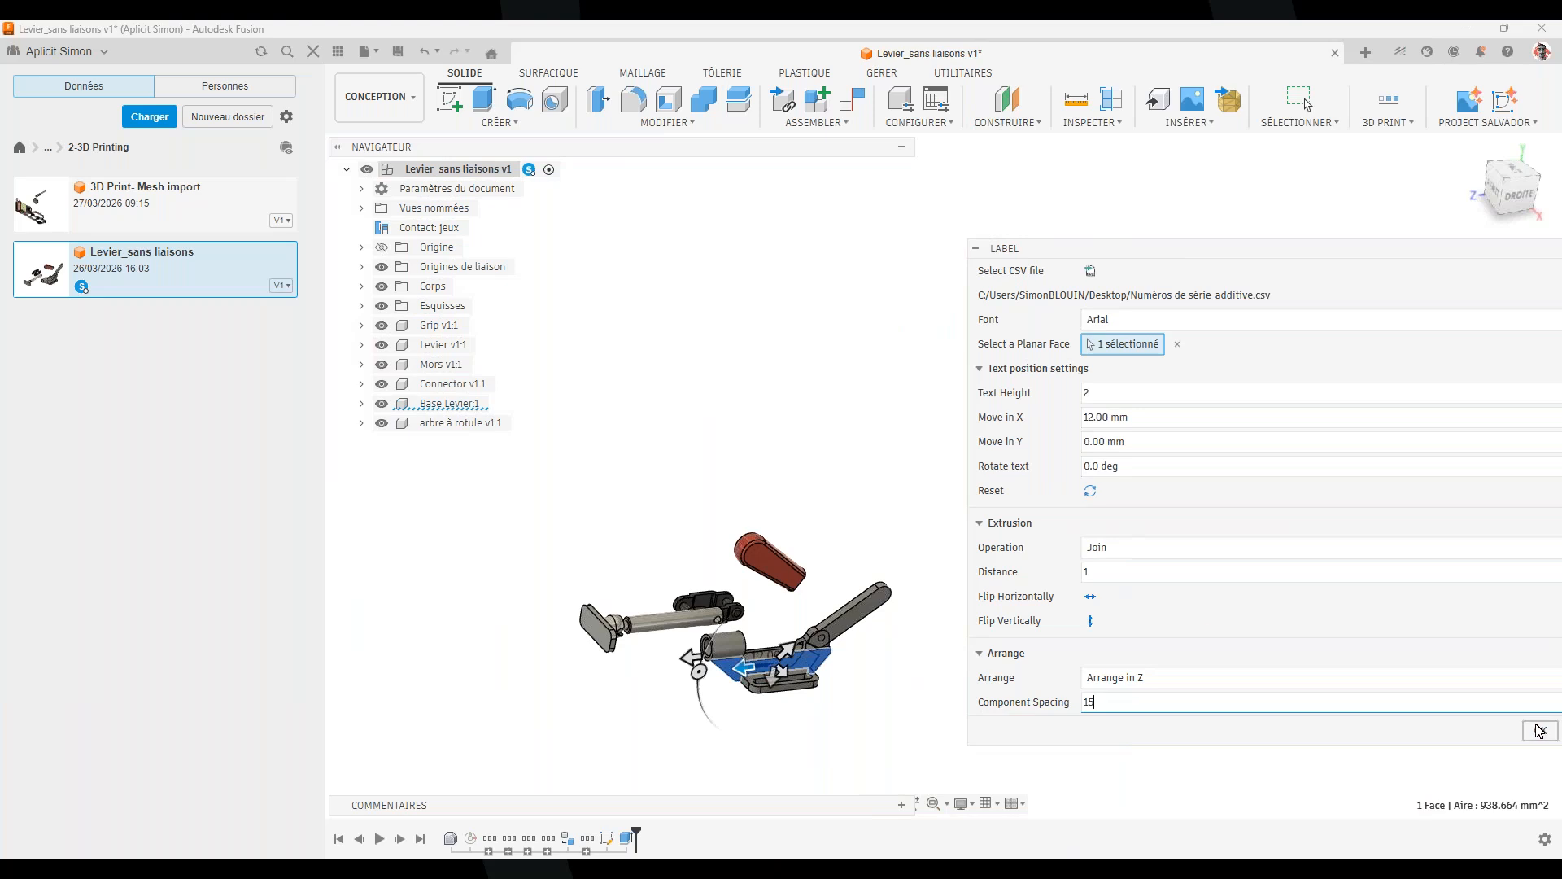
Run Label to generate twenty lever bases and inspect the first serial-number engravings
{"action": "key", "text": "Return"}
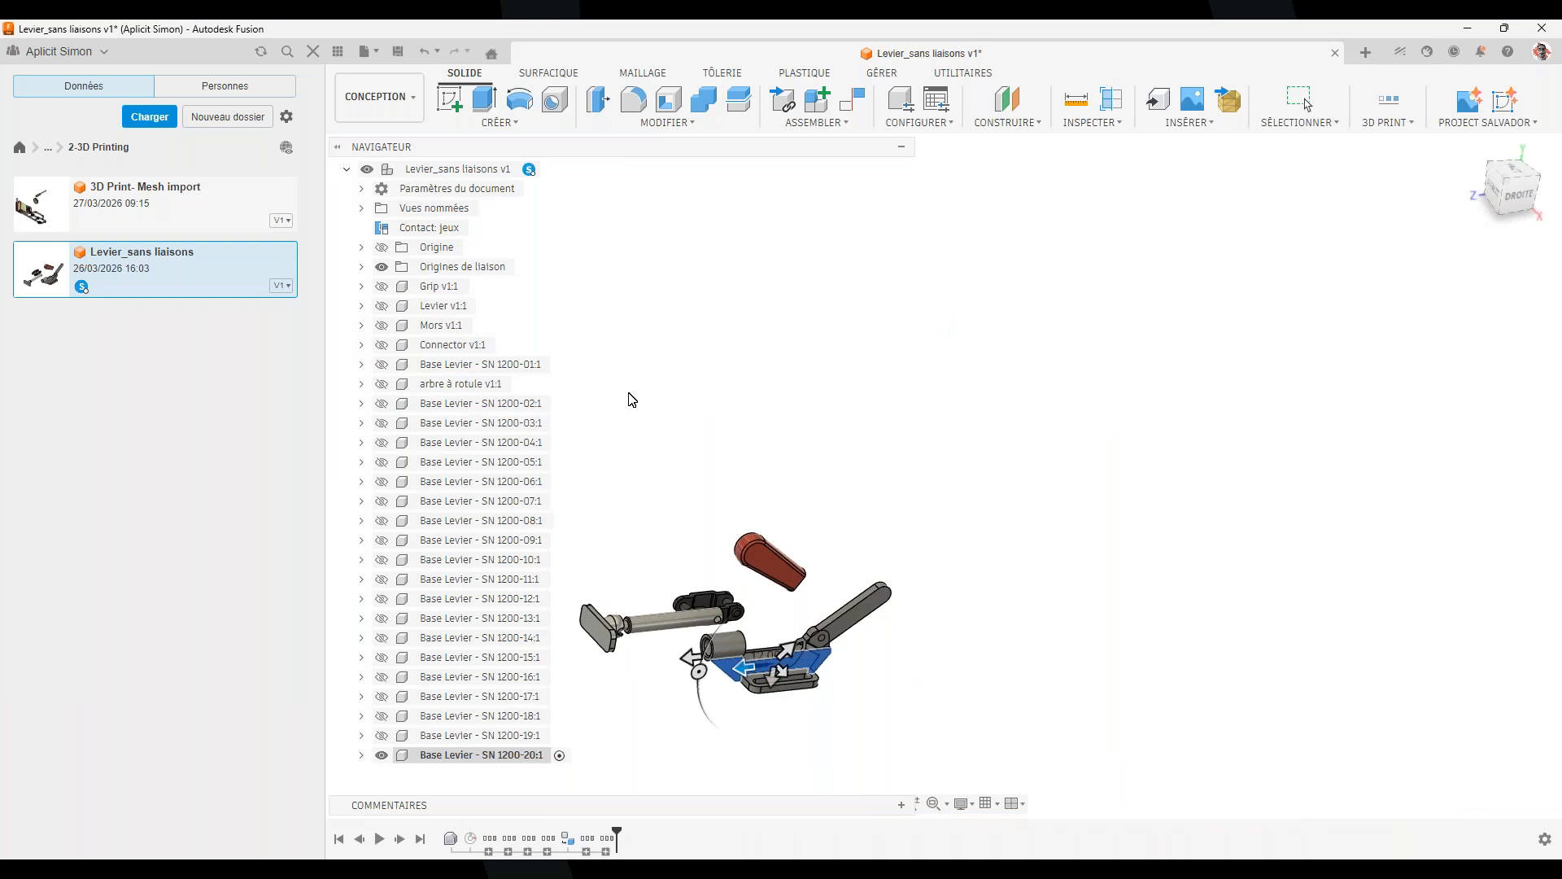
{"action": "scroll", "coordinate": [1013, 651], "scroll_direction": "up", "scroll_amount": 10}
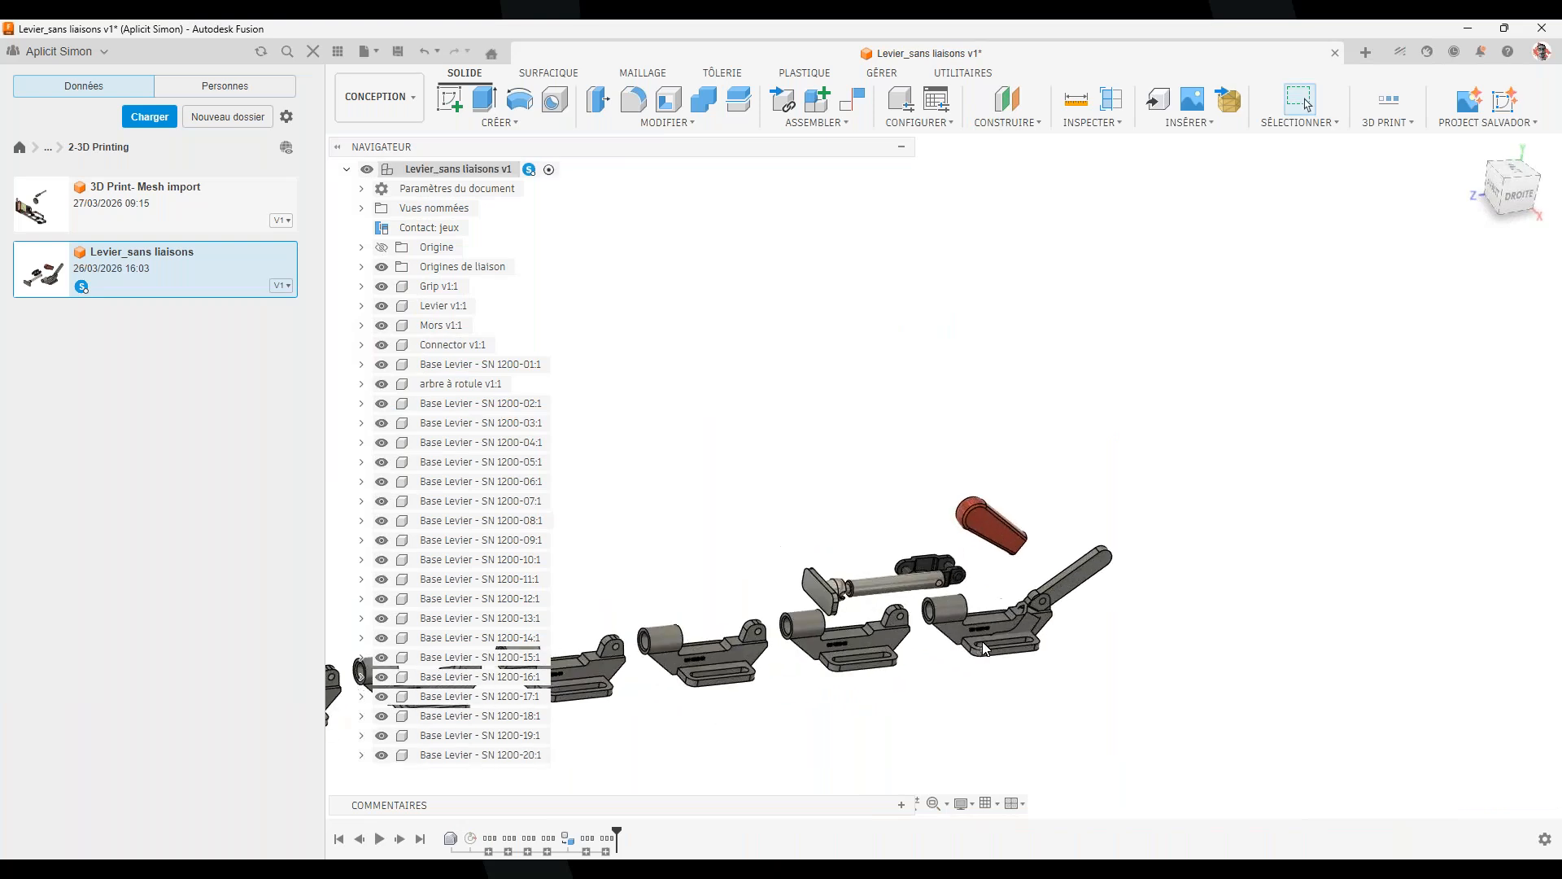
{"action": "scroll", "coordinate": [970, 616], "scroll_direction": "up", "scroll_amount": 8}
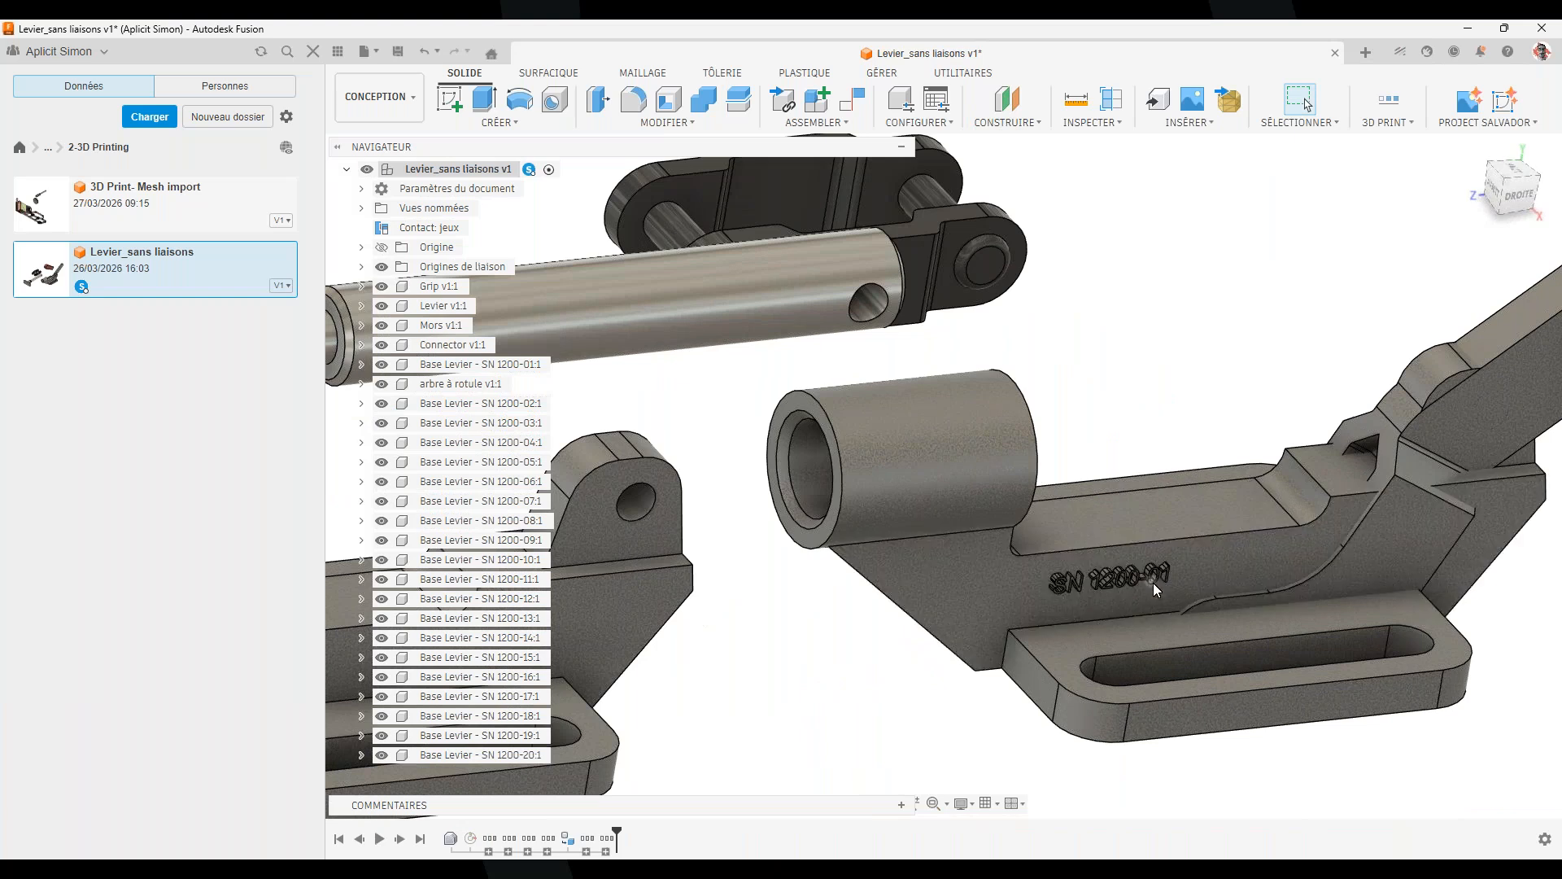
{"action": "middle_click_drag", "start_coordinate": [922, 688], "coordinate": [1381, 588]}
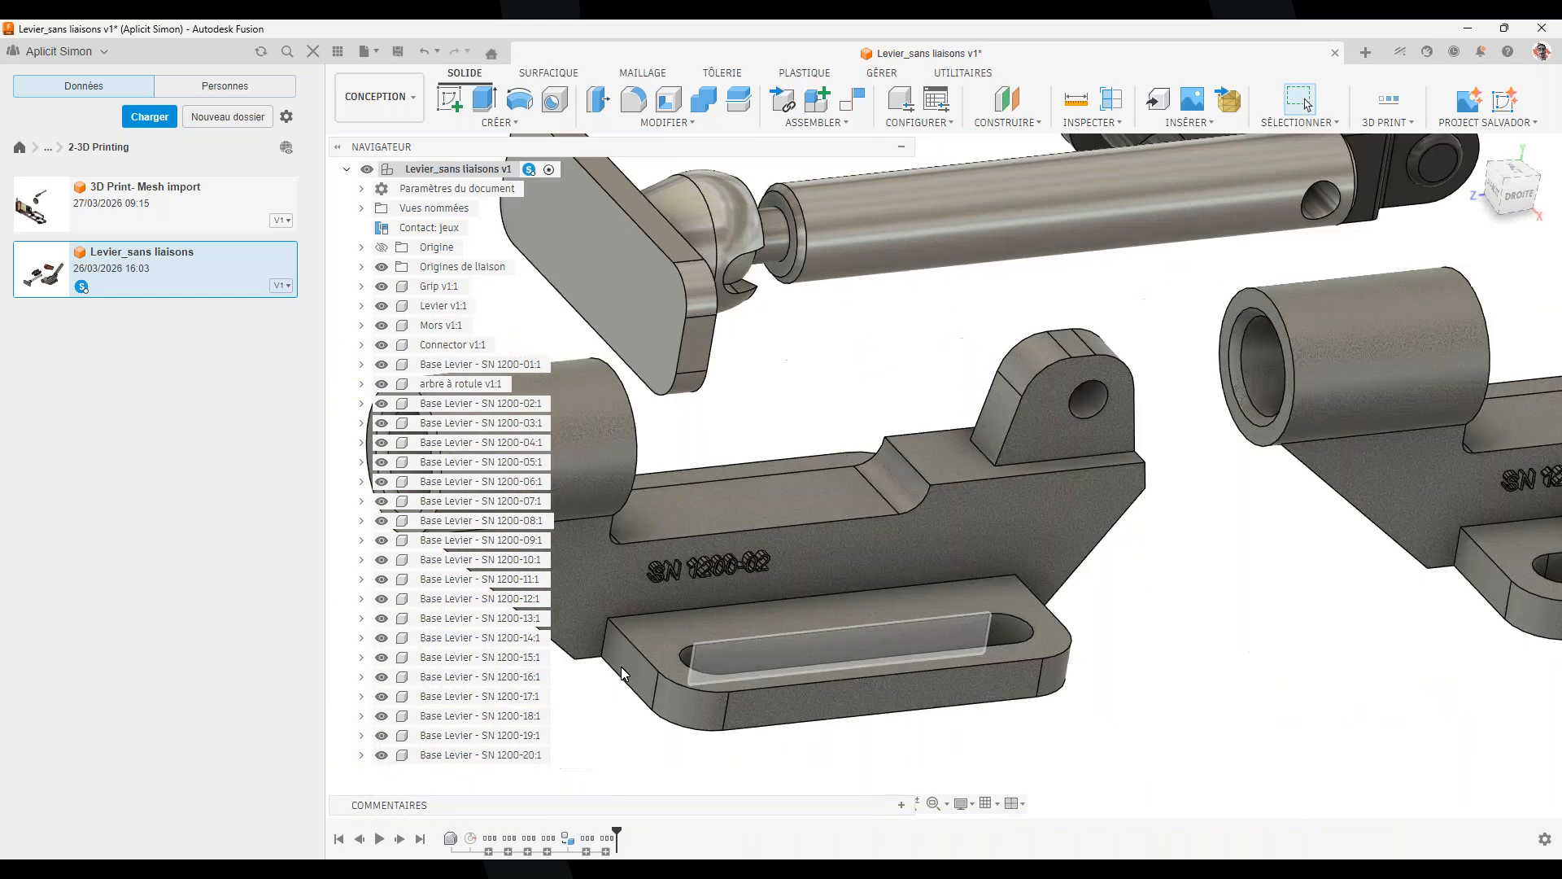
{"action": "middle_click_drag", "start_coordinate": [618, 662], "coordinate": [1500, 543]}
{"action": "scroll", "coordinate": [809, 539], "scroll_direction": "down", "scroll_amount": 10}
{"action": "scroll", "coordinate": [1160, 616], "scroll_direction": "down", "scroll_amount": 5}
{"action": "middle_click_drag", "start_coordinate": [769, 666], "coordinate": [1118, 583]}
{"action": "scroll", "coordinate": [964, 598], "scroll_direction": "up", "scroll_amount": 3}
{"action": "scroll", "coordinate": [965, 594], "scroll_direction": "up", "scroll_amount": 10}
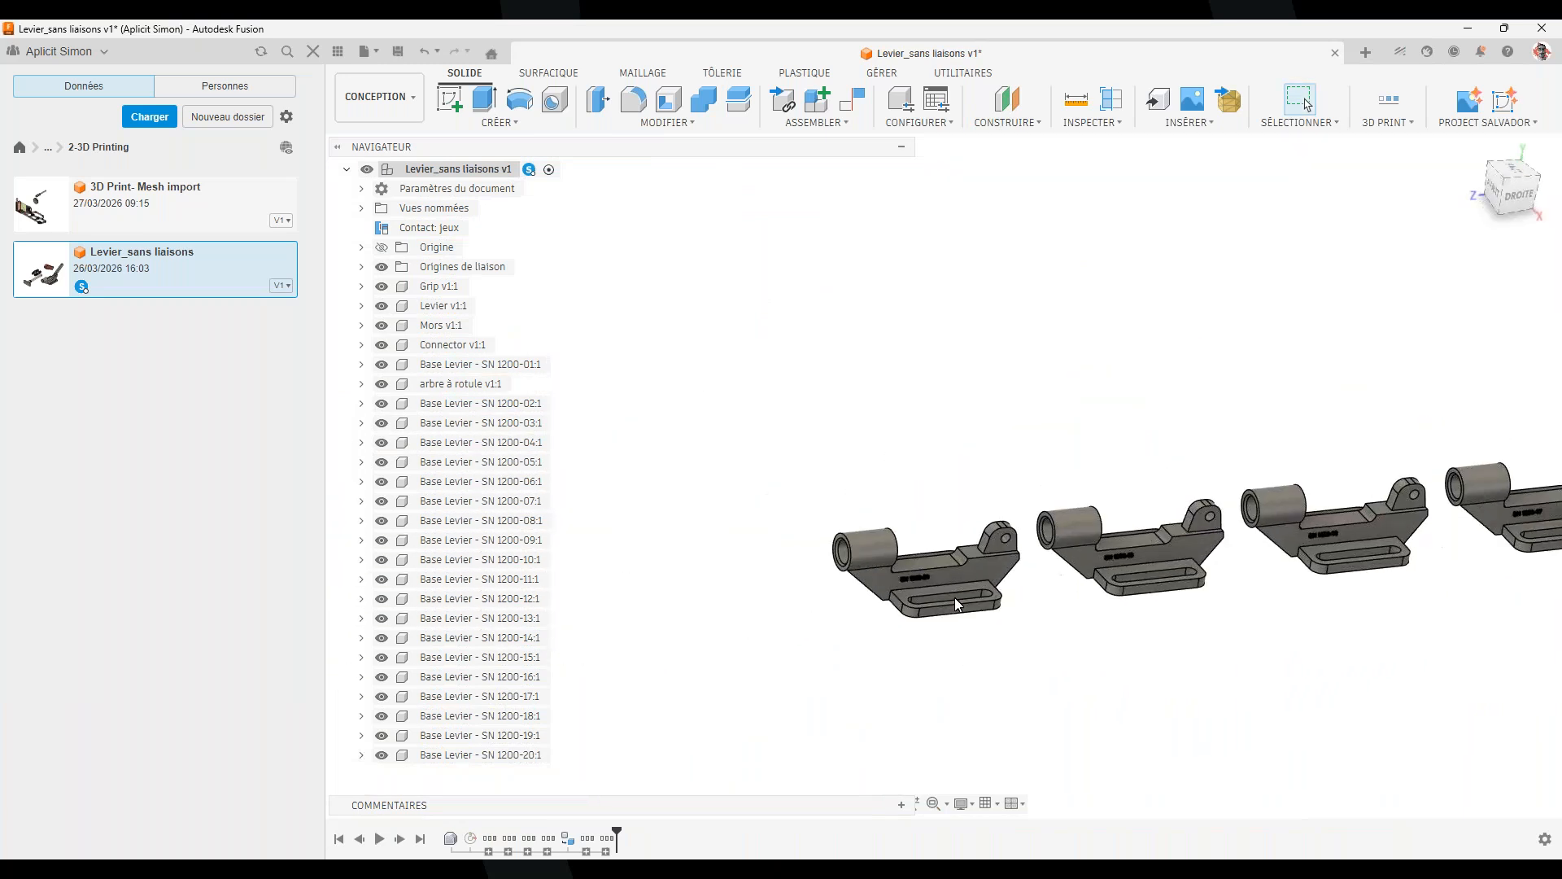
{"action": "scroll", "coordinate": [1209, 509], "scroll_direction": "down", "scroll_amount": 4}
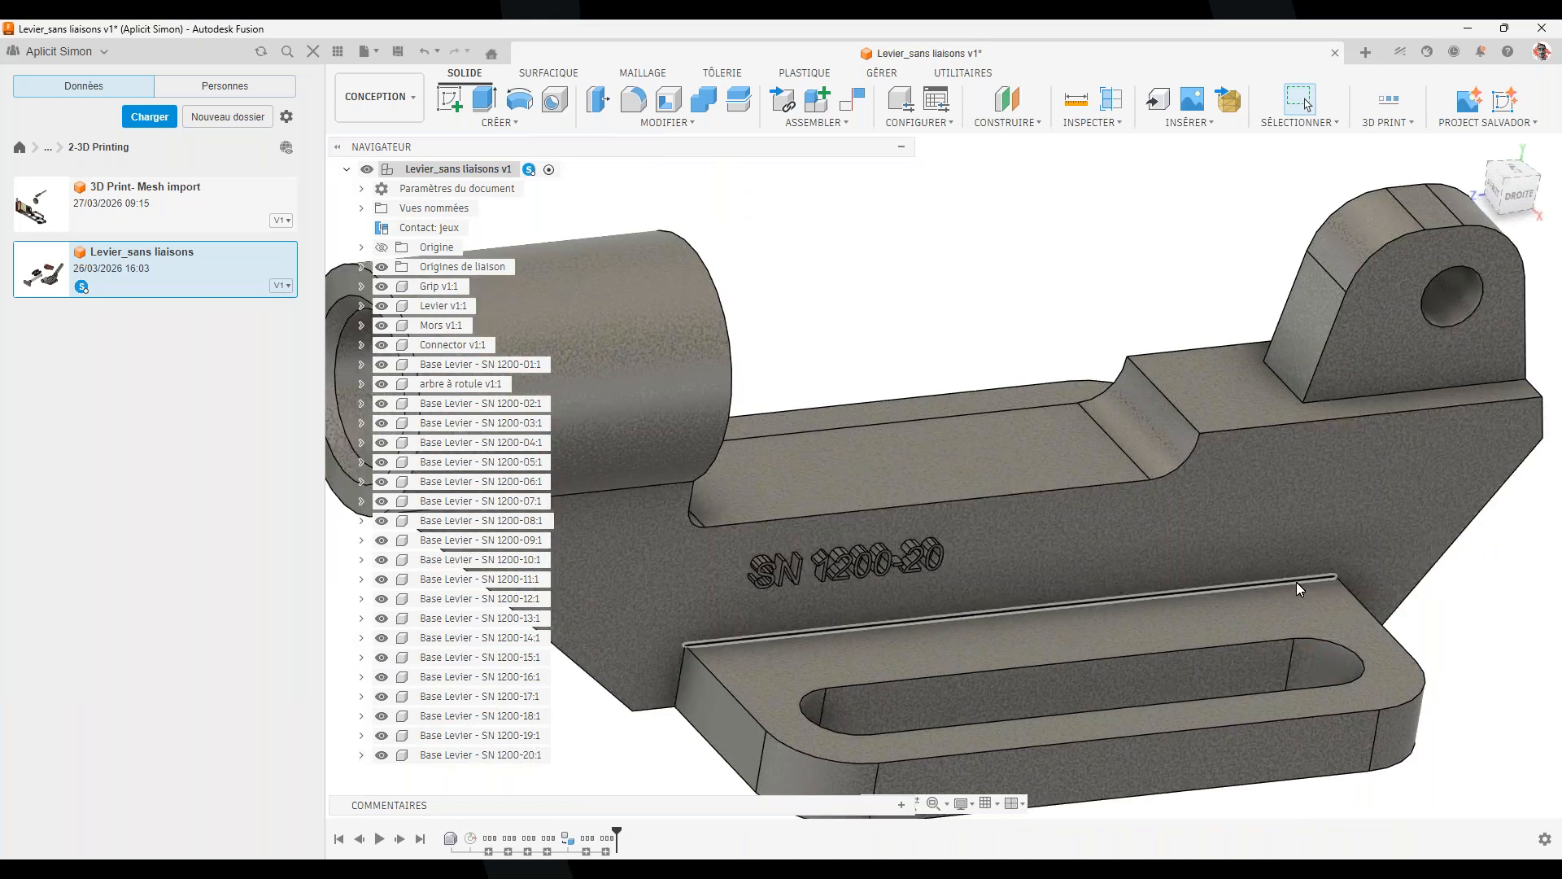
Check the engravings through SN 1200-19 to the row's end, then open the 3D PRINT tools
{"action": "middle_click_drag", "start_coordinate": [1342, 542], "coordinate": [1146, 583]}
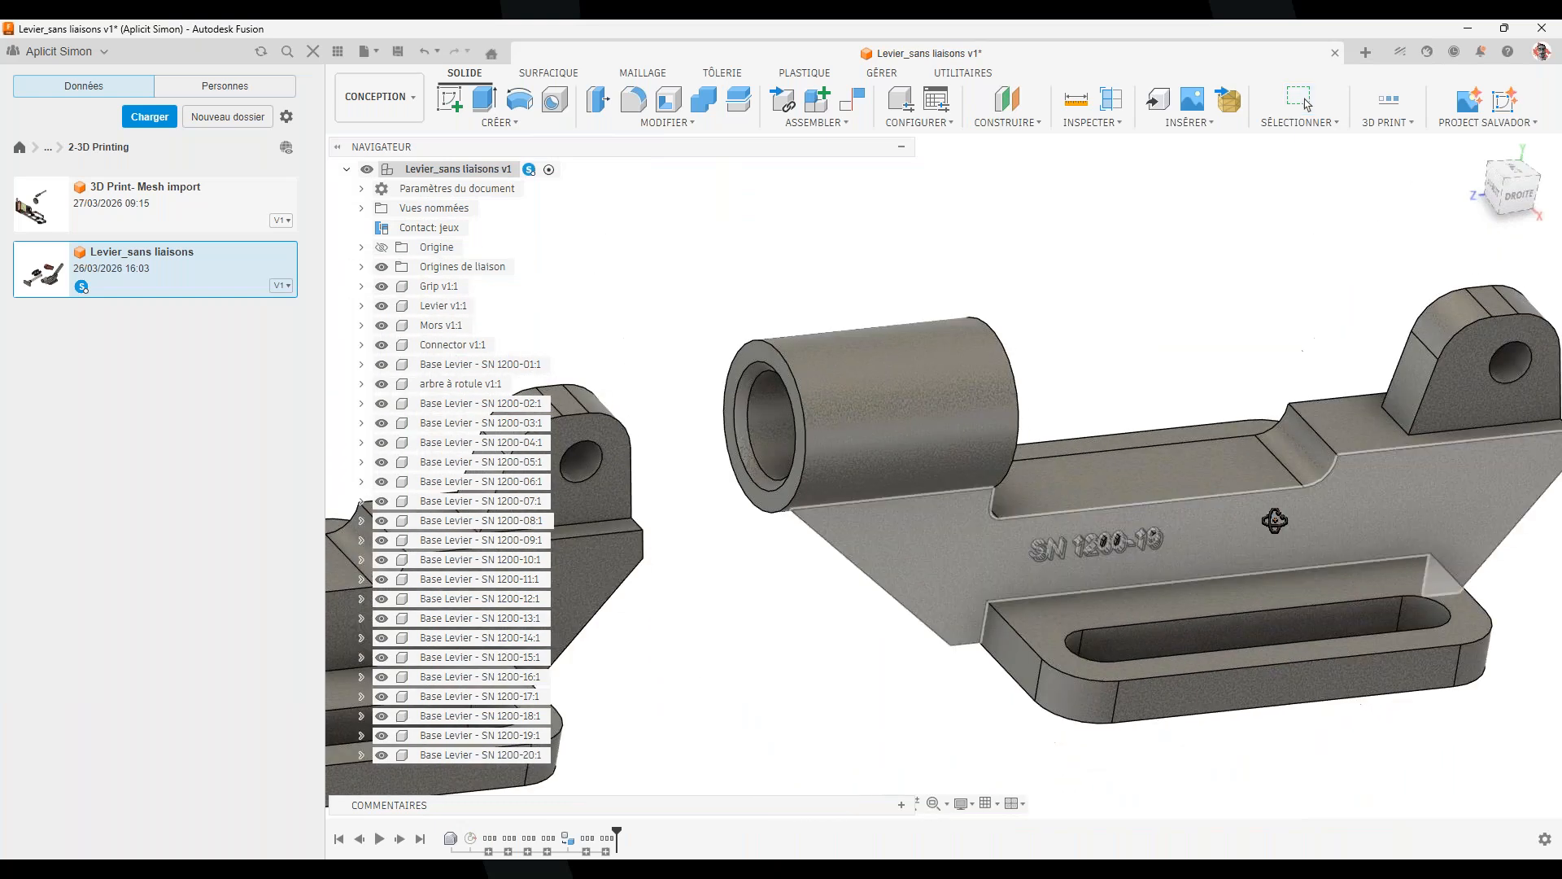
{"action": "scroll", "coordinate": [1135, 504], "scroll_direction": "up", "scroll_amount": 4}
{"action": "scroll", "coordinate": [1205, 211], "scroll_direction": "up", "scroll_amount": 1}
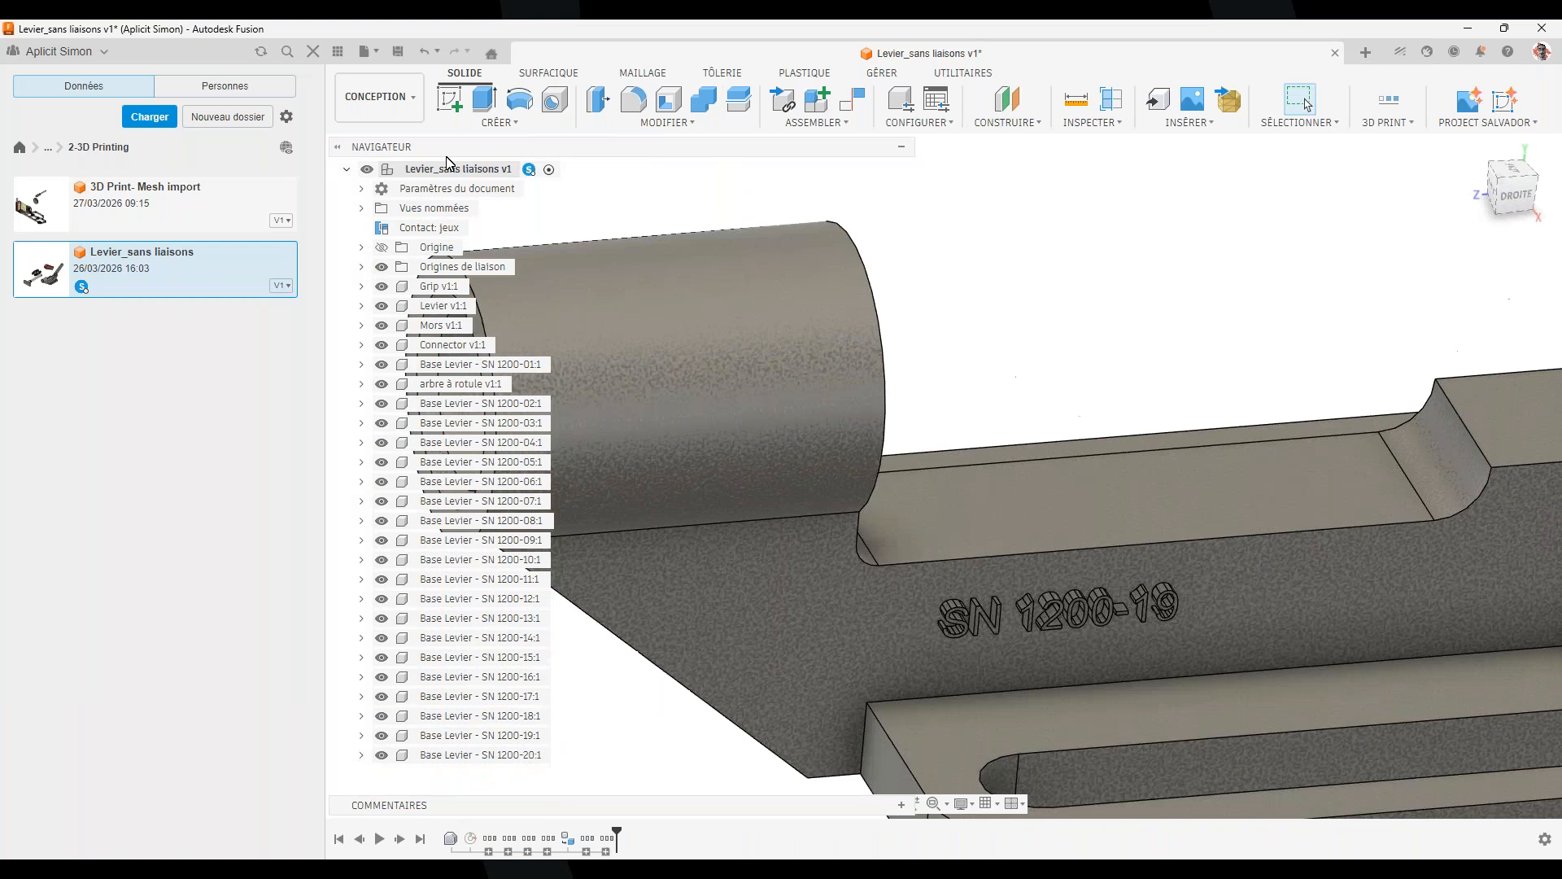
{"action": "scroll", "coordinate": [1077, 565], "scroll_direction": "down", "scroll_amount": 10}
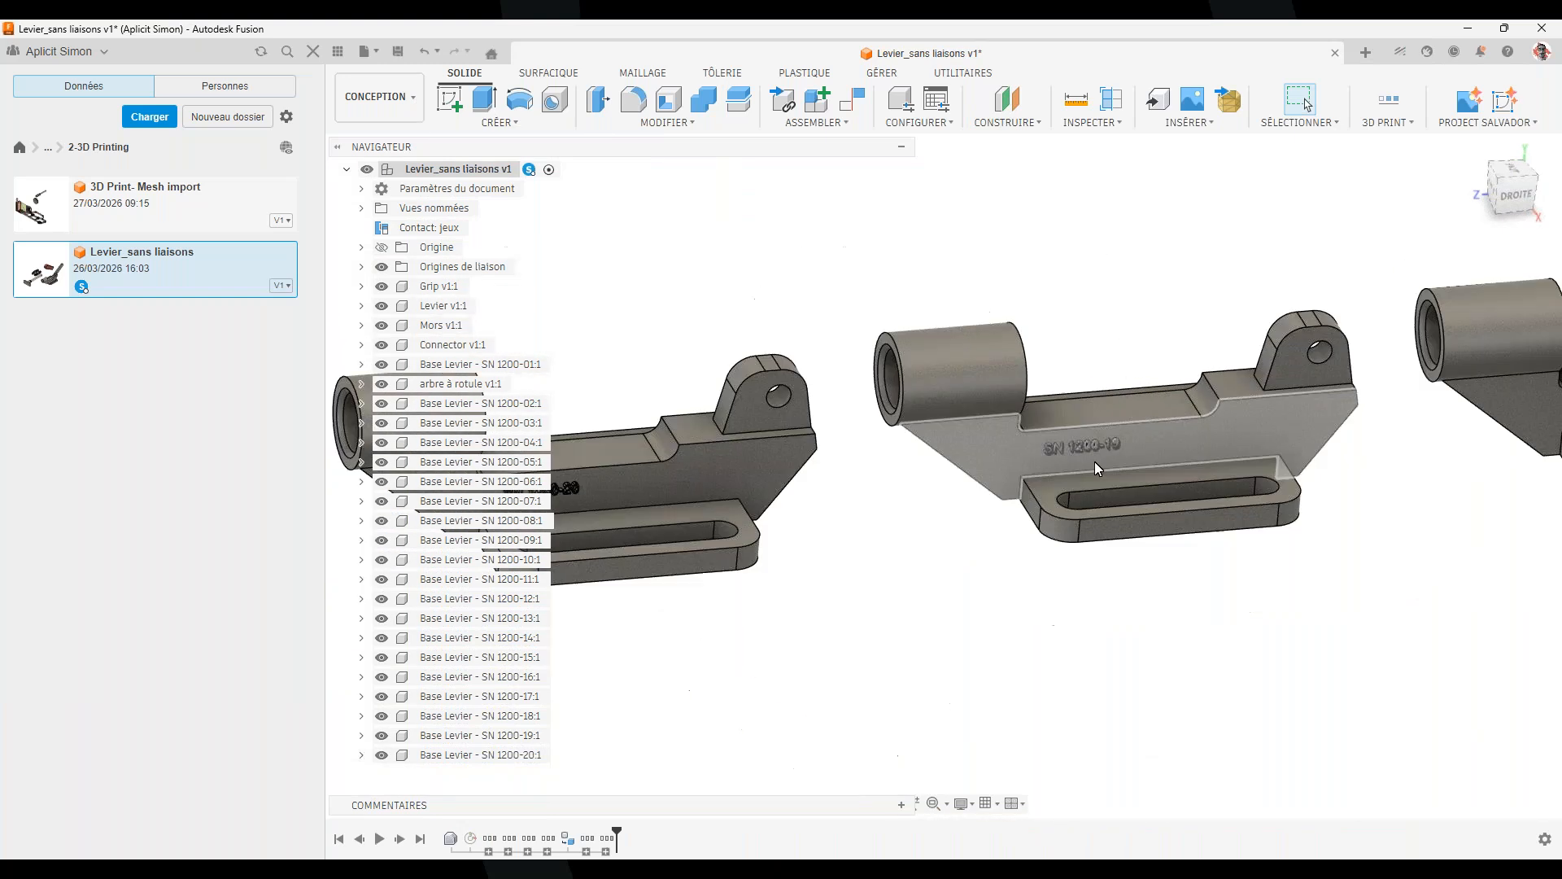
{"action": "middle_click_drag", "start_coordinate": [1165, 635], "coordinate": [611, 676]}
{"action": "middle_click_drag", "start_coordinate": [1310, 545], "coordinate": [966, 503]}
{"action": "middle_click_drag", "start_coordinate": [931, 677], "coordinate": [941, 669], "text": "shift"}
{"action": "scroll", "coordinate": [1053, 686], "scroll_direction": "up", "scroll_amount": 6}
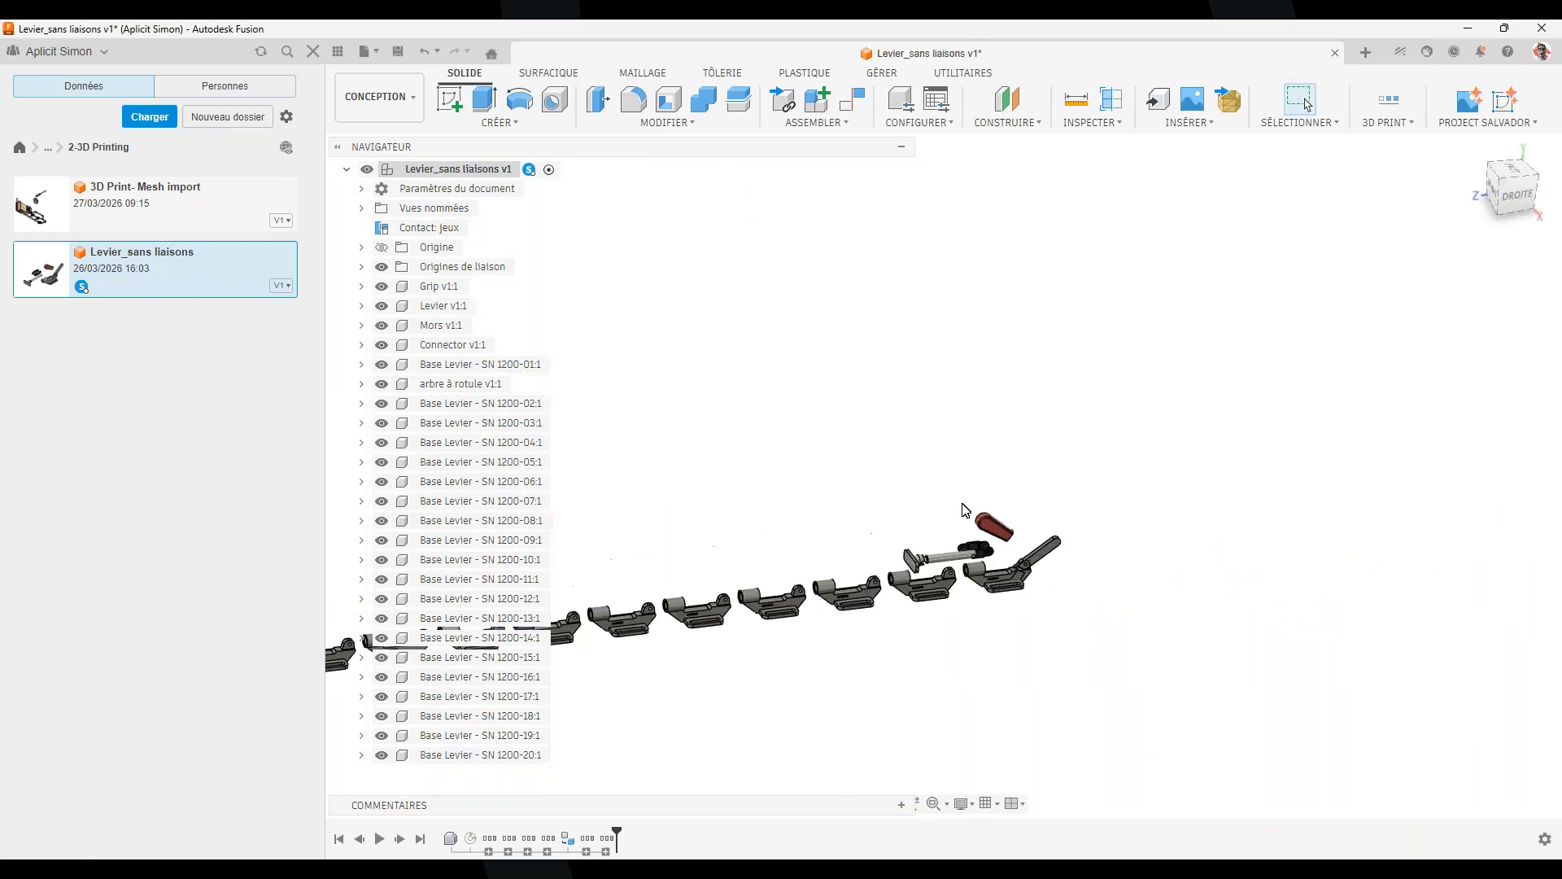
{"action": "scroll", "coordinate": [1049, 618], "scroll_direction": "up", "scroll_amount": 2}
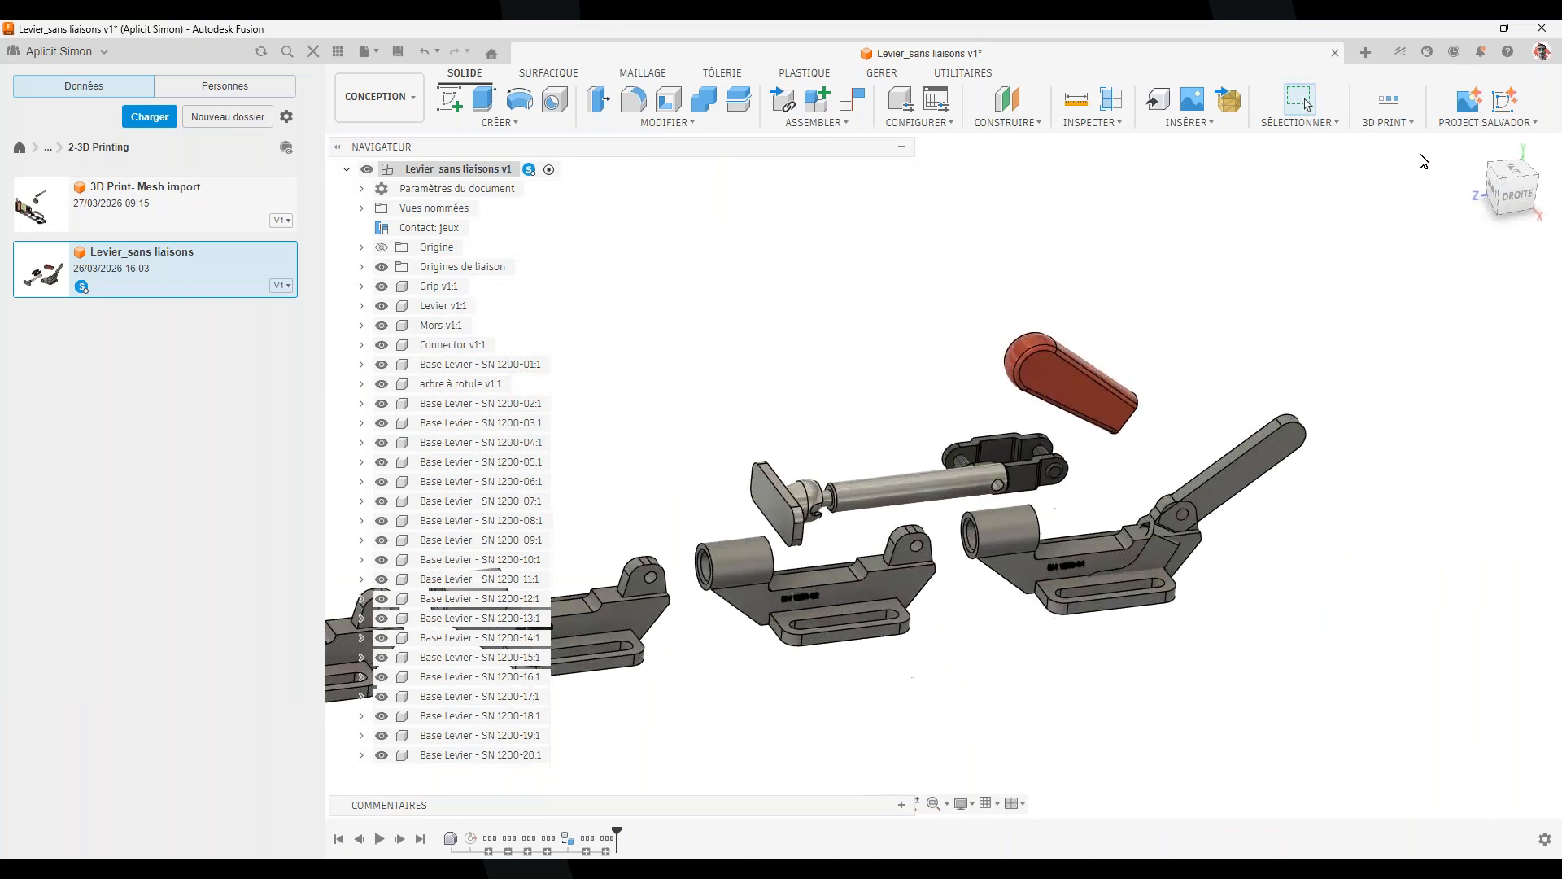
{"action": "left_click", "coordinate": [1413, 123]}
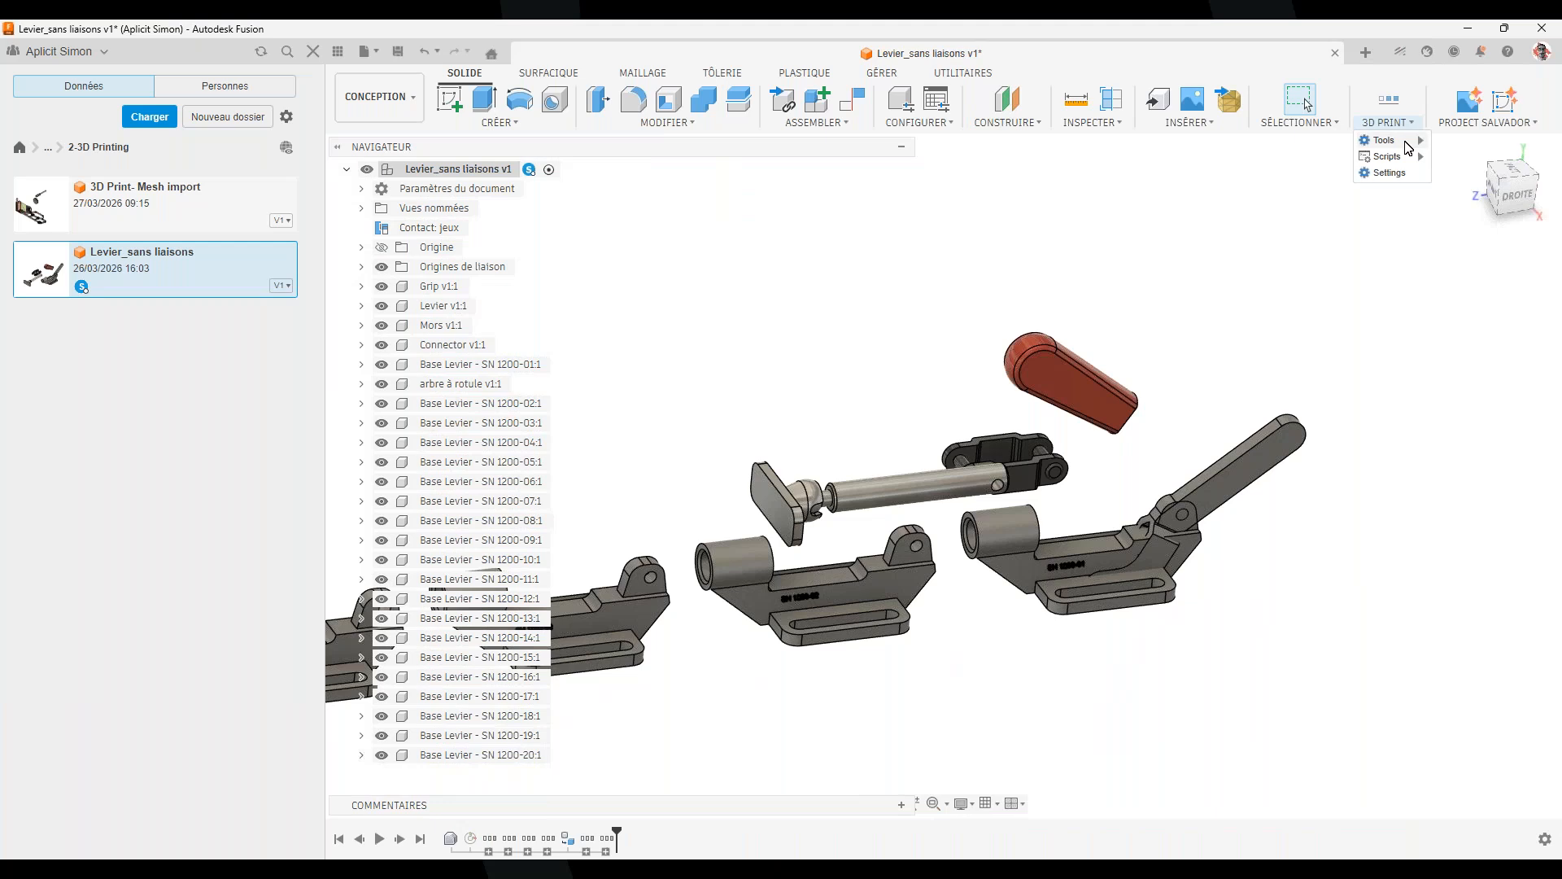
{"action": "mouse_move", "coordinate": [1414, 140]}
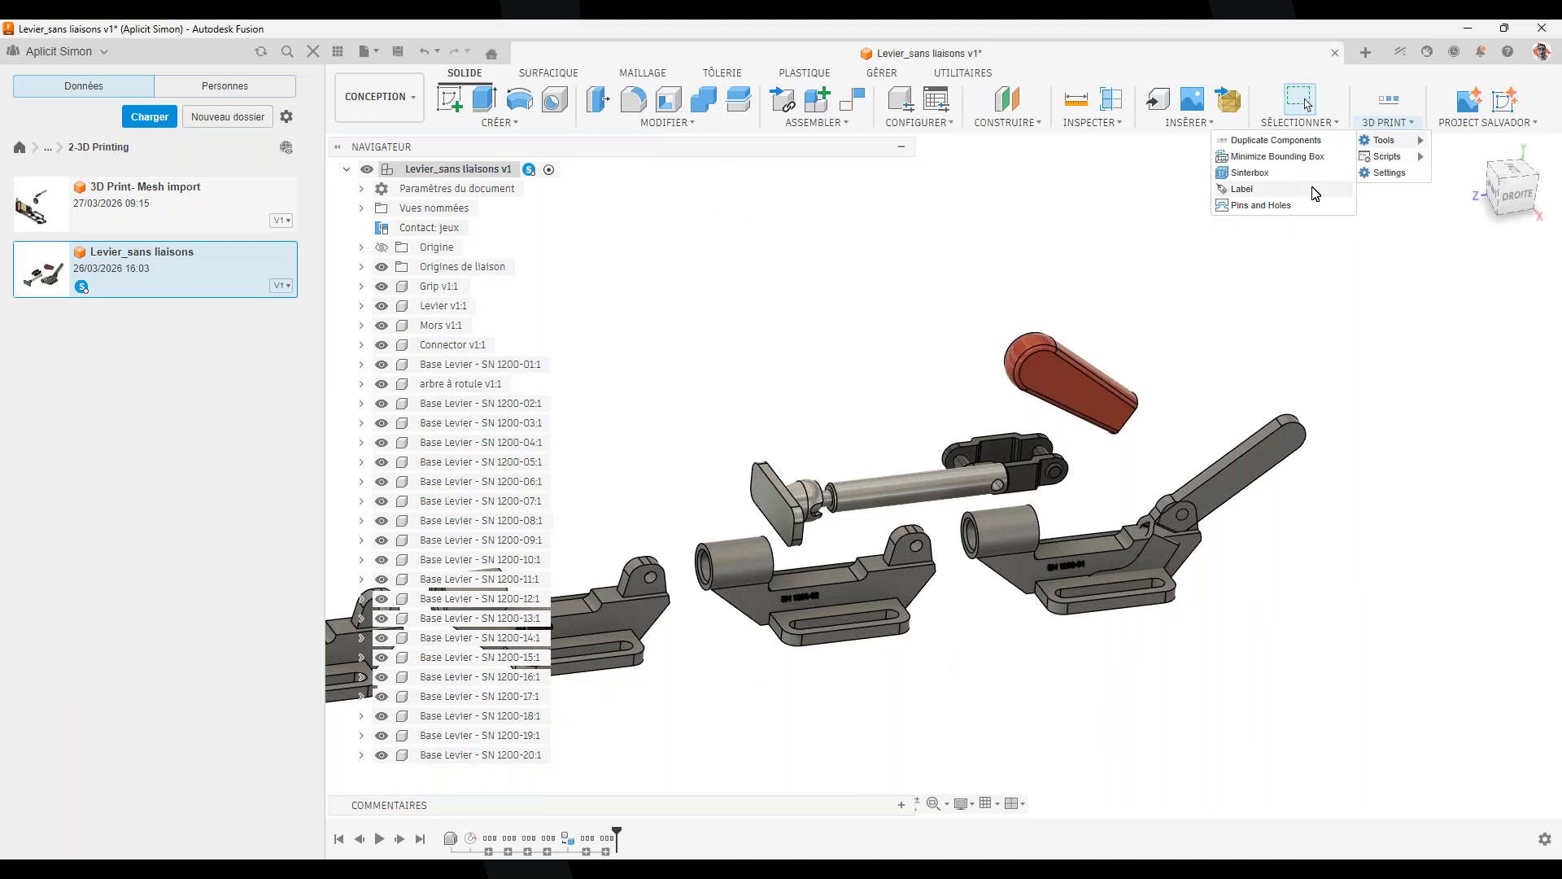
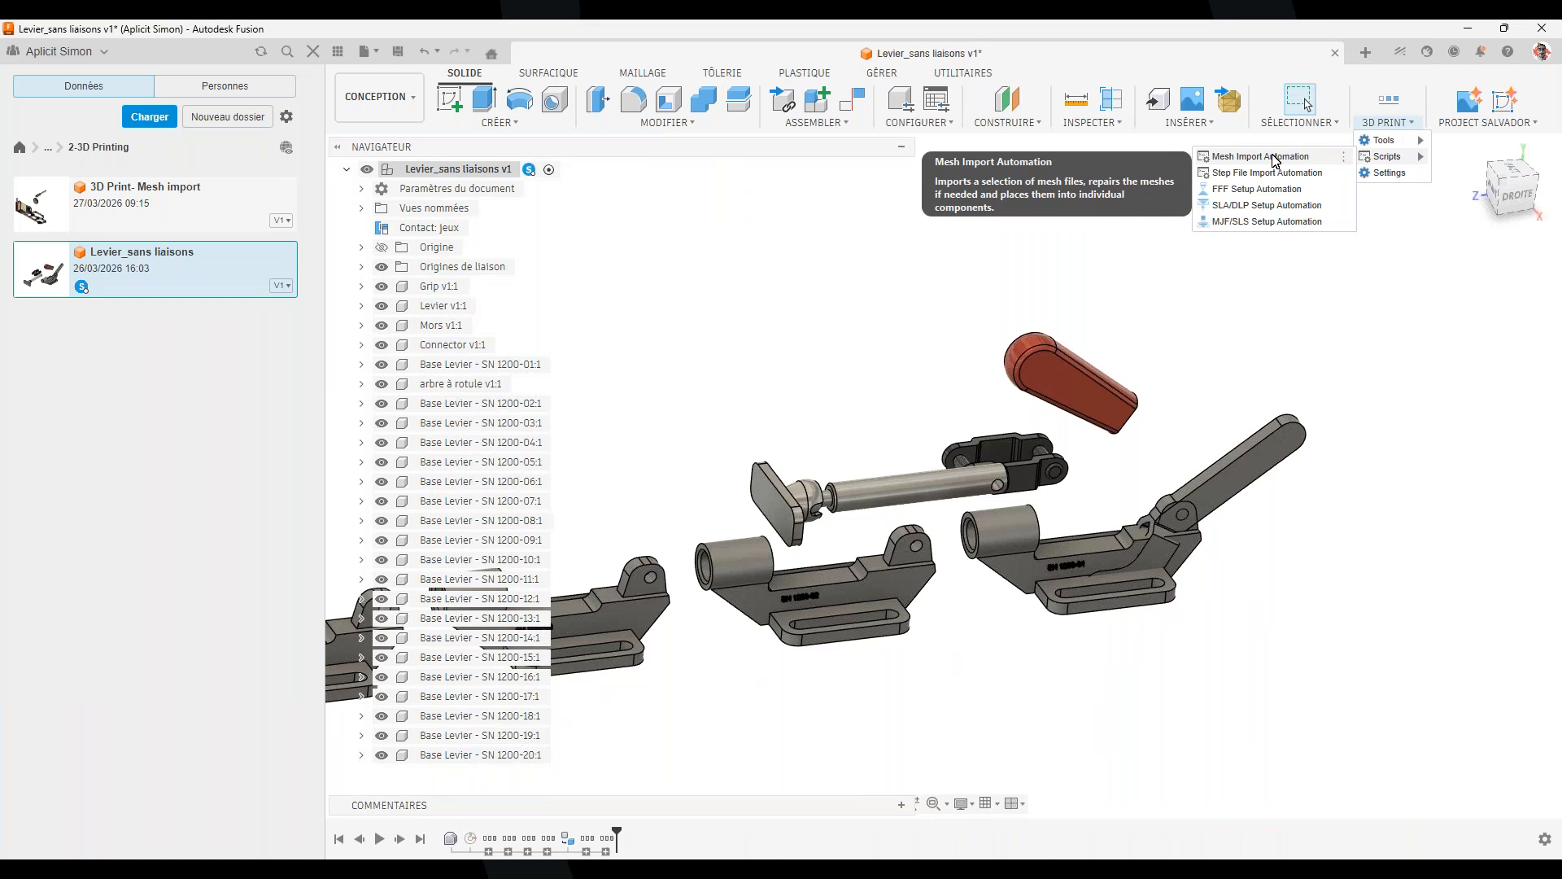
Run Mesh Import Automation on all fourteen STL files in the '2- 3D Print - Mesh Import' folder
{"action": "left_click", "coordinate": [1275, 159]}
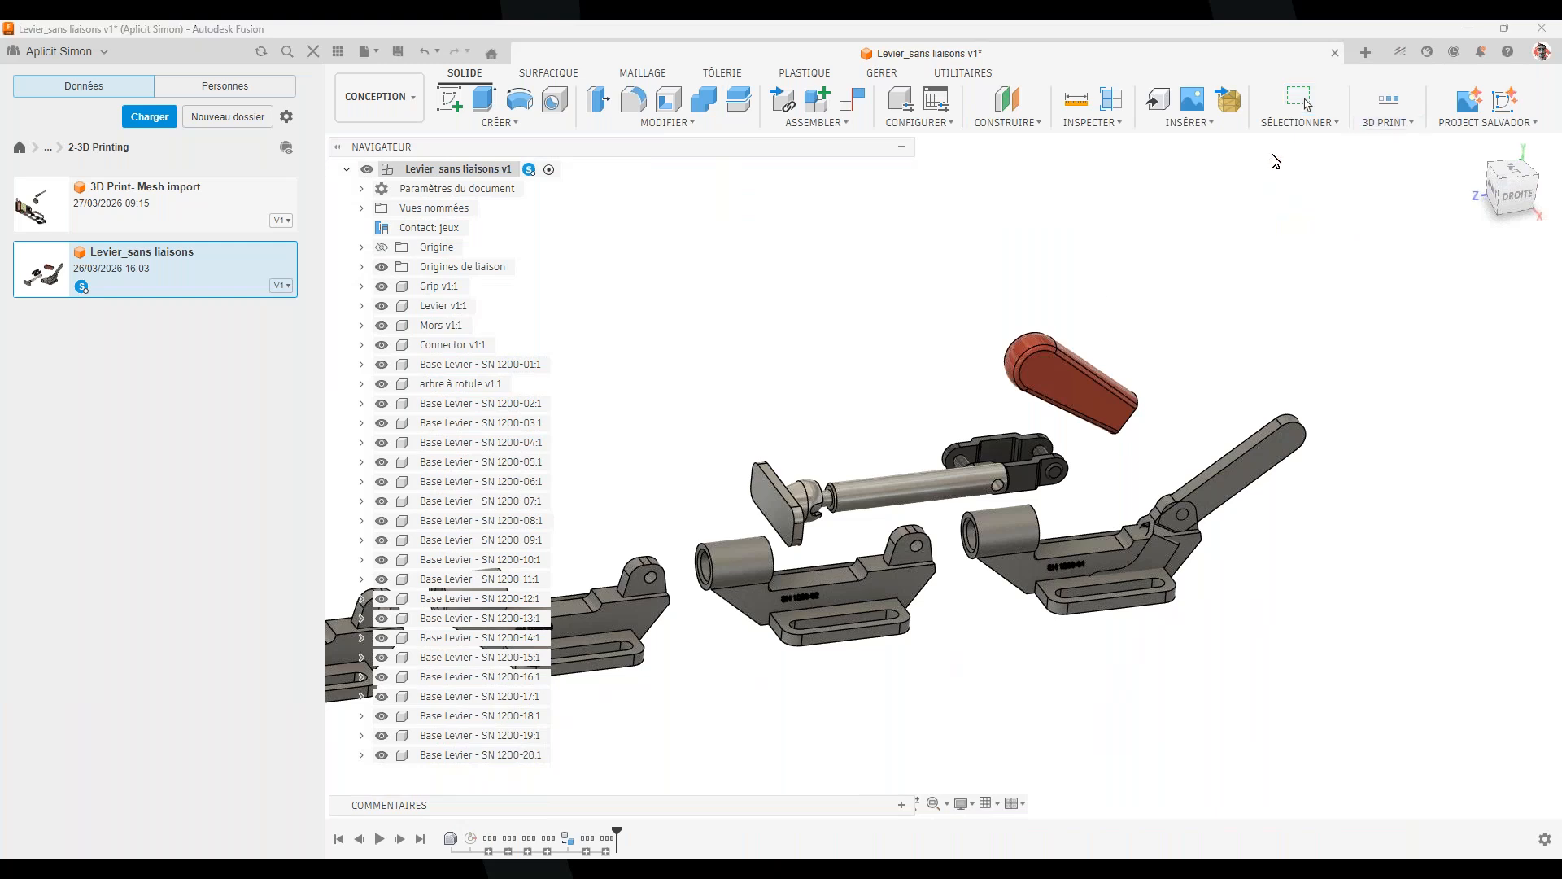
{"action": "left_click", "coordinate": [845, 457]}
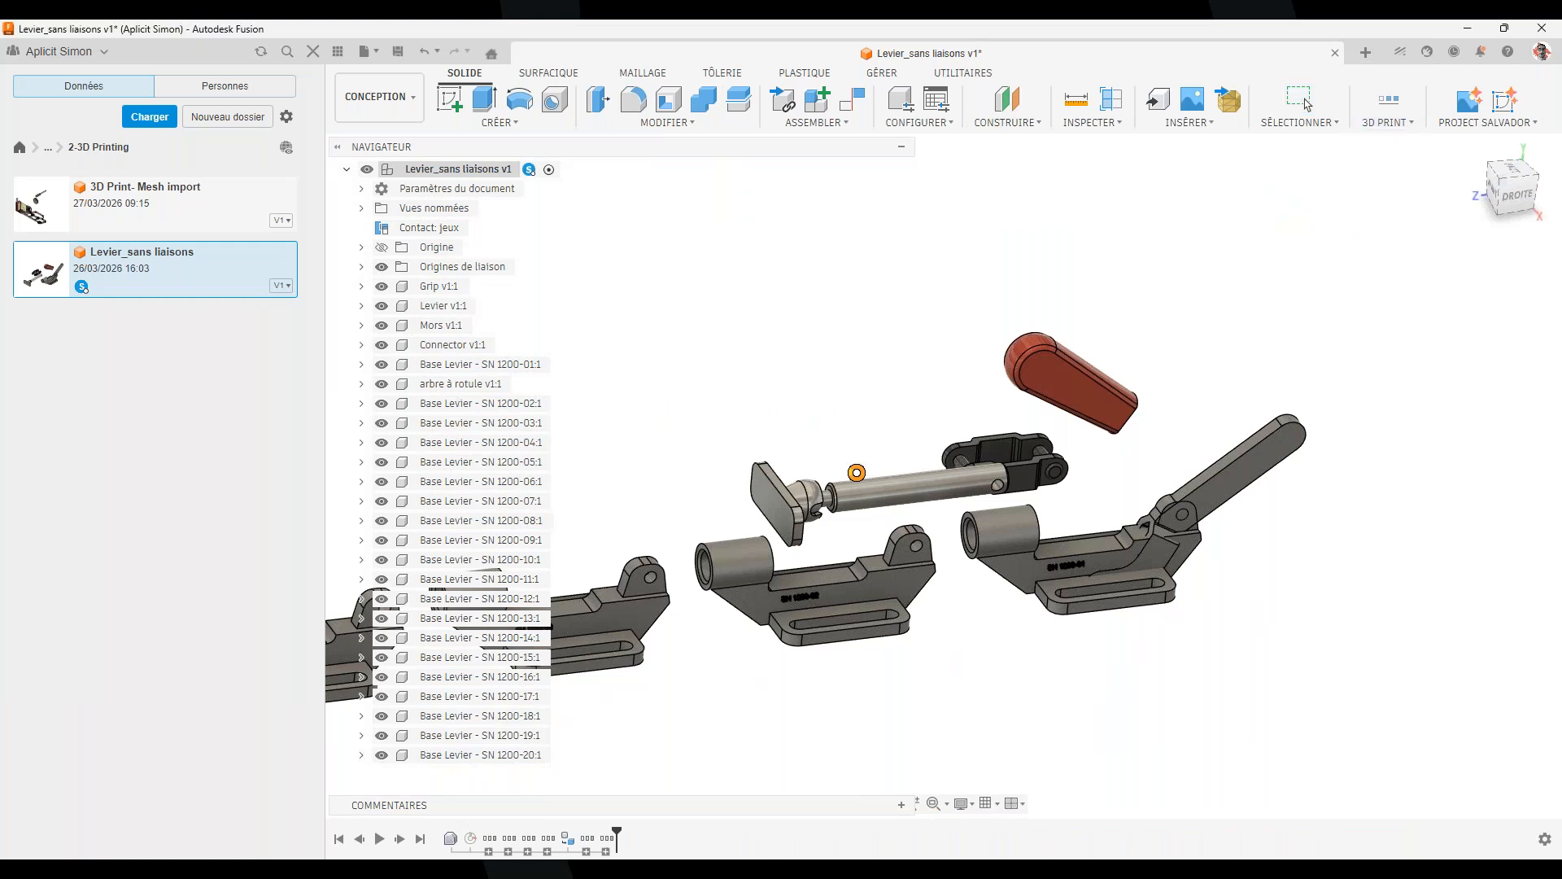
{"action": "scroll", "coordinate": [318, 523], "scroll_direction": "down", "scroll_amount": 6}
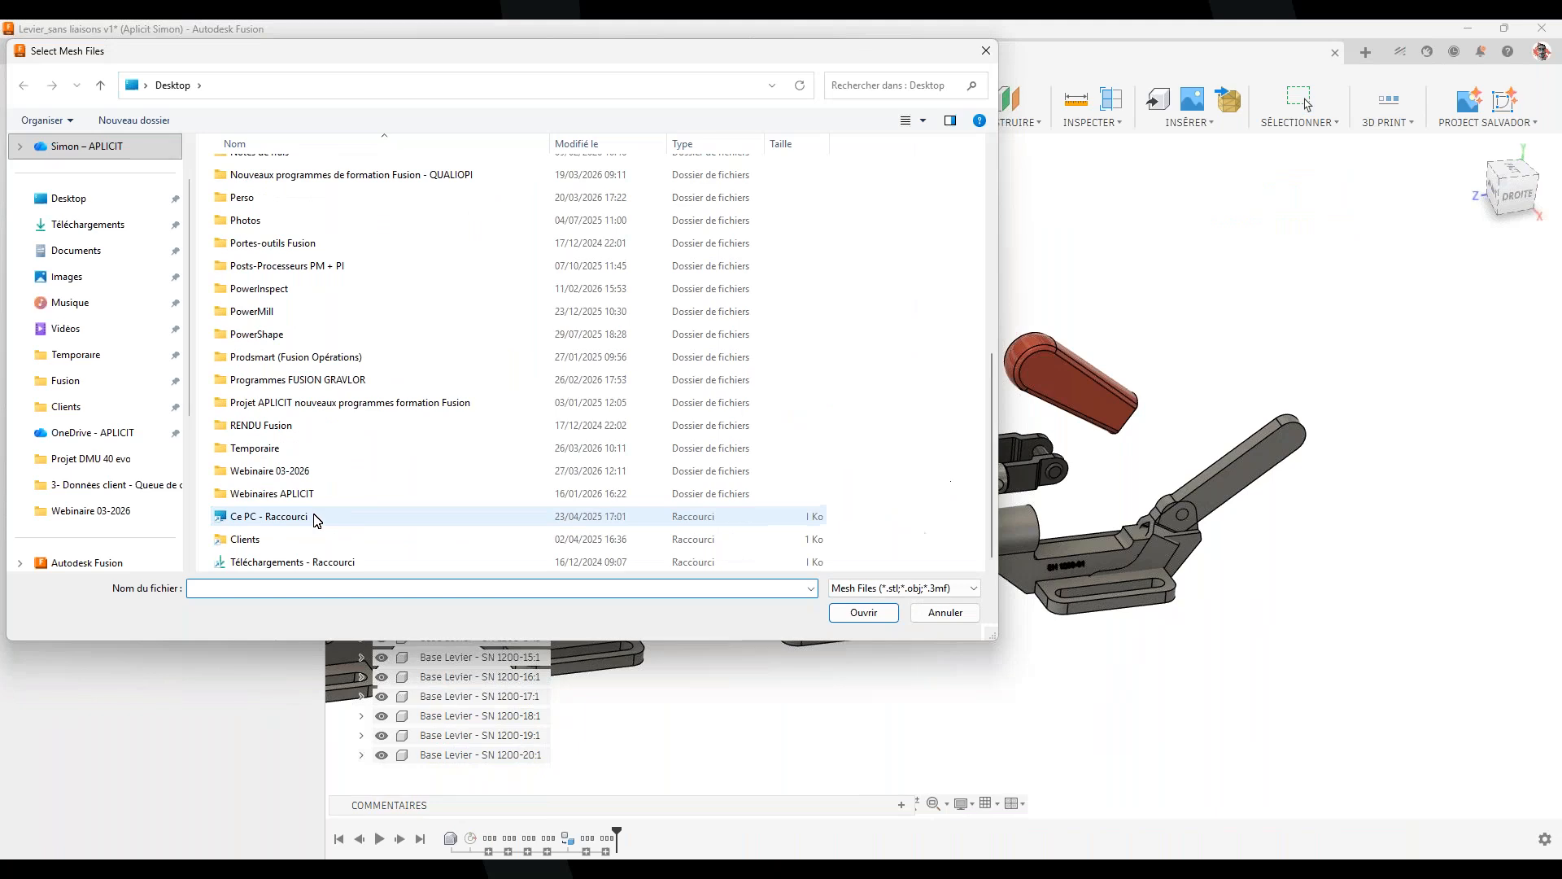
{"action": "scroll", "coordinate": [309, 517], "scroll_direction": "up", "scroll_amount": 6}
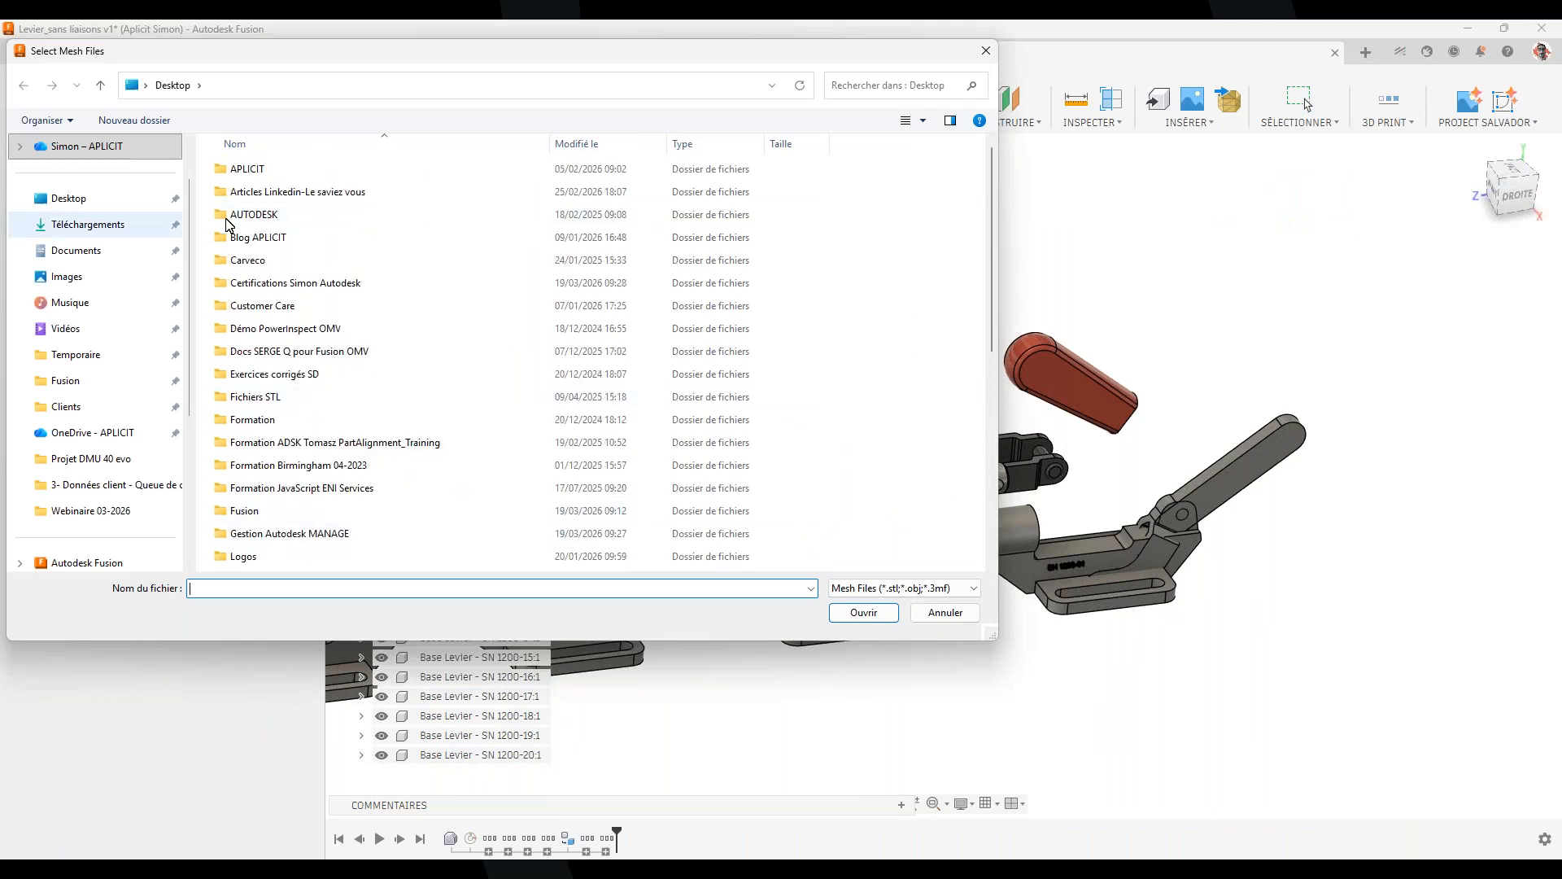
{"action": "scroll", "coordinate": [259, 474], "scroll_direction": "down", "scroll_amount": 6}
{"action": "scroll", "coordinate": [259, 474], "scroll_direction": "down", "scroll_amount": 1}
{"action": "double_click", "coordinate": [303, 470]}
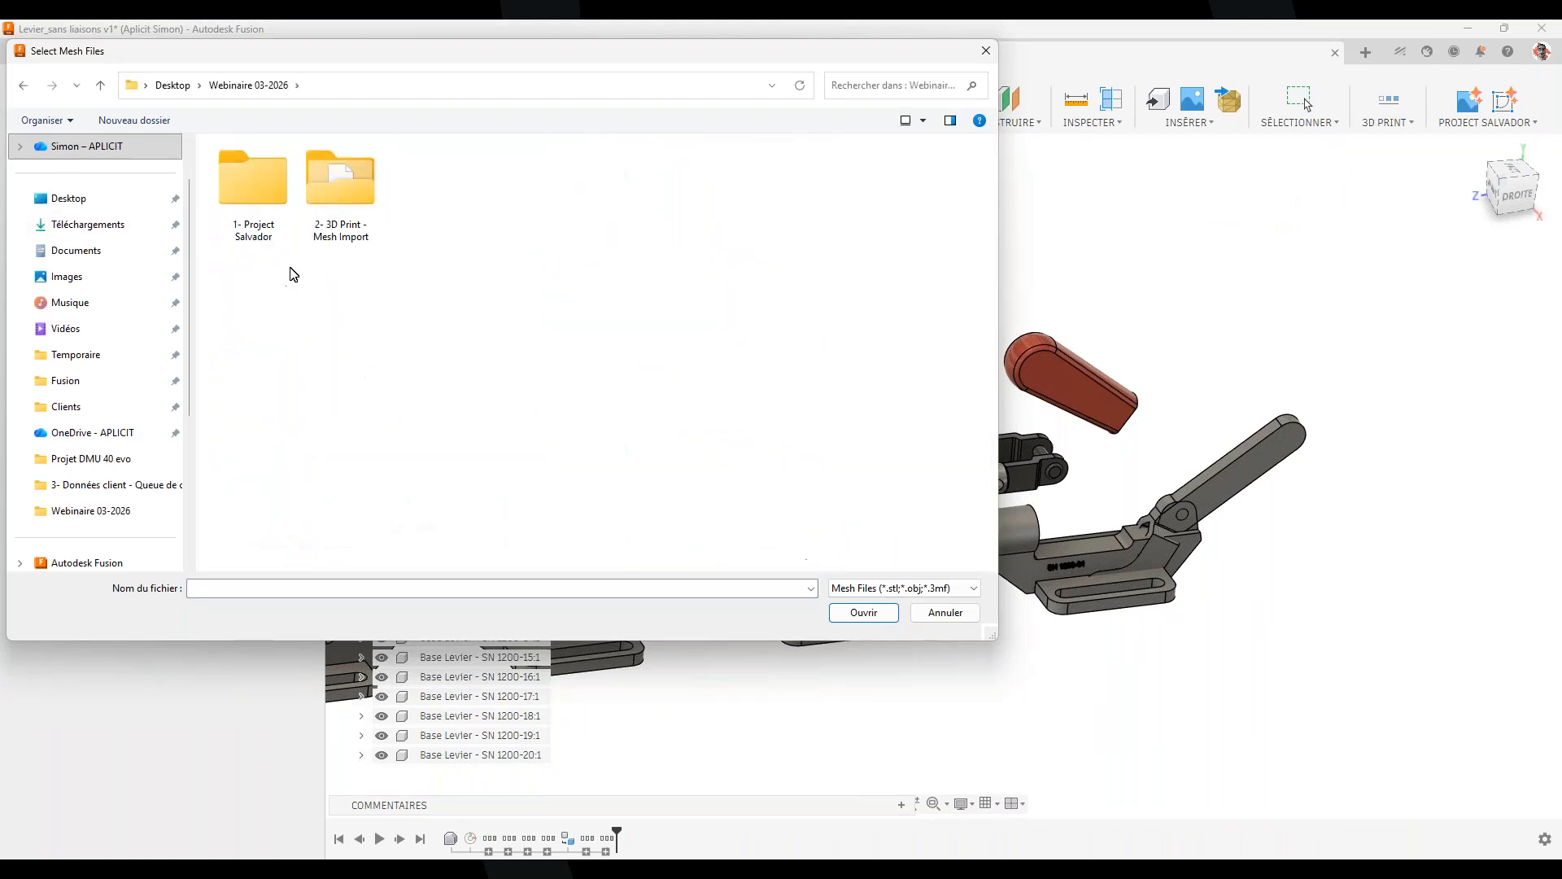
{"action": "double_click", "coordinate": [253, 183]}
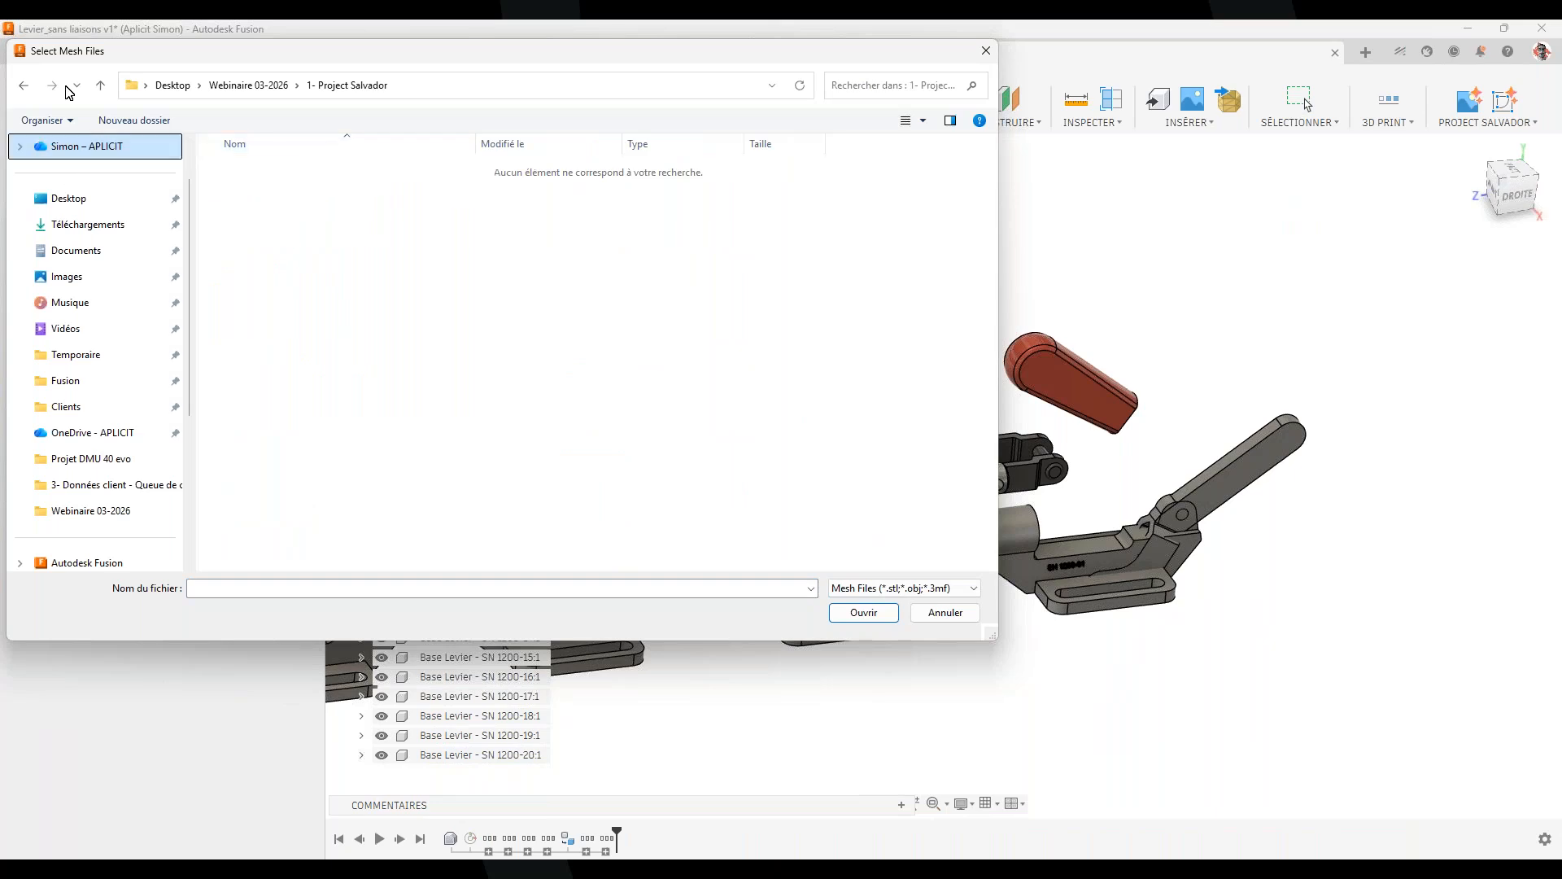
{"action": "left_click", "coordinate": [22, 85]}
{"action": "double_click", "coordinate": [349, 193]}
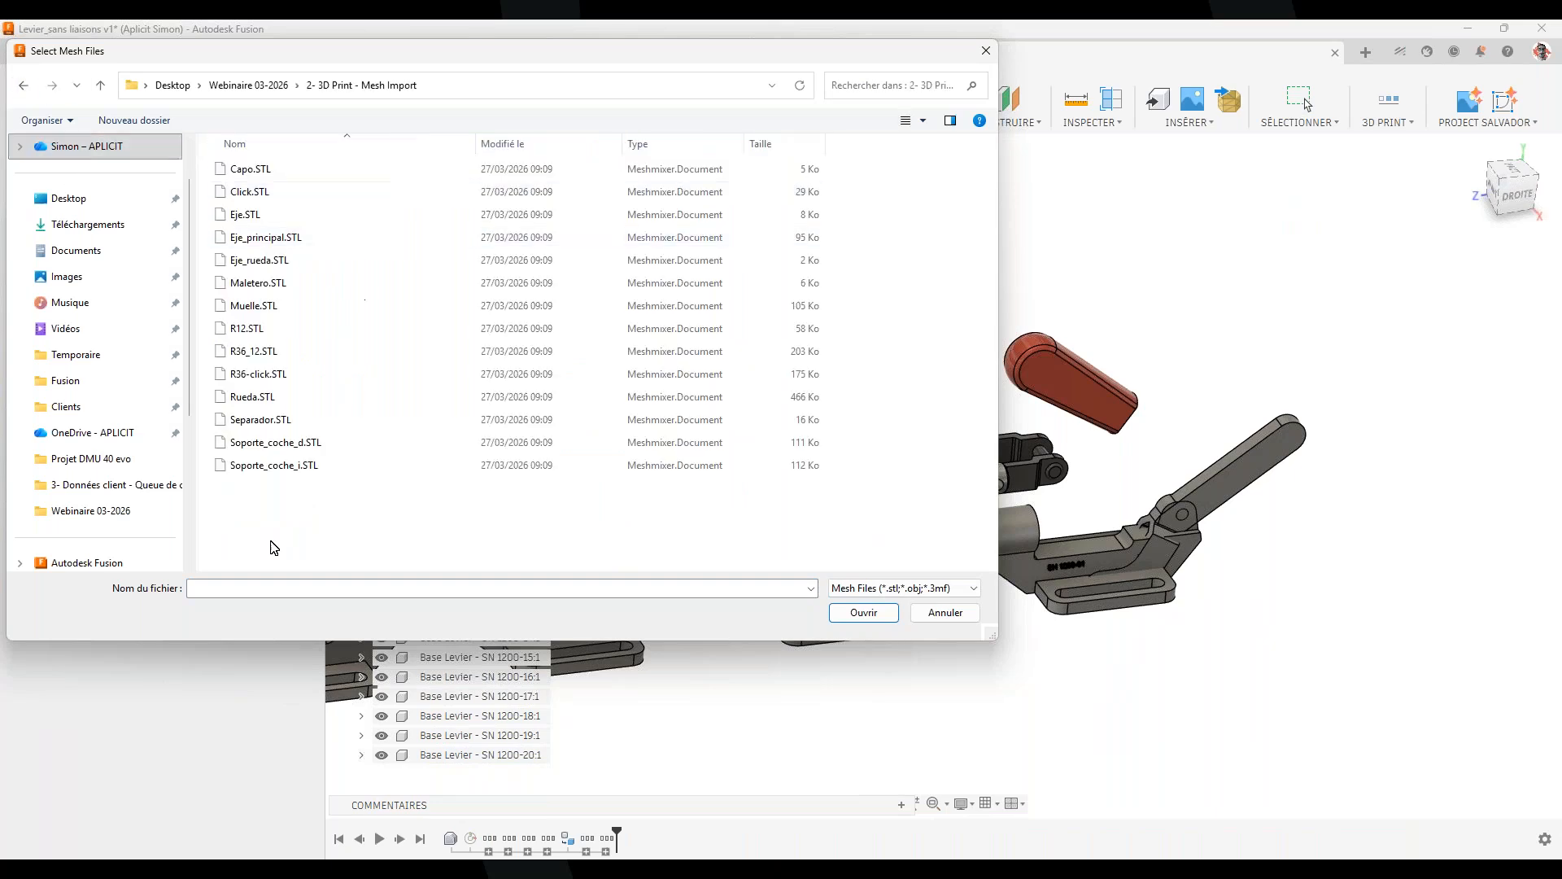
{"action": "left_click_drag", "start_coordinate": [273, 515], "coordinate": [269, 158]}
{"action": "left_click", "coordinate": [863, 612]}
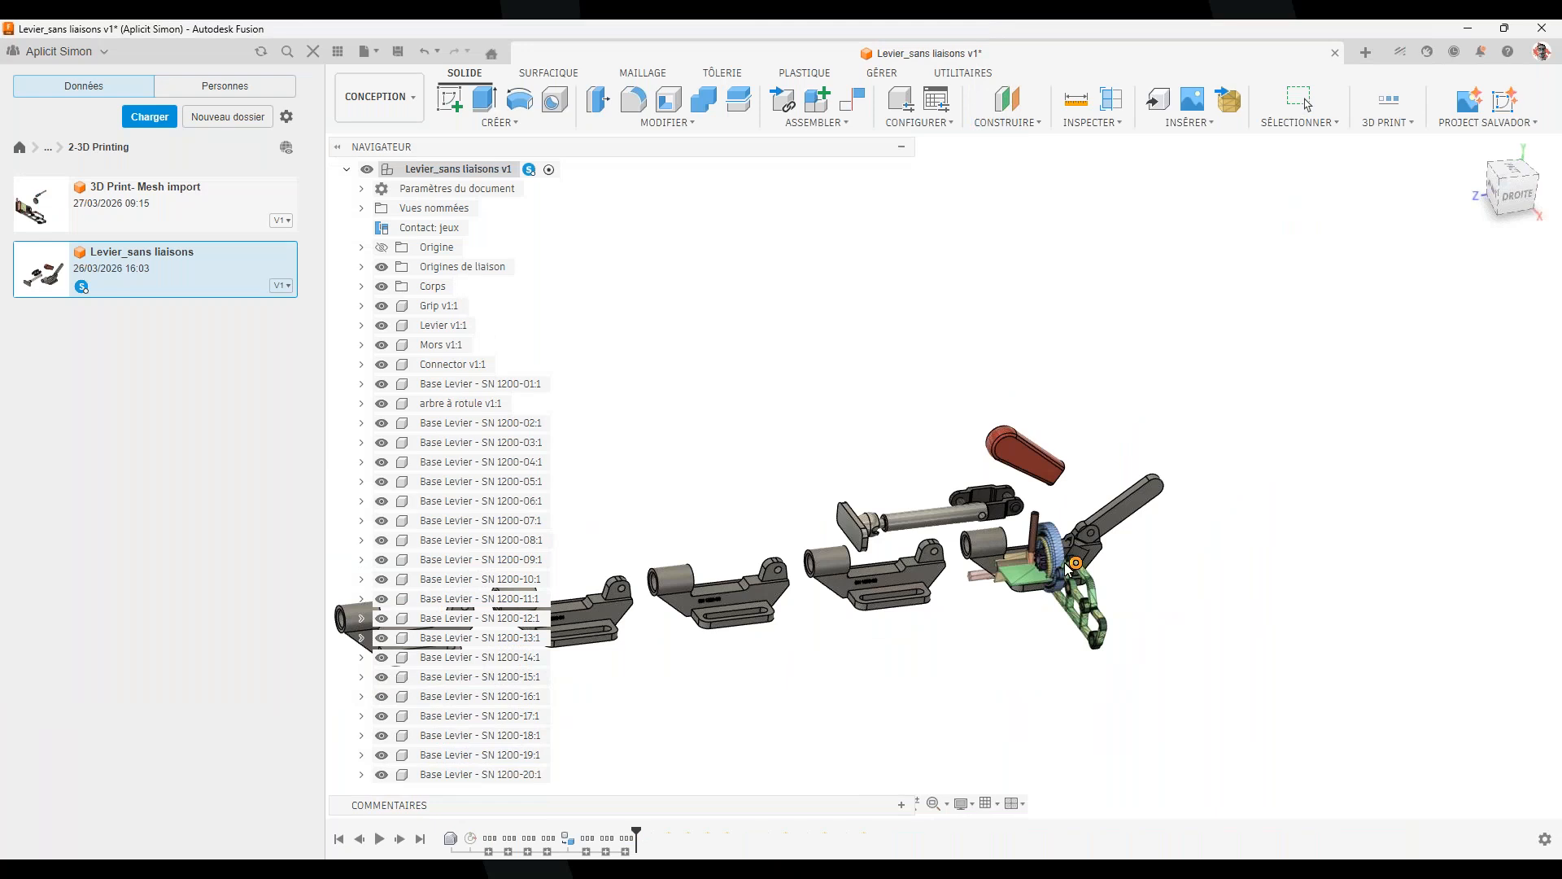
Orbit around the imported meshes and select an edge on the grey bracket
{"action": "scroll", "coordinate": [1169, 545], "scroll_direction": "up", "scroll_amount": 8}
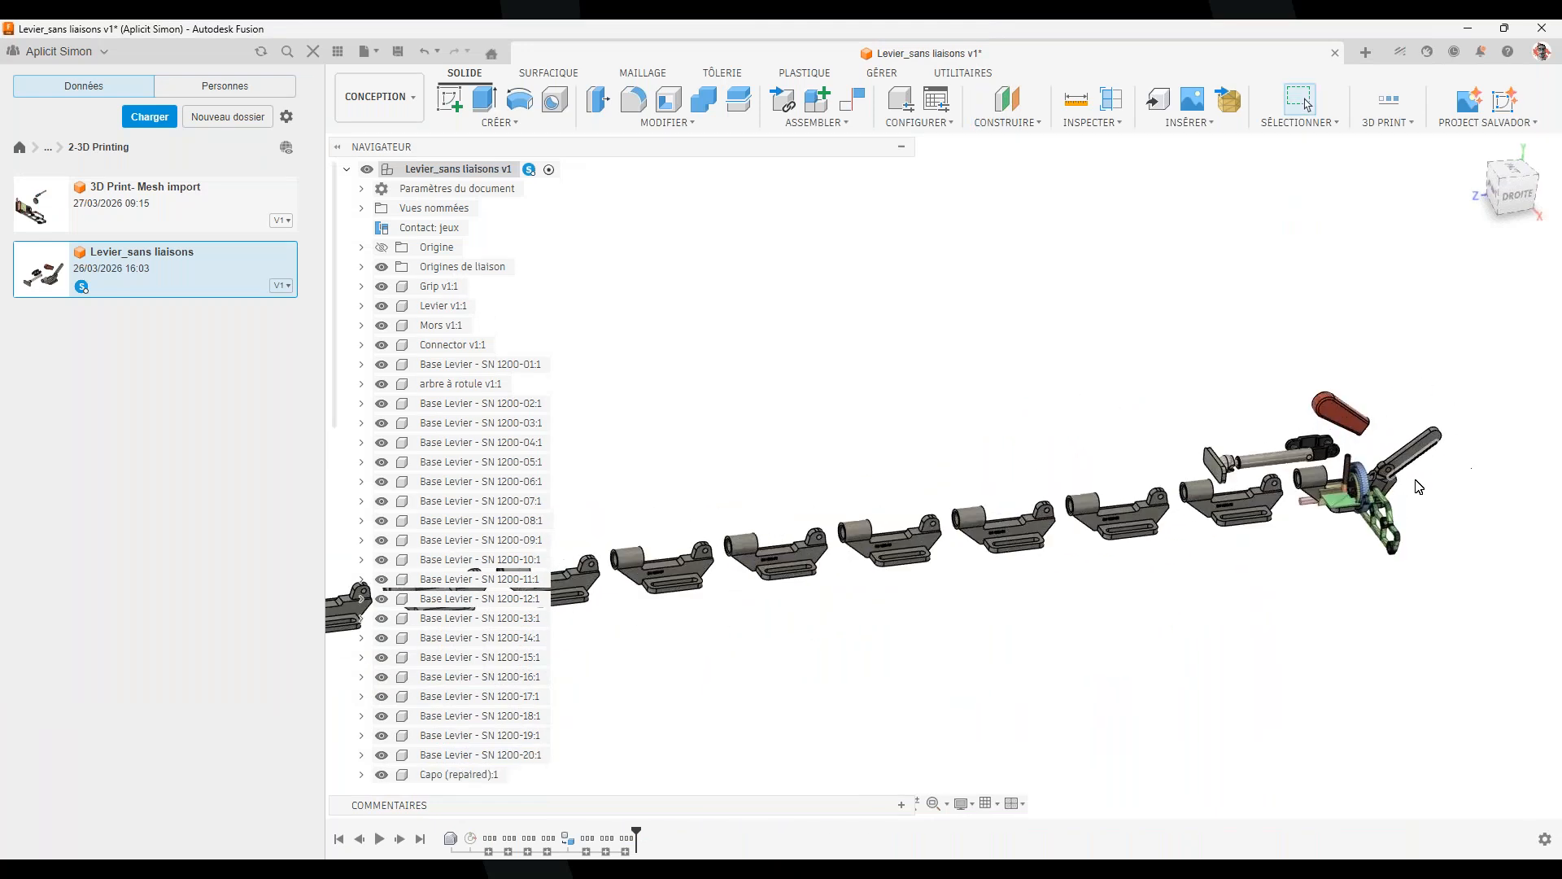
{"action": "middle_click_drag", "start_coordinate": [1386, 531], "coordinate": [985, 703], "text": "shift"}
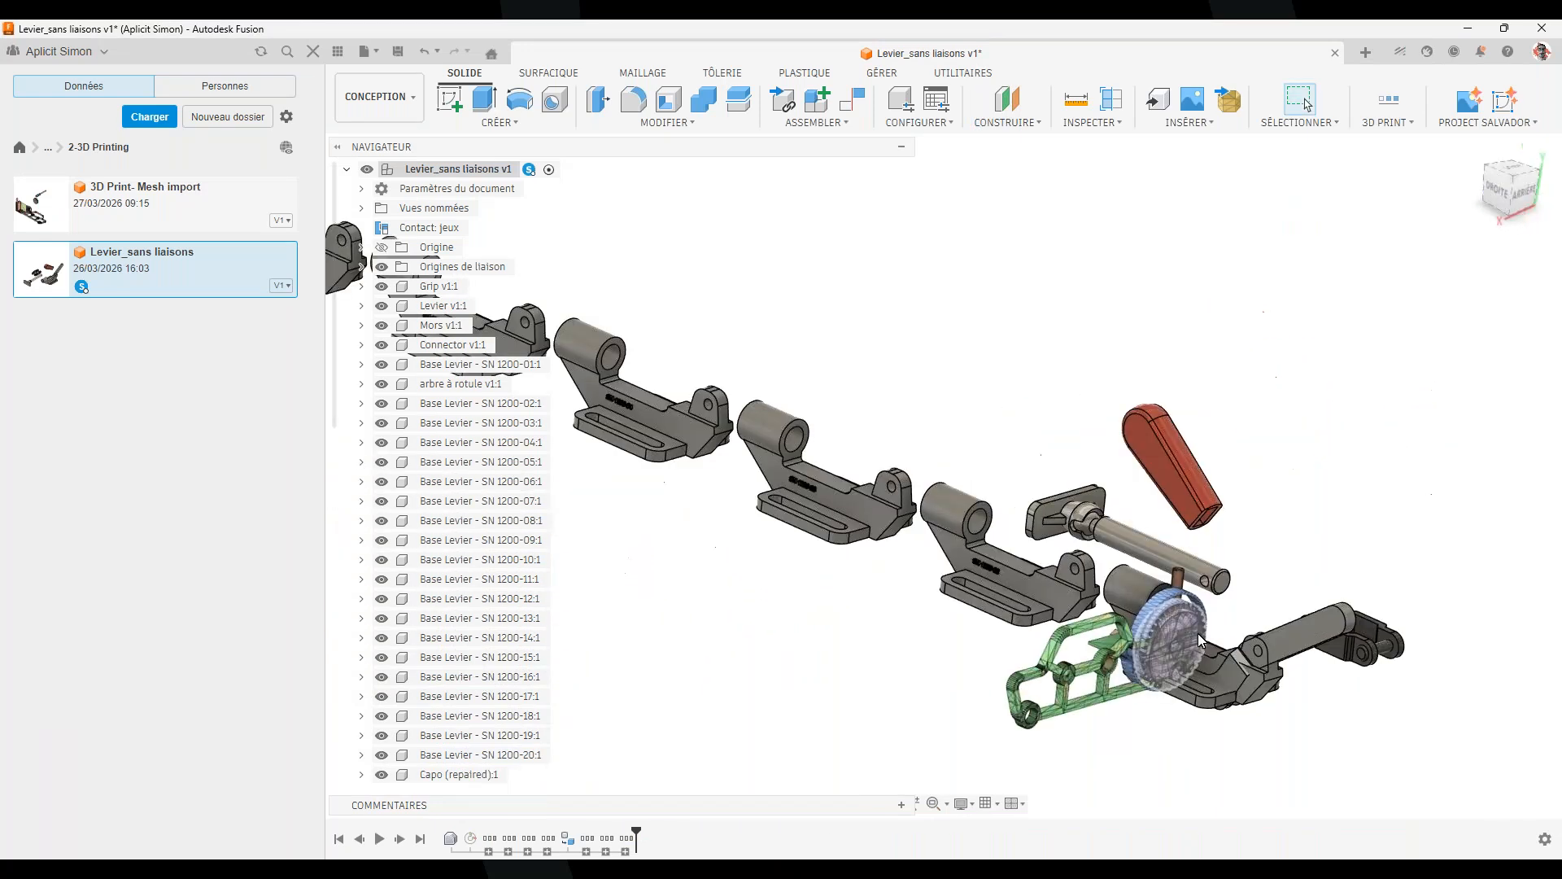
{"action": "scroll", "coordinate": [1204, 614], "scroll_direction": "up", "scroll_amount": 4}
{"action": "middle_click_drag", "start_coordinate": [1321, 651], "coordinate": [896, 363], "text": "shift"}
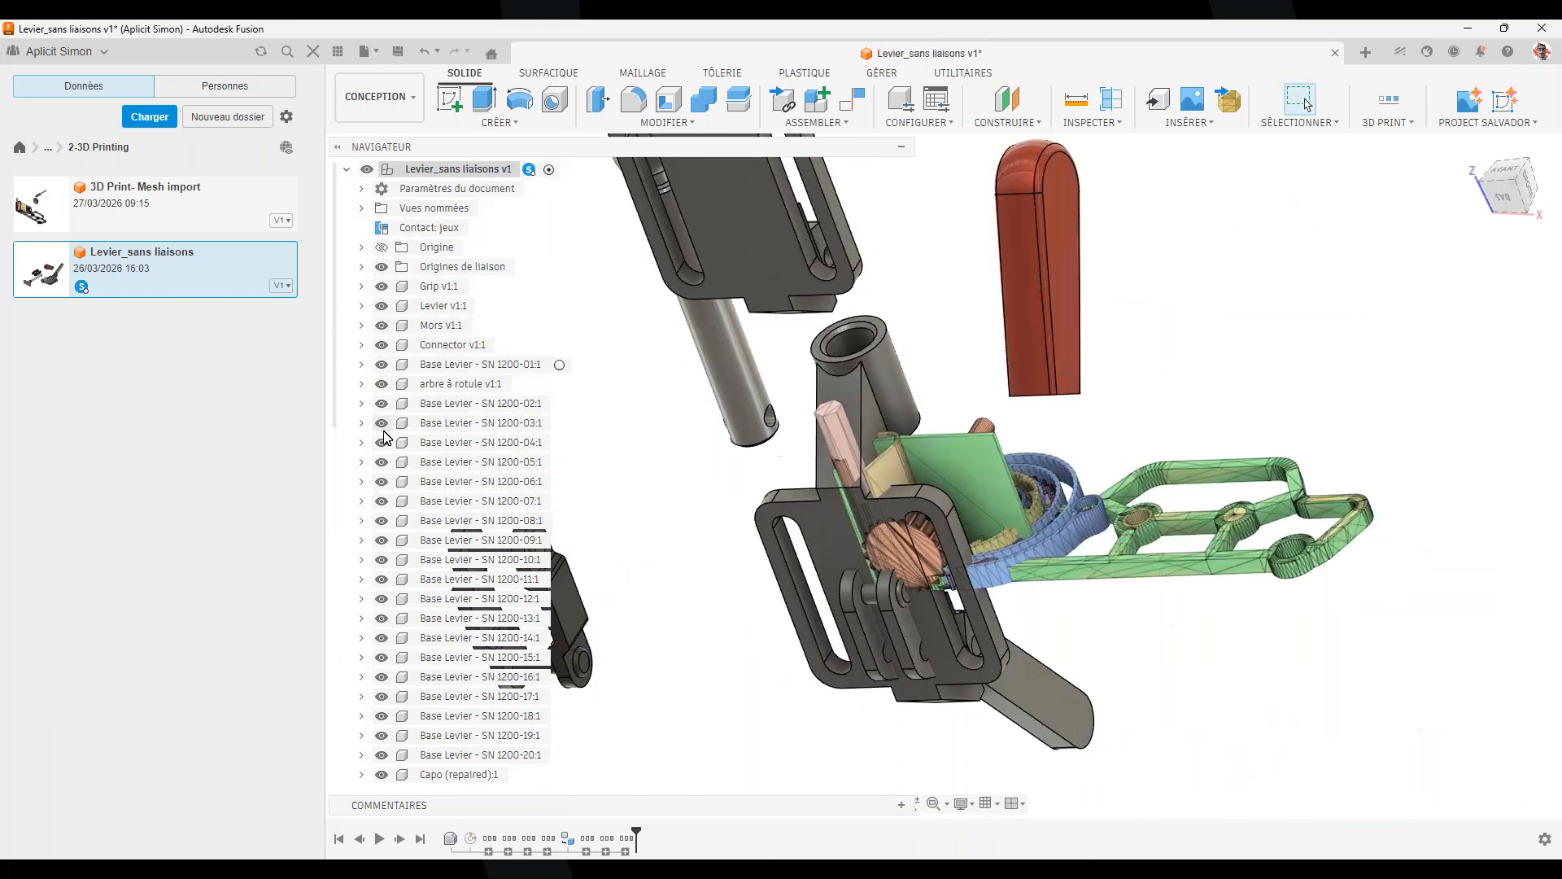
{"action": "left_click", "coordinate": [862, 626]}
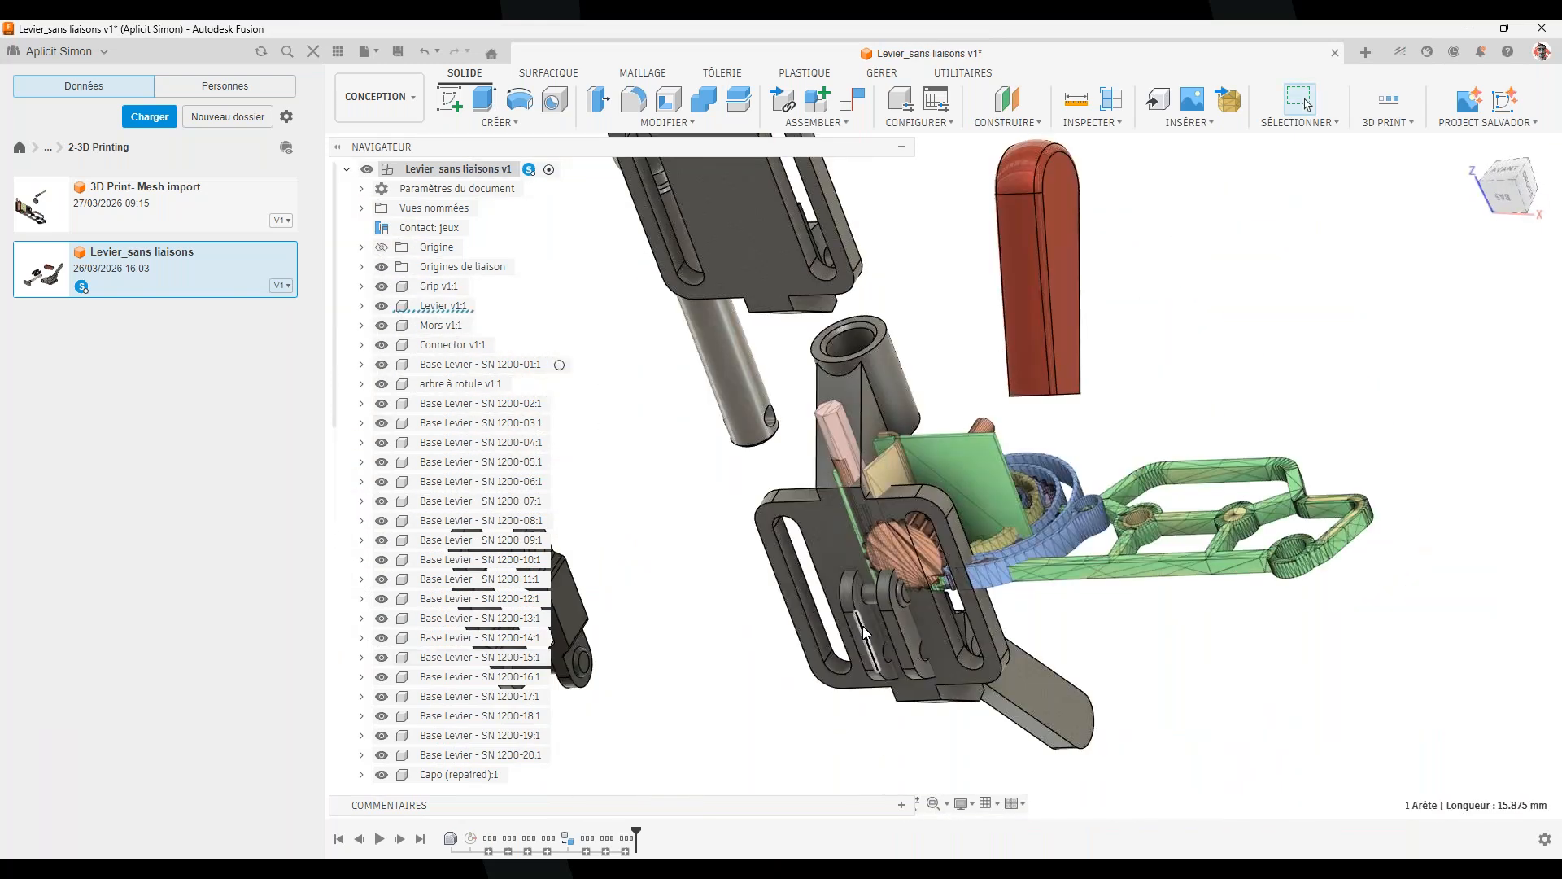
Hide Levier, Grip, Mors, Connector, Base Levier SN 1200-01 and arbre à rotule
{"action": "left_click", "coordinate": [381, 307]}
{"action": "left_click", "coordinate": [380, 288]}
{"action": "left_click", "coordinate": [380, 325]}
{"action": "left_click", "coordinate": [381, 344]}
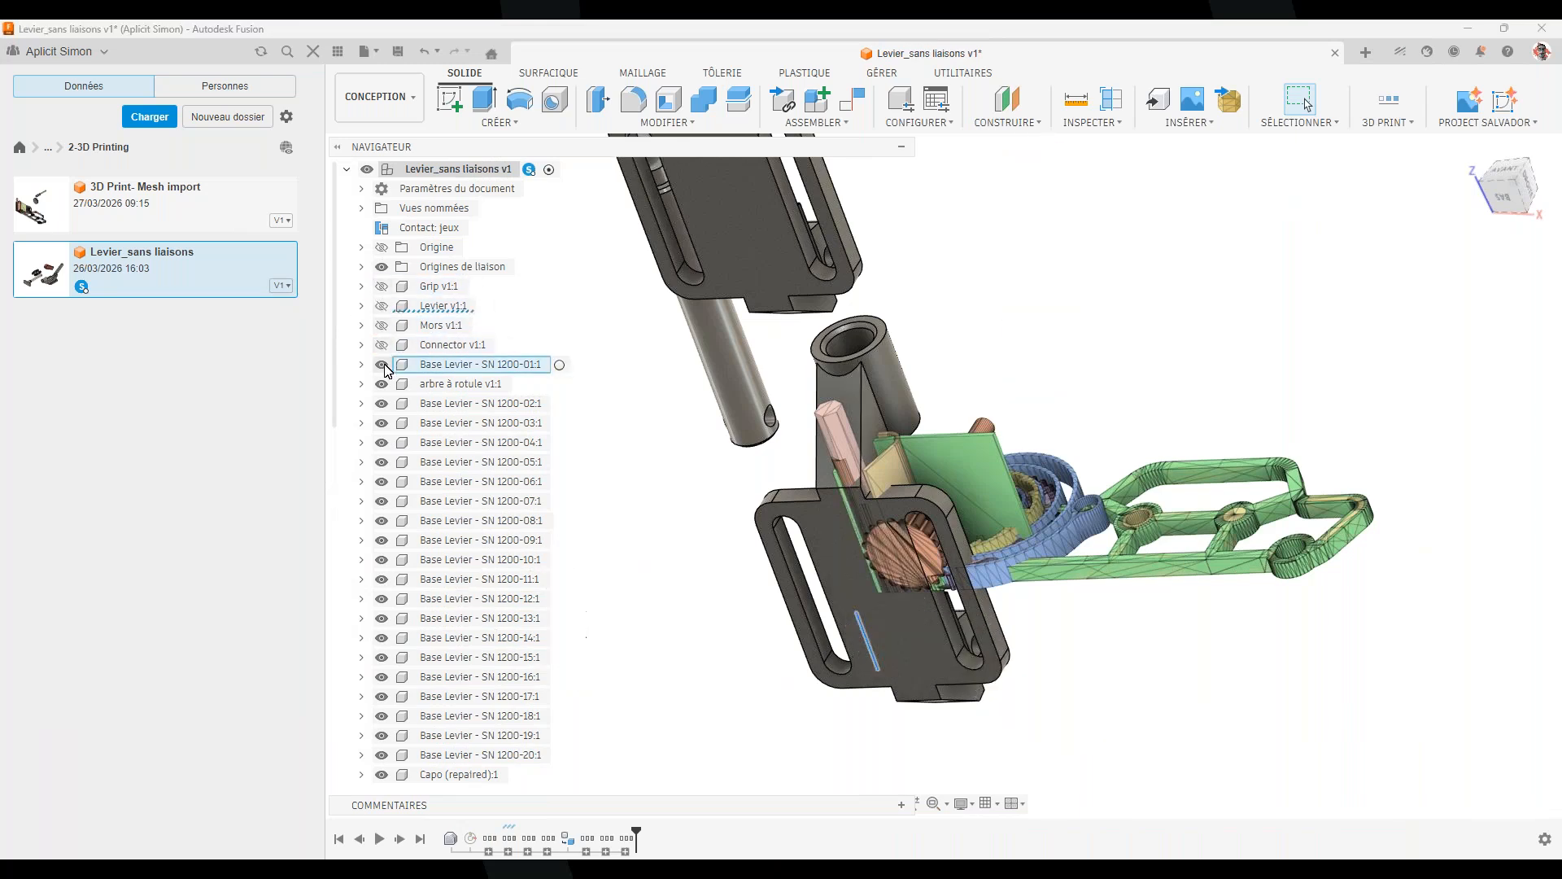
{"action": "left_click", "coordinate": [381, 364]}
{"action": "left_click", "coordinate": [382, 384]}
{"action": "middle_click_drag", "start_coordinate": [651, 634], "coordinate": [1053, 510], "text": "shift"}
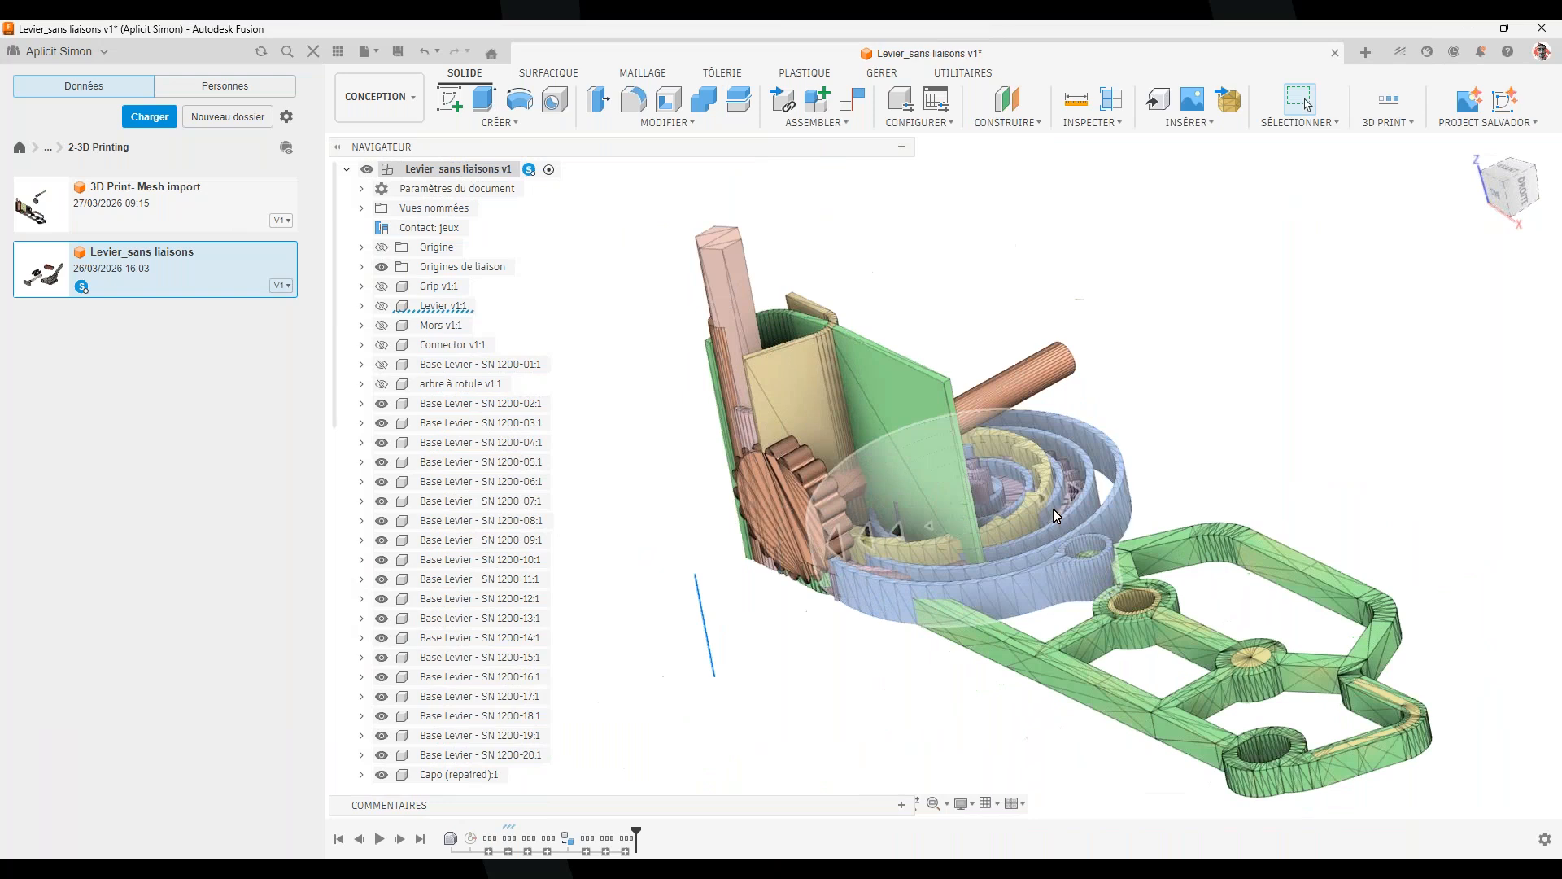
{"action": "scroll", "coordinate": [889, 368], "scroll_direction": "down", "scroll_amount": 3}
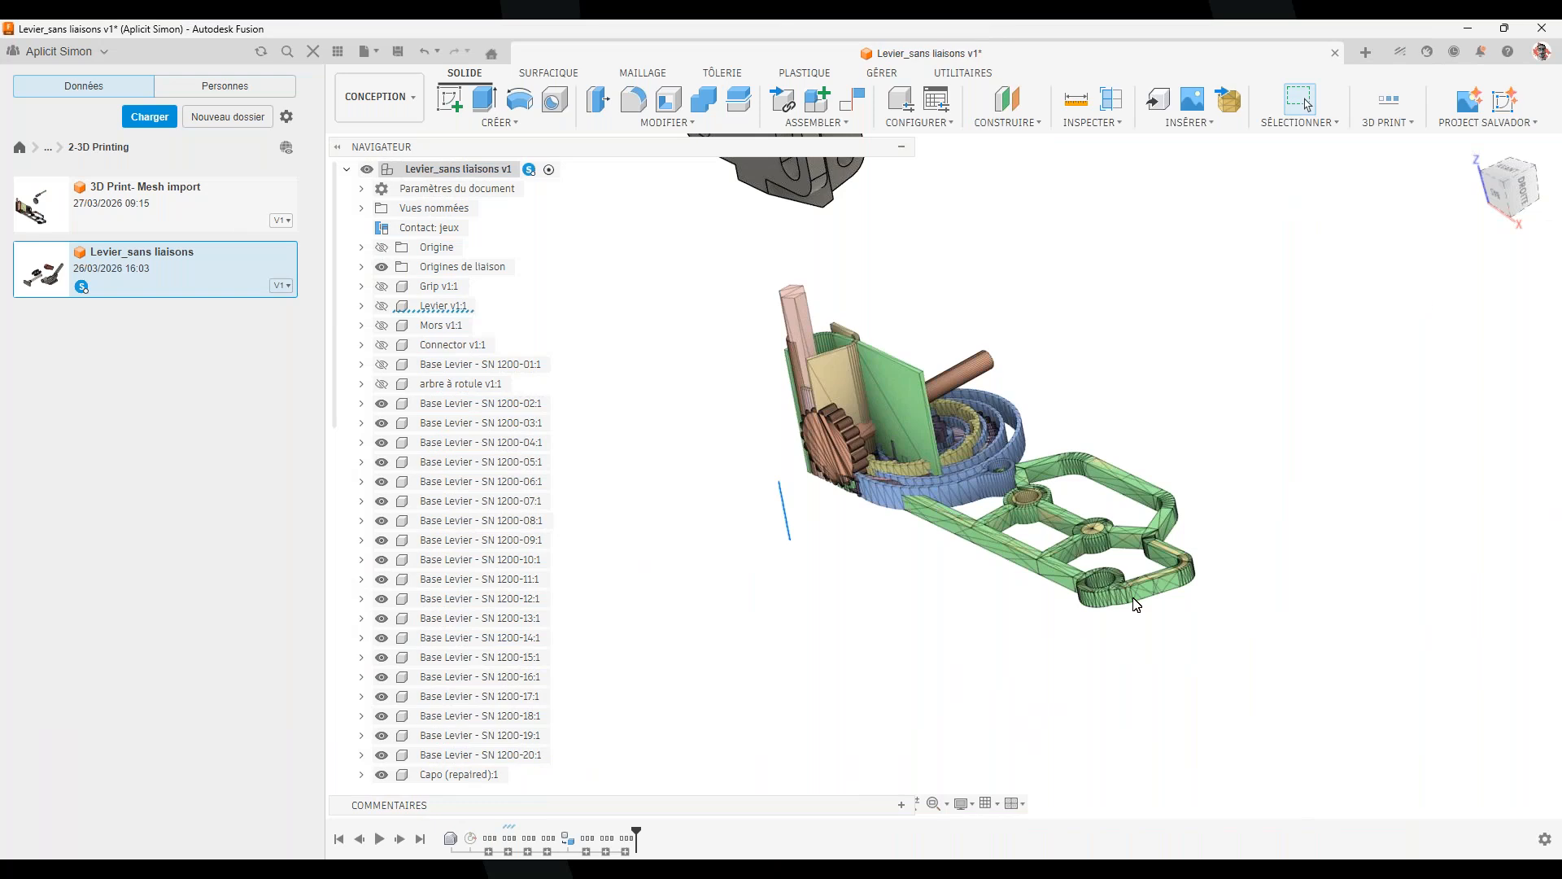
Close the lever design without saving and bring up the PowerPoint slideshow
{"action": "left_click", "coordinate": [1335, 52]}
{"action": "left_click", "coordinate": [838, 470]}
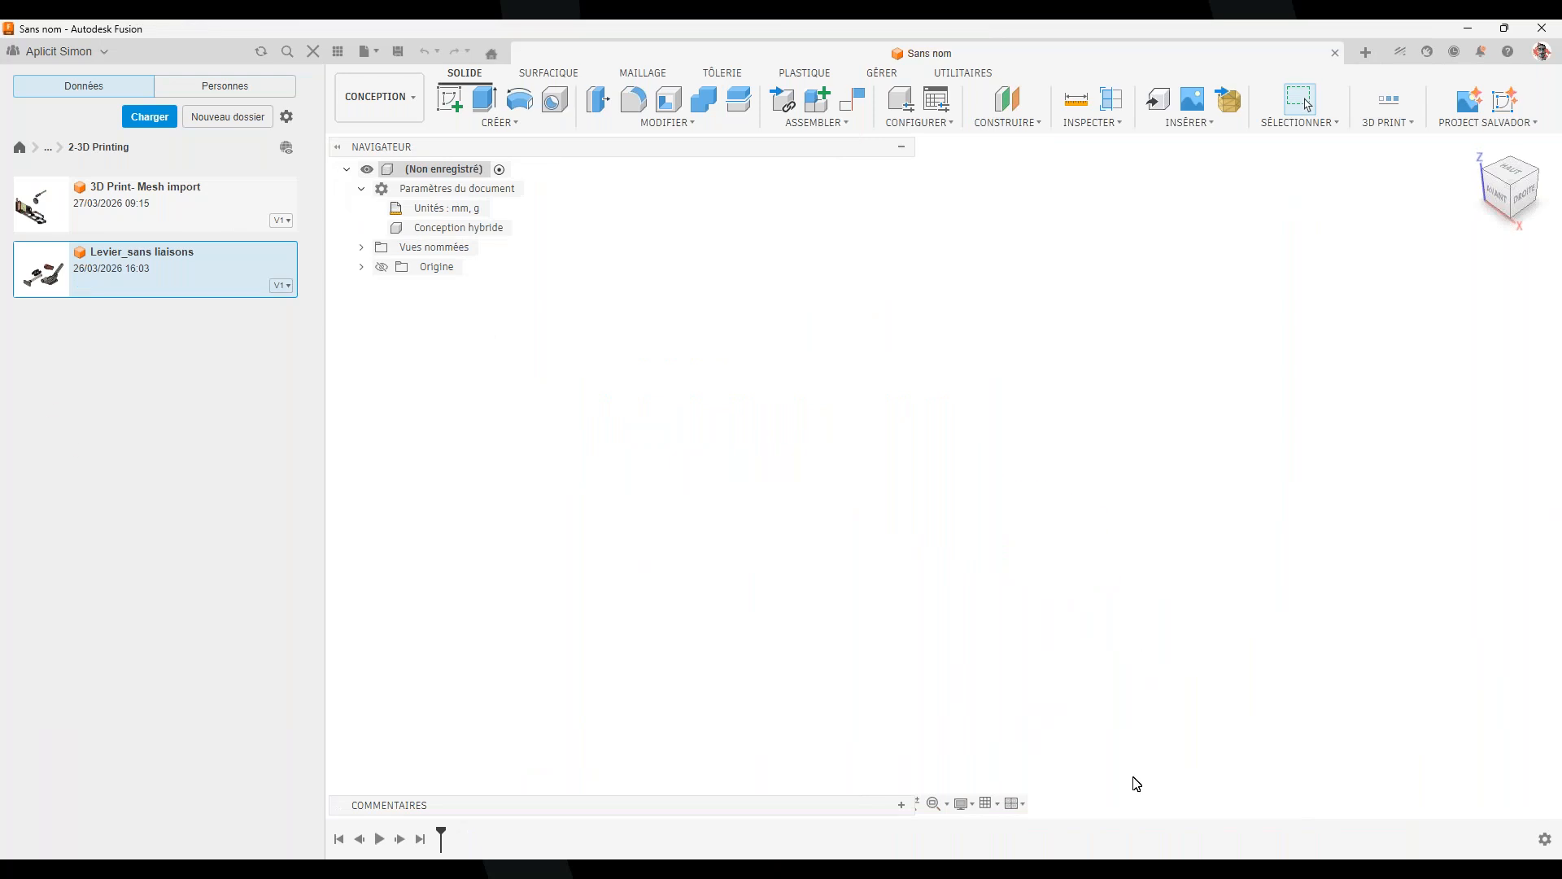
{"action": "mouse_move", "coordinate": [1134, 856]}
{"action": "left_click", "coordinate": [1163, 820]}
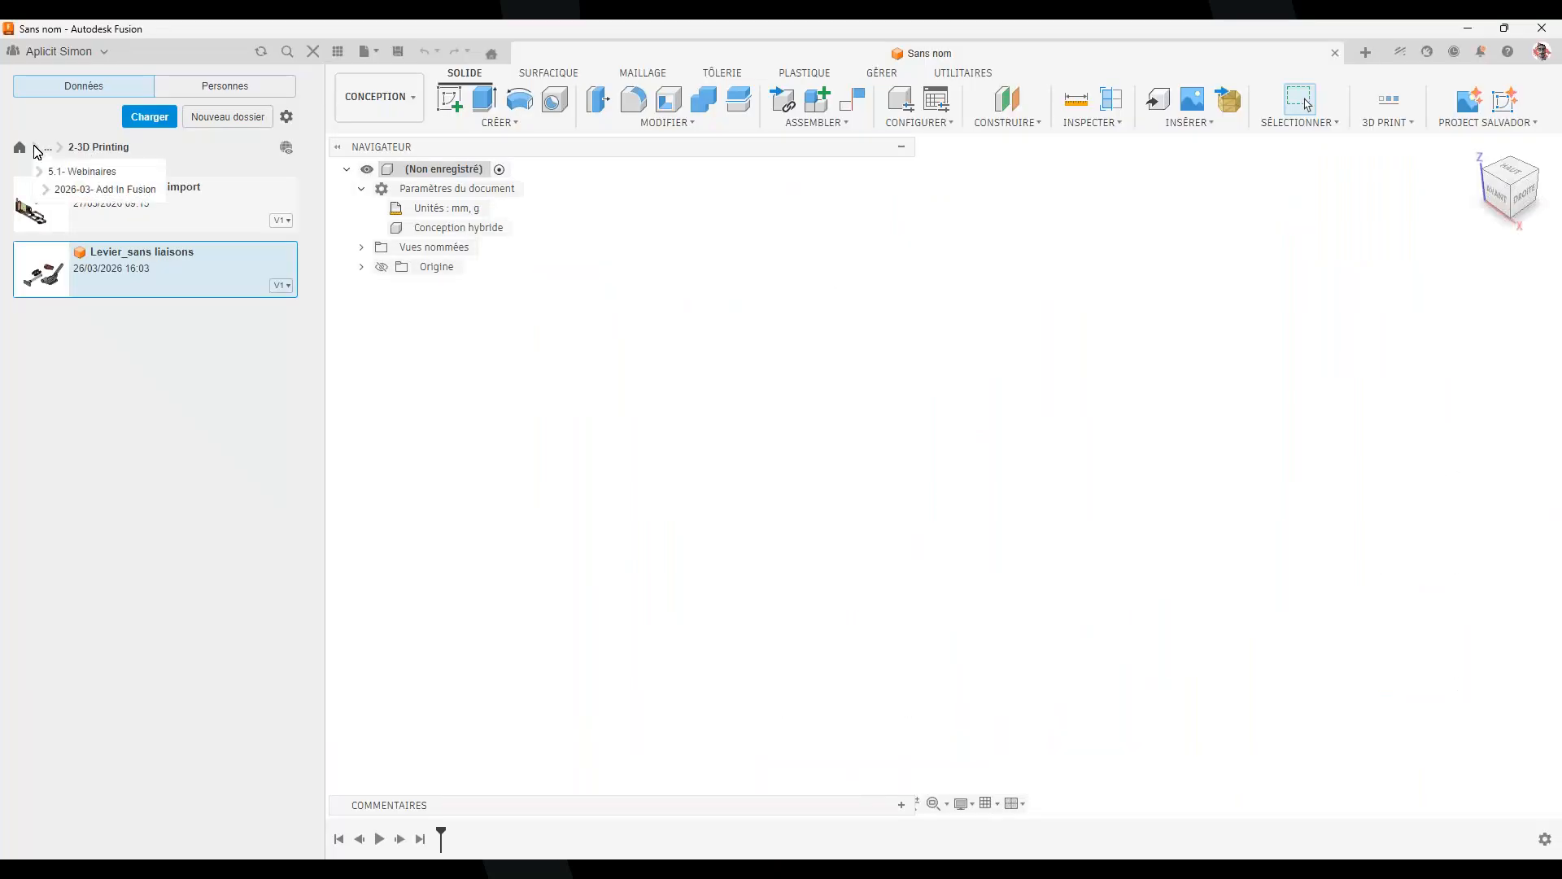
Open Démo Spur Gear from 2026-03- Add In Fusion > 3- Spur Gear, orbit it, and start a new design
{"action": "left_click", "coordinate": [48, 148]}
{"action": "left_click", "coordinate": [86, 189]}
{"action": "double_click", "coordinate": [201, 344]}
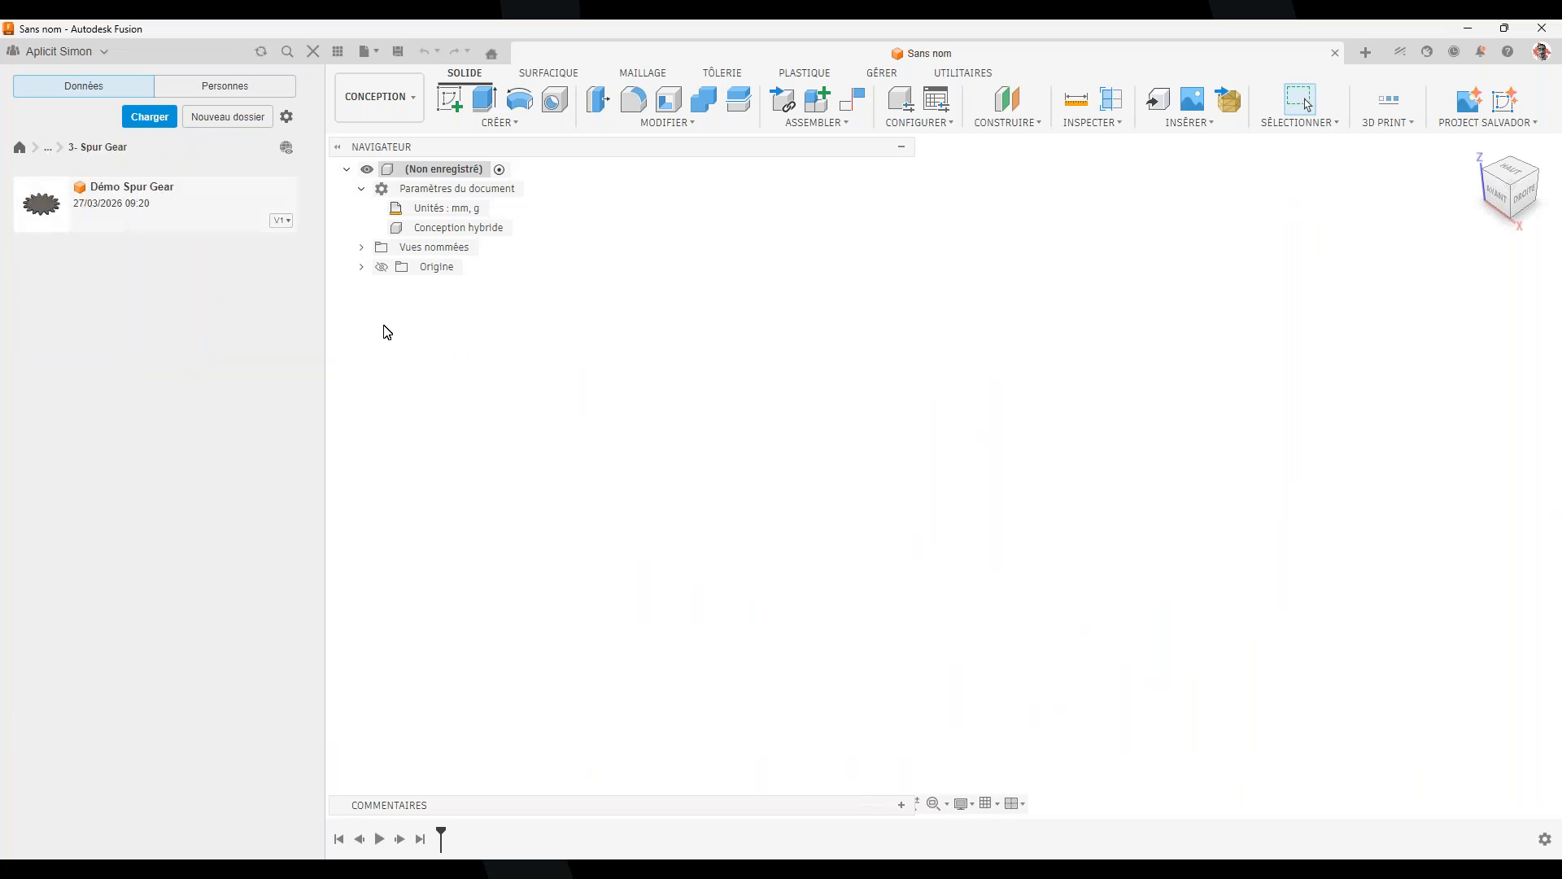
{"action": "double_click", "coordinate": [174, 193]}
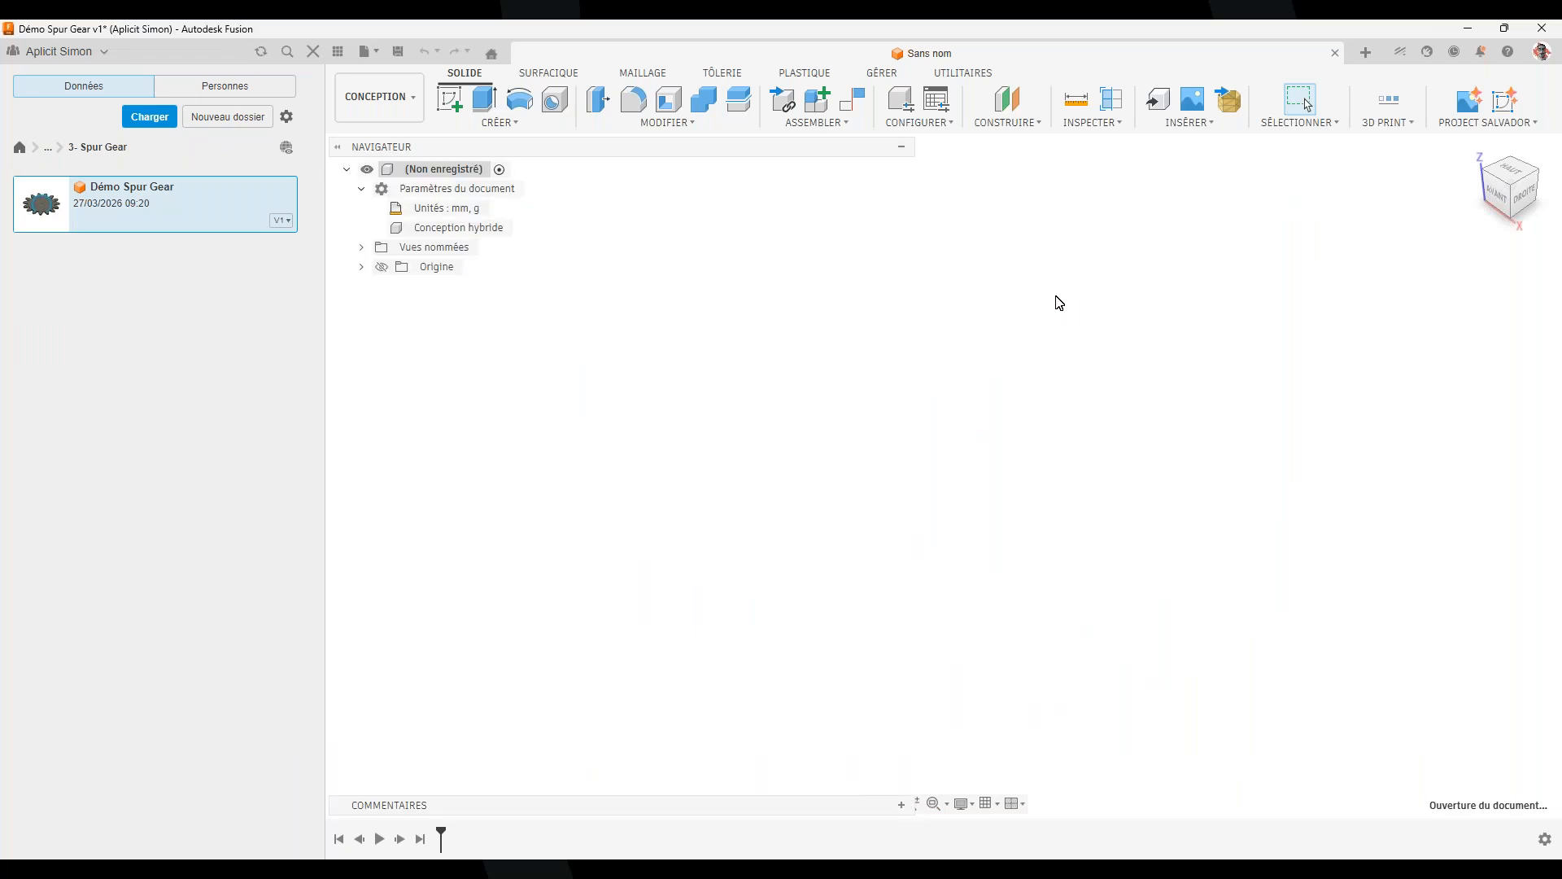
{"action": "middle_click_drag", "start_coordinate": [924, 530], "coordinate": [512, 807], "text": "shift"}
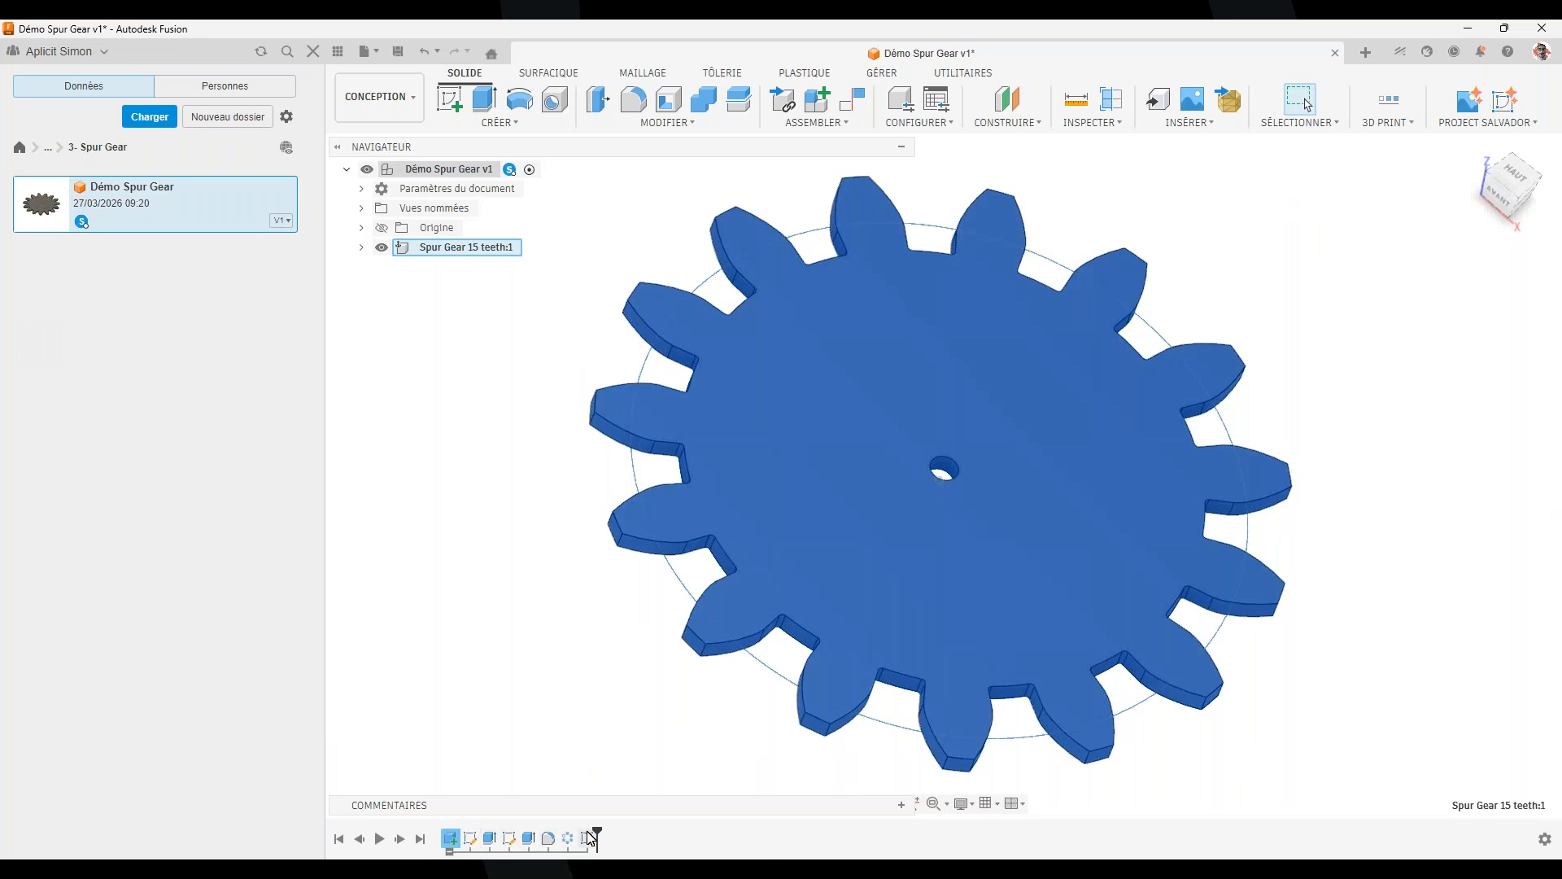
{"action": "middle_click_drag", "start_coordinate": [929, 622], "coordinate": [1075, 546], "text": "shift"}
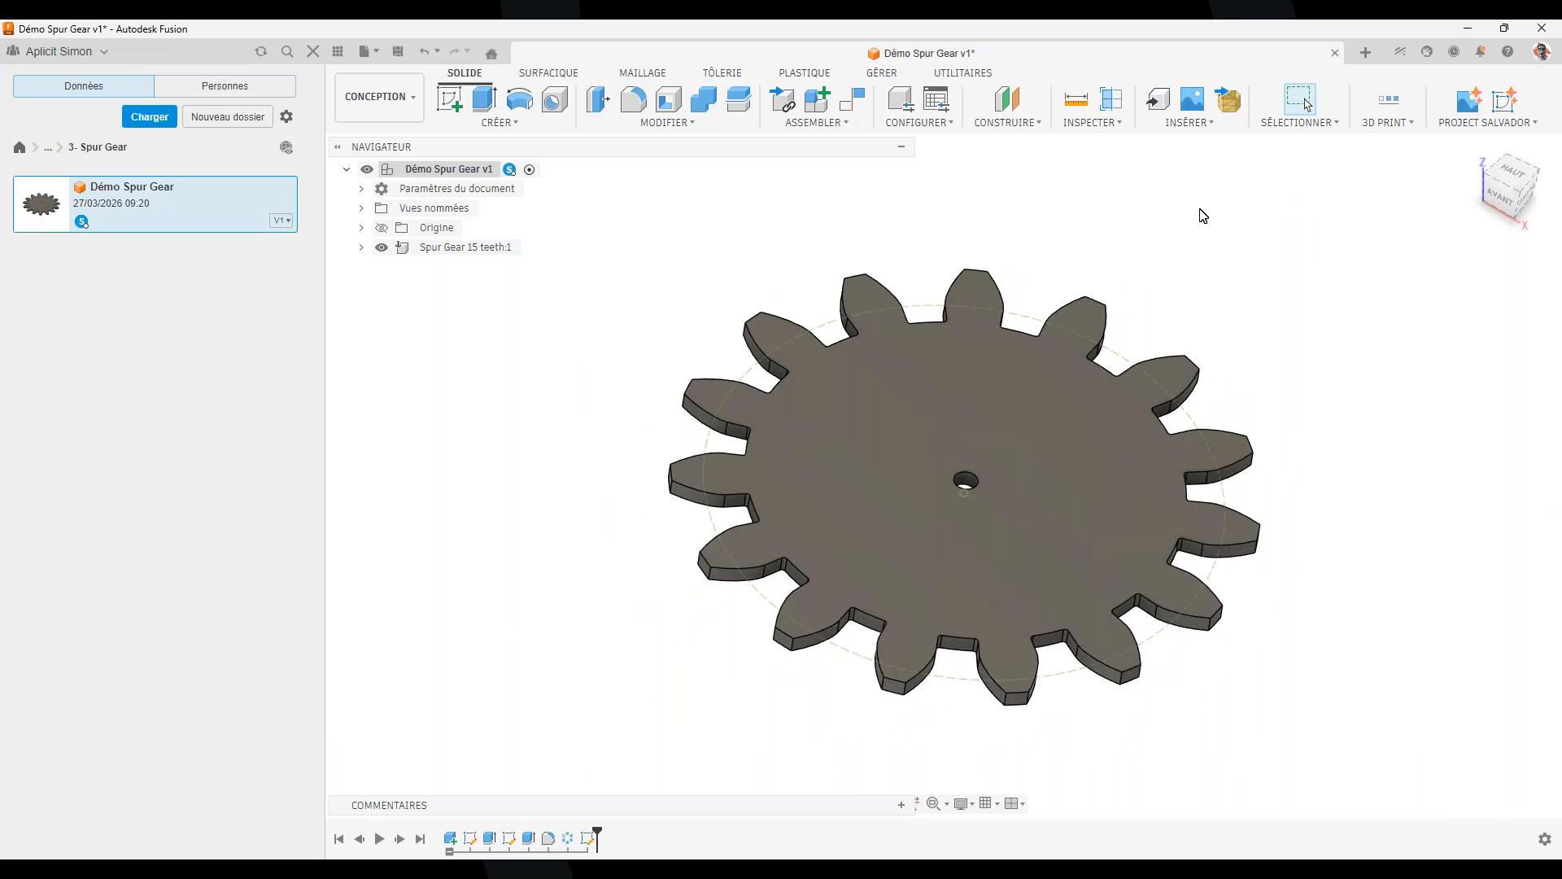
{"action": "left_click", "coordinate": [1366, 69]}
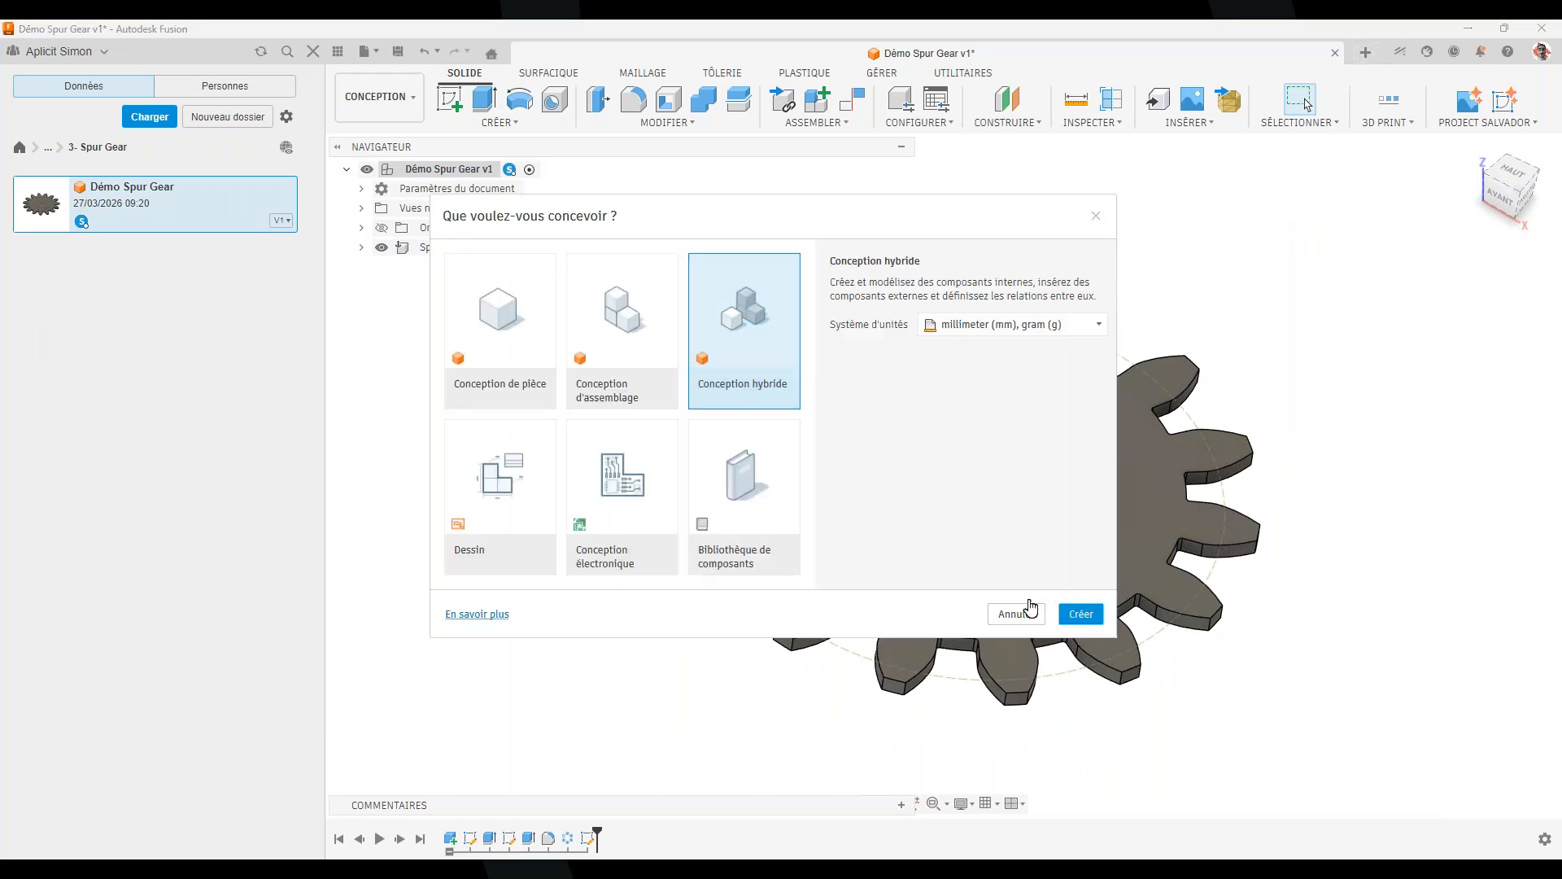
In a new hybrid design, launch Spur Gear, name the part Test webinaire and keep the Metric standard
{"action": "left_click", "coordinate": [1074, 612]}
{"action": "left_click", "coordinate": [499, 122]}
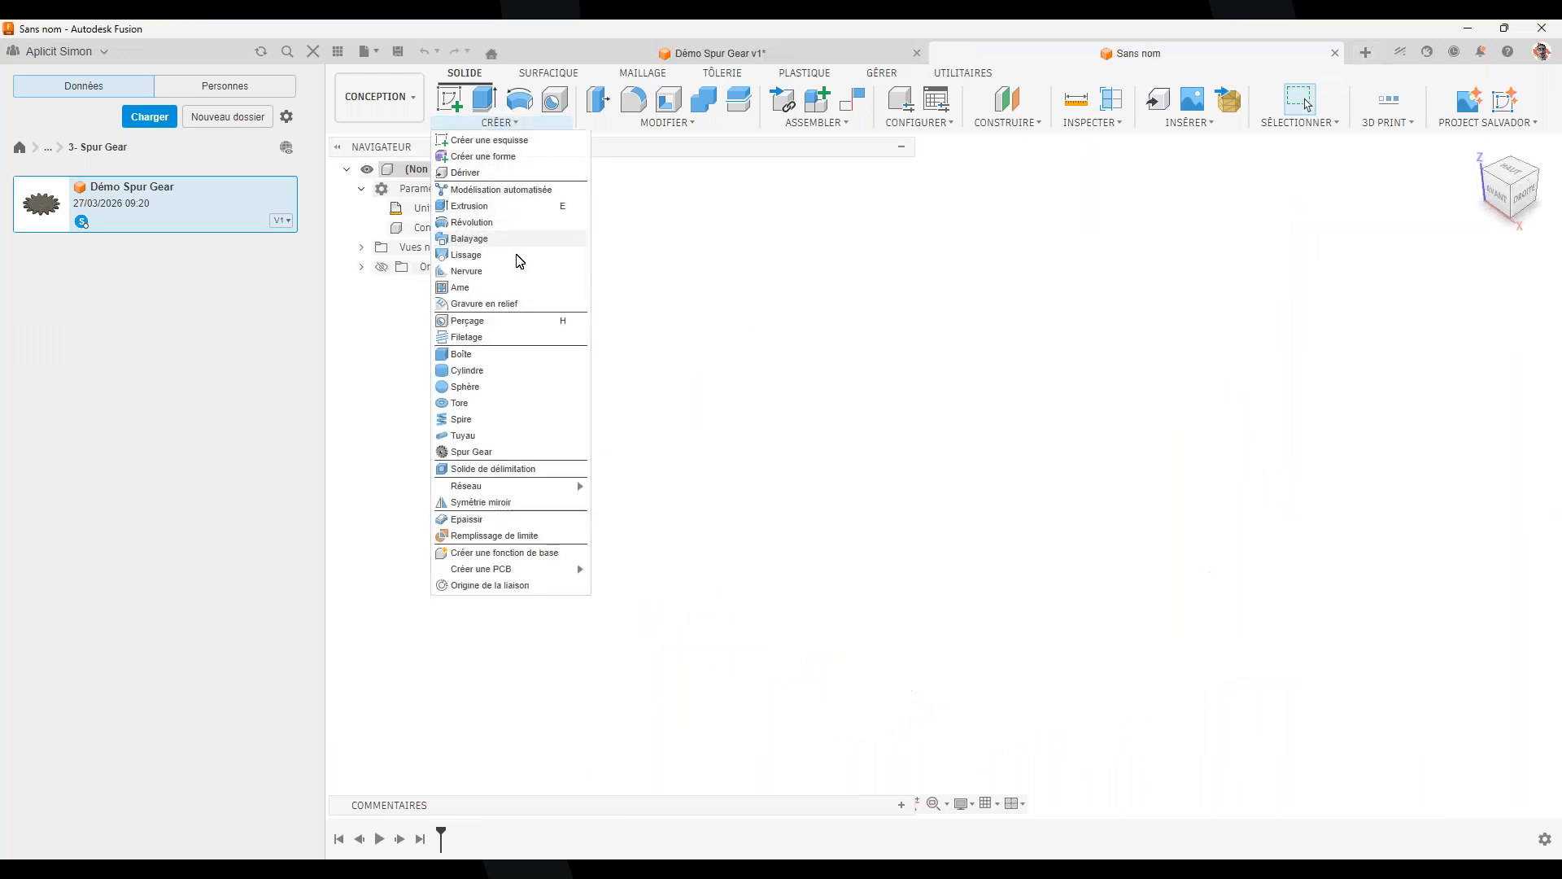
{"action": "left_click", "coordinate": [515, 454]}
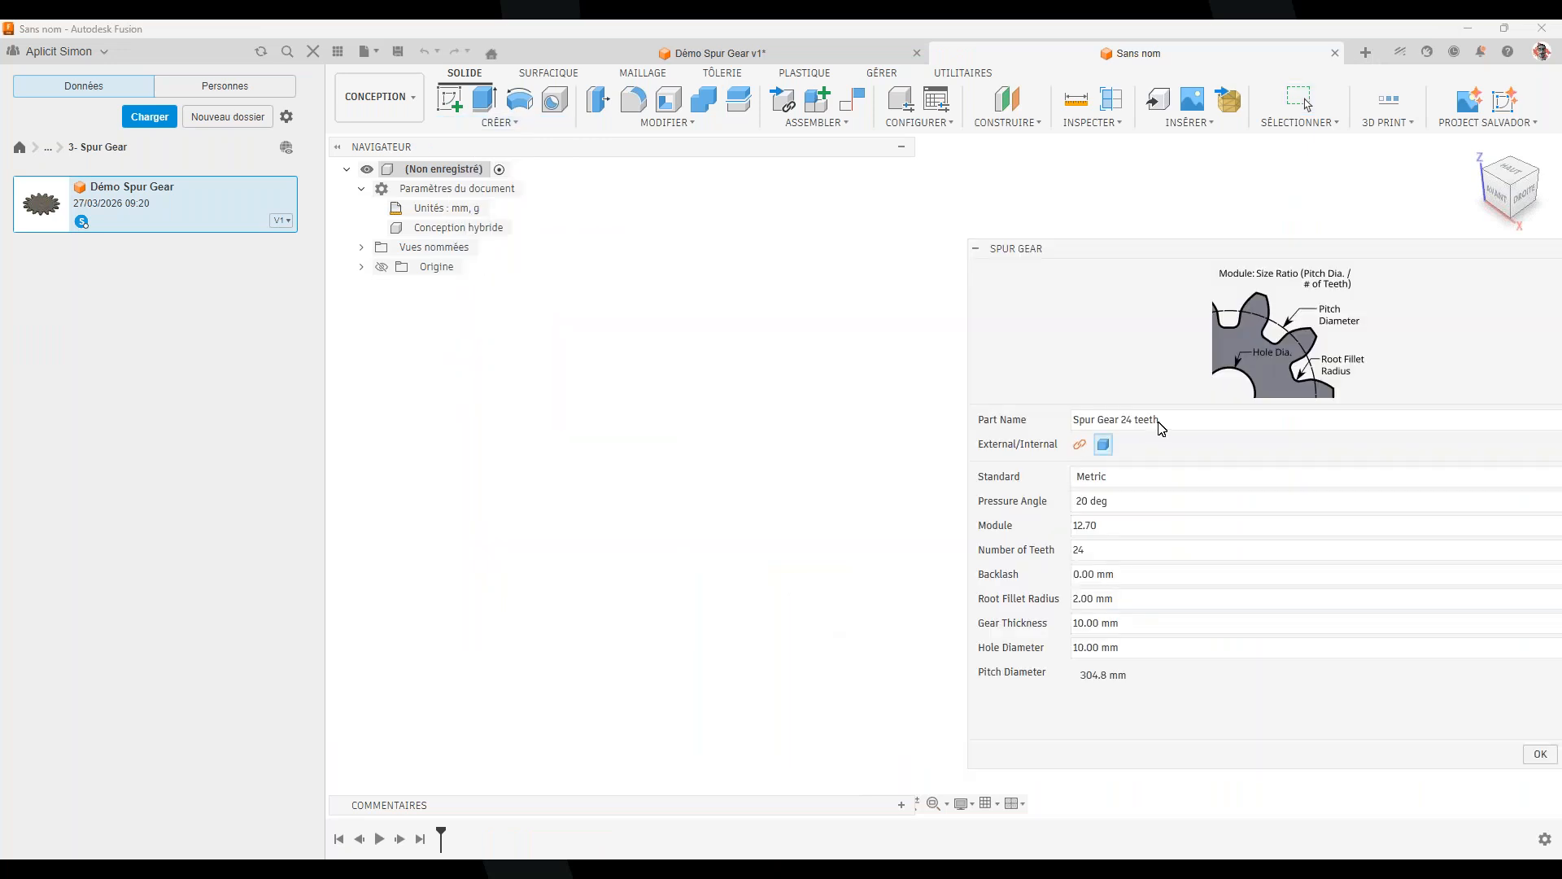
{"action": "left_click_drag", "start_coordinate": [1159, 429], "coordinate": [1011, 416]}
{"action": "type", "text": "Test webinaire"}
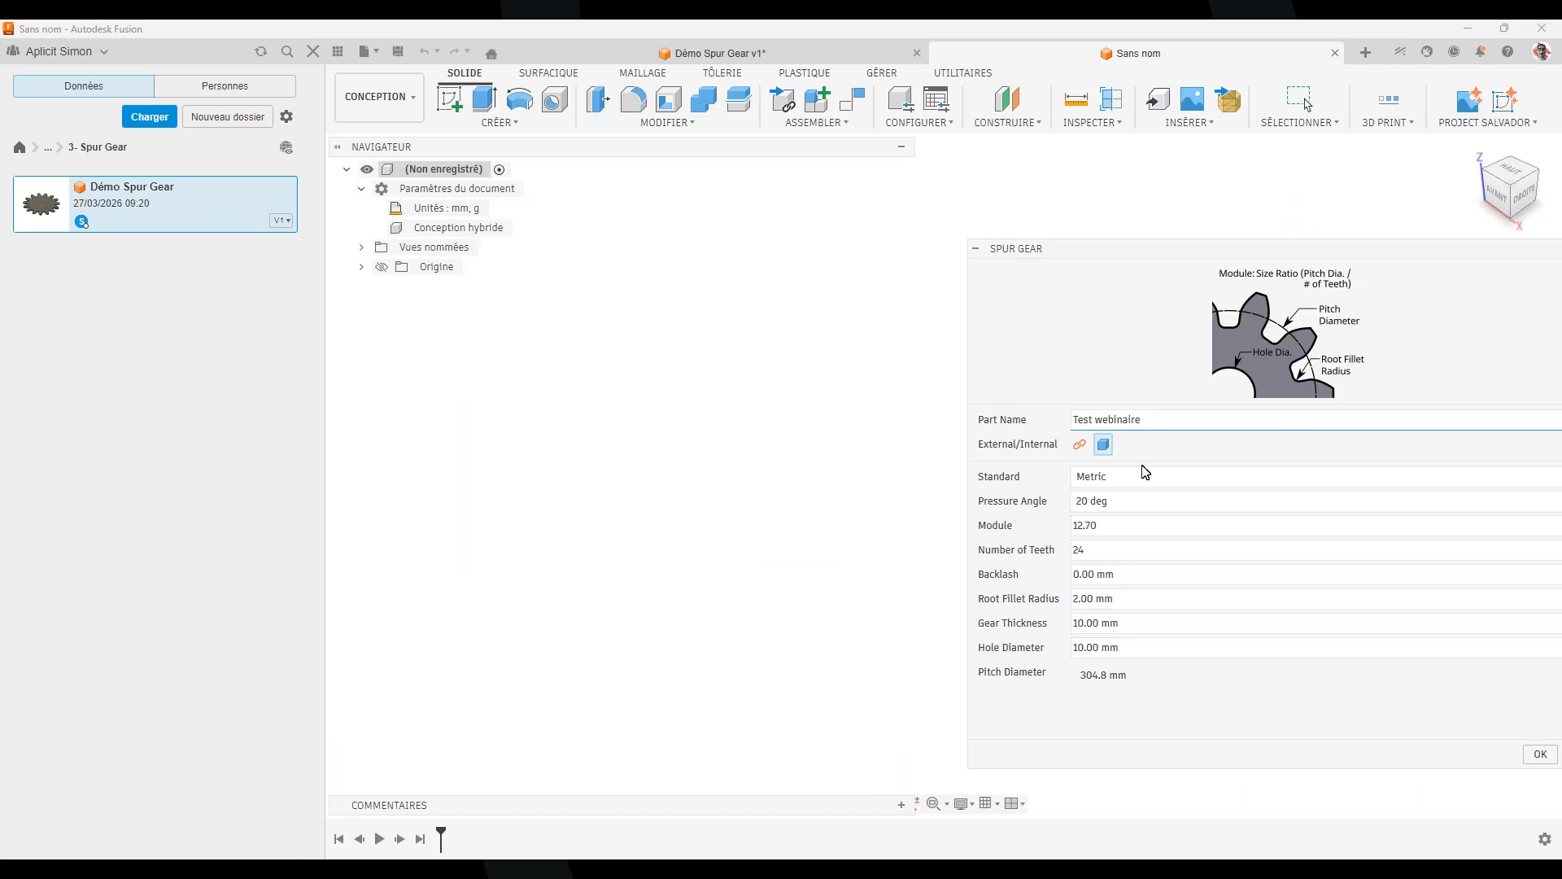
{"action": "left_click", "coordinate": [1108, 446]}
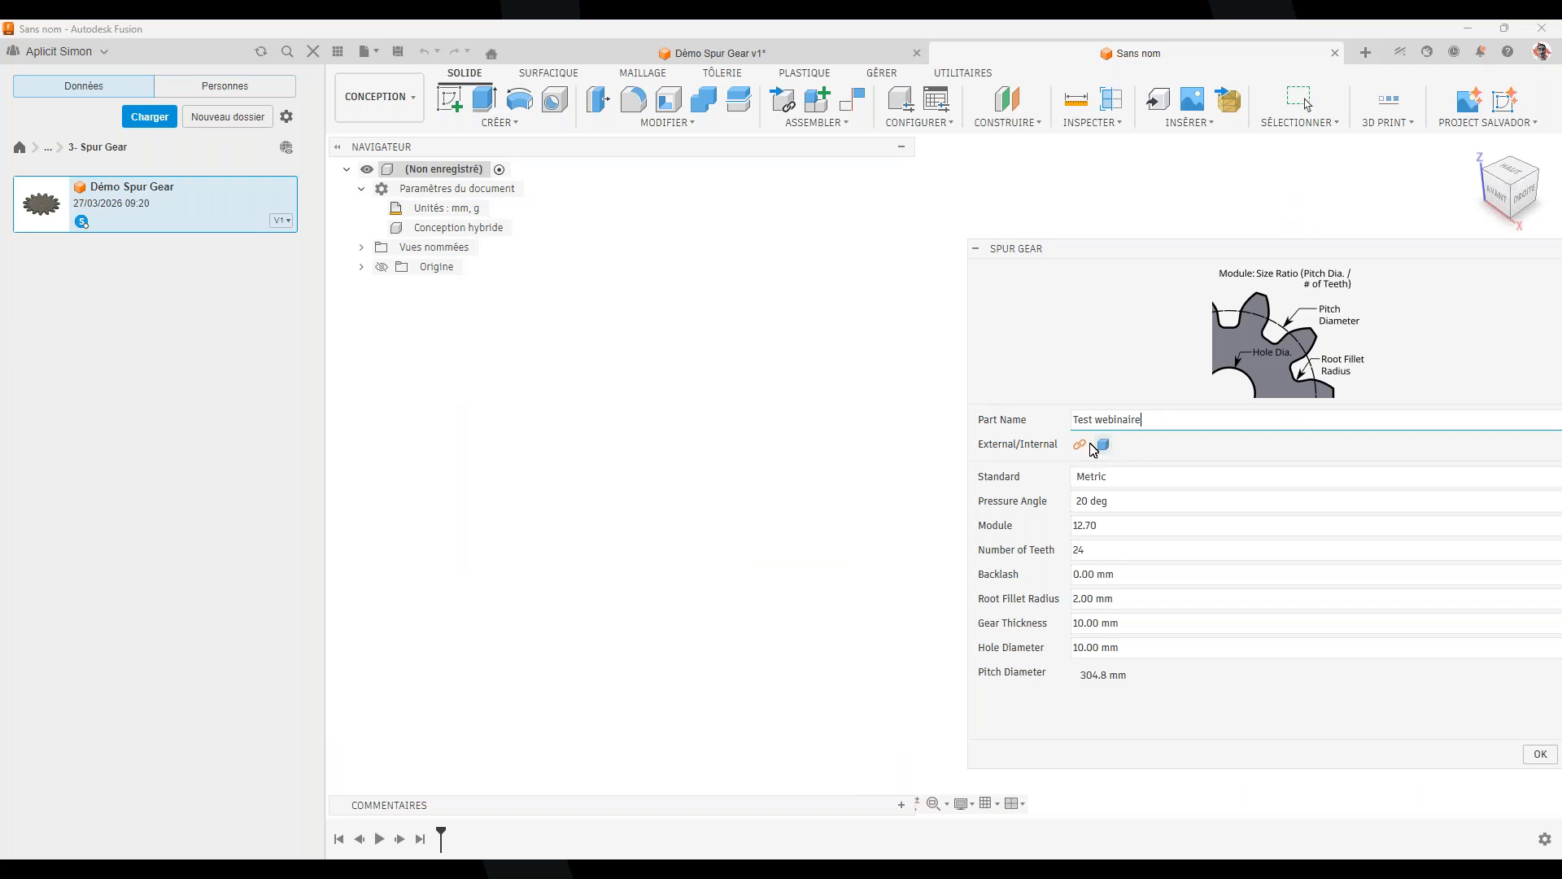
{"action": "left_click", "coordinate": [1144, 486]}
{"action": "left_click", "coordinate": [1144, 485]}
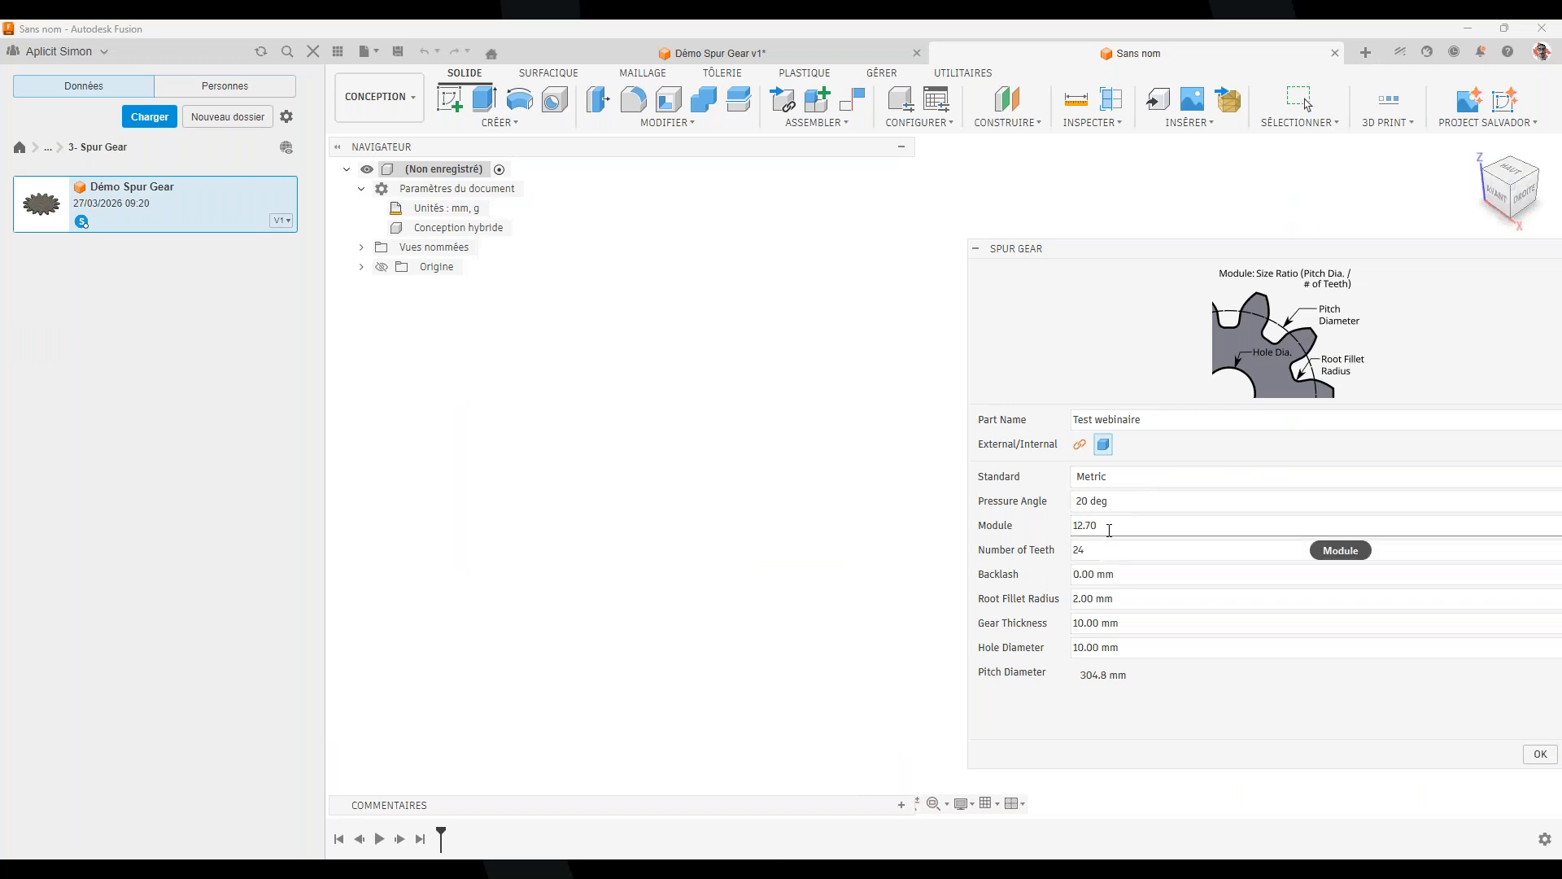
Set module 20, 16 teeth and a hole diameter of 20, then generate the gear
{"action": "left_click", "coordinate": [1109, 530]}
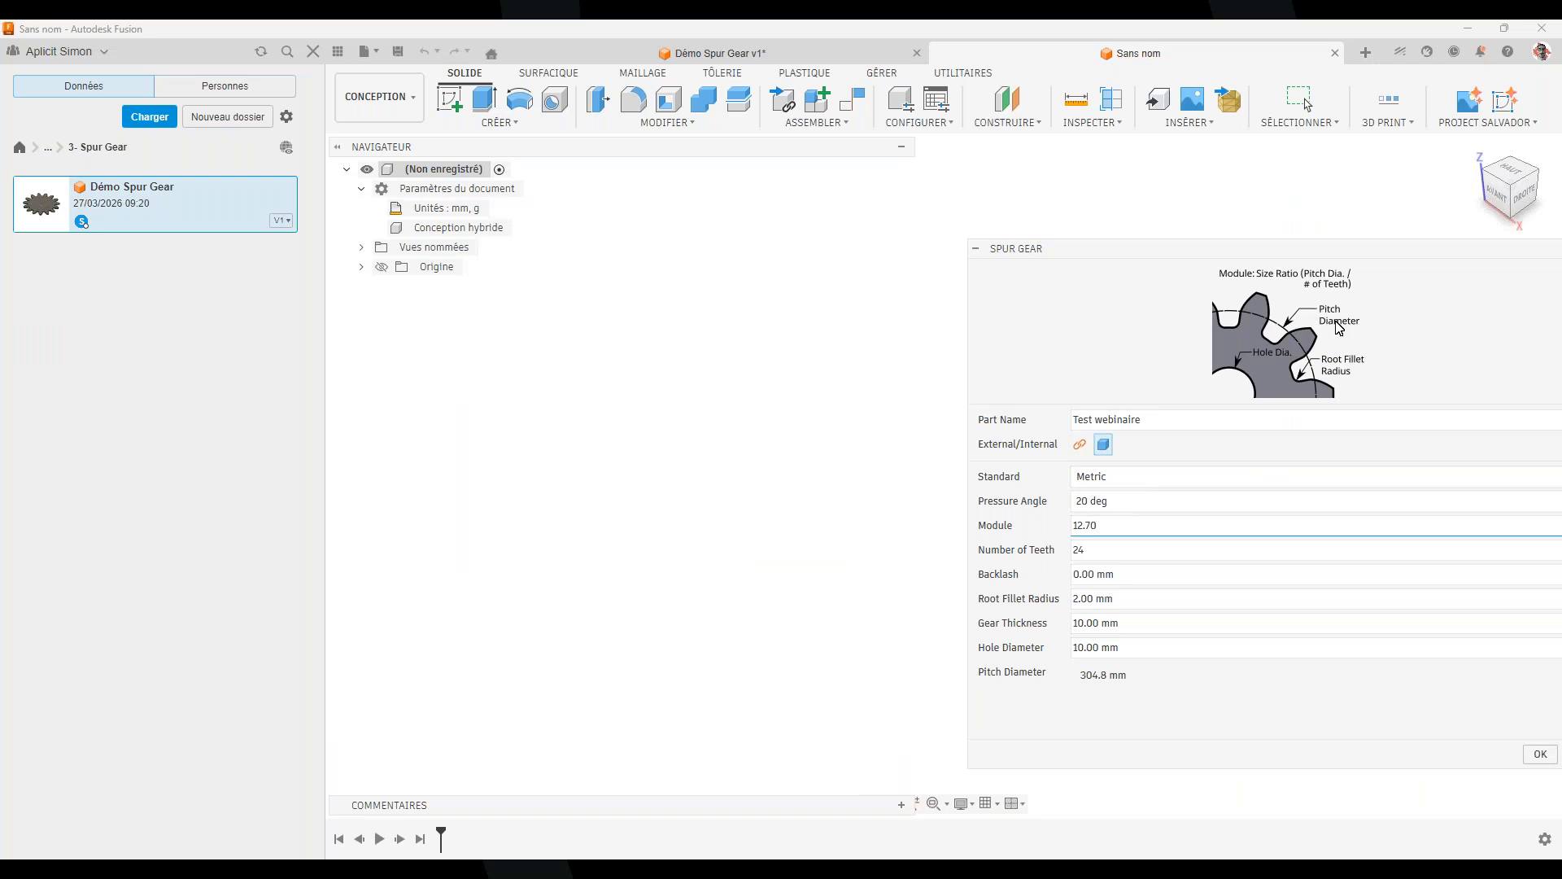
{"action": "left_click", "coordinate": [1104, 551]}
{"action": "left_click_drag", "start_coordinate": [1119, 527], "coordinate": [987, 522]}
{"action": "type", "text": "20"}
{"action": "left_click", "coordinate": [1102, 550]}
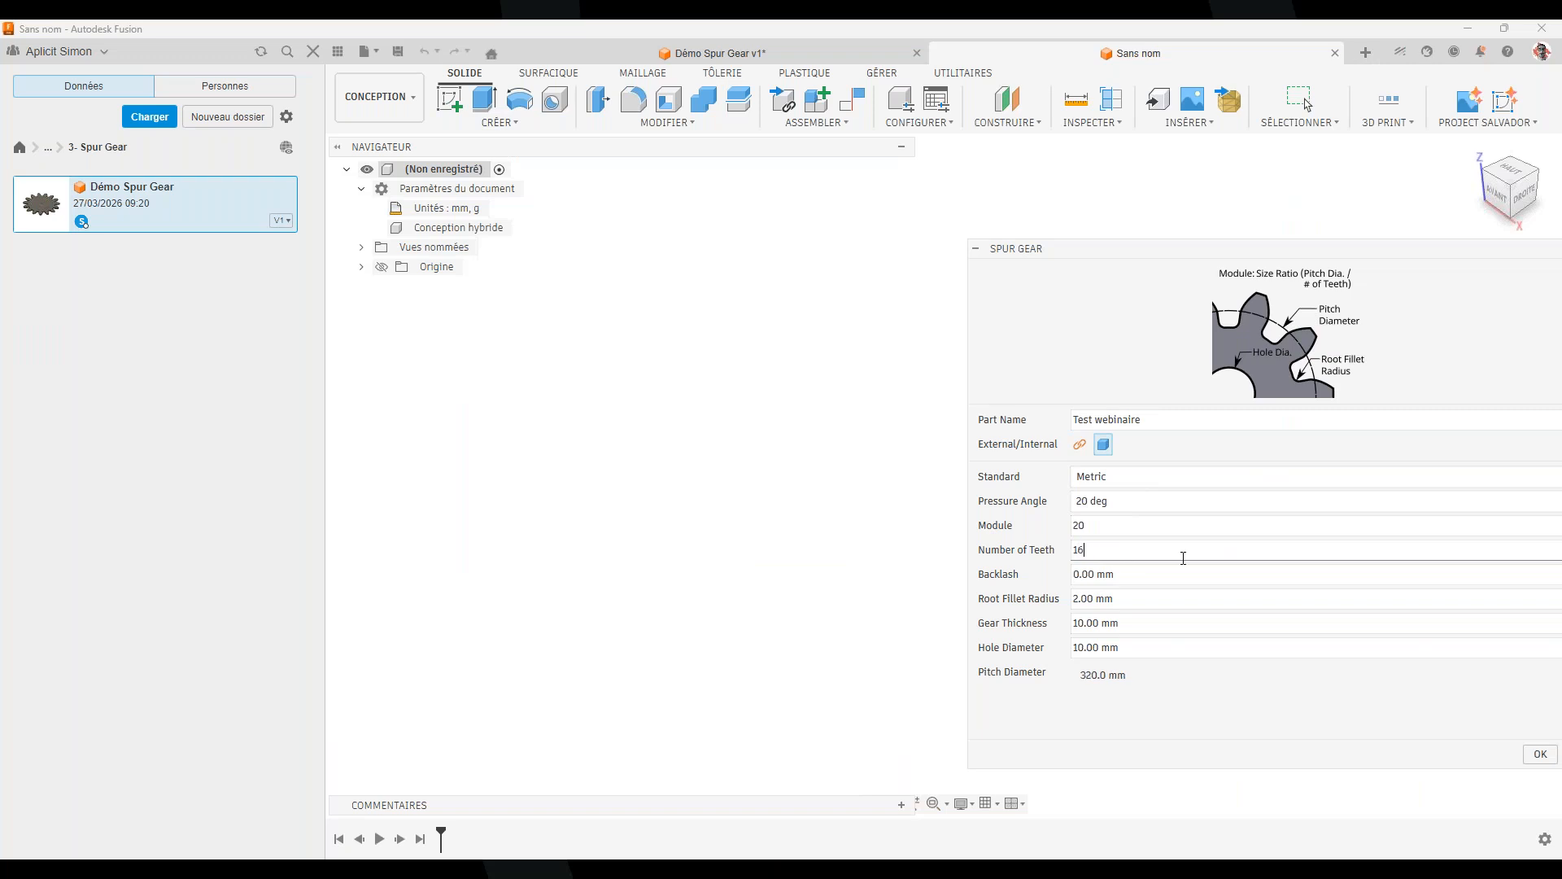
{"action": "left_click", "coordinate": [1172, 607]}
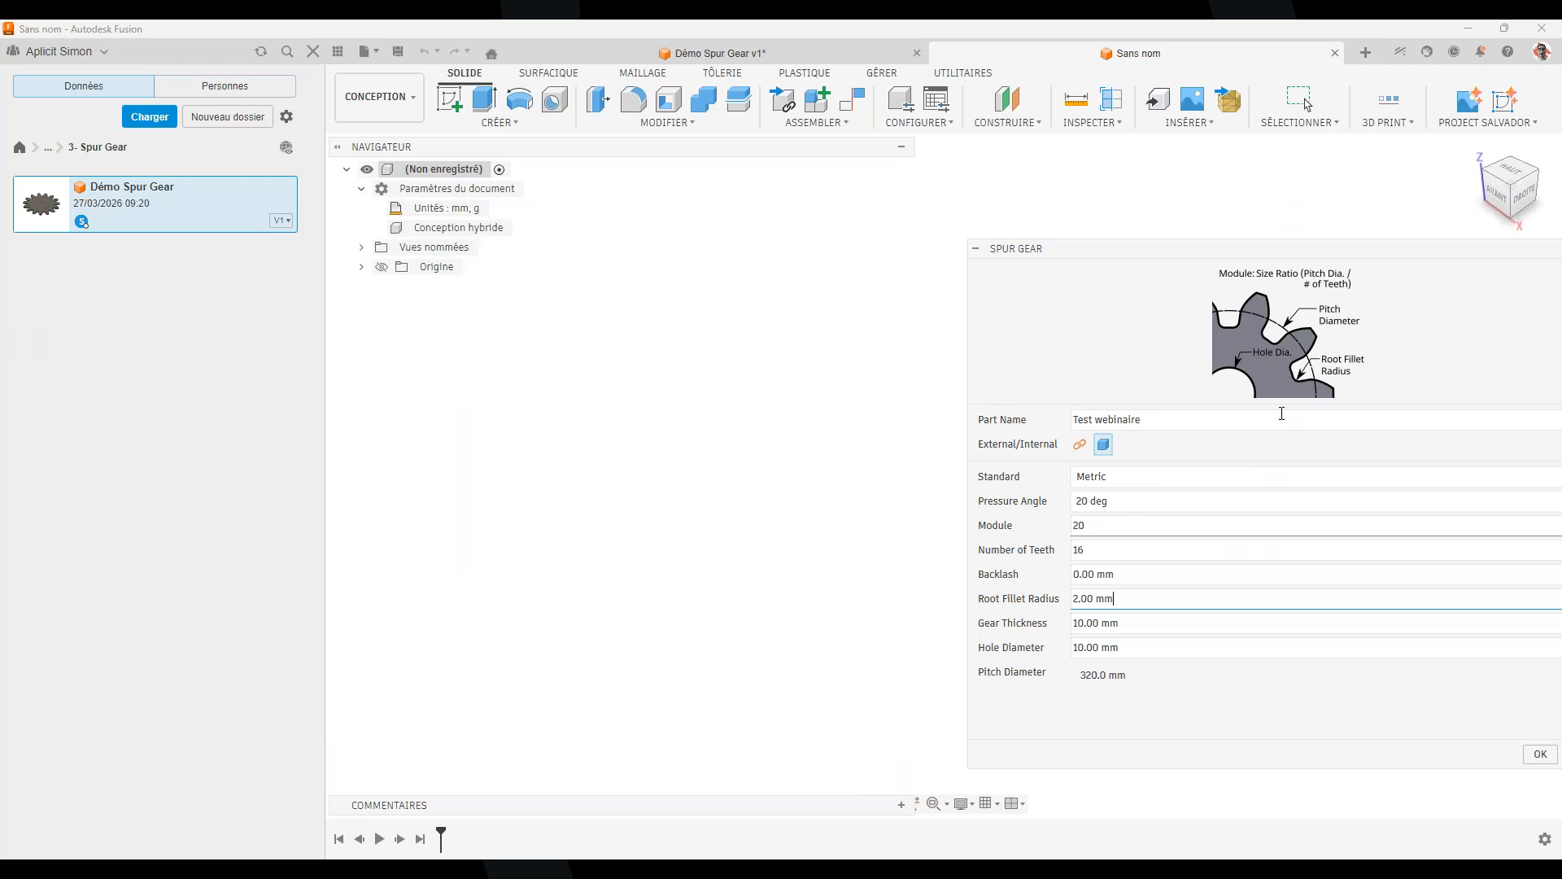
{"action": "left_click", "coordinate": [1136, 620]}
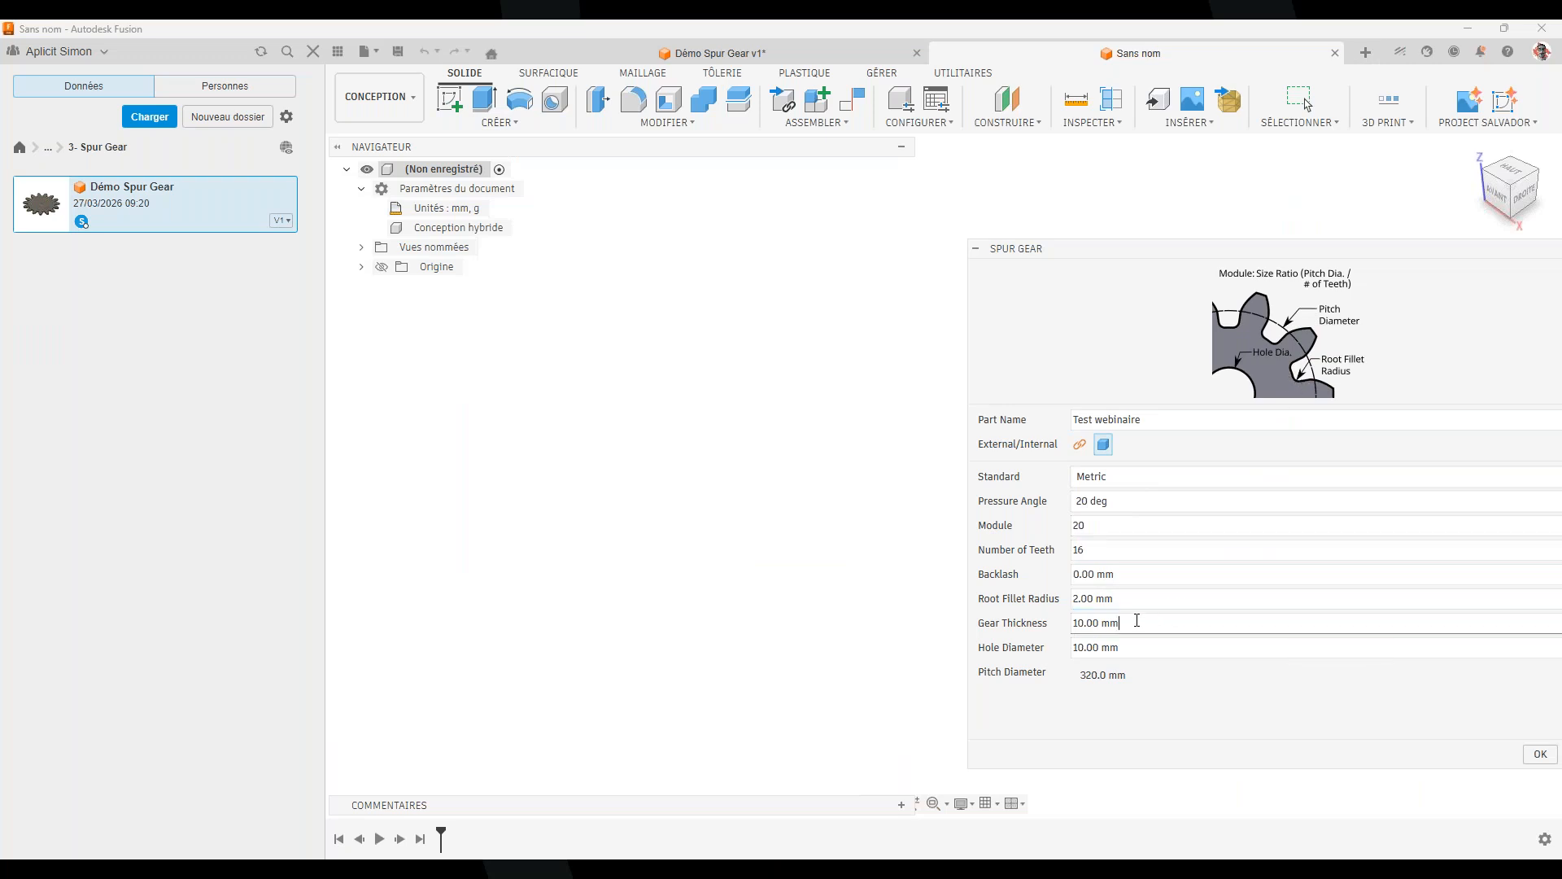
{"action": "left_click", "coordinate": [1132, 647]}
{"action": "triple_click", "coordinate": [1145, 647]}
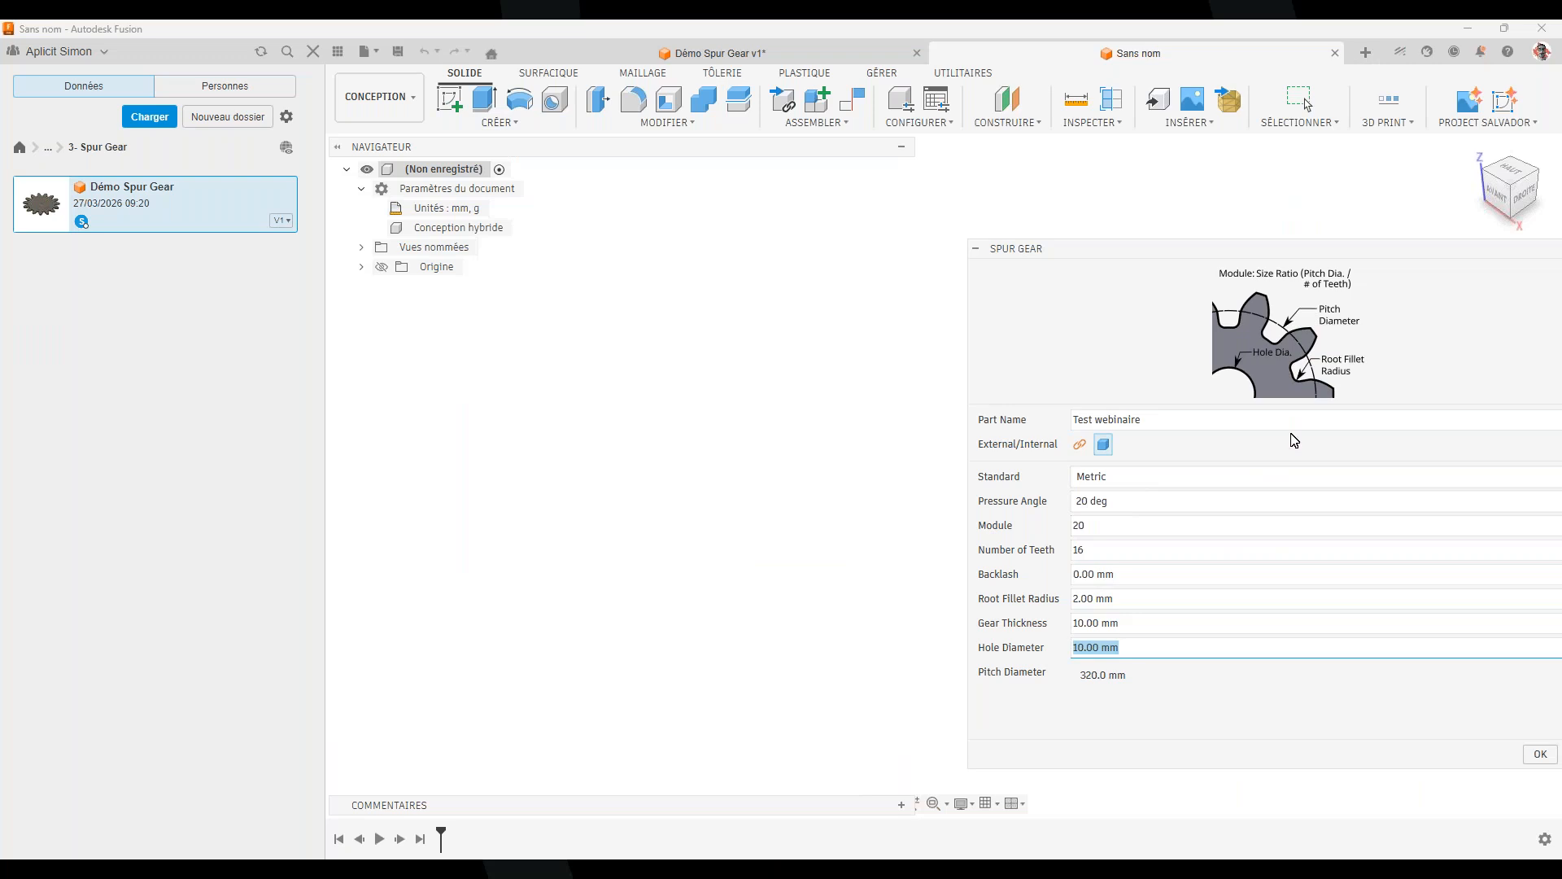
{"action": "type", "text": "16"}
{"action": "key", "text": "BackSpace"}
{"action": "type", "text": "20"}
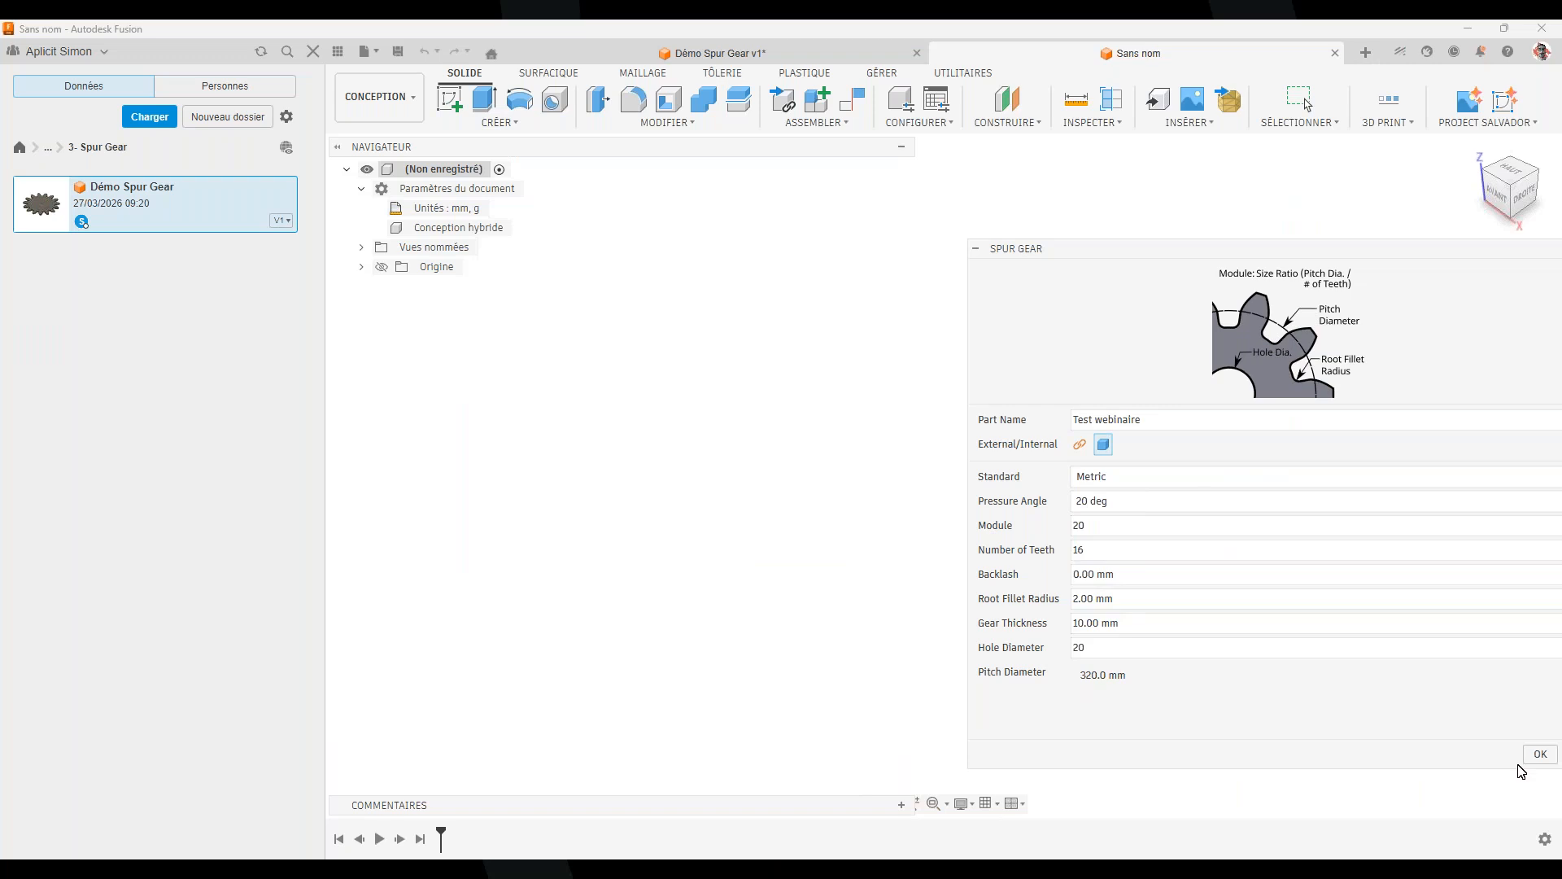
{"action": "left_click", "coordinate": [1535, 760]}
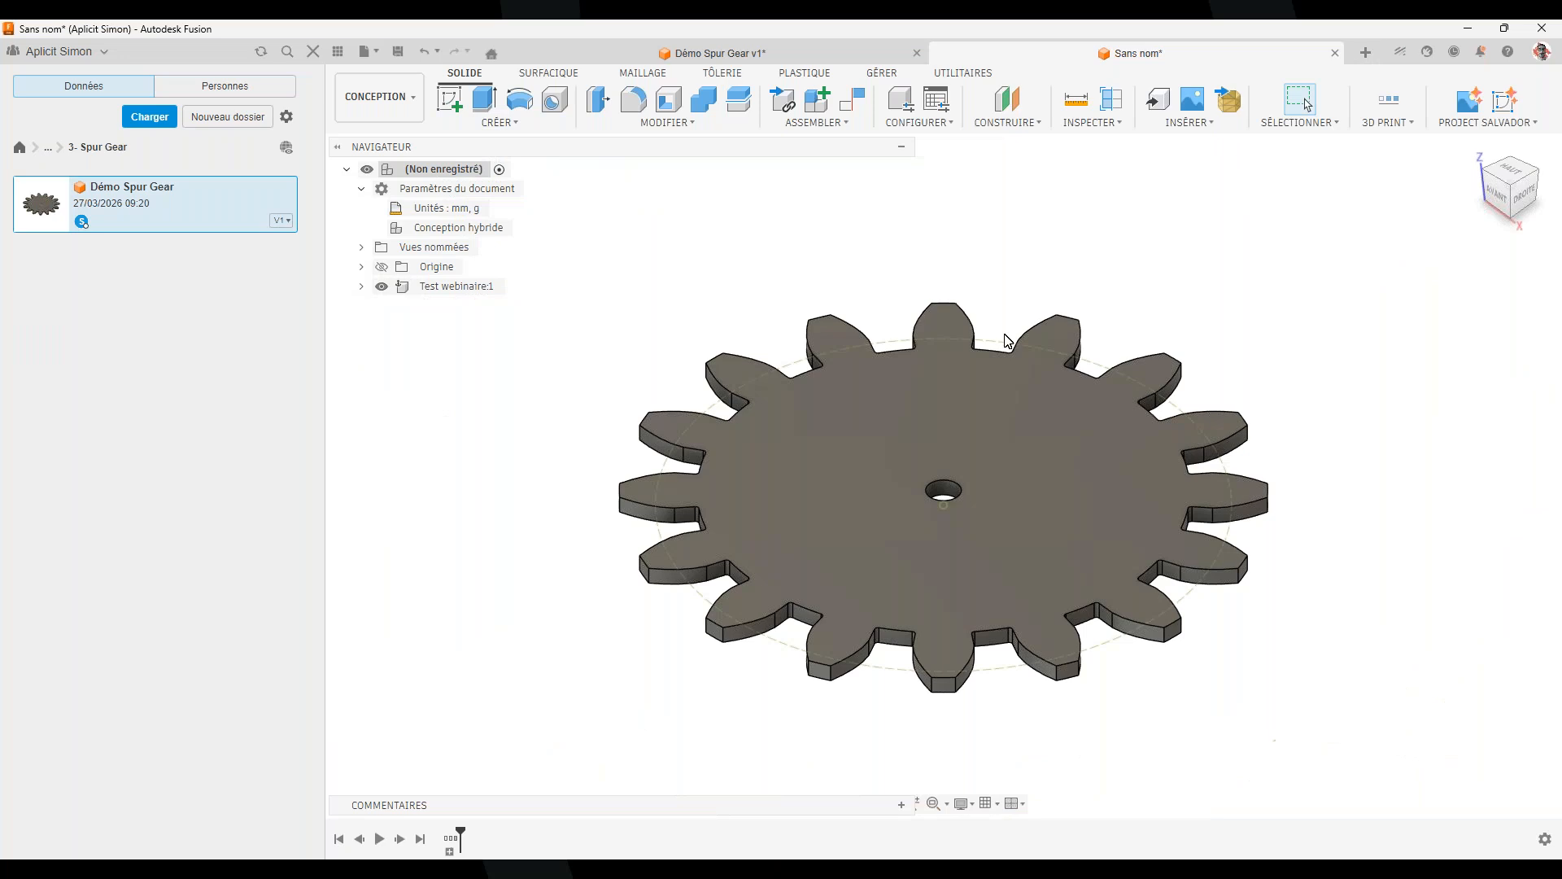
Check the diameters of the gear's pitch circle and 20 mm centre hole
{"action": "scroll", "coordinate": [1023, 269], "scroll_direction": "up", "scroll_amount": 5}
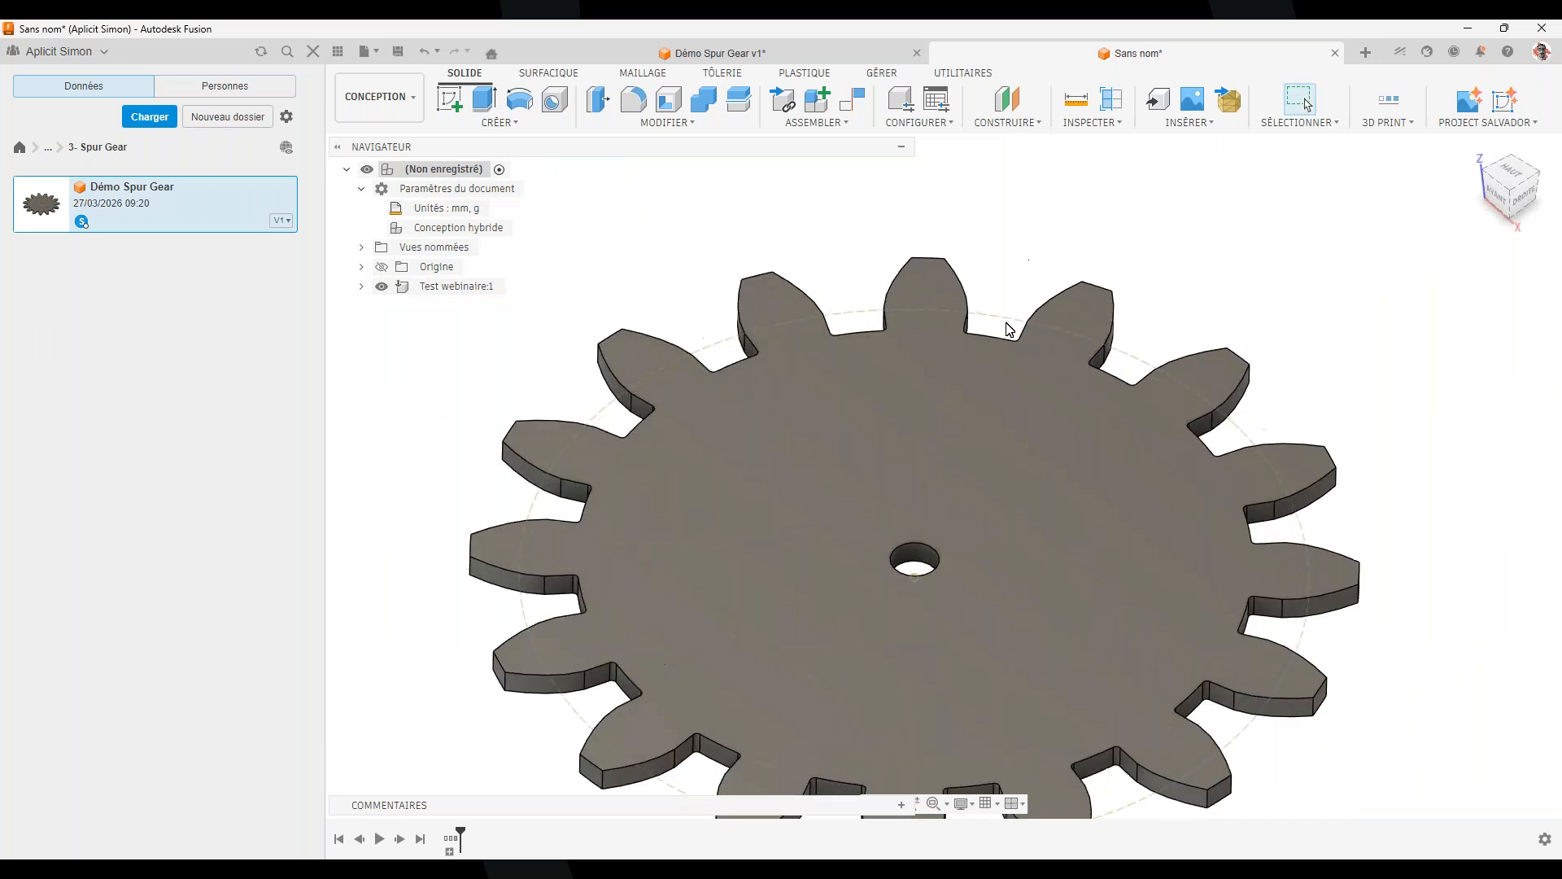
{"action": "left_click", "coordinate": [1013, 328]}
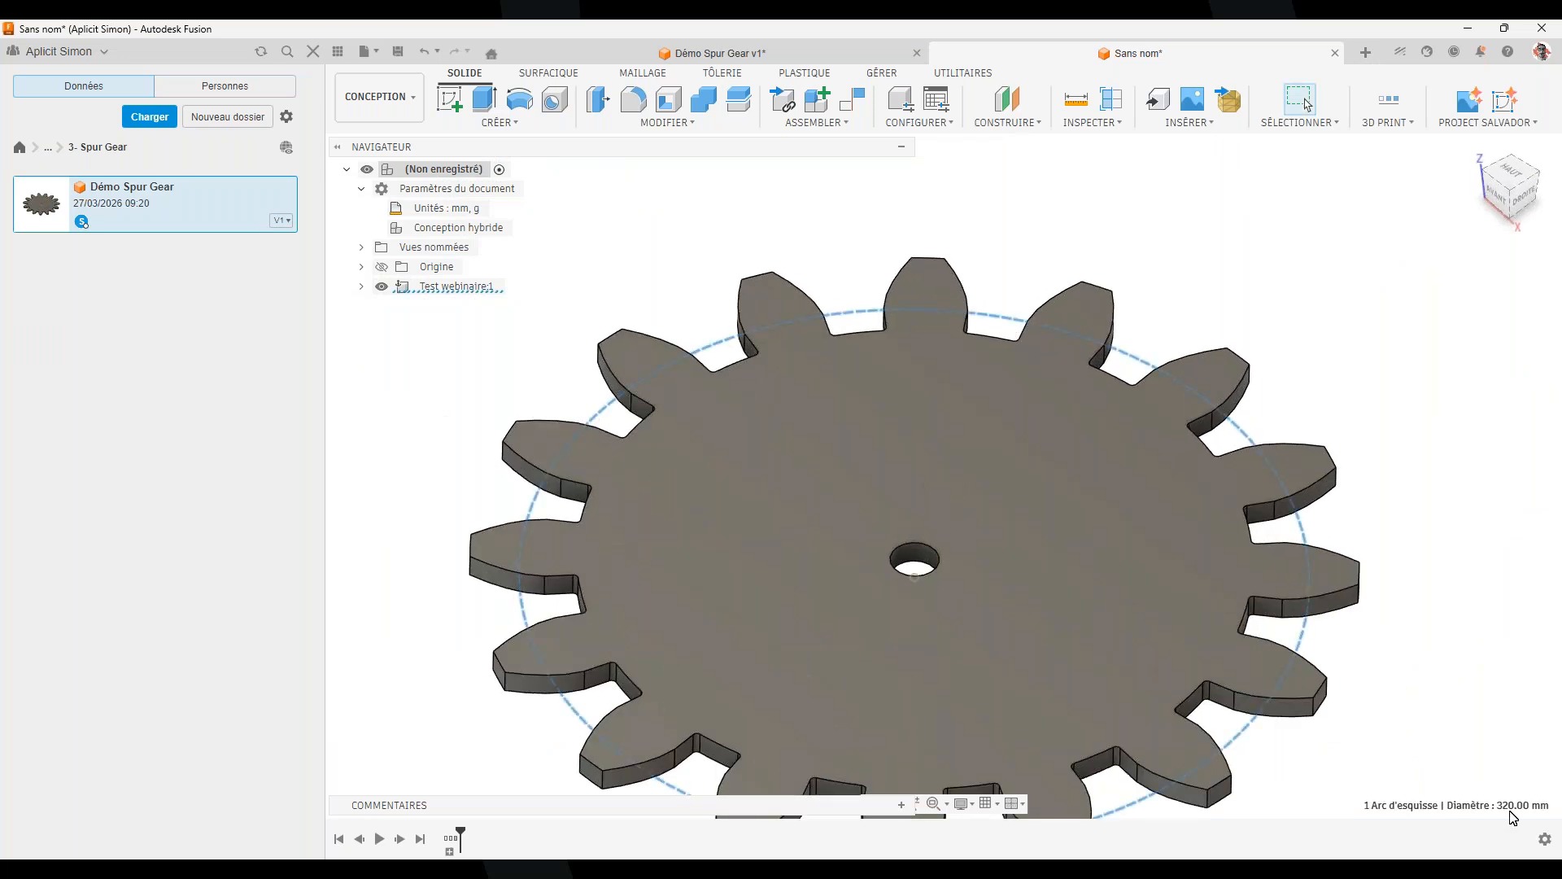
{"action": "scroll", "coordinate": [1335, 702], "scroll_direction": "down", "scroll_amount": 3}
{"action": "scroll", "coordinate": [1043, 593], "scroll_direction": "up", "scroll_amount": 3}
{"action": "left_click", "coordinate": [1311, 230]}
{"action": "scroll", "coordinate": [1139, 639], "scroll_direction": "up", "scroll_amount": 3}
{"action": "left_click", "coordinate": [1116, 638]}
{"action": "scroll", "coordinate": [1116, 637], "scroll_direction": "down", "scroll_amount": 3}
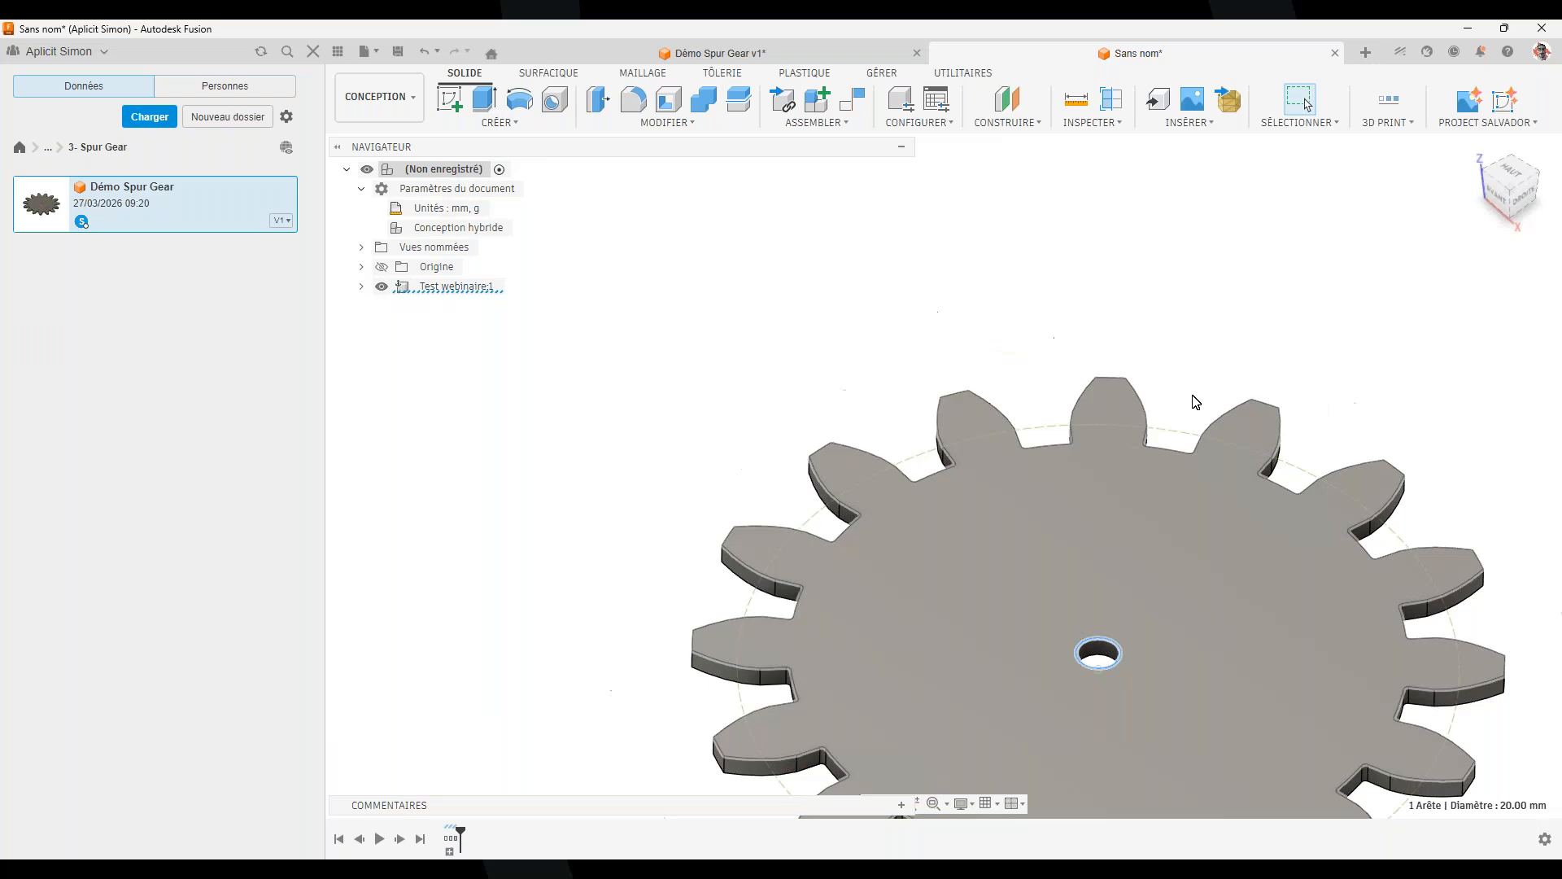
Orbit to inspect the gear's thickness and expand its full timeline history
{"action": "middle_click_drag", "start_coordinate": [1262, 408], "coordinate": [1144, 531], "text": "shift"}
{"action": "scroll", "coordinate": [1303, 481], "scroll_direction": "down", "scroll_amount": 5}
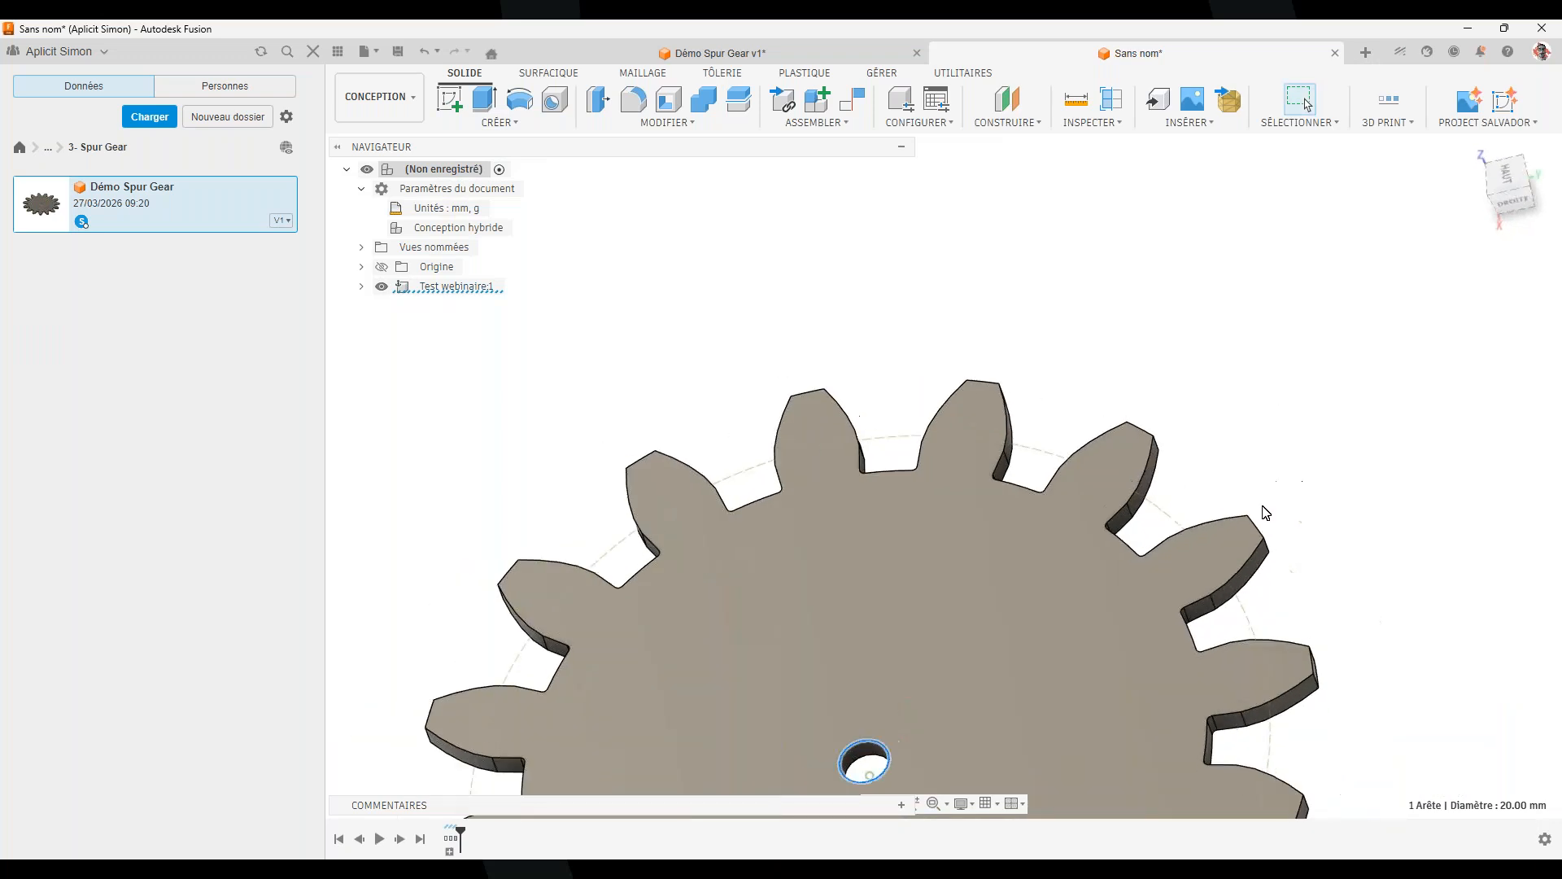
{"action": "middle_click_drag", "start_coordinate": [1046, 488], "coordinate": [911, 708], "text": "shift"}
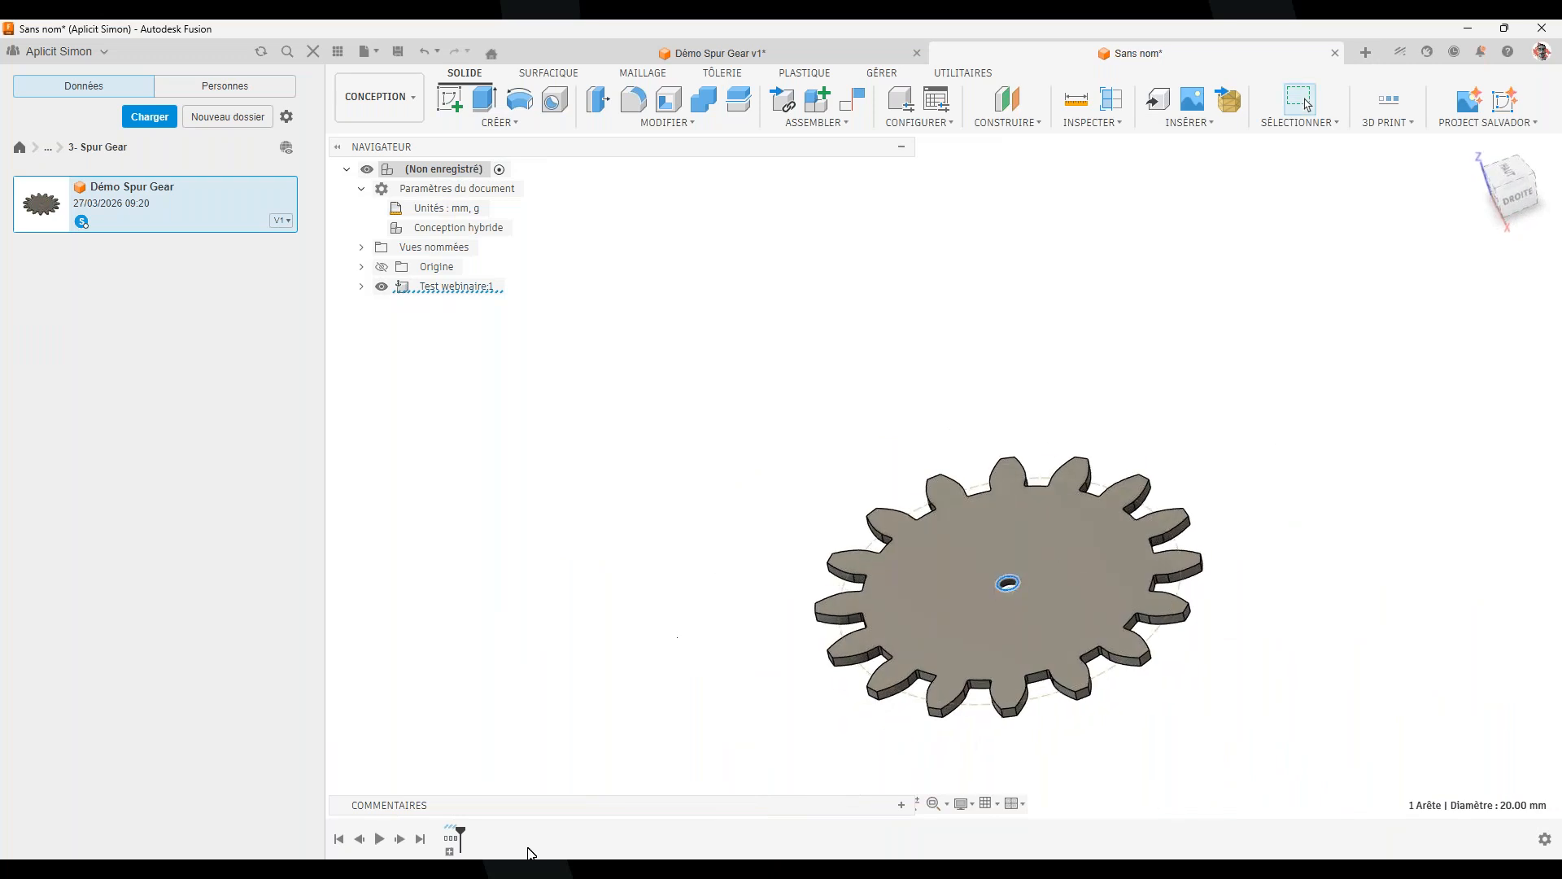
{"action": "left_click", "coordinate": [449, 851]}
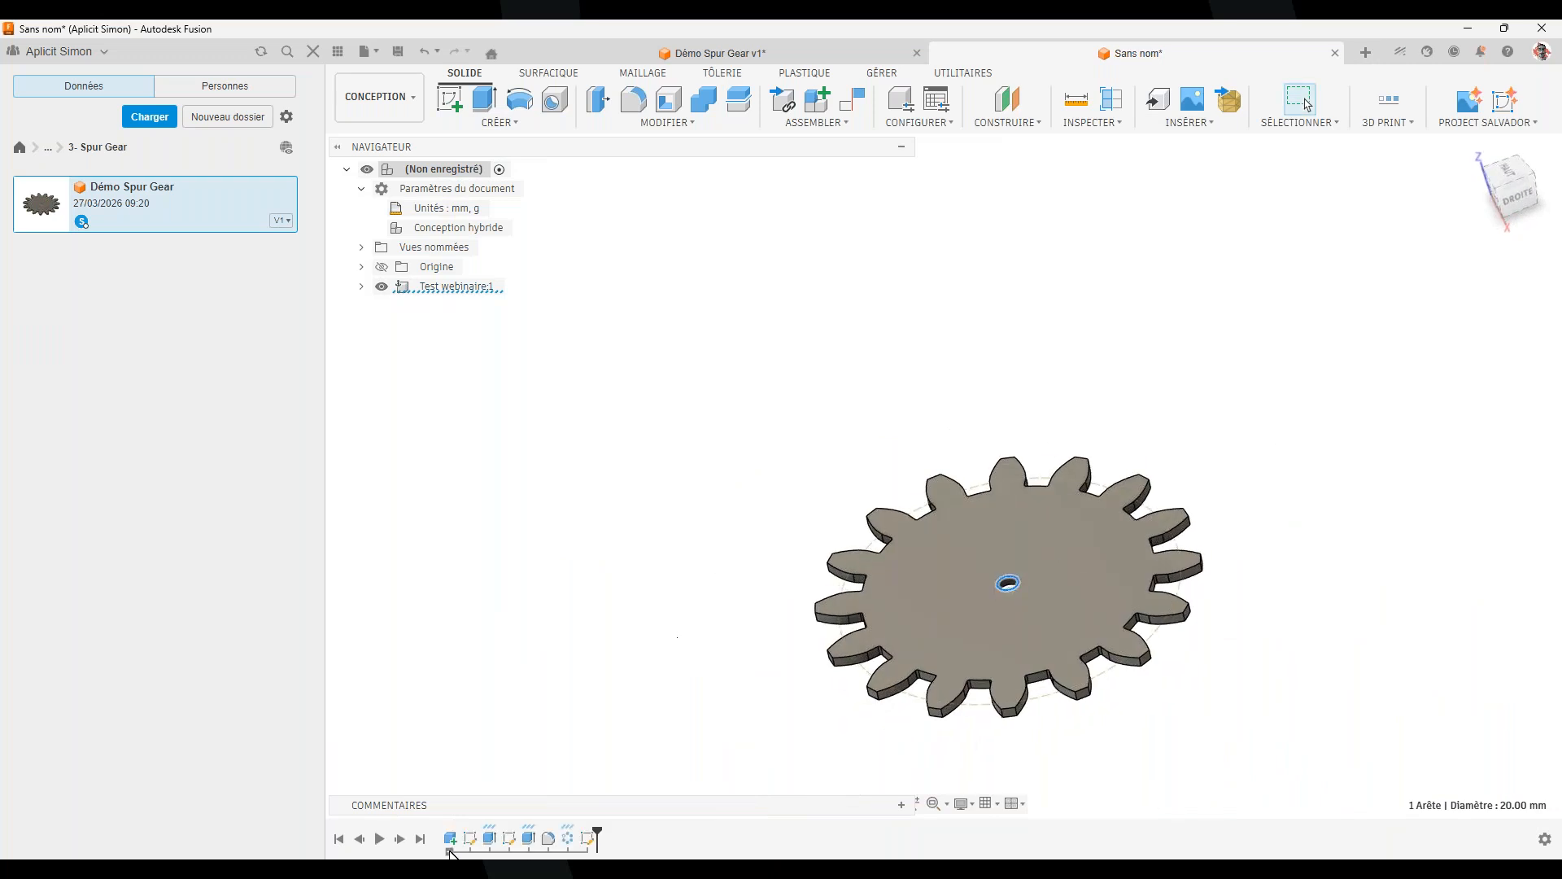
Reopen the circular tooth pattern and confirm it unchanged with 16 teeth
{"action": "double_click", "coordinate": [569, 846]}
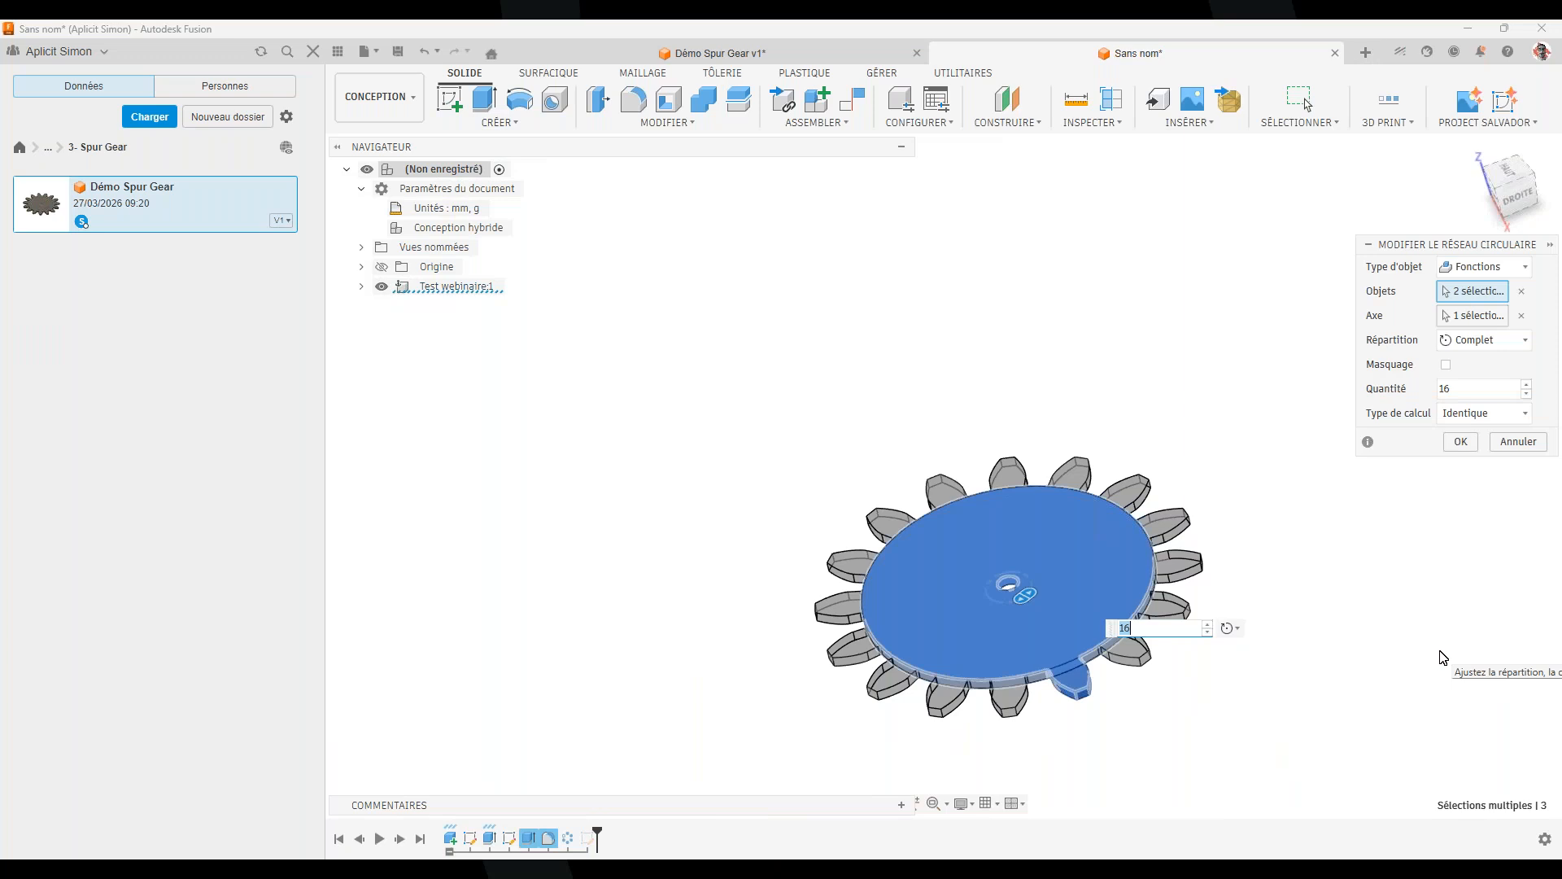
{"action": "key", "text": "Return"}
{"action": "mouse_move", "coordinate": [1104, 663]}
{"action": "middle_mouse_down", "text": "shift"}
{"action": "mouse_move", "coordinate": [1120, 709]}
{"action": "mouse_move", "coordinate": [1092, 669]}
{"action": "middle_mouse_up", "text": "shift"}
{"action": "middle_click_drag", "start_coordinate": [989, 658], "coordinate": [933, 656]}
{"action": "scroll", "coordinate": [933, 655], "scroll_direction": "up", "scroll_amount": 2}
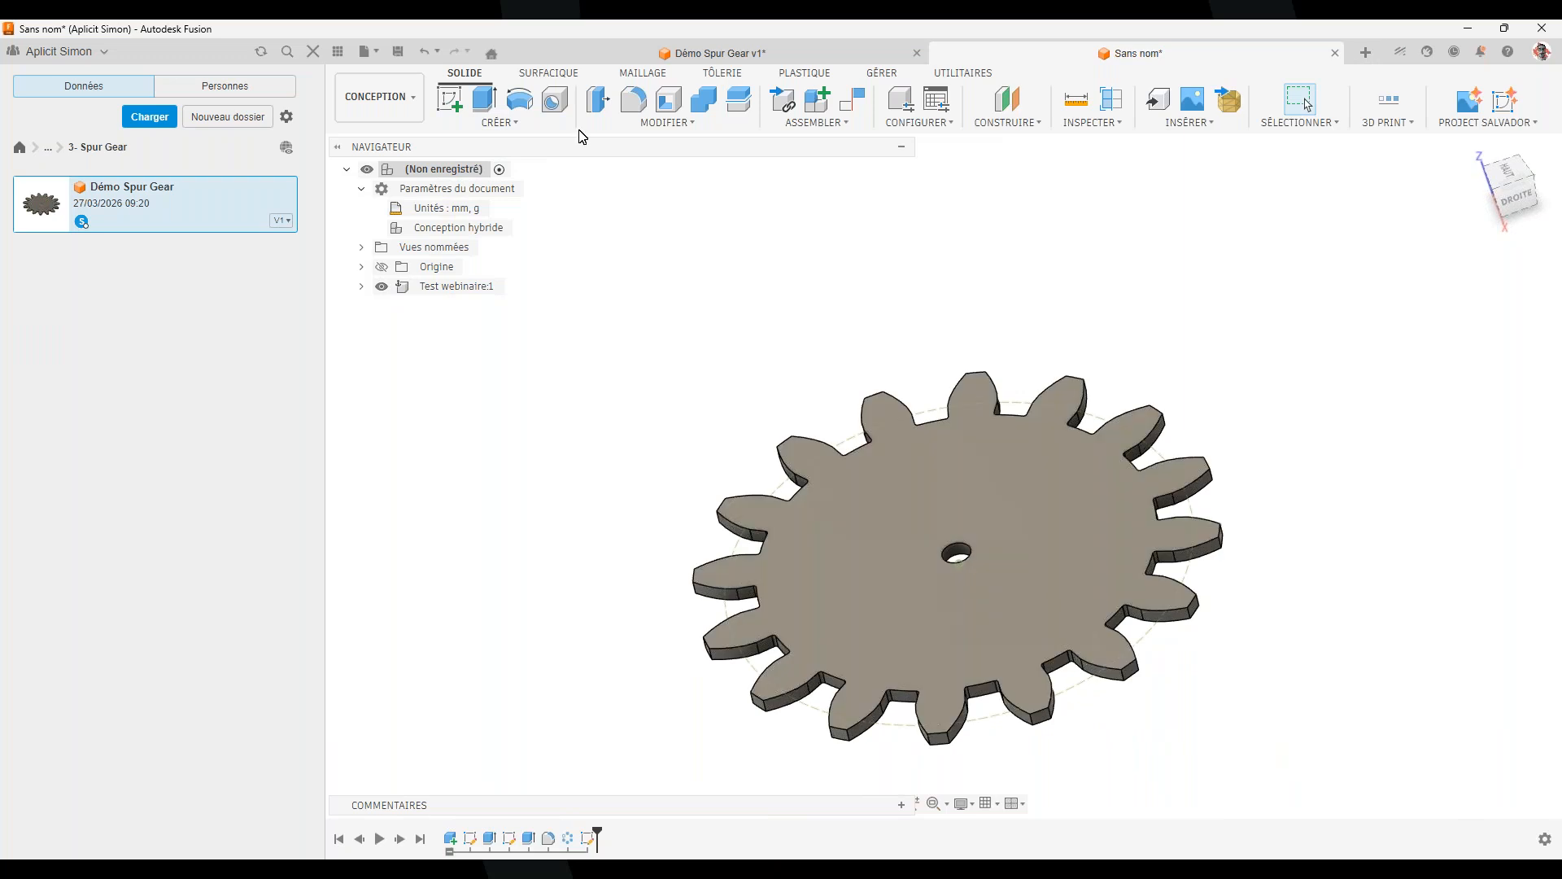
Press/Pull the gear's top face up 70 mm, then show the PowerPoint add-in list slide
{"action": "left_click", "coordinate": [600, 99]}
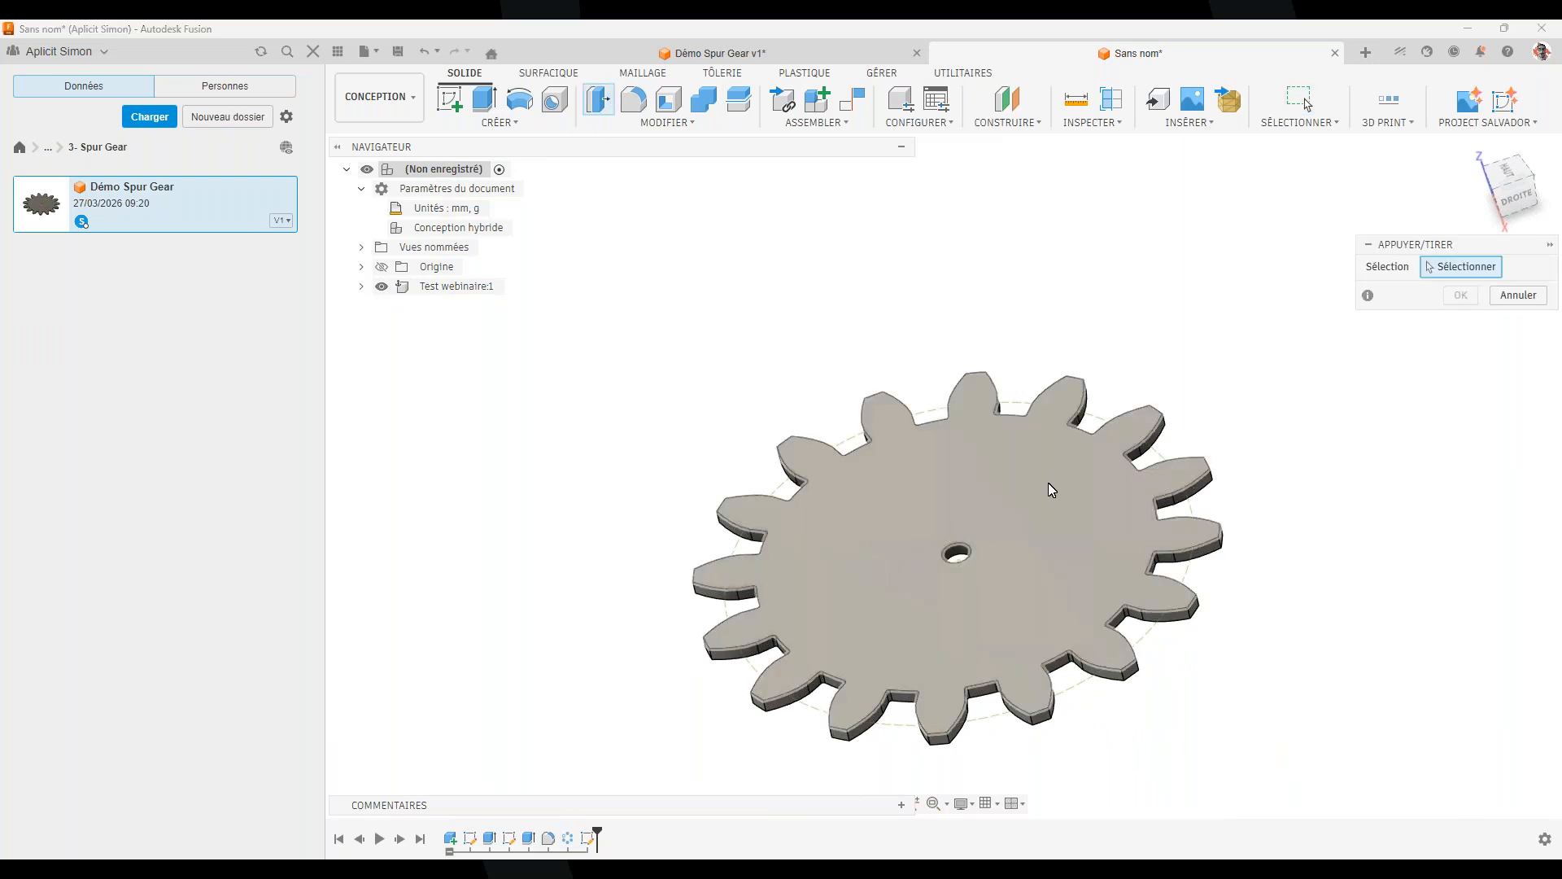
{"action": "left_click", "coordinate": [1048, 498]}
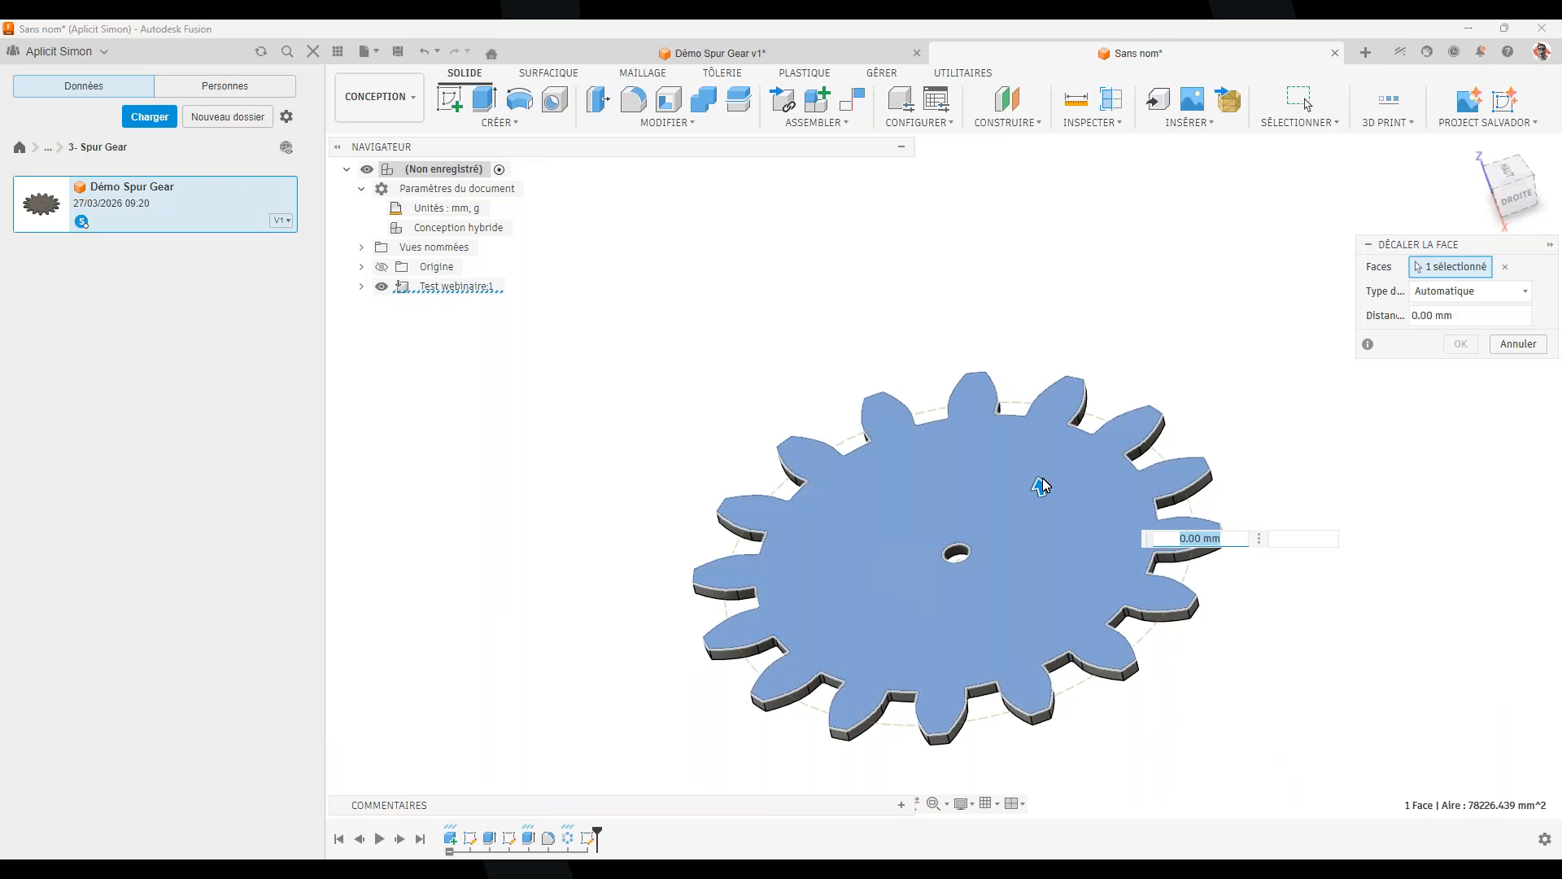
{"action": "left_click_drag", "start_coordinate": [1039, 486], "coordinate": [1010, 387]}
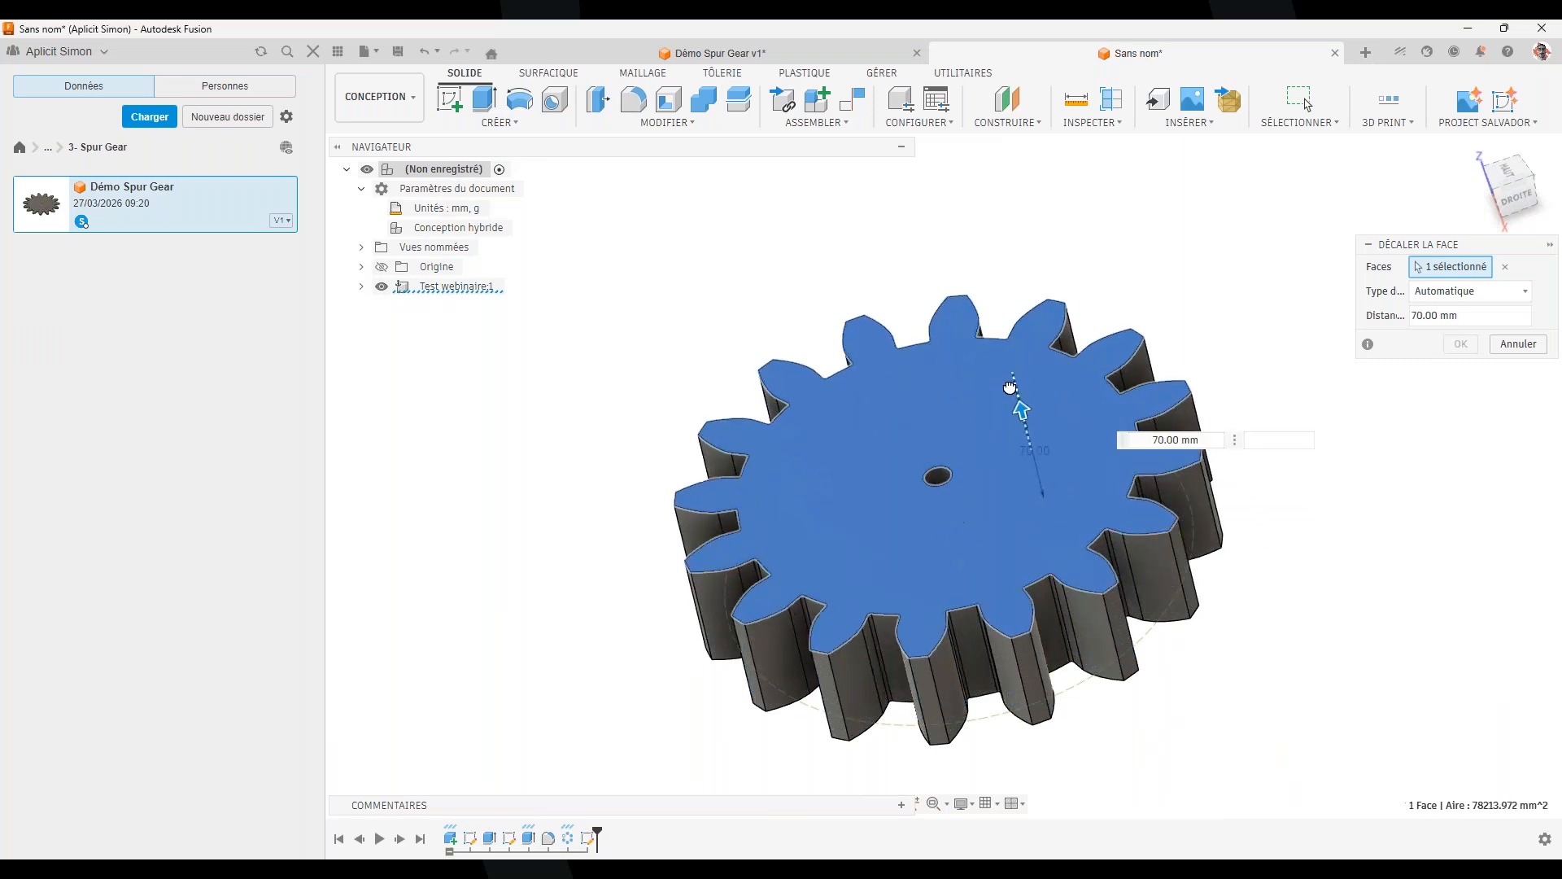
{"action": "left_click", "coordinate": [1461, 343]}
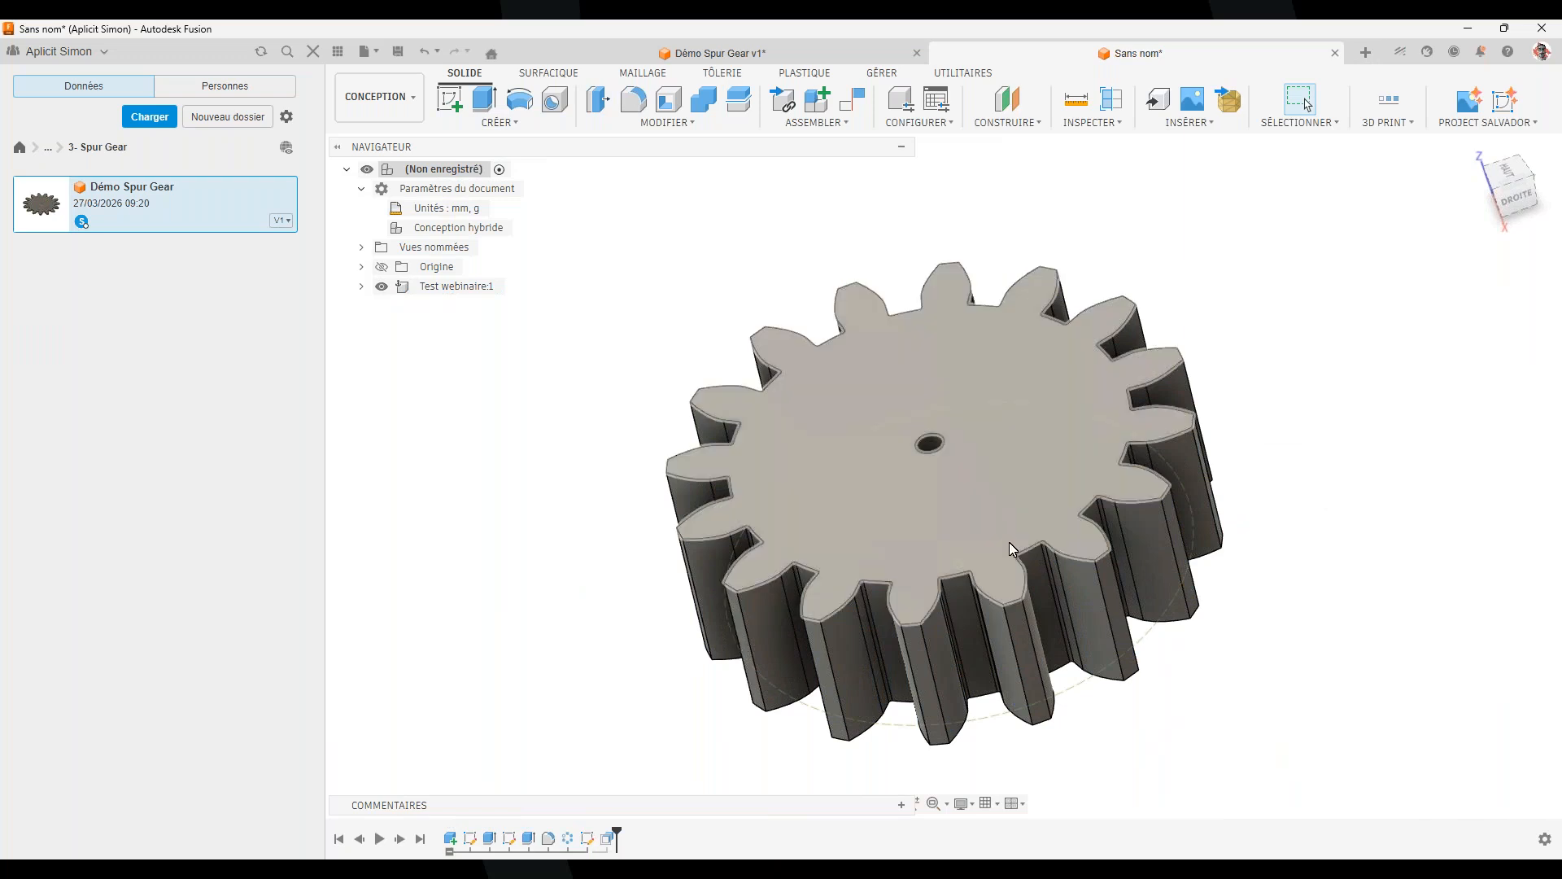
{"action": "scroll", "coordinate": [1009, 542], "scroll_direction": "down", "scroll_amount": 3}
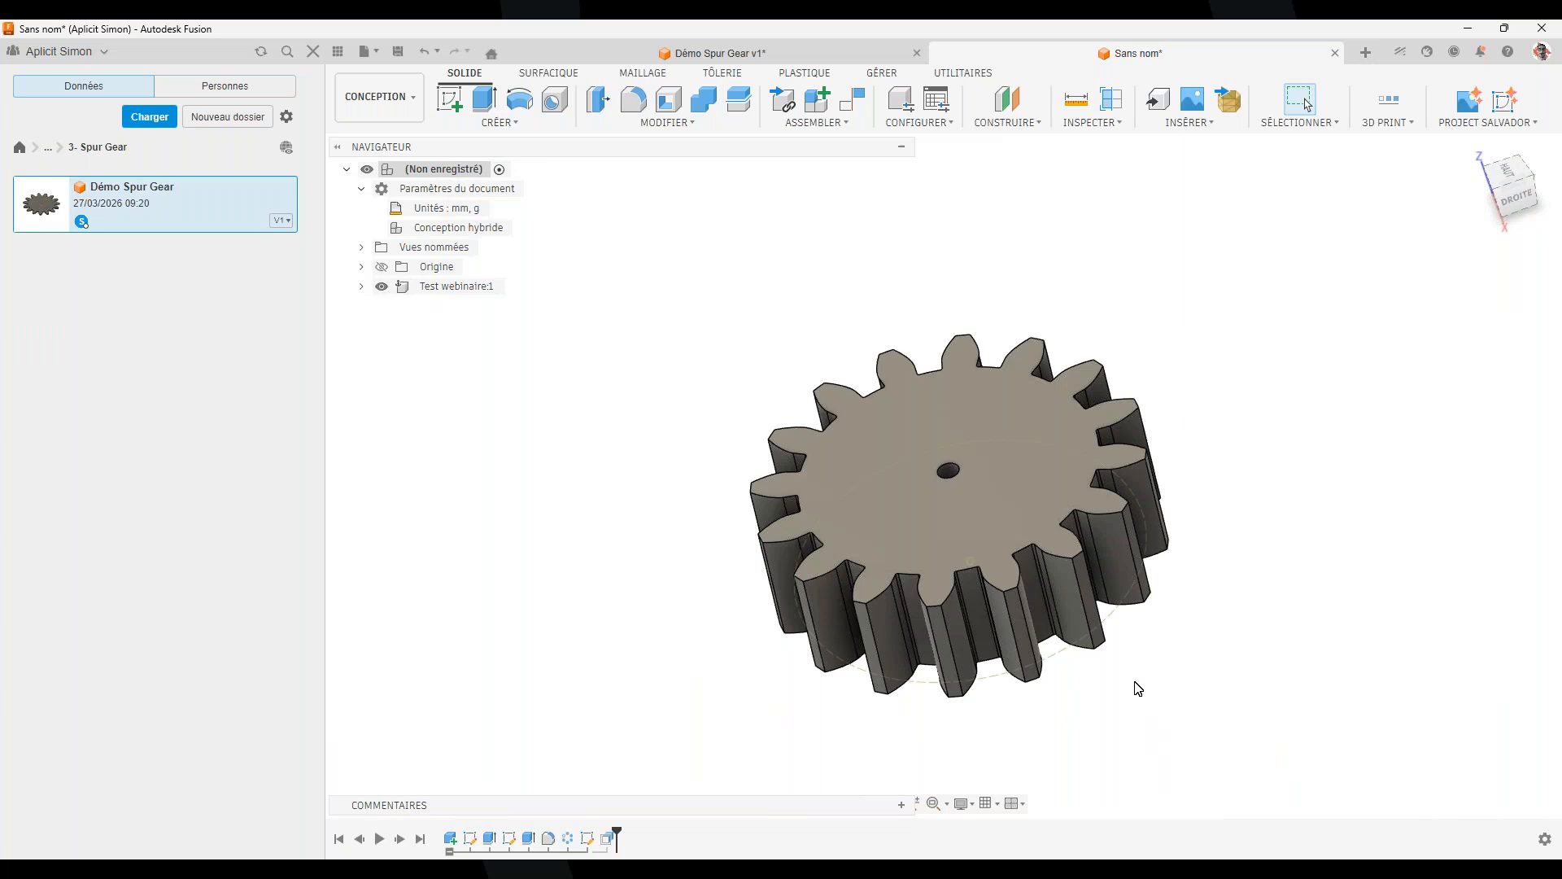
{"action": "mouse_move", "coordinate": [1137, 843]}
{"action": "left_click", "coordinate": [1196, 806]}
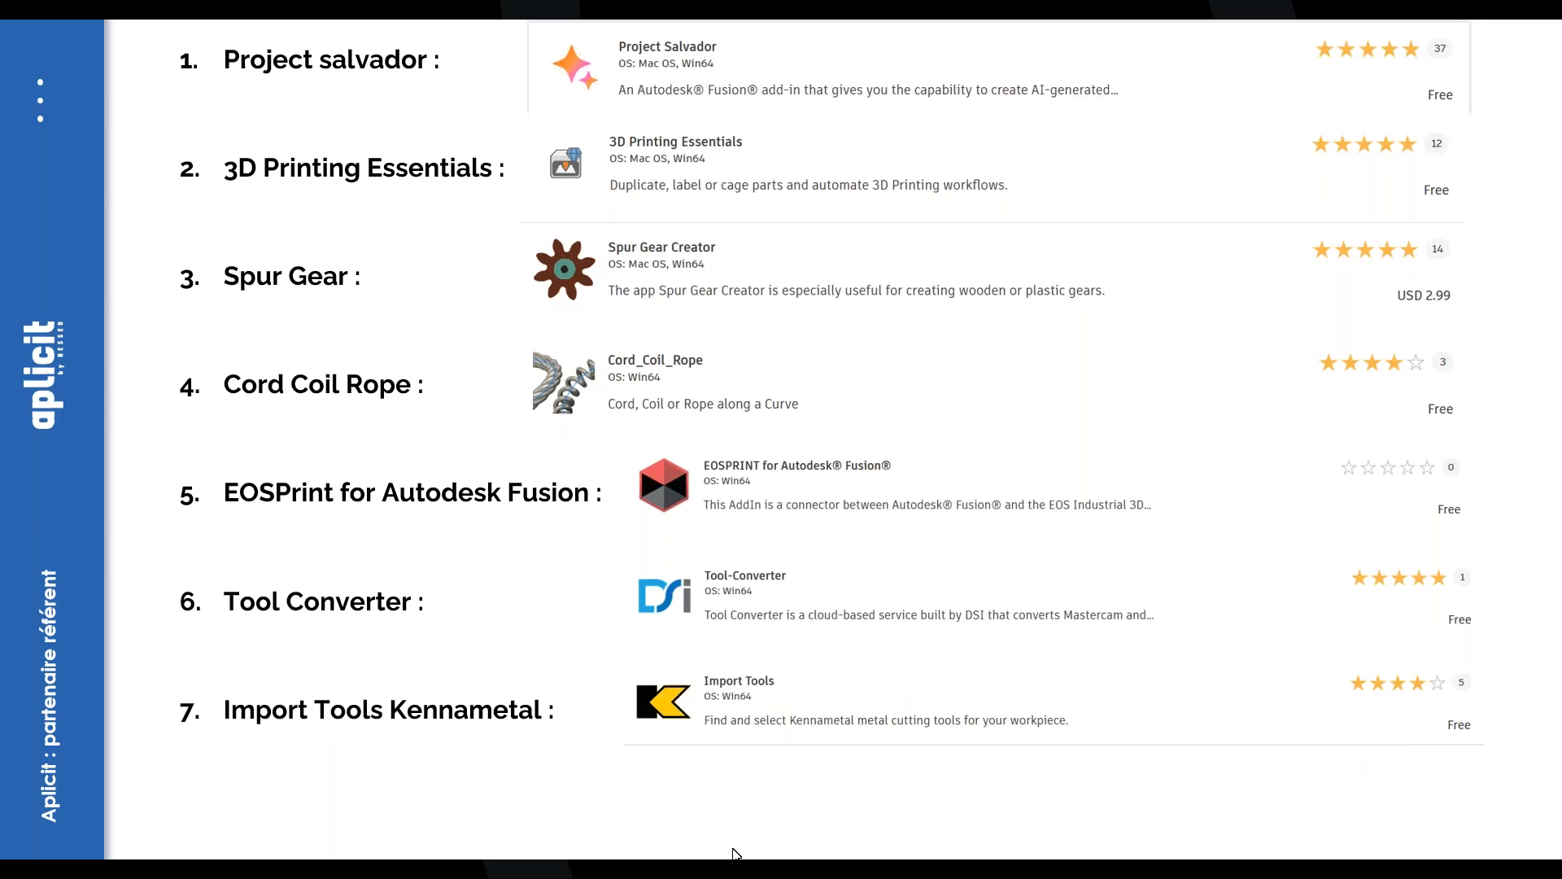
Search the App Store's Fusion section for 'Cord', open Cord_Coil_Rope, then minimize the browser
{"action": "key", "text": "alt+Tab"}
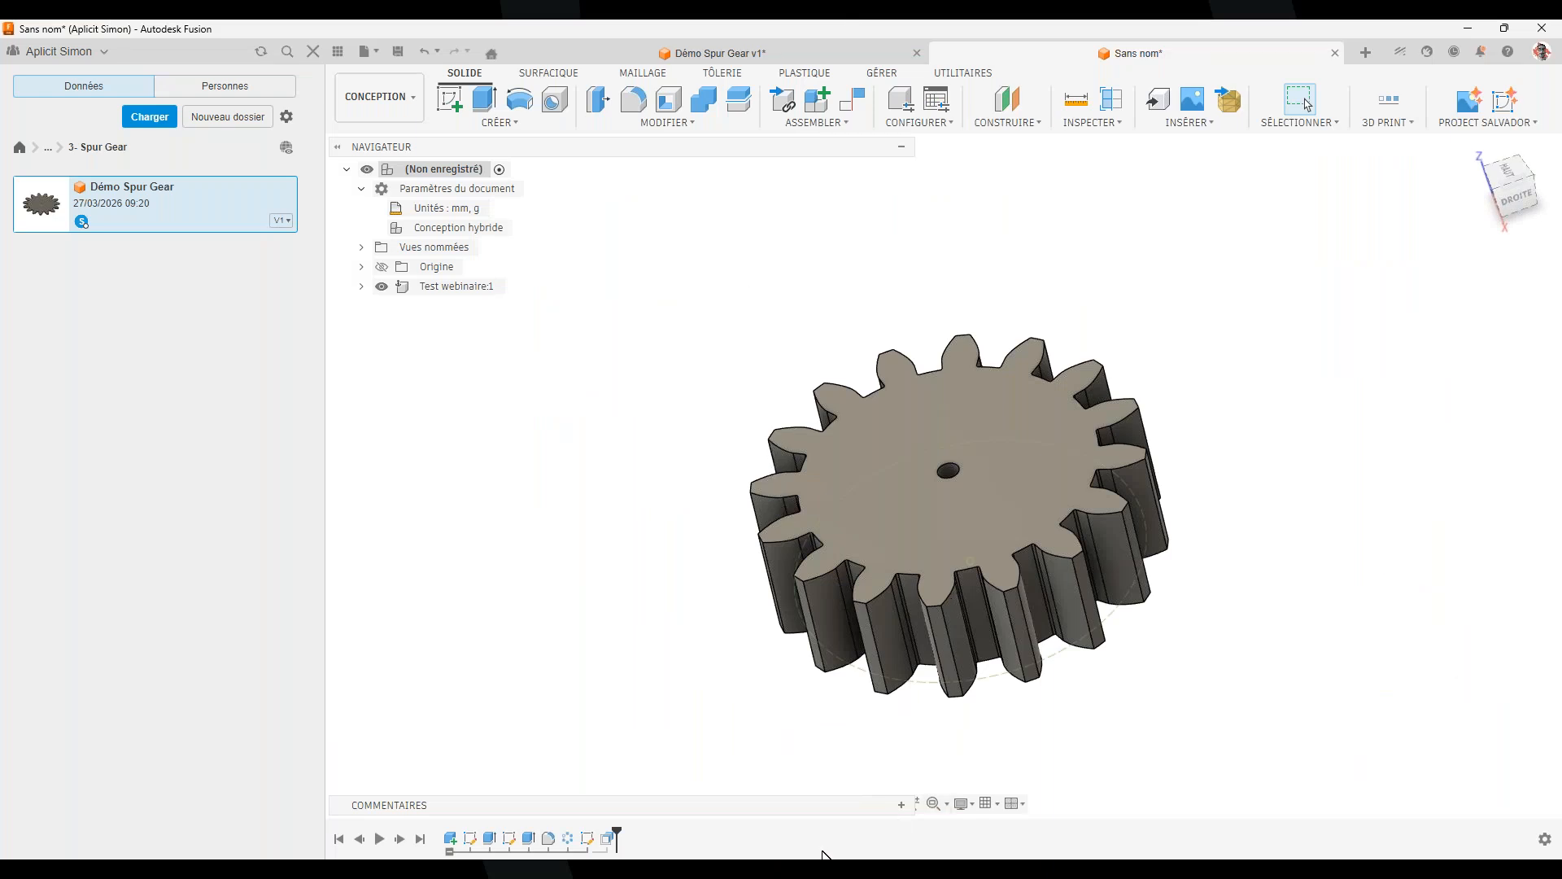
{"action": "key", "text": "alt+Tab"}
{"action": "scroll", "coordinate": [603, 432], "scroll_direction": "up", "scroll_amount": 10}
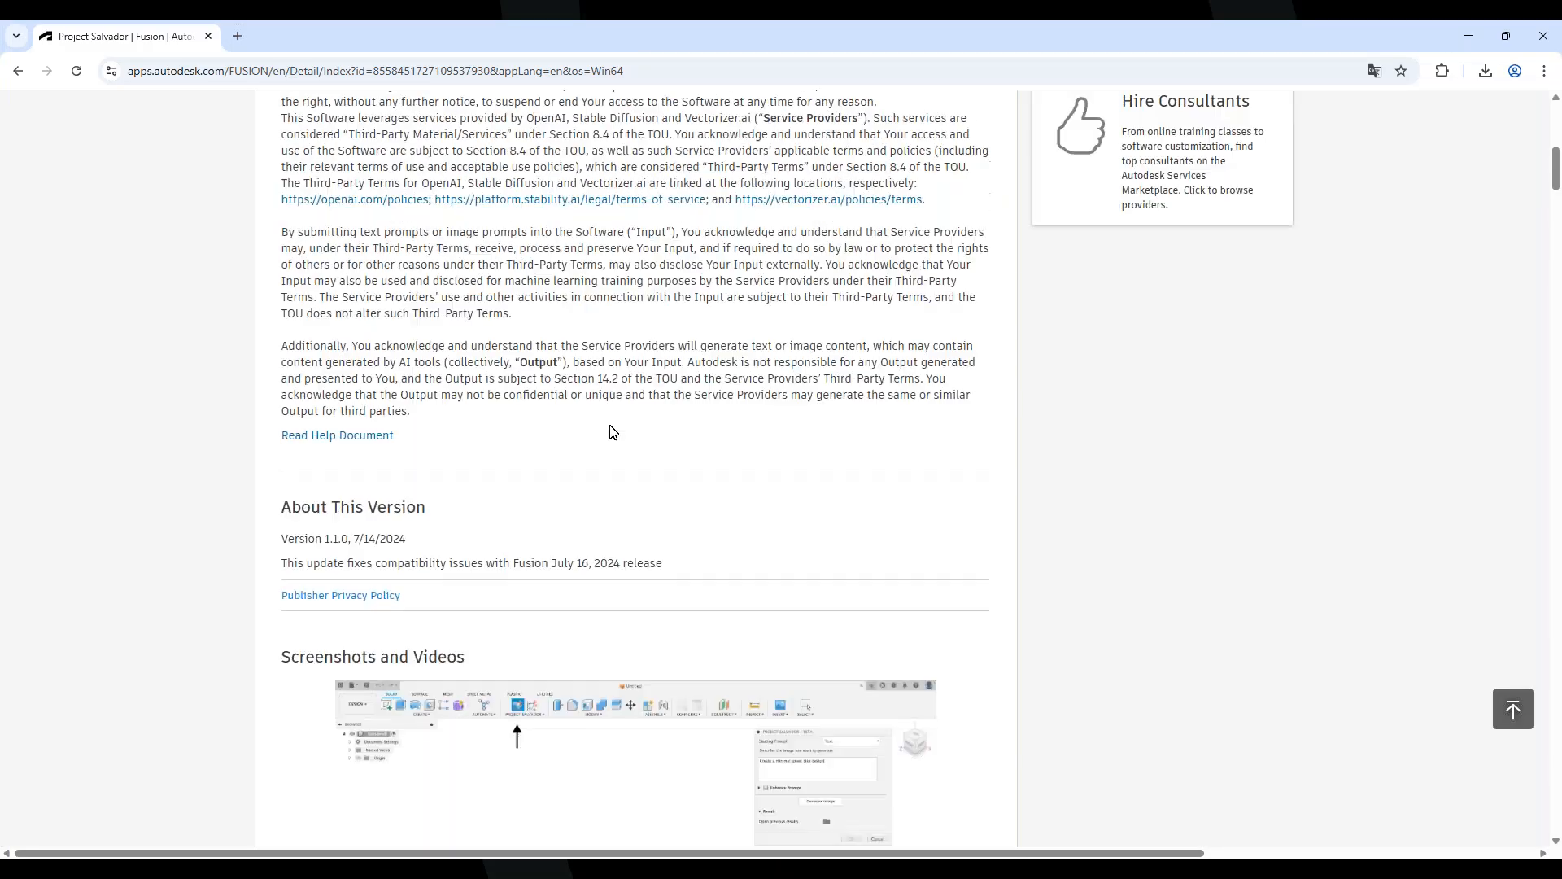
{"action": "scroll", "coordinate": [613, 432], "scroll_direction": "up", "scroll_amount": 4}
{"action": "left_click", "coordinate": [88, 116]}
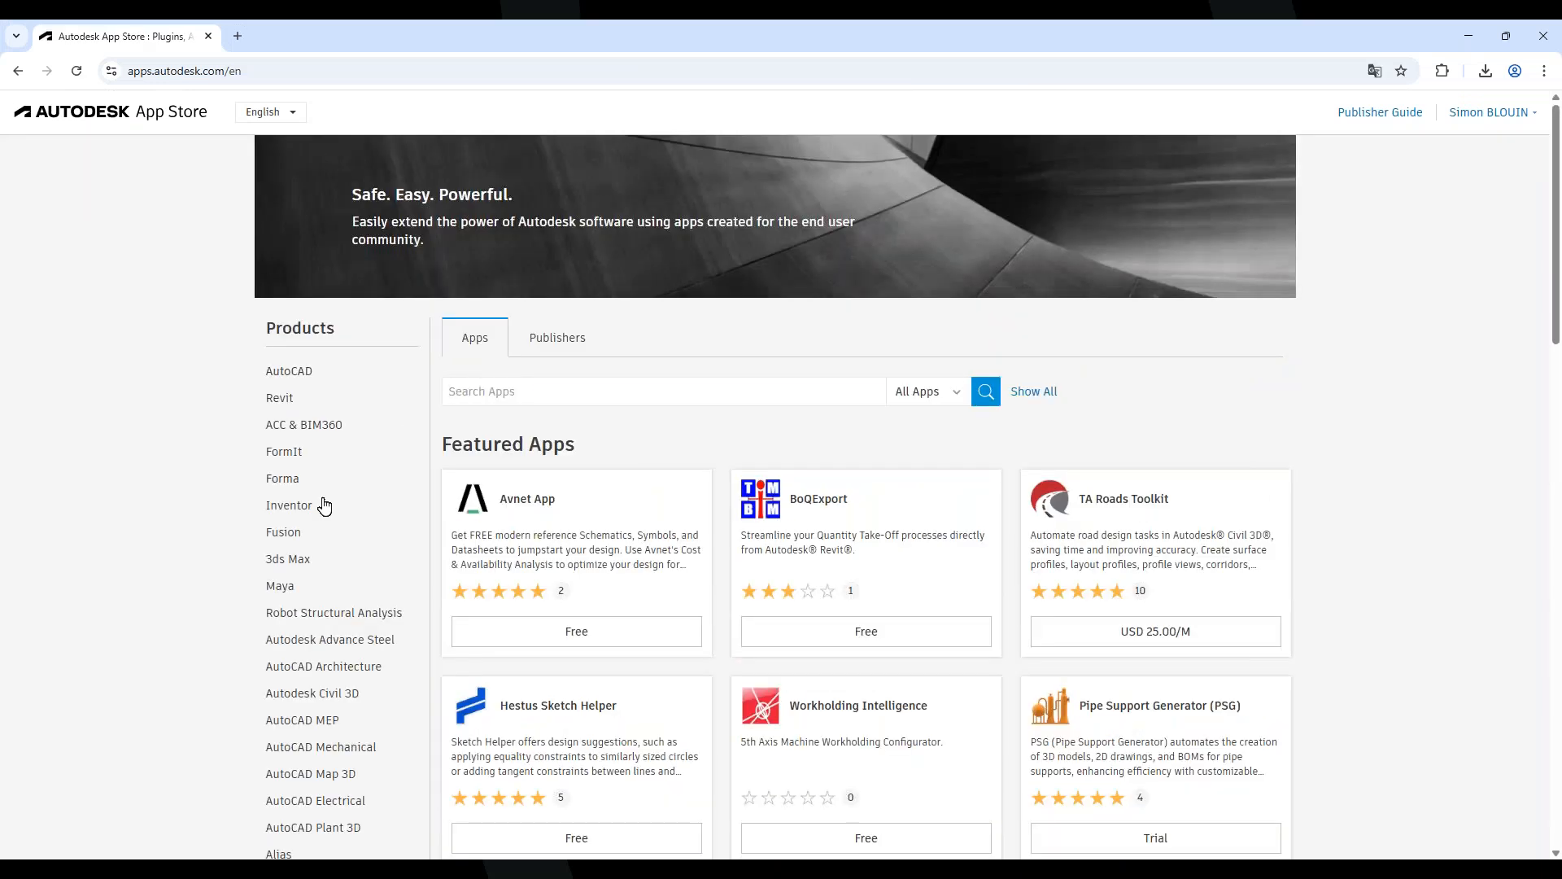
{"action": "left_click", "coordinate": [283, 532]}
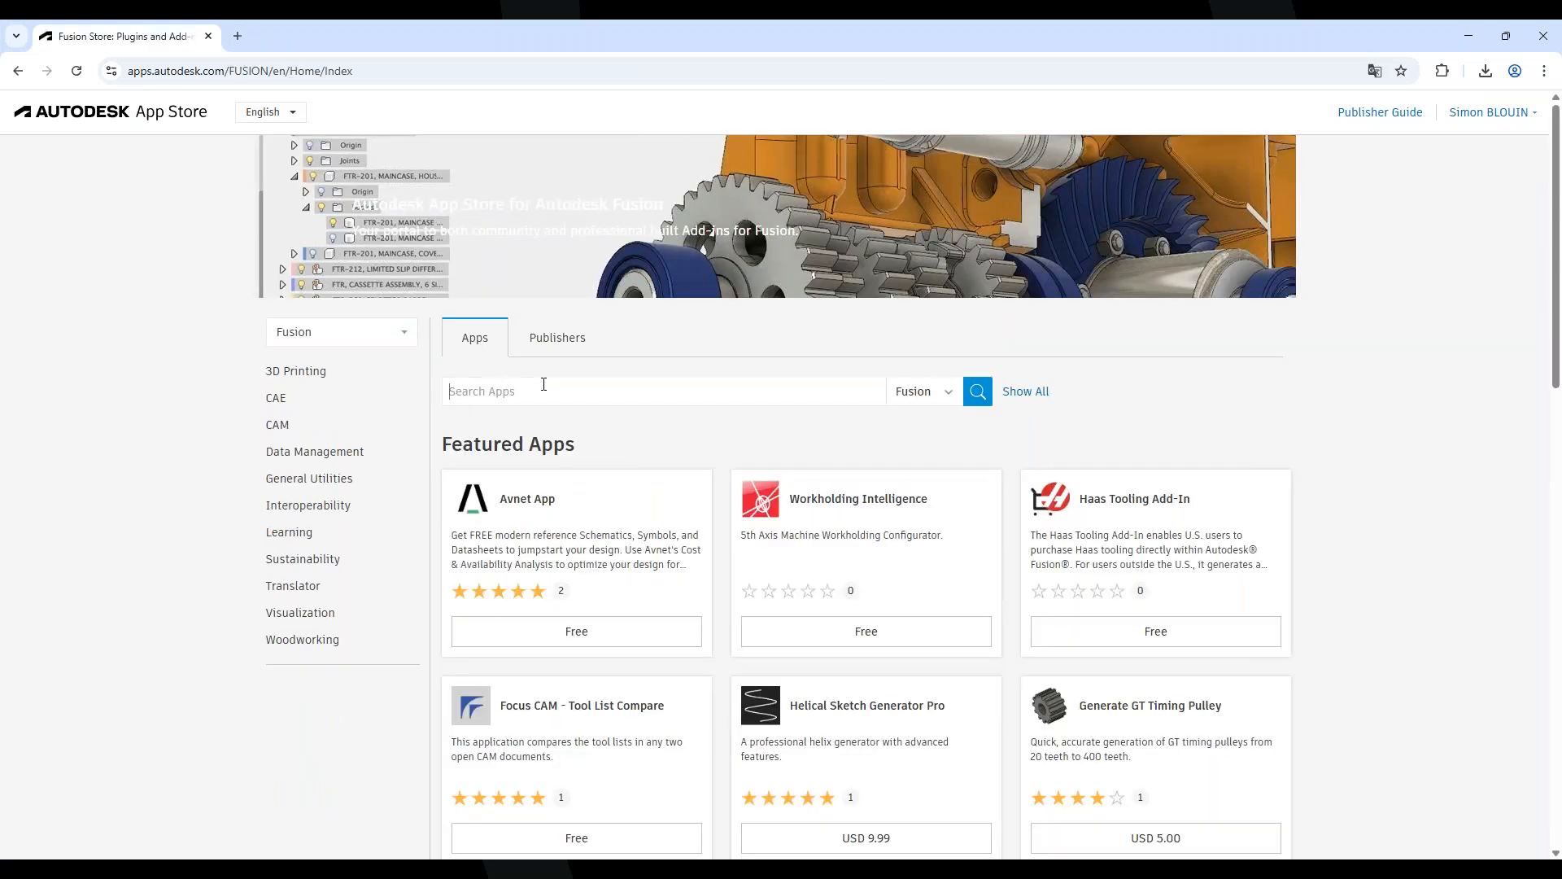
{"action": "type", "text": "Cord"}
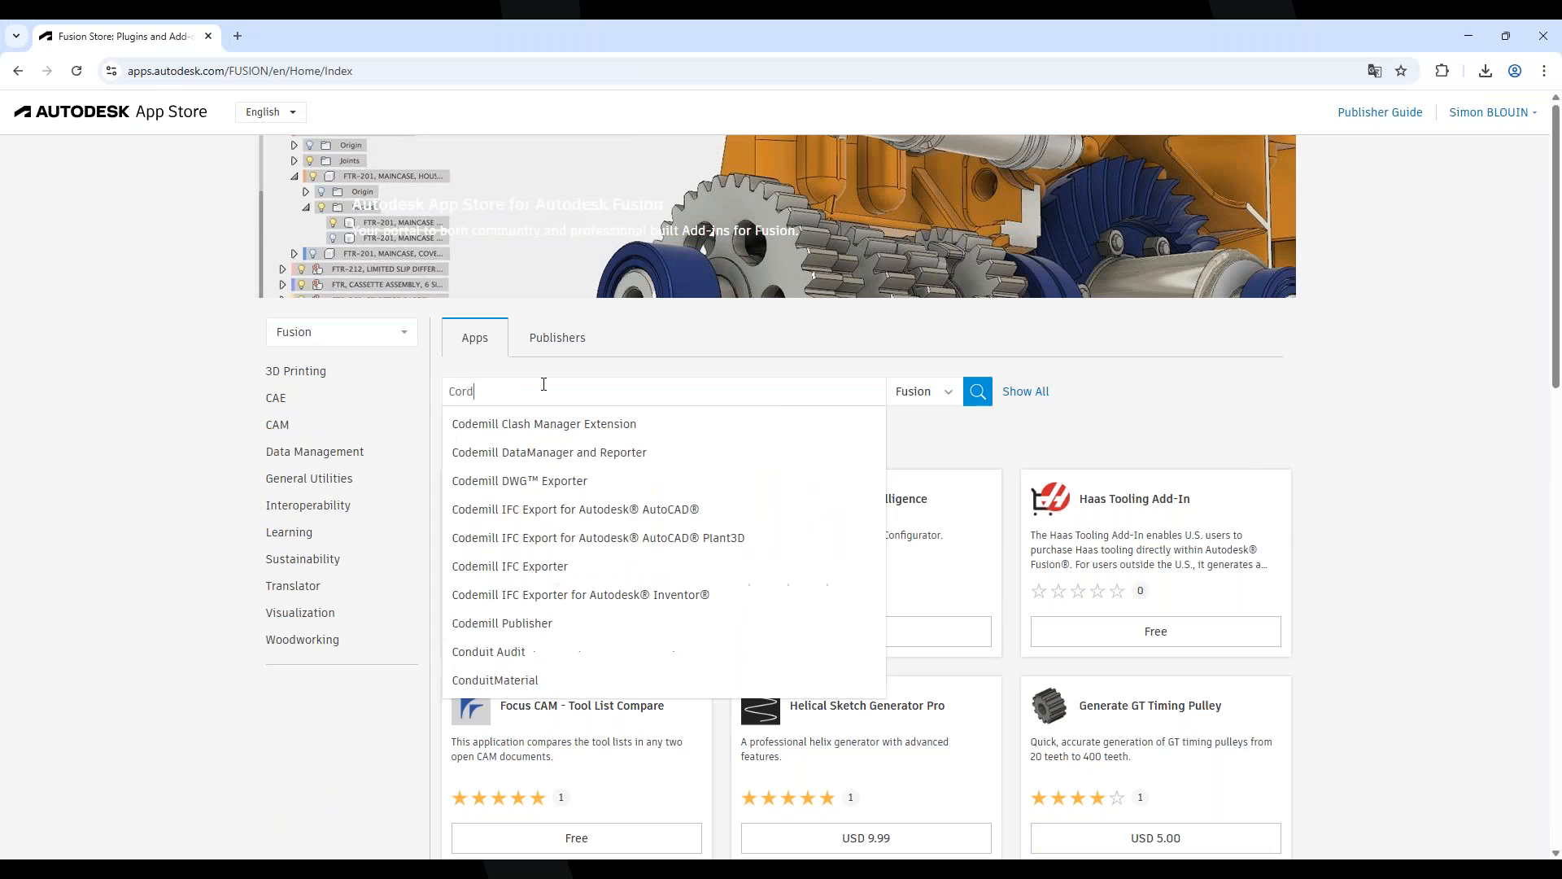
{"action": "key", "text": "Return"}
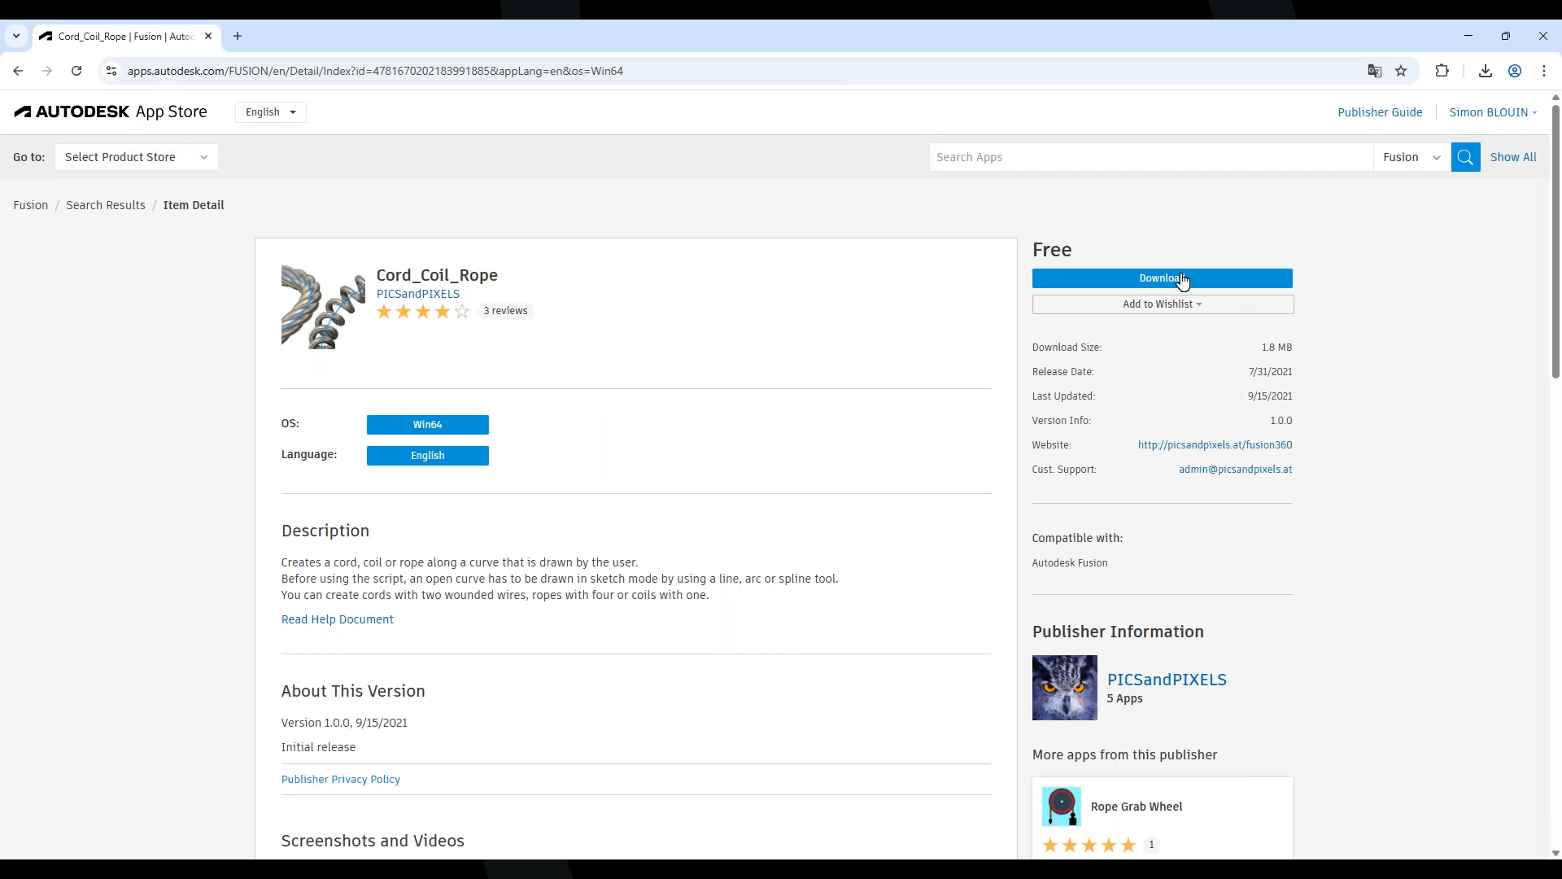
{"action": "left_click", "coordinate": [1468, 35]}
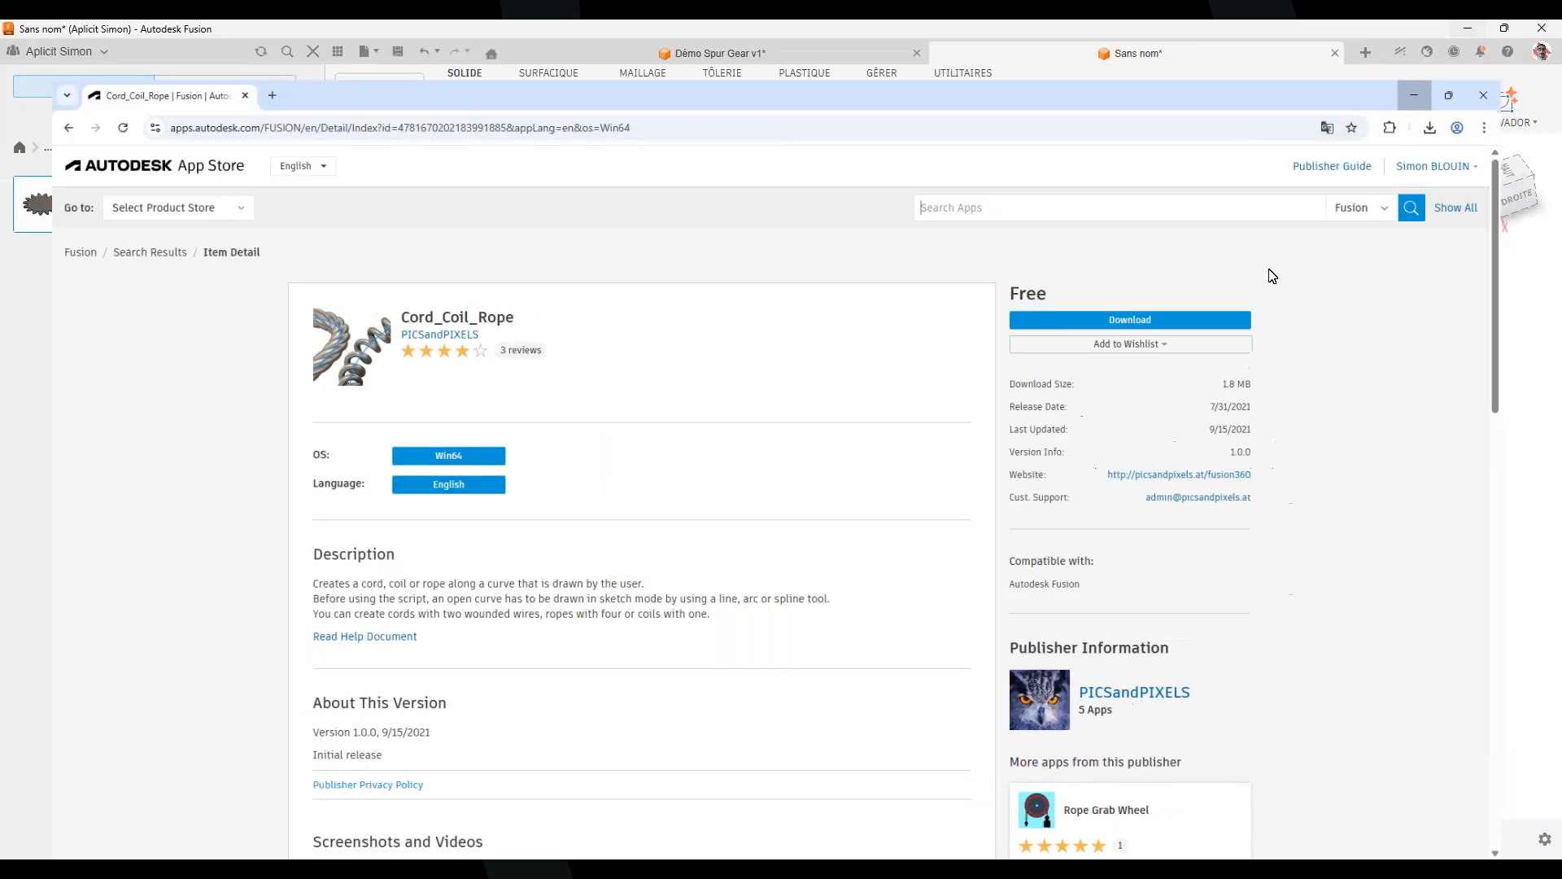
Create a new empty hybrid design and start a new sketch in it
{"action": "left_click", "coordinate": [1367, 54]}
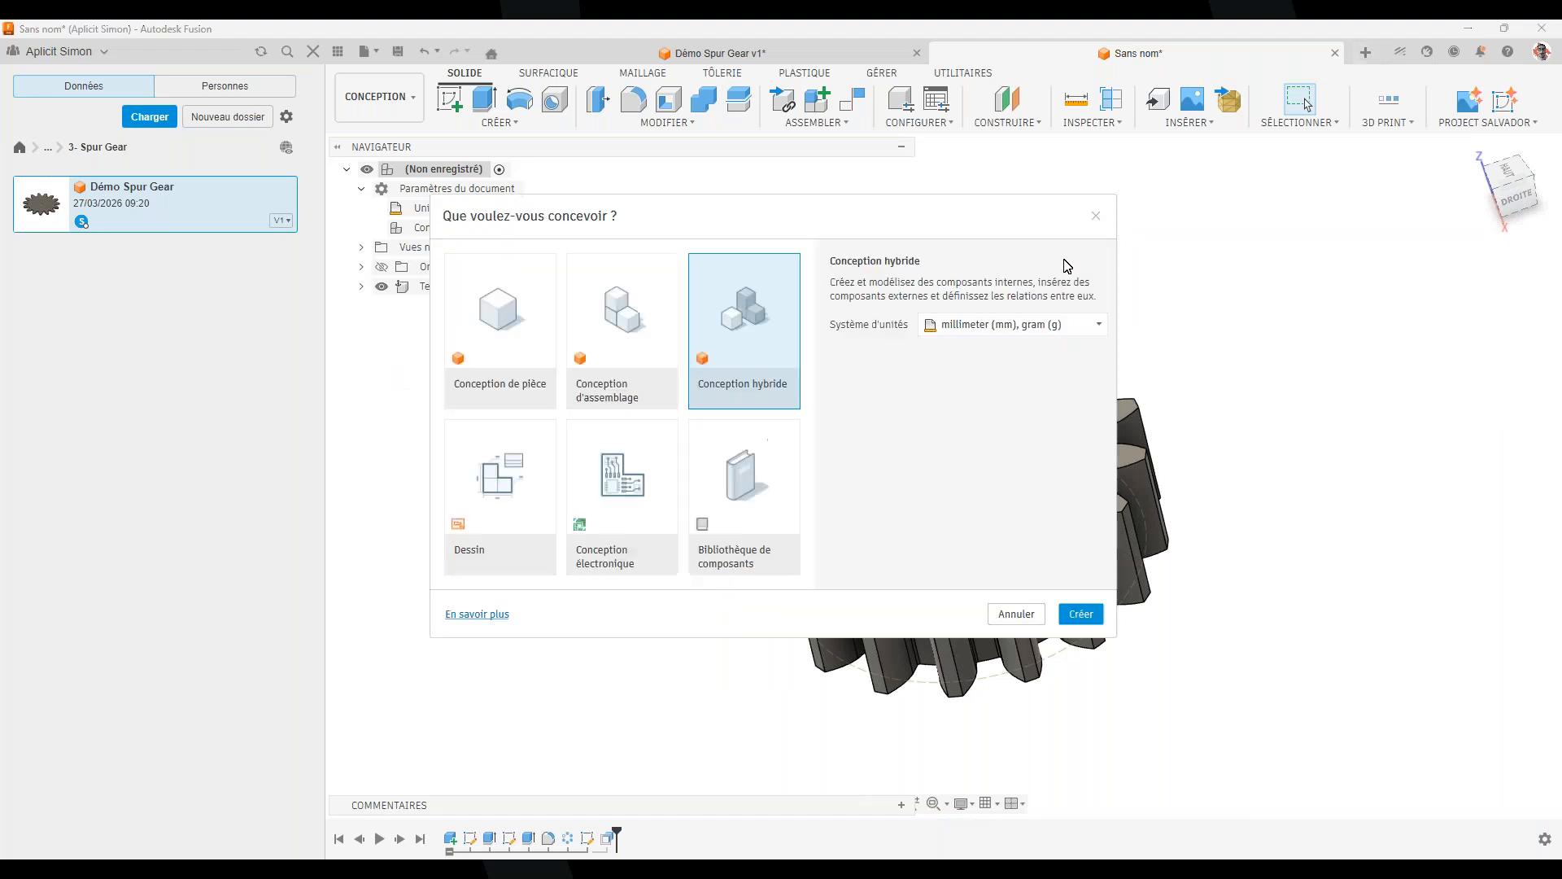
{"action": "left_click", "coordinate": [1081, 612]}
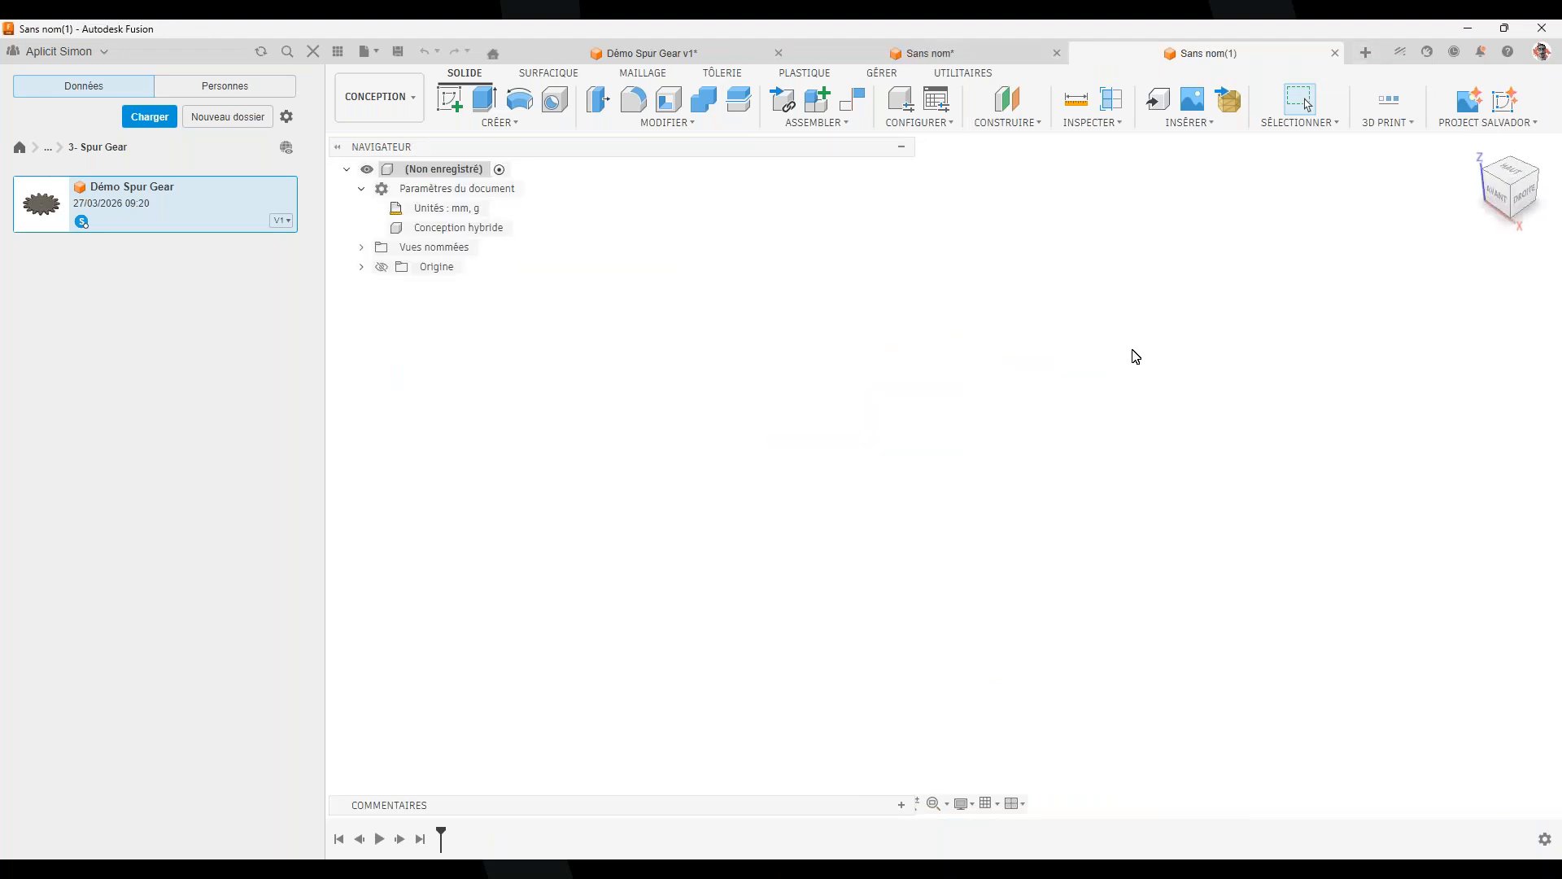
{"action": "left_click", "coordinate": [506, 123]}
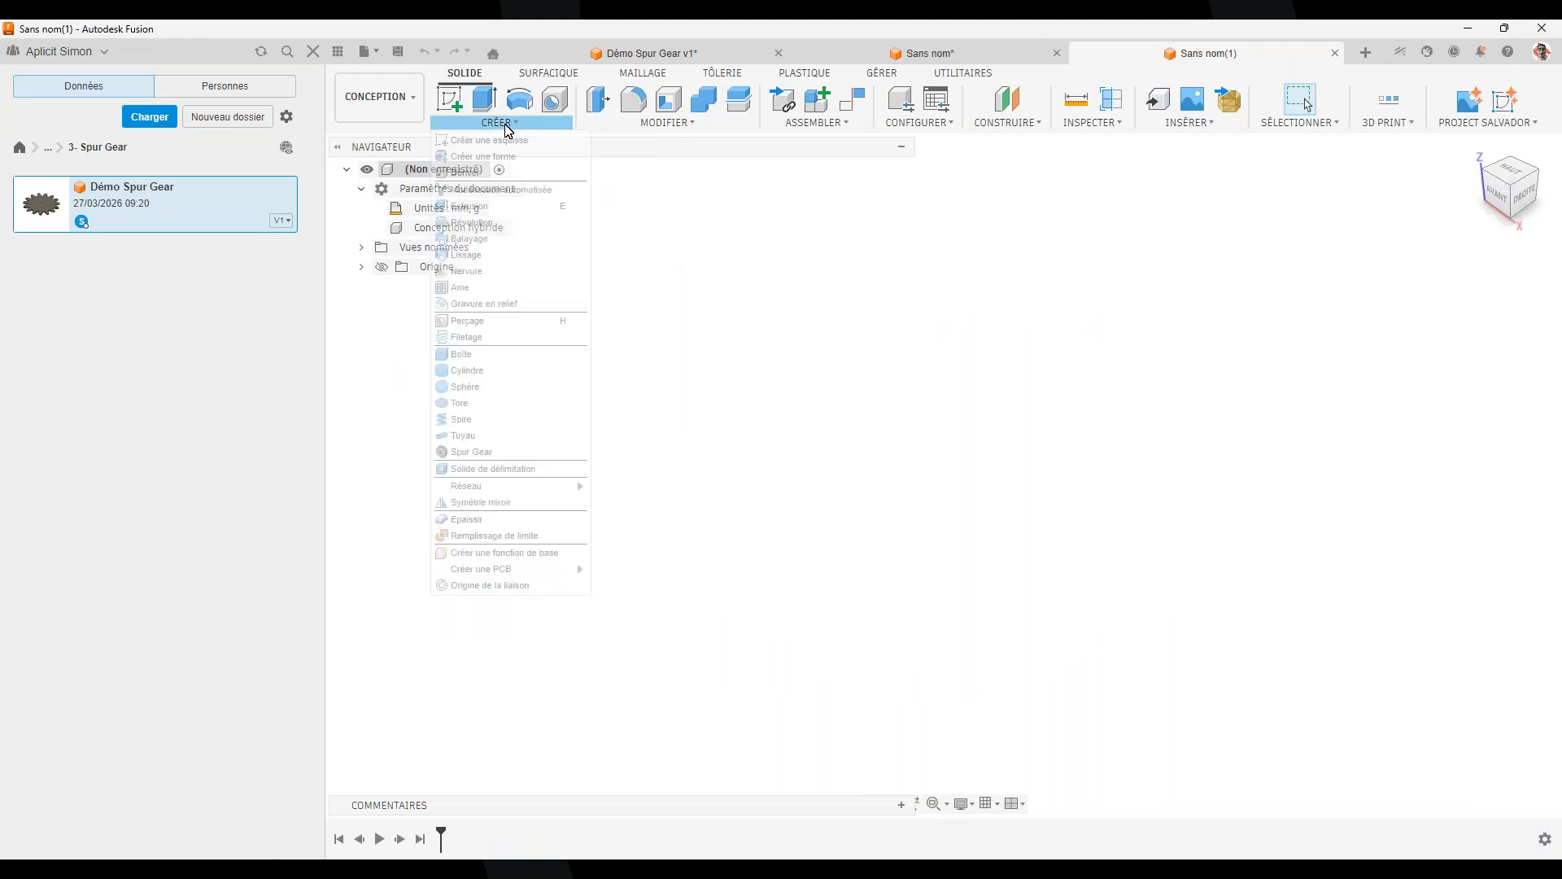
{"action": "left_click", "coordinate": [669, 124]}
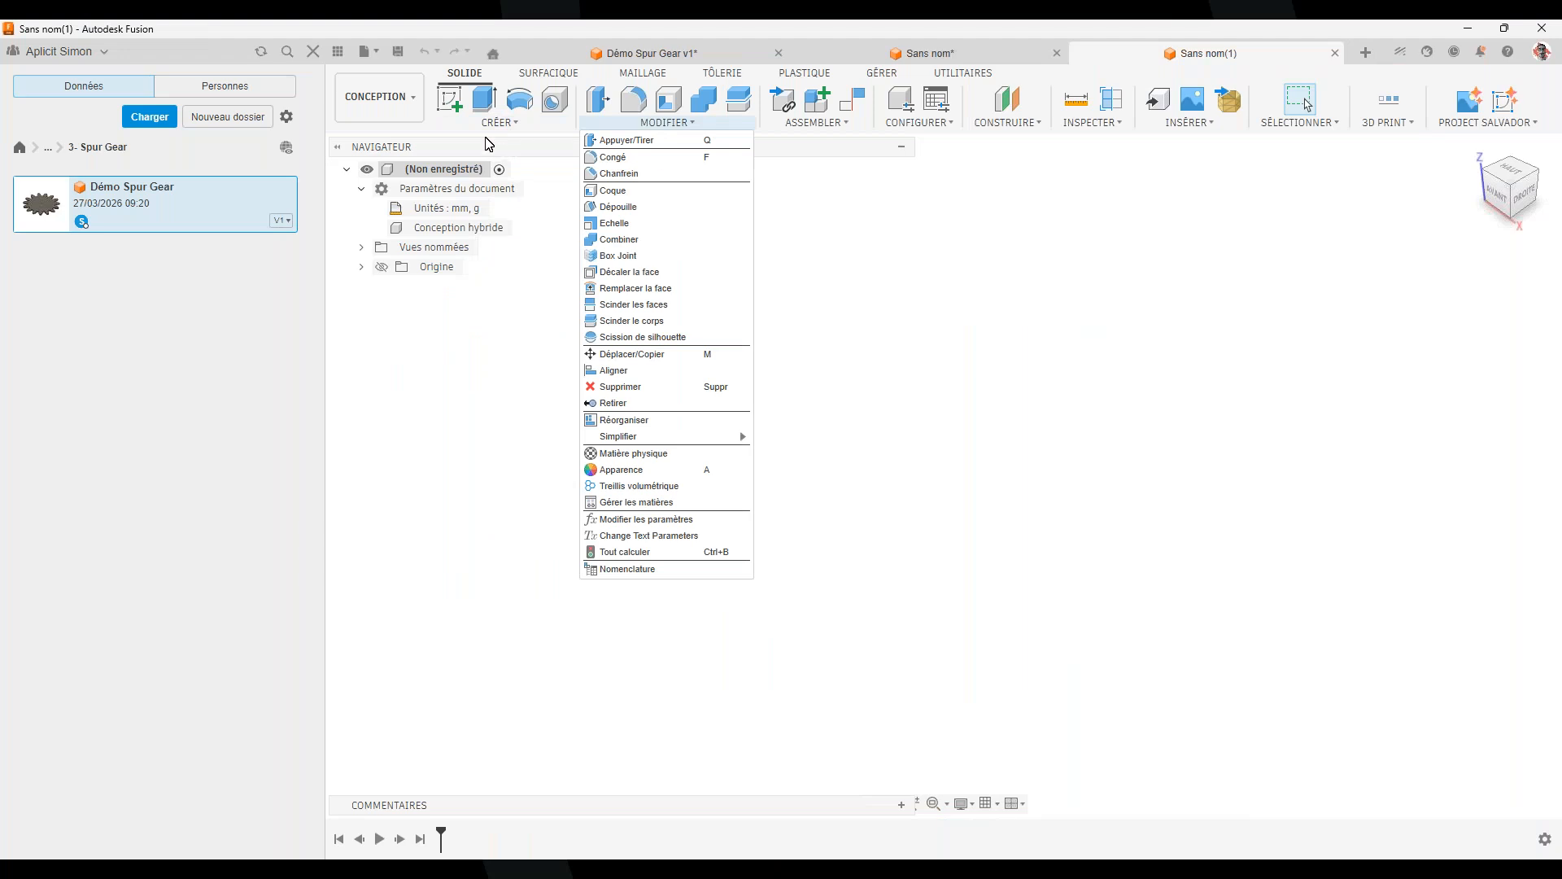
{"action": "left_click", "coordinate": [450, 99]}
Draw a wavy fit-point spline through five points on the XY plane and finish the sketch
{"action": "left_click", "coordinate": [1039, 482]}
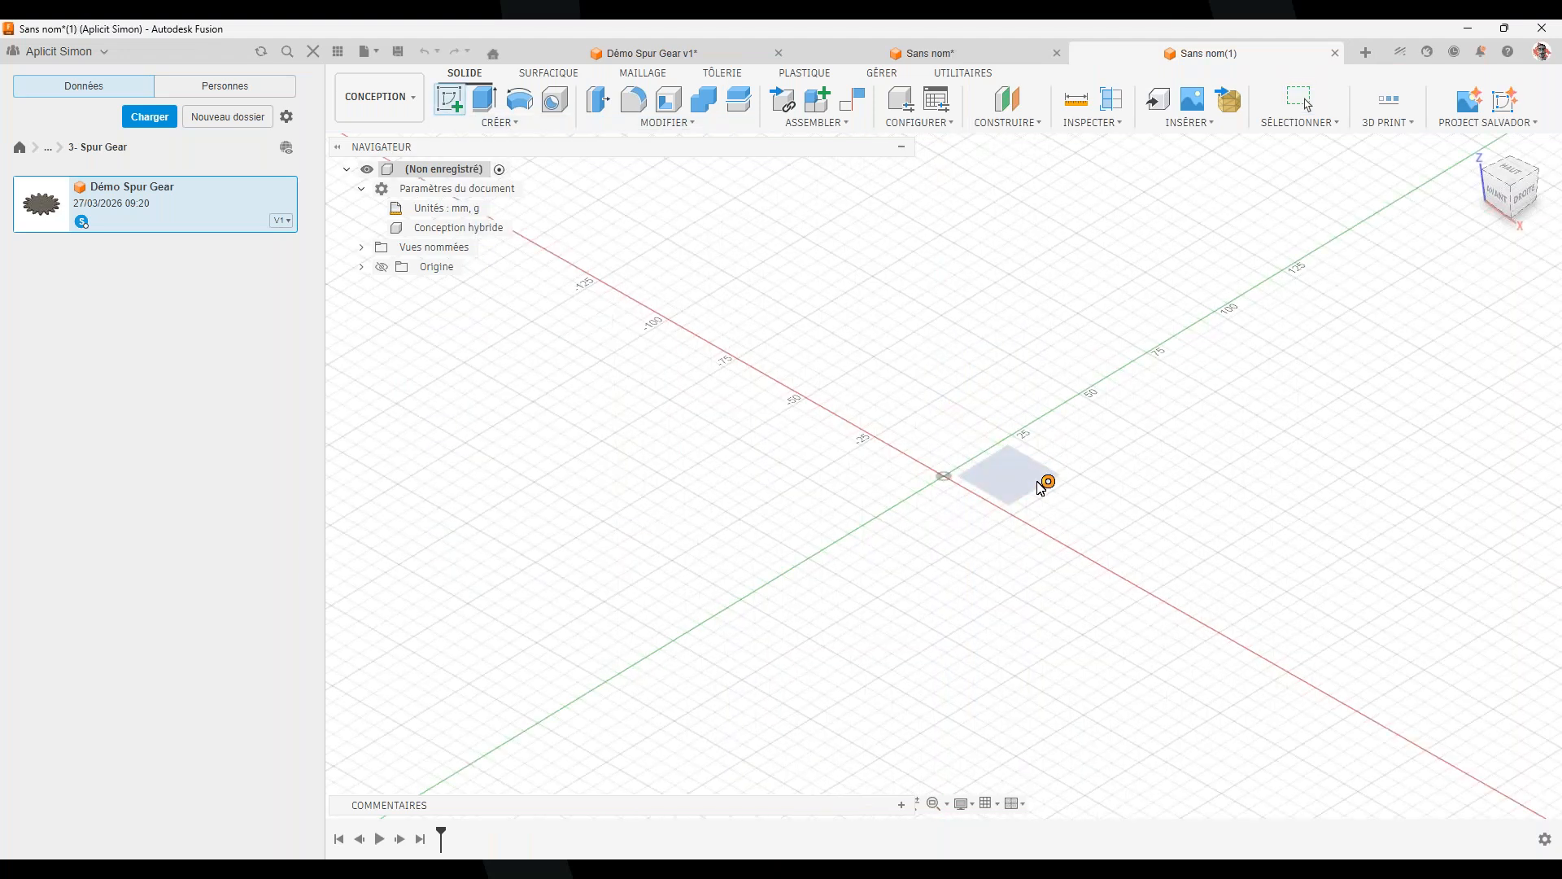
{"action": "left_click", "coordinate": [519, 99]}
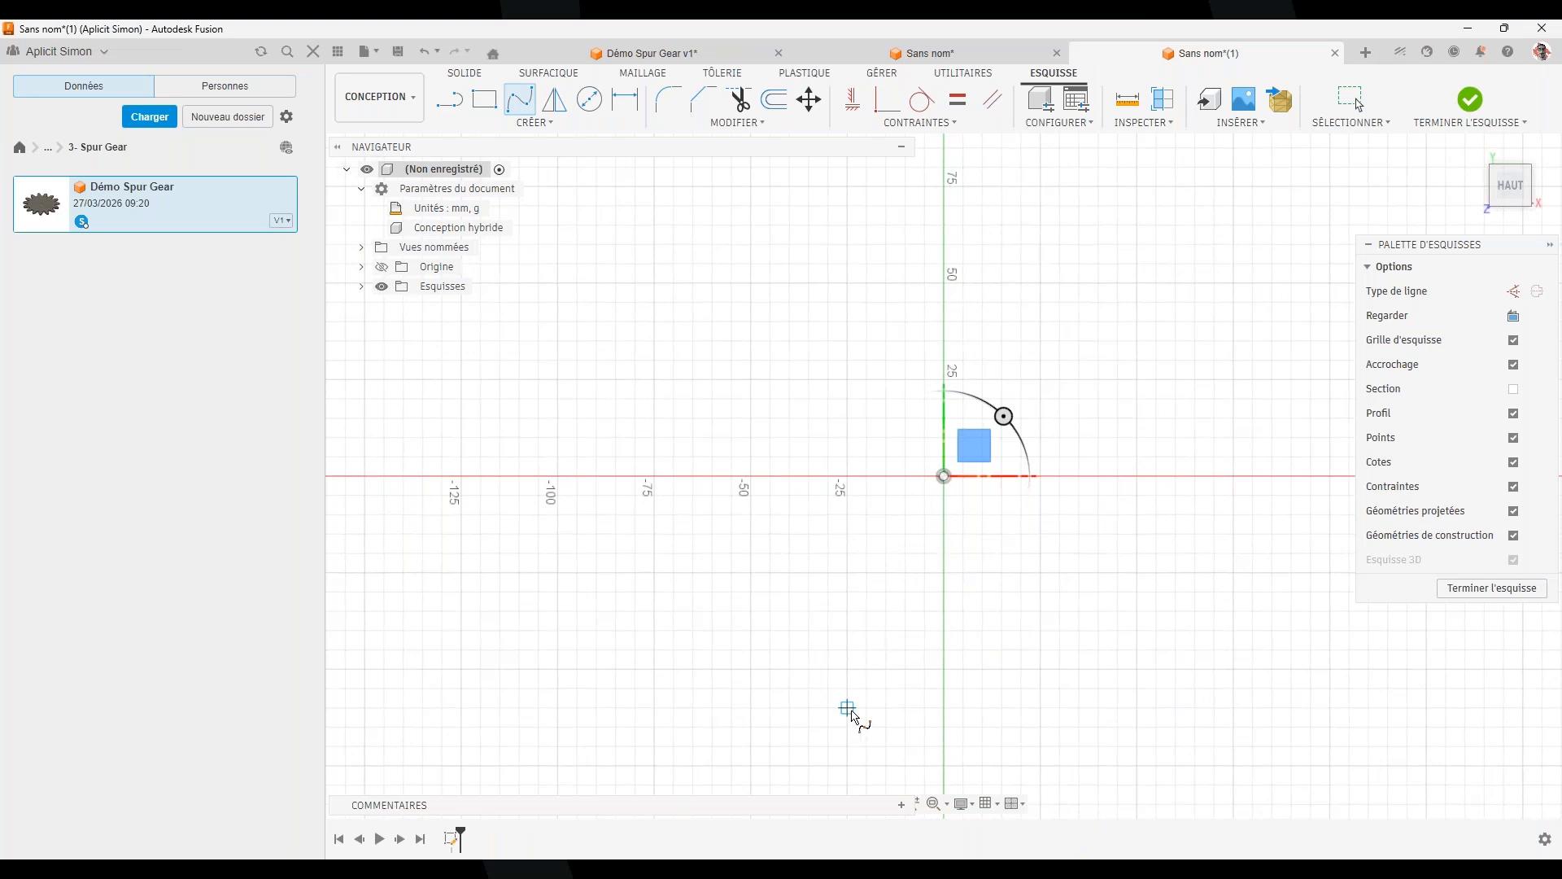
{"action": "left_click", "coordinate": [847, 707]}
{"action": "left_click", "coordinate": [896, 576]}
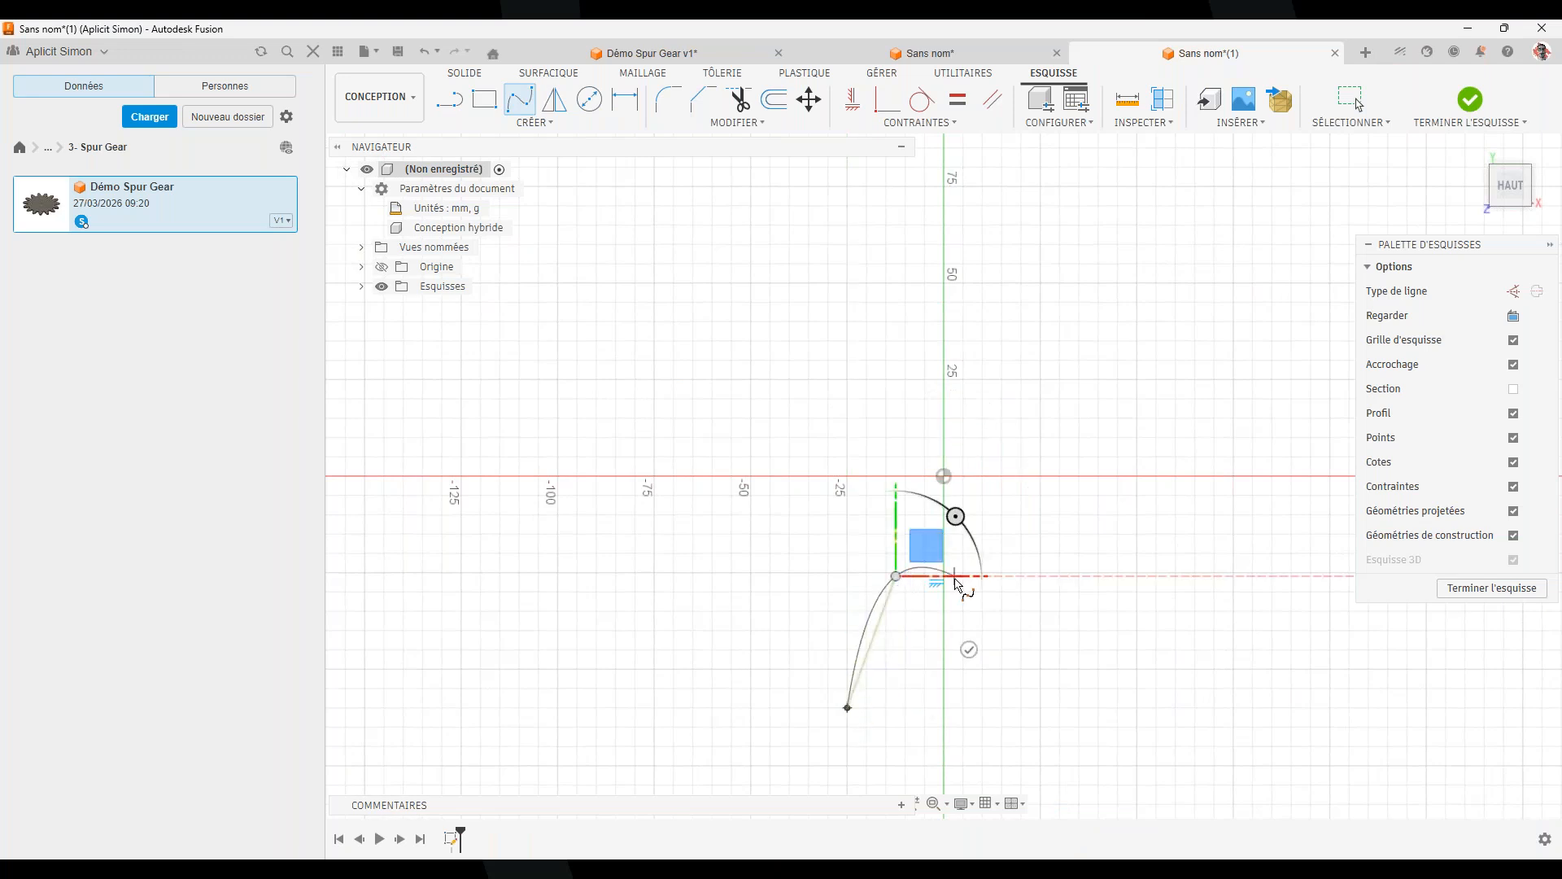
{"action": "left_click", "coordinate": [1021, 495]}
{"action": "left_click", "coordinate": [994, 324]}
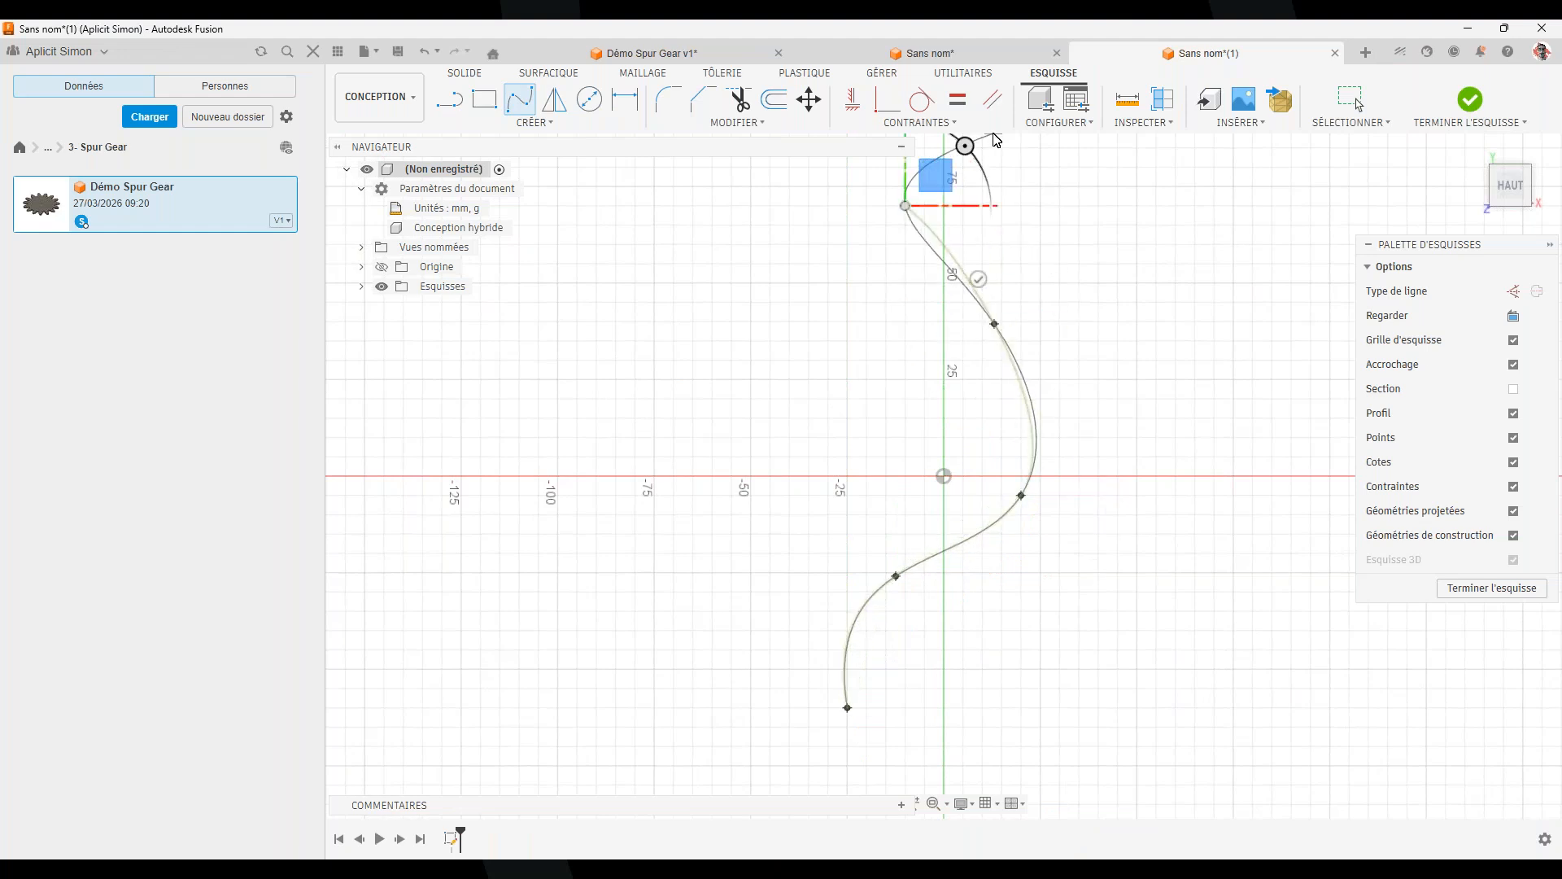
{"action": "mouse_move", "coordinate": [1073, 299]}
{"action": "middle_mouse_down"}
{"action": "mouse_move", "coordinate": [1084, 327]}
{"action": "mouse_move", "coordinate": [1035, 612]}
{"action": "middle_mouse_up"}
{"action": "double_click", "coordinate": [965, 358]}
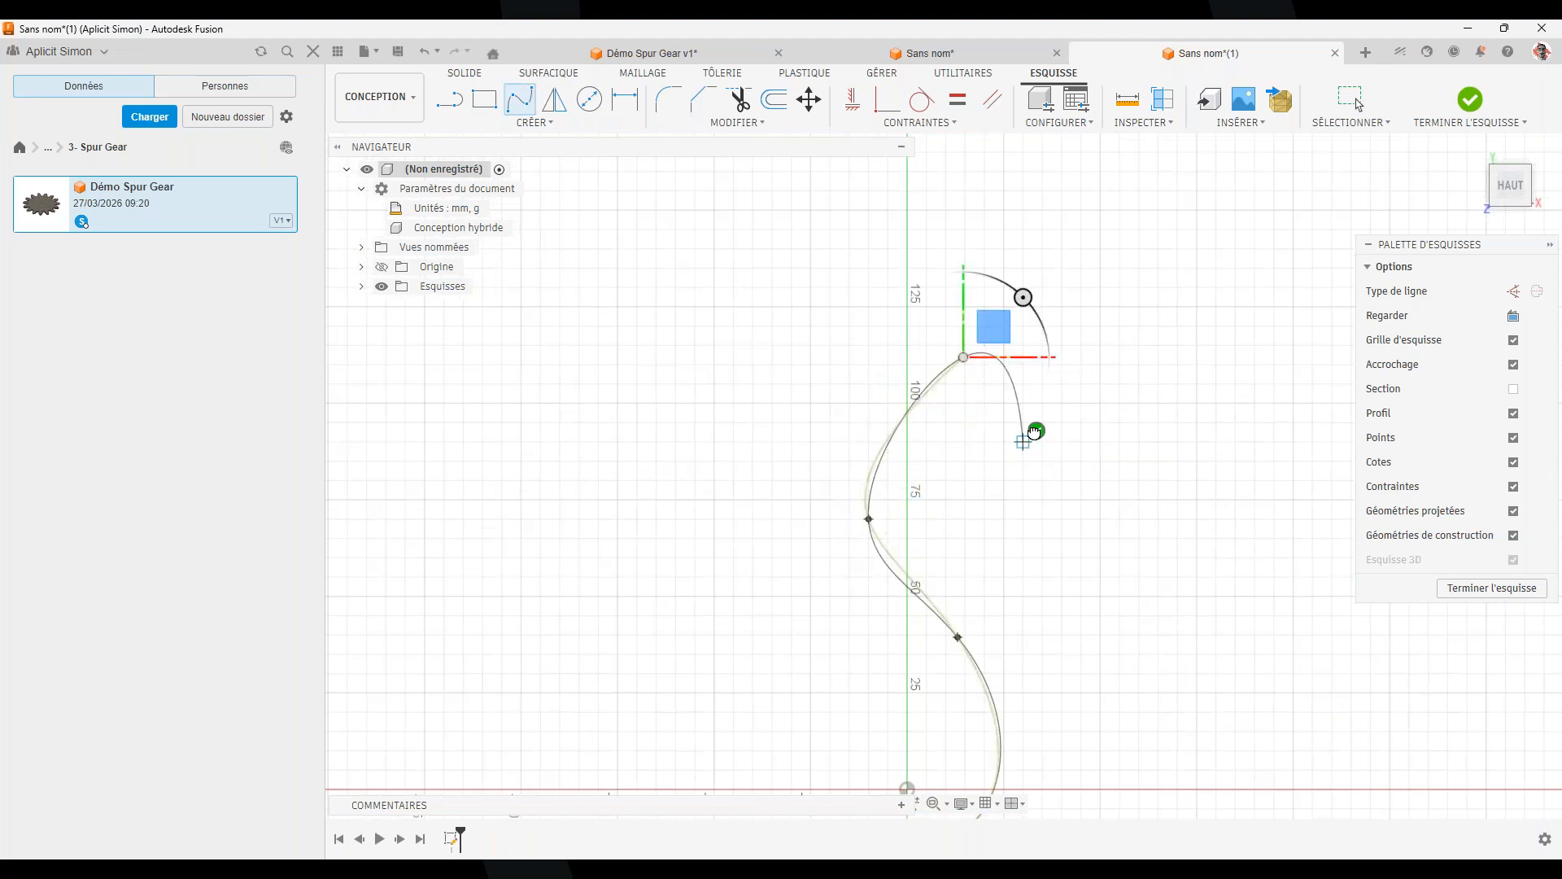
{"action": "left_click", "coordinate": [1465, 587]}
{"action": "mouse_move", "coordinate": [976, 729]}
{"action": "middle_mouse_down", "text": "shift"}
{"action": "mouse_move", "coordinate": [1056, 700]}
{"action": "mouse_move", "coordinate": [1049, 499]}
{"action": "mouse_move", "coordinate": [1017, 480]}
{"action": "middle_mouse_up", "text": "shift"}
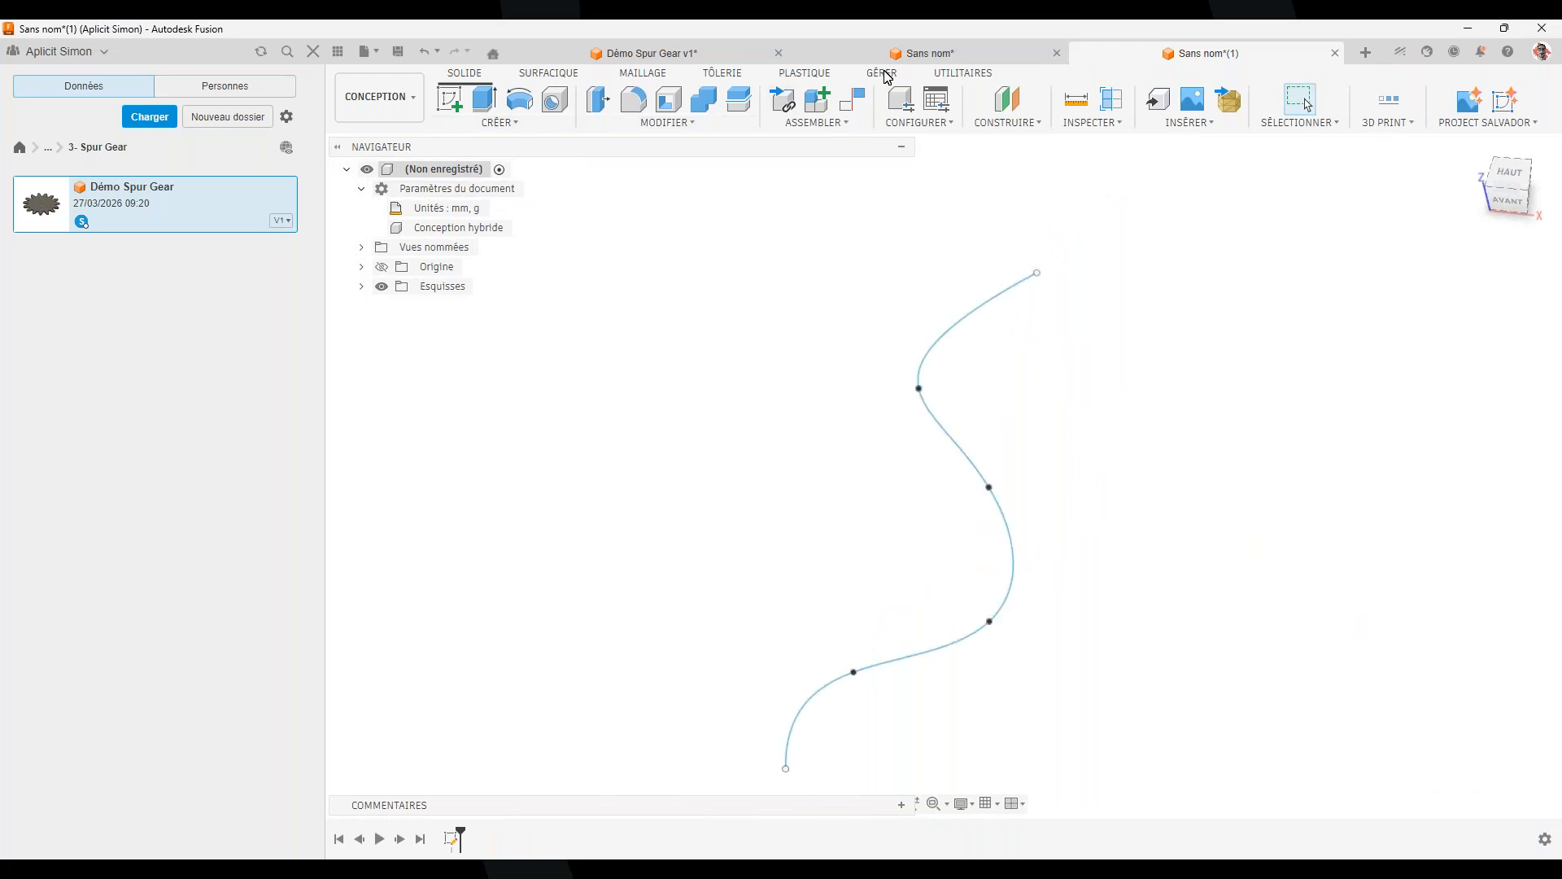
Run the Coil_Cord_Rope add-in from Utilities > Scripts and Add-Ins
{"action": "left_click", "coordinate": [963, 74]}
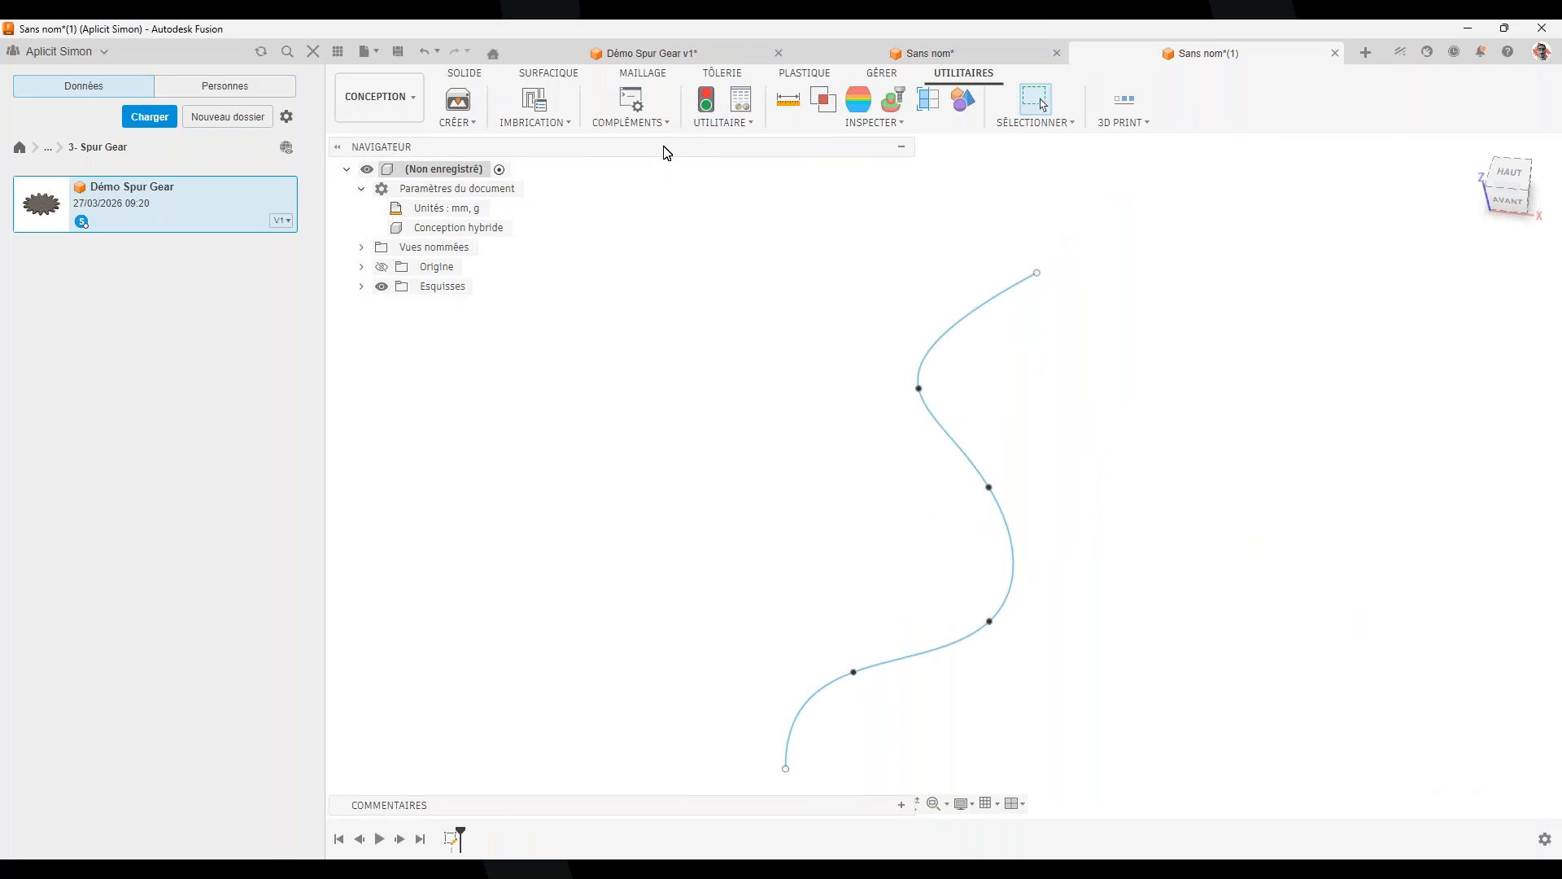
{"action": "left_click", "coordinate": [651, 122]}
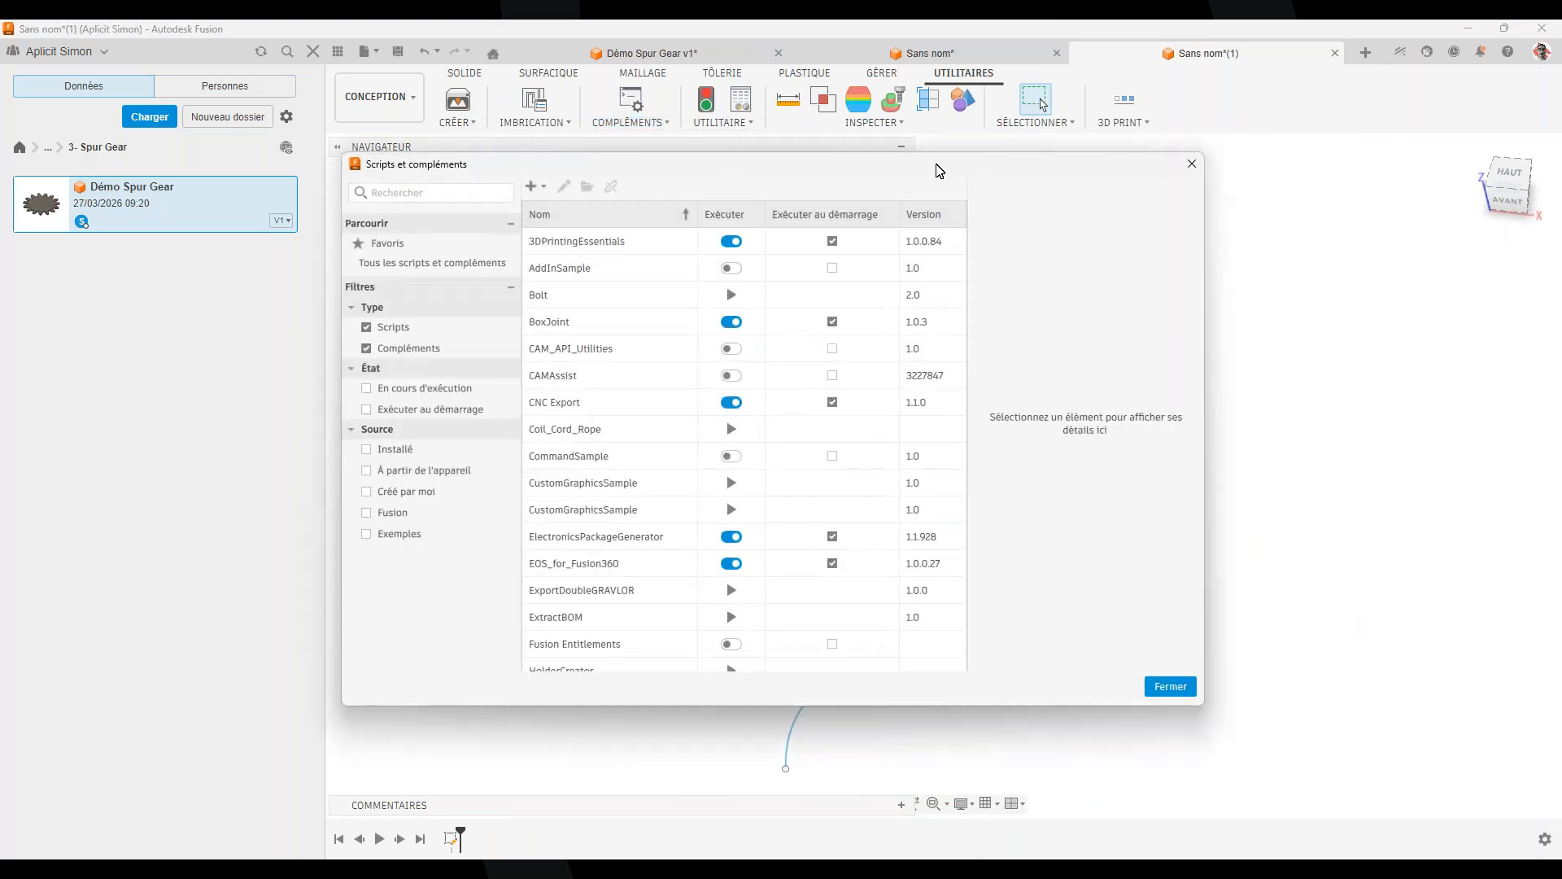
{"action": "left_click", "coordinate": [1187, 165]}
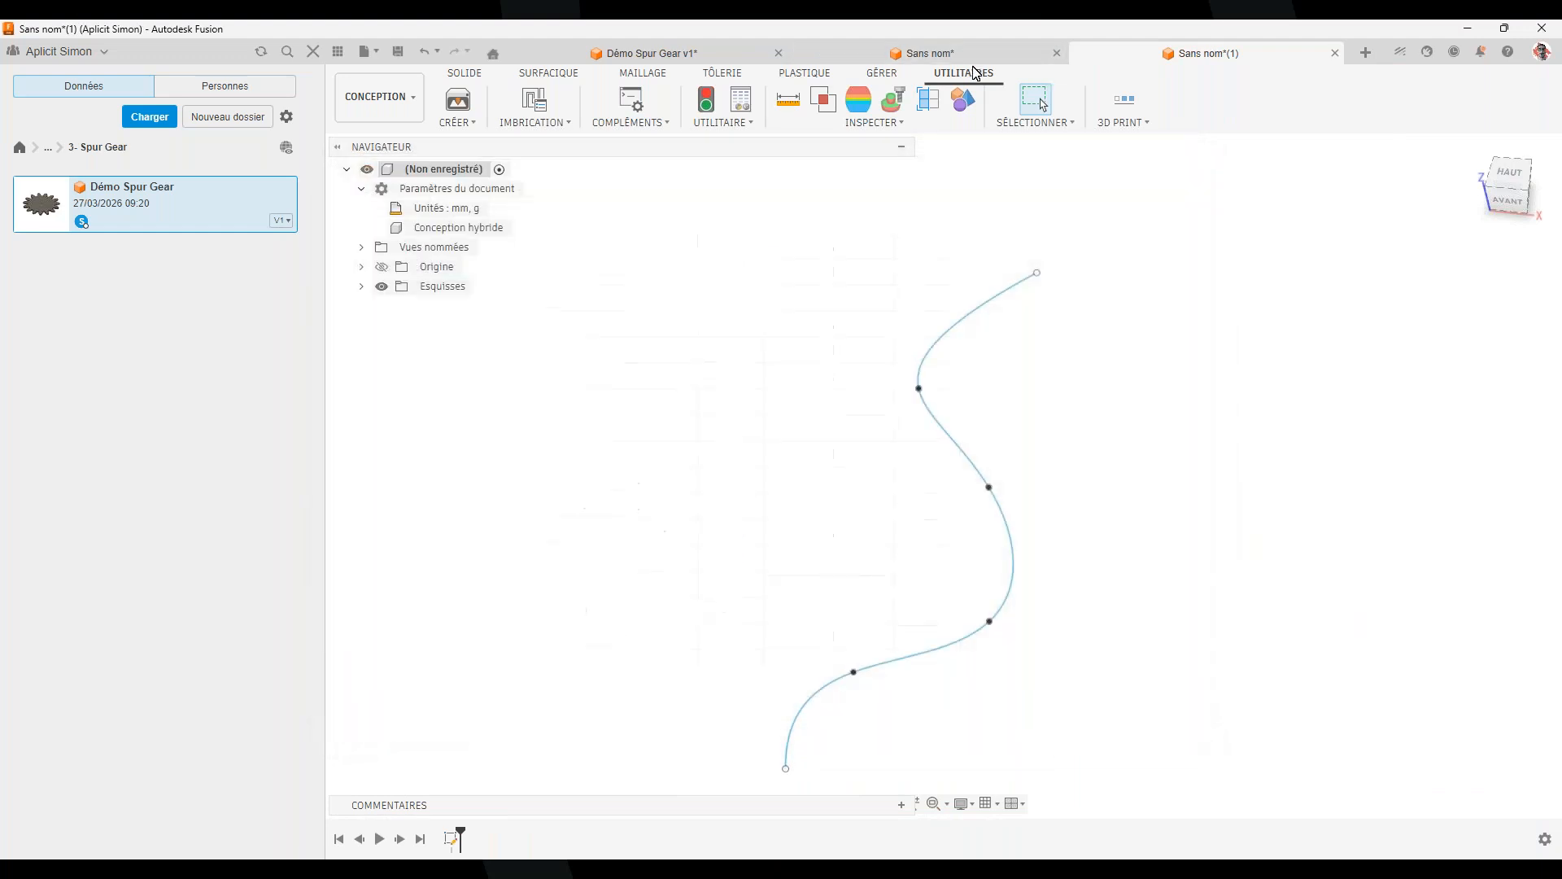
{"action": "left_click", "coordinate": [667, 124]}
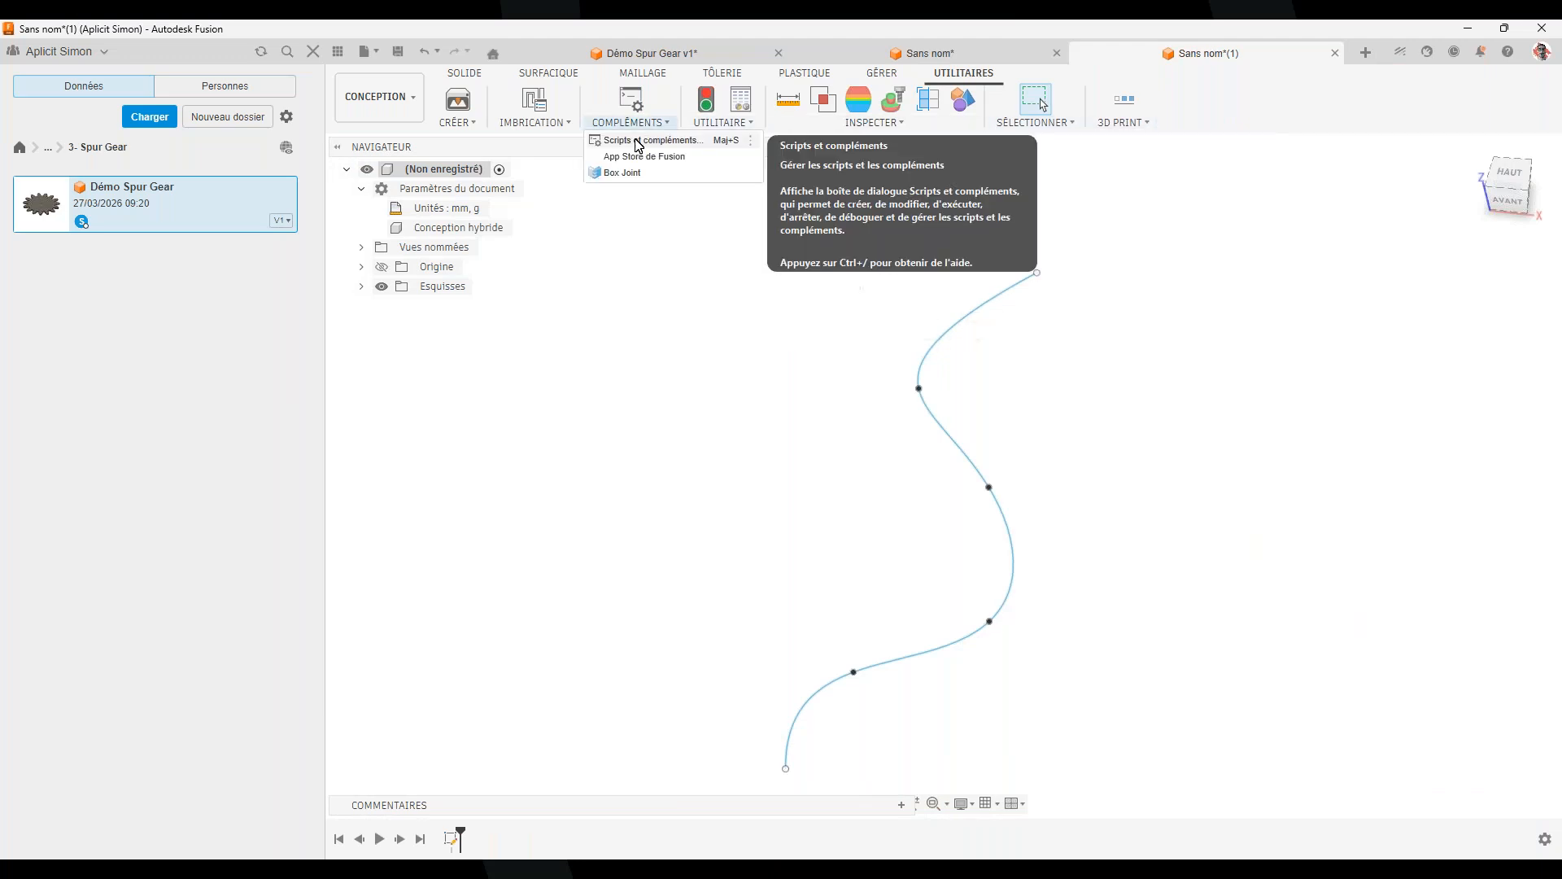
{"action": "left_click", "coordinate": [639, 141]}
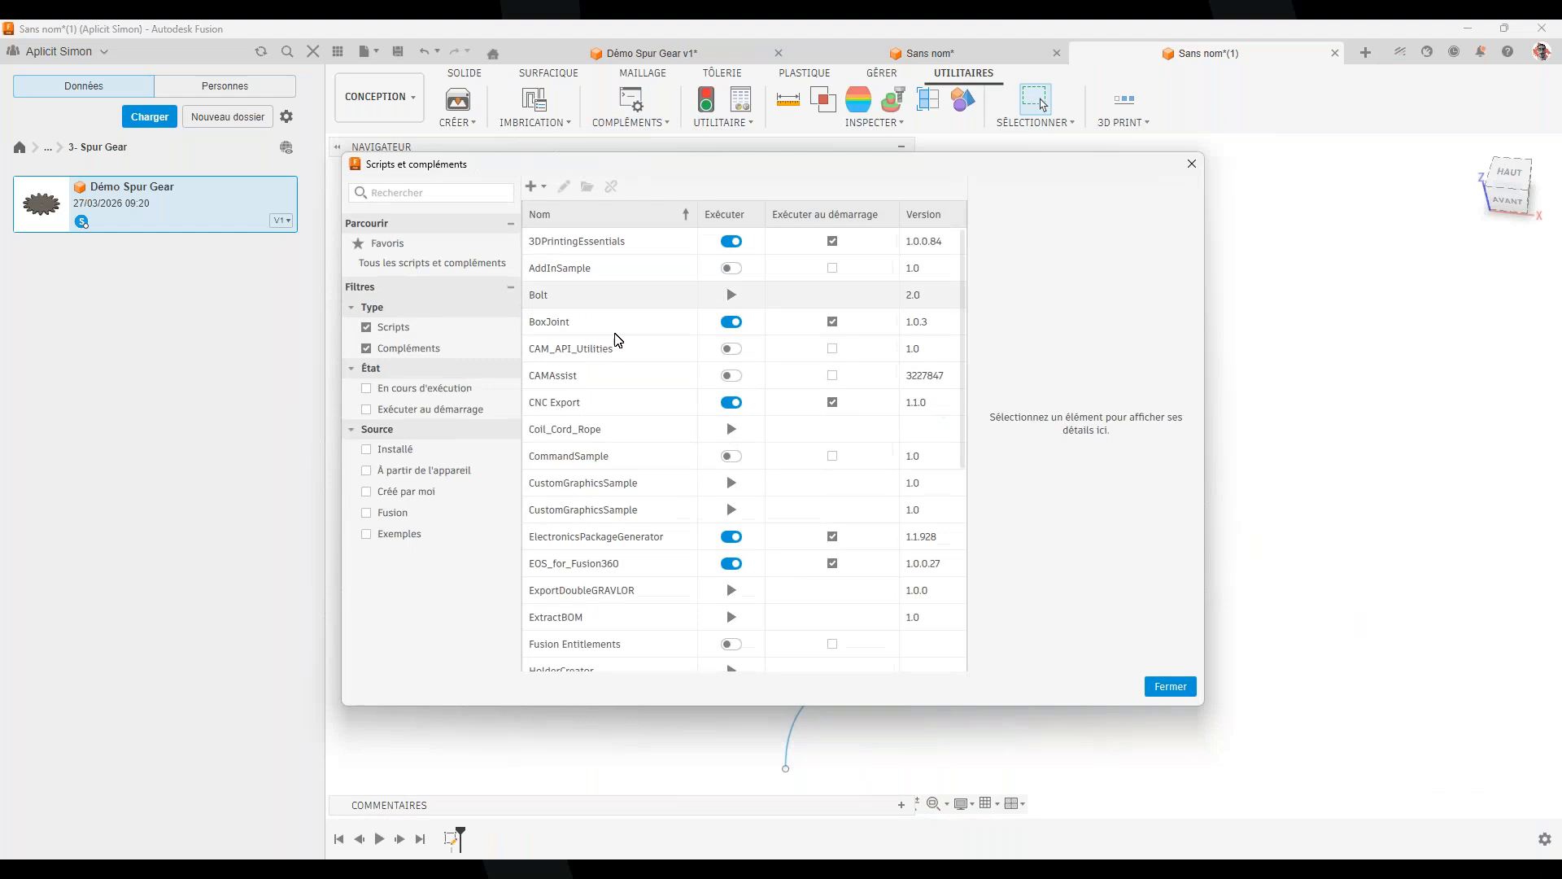
{"action": "left_click", "coordinate": [561, 436]}
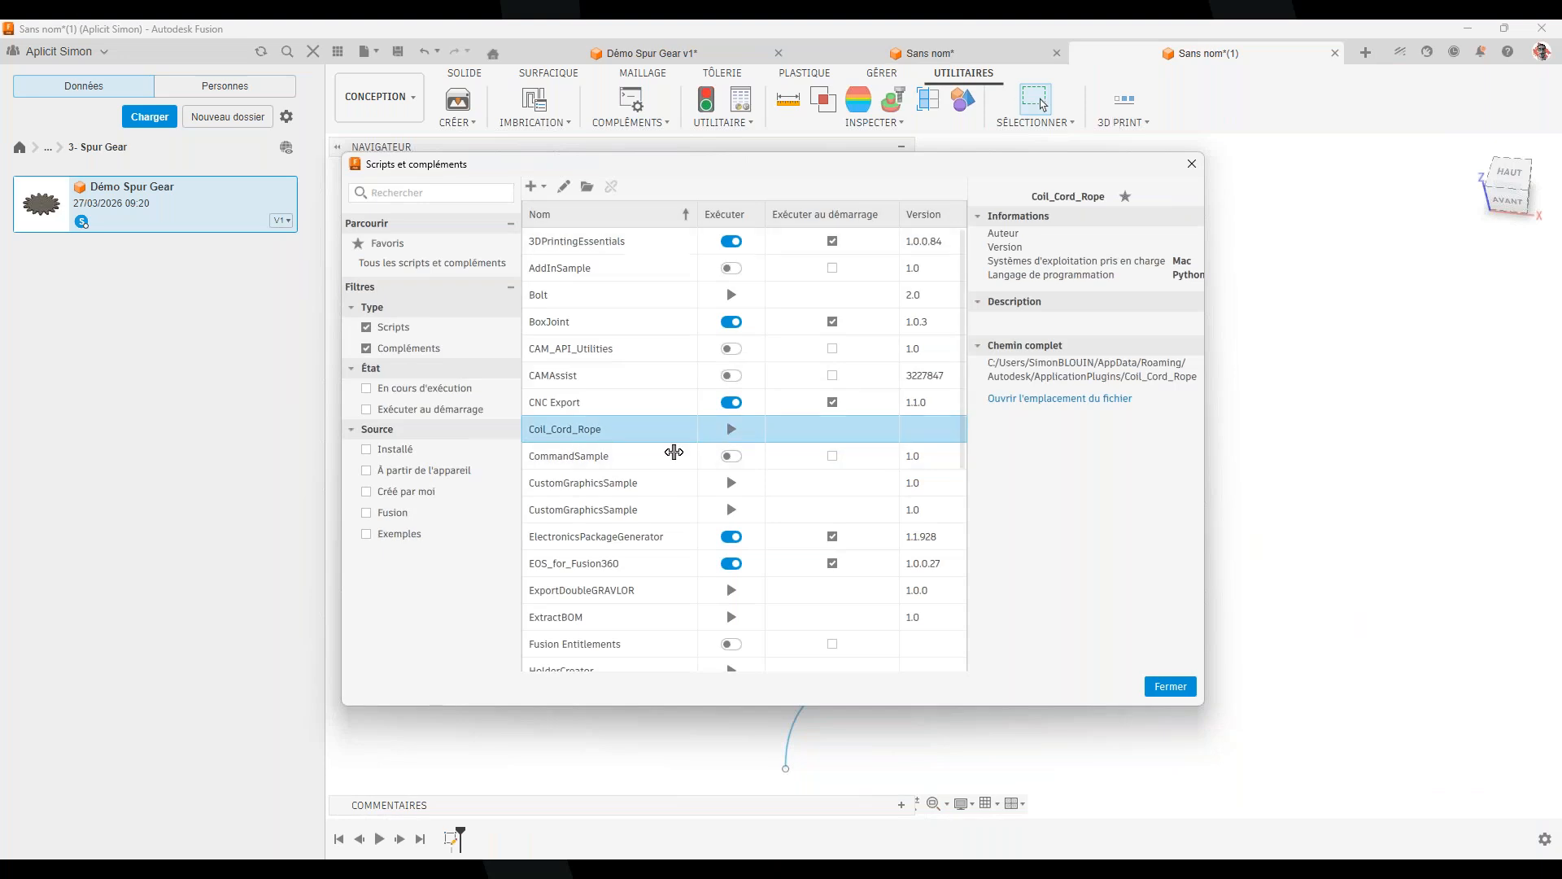
{"action": "left_click", "coordinate": [731, 429]}
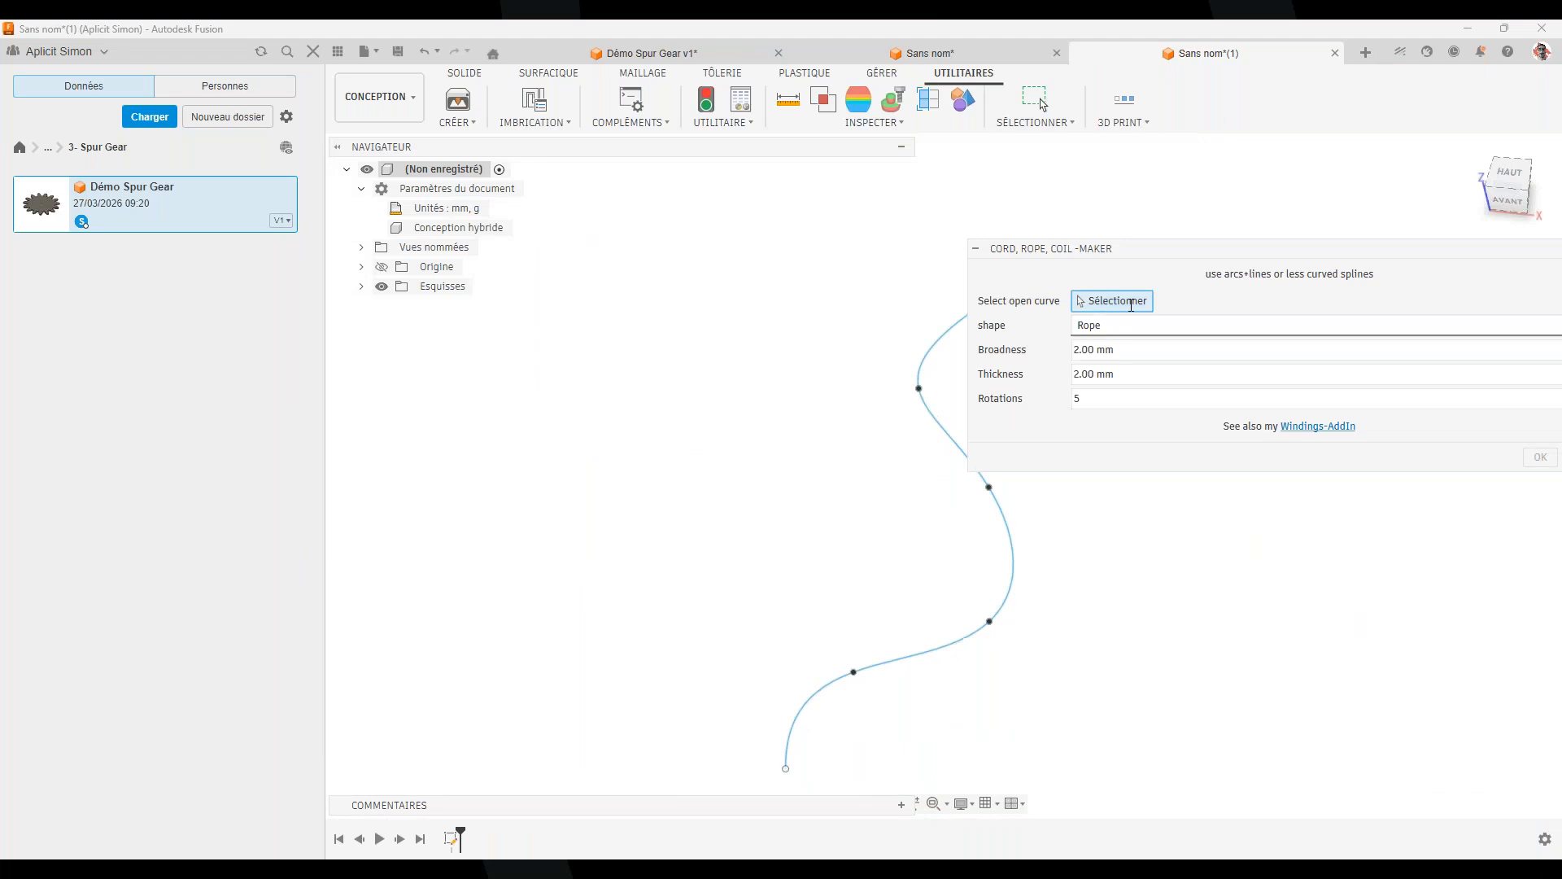
Select the spline as the curve to follow, try the Cord, Coil and Rope shapes, and settle on Rope
{"action": "left_click", "coordinate": [1019, 589]}
{"action": "middle_click_drag", "start_coordinate": [1175, 587], "coordinate": [718, 704], "text": "shift"}
{"action": "scroll", "coordinate": [745, 665], "scroll_direction": "up", "scroll_amount": 3}
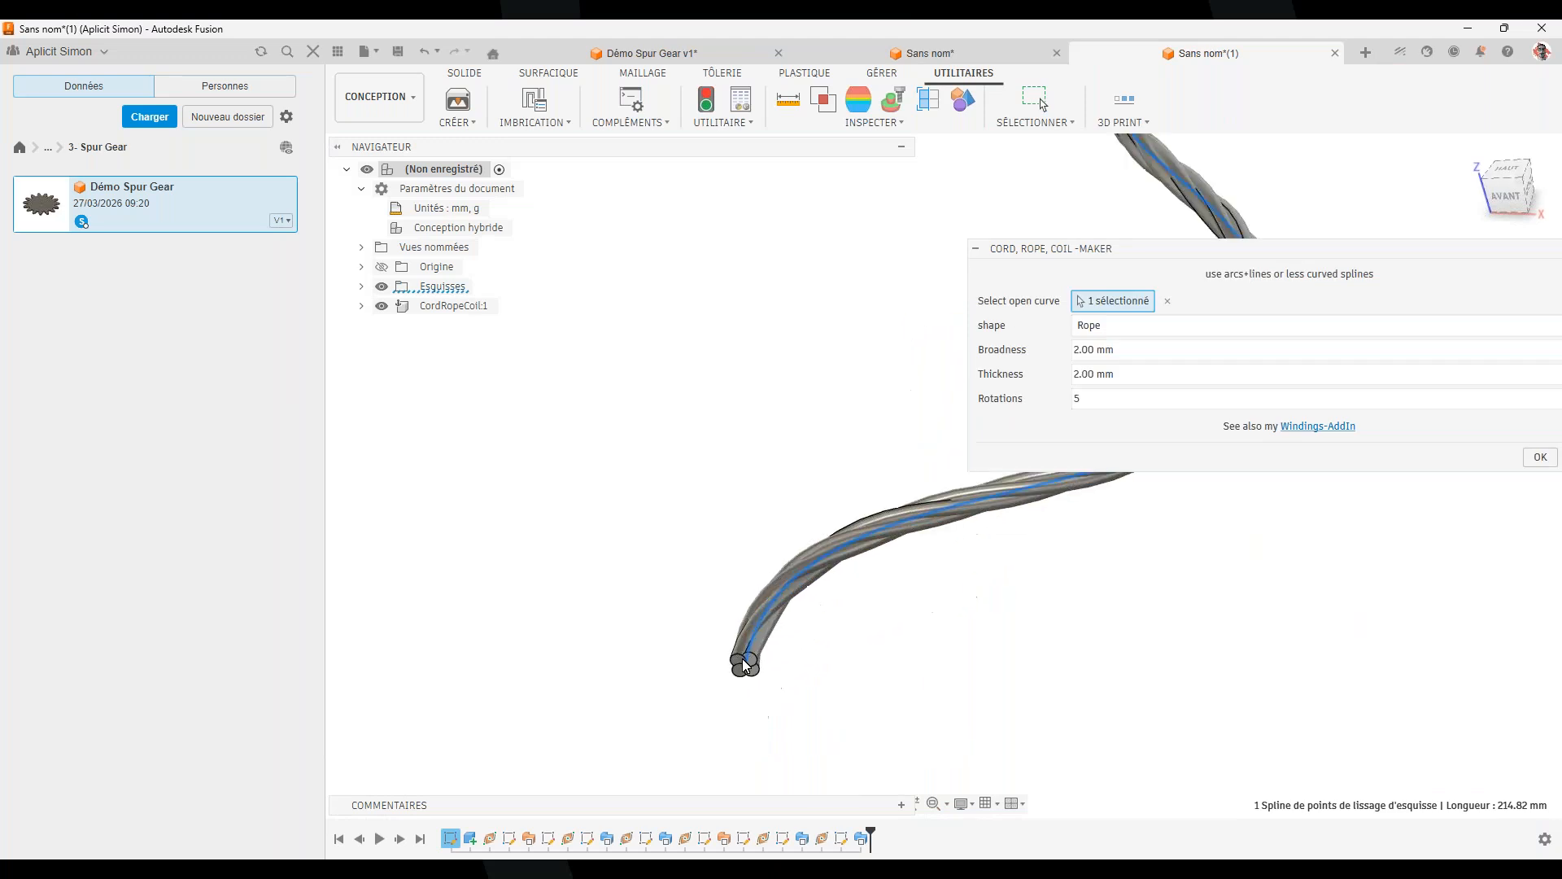
{"action": "scroll", "coordinate": [745, 666], "scroll_direction": "up", "scroll_amount": 2}
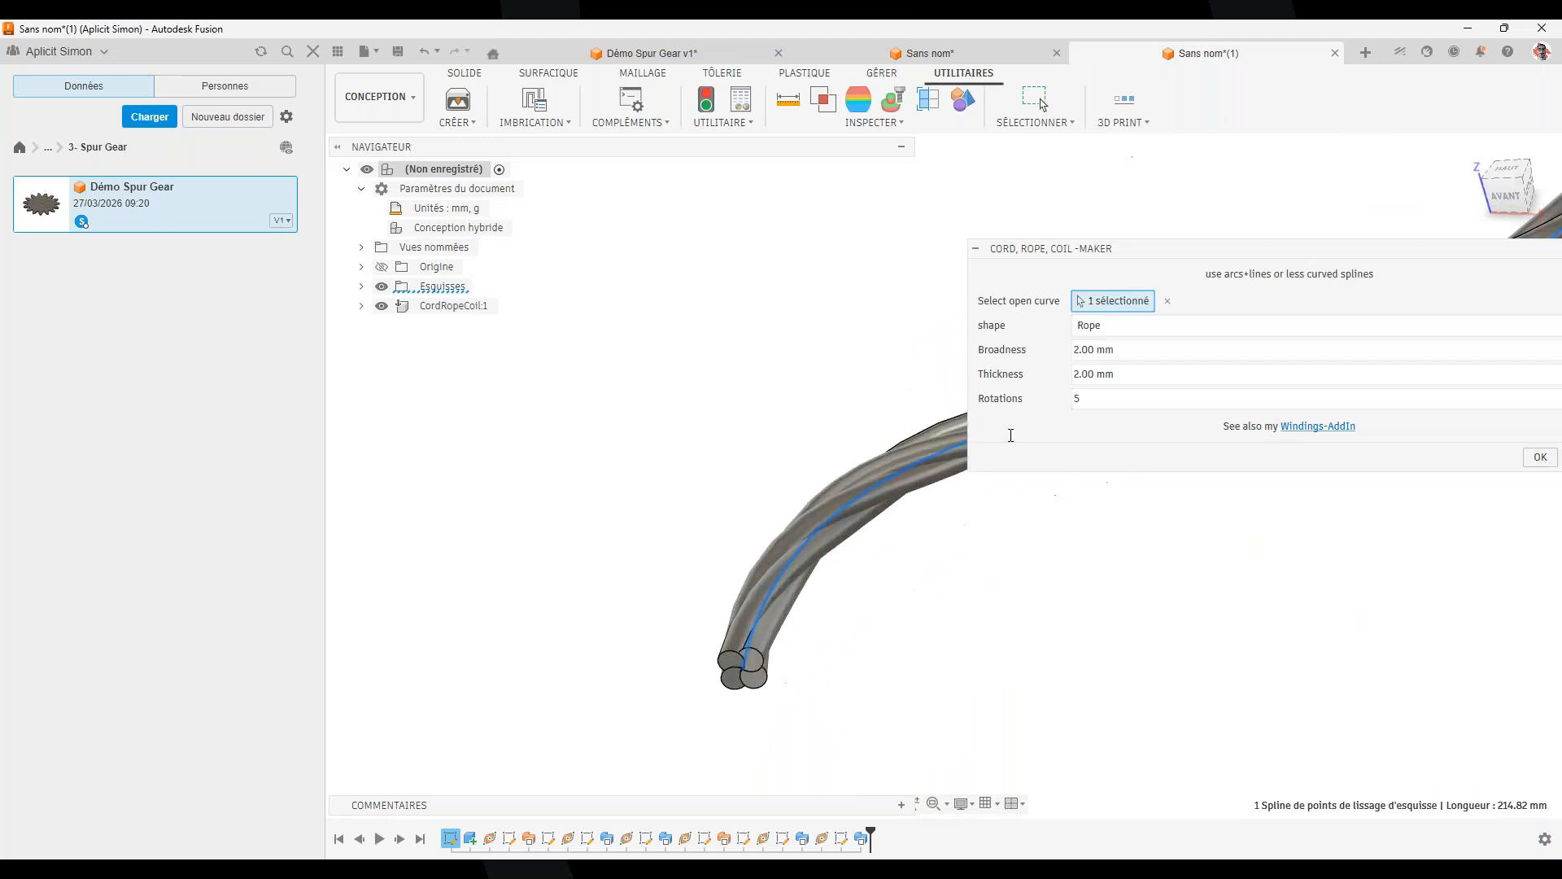
{"action": "left_click", "coordinate": [1121, 330]}
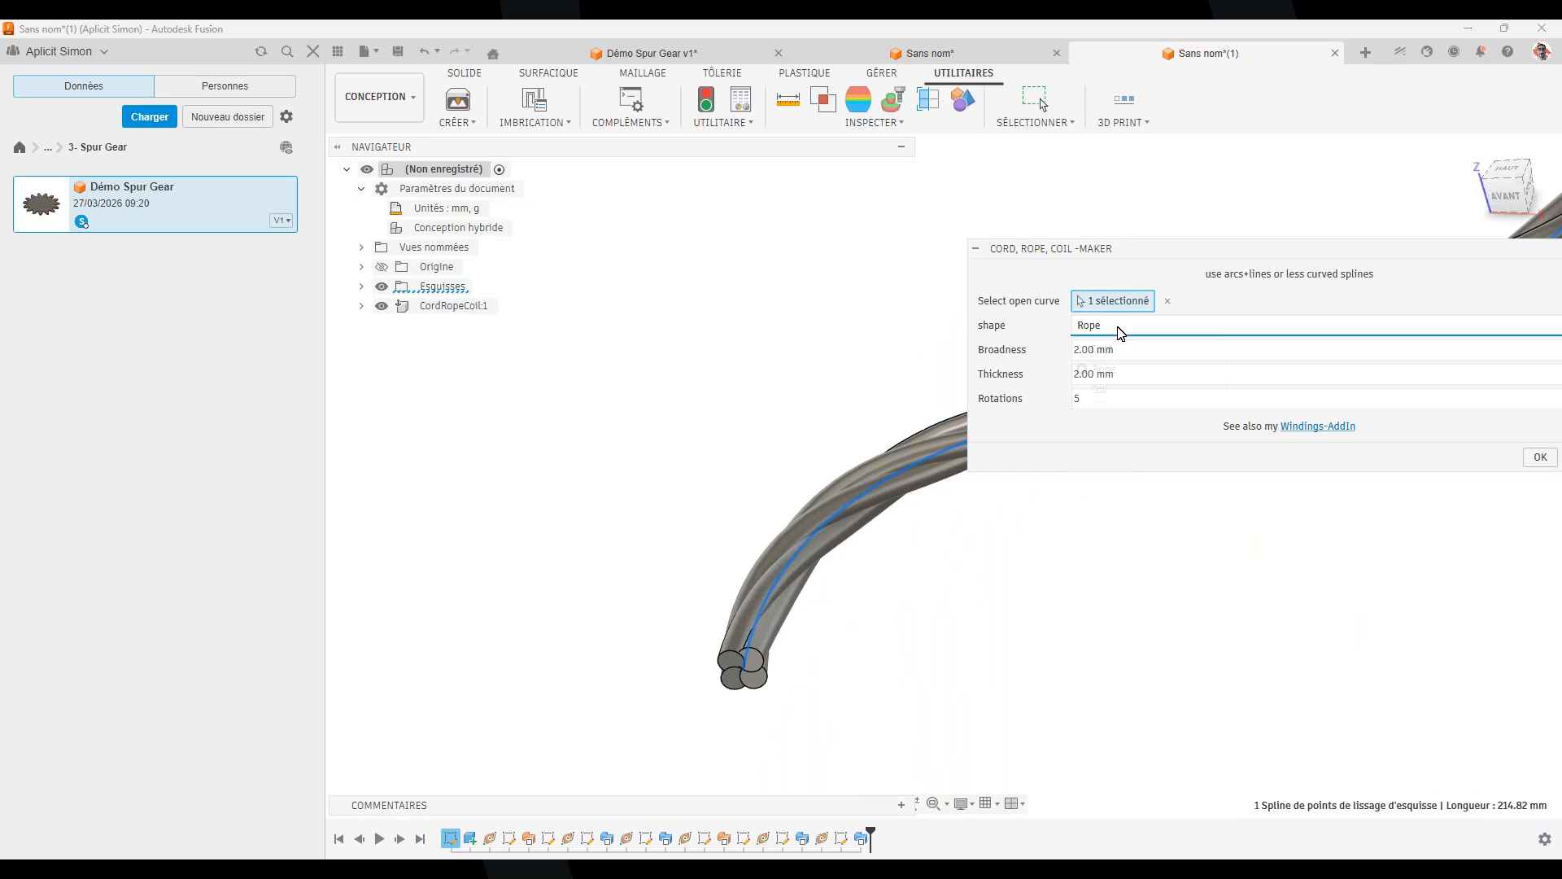
{"action": "left_click", "coordinate": [1117, 351]}
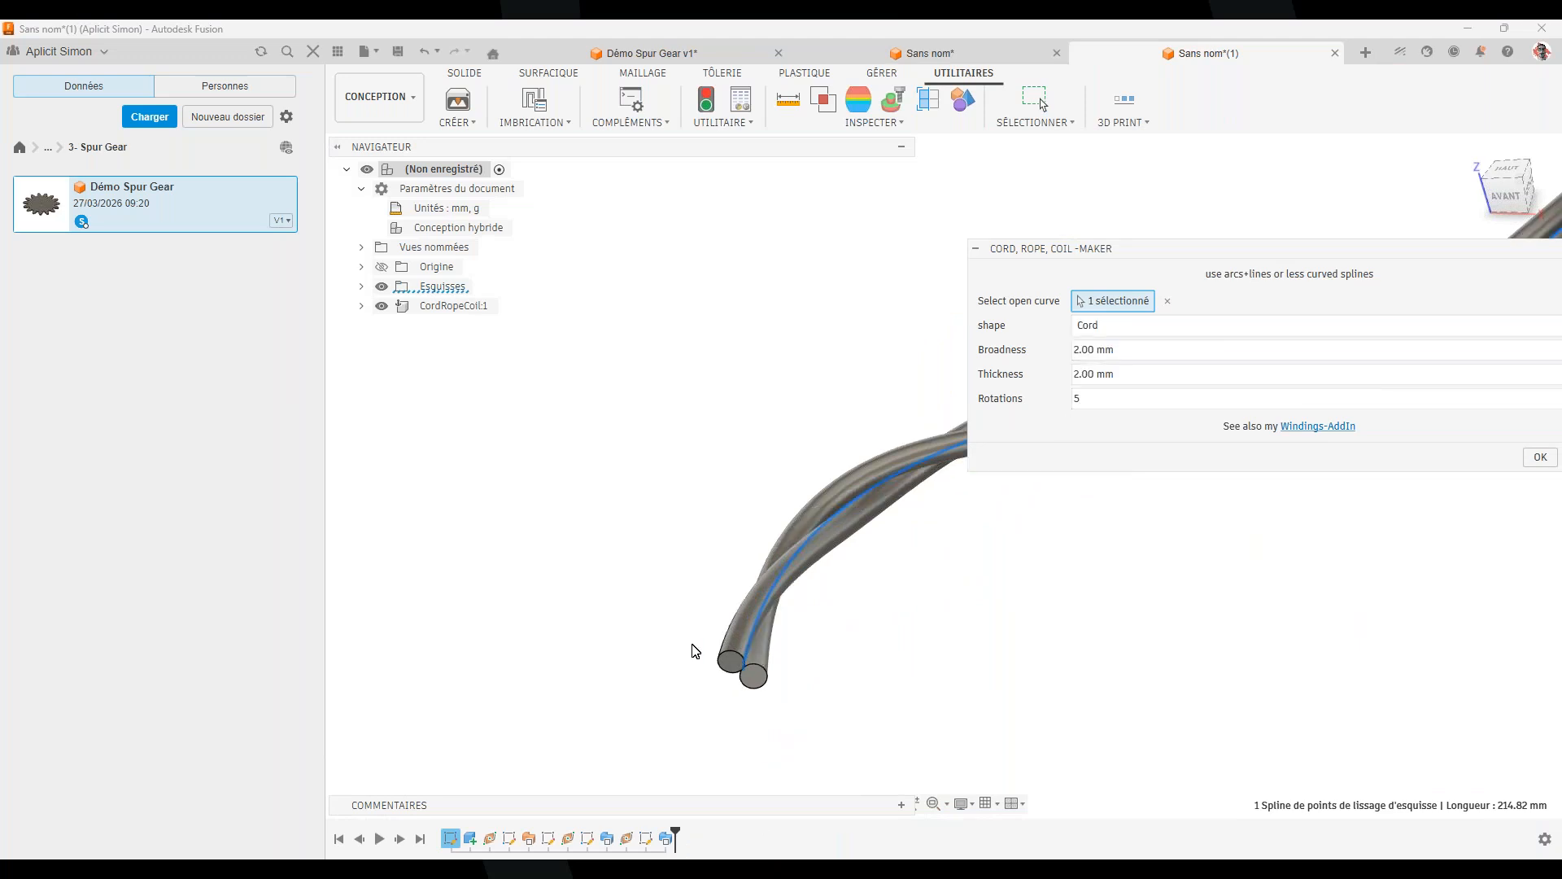
{"action": "left_click", "coordinate": [1159, 328]}
{"action": "left_click", "coordinate": [1137, 352]}
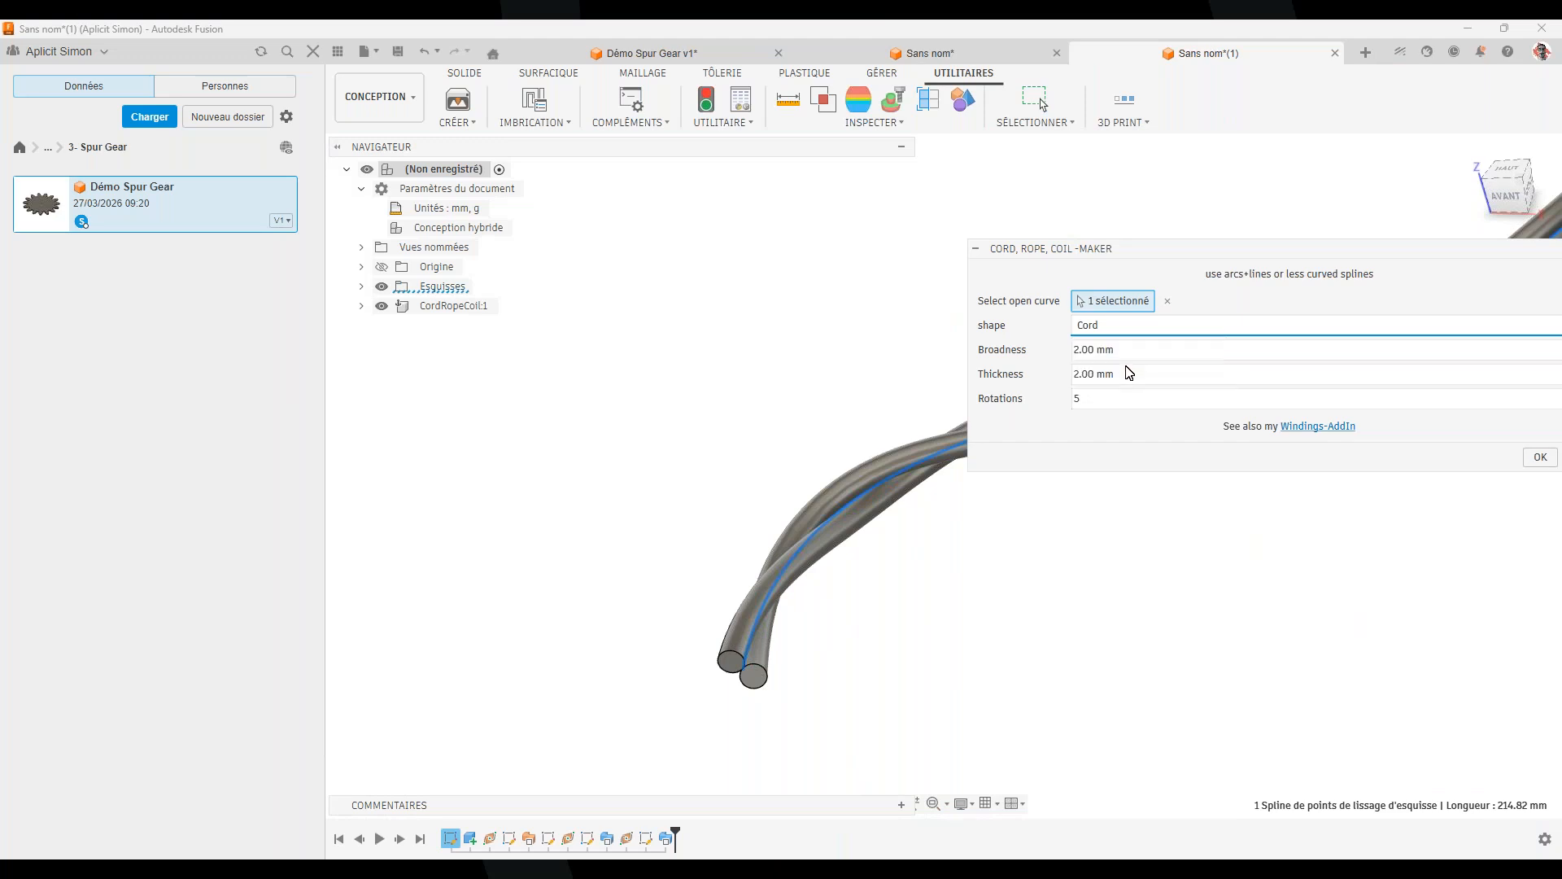
{"action": "key", "text": "Down"}
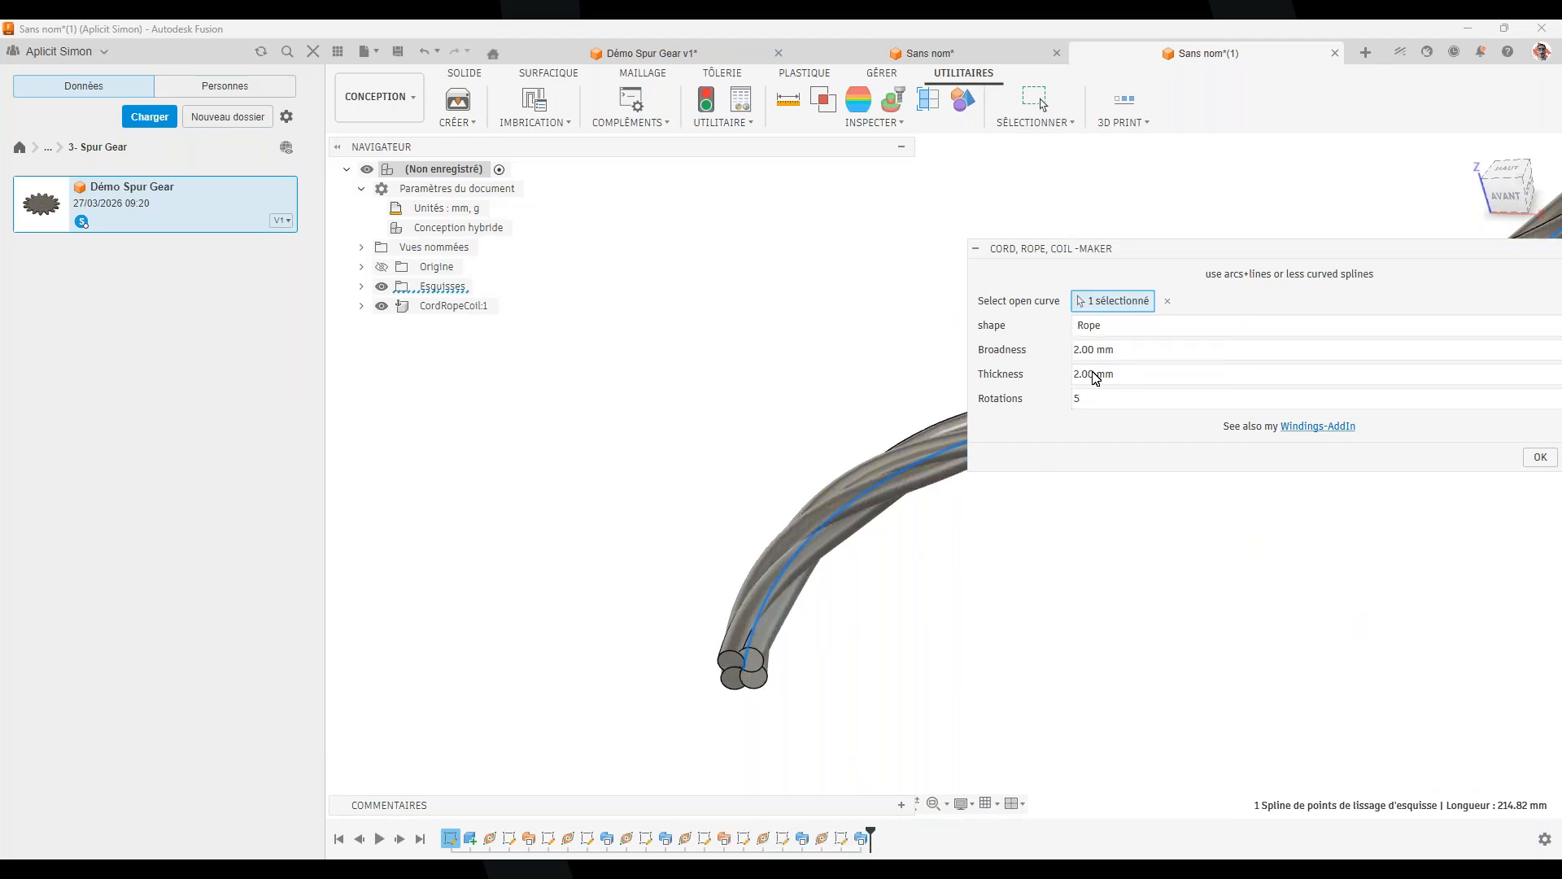
{"action": "left_click", "coordinate": [1119, 336]}
{"action": "left_click", "coordinate": [1108, 397]}
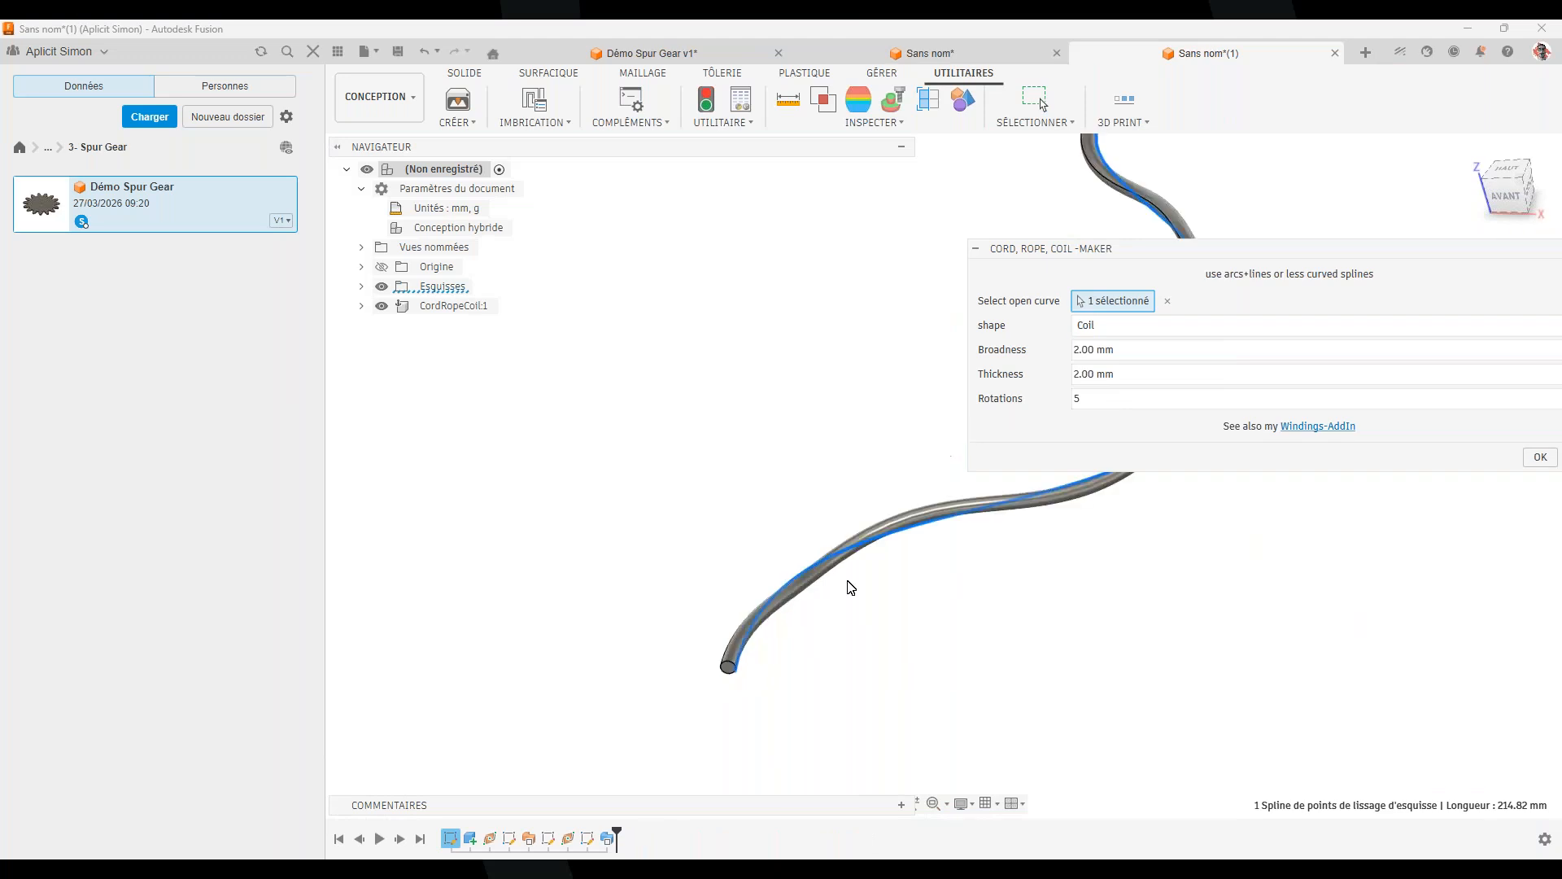
{"action": "left_click", "coordinate": [1158, 327]}
{"action": "left_click", "coordinate": [1120, 364]}
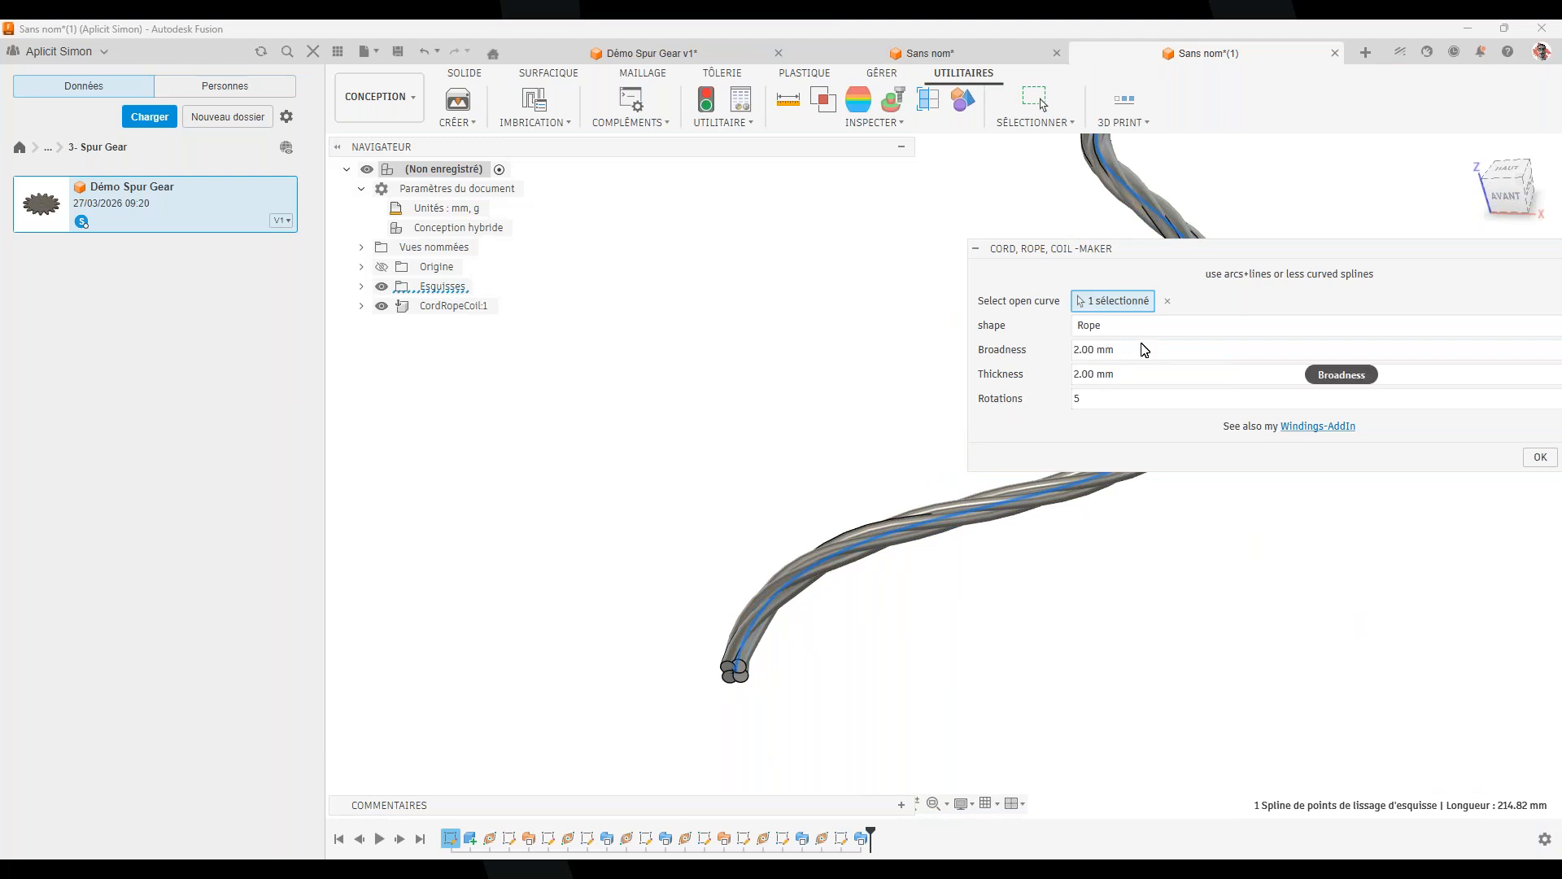
Set Broadness to 10 and Rotations to 10
{"action": "left_click", "coordinate": [1129, 351]}
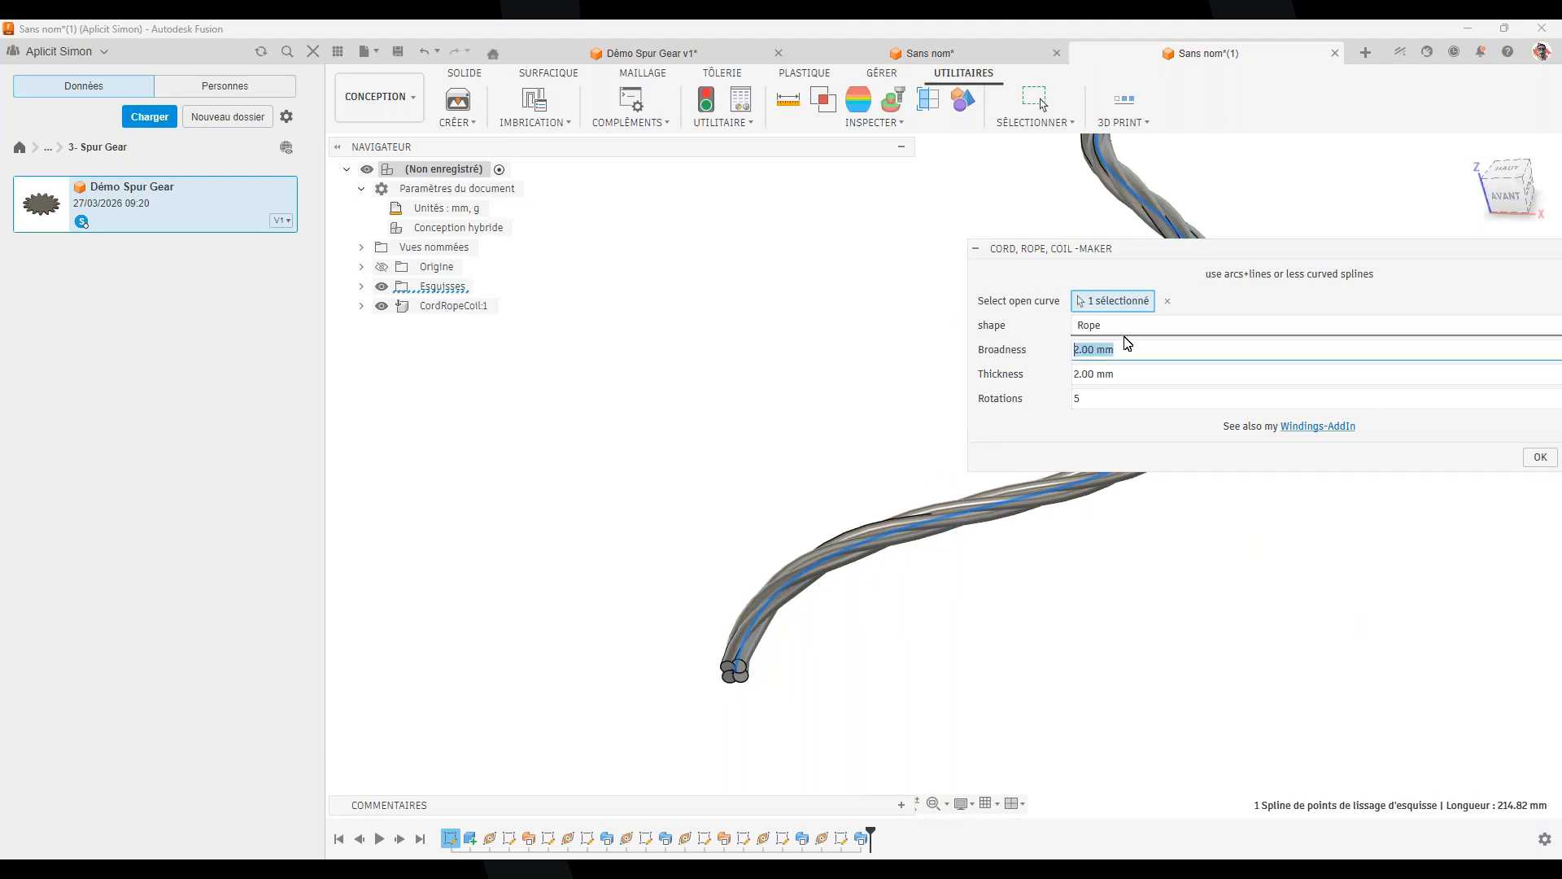
{"action": "type", "text": "10"}
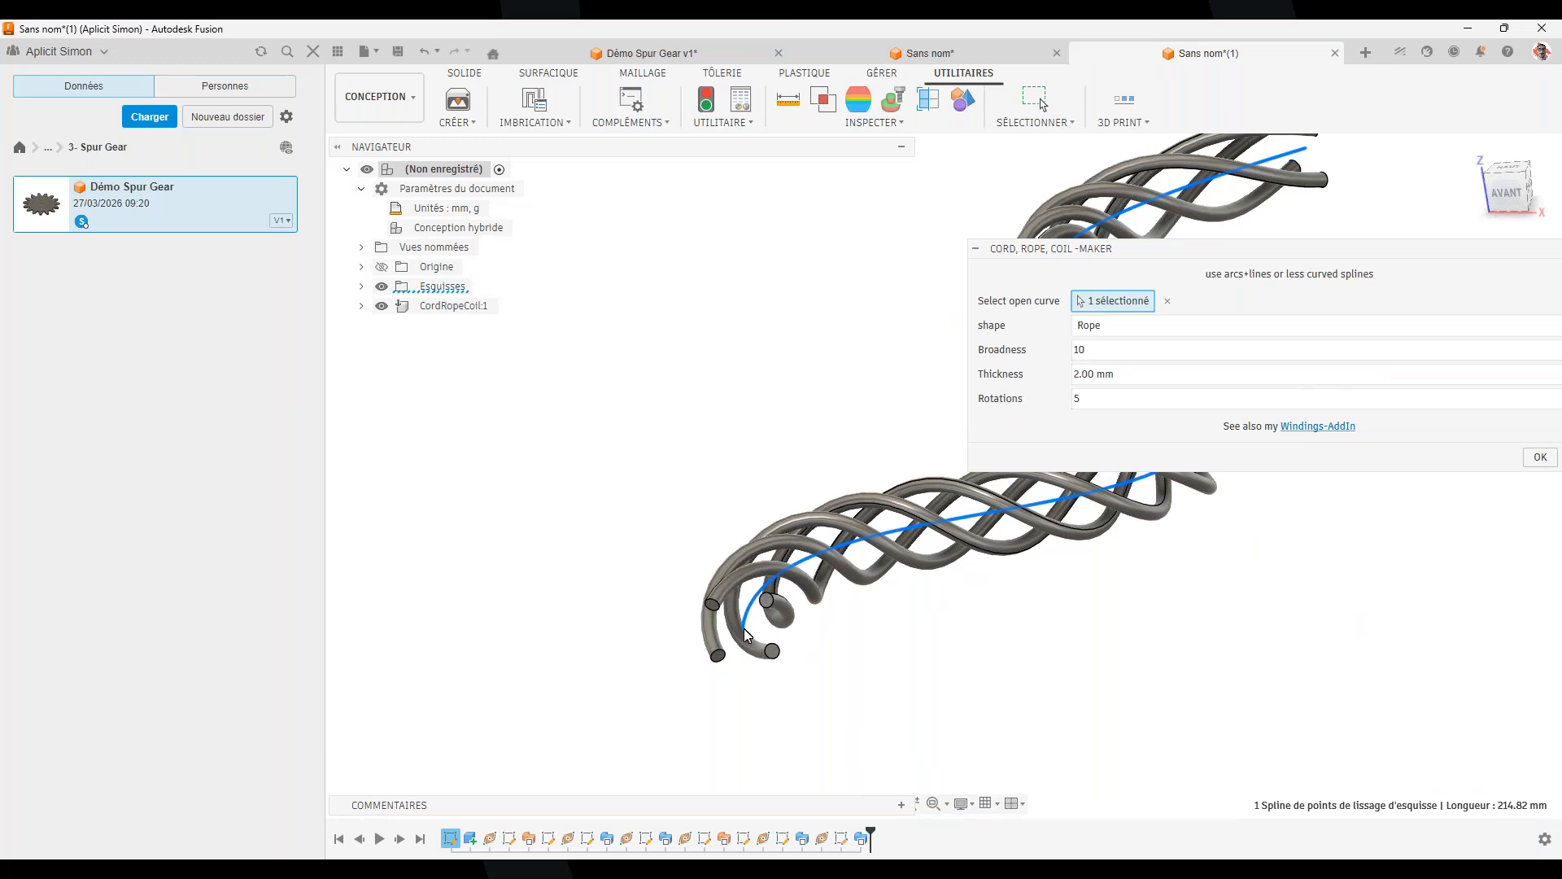
{"action": "scroll", "coordinate": [1018, 621], "scroll_direction": "down", "scroll_amount": 1}
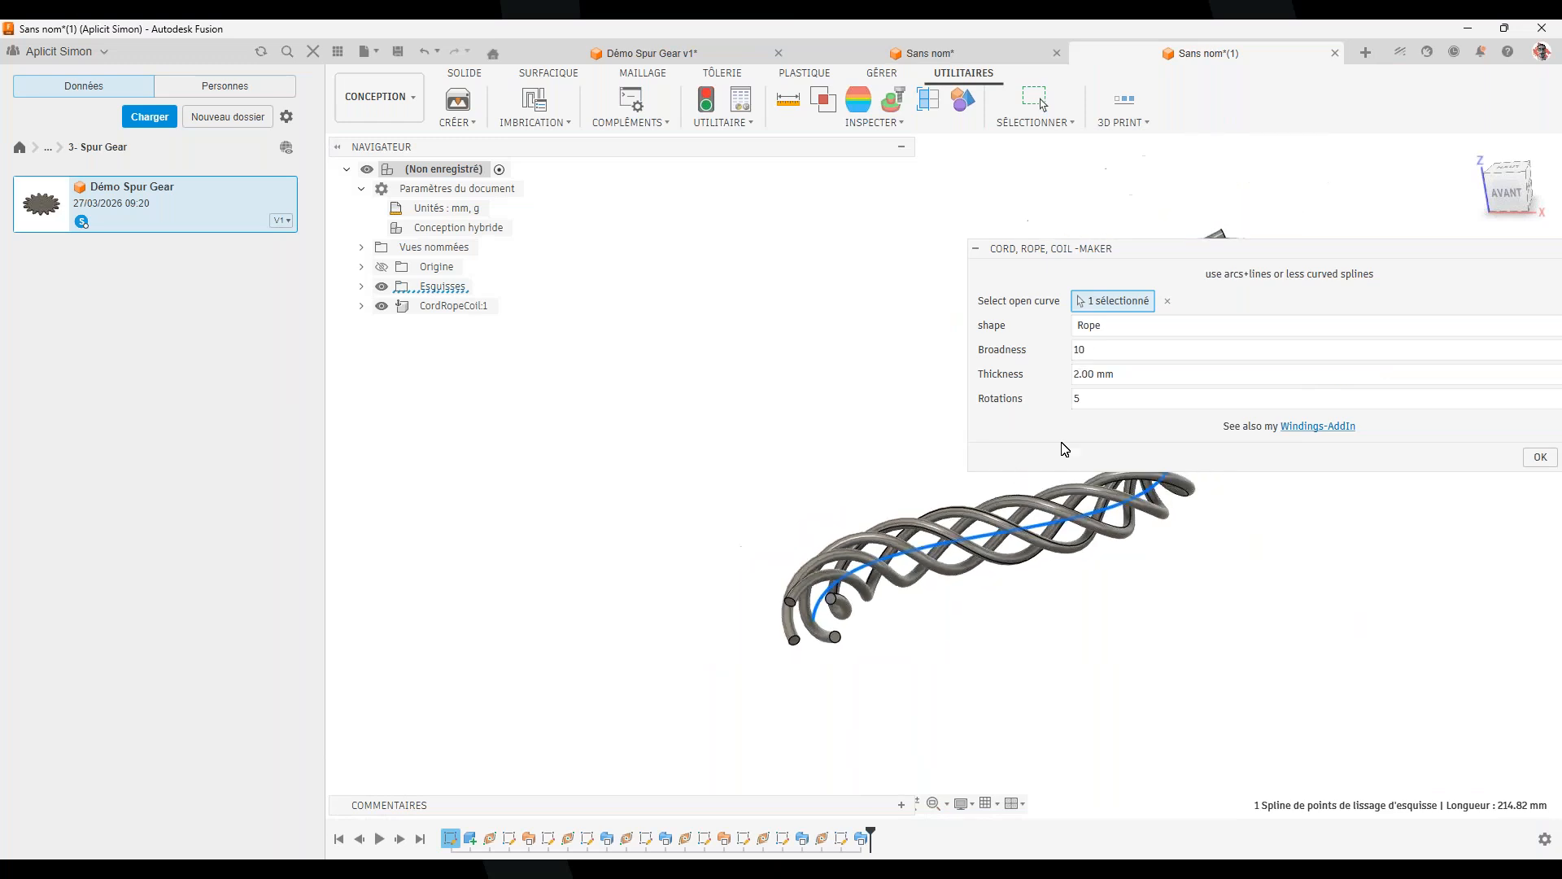
{"action": "left_click", "coordinate": [1079, 399]}
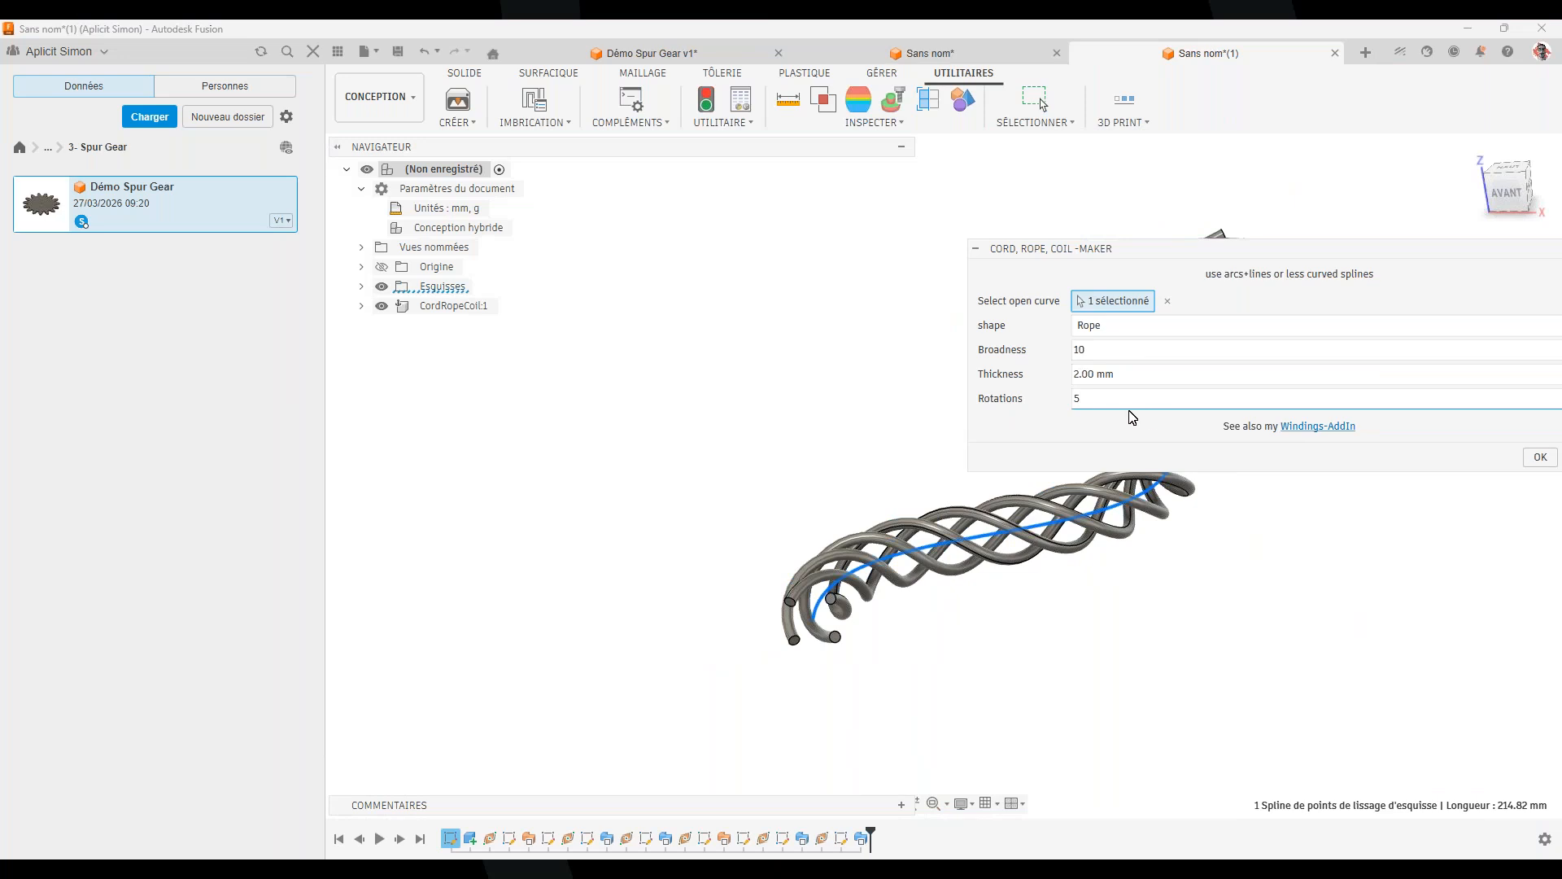
{"action": "type", "text": "10"}
Switch the shape to Coil with 25 rotations, try Thickness 5, and dismiss the self-intersection warning
{"action": "middle_click_drag", "start_coordinate": [903, 580], "coordinate": [980, 604], "text": "shift"}
{"action": "middle_click_drag", "start_coordinate": [1192, 609], "coordinate": [1127, 602], "text": "shift"}
{"action": "left_click", "coordinate": [1113, 326]}
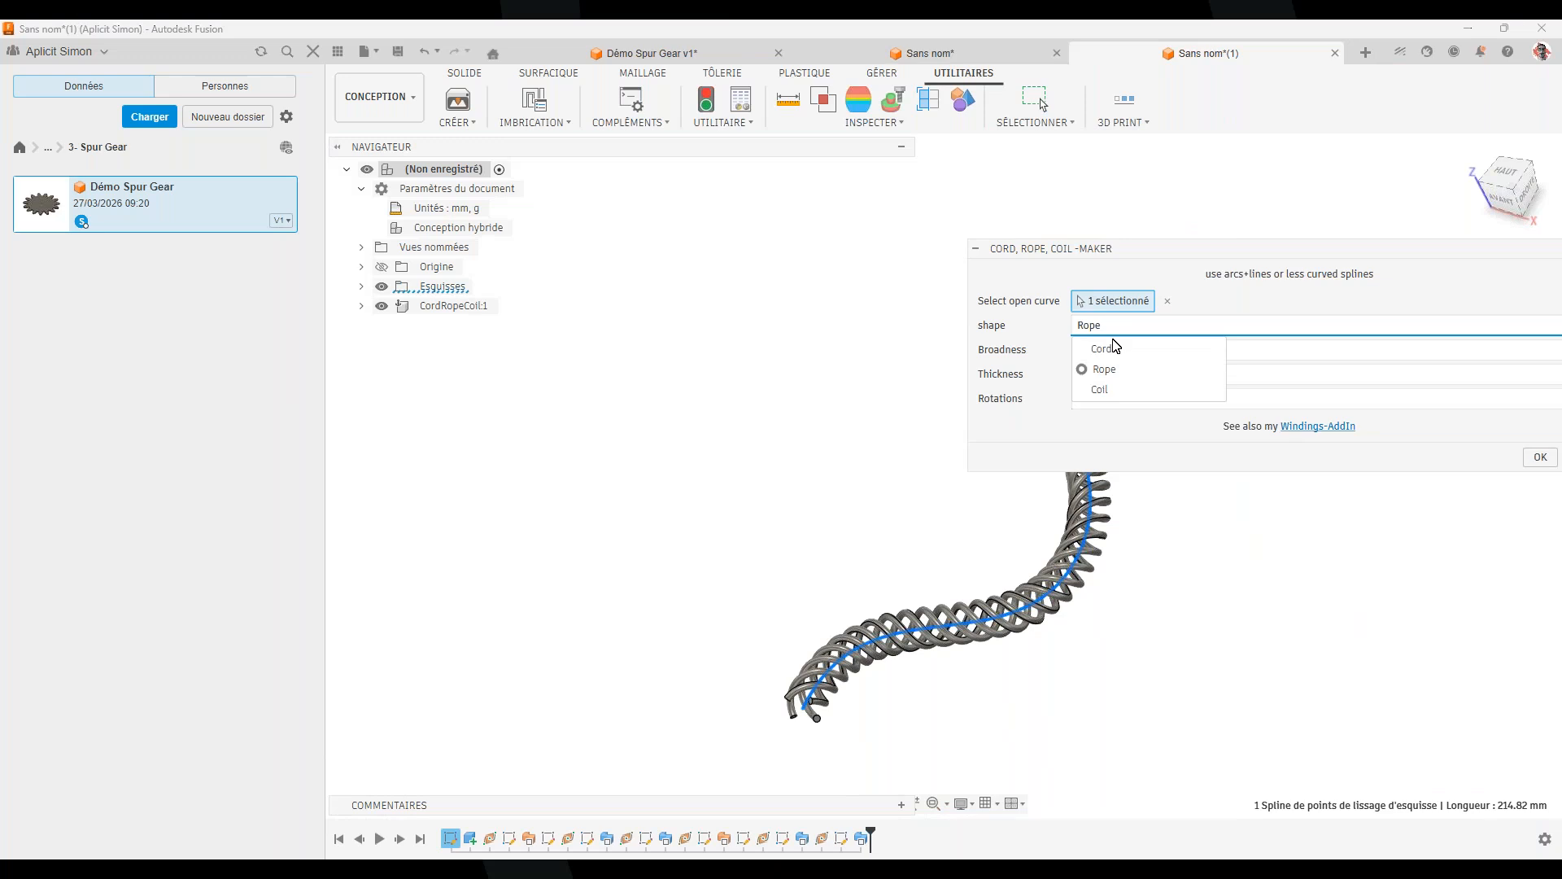
{"action": "left_click", "coordinate": [1130, 390]}
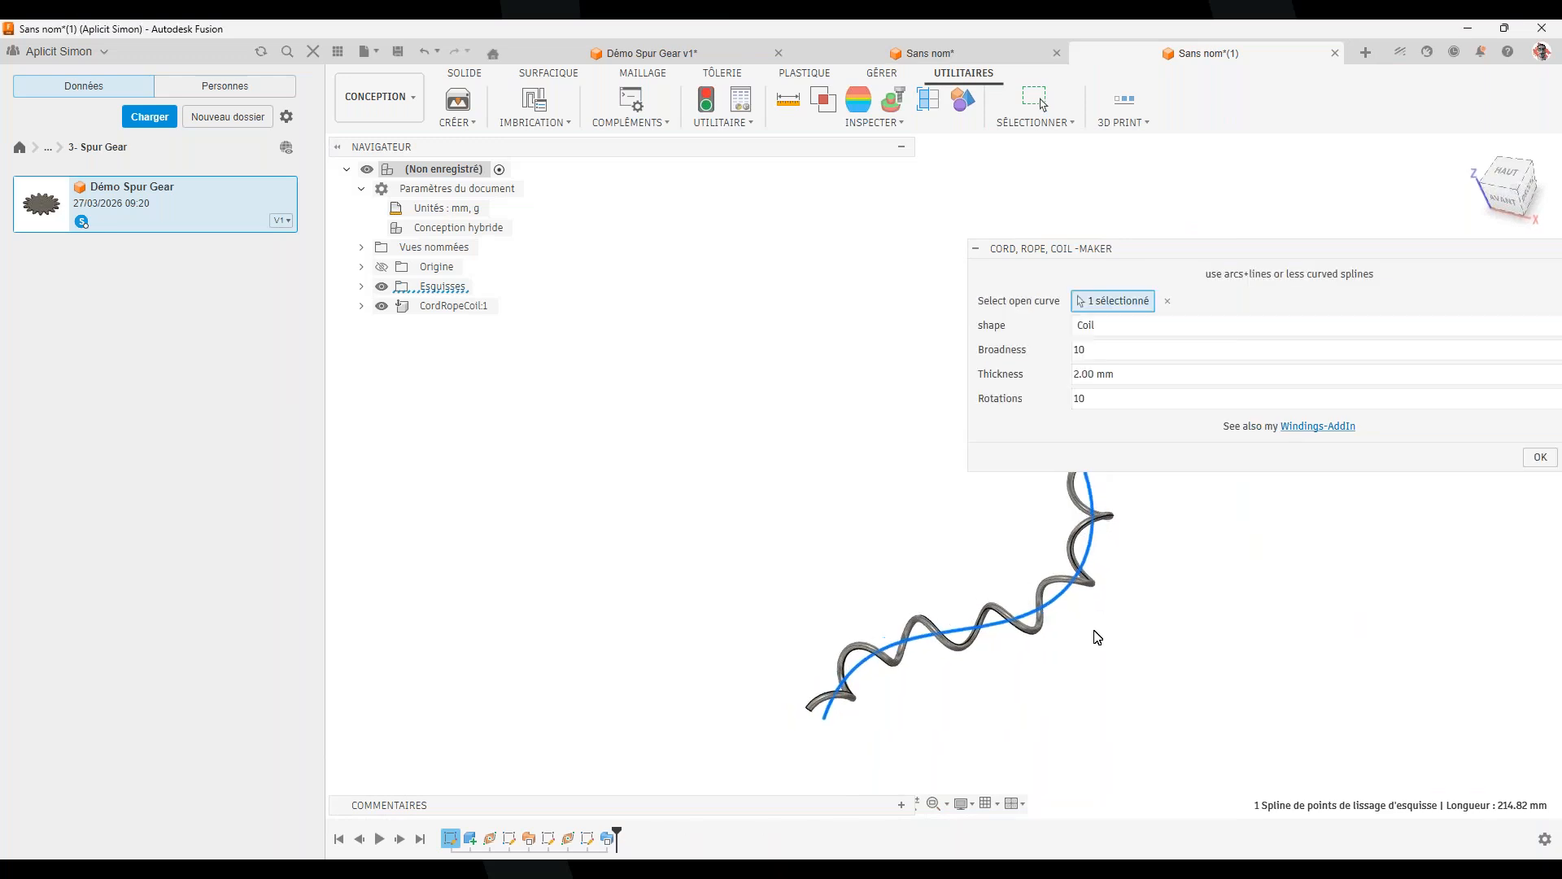
{"action": "left_click", "coordinate": [980, 397]}
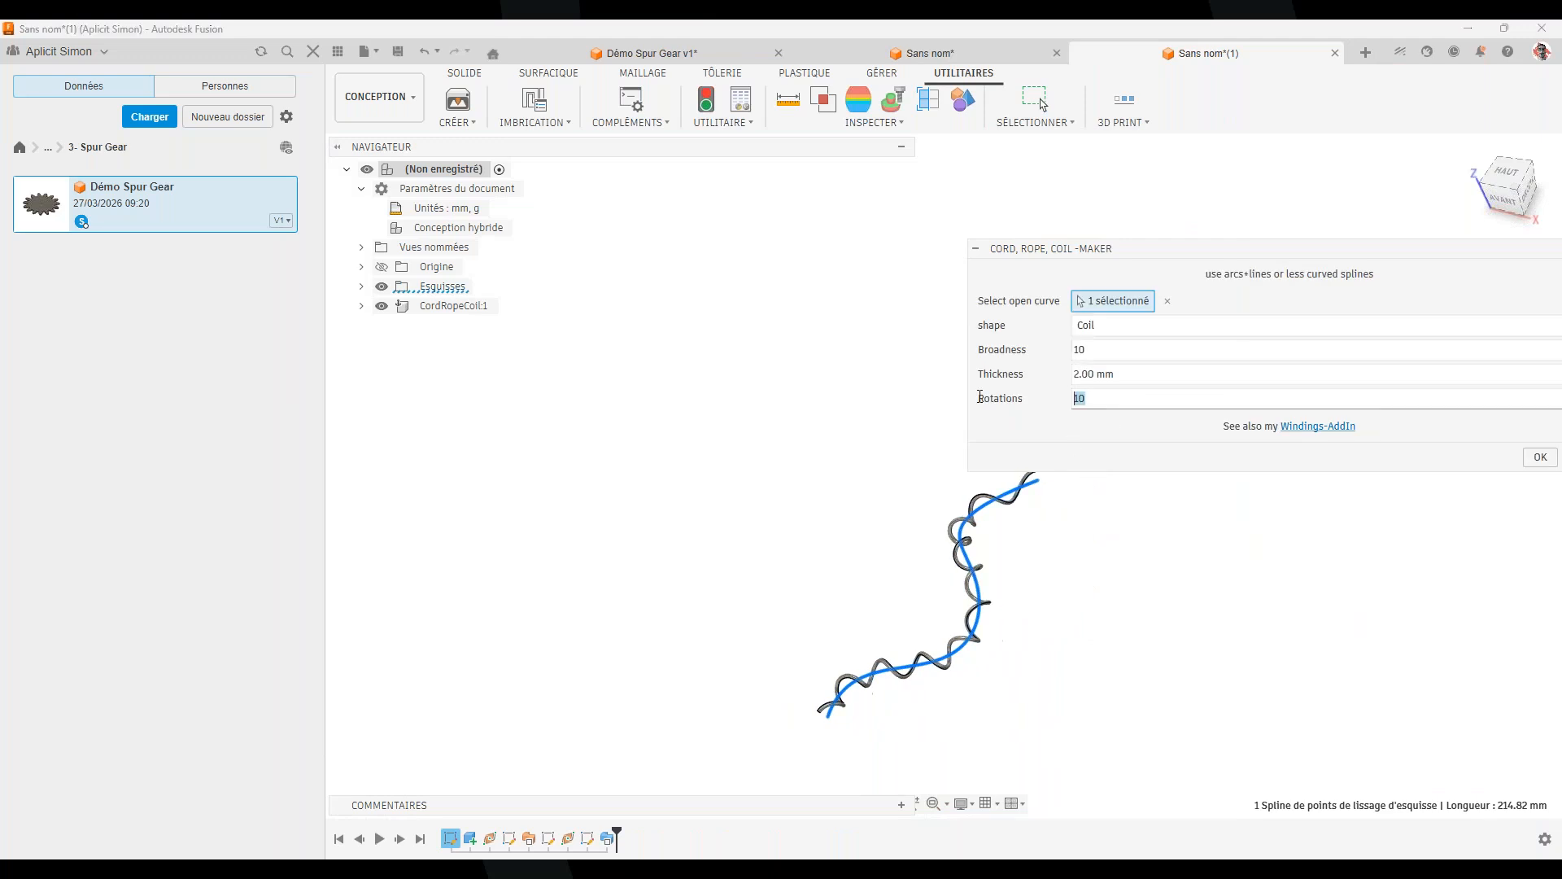
{"action": "type", "text": "25"}
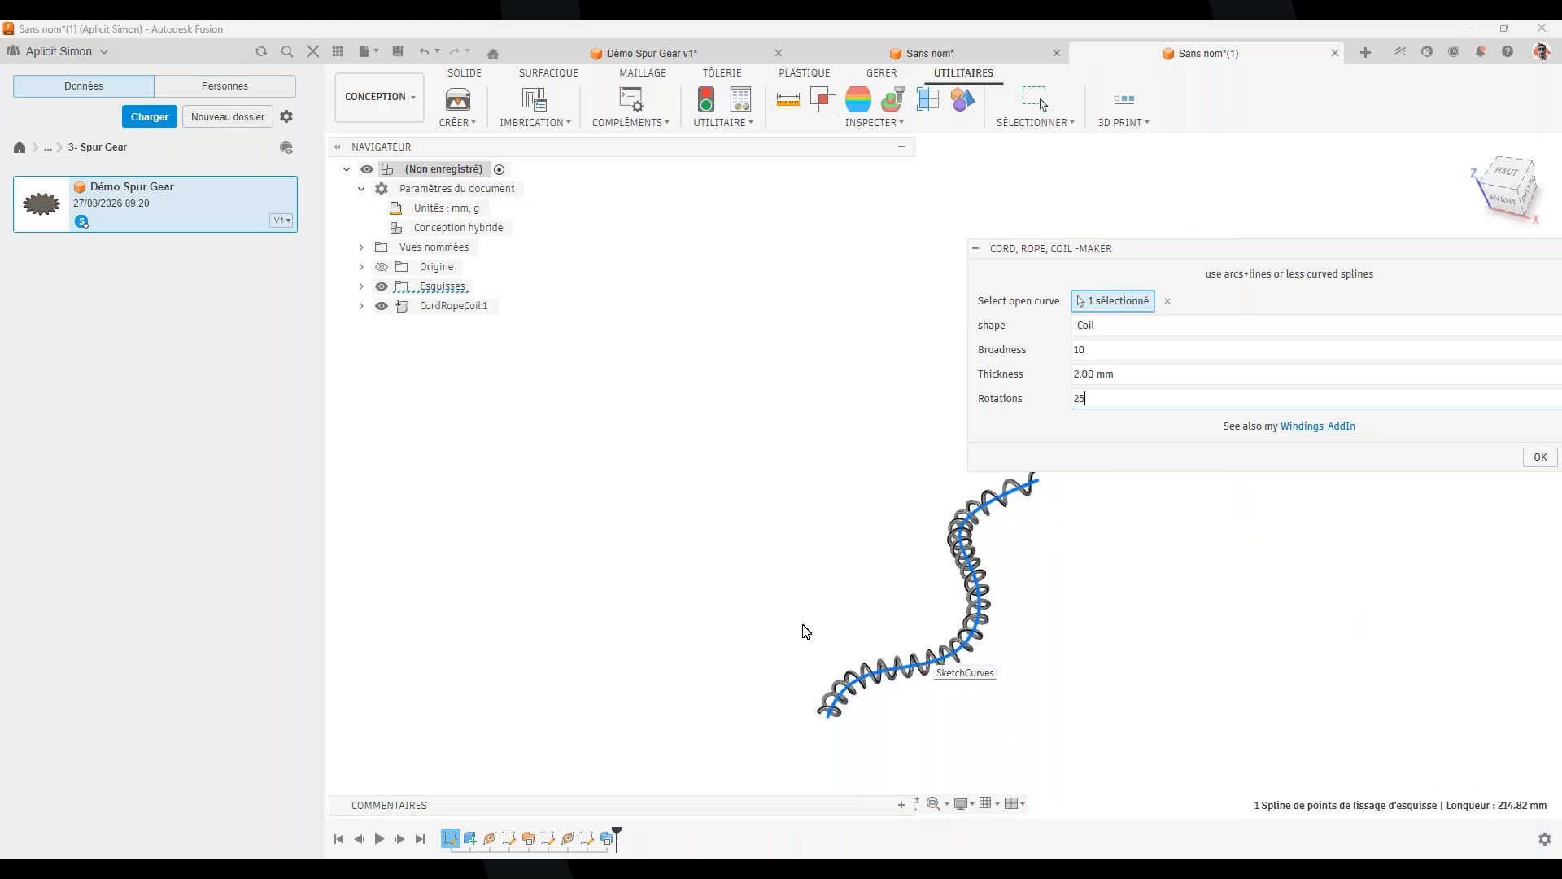
{"action": "scroll", "coordinate": [810, 675], "scroll_direction": "up", "scroll_amount": 4}
{"action": "scroll", "coordinate": [873, 693], "scroll_direction": "up", "scroll_amount": 1}
{"action": "left_click_drag", "start_coordinate": [1141, 377], "coordinate": [1034, 374]}
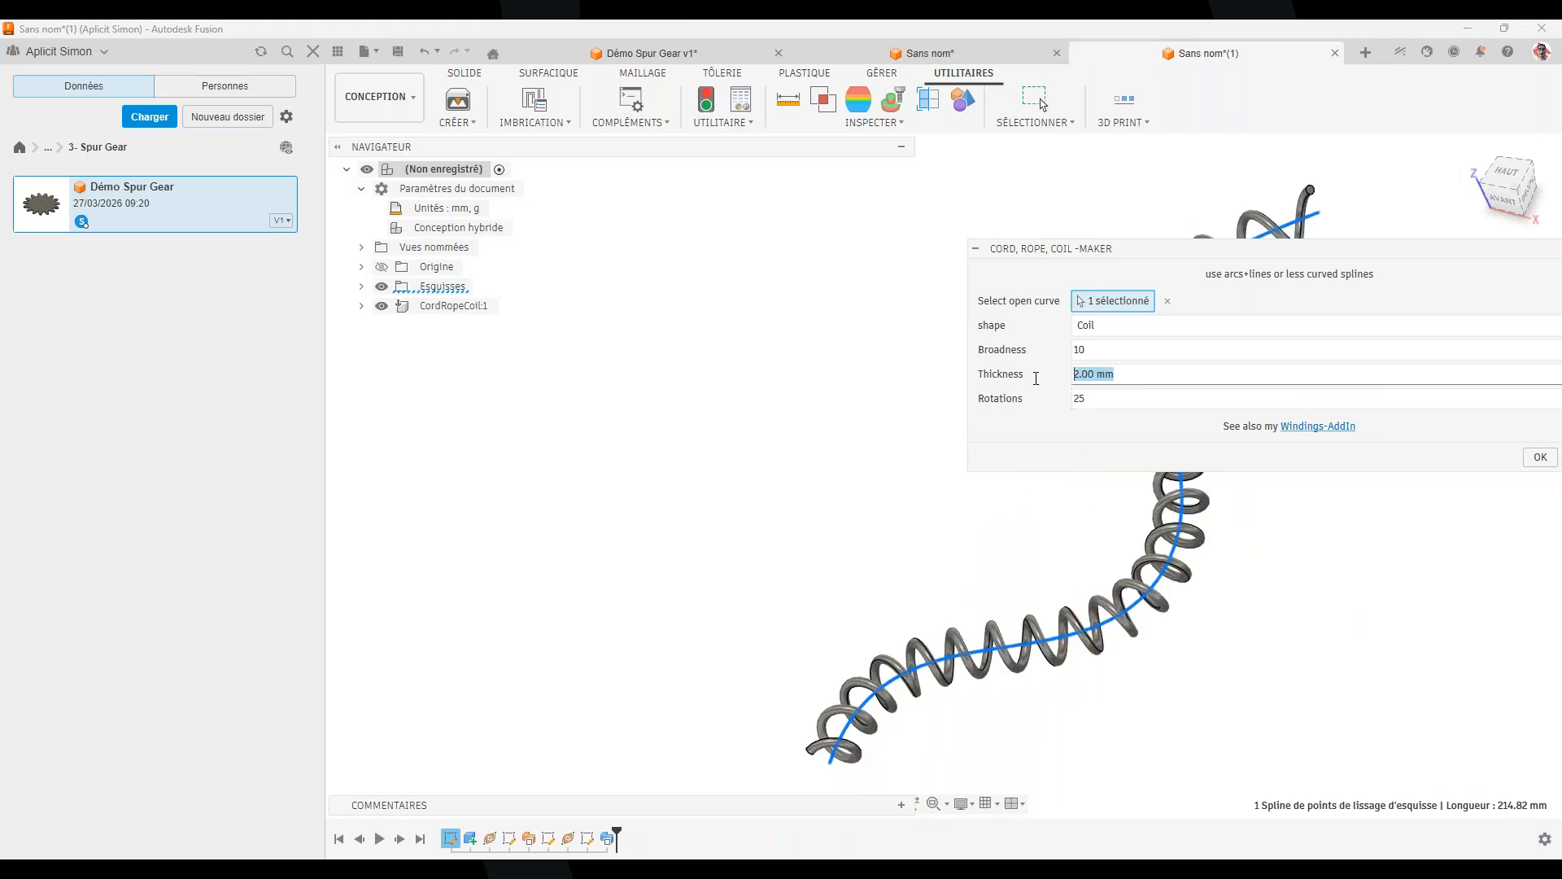
{"action": "scroll", "coordinate": [801, 757], "scroll_direction": "up", "scroll_amount": 2}
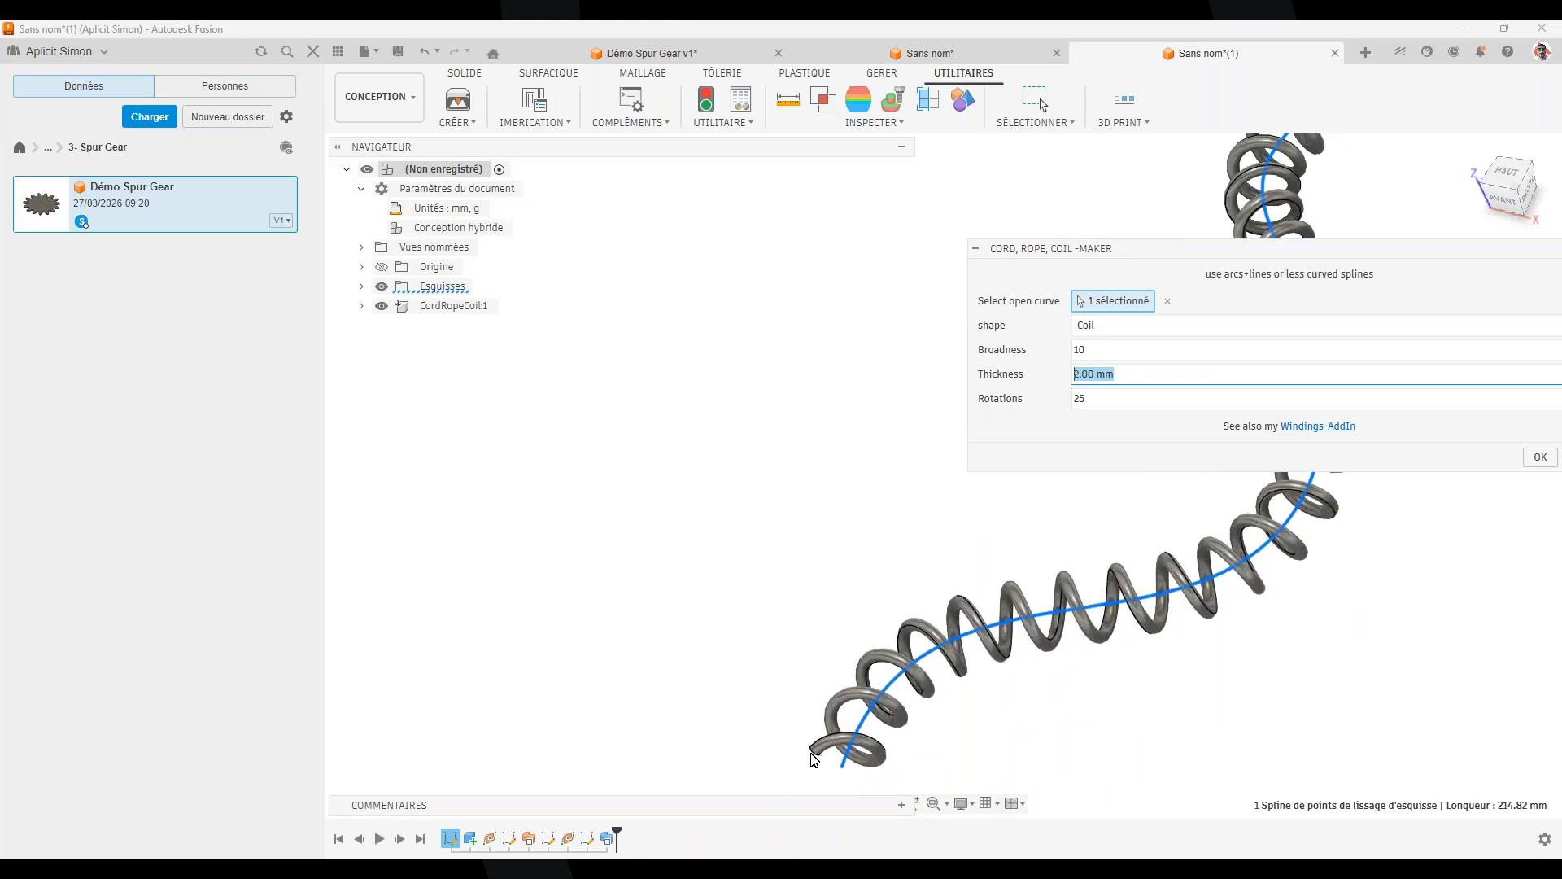
{"action": "type", "text": "5"}
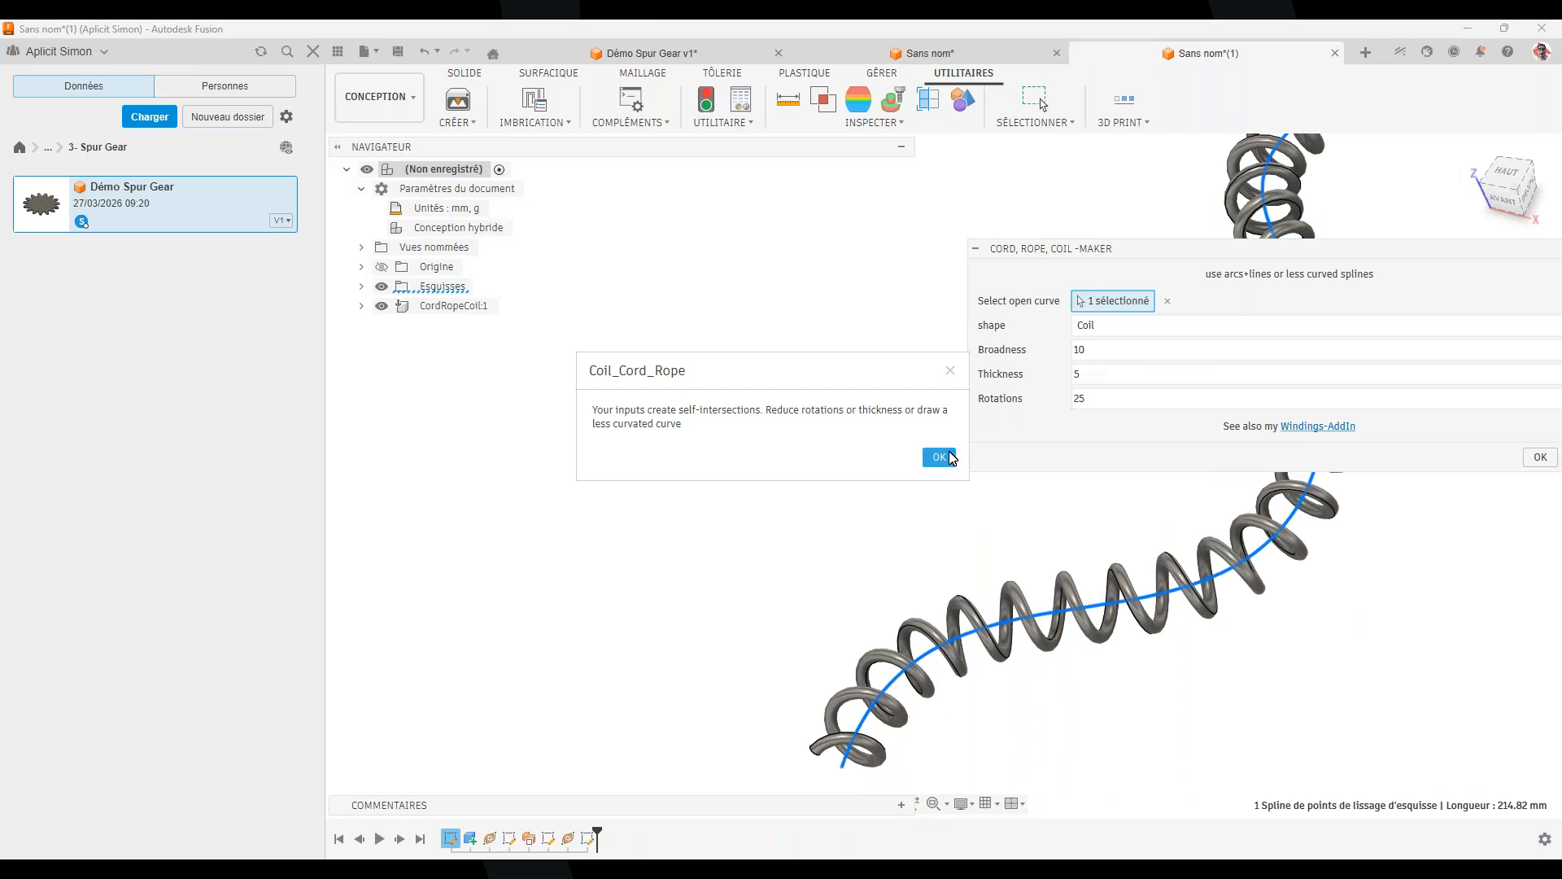
{"action": "left_click", "coordinate": [935, 454]}
Change Thickness to 3 and create the coil along the spline
{"action": "left_click_drag", "start_coordinate": [1090, 398], "coordinate": [1070, 394]}
{"action": "left_click", "coordinate": [1076, 374]}
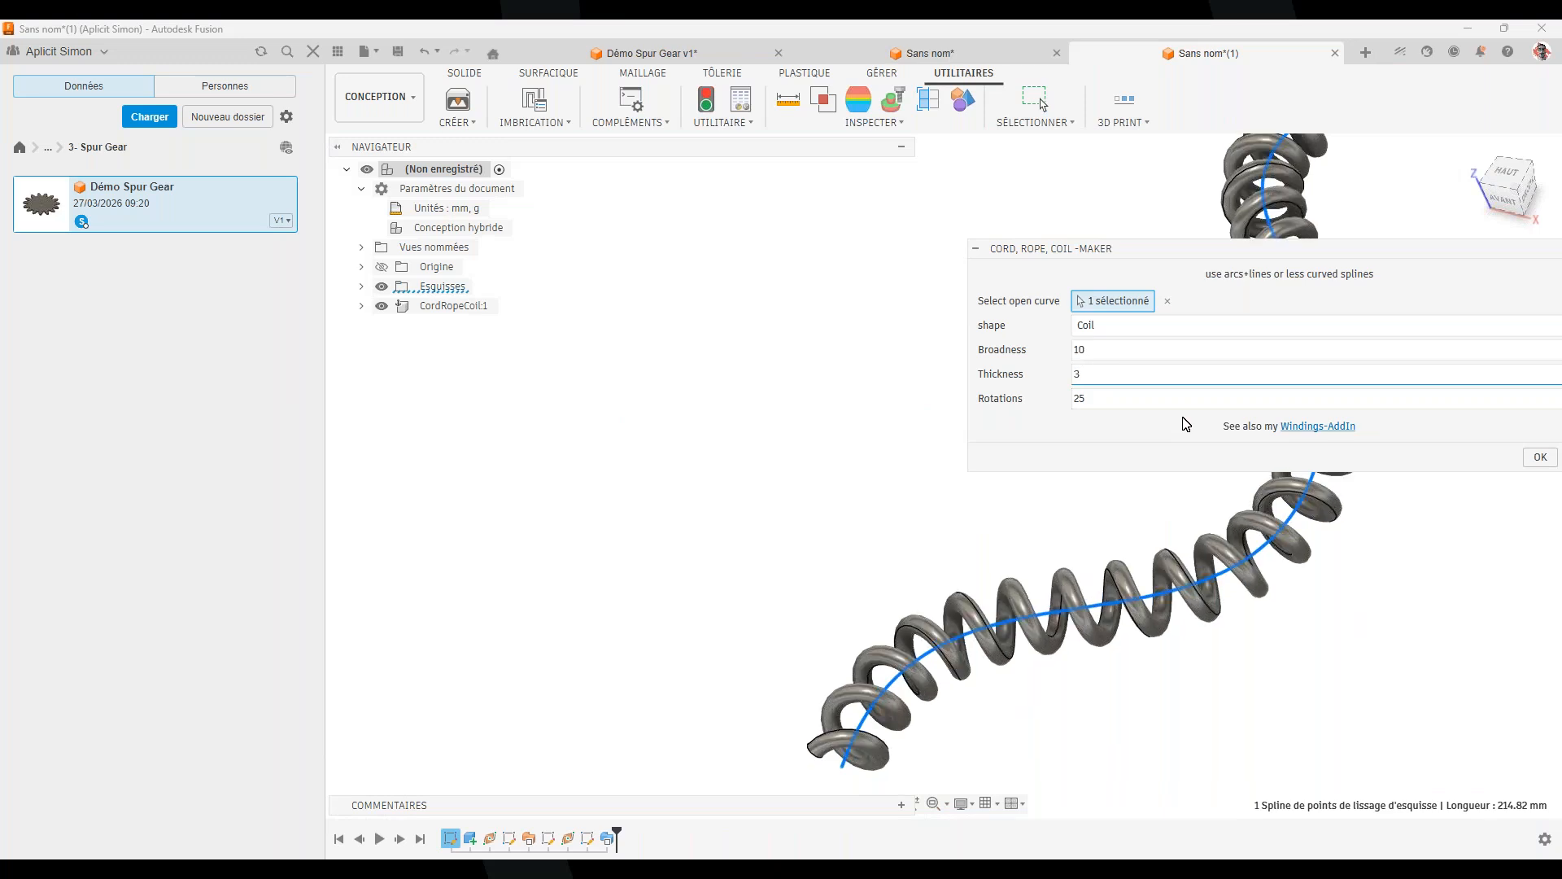
{"action": "middle_click_drag", "start_coordinate": [1008, 582], "coordinate": [1119, 488], "text": "shift"}
{"action": "middle_click_drag", "start_coordinate": [1097, 639], "coordinate": [1244, 615], "text": "shift"}
{"action": "scroll", "coordinate": [870, 446], "scroll_direction": "up", "scroll_amount": 2}
{"action": "scroll", "coordinate": [873, 452], "scroll_direction": "up", "scroll_amount": 3}
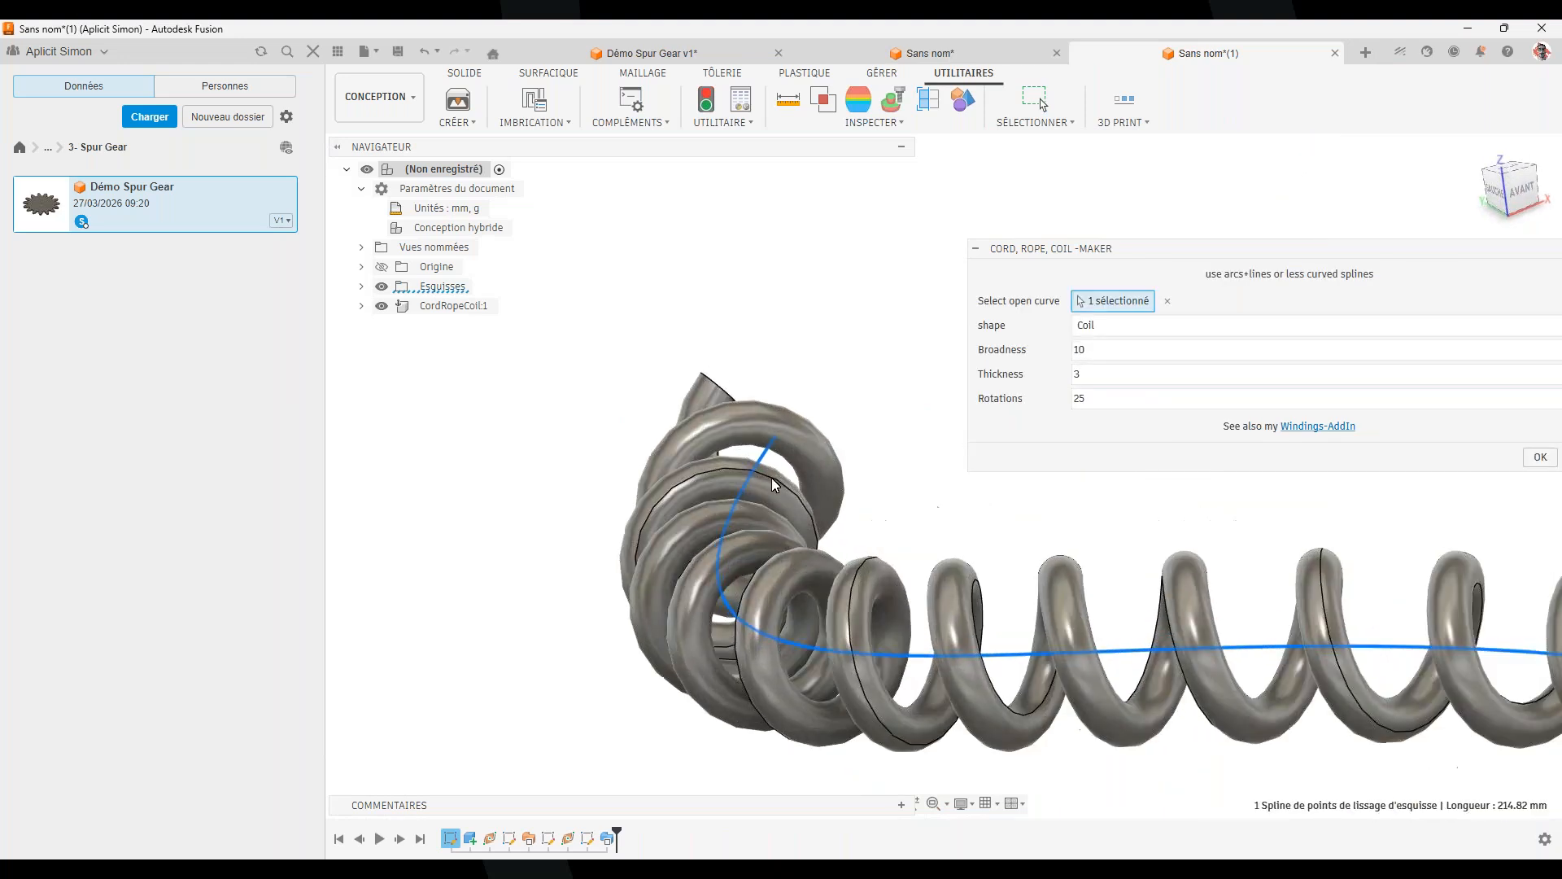
{"action": "left_click", "coordinate": [1541, 457]}
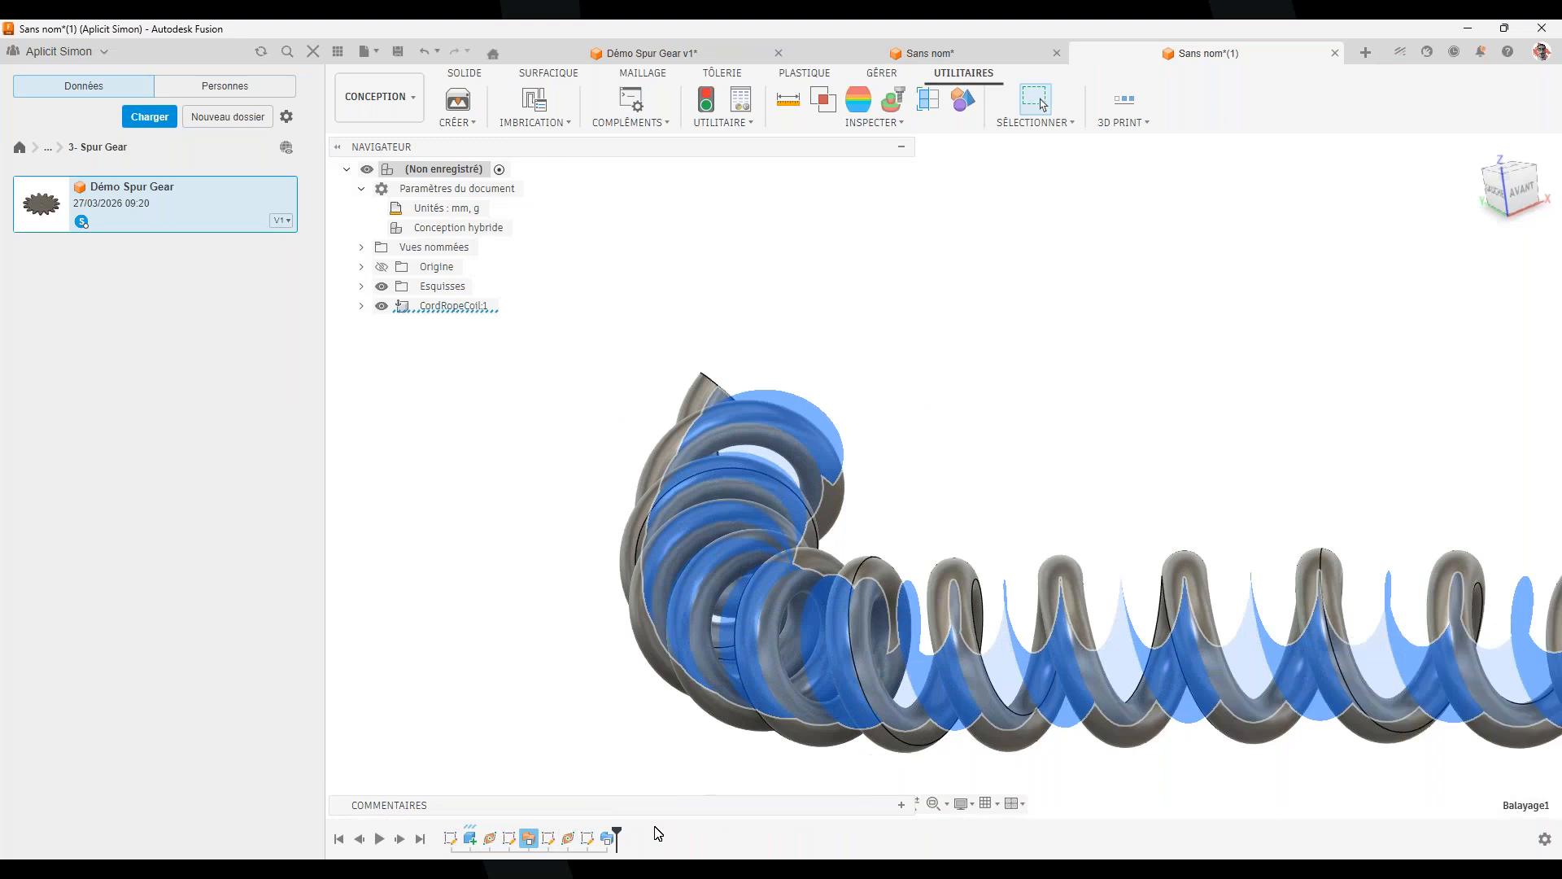
{"action": "scroll", "coordinate": [861, 682], "scroll_direction": "down", "scroll_amount": 5}
{"action": "middle_click_drag", "start_coordinate": [1069, 615], "coordinate": [924, 467]}
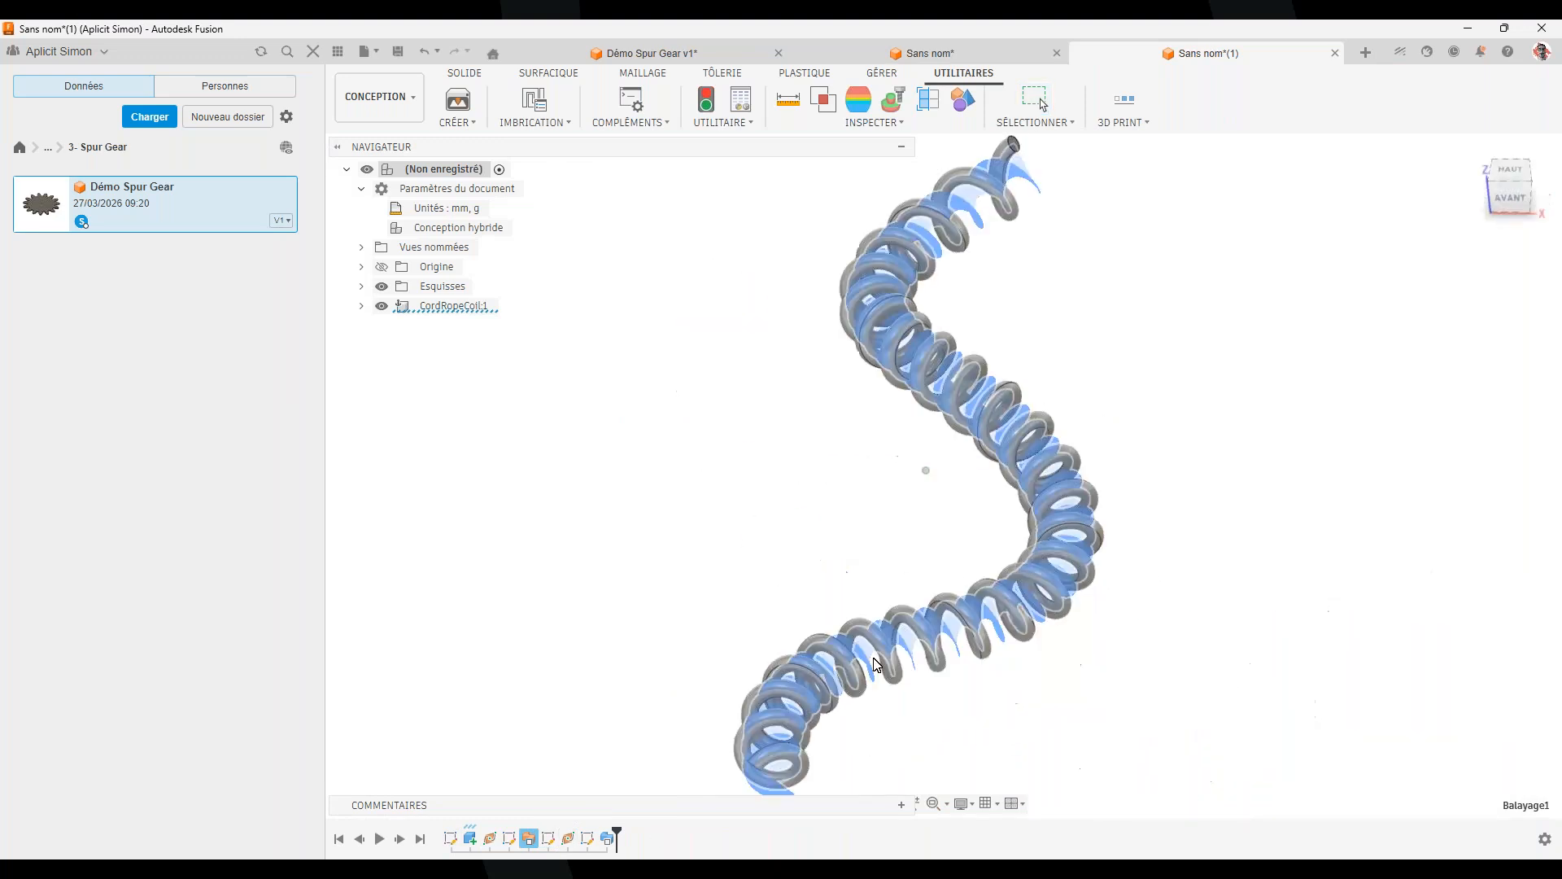
{"action": "middle_click_drag", "start_coordinate": [1304, 481], "coordinate": [1047, 701], "text": "shift"}
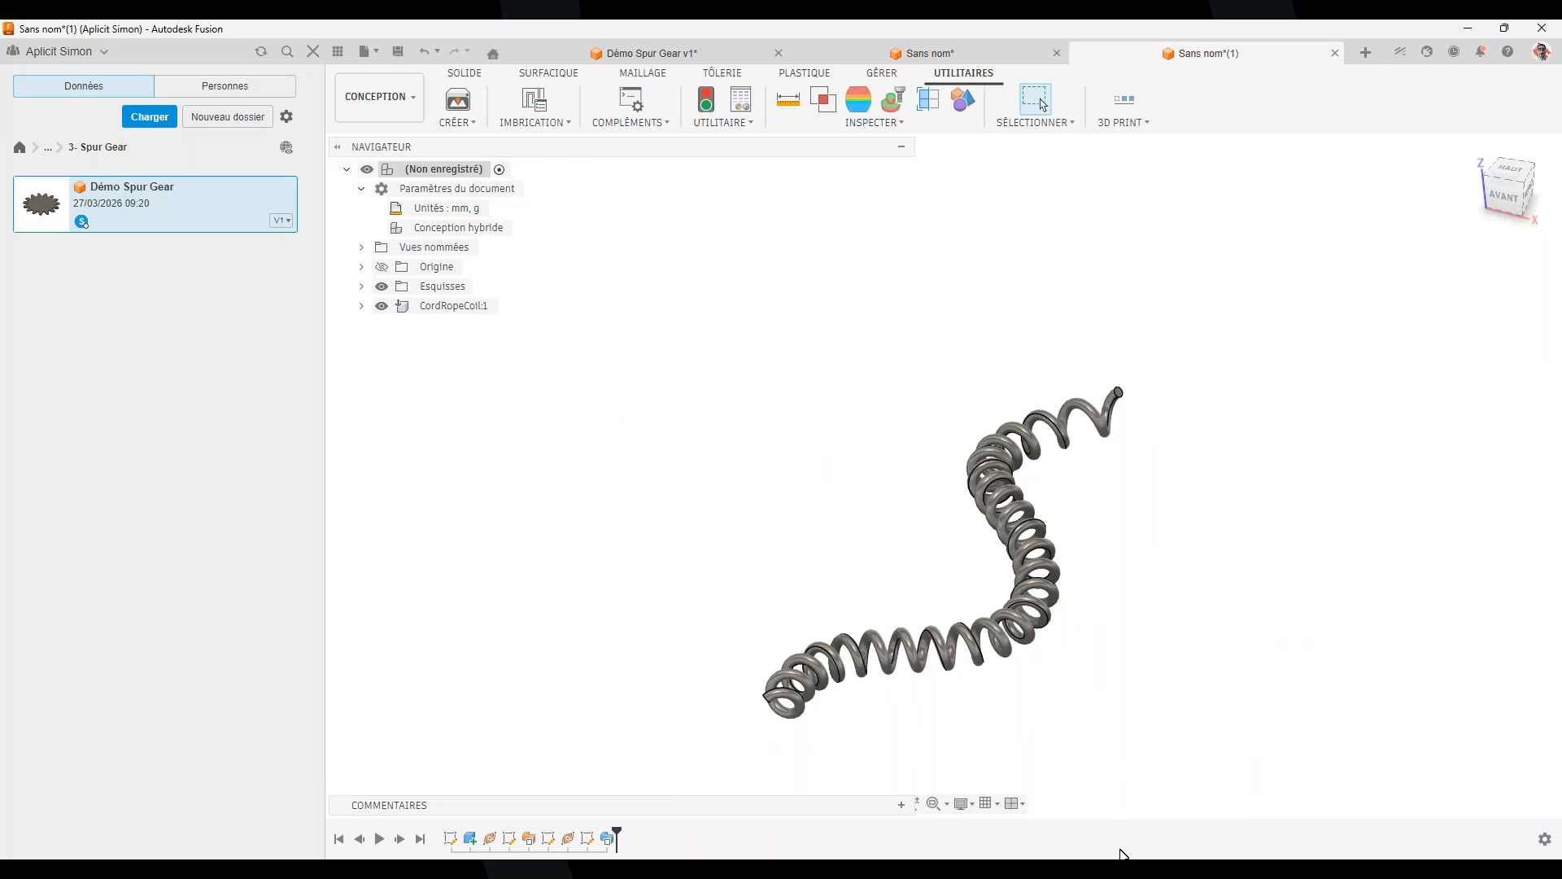
Show the PowerPoint slideshow, then go to the 2026-03- Add In Fusion folder in the Data panel
{"action": "mouse_move", "coordinate": [1120, 867]}
{"action": "left_click", "coordinate": [1237, 782]}
{"action": "left_click", "coordinate": [48, 147]}
{"action": "left_click", "coordinate": [81, 179]}
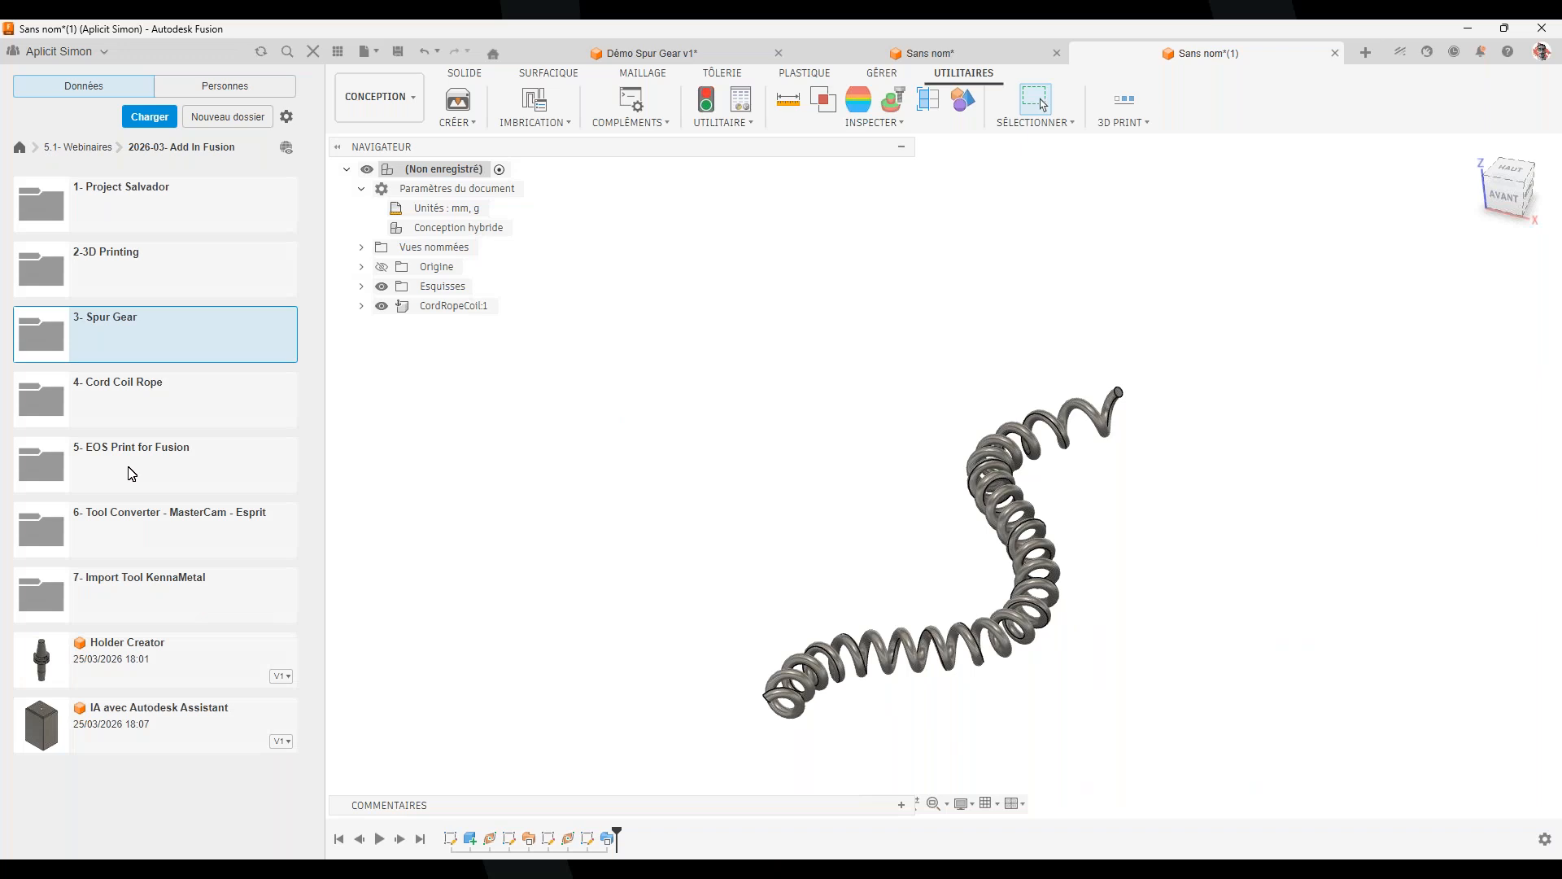
Open the 5- EOS Print for Fusion folder, load the Valve Body design, and edit its MPBF Setup
{"action": "double_click", "coordinate": [130, 470]}
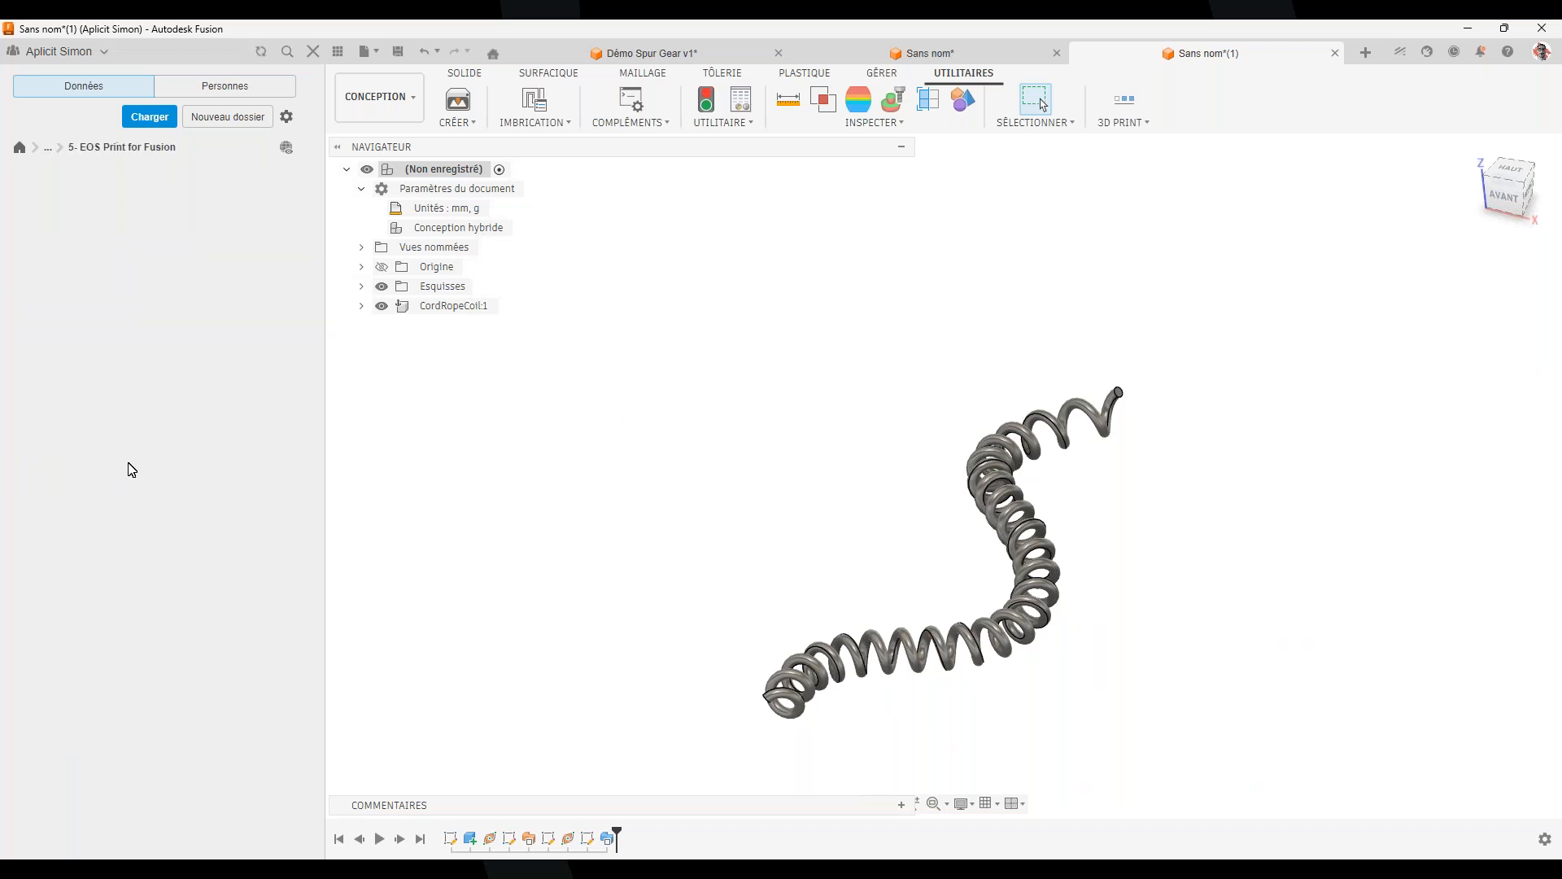
{"action": "left_click_drag", "start_coordinate": [220, 220], "coordinate": [959, 272]}
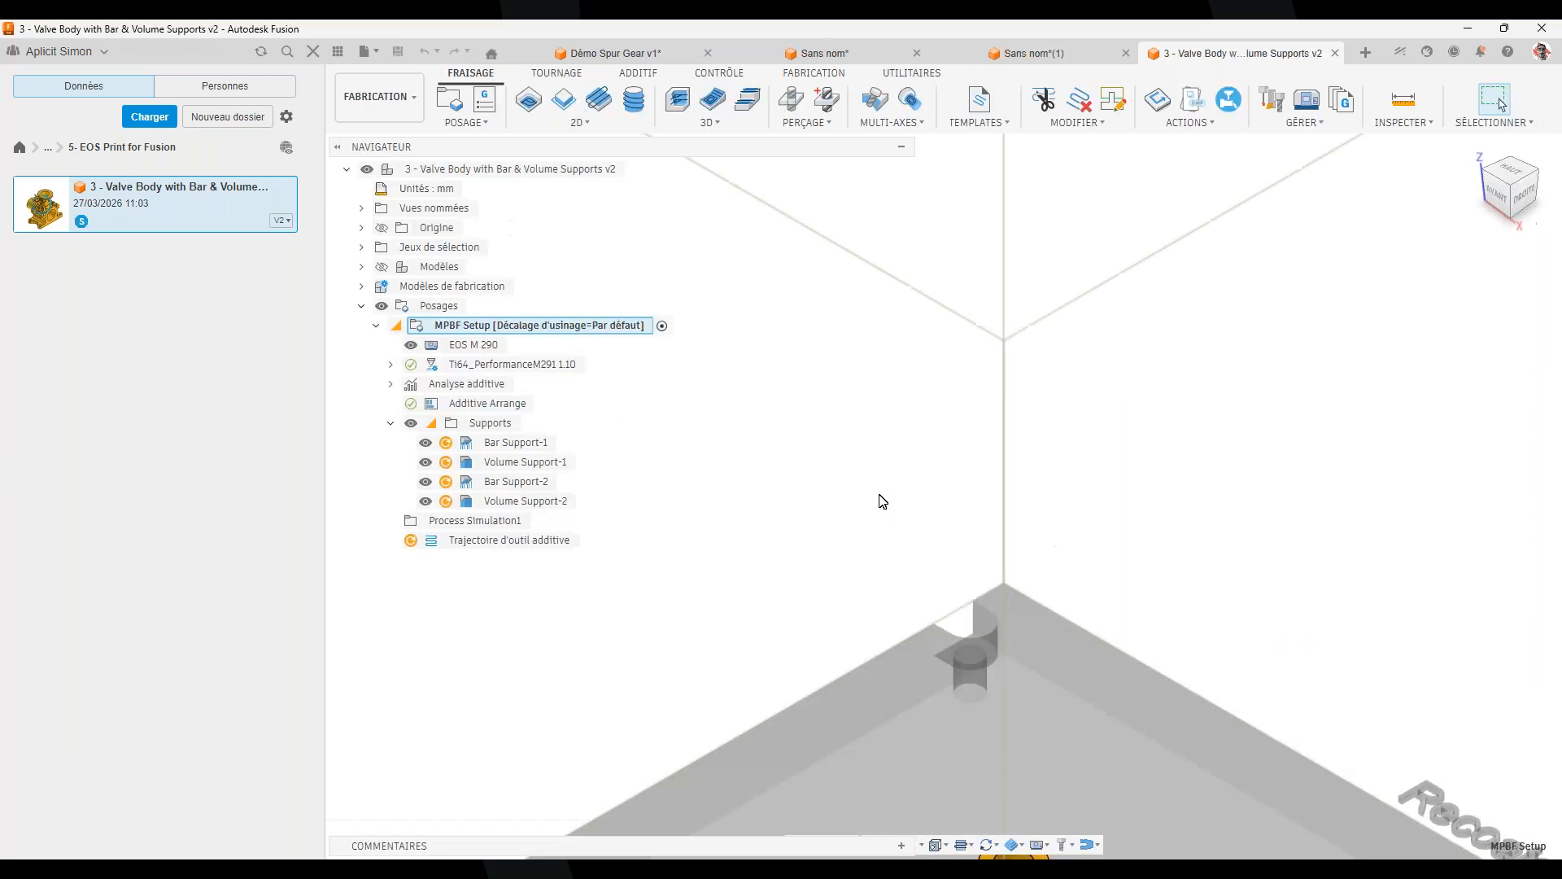
{"action": "scroll", "coordinate": [935, 607], "scroll_direction": "down", "scroll_amount": 5}
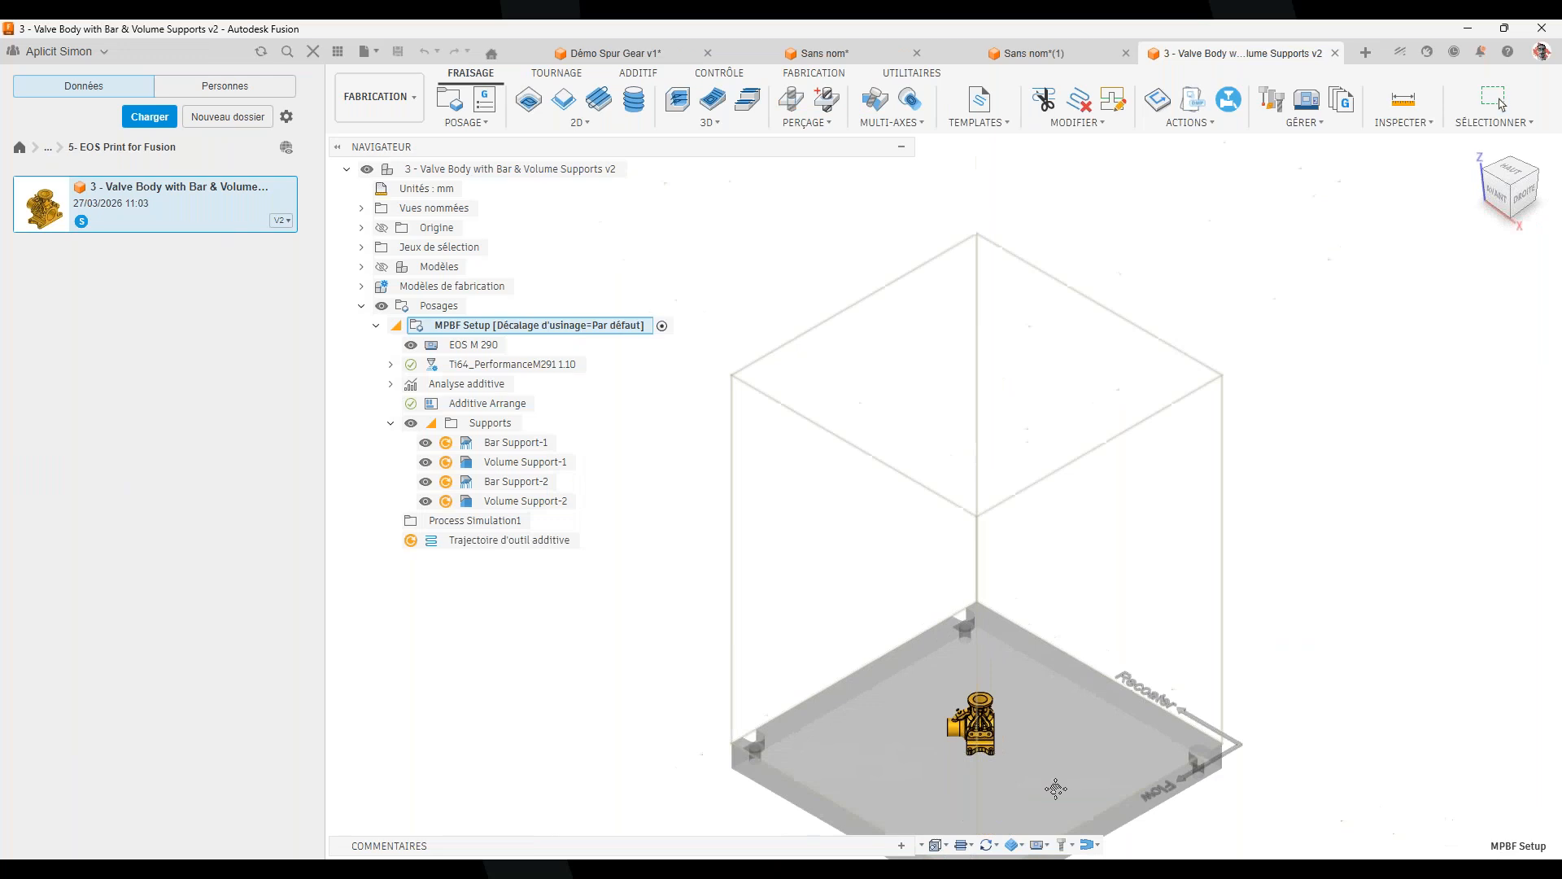
{"action": "scroll", "coordinate": [1033, 666], "scroll_direction": "up", "scroll_amount": 5}
{"action": "middle_click_drag", "start_coordinate": [991, 561], "coordinate": [1261, 649], "text": "shift"}
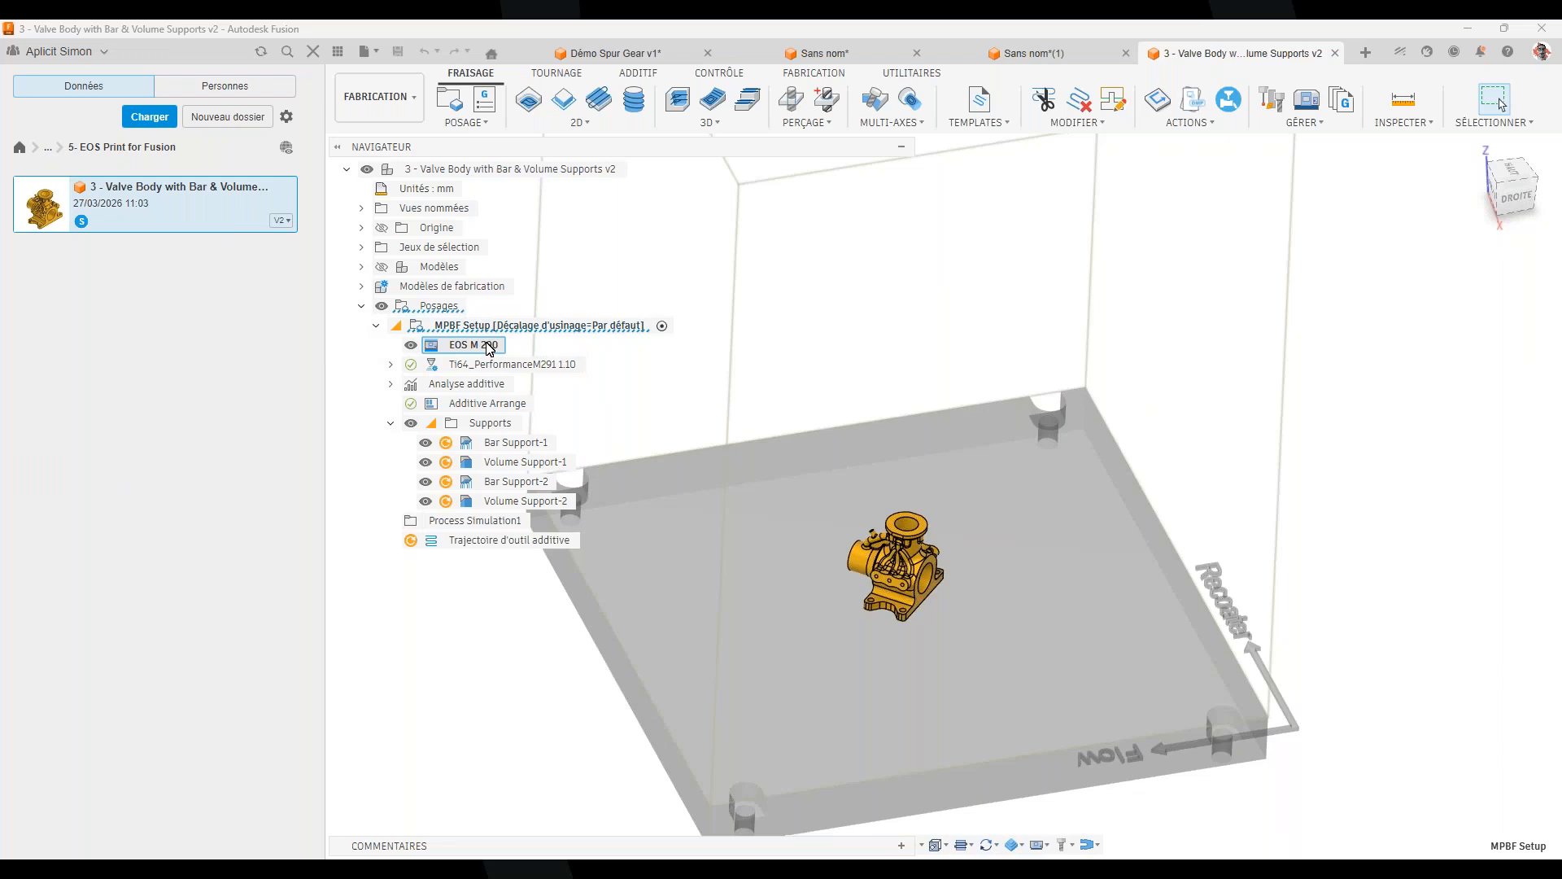
{"action": "double_click", "coordinate": [598, 327]}
Open the Fusion machine library and filter the distributors to EOS
{"action": "left_click", "coordinate": [1193, 318]}
{"action": "left_click", "coordinate": [165, 319]}
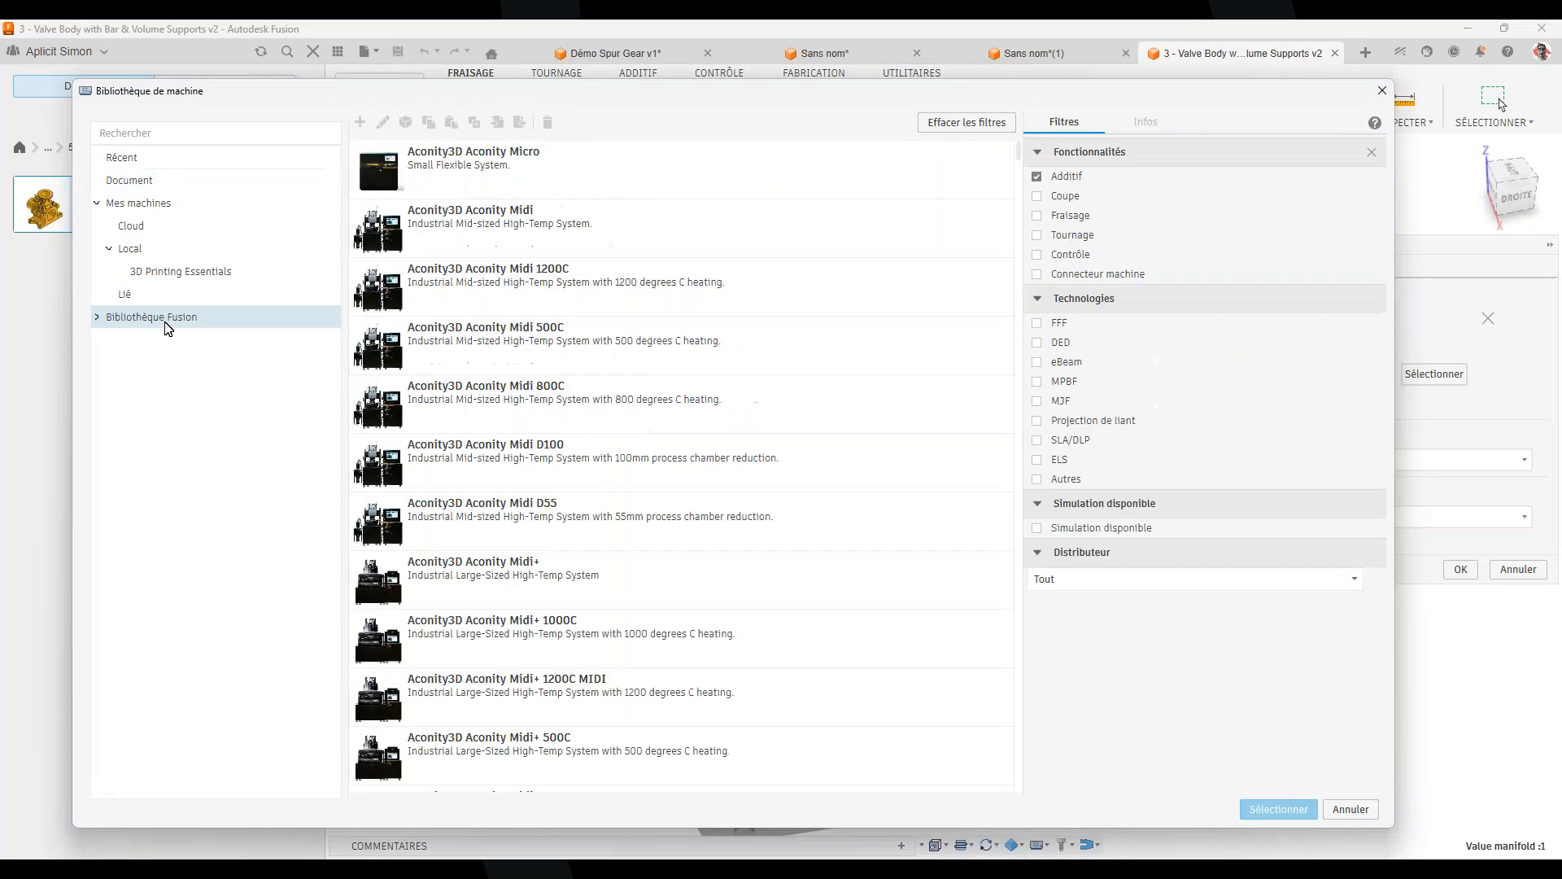
{"action": "left_click", "coordinate": [1094, 578]}
{"action": "scroll", "coordinate": [1135, 664], "scroll_direction": "down", "scroll_amount": 5}
{"action": "scroll", "coordinate": [1145, 693], "scroll_direction": "down", "scroll_amount": 6}
{"action": "scroll", "coordinate": [1118, 629], "scroll_direction": "up", "scroll_amount": 3}
{"action": "scroll", "coordinate": [1120, 633], "scroll_direction": "down", "scroll_amount": 2}
{"action": "scroll", "coordinate": [1129, 694], "scroll_direction": "down", "scroll_amount": 3}
{"action": "left_click", "coordinate": [1130, 719]}
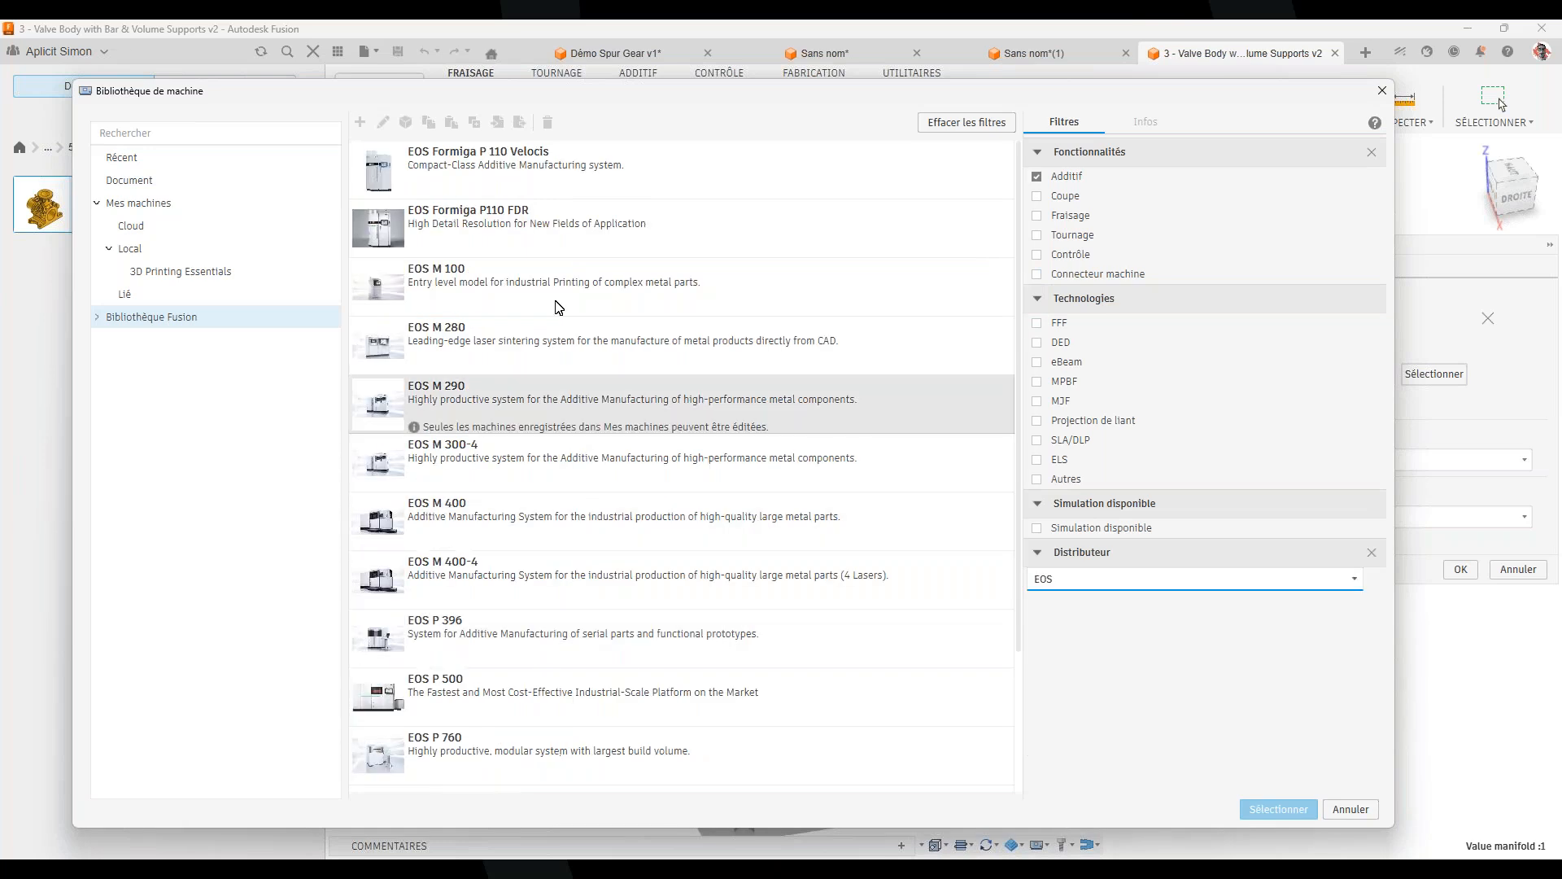
Compare the EOS M 100 through P 396 machines and select the EOS M 290
{"action": "scroll", "coordinate": [569, 594], "scroll_direction": "down", "scroll_amount": 3}
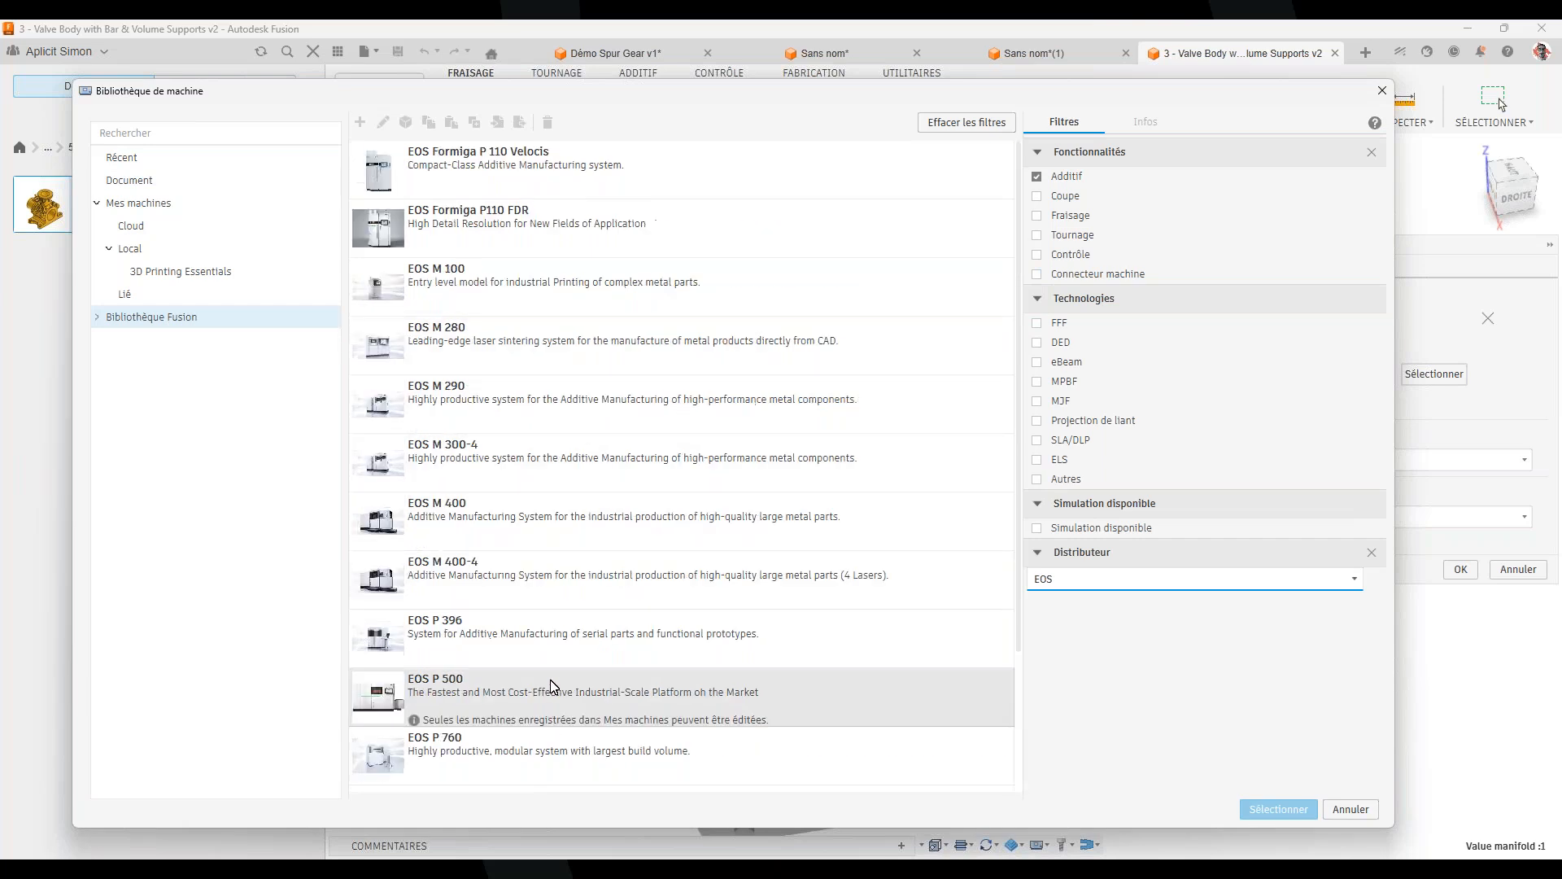
{"action": "scroll", "coordinate": [569, 391], "scroll_direction": "up", "scroll_amount": 3}
{"action": "scroll", "coordinate": [575, 635], "scroll_direction": "down", "scroll_amount": 3}
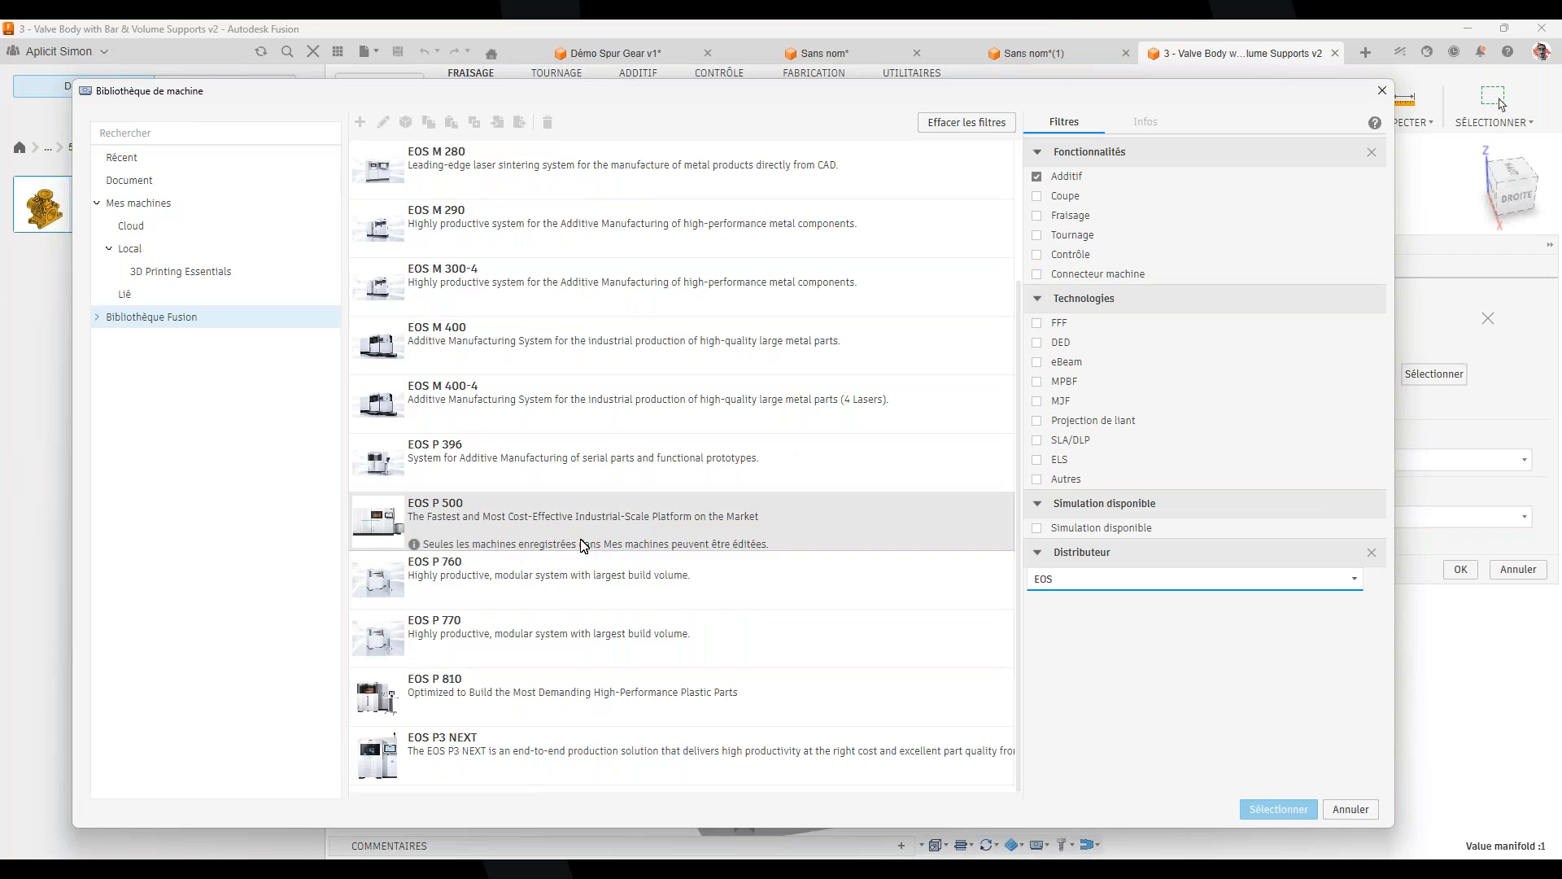
{"action": "scroll", "coordinate": [572, 697], "scroll_direction": "up", "scroll_amount": 3}
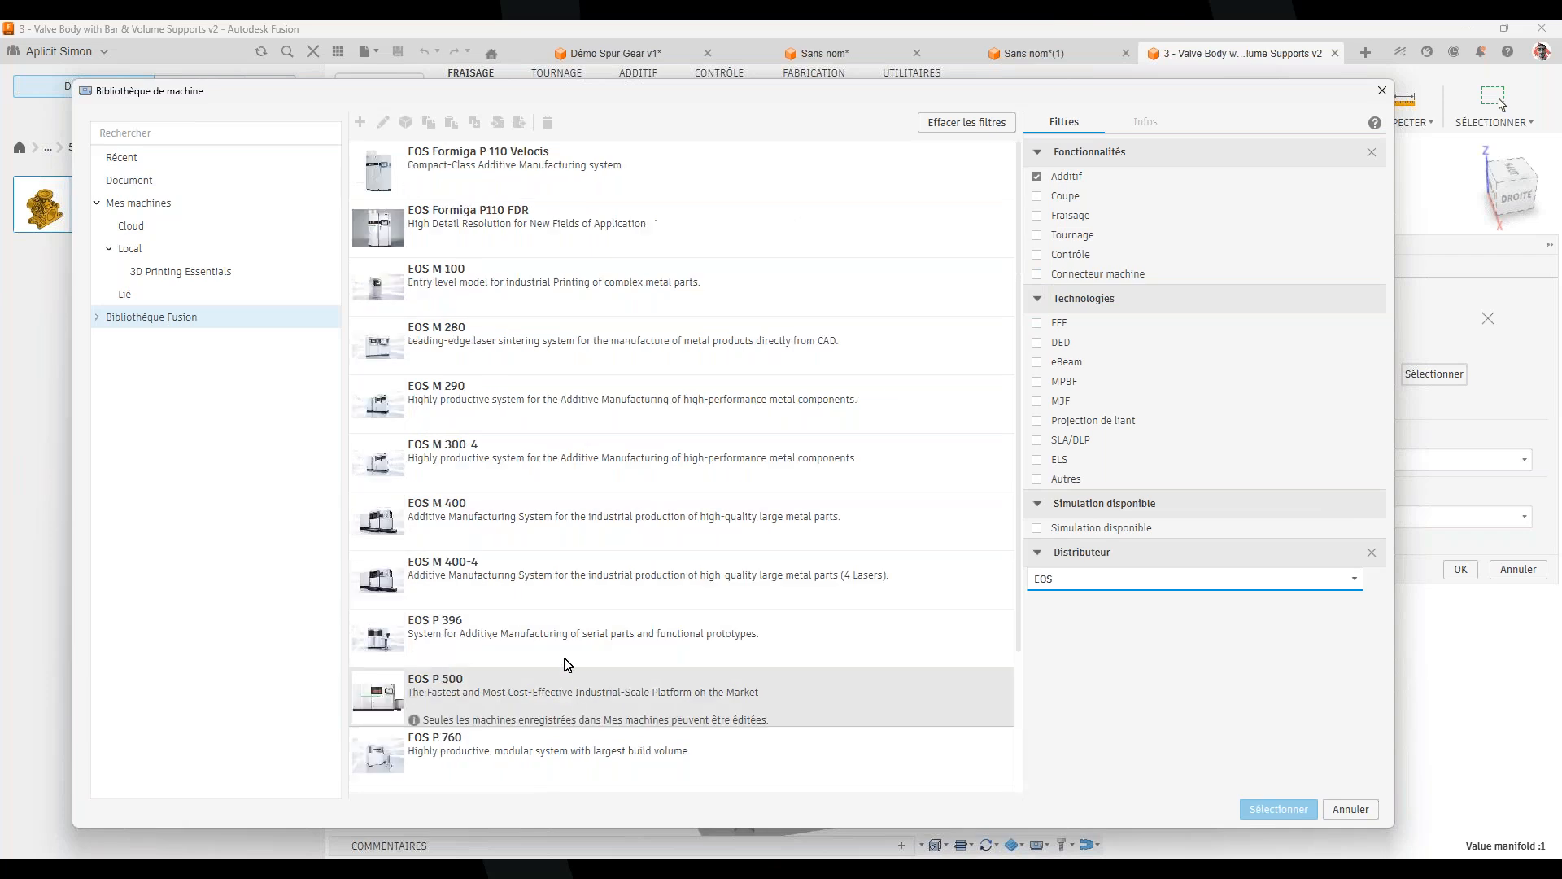
{"action": "left_click", "coordinate": [555, 286]}
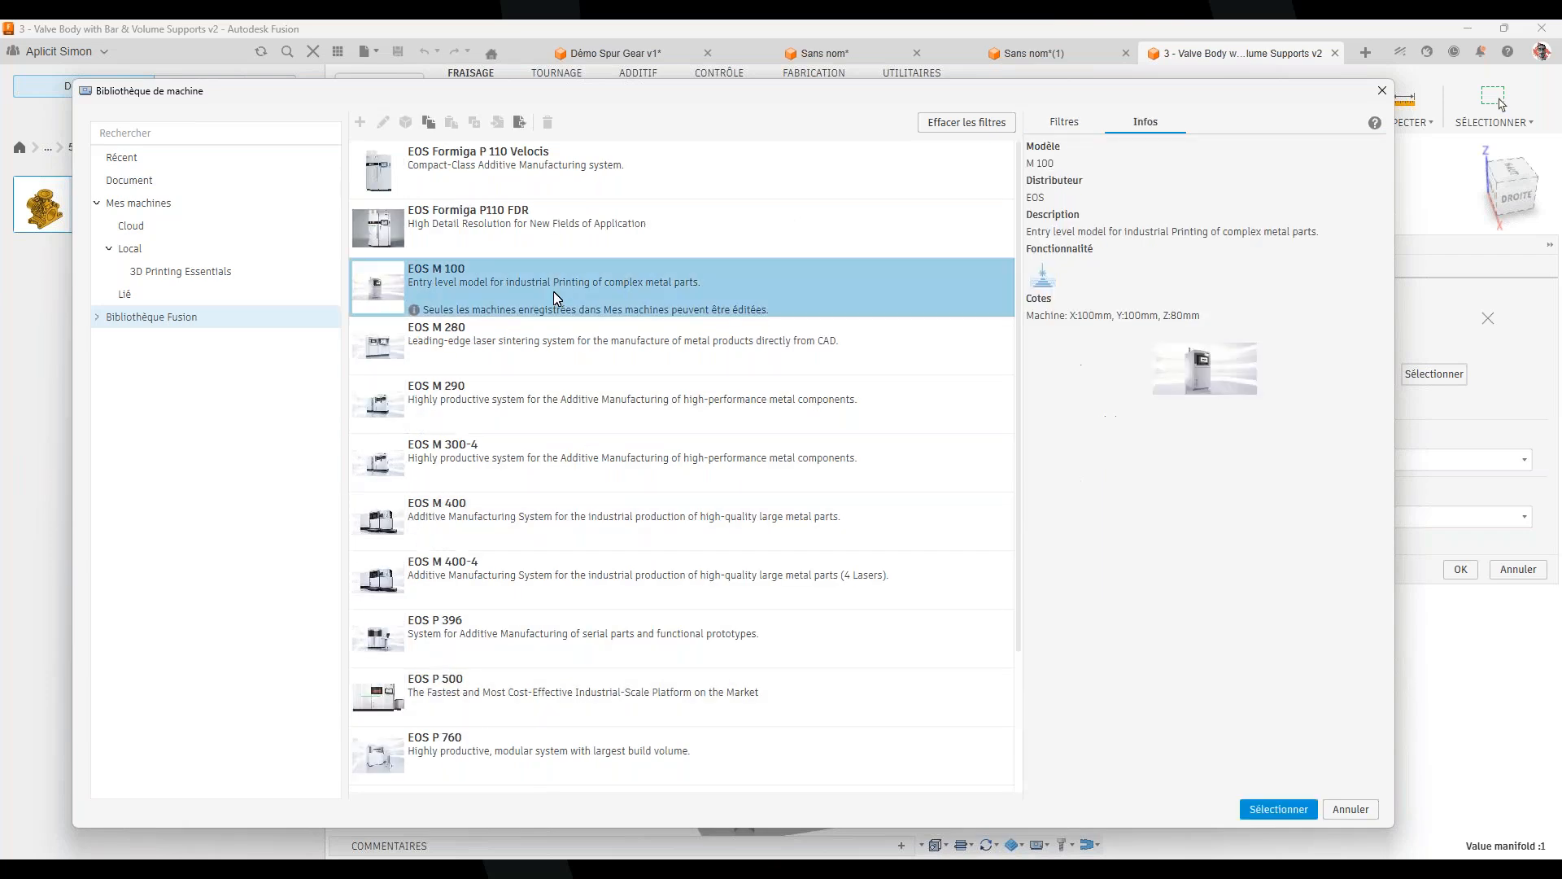
{"action": "key", "text": "Down"}
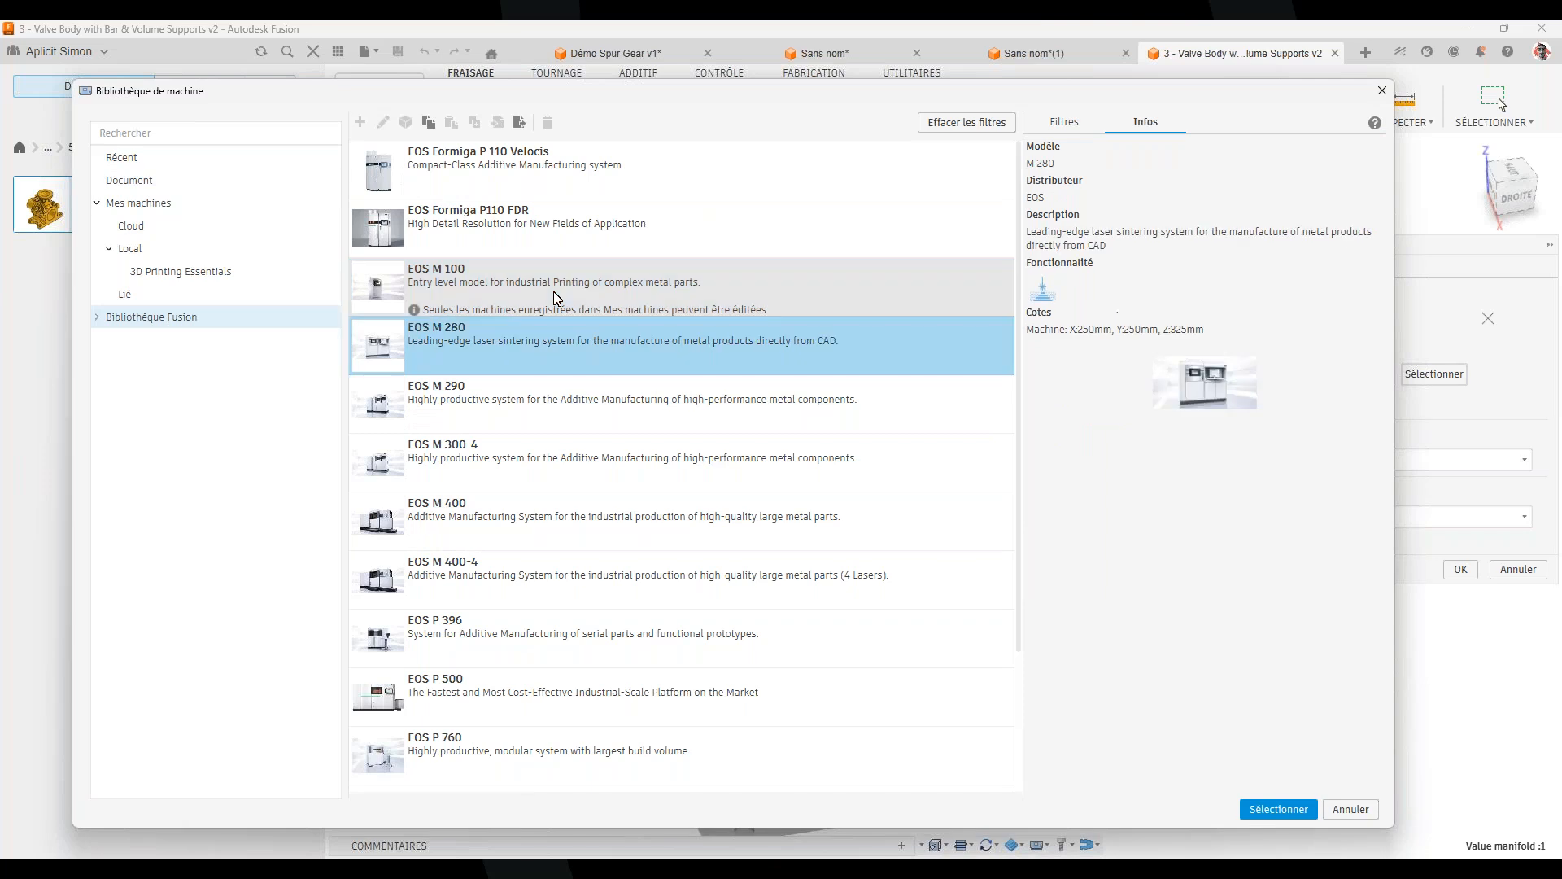
{"action": "key", "text": "Down"}
{"action": "key", "text": "Down"}
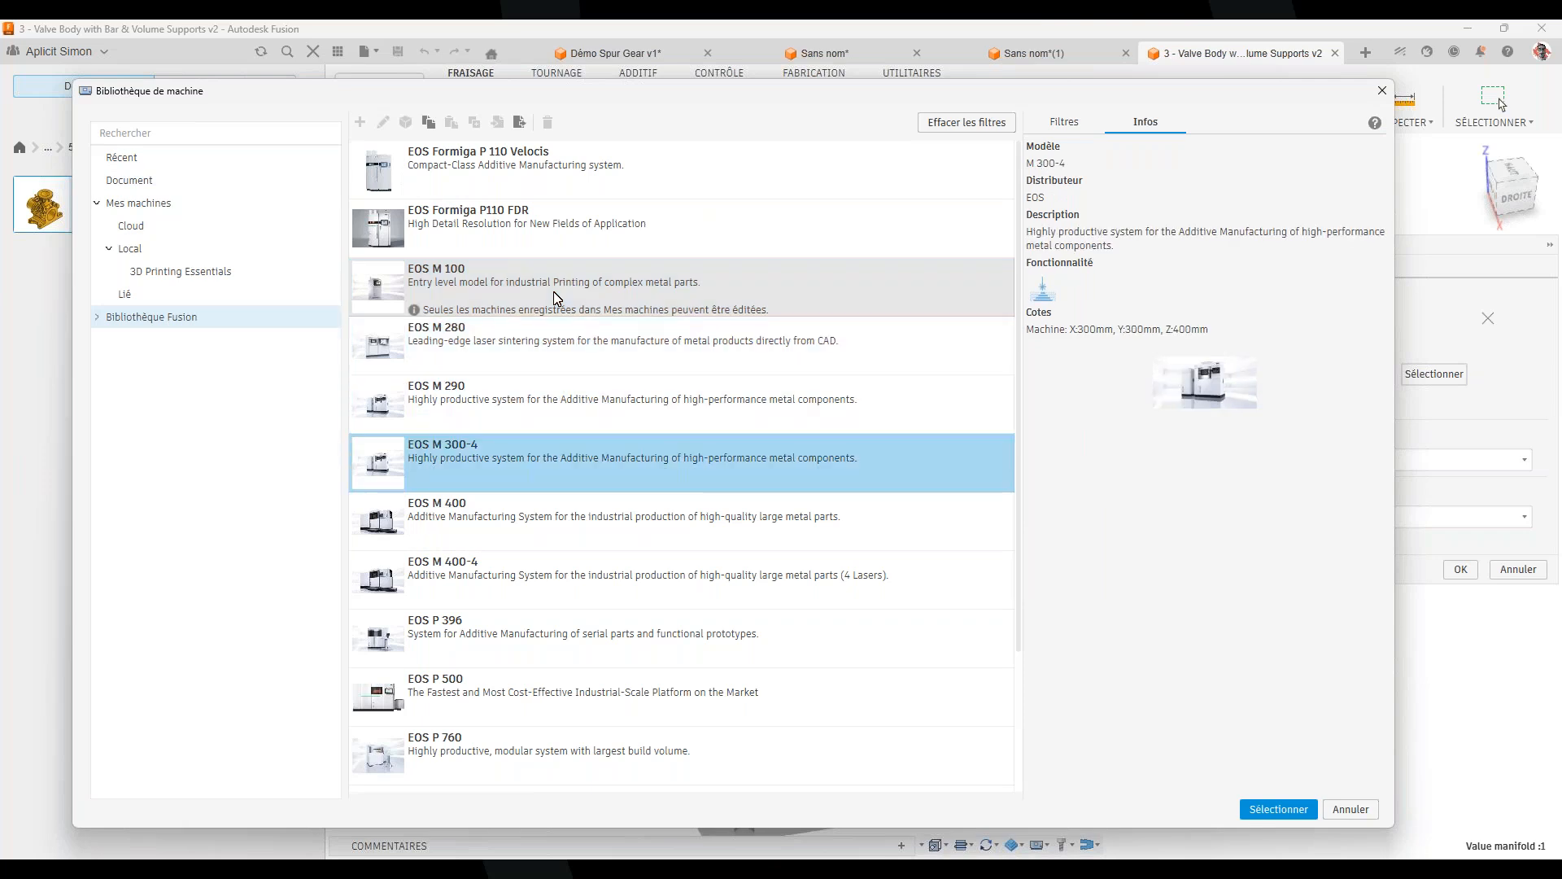
{"action": "key", "text": "Down"}
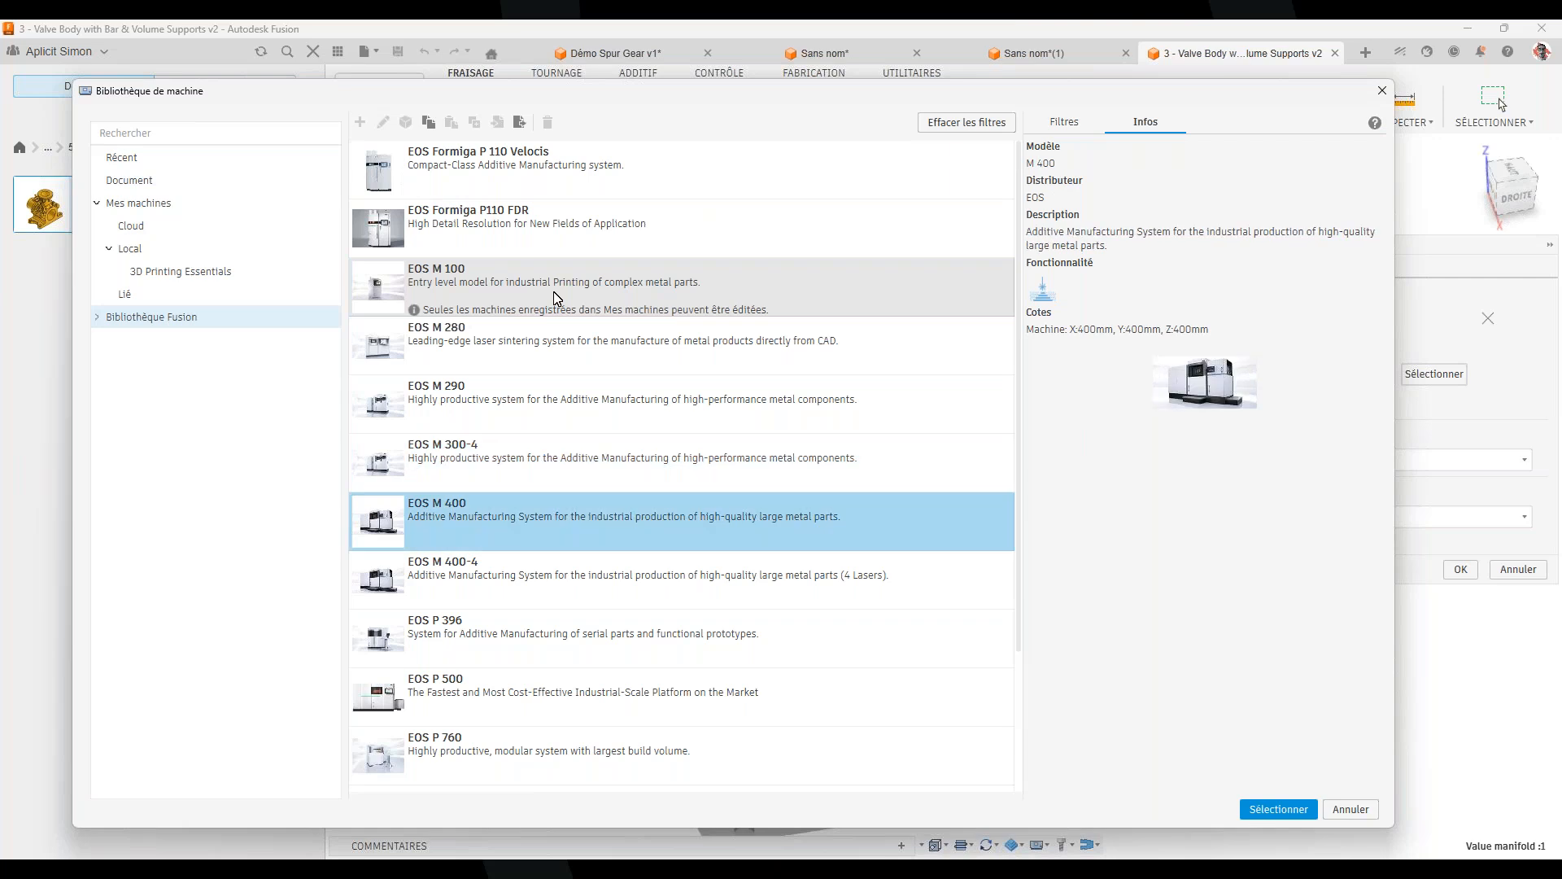
{"action": "key", "text": "Down"}
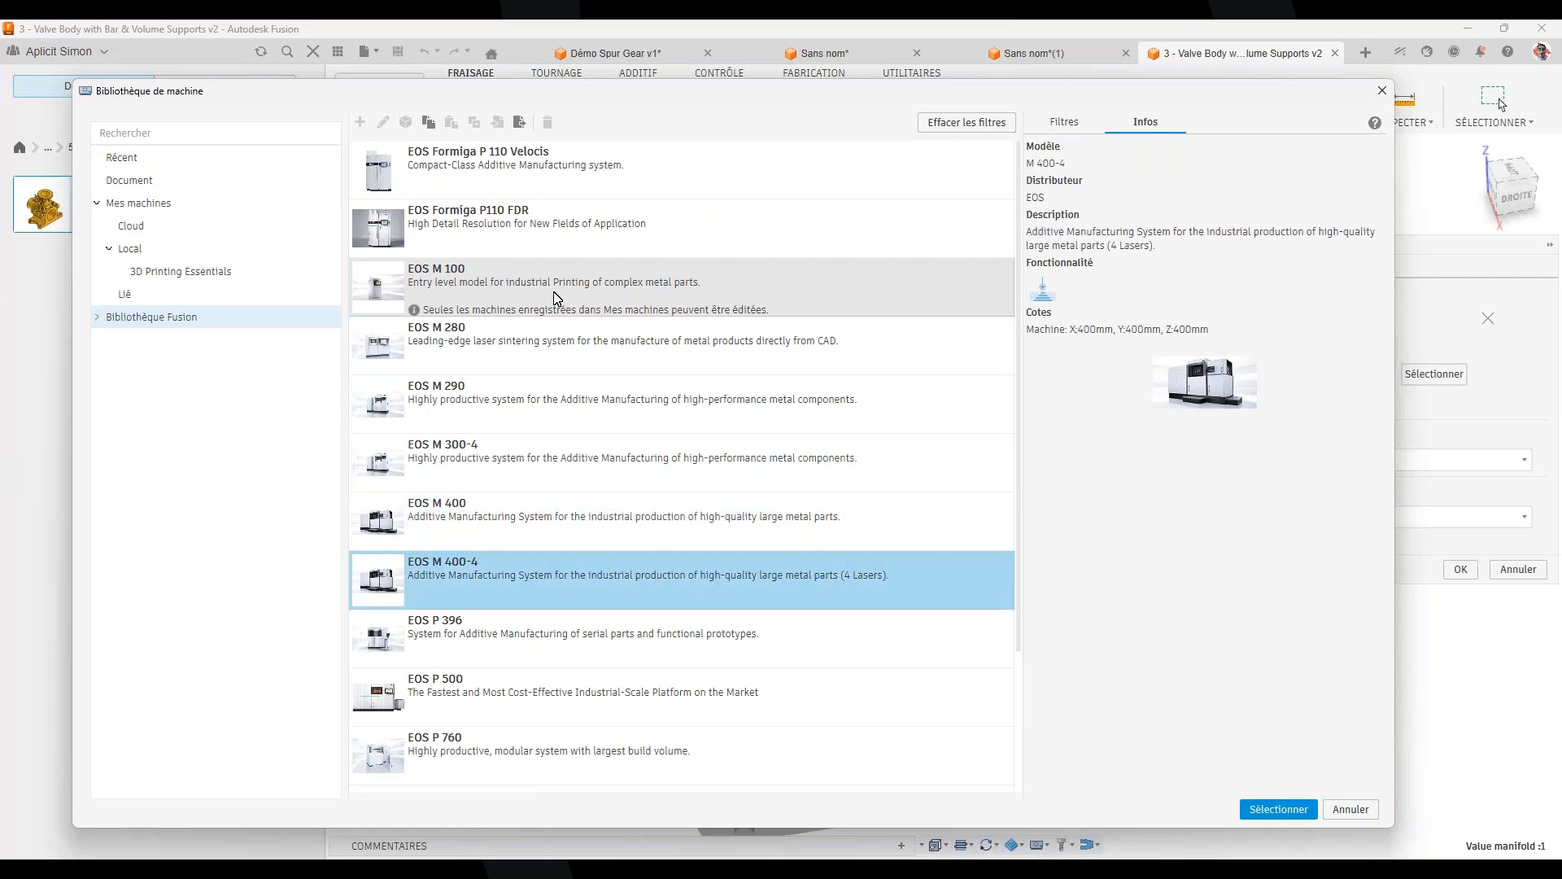
{"action": "key", "text": "Down"}
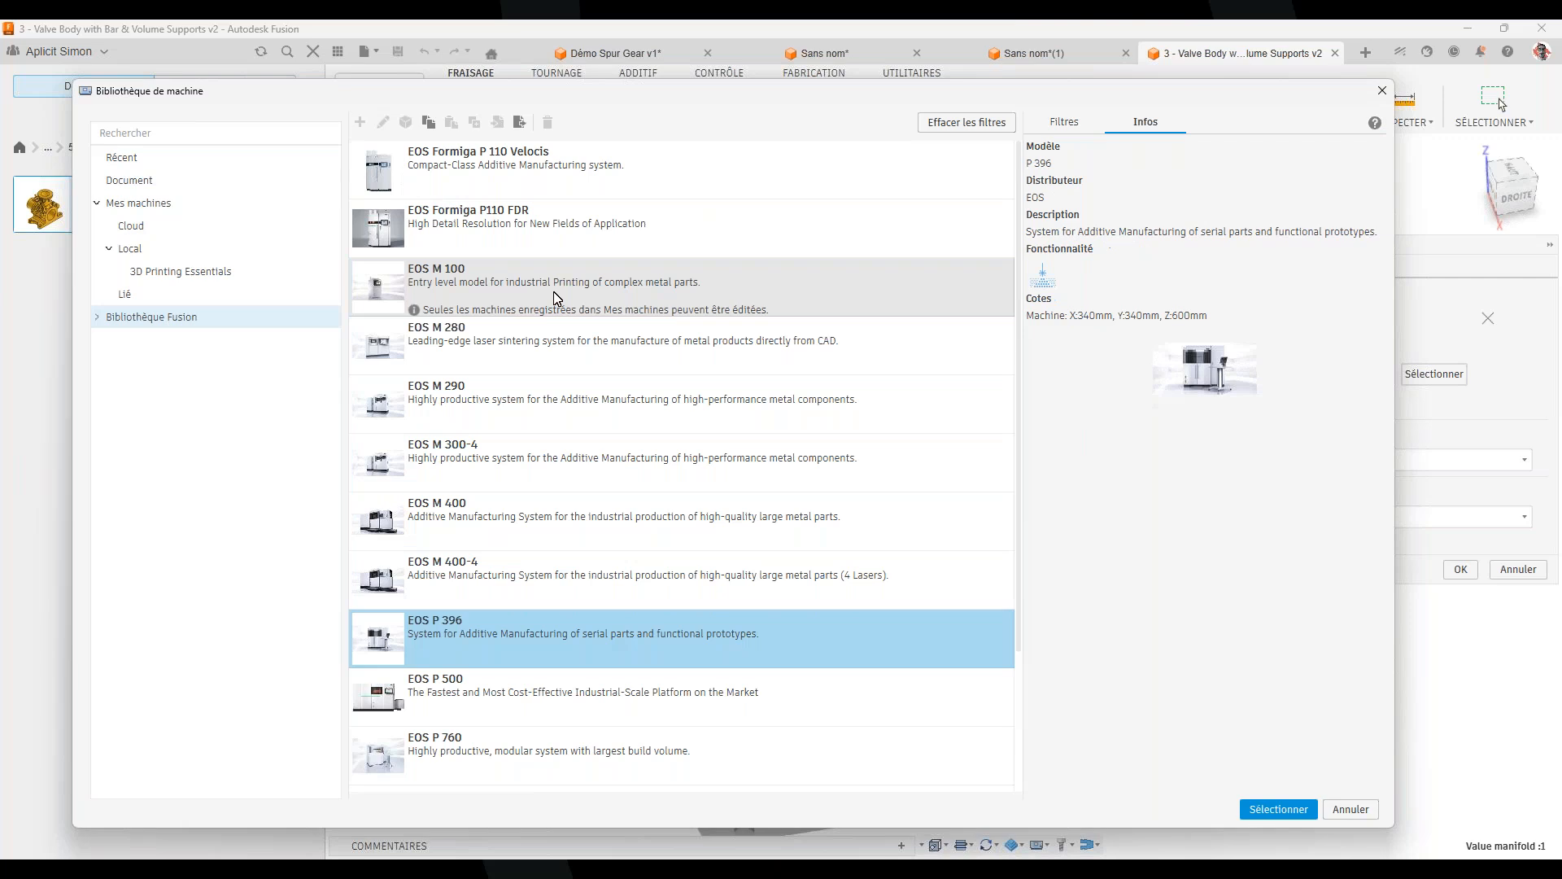
{"action": "left_click", "coordinate": [488, 598]}
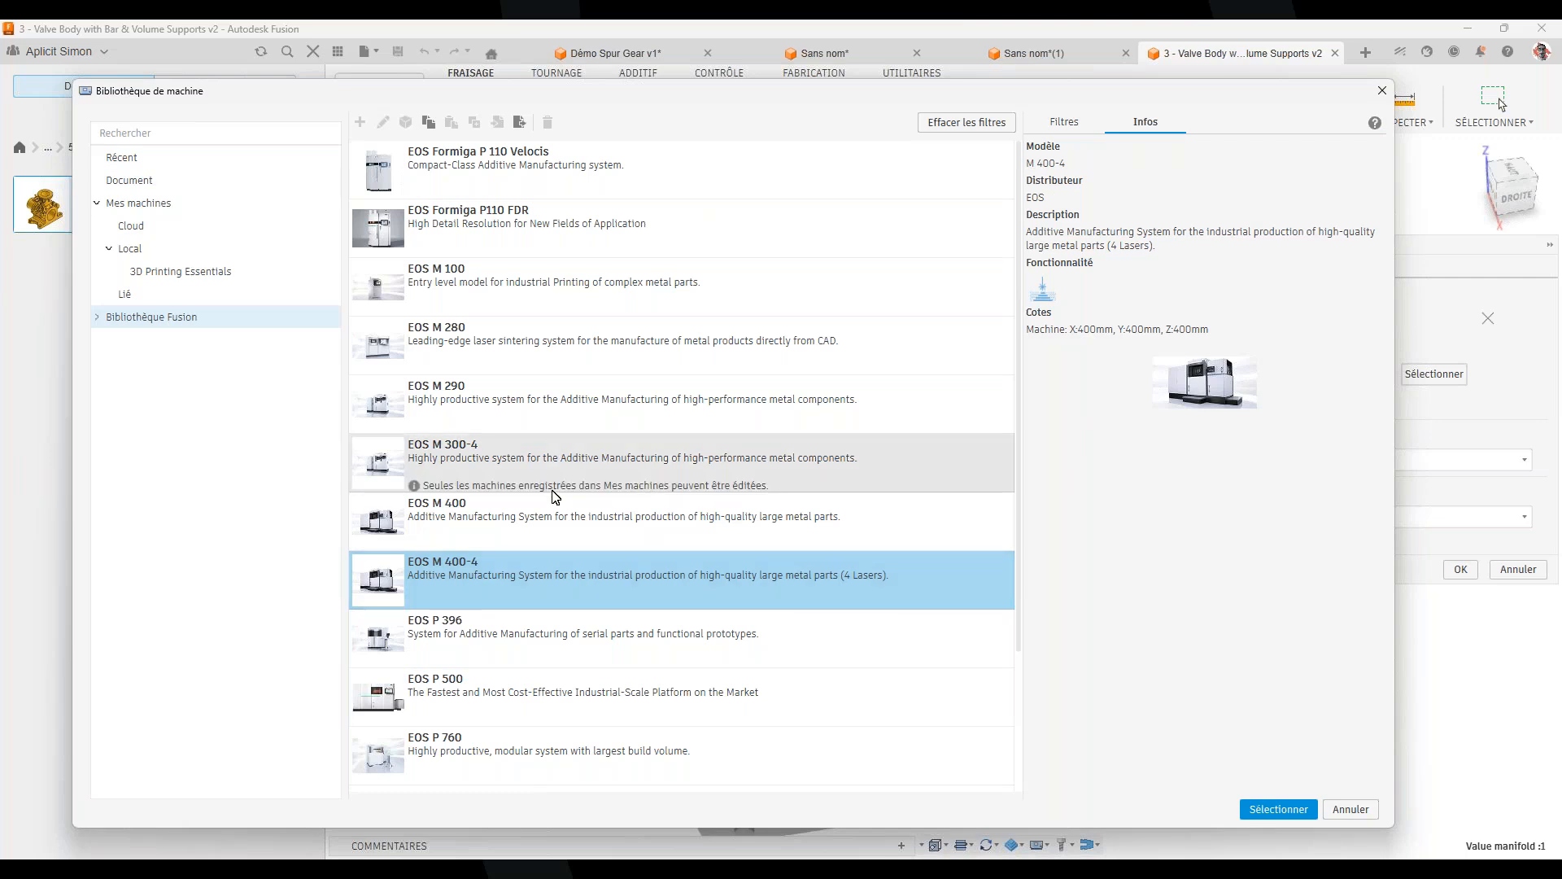
{"action": "left_click", "coordinate": [483, 411]}
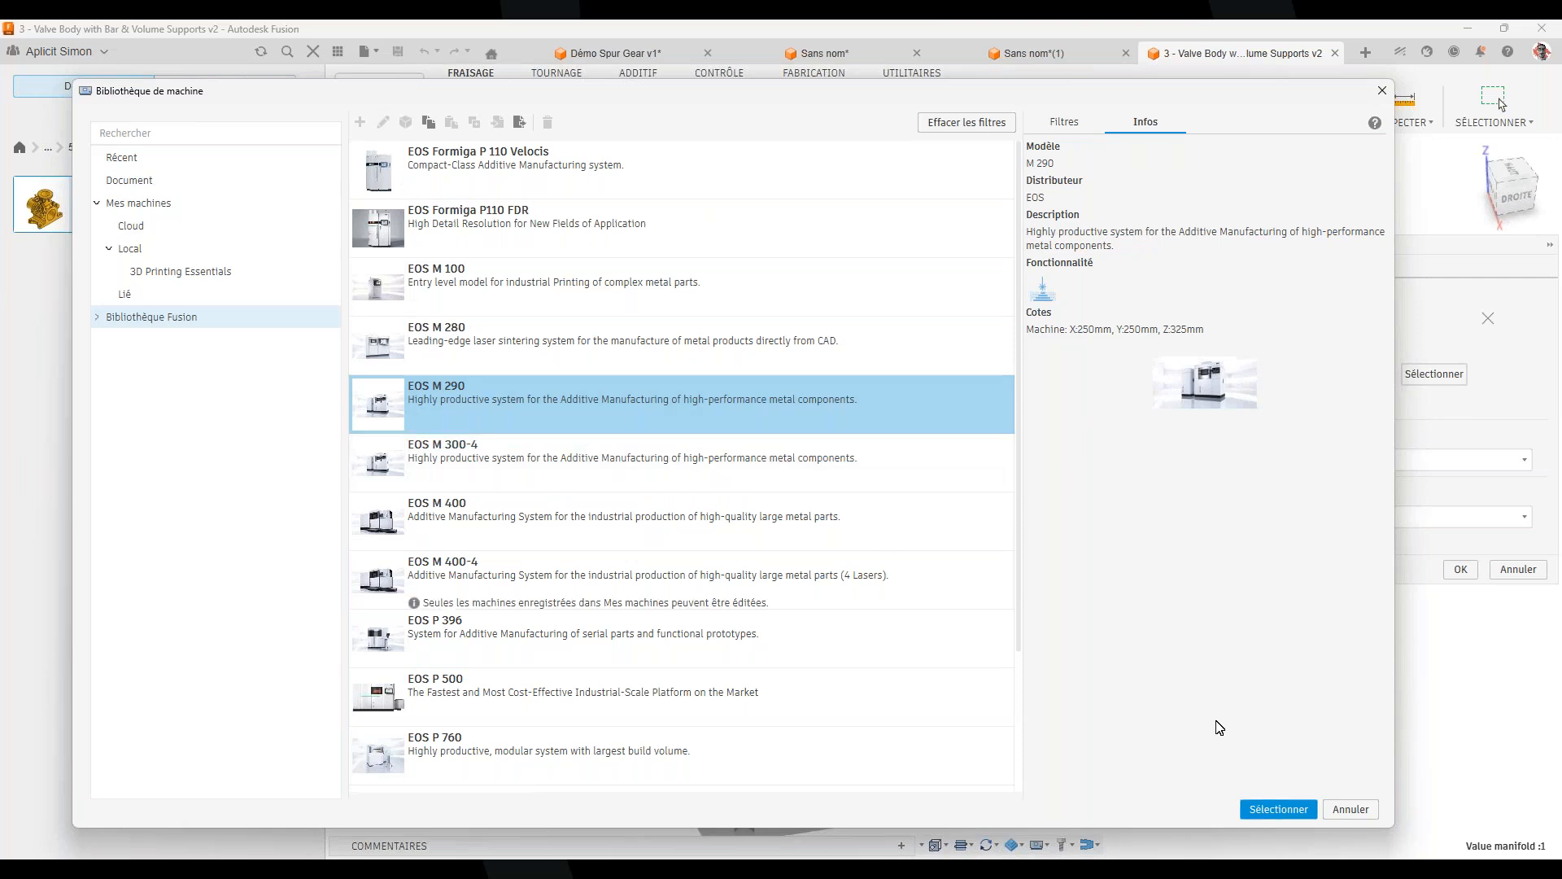
{"action": "left_click", "coordinate": [1257, 805]}
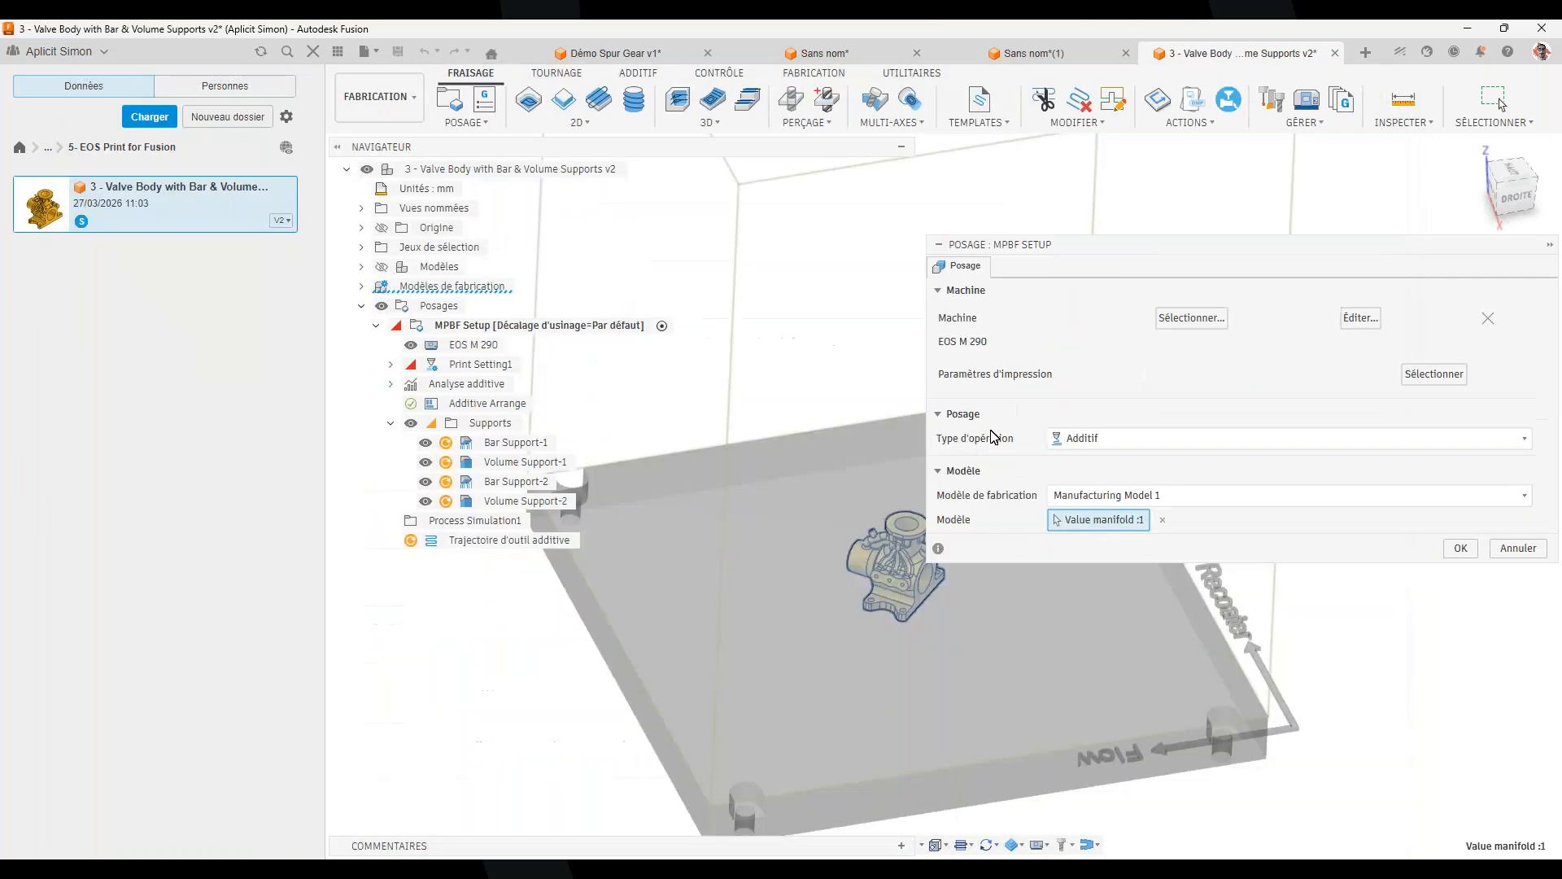
Open the print settings library and compare the Ti64 and IN718 M291 print settings
{"action": "left_click", "coordinate": [1426, 384]}
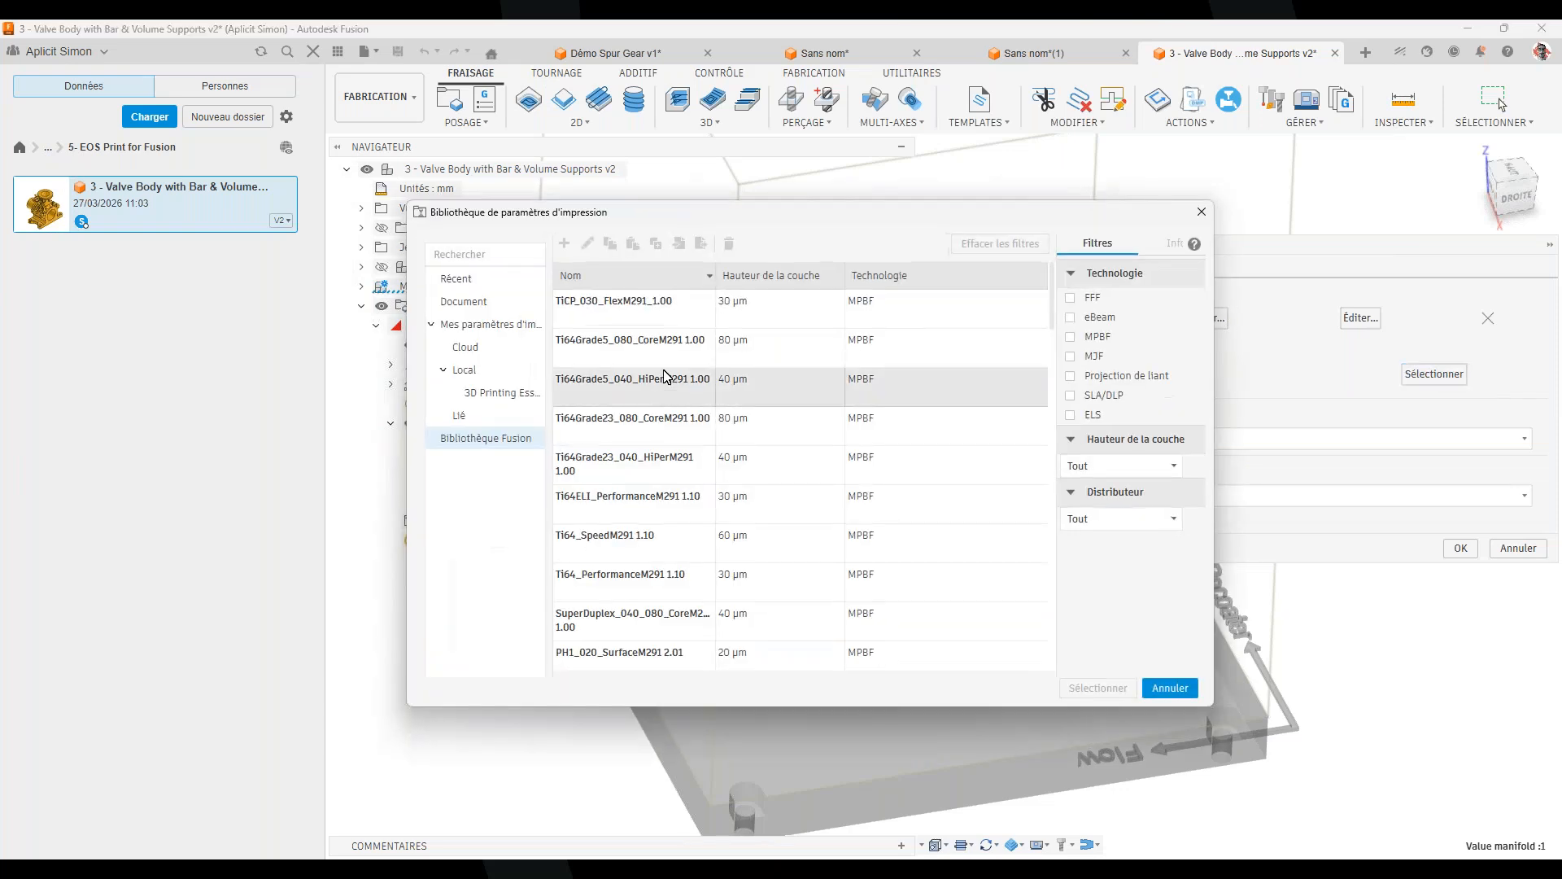
{"action": "left_click", "coordinate": [633, 460]}
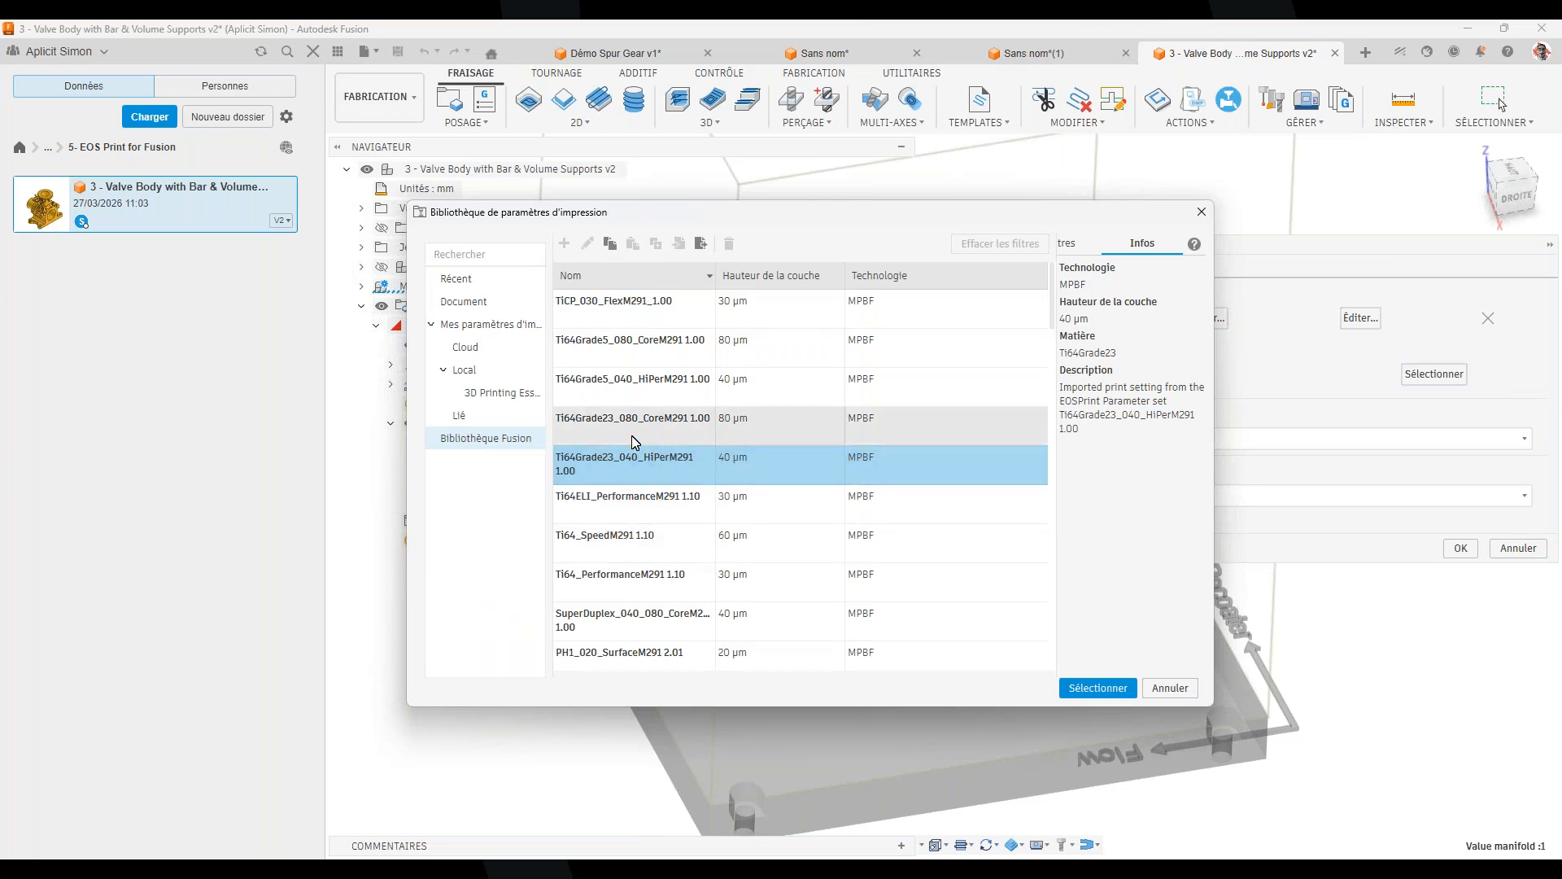
{"action": "left_click", "coordinate": [721, 433]}
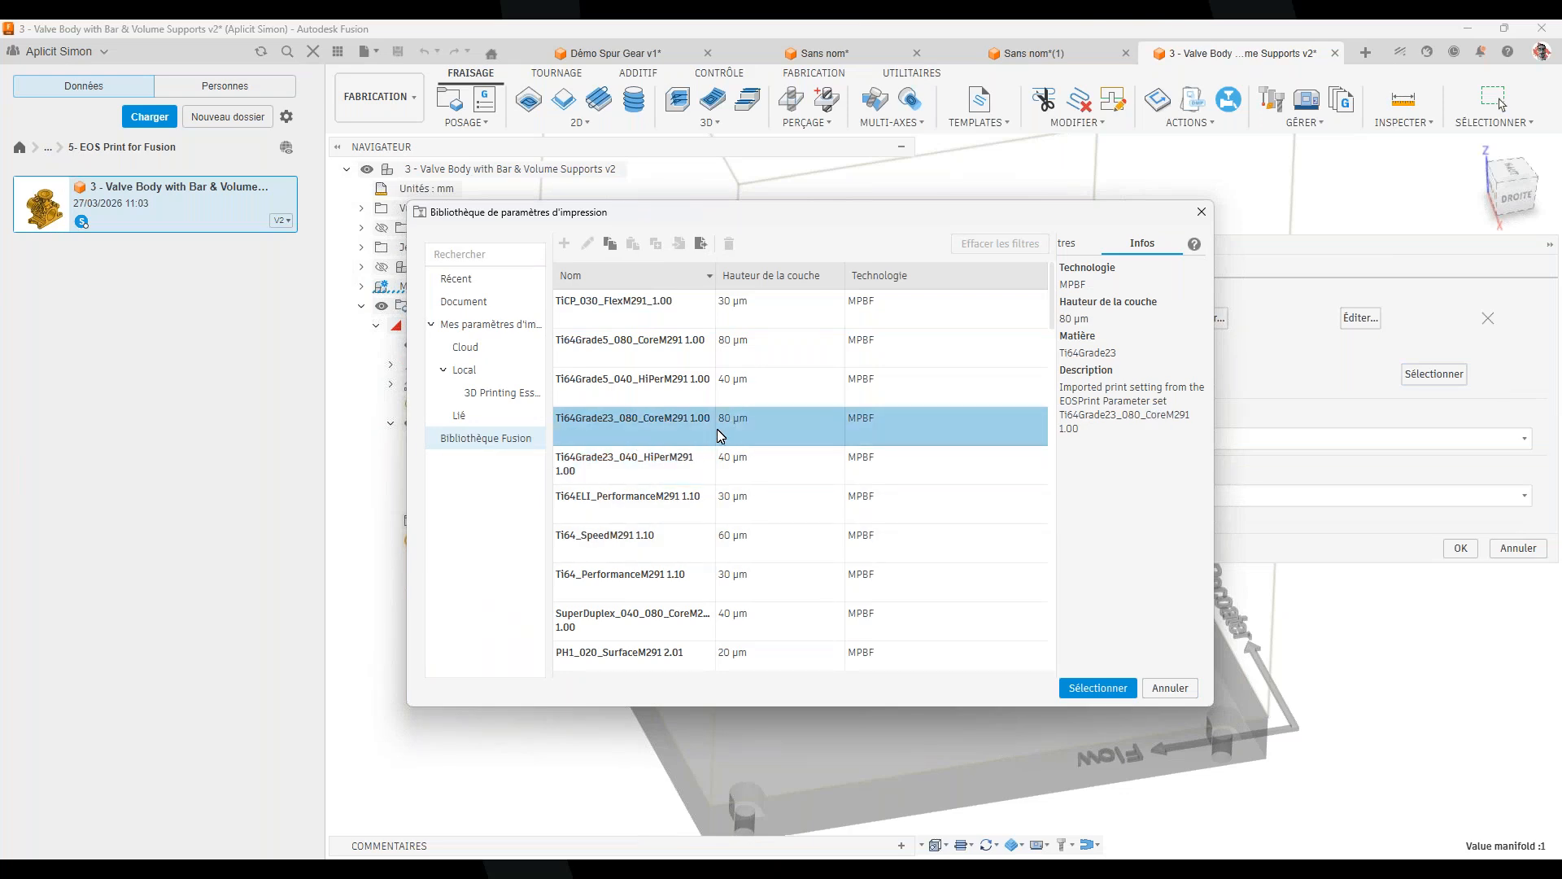
{"action": "left_click", "coordinate": [609, 582]}
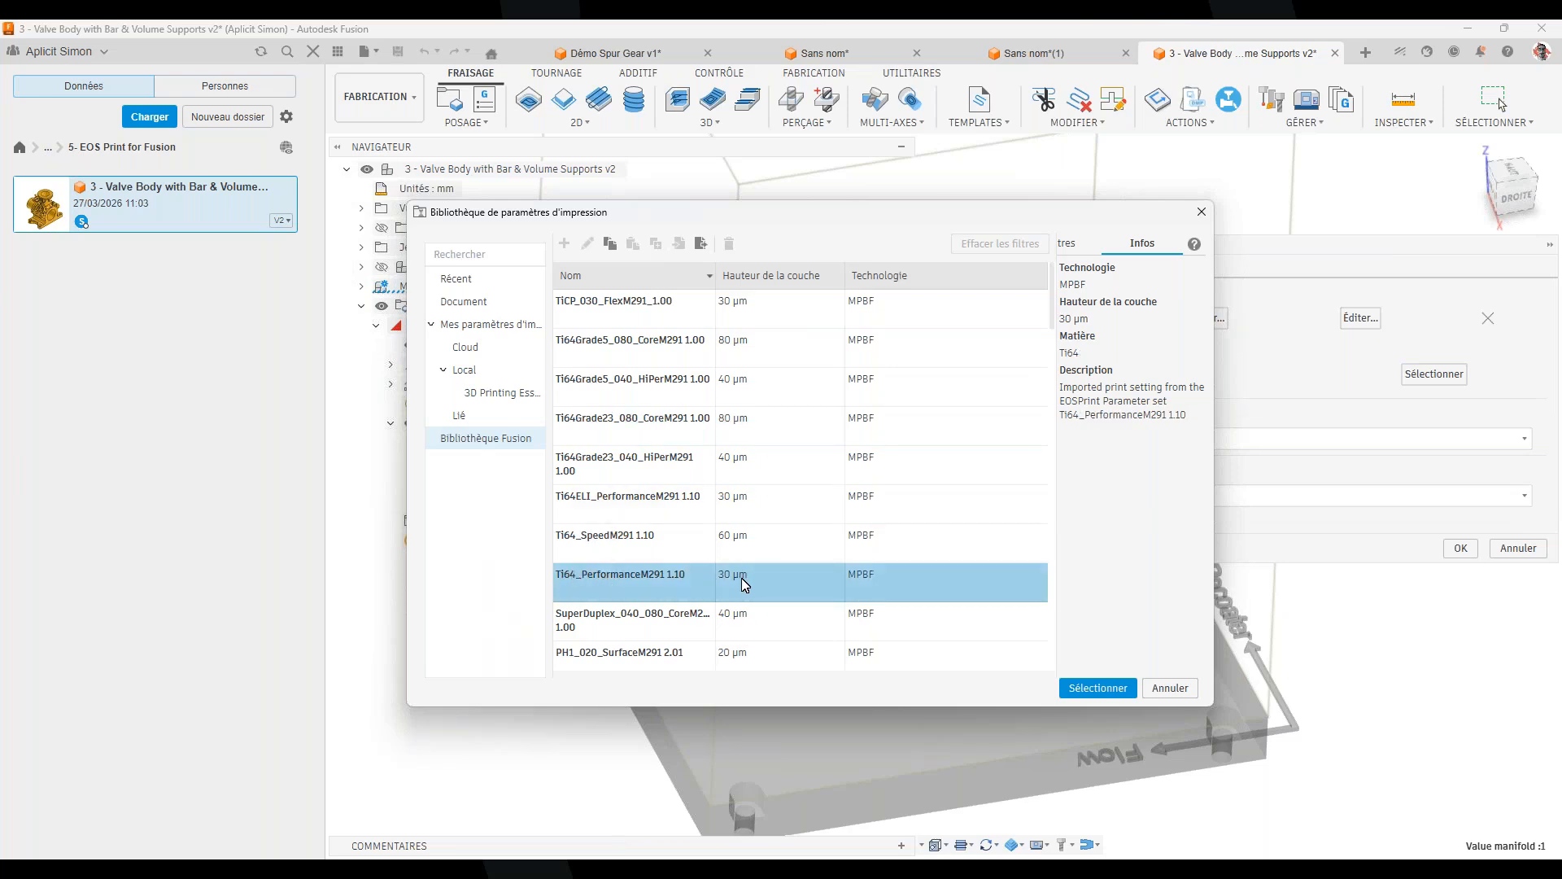
{"action": "scroll", "coordinate": [742, 582], "scroll_direction": "down", "scroll_amount": 1}
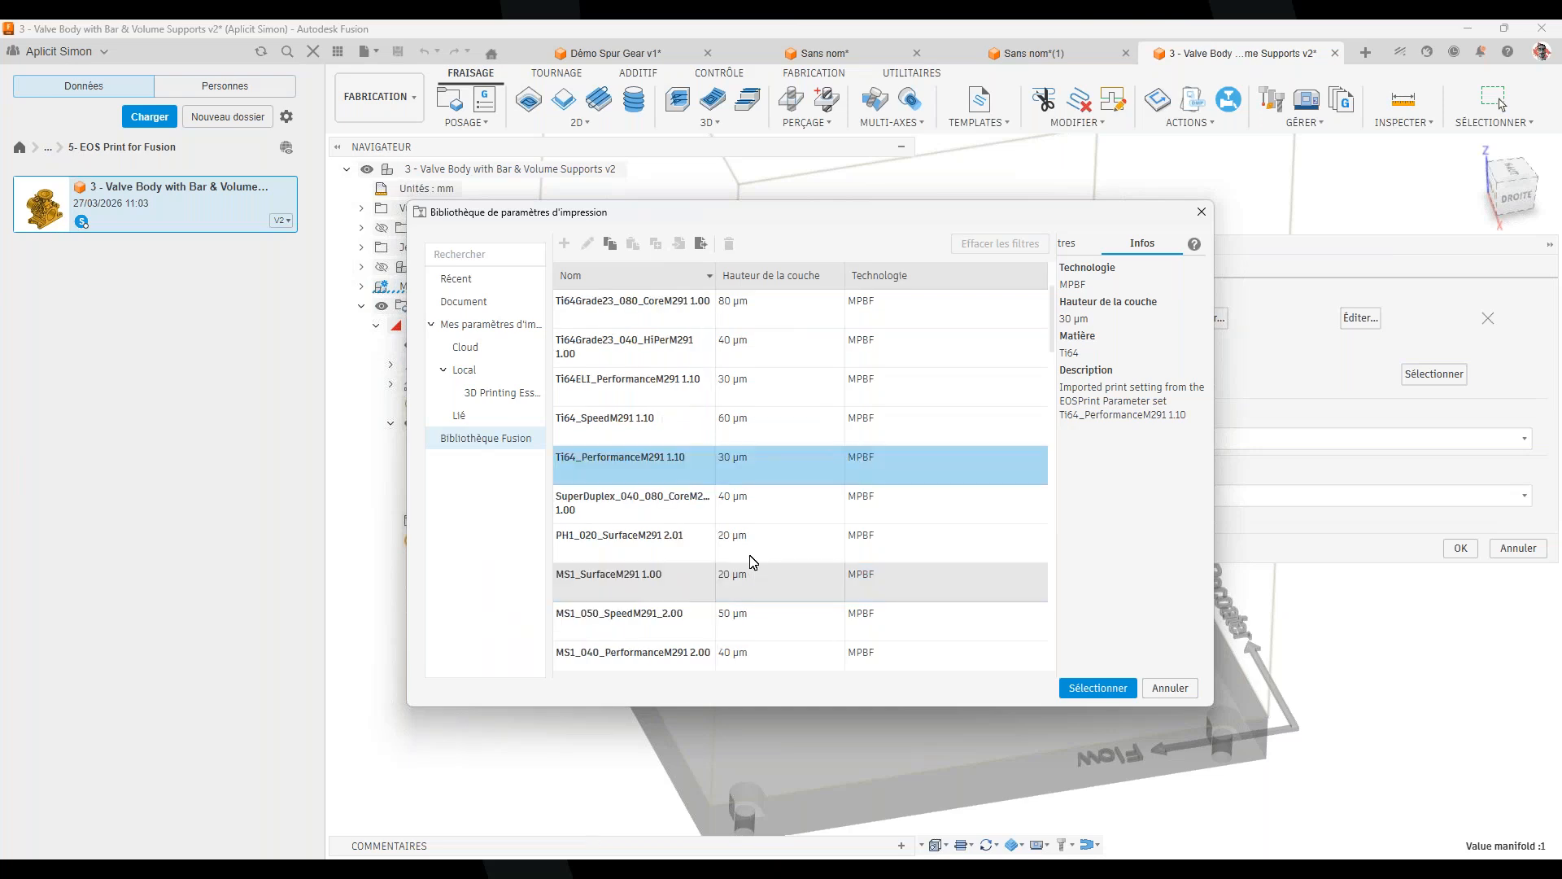
{"action": "scroll", "coordinate": [751, 561], "scroll_direction": "down", "scroll_amount": 2}
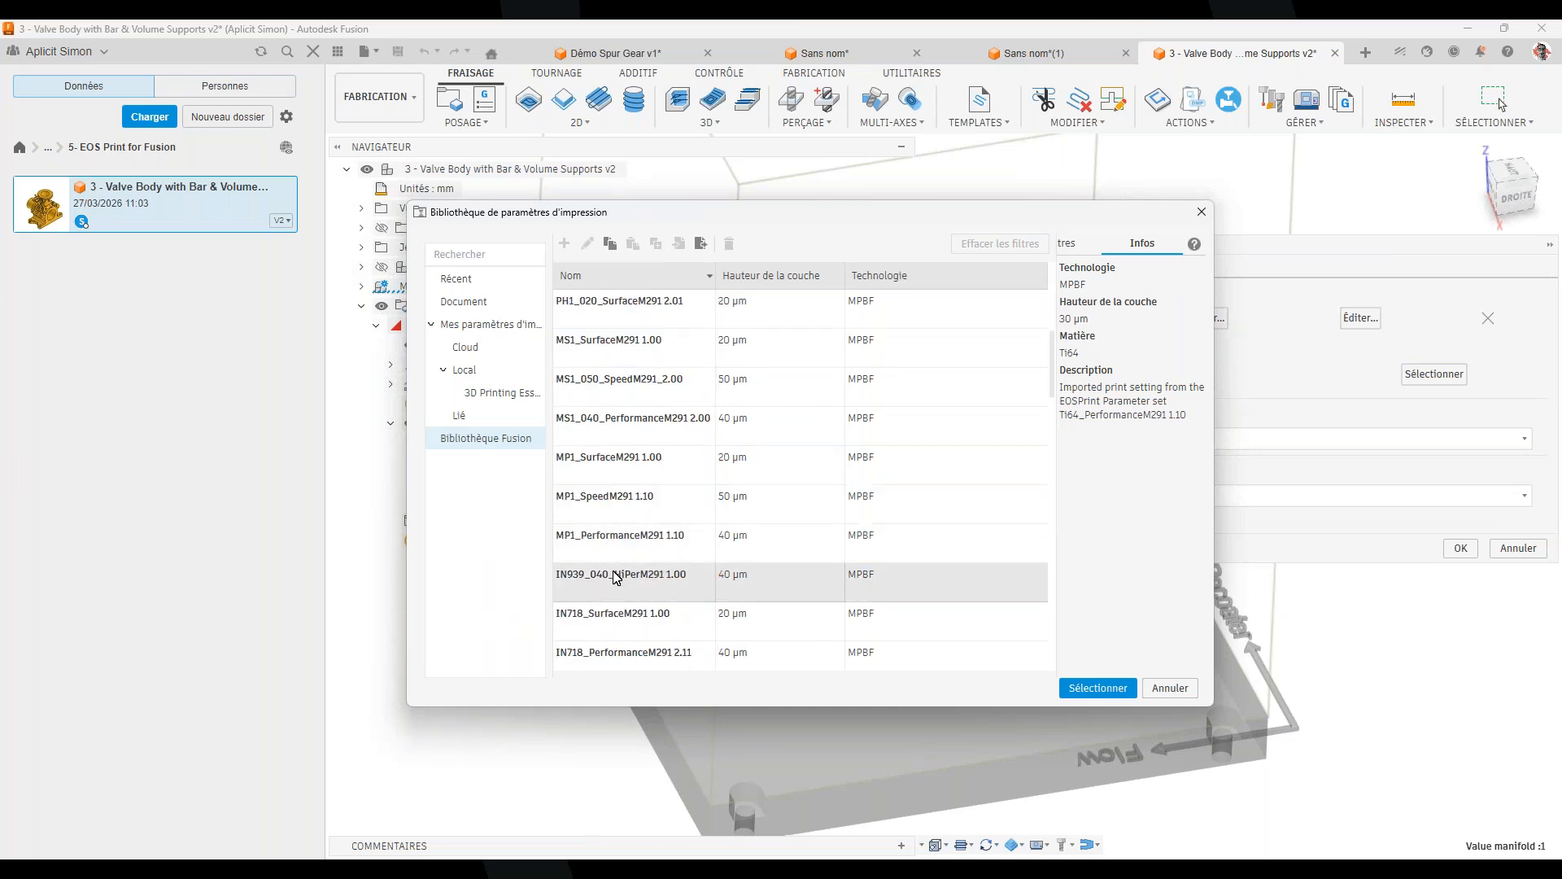
{"action": "left_click", "coordinate": [594, 623]}
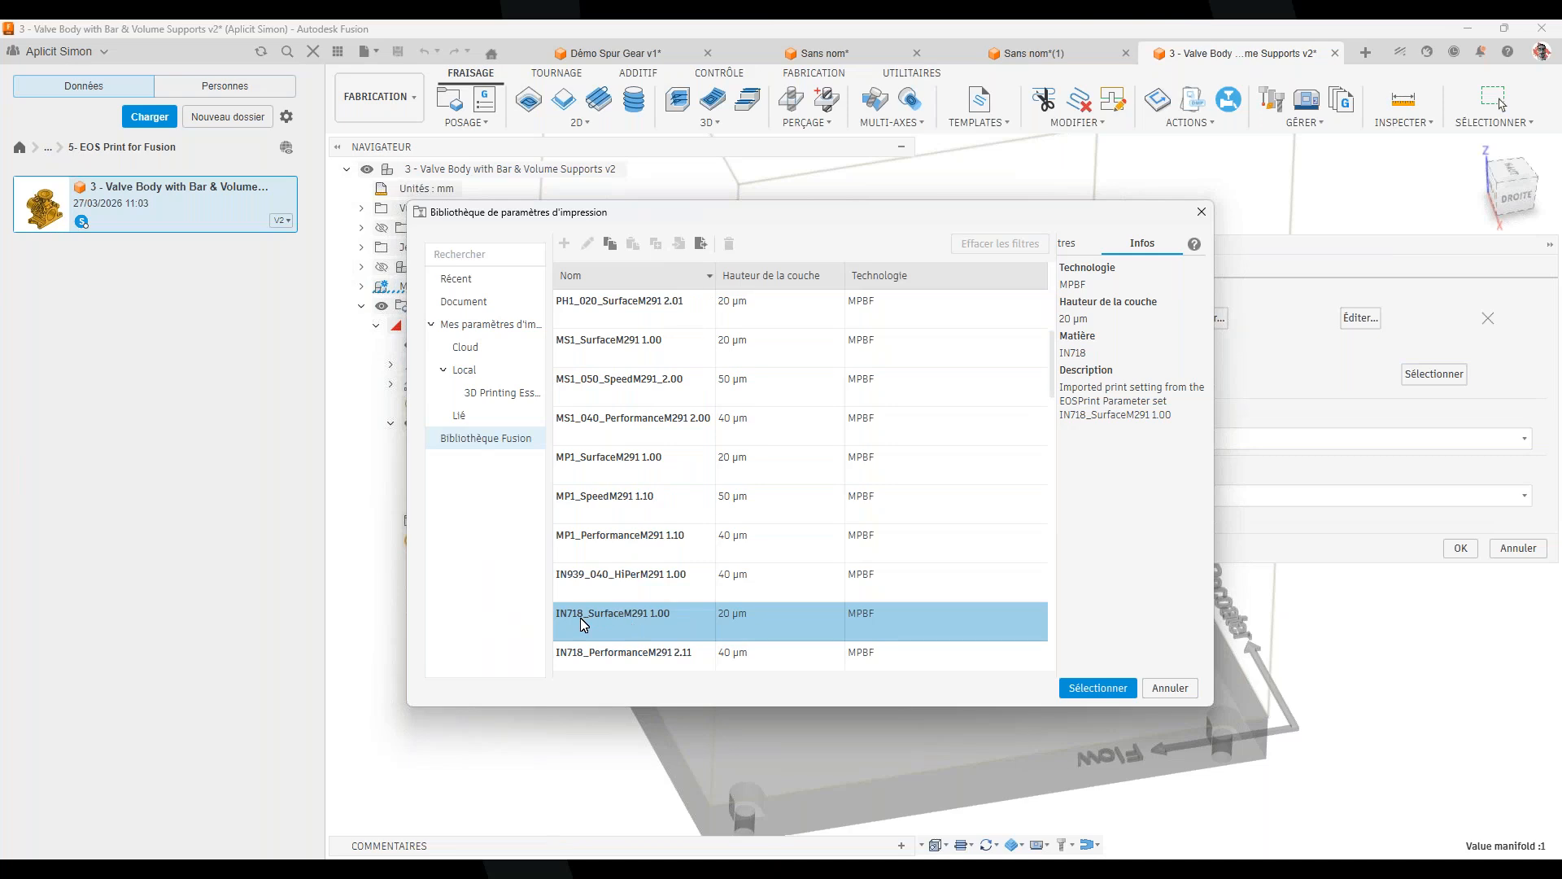
{"action": "left_click", "coordinate": [681, 665]}
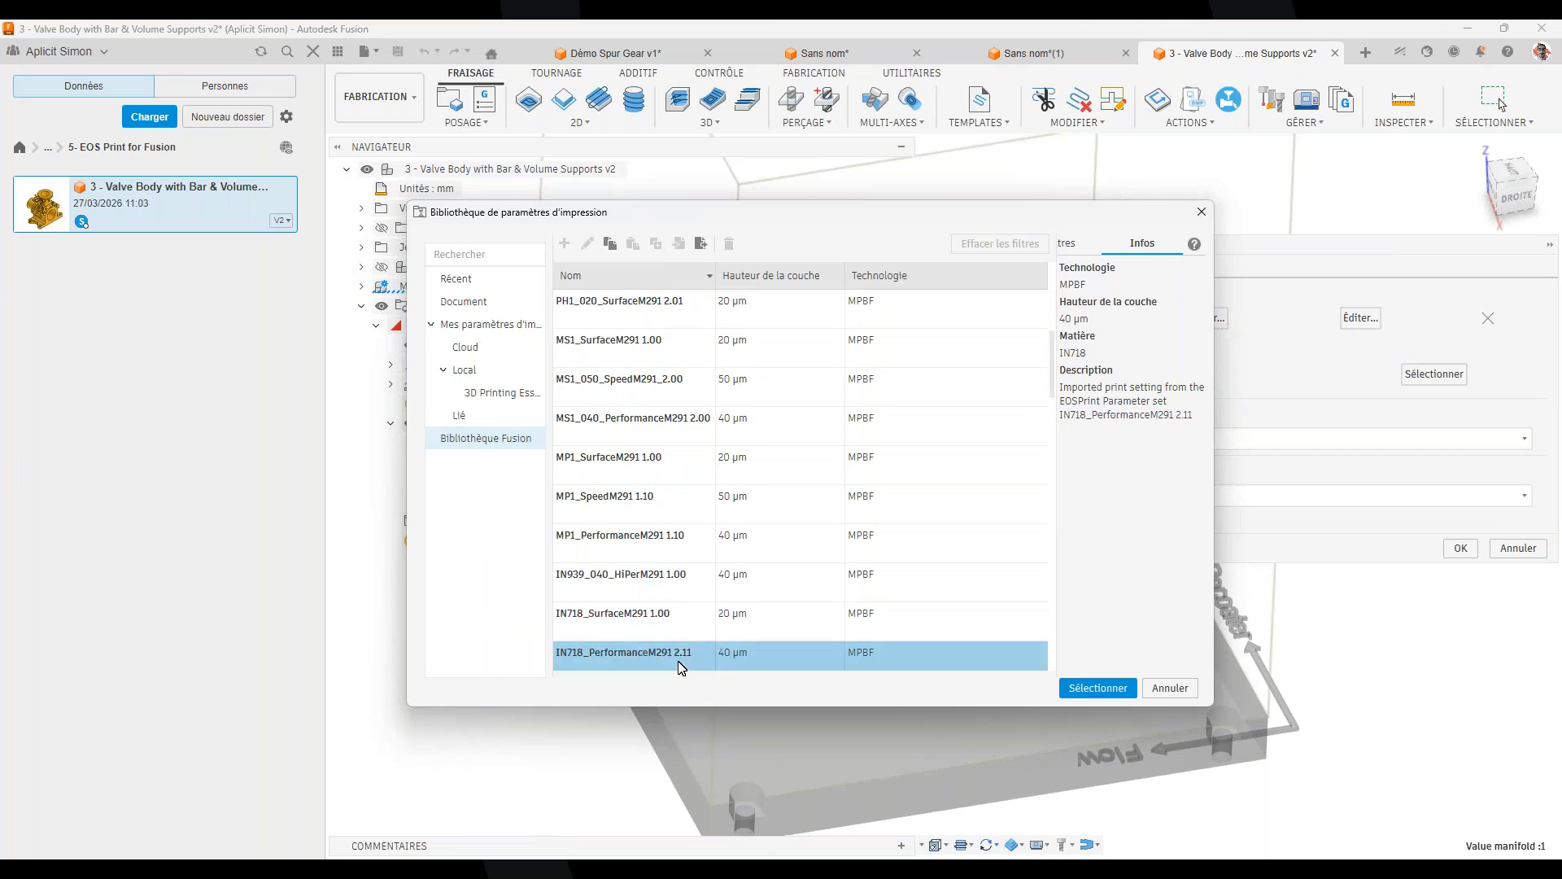
Choose AlSi10Mg_200C_M291 1.11 and apply it to the setup
{"action": "scroll", "coordinate": [733, 655], "scroll_direction": "down", "scroll_amount": 2}
{"action": "scroll", "coordinate": [785, 521], "scroll_direction": "down", "scroll_amount": 3}
{"action": "scroll", "coordinate": [777, 544], "scroll_direction": "down", "scroll_amount": 3}
{"action": "left_click", "coordinate": [716, 422]}
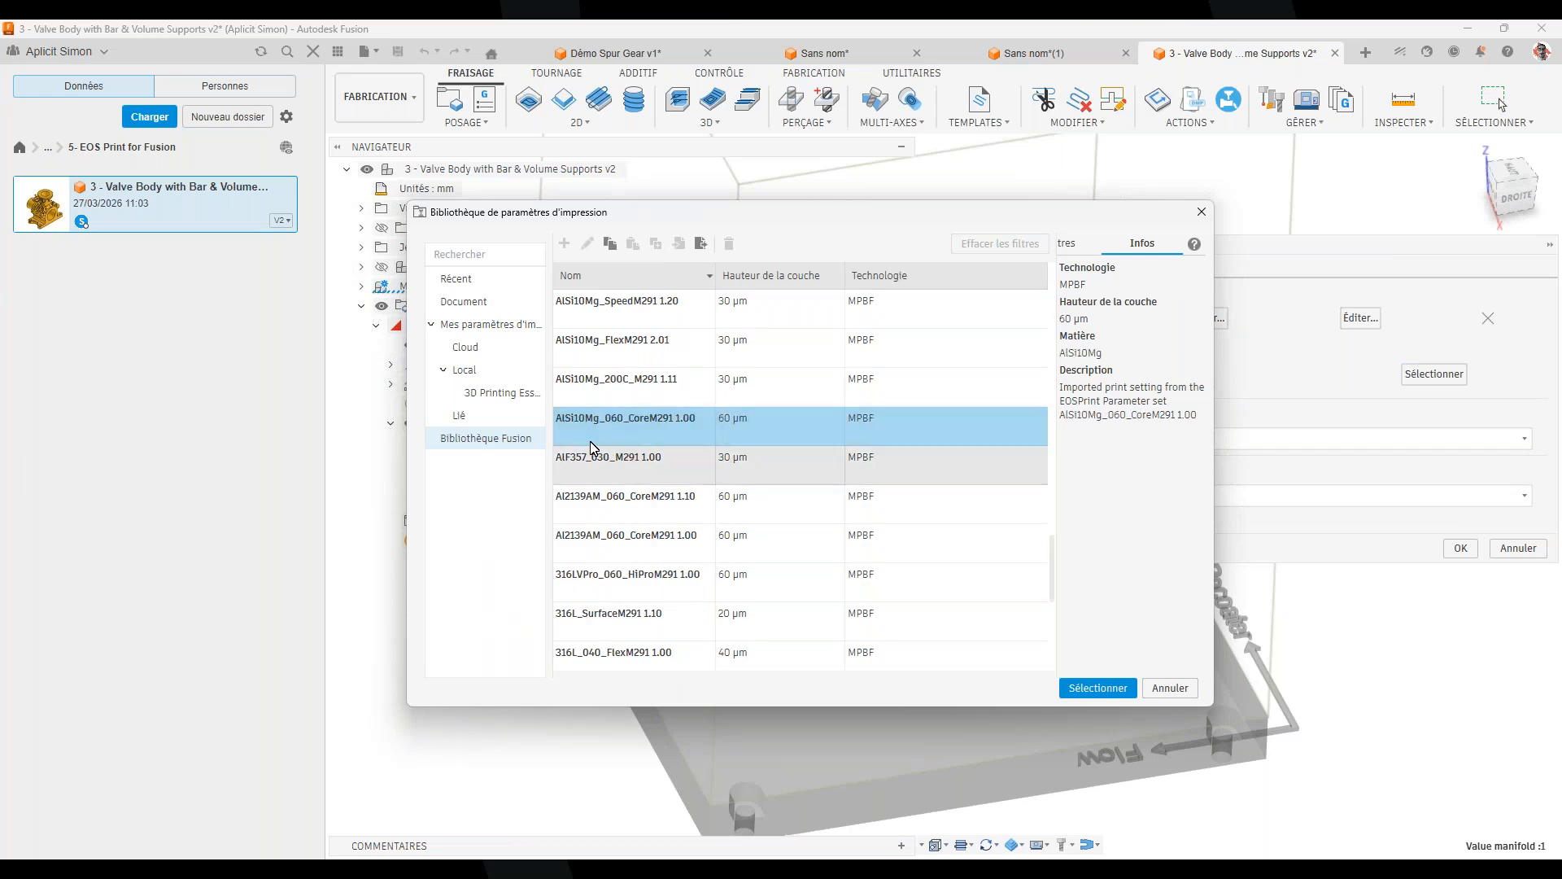
{"action": "left_click", "coordinate": [681, 391]}
{"action": "left_click", "coordinate": [1086, 689]}
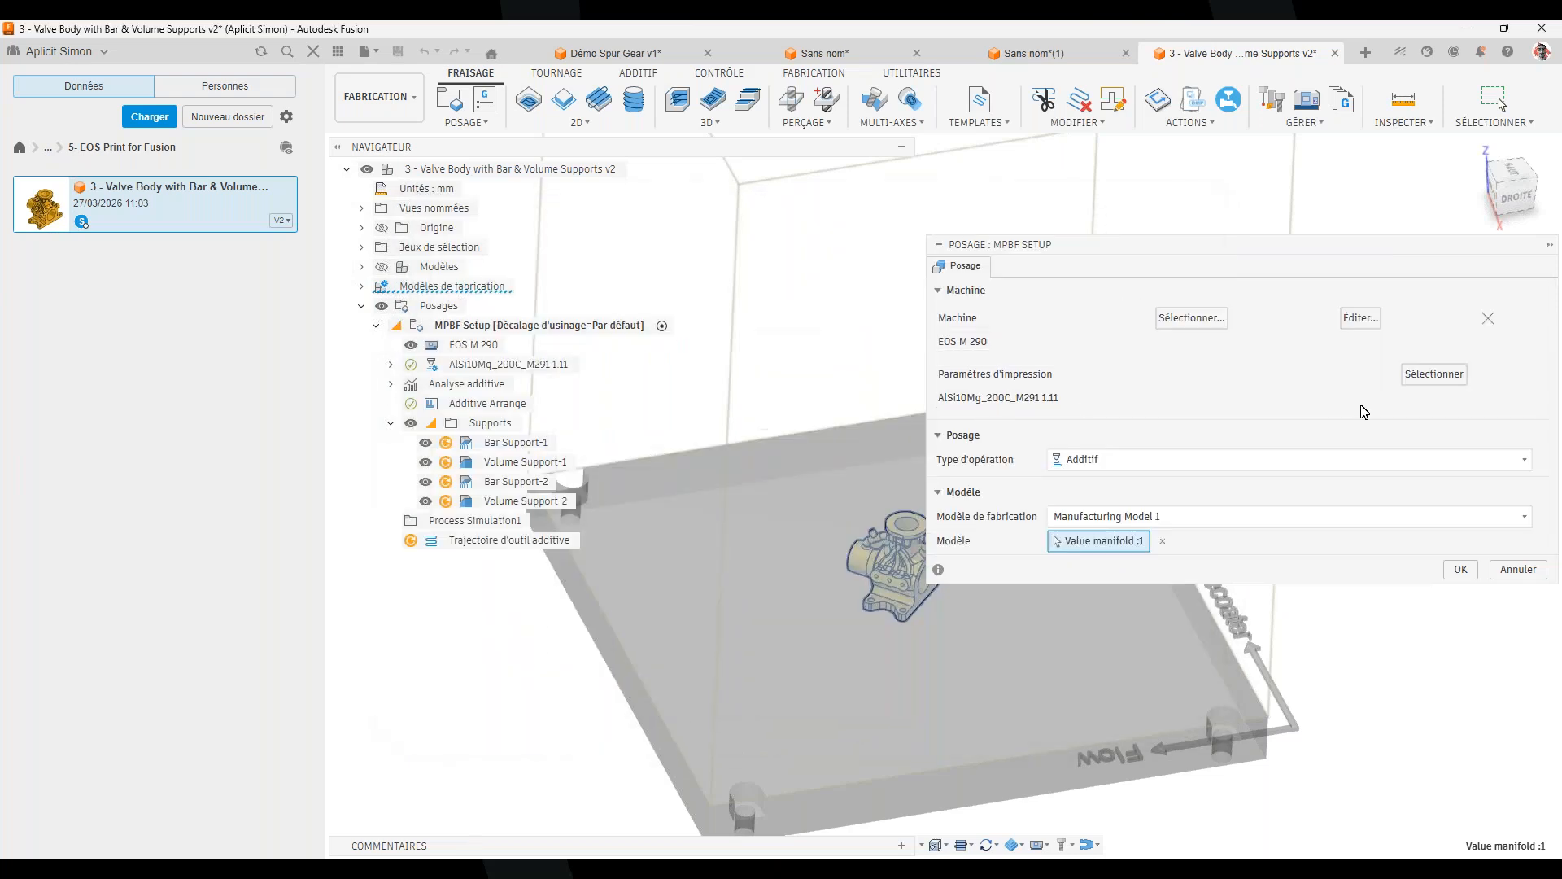
Confirm the setup with the AlSi10Mg settings and regenerate the Additive Arrange and all supports
{"action": "left_click", "coordinate": [1461, 569]}
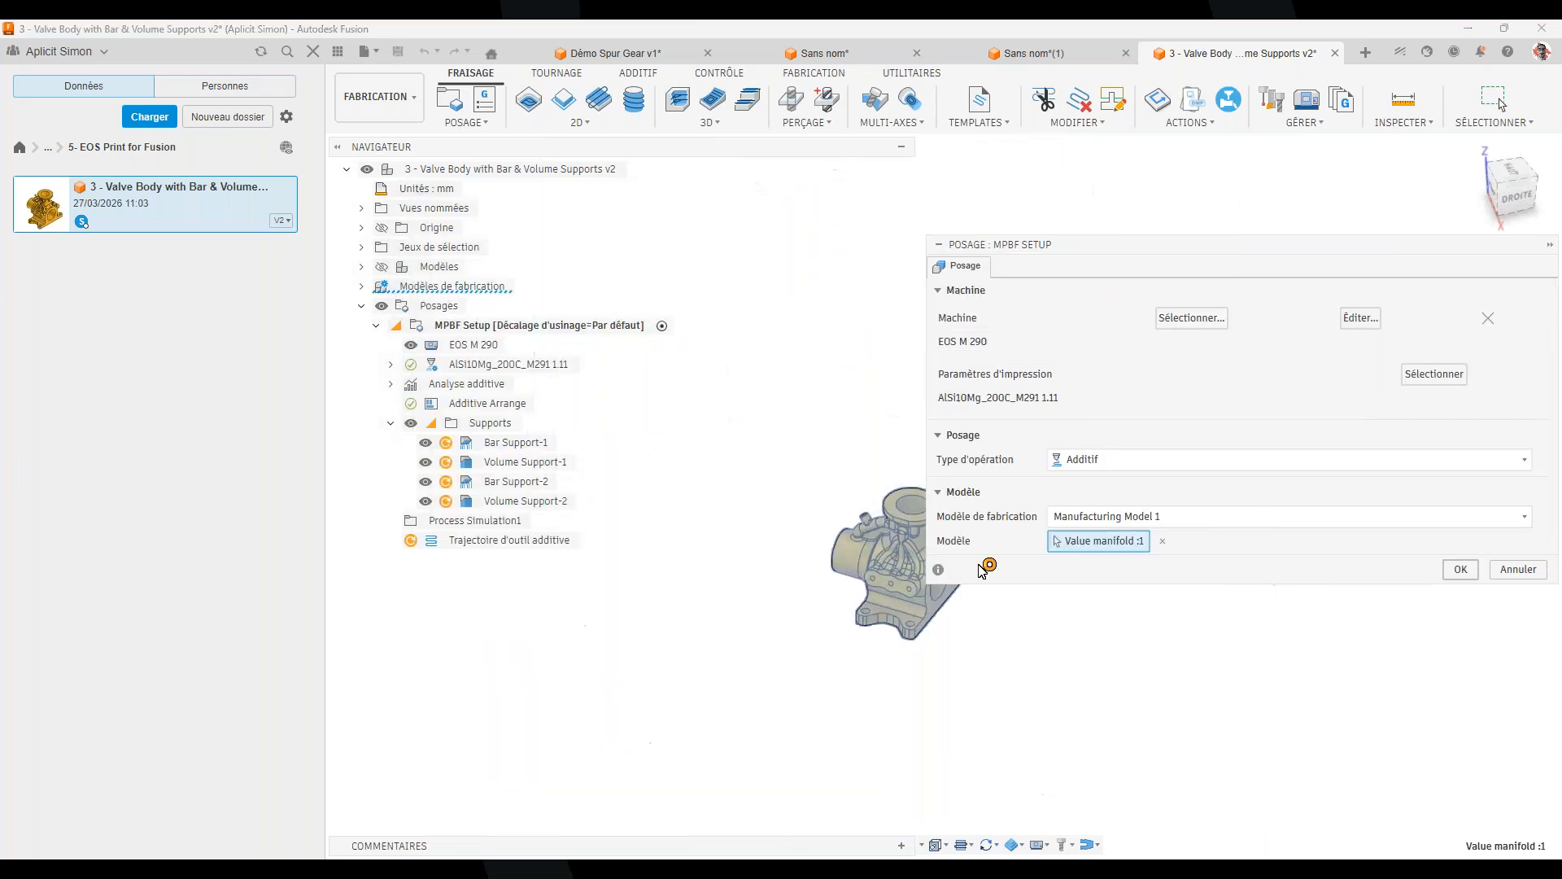
{"action": "left_click", "coordinate": [487, 405]}
{"action": "right_click", "coordinate": [486, 404]}
{"action": "left_click", "coordinate": [549, 459]}
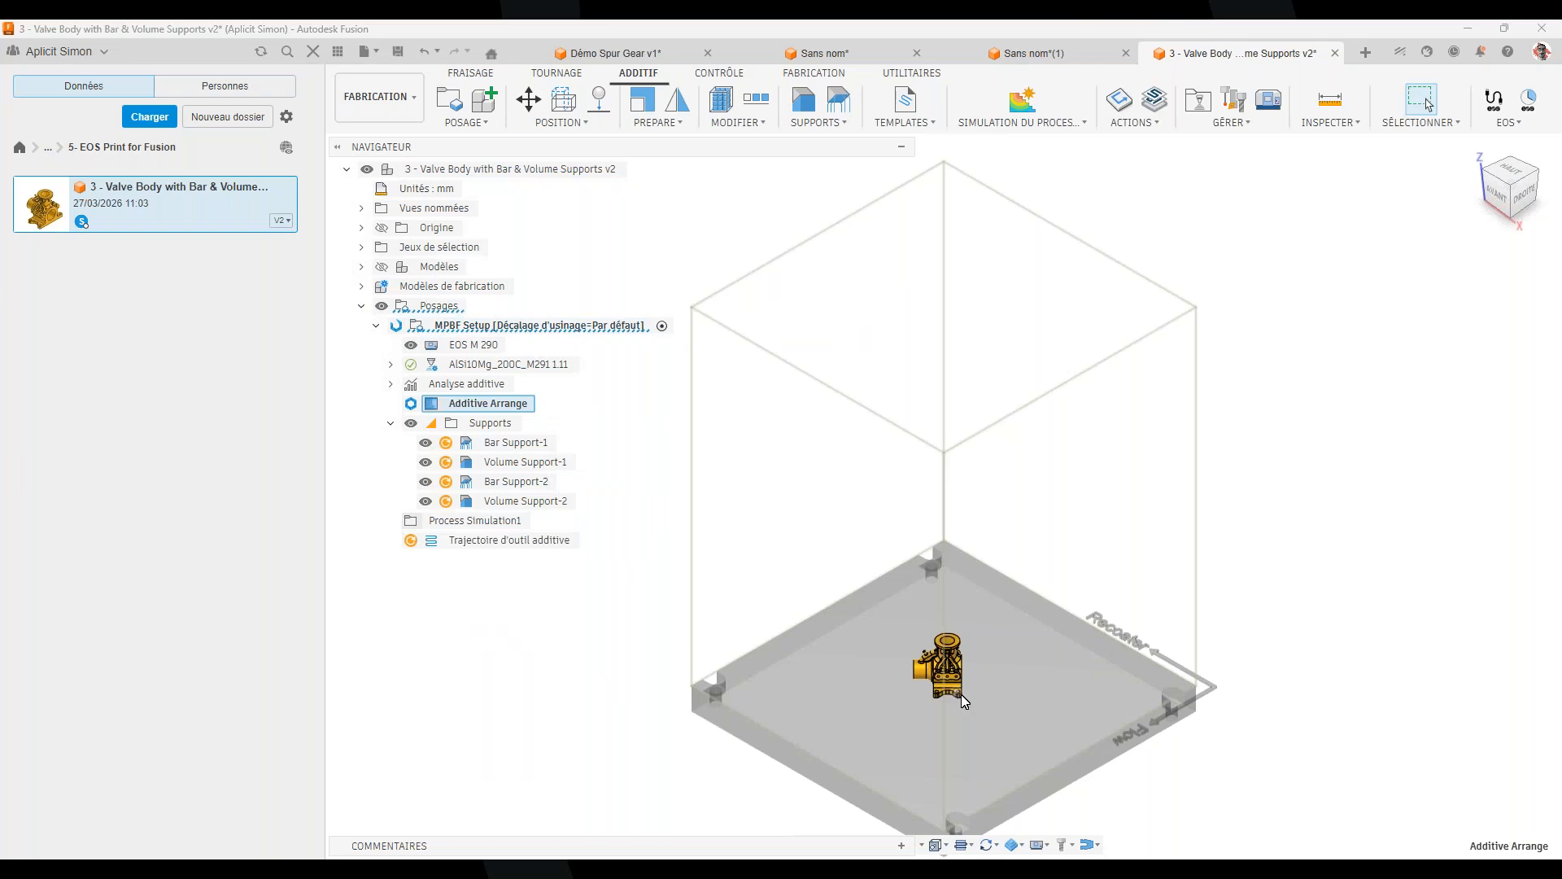
{"action": "right_click", "coordinate": [493, 424]}
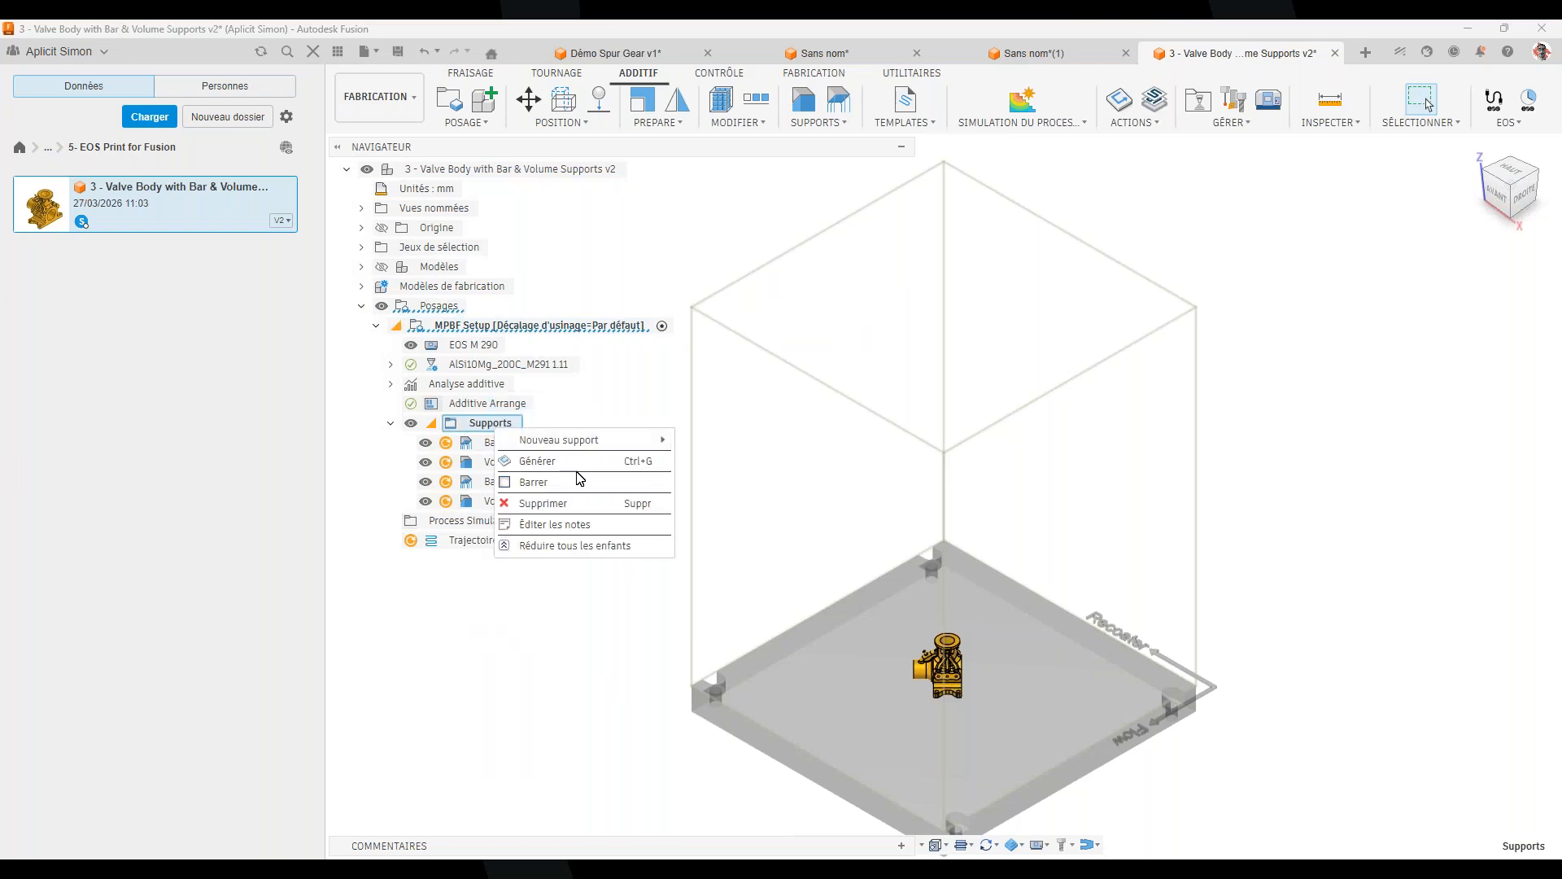
{"action": "left_click", "coordinate": [569, 463]}
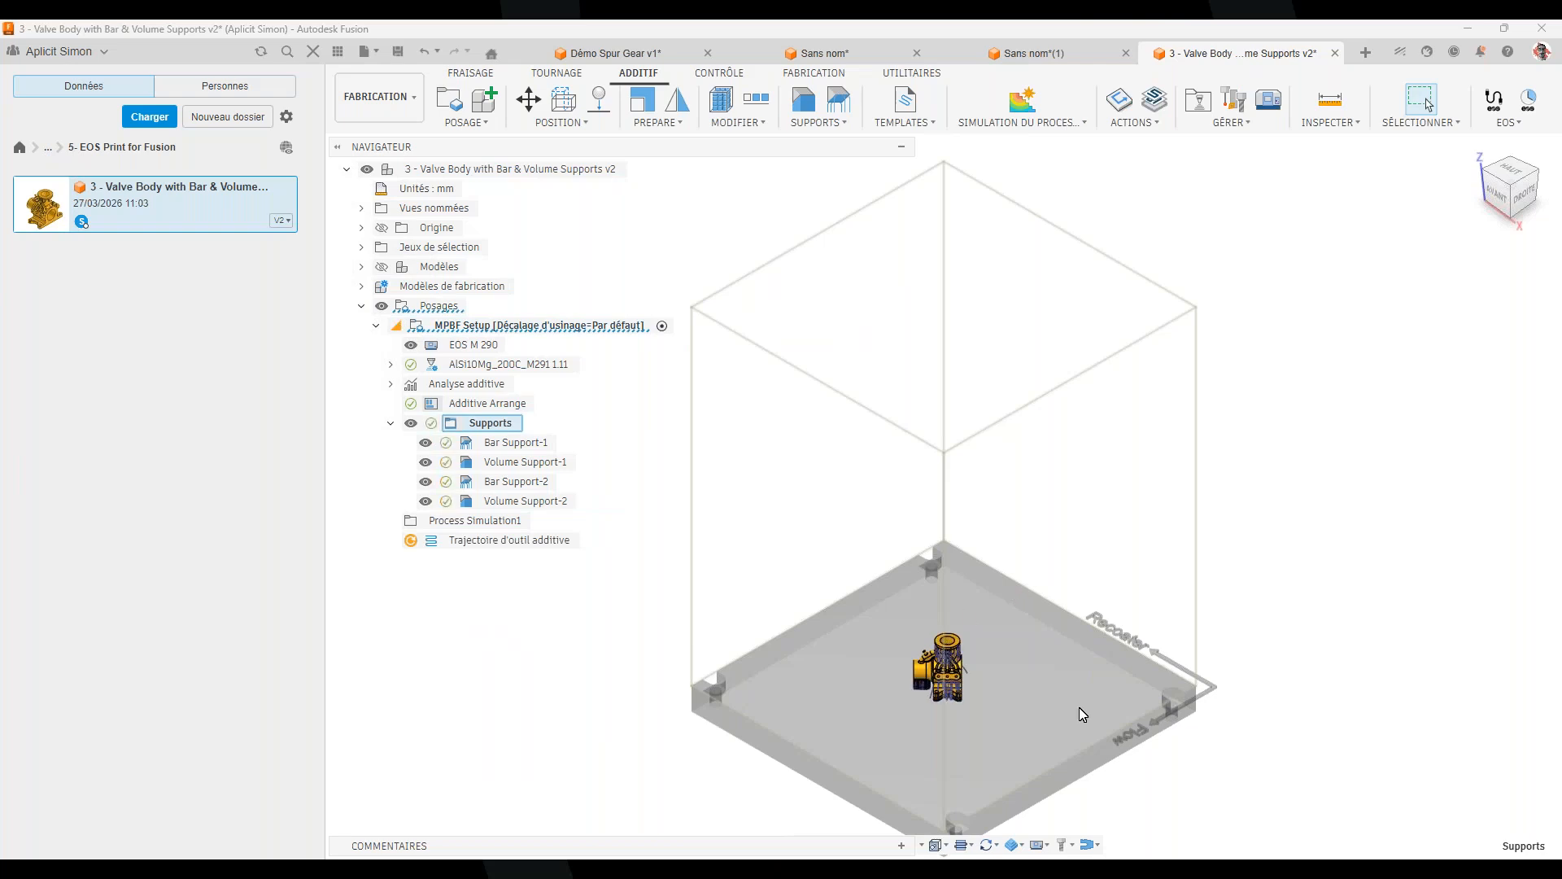
Attempt to generate Process Simulation1, dismiss the warning, and regenerate the additive toolpath
{"action": "middle_click_drag", "start_coordinate": [1042, 708], "coordinate": [1056, 727], "text": "shift"}
{"action": "scroll", "coordinate": [1036, 700], "scroll_direction": "up", "scroll_amount": 4}
{"action": "scroll", "coordinate": [1036, 699], "scroll_direction": "up", "scroll_amount": 4}
{"action": "middle_click_drag", "start_coordinate": [1301, 643], "coordinate": [1120, 581], "text": "shift"}
{"action": "scroll", "coordinate": [632, 599], "scroll_direction": "down", "scroll_amount": 5}
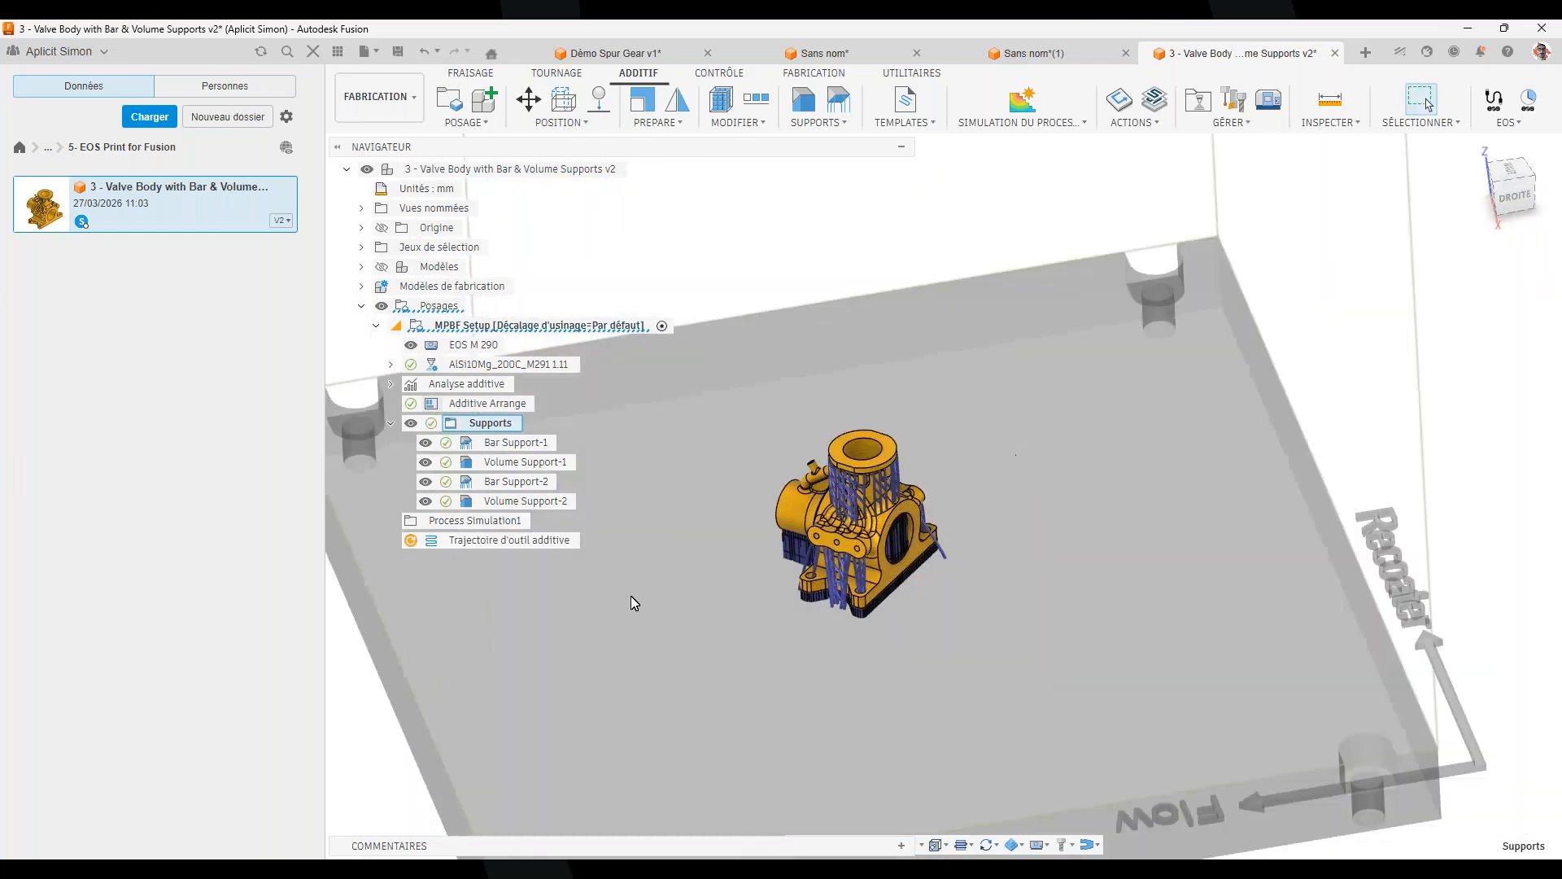
{"action": "right_click", "coordinate": [493, 521]}
{"action": "left_click", "coordinate": [674, 530]}
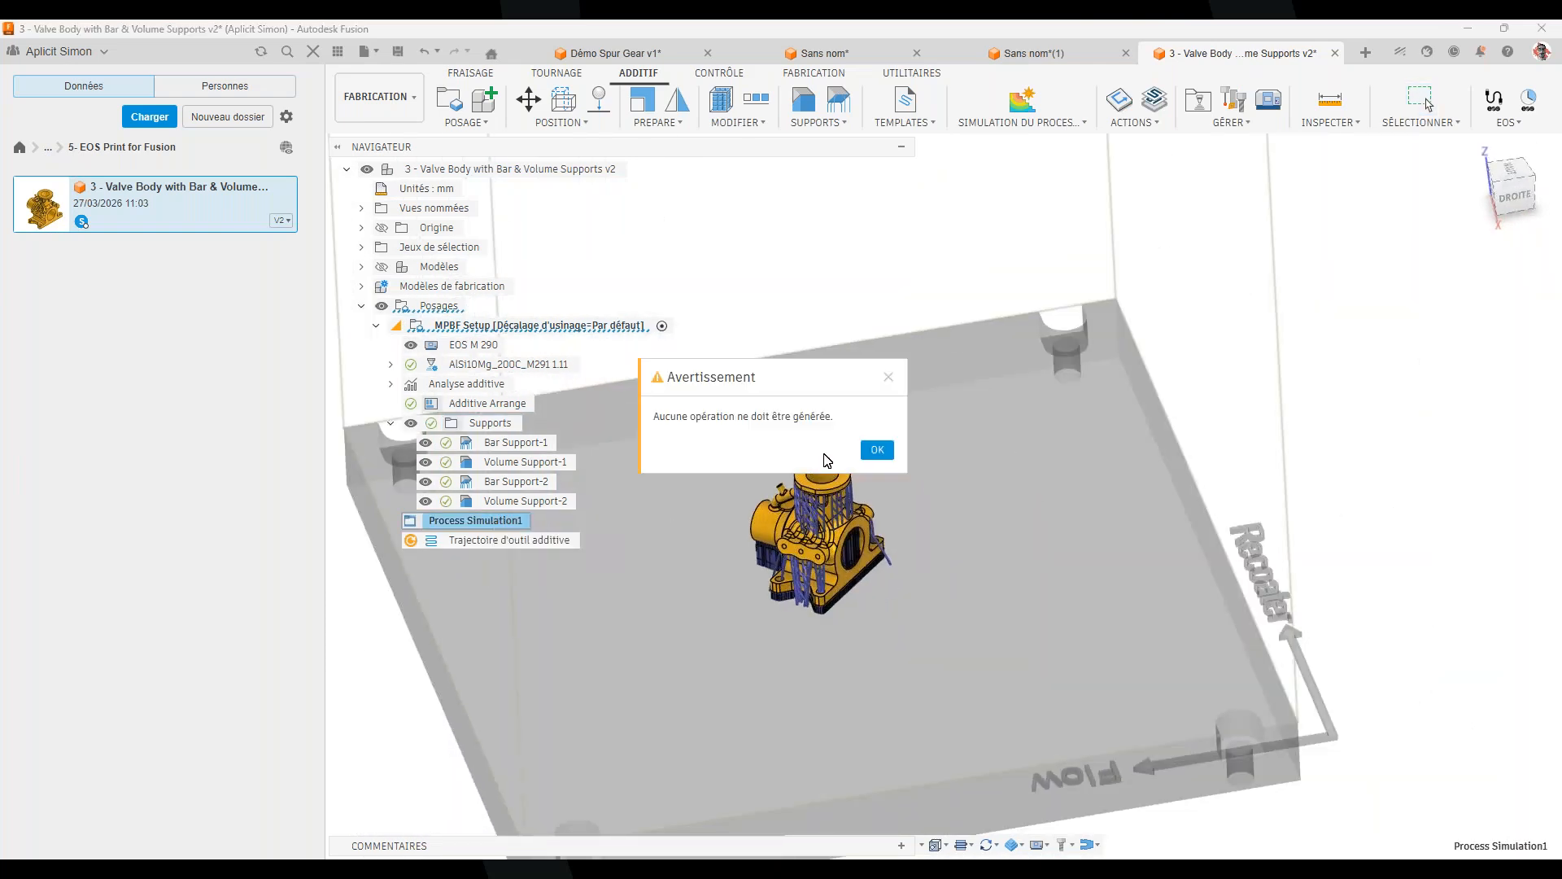
{"action": "left_click", "coordinate": [875, 450]}
{"action": "right_click", "coordinate": [526, 542]}
{"action": "left_click", "coordinate": [672, 550]}
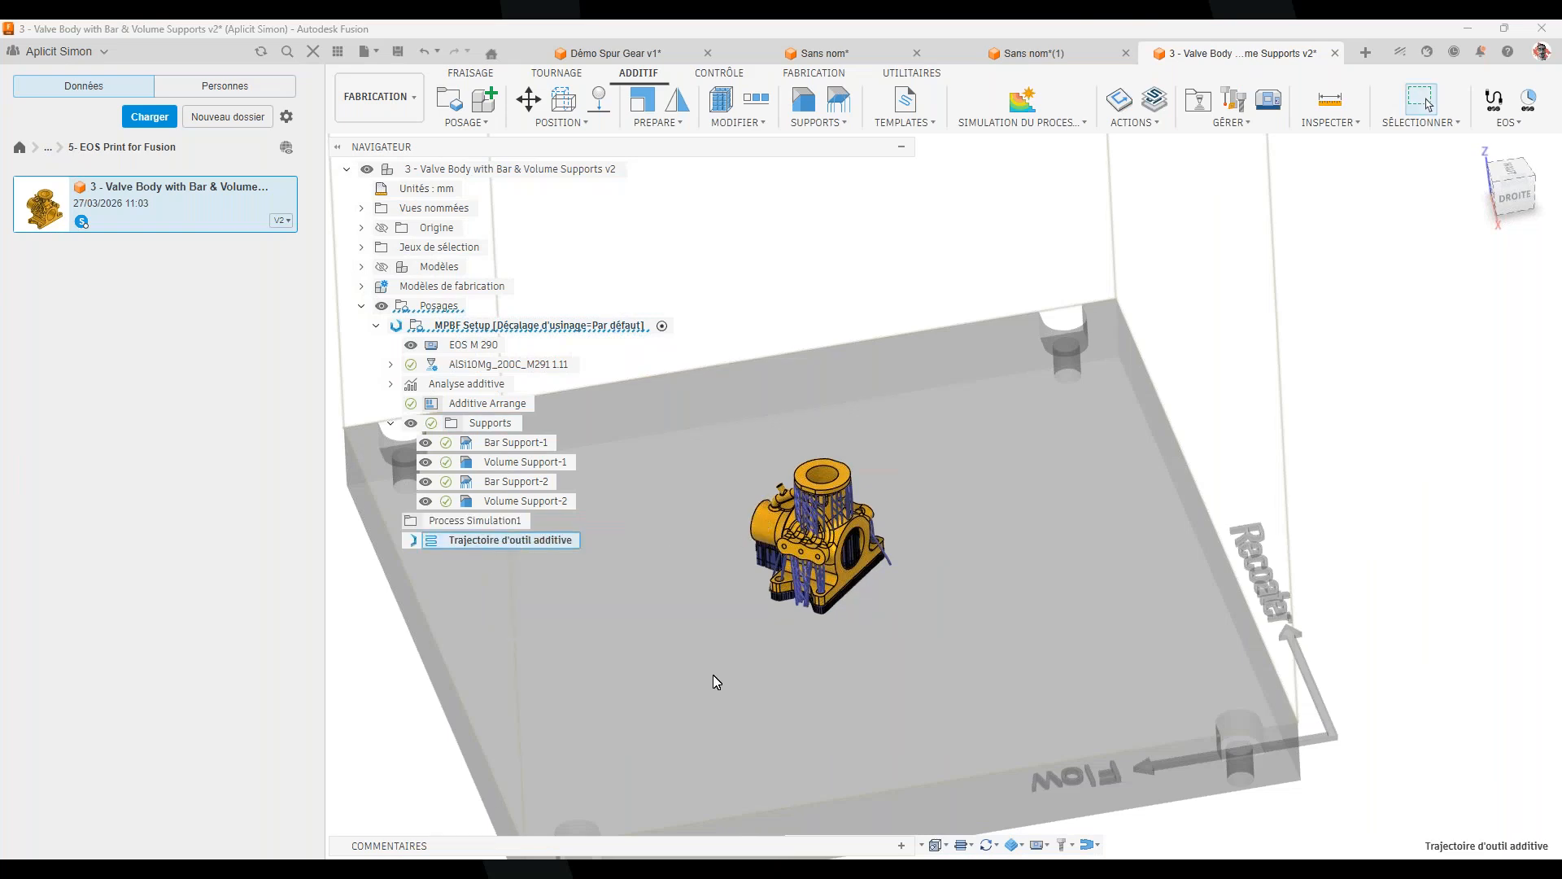
{"action": "scroll", "coordinate": [789, 558], "scroll_direction": "up", "scroll_amount": 4}
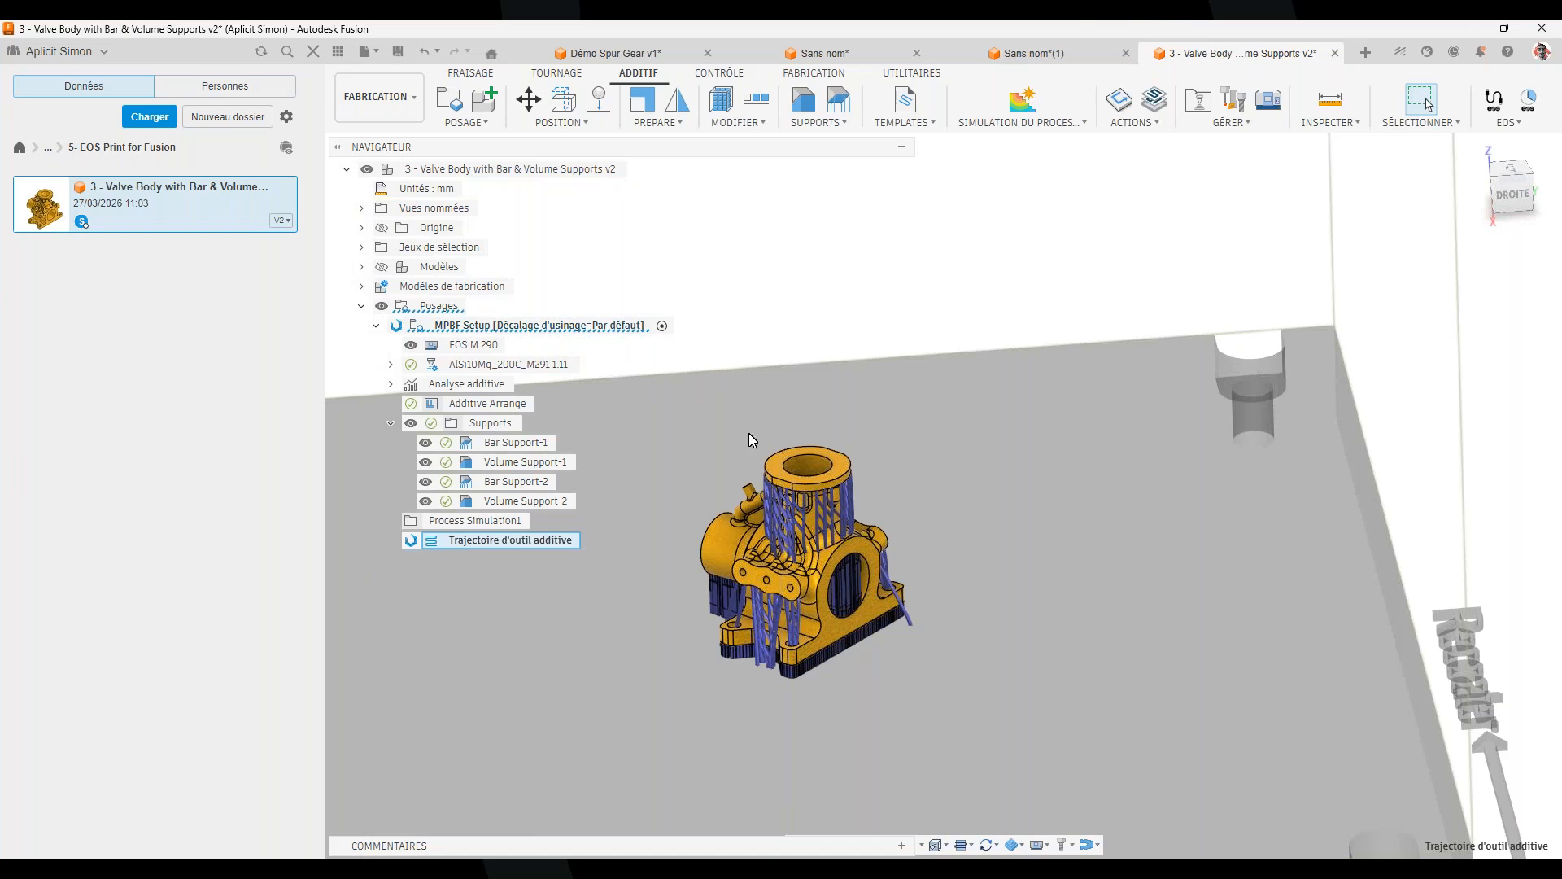
Hide the Data panel and play the additive toolpath simulation at higher speed, pausing at layer 5
{"action": "scroll", "coordinate": [765, 594], "scroll_direction": "up", "scroll_amount": 2}
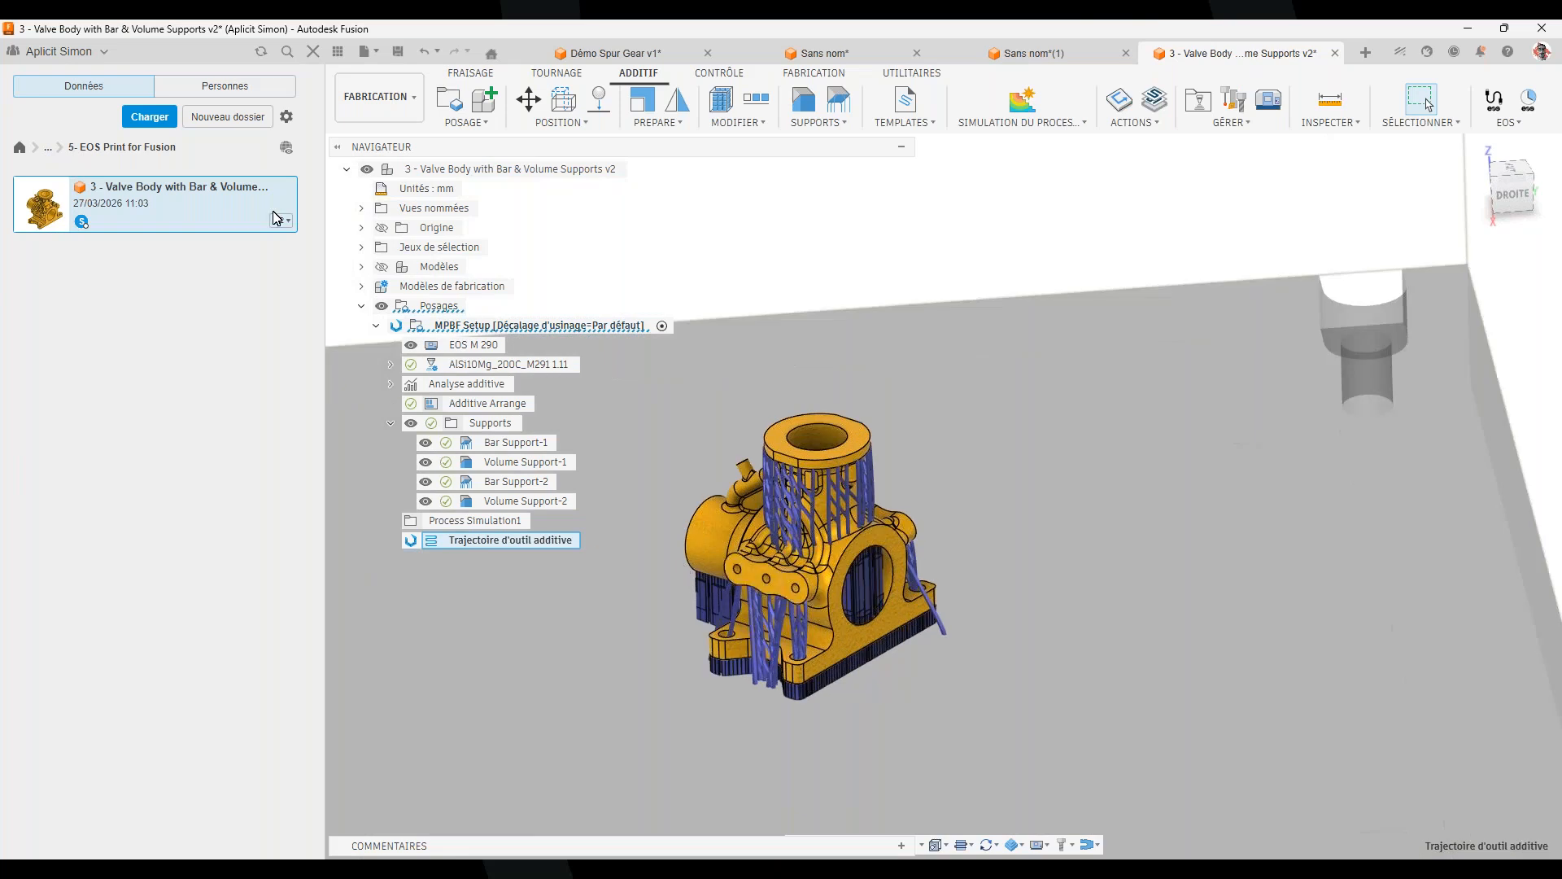
{"action": "left_click", "coordinate": [337, 51]}
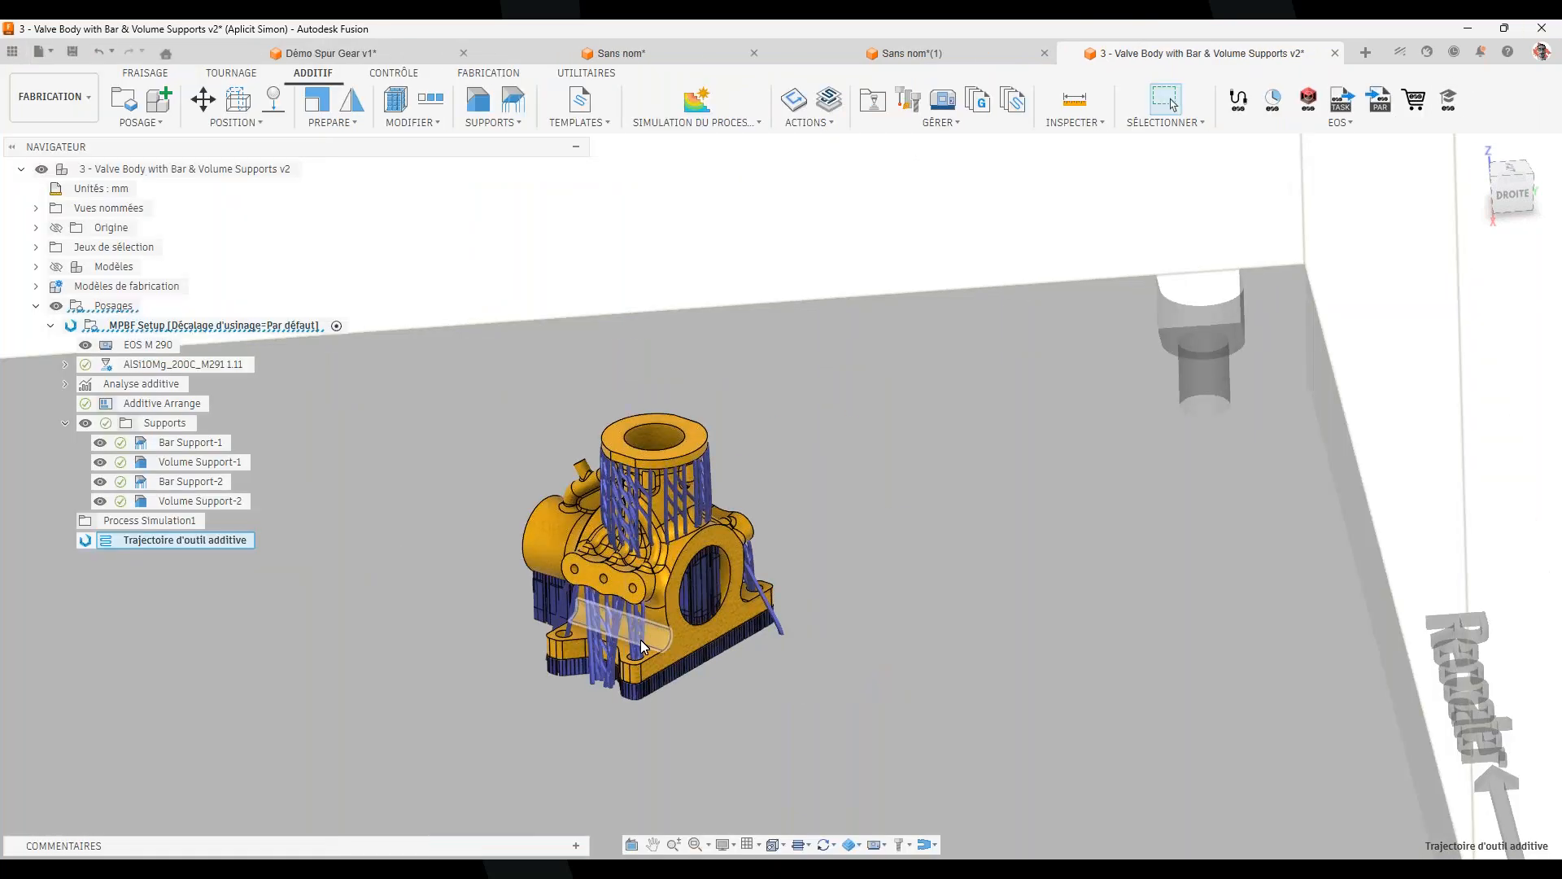
{"action": "mouse_move", "coordinate": [85, 540]}
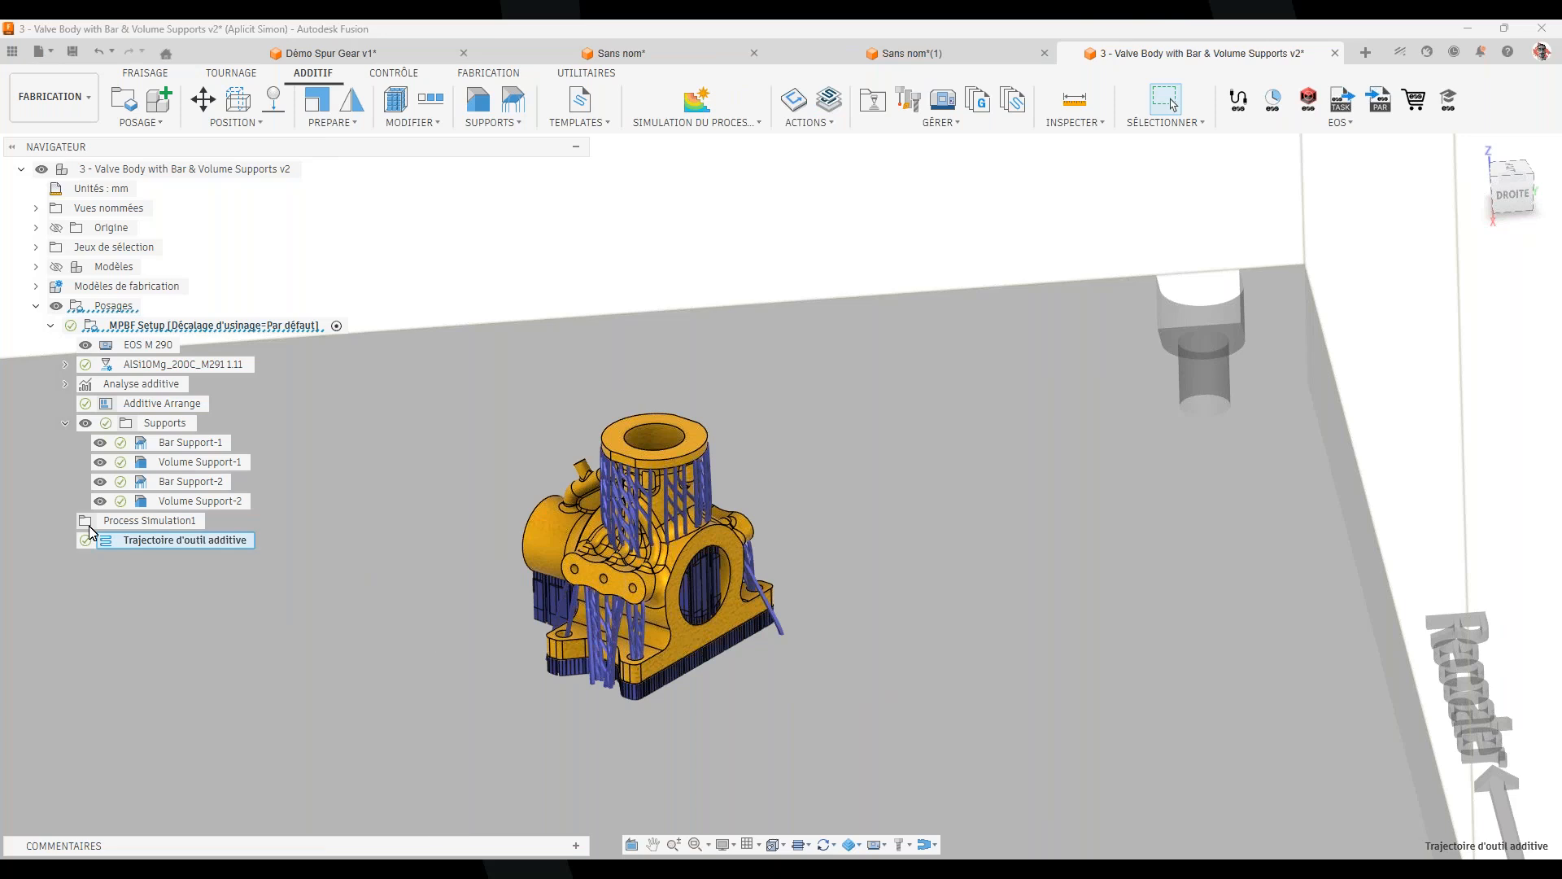
{"action": "right_click", "coordinate": [225, 544]}
{"action": "left_click", "coordinate": [317, 600]}
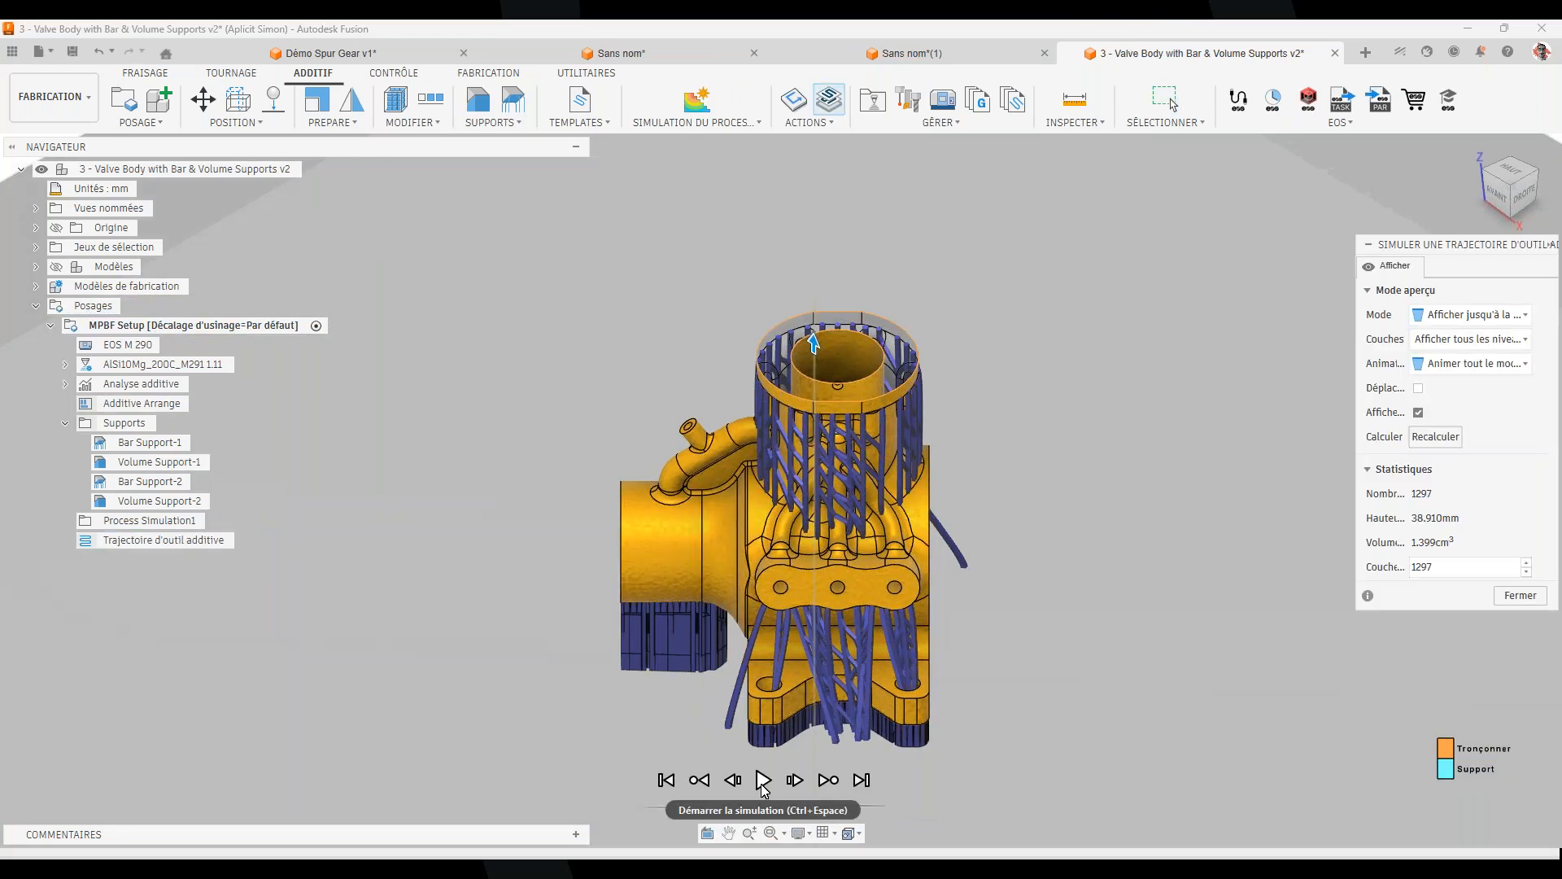
{"action": "left_click", "coordinate": [764, 781]}
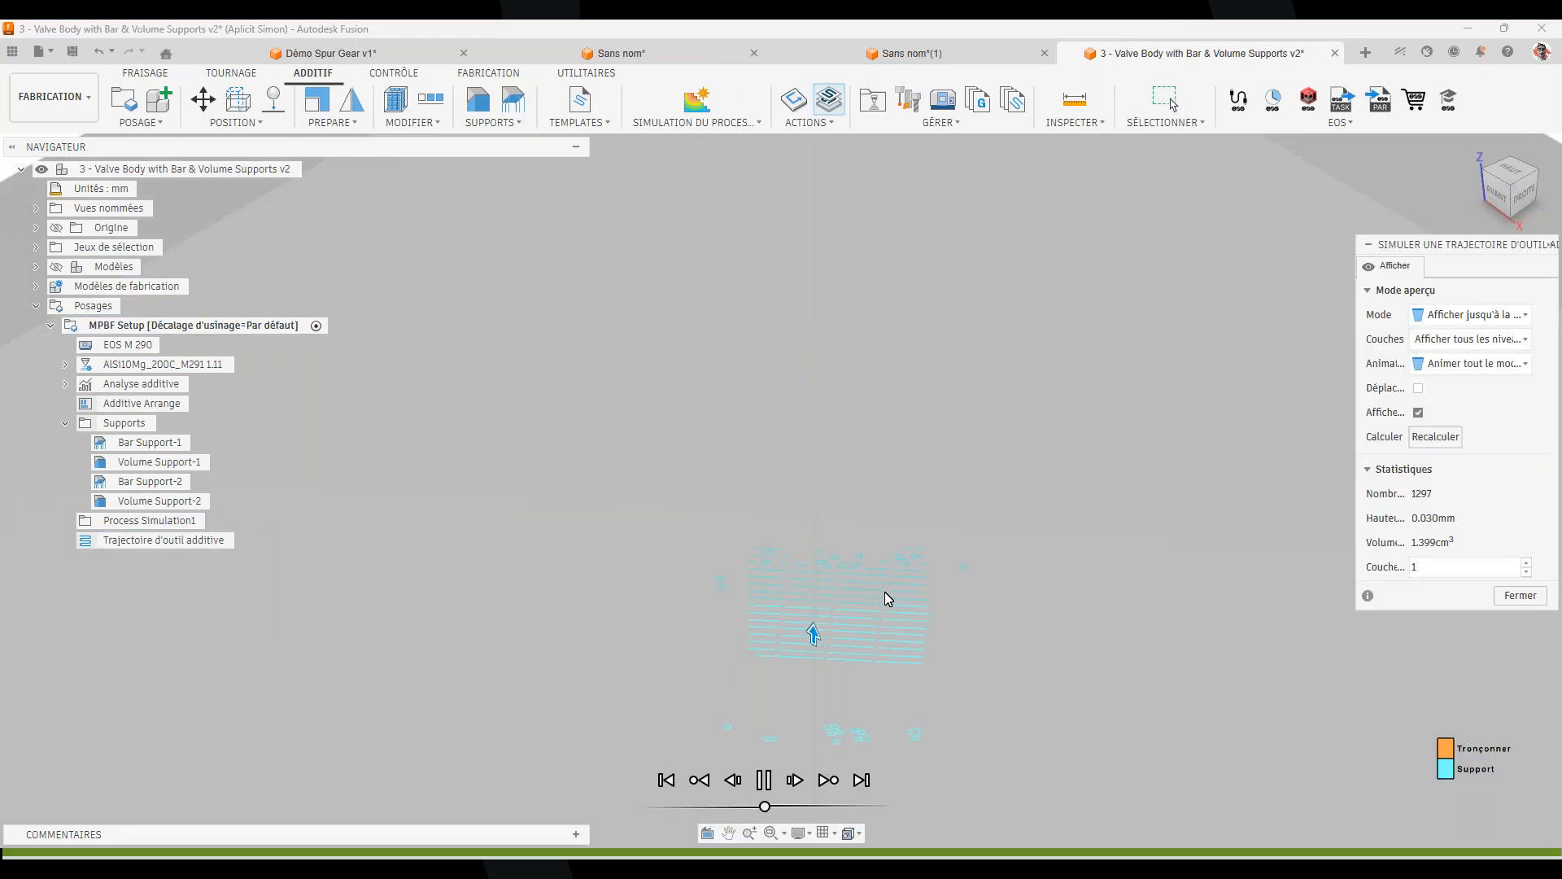
{"action": "left_click_drag", "start_coordinate": [774, 806], "coordinate": [793, 806]}
{"action": "left_click_drag", "start_coordinate": [792, 807], "coordinate": [872, 806]}
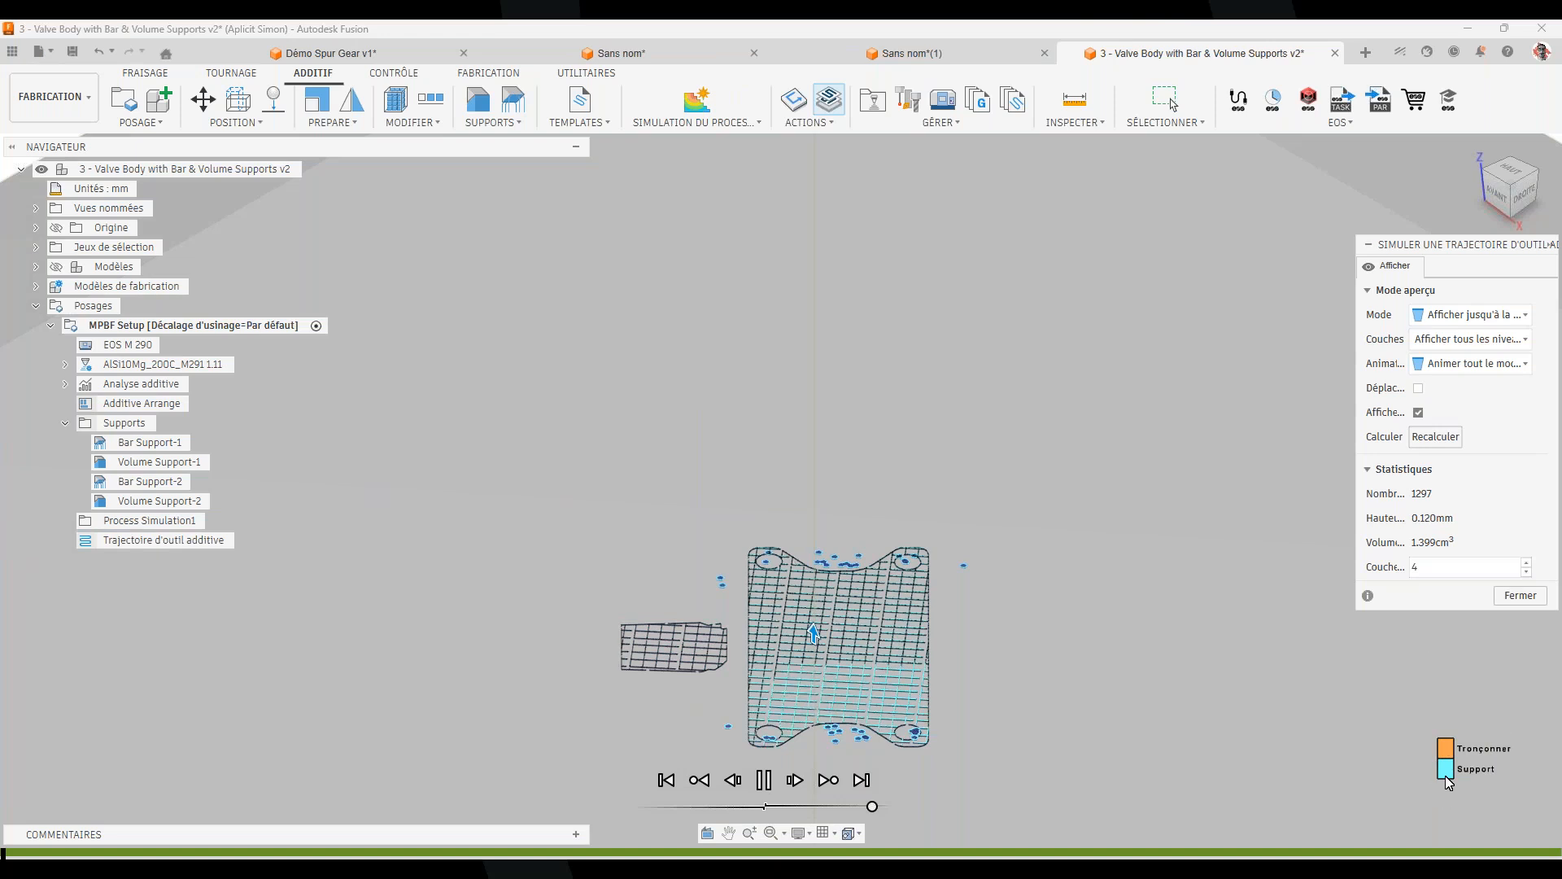
{"action": "left_click", "coordinate": [774, 790]}
Jump the simulation to layer 250, view the partial build at an angle, and close it
{"action": "double_click", "coordinate": [1453, 568]}
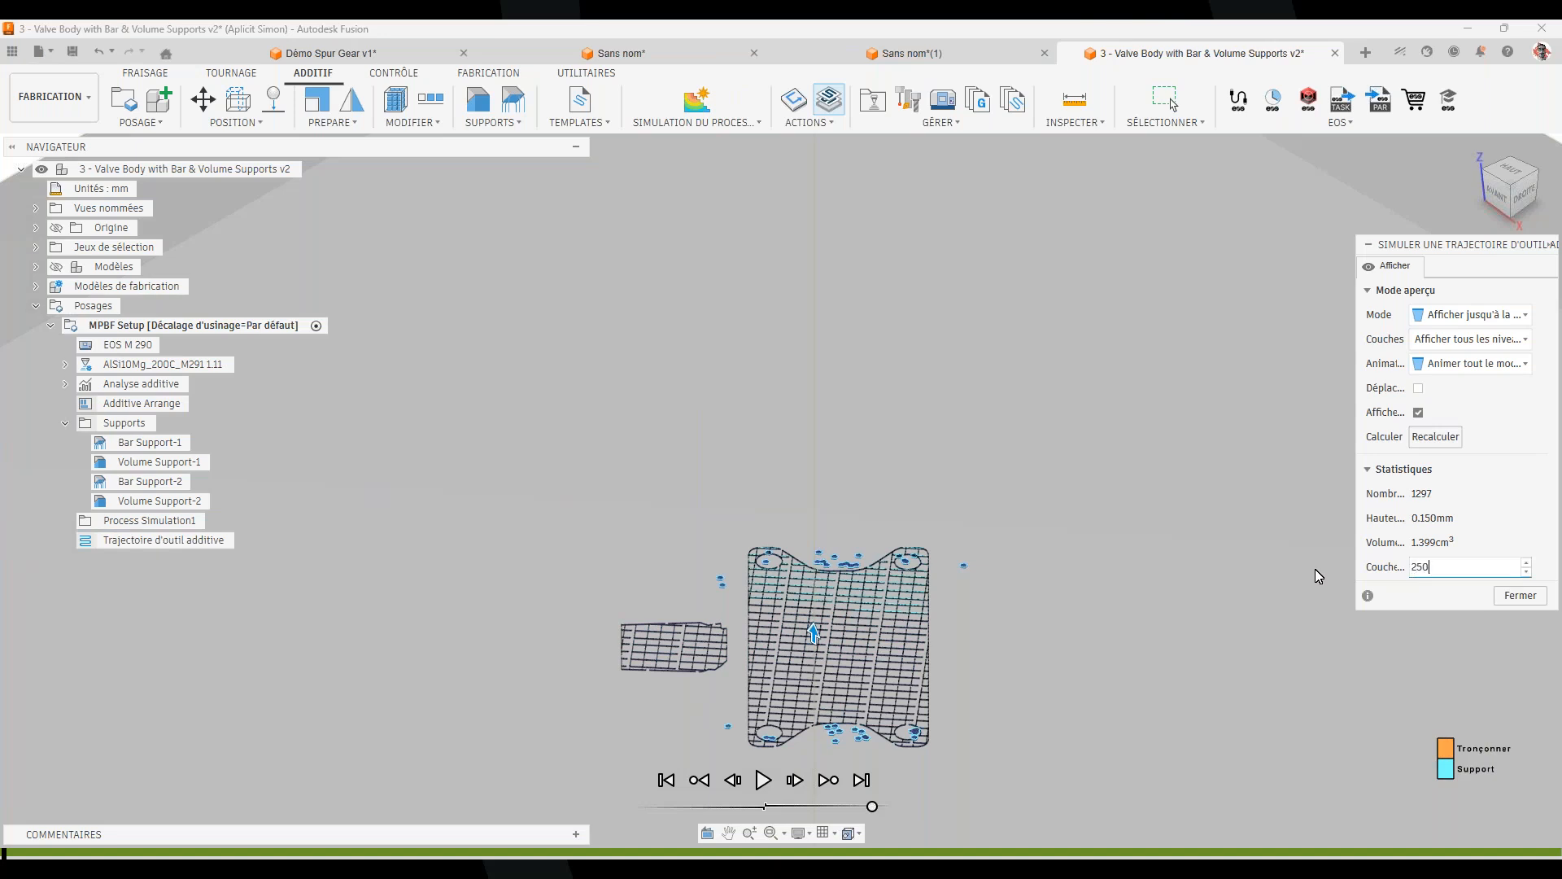
{"action": "type", "text": "250"}
{"action": "key", "text": "Return"}
{"action": "middle_click_drag", "start_coordinate": [822, 683], "coordinate": [614, 643], "text": "shift"}
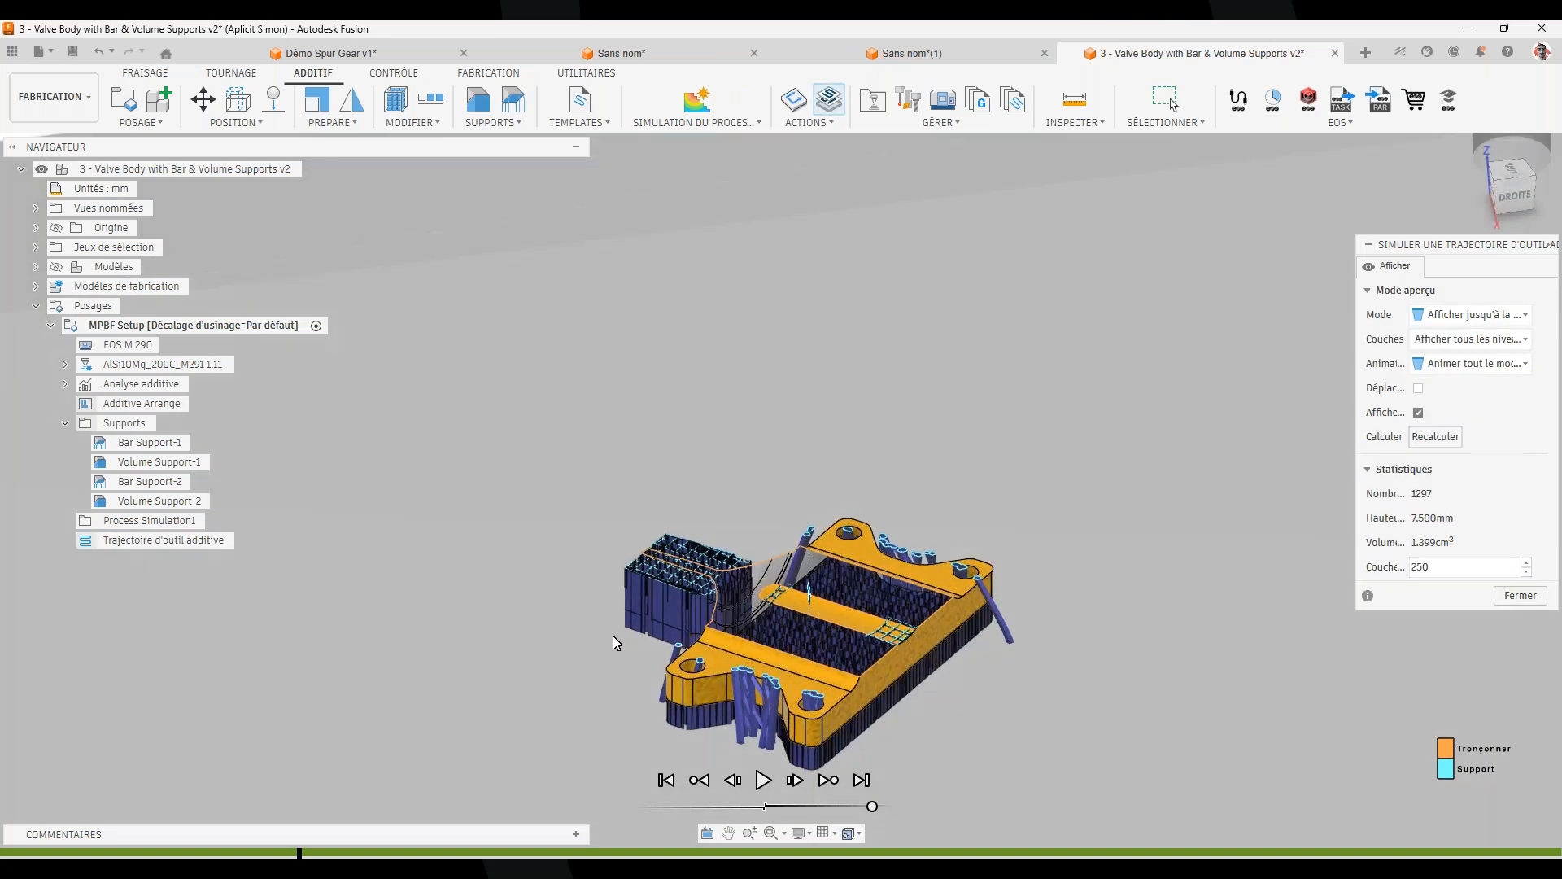
{"action": "scroll", "coordinate": [830, 659], "scroll_direction": "up", "scroll_amount": 5}
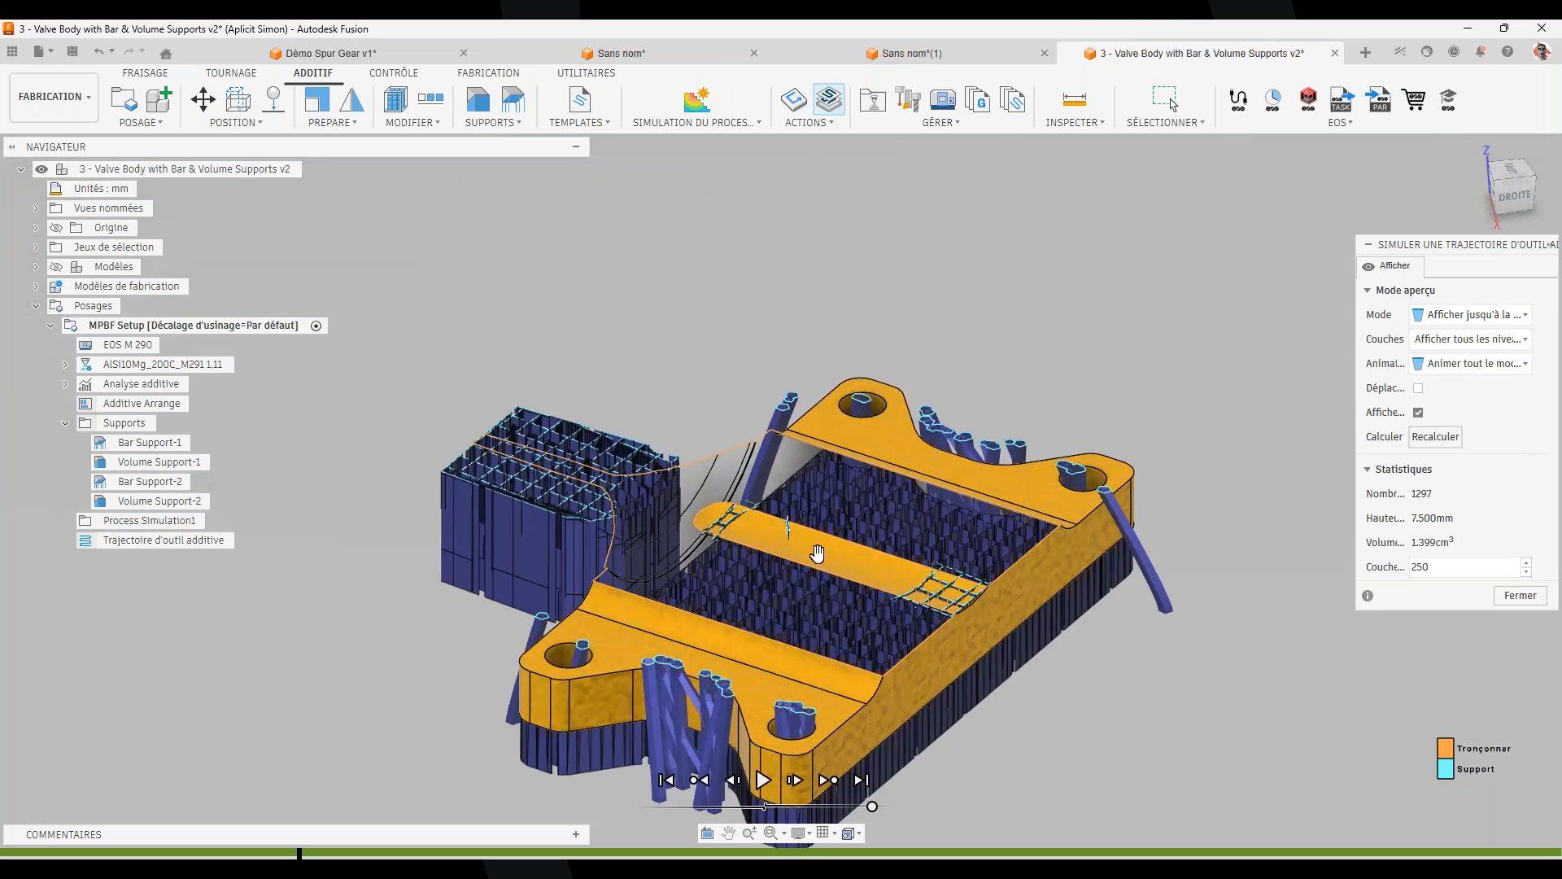
{"action": "left_click", "coordinate": [1533, 606]}
Open EOS machine connectivity, cancel the new-machine connection, close the panel, and try generating a build file
{"action": "scroll", "coordinate": [1082, 606], "scroll_direction": "down", "scroll_amount": 3}
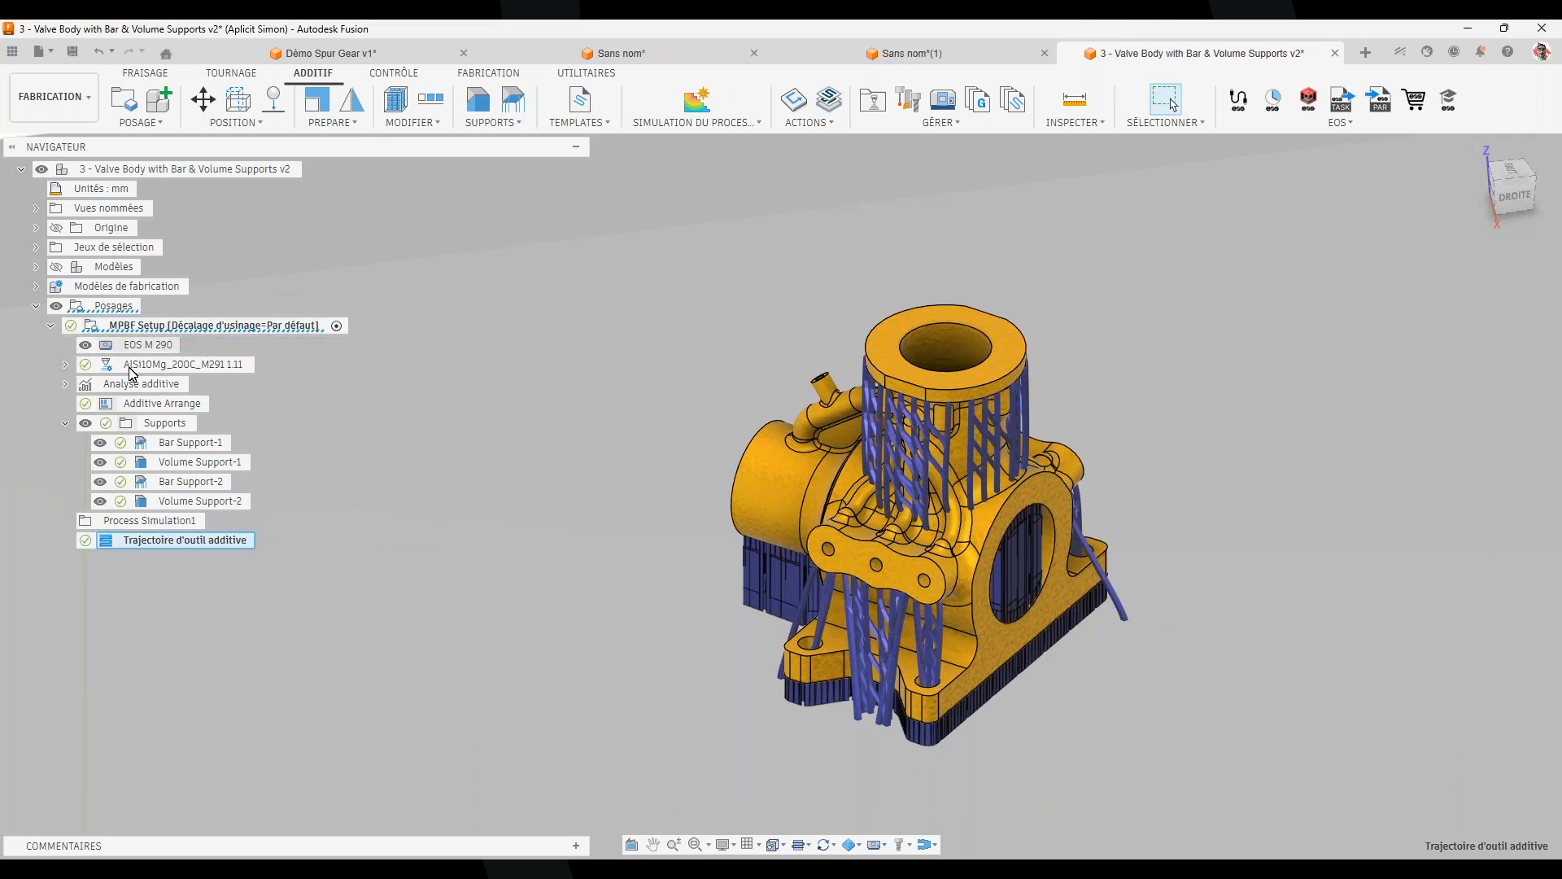
{"action": "left_click", "coordinate": [1351, 124]}
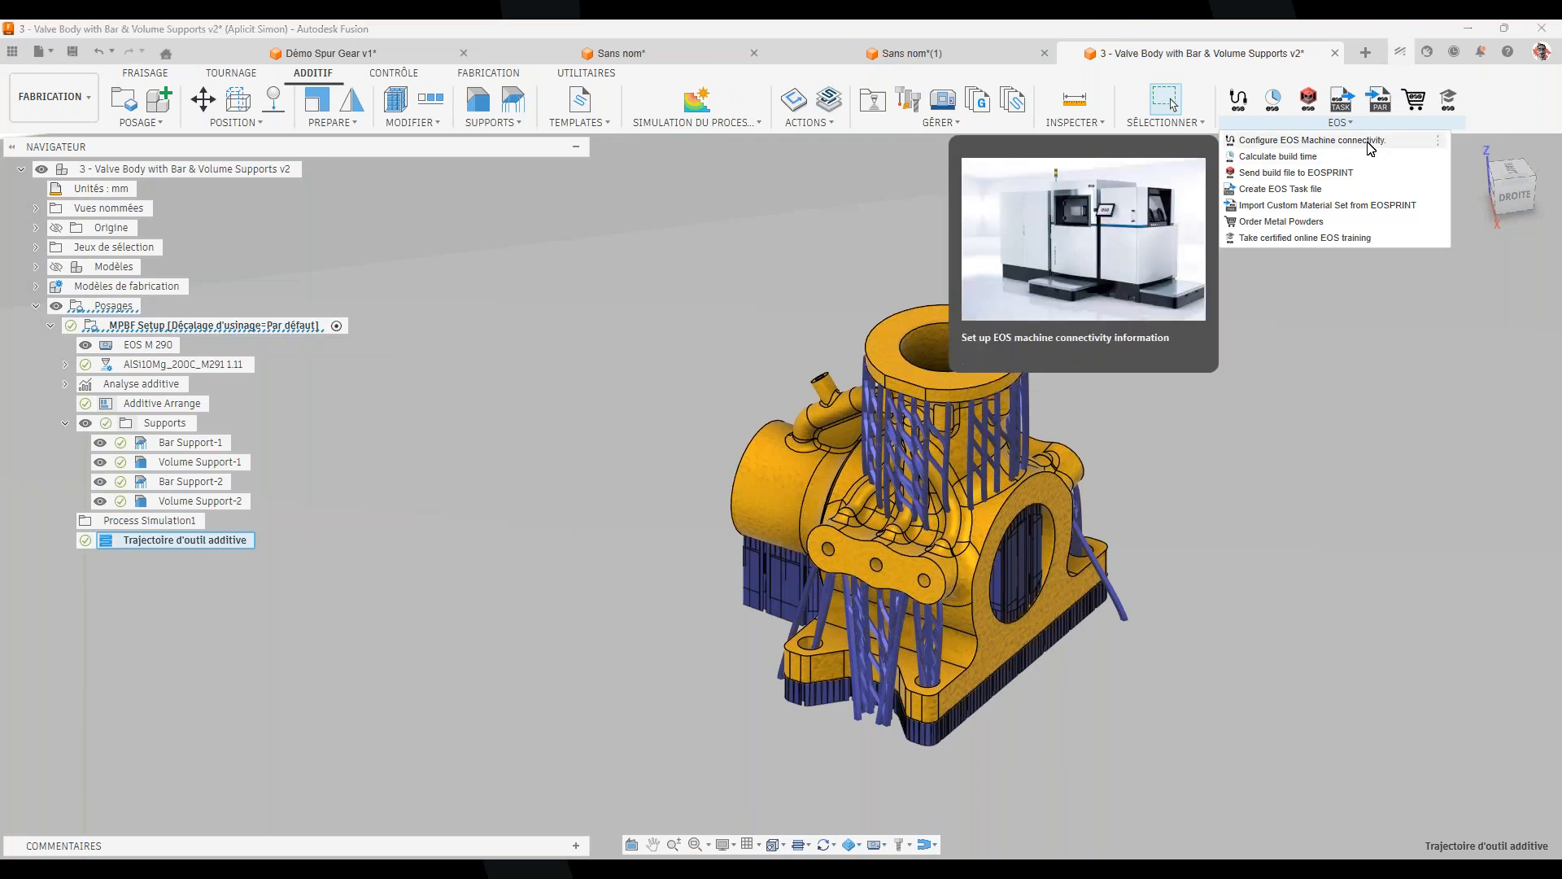
{"action": "left_click", "coordinate": [1369, 143]}
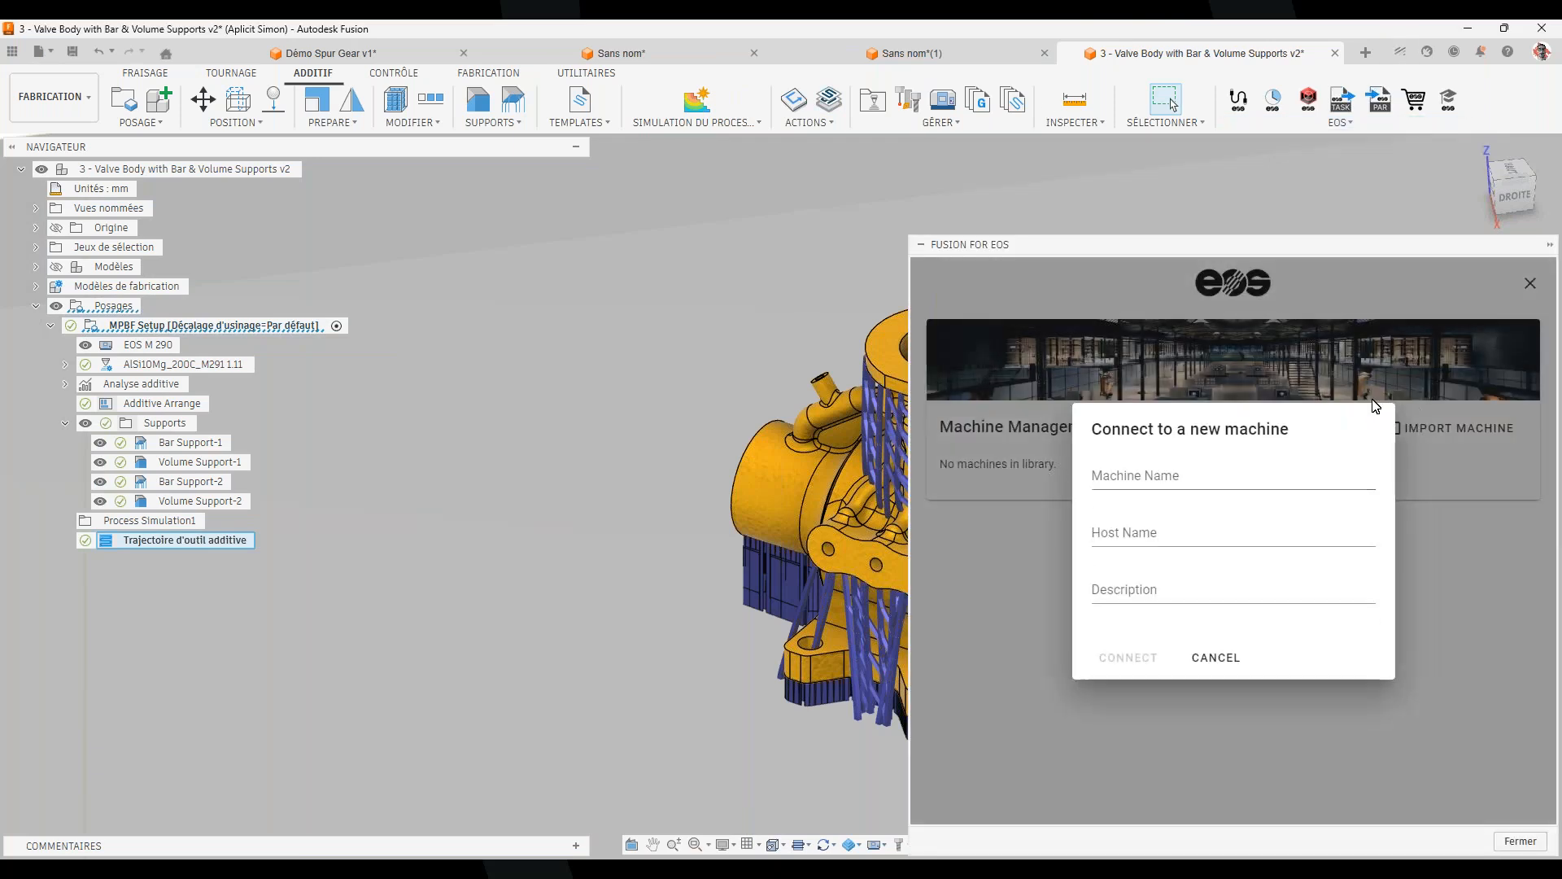
{"action": "left_click", "coordinate": [1215, 659]}
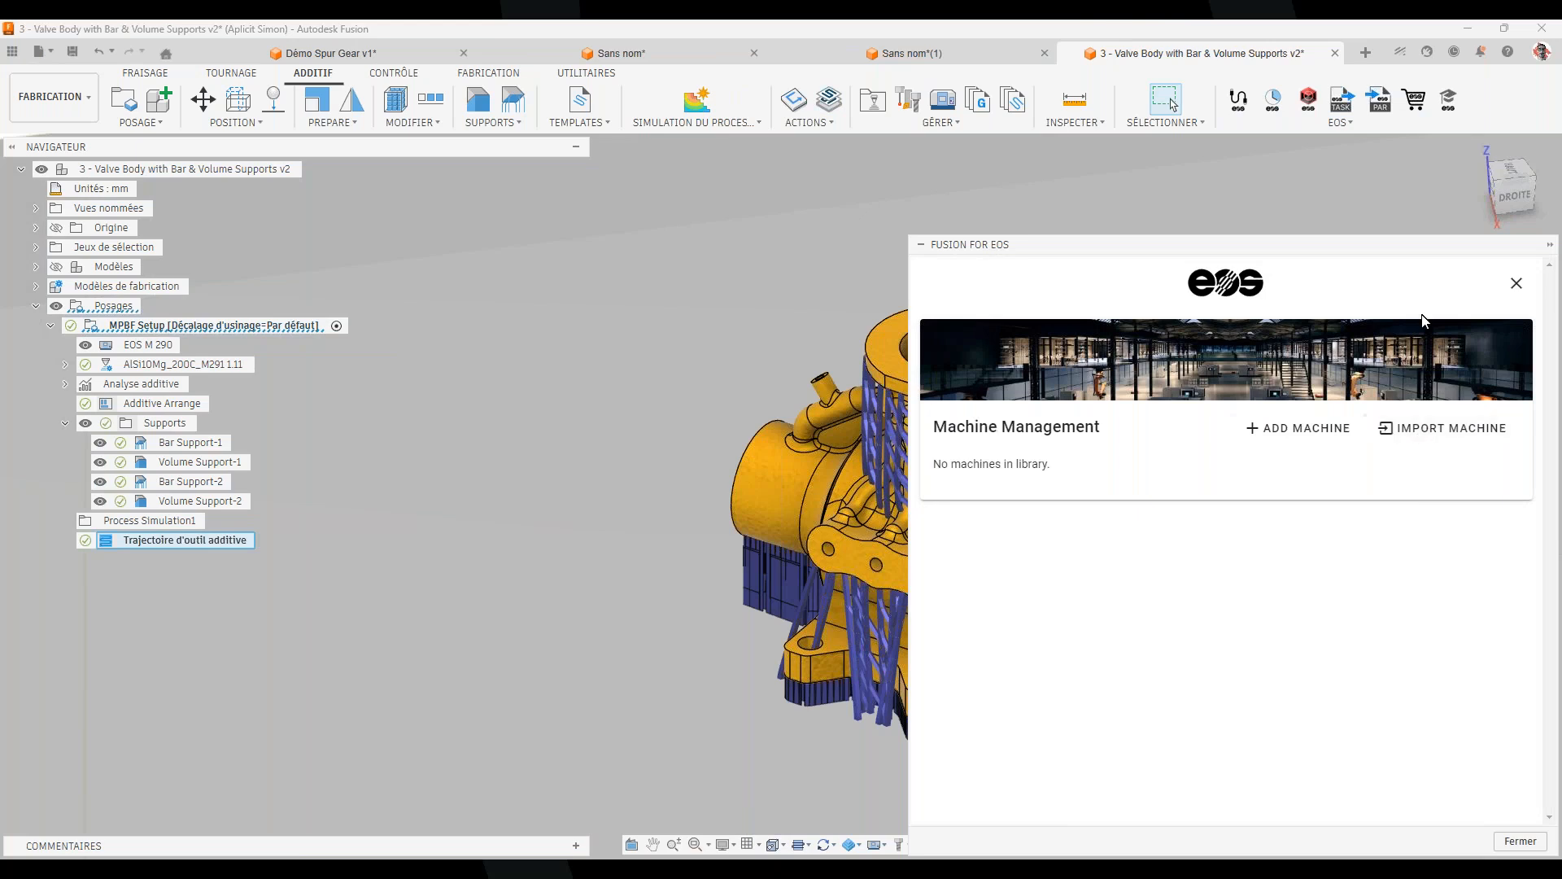
{"action": "left_click", "coordinate": [1516, 283]}
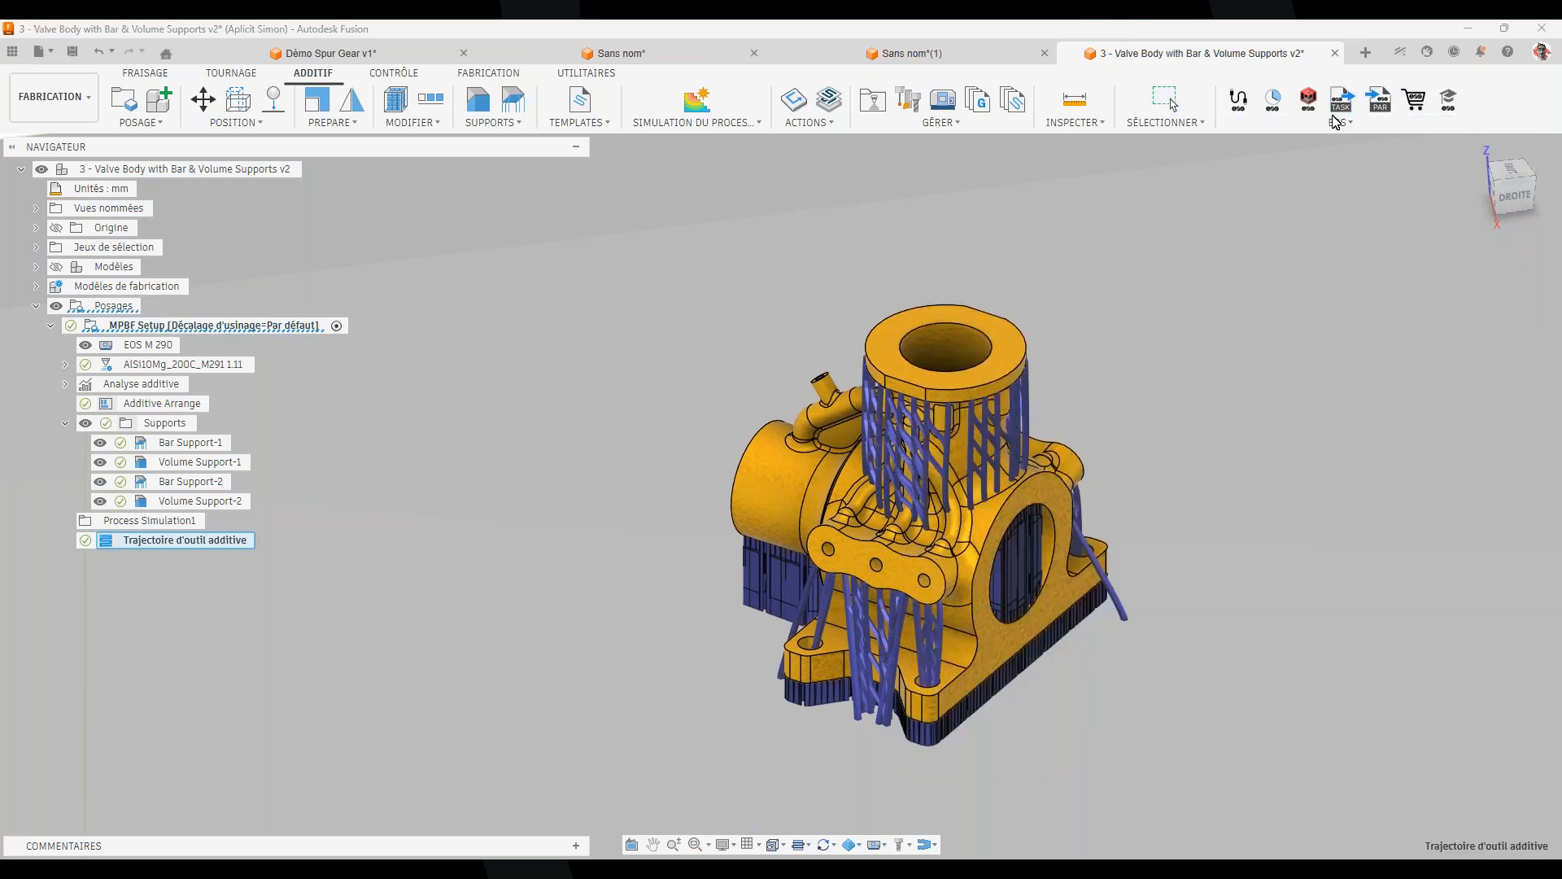
{"action": "left_click", "coordinate": [1340, 99]}
Dismiss the warning and EOS commands list, frame the whole build plate, then return to the slideshow
{"action": "left_click", "coordinate": [890, 378]}
{"action": "left_click", "coordinate": [1337, 123]}
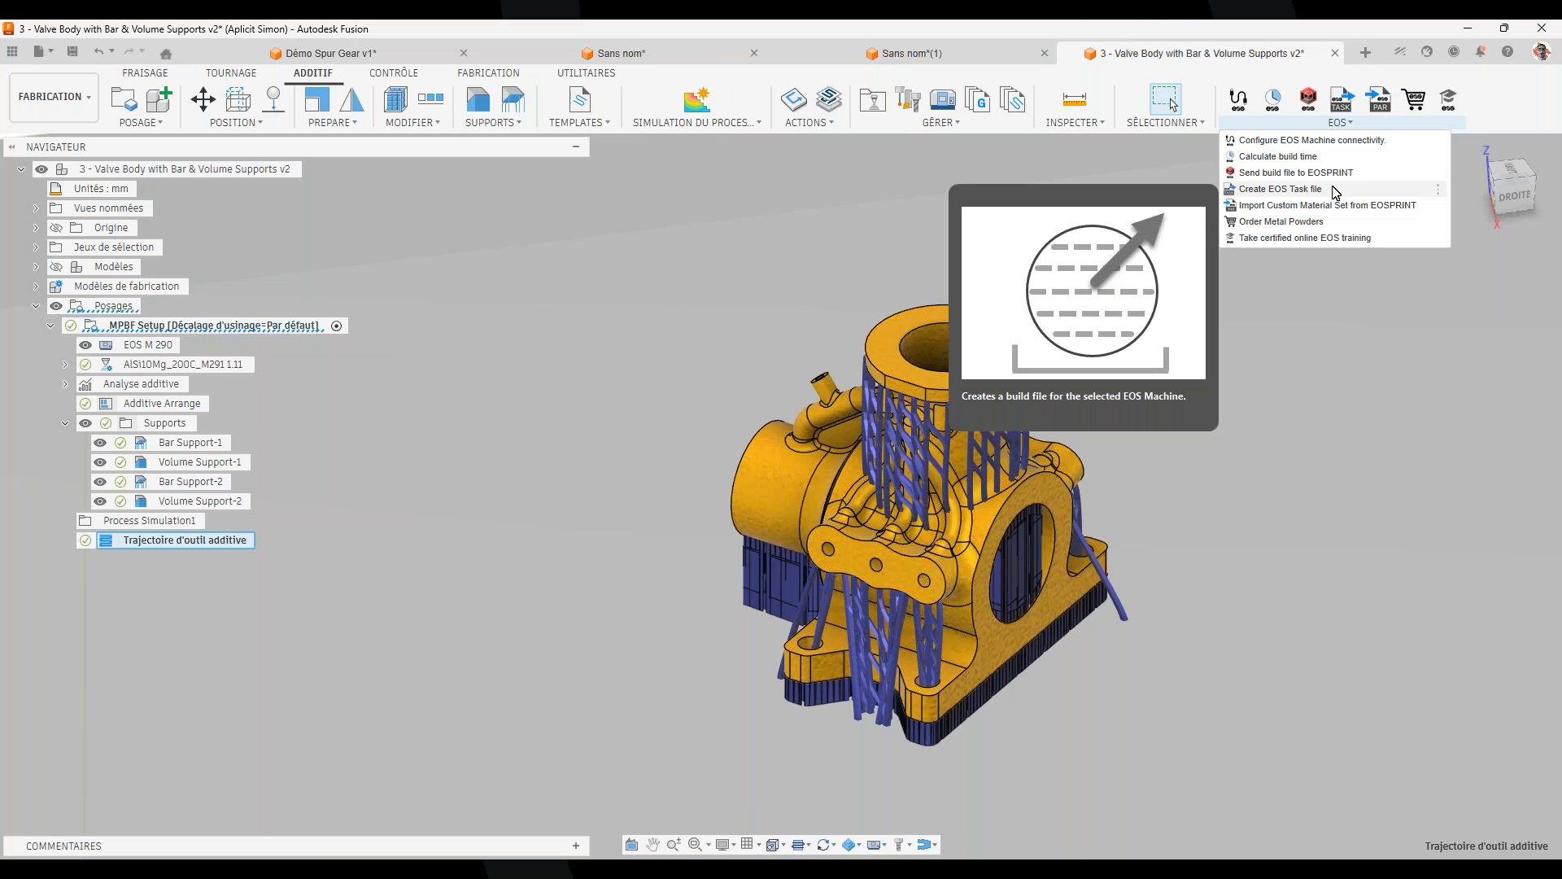
{"action": "left_click", "coordinate": [1467, 558]}
{"action": "scroll", "coordinate": [1165, 634], "scroll_direction": "down", "scroll_amount": 3}
{"action": "scroll", "coordinate": [1139, 651], "scroll_direction": "down", "scroll_amount": 5}
{"action": "middle_click_drag", "start_coordinate": [1091, 667], "coordinate": [900, 540]}
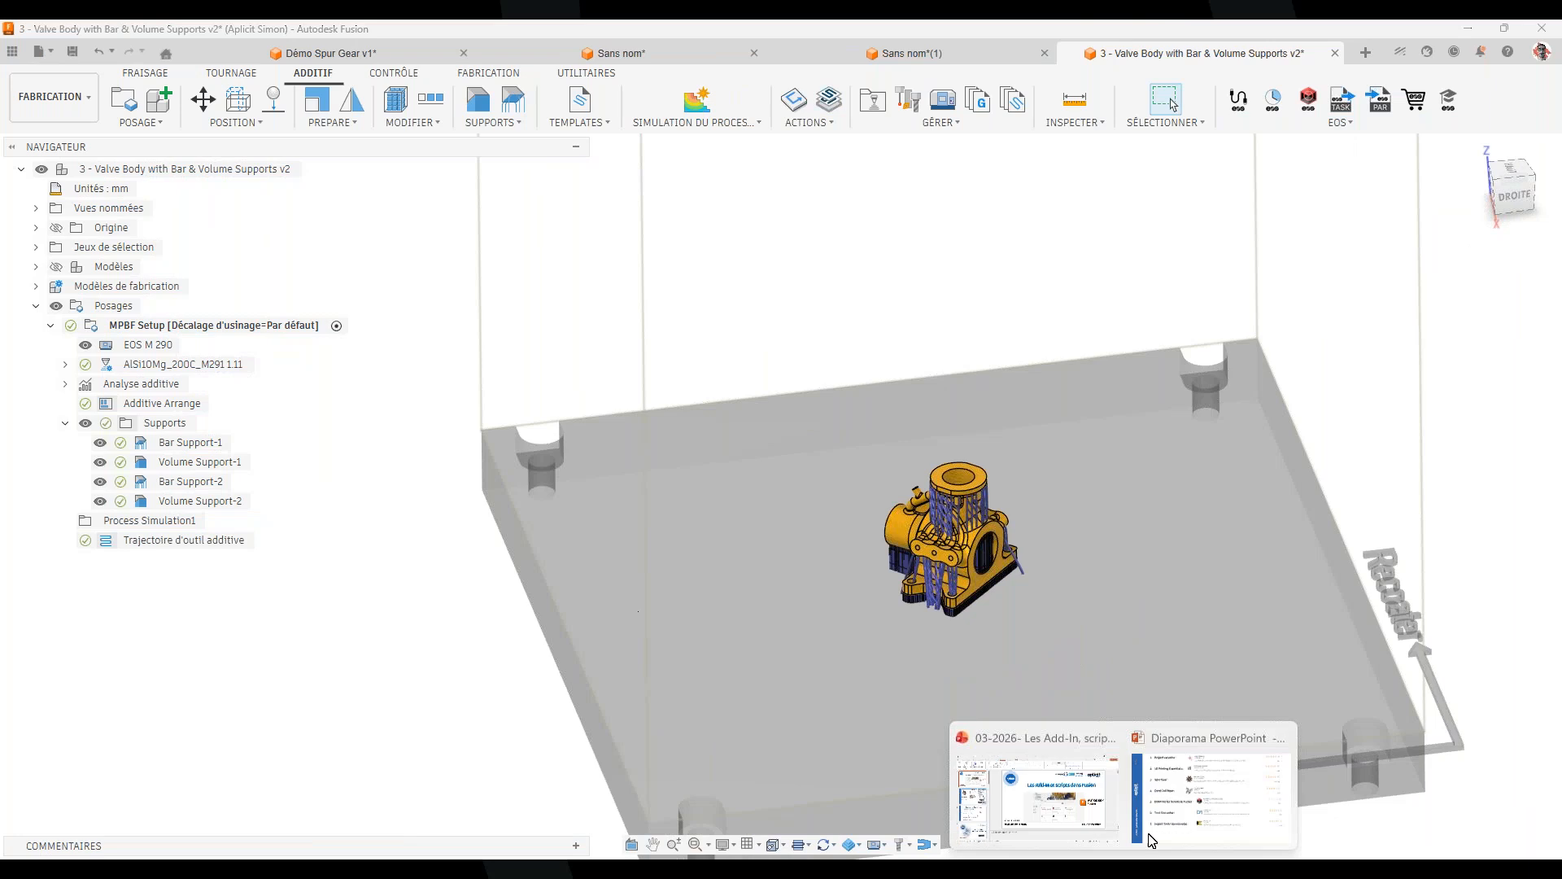
{"action": "left_click", "coordinate": [1220, 801]}
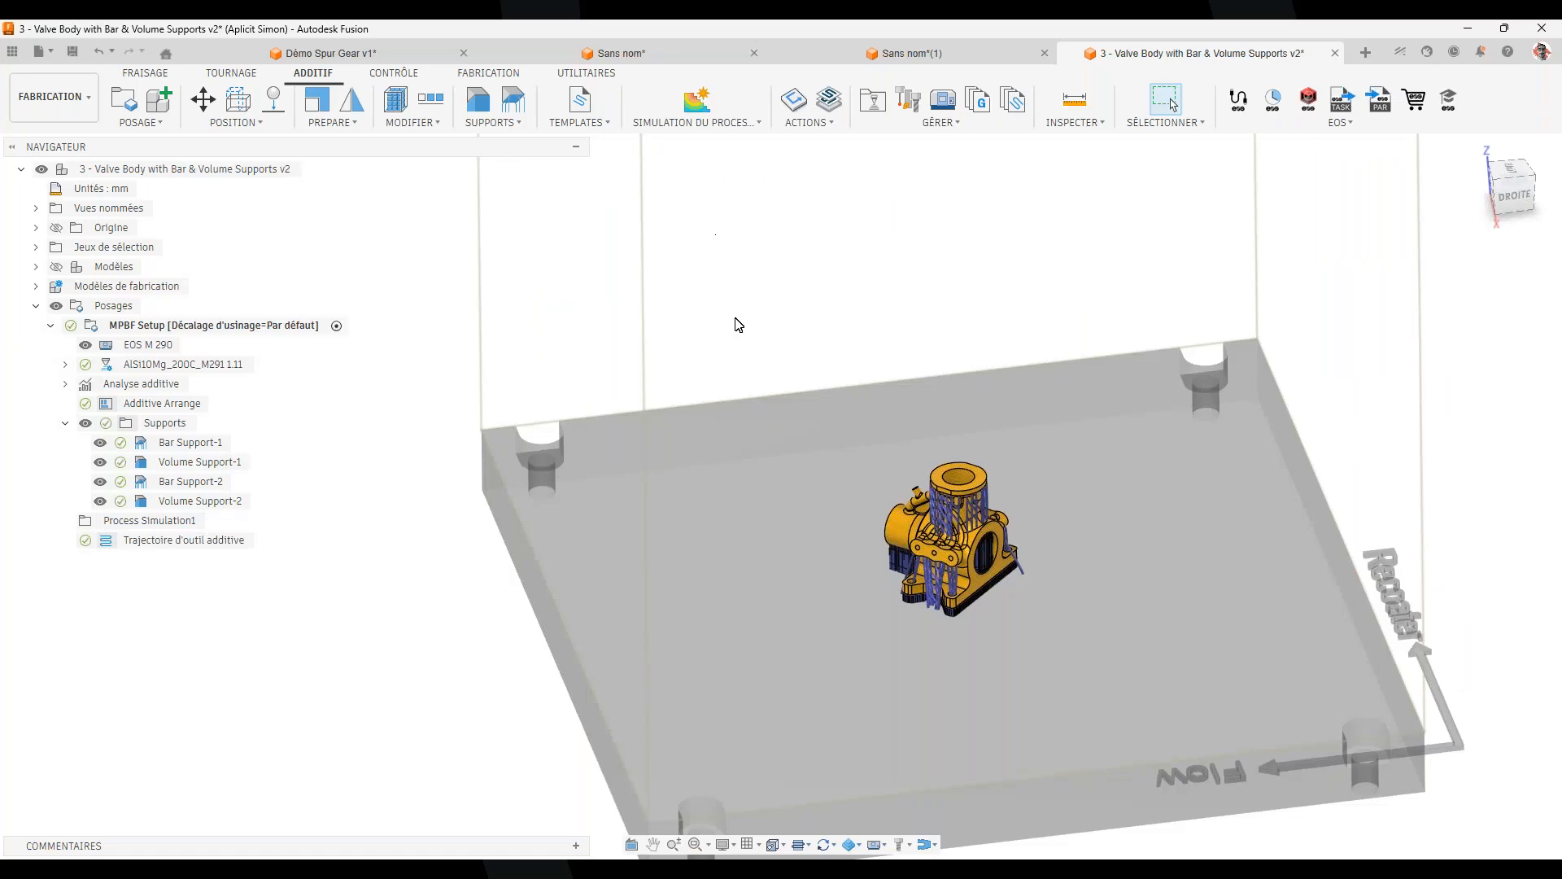
Open the Fusion App Store from UTILITAIRES > COMPLÉMENTS in the browser
{"action": "left_click", "coordinate": [570, 75]}
{"action": "left_click", "coordinate": [486, 122]}
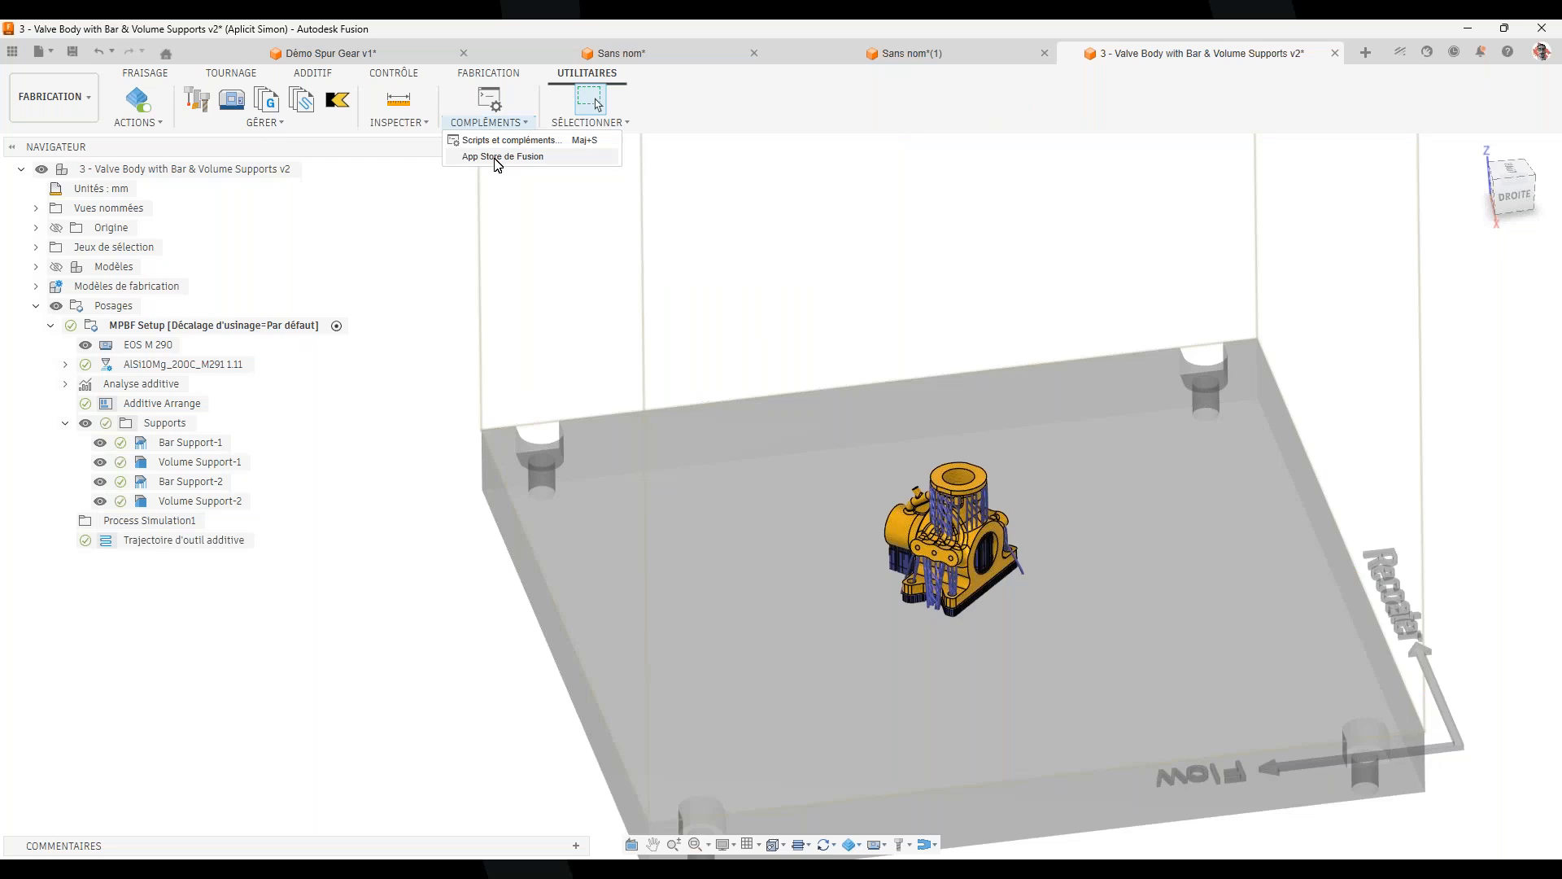
{"action": "left_click", "coordinate": [498, 157]}
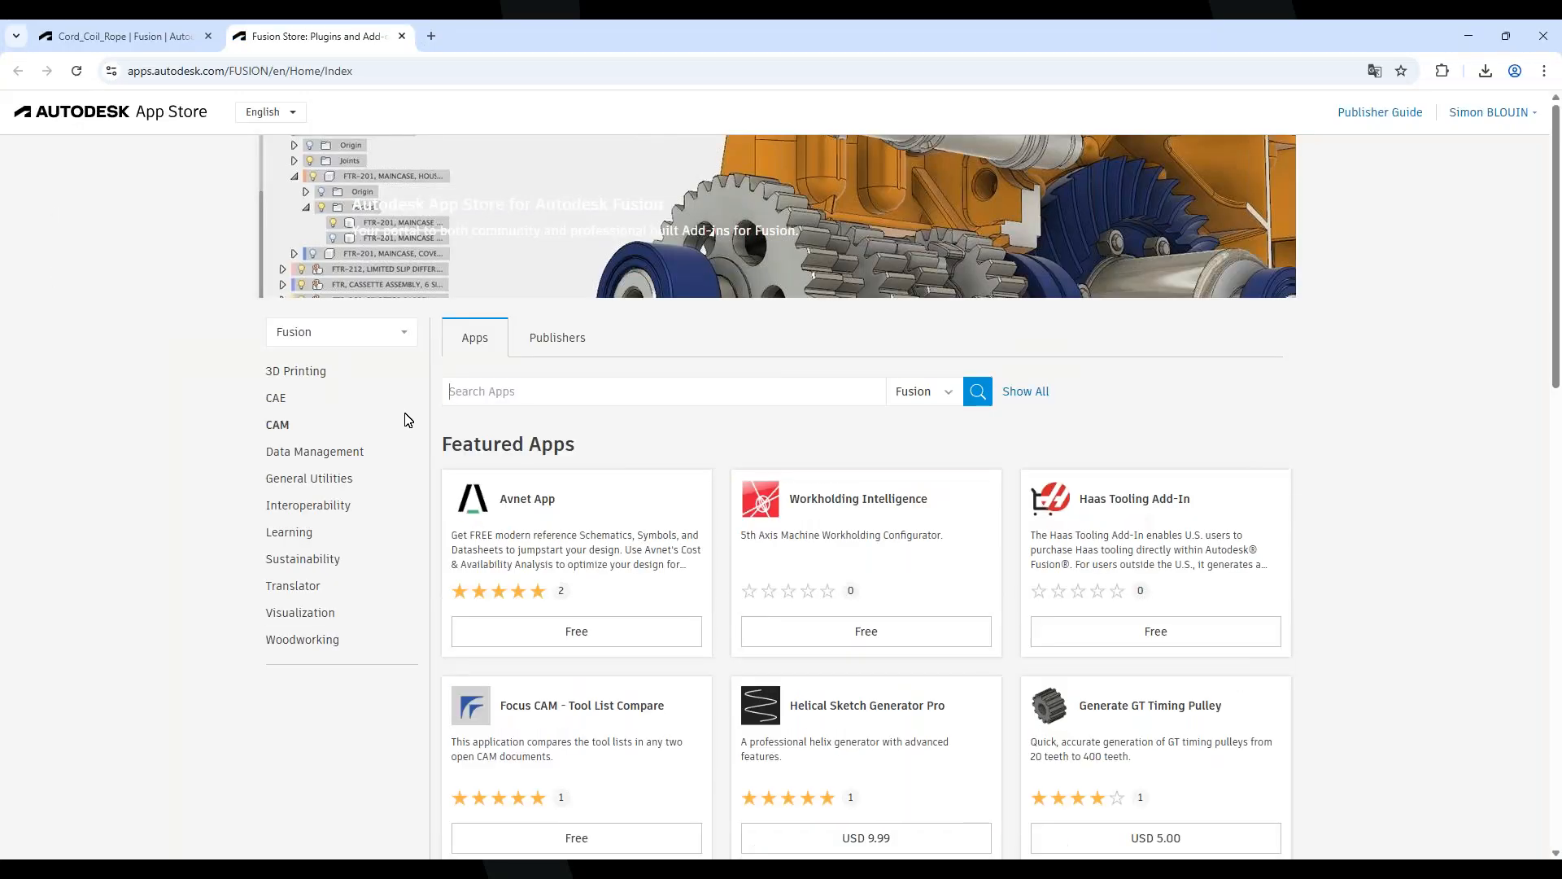
Search the App Store for 'tool converter'
{"action": "left_click", "coordinate": [524, 410]}
{"action": "type", "text": "tool conv"}
{"action": "key", "text": "Return"}
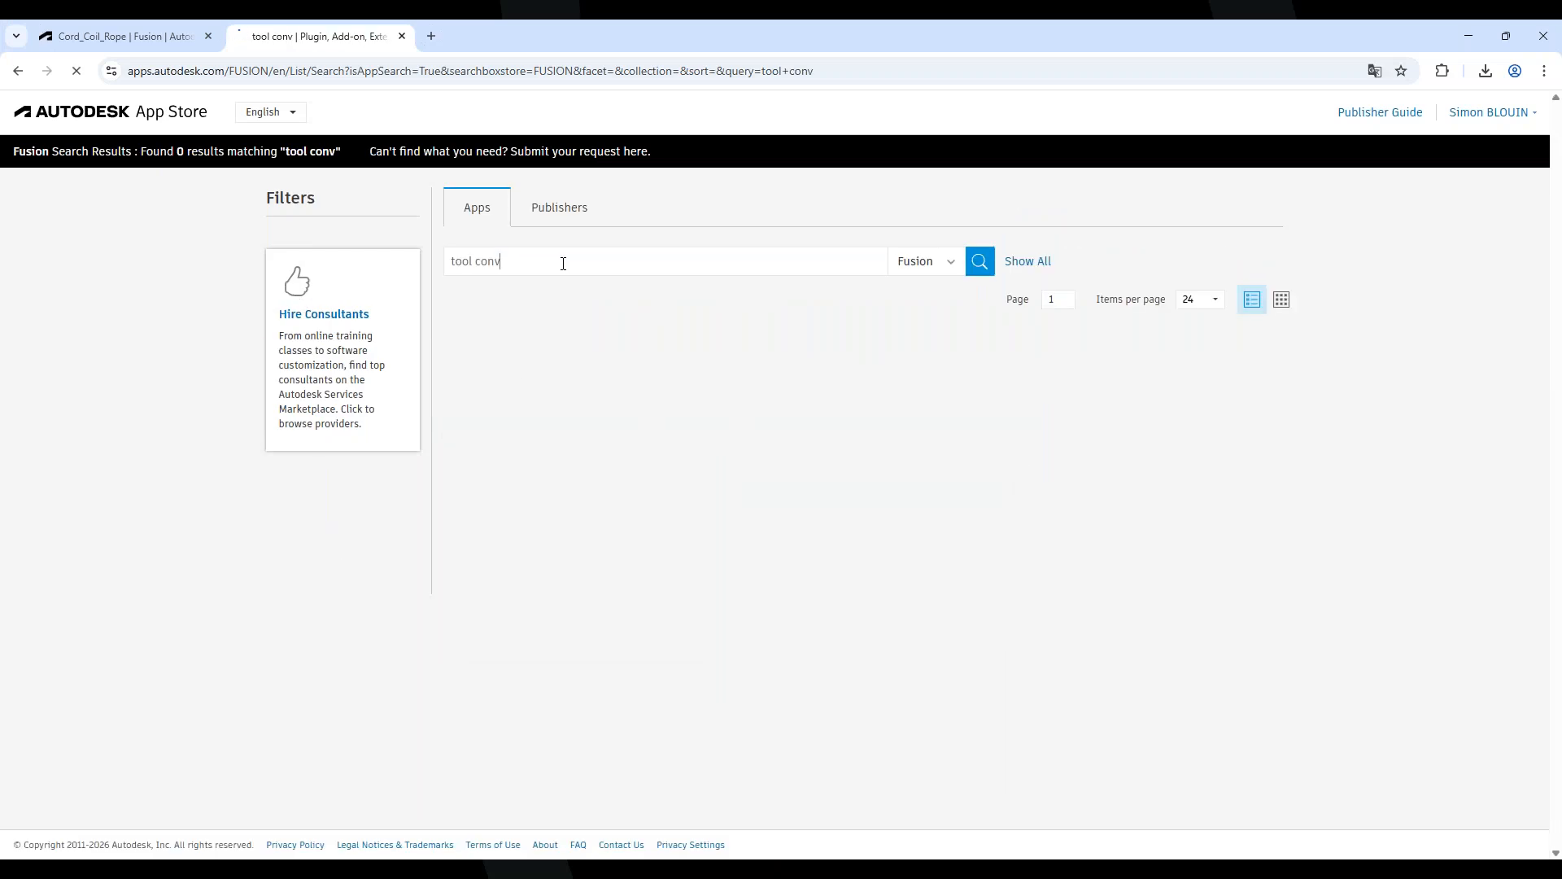
{"action": "type", "text": "erter"}
{"action": "key", "text": "Return"}
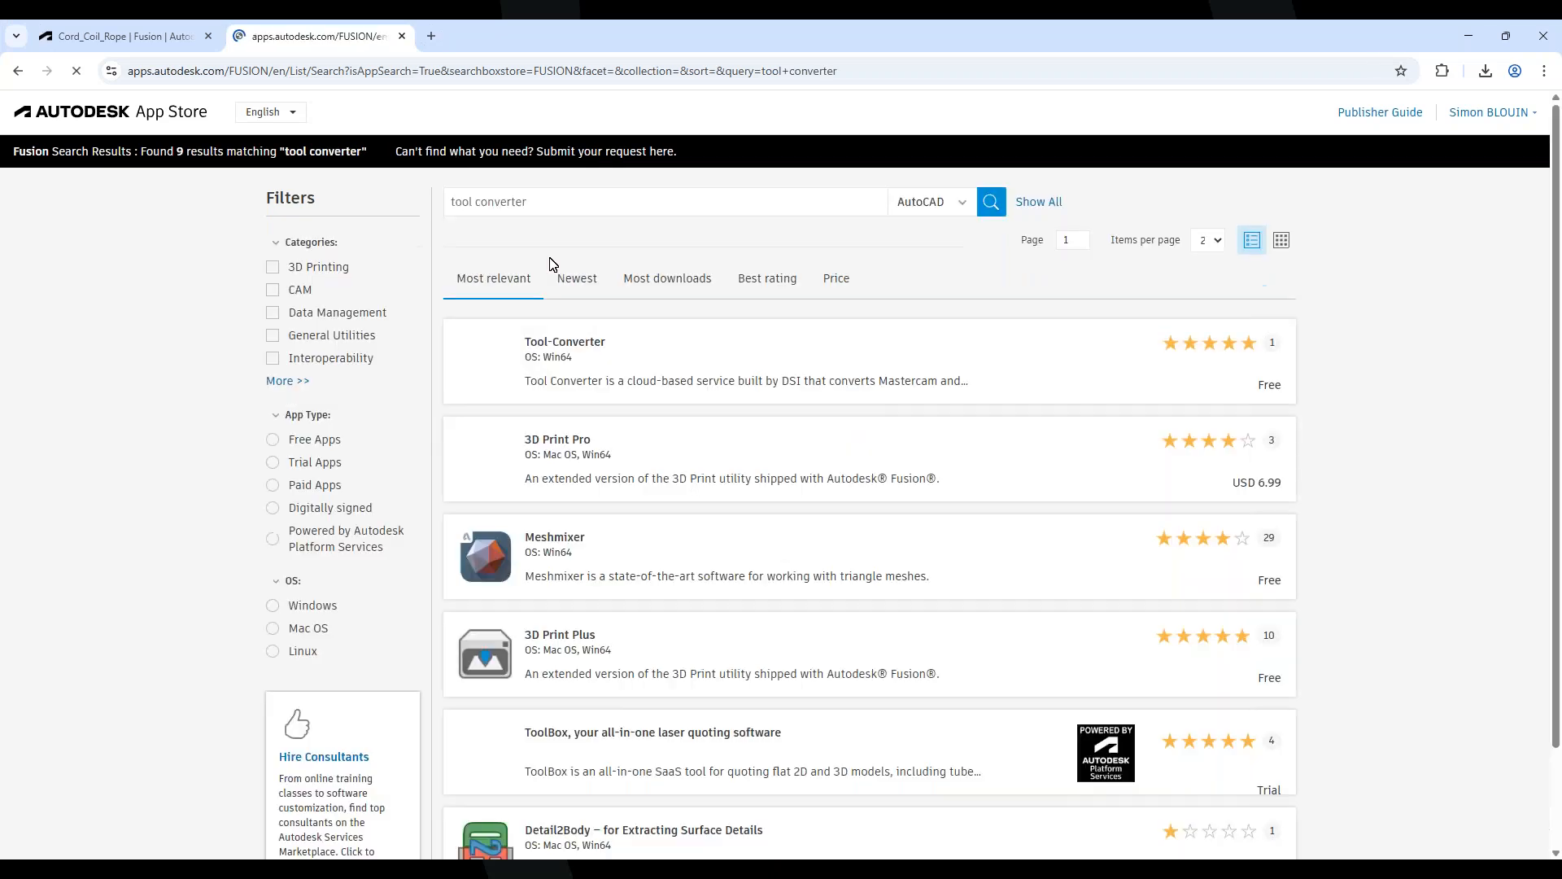
Open the Tool-Converter result and review its supported tool library files and screenshots
{"action": "left_click", "coordinate": [598, 417]}
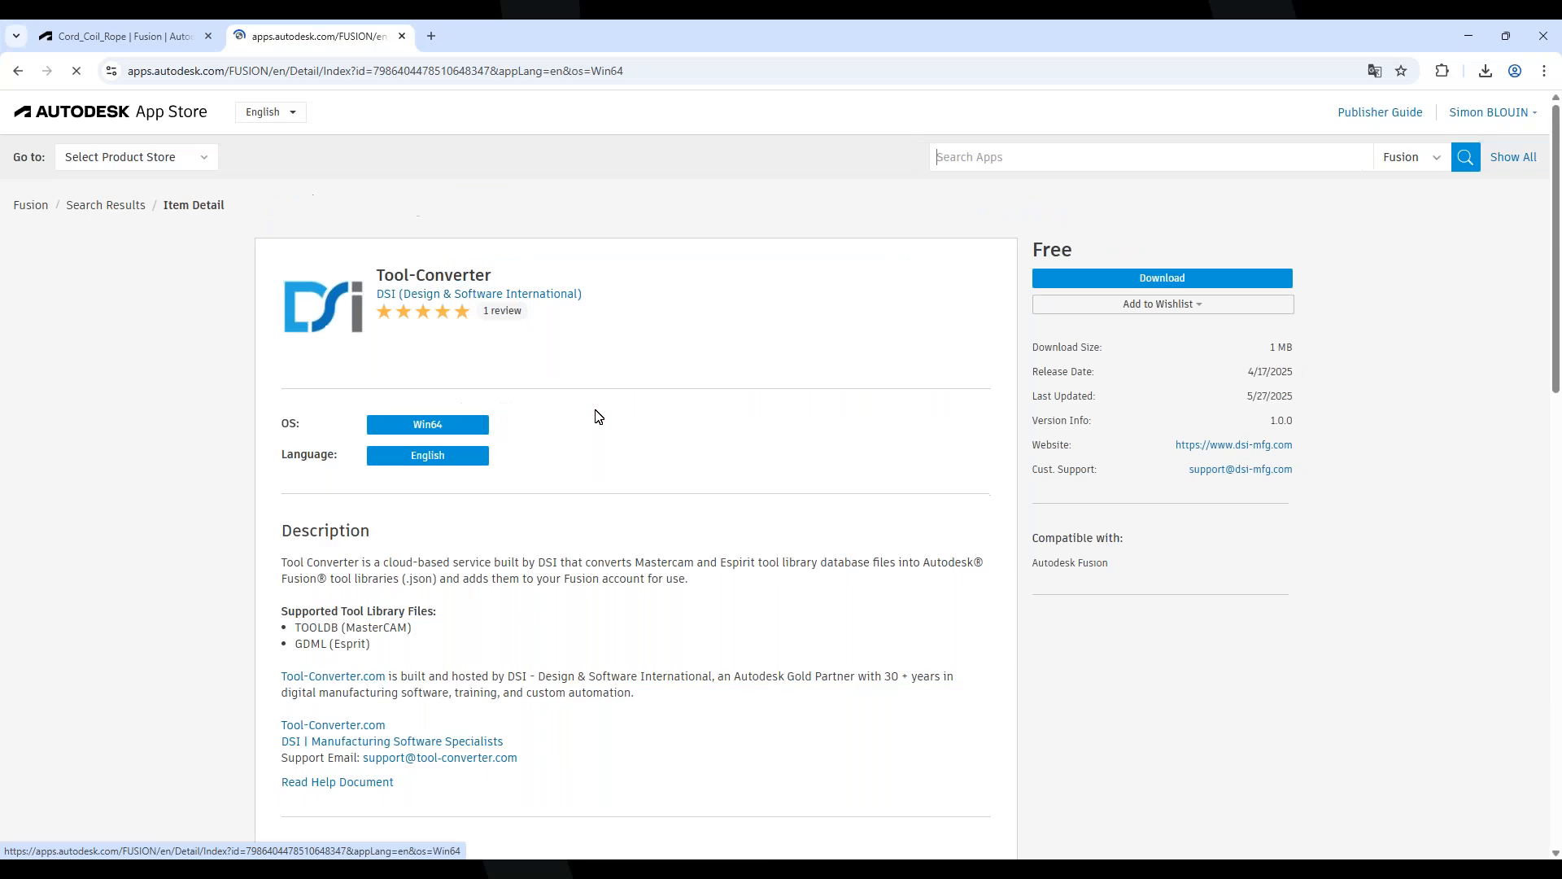
{"action": "scroll", "coordinate": [868, 558], "scroll_direction": "down", "scroll_amount": 7}
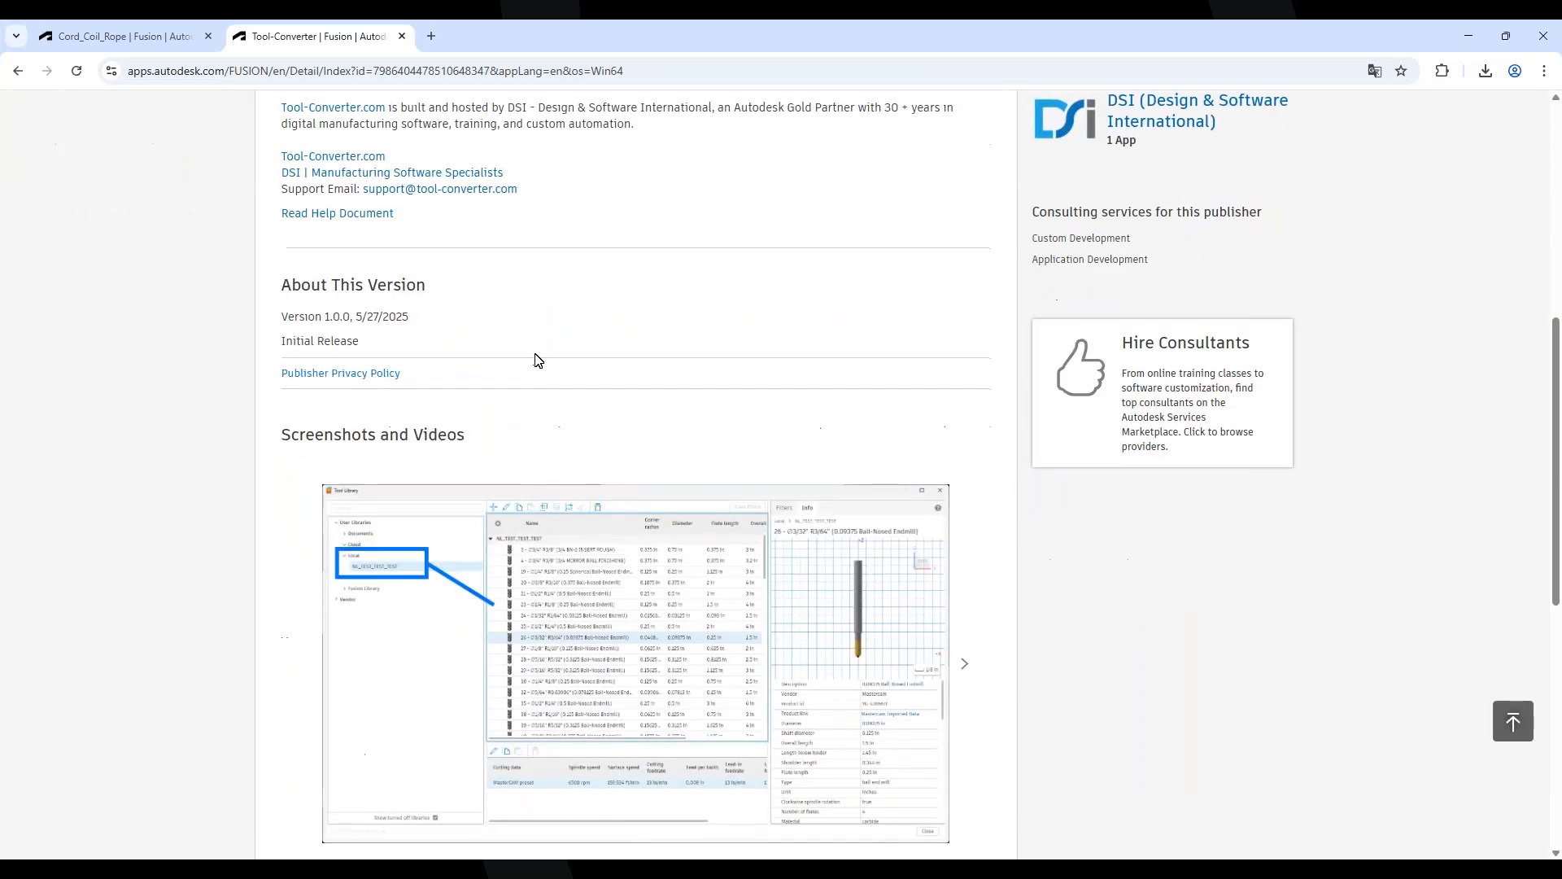
{"action": "scroll", "coordinate": [537, 358], "scroll_direction": "up", "scroll_amount": 5}
{"action": "left_click_drag", "start_coordinate": [373, 483], "coordinate": [295, 469]}
{"action": "left_click", "coordinate": [448, 506]}
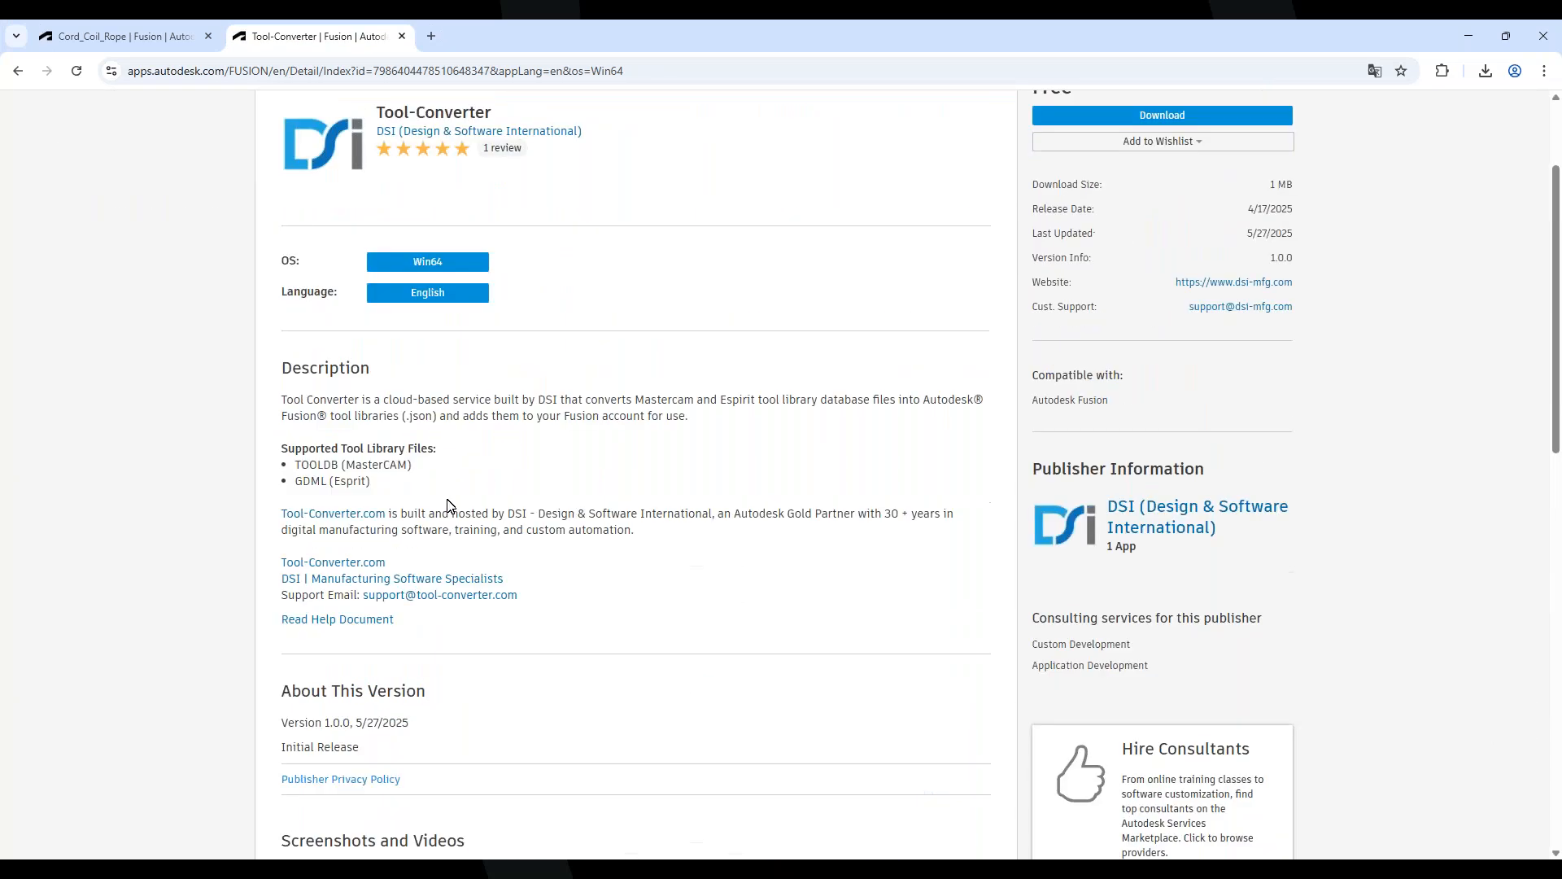
{"action": "scroll", "coordinate": [436, 480], "scroll_direction": "up", "scroll_amount": 1}
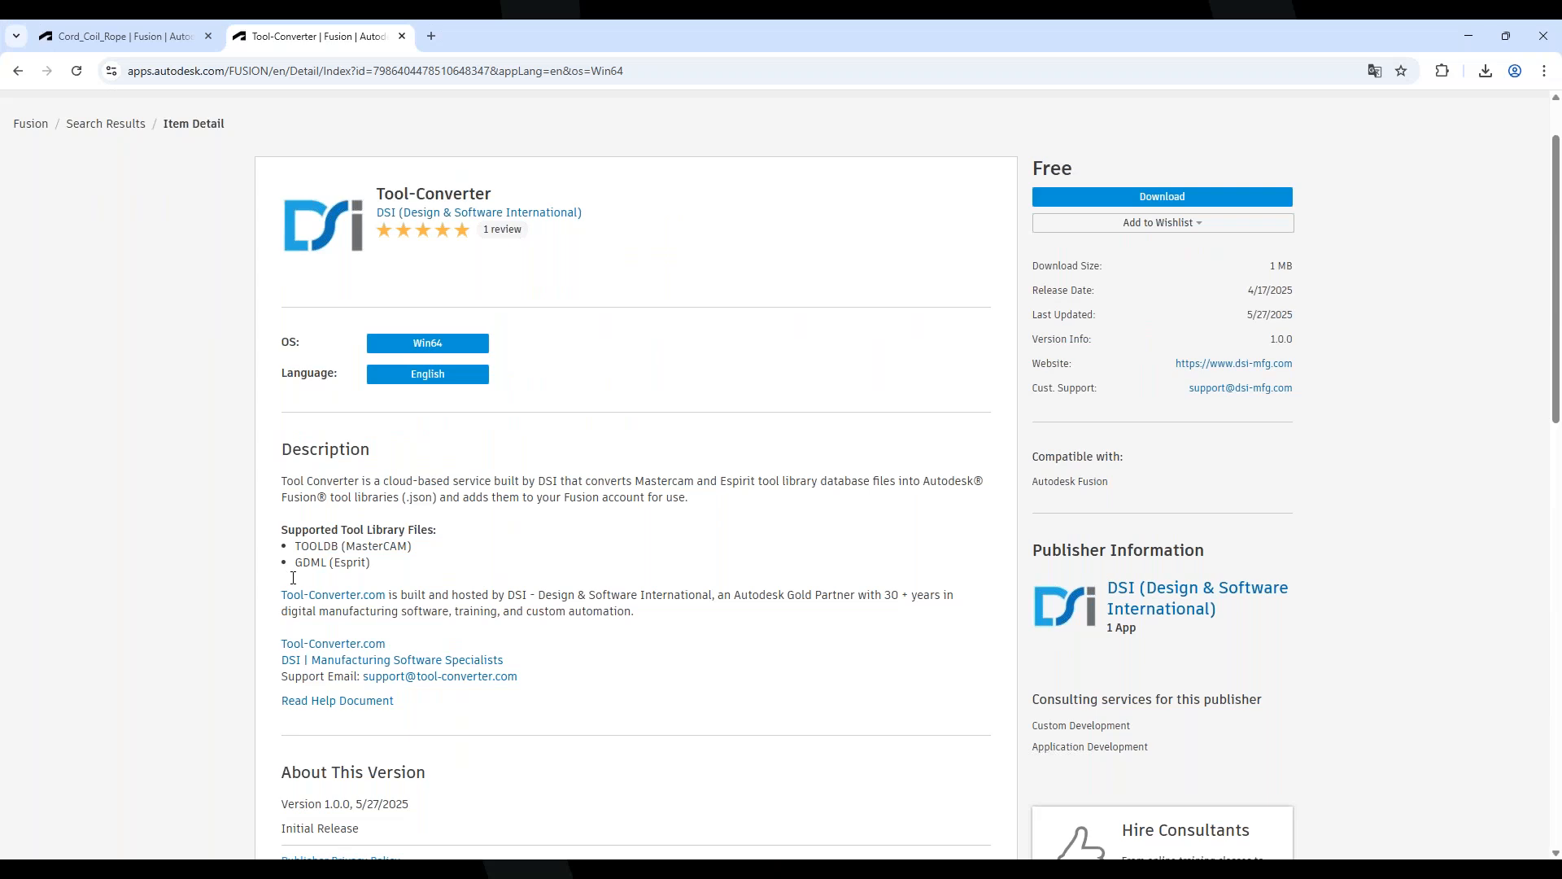
{"action": "scroll", "coordinate": [586, 579], "scroll_direction": "down", "scroll_amount": 7}
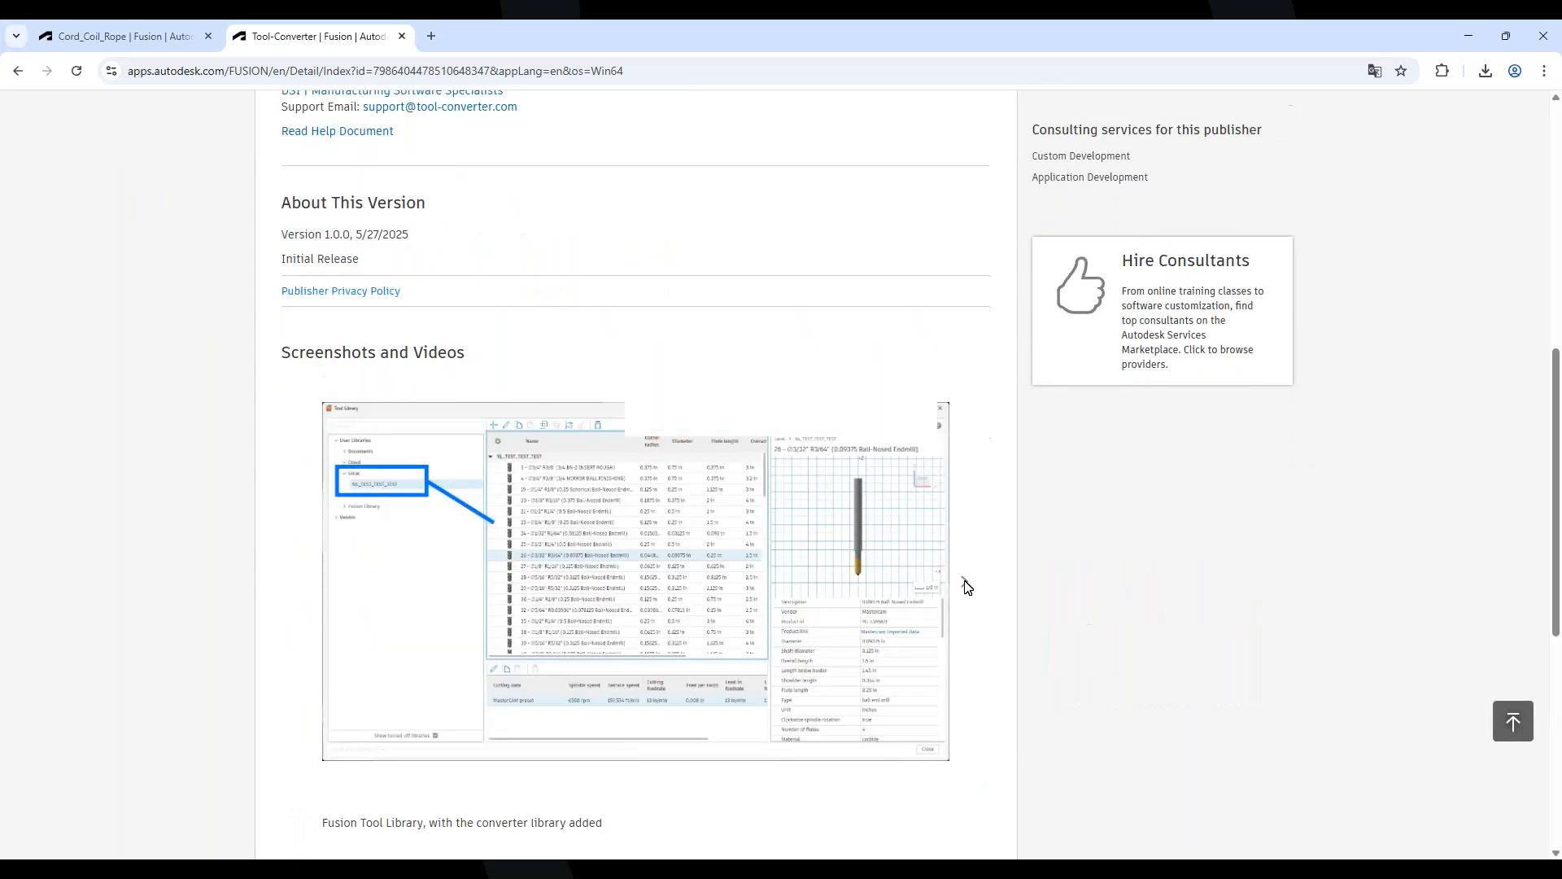
{"action": "left_click", "coordinate": [965, 582]}
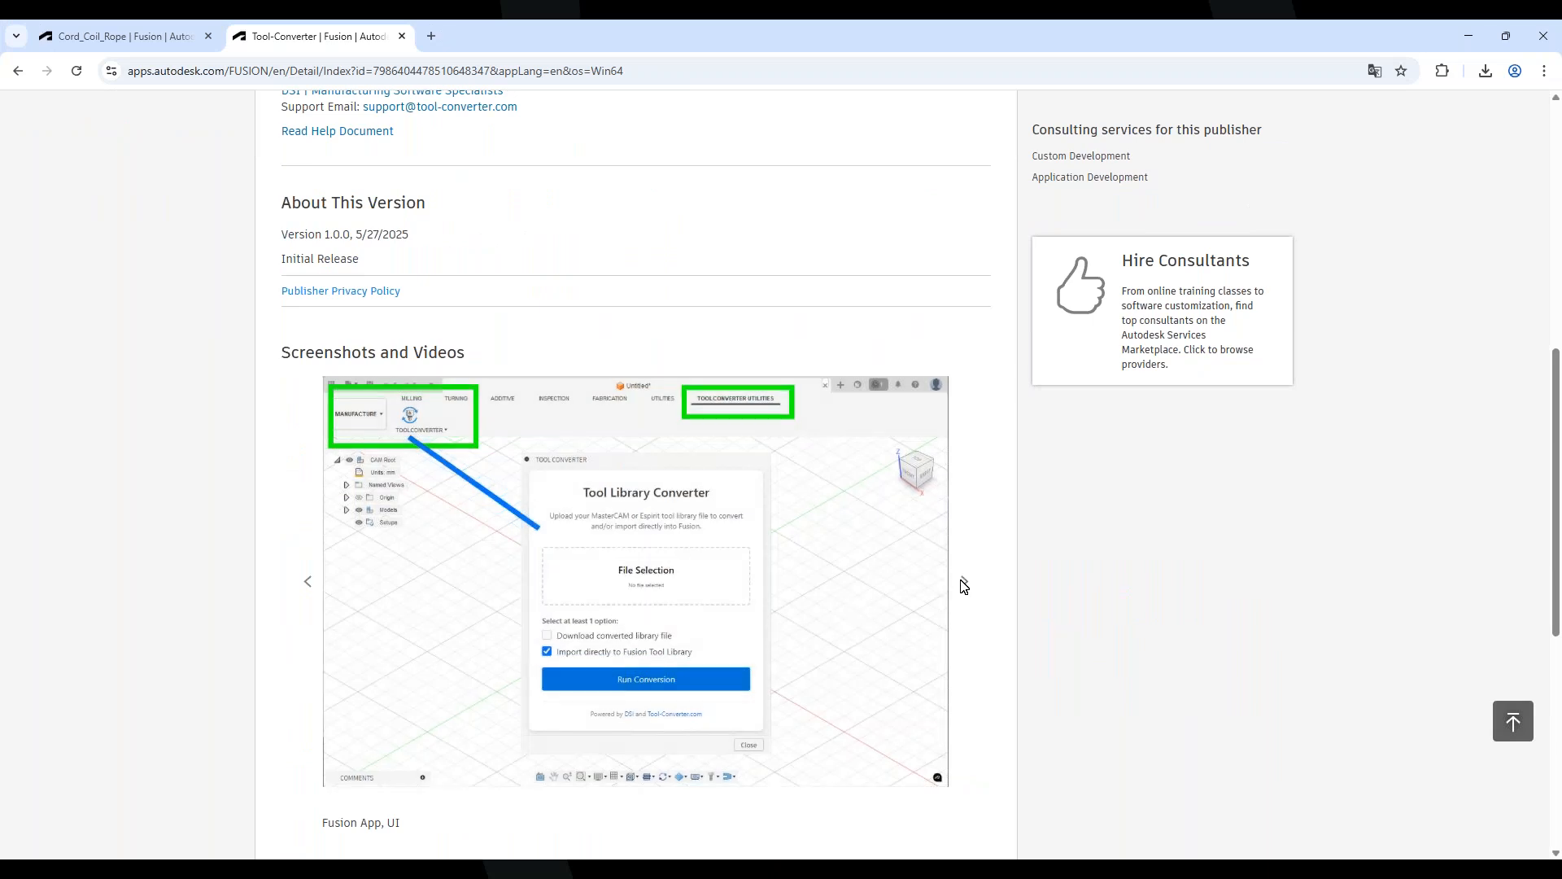
{"action": "left_click", "coordinate": [965, 580]}
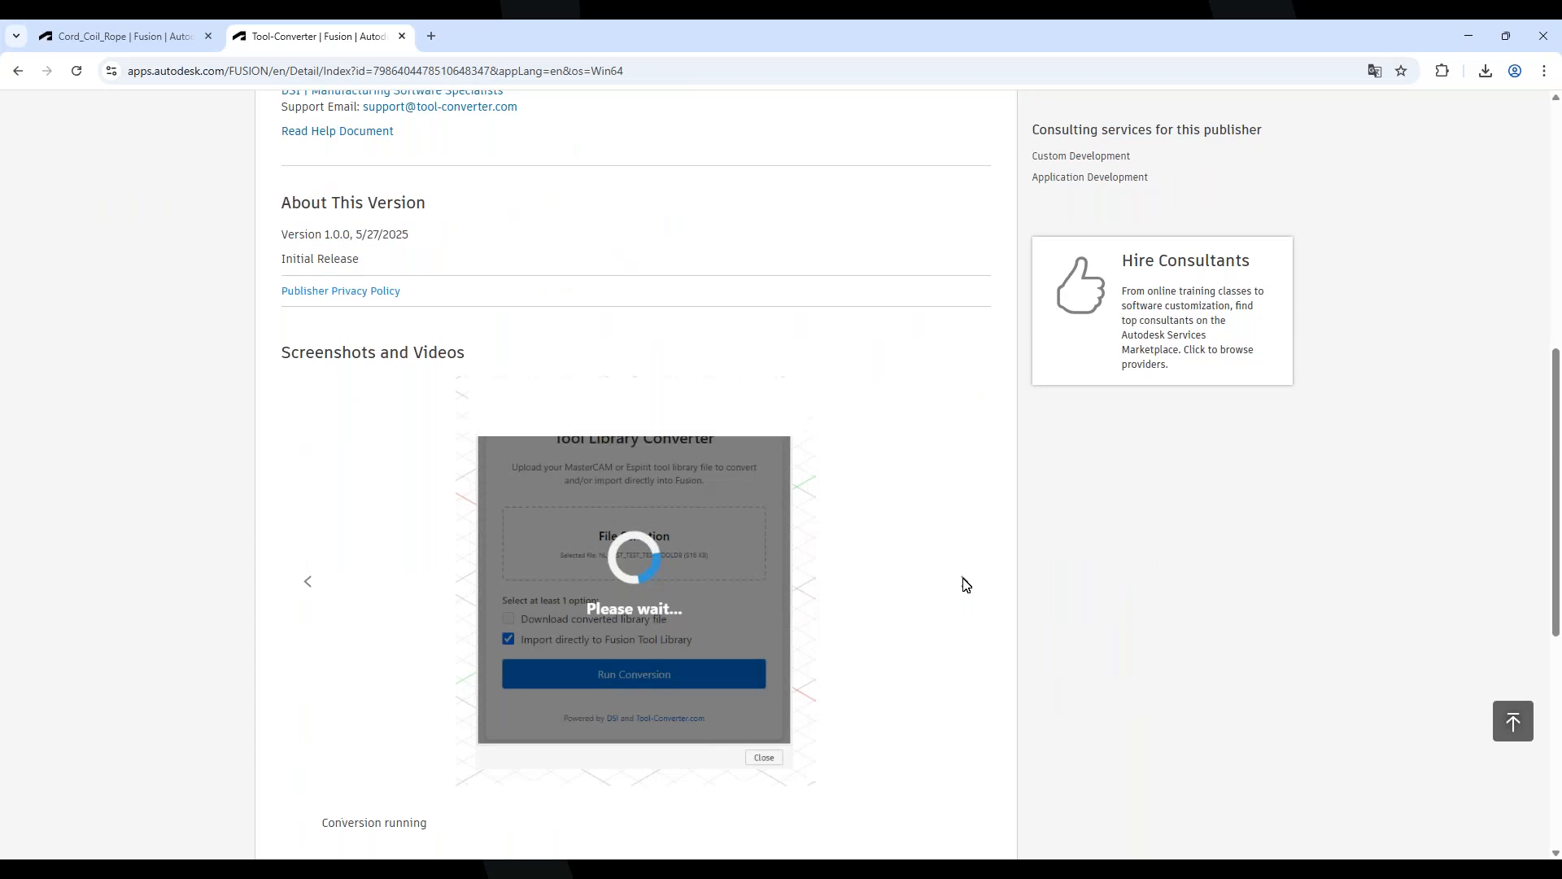
{"action": "left_click", "coordinate": [965, 582]}
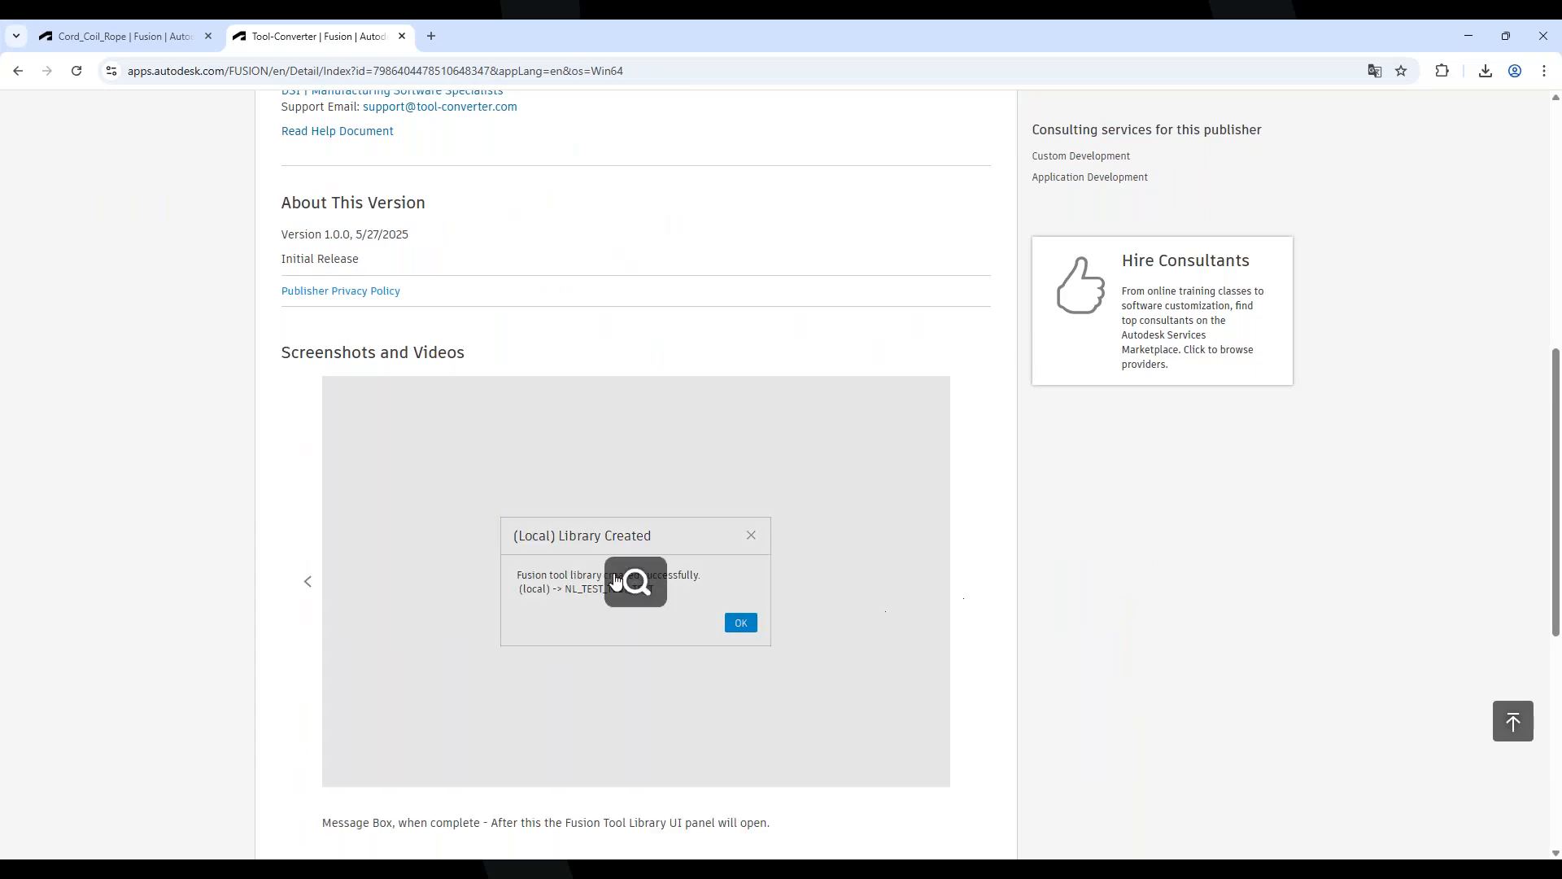
{"action": "left_click", "coordinate": [307, 582]}
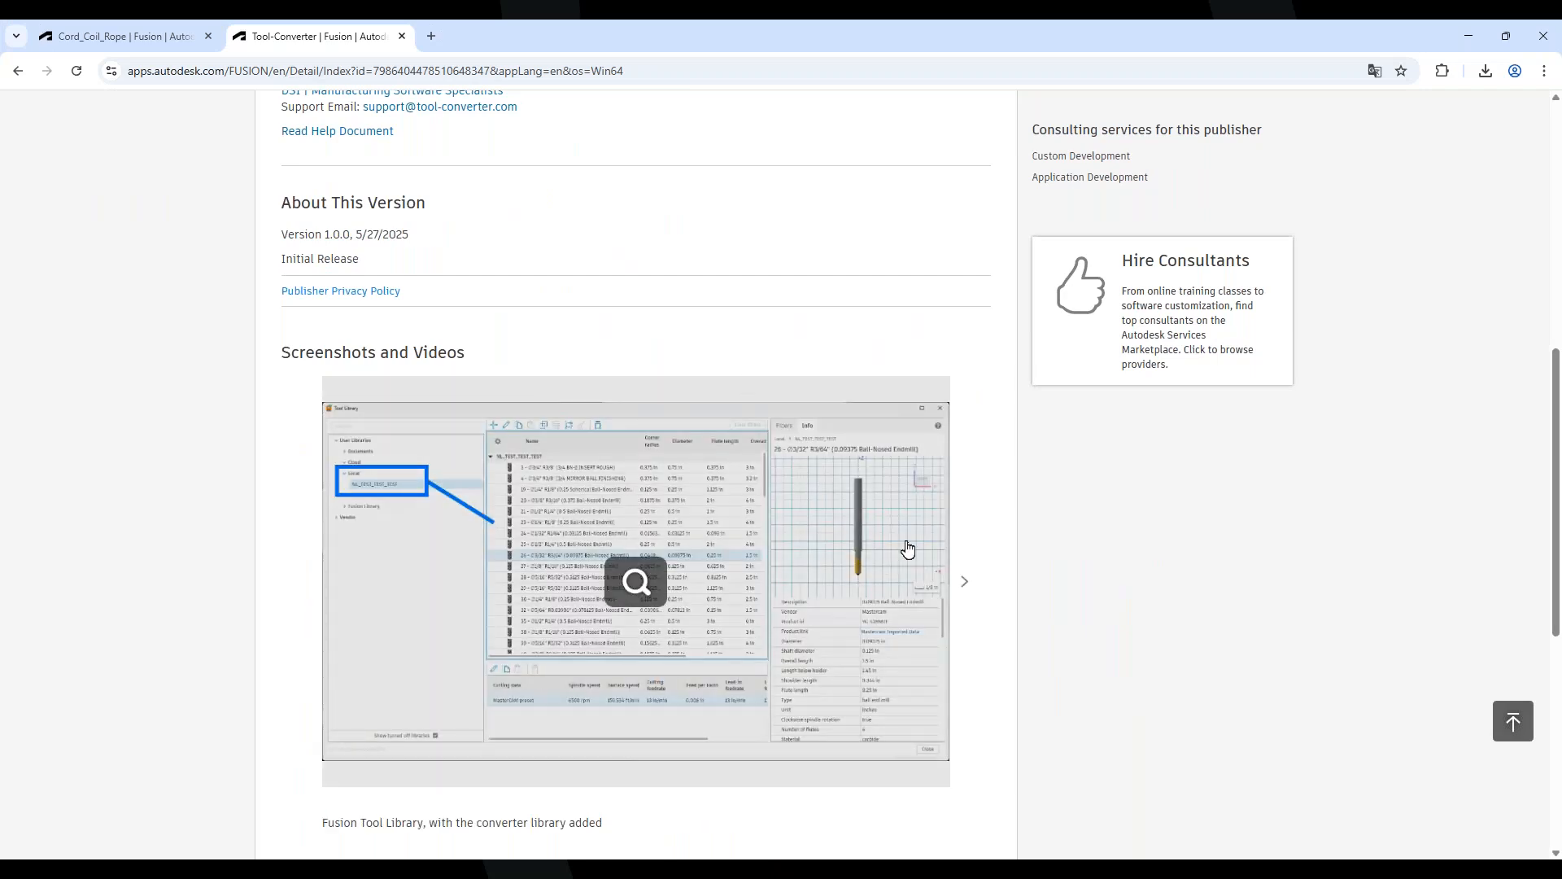
{"action": "left_click", "coordinate": [739, 533]}
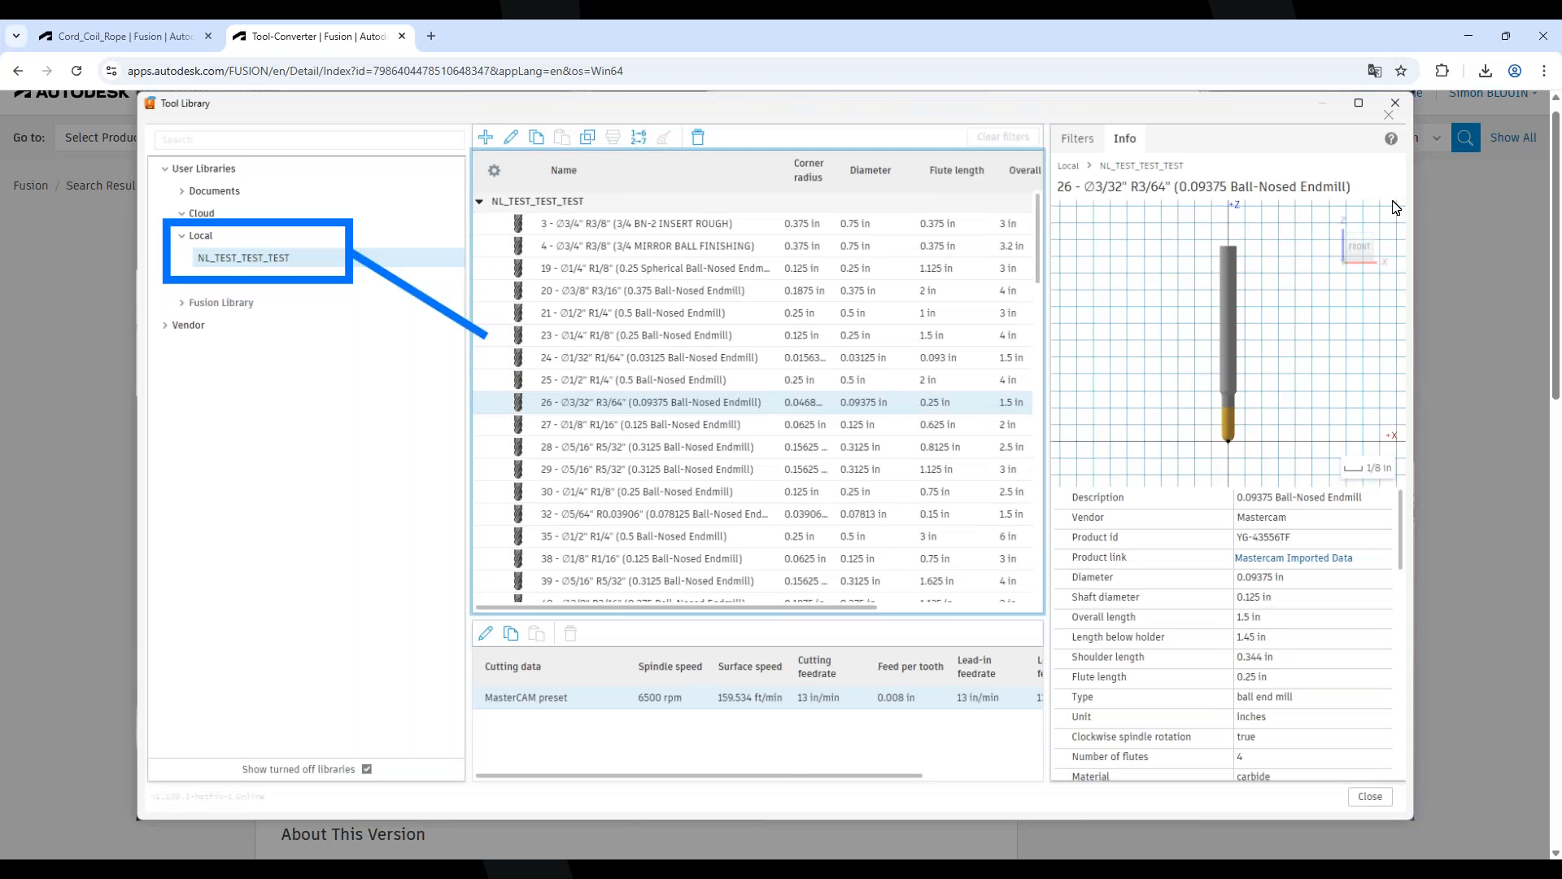
{"action": "left_click", "coordinate": [1489, 366]}
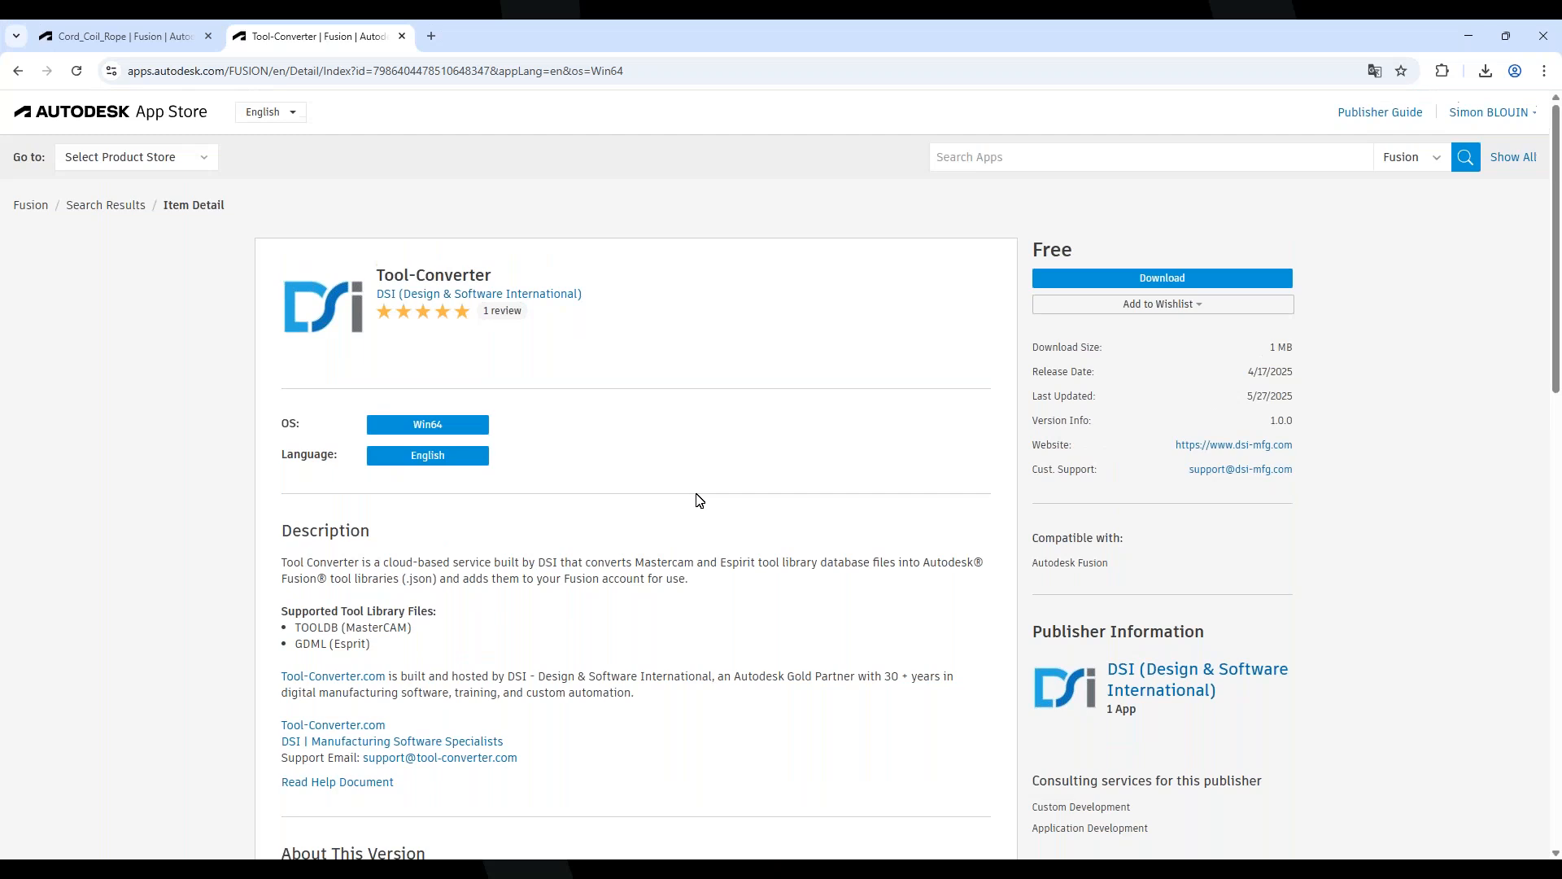
Minimise the browser, then in Fusion open the FRAISAGE tab's GÉRER dropdown
{"action": "left_click", "coordinate": [1470, 38]}
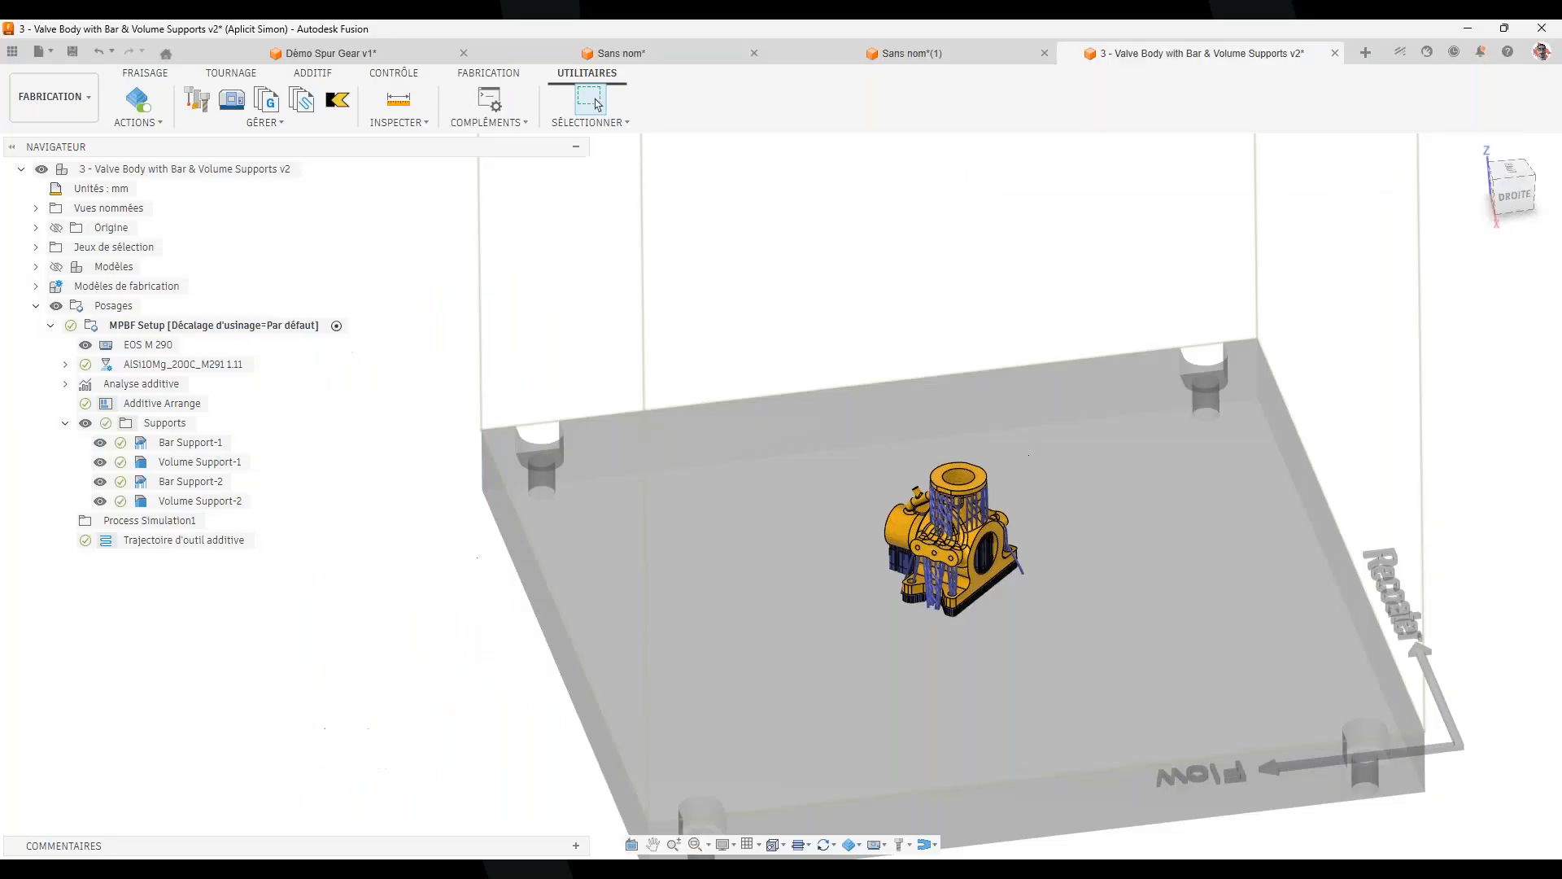
{"action": "mouse_move", "coordinate": [1125, 871]}
{"action": "left_click", "coordinate": [1209, 794]}
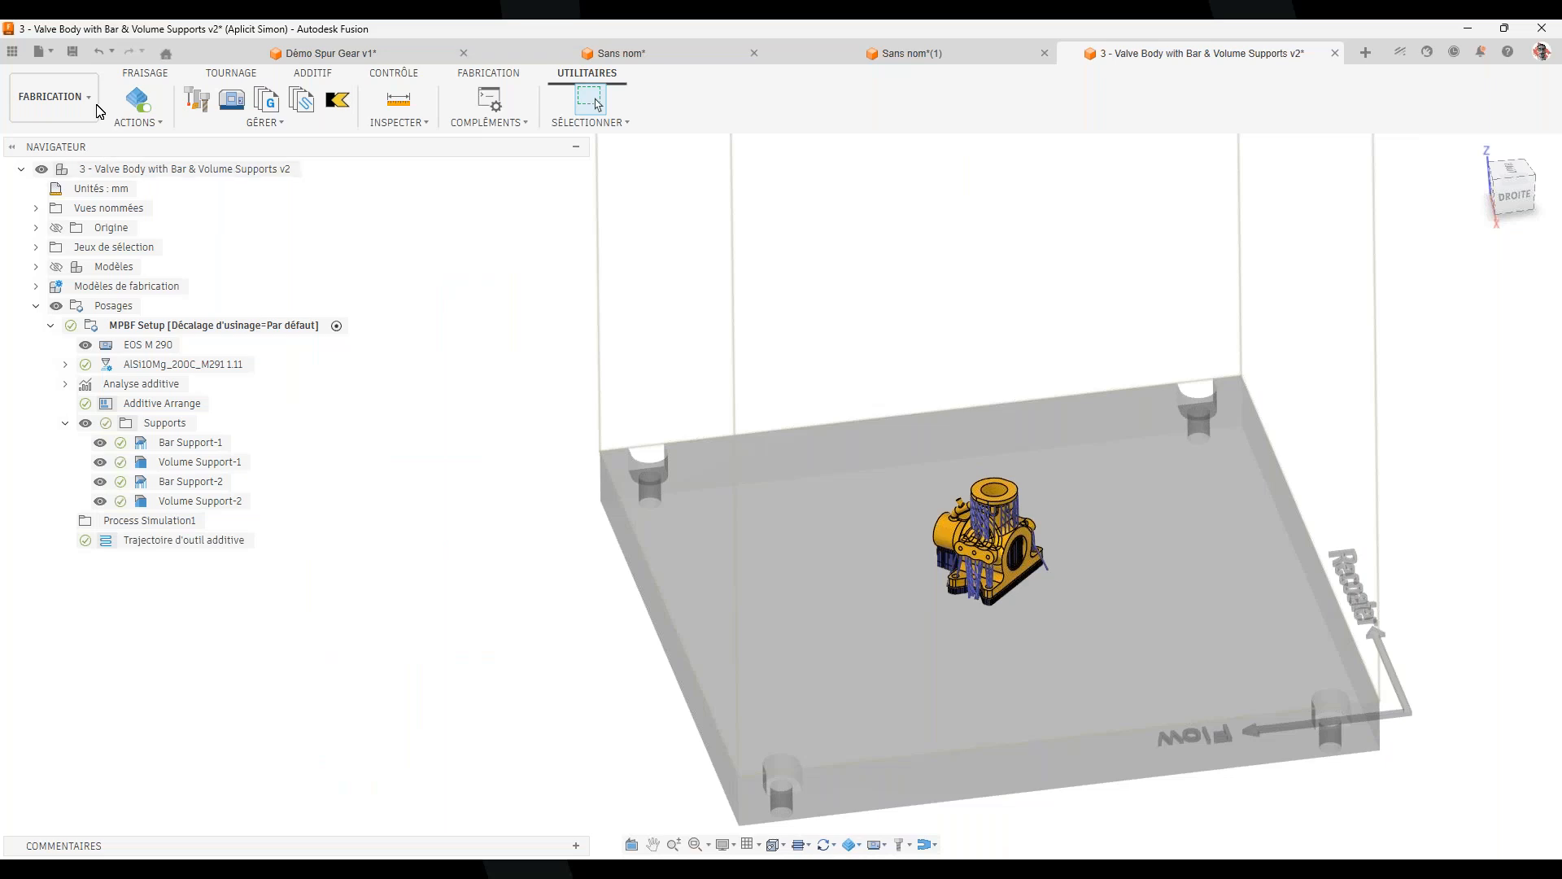
{"action": "left_click", "coordinate": [135, 77]}
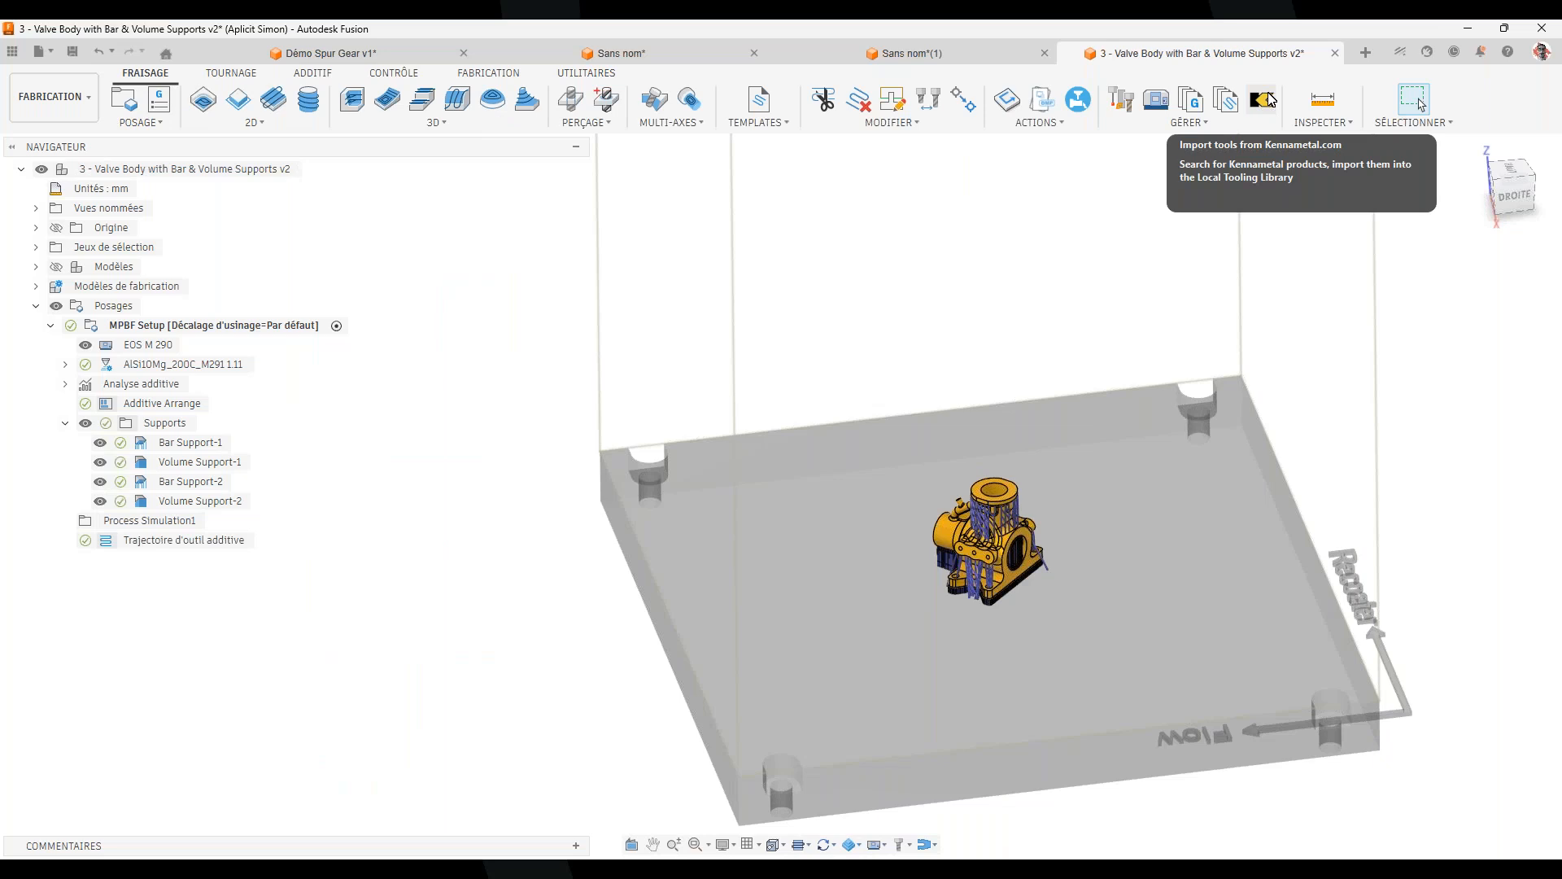
{"action": "left_click", "coordinate": [1202, 124]}
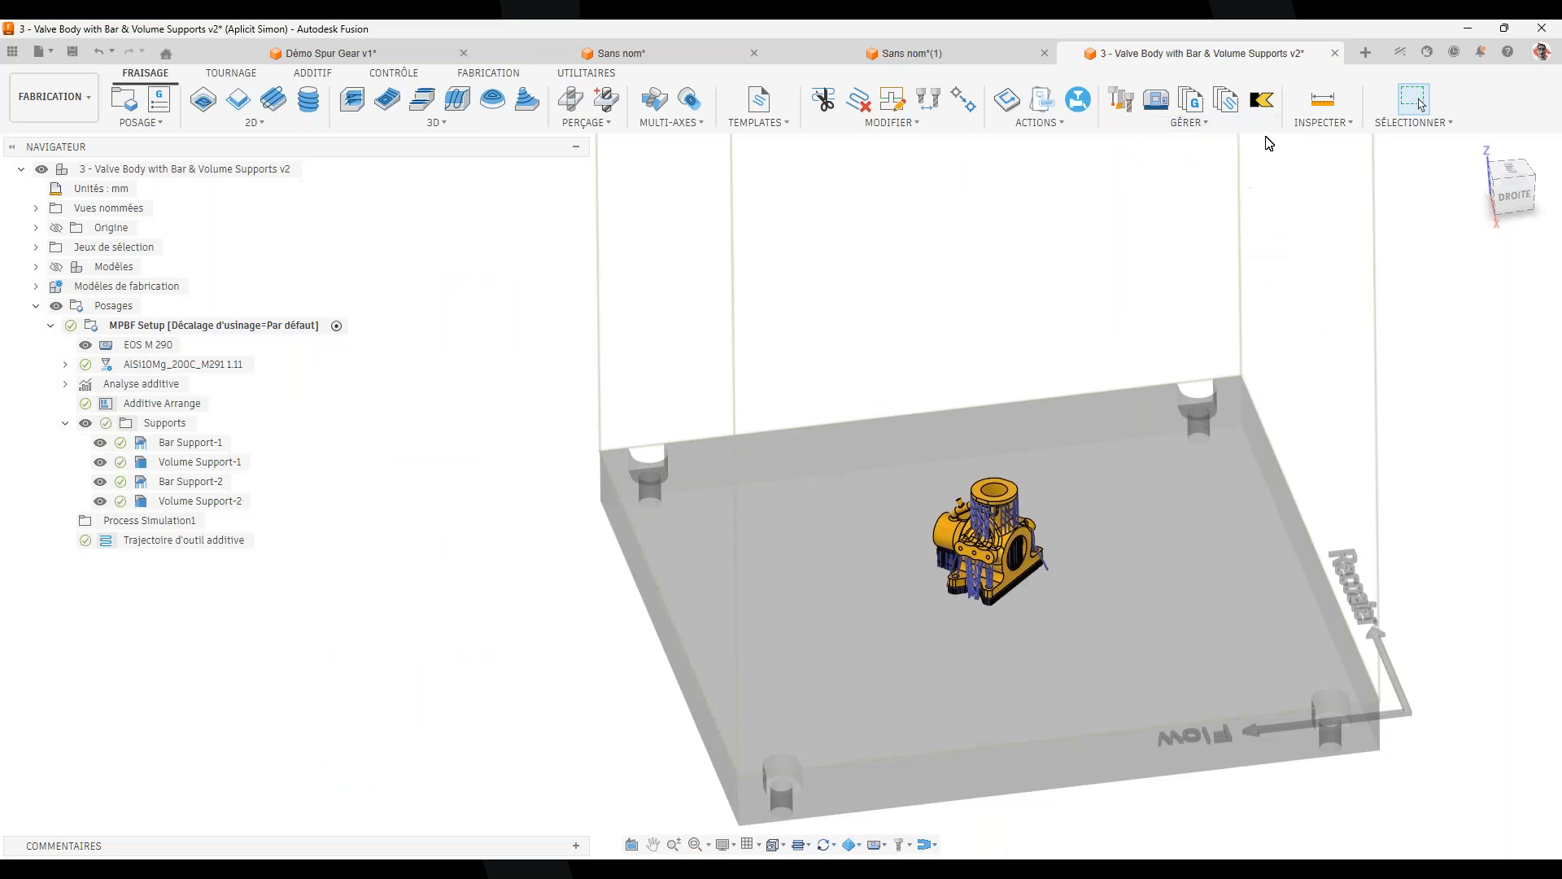
Open the Kennametal import panel and set its site preferences to France and French
{"action": "left_click", "coordinate": [1264, 100]}
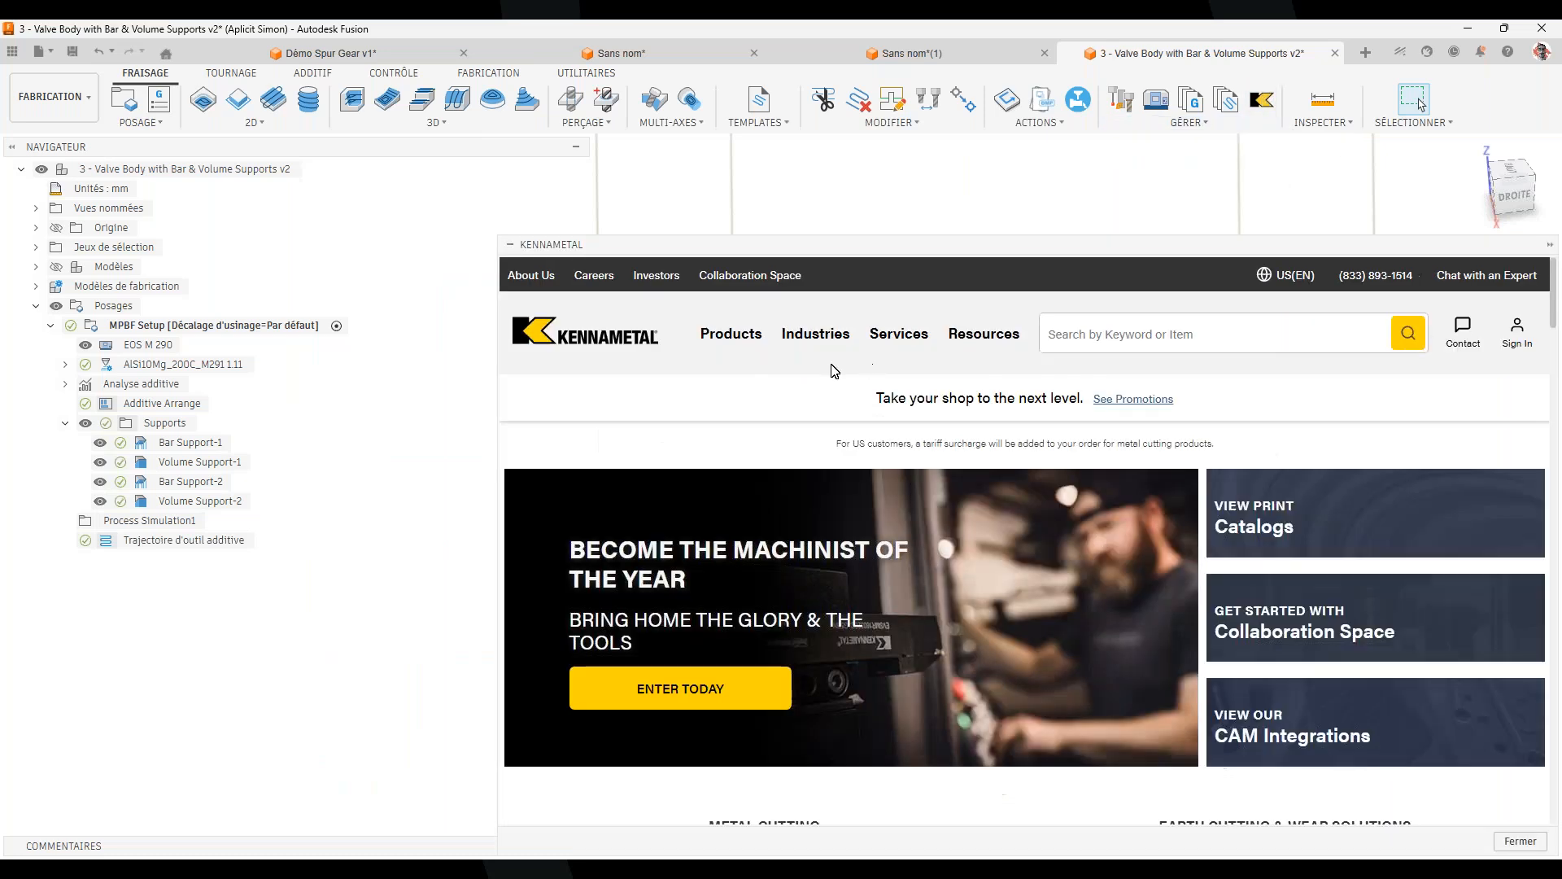
{"action": "left_click_drag", "start_coordinate": [891, 246], "coordinate": [686, 105]}
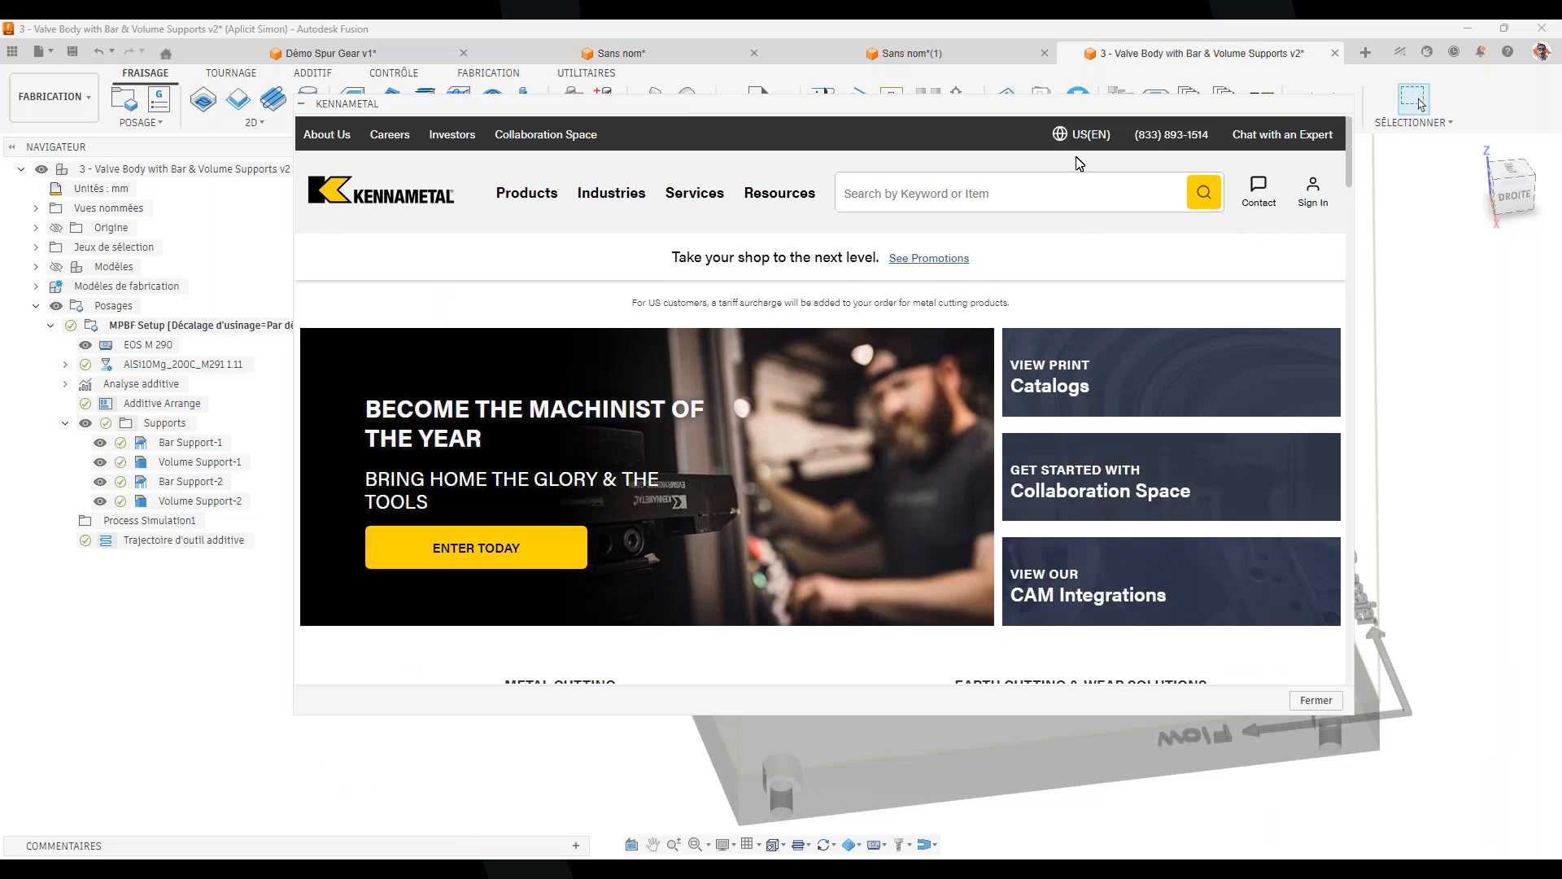
{"action": "left_click", "coordinate": [1082, 135]}
{"action": "left_click", "coordinate": [689, 256]}
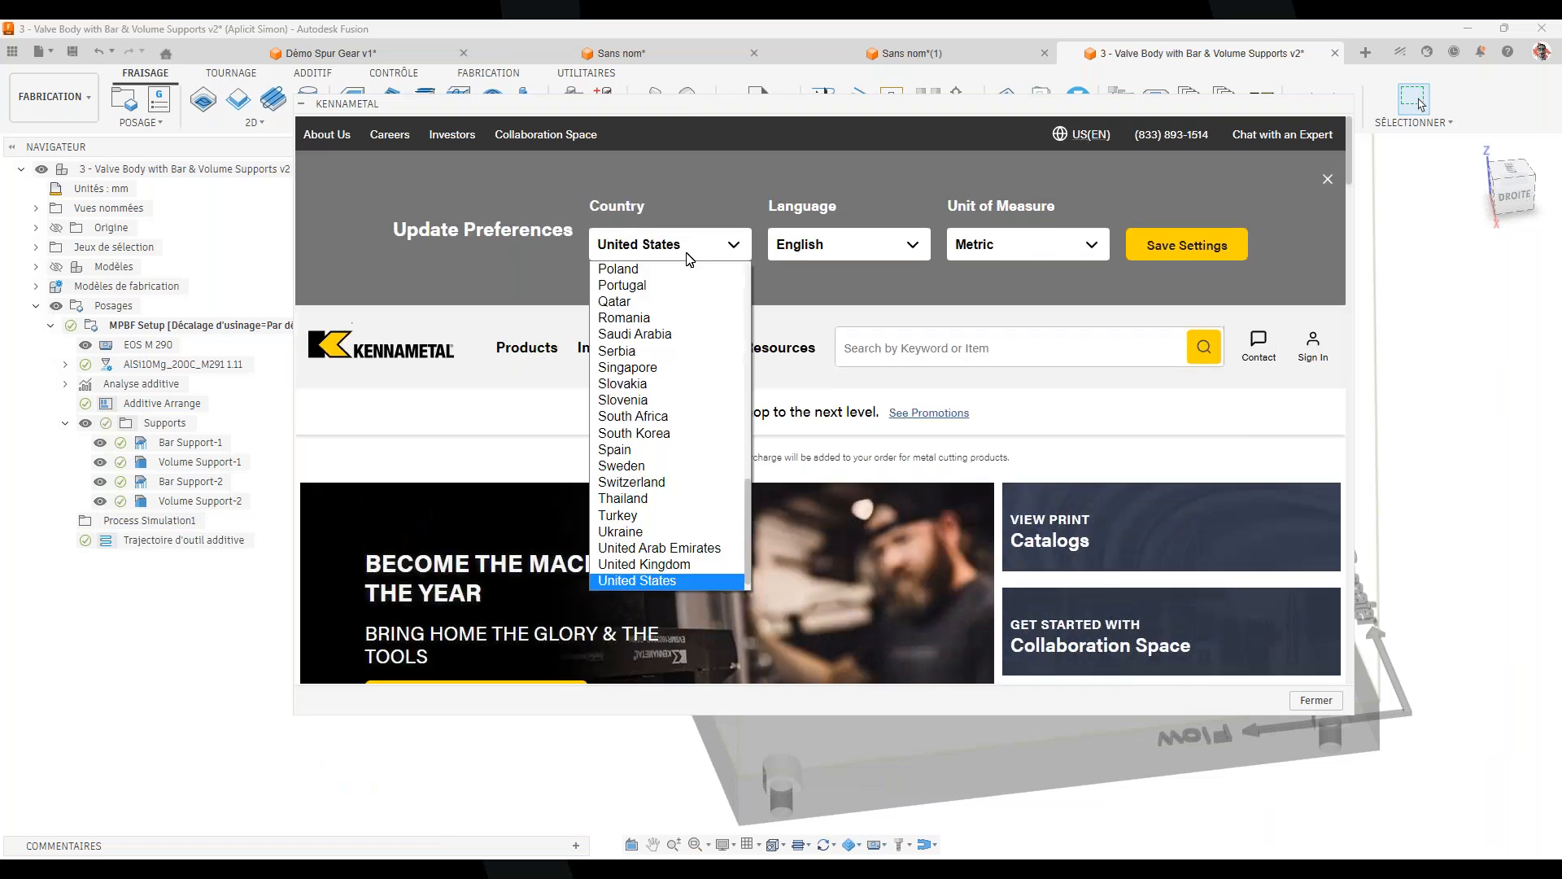
{"action": "scroll", "coordinate": [681, 378], "scroll_direction": "up", "scroll_amount": 10}
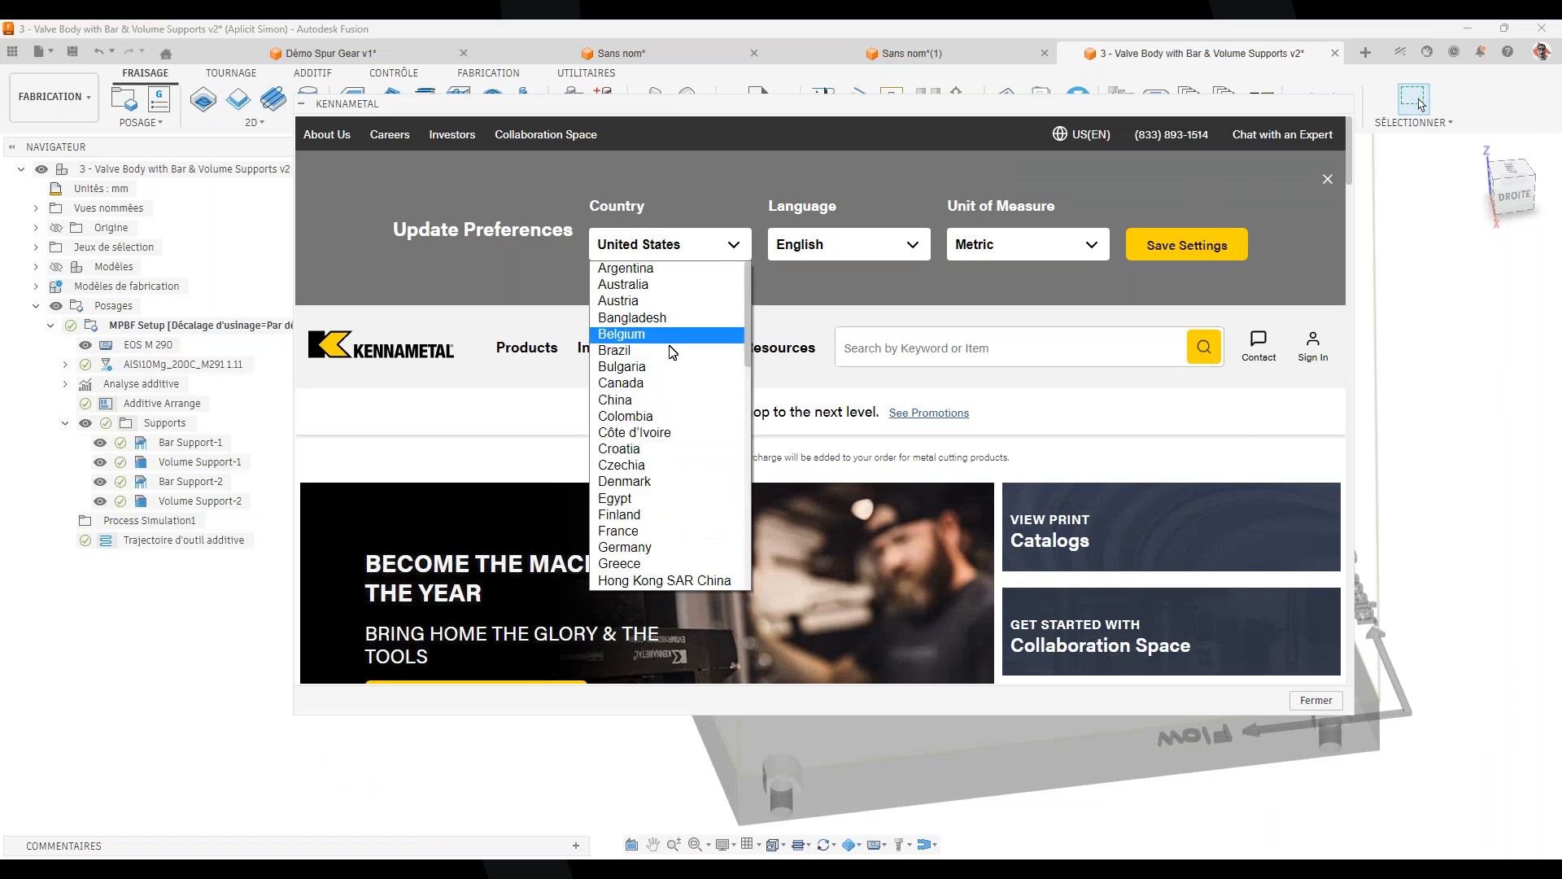
{"action": "left_click", "coordinate": [682, 530]}
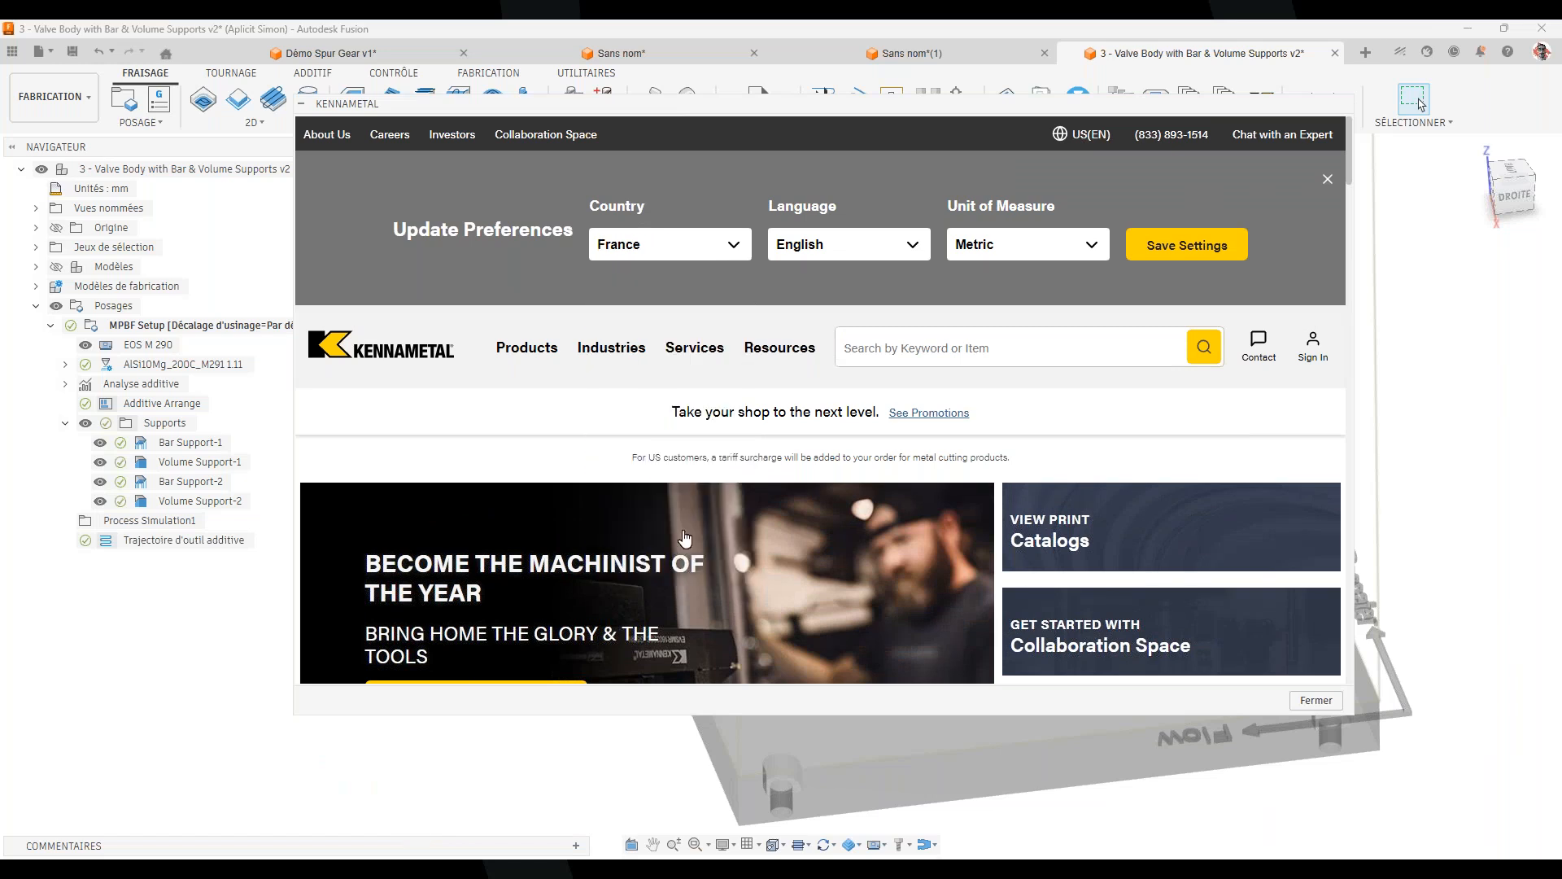
{"action": "left_click", "coordinate": [868, 259]}
{"action": "left_click", "coordinate": [870, 286]}
{"action": "left_click", "coordinate": [1181, 246]}
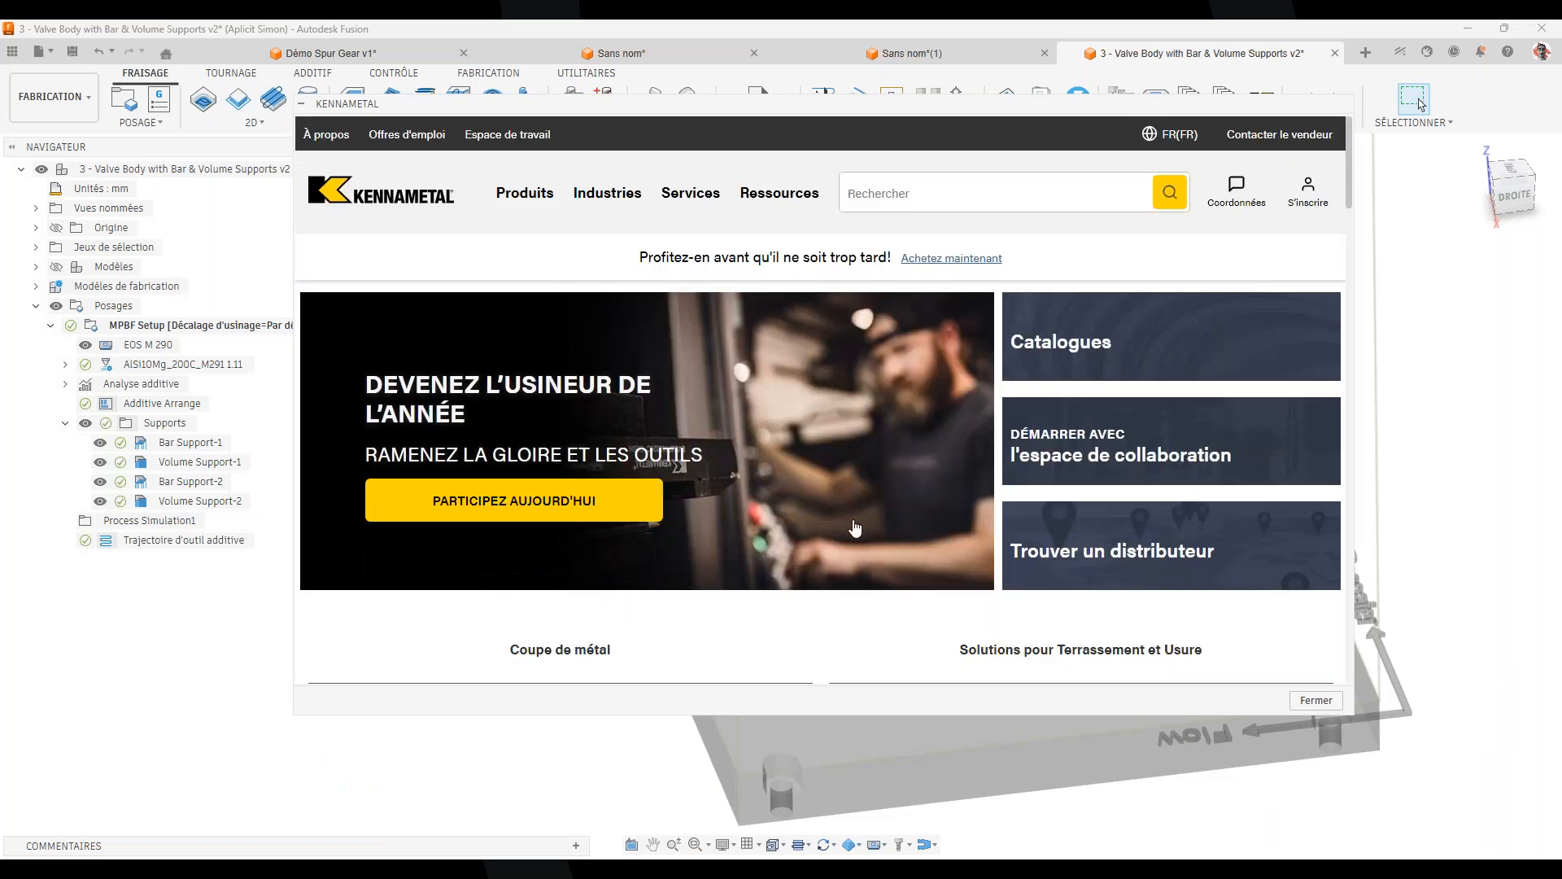
Browse the catalogue through Fraises en carbure monobloc and HARVI Solid Carbide End Mills to HARVI I TE
{"action": "scroll", "coordinate": [847, 527], "scroll_direction": "down", "scroll_amount": 1}
{"action": "scroll", "coordinate": [847, 527], "scroll_direction": "down", "scroll_amount": 5}
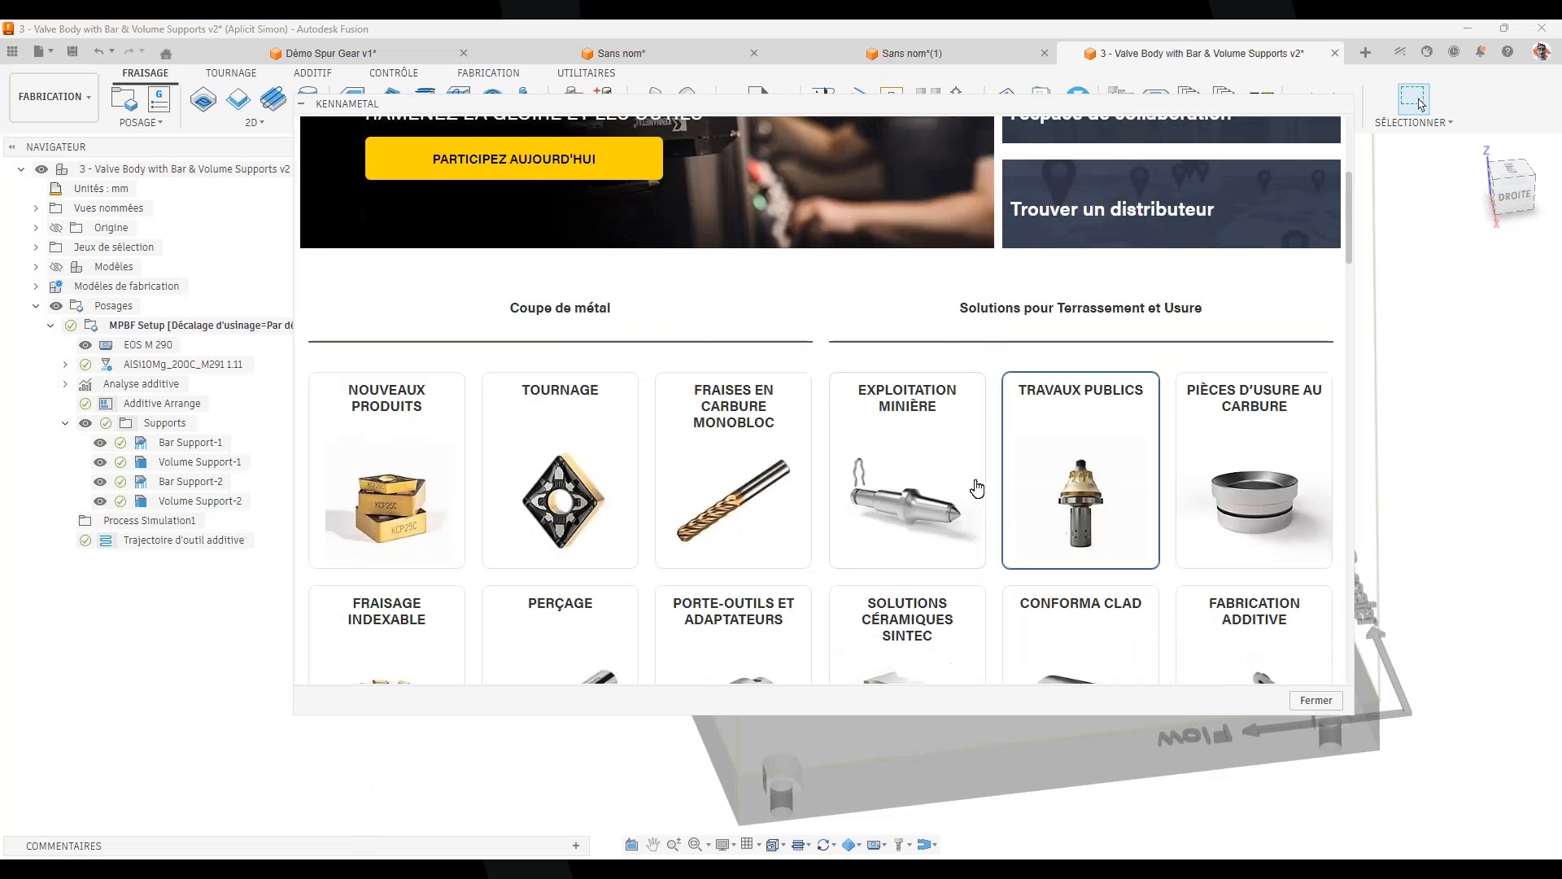
{"action": "left_click", "coordinate": [733, 486]}
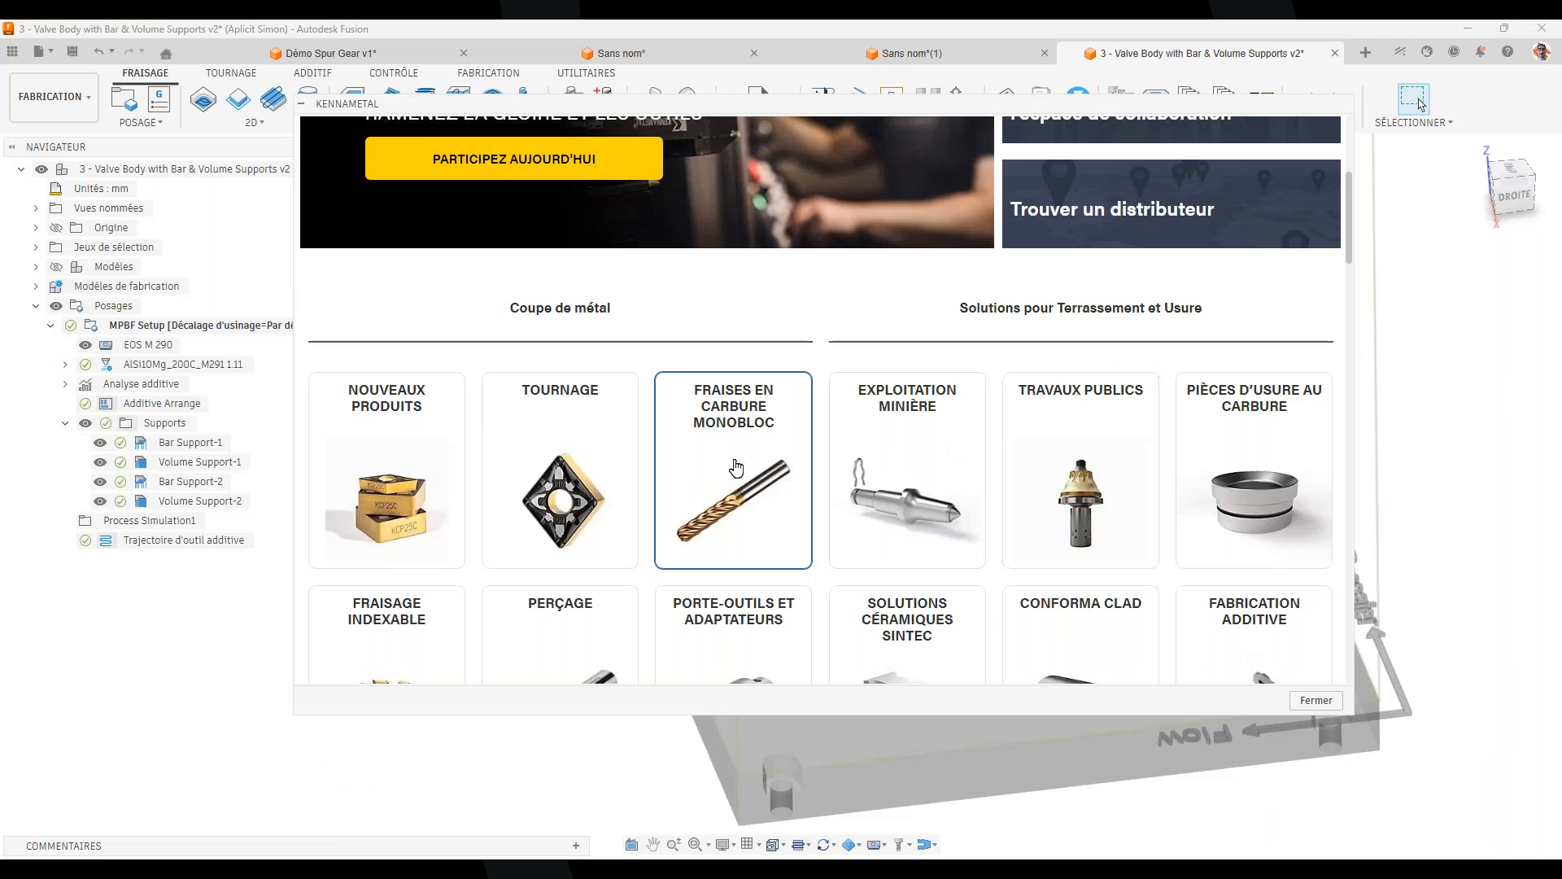
{"action": "scroll", "coordinate": [778, 541], "scroll_direction": "down", "scroll_amount": 1}
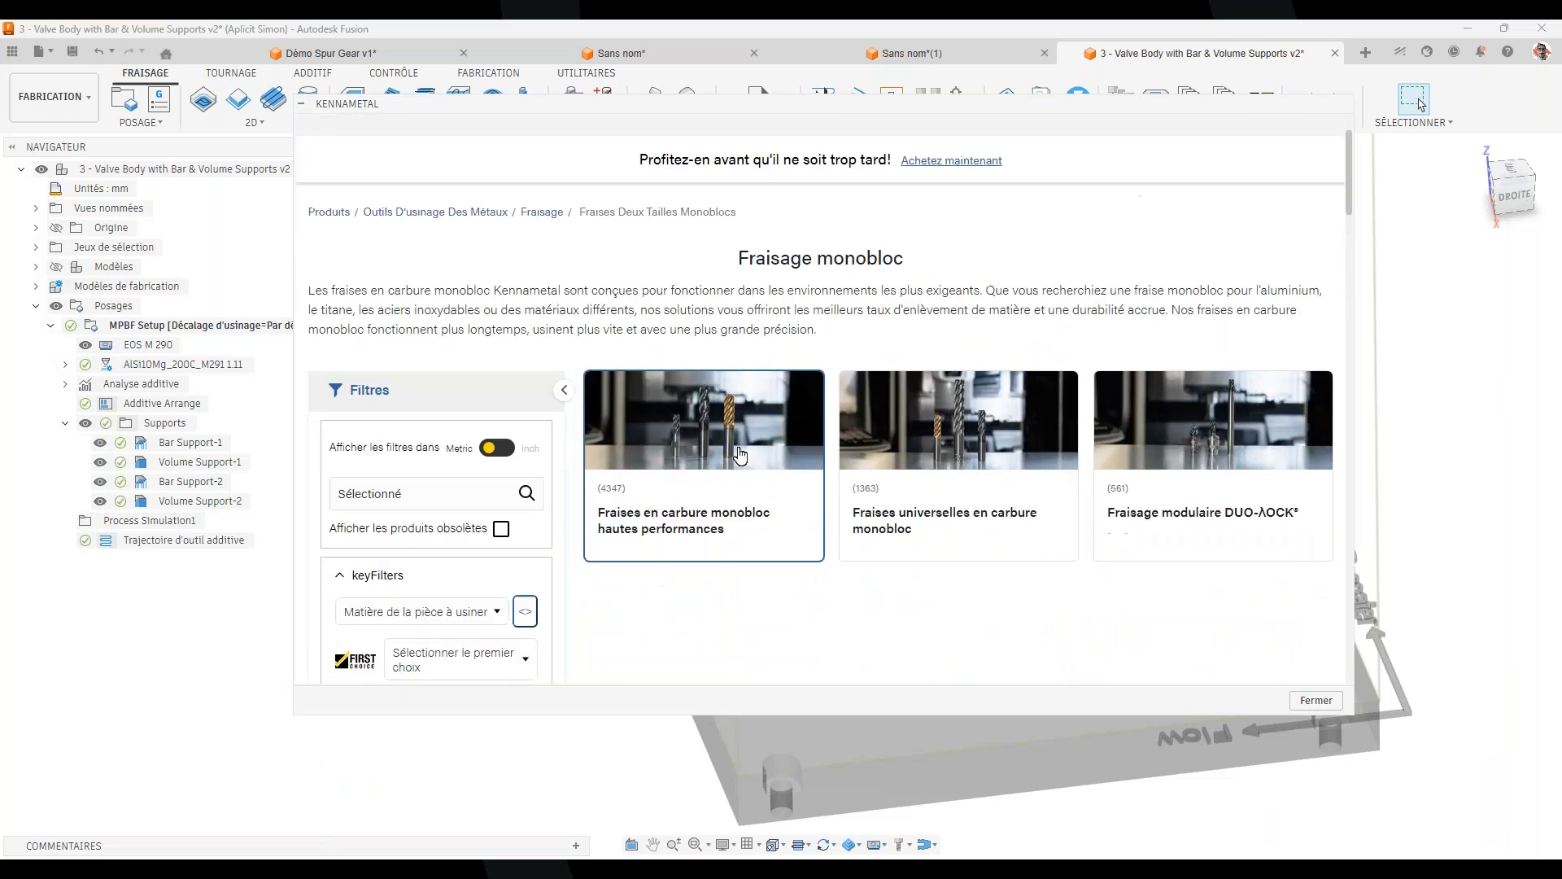
{"action": "left_click", "coordinate": [733, 426]}
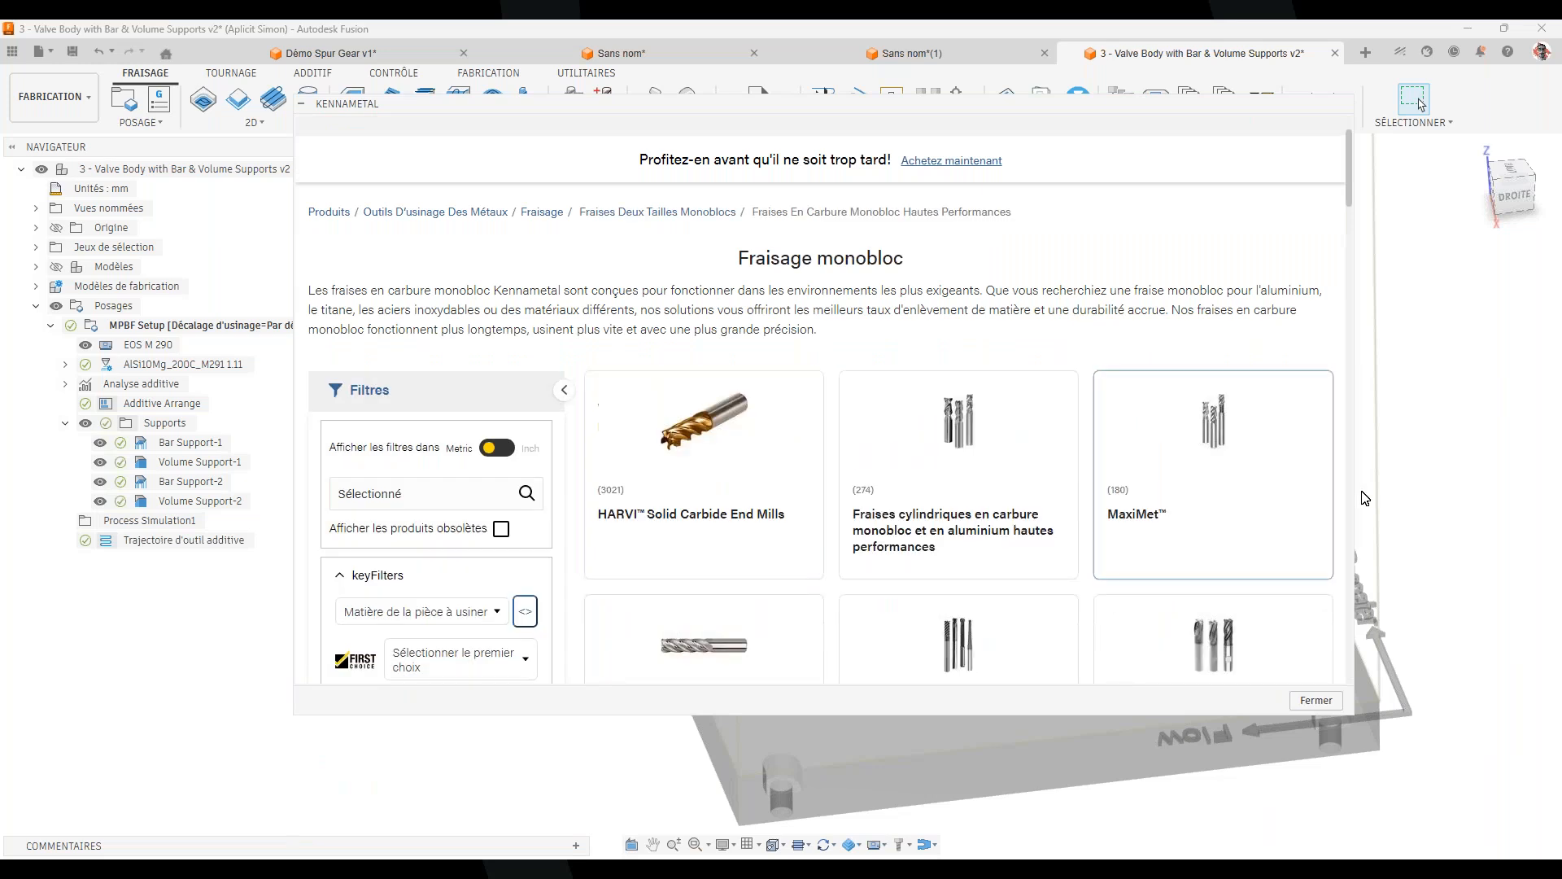
{"action": "left_click_drag", "start_coordinate": [1363, 499], "coordinate": [1472, 488]}
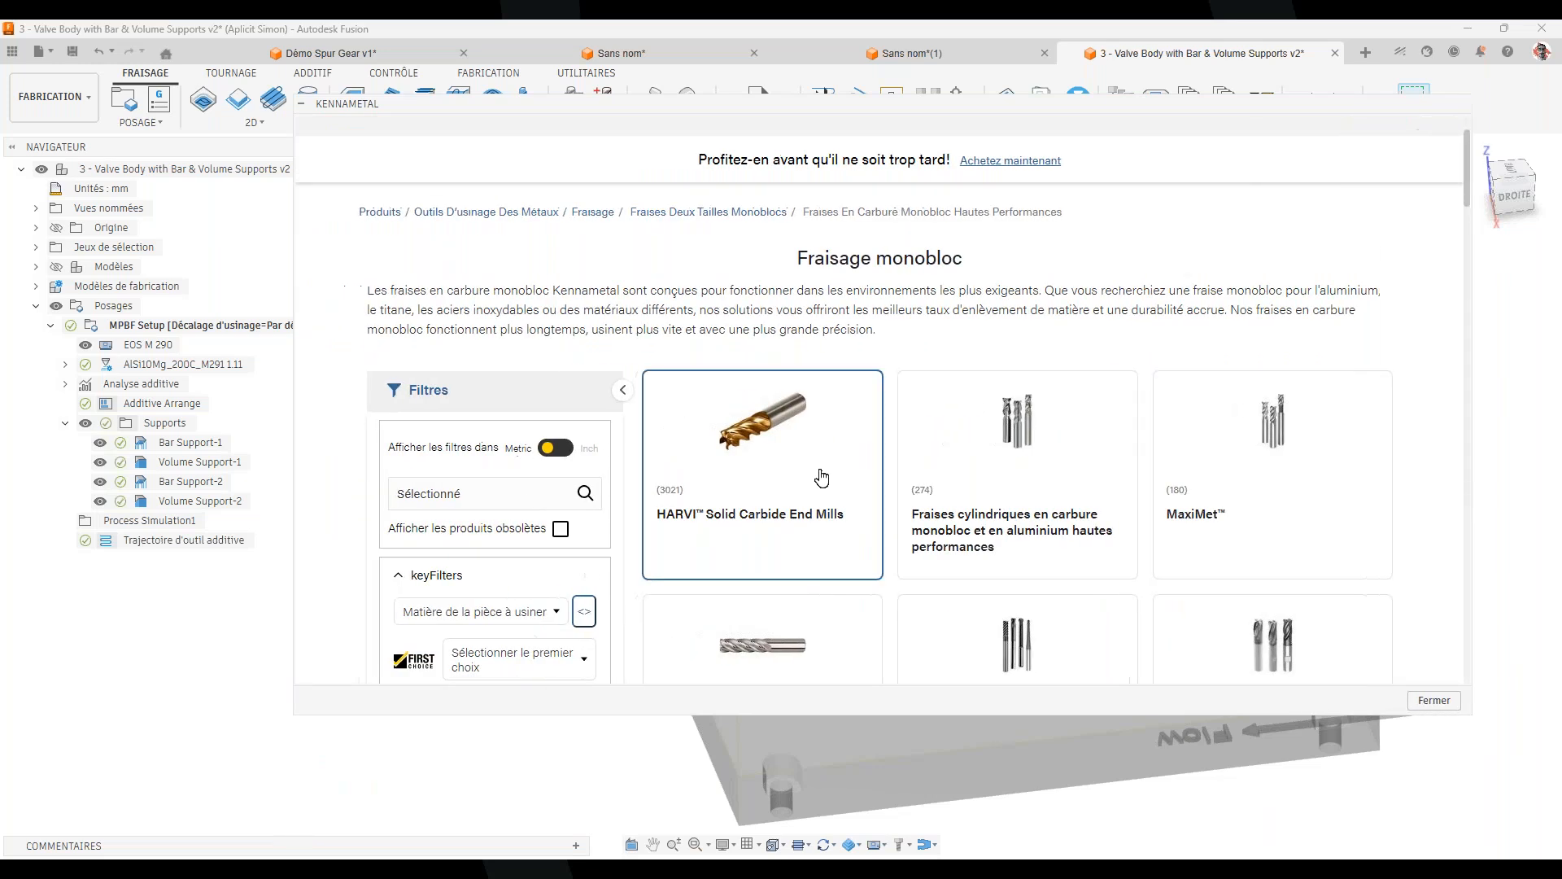
{"action": "scroll", "coordinate": [941, 522], "scroll_direction": "down", "scroll_amount": 1}
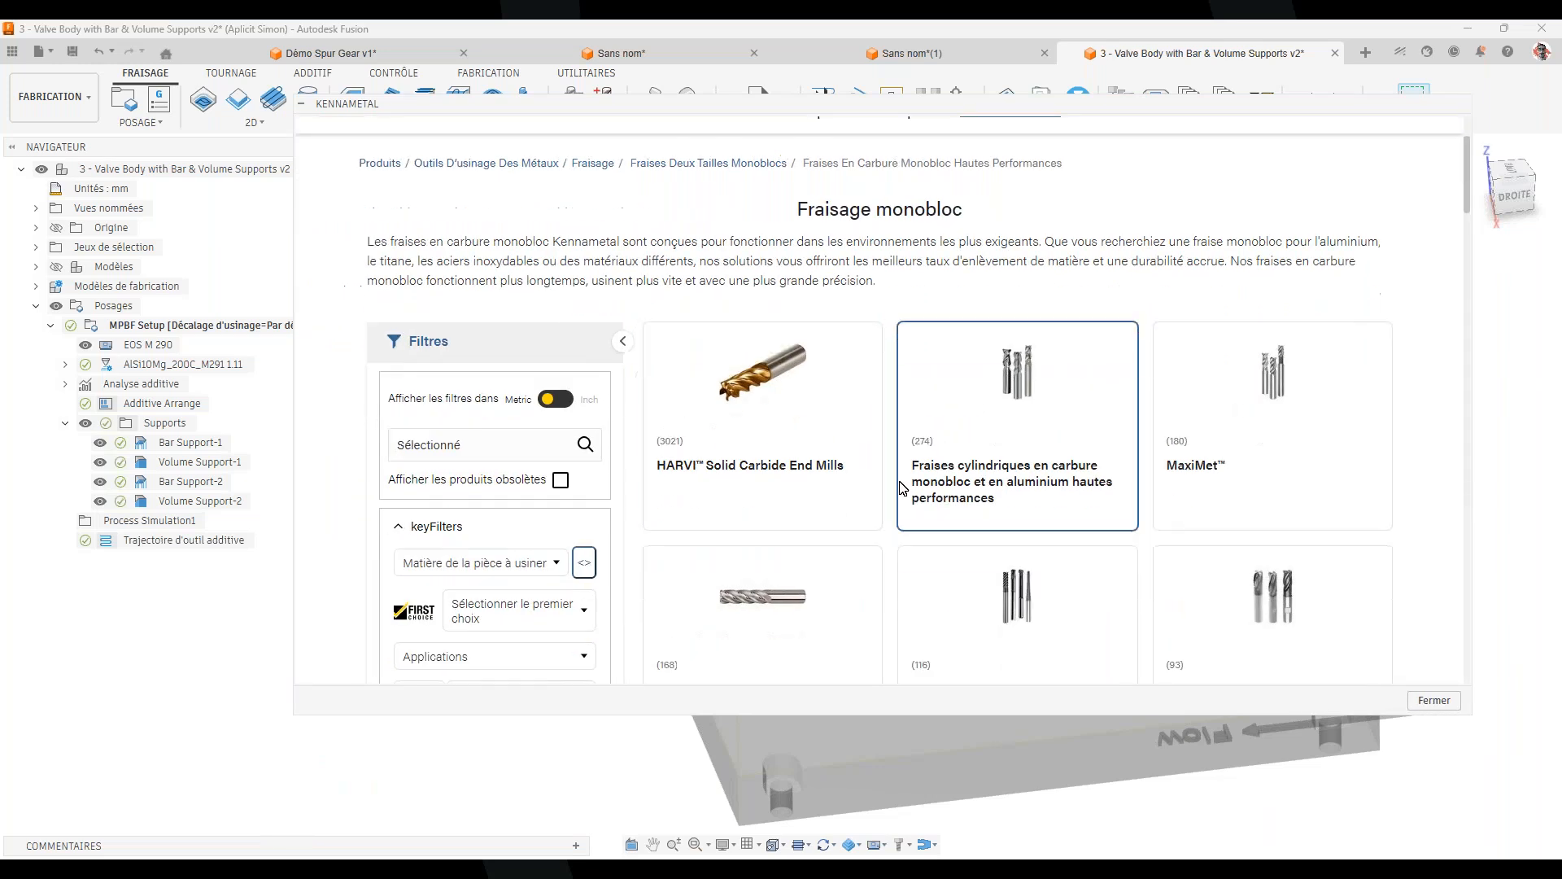
{"action": "left_click", "coordinate": [765, 403]}
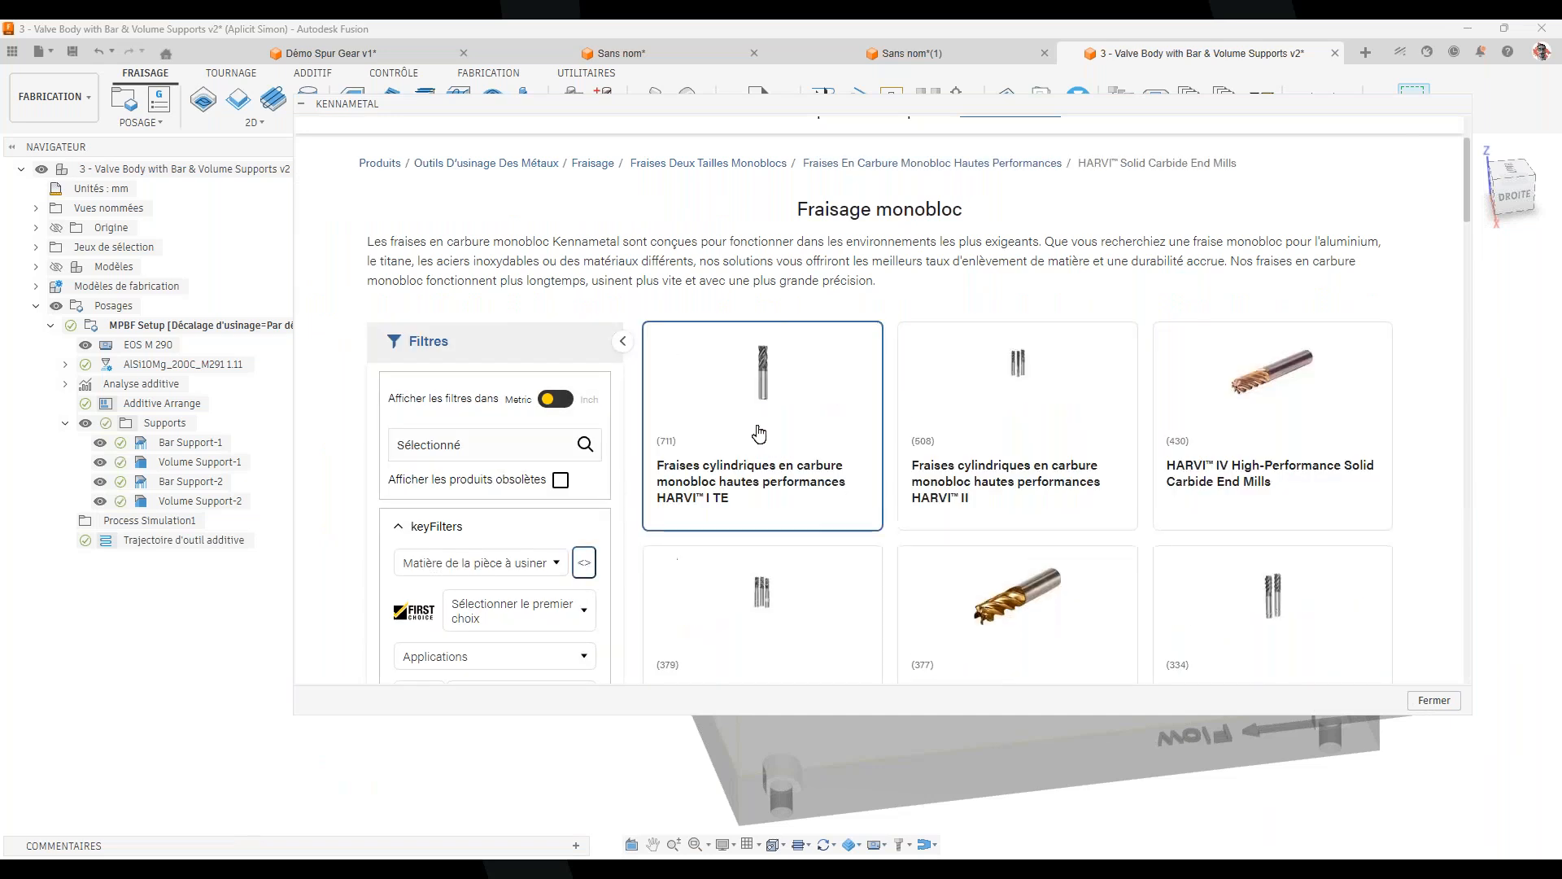
{"action": "left_click", "coordinate": [771, 409]}
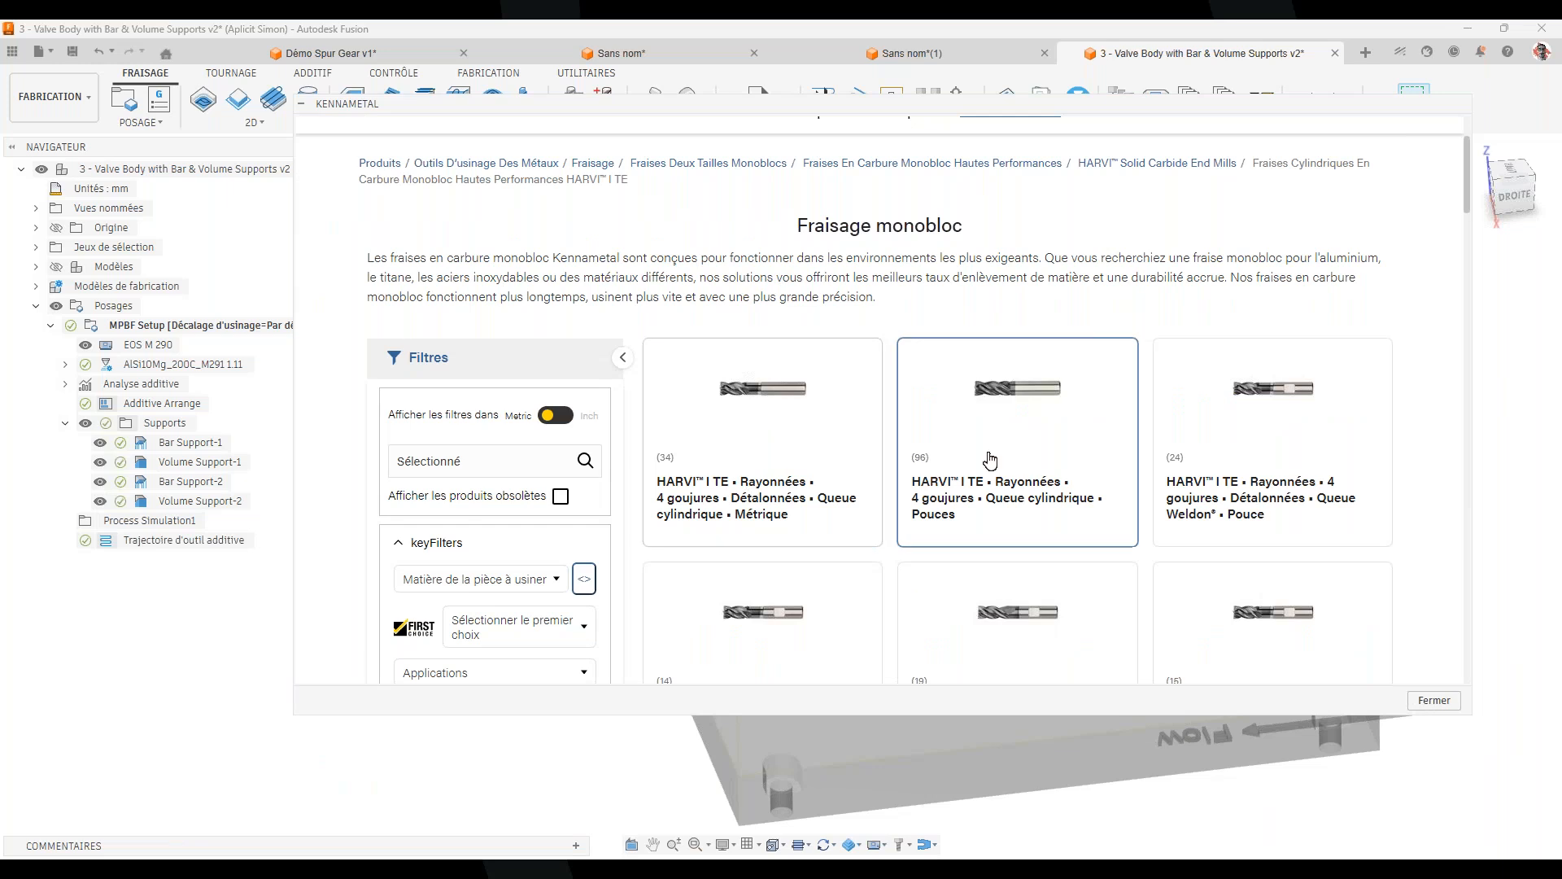
Open the metric 4-flute HARVI I TE listing and reach end mill 6676240 (H1TE4RA1000N015HAR200M)
{"action": "left_click", "coordinate": [754, 449]}
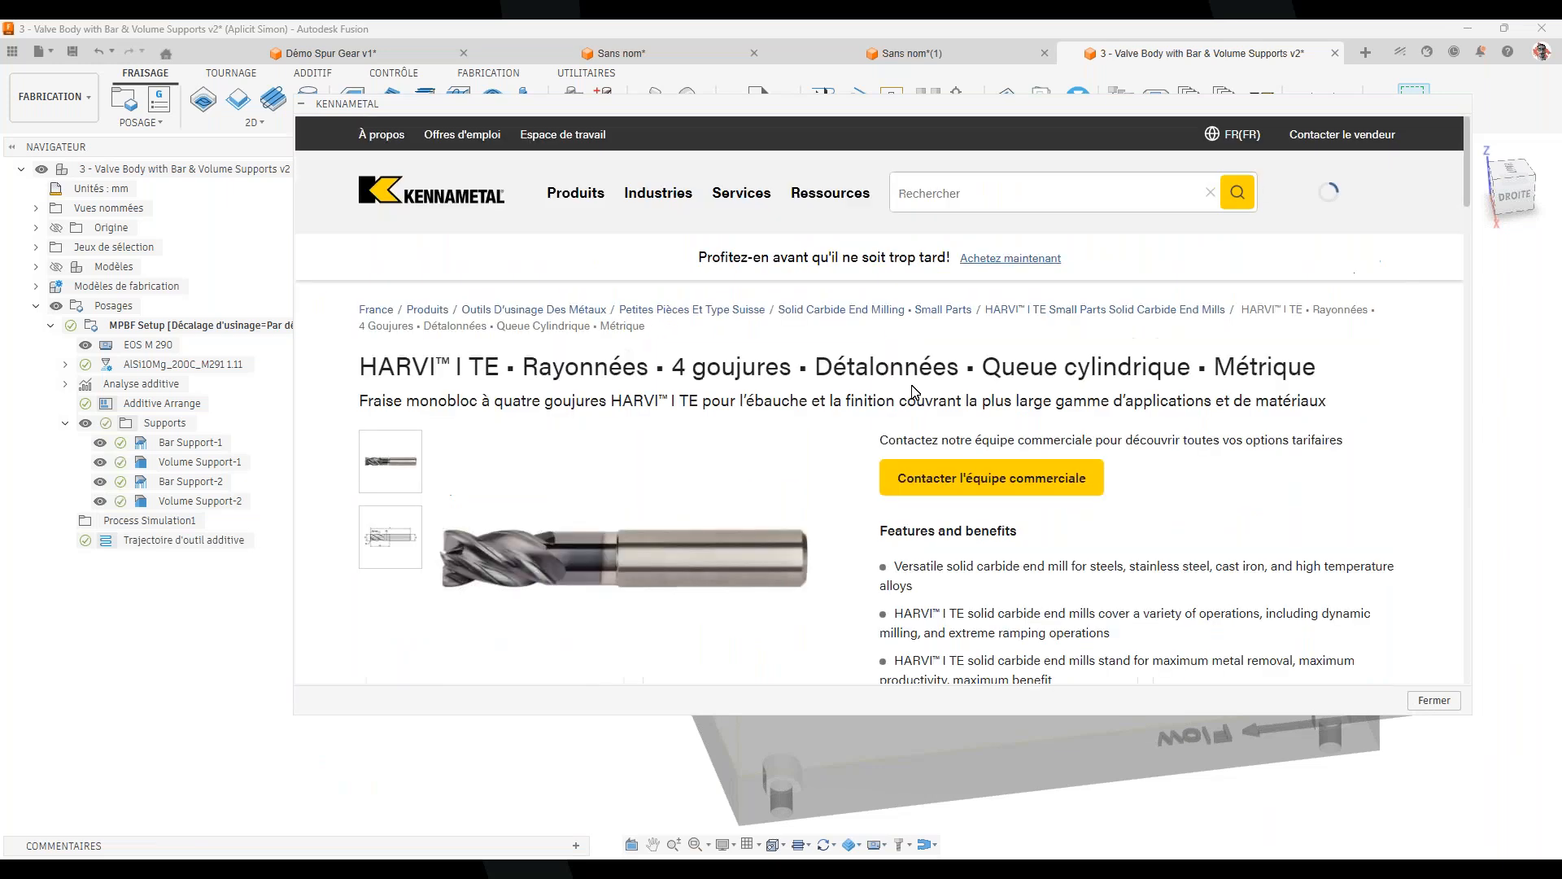
{"action": "scroll", "coordinate": [894, 549], "scroll_direction": "down", "scroll_amount": 2}
{"action": "scroll", "coordinate": [886, 529], "scroll_direction": "down", "scroll_amount": 3}
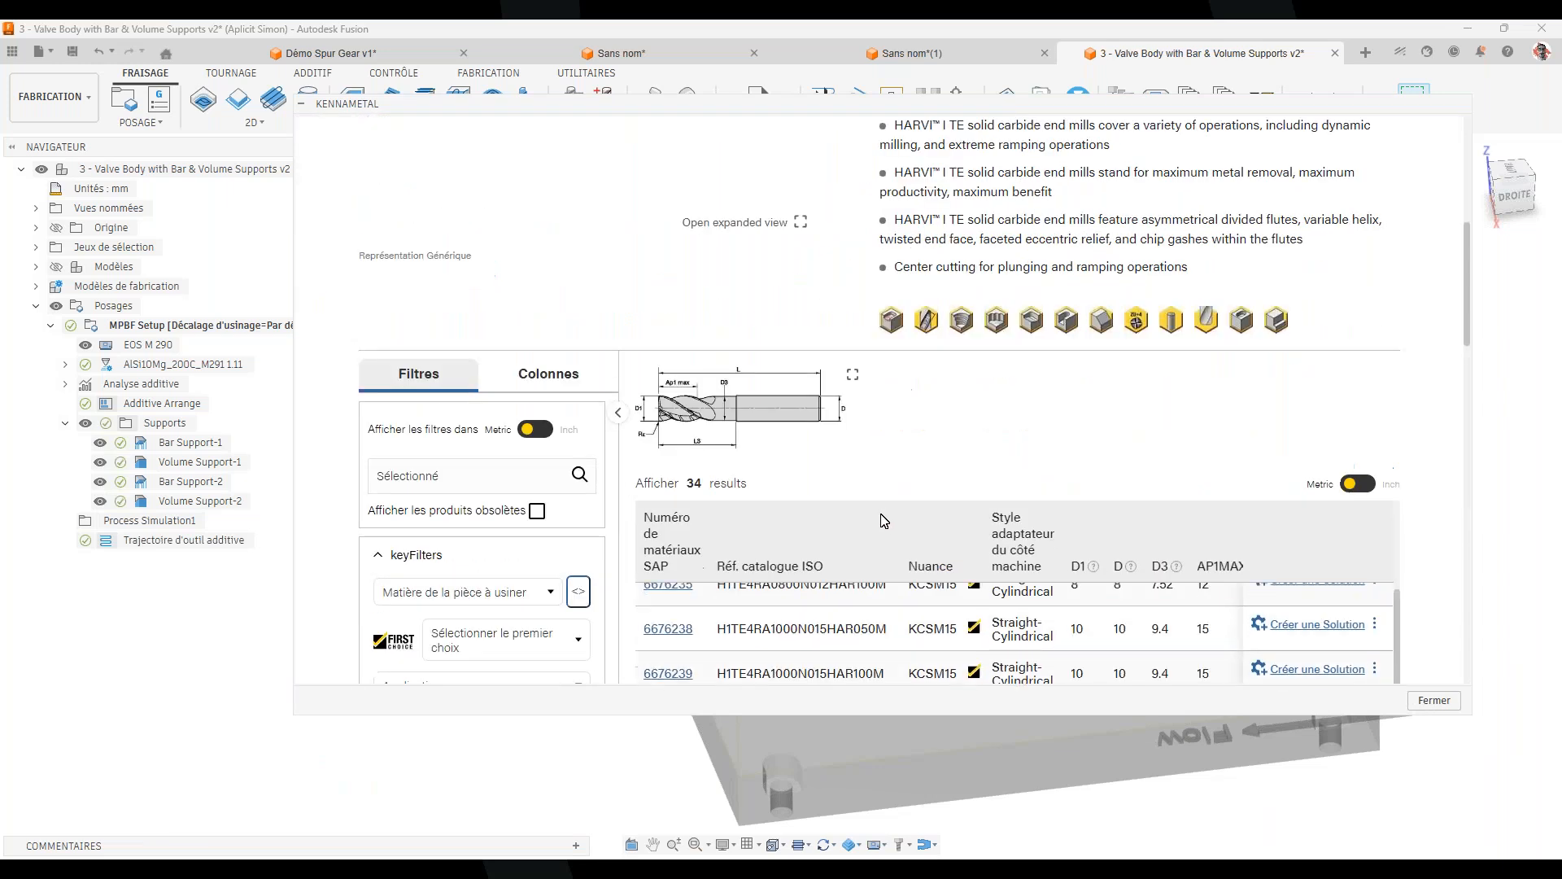
{"action": "scroll", "coordinate": [1115, 324], "scroll_direction": "down", "scroll_amount": 1}
{"action": "scroll", "coordinate": [1188, 260], "scroll_direction": "down", "scroll_amount": 3}
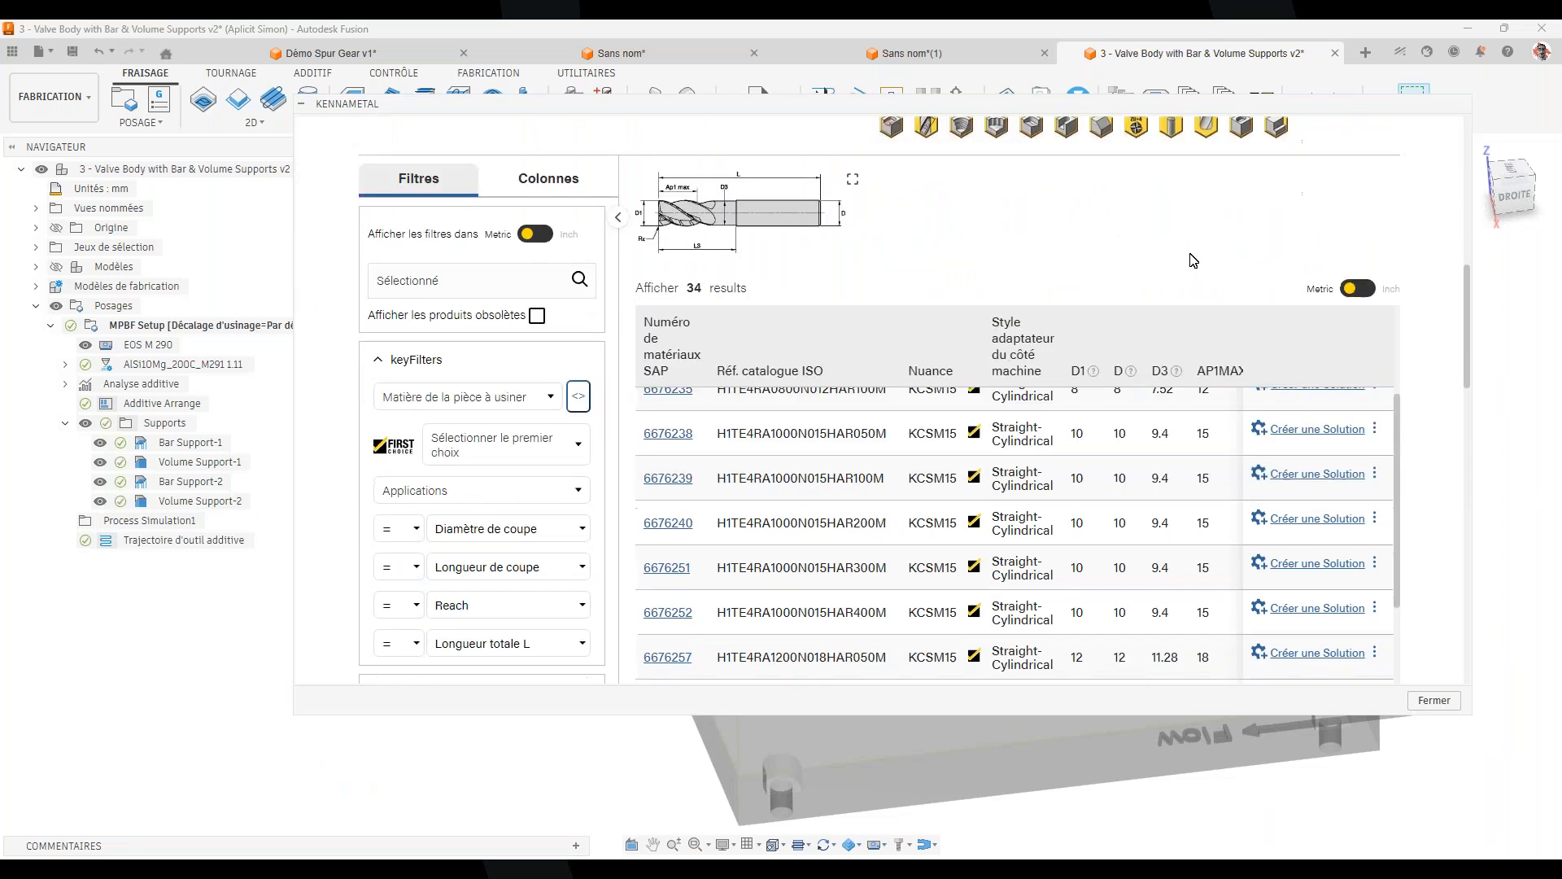
{"action": "scroll", "coordinate": [846, 462], "scroll_direction": "up", "scroll_amount": 2}
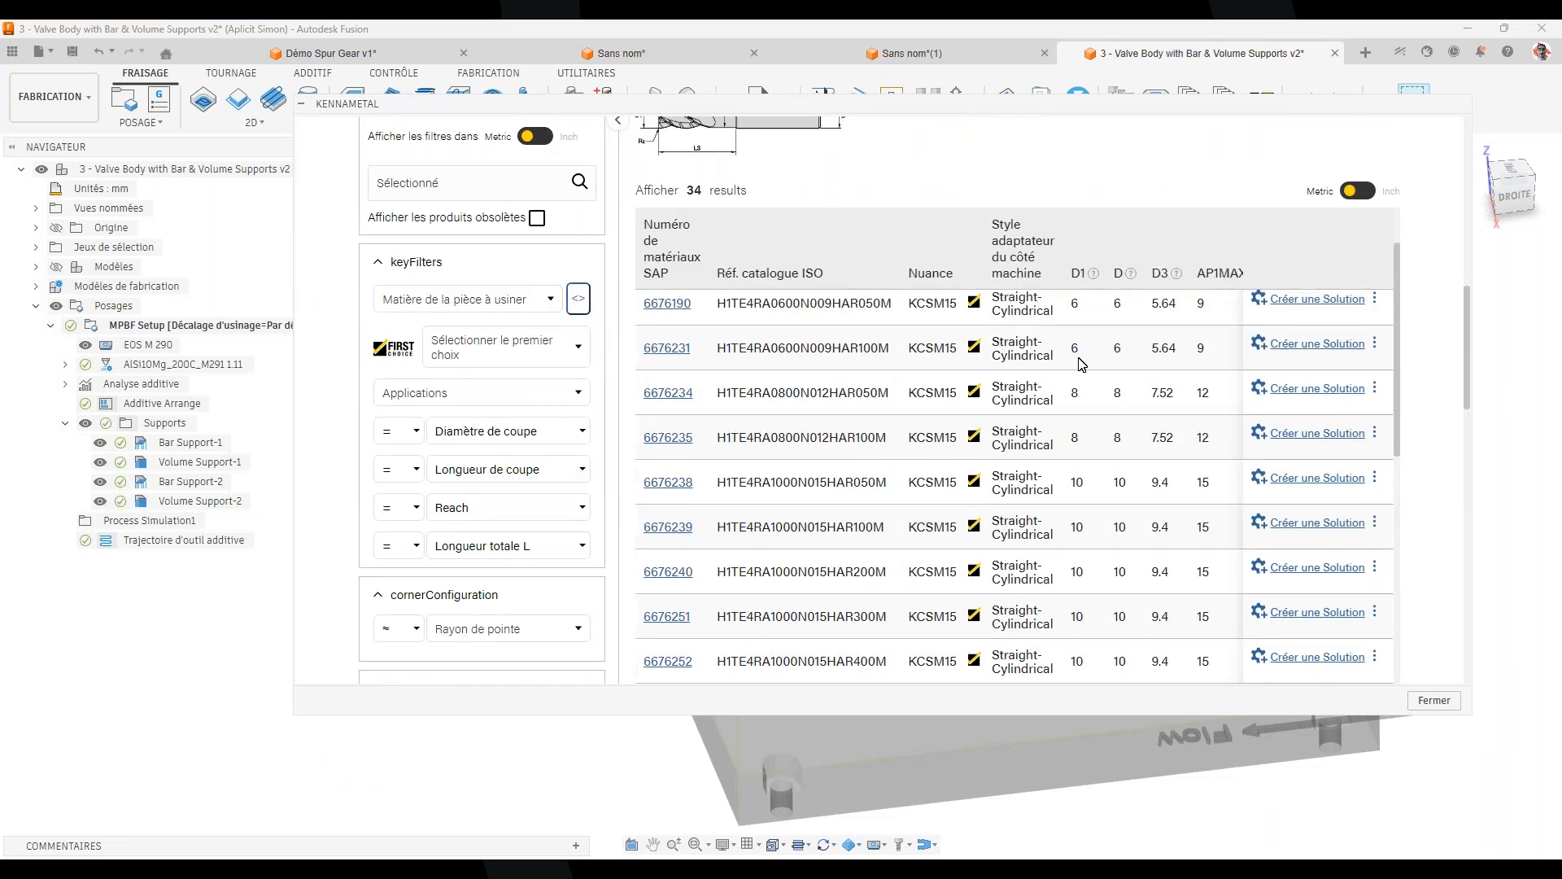
{"action": "scroll", "coordinate": [1070, 325], "scroll_direction": "up", "scroll_amount": 2}
{"action": "scroll", "coordinate": [695, 323], "scroll_direction": "up", "scroll_amount": 2}
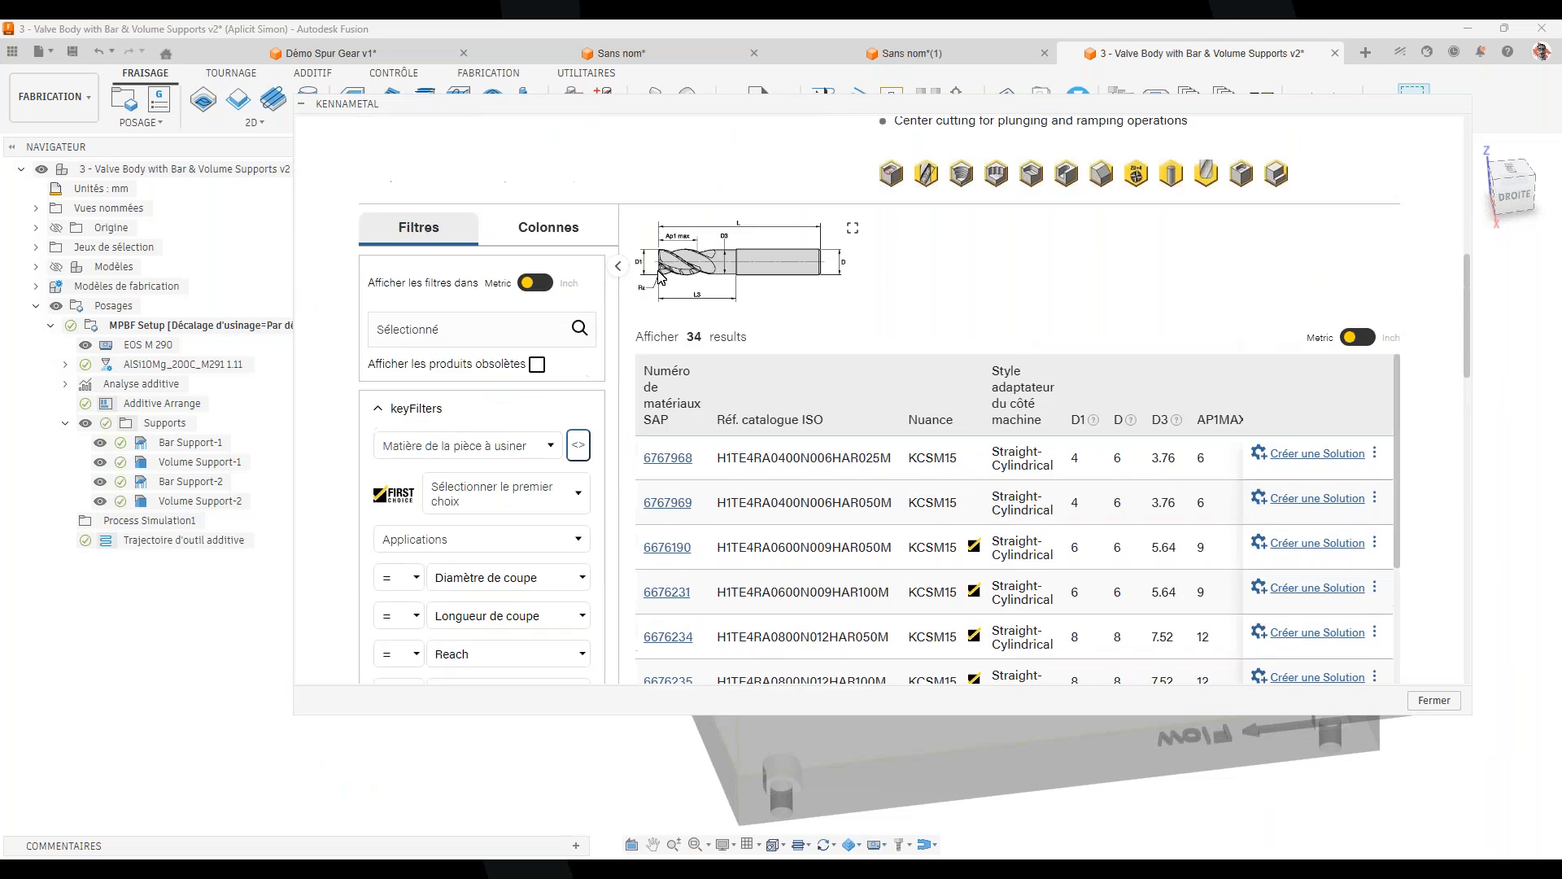
{"action": "scroll", "coordinate": [1168, 254], "scroll_direction": "down", "scroll_amount": 2}
{"action": "scroll", "coordinate": [933, 562], "scroll_direction": "down", "scroll_amount": 2}
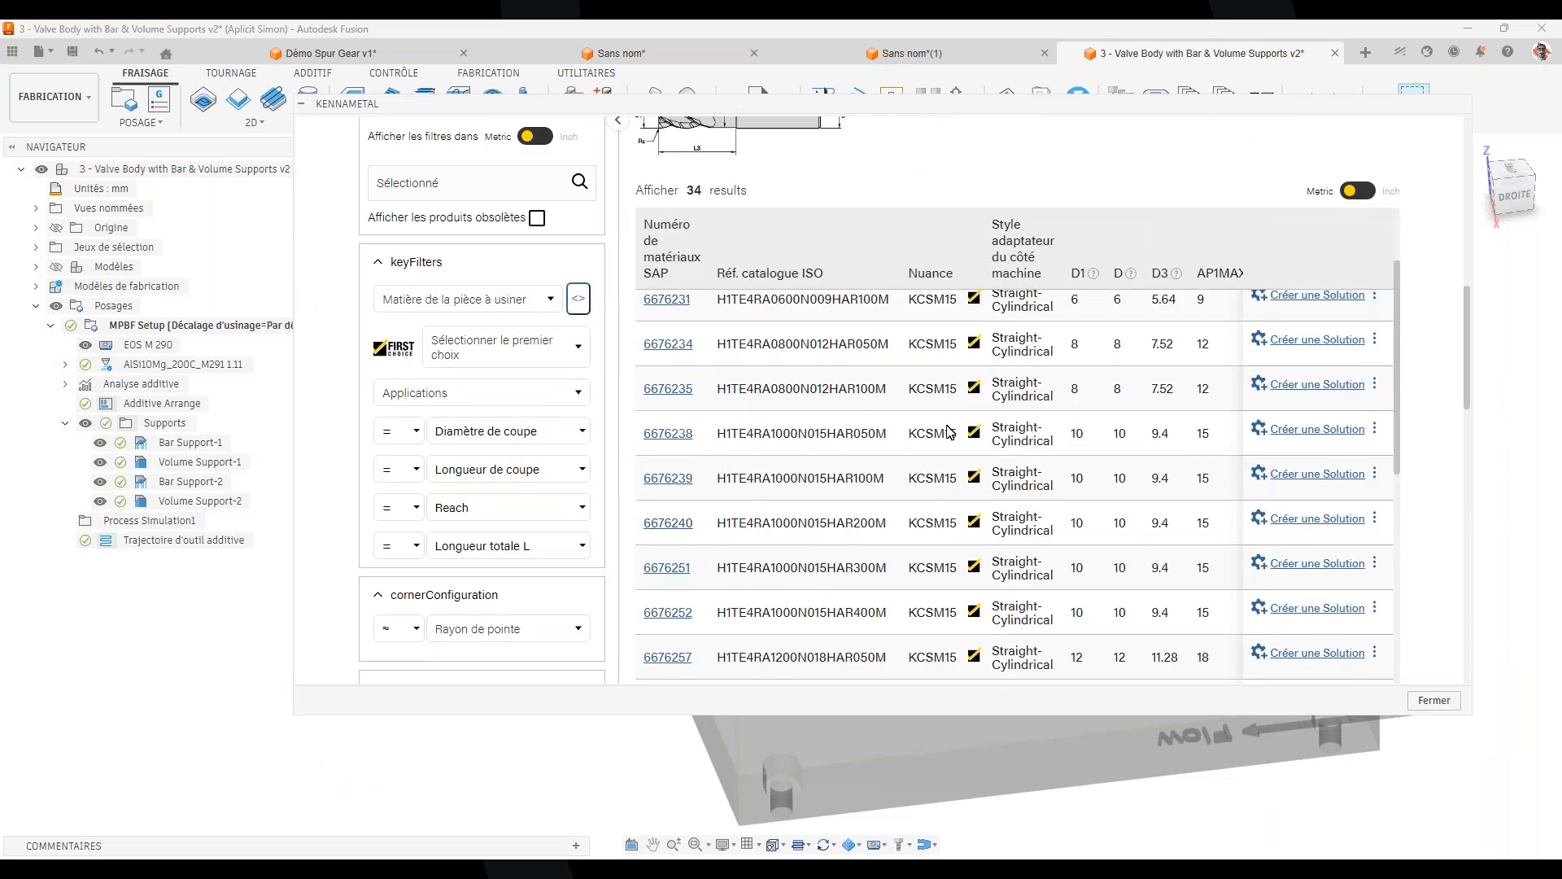
{"action": "scroll", "coordinate": [907, 511], "scroll_direction": "down", "scroll_amount": 1}
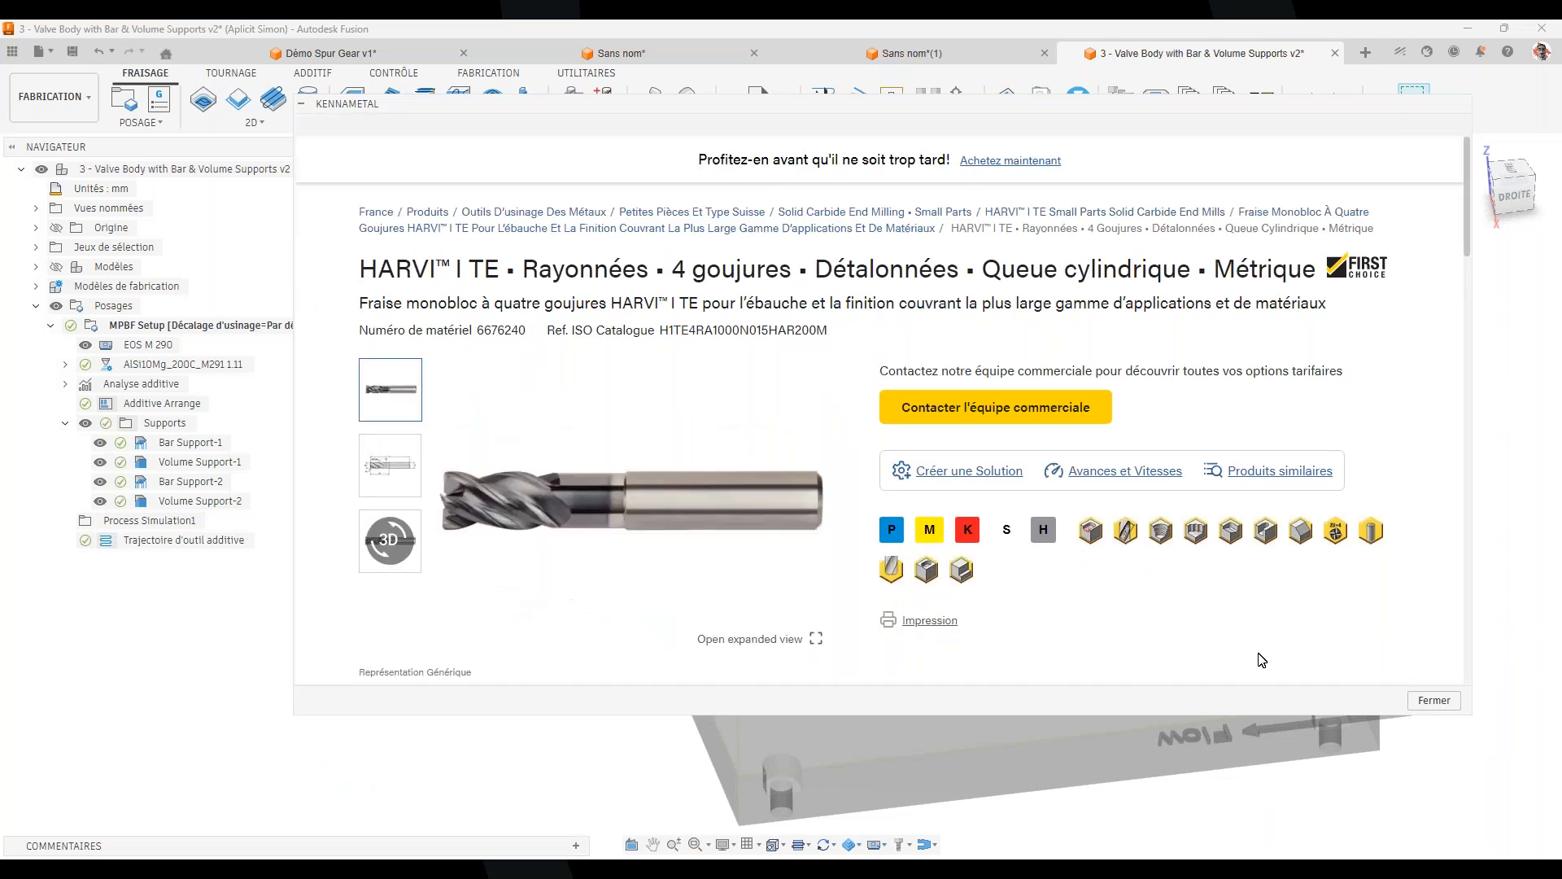
Create a Kennametal solution from the H1TE4RA1000N015HAR200M end mill and review it
{"action": "left_click", "coordinate": [968, 473]}
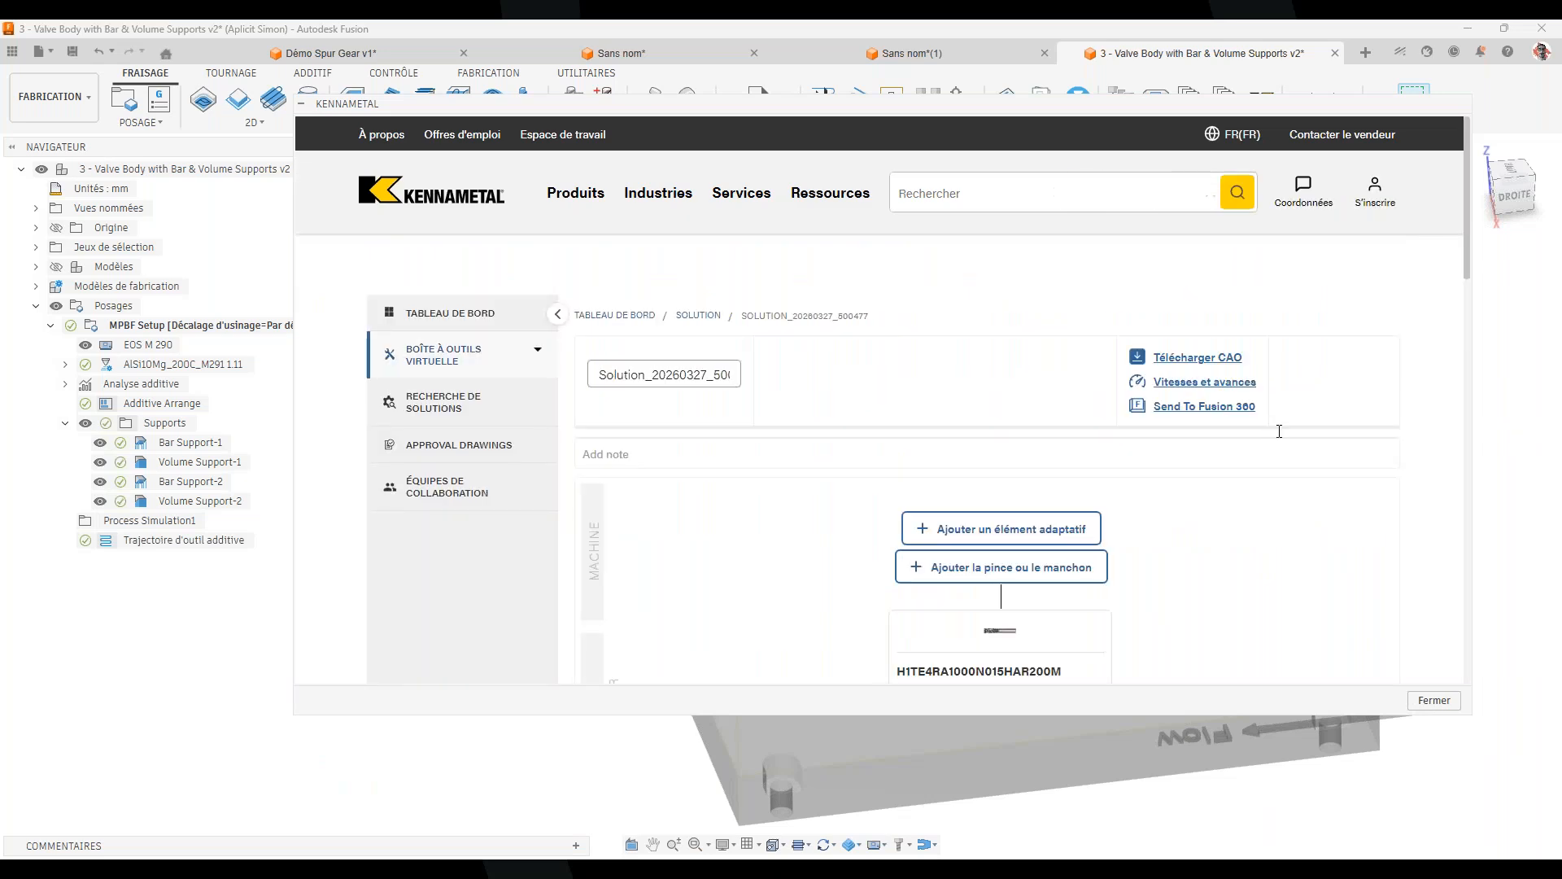
{"action": "scroll", "coordinate": [1279, 455], "scroll_direction": "down", "scroll_amount": 2}
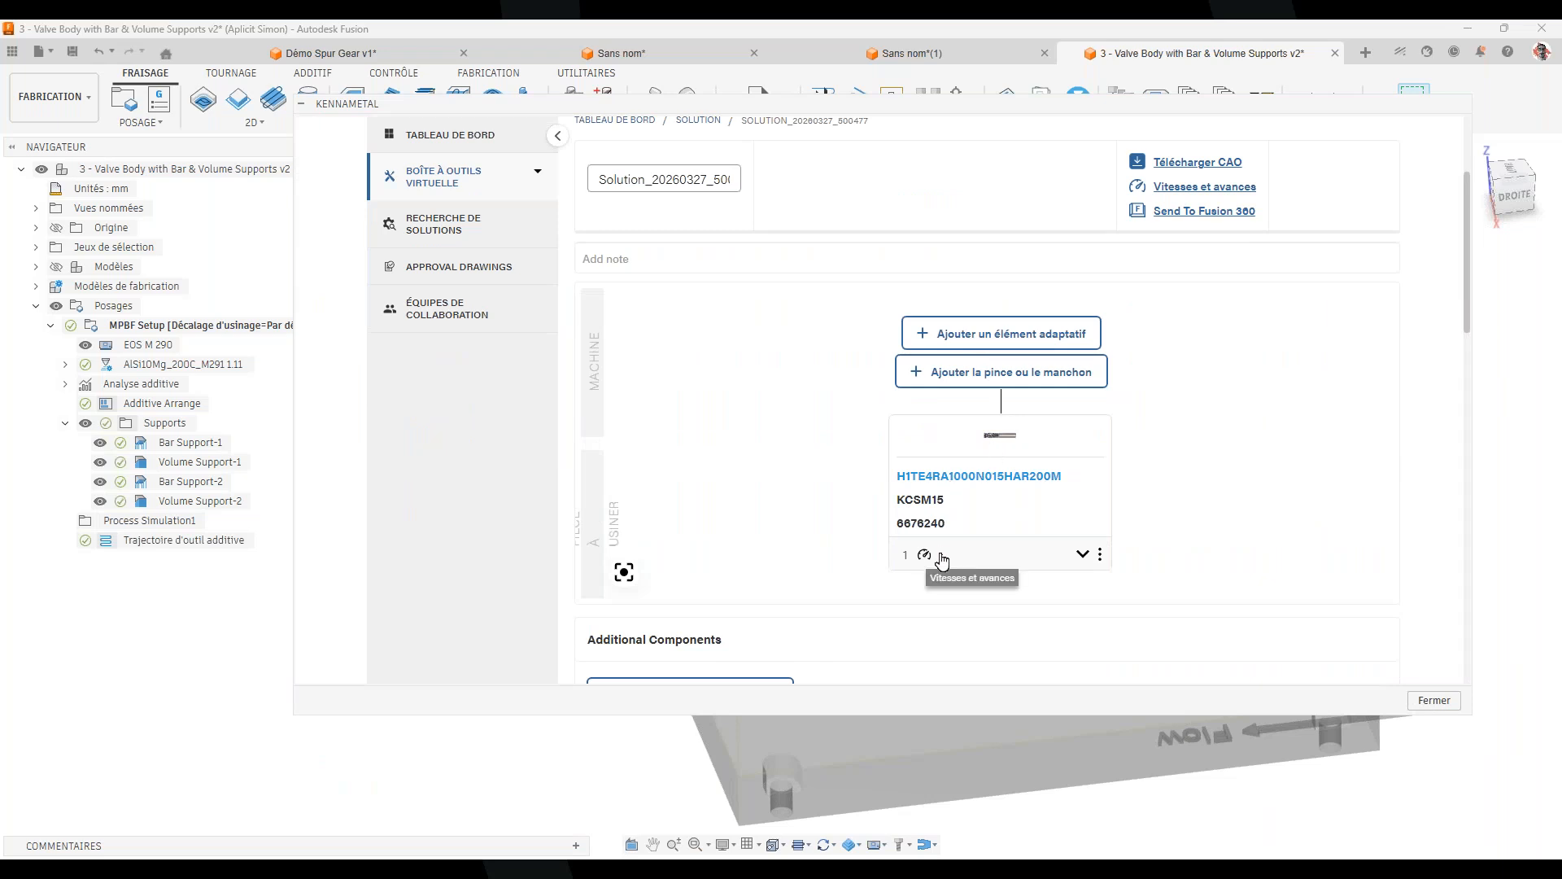
{"action": "scroll", "coordinate": [1253, 426], "scroll_direction": "up", "scroll_amount": 1}
{"action": "scroll", "coordinate": [1253, 426], "scroll_direction": "down", "scroll_amount": 1}
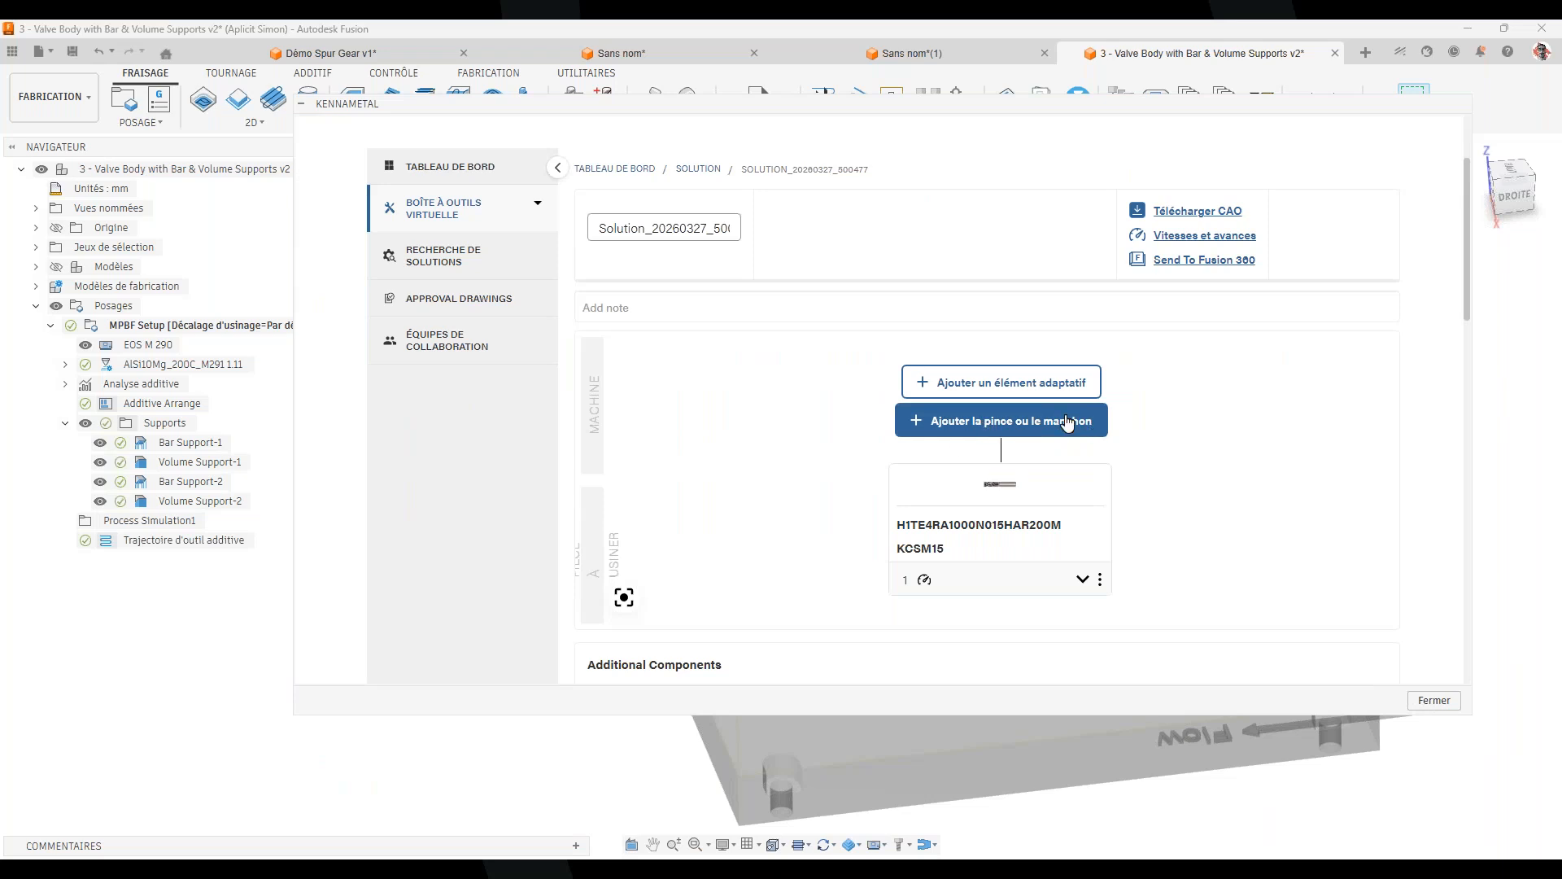
Start adding an adaptive holder element and browse the available holder cards
{"action": "left_click", "coordinate": [918, 384]}
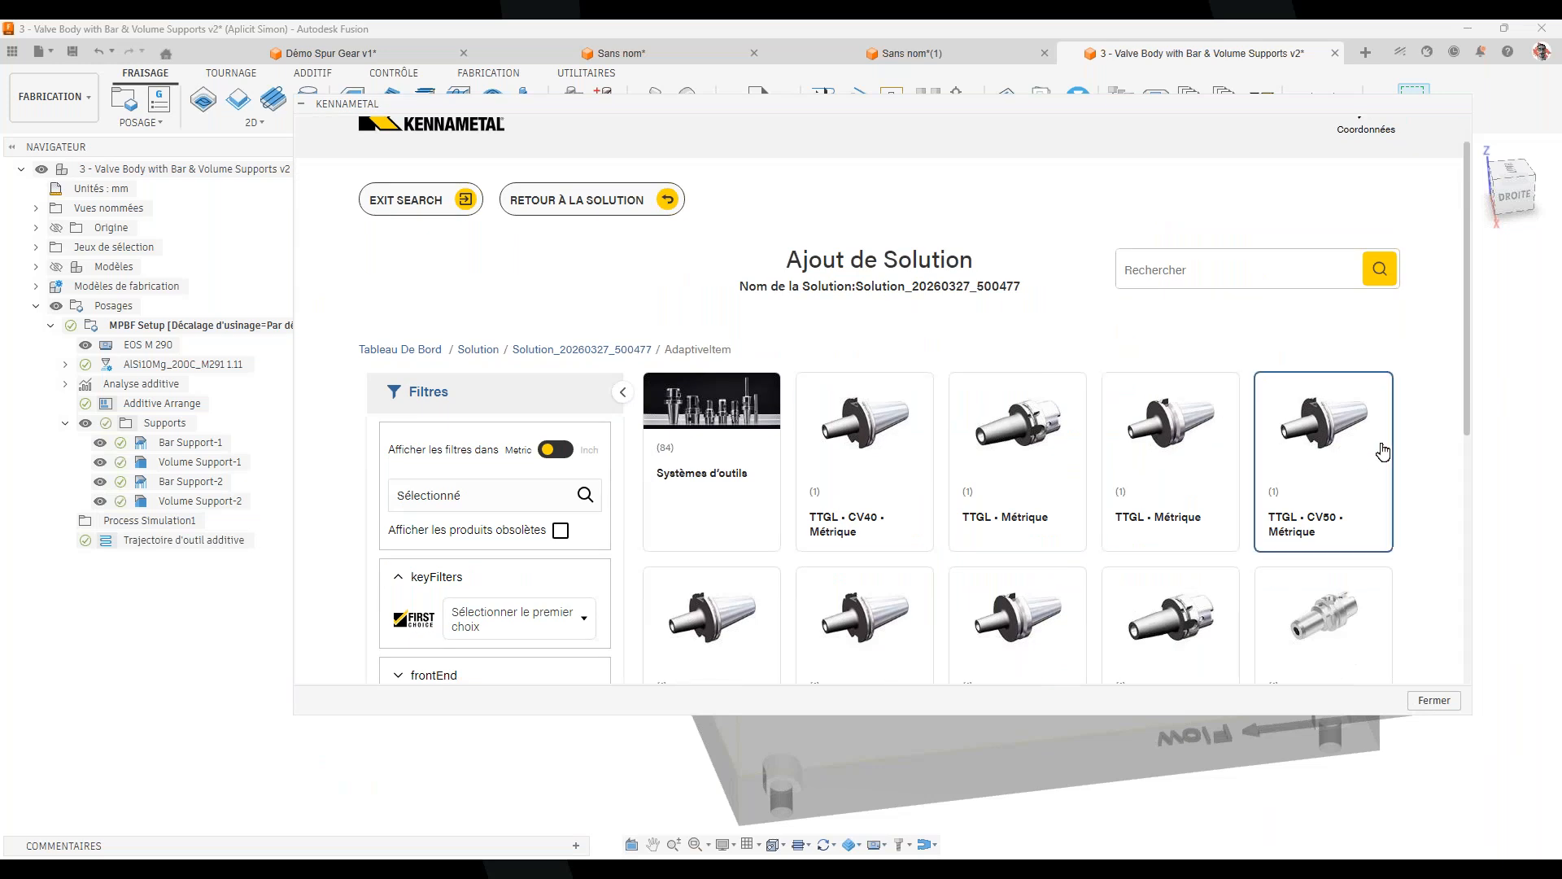
{"action": "scroll", "coordinate": [1388, 443], "scroll_direction": "down", "scroll_amount": 1}
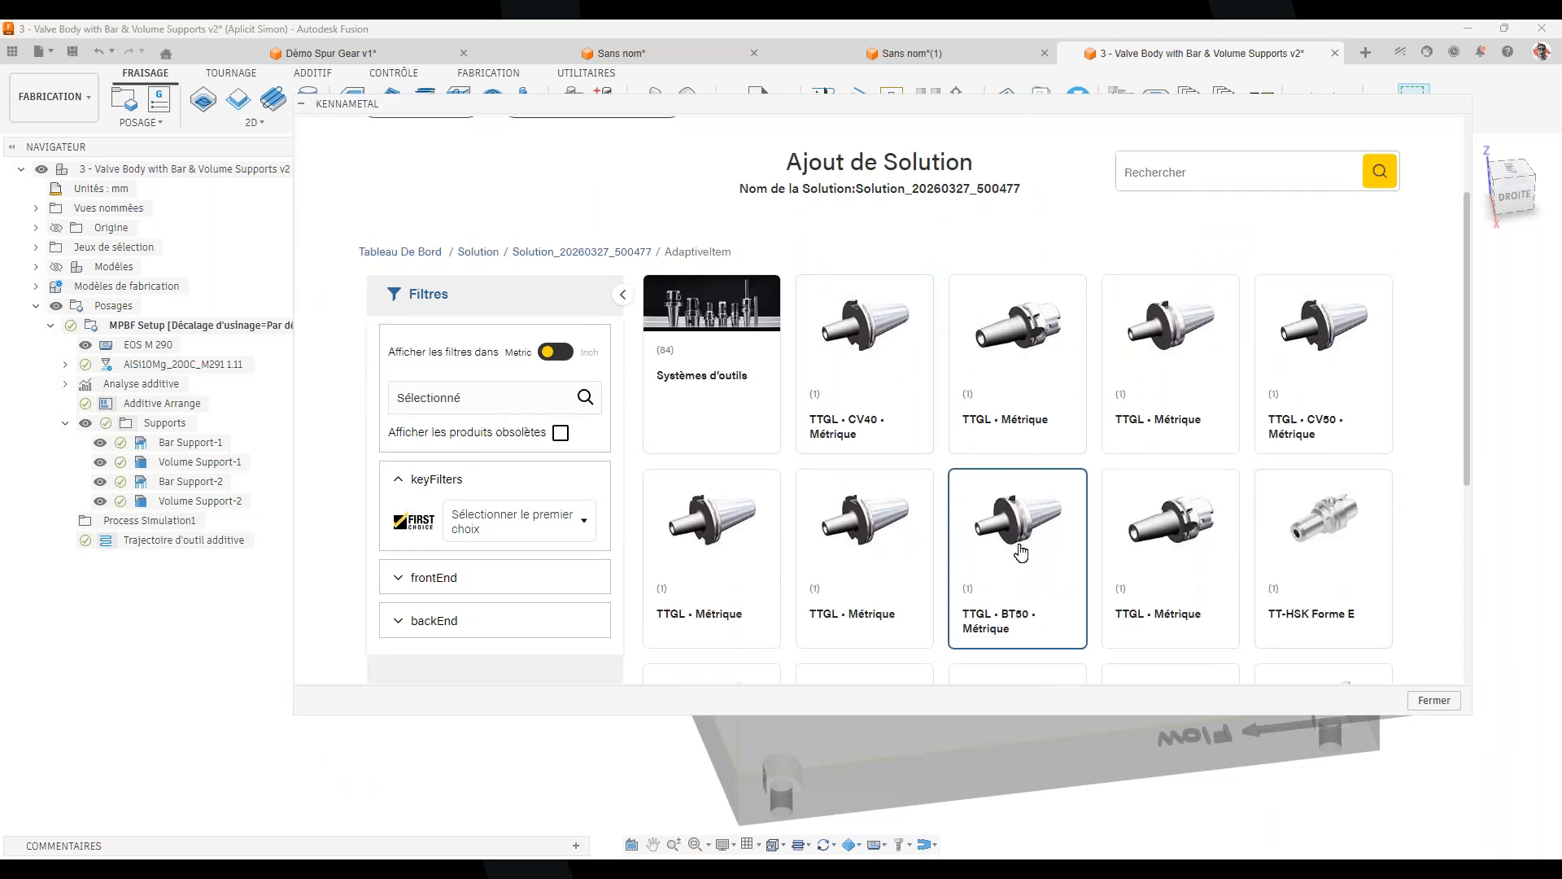
{"action": "scroll", "coordinate": [1018, 547], "scroll_direction": "down", "scroll_amount": 2}
{"action": "scroll", "coordinate": [1009, 561], "scroll_direction": "down", "scroll_amount": 1}
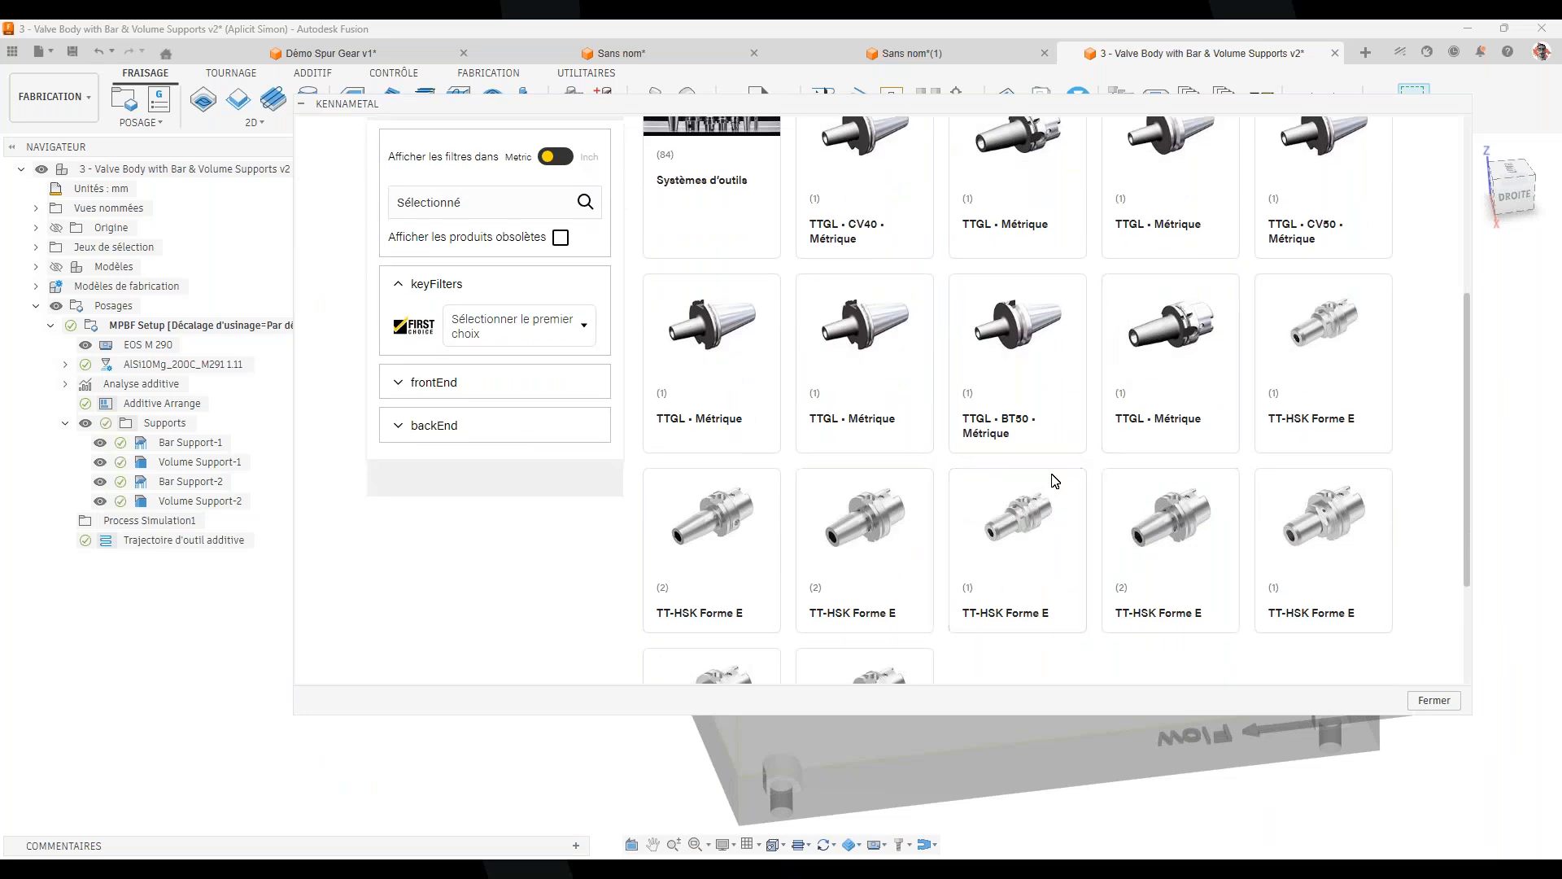
Add the TT-HSK Forme E shrink-fit chuck 7150545 to the solution
{"action": "left_click", "coordinate": [1160, 470]}
{"action": "scroll", "coordinate": [1056, 564], "scroll_direction": "down", "scroll_amount": 5}
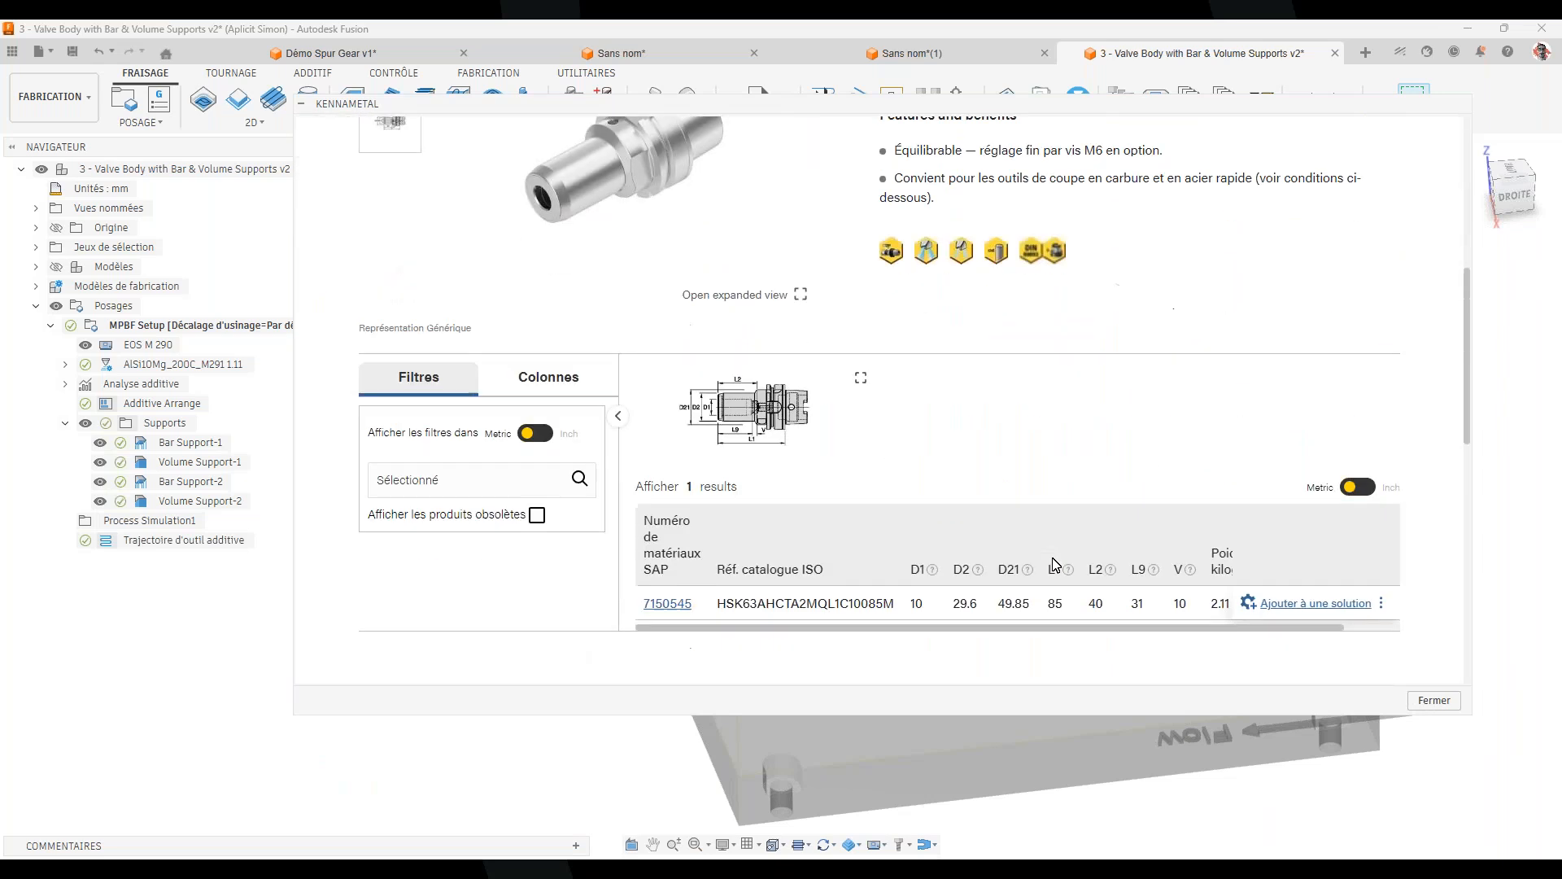
{"action": "scroll", "coordinate": [1056, 564], "scroll_direction": "down", "scroll_amount": 3}
{"action": "scroll", "coordinate": [967, 480], "scroll_direction": "up", "scroll_amount": 5}
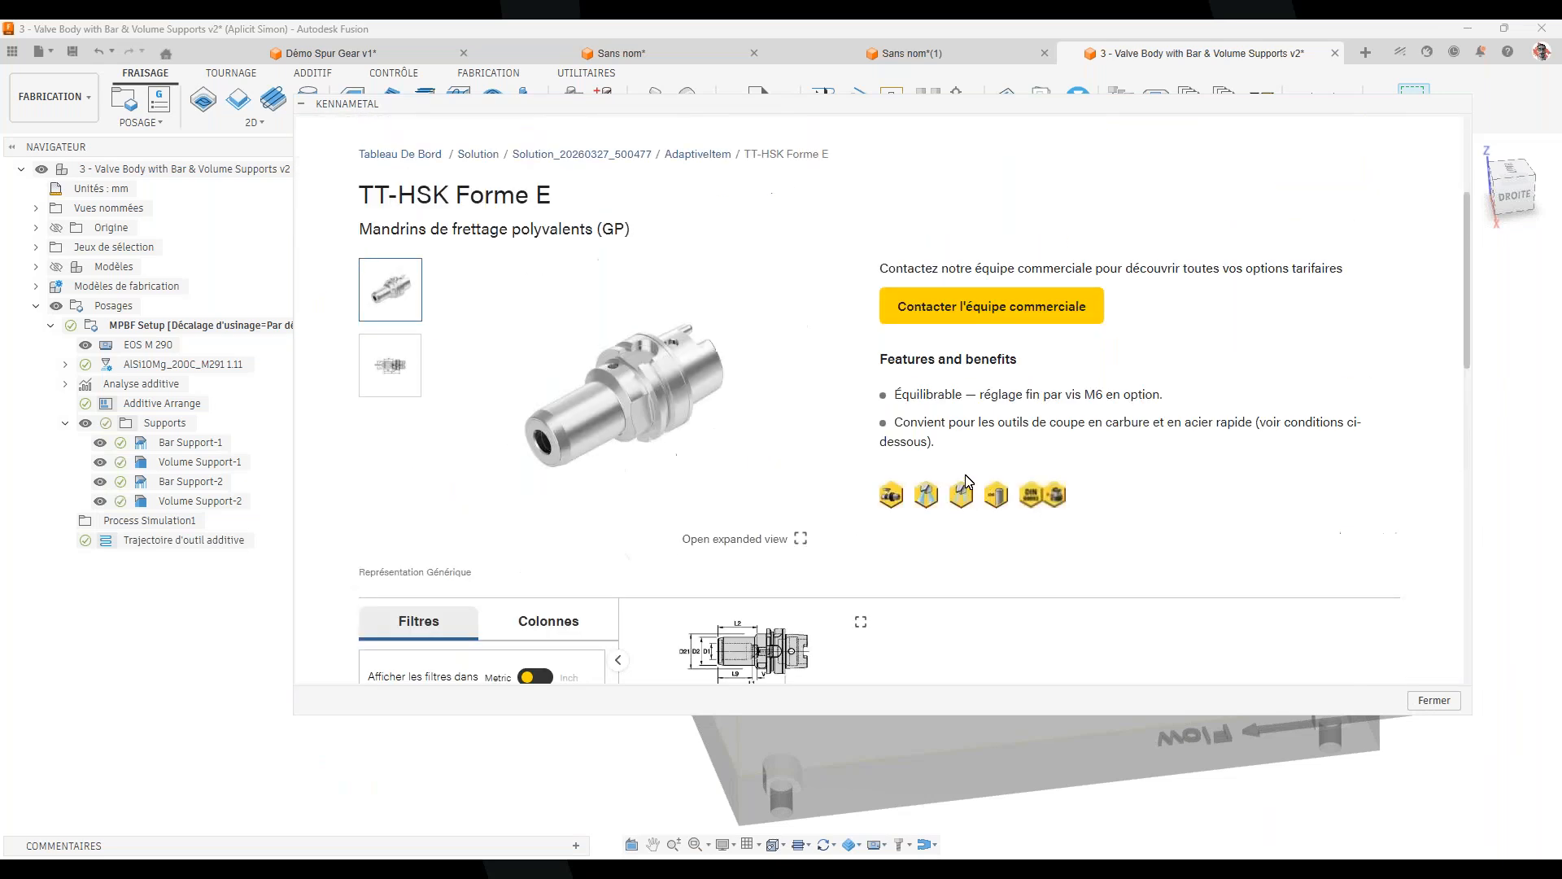
{"action": "scroll", "coordinate": [964, 483], "scroll_direction": "down", "scroll_amount": 5}
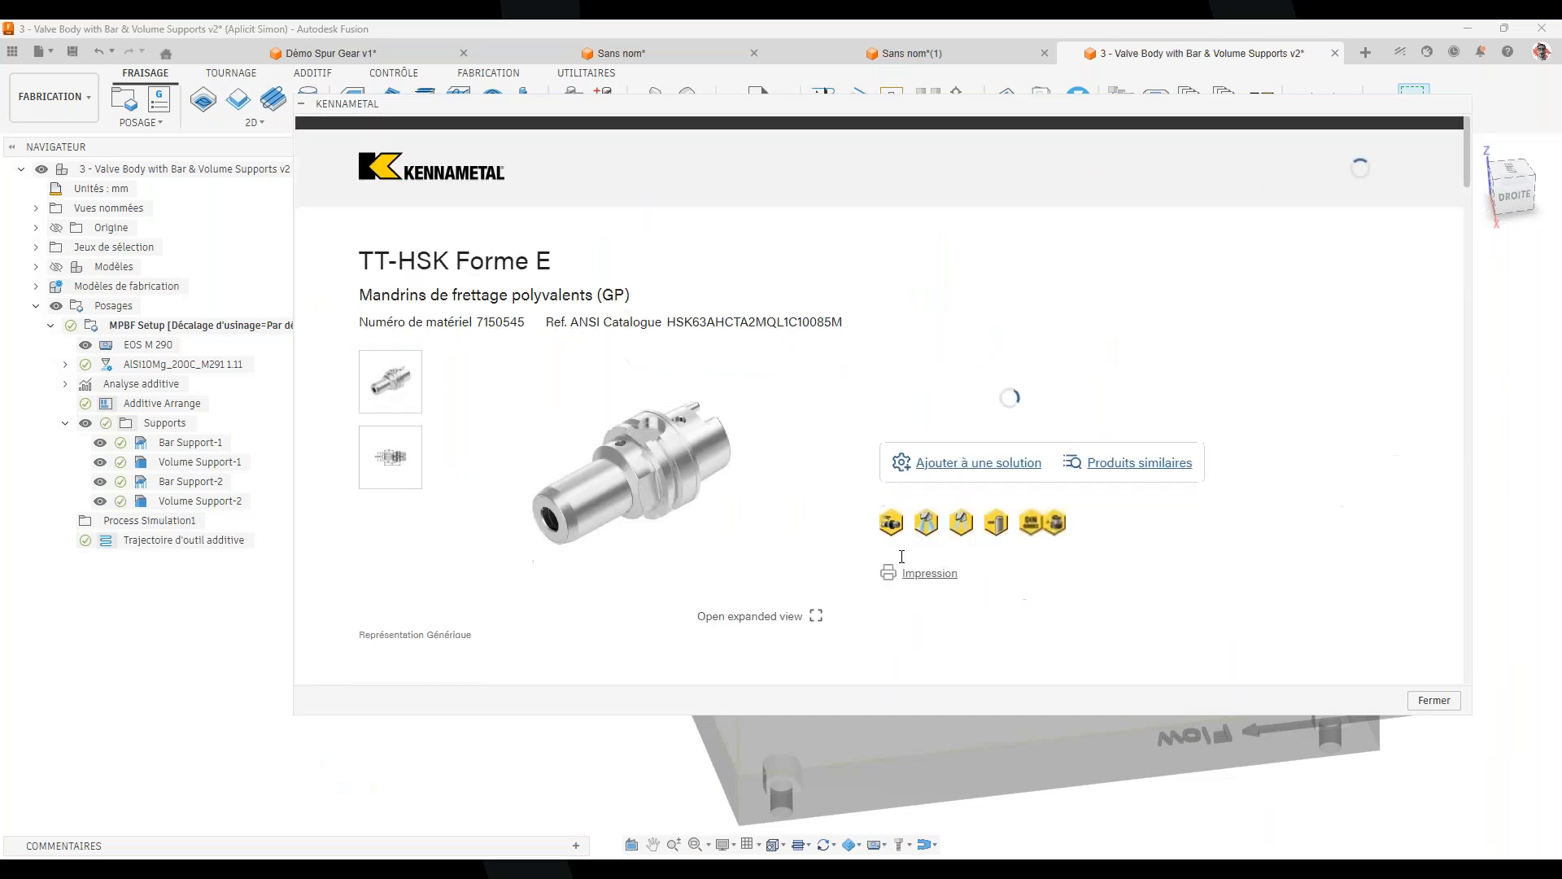
{"action": "scroll", "coordinate": [898, 463], "scroll_direction": "down", "scroll_amount": 1}
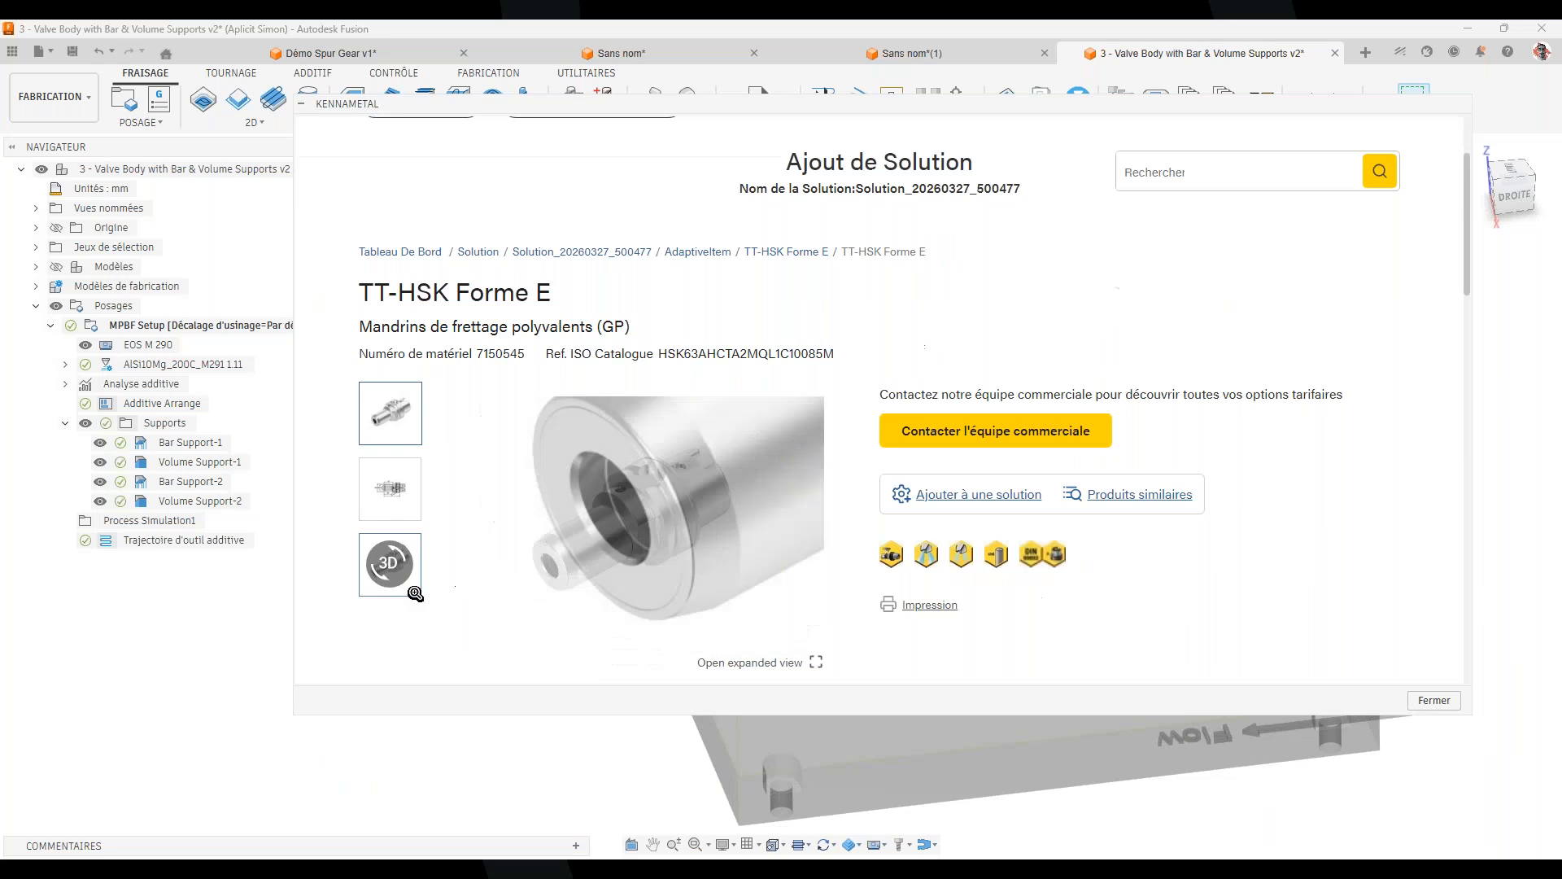
{"action": "scroll", "coordinate": [1108, 291], "scroll_direction": "up", "scroll_amount": 1}
{"action": "scroll", "coordinate": [1108, 293], "scroll_direction": "down", "scroll_amount": 1}
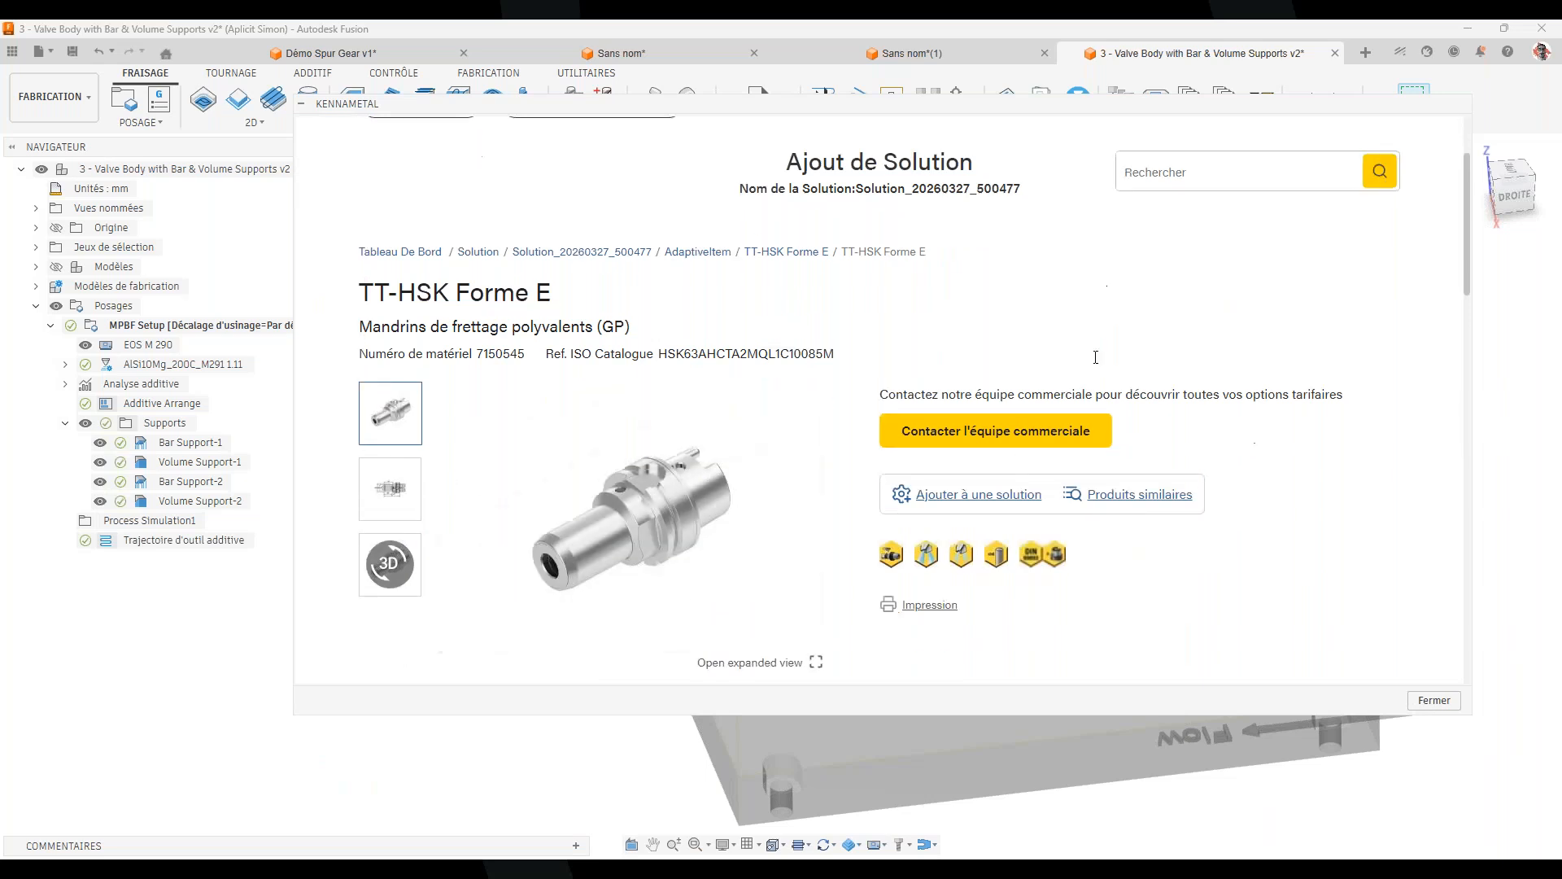
{"action": "left_click", "coordinate": [979, 498]}
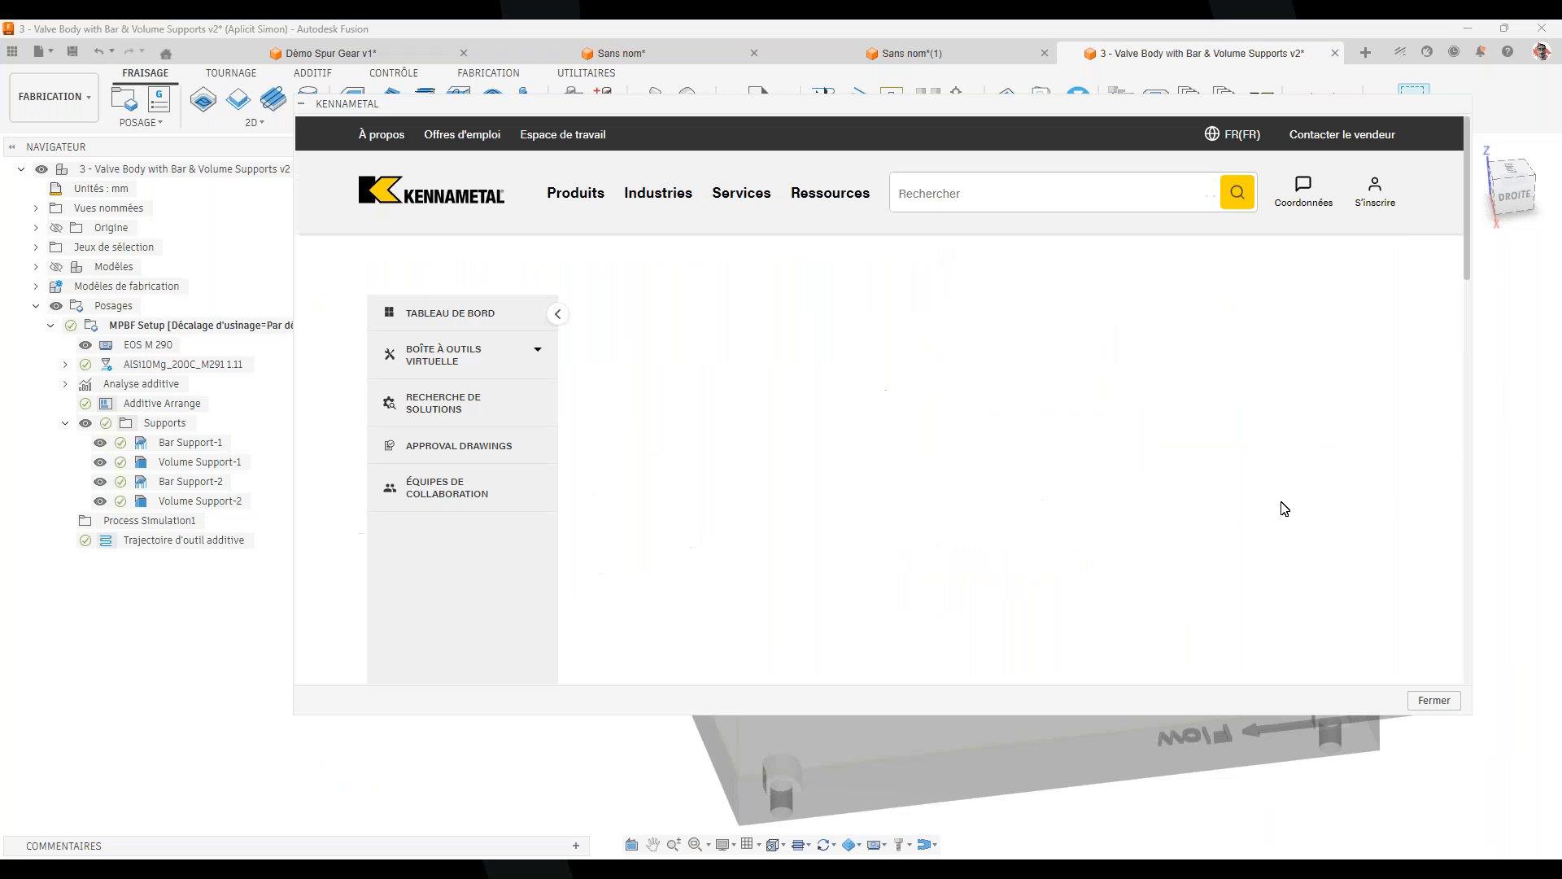
Send the end mill and holder to Fusion 360, confirm the new library, and close the panel
{"action": "scroll", "coordinate": [1022, 307], "scroll_direction": "down", "scroll_amount": 1}
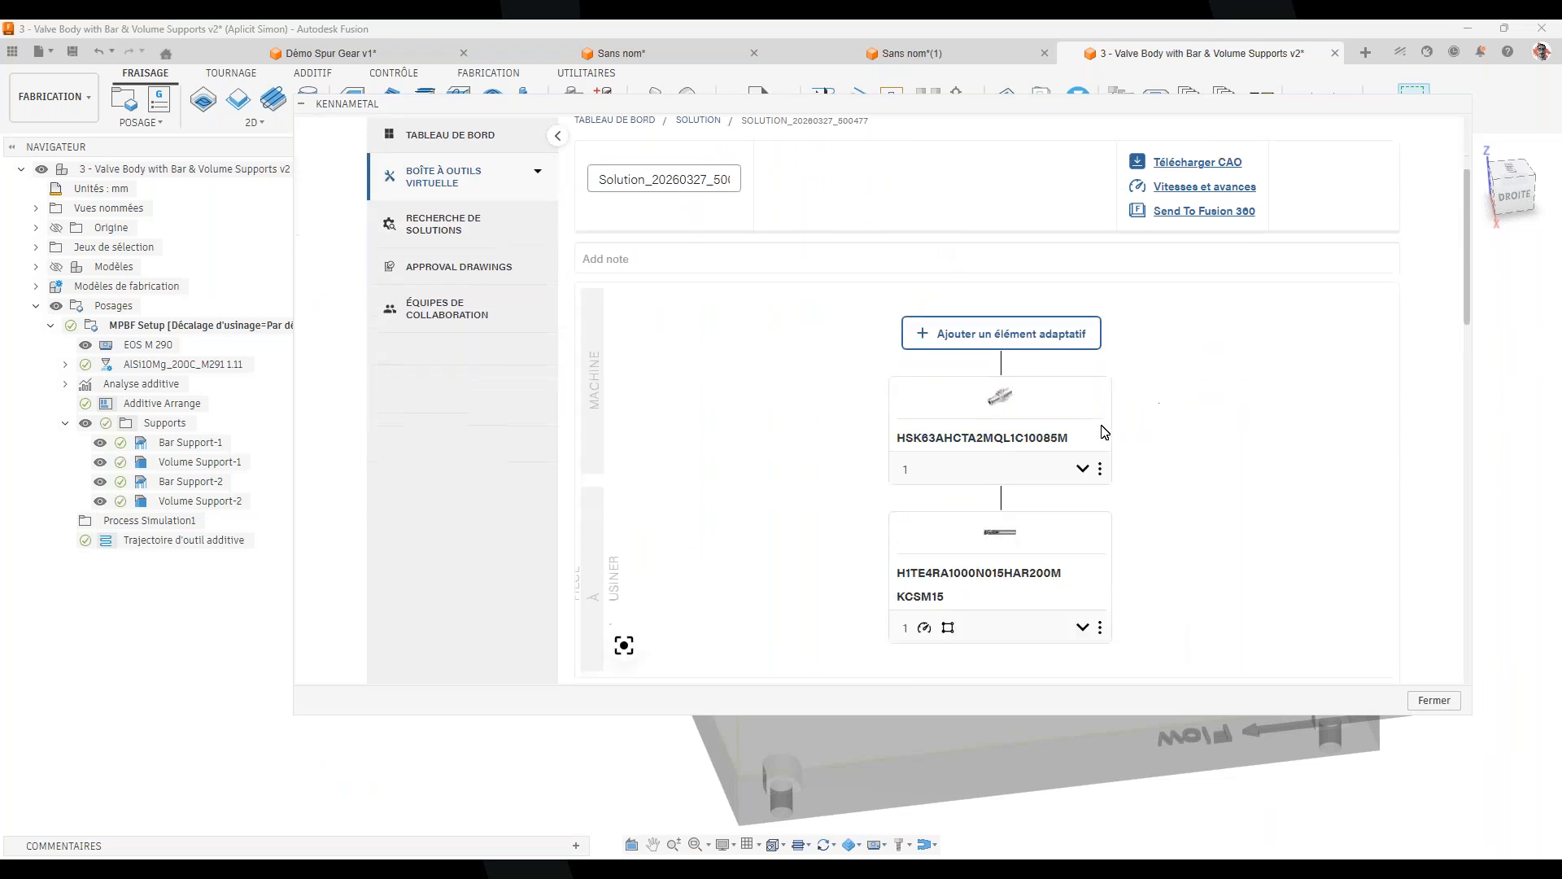
{"action": "scroll", "coordinate": [1017, 418], "scroll_direction": "down", "scroll_amount": 1}
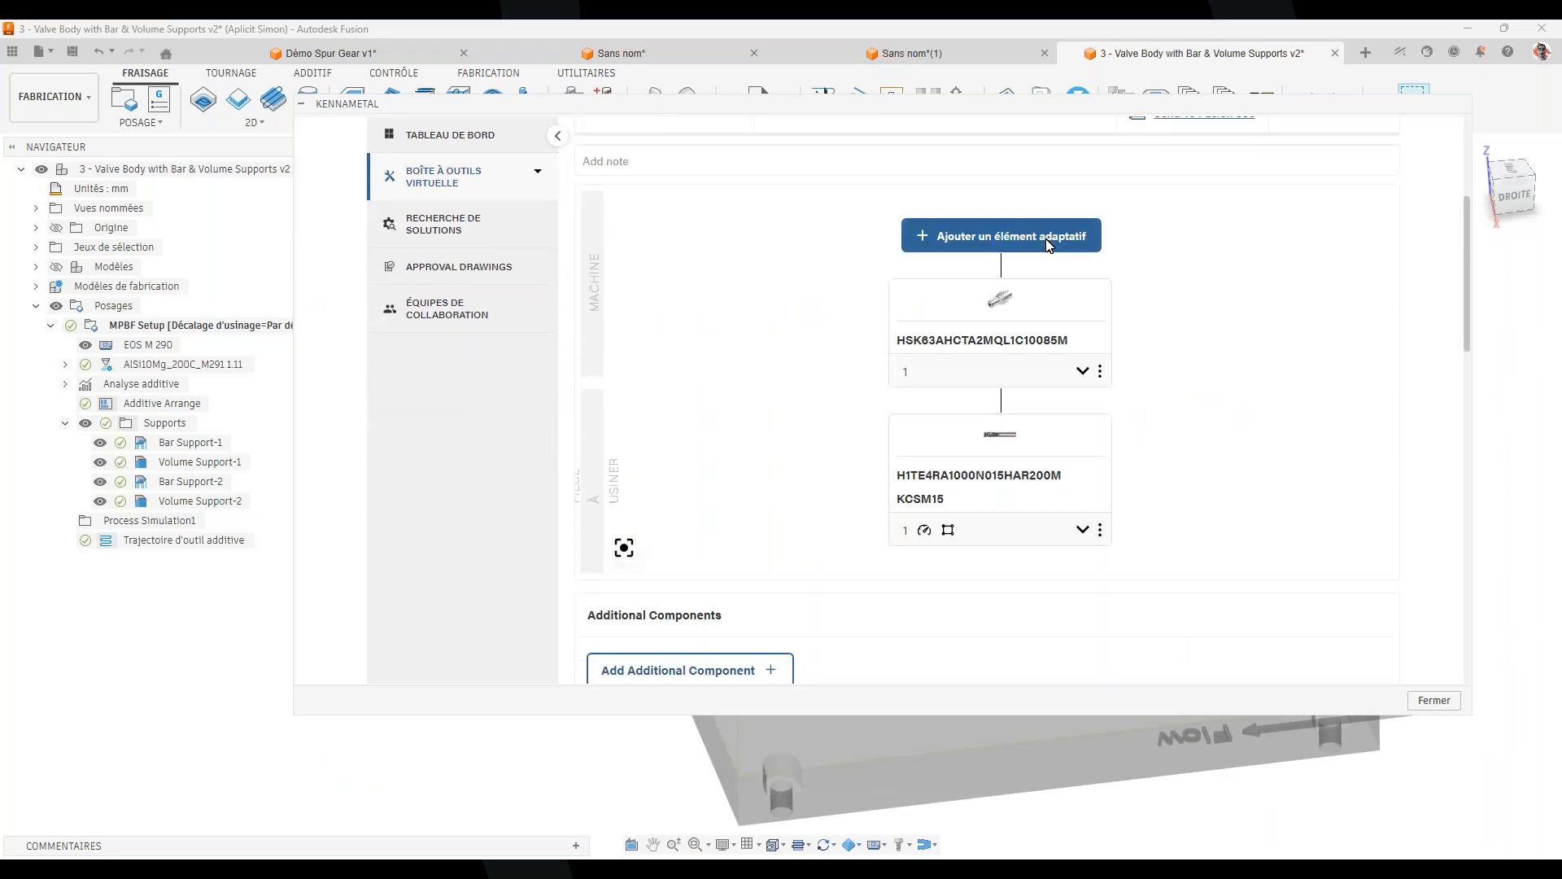
{"action": "scroll", "coordinate": [1108, 453], "scroll_direction": "up", "scroll_amount": 3}
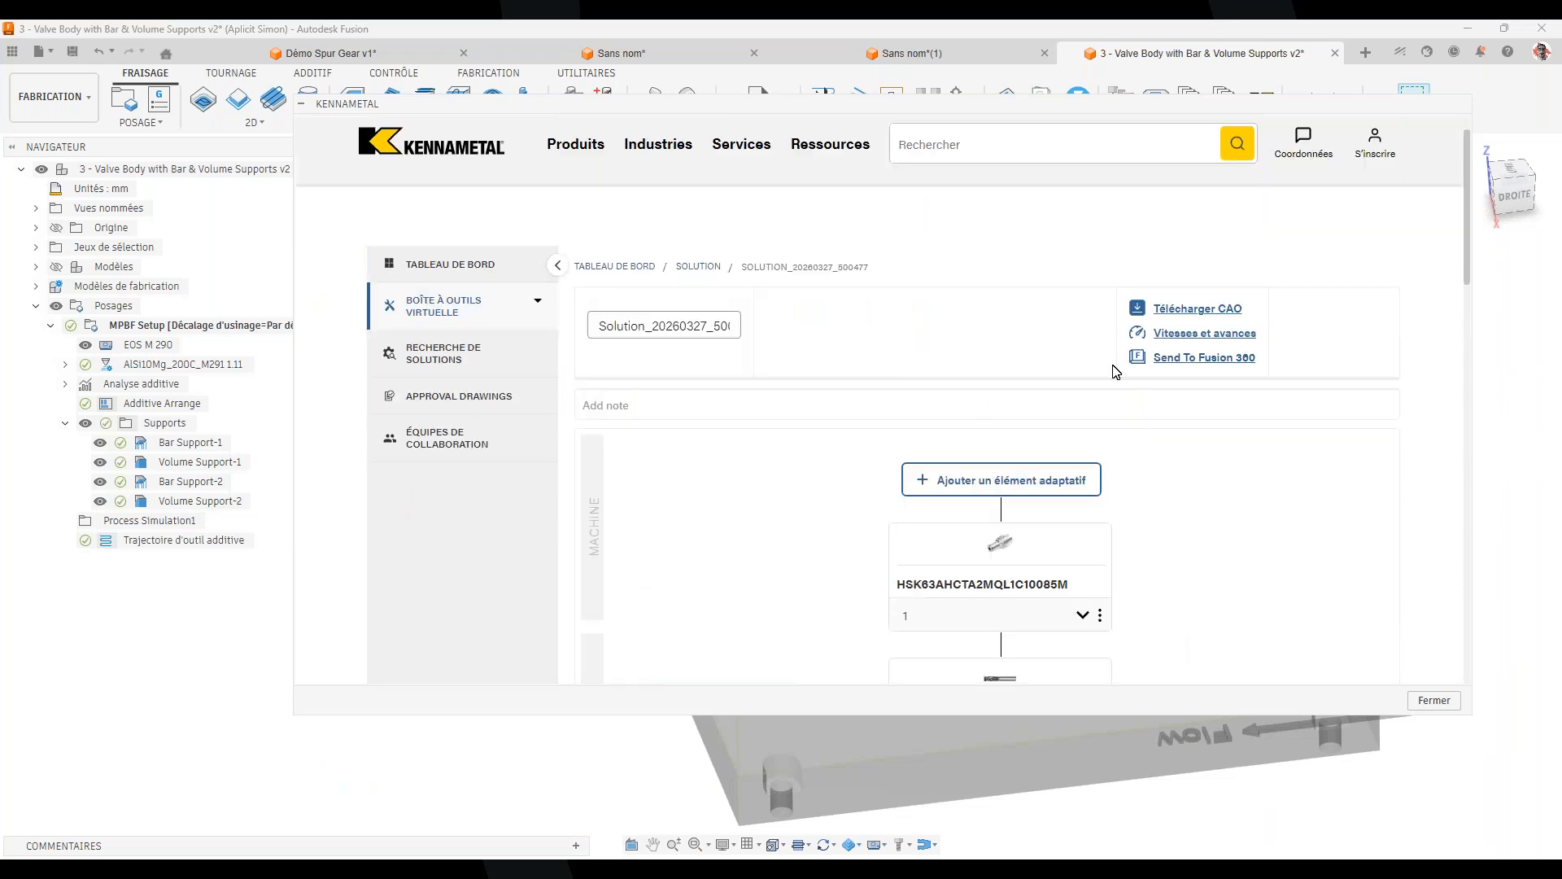
{"action": "left_click", "coordinate": [1177, 358]}
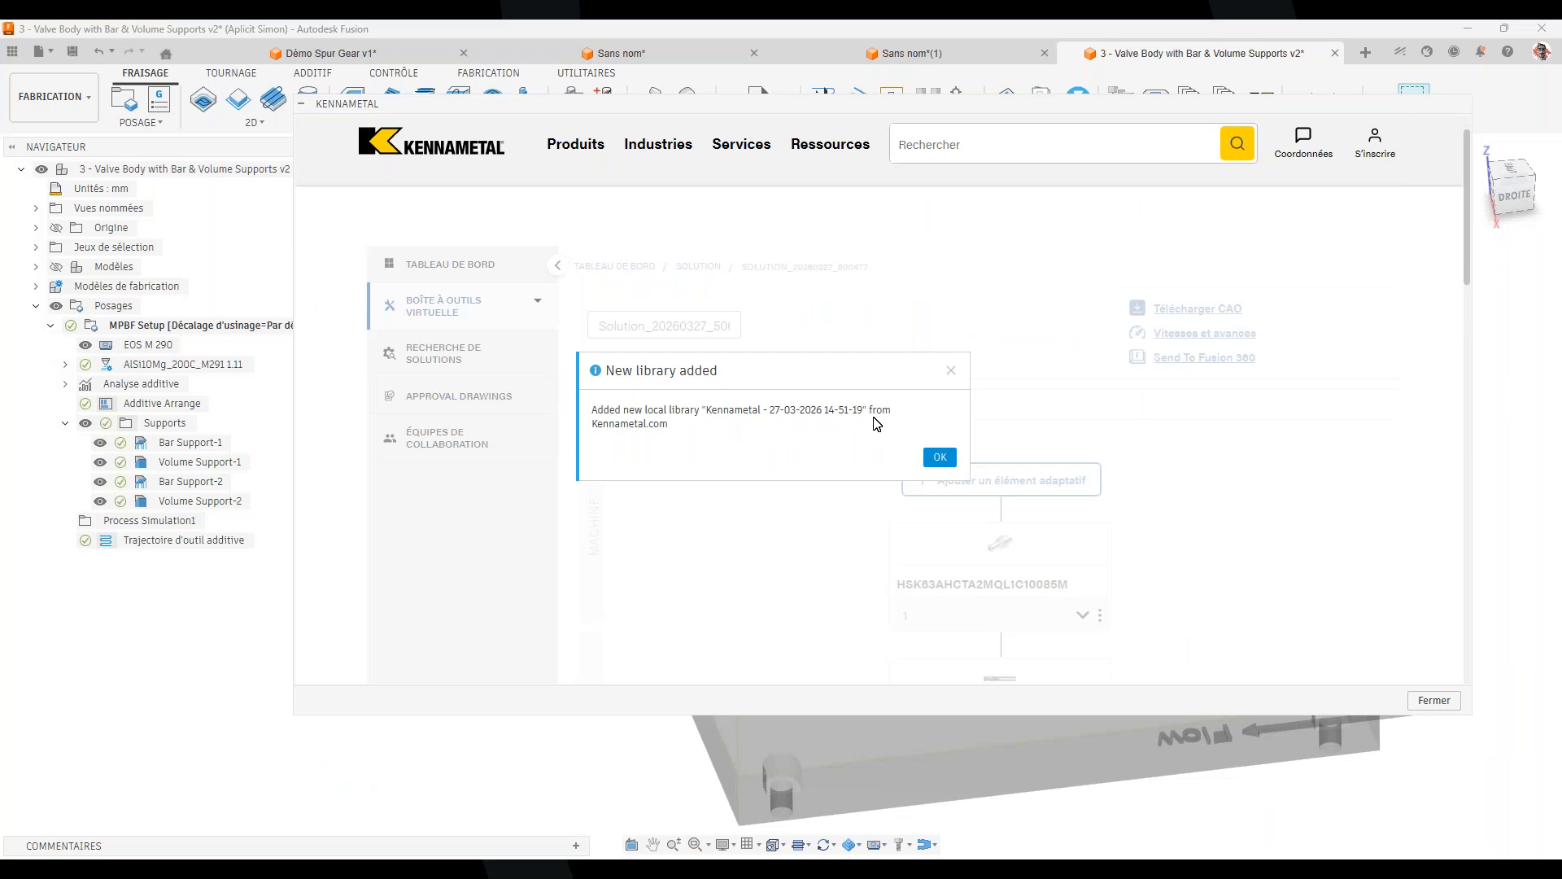
{"action": "left_click", "coordinate": [940, 456]}
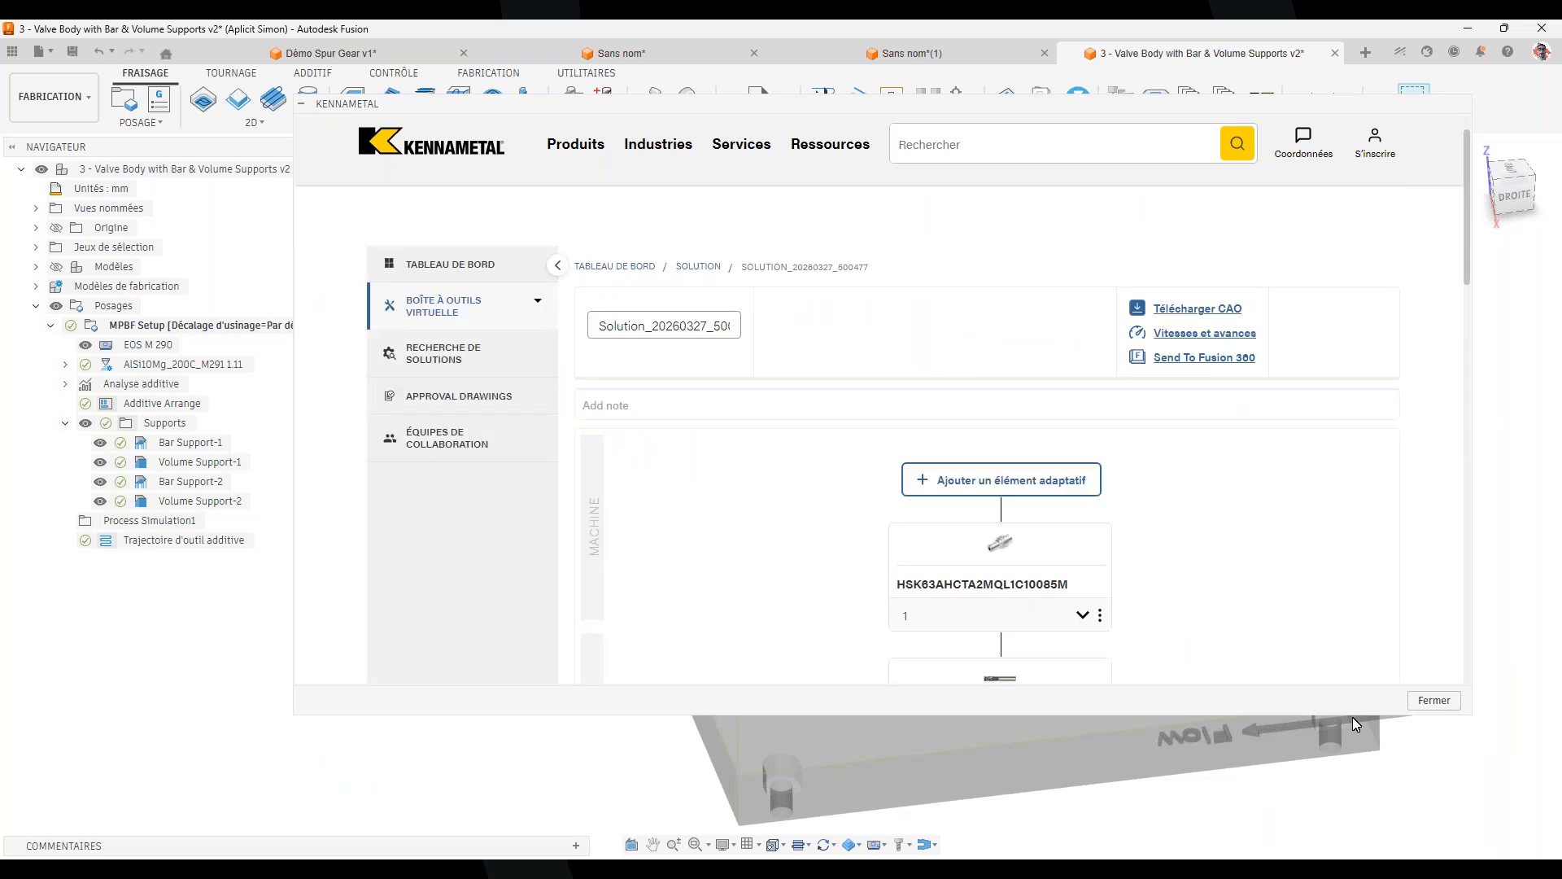
{"action": "left_click", "coordinate": [1429, 700]}
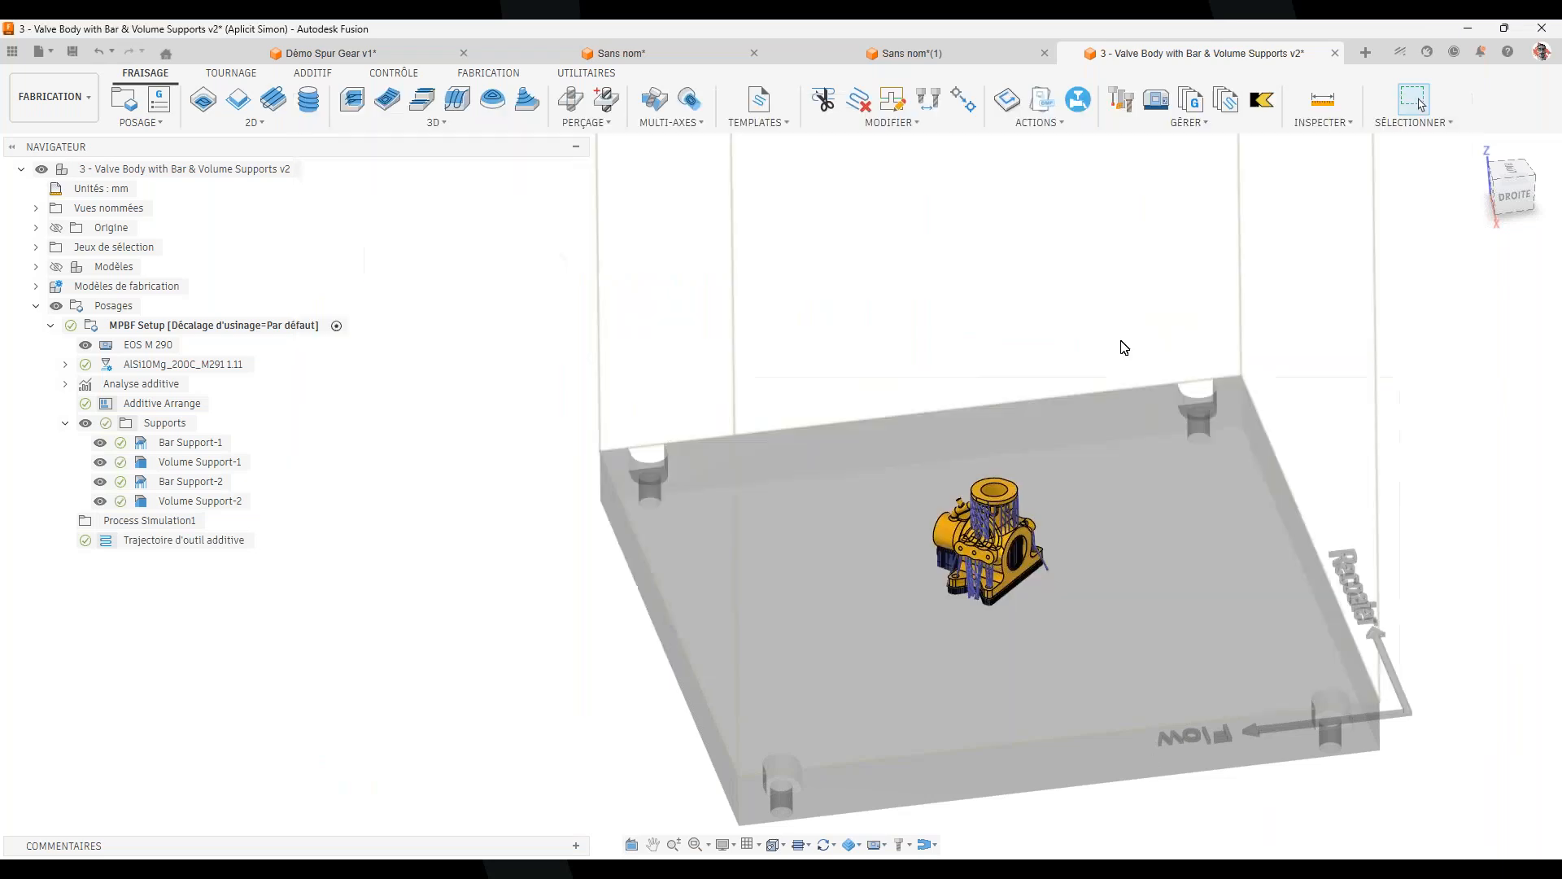
{"action": "left_click", "coordinate": [1131, 106]}
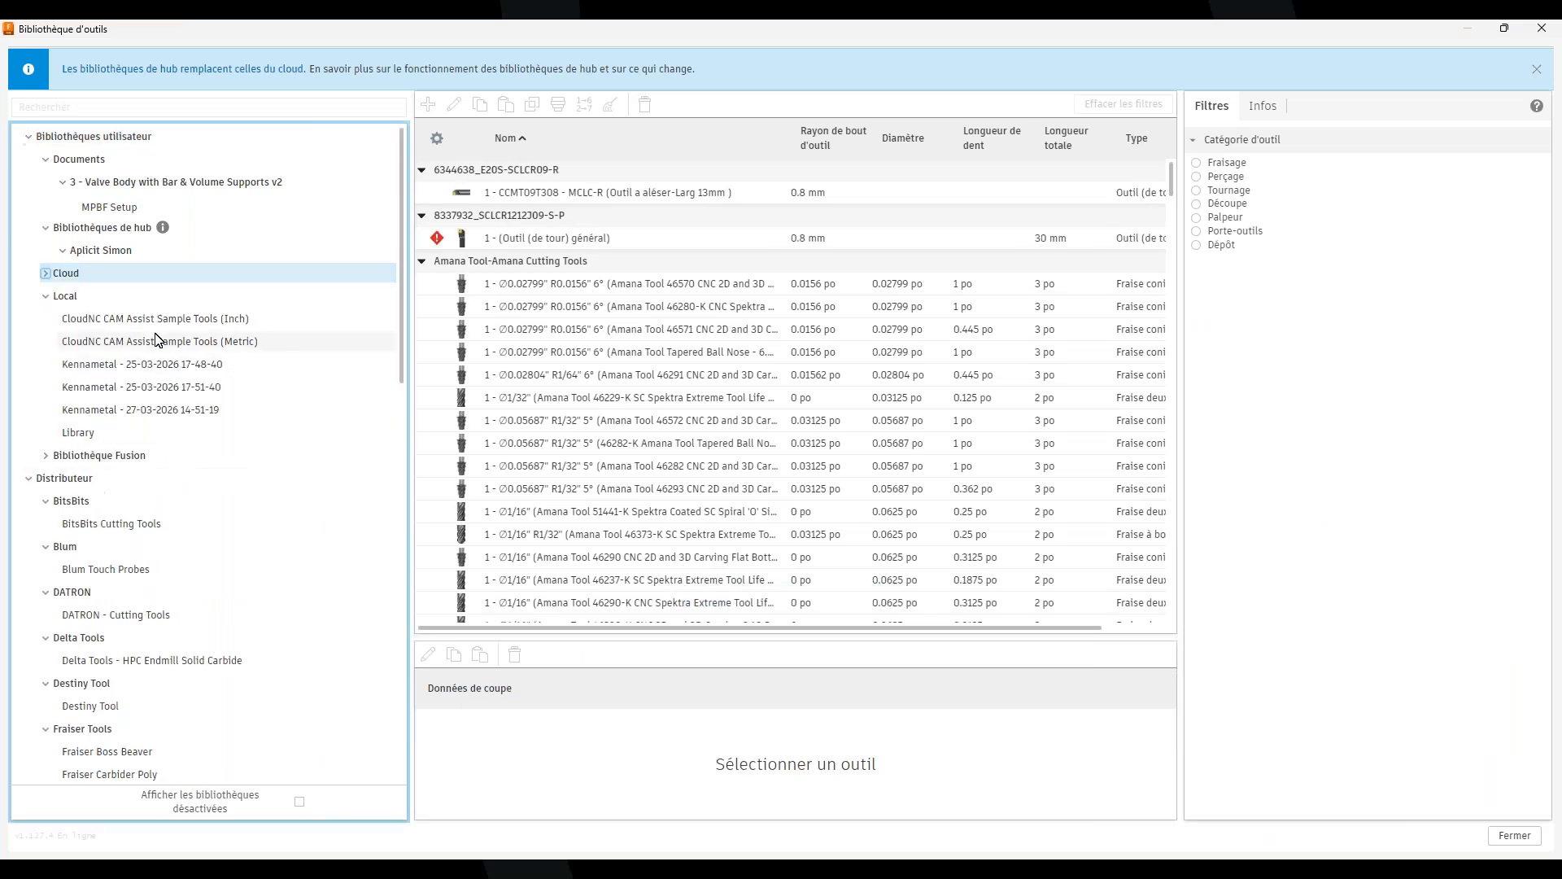
{"action": "left_click", "coordinate": [160, 414]}
{"action": "left_click", "coordinate": [513, 197]}
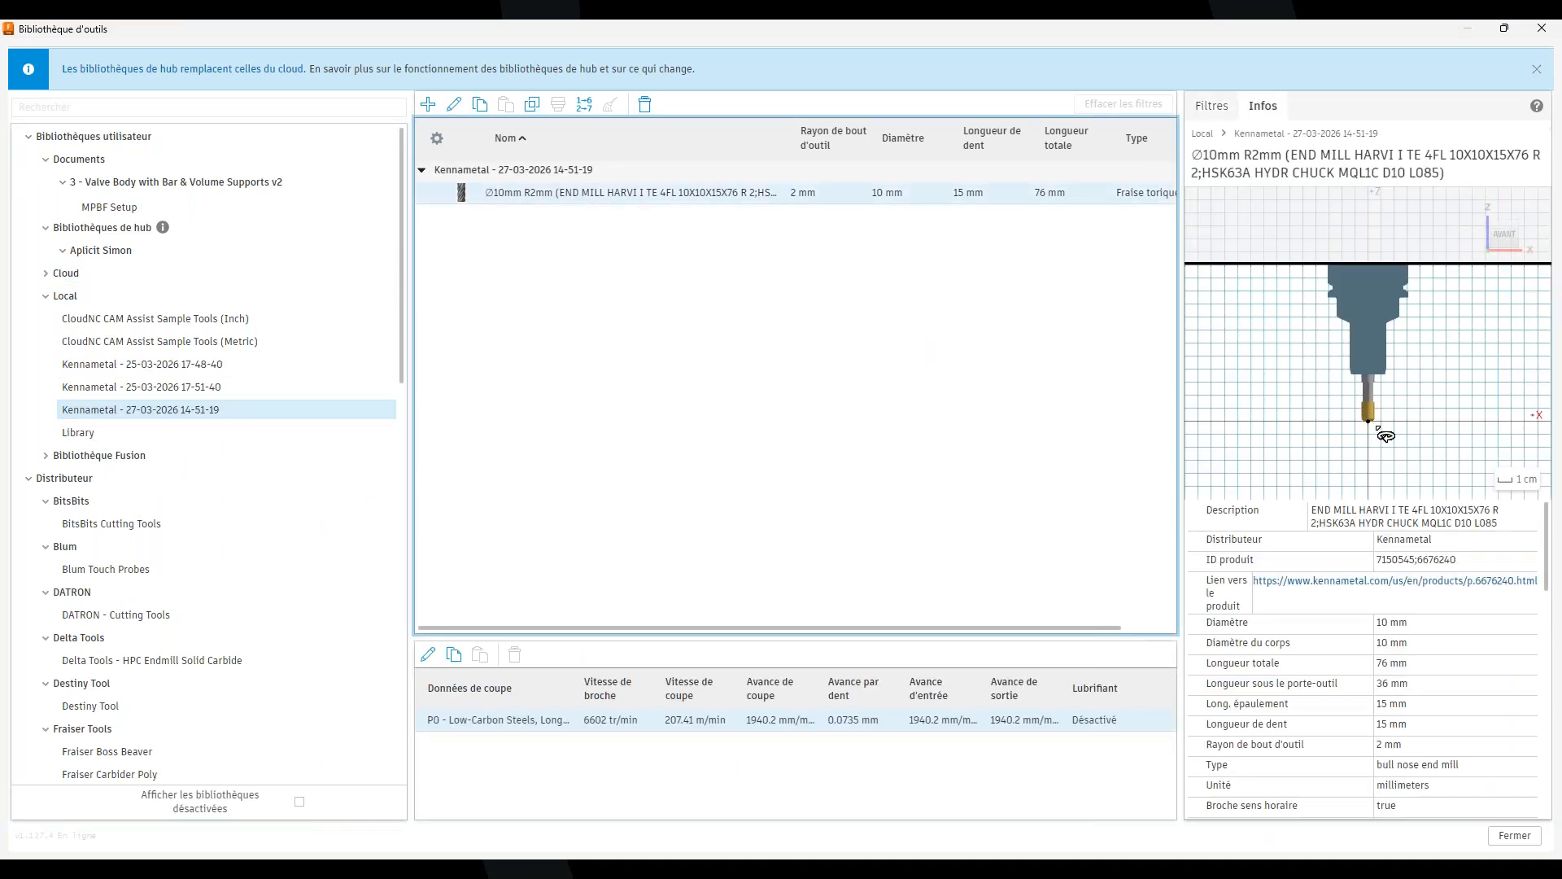
{"action": "scroll", "coordinate": [1381, 428], "scroll_direction": "up", "scroll_amount": 1}
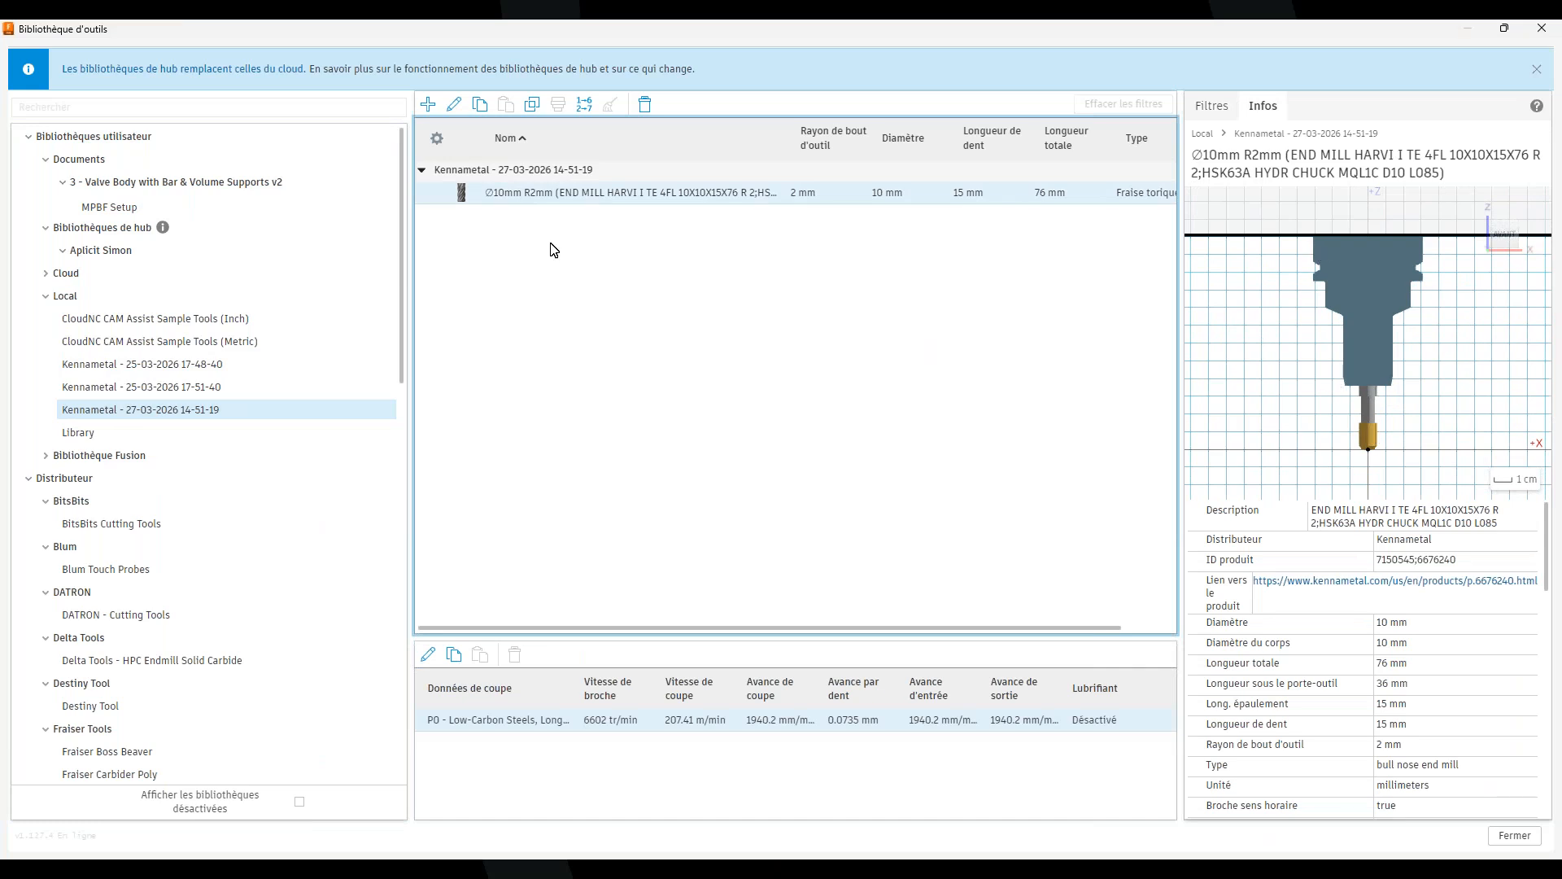
{"action": "left_click", "coordinate": [455, 105]}
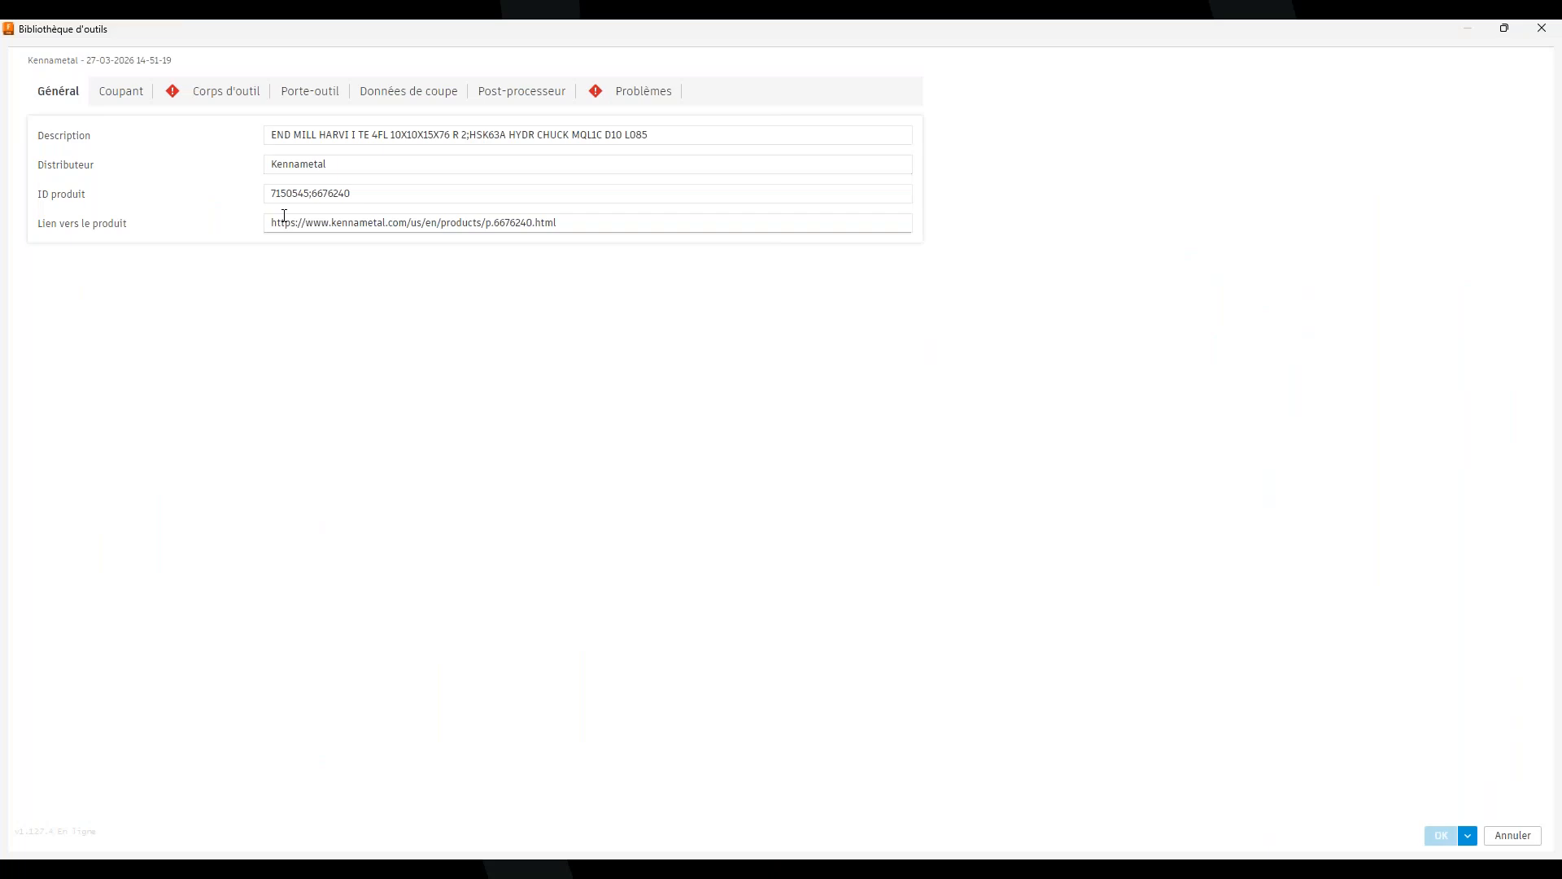
{"action": "left_click", "coordinate": [120, 91]}
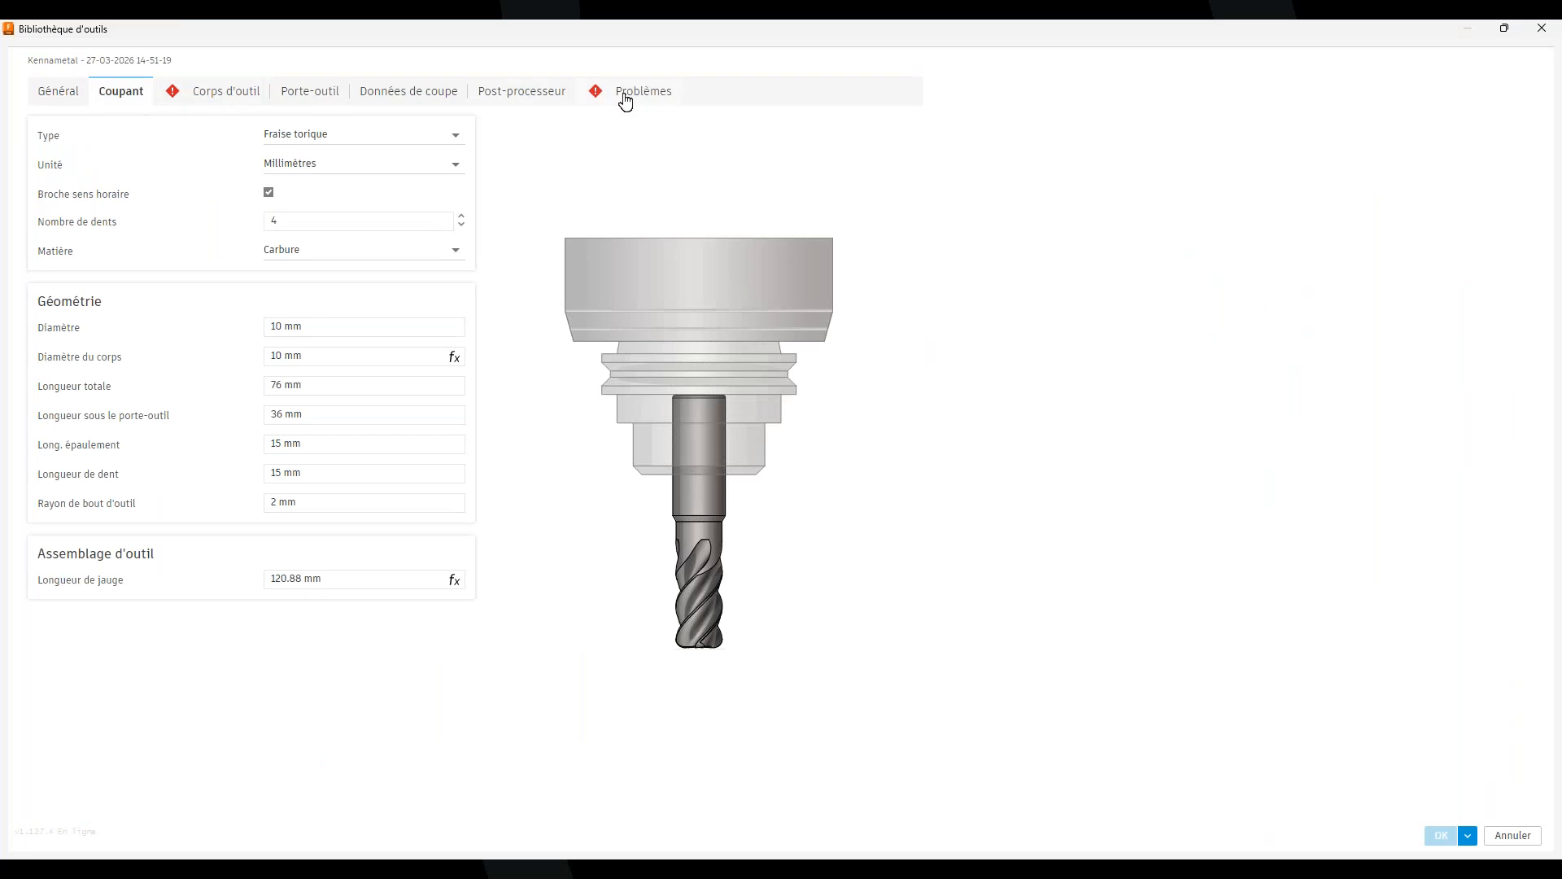
{"action": "left_click", "coordinate": [227, 103]}
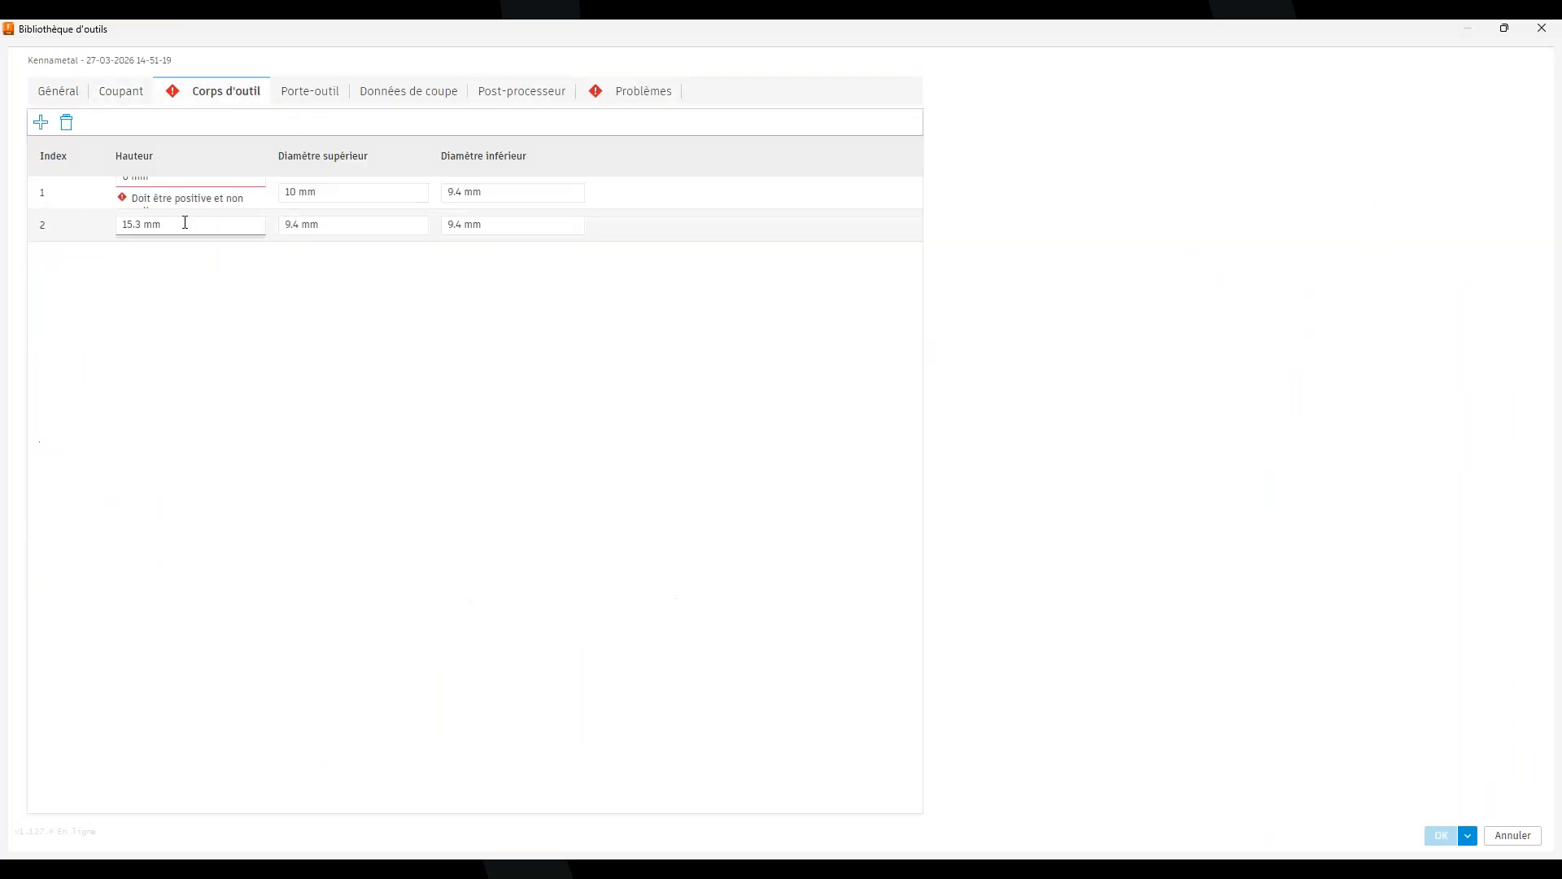
{"action": "left_click", "coordinate": [180, 178]}
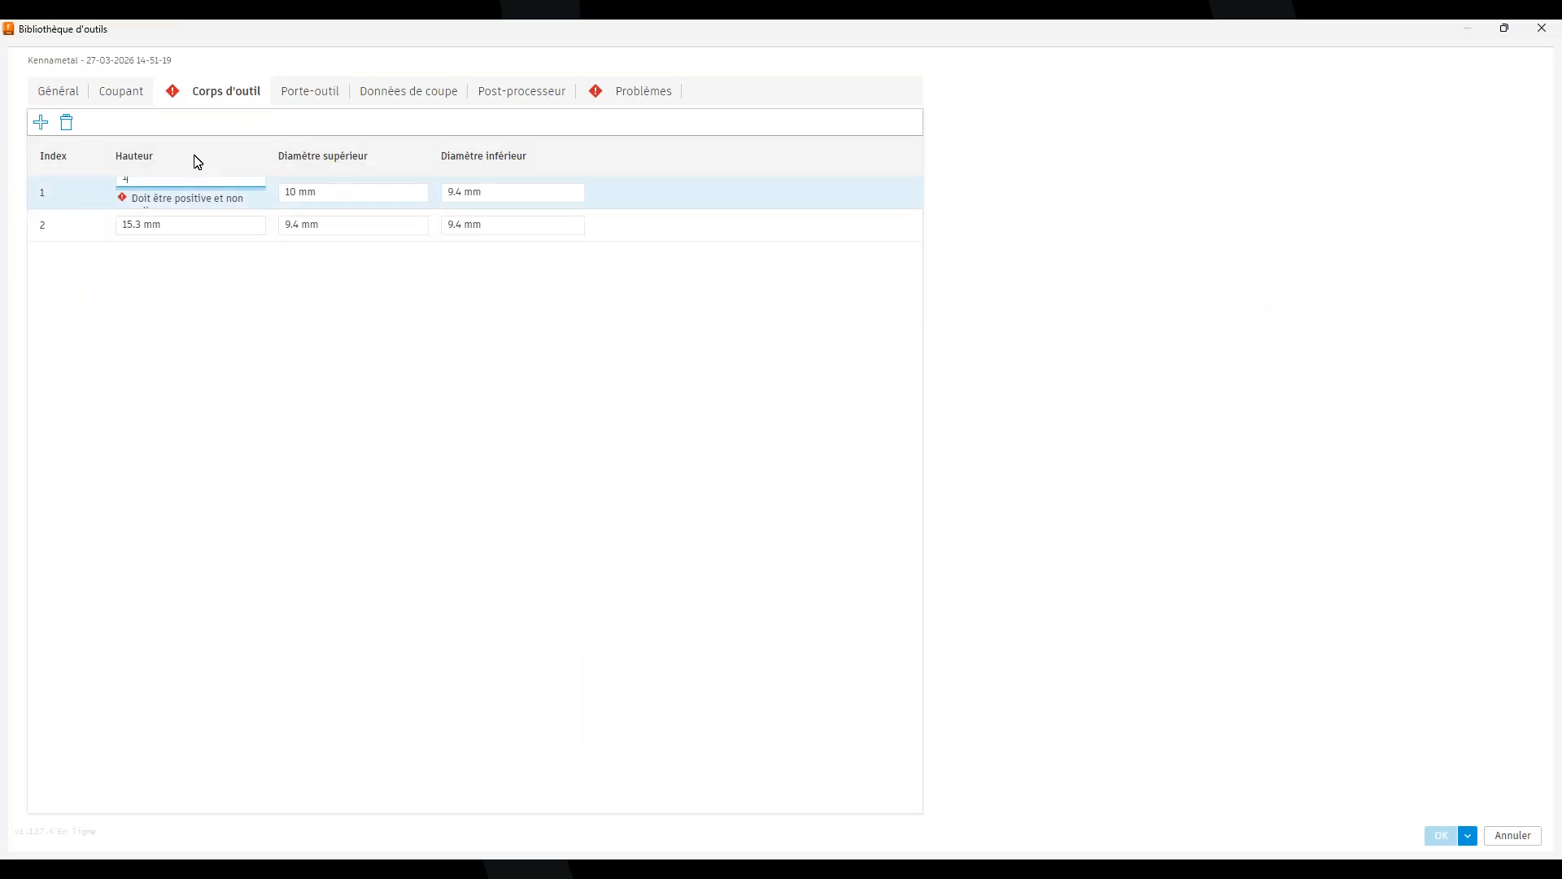
{"action": "type", "text": "1"}
{"action": "key", "text": "Tab"}
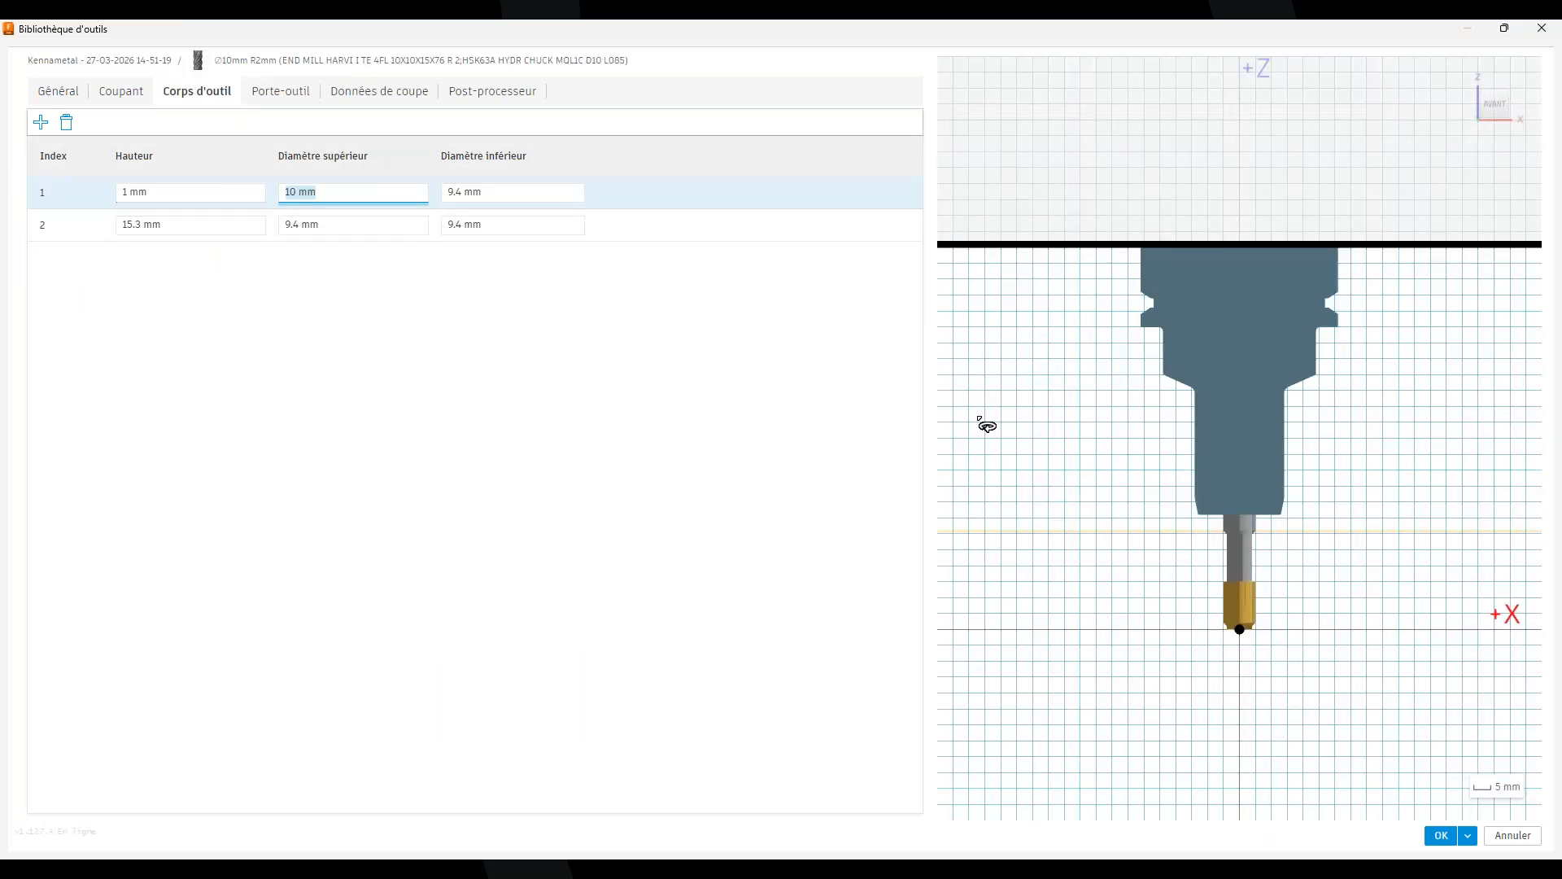
{"action": "left_click", "coordinate": [285, 94]}
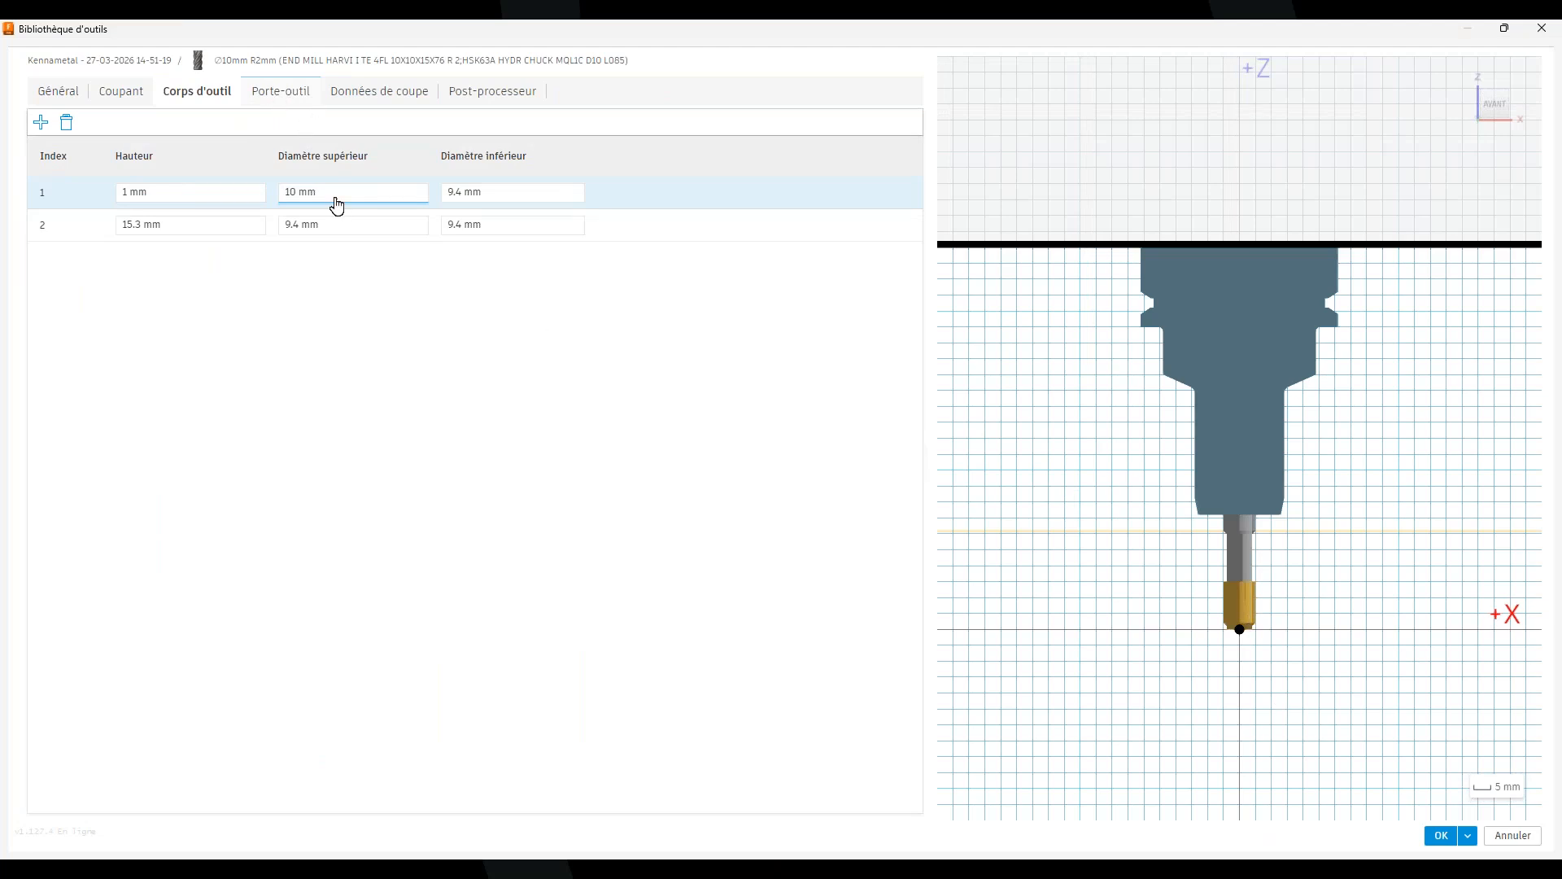
{"action": "left_click", "coordinate": [281, 92]}
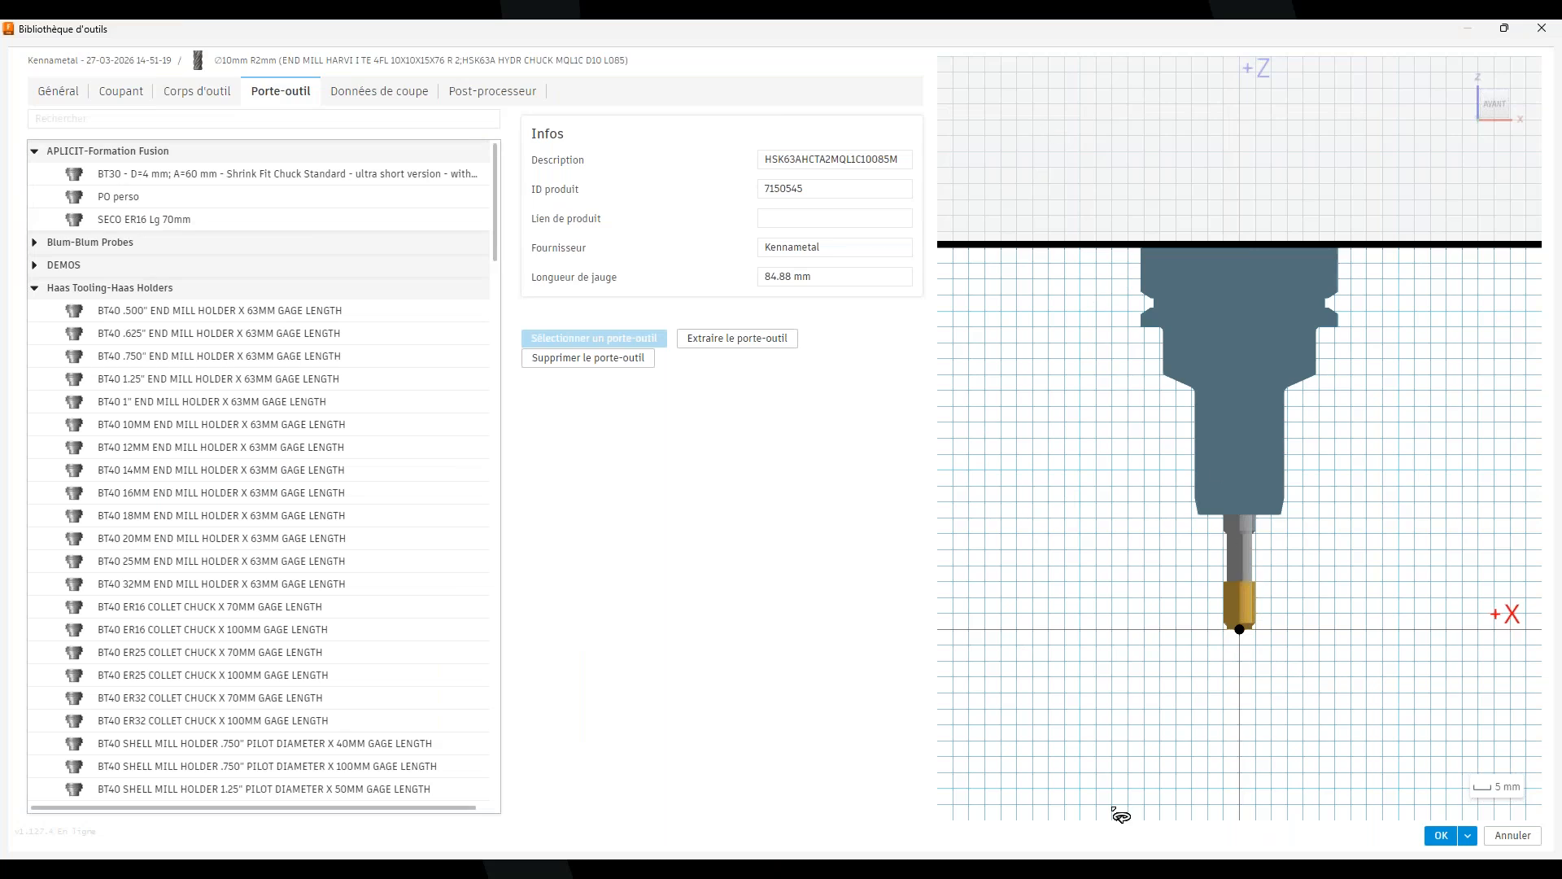
{"action": "left_click", "coordinate": [1511, 835]}
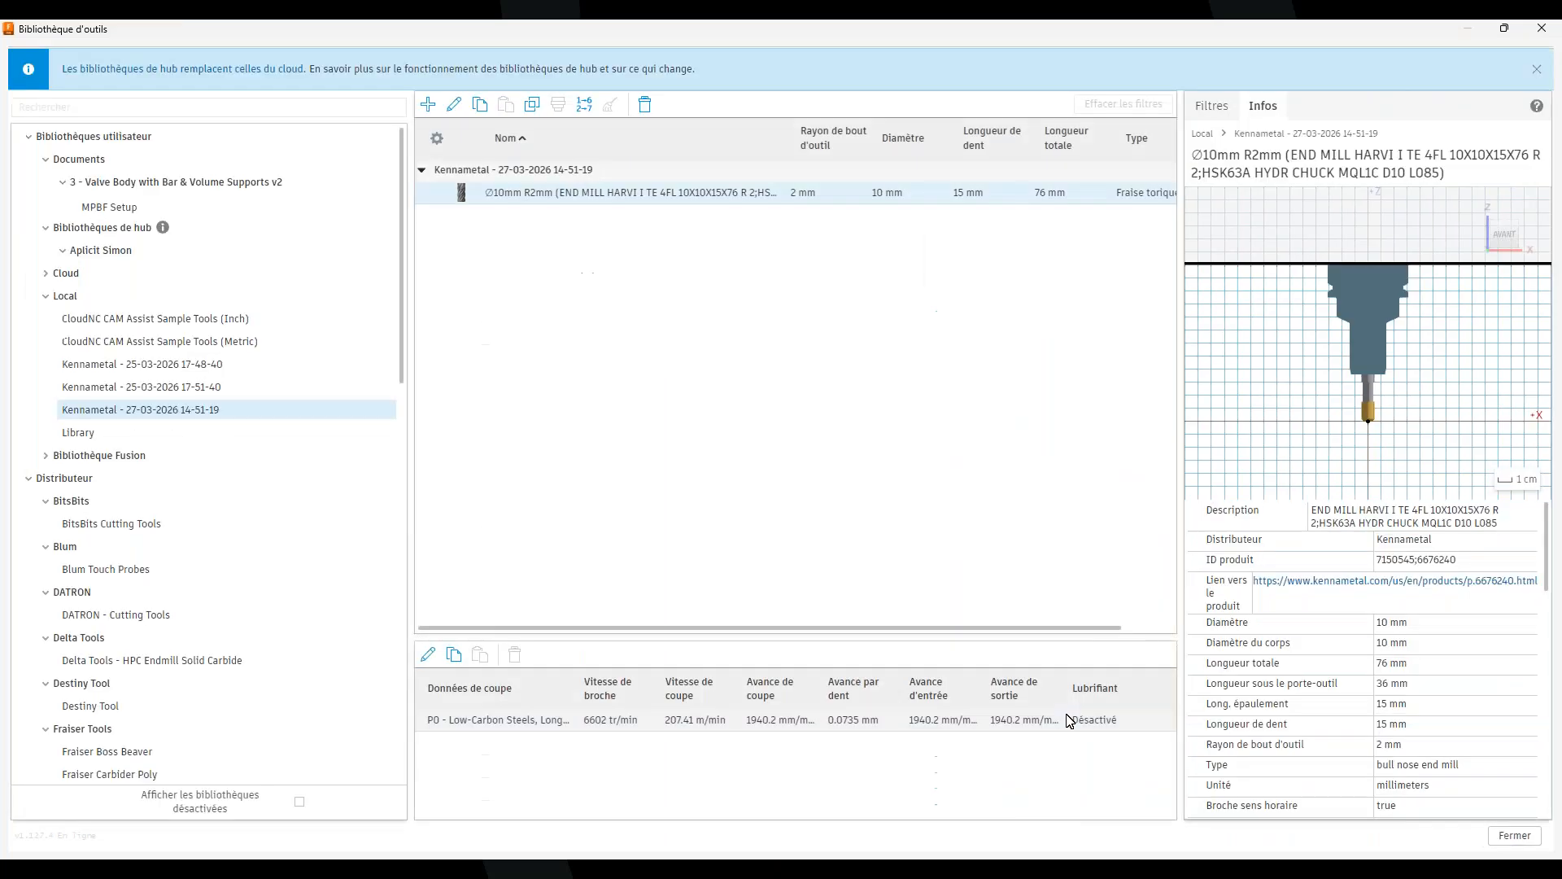
Close the tool library and bring the PowerPoint add-ins slideshow to the front
{"action": "left_click", "coordinate": [1514, 838]}
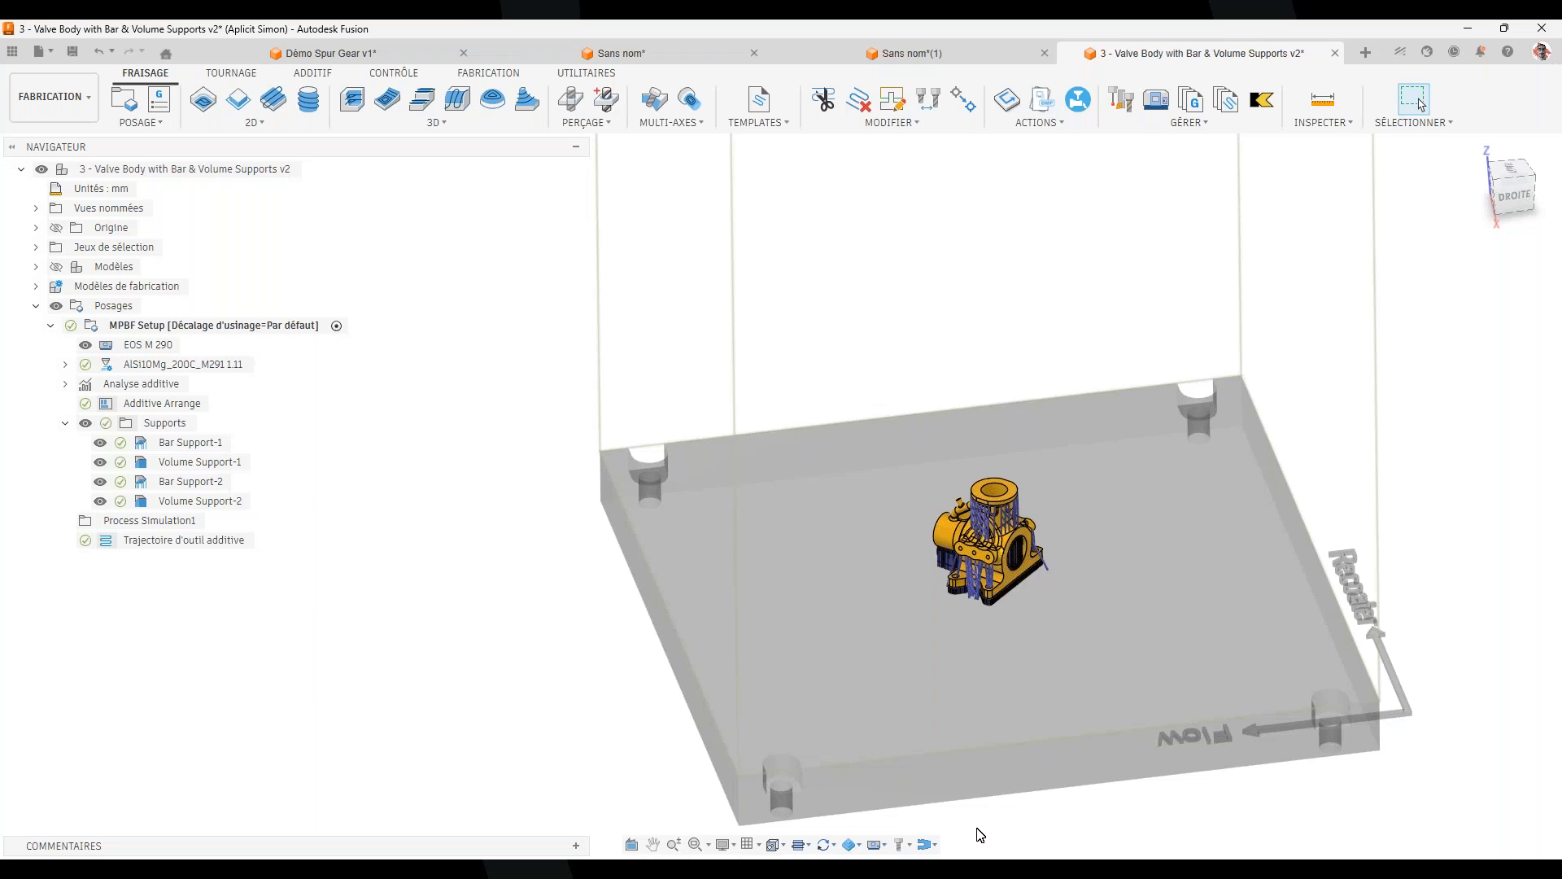
{"action": "mouse_move", "coordinate": [1123, 870]}
{"action": "left_click", "coordinate": [1205, 802]}
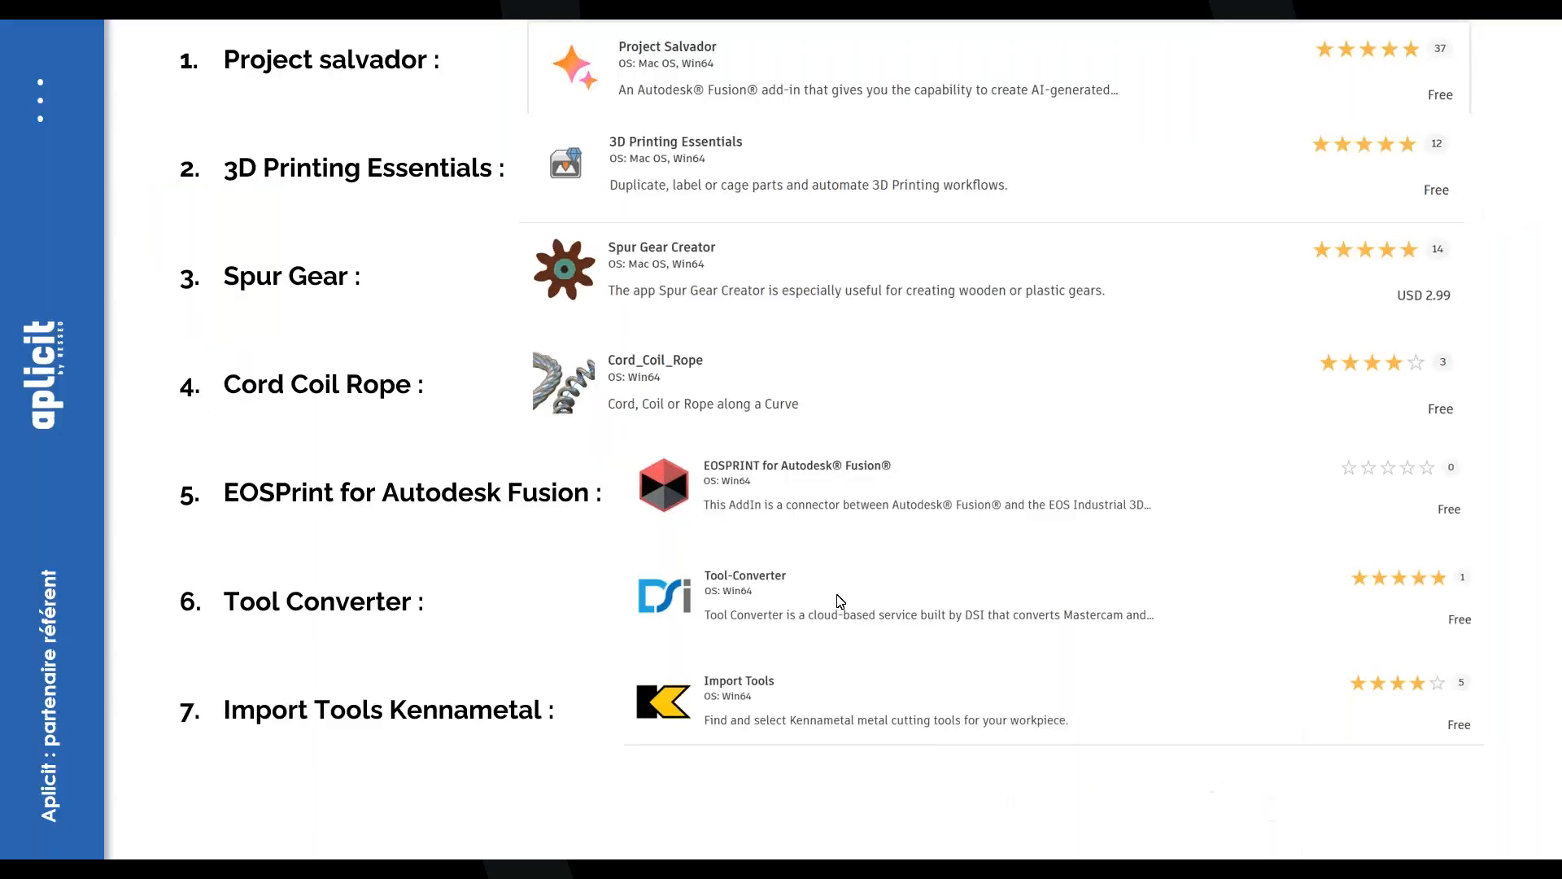
Advance past the Holder Creator slide to '5- L'IA dans Fusion' and exit the slideshow
{"action": "left_click", "coordinate": [655, 817]}
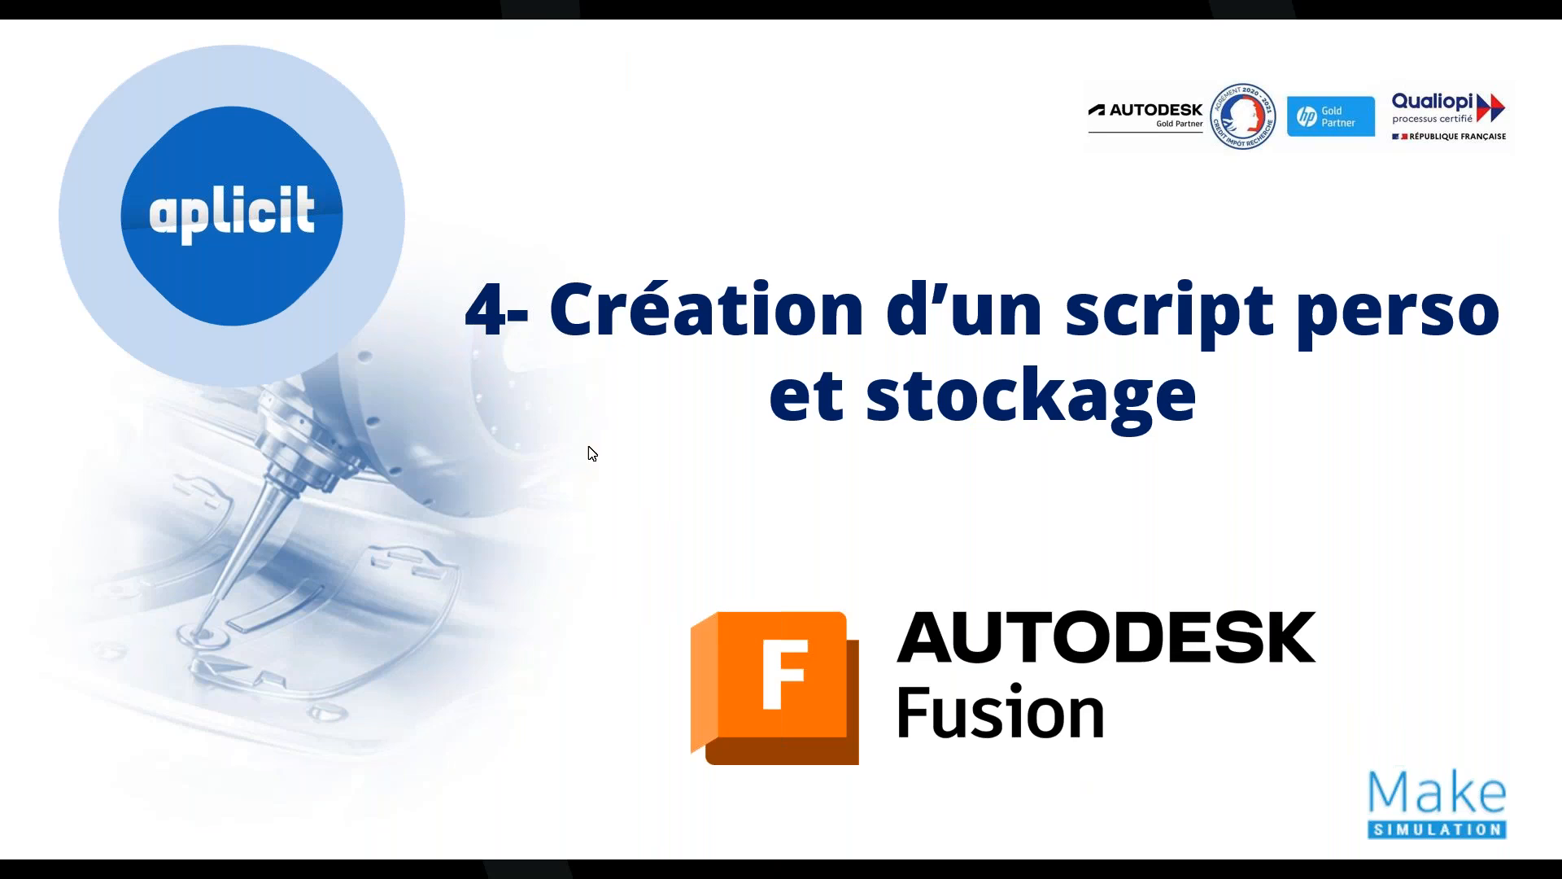
{"action": "left_click", "coordinate": [731, 491]}
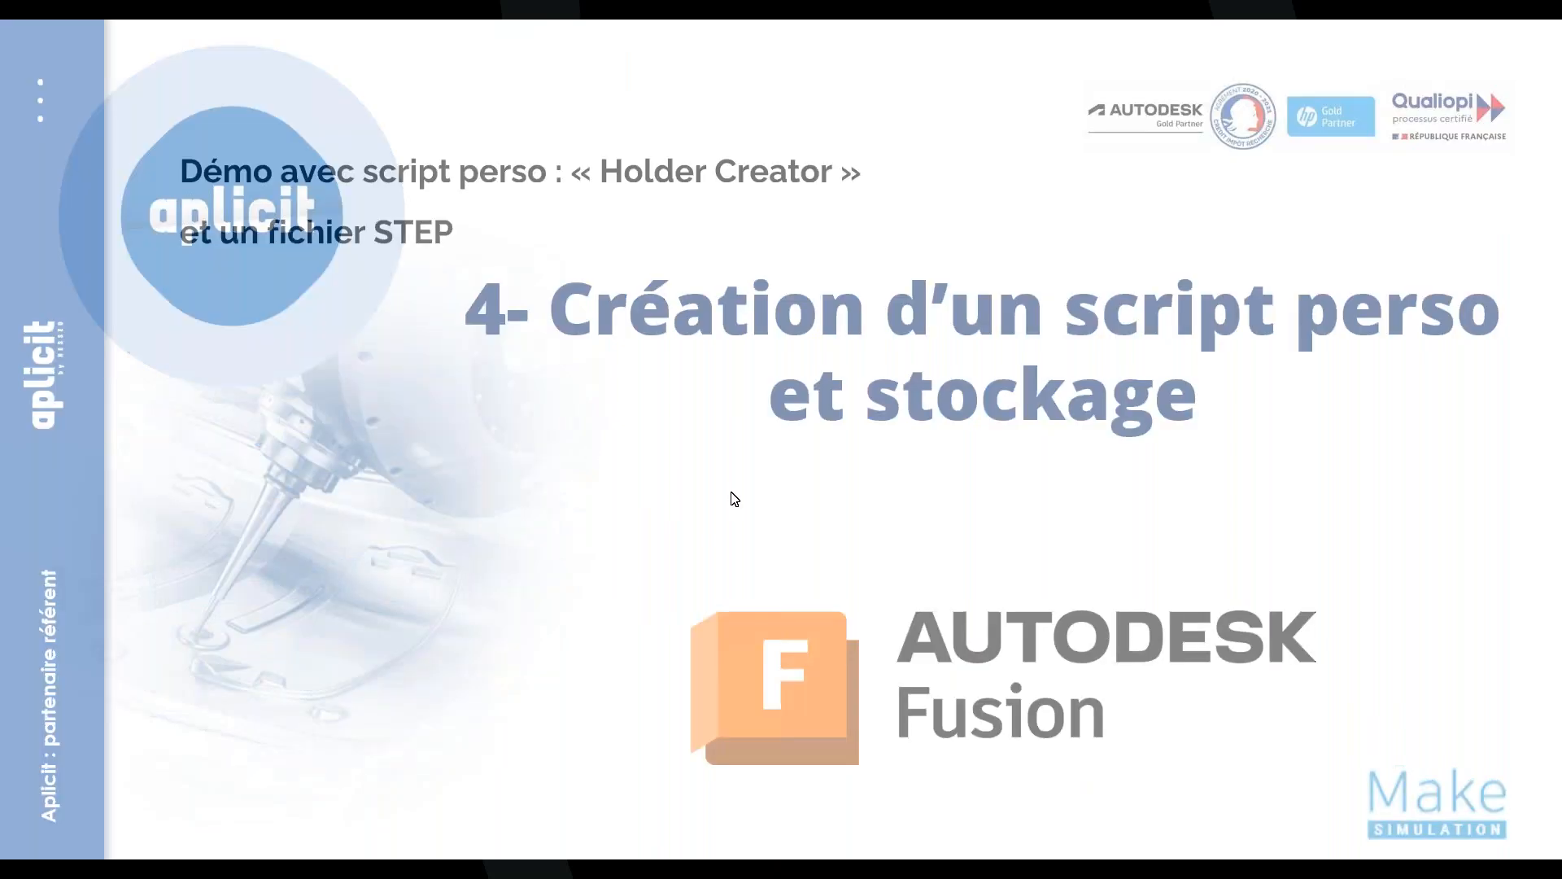
{"action": "left_click", "coordinate": [723, 481]}
{"action": "key", "text": "Escape"}
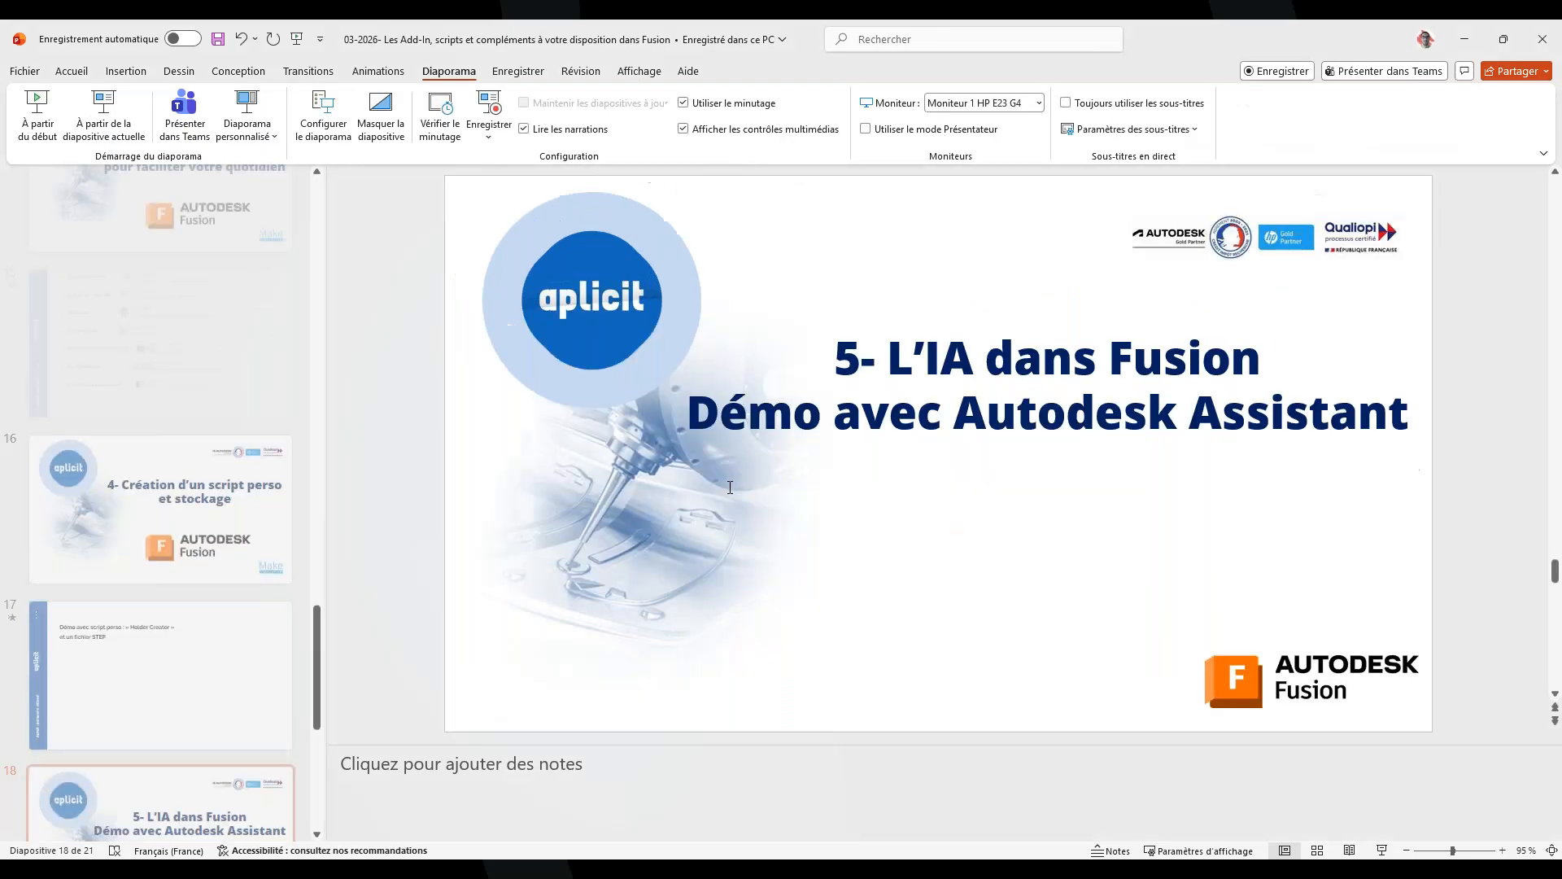
Return to Fusion and zoom out on the EOS M 290 build plate, panning it up-left
{"action": "left_click", "coordinate": [946, 875]}
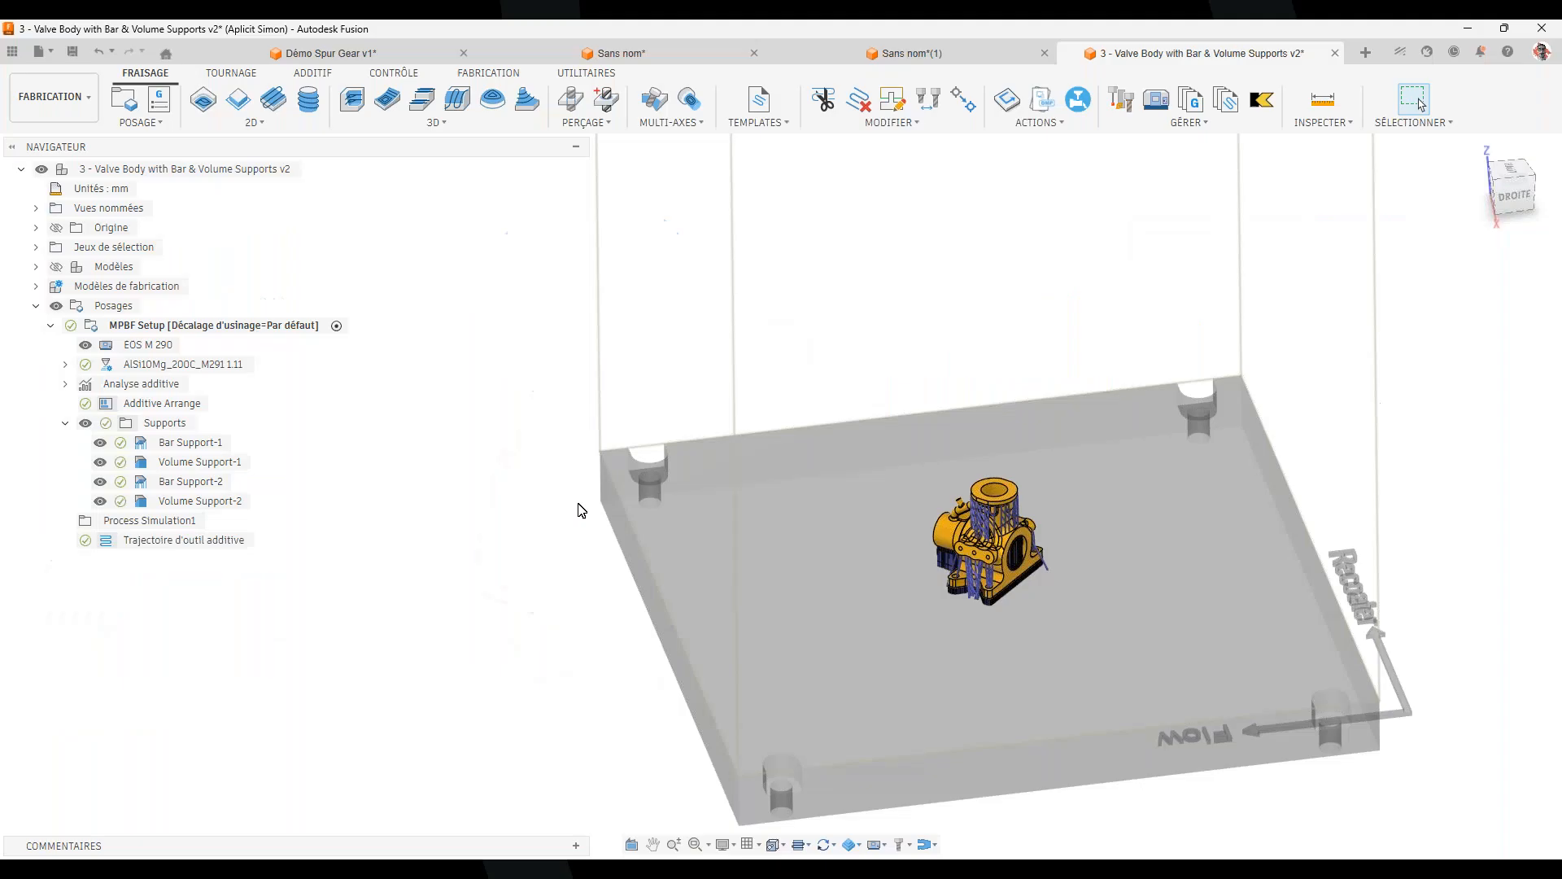
{"action": "scroll", "coordinate": [715, 509], "scroll_direction": "down", "scroll_amount": 3}
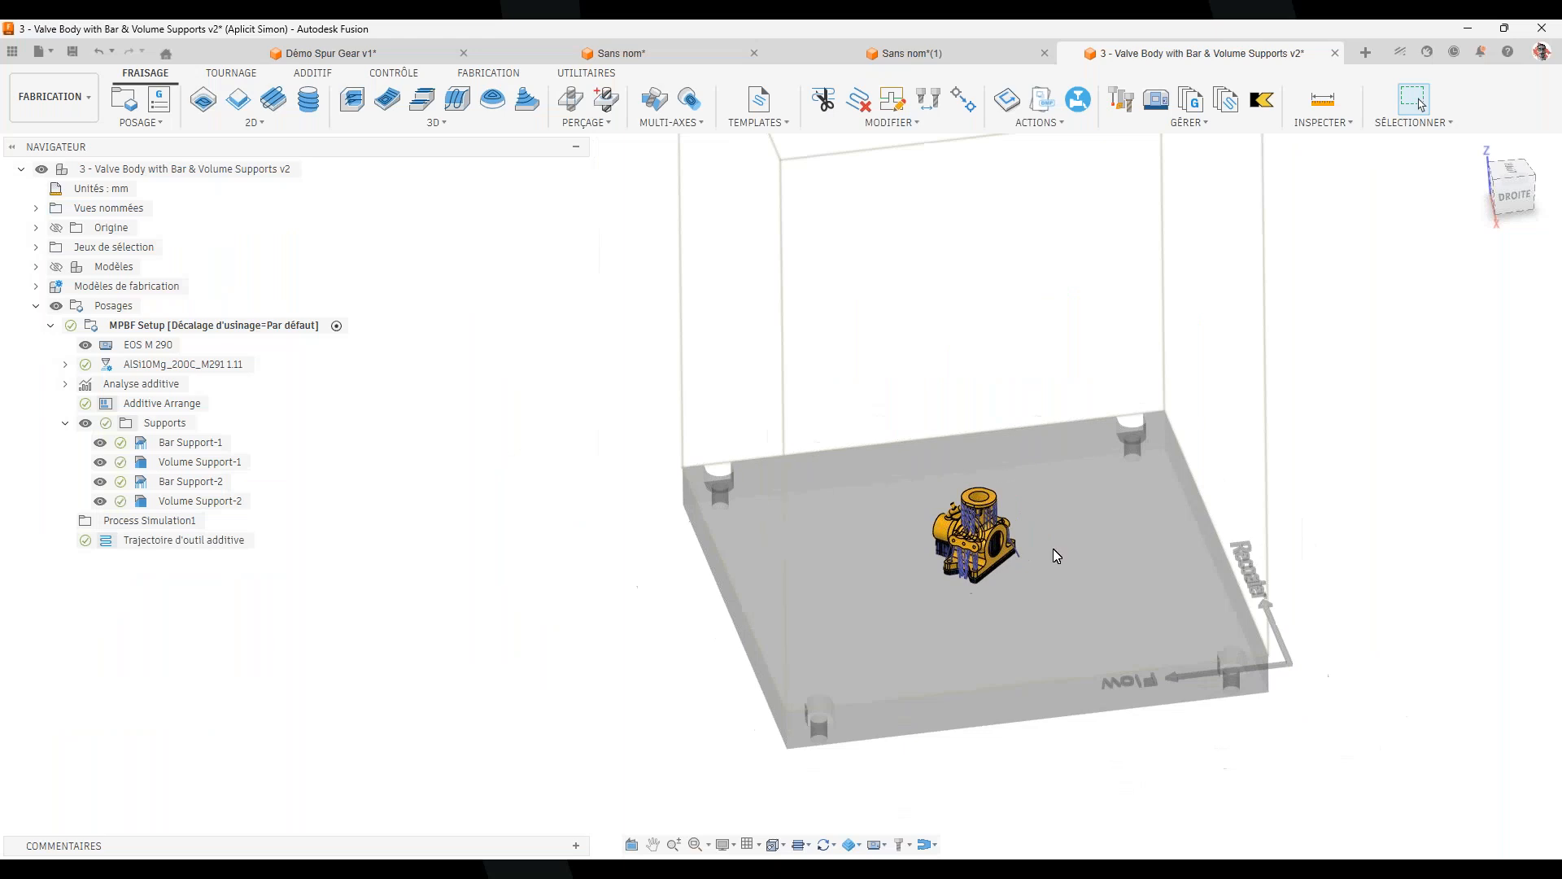
{"action": "middle_click_drag", "start_coordinate": [1091, 629], "coordinate": [1015, 580]}
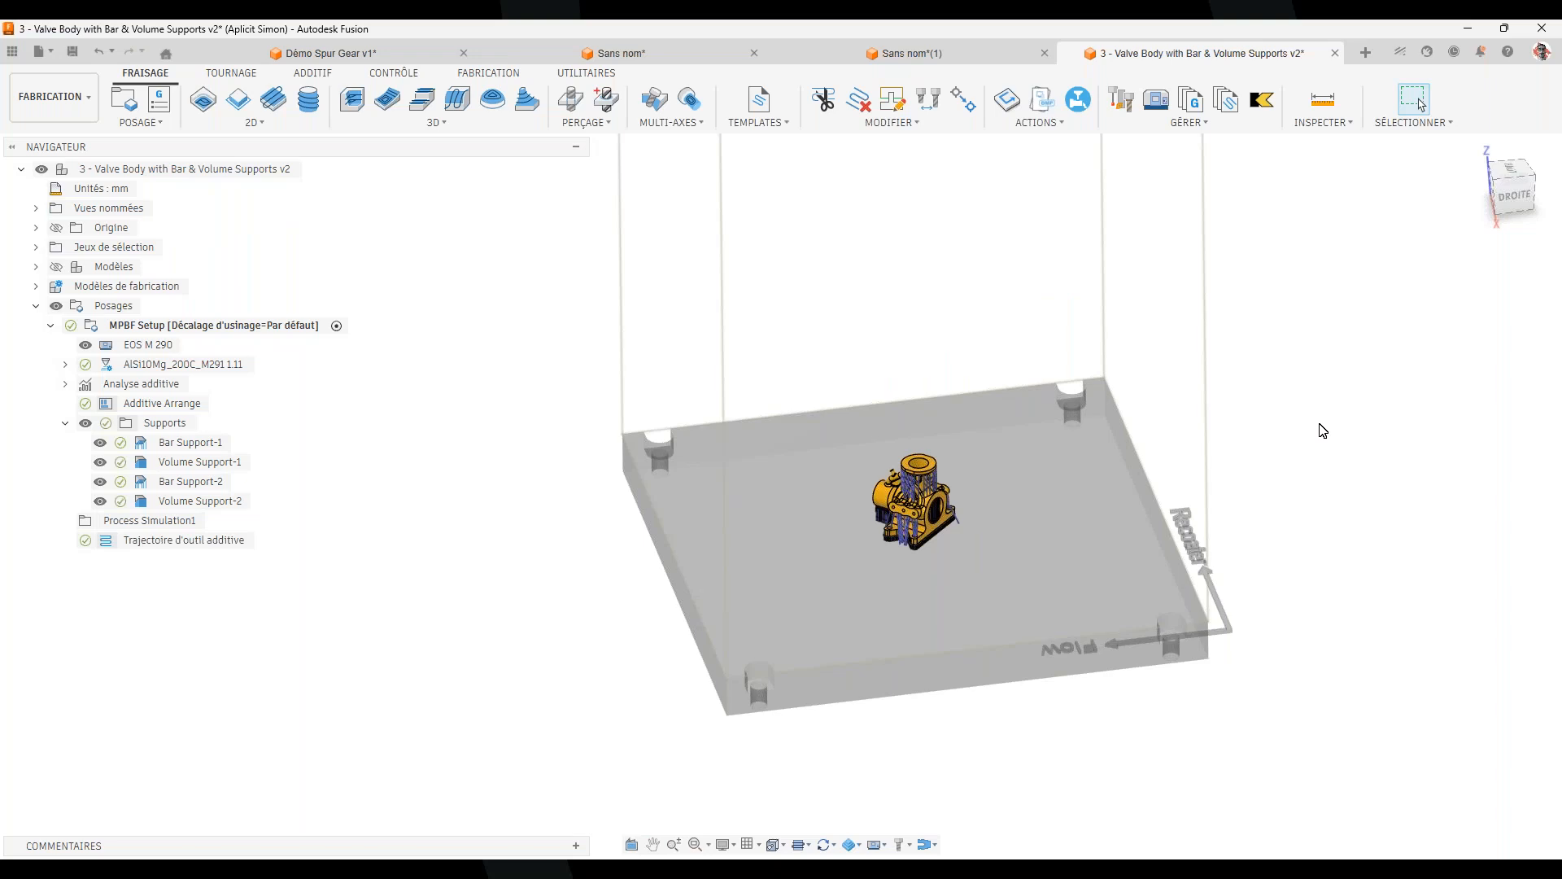
Create a new empty hybrid design, Sans nom(2), in its own tab
{"action": "left_click", "coordinate": [1365, 52]}
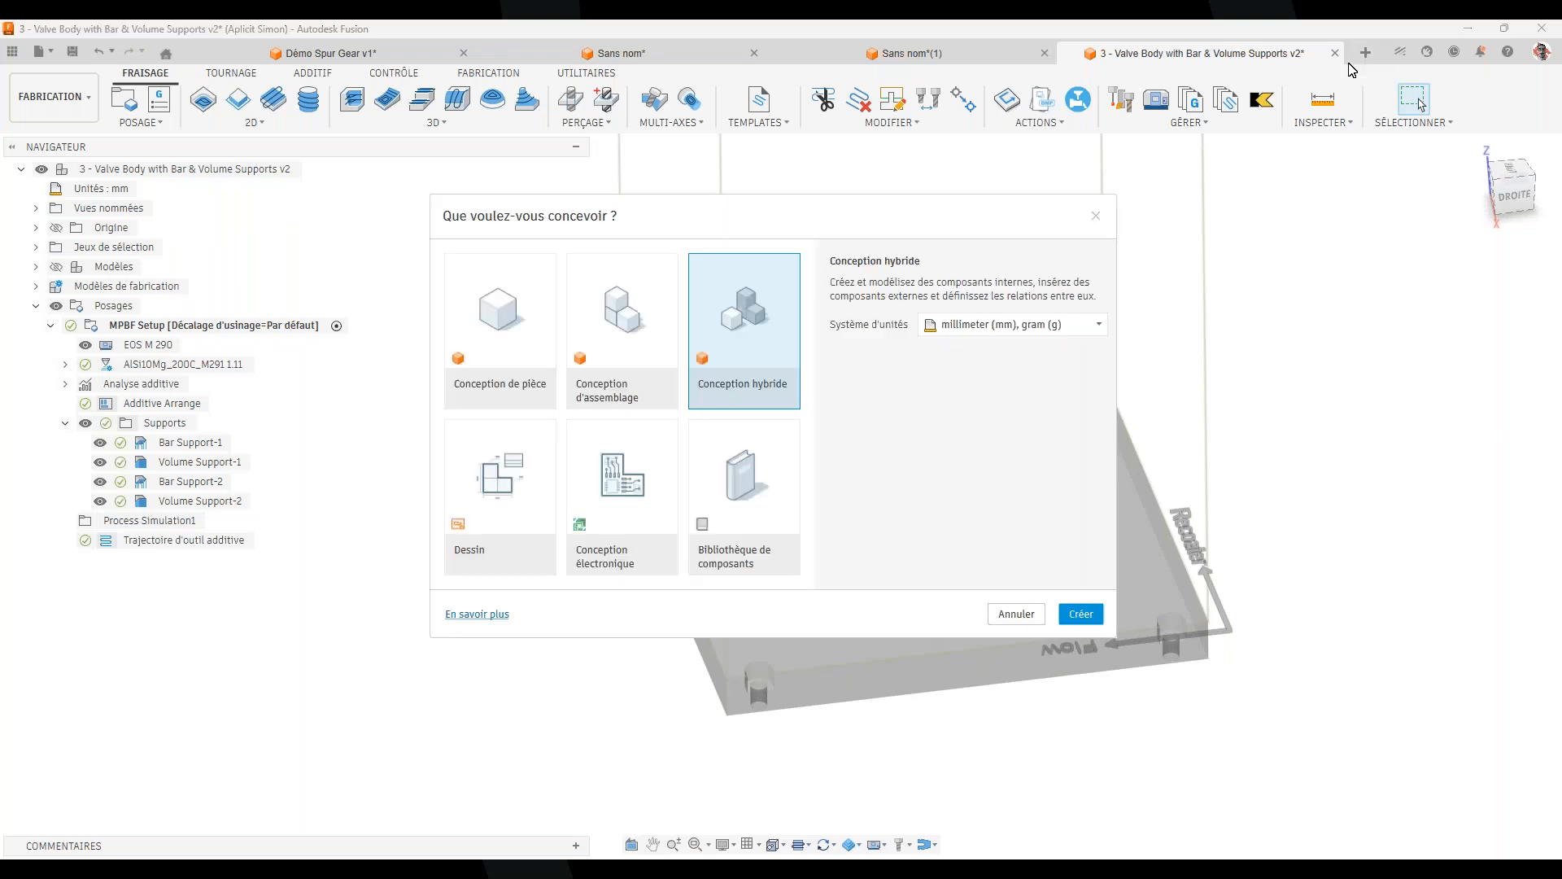
{"action": "left_click", "coordinate": [1082, 614]}
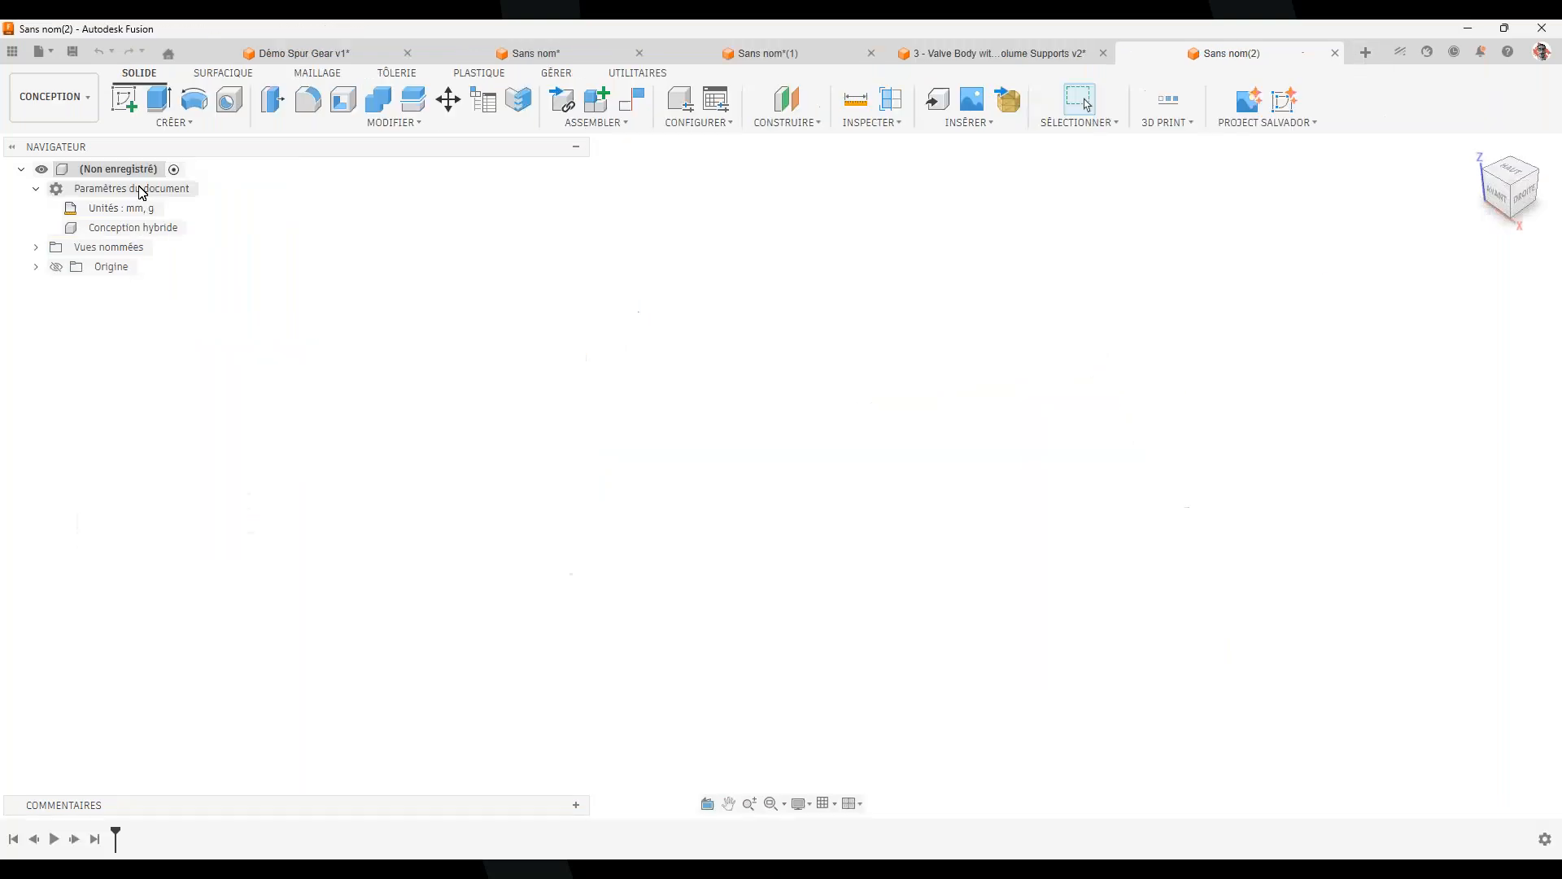
{"action": "left_click", "coordinate": [39, 51]}
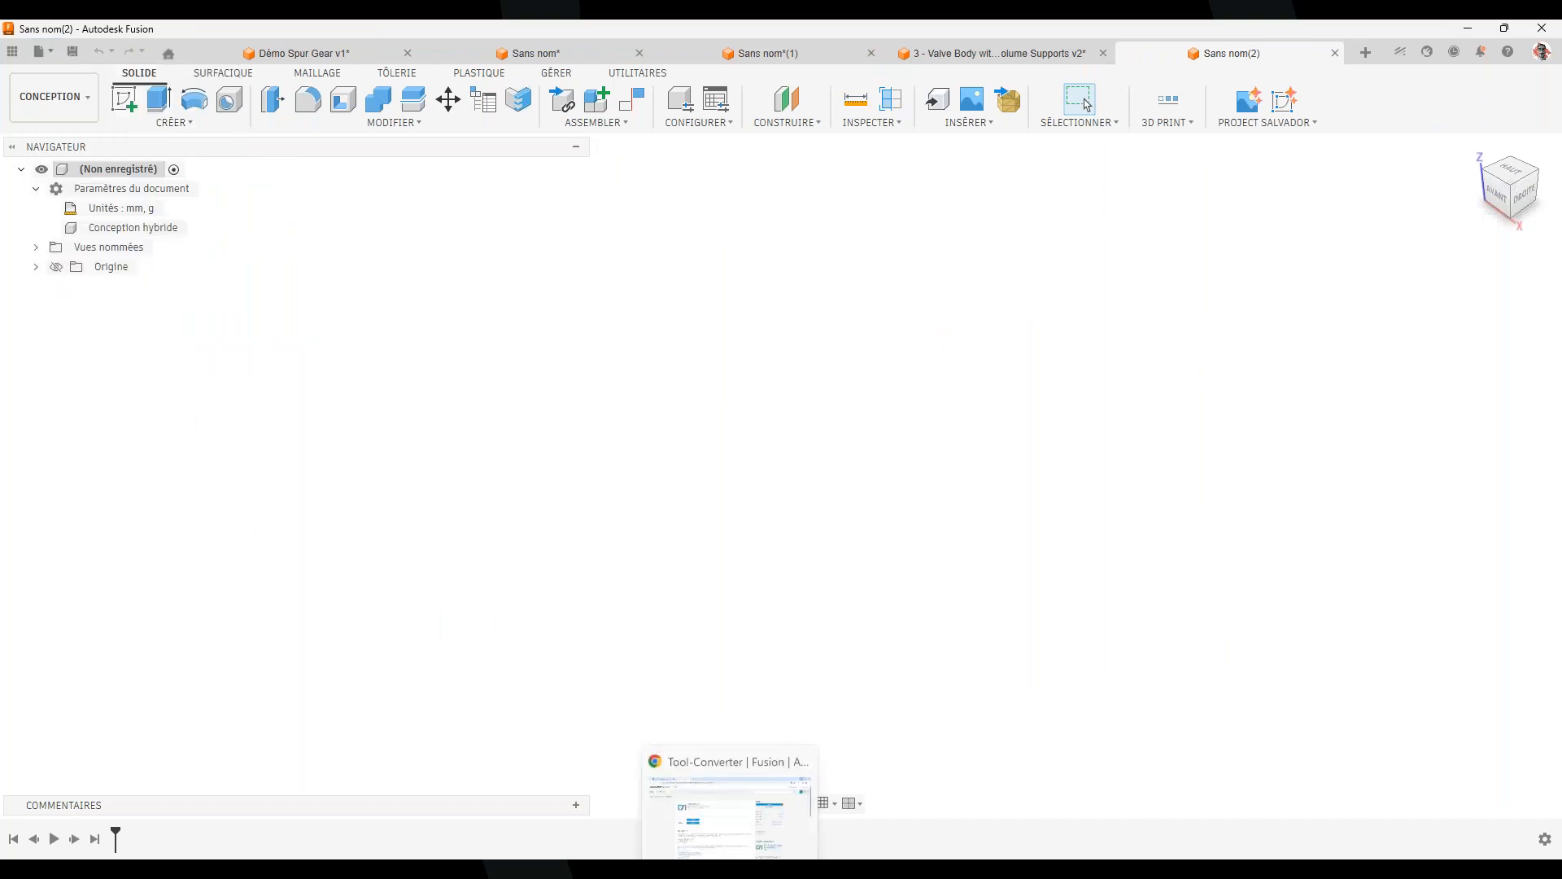
{"action": "left_click", "coordinate": [705, 857]}
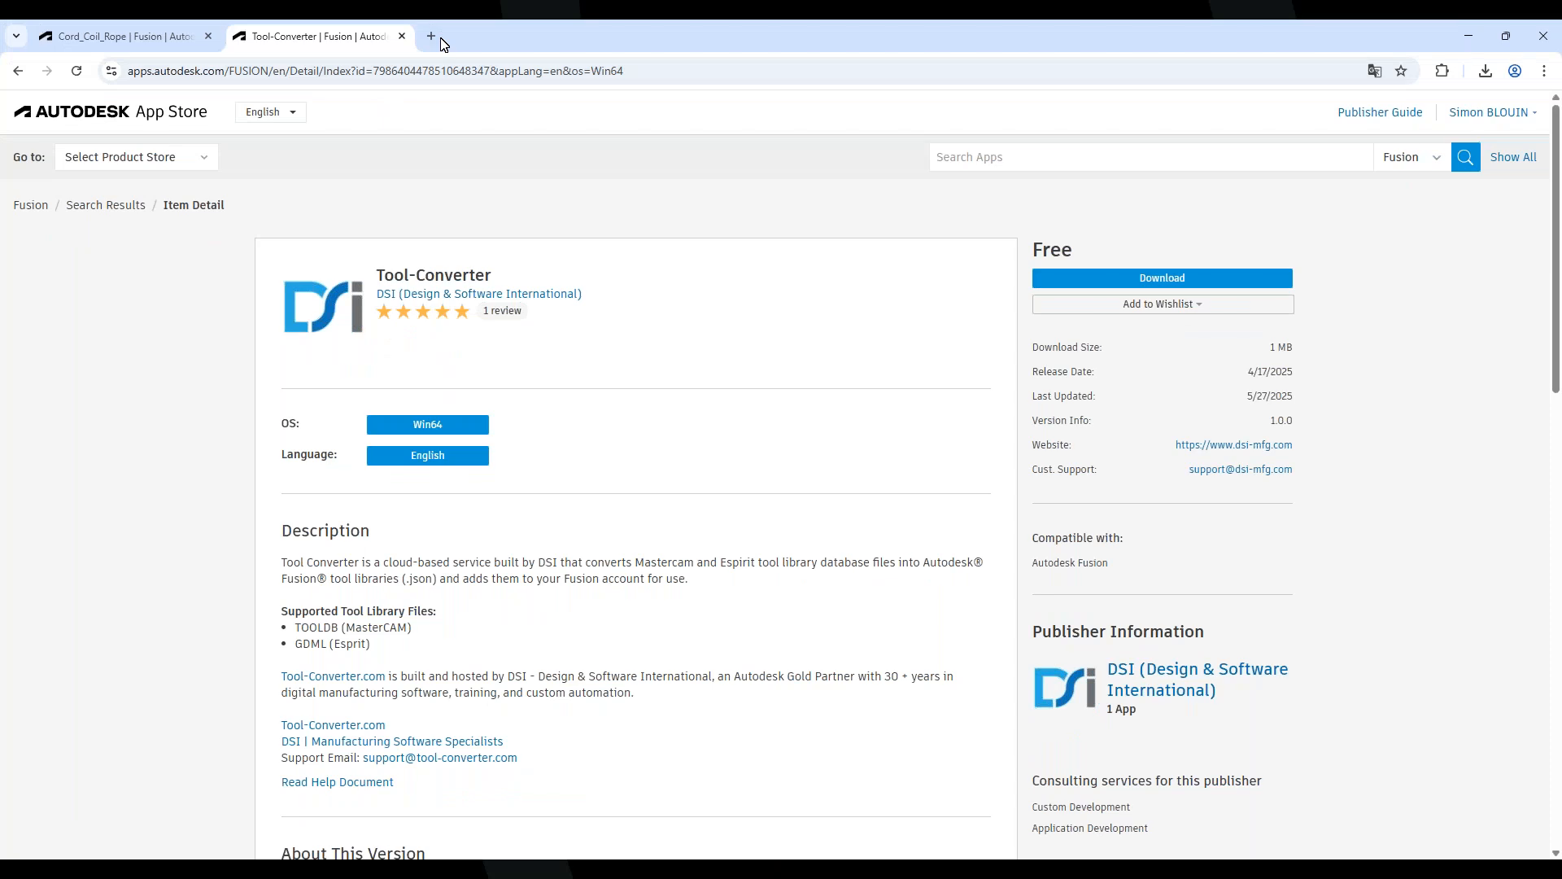
Download the holder's 3D BASIC STEP model from the bookmarked Seco Tools page, then minimize Chrome
{"action": "left_click", "coordinate": [432, 37]}
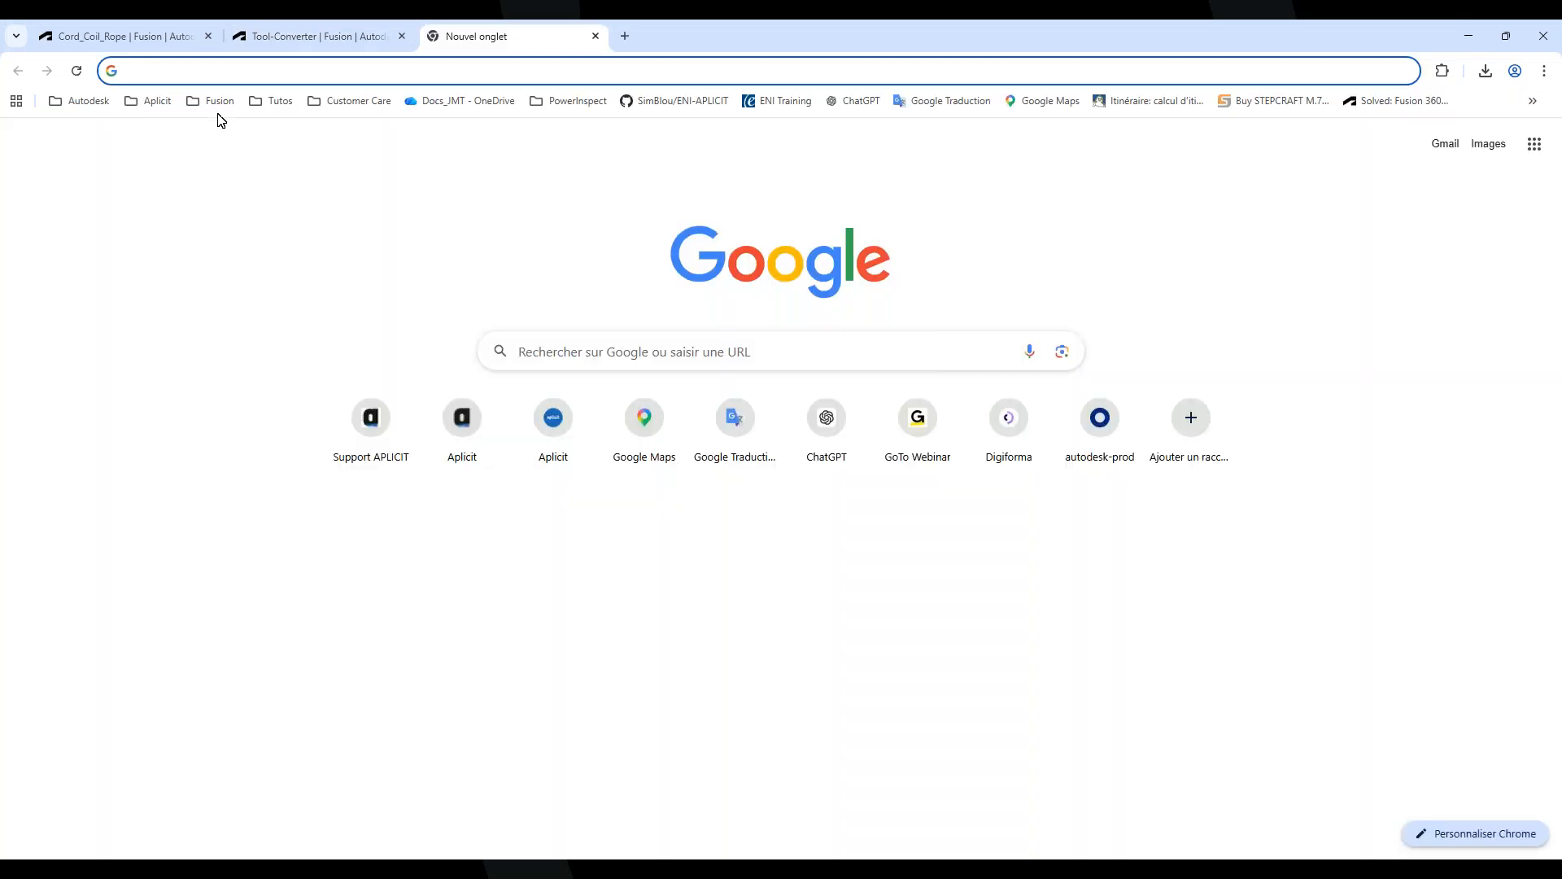
{"action": "left_click", "coordinate": [215, 102]}
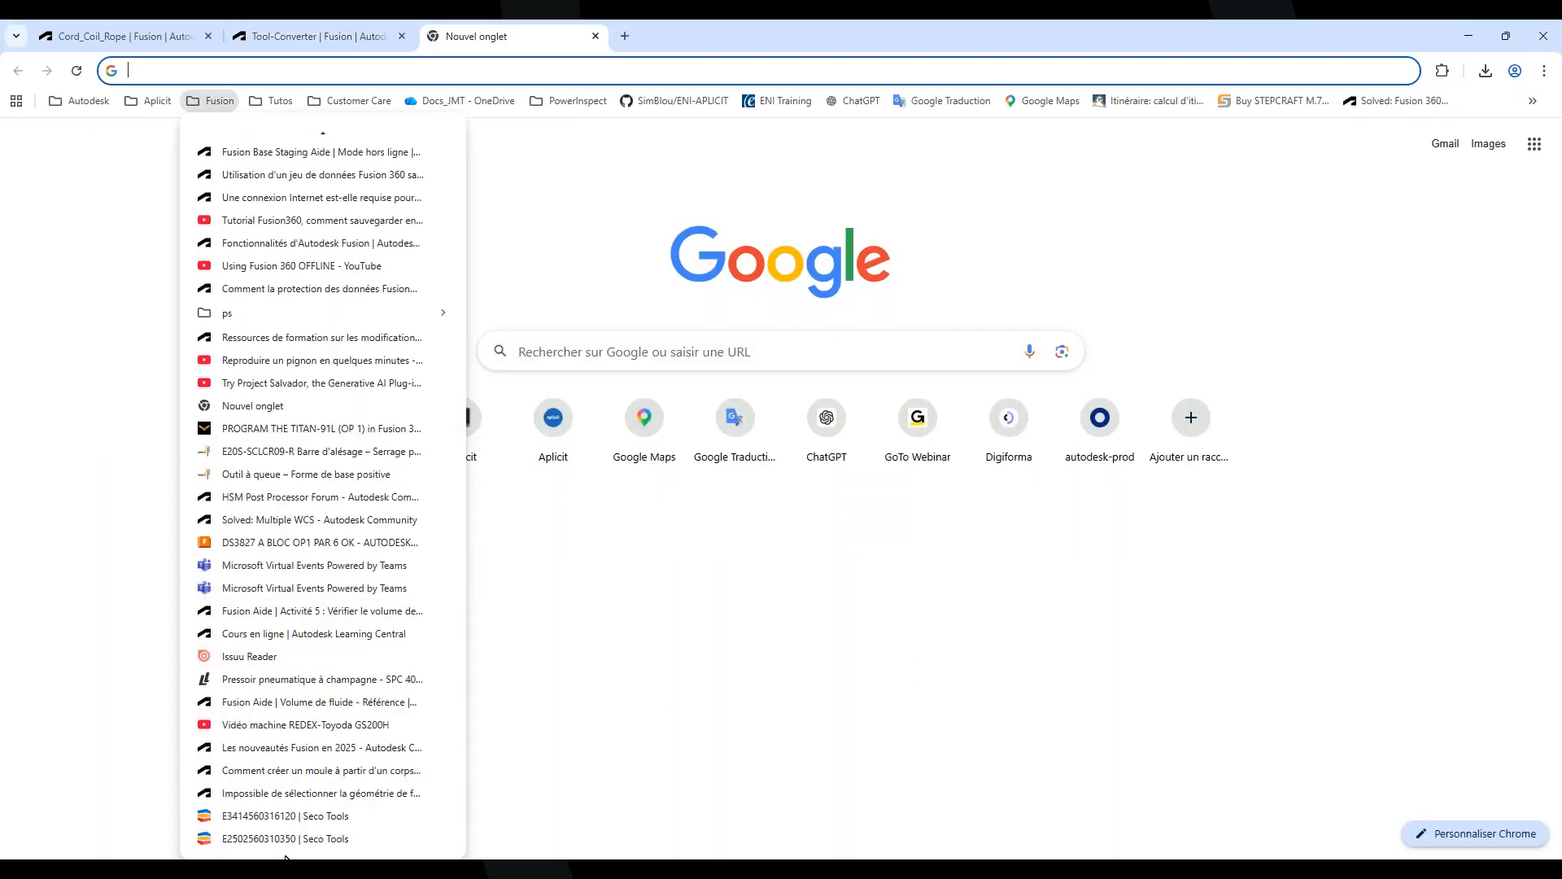
{"action": "left_click", "coordinate": [289, 839]}
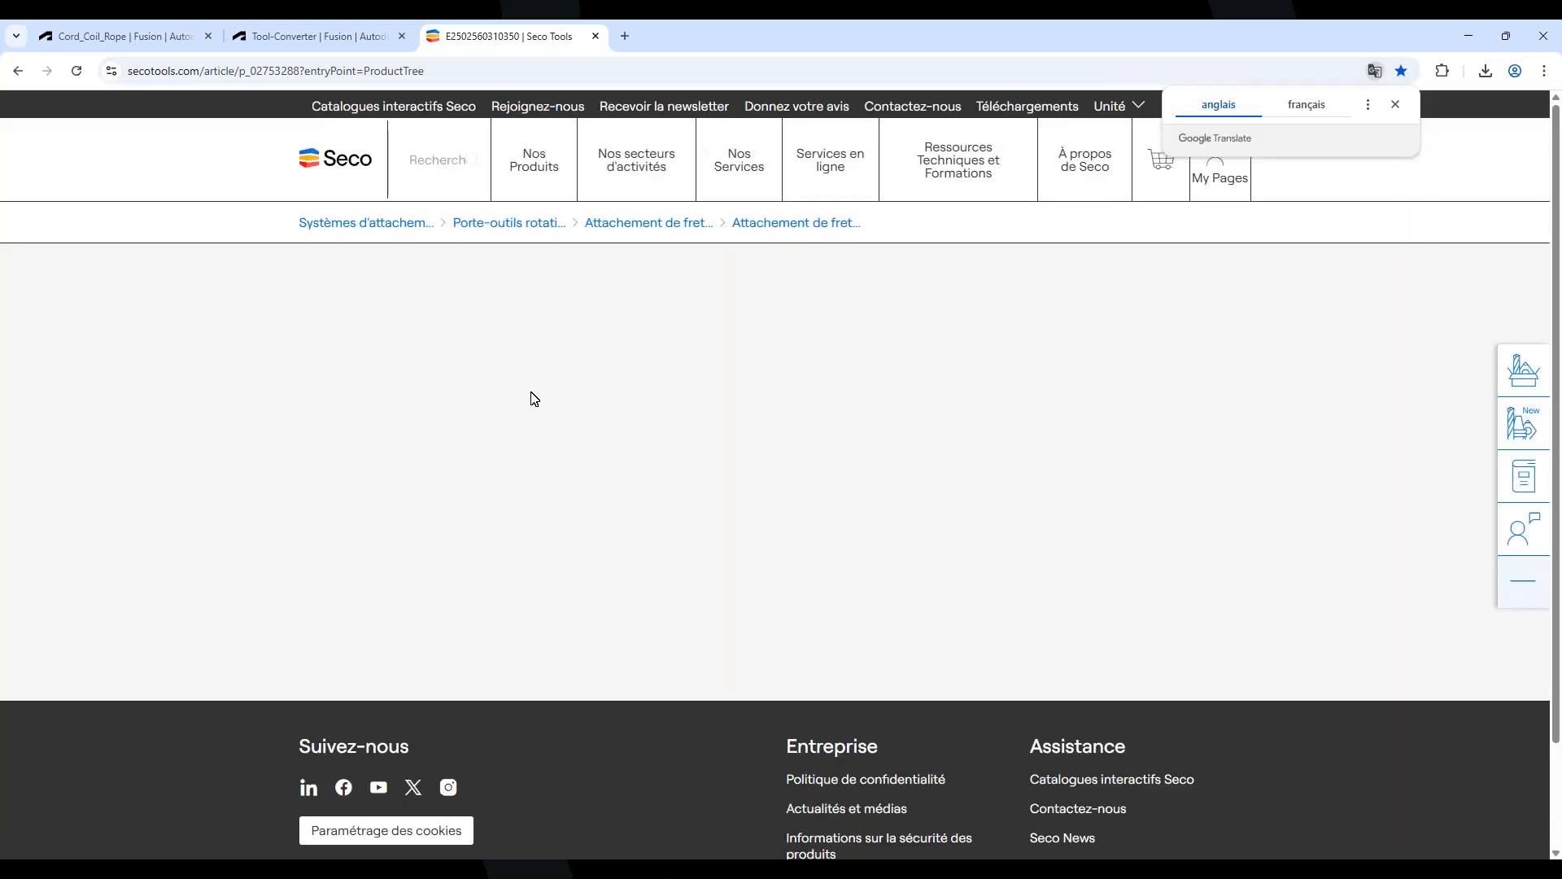
{"action": "scroll", "coordinate": [792, 673], "scroll_direction": "down", "scroll_amount": 5}
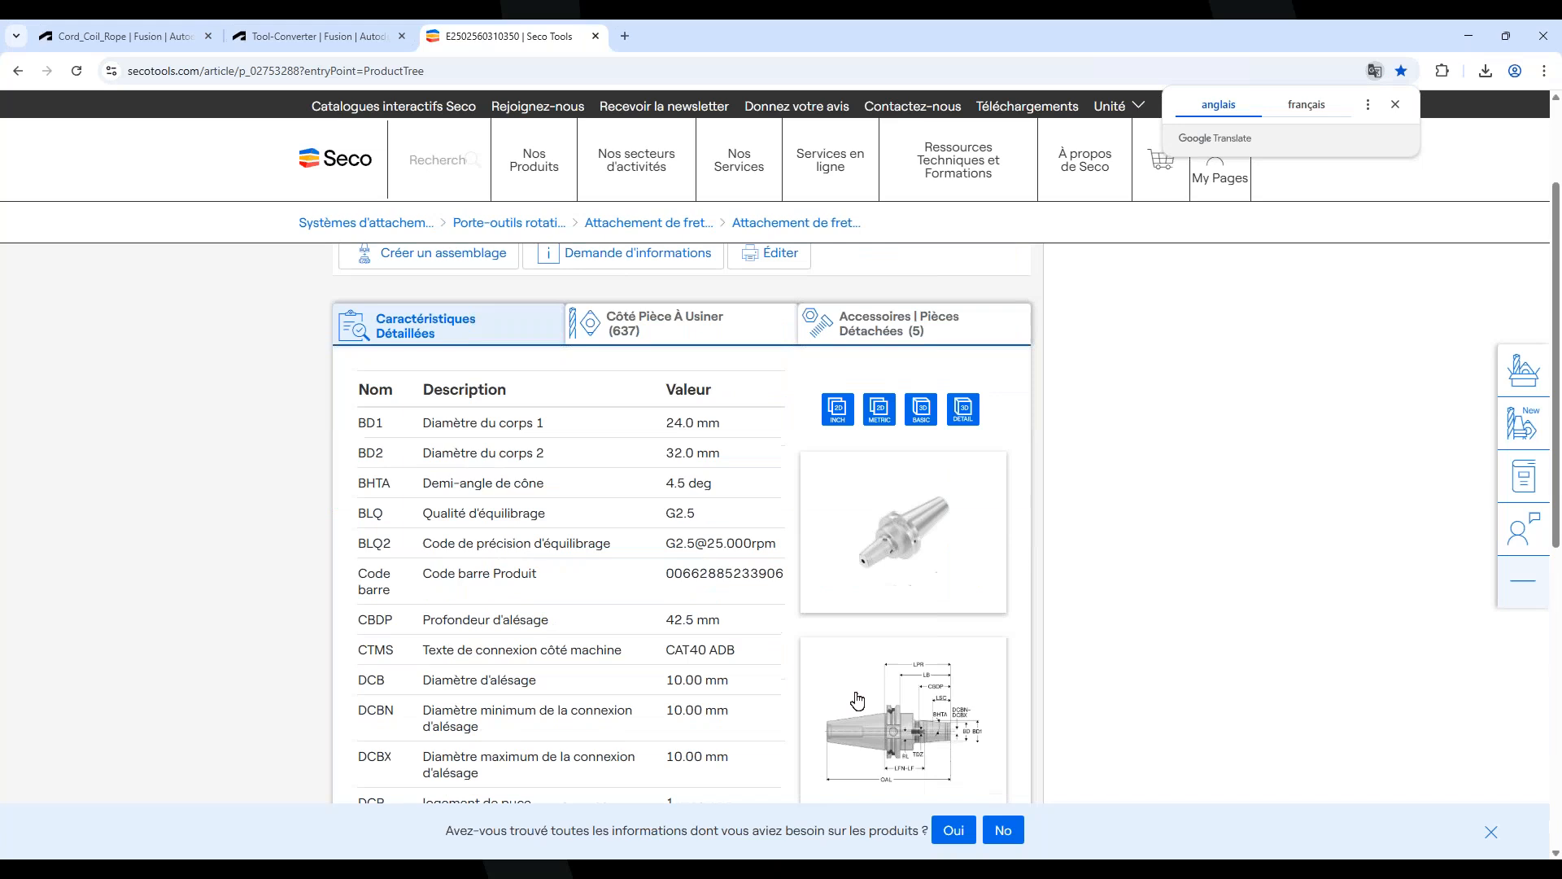
{"action": "scroll", "coordinate": [876, 641], "scroll_direction": "down", "scroll_amount": 2}
{"action": "scroll", "coordinate": [924, 681], "scroll_direction": "up", "scroll_amount": 7}
{"action": "scroll", "coordinate": [1399, 523], "scroll_direction": "down", "scroll_amount": 1}
{"action": "scroll", "coordinate": [1377, 527], "scroll_direction": "down", "scroll_amount": 1}
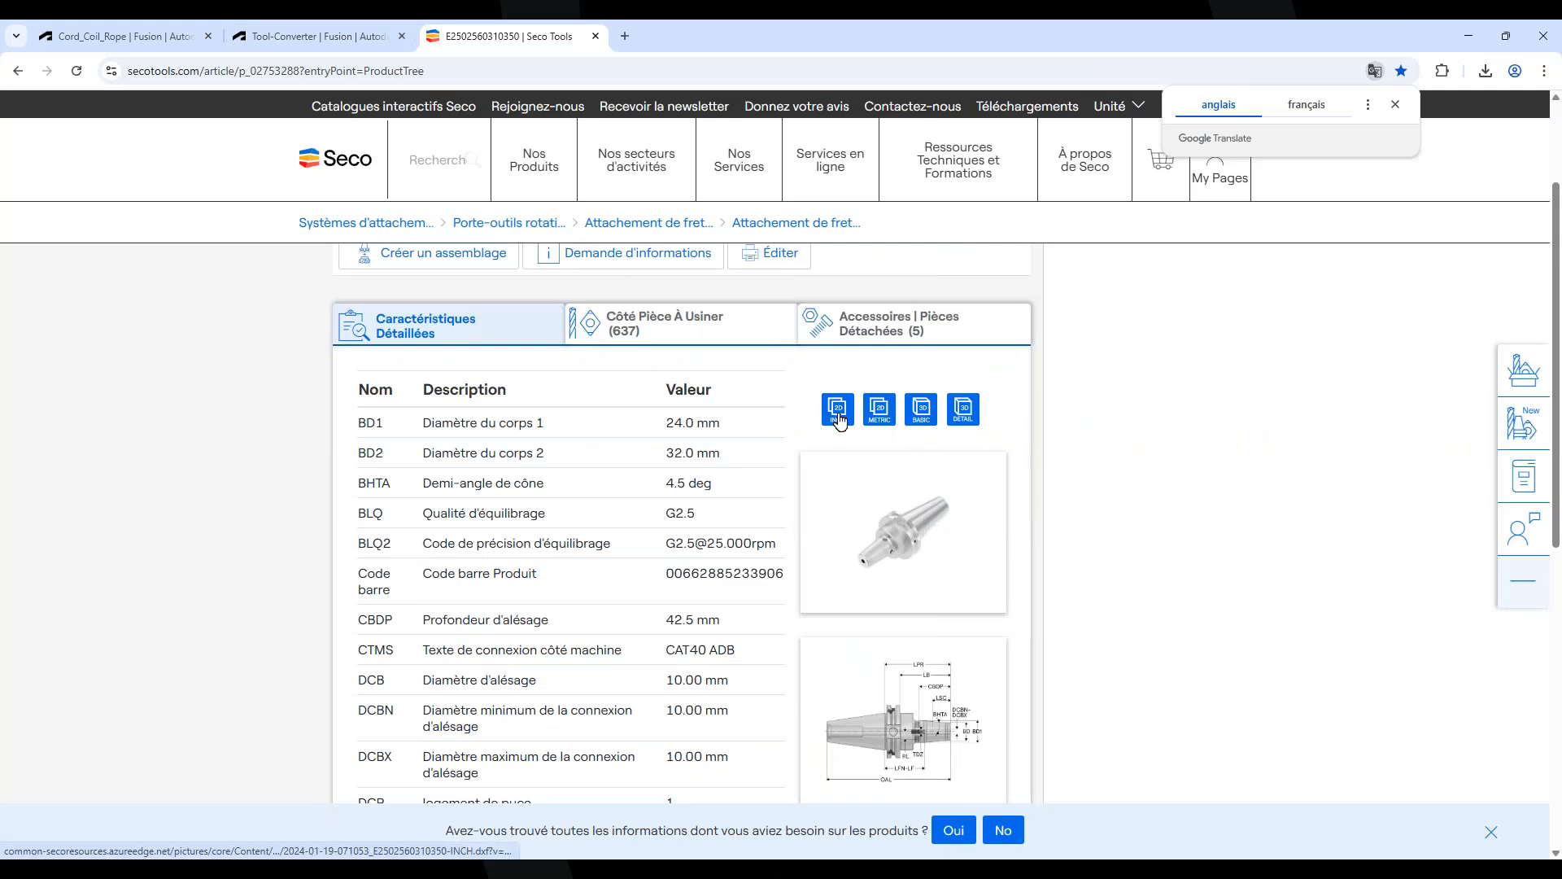
{"action": "left_click", "coordinate": [922, 412]}
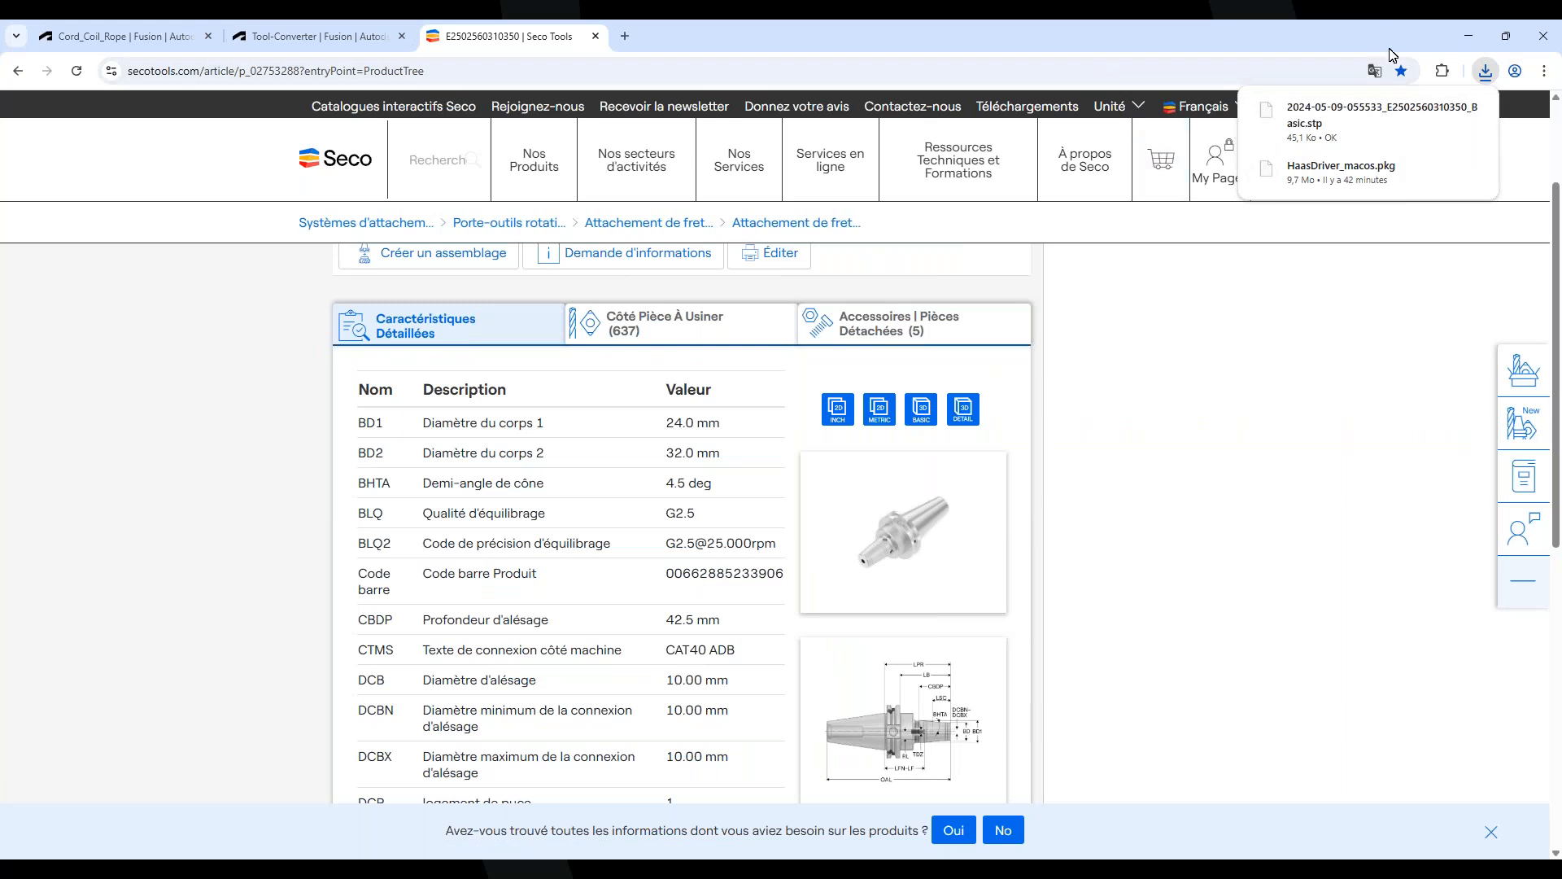
{"action": "left_click", "coordinate": [1469, 36]}
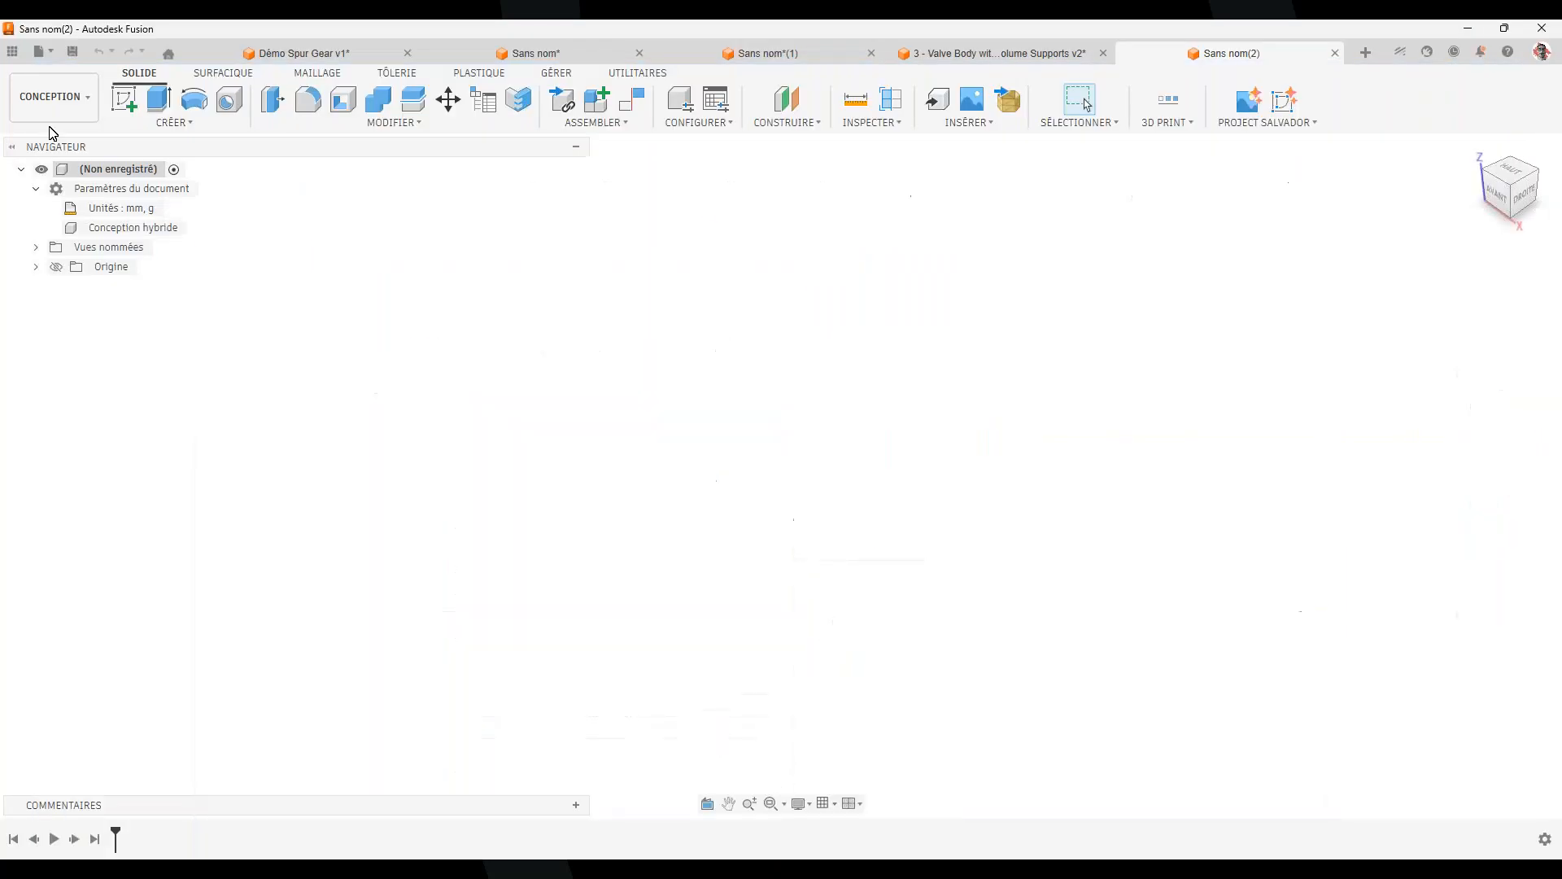
Open the downloaded Basic.stp holder file from Téléchargements
{"action": "left_click", "coordinate": [54, 52]}
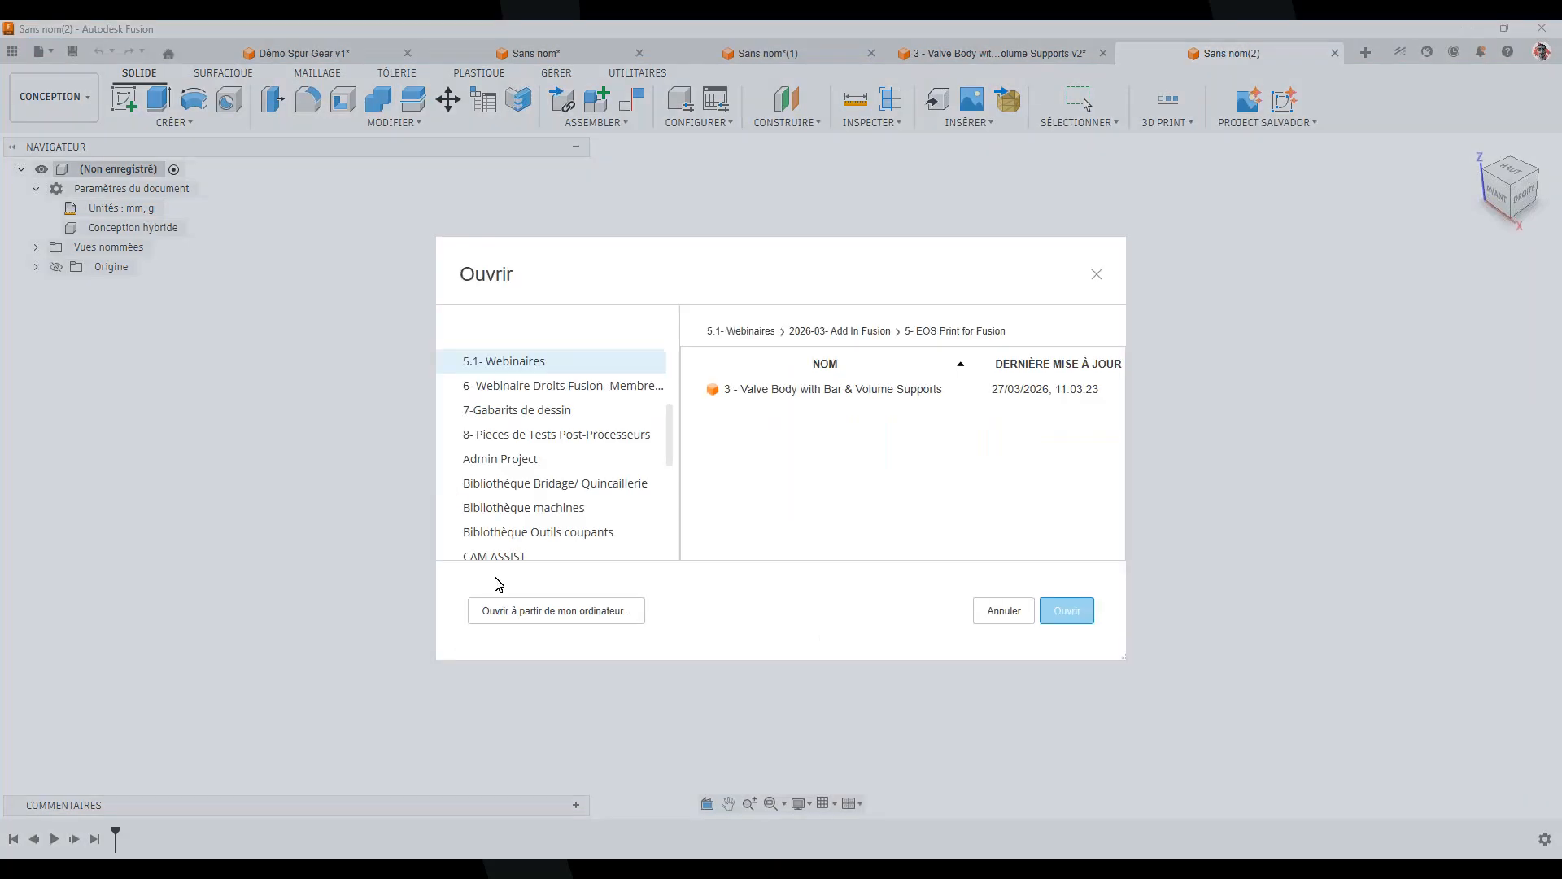
{"action": "left_click", "coordinate": [516, 609]}
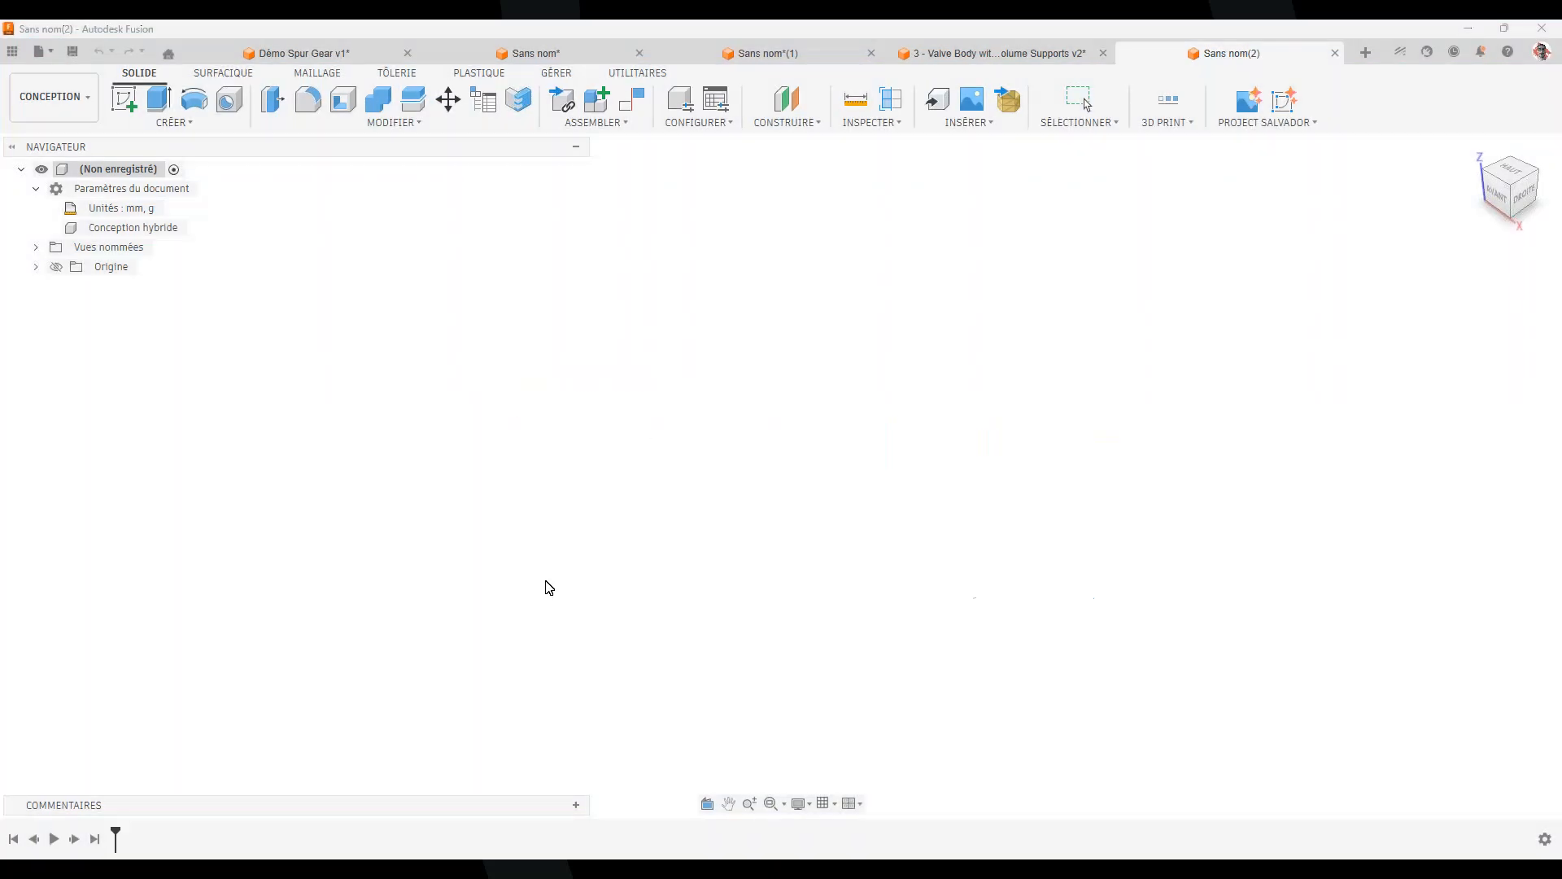
{"action": "left_click", "coordinate": [104, 224]}
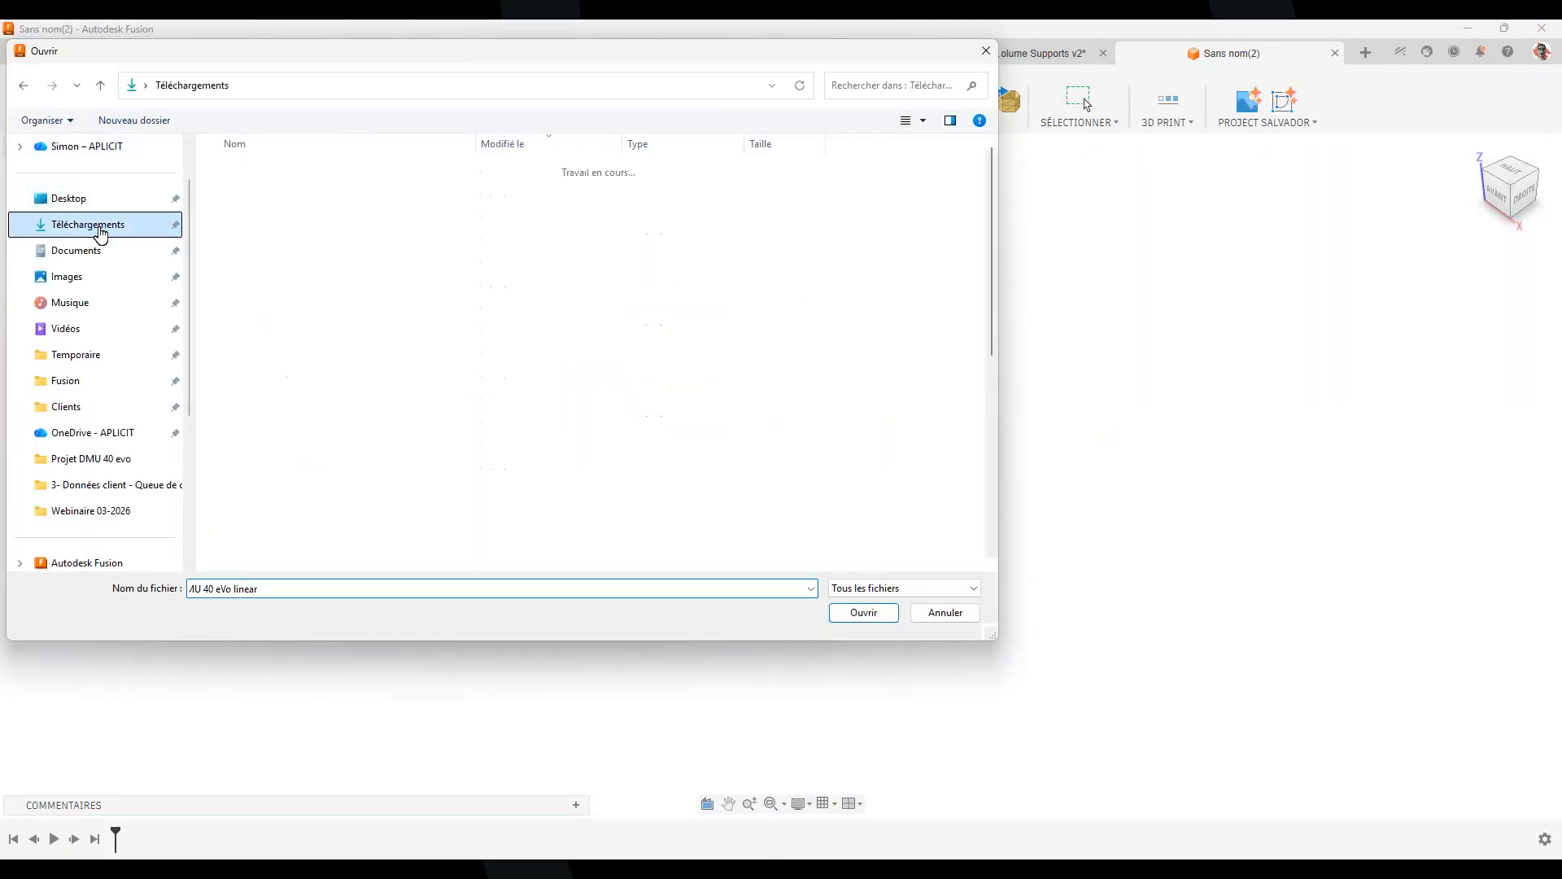
{"action": "double_click", "coordinate": [273, 199]}
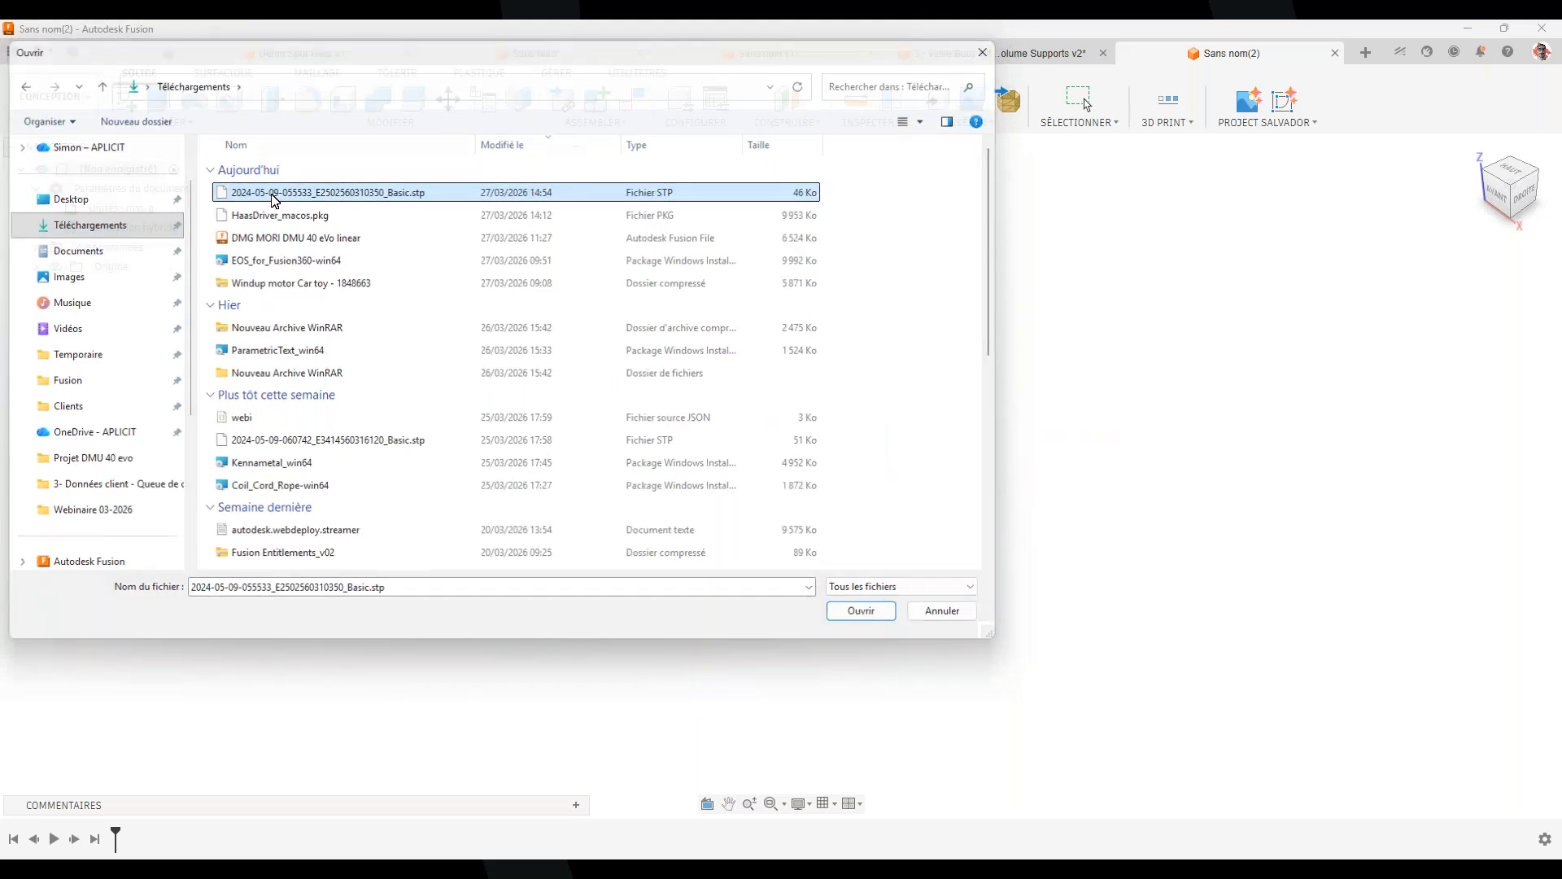
Orbit the holder and inspect its single body, Corps1
{"action": "middle_click_drag", "start_coordinate": [843, 456], "coordinate": [1064, 586], "text": "shift"}
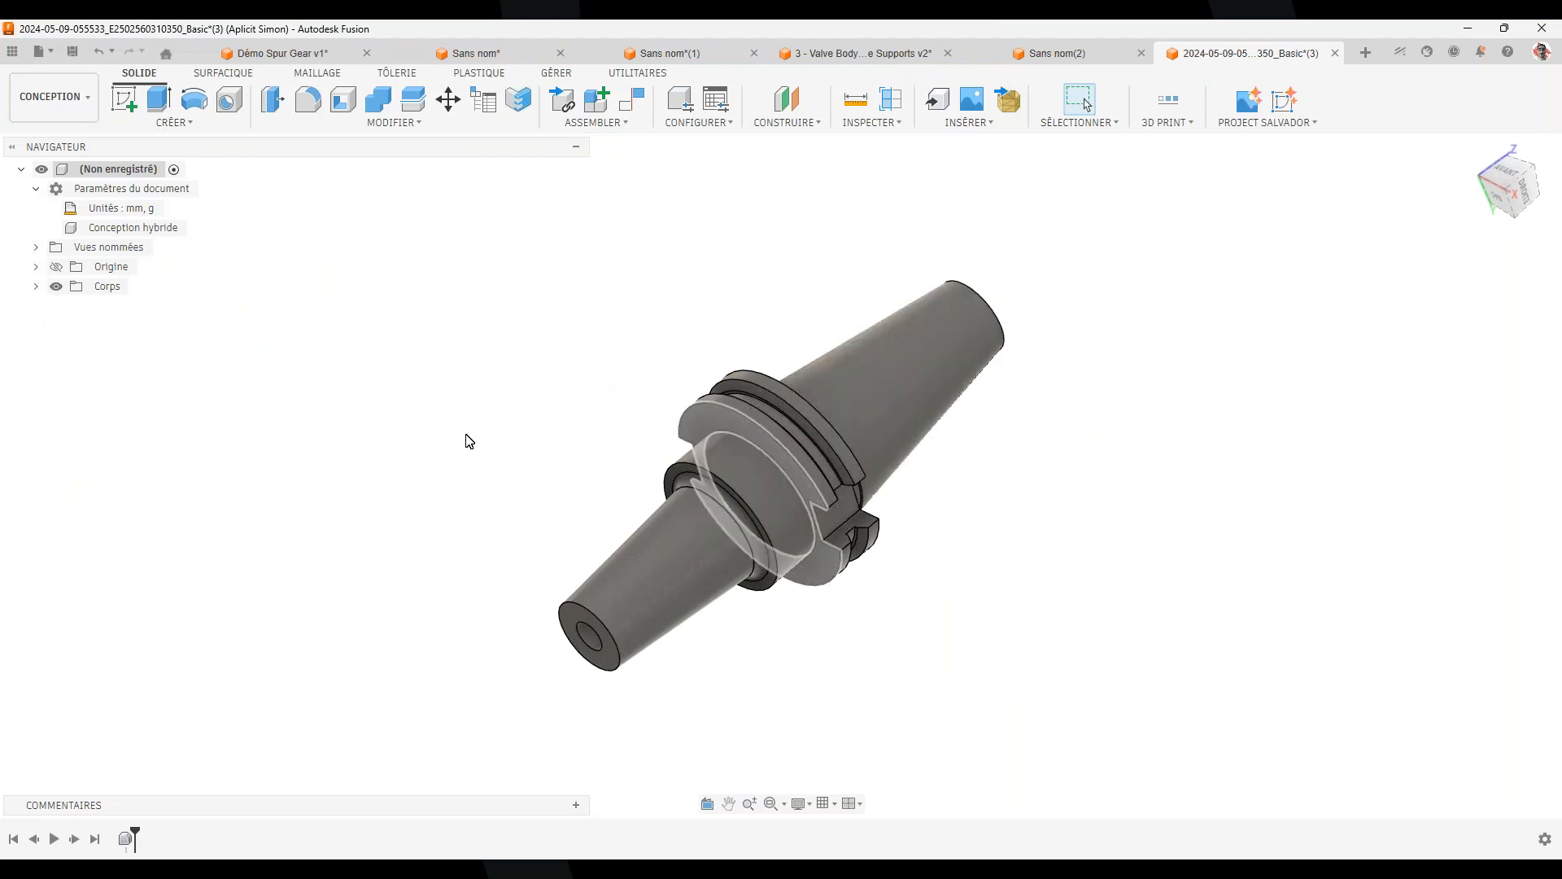
{"action": "left_click", "coordinate": [36, 286]}
{"action": "left_click", "coordinate": [122, 306]}
{"action": "middle_click_drag", "start_coordinate": [1104, 635], "coordinate": [900, 572], "text": "shift"}
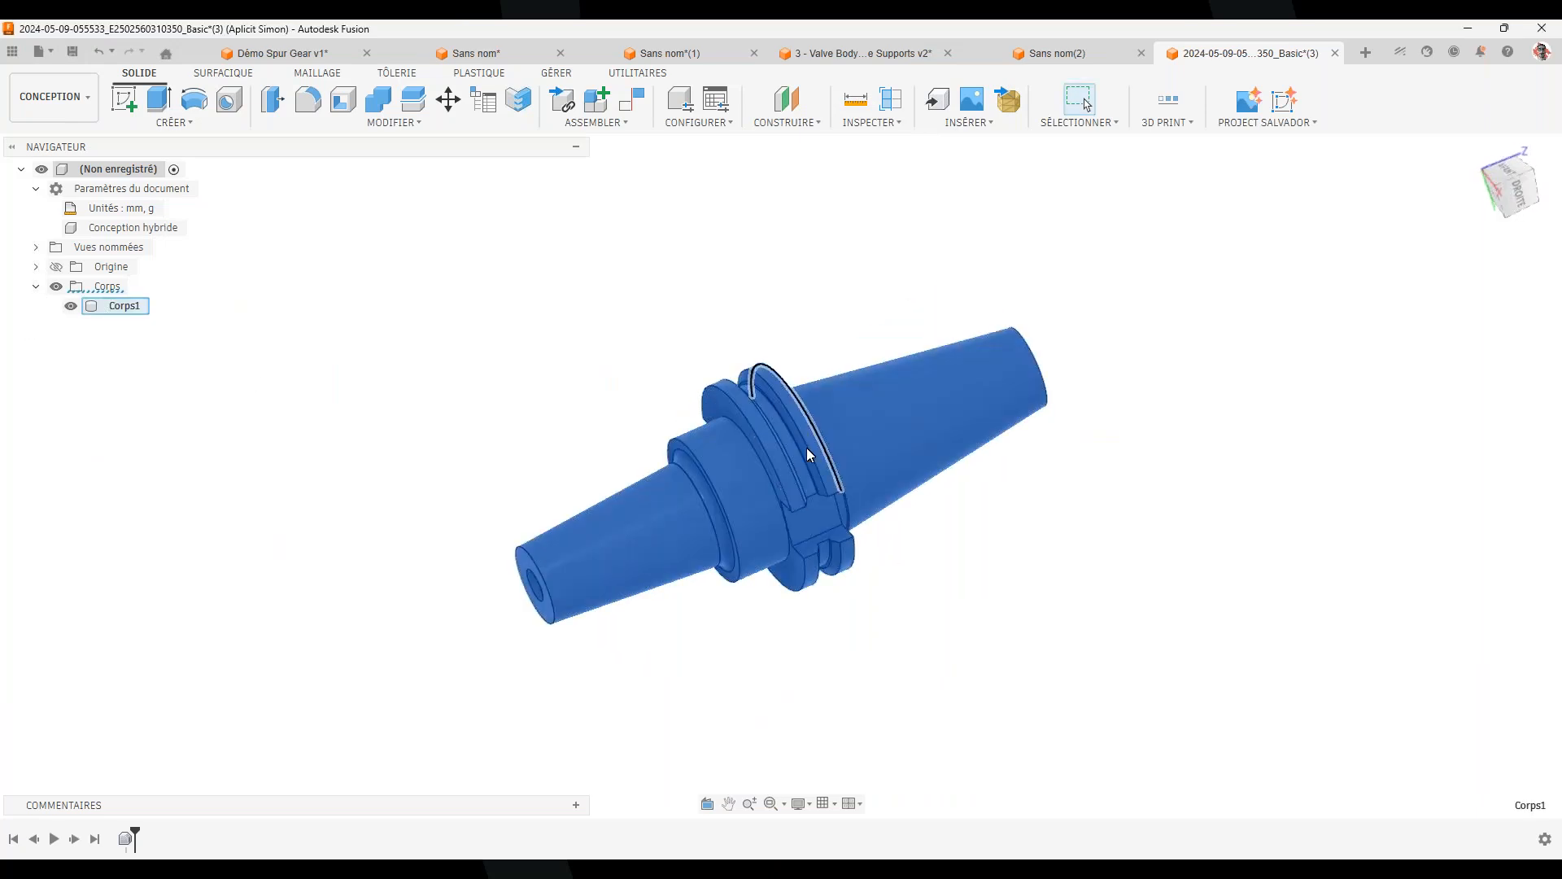
{"action": "middle_click_drag", "start_coordinate": [905, 552], "coordinate": [958, 521], "text": "shift"}
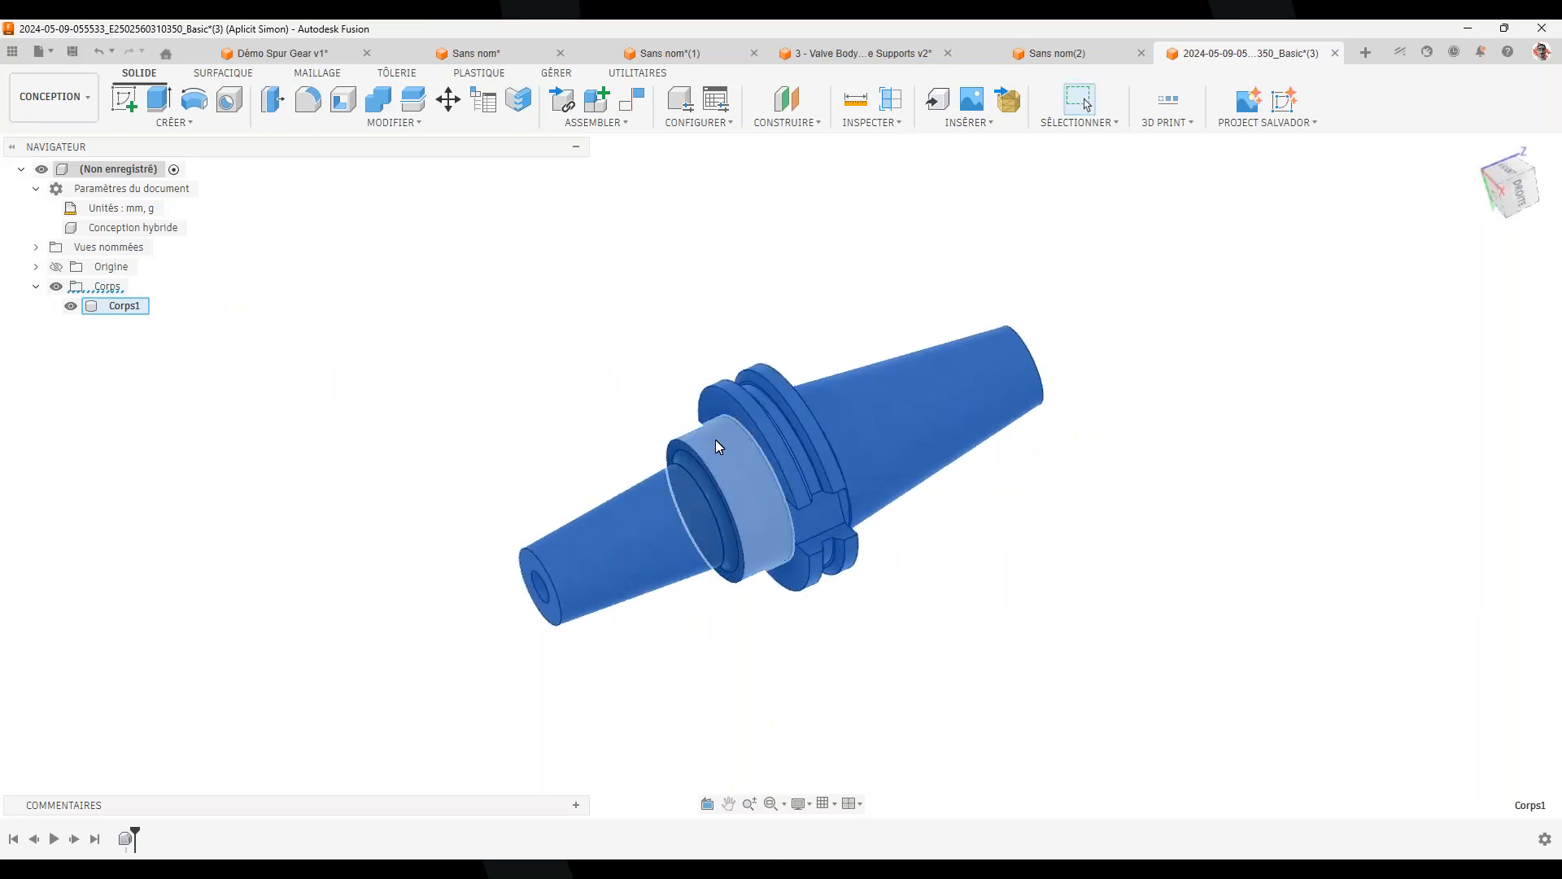
{"action": "left_click", "coordinate": [457, 207]}
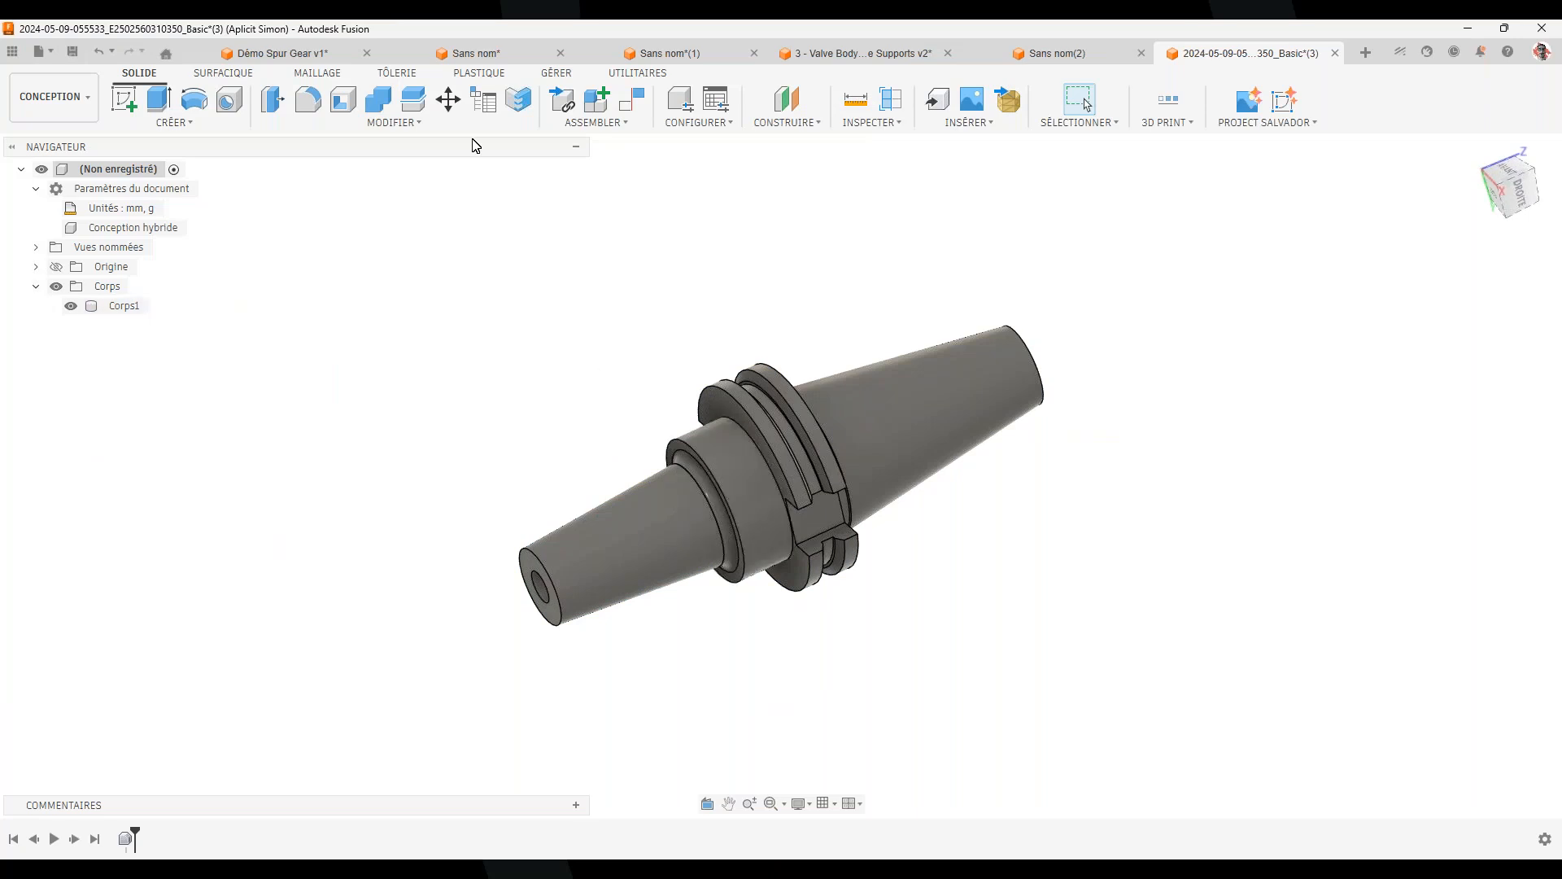
{"action": "left_click", "coordinate": [568, 75]}
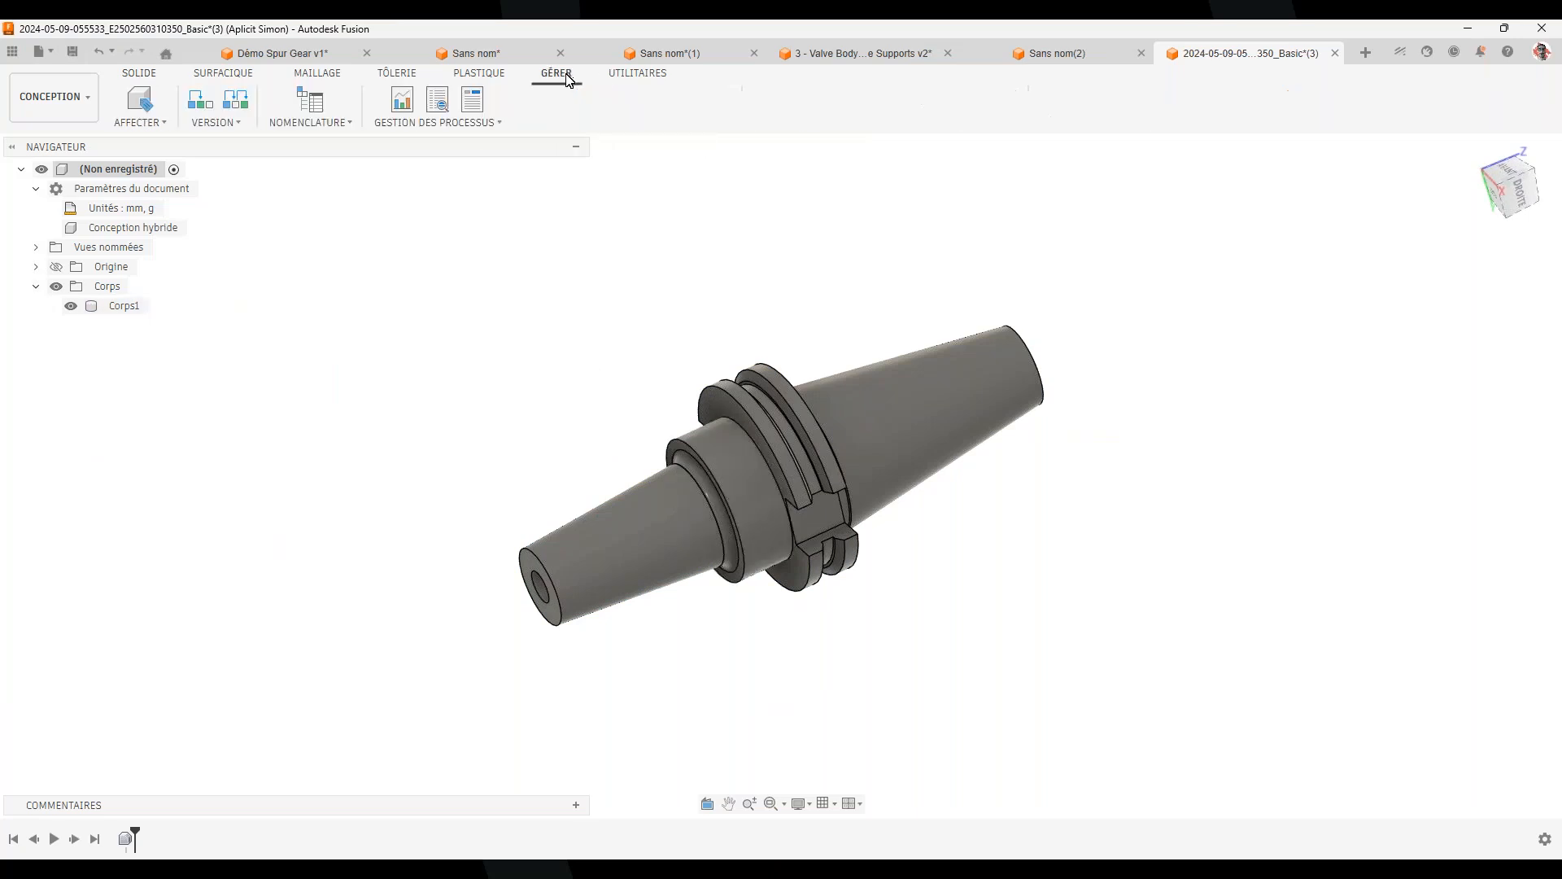
{"action": "left_click", "coordinate": [631, 72]}
{"action": "left_click", "coordinate": [330, 123]}
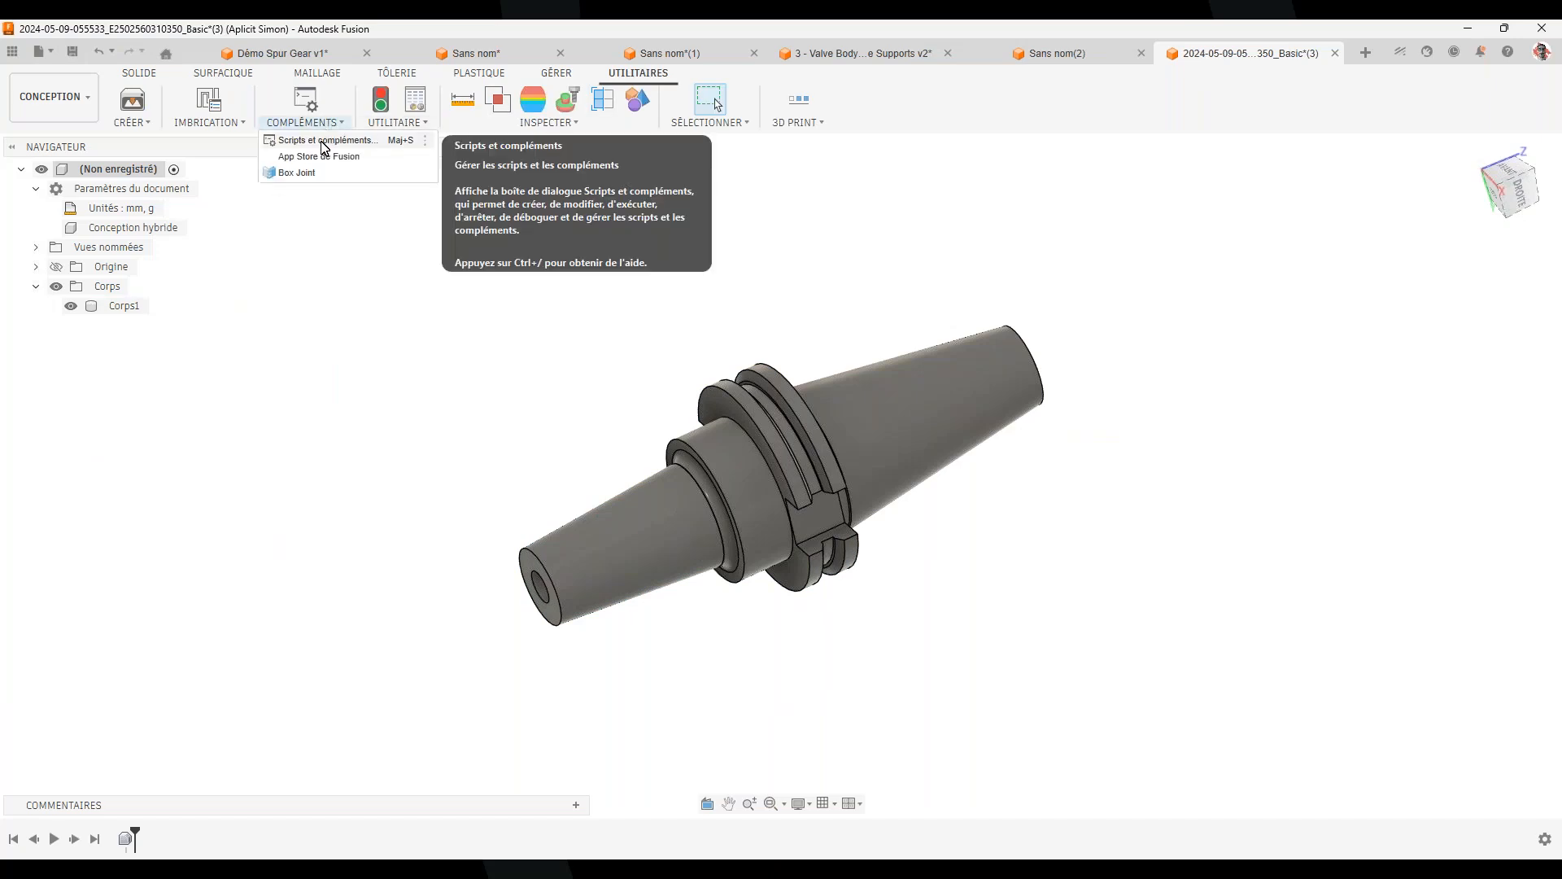
{"action": "left_click", "coordinate": [322, 142]}
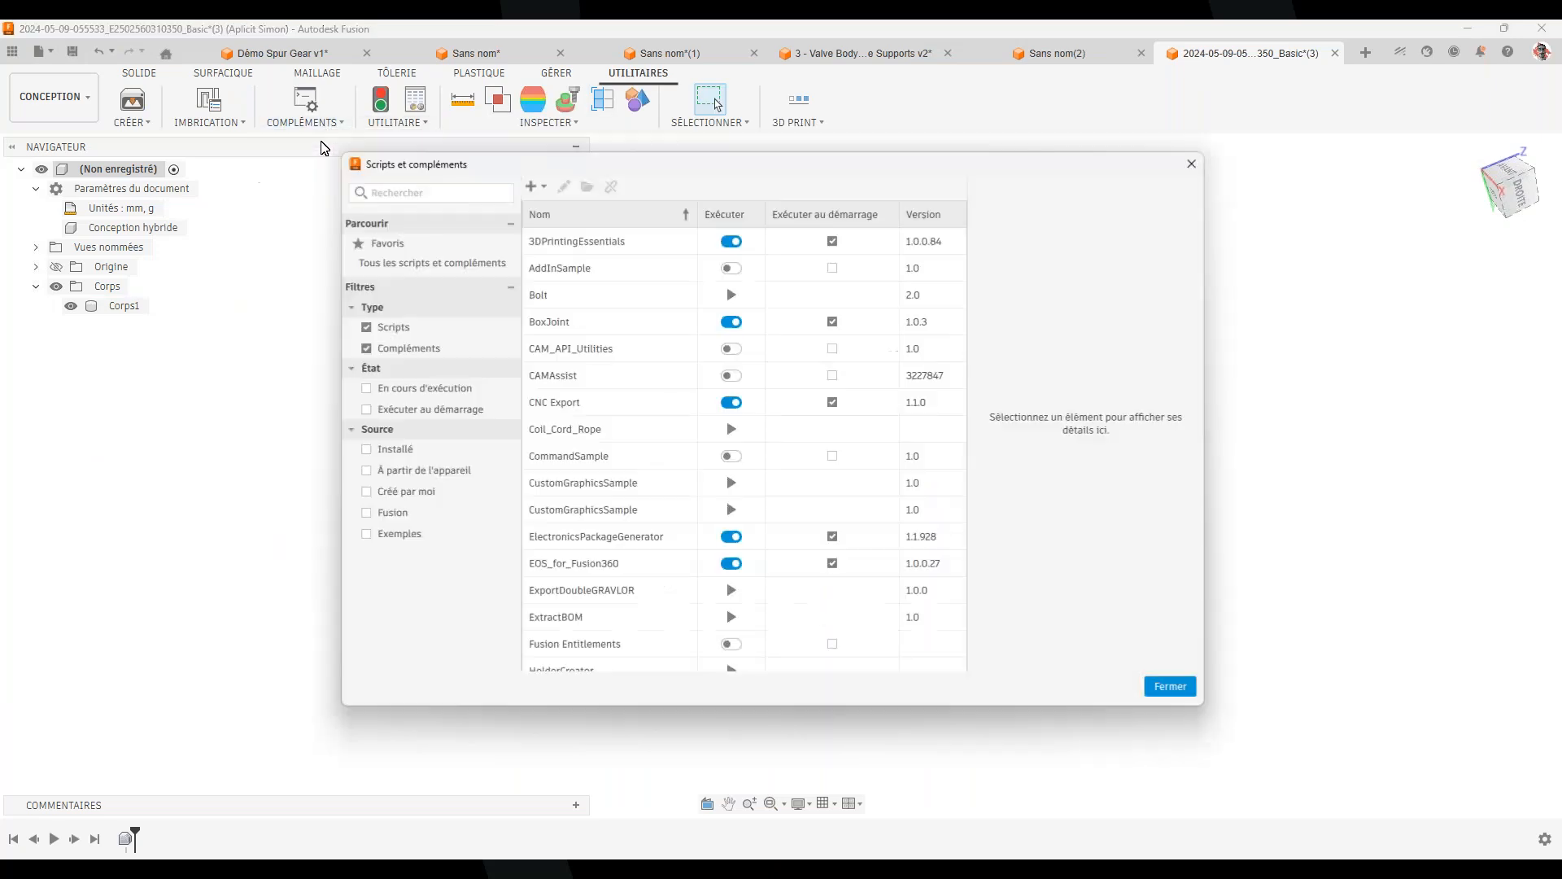
{"action": "left_click", "coordinate": [536, 187]}
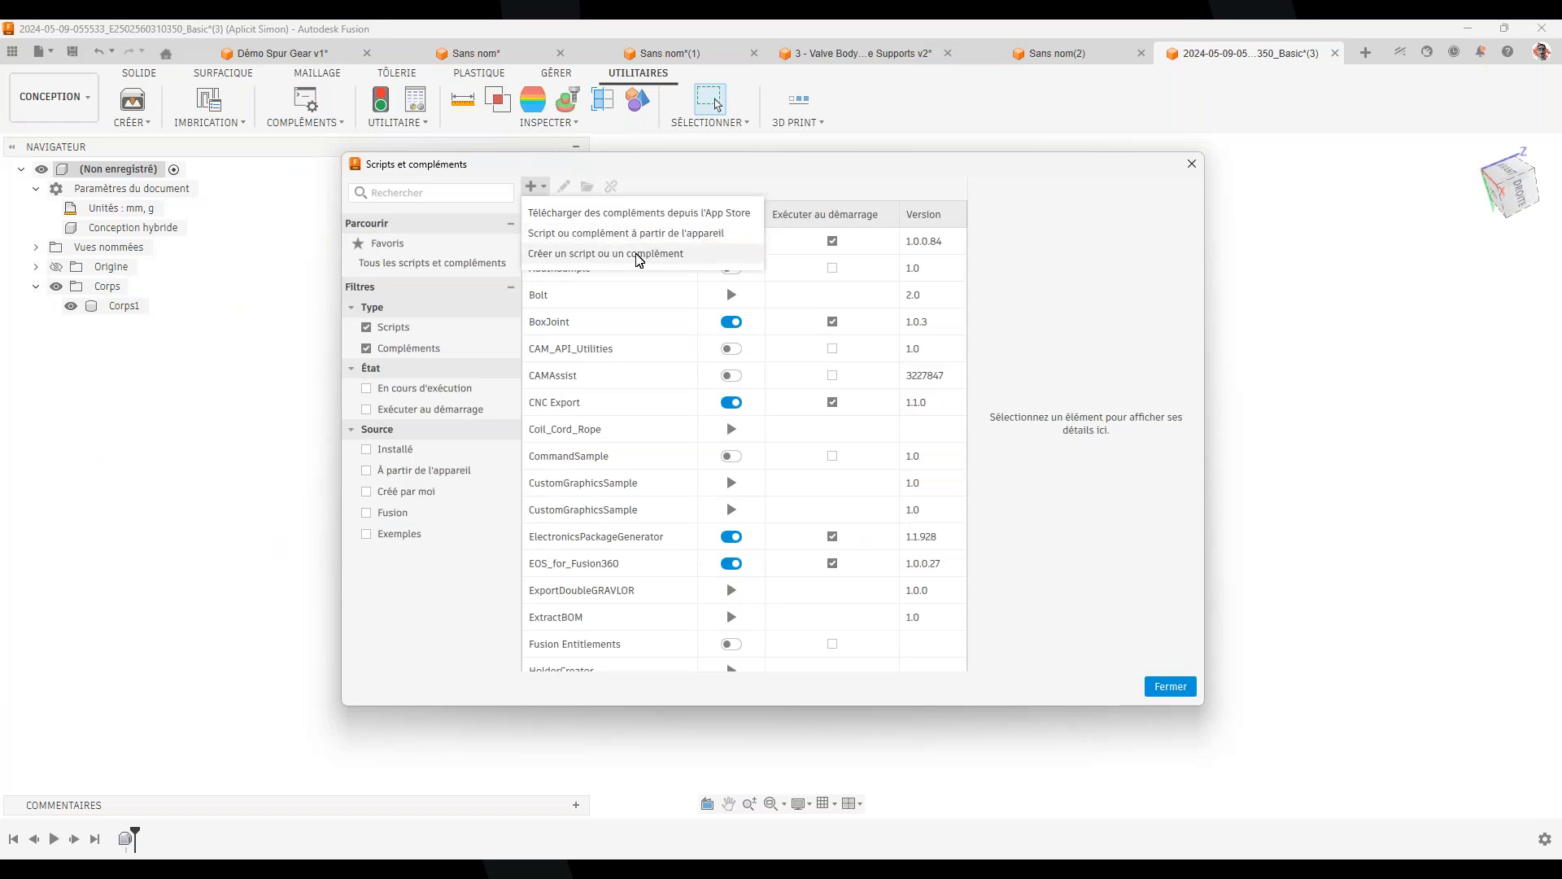
{"action": "left_click", "coordinate": [587, 255]}
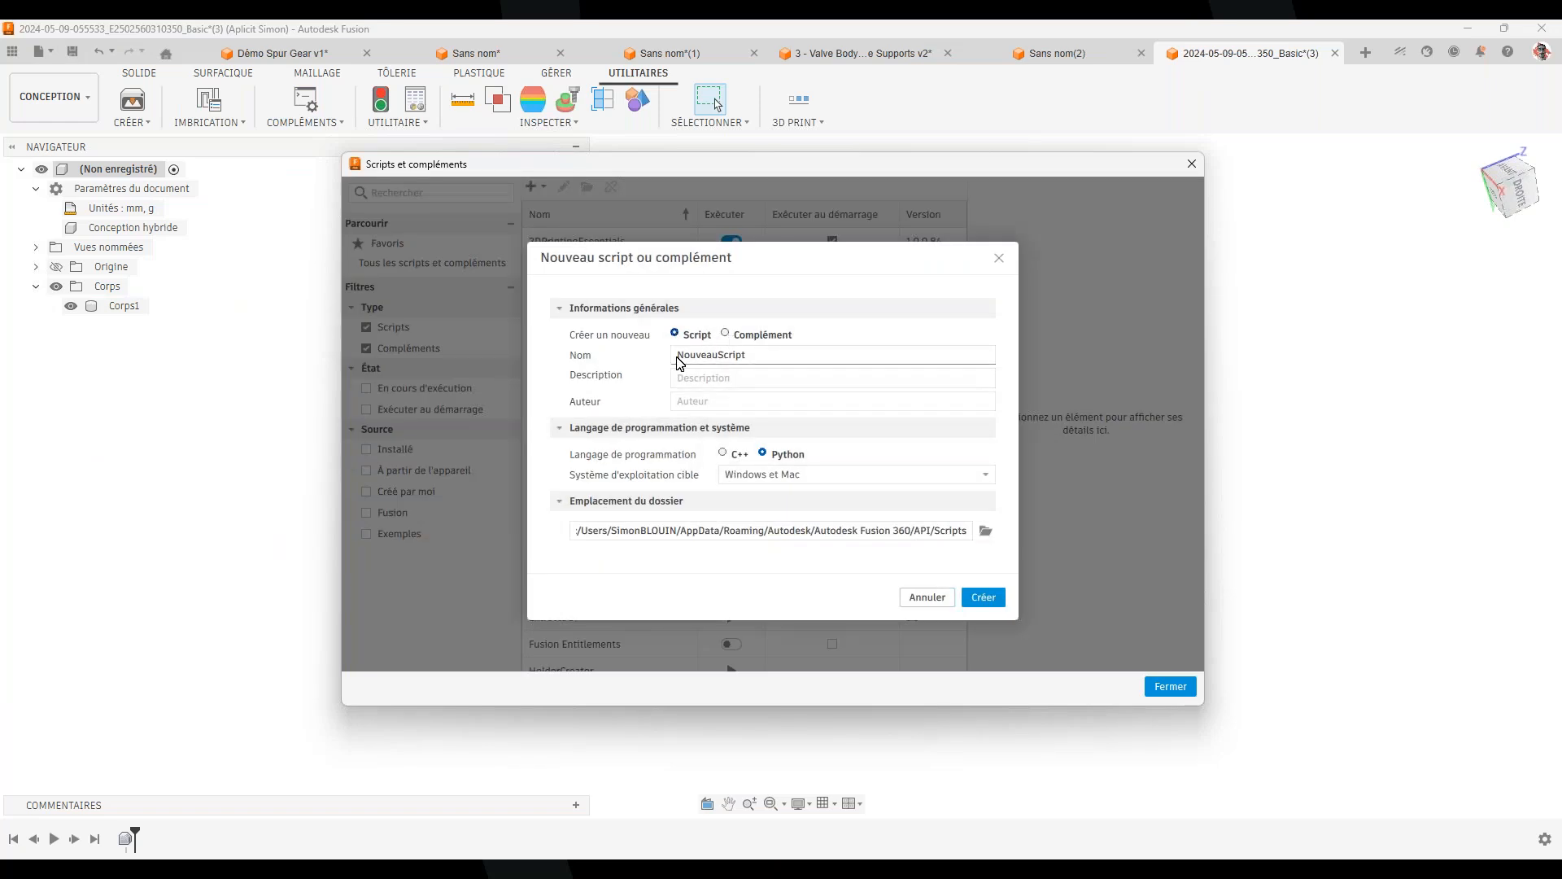
{"action": "left_click_drag", "start_coordinate": [743, 358], "coordinate": [647, 361]}
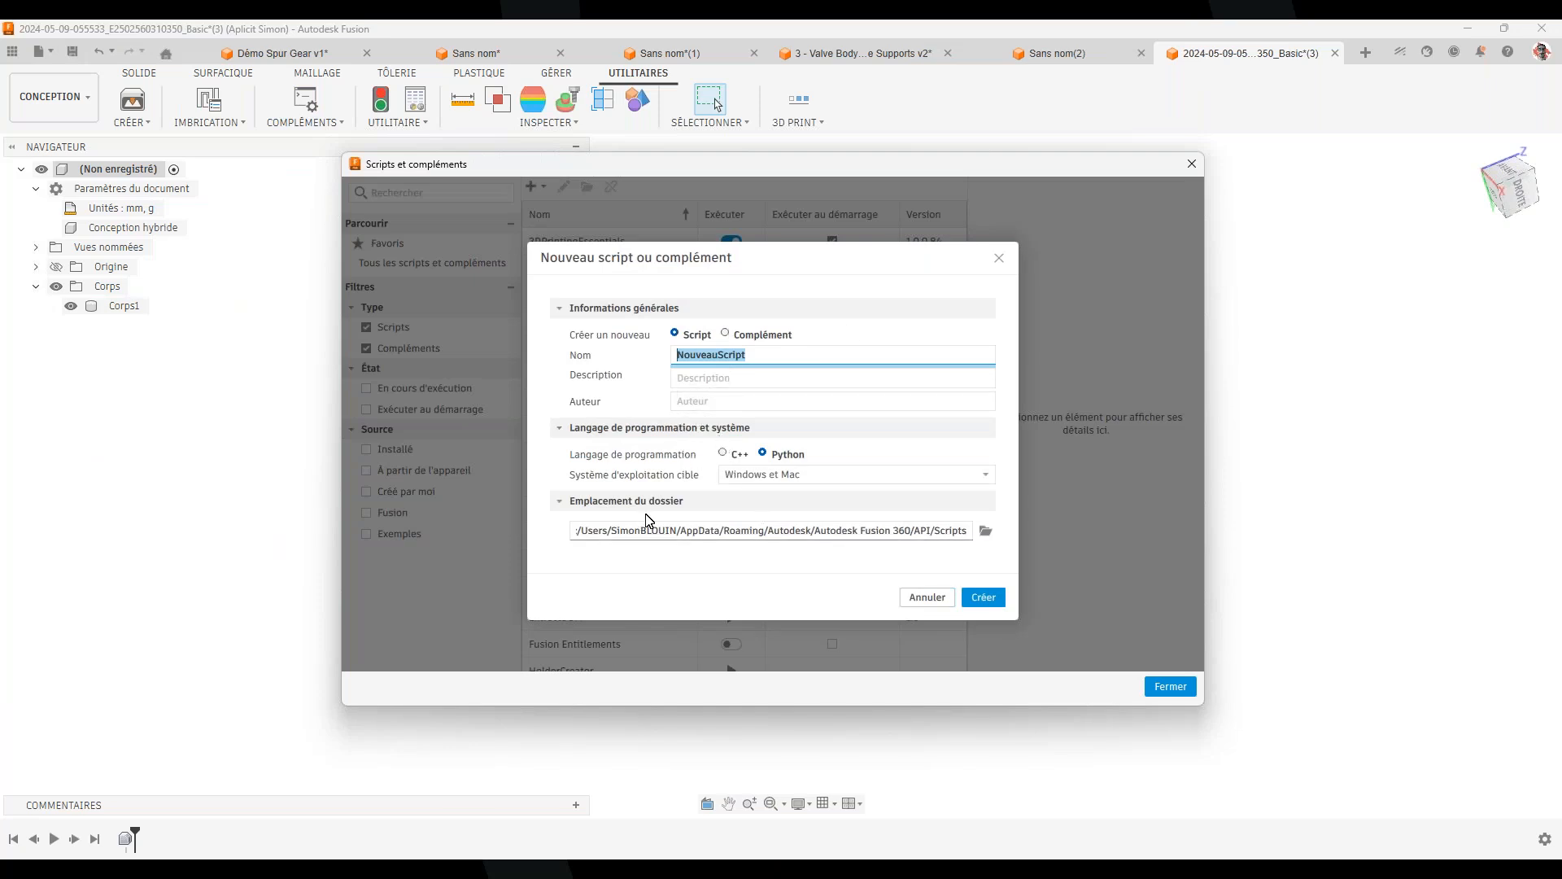
{"action": "left_click_drag", "start_coordinate": [574, 533], "coordinate": [968, 533]}
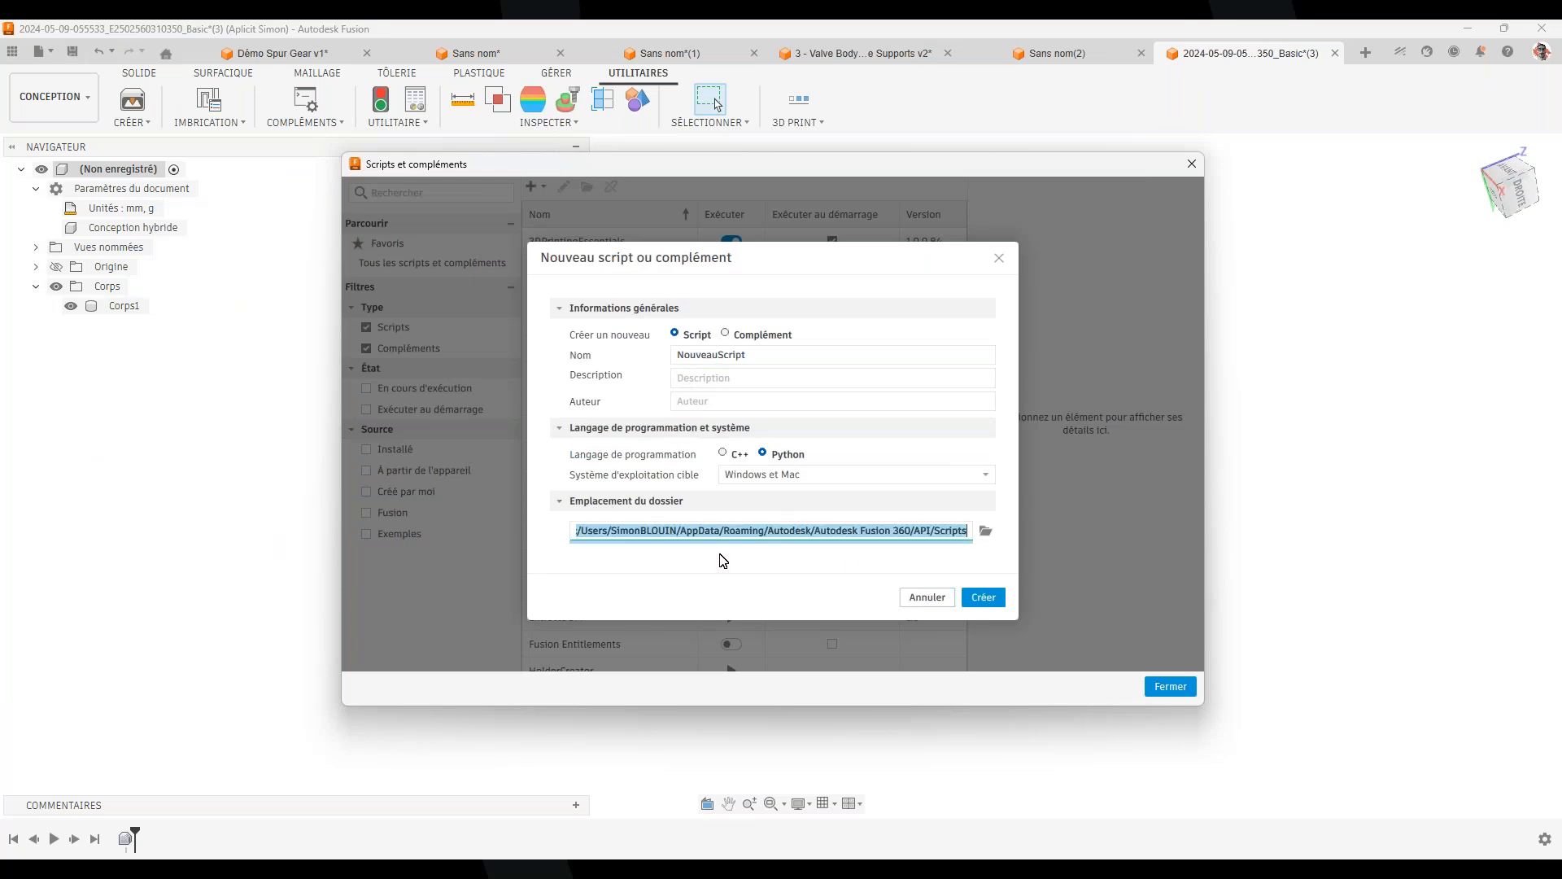
{"action": "left_click", "coordinate": [988, 534]}
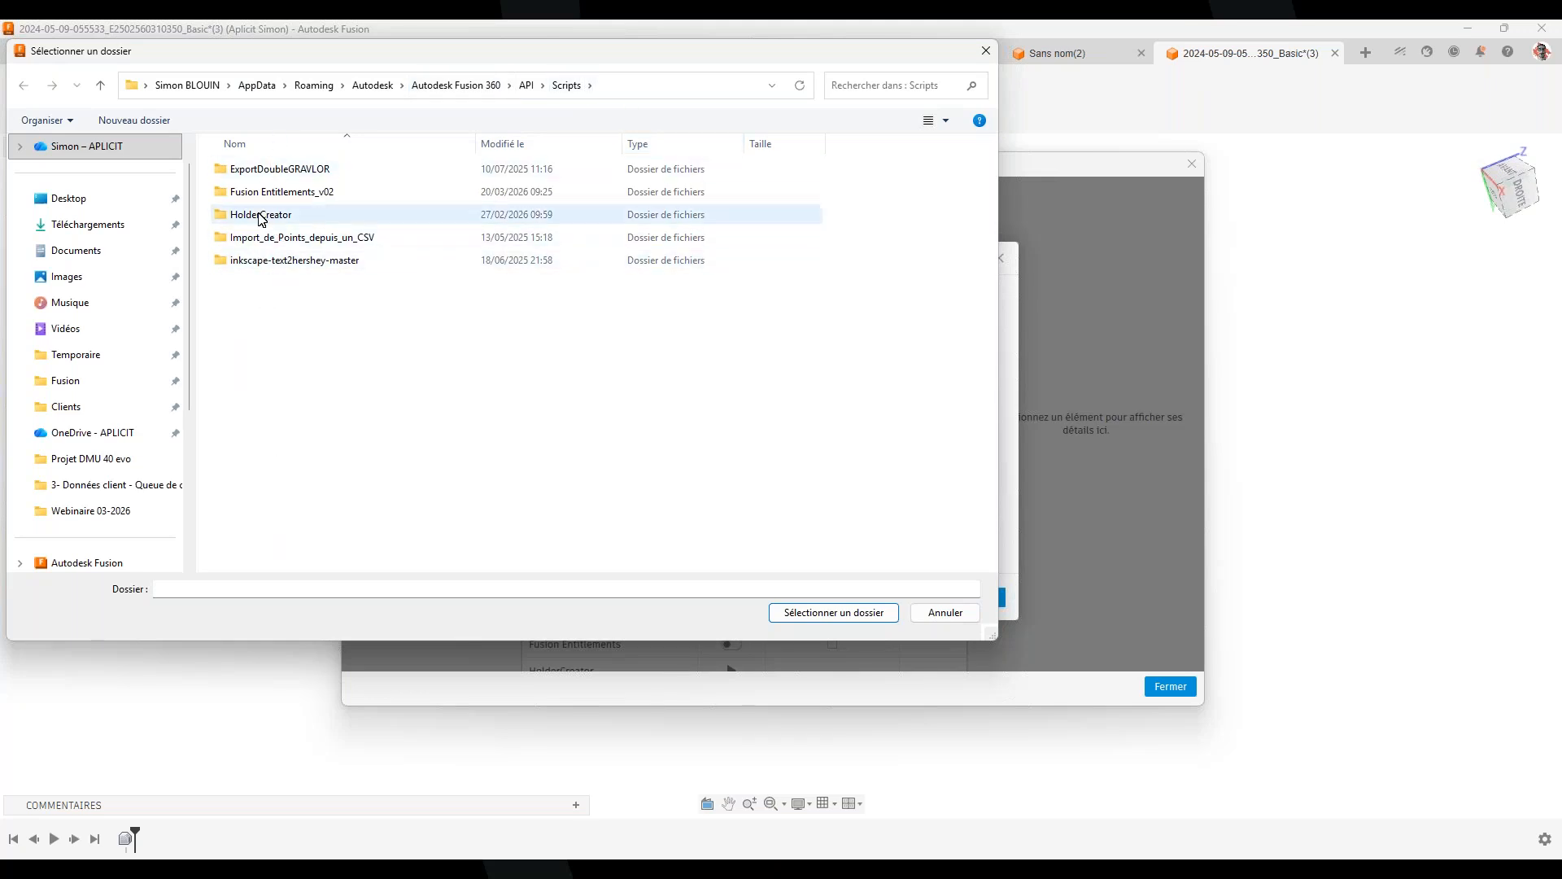
{"action": "left_click", "coordinate": [271, 238]}
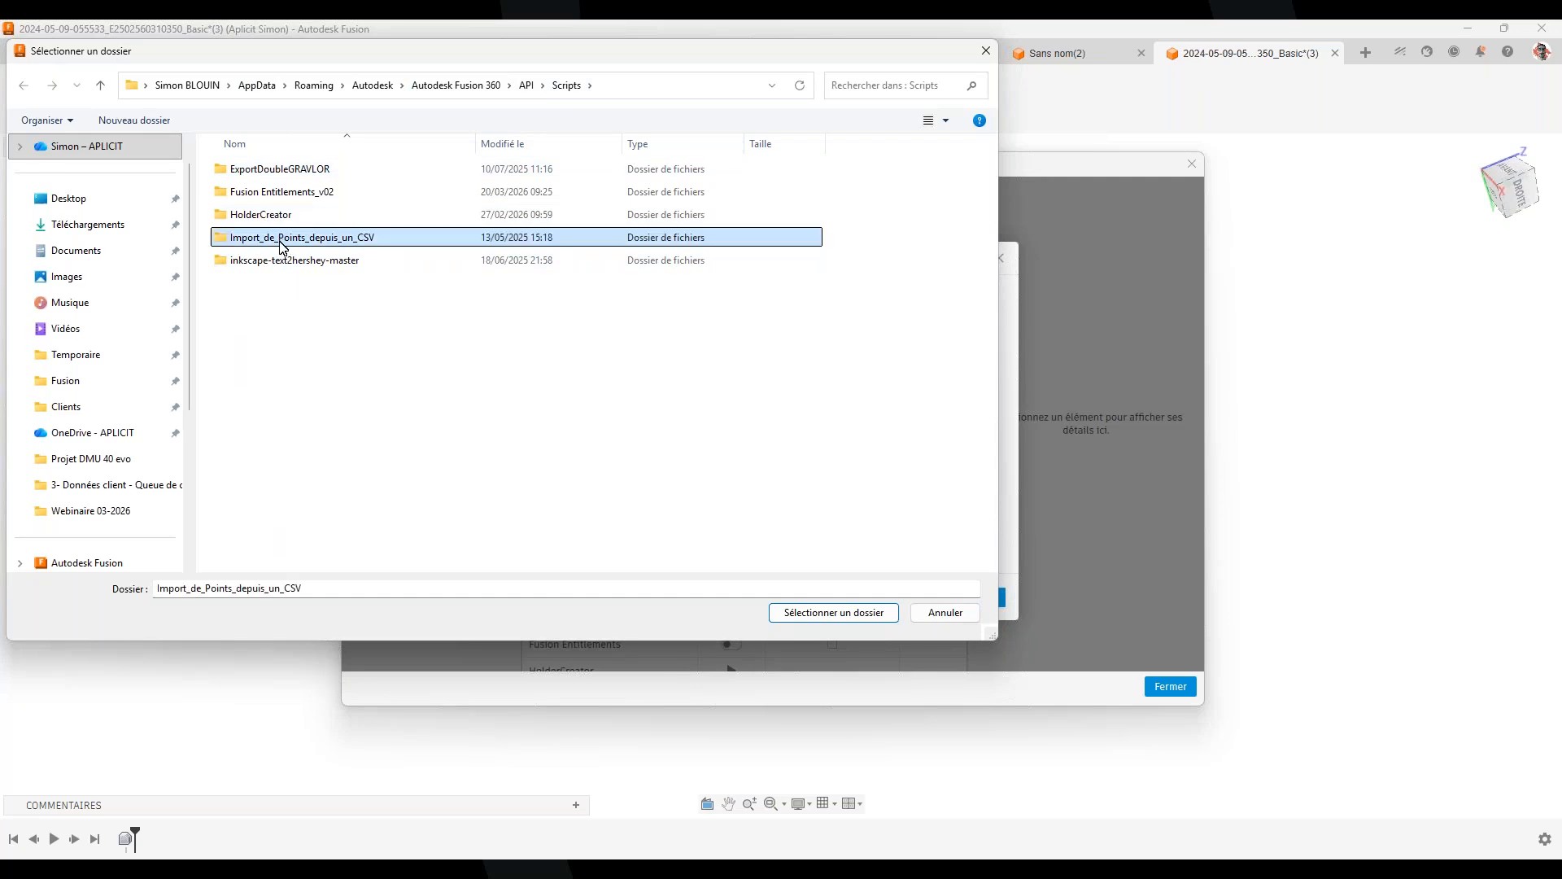
{"action": "left_click", "coordinate": [247, 218]}
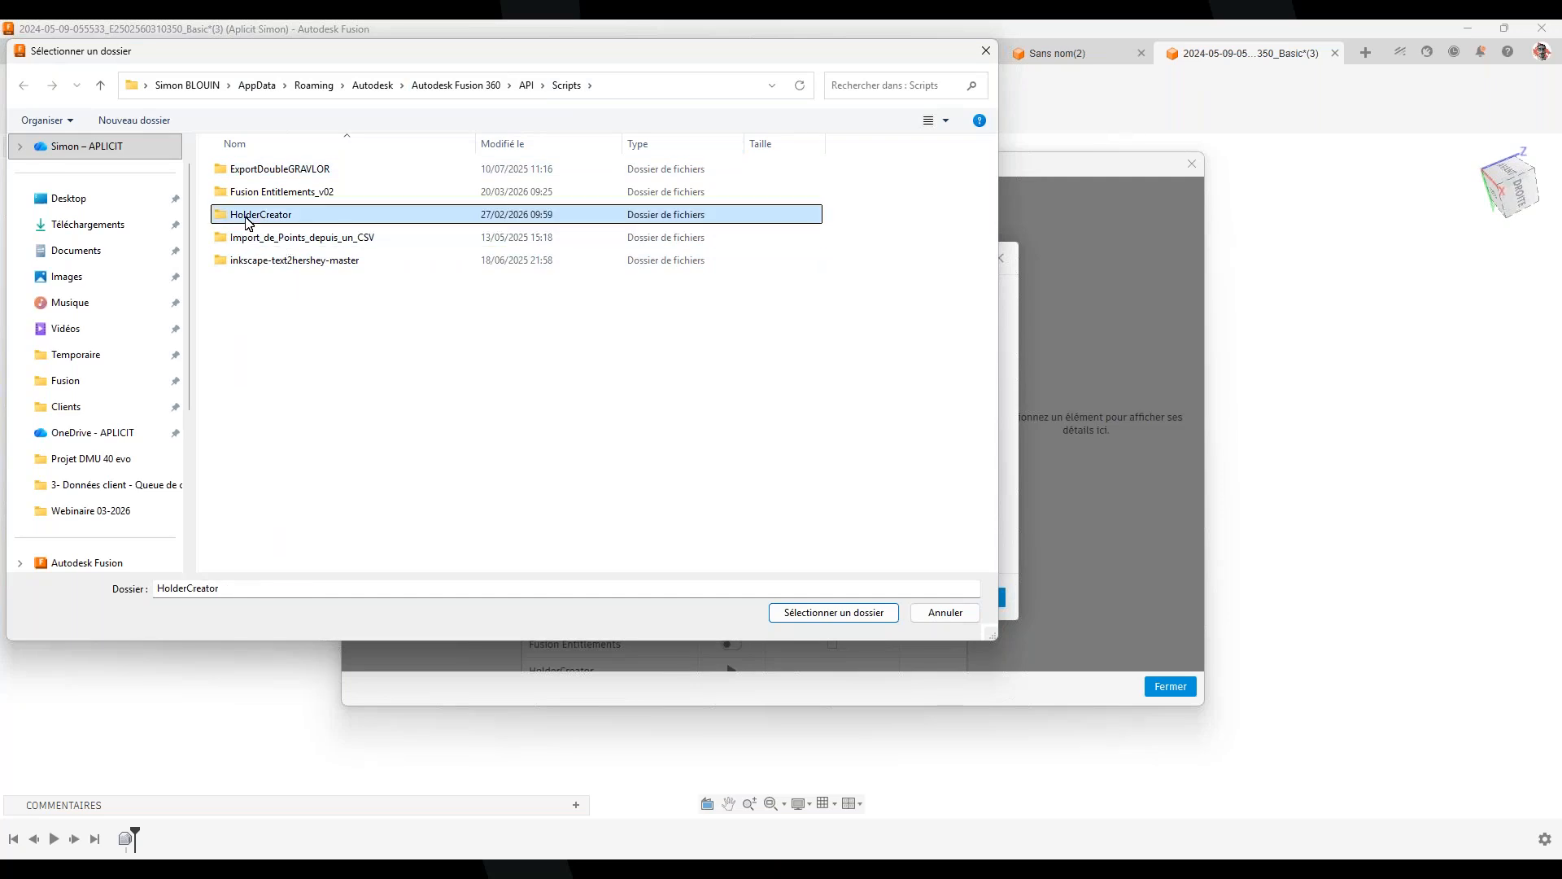
{"action": "double_click", "coordinate": [246, 215]}
{"action": "double_click", "coordinate": [252, 171]}
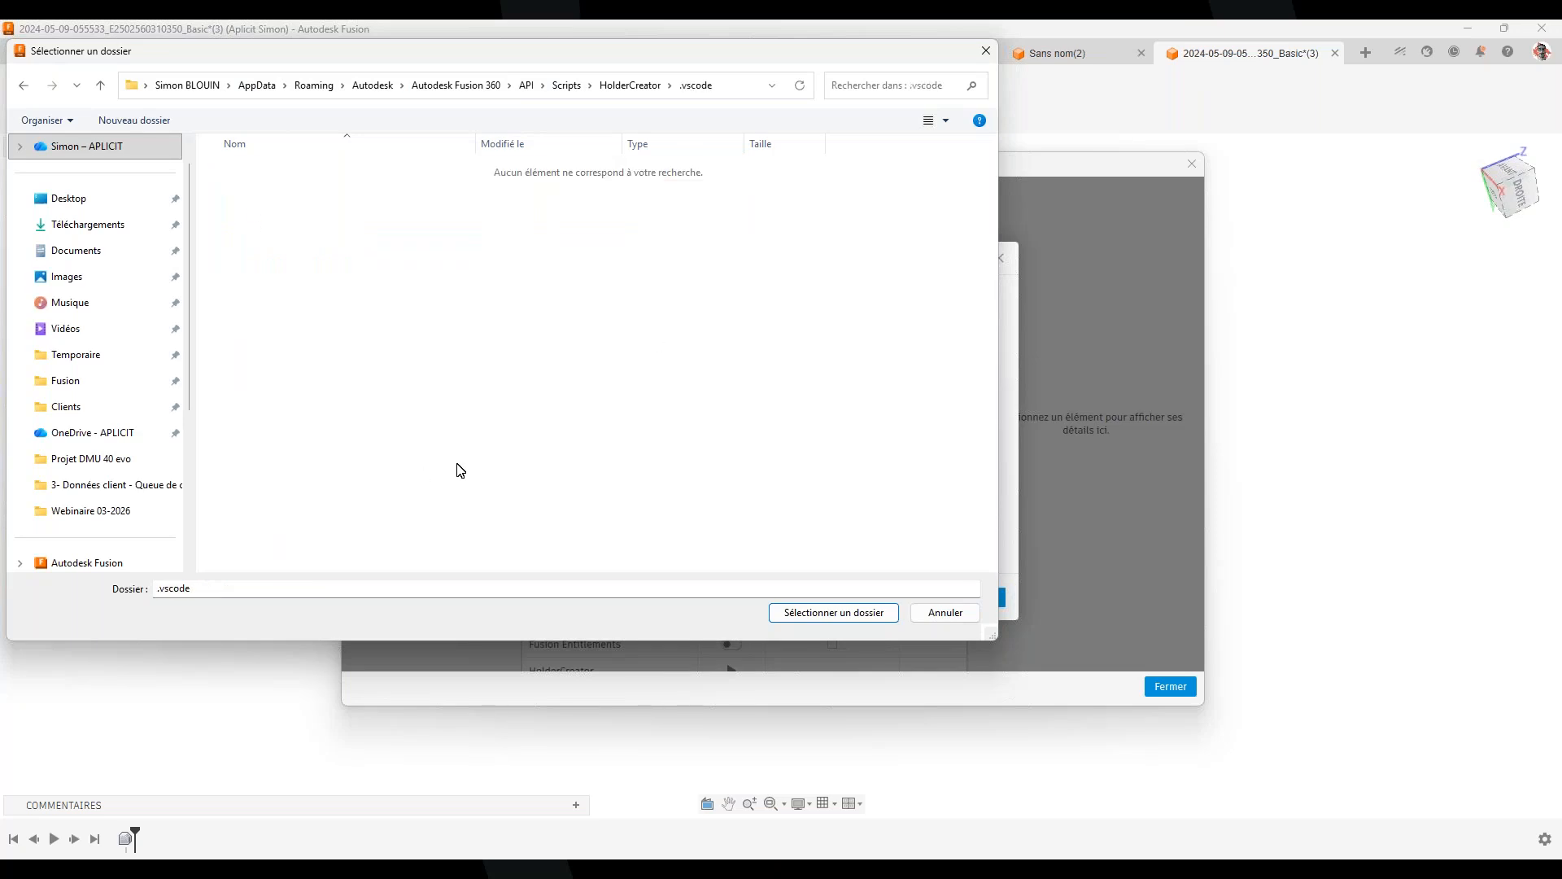
{"action": "left_click", "coordinate": [940, 612]}
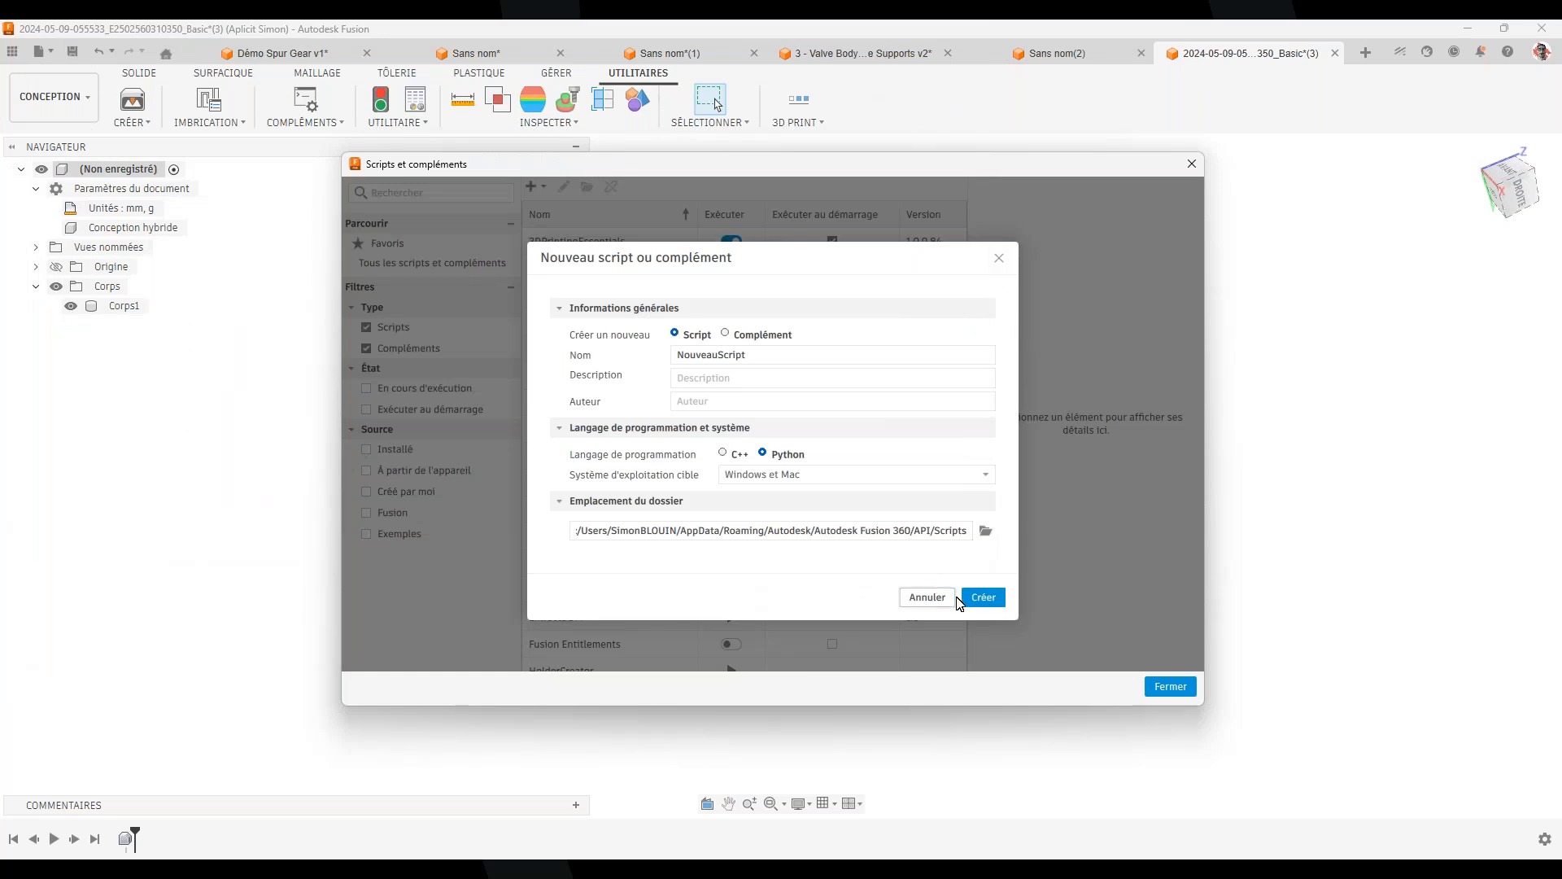
{"action": "left_click", "coordinate": [928, 598]}
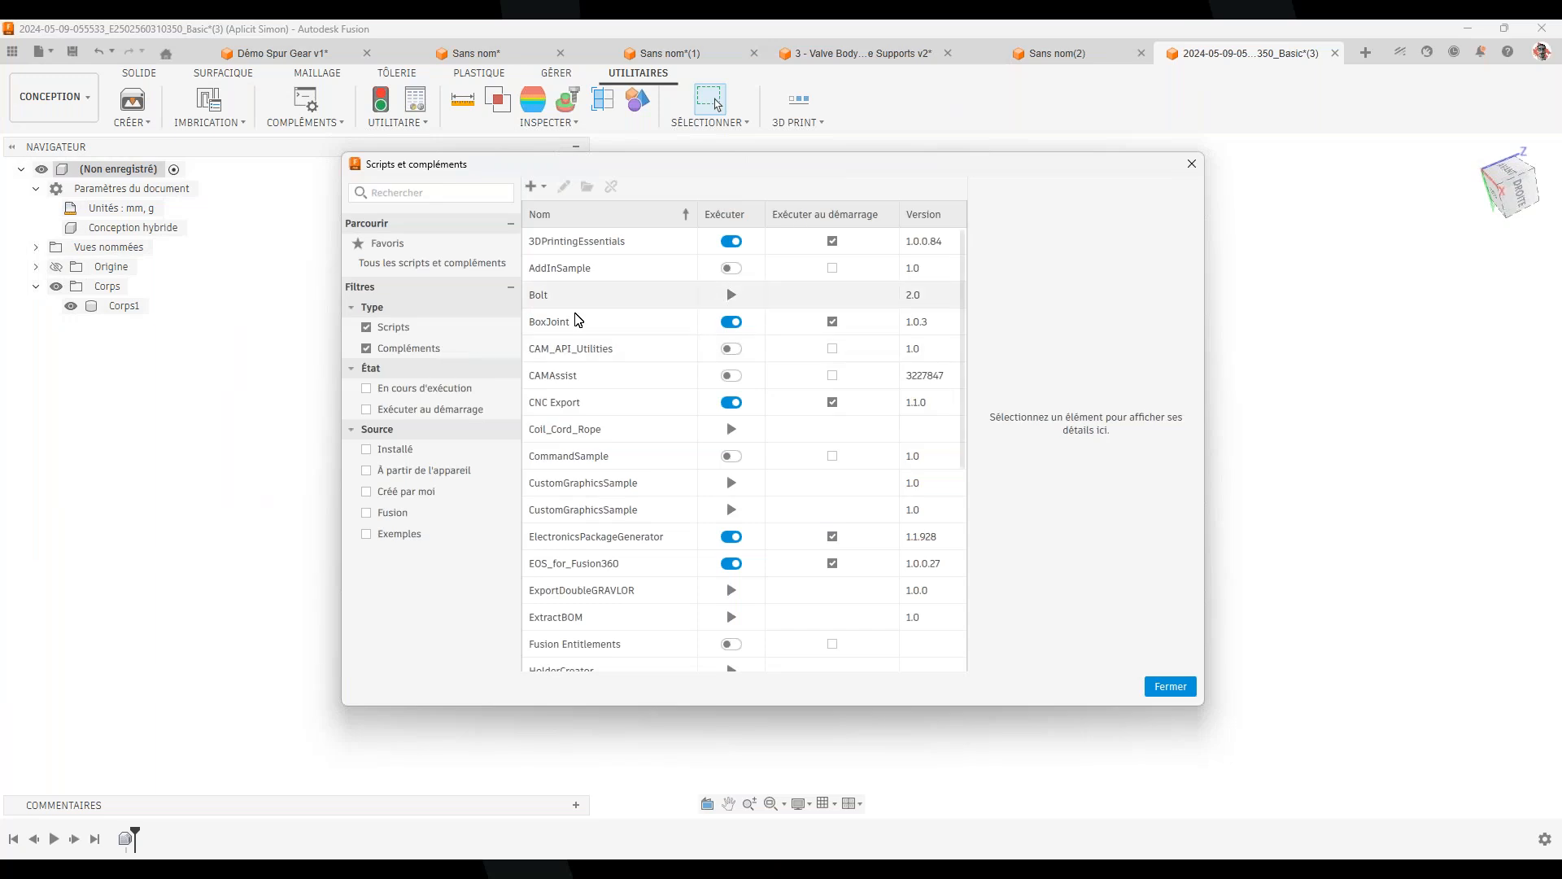
Run HolderCreator and cancel the name prompt, ending in 'Operation échouée ou annulée.'
{"action": "scroll", "coordinate": [606, 515], "scroll_direction": "down", "scroll_amount": 1}
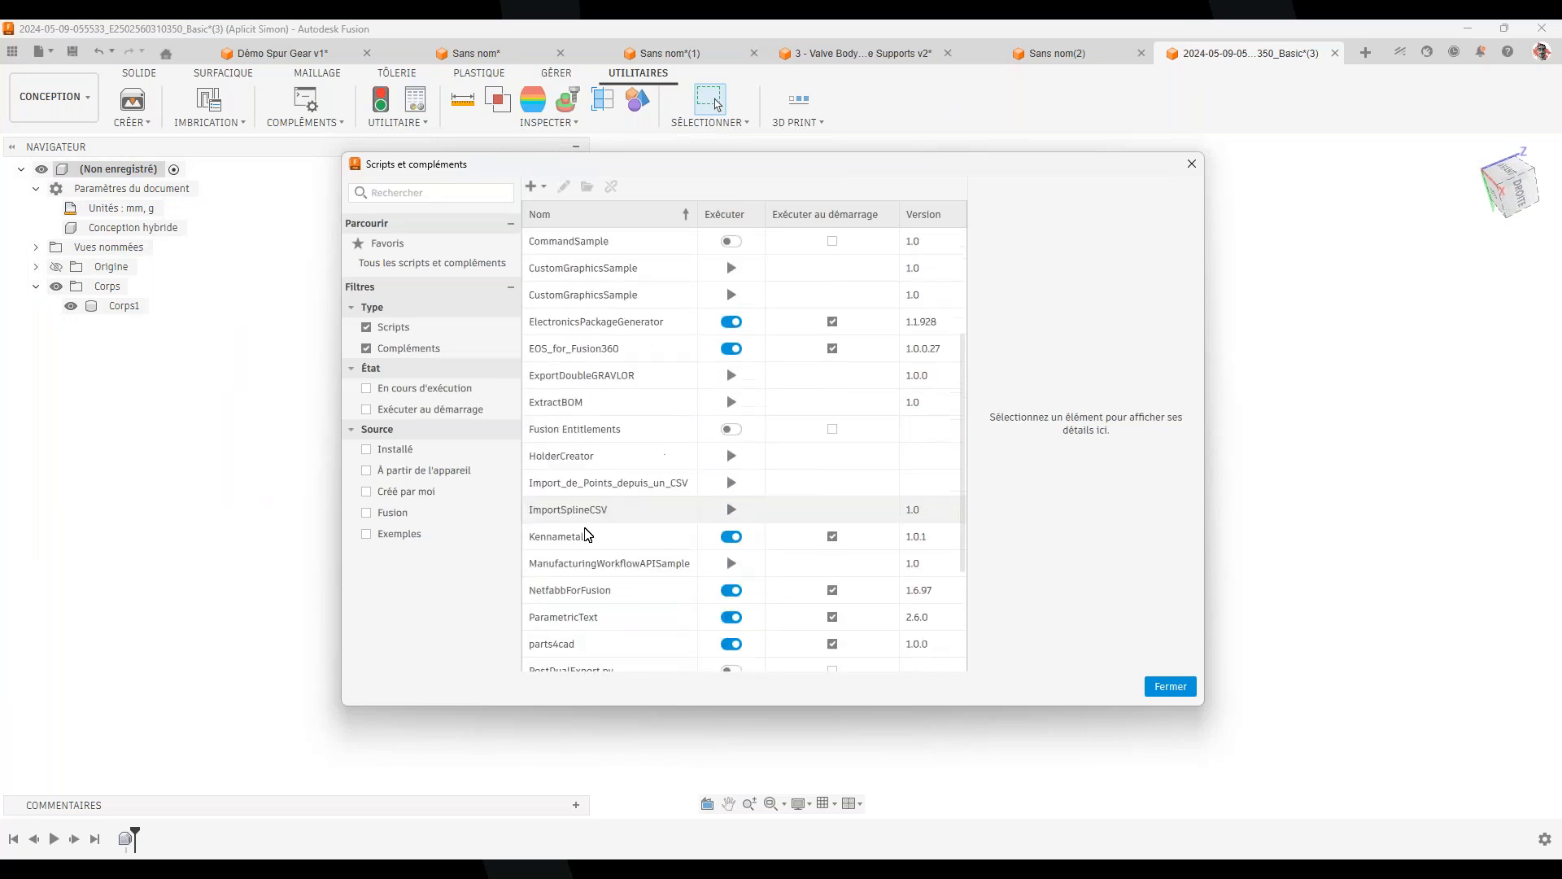
{"action": "scroll", "coordinate": [602, 515], "scroll_direction": "down", "scroll_amount": 2}
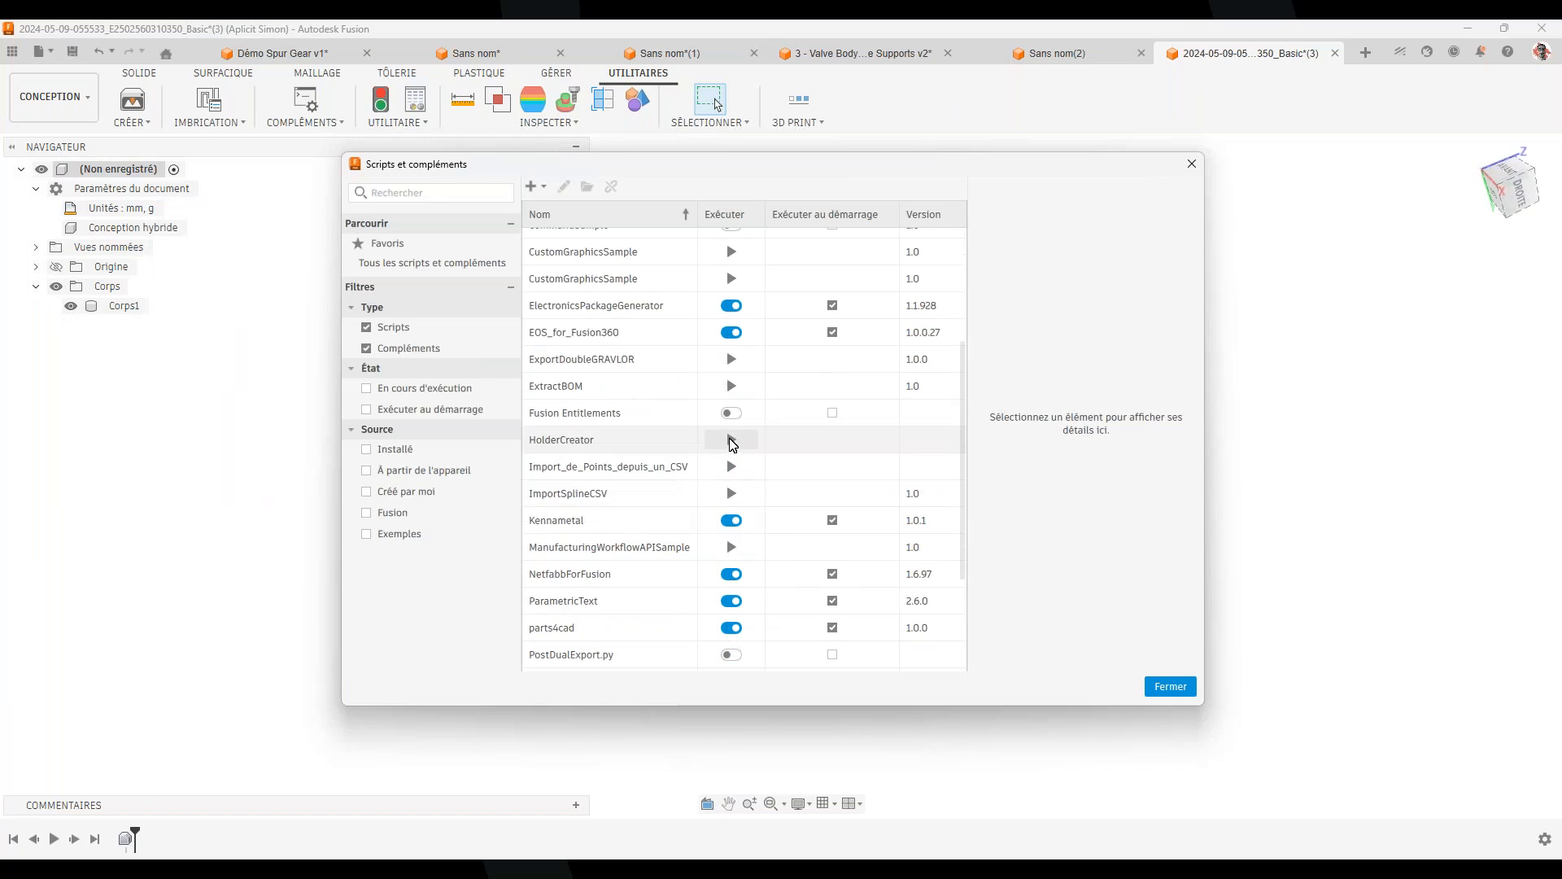
{"action": "left_click", "coordinate": [731, 440]}
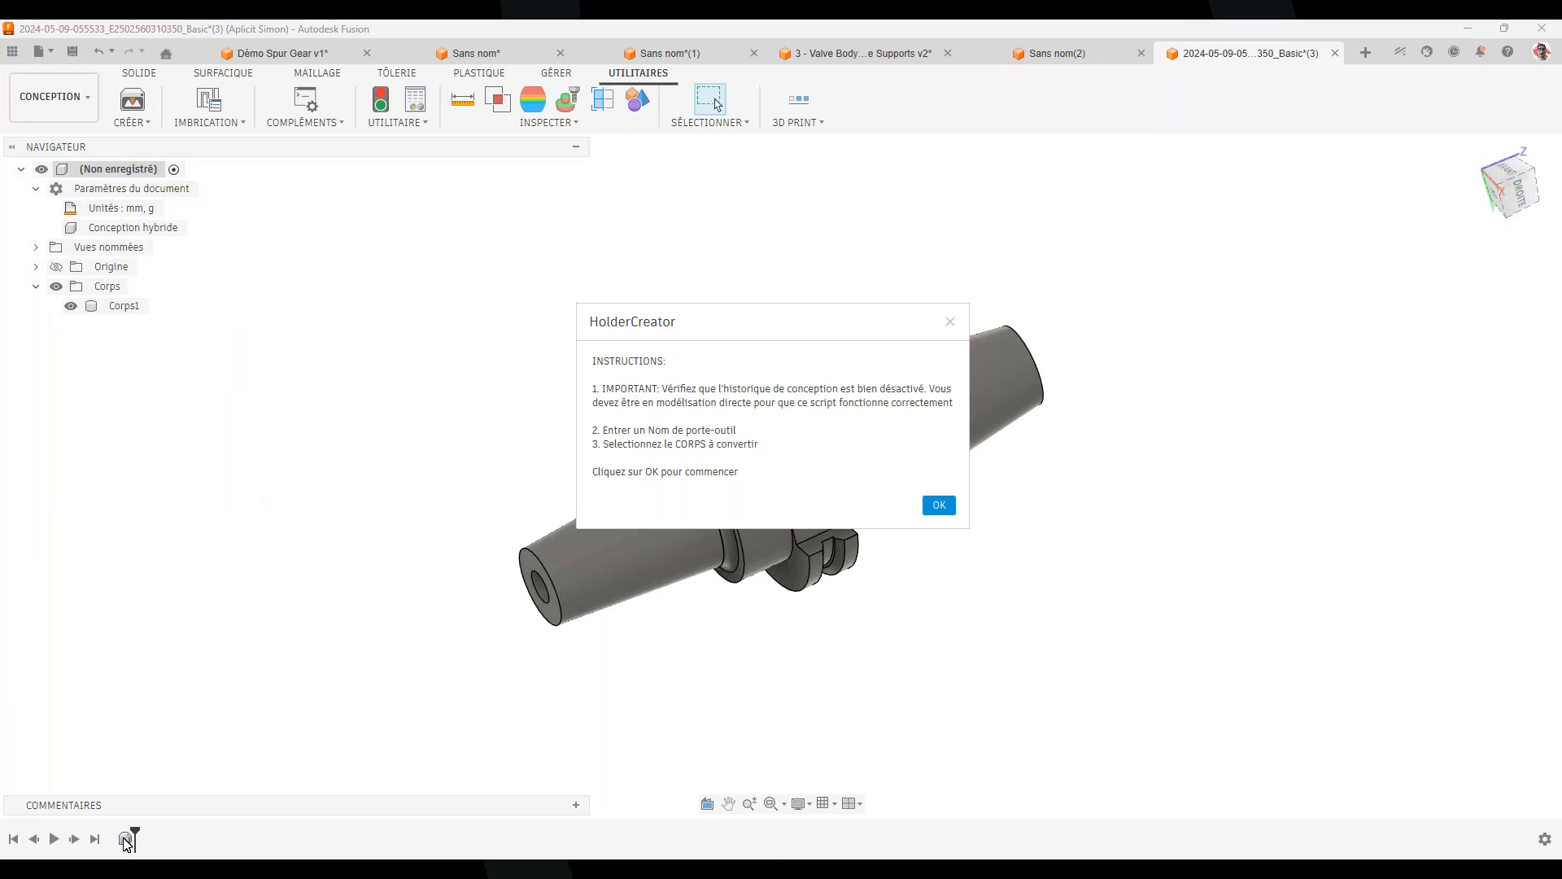
{"action": "left_click", "coordinate": [938, 506]}
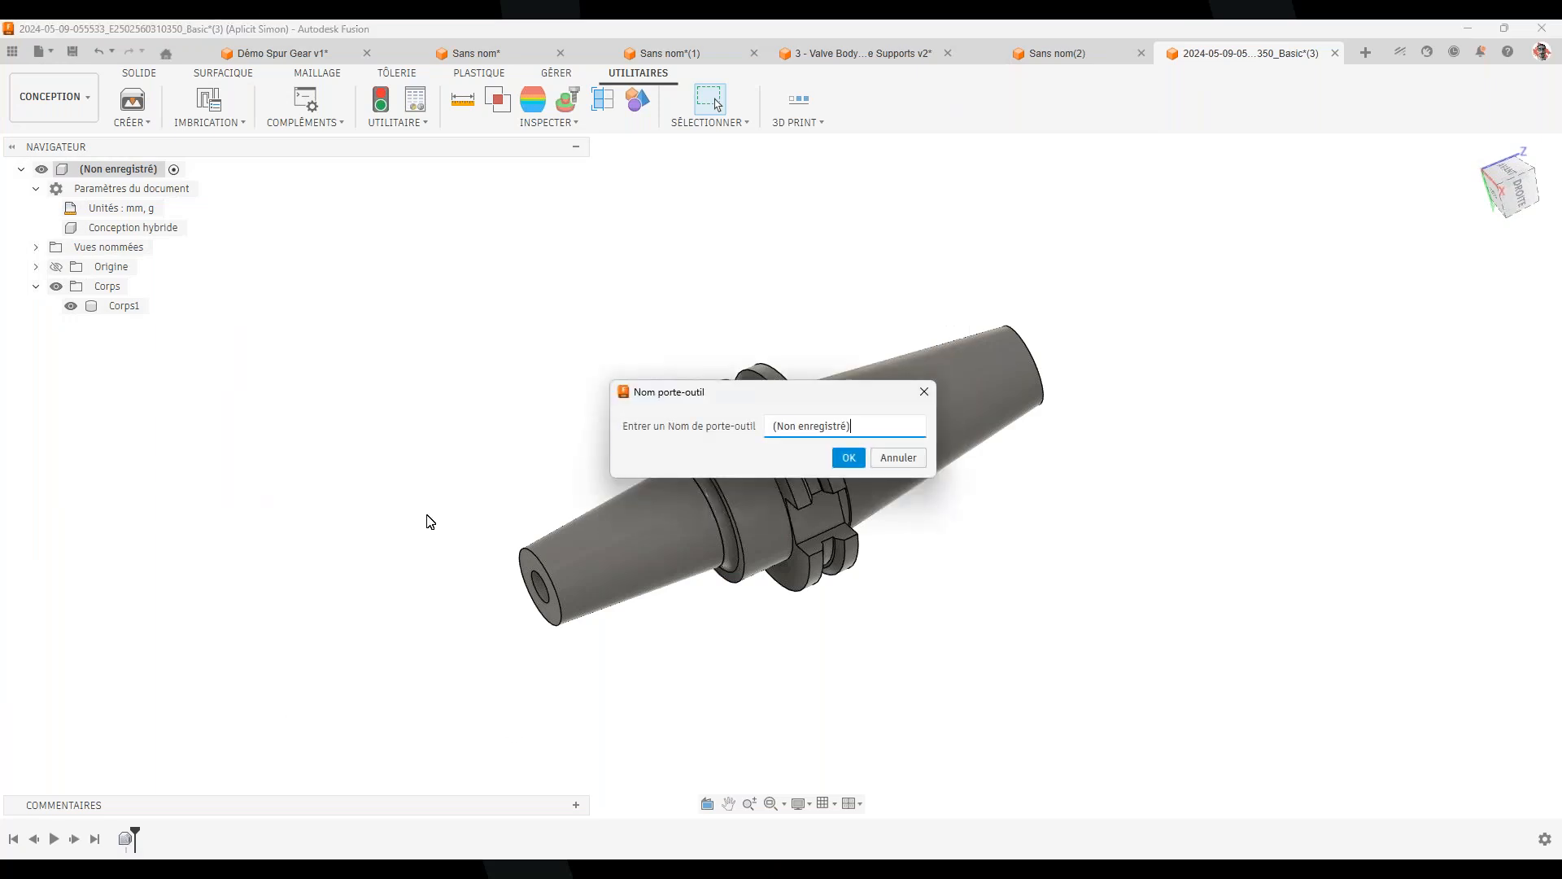
{"action": "left_click", "coordinate": [898, 458]}
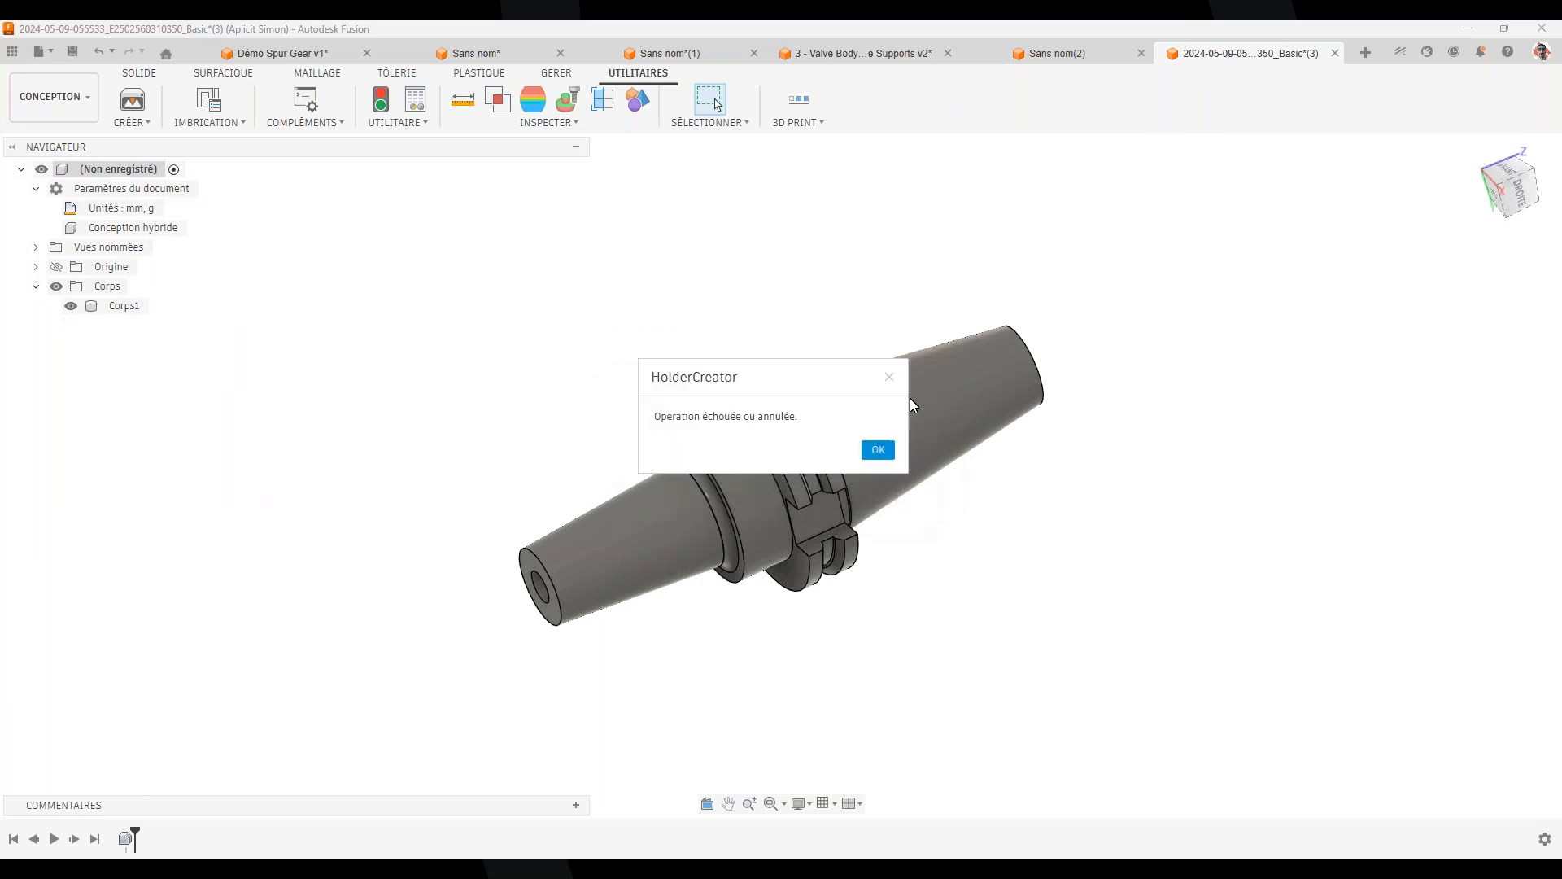
Switch the holder design to direct modelling, removing its parametric history
{"action": "left_click", "coordinate": [890, 377]}
{"action": "right_click", "coordinate": [140, 171]}
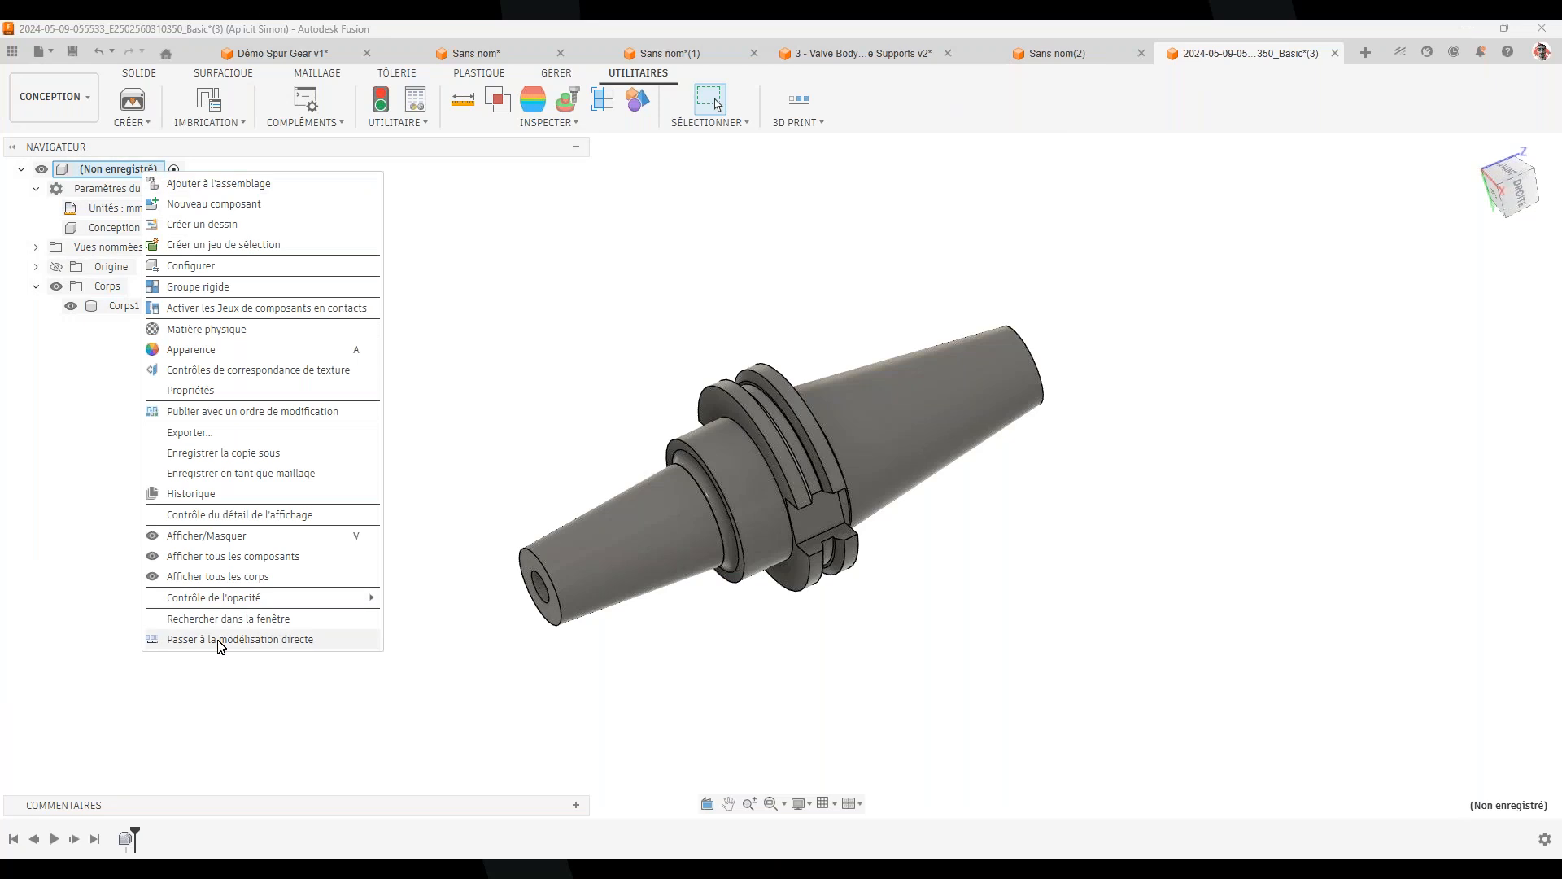
{"action": "left_click", "coordinate": [263, 639]}
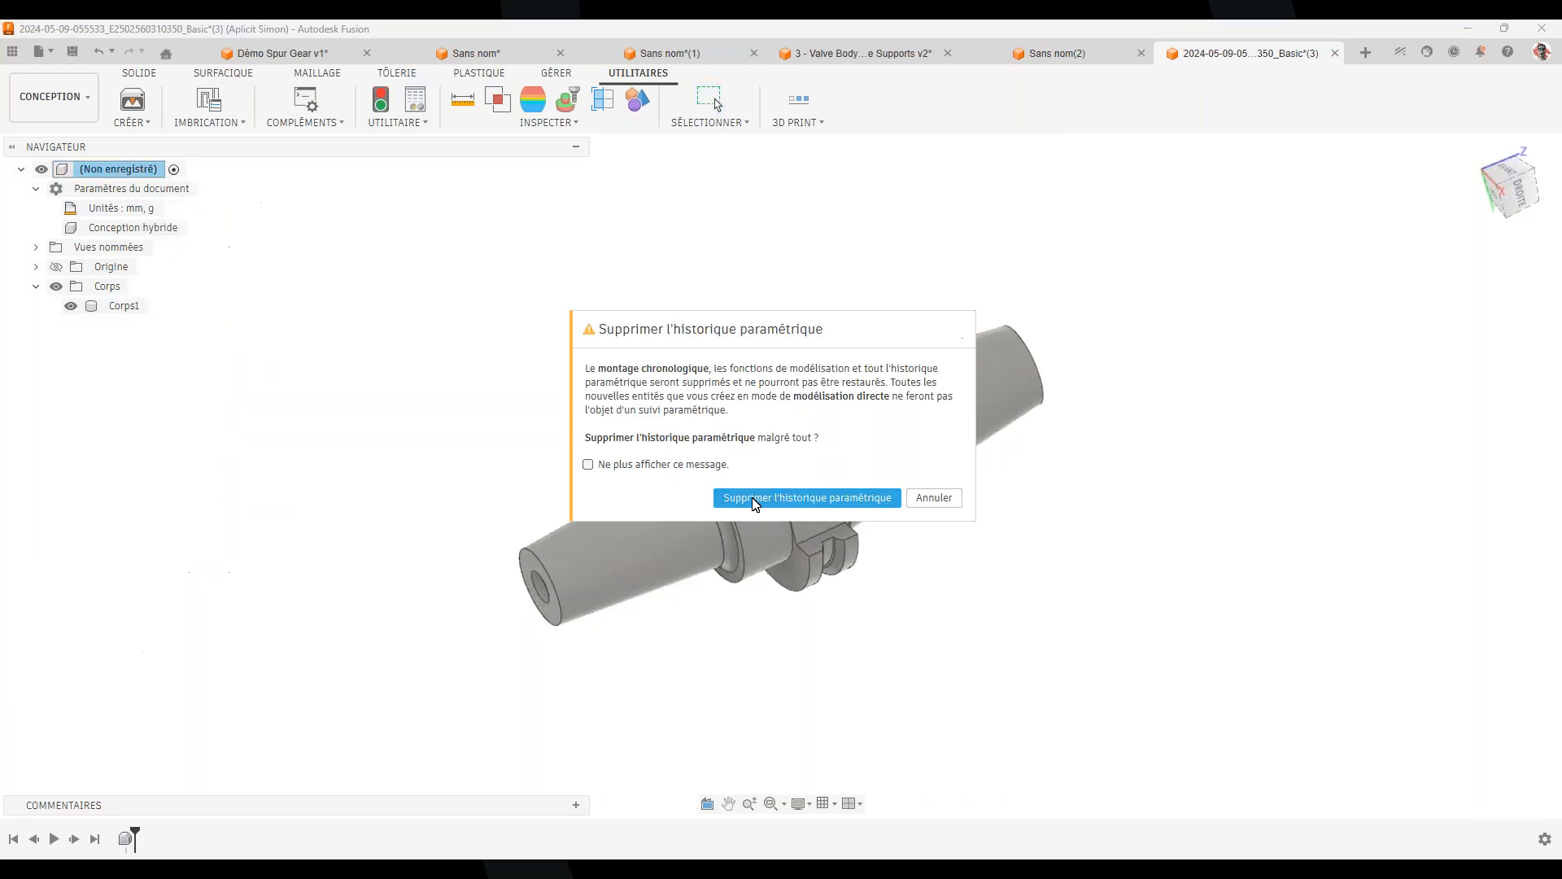
{"action": "left_click", "coordinate": [803, 499]}
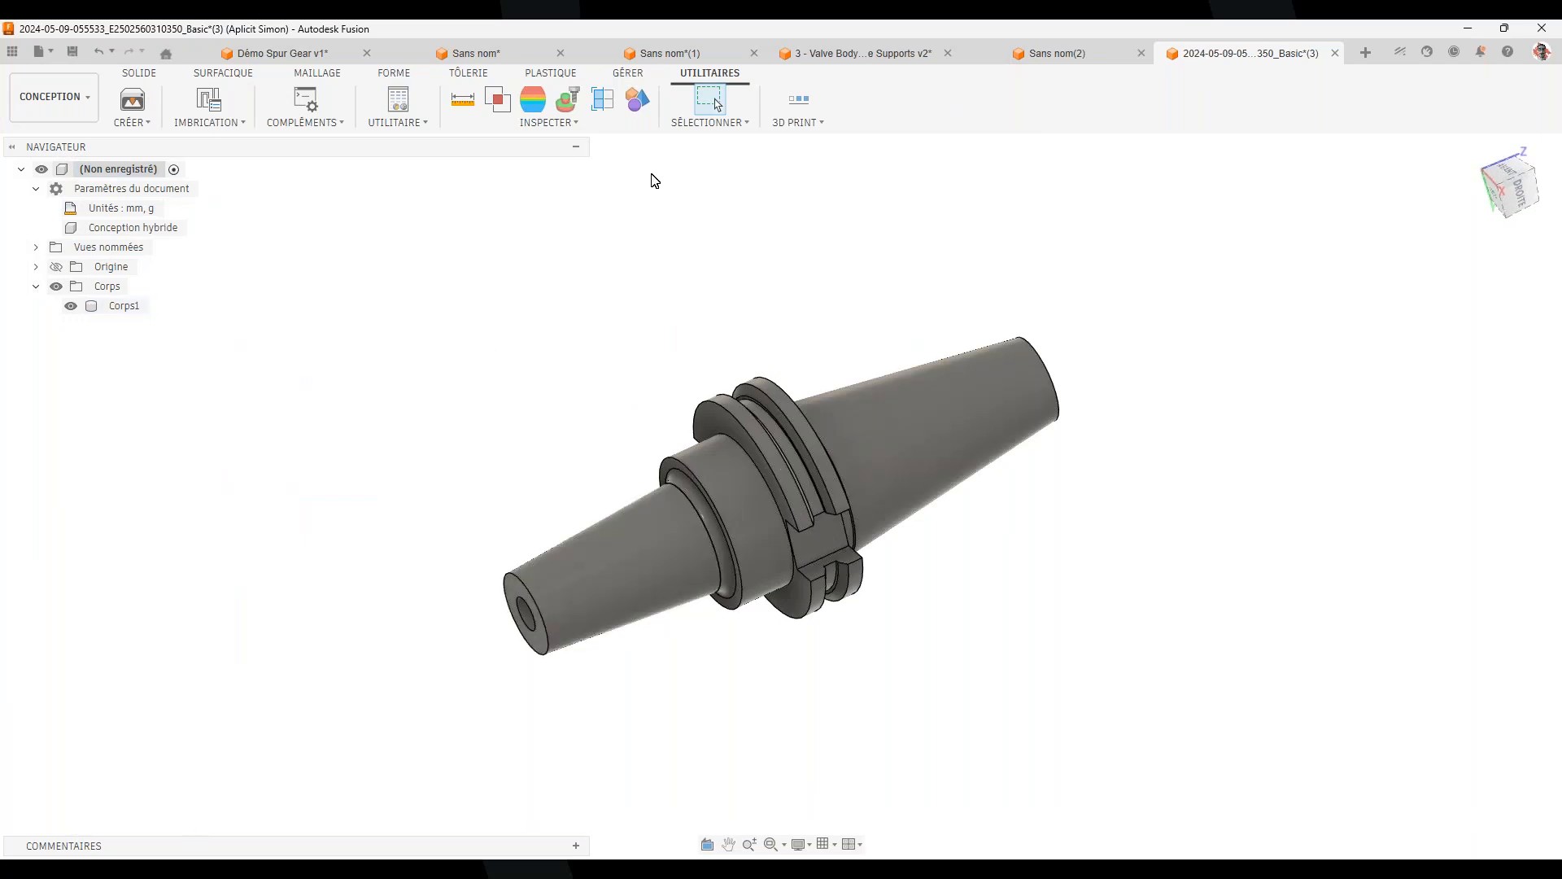
{"action": "left_click", "coordinate": [327, 122]}
Run HolderCreator again, name the holder Webinaire, and confirm the successful conversion
{"action": "left_click", "coordinate": [335, 139]}
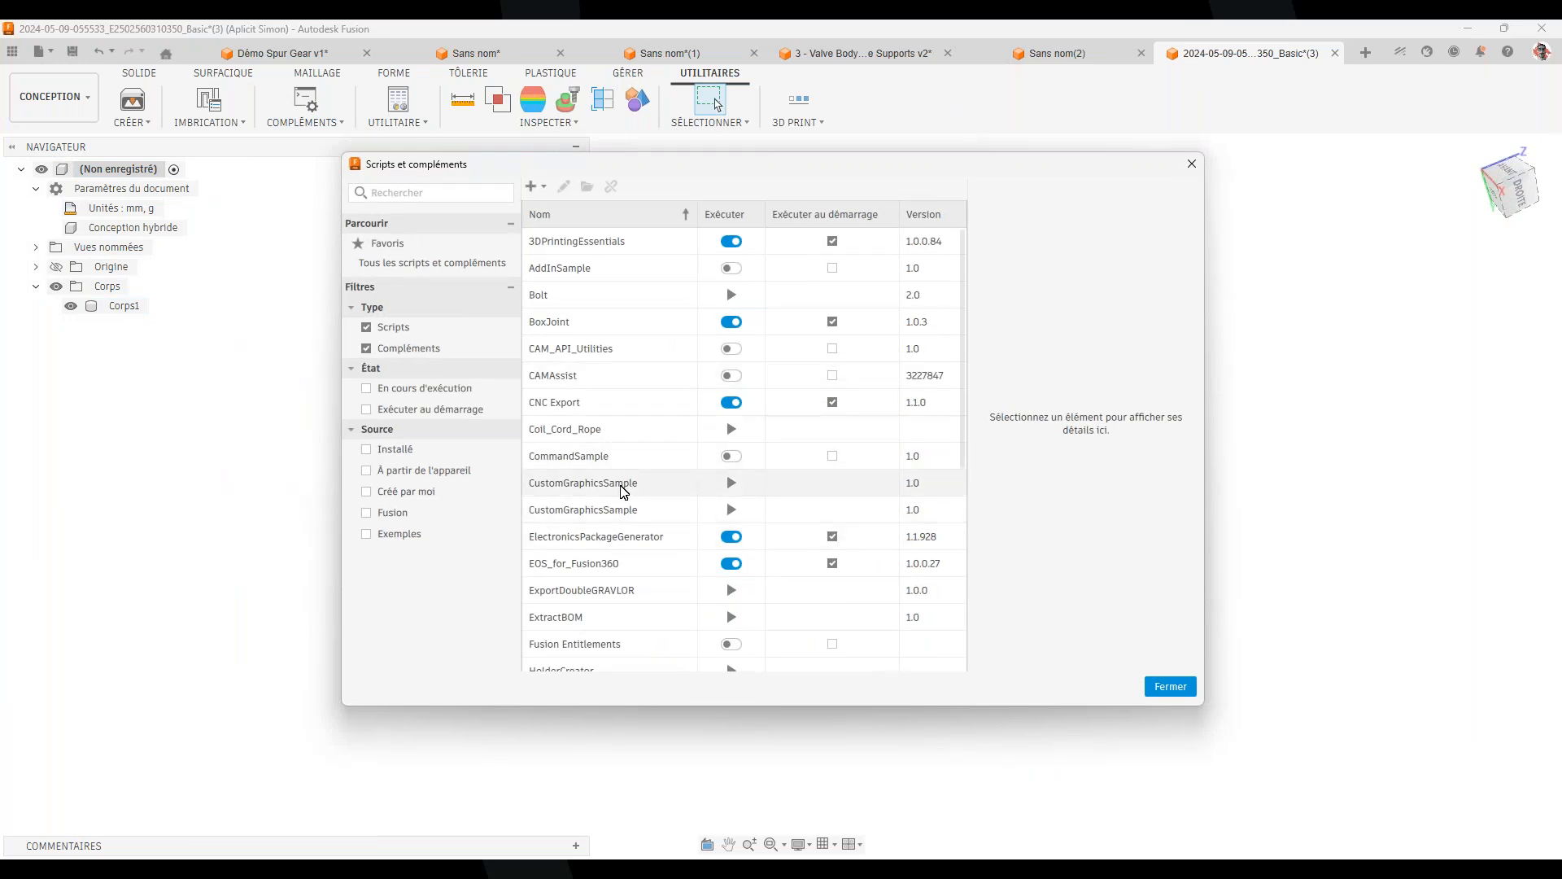
{"action": "scroll", "coordinate": [607, 547], "scroll_direction": "down", "scroll_amount": 3}
{"action": "left_click", "coordinate": [731, 542]}
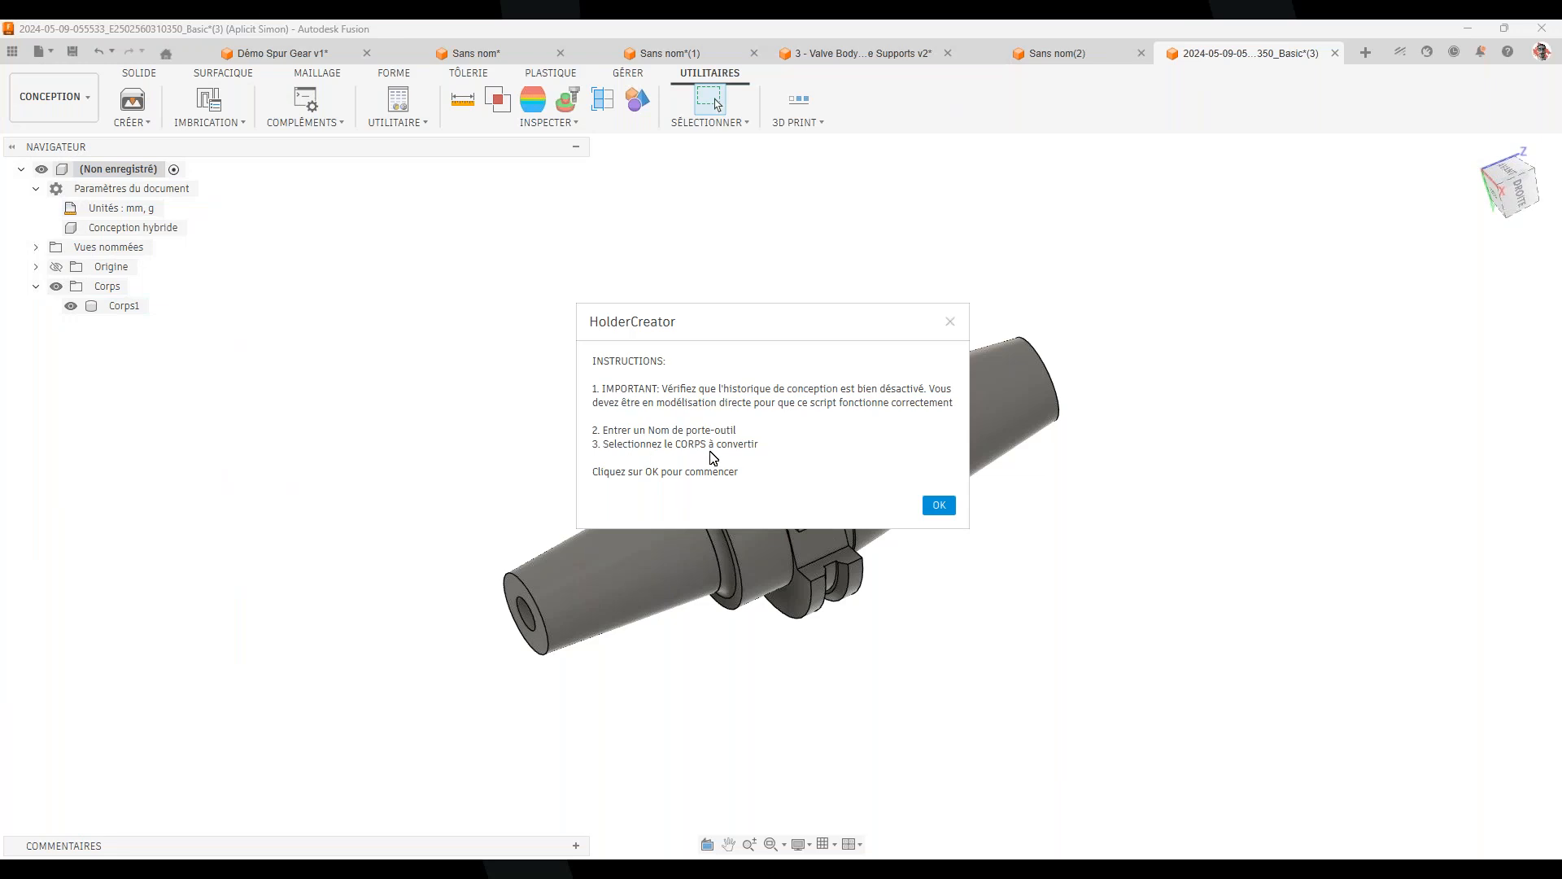
{"action": "left_click", "coordinate": [938, 505]}
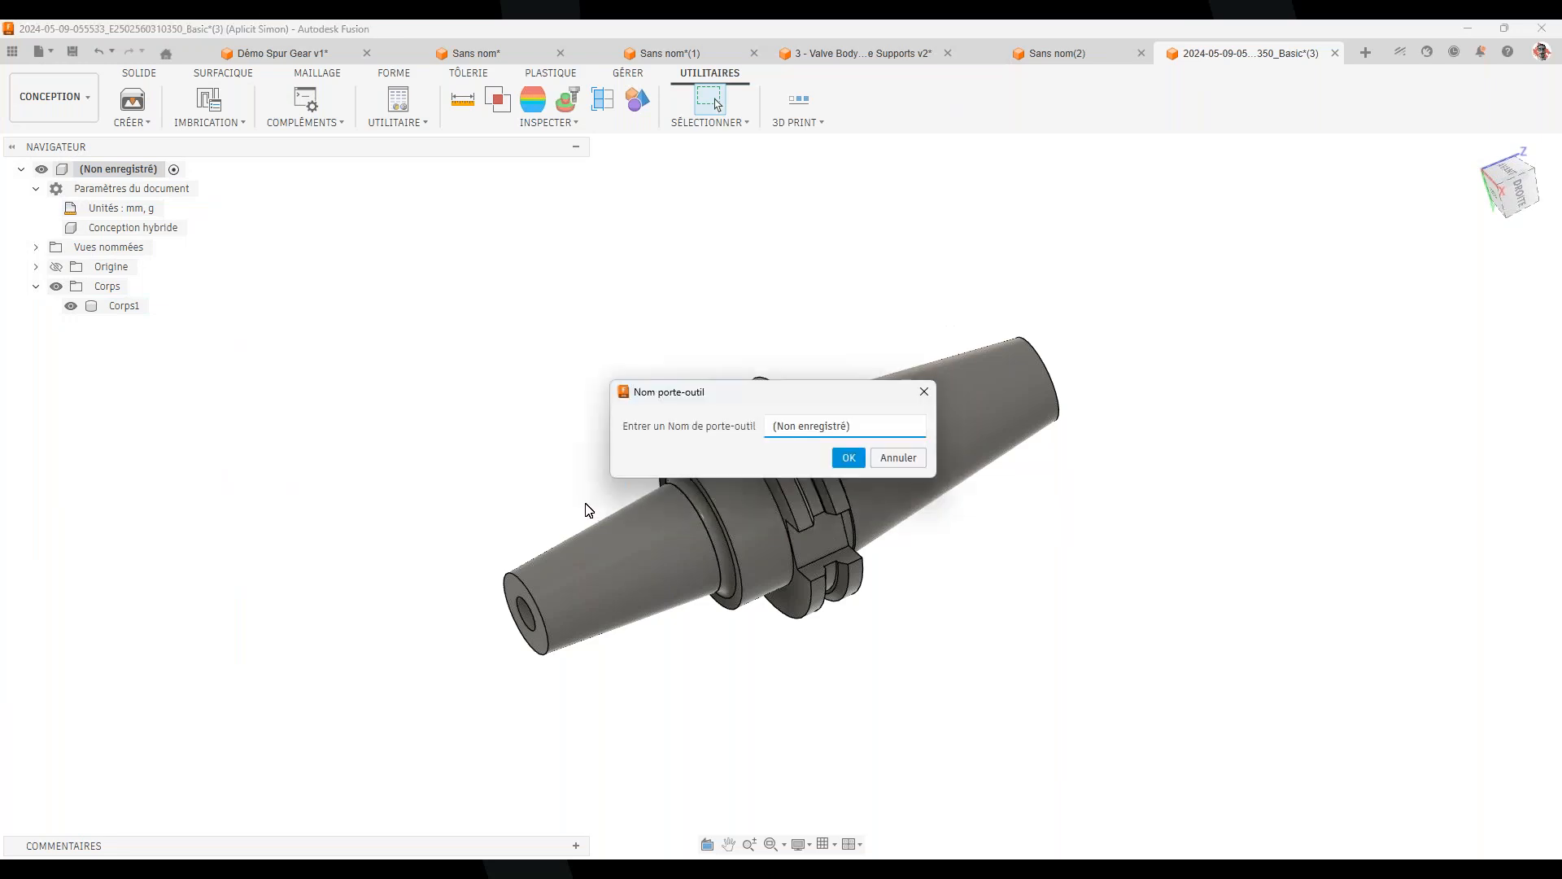
{"action": "type", "text": "W"}
{"action": "left_click", "coordinate": [848, 457]}
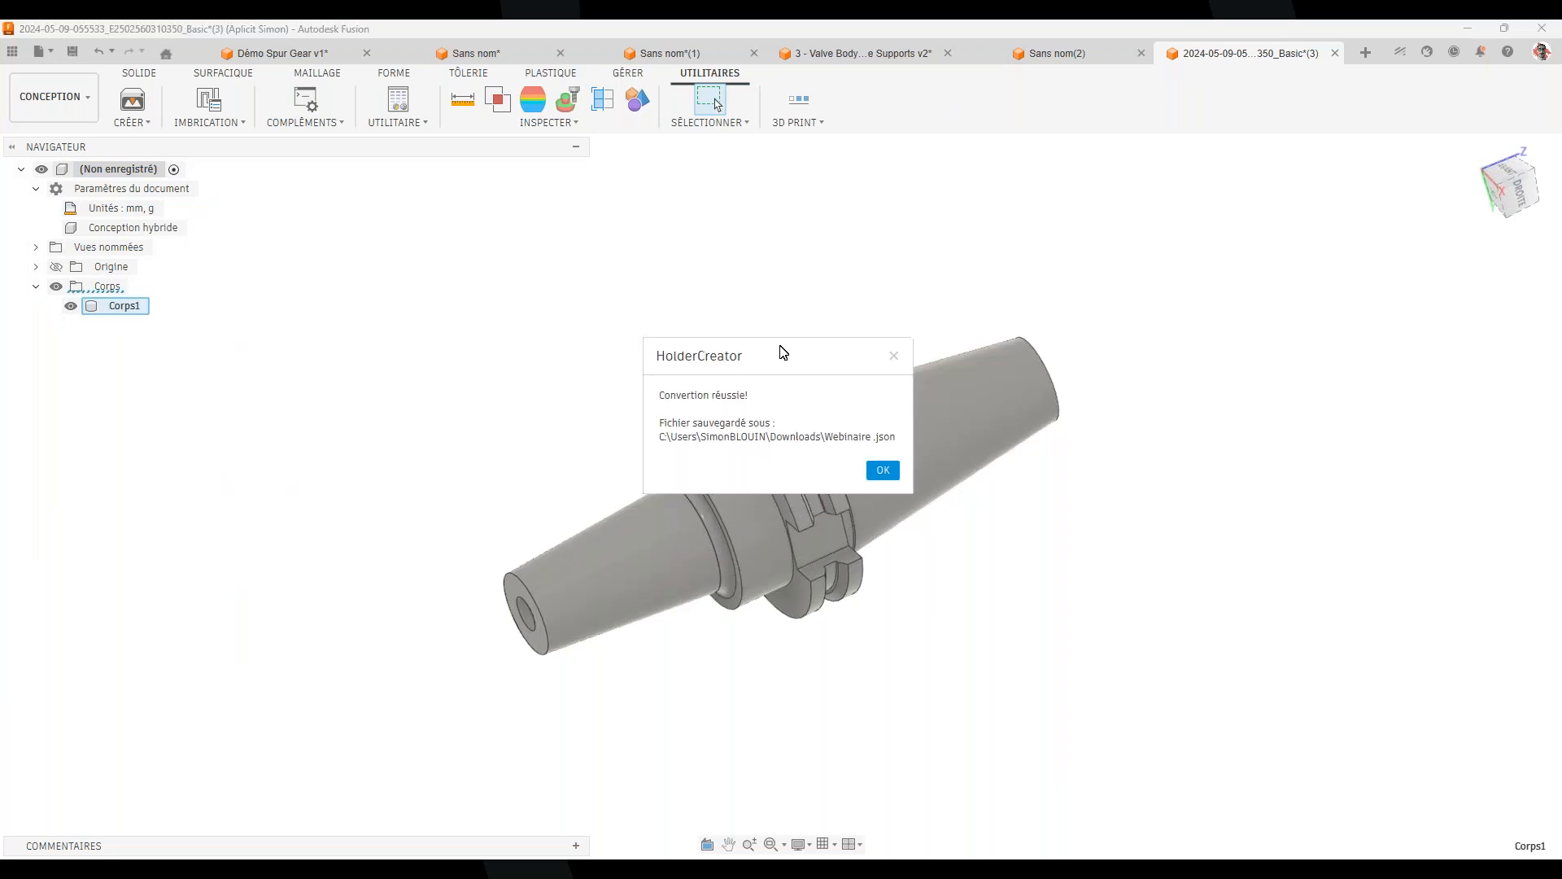
{"action": "left_click_drag", "start_coordinate": [778, 349], "coordinate": [947, 313]}
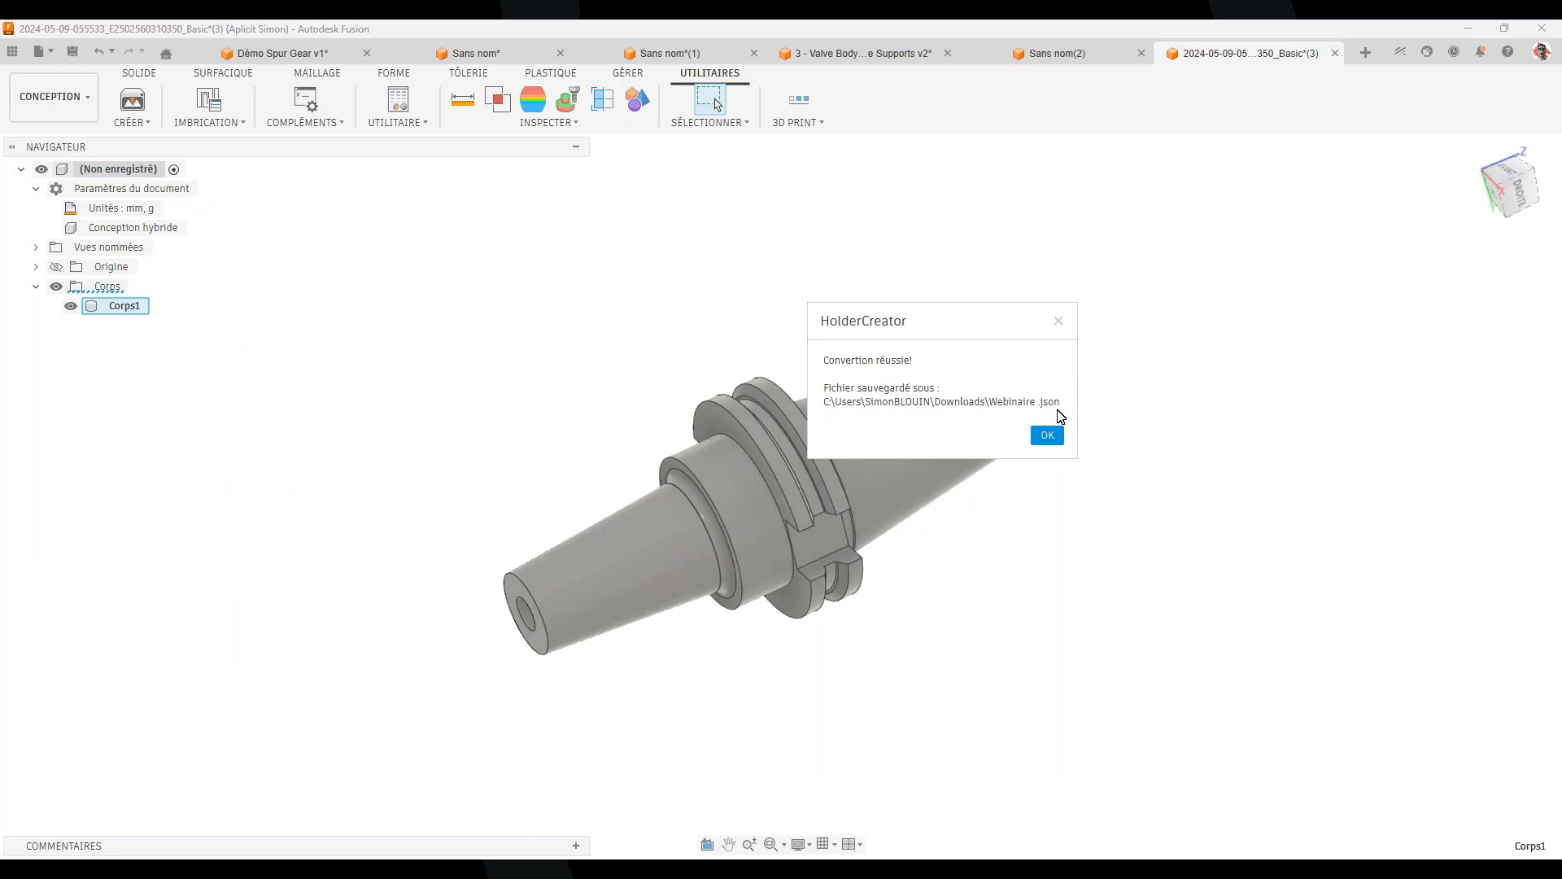
{"action": "left_click", "coordinate": [1047, 435]}
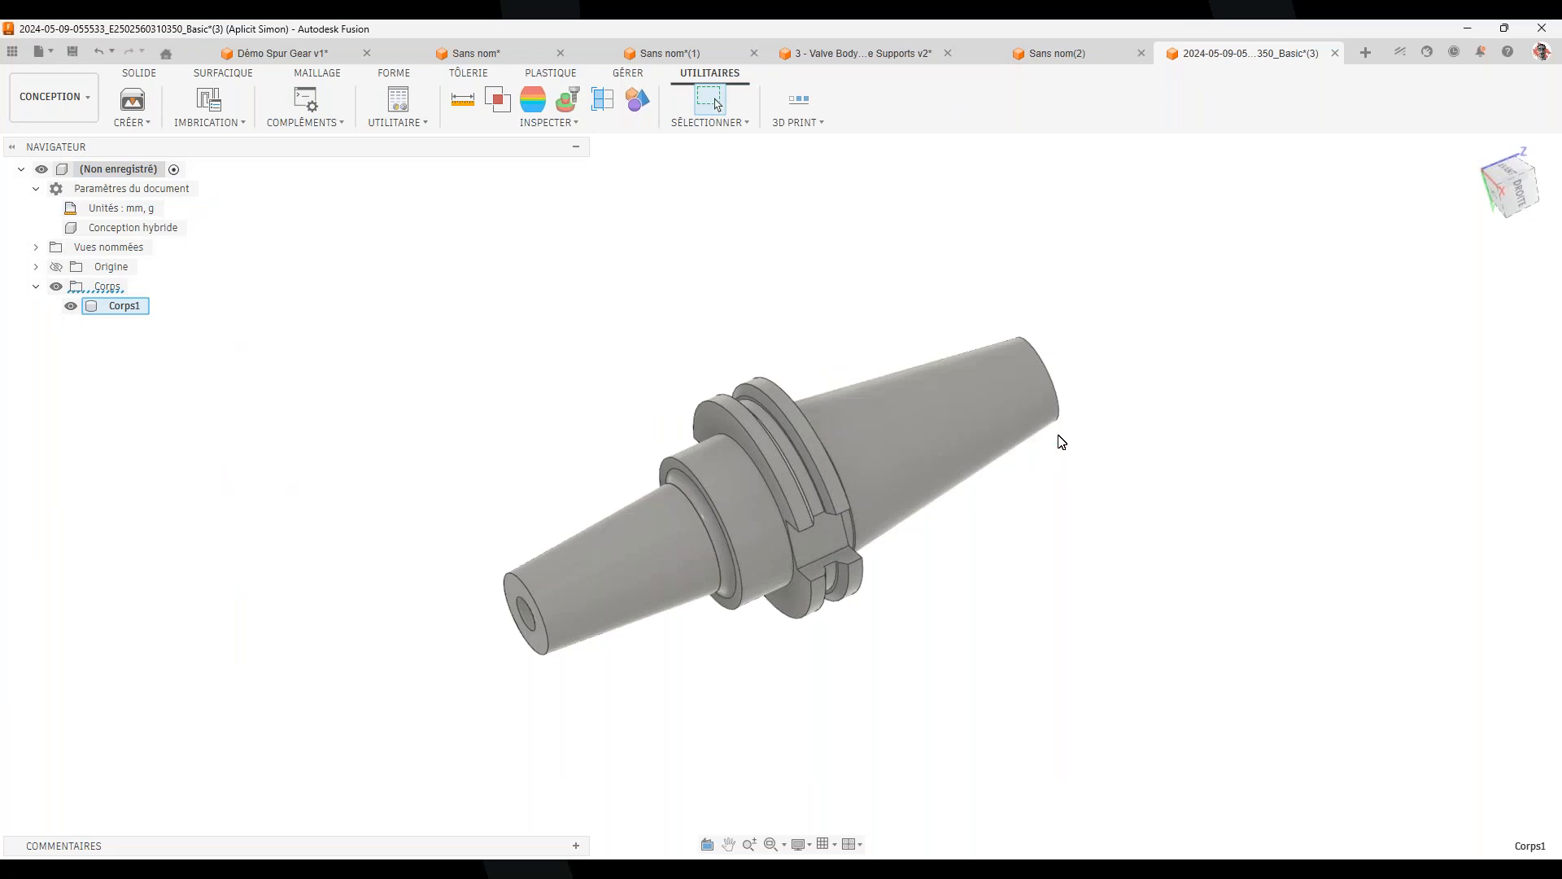
In Fabrication, try importing the Webinaire file into the Local tool library, which fails
{"action": "left_click", "coordinate": [807, 303]}
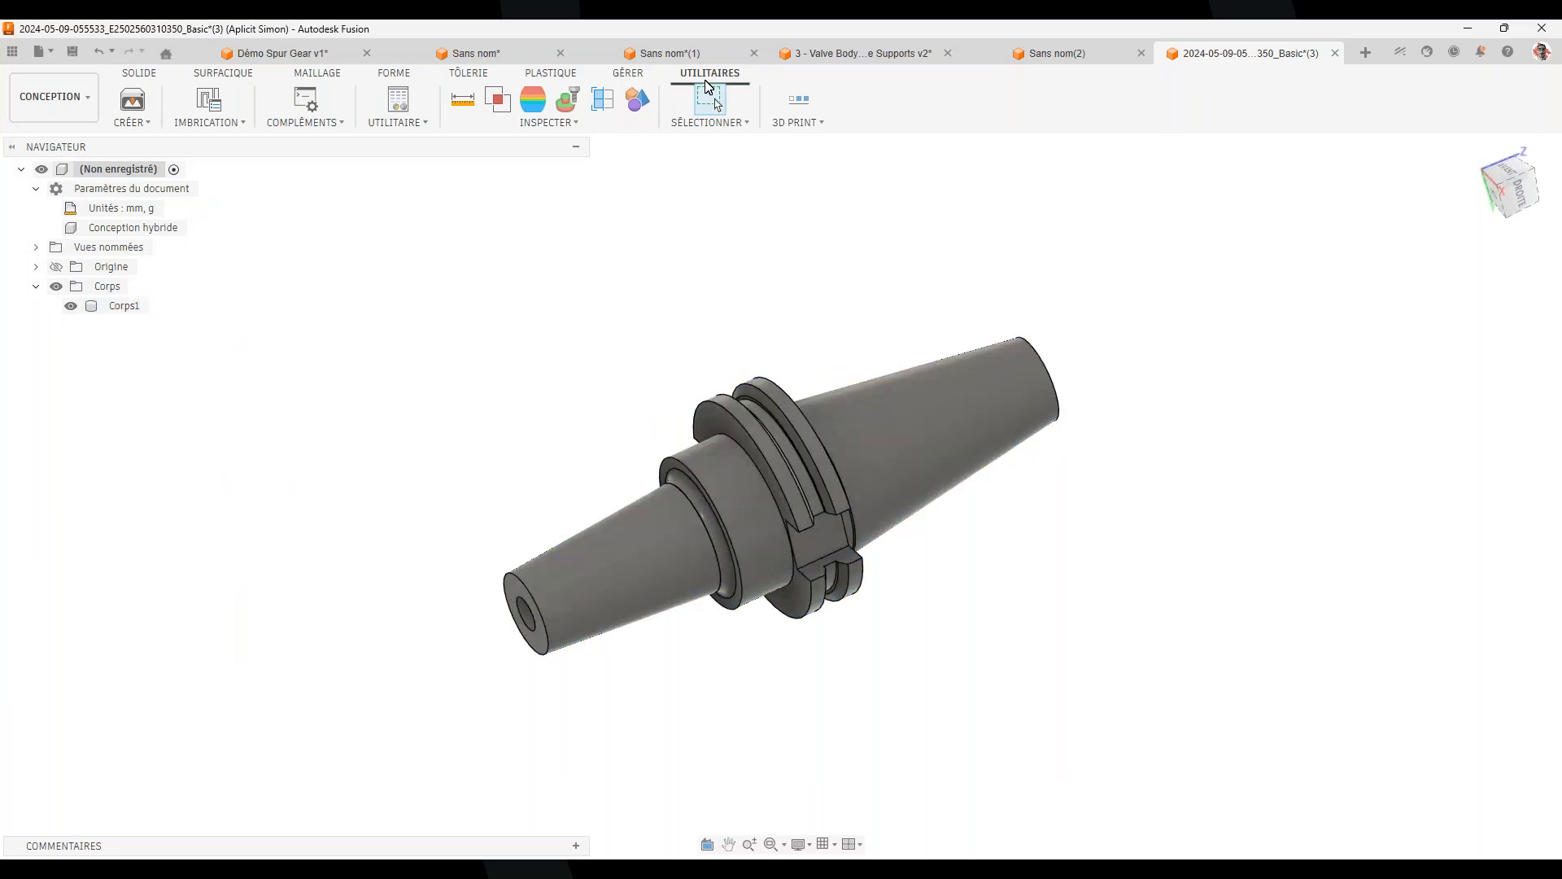
{"action": "left_click", "coordinate": [95, 104]}
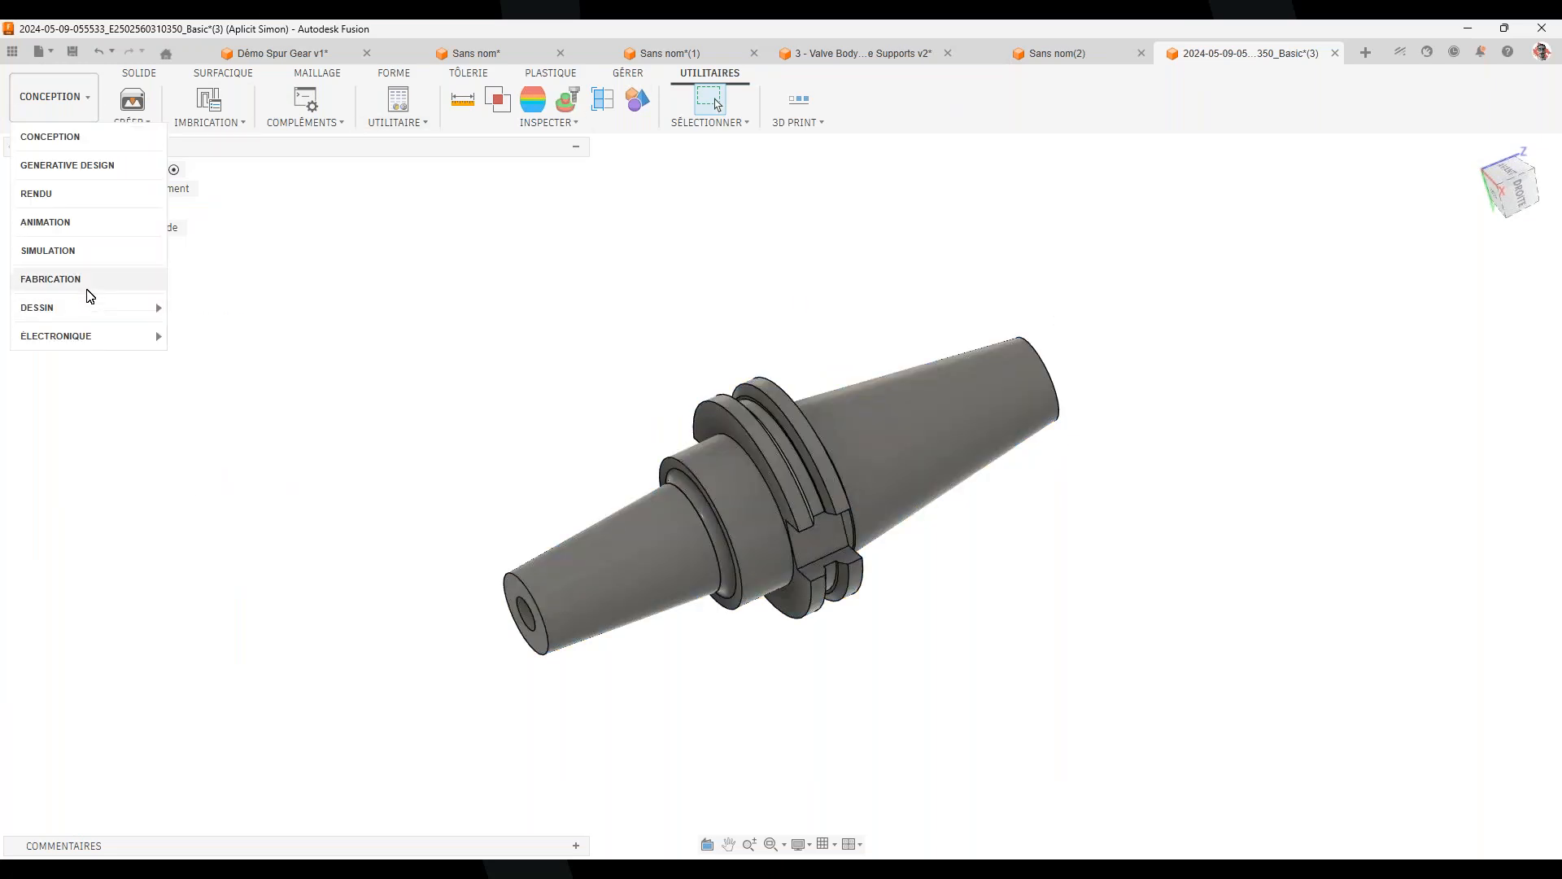
{"action": "left_click", "coordinate": [88, 285]}
{"action": "left_click", "coordinate": [1192, 104]}
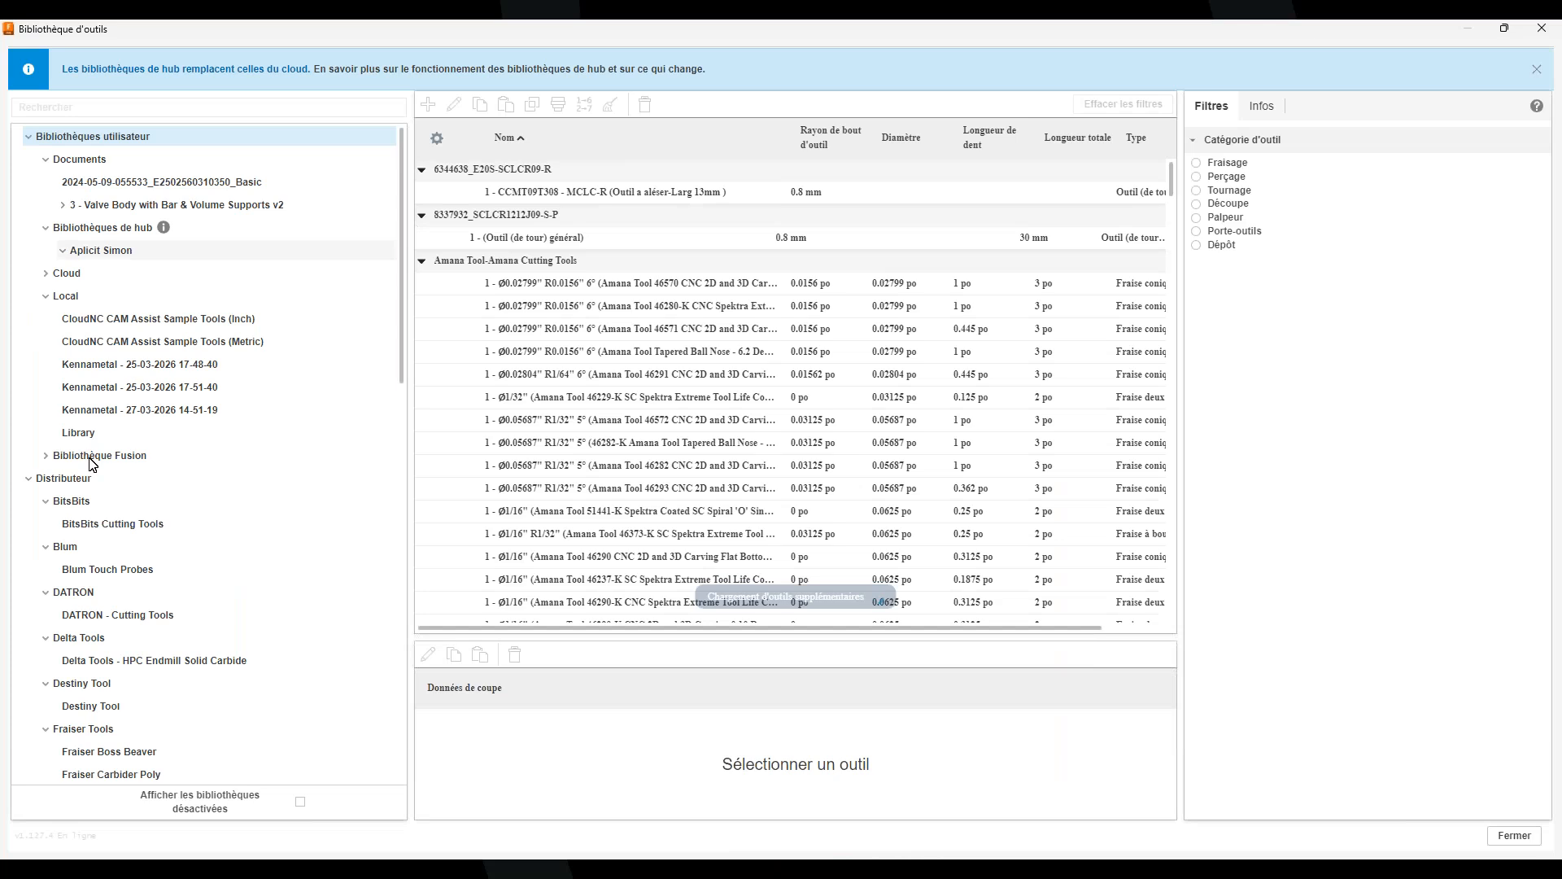
{"action": "left_click", "coordinate": [71, 297]}
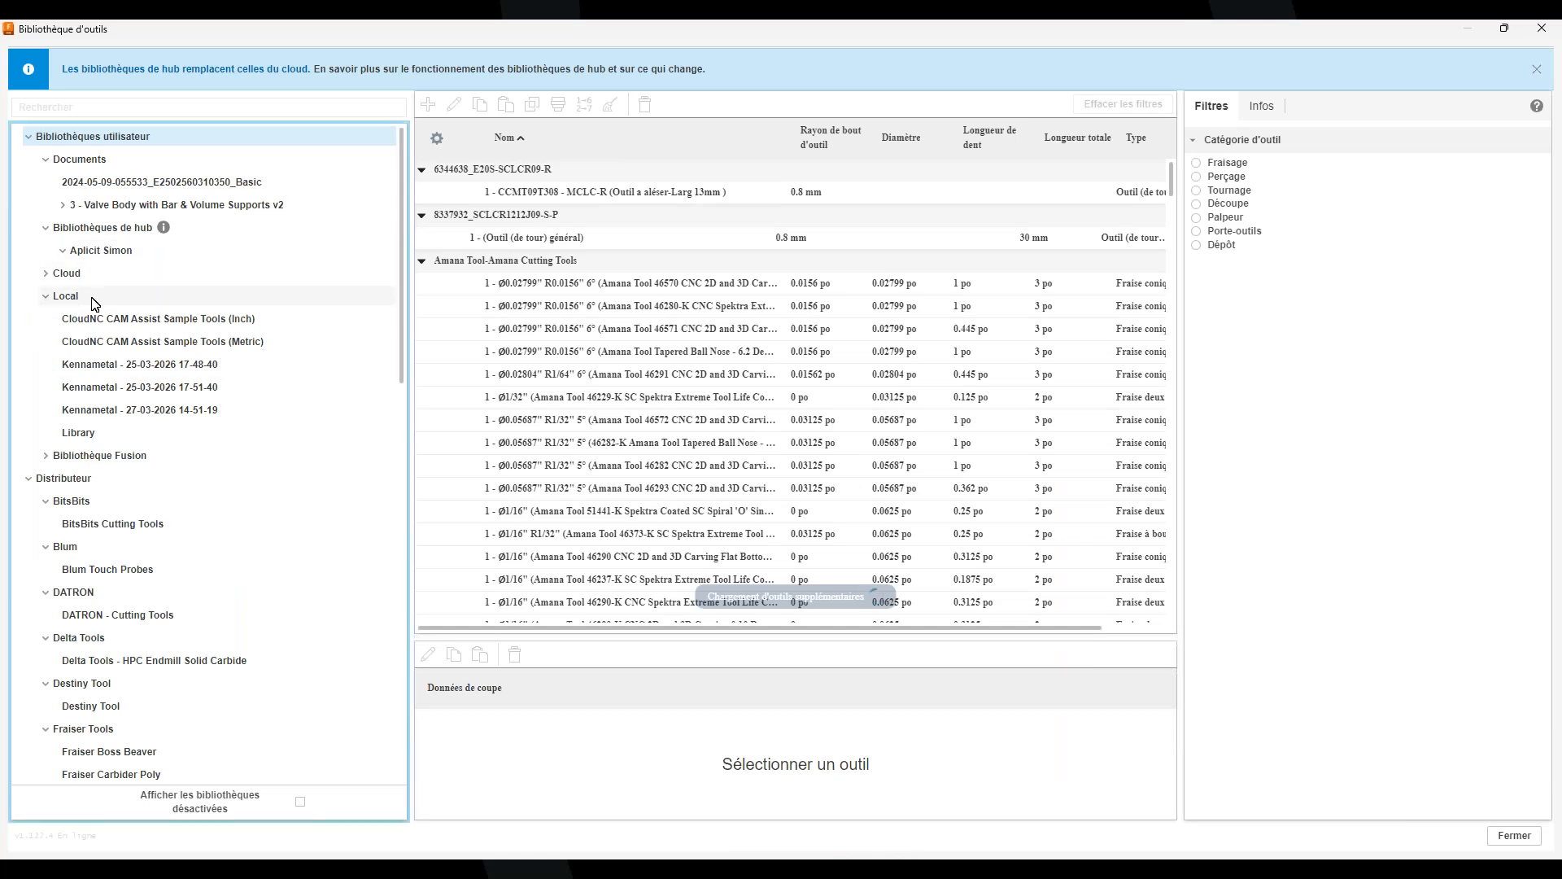
{"action": "right_click", "coordinate": [73, 298]}
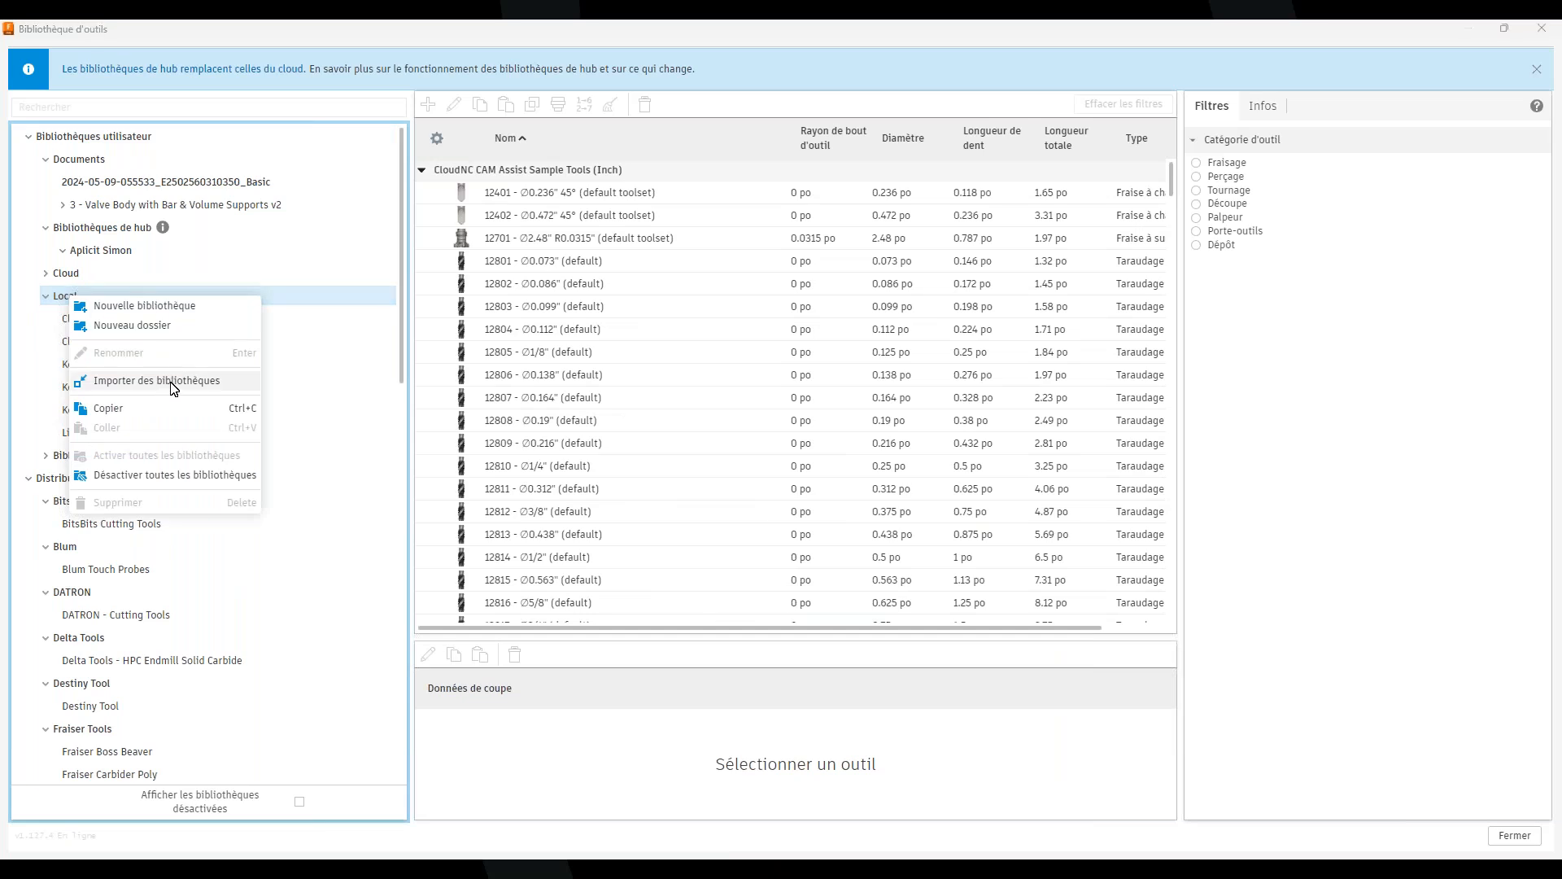
{"action": "left_click", "coordinate": [174, 386]}
{"action": "left_click", "coordinate": [250, 195]}
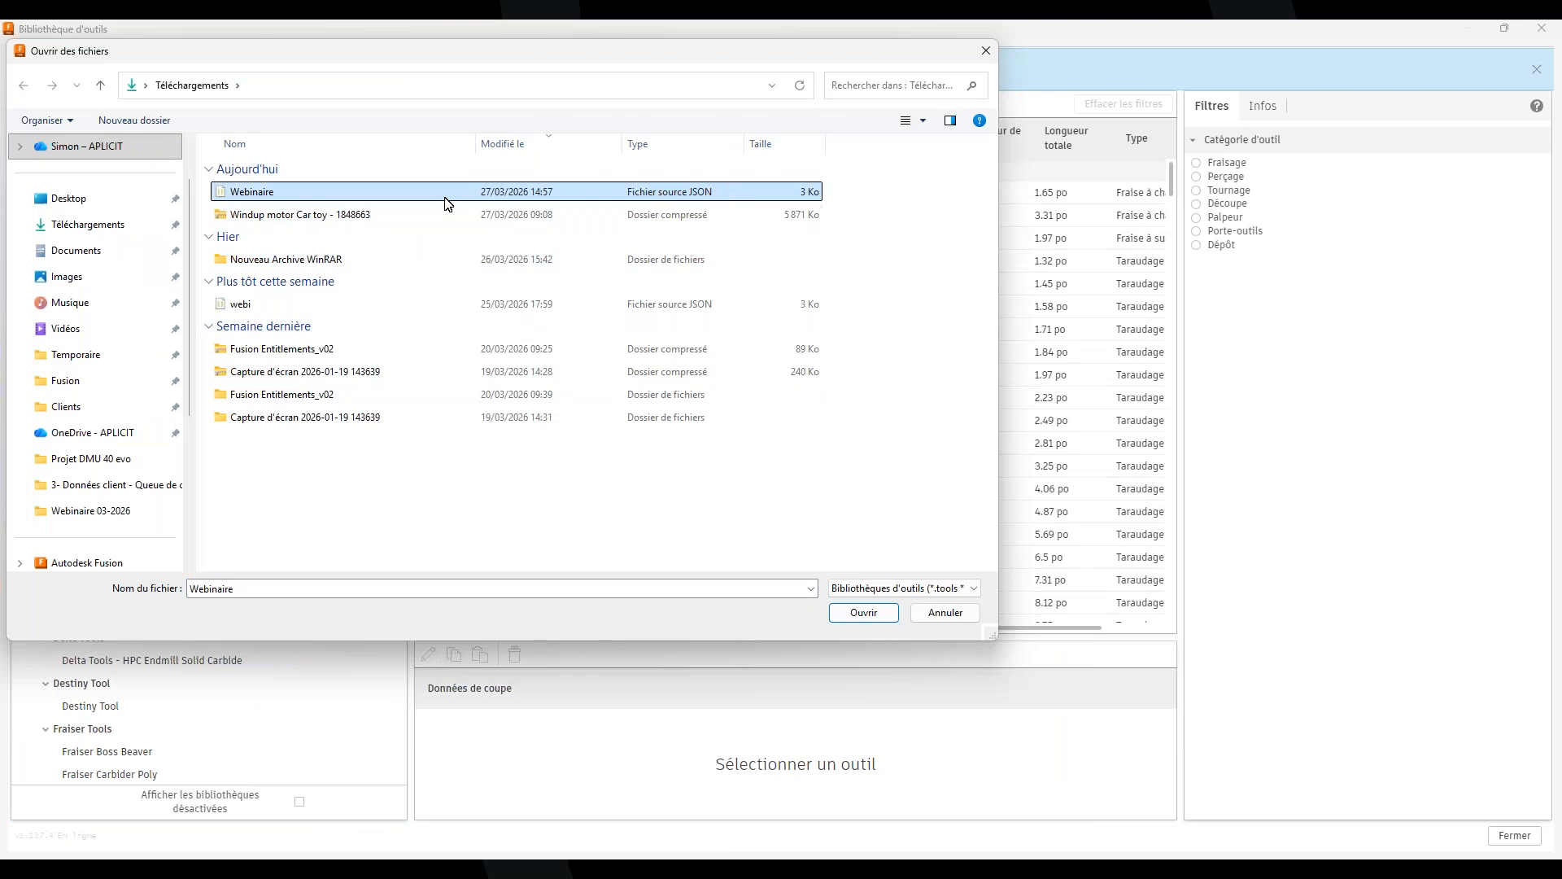
{"action": "double_click", "coordinate": [255, 195]}
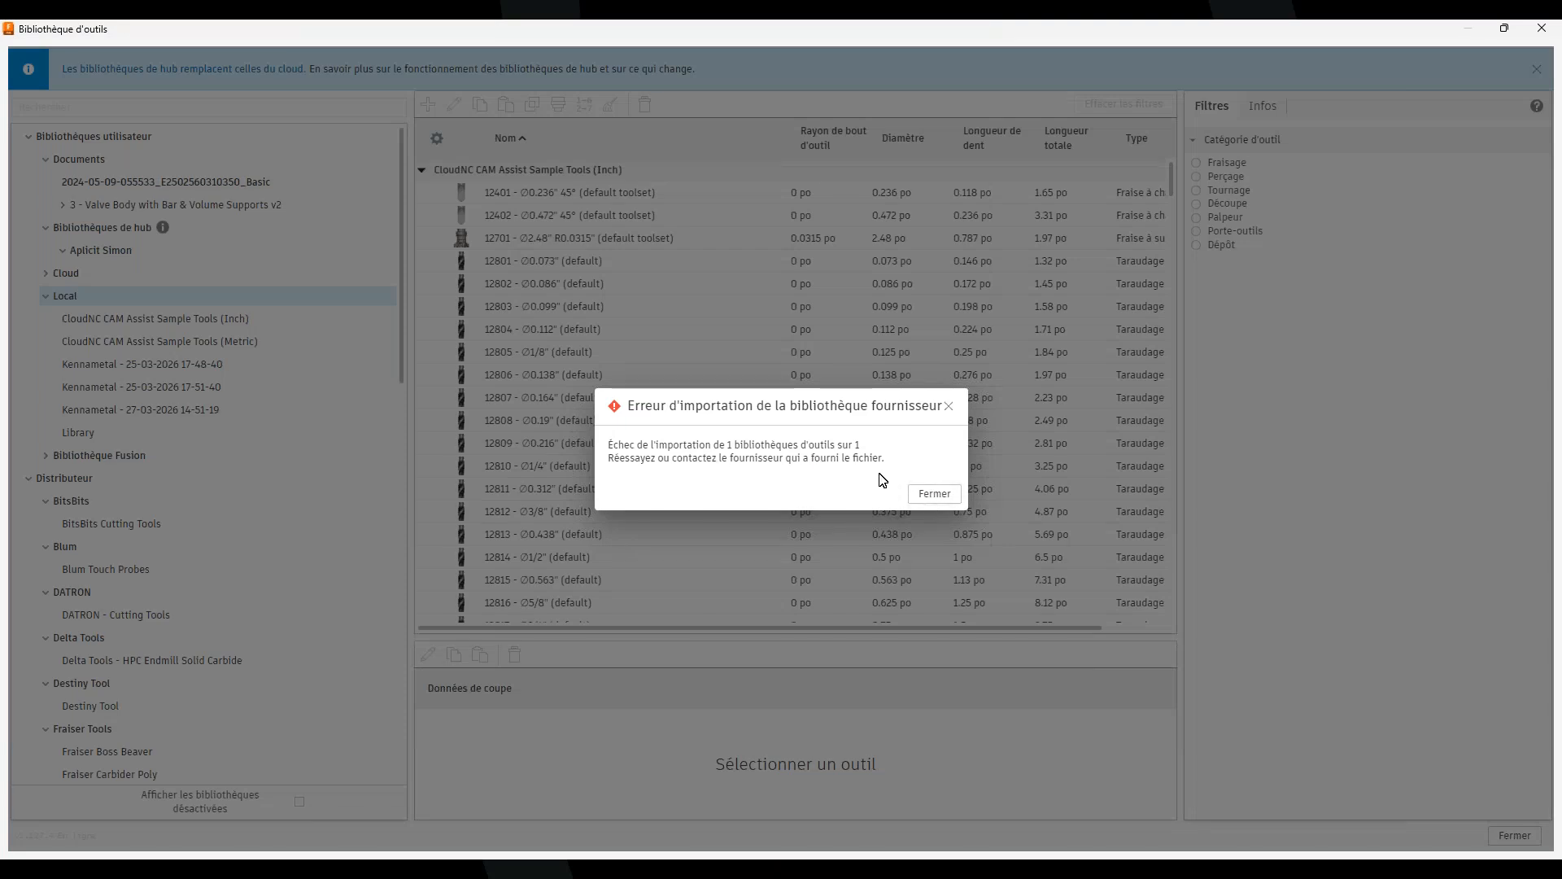
{"action": "left_click", "coordinate": [928, 496]}
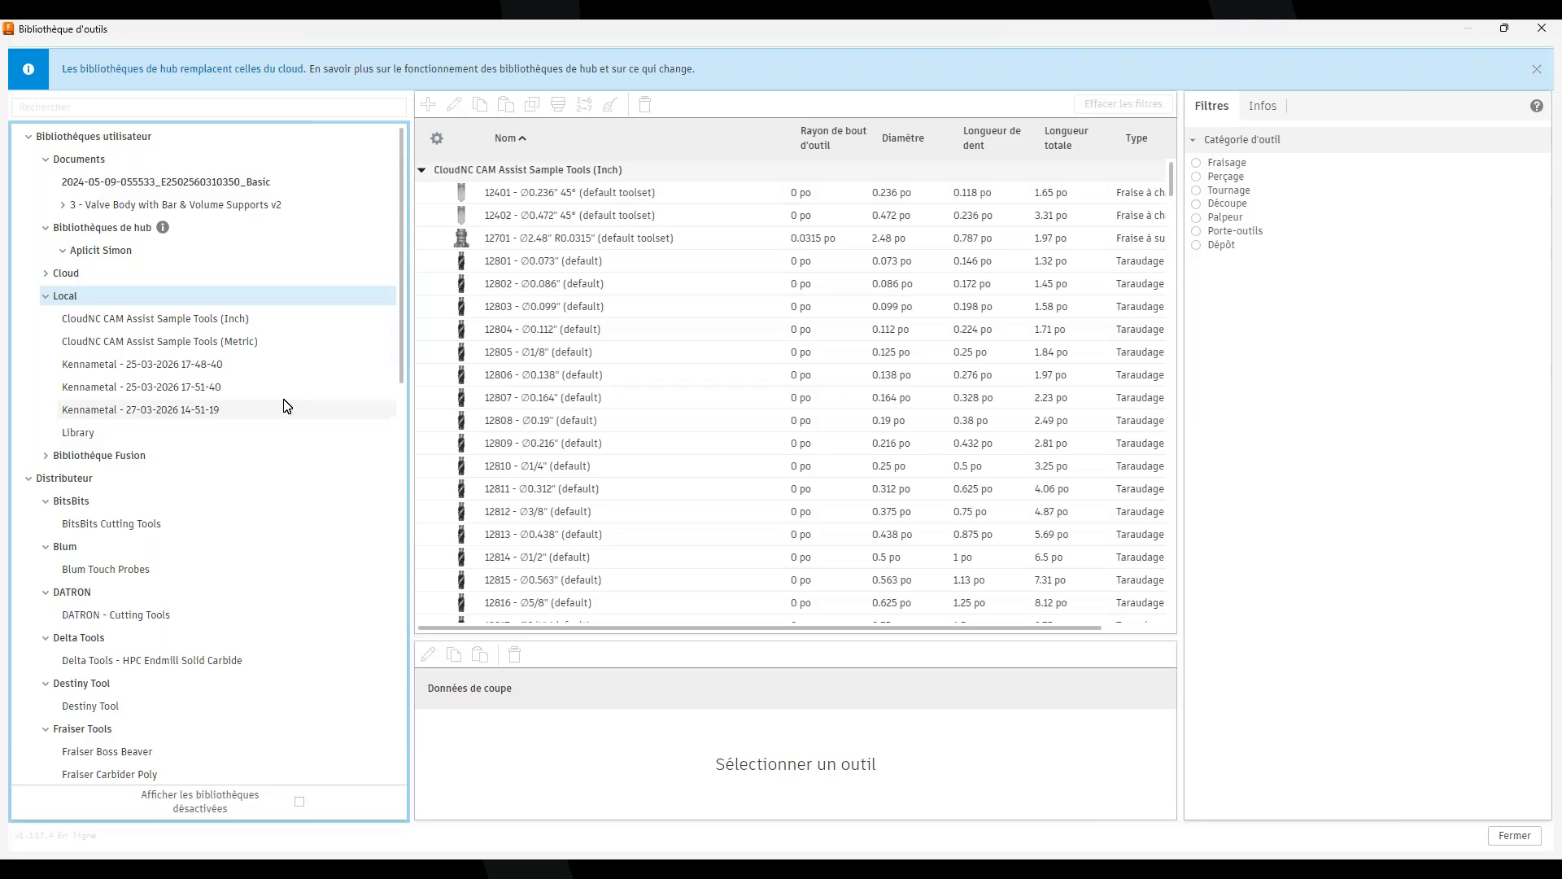
Browse Téléchargements, Temporaire and Desktop for a Cloud import, then cancel and close the tool library
{"action": "right_click", "coordinate": [68, 280]}
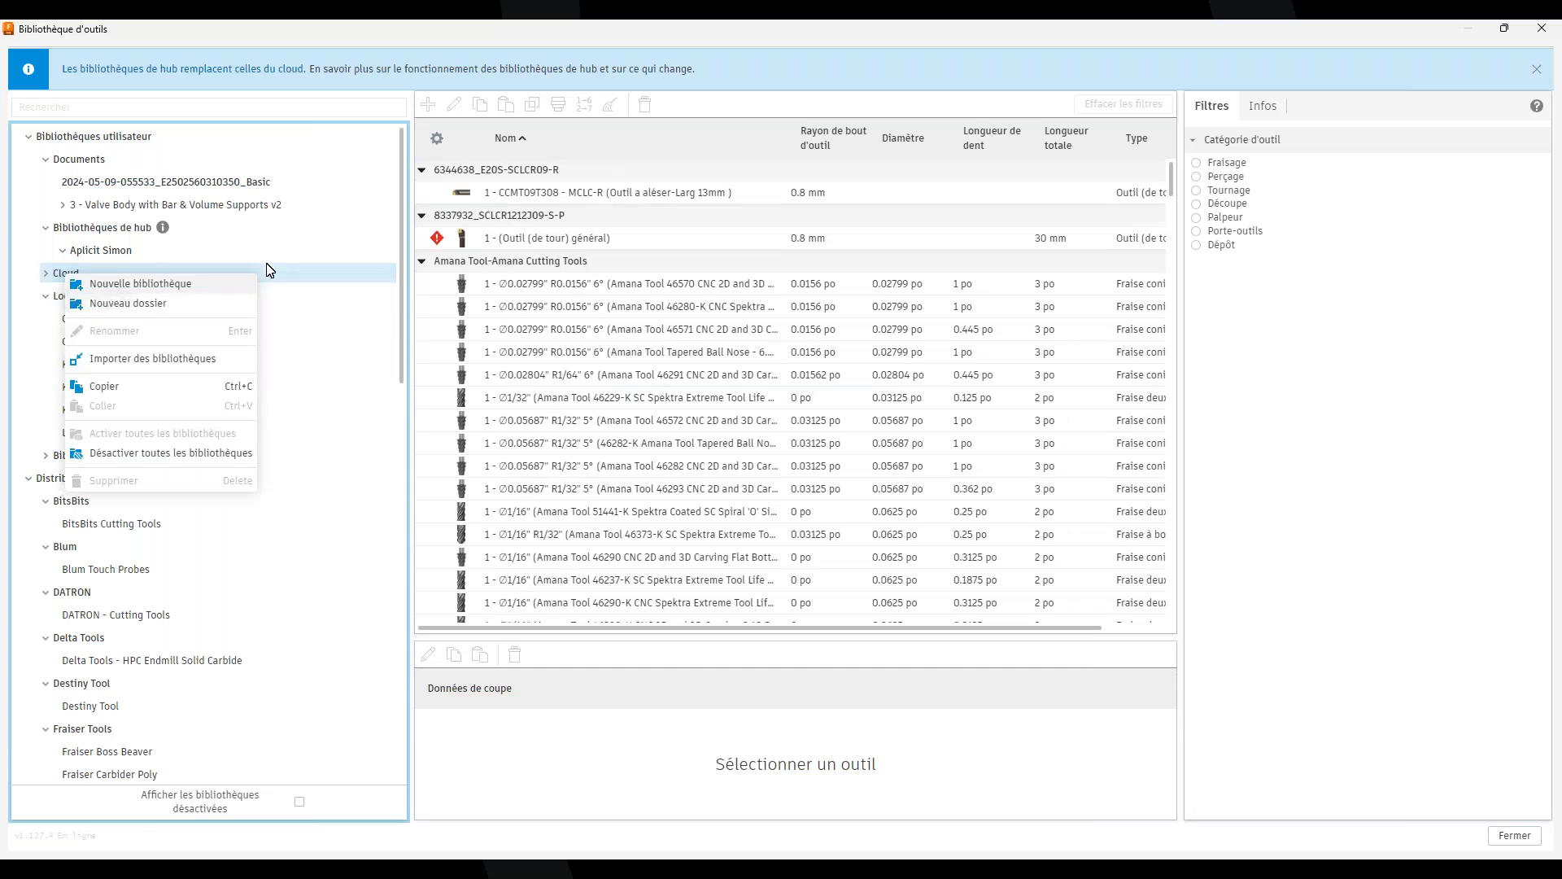
{"action": "left_click", "coordinate": [196, 359]}
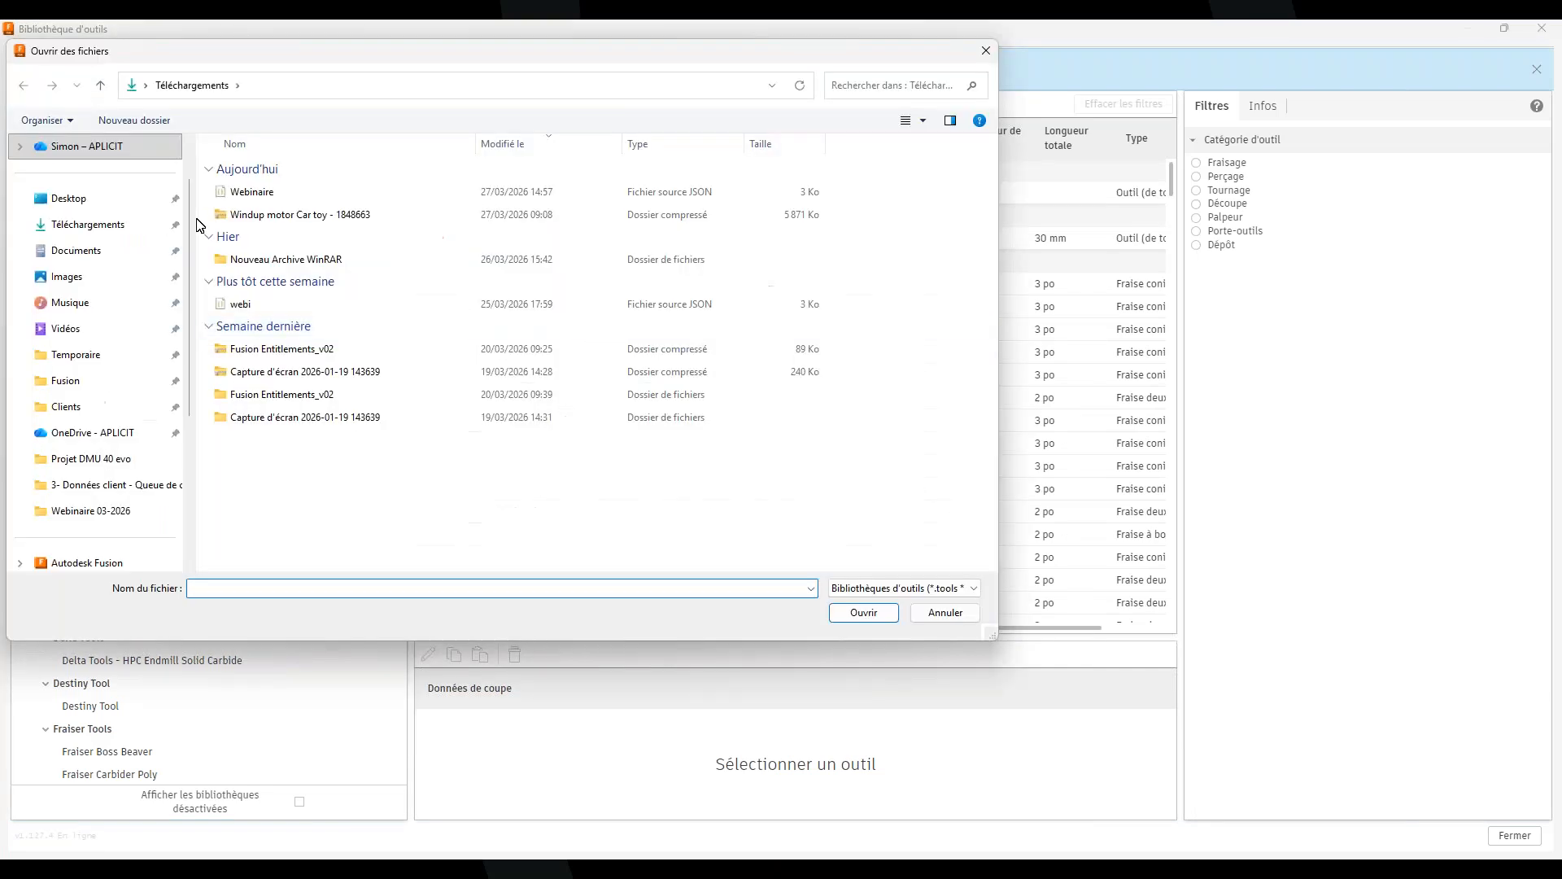
{"action": "left_click", "coordinate": [102, 233]}
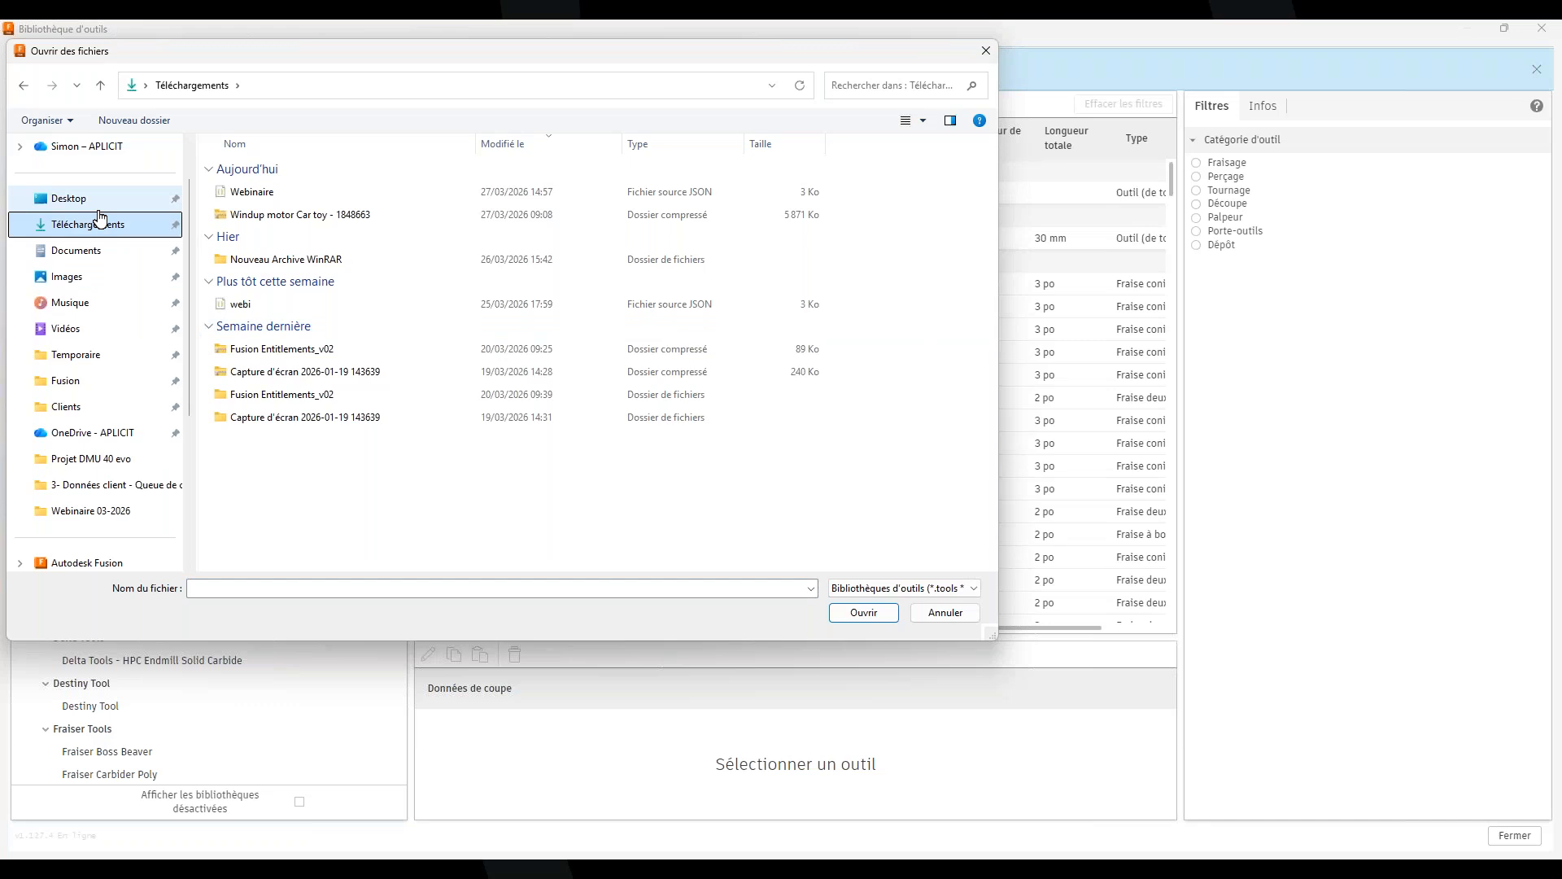
{"action": "left_click", "coordinate": [107, 358]}
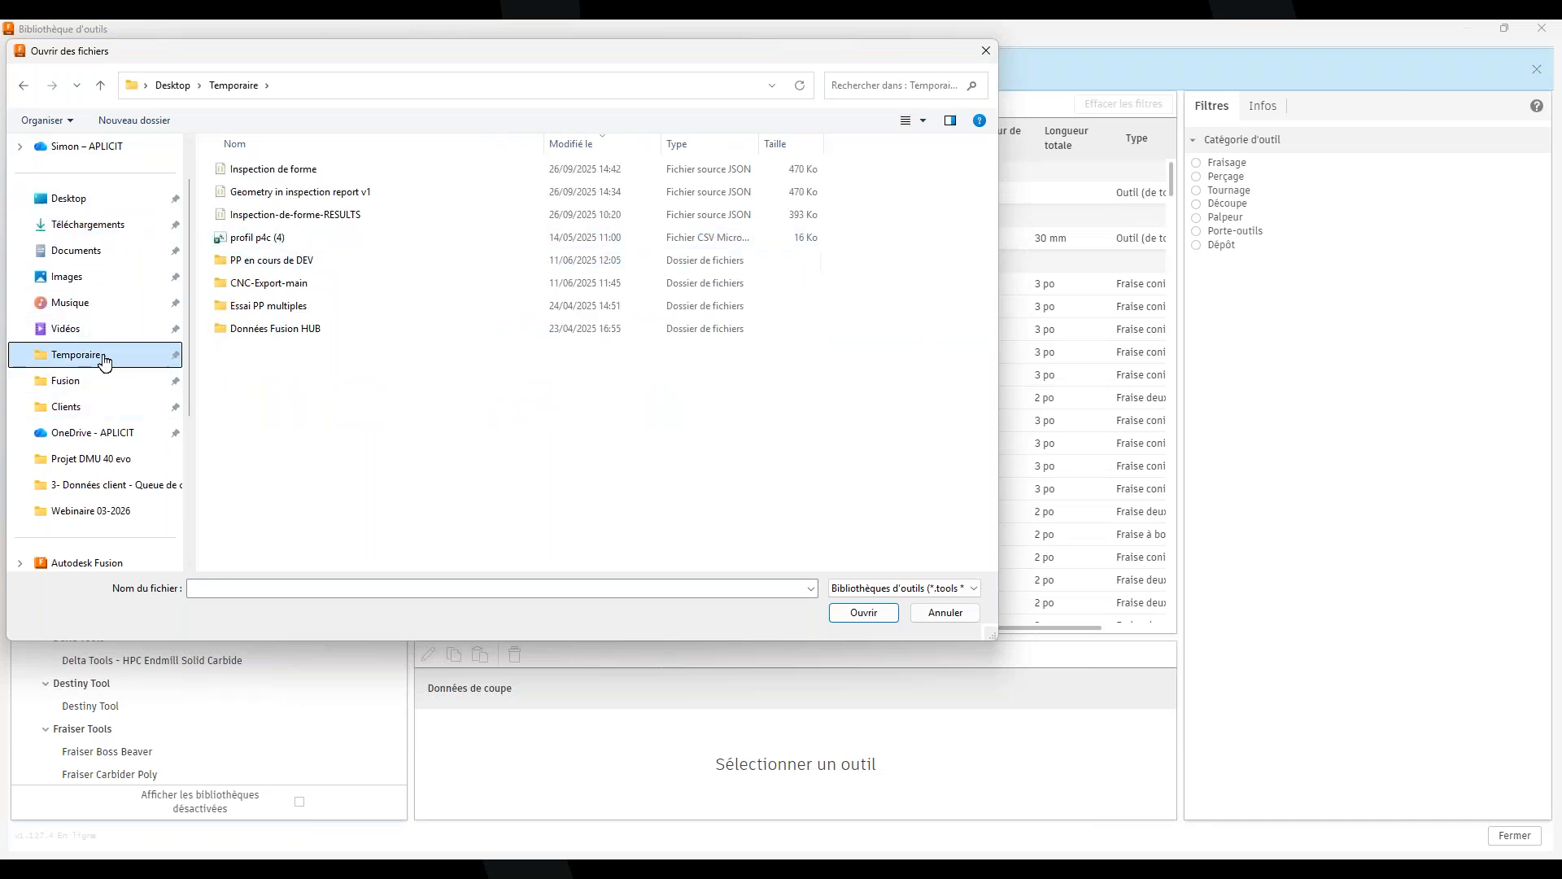
{"action": "left_click", "coordinate": [91, 203]}
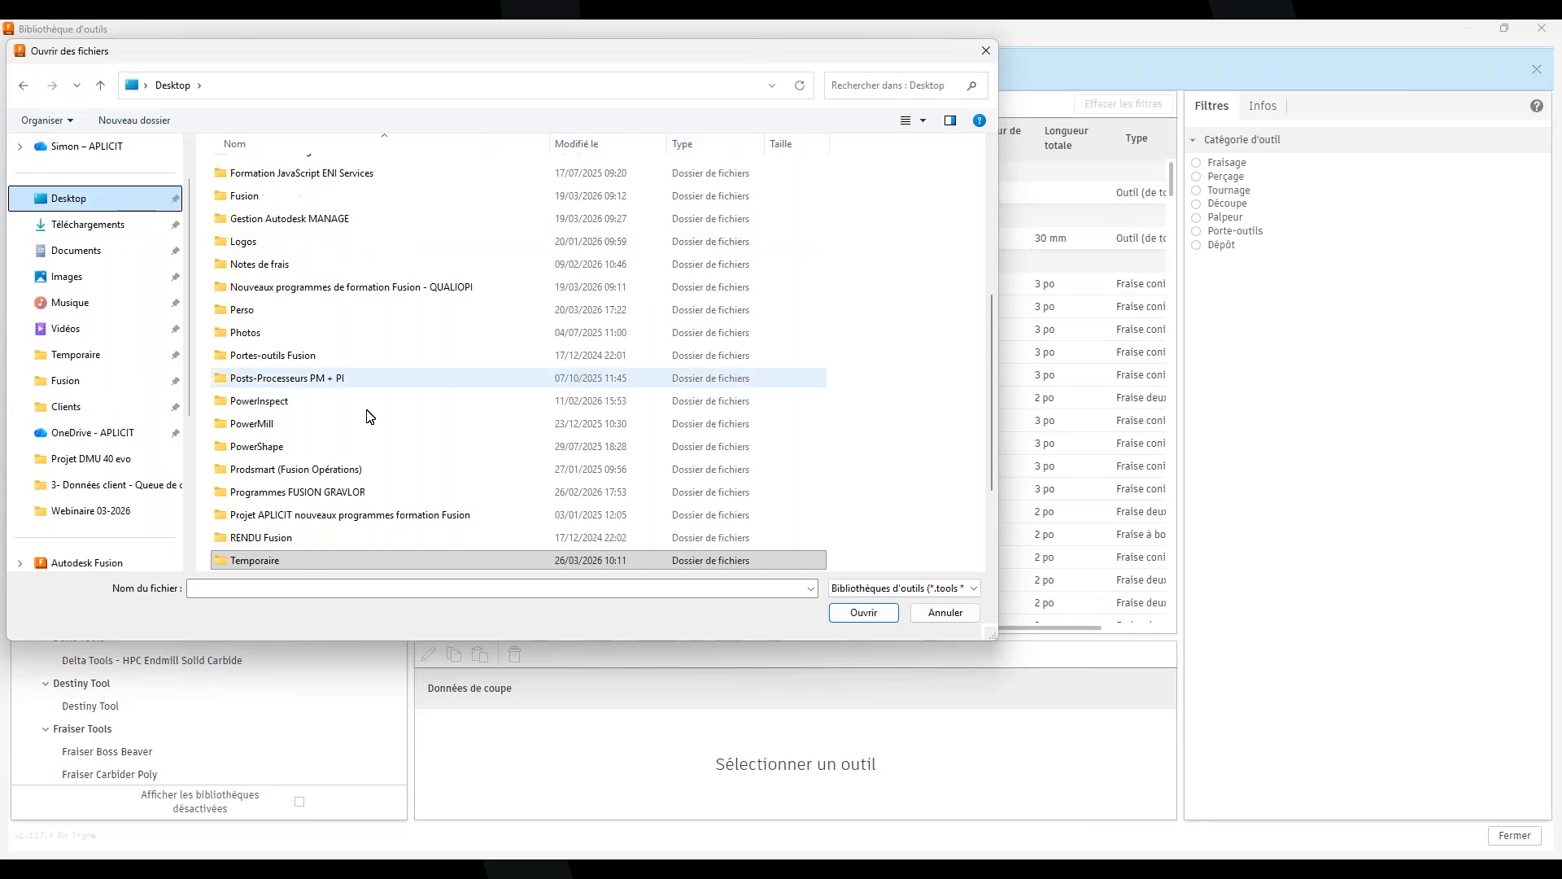
{"action": "left_click", "coordinate": [985, 50]}
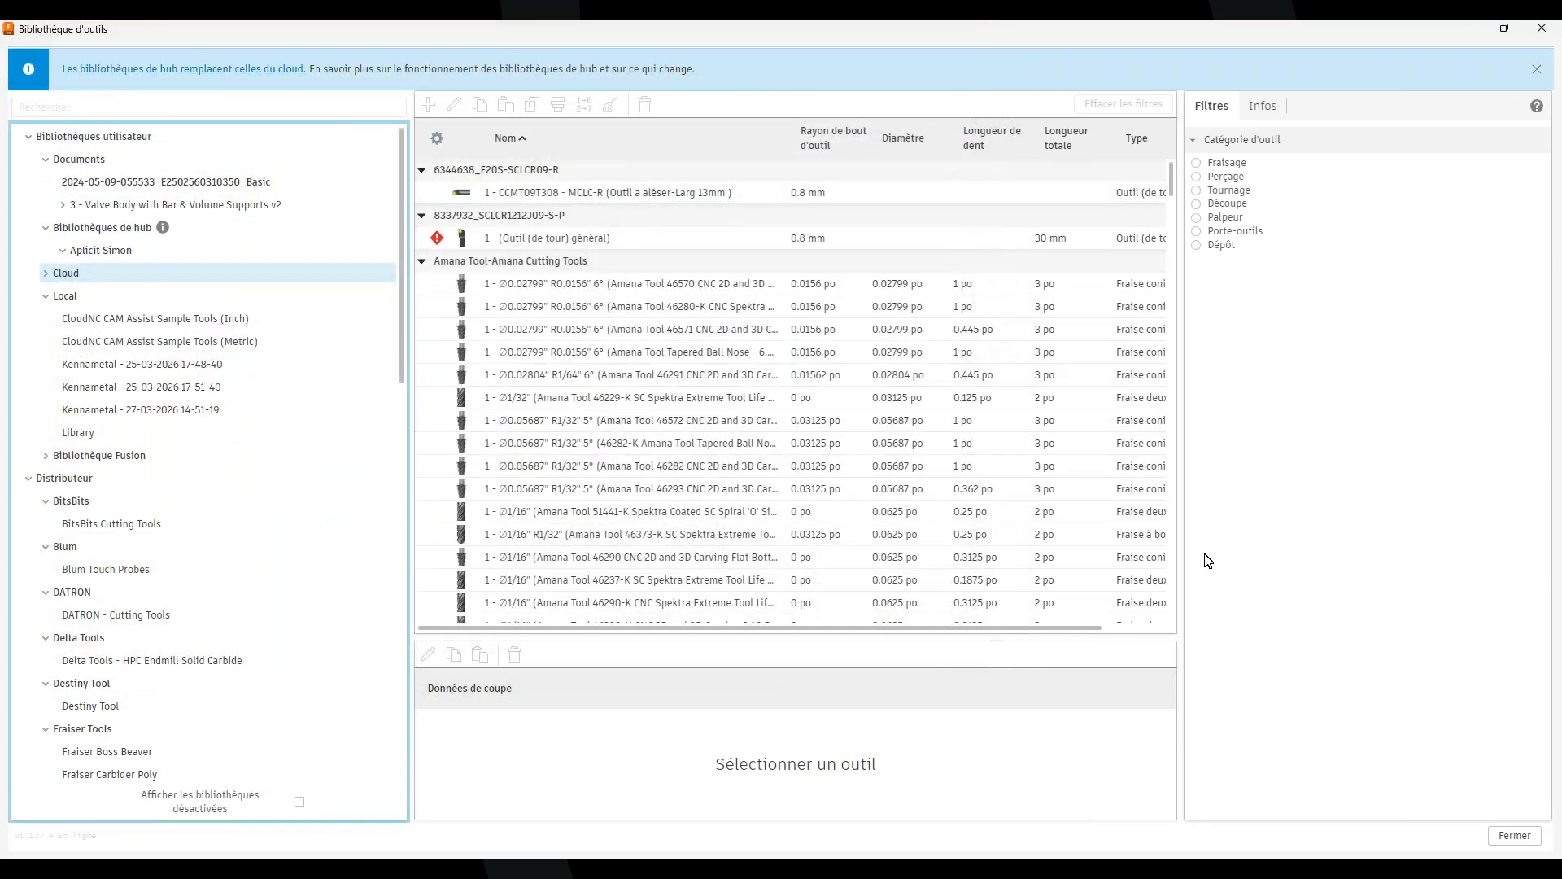
{"action": "left_click", "coordinate": [1536, 68]}
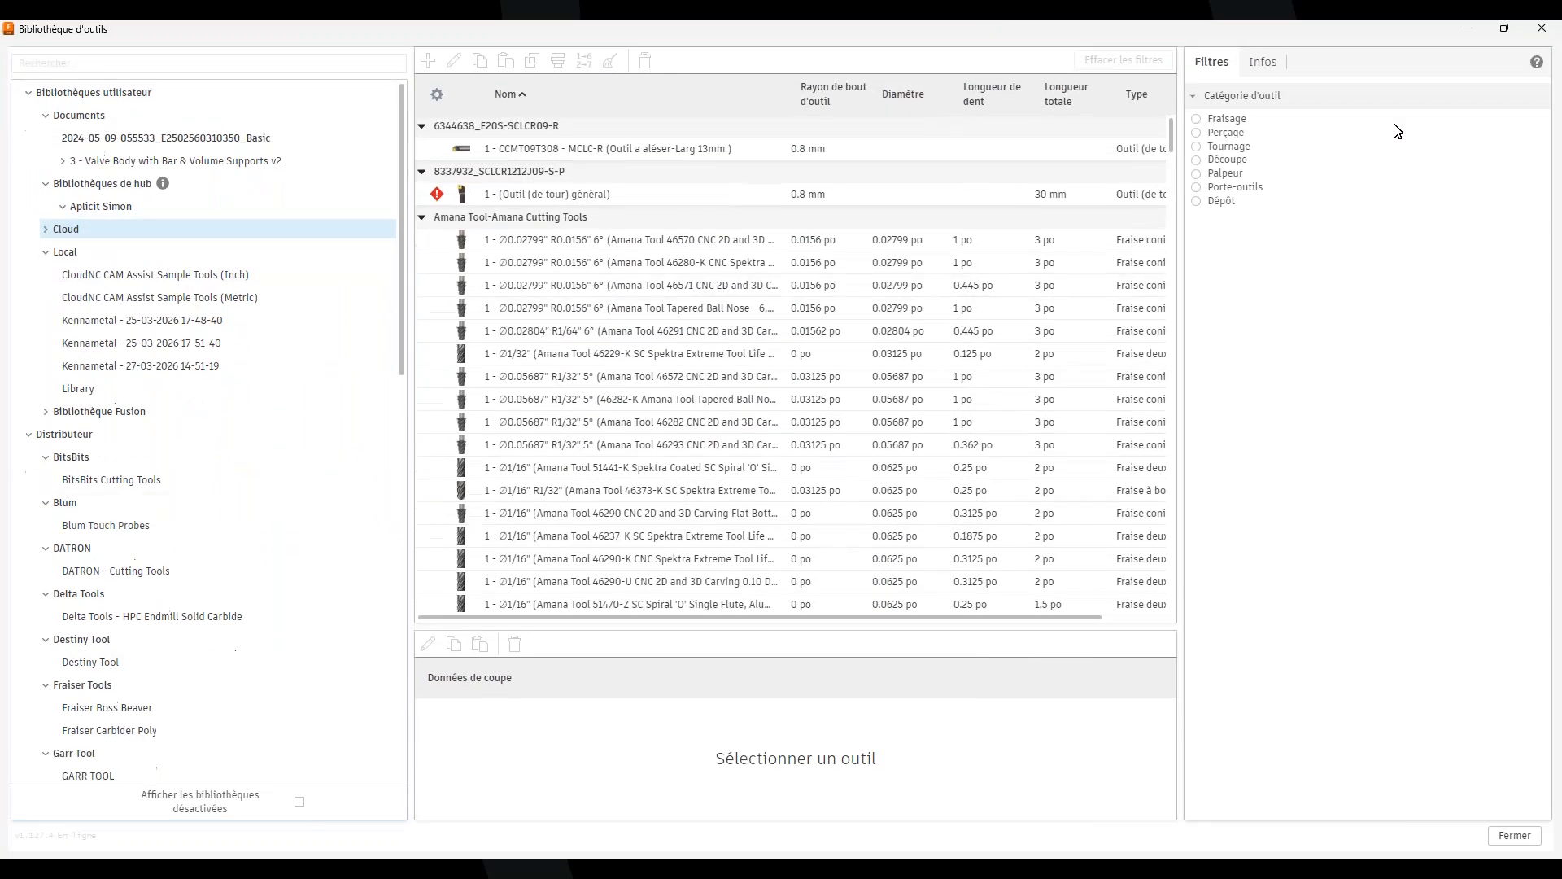
{"action": "left_click", "coordinate": [1513, 836]}
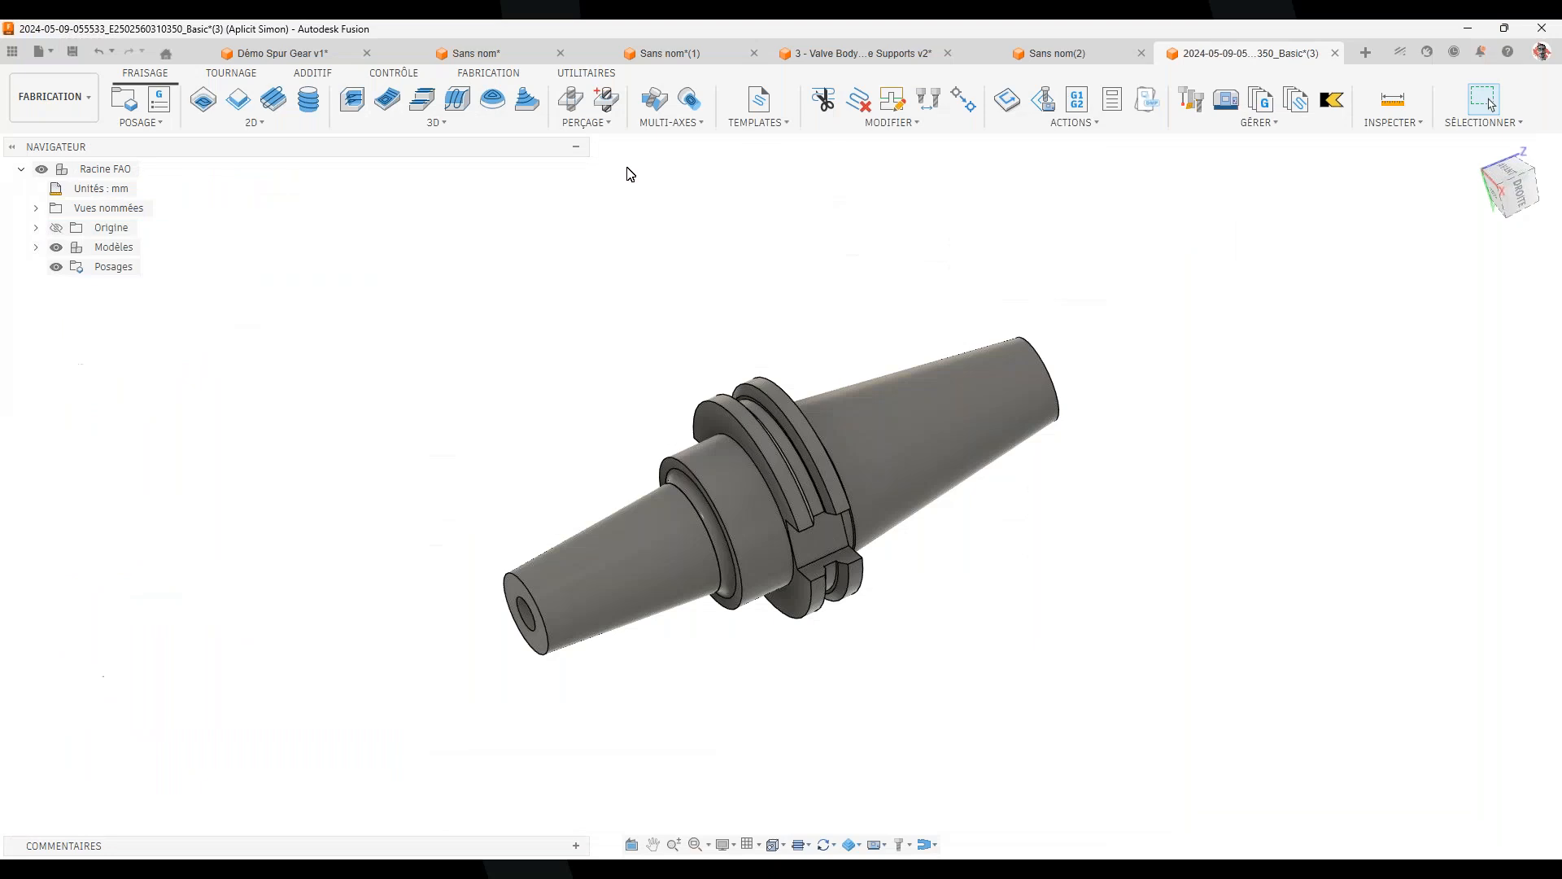
Run HolderCreator once more, naming the holder test 2, and confirm the success message
{"action": "left_click", "coordinate": [584, 73]}
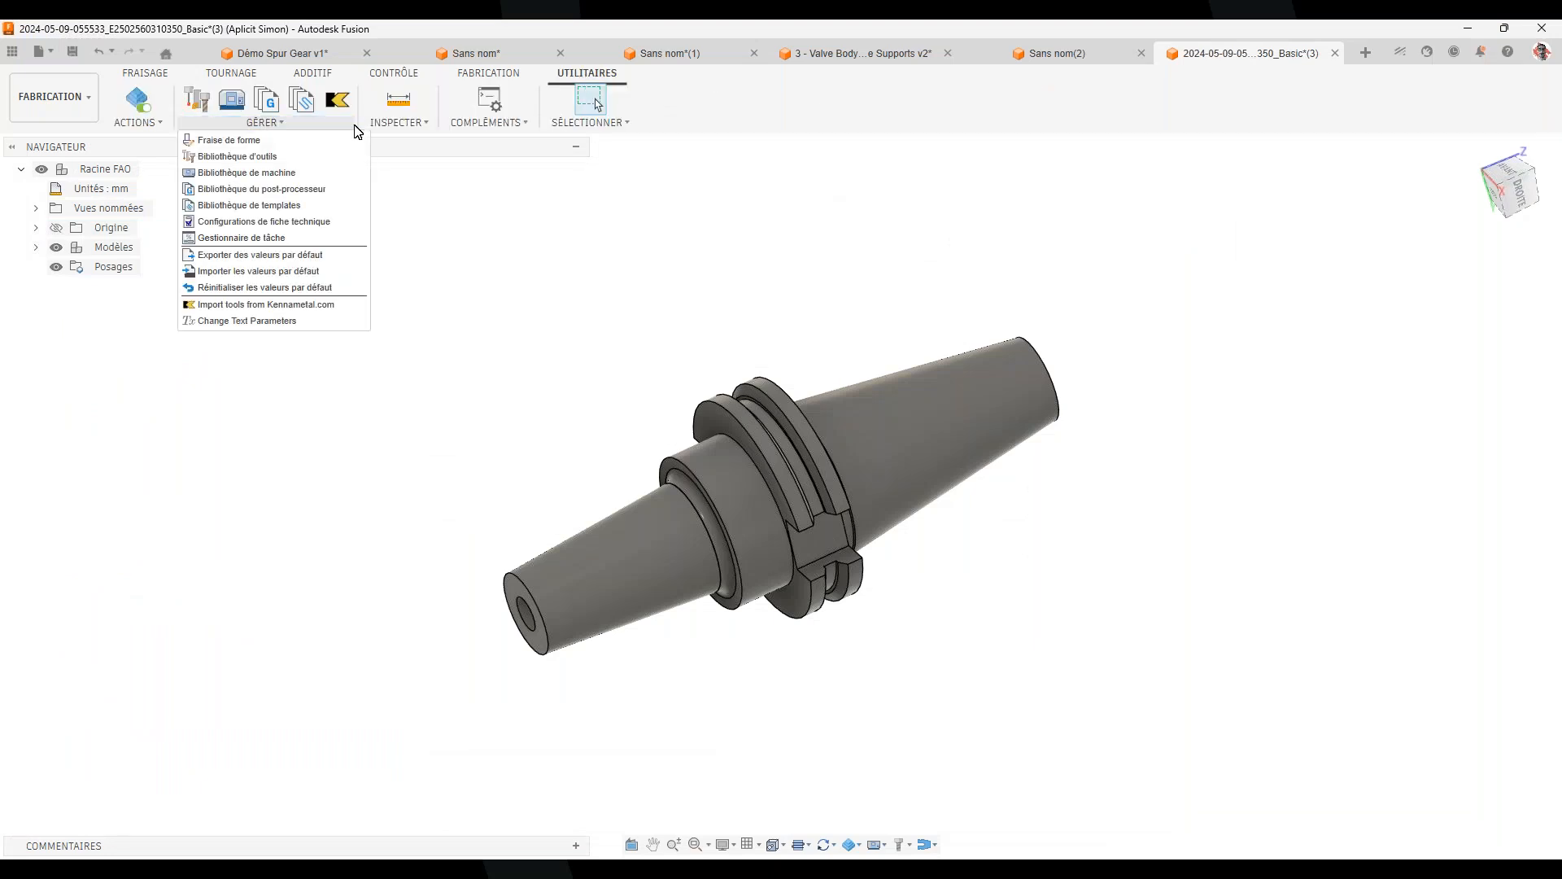
{"action": "left_click", "coordinate": [487, 142]}
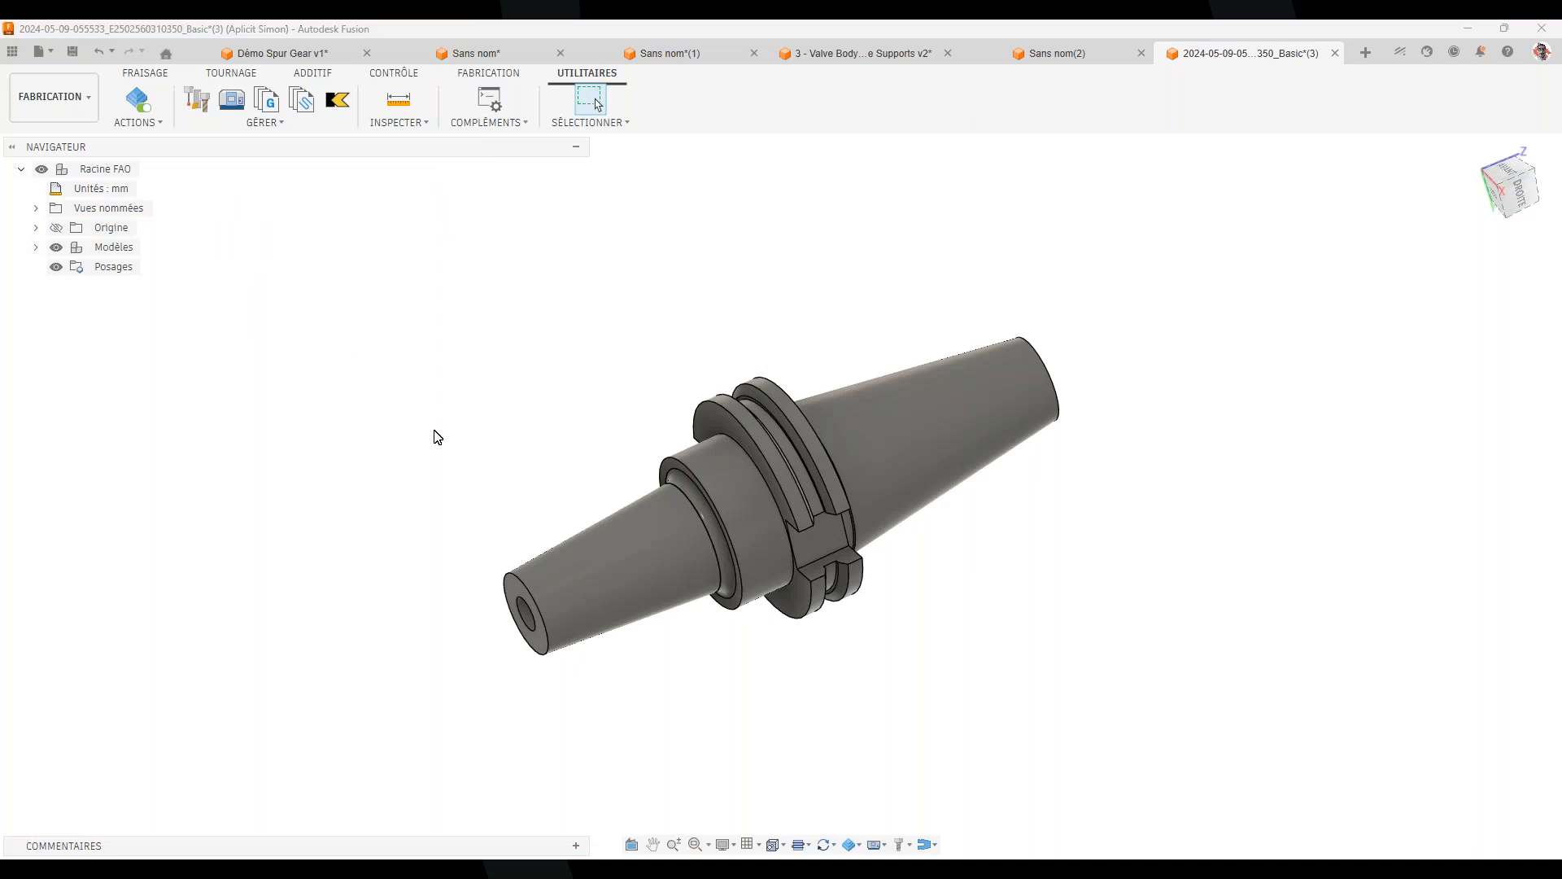
{"action": "scroll", "coordinate": [630, 499], "scroll_direction": "down", "scroll_amount": 5}
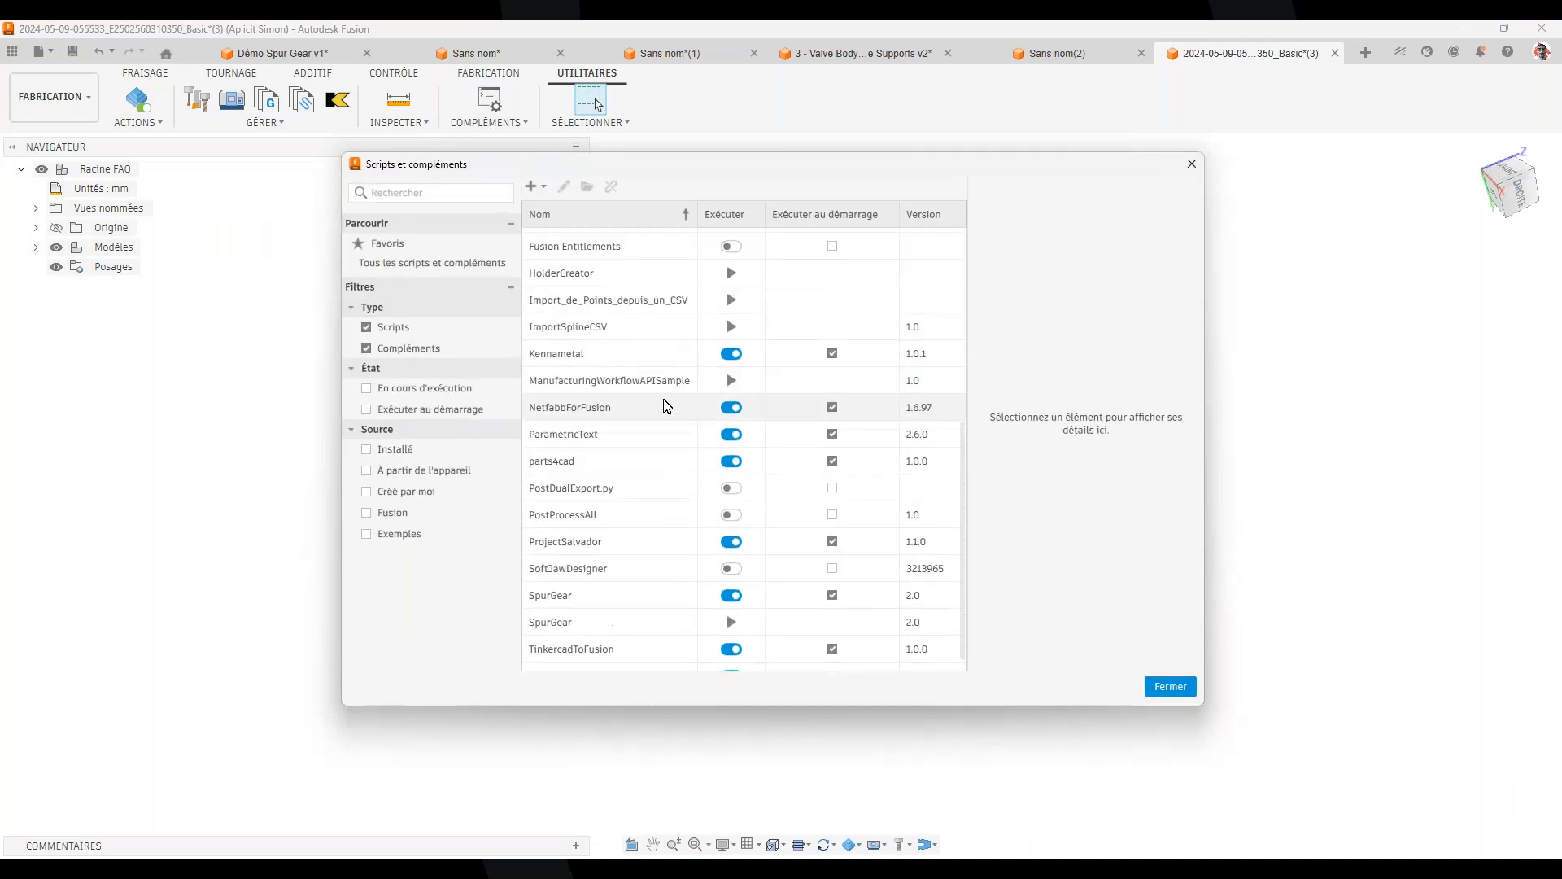
{"action": "left_click", "coordinate": [730, 315]}
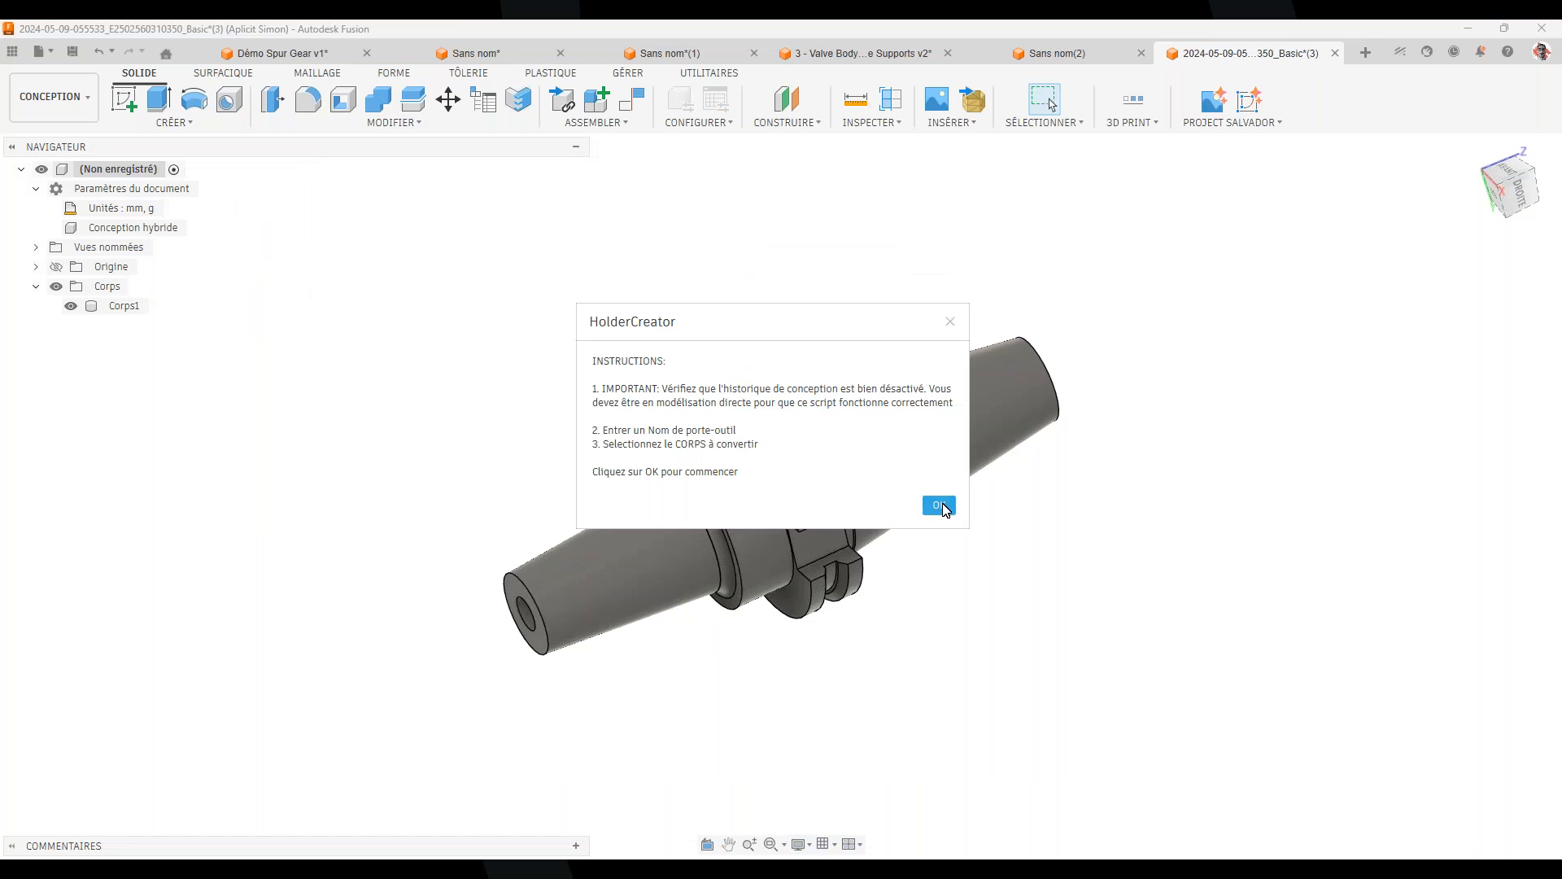
{"action": "left_click", "coordinate": [939, 506]}
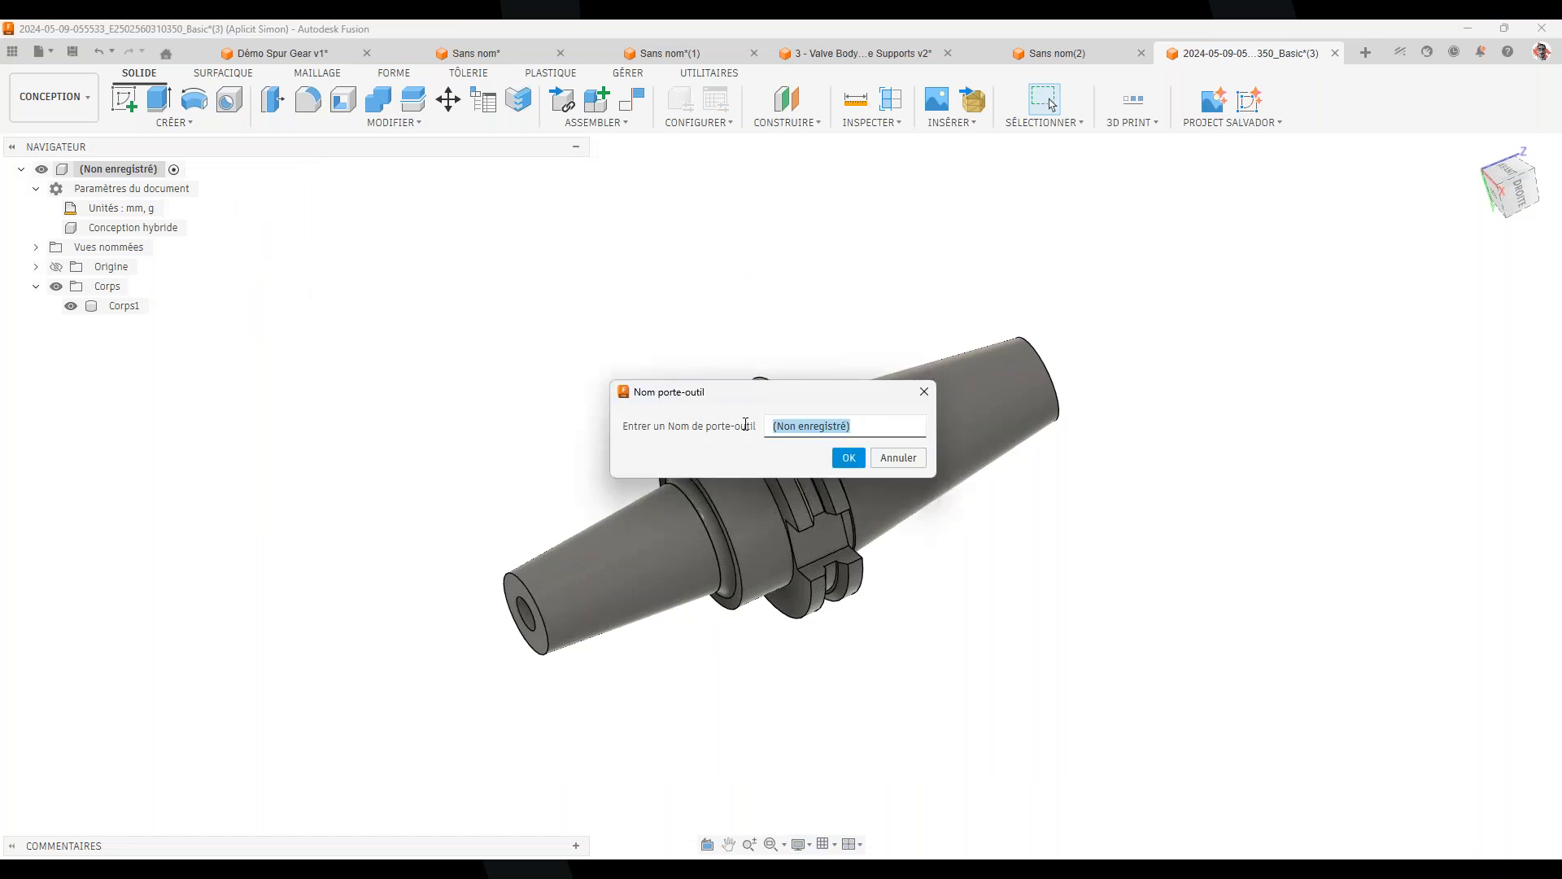
{"action": "type", "text": "test 2"}
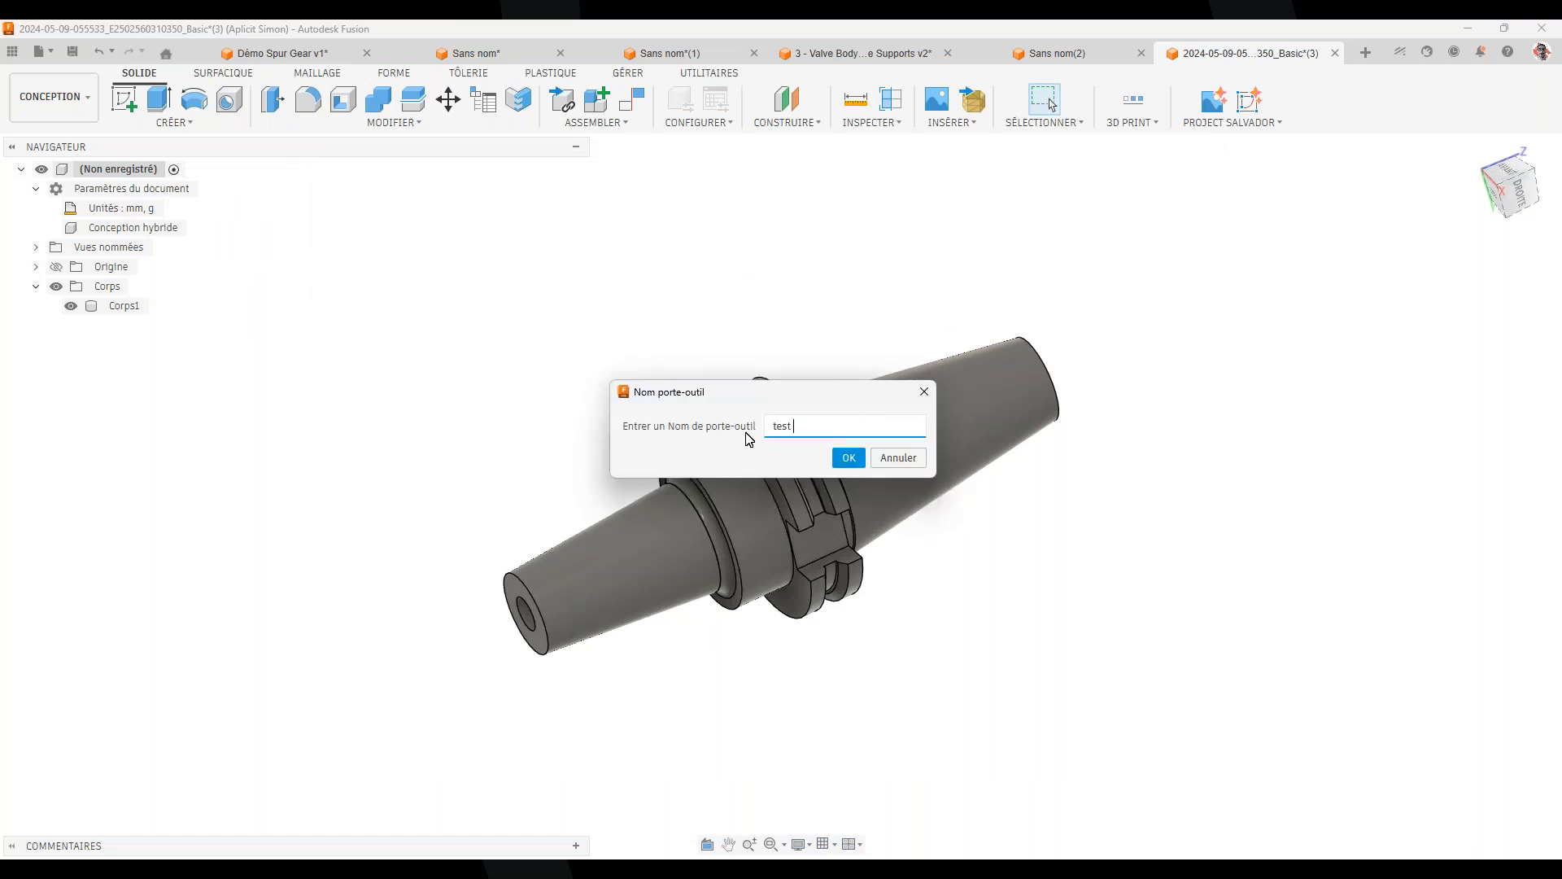
{"action": "left_click", "coordinate": [849, 457]}
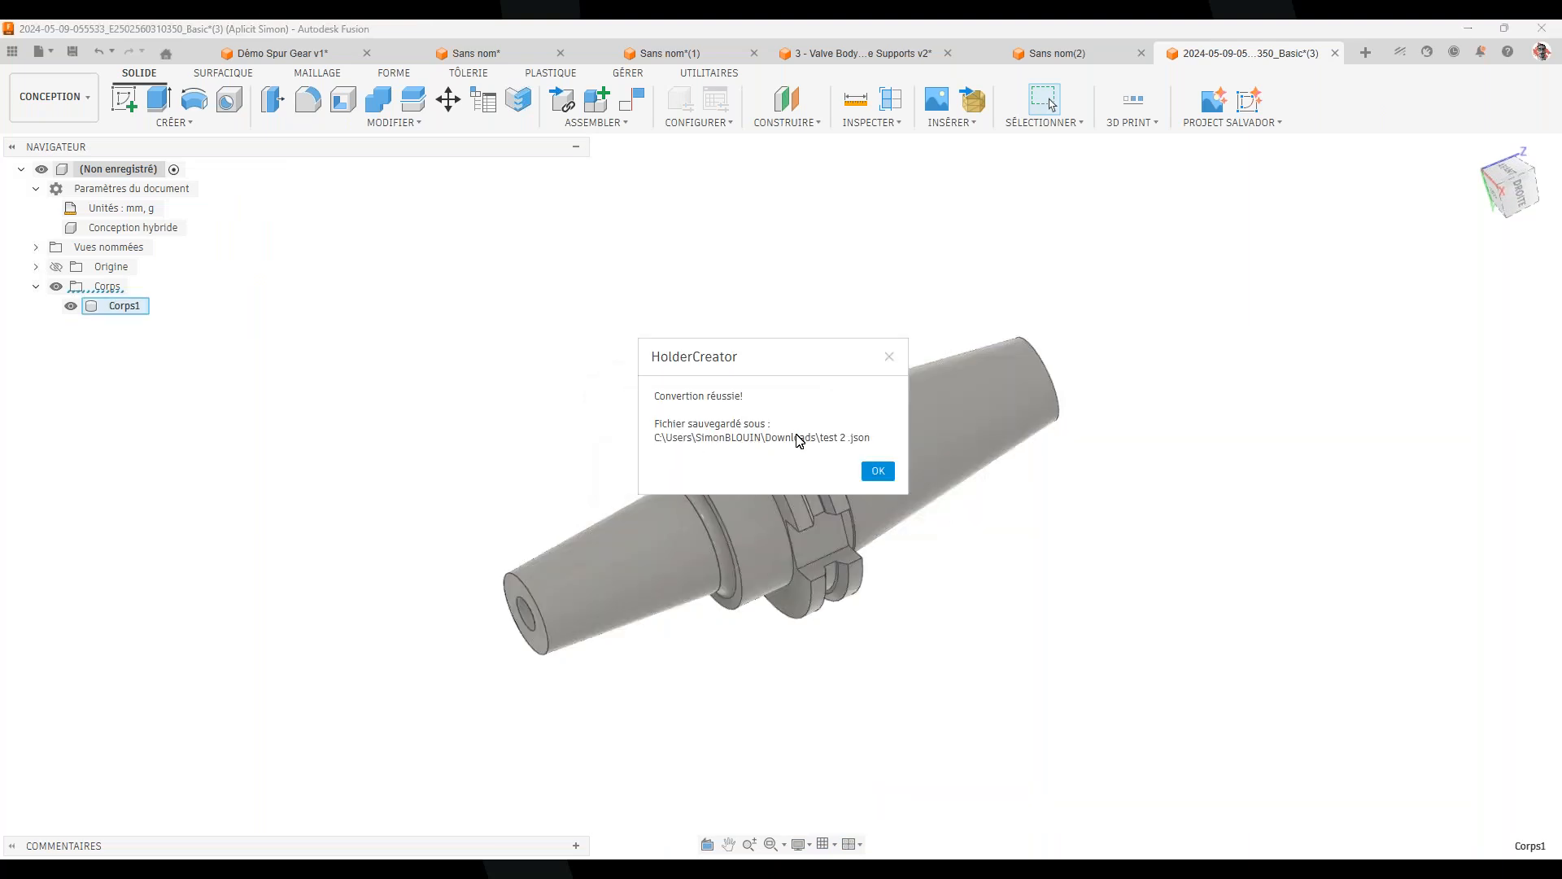
{"action": "left_click", "coordinate": [876, 470]}
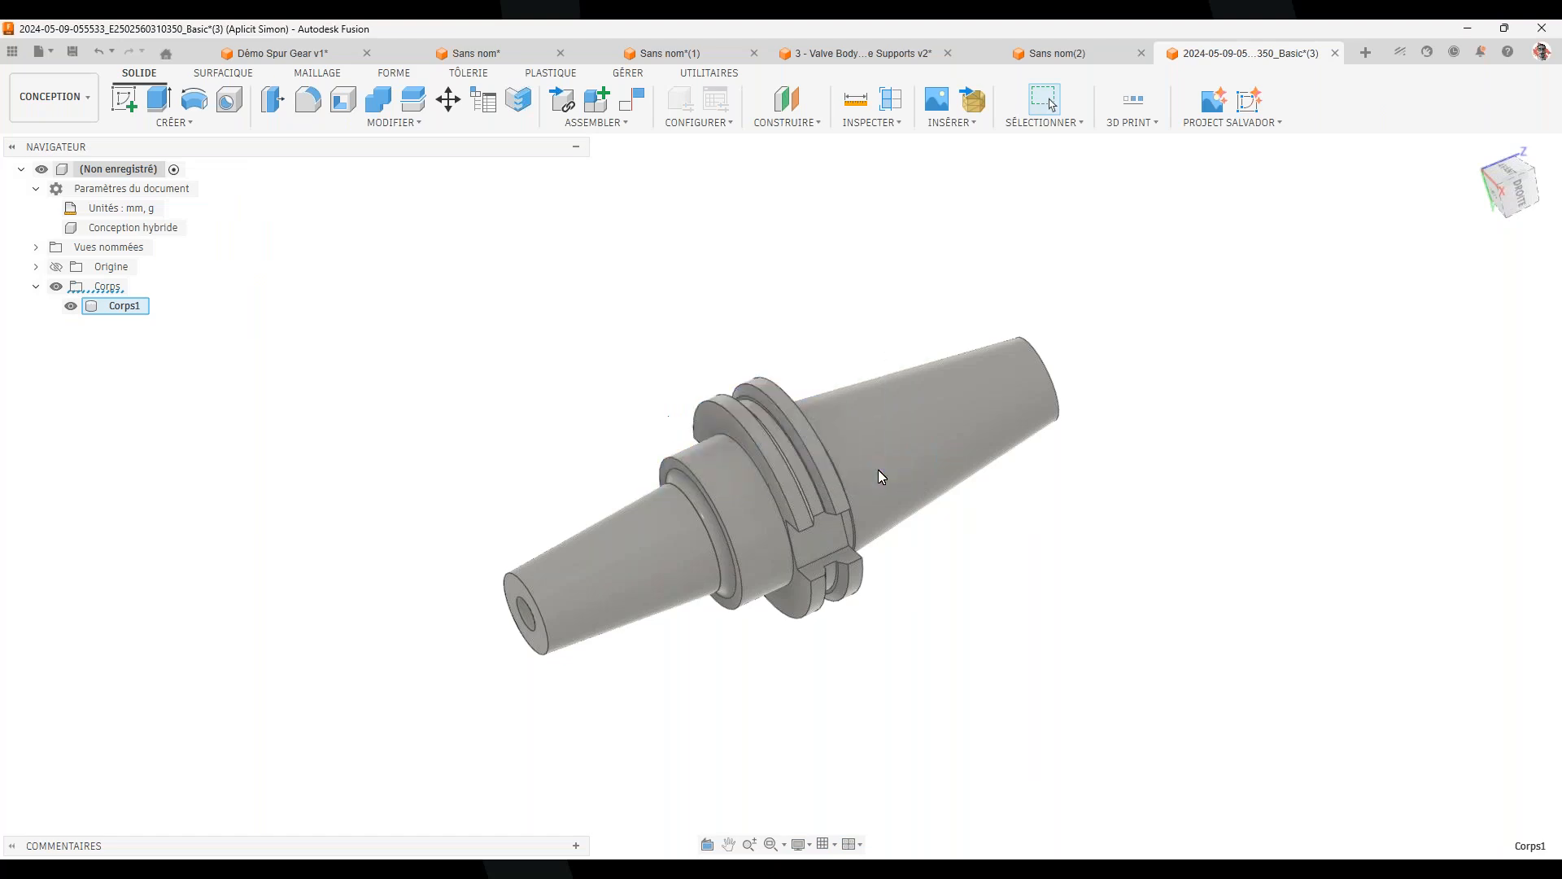
{"action": "left_click", "coordinate": [600, 385]}
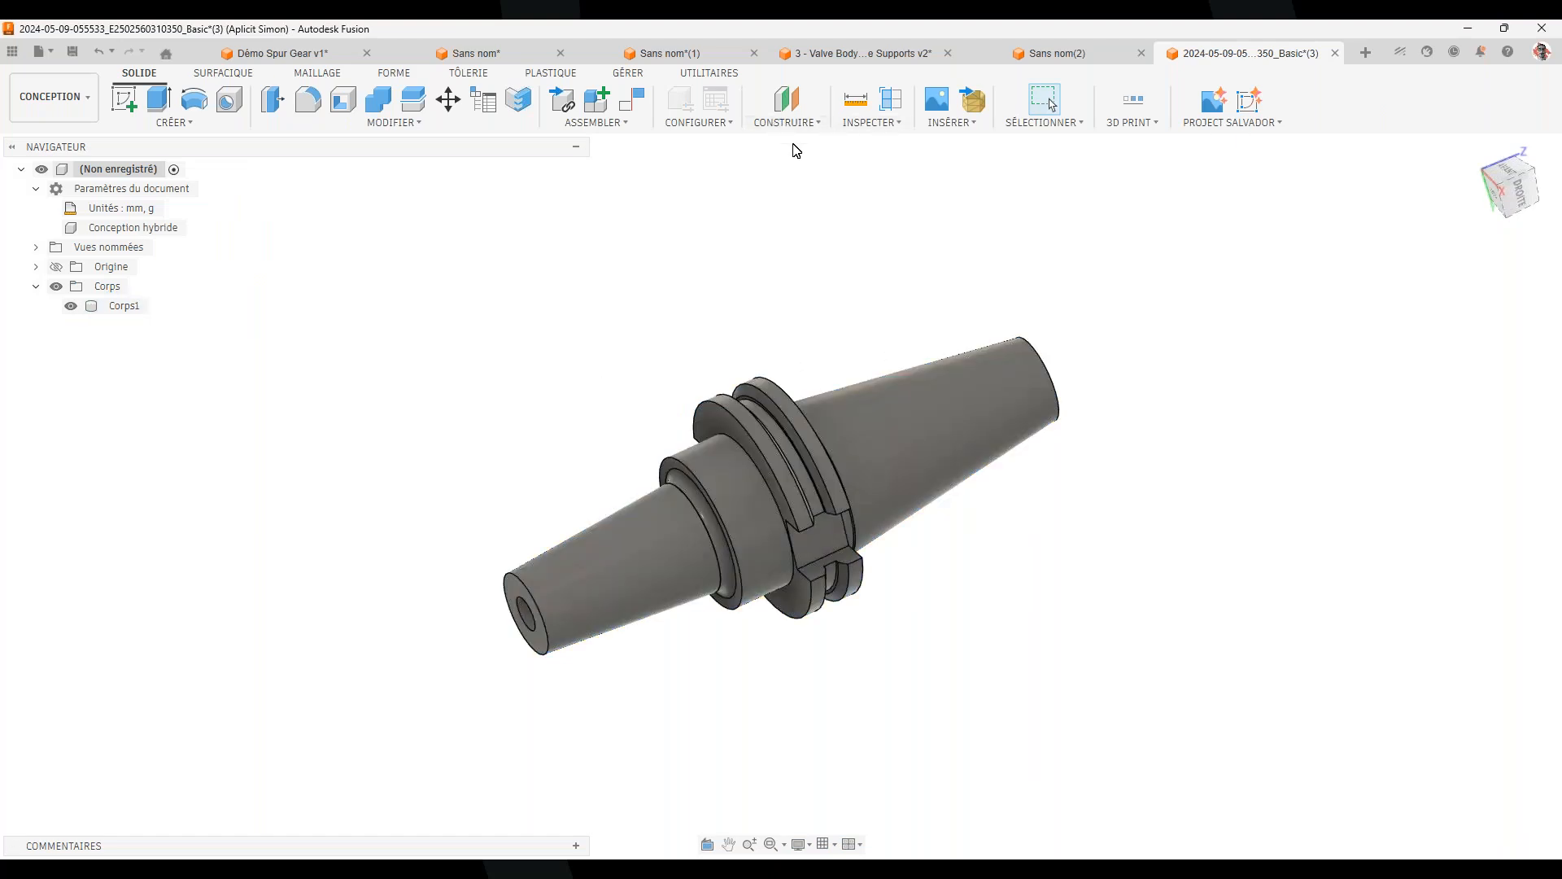
{"action": "left_click", "coordinate": [71, 103]}
Switch to Fabrication, open the tool library and list the Cloud libraries' tools
{"action": "left_click", "coordinate": [58, 98]}
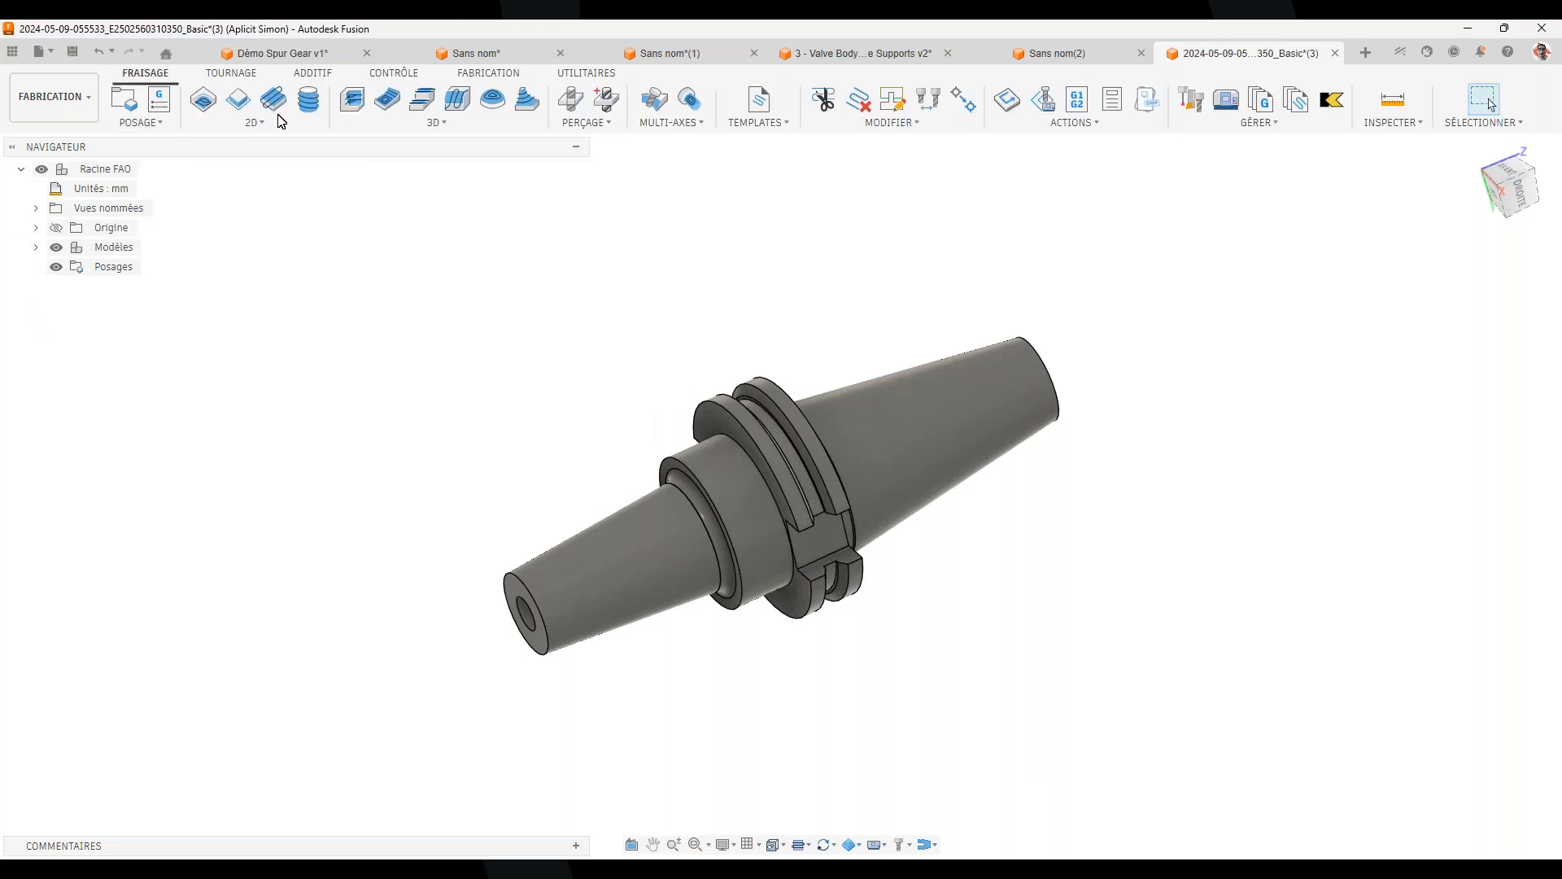
{"action": "left_click", "coordinate": [1230, 106]}
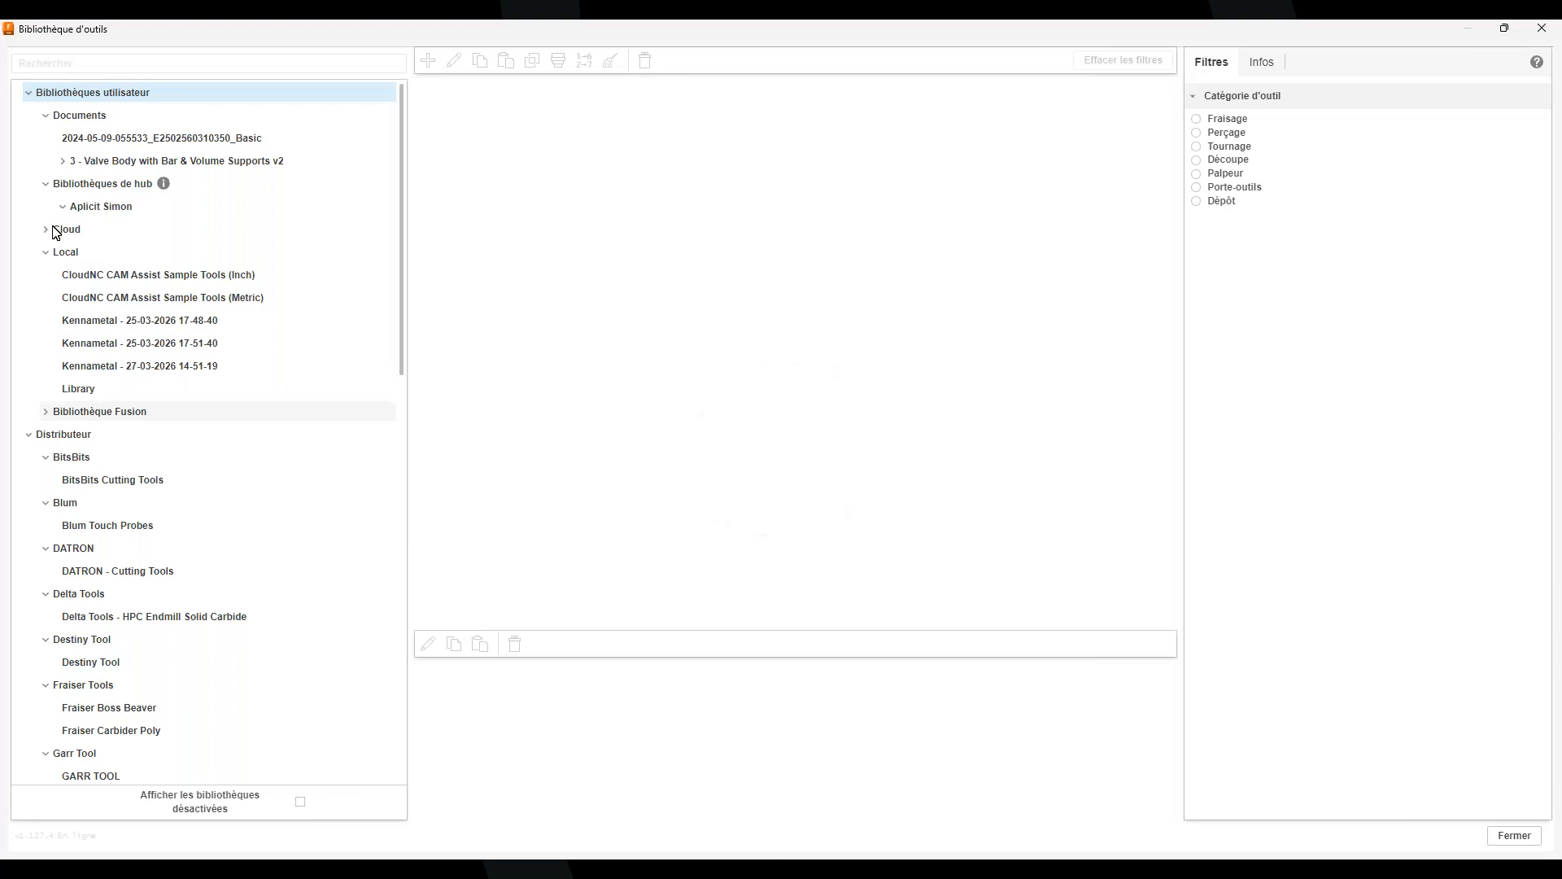
{"action": "left_click", "coordinate": [167, 231]}
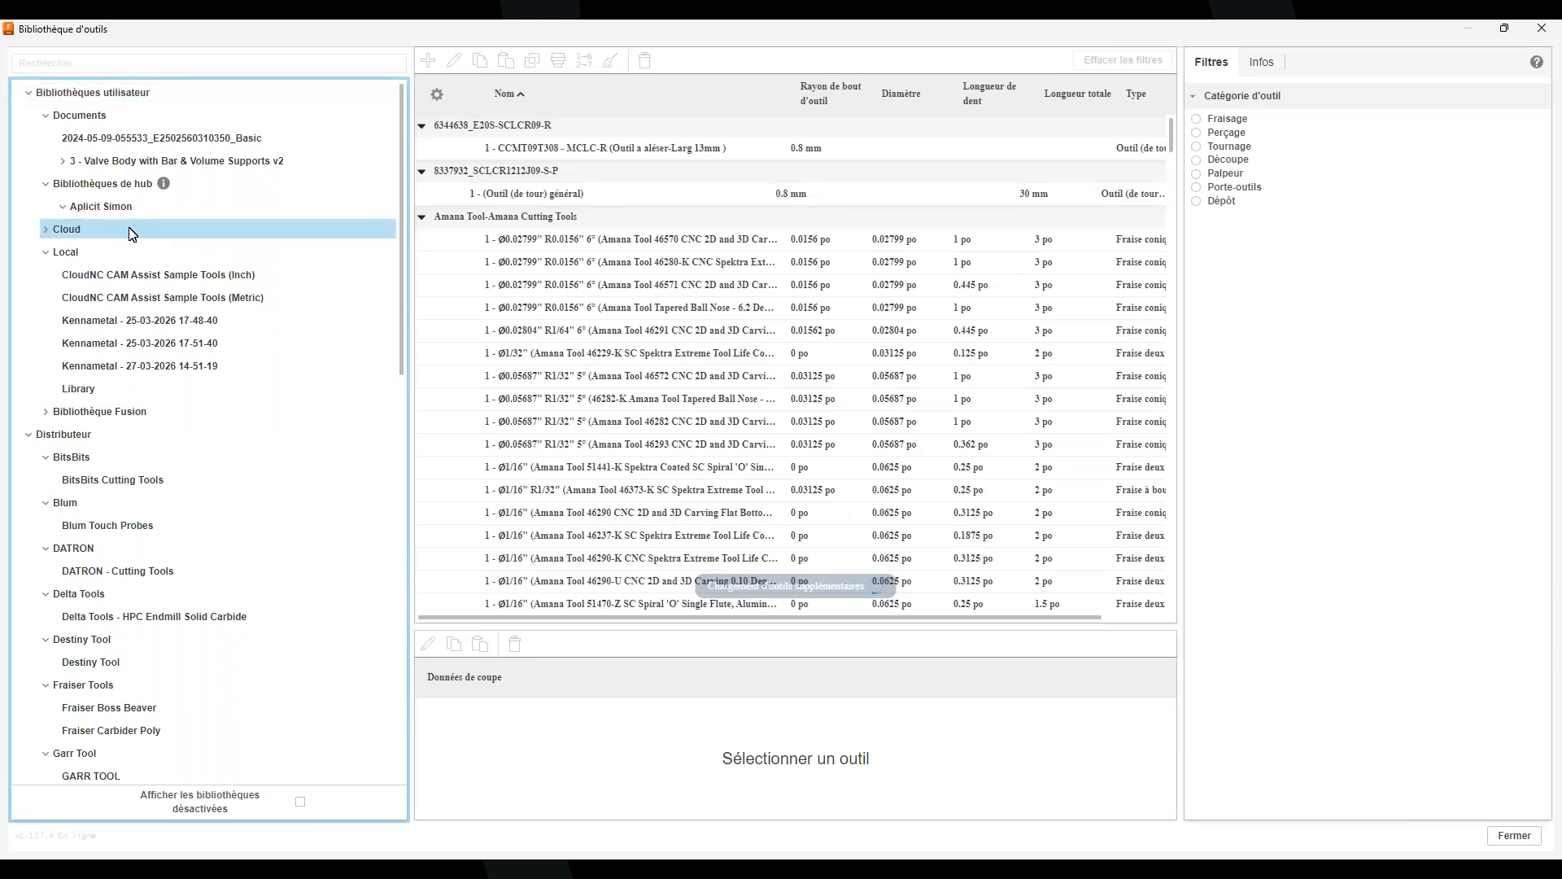
Try importing a library file from Desktop into Cloud, then dismiss the import error
{"action": "right_click", "coordinate": [131, 233]}
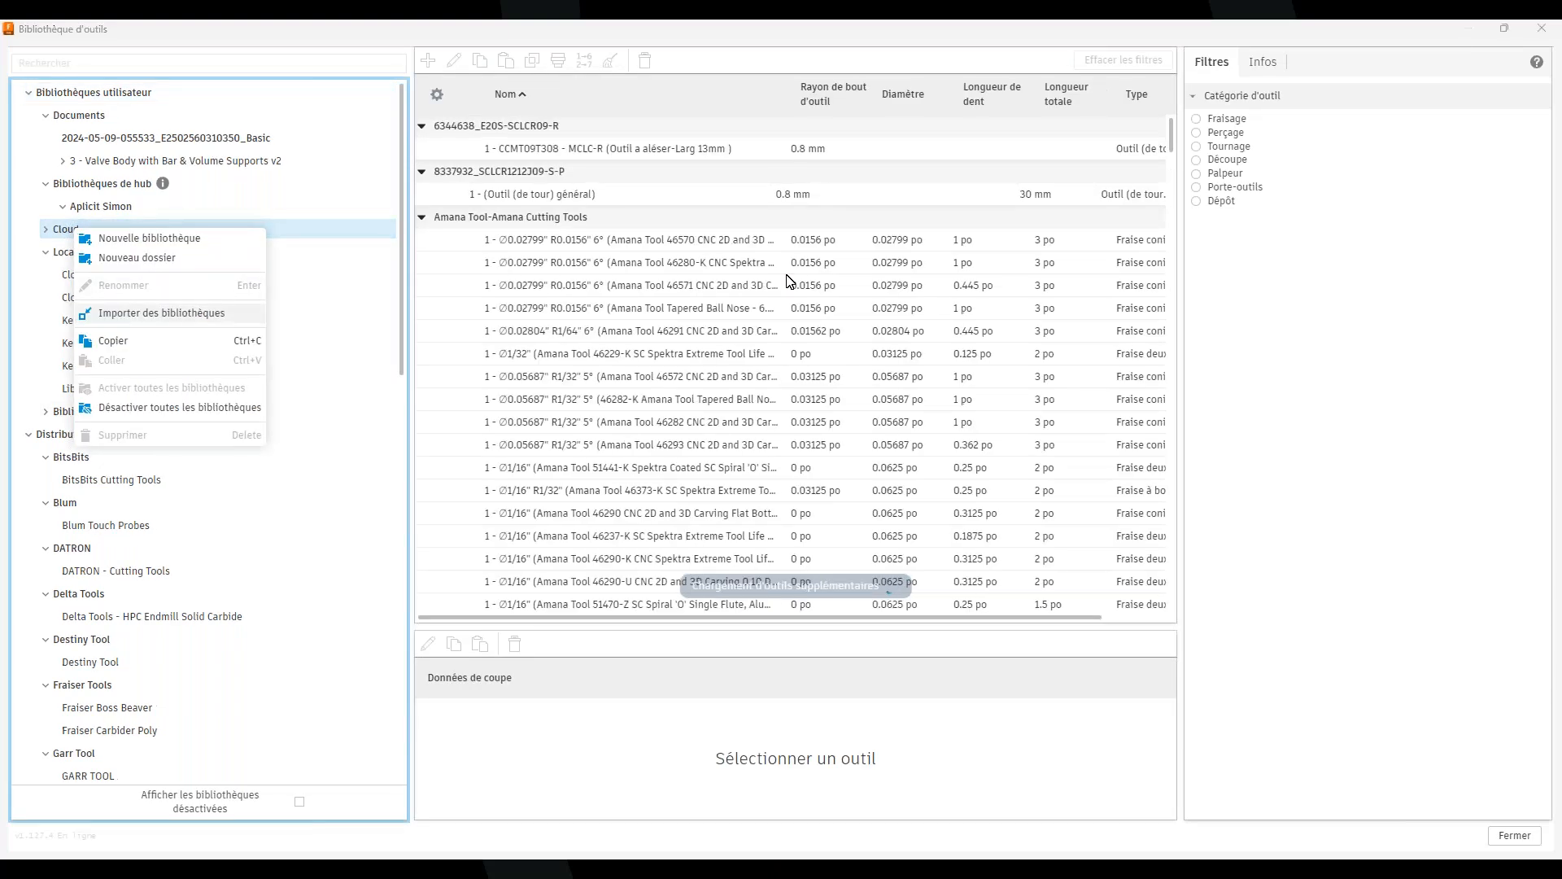
{"action": "left_click", "coordinate": [161, 312]}
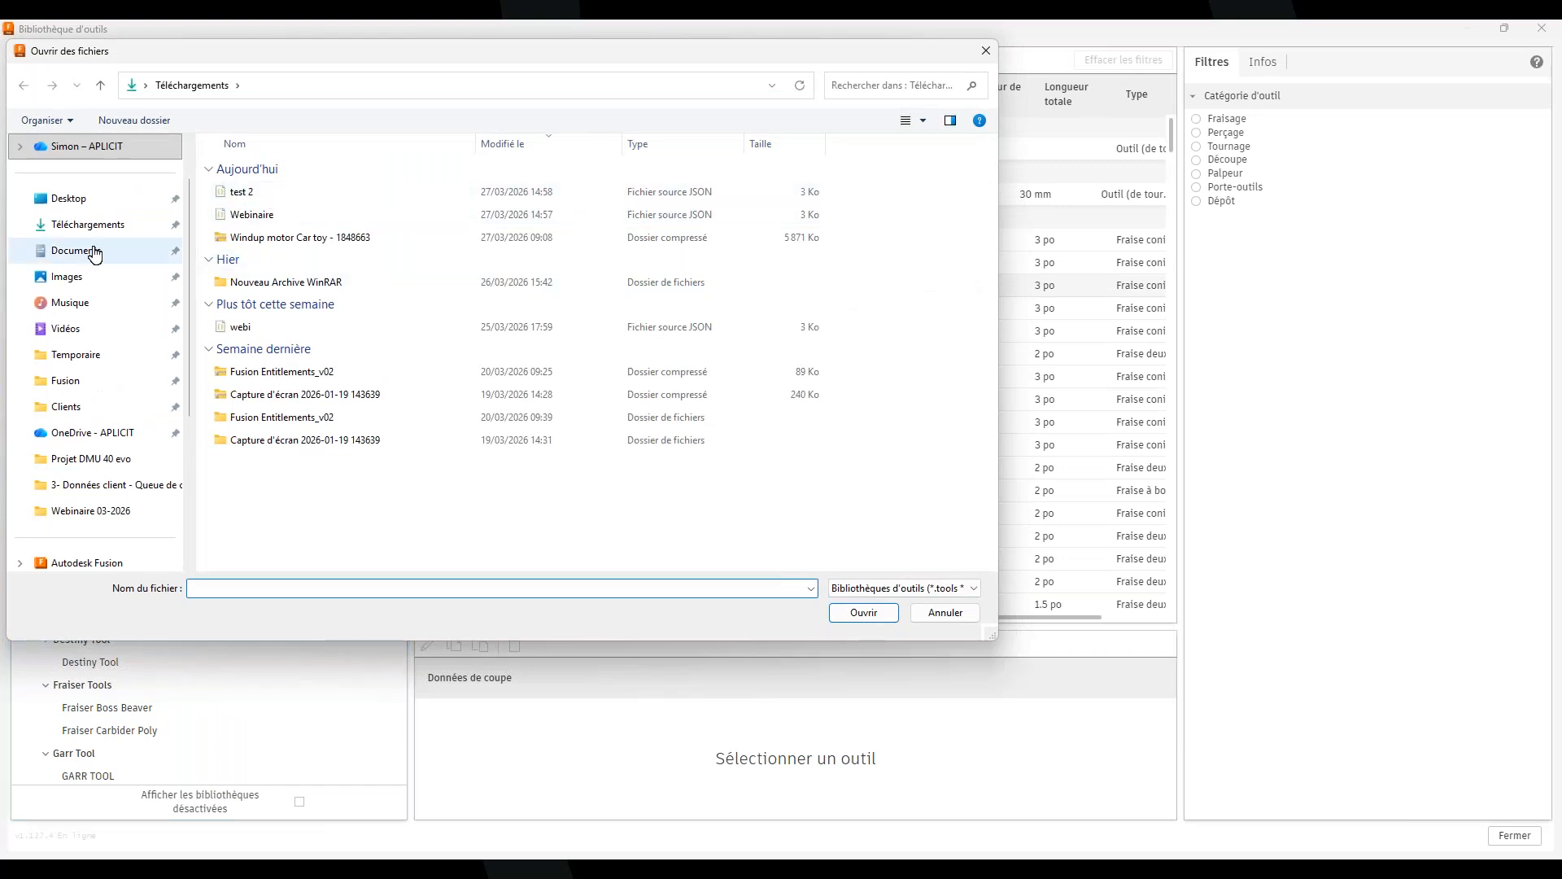
{"action": "left_click", "coordinate": [104, 201]}
{"action": "scroll", "coordinate": [363, 492], "scroll_direction": "down", "scroll_amount": 2}
{"action": "scroll", "coordinate": [363, 492], "scroll_direction": "down", "scroll_amount": 5}
{"action": "double_click", "coordinate": [251, 558]}
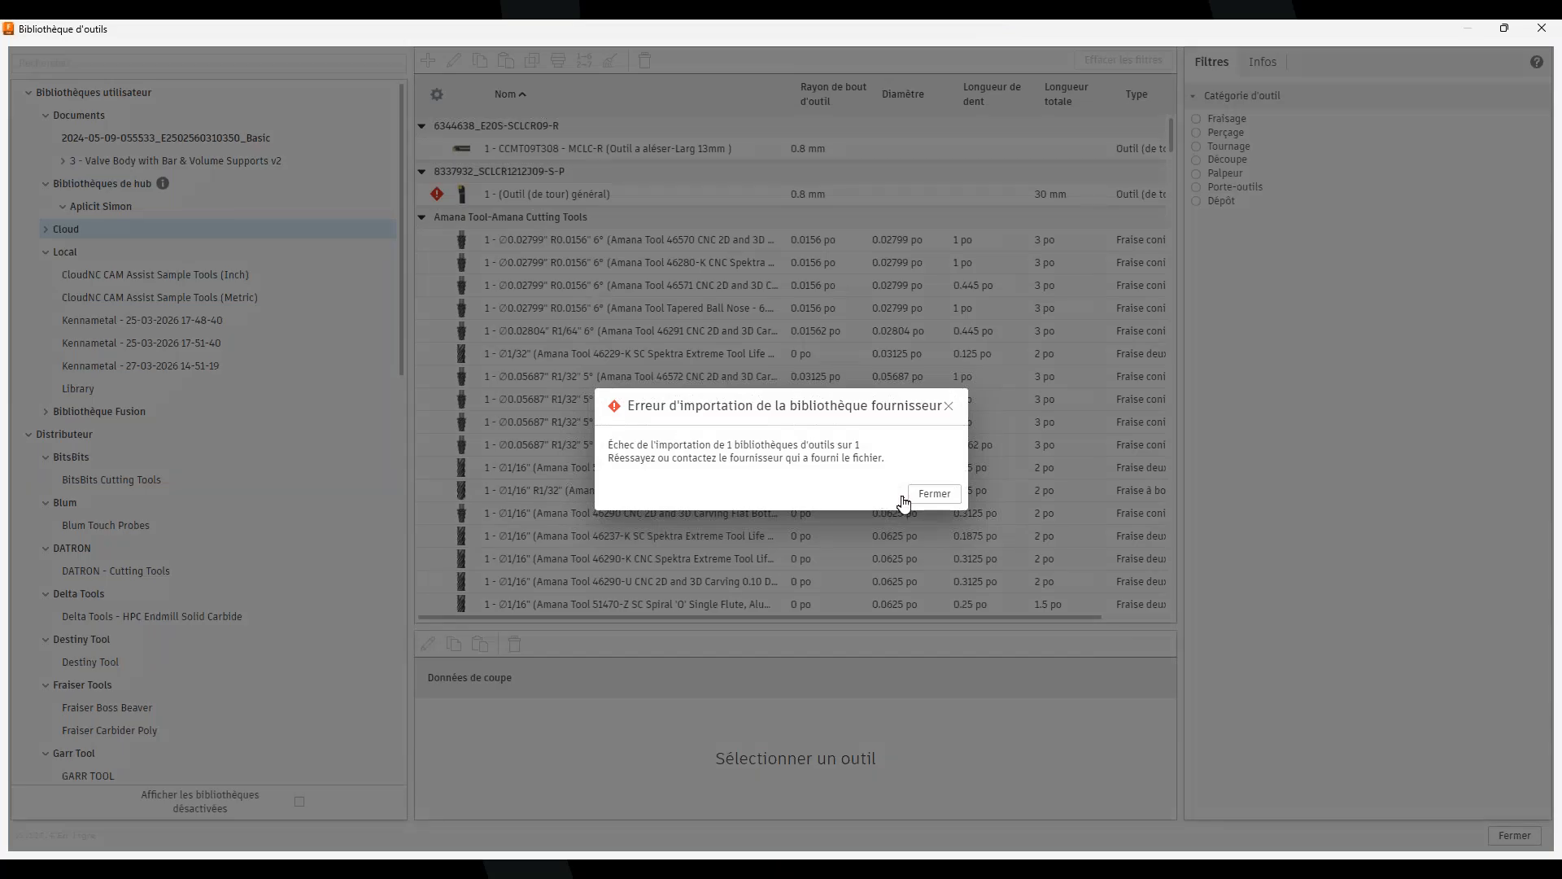
{"action": "left_click", "coordinate": [934, 496]}
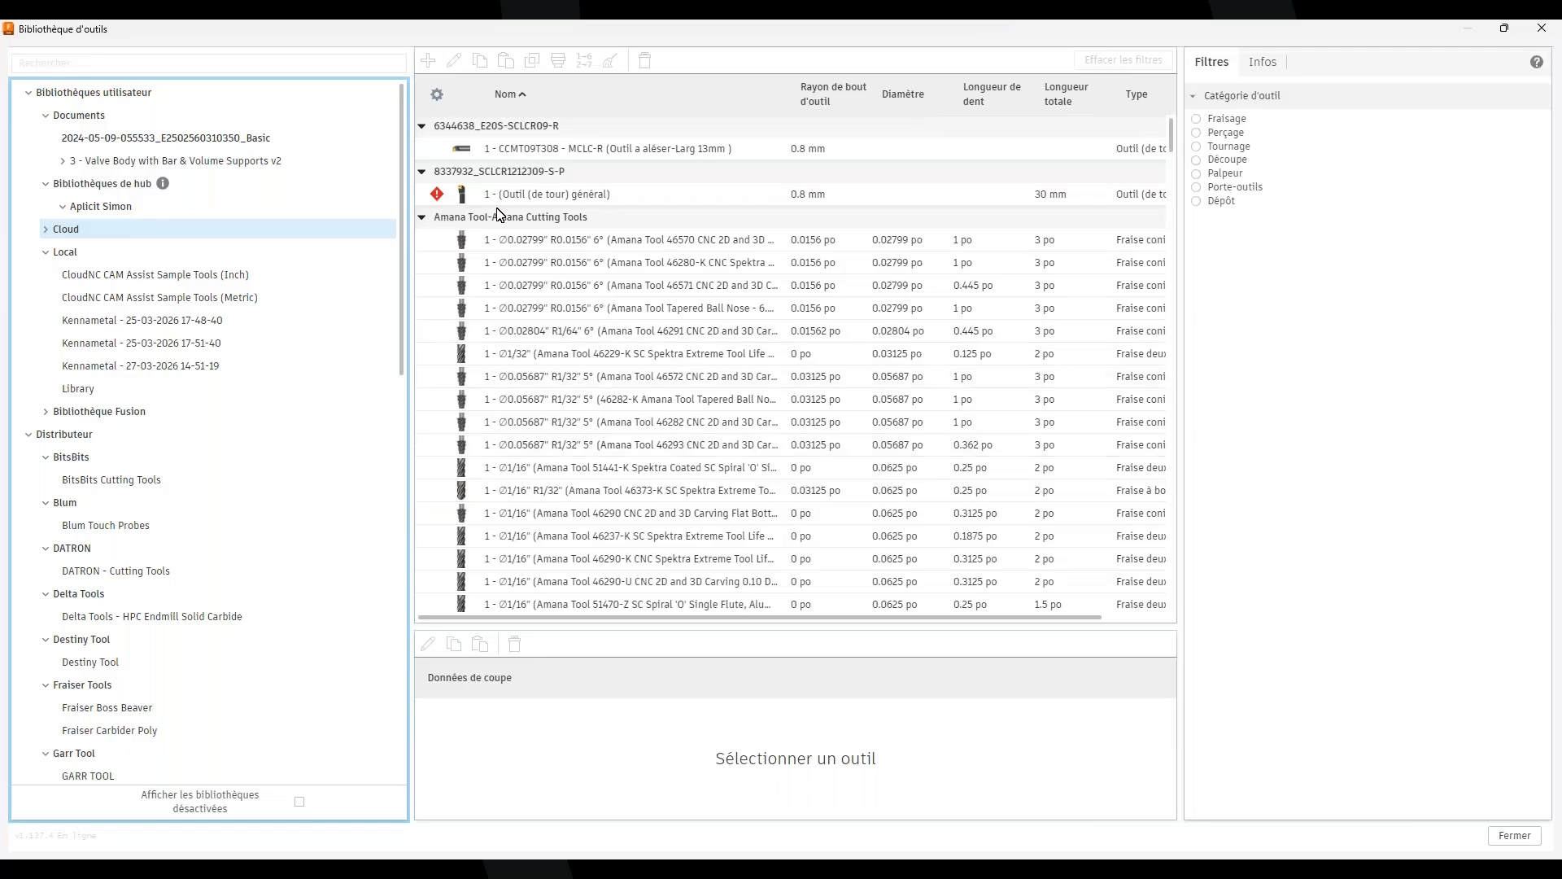
Inspect the webi holder's preview and properties, then close the tool library
{"action": "scroll", "coordinate": [602, 456], "scroll_direction": "down", "scroll_amount": 10}
{"action": "scroll", "coordinate": [607, 482], "scroll_direction": "up", "scroll_amount": 10}
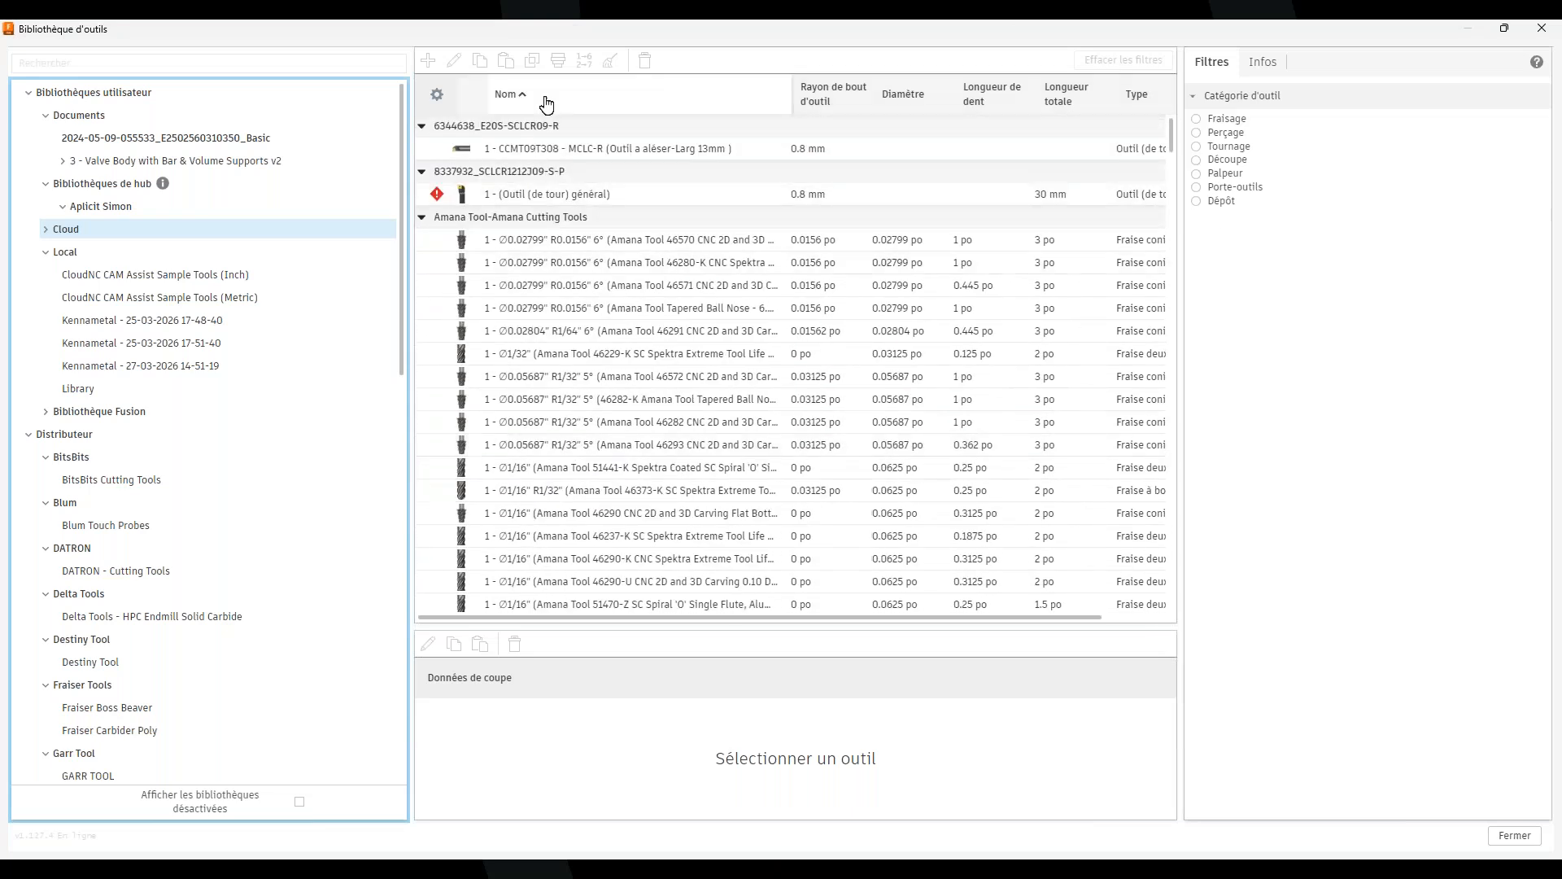
{"action": "scroll", "coordinate": [930, 412], "scroll_direction": "down", "scroll_amount": 7}
{"action": "left_click_drag", "start_coordinate": [1173, 154], "coordinate": [1133, 673]}
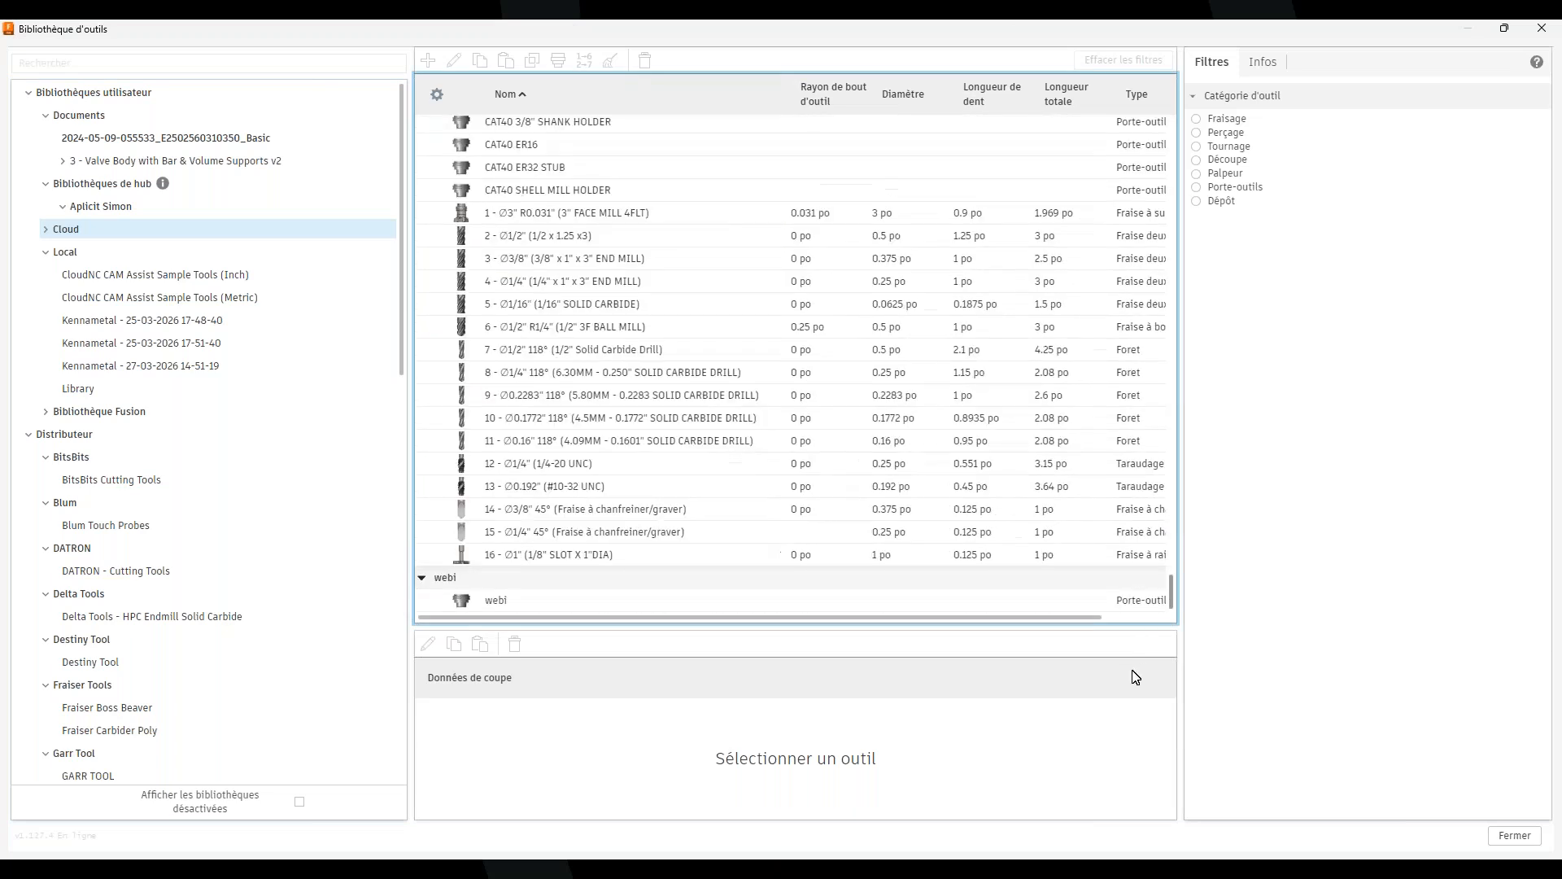
{"action": "left_click", "coordinate": [496, 600]}
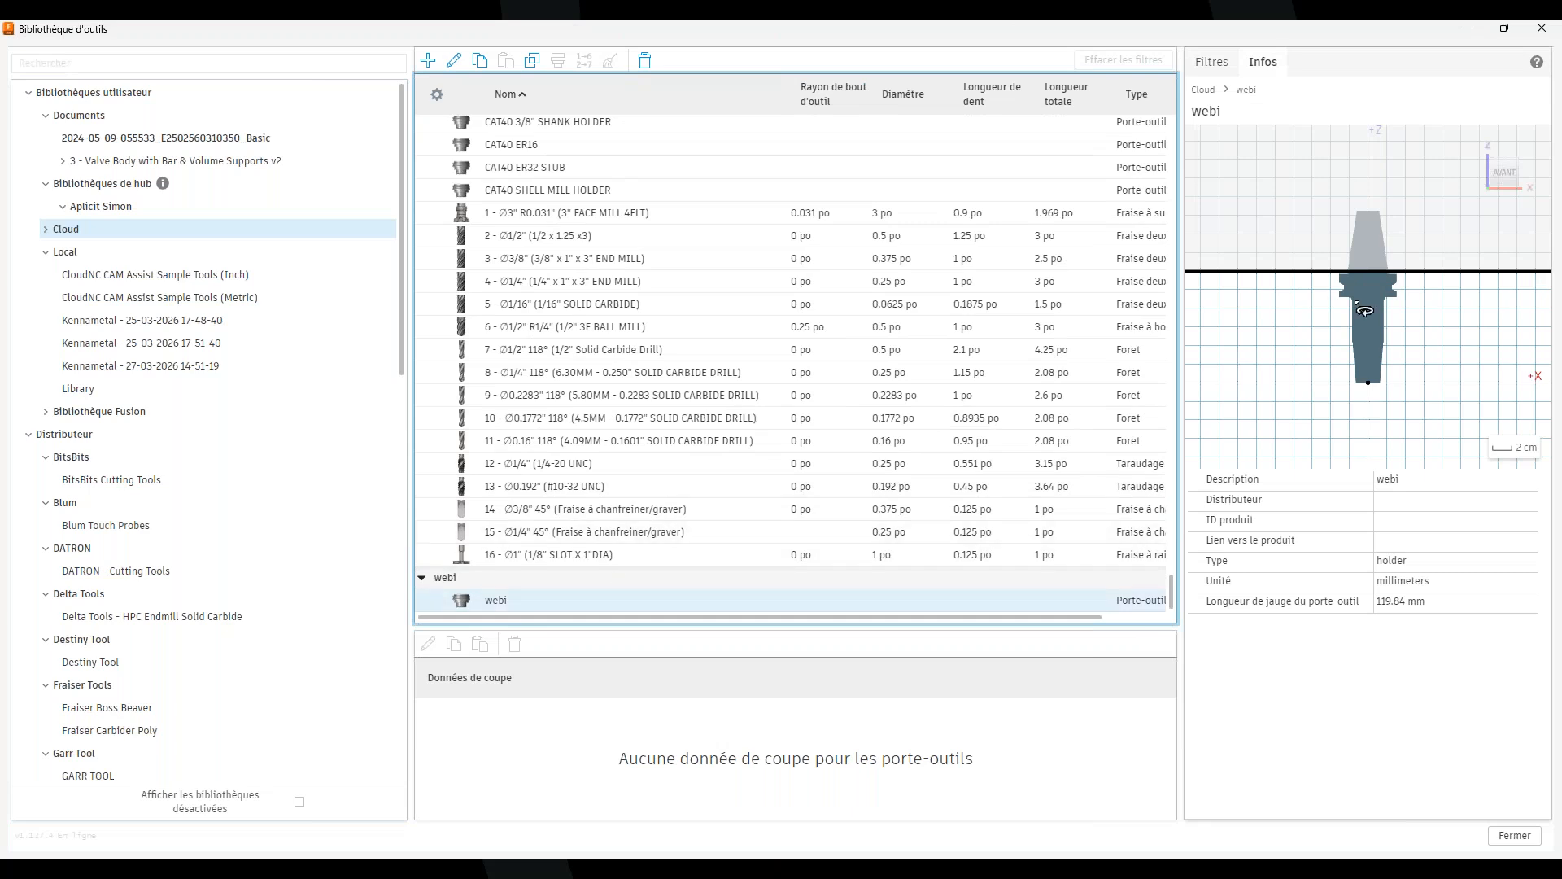
{"action": "scroll", "coordinate": [521, 376], "scroll_direction": "up", "scroll_amount": 5}
{"action": "scroll", "coordinate": [521, 376], "scroll_direction": "up", "scroll_amount": 10}
{"action": "scroll", "coordinate": [658, 427], "scroll_direction": "up", "scroll_amount": 8}
{"action": "scroll", "coordinate": [541, 343], "scroll_direction": "up", "scroll_amount": 6}
{"action": "left_click", "coordinate": [1519, 836]}
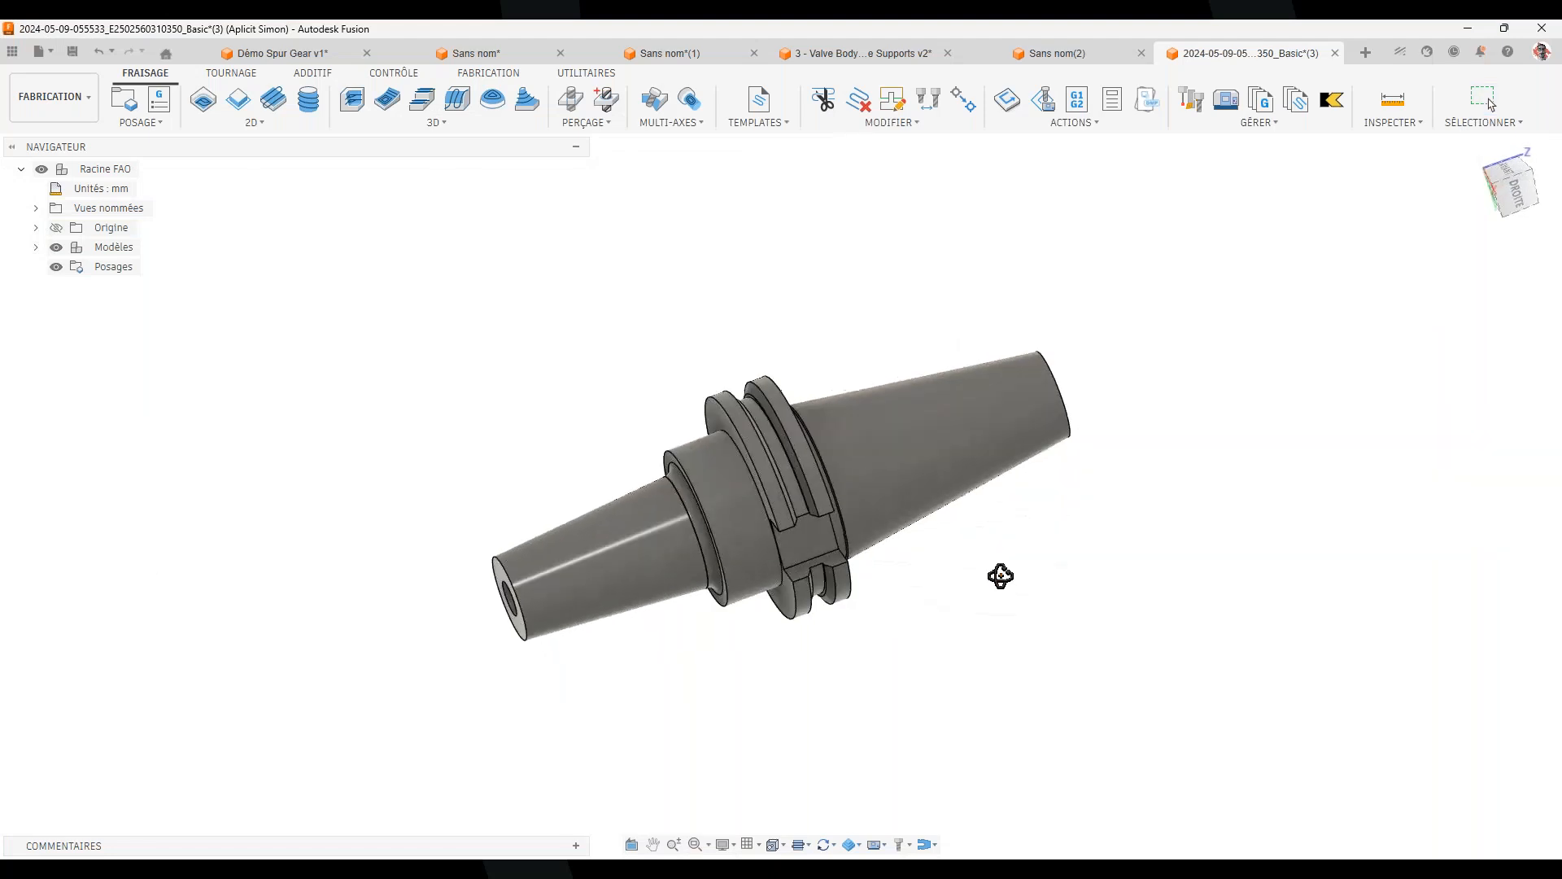
Switch to PowerPoint and go from slide 16 to slide 18, the Autodesk Assistant demo
{"action": "middle_click_drag", "start_coordinate": [1000, 576], "coordinate": [1019, 631], "text": "shift"}
{"action": "left_click", "coordinate": [1064, 777]}
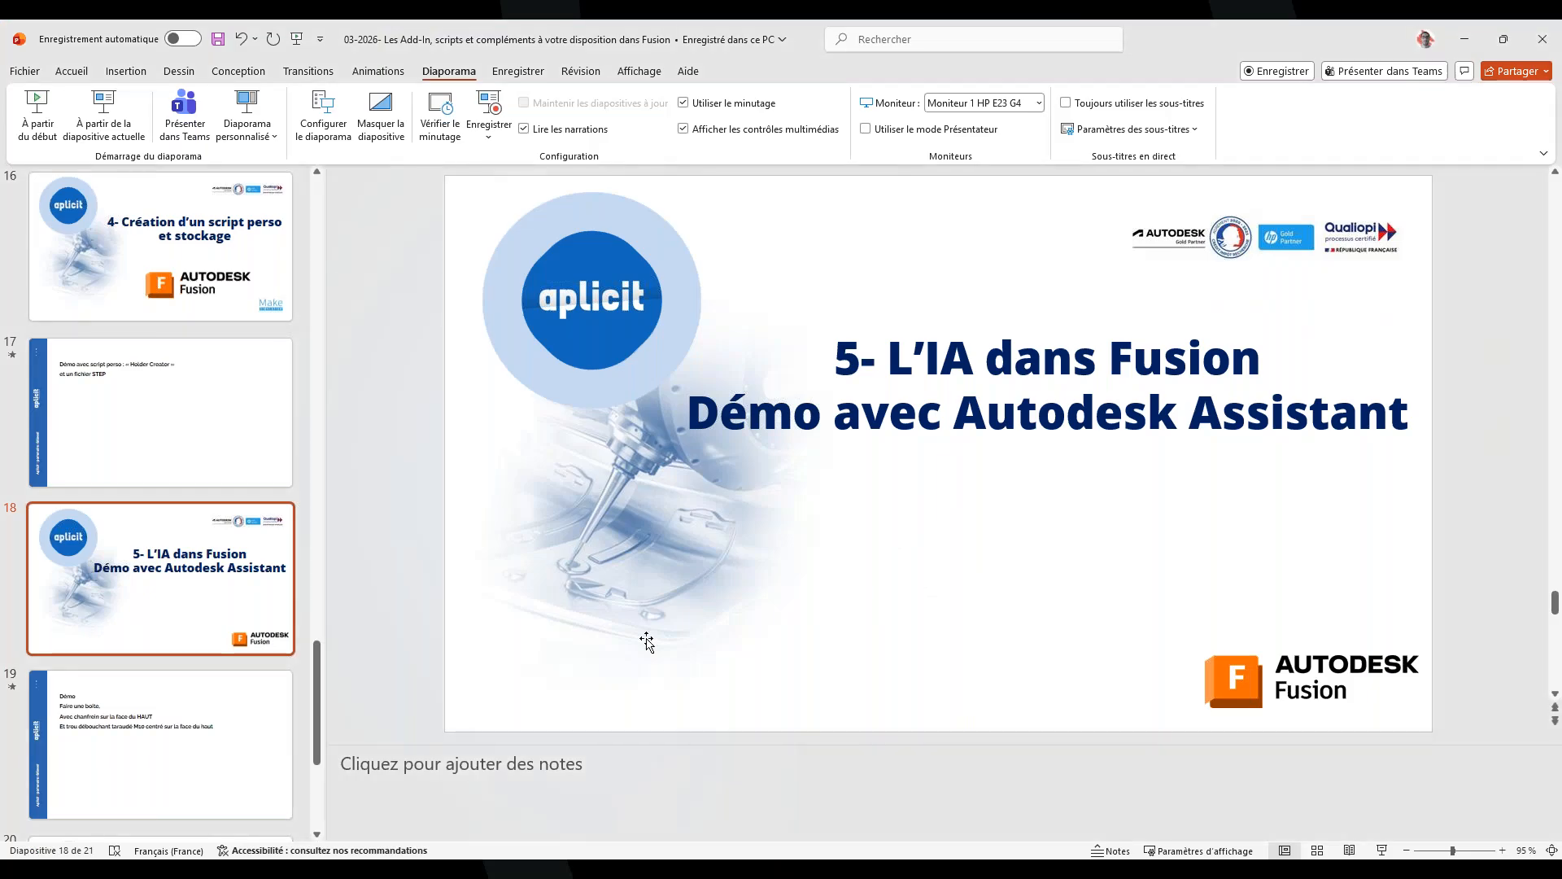
{"action": "left_click", "coordinate": [219, 313]}
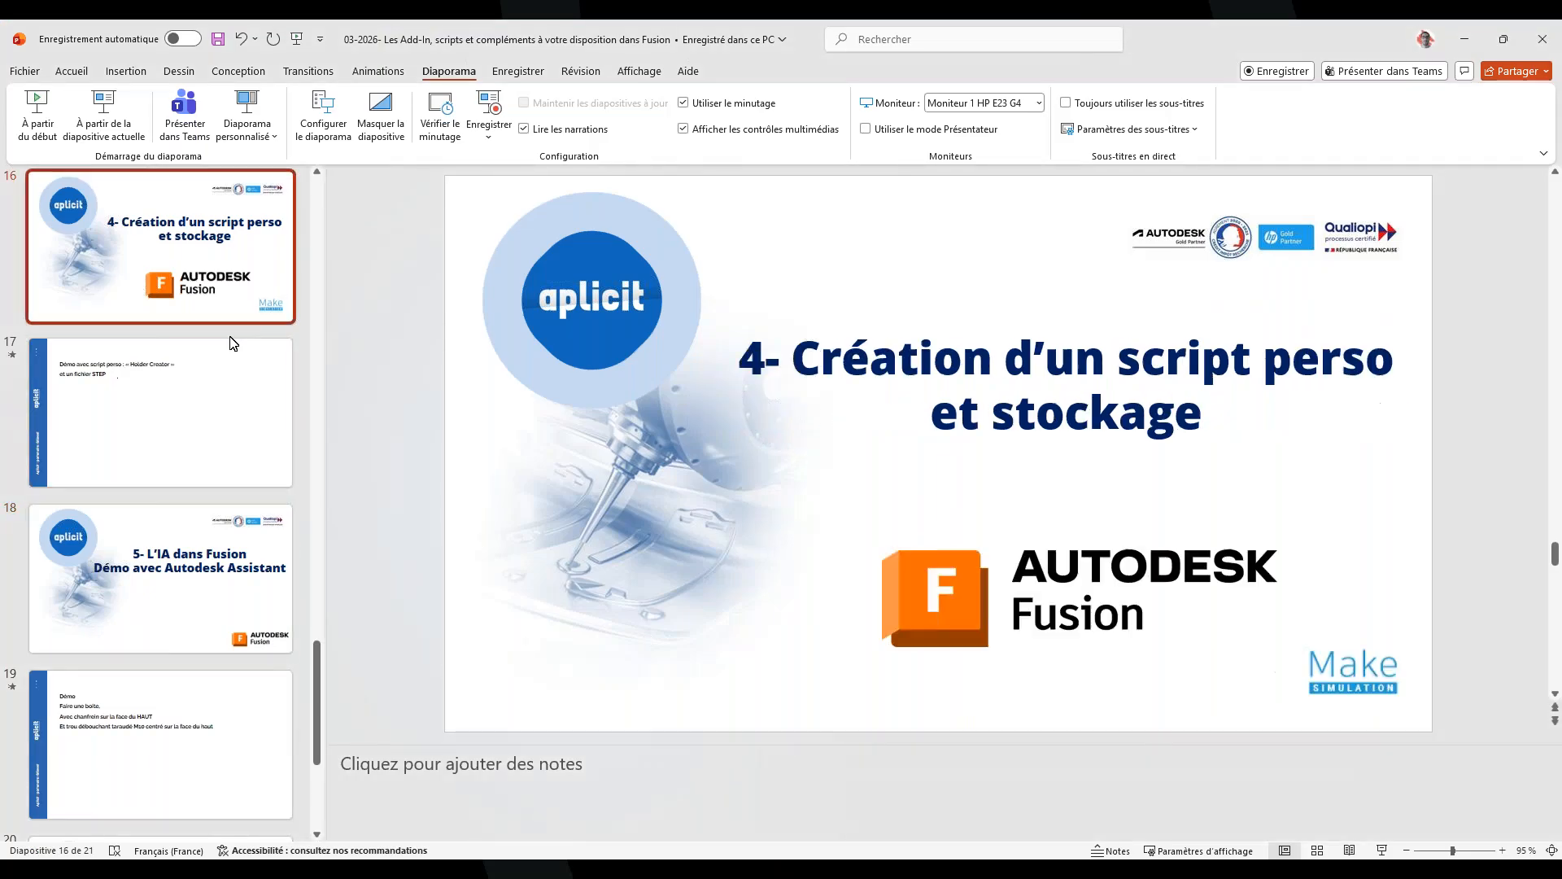
{"action": "left_click", "coordinate": [181, 407]}
{"action": "left_click", "coordinate": [180, 553]}
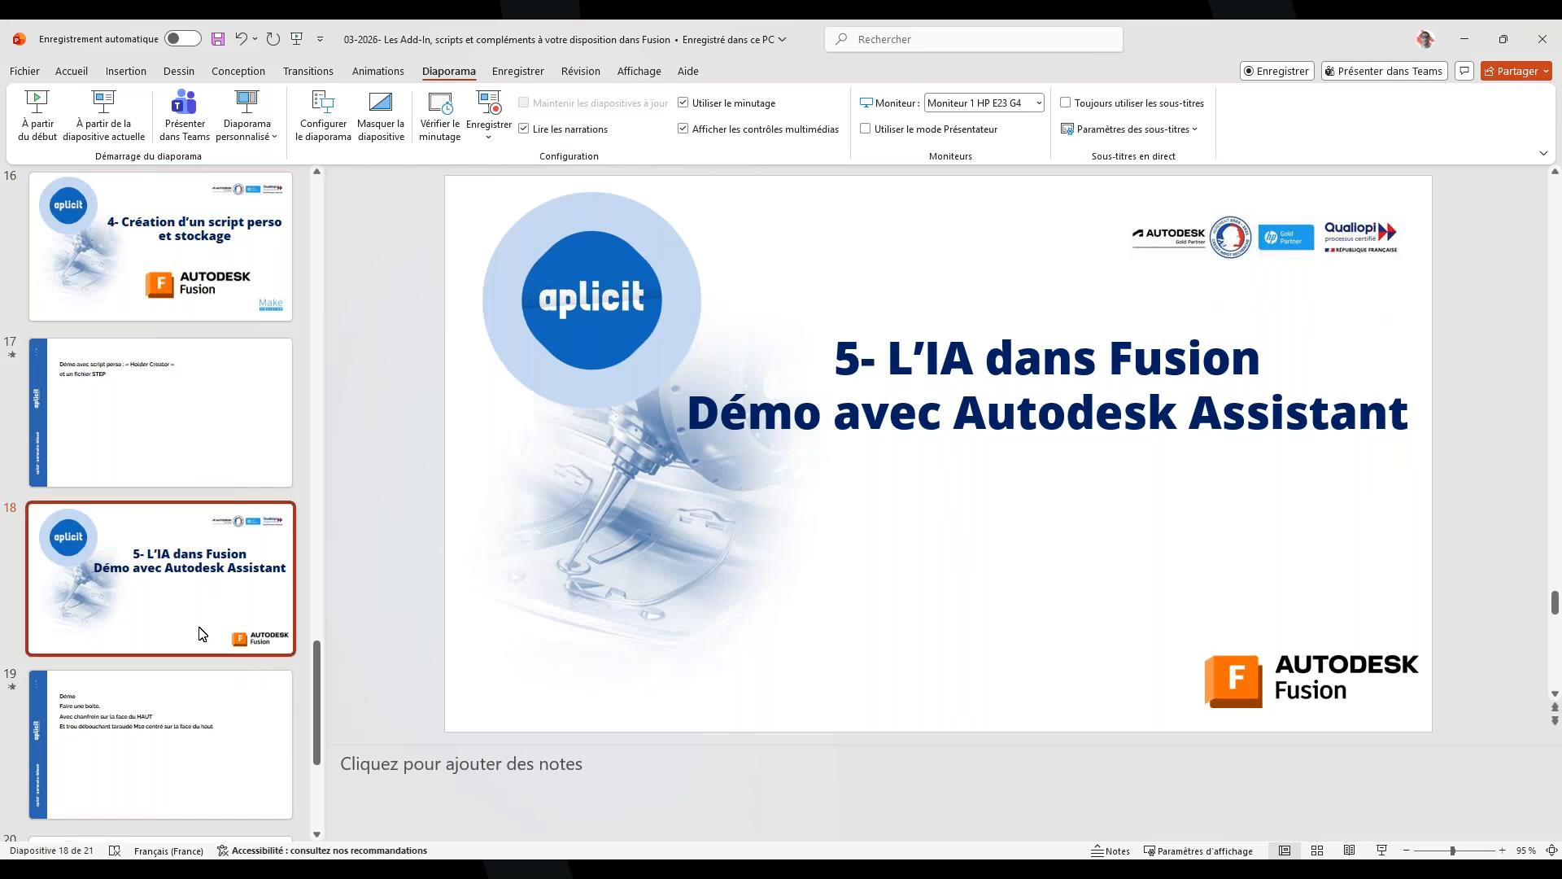
Back in Fusion, create a new hybrid design, Sans nom(3), and bring up the Autodesk Assistant panel
{"action": "left_click", "coordinate": [984, 787]}
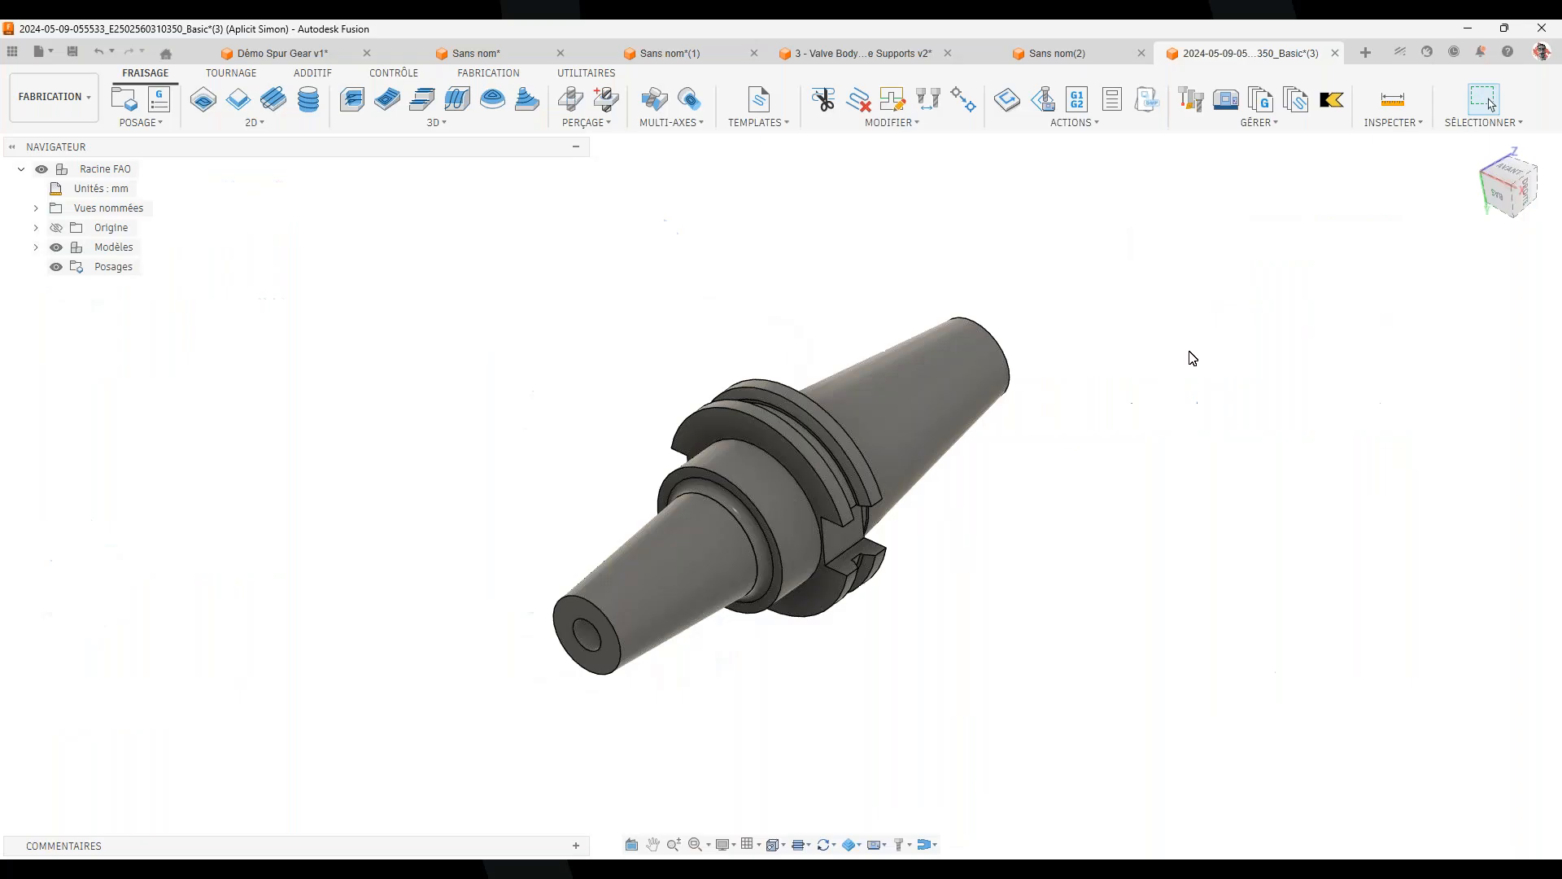
{"action": "left_click", "coordinate": [1366, 55]}
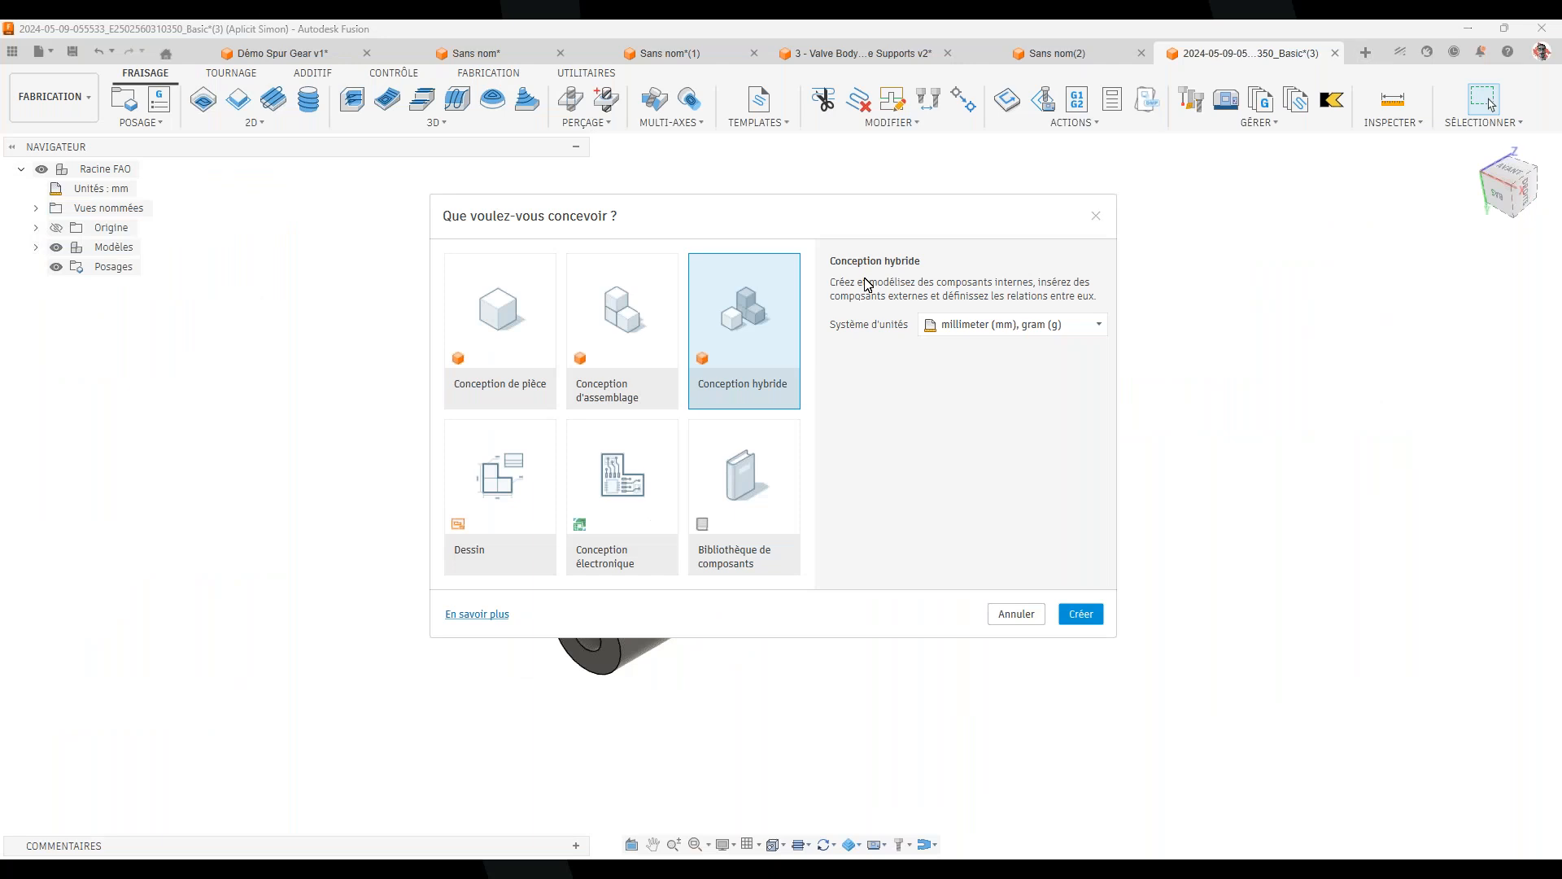
{"action": "left_click", "coordinate": [1074, 626]}
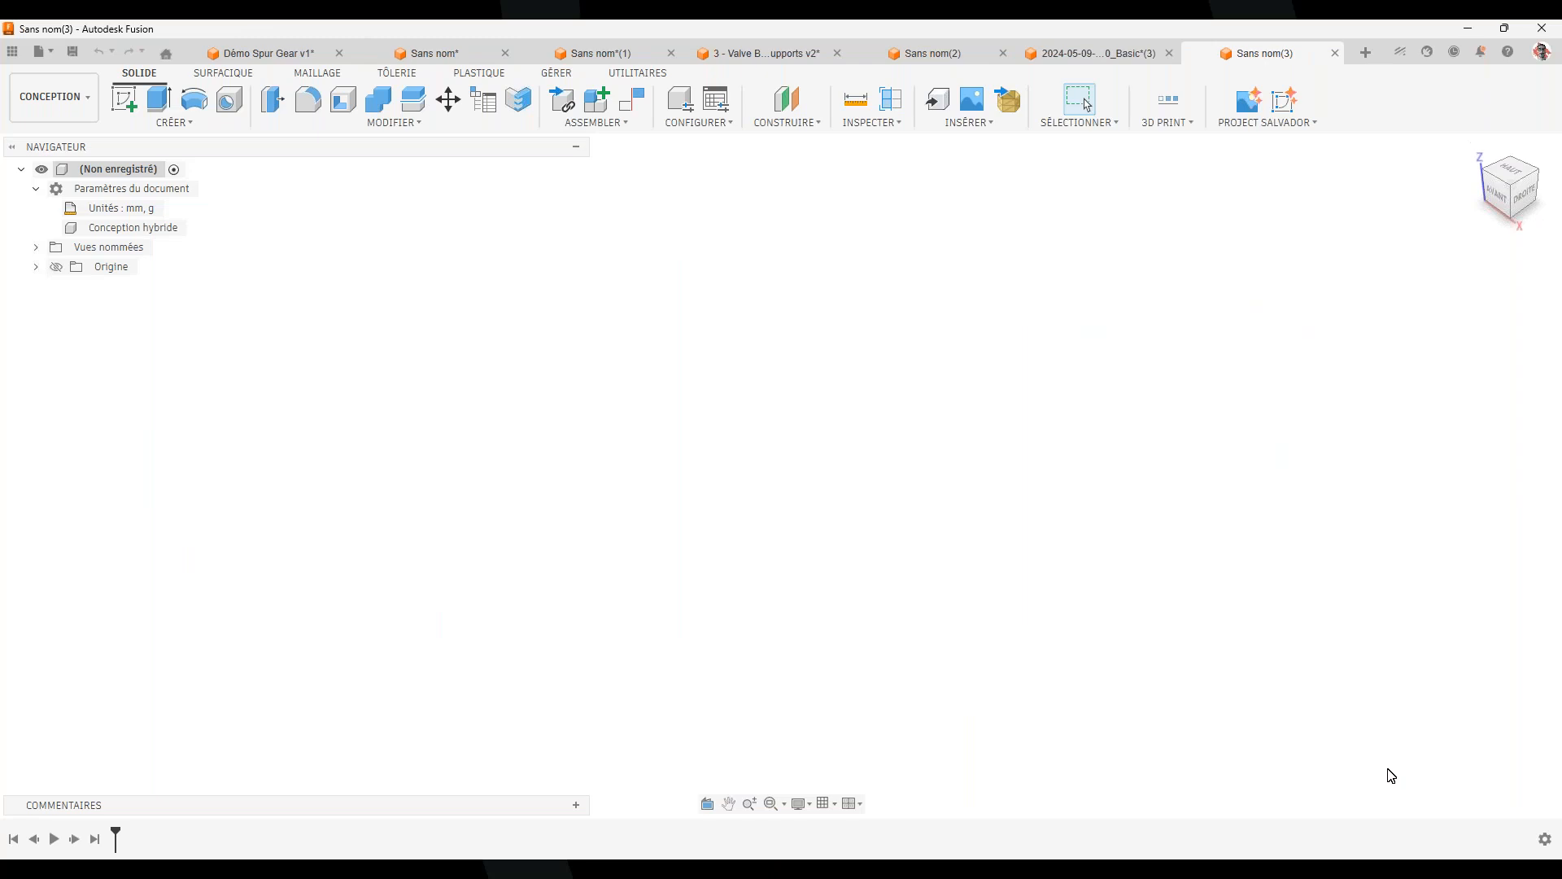
{"action": "left_click", "coordinate": [1401, 57]}
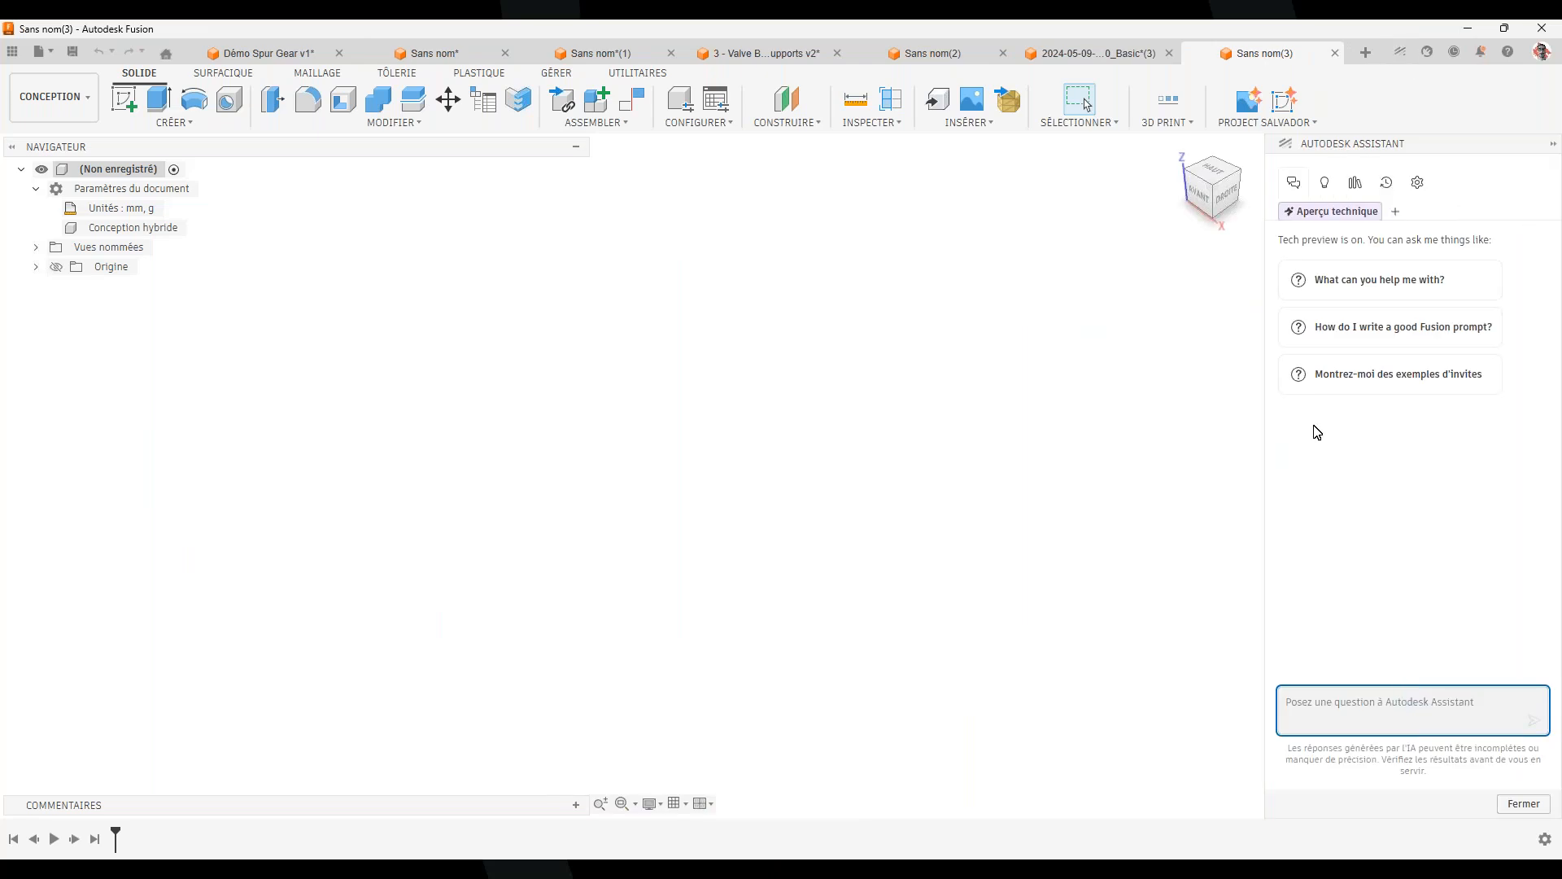
Ask the Assistant 'fais moi une boite de 60x40x35 mm'
{"action": "left_click", "coordinate": [1344, 702]}
{"action": "type", "text": "CRéer"}
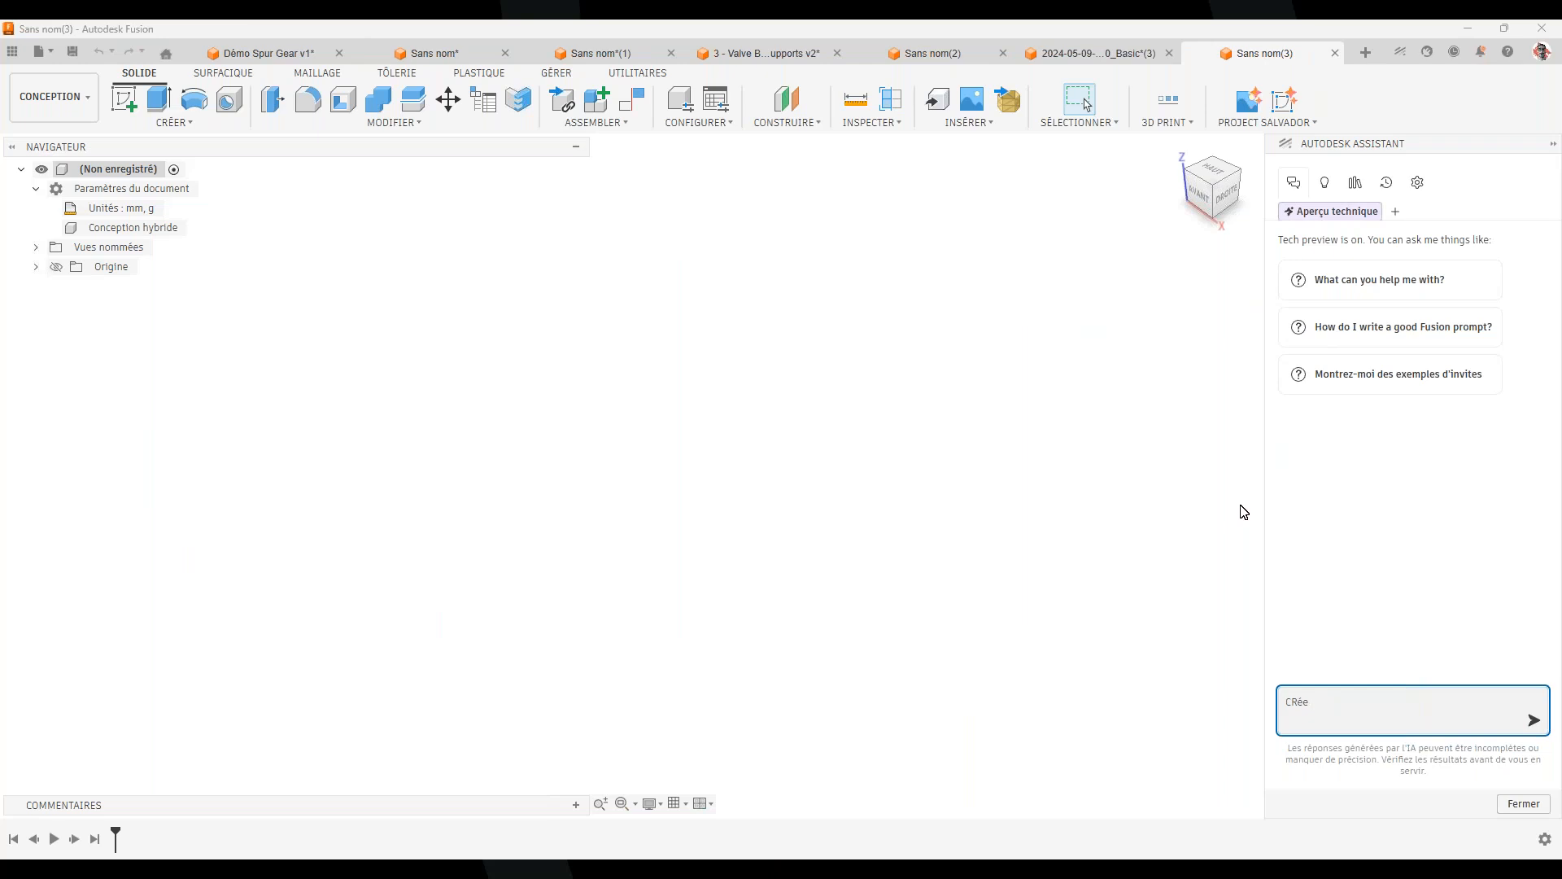
{"action": "key", "text": "BackSpace"}
{"action": "type", "text": "fais moi une boite de 60"}
{"action": "type", "text": "x40x35 mm"}
{"action": "key", "text": "Return"}
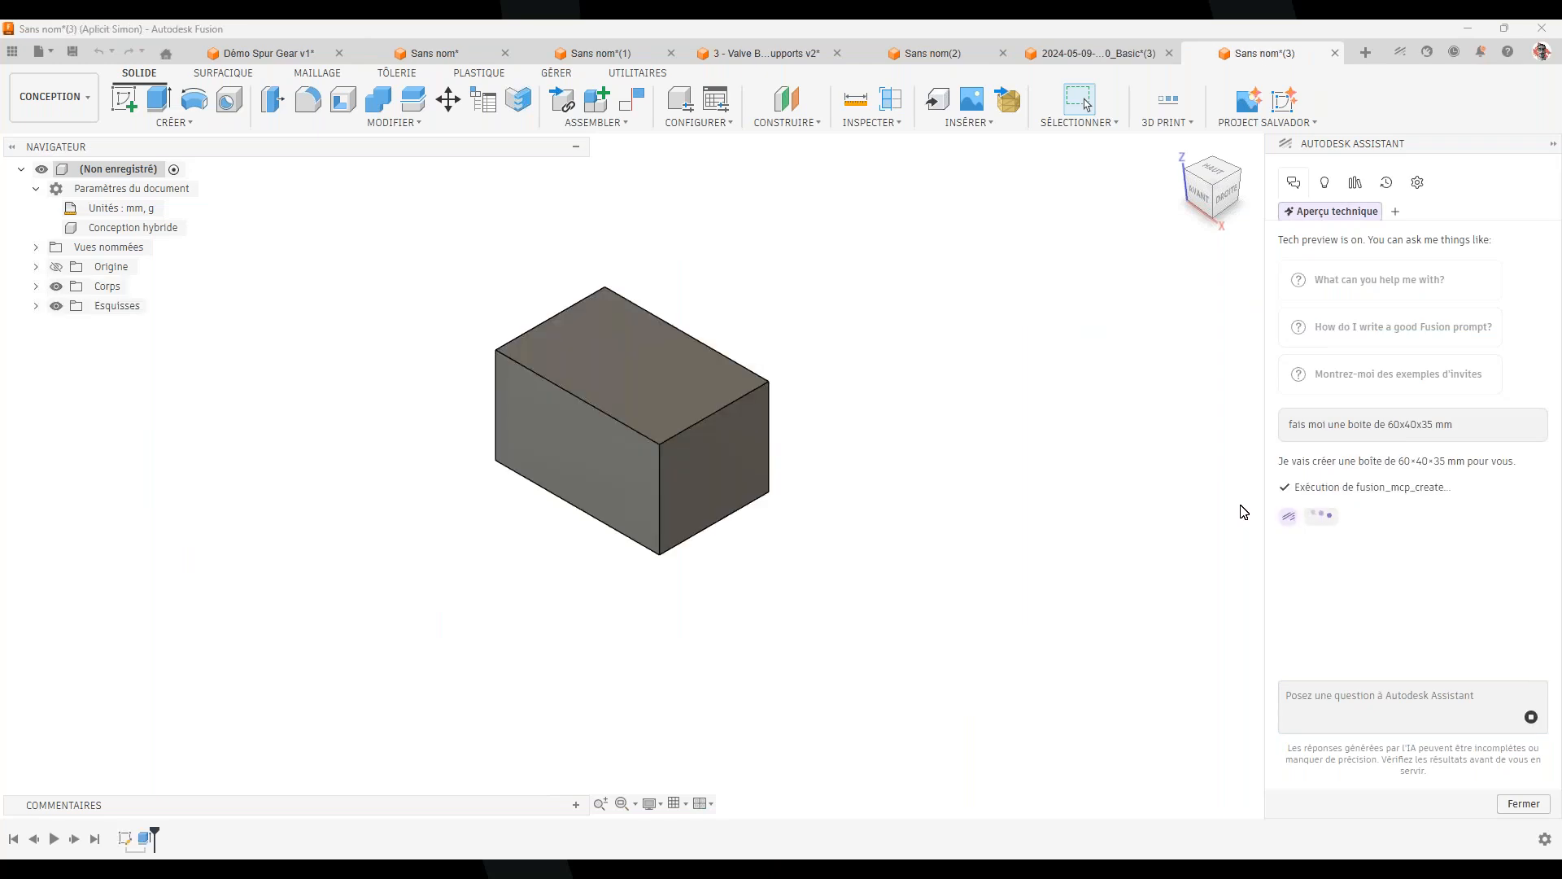
Check the new box's end face and its 40 mm and 60 mm top edges
{"action": "left_click", "coordinate": [666, 476]}
{"action": "left_click", "coordinate": [875, 418]}
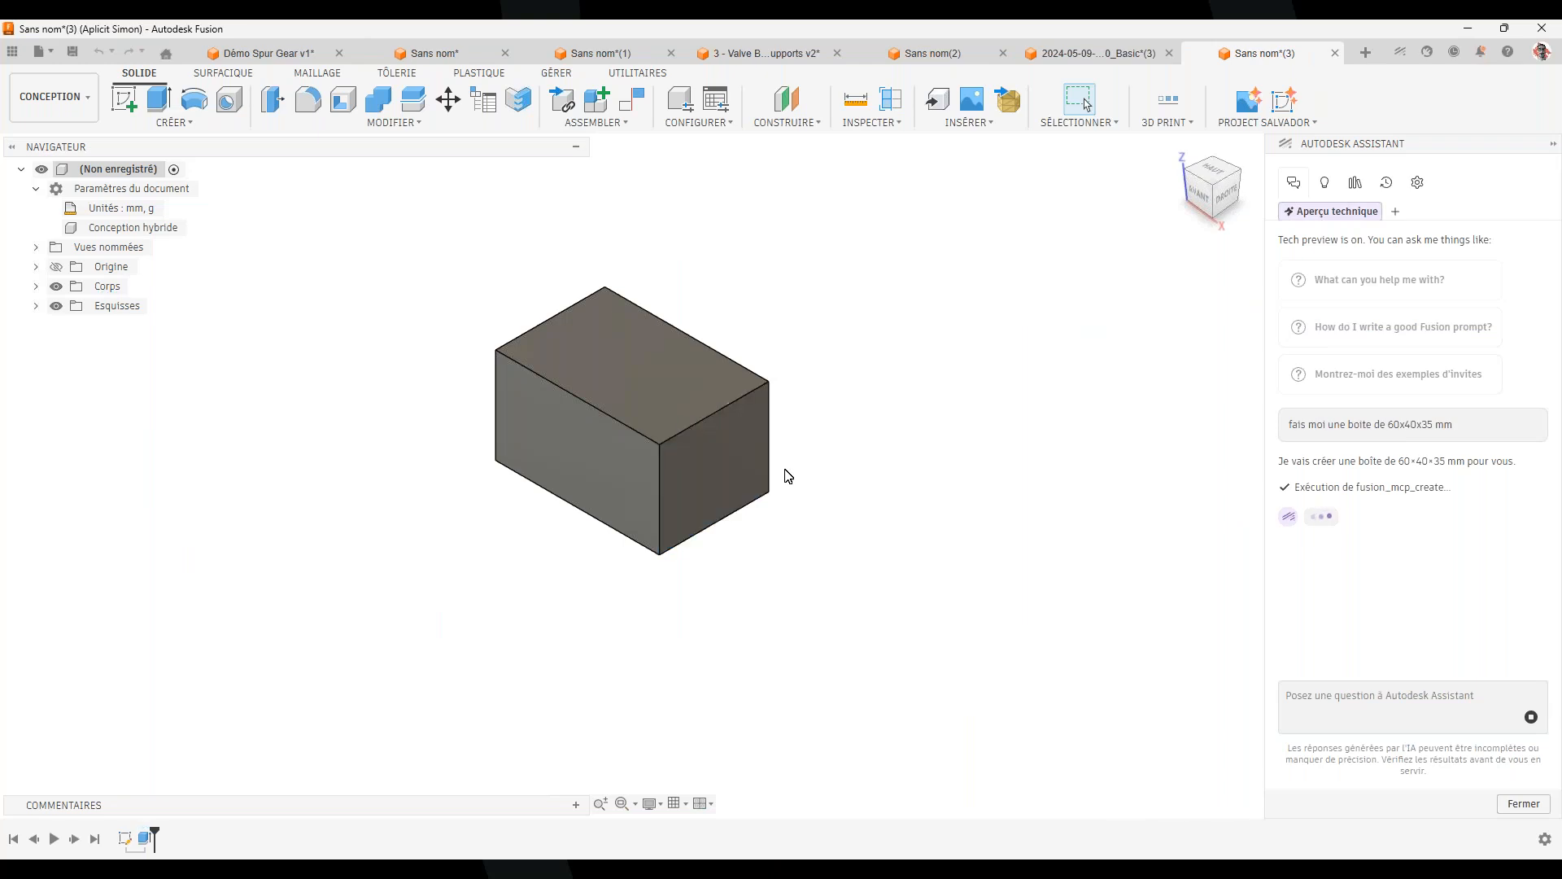
{"action": "left_click", "coordinate": [705, 420]}
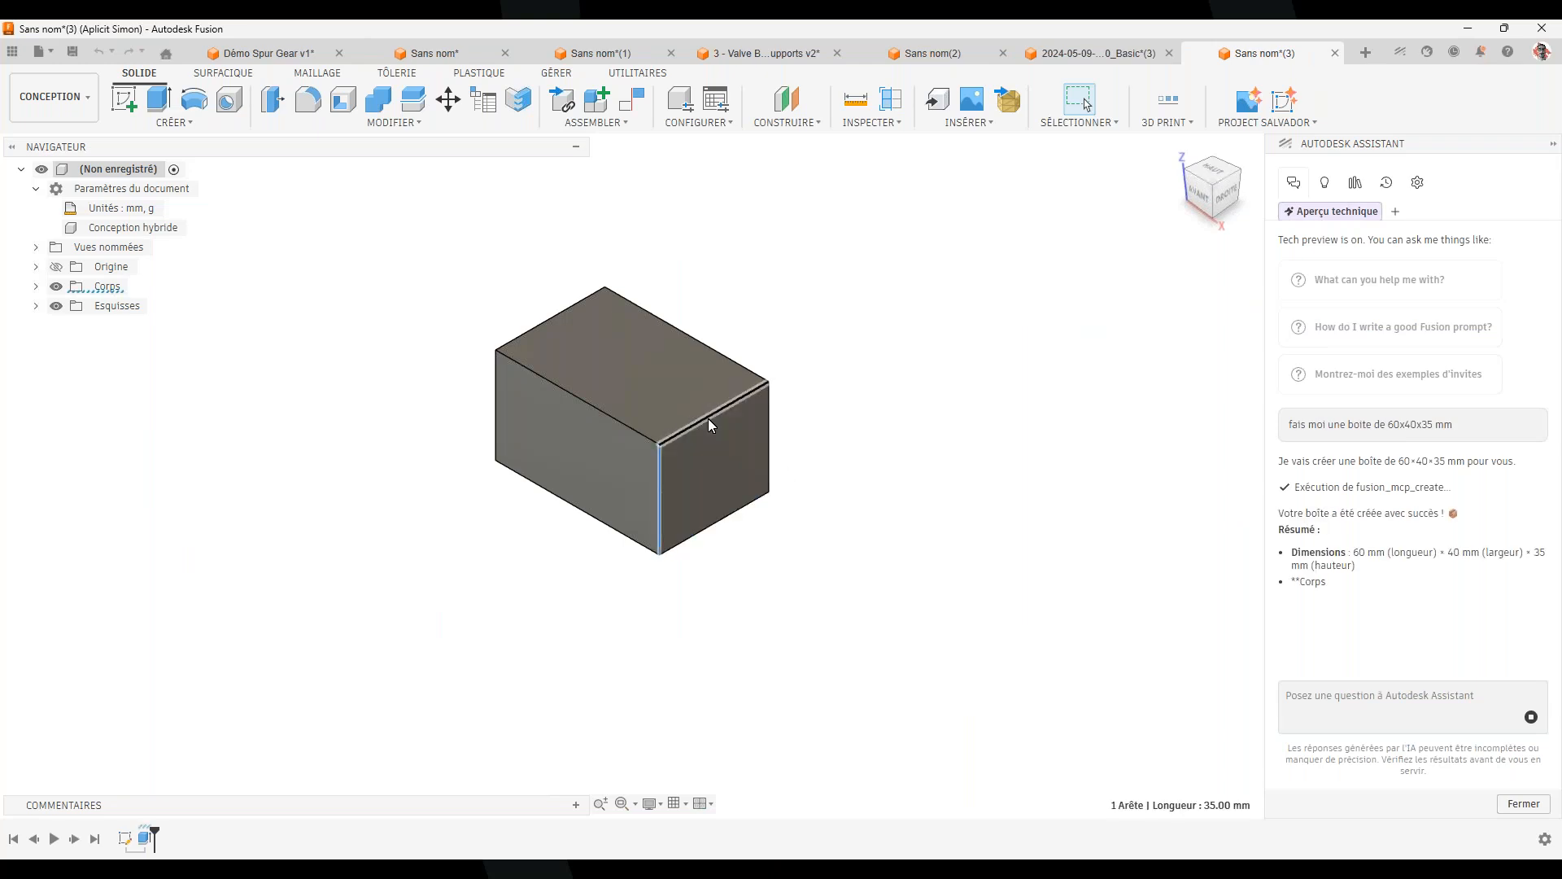
{"action": "left_click", "coordinate": [632, 420]}
{"action": "left_click", "coordinate": [982, 541]}
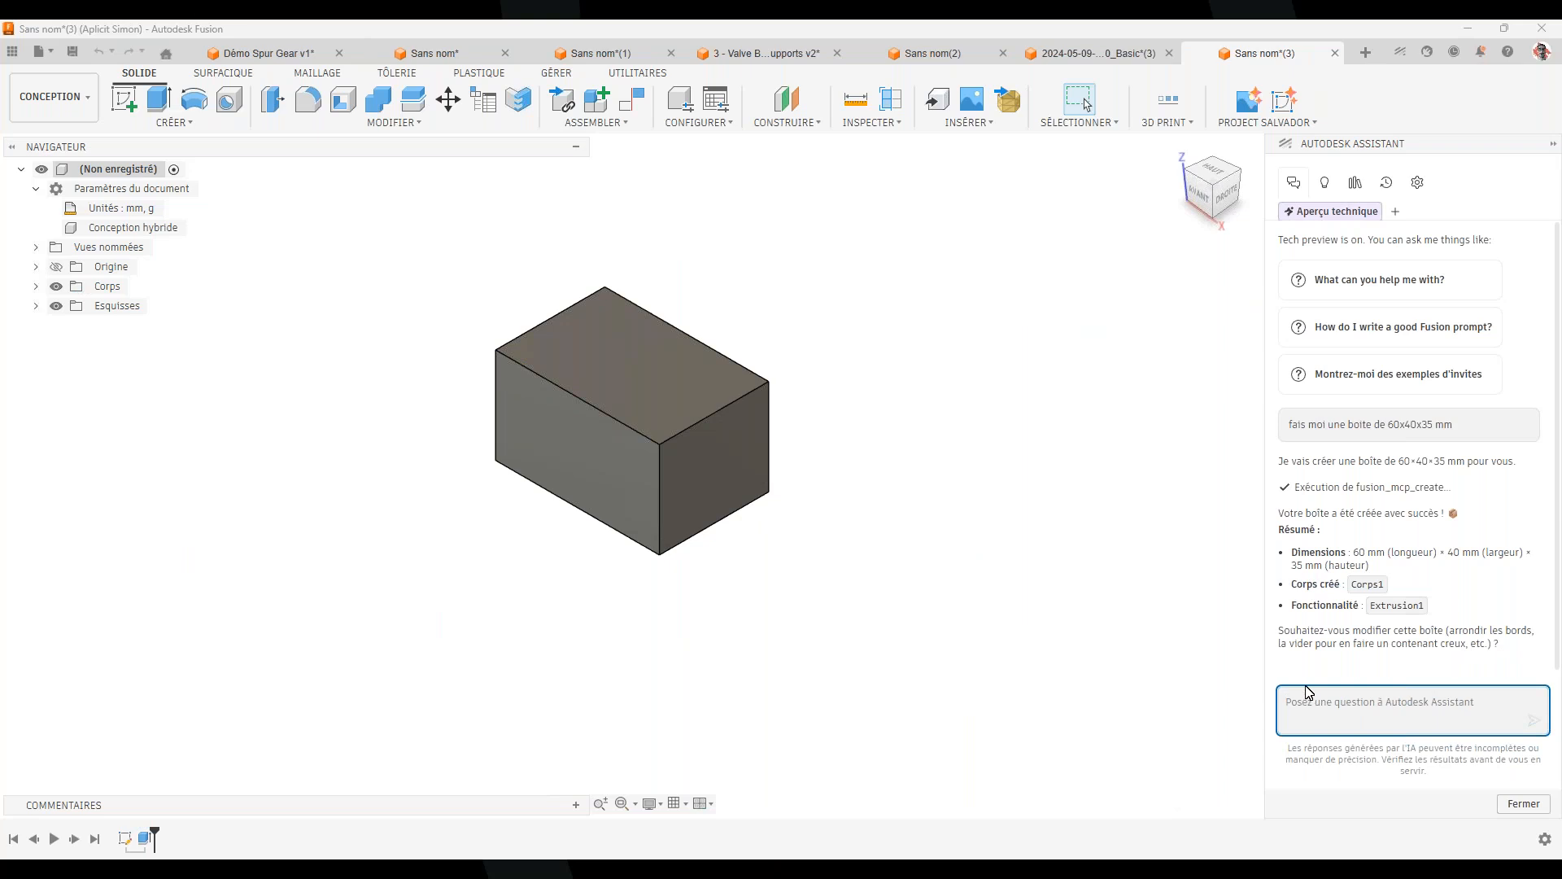
Request 1 mm chamfers on the top-face edges from the Assistant and review its confirmation
{"action": "type", "text": "ajoute des chanfreins 1mm sur la face du HAUT"}
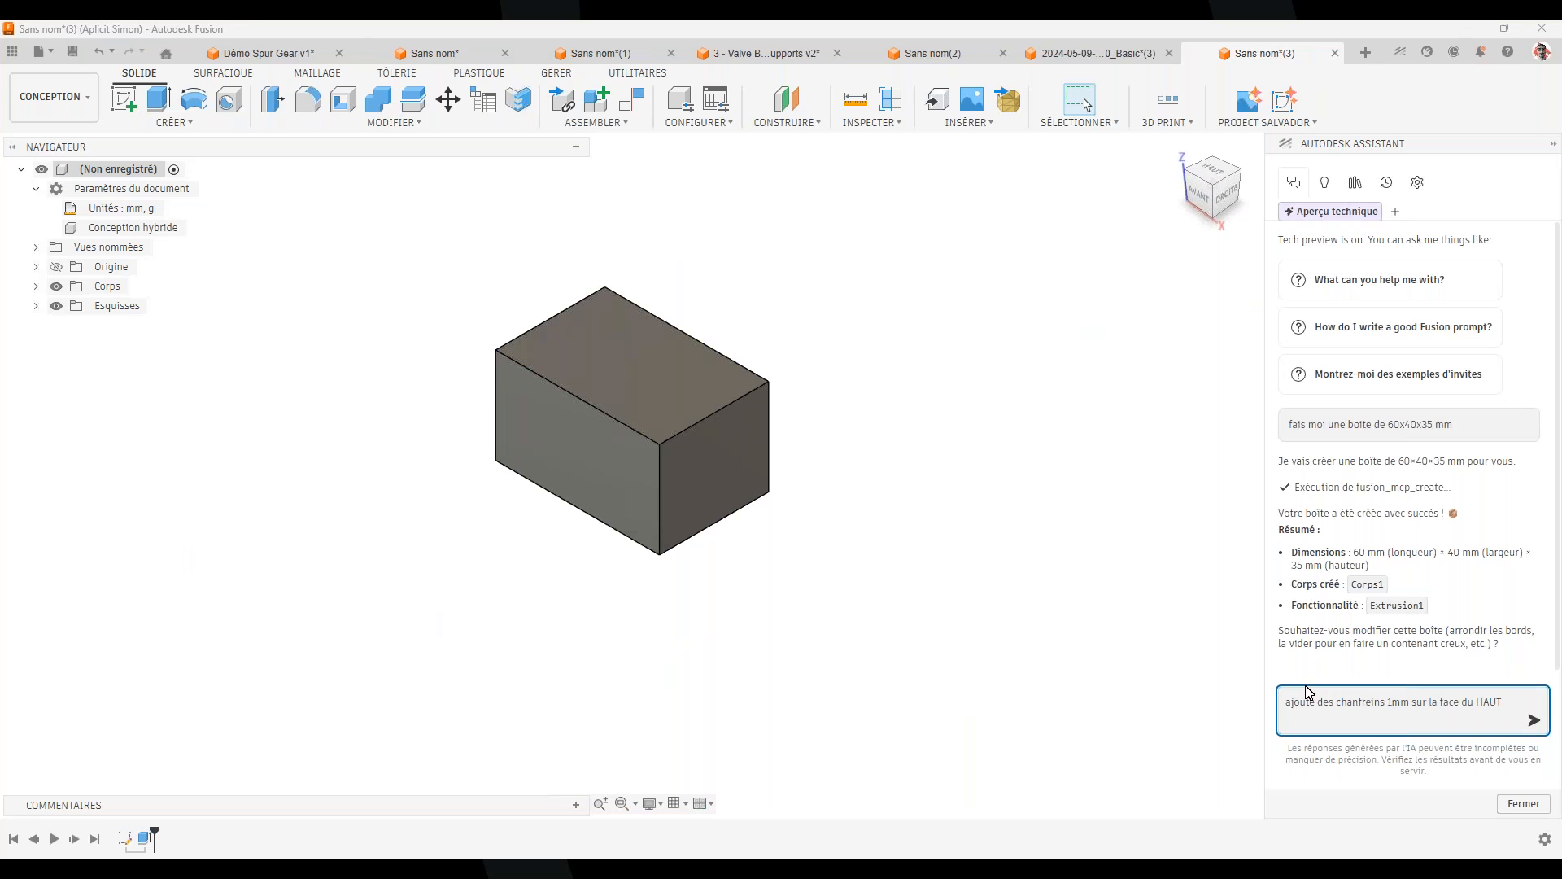
{"action": "key", "text": "Return"}
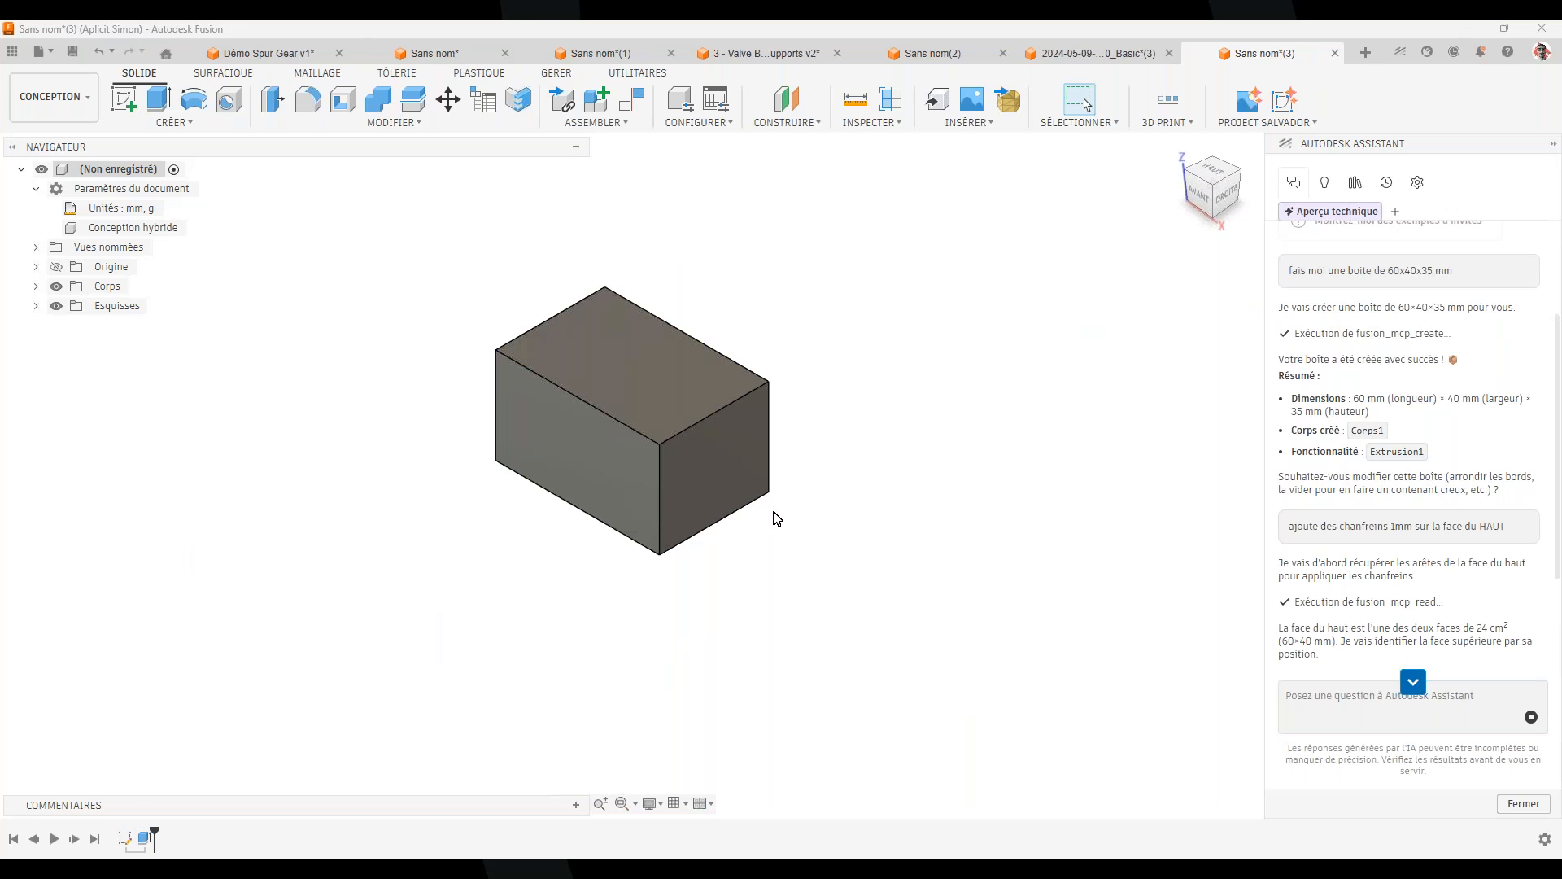
{"action": "scroll", "coordinate": [1386, 649], "scroll_direction": "down", "scroll_amount": 2}
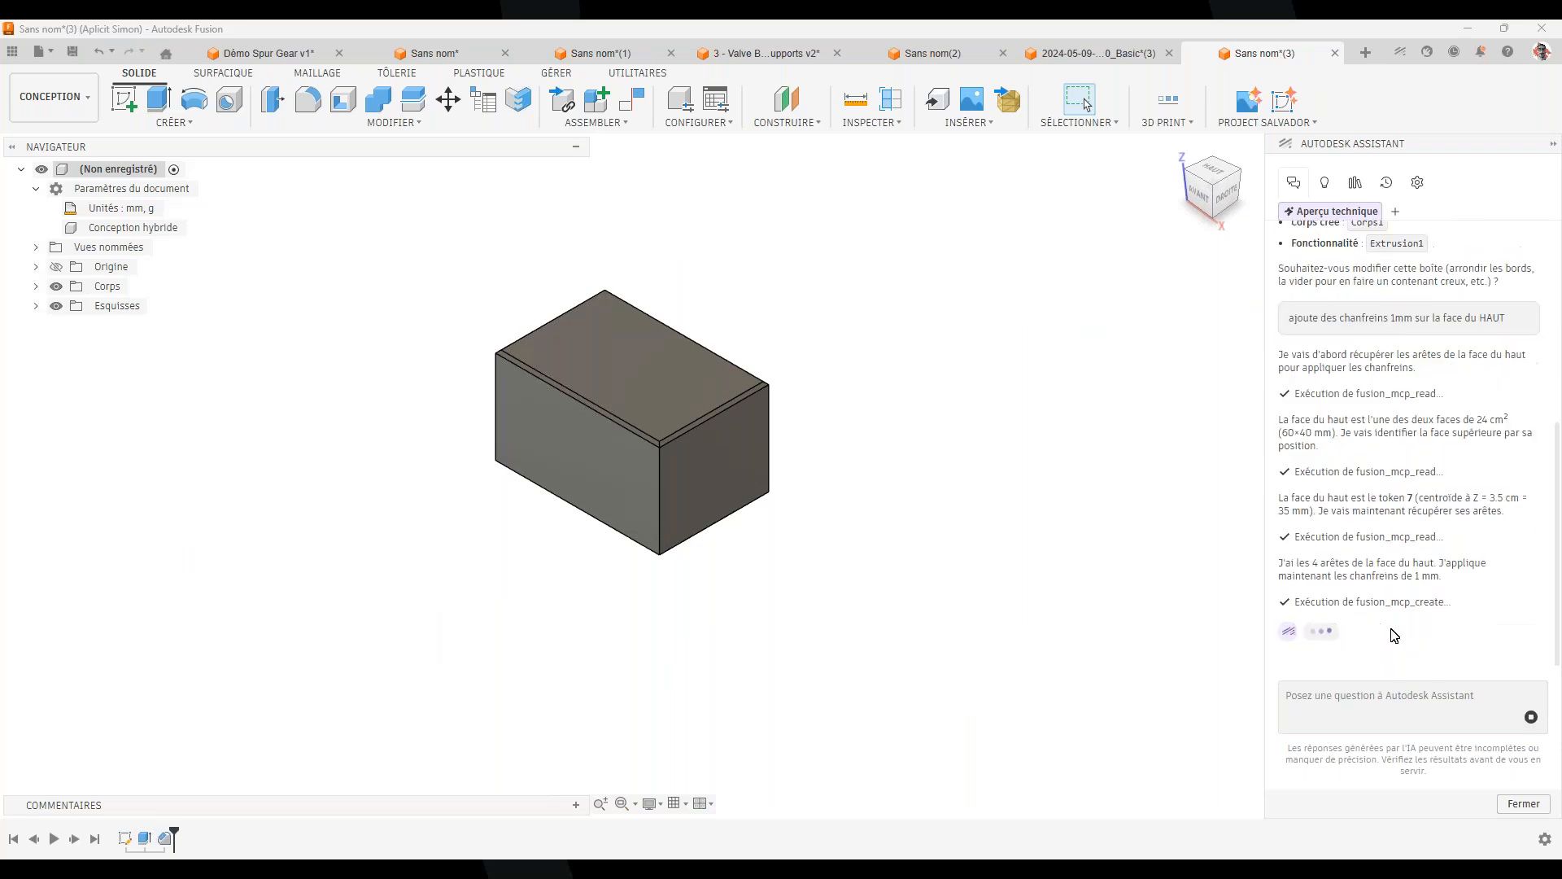
{"action": "scroll", "coordinate": [612, 417], "scroll_direction": "up", "scroll_amount": 5}
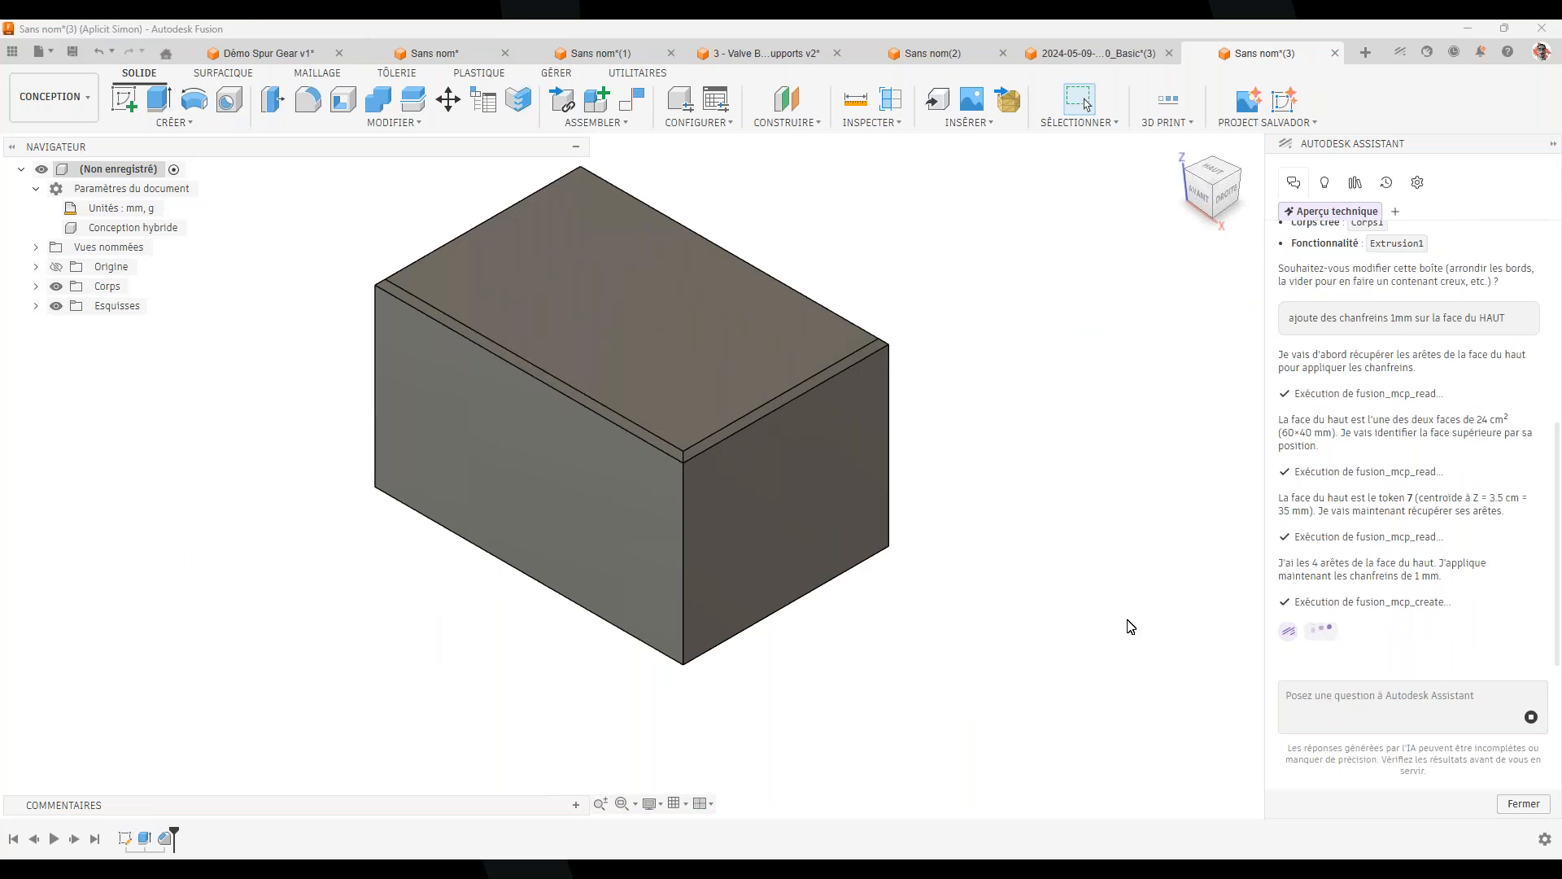
{"action": "scroll", "coordinate": [910, 716], "scroll_direction": "down", "scroll_amount": 2}
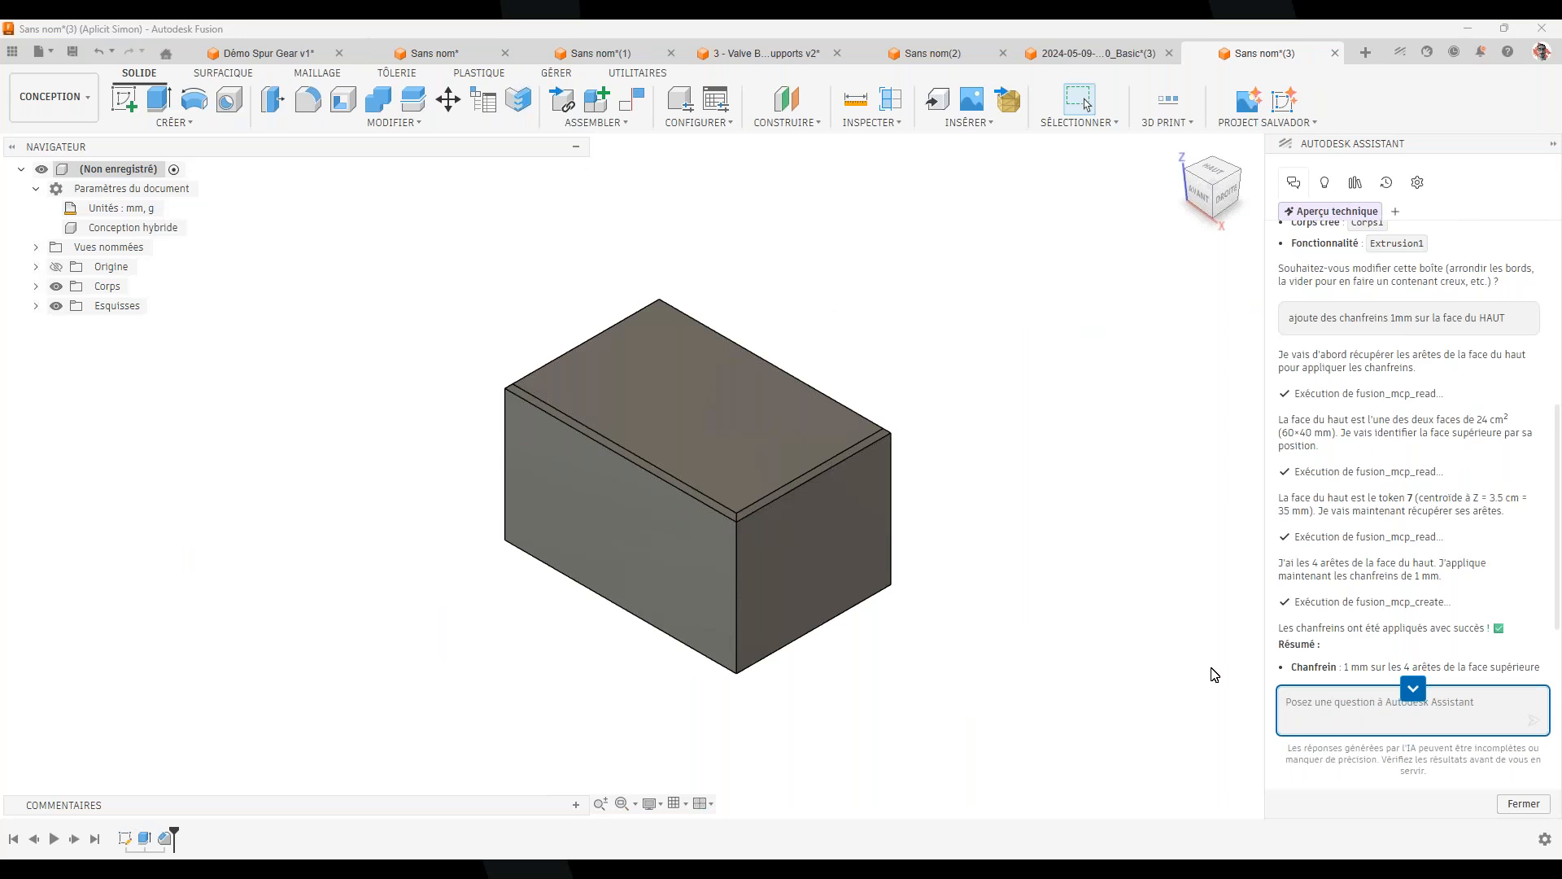
Ask the Assistant for an M10 tapped through hole at the centre of the top face
{"action": "type", "text": "fais un perçage taraudé M10 et débouchant au centre de la fa"}
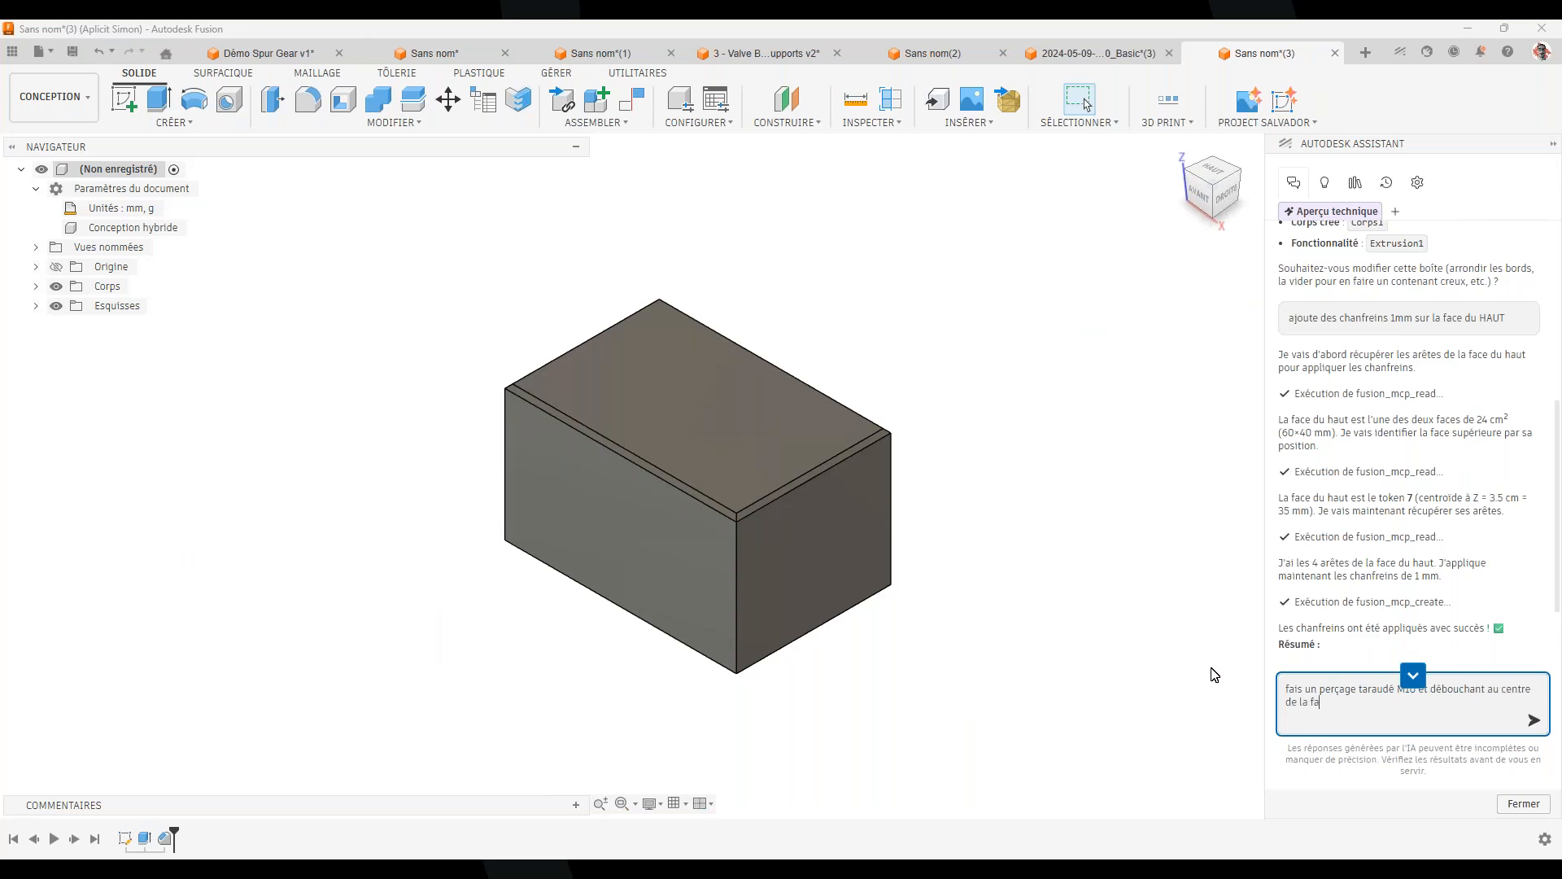
{"action": "type", "text": "ce du haut"}
{"action": "key", "text": "Return"}
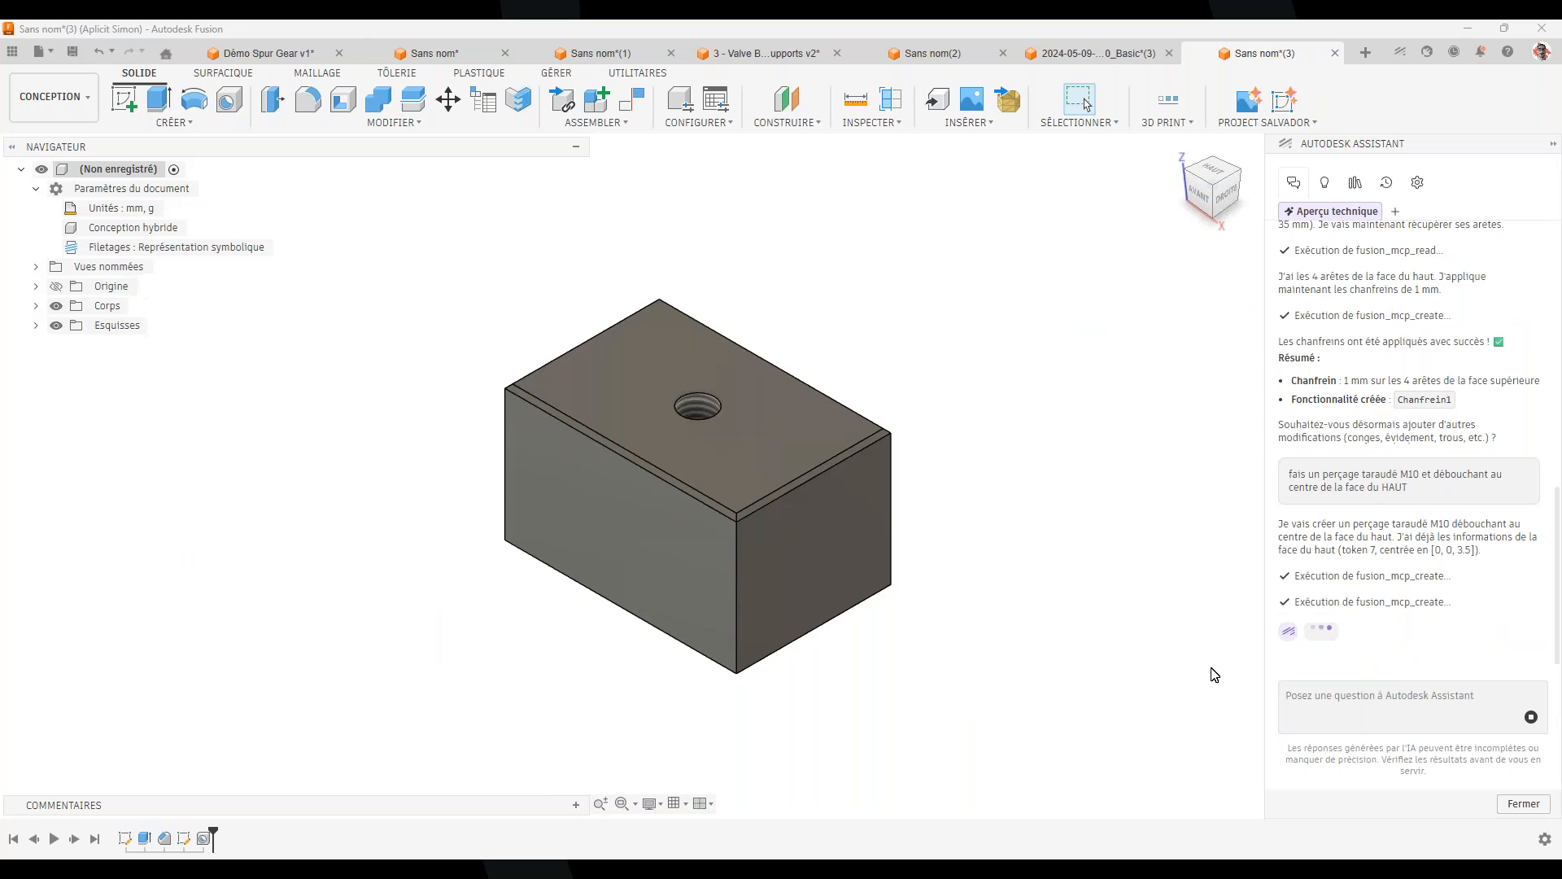
Inspect the tapped hole, open its feature settings from the timeline, and cancel without changes
{"action": "middle_click_drag", "start_coordinate": [782, 285], "coordinate": [732, 423], "text": "shift"}
{"action": "scroll", "coordinate": [688, 447], "scroll_direction": "up", "scroll_amount": 3}
{"action": "middle_click_drag", "start_coordinate": [681, 533], "coordinate": [719, 567], "text": "shift"}
{"action": "left_click", "coordinate": [711, 503]}
{"action": "middle_click_drag", "start_coordinate": [857, 673], "coordinate": [960, 598], "text": "shift"}
{"action": "double_click", "coordinate": [203, 839]}
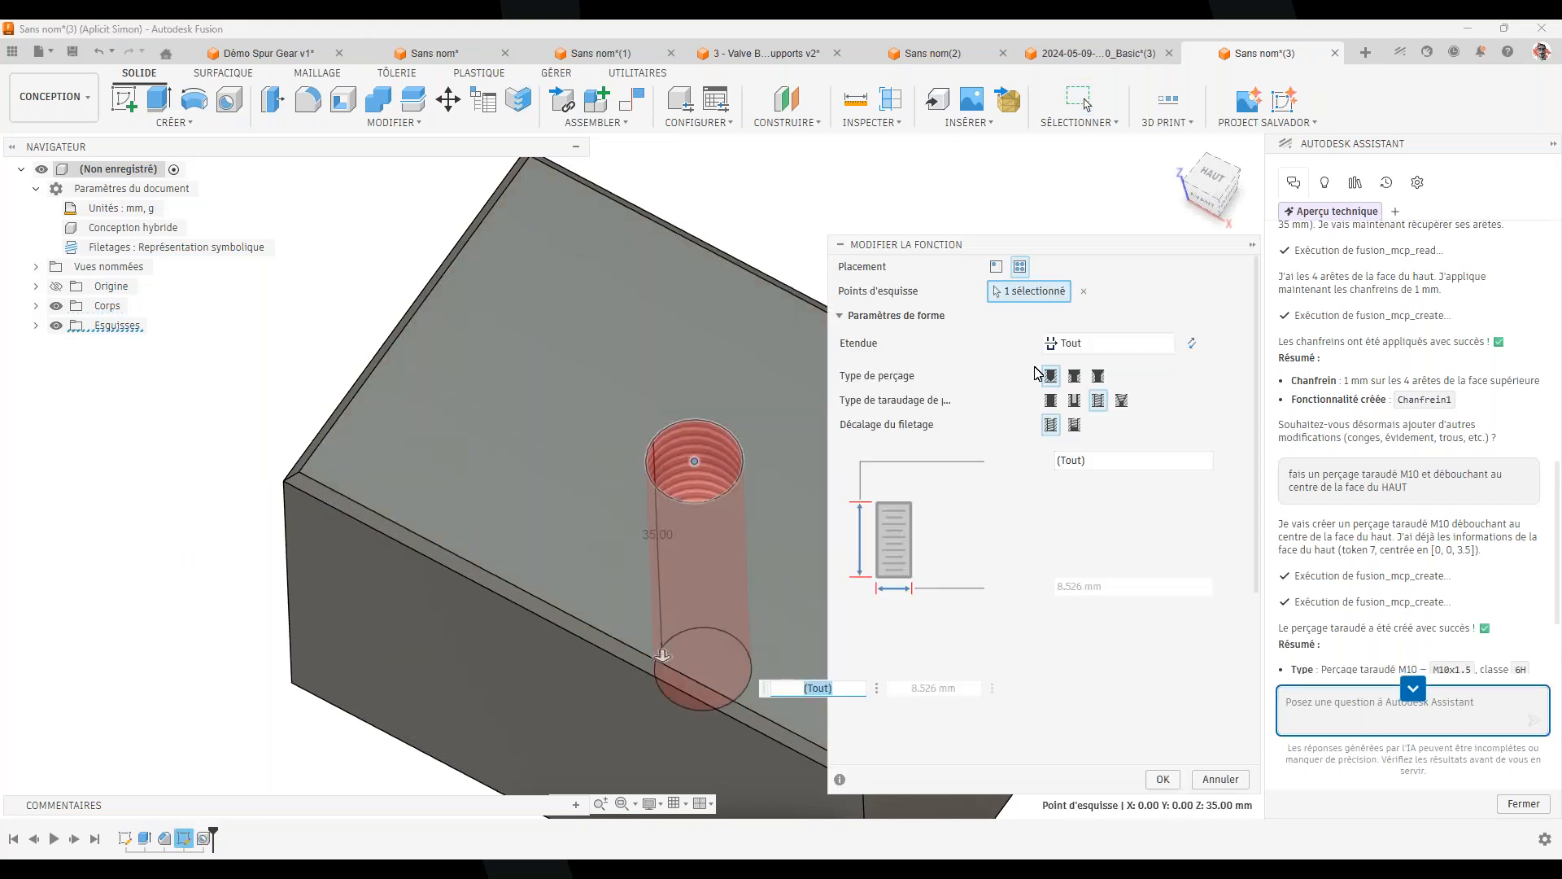
{"action": "left_click", "coordinate": [1224, 779]}
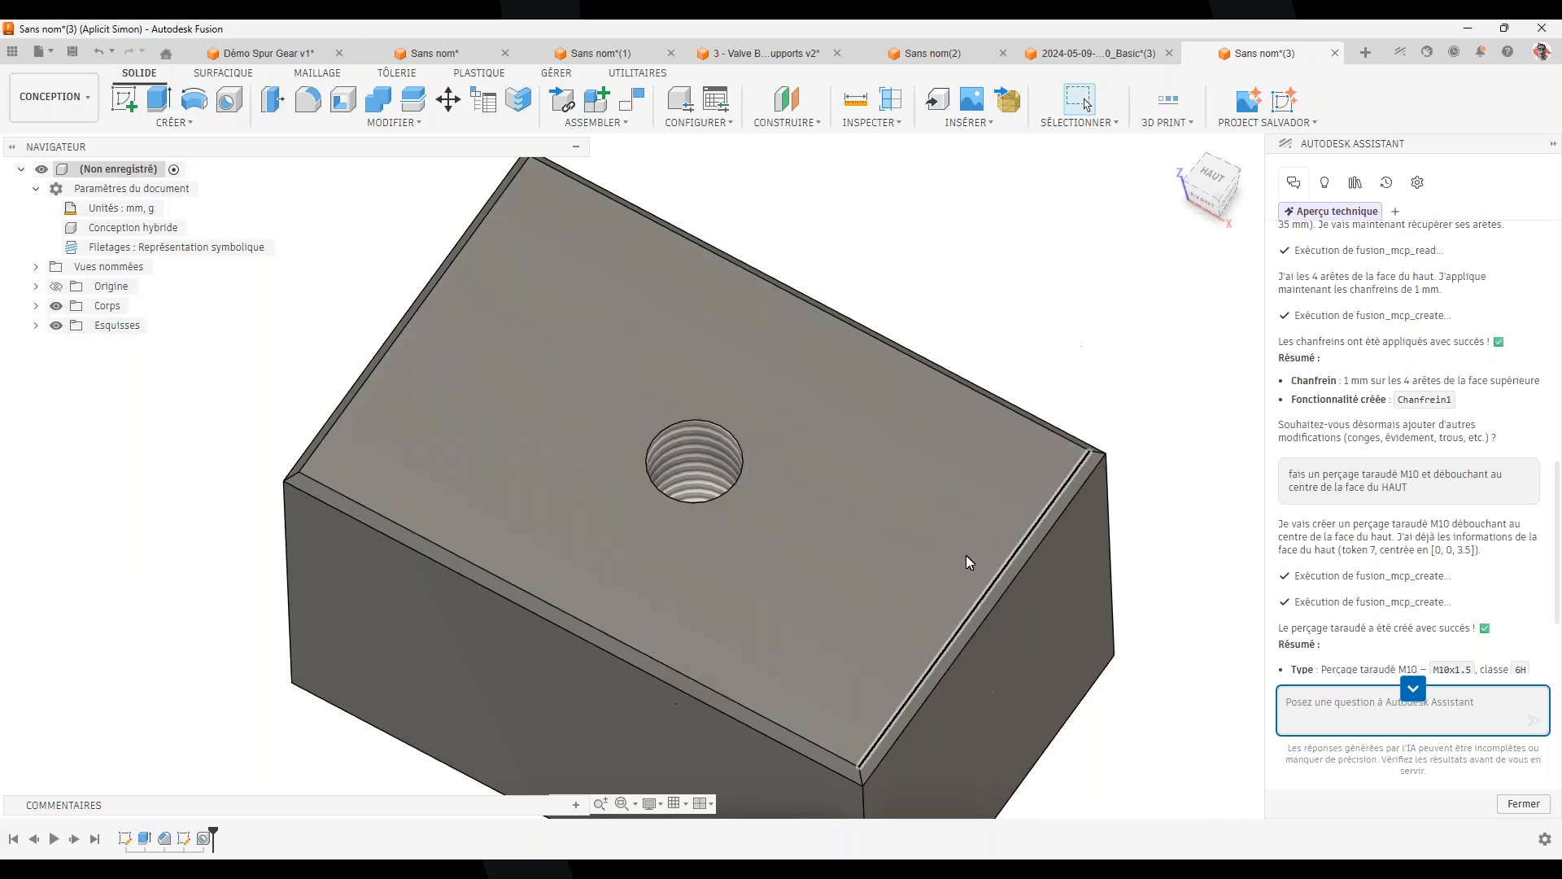
Orbit the block to a three-quarter view to look over the finished part
{"action": "middle_click_drag", "start_coordinate": [966, 297], "coordinate": [524, 270], "text": "shift"}
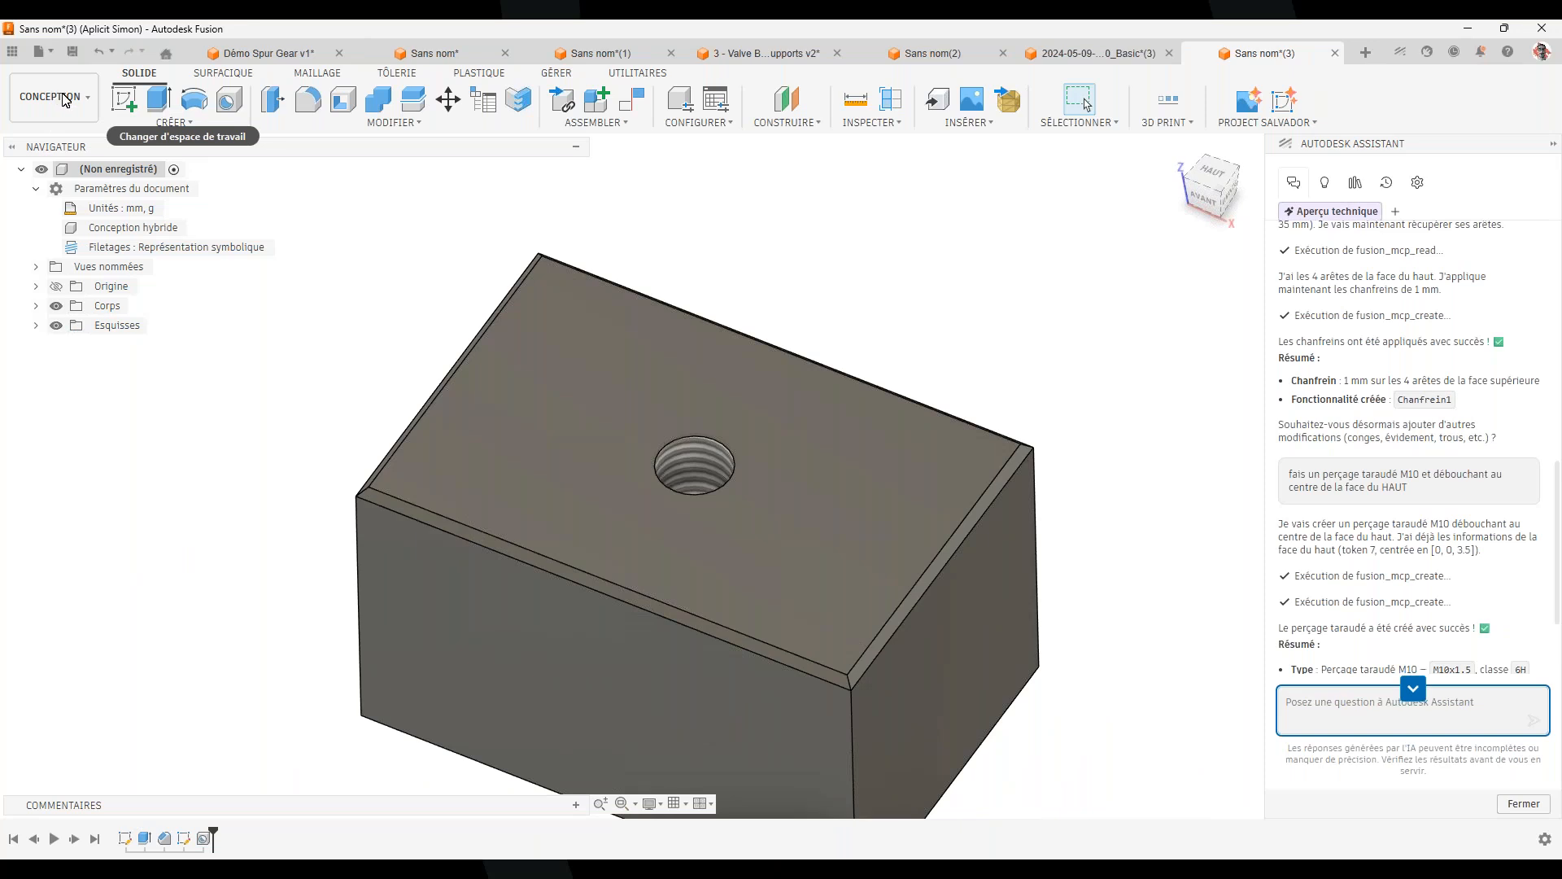
{"action": "scroll", "coordinate": [1054, 323], "scroll_direction": "down", "scroll_amount": 3}
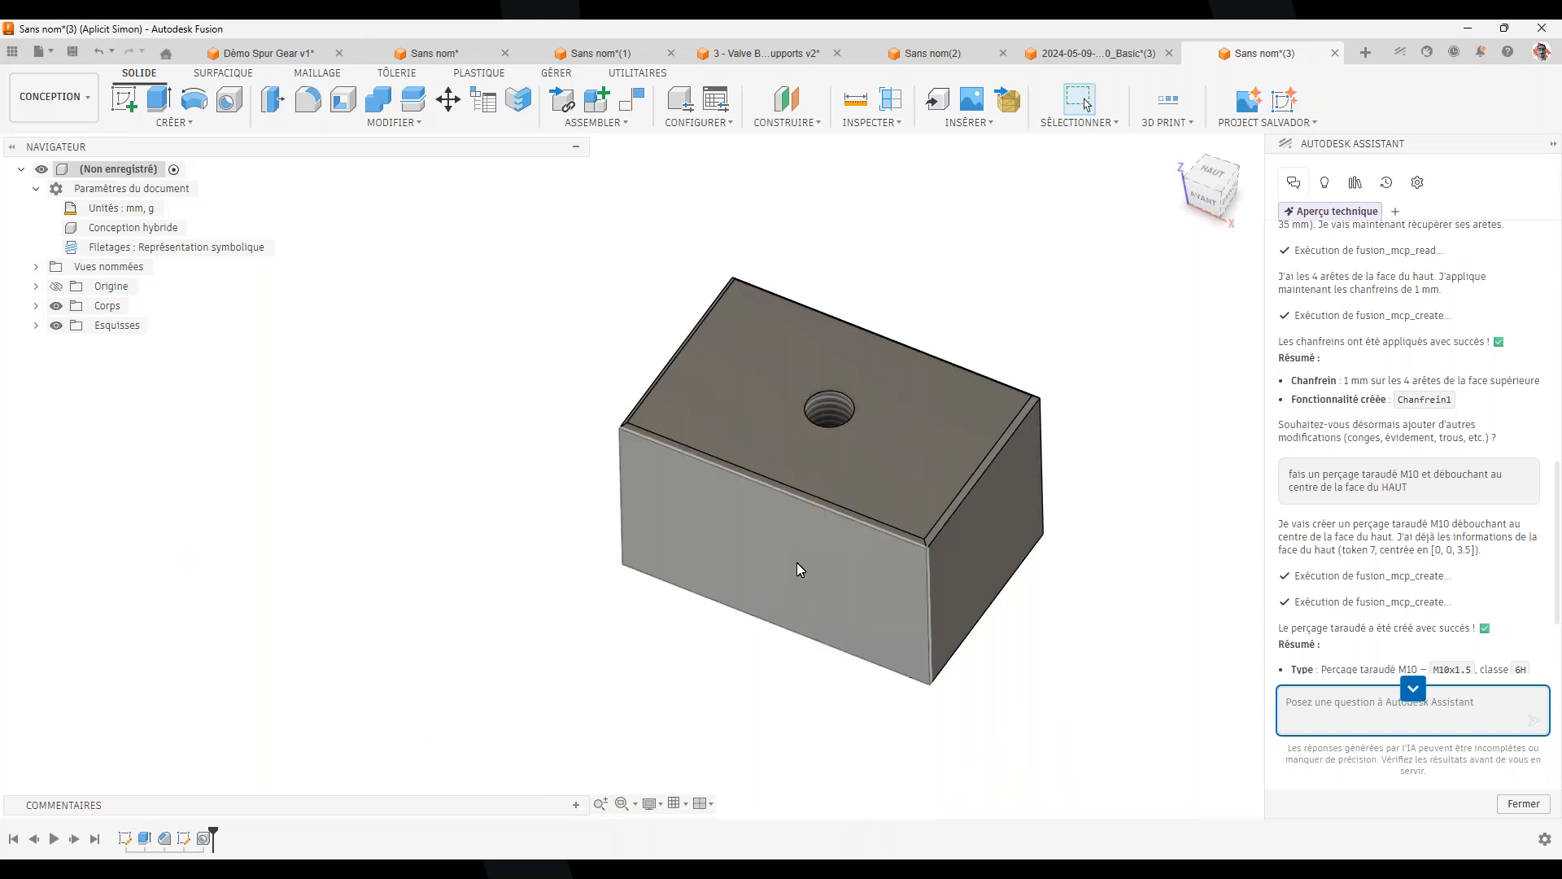
{"action": "middle_click_drag", "start_coordinate": [800, 559], "coordinate": [446, 458], "text": "shift"}
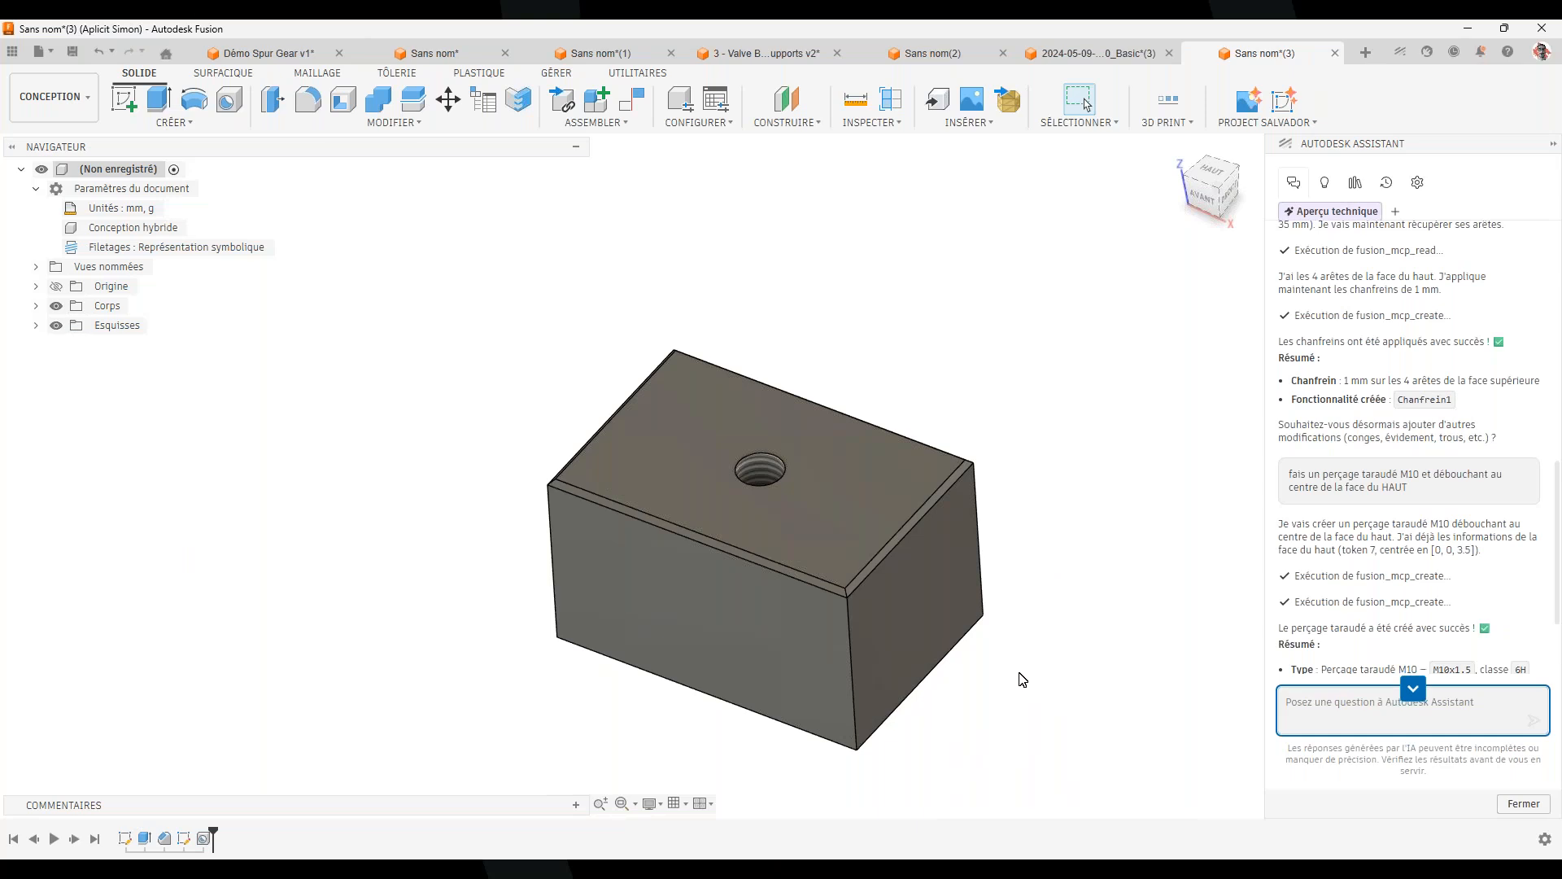
{"action": "scroll", "coordinate": [1338, 293], "scroll_direction": "down", "scroll_amount": 2}
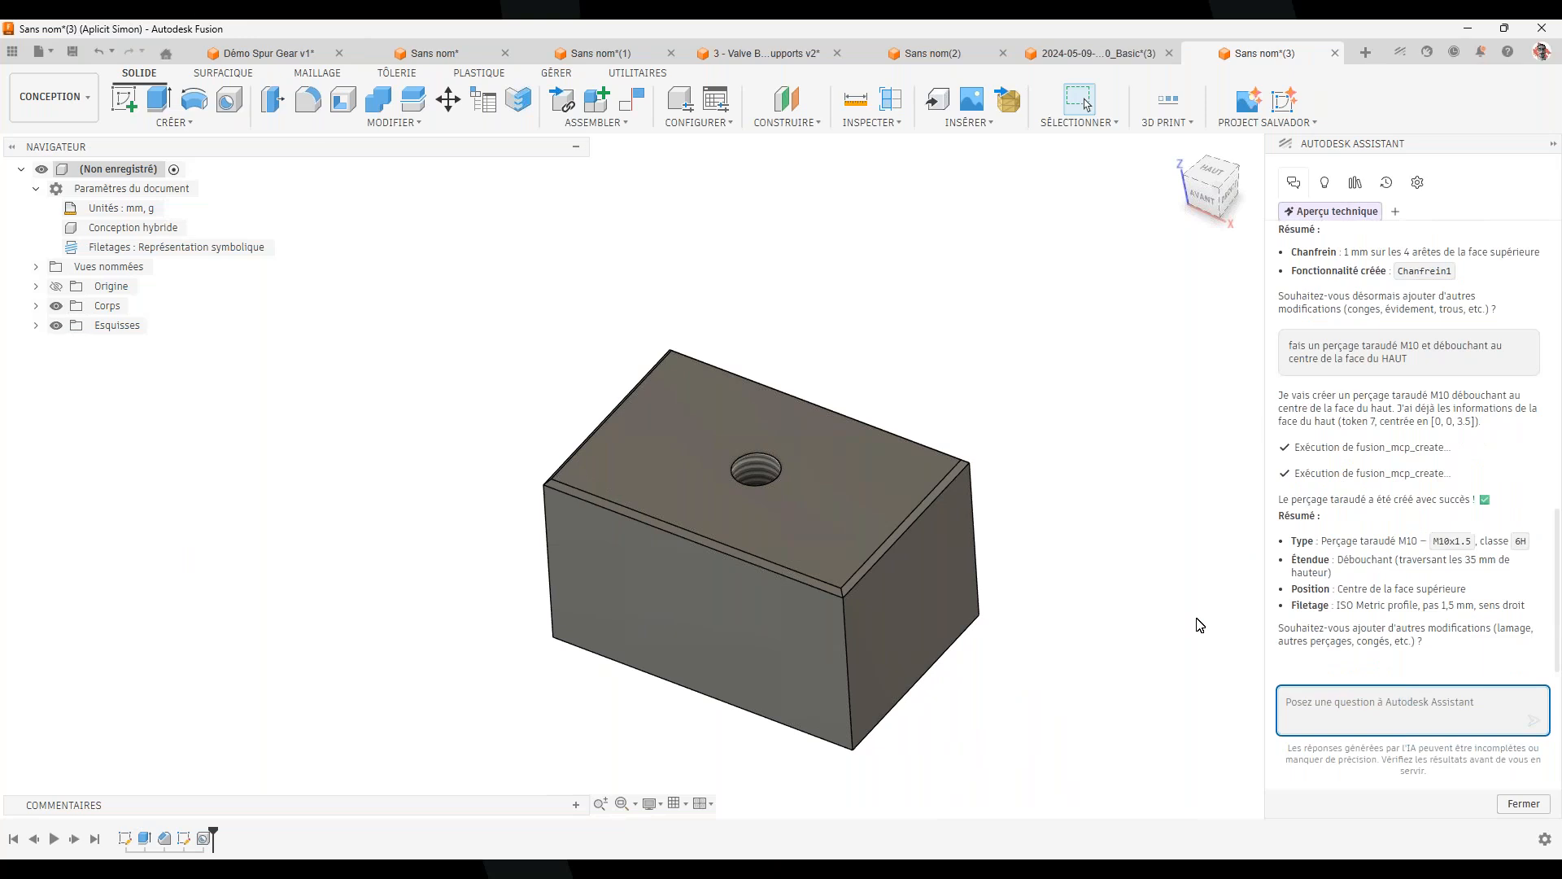
{"action": "middle_click_drag", "start_coordinate": [989, 726], "coordinate": [963, 712], "text": "shift"}
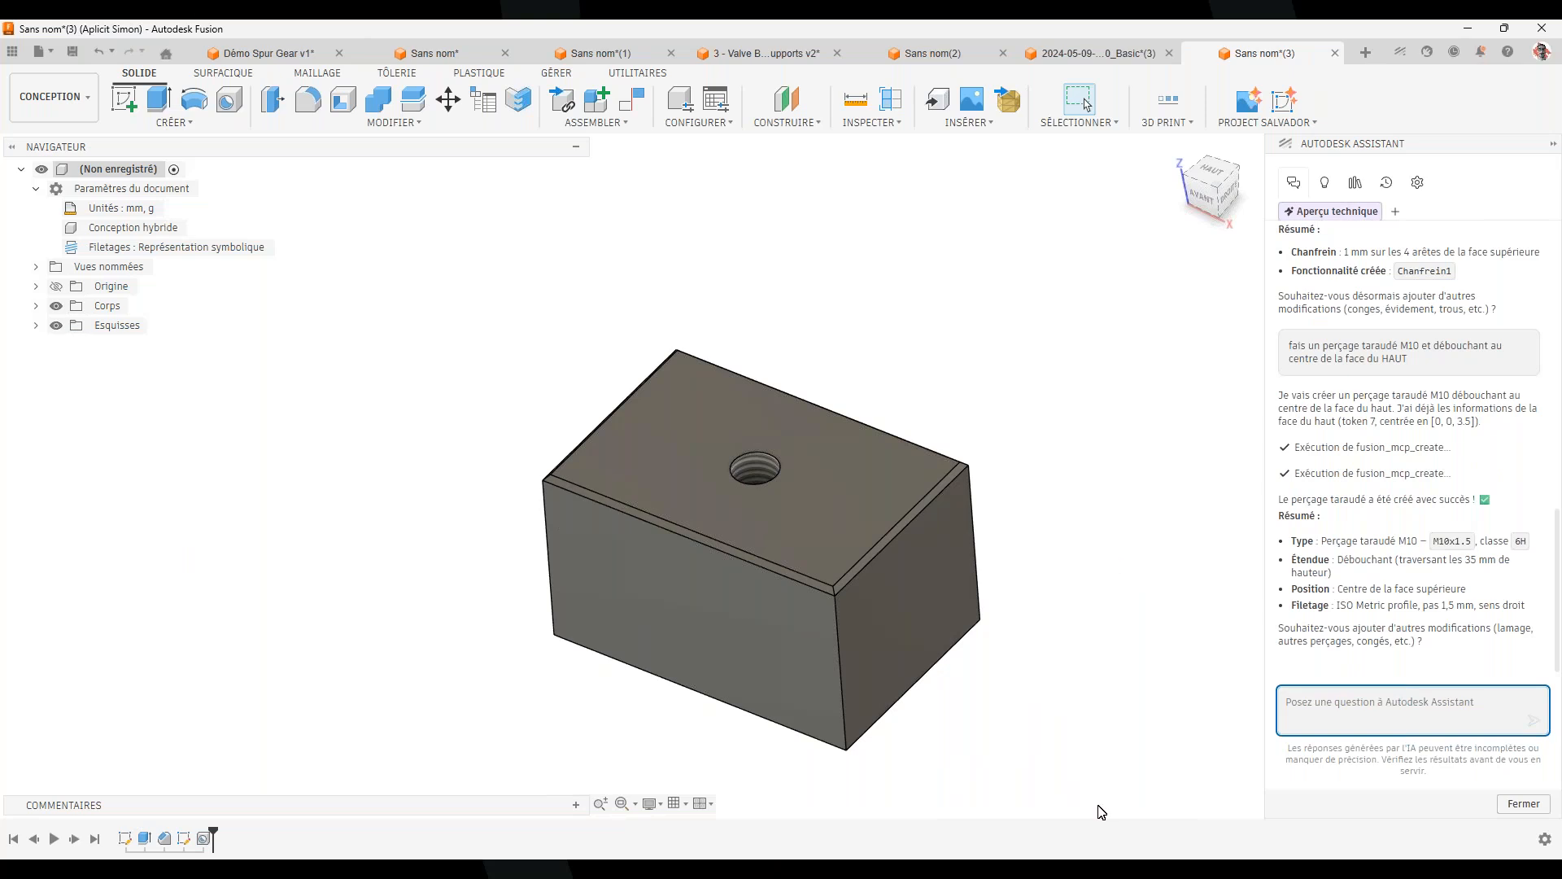
Return to PowerPoint and advance through slide 19 to slide 20, 'Questions / Réponses'
{"action": "left_click", "coordinate": [1103, 869]}
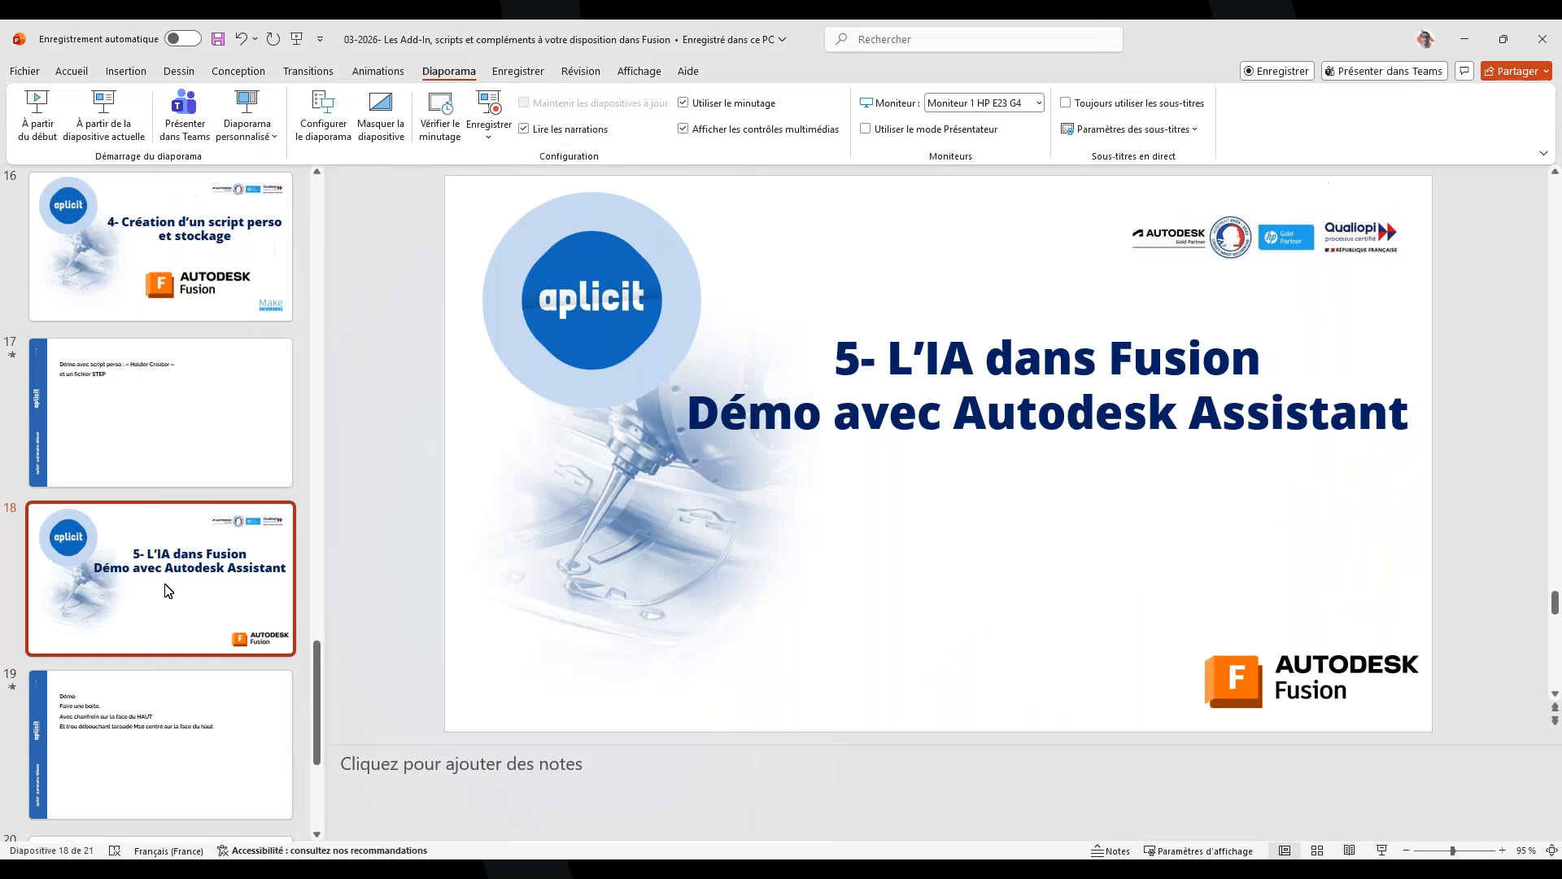
{"action": "left_click", "coordinate": [185, 750]}
{"action": "scroll", "coordinate": [183, 724], "scroll_direction": "down", "scroll_amount": 3}
{"action": "left_click", "coordinate": [179, 700]}
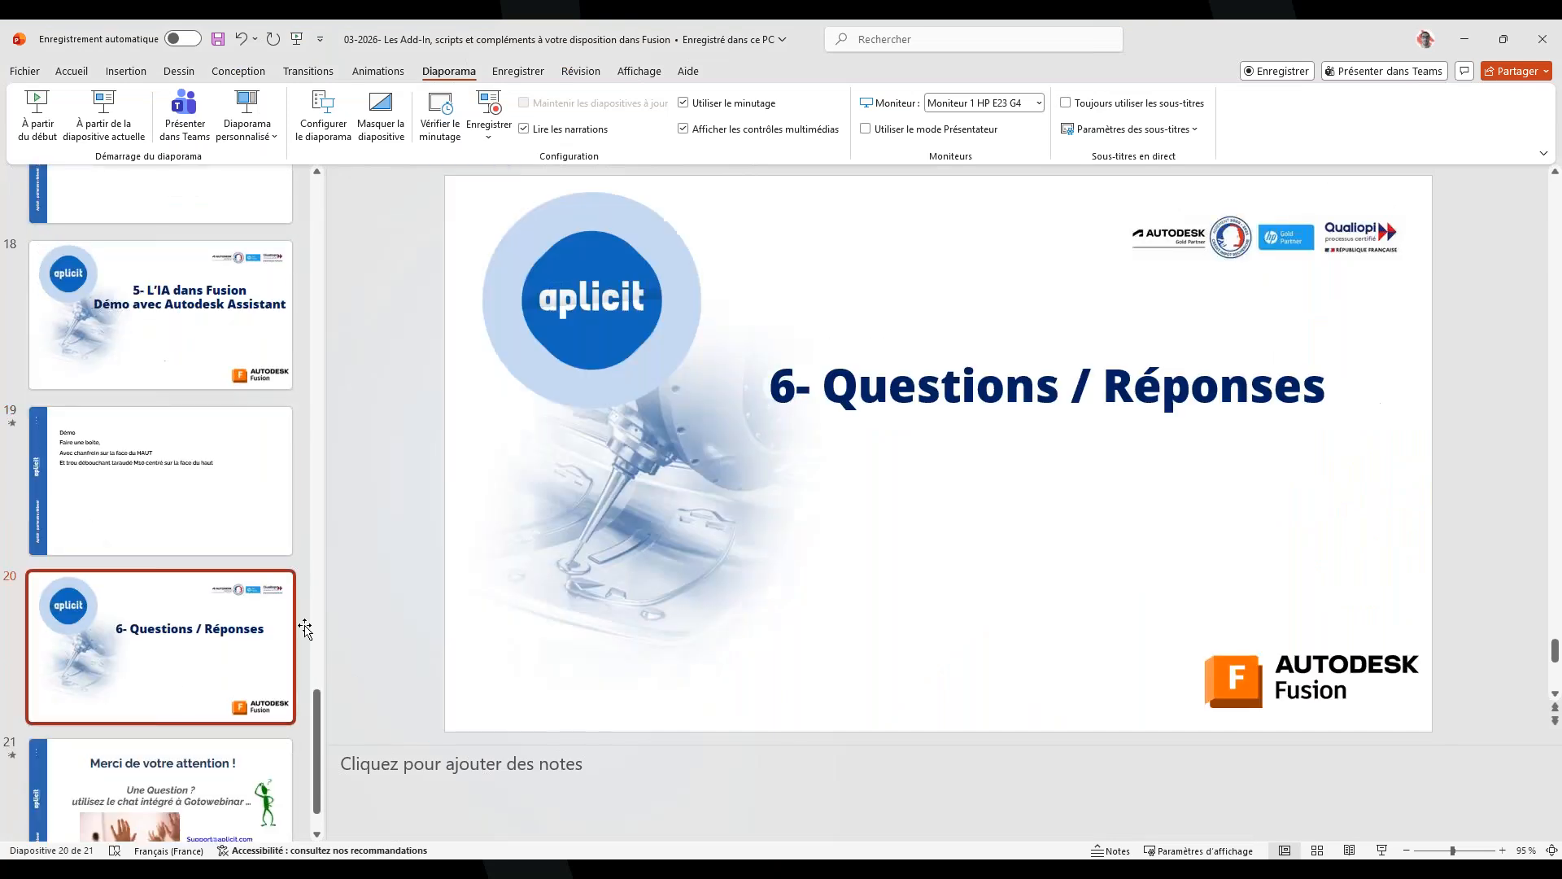